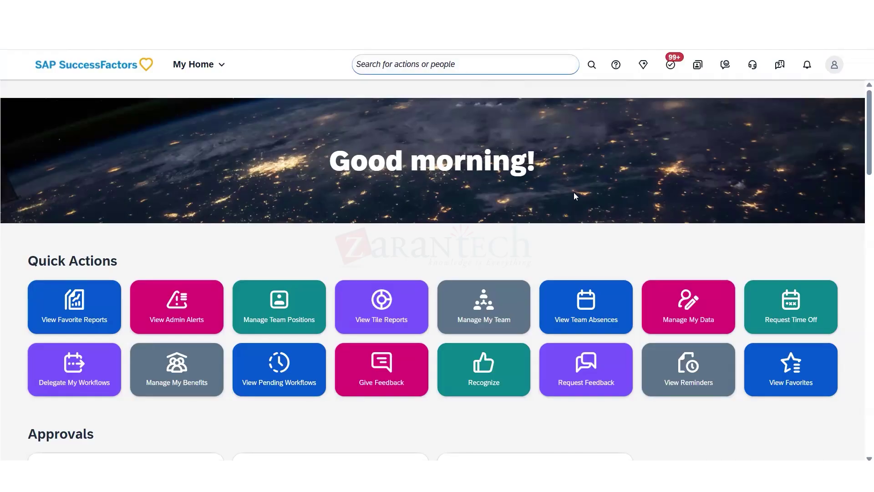
- Search the actions for "manage permission role" and open Manage Permission Roles
mouse_move(574, 193)
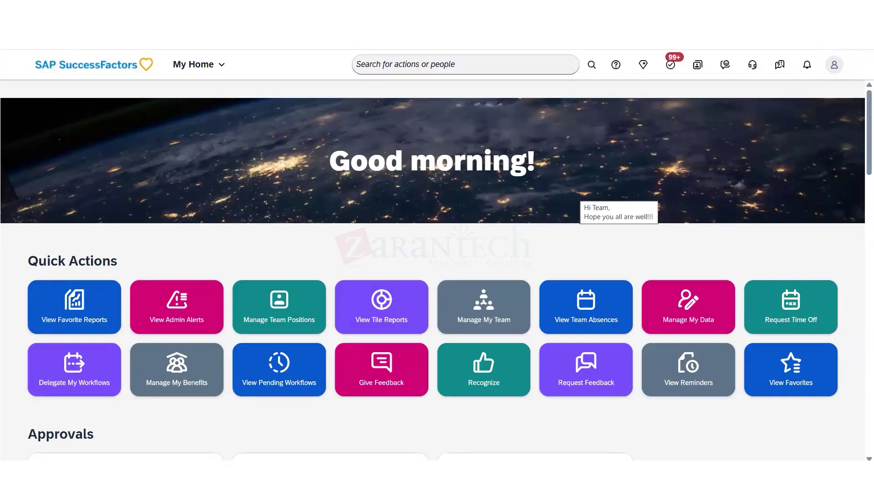
click(407, 62)
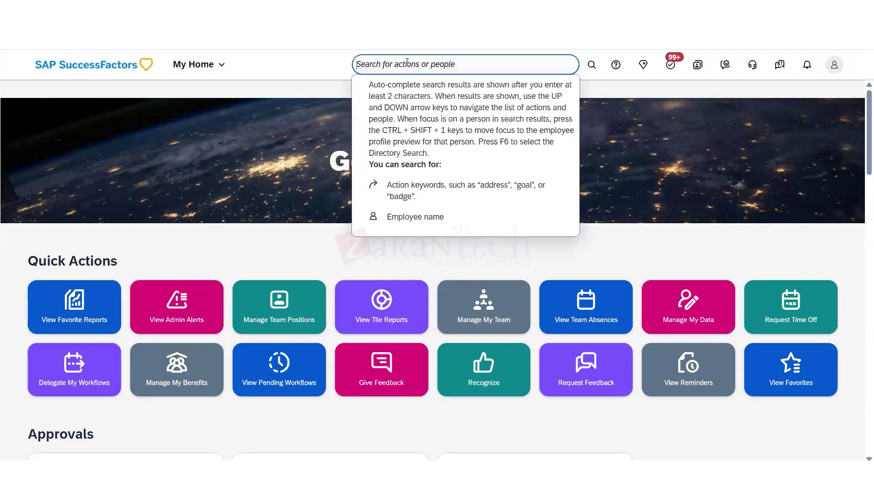
text(manage pe)
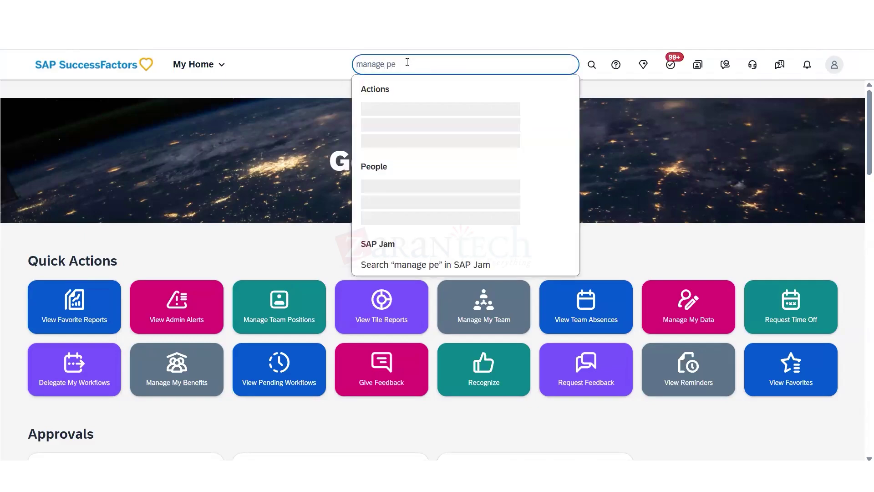
text(rmission role)
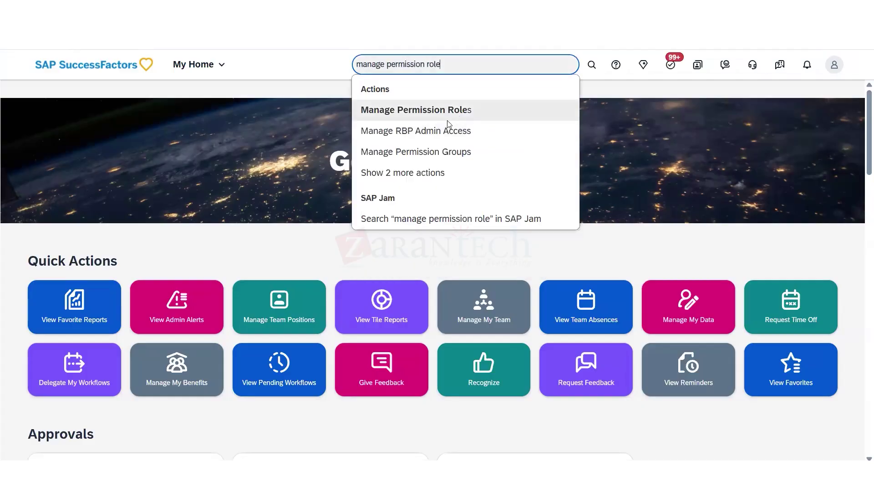
click(369, 112)
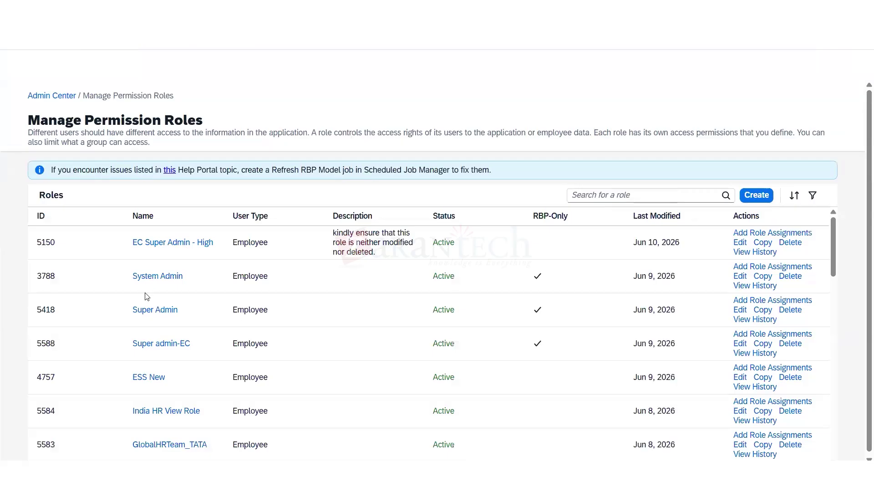
- Open the System Admin role's permissions for editing, search for "home page" and check the Manage System Properties permissions
click(739, 277)
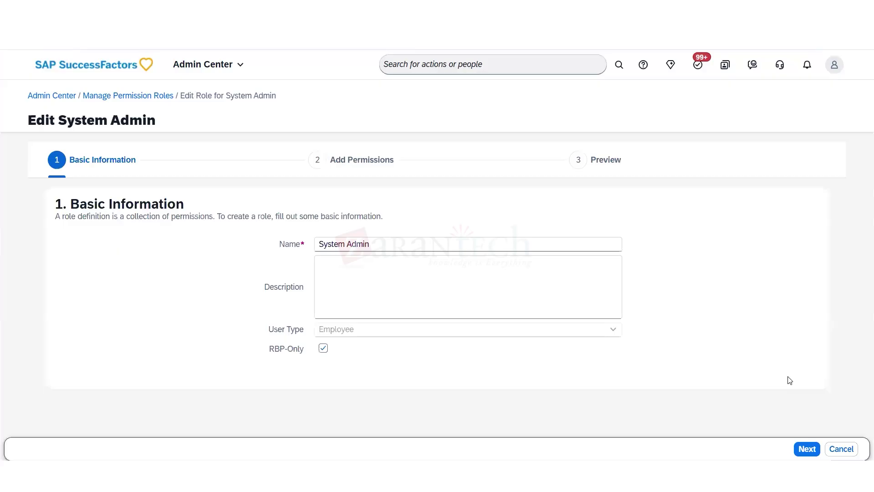
click(807, 449)
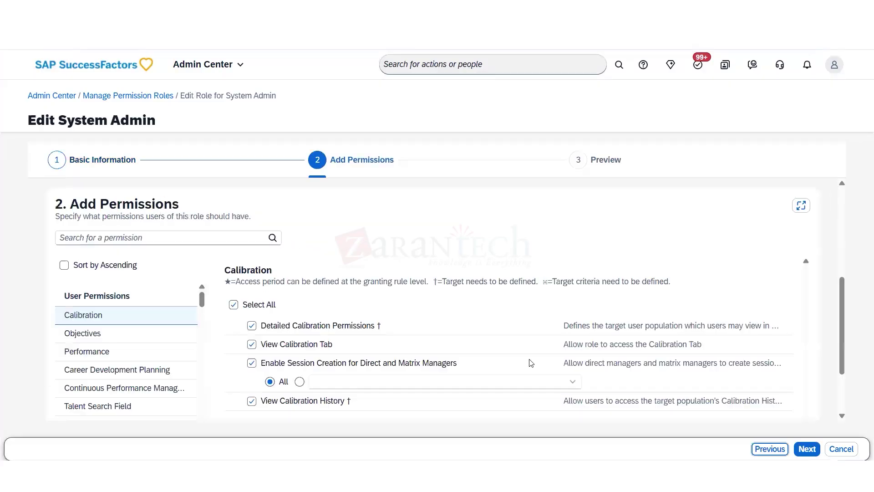
click(104, 237)
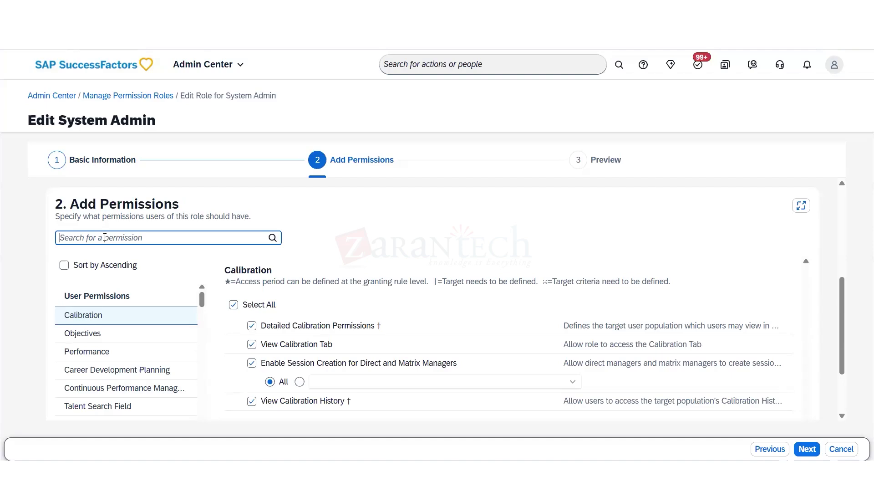
text(jome )
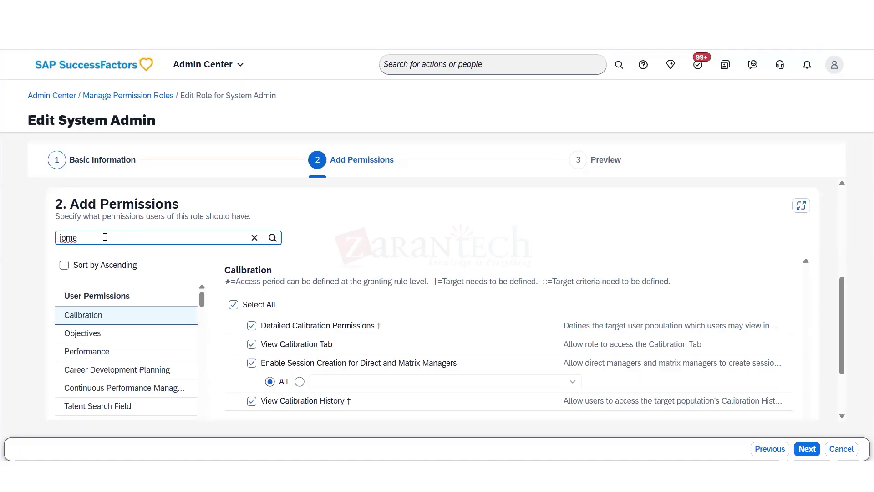
text(page)
key(ctrl+a)
key(BackSpace)
text(home page)
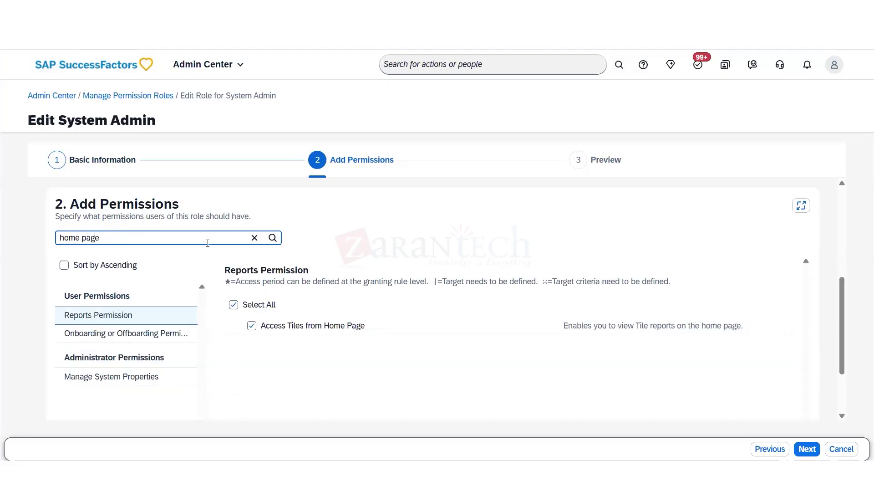
click(127, 381)
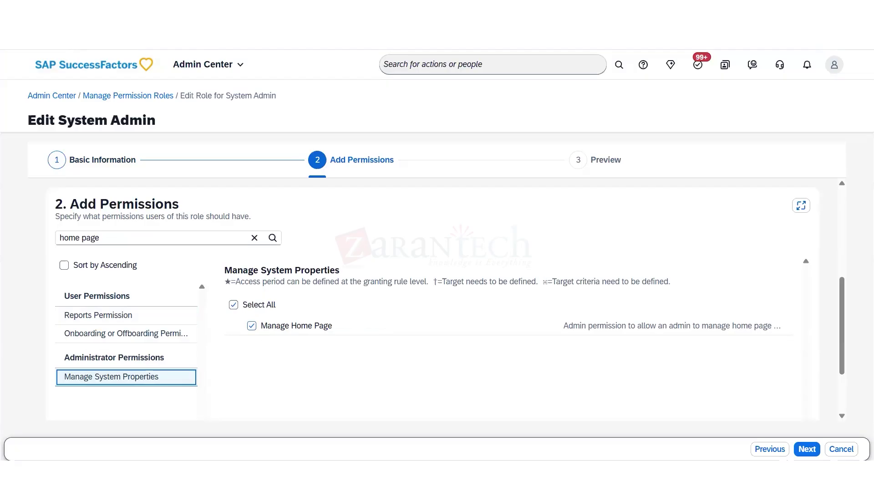
- Duplicate the browser tab of the System Admin role page and go to the home page in one of the tabs
right_click(120, 2)
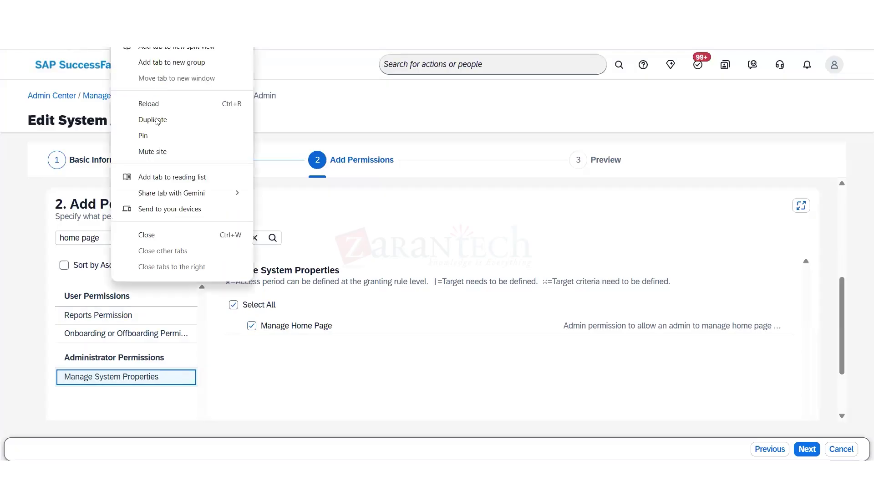
click(159, 117)
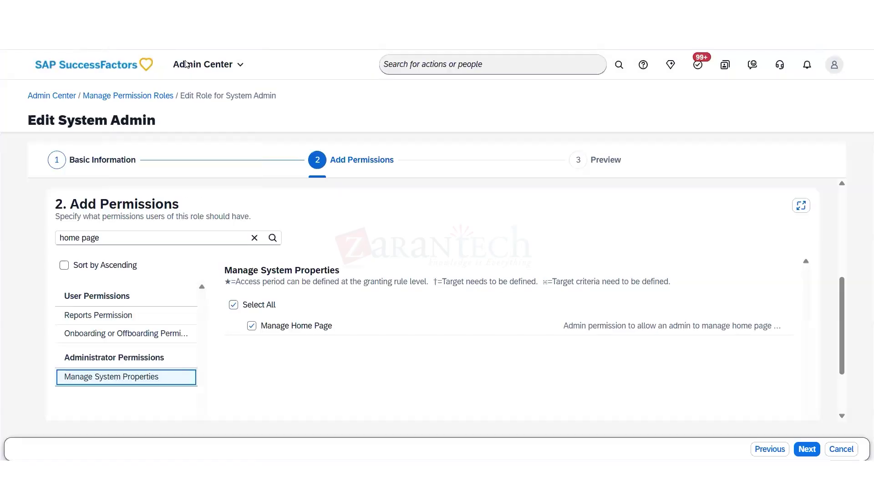
click(214, 64)
click(214, 84)
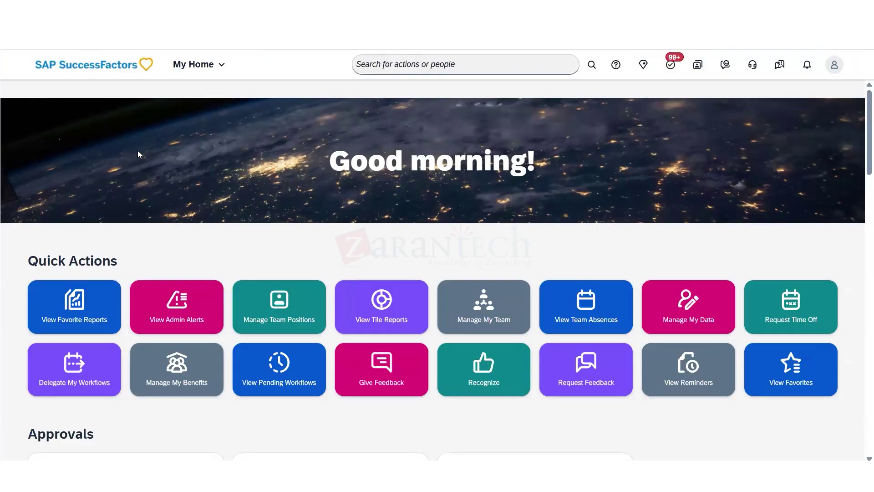
- Examine the home page from the banner and Quick Actions through Approvals, Surveys and For You Today to Organizational Updates
drag(138, 150, 766, 178)
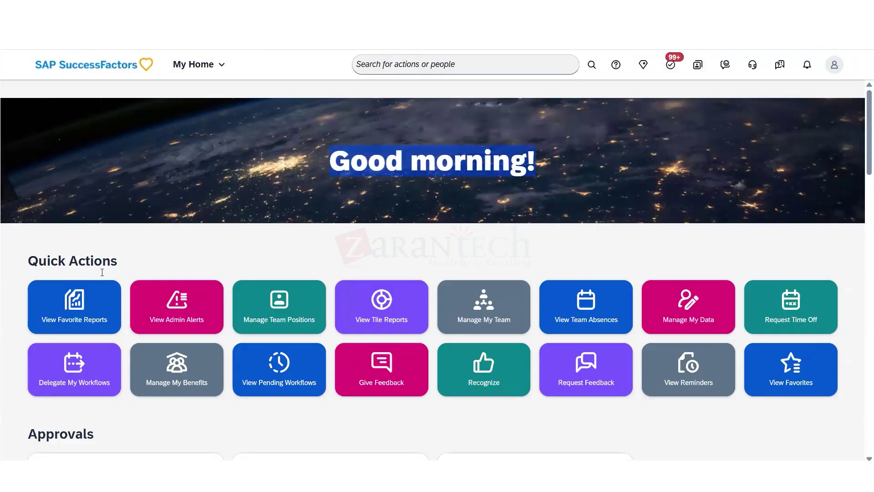
drag(38, 261, 753, 423)
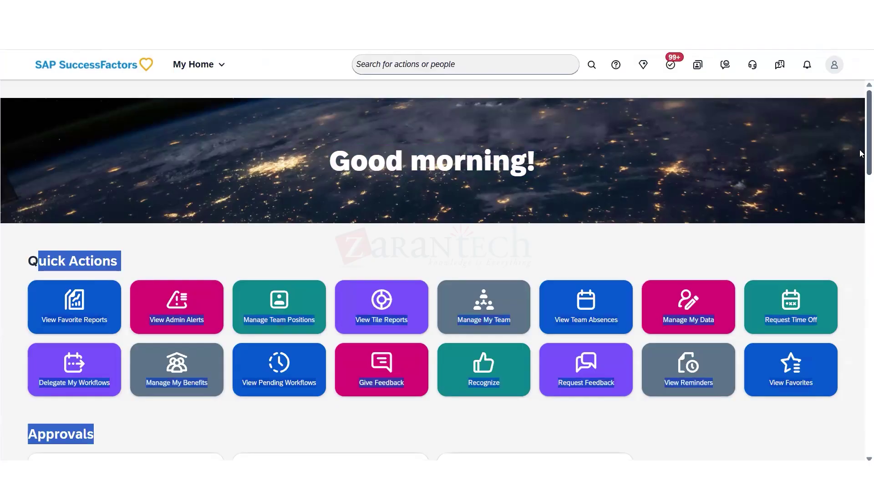
scroll(862, 157, down, 5)
drag(733, 335, 96, 316)
scroll(862, 217, down, 10)
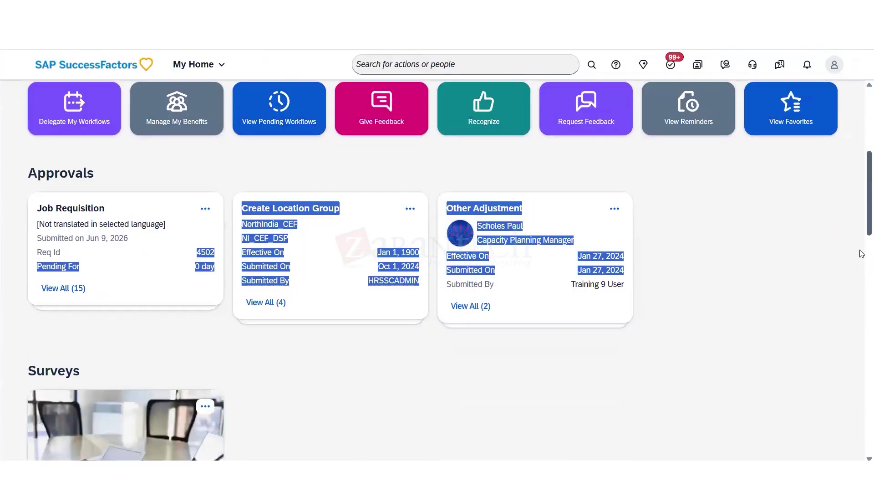
scroll(857, 331, down, 12)
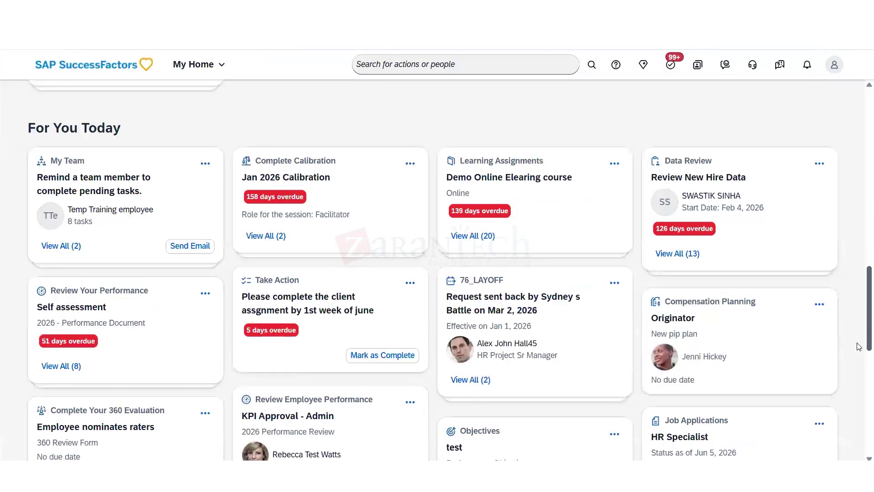
scroll(862, 455, down, 3)
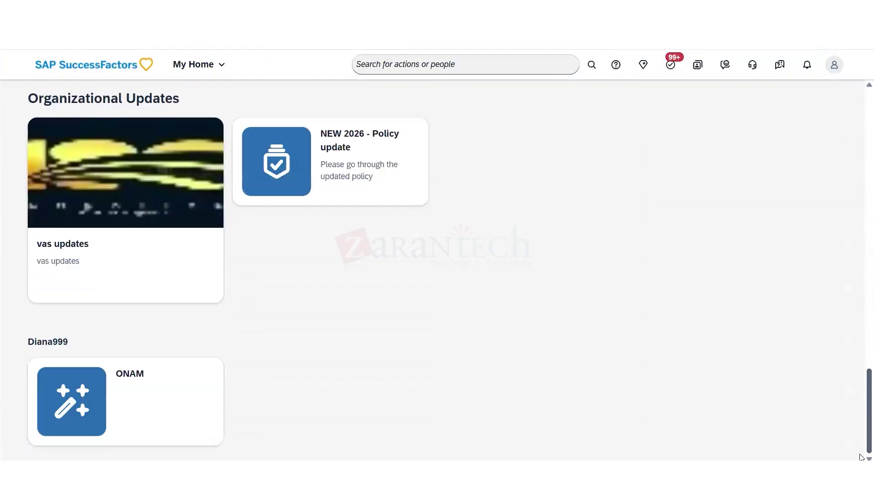
scroll(862, 428, up, 20)
scroll(816, 191, up, 2)
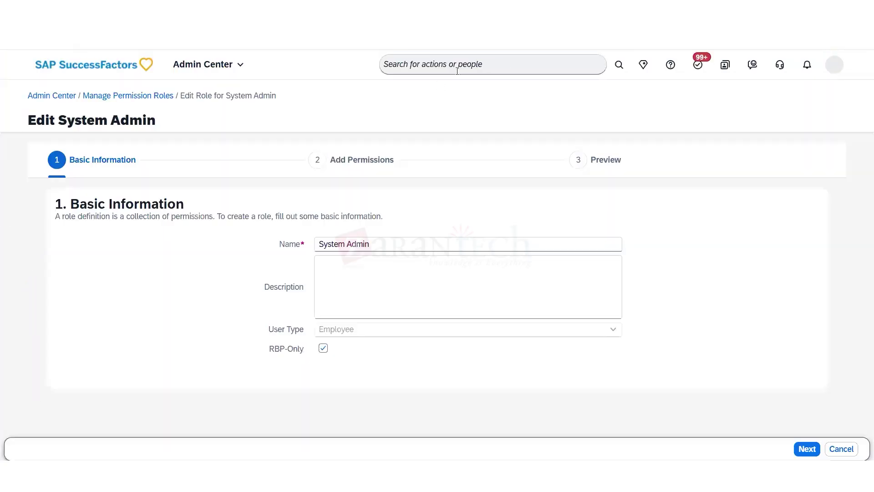
- Switch to the other browser tab, search the actions for "manage home page" and open Manage Home Page
click(457, 69)
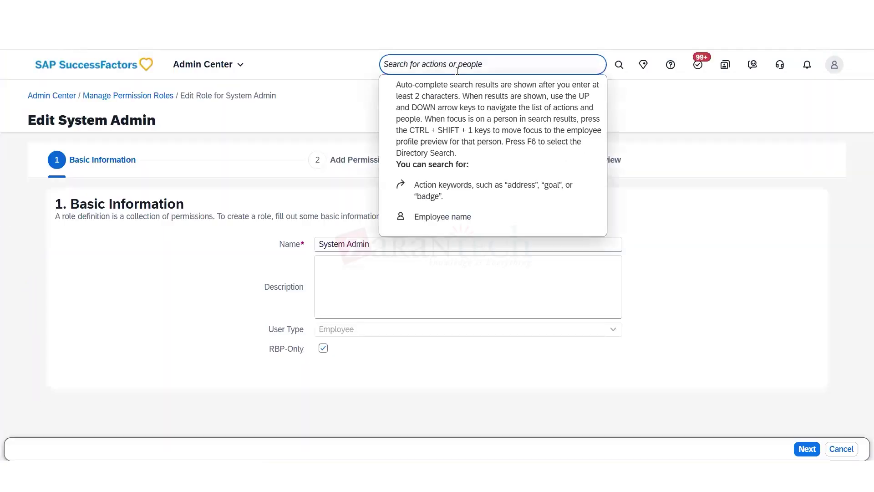
text(manage h)
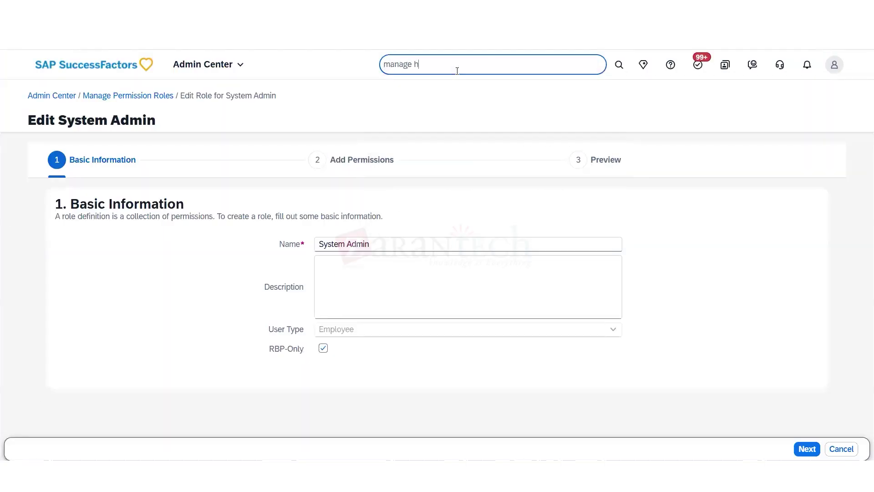
text(ome page)
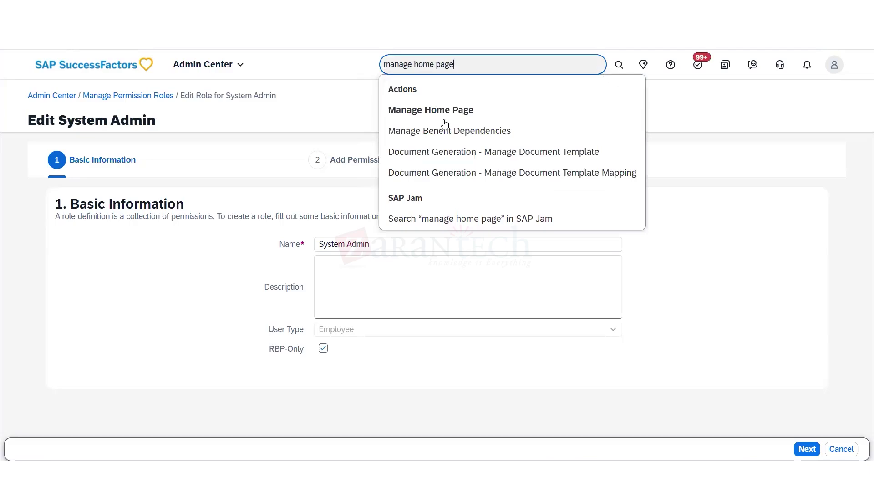
click(445, 117)
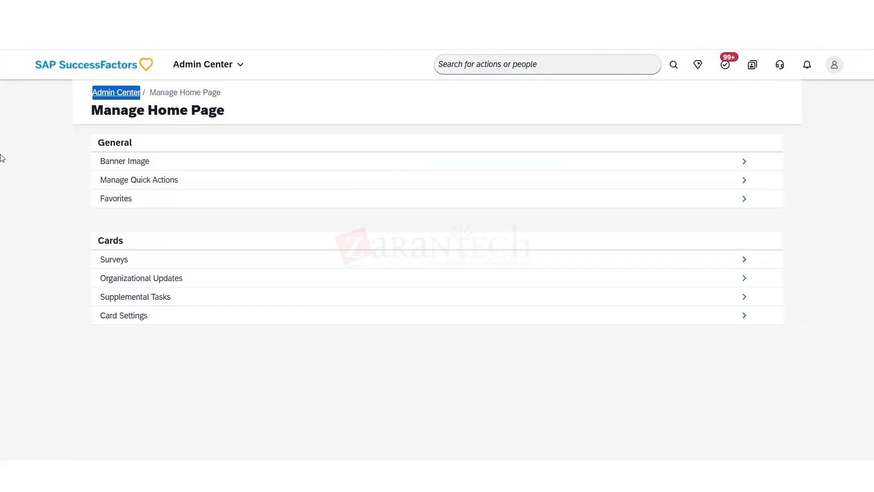
- Review the General and Cards sections of Manage Home Page and open the Banner Image settings
drag(94, 117, 238, 126)
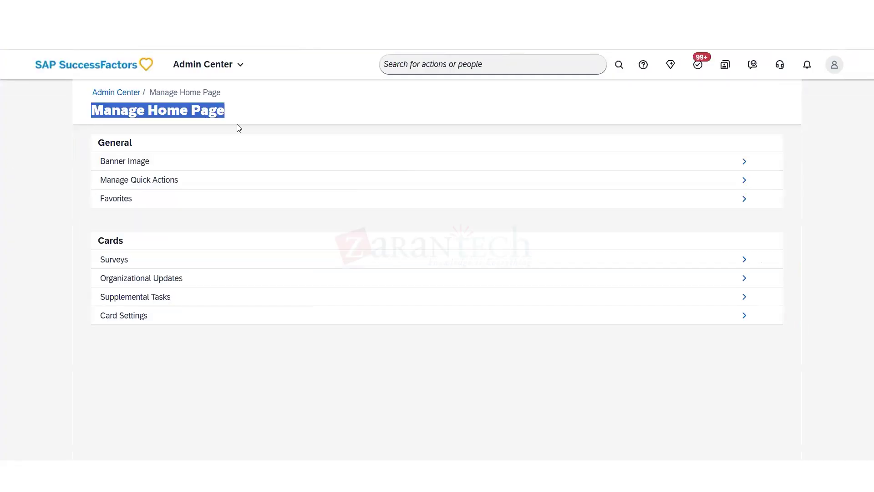
drag(134, 142, 93, 146)
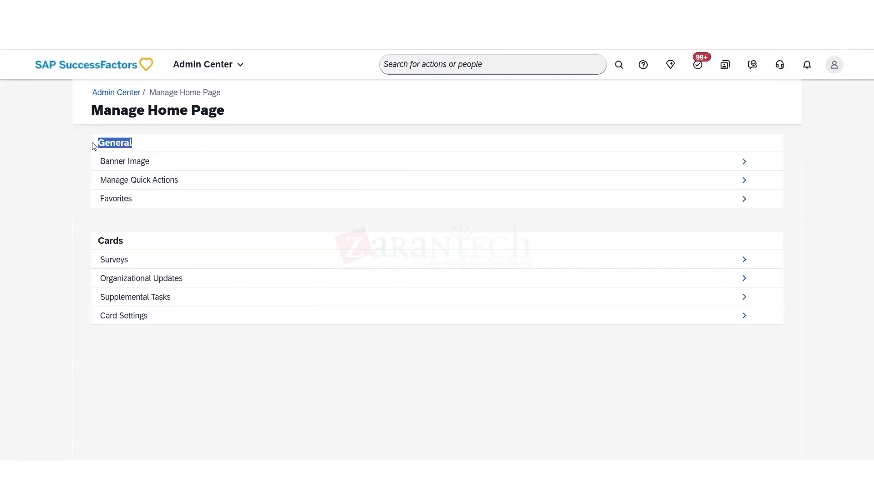
drag(125, 240, 87, 246)
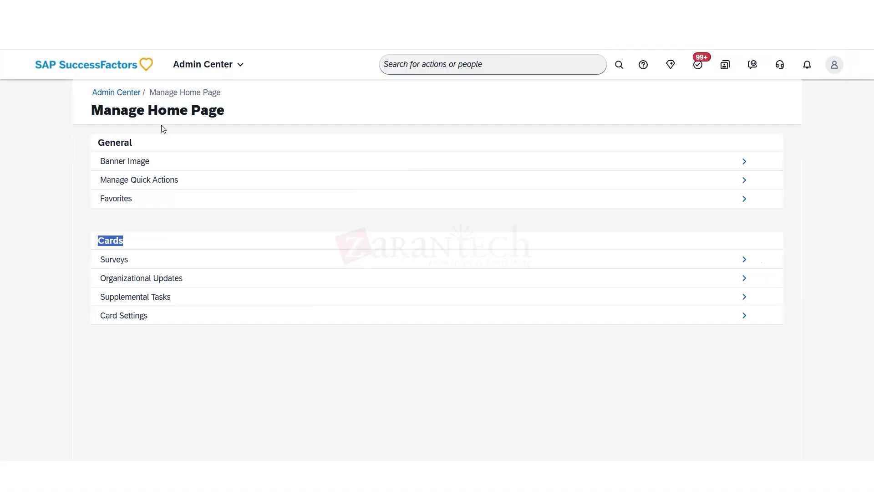
drag(134, 144, 109, 147)
click(238, 237)
drag(165, 165, 751, 172)
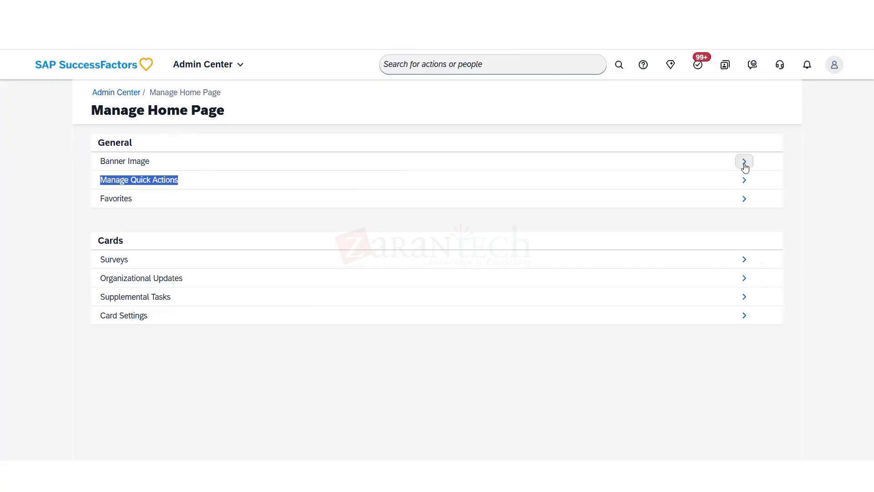
click(744, 166)
click(745, 162)
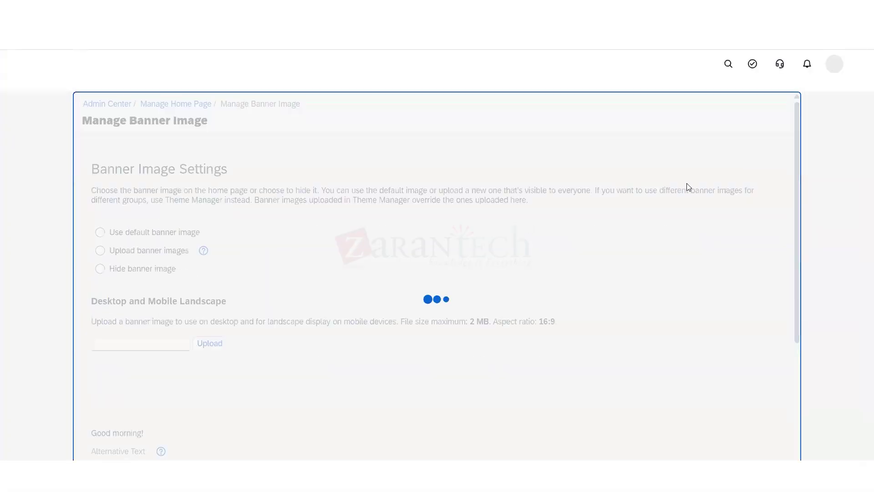
- Read the Banner Image Settings description and the available options for the home page banner
drag(109, 150, 273, 160)
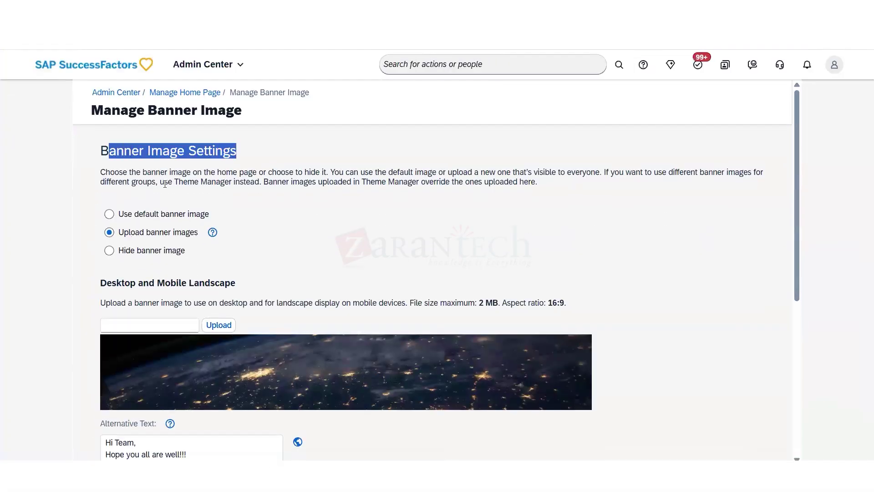
drag(131, 173, 147, 173)
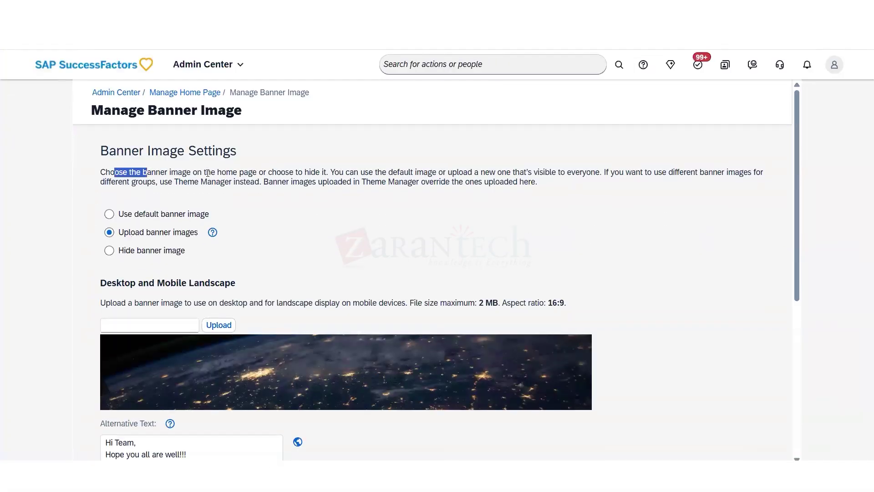
drag(206, 173, 589, 176)
drag(650, 176, 754, 177)
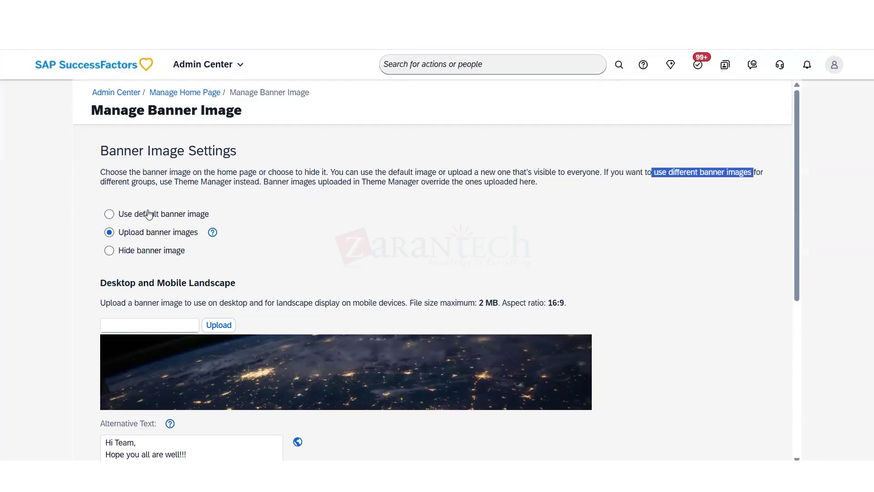
drag(146, 214, 286, 215)
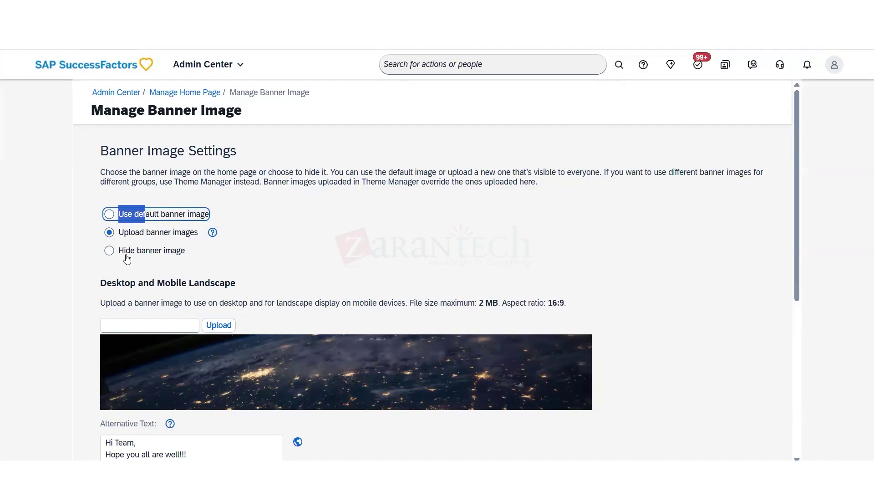
- Set the home page banner to Hide banner image, then save and confirm the change
click(109, 252)
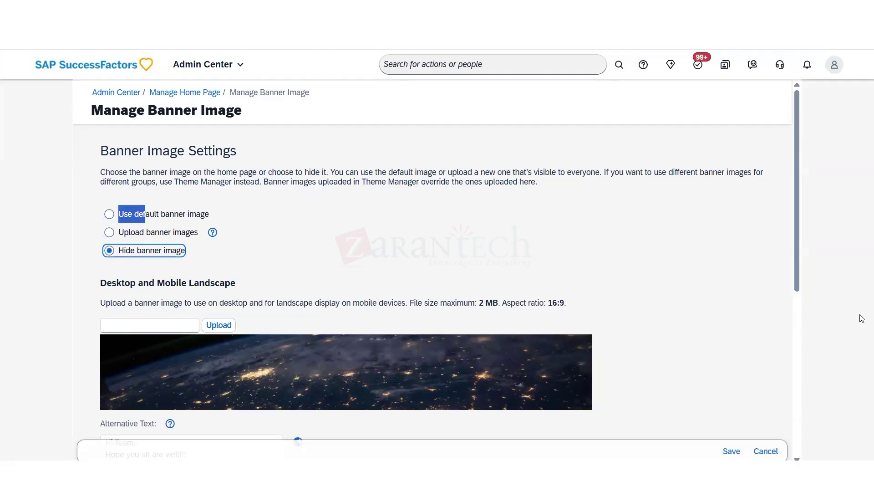
click(739, 448)
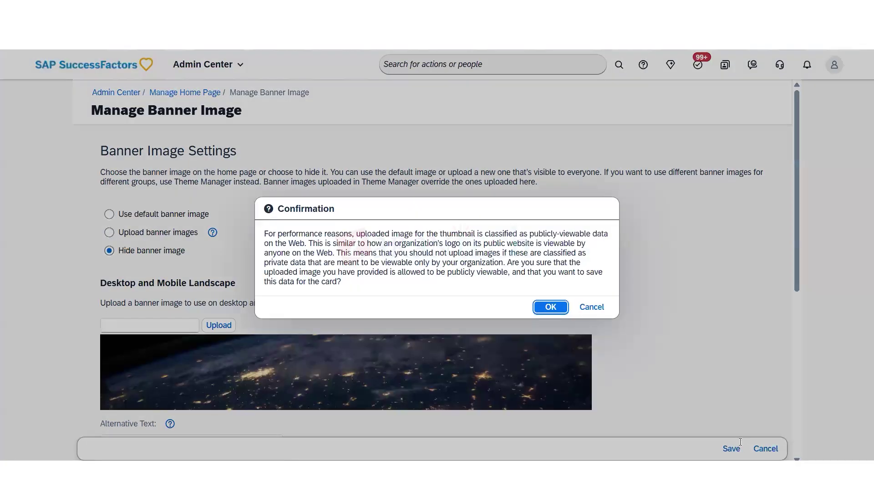
click(553, 306)
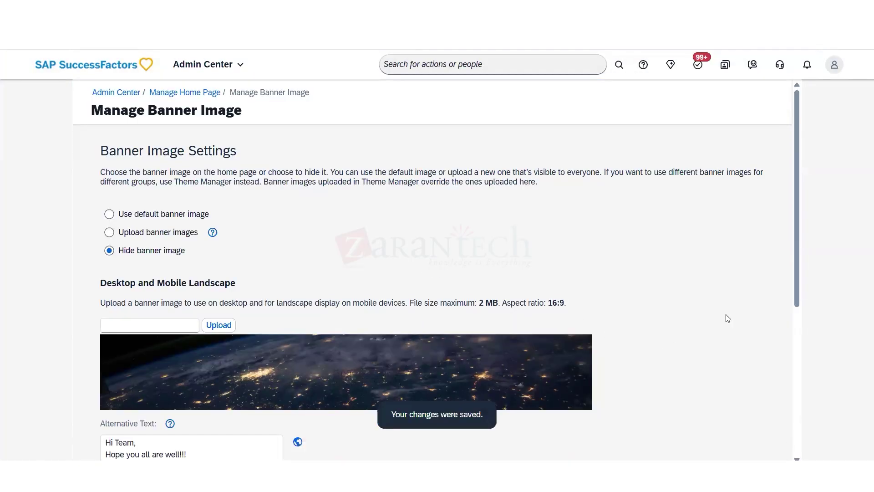
- Set the home page to use the default banner image, save and confirm, and refresh the home page in the other browser tab
scroll(788, 280, down, 1)
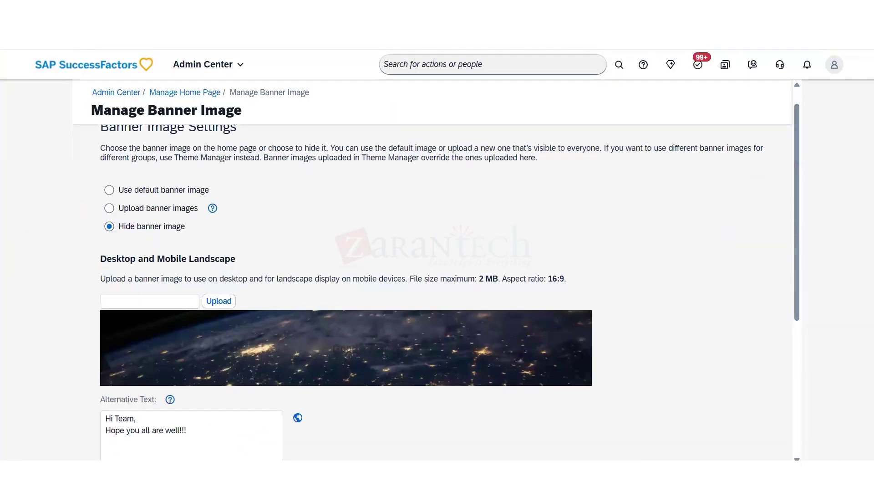
click(115, 193)
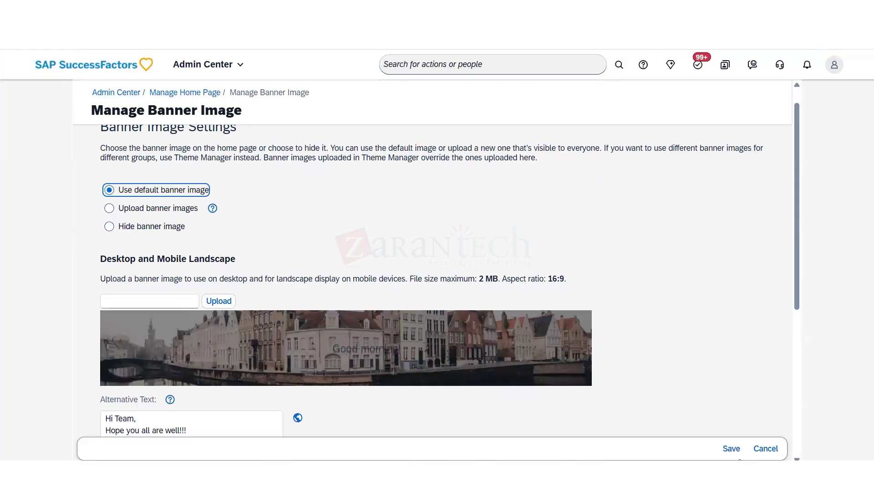
click(731, 449)
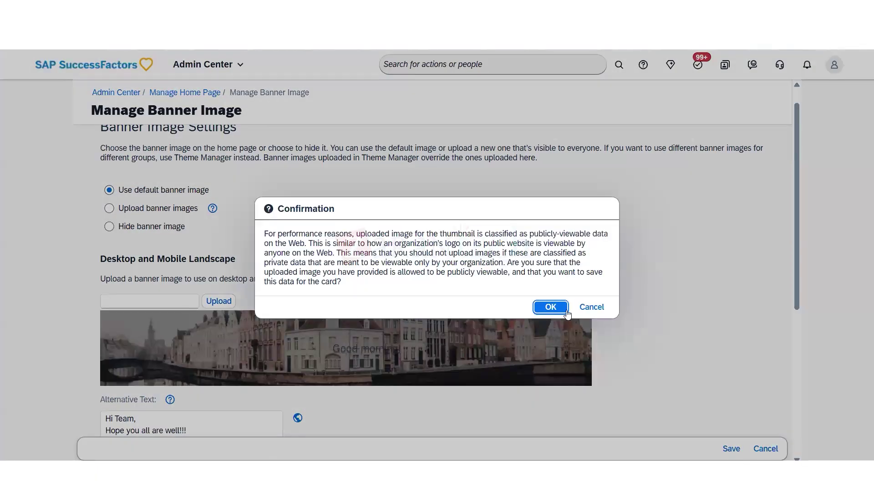
click(550, 306)
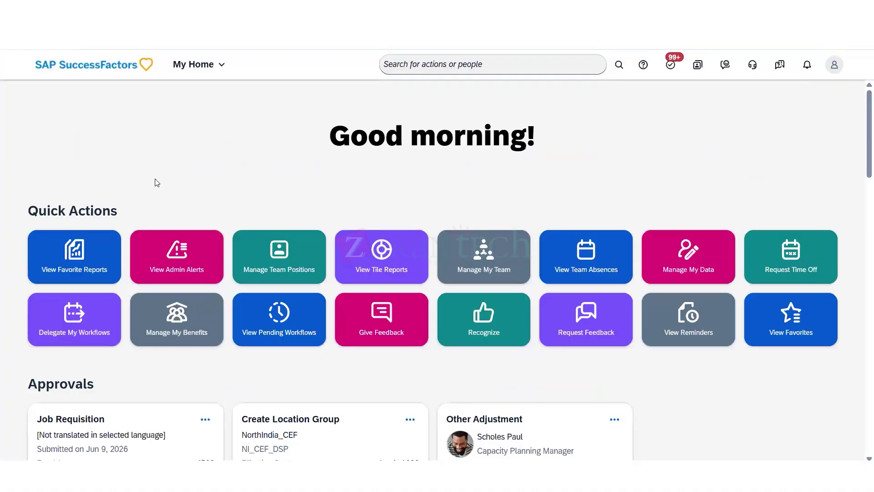
key(F5)
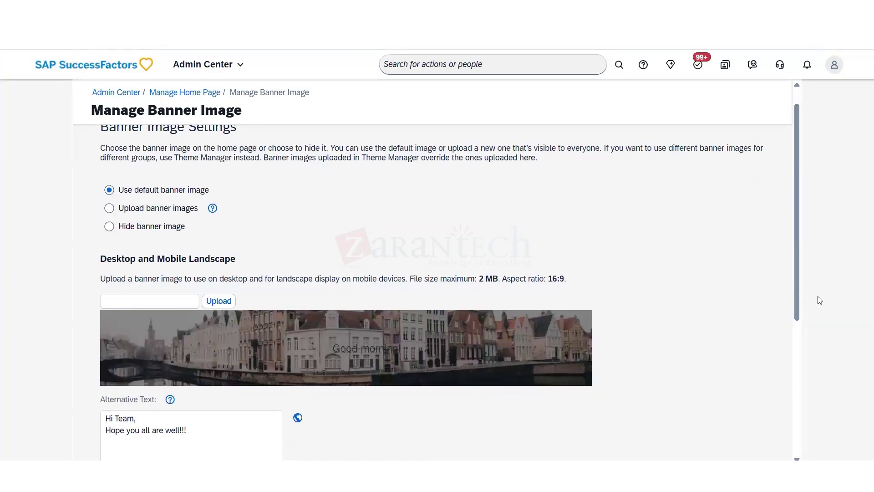
- Return from the banner settings to the Manage Home Page overview and open Manage Quick Actions
scroll(783, 260, up, 1)
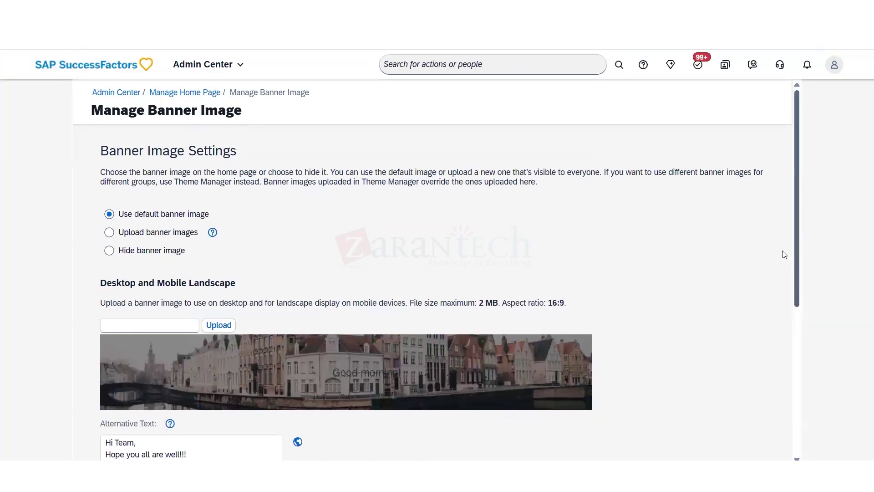
triple_click(189, 94)
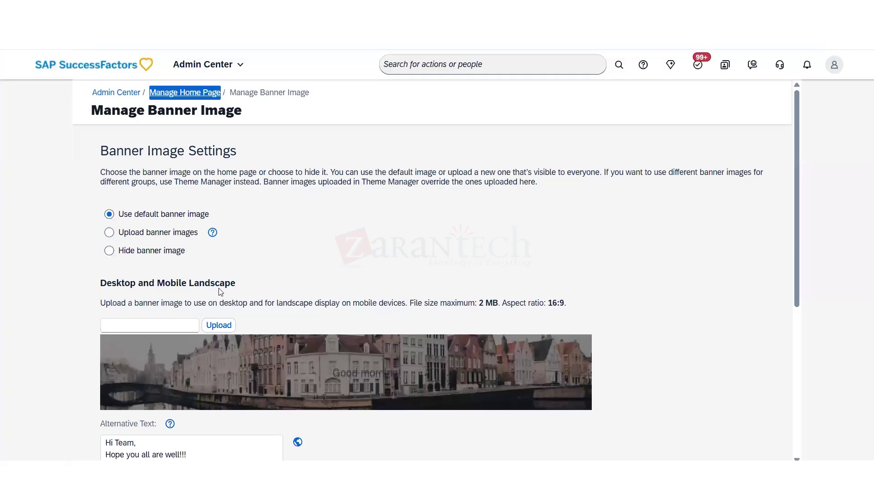
key(Return)
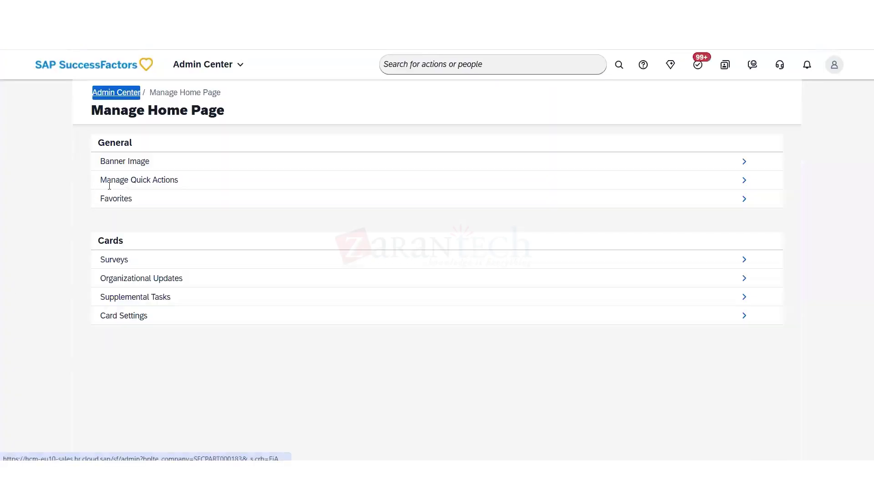
drag(111, 181, 218, 183)
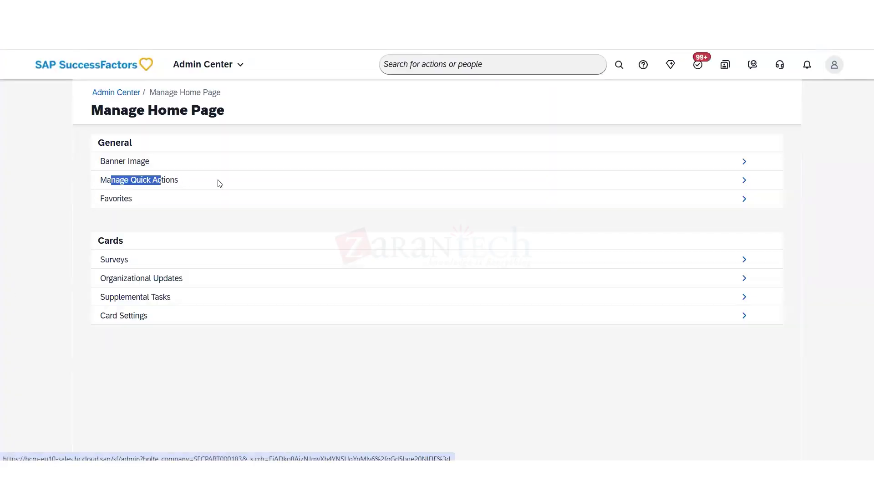
click(748, 181)
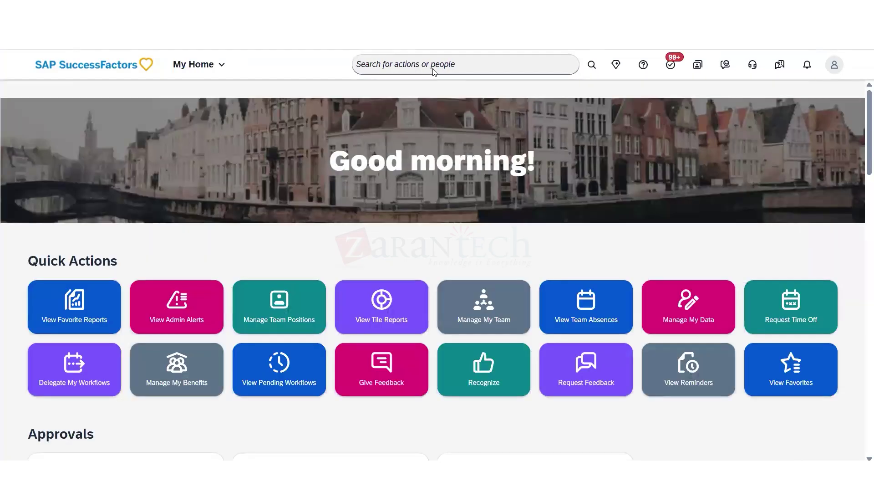
- Switch to the home page tab, examine the Quick Actions tiles, and open the Give Feedback form and cancel it
click(434, 70)
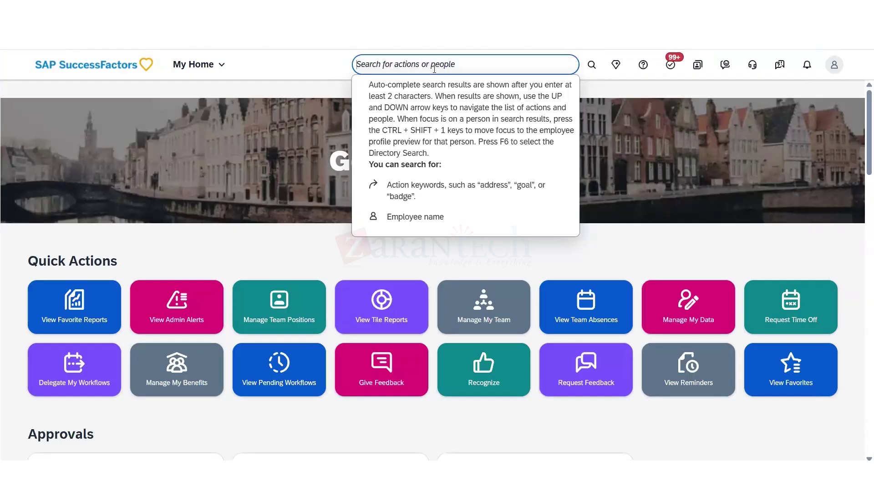
click(287, 329)
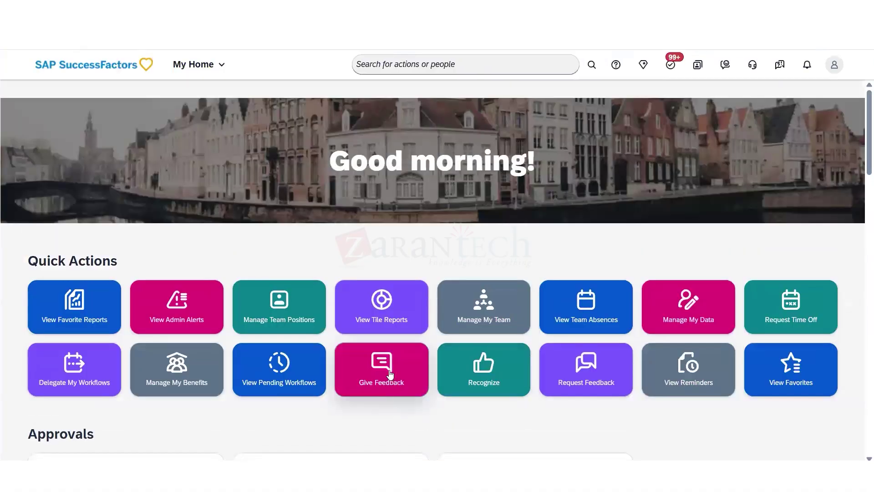
click(394, 363)
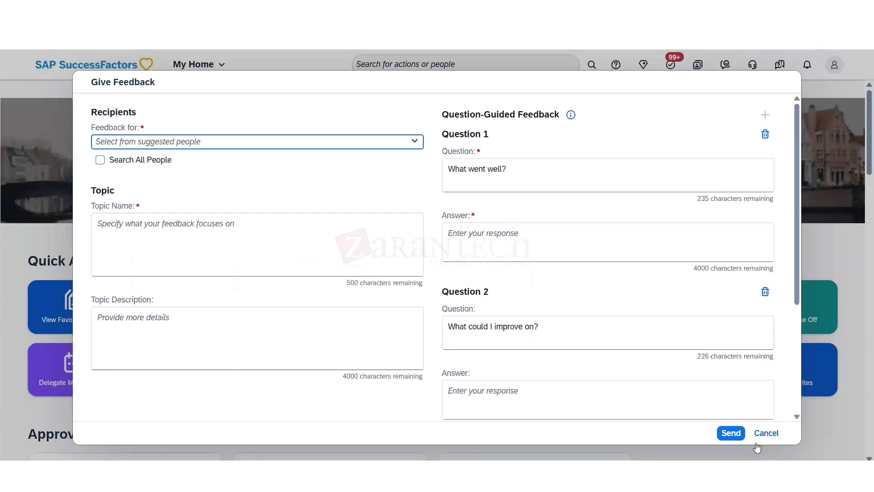
click(766, 433)
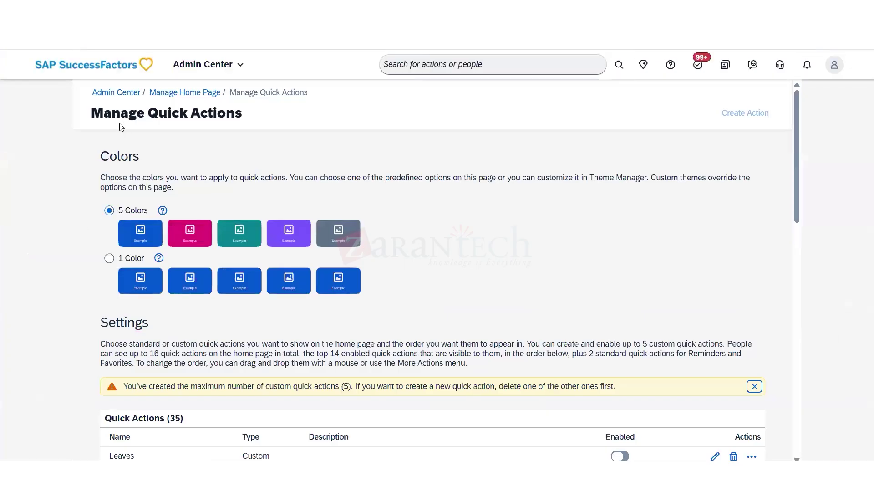
- Read the Colors description in Manage Quick Actions, set the quick actions to 1 Color and save the change
drag(112, 107, 320, 113)
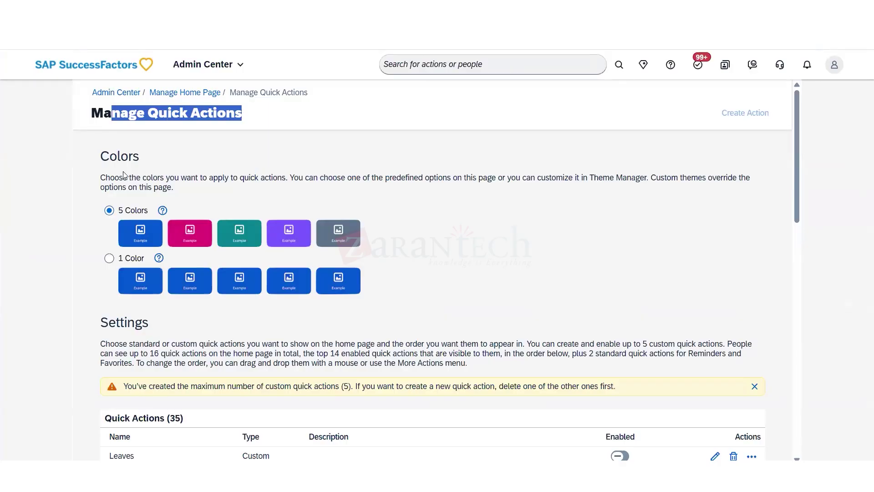
drag(118, 179, 143, 178)
drag(231, 178, 599, 179)
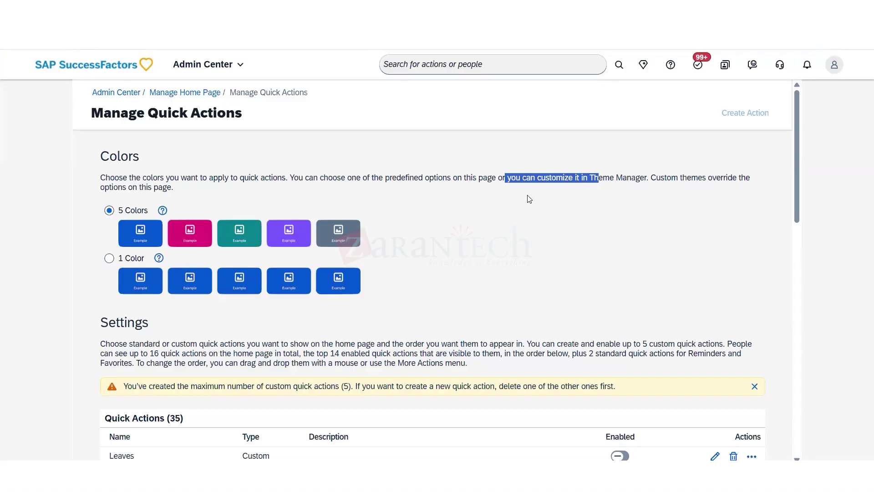
drag(671, 178, 757, 178)
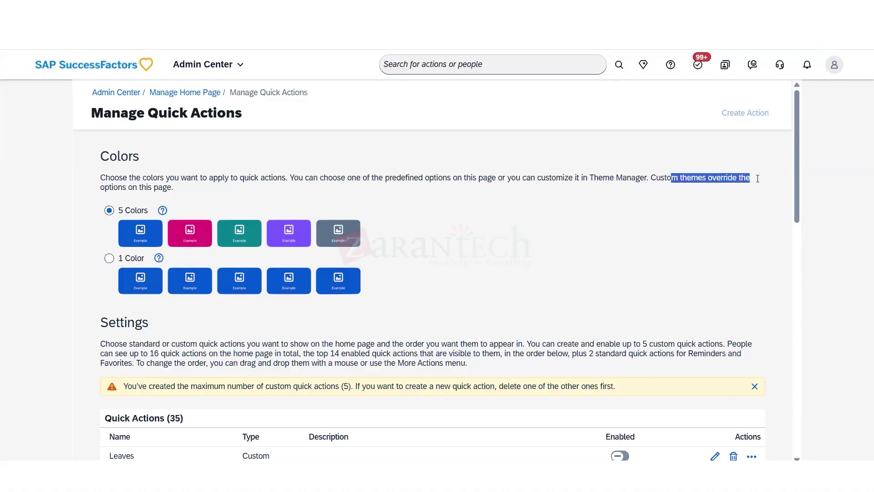
drag(180, 177, 122, 188)
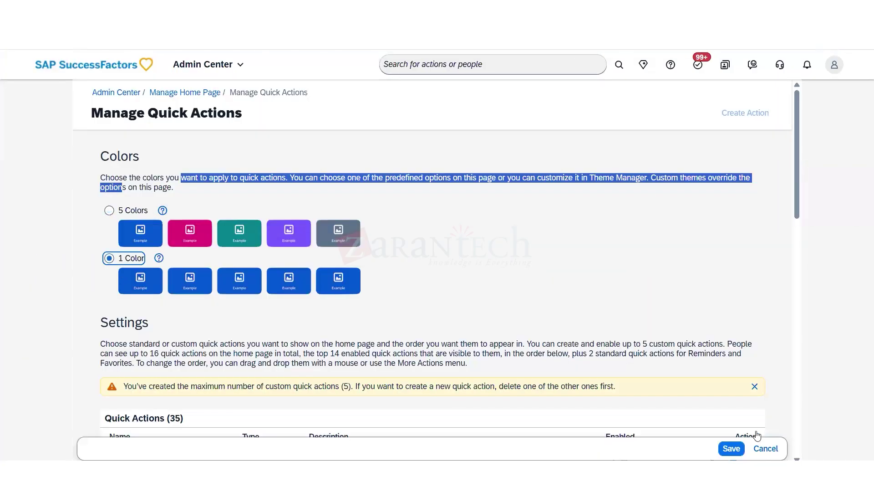
click(731, 448)
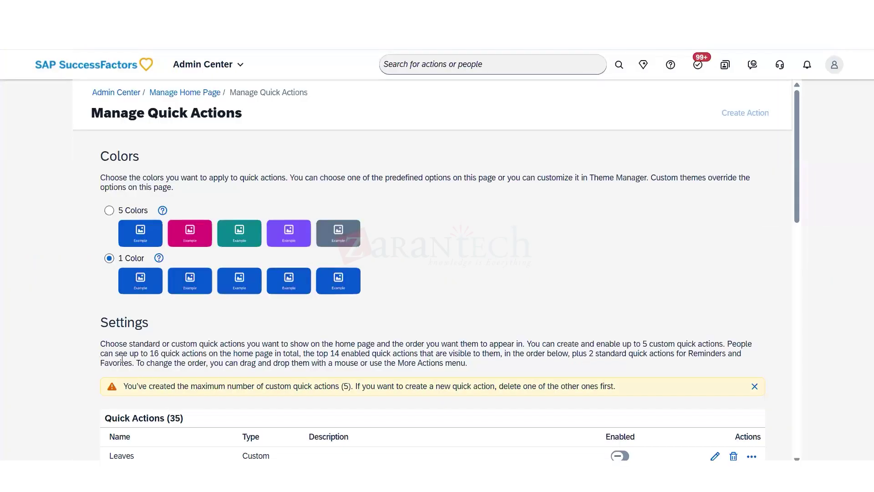
- Examine the quick action Settings text on standard and custom actions, display order, the limits per page, and the Reminders and Favorites actions
drag(101, 343, 228, 344)
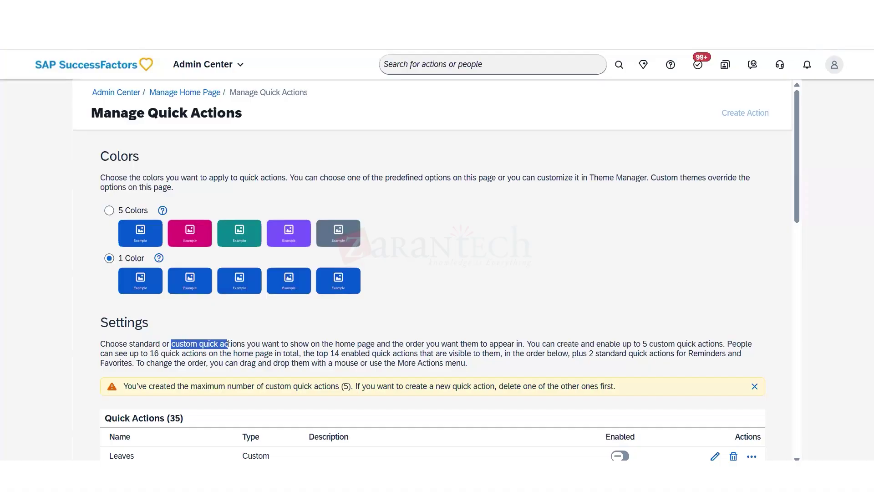
drag(799, 214, 797, 245)
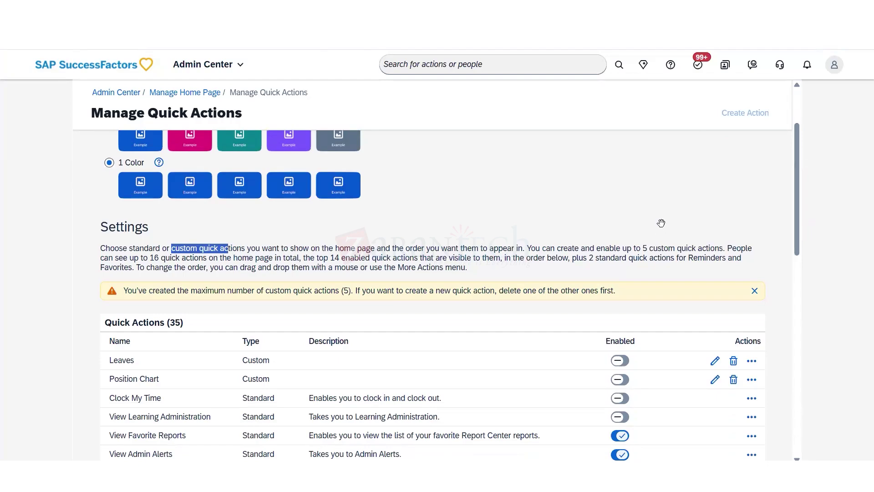
drag(263, 292, 360, 293)
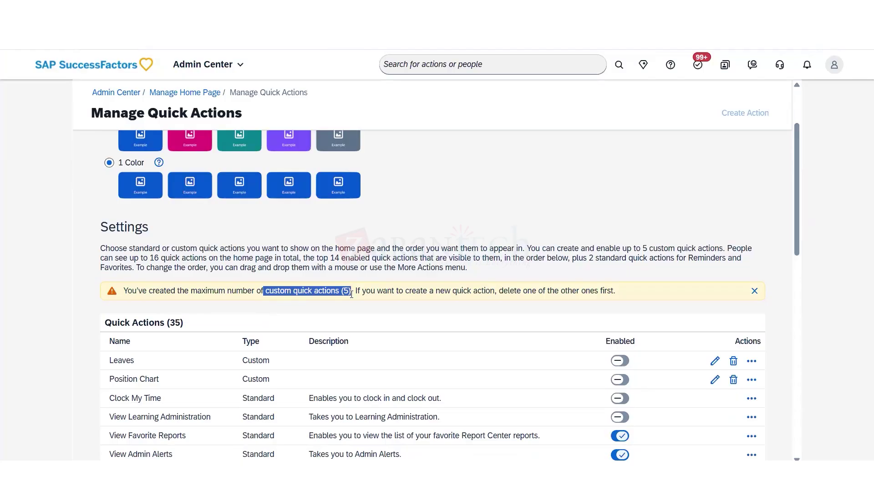
drag(180, 248, 218, 249)
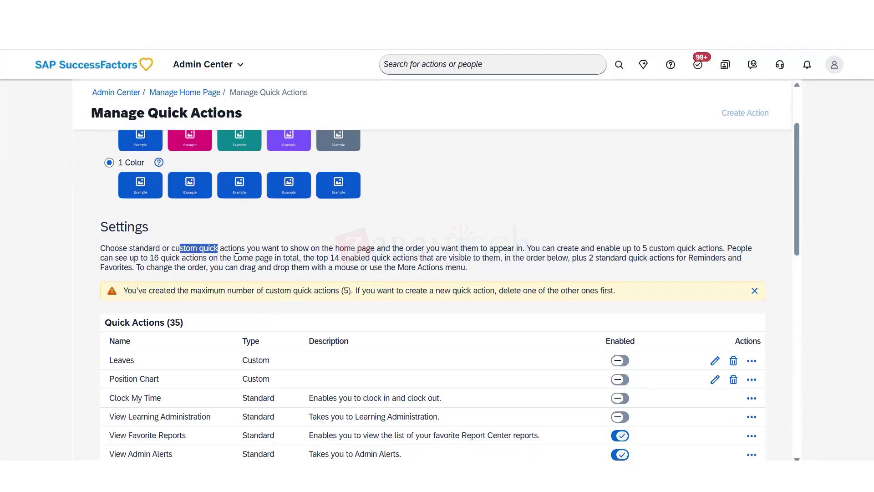
drag(267, 248, 342, 250)
drag(399, 248, 516, 249)
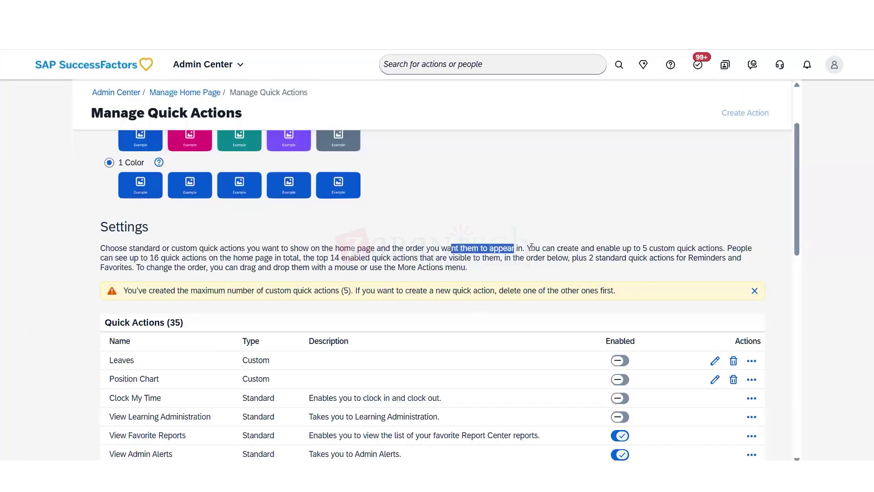
drag(529, 248, 206, 255)
click(775, 247)
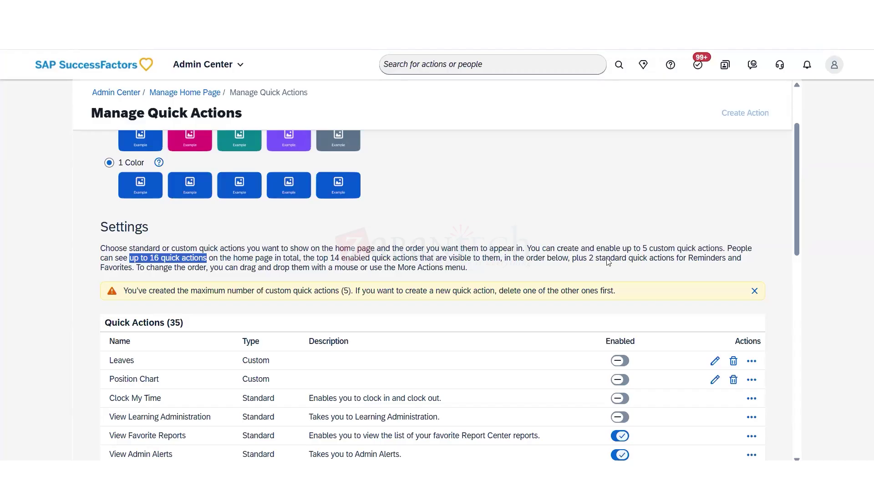
drag(679, 259, 727, 259)
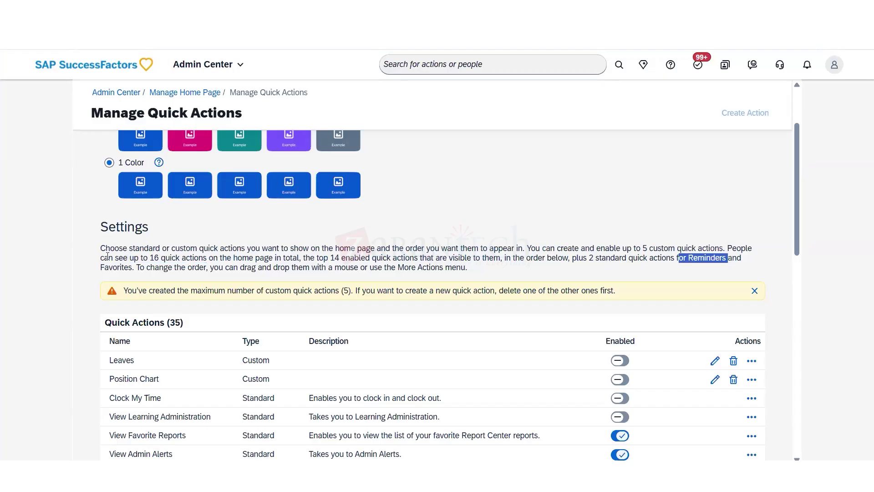
drag(100, 268, 134, 267)
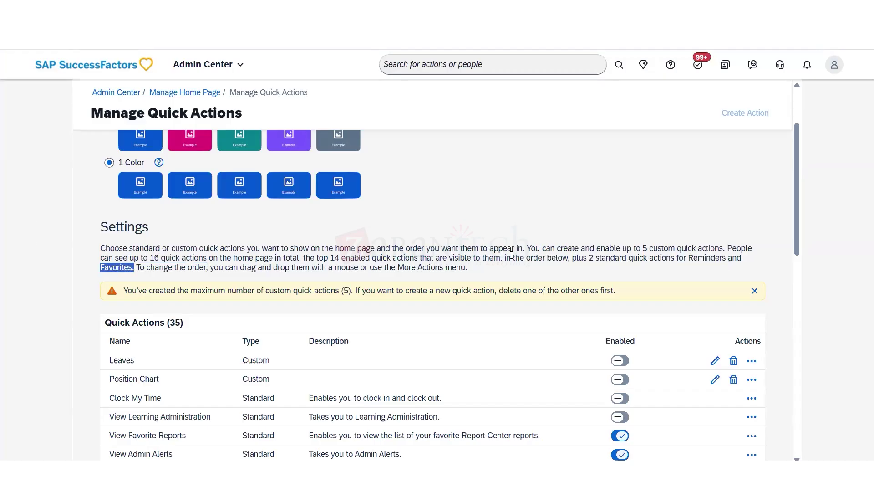
drag(309, 249, 417, 258)
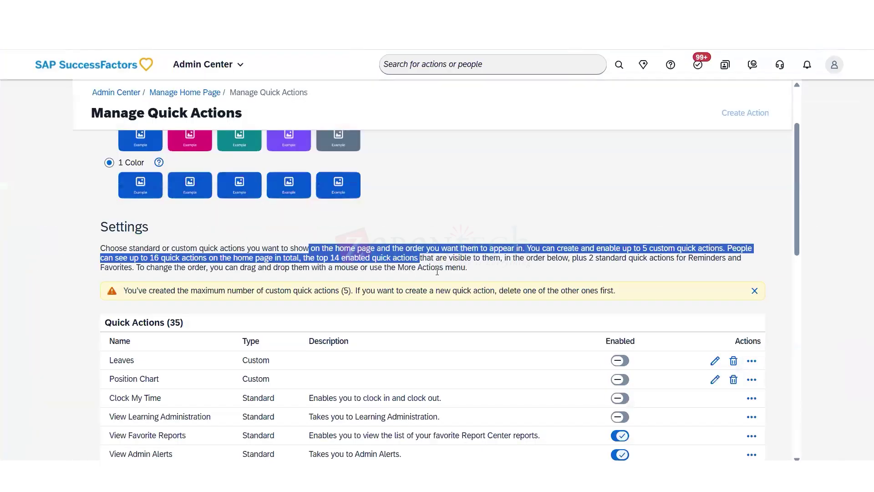
- Read the rest of the Settings text on the top 14 enabled quick actions, Reminders and Favorites, and changing the order
click(416, 257)
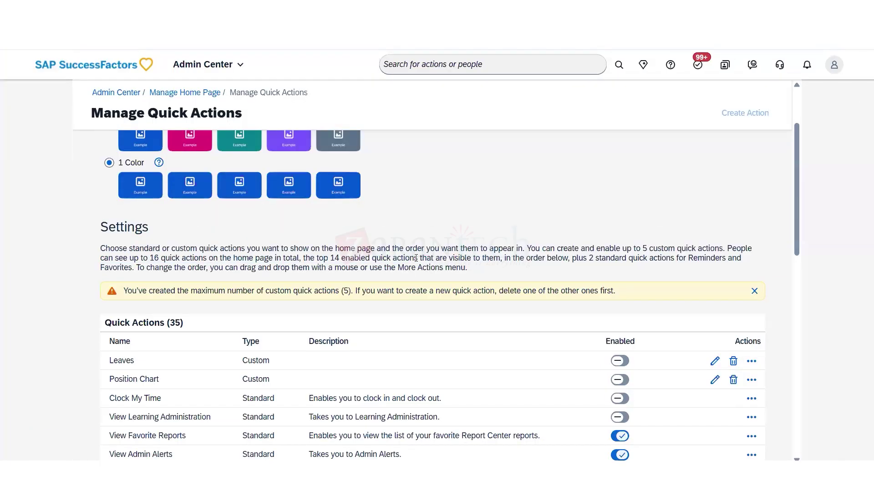
drag(420, 258, 502, 258)
click(520, 258)
drag(571, 258, 723, 259)
drag(145, 268, 478, 272)
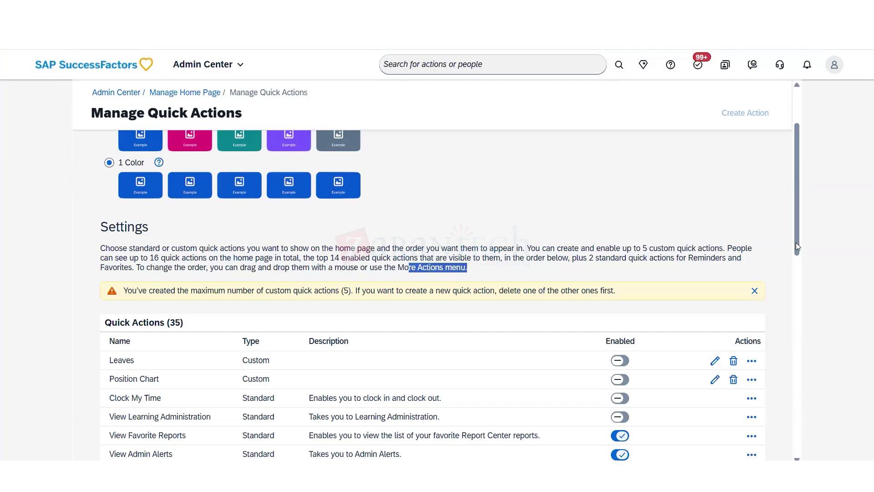
- Enable the Clock My Time quick action and save the change
drag(796, 246, 800, 300)
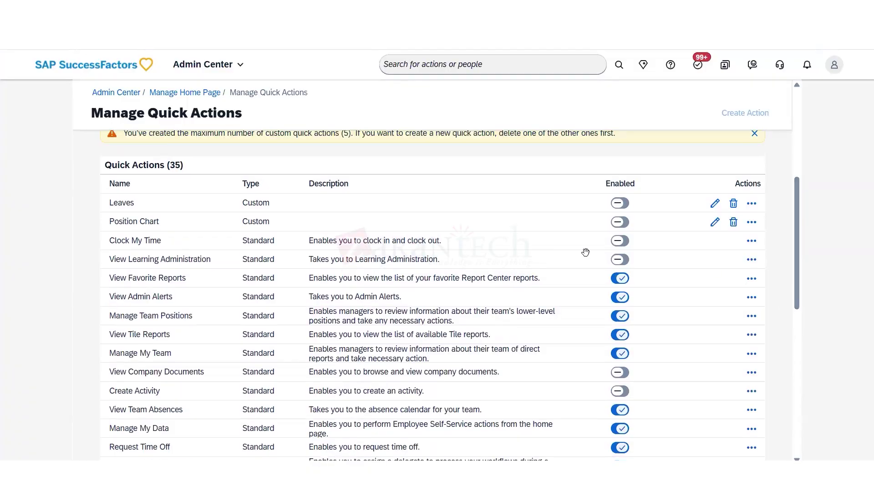
click(624, 245)
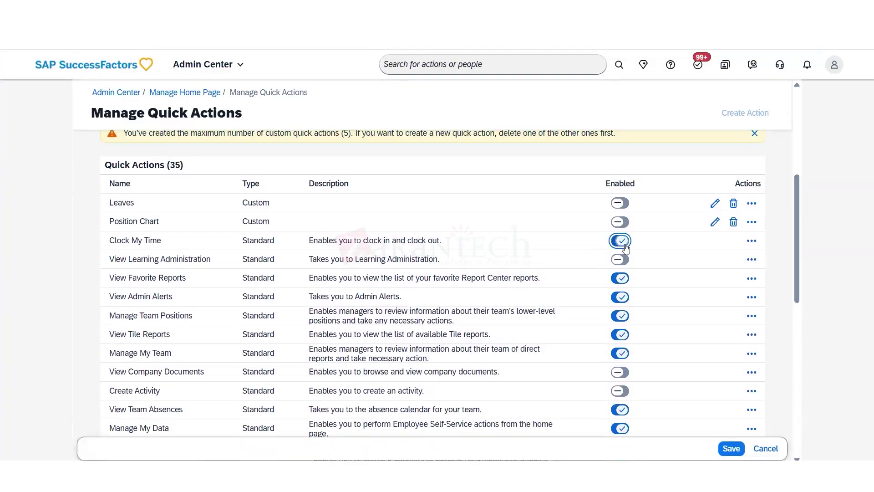
click(731, 448)
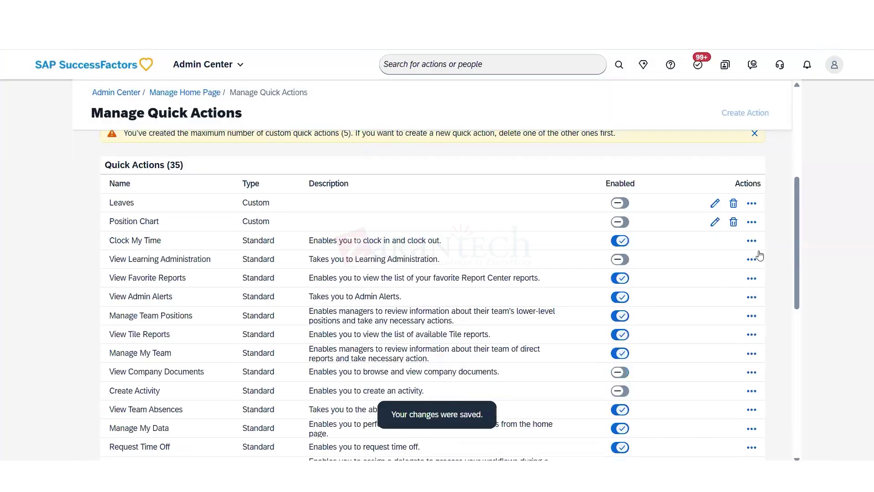
- Move the Clock My Time quick action to Position 1 and save the new order
click(751, 258)
click(764, 258)
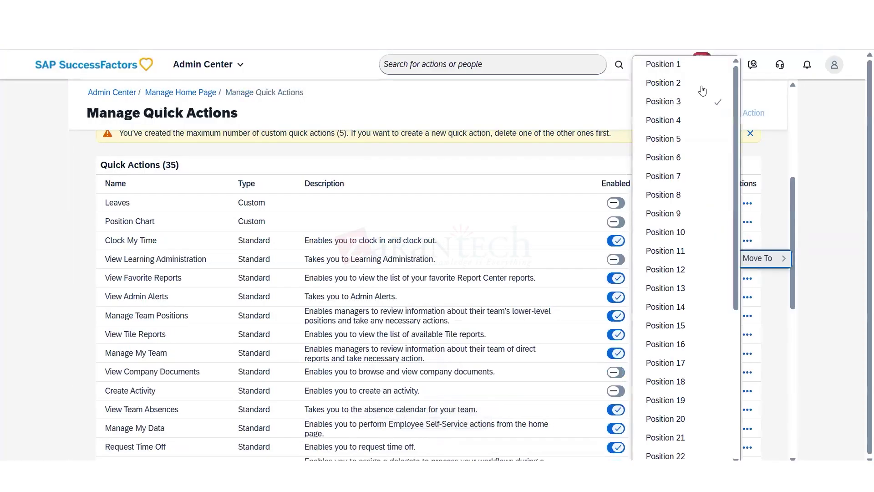
click(694, 67)
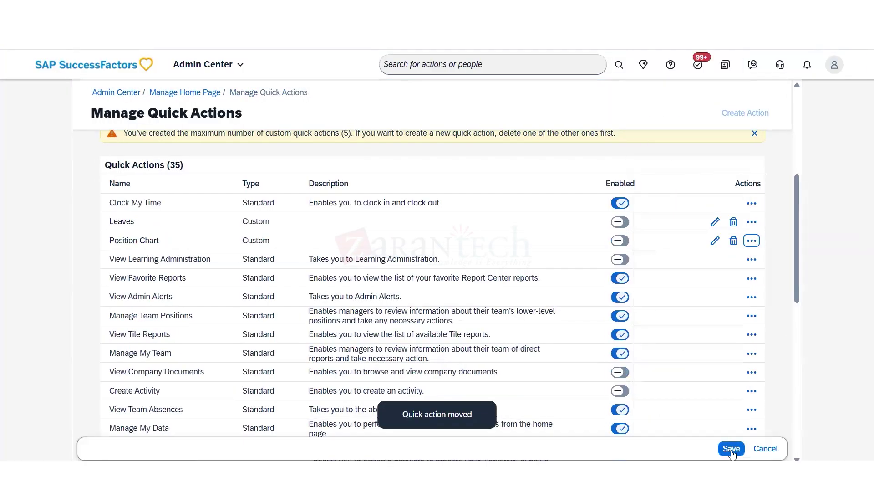
click(731, 448)
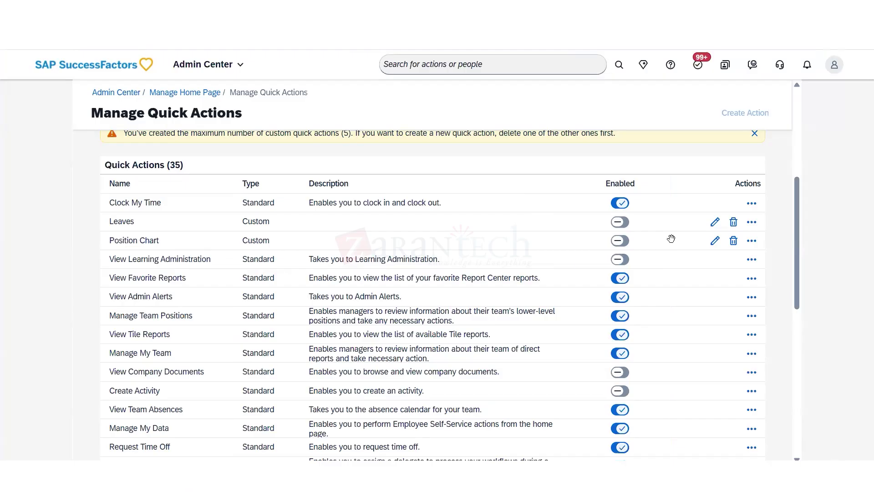
- View the Move To position choices for a quick action near the start of the list and close them without a selection
click(752, 204)
click(758, 222)
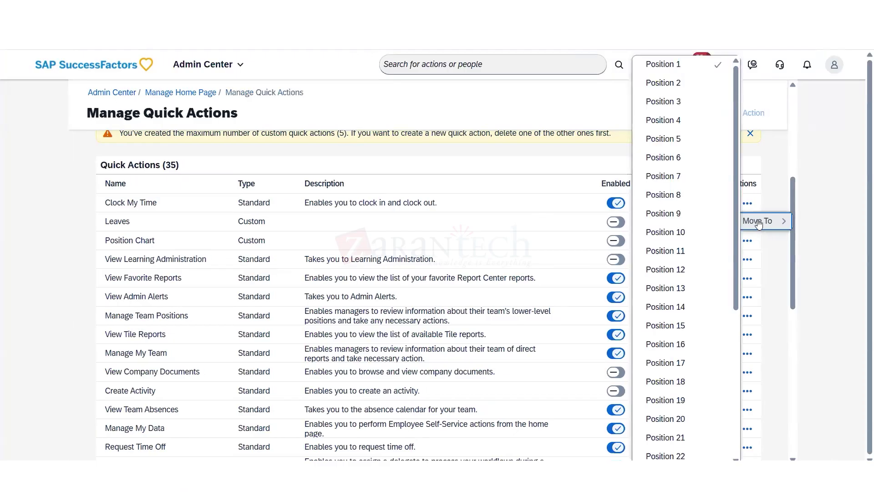
click(541, 224)
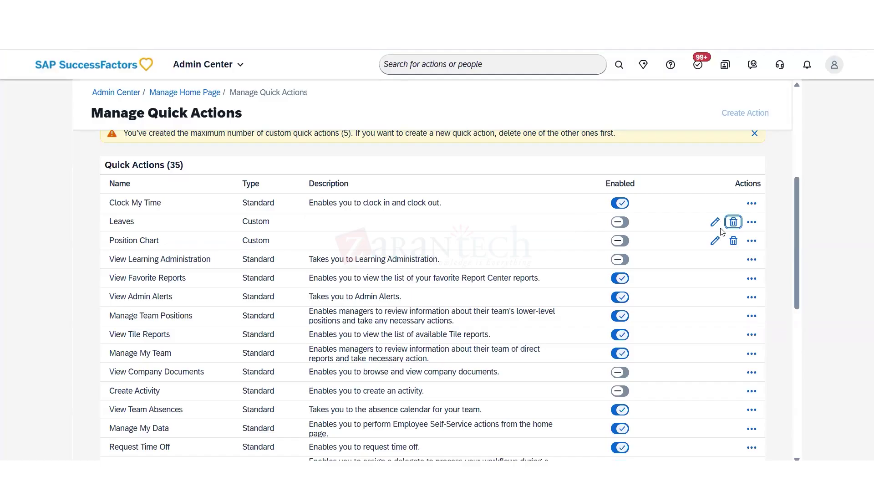
- Delete the disabled custom quick actions Leaves and Position Chart, confirming each deletion
click(734, 223)
key(Return)
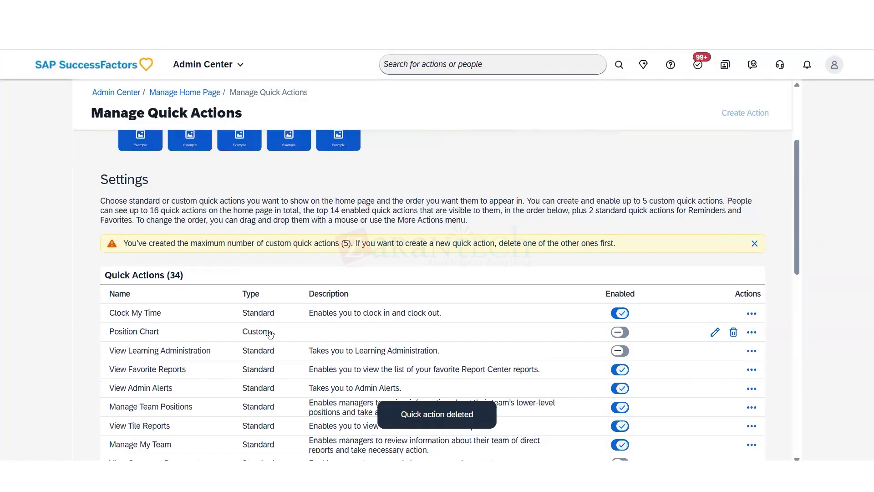
click(733, 332)
click(459, 283)
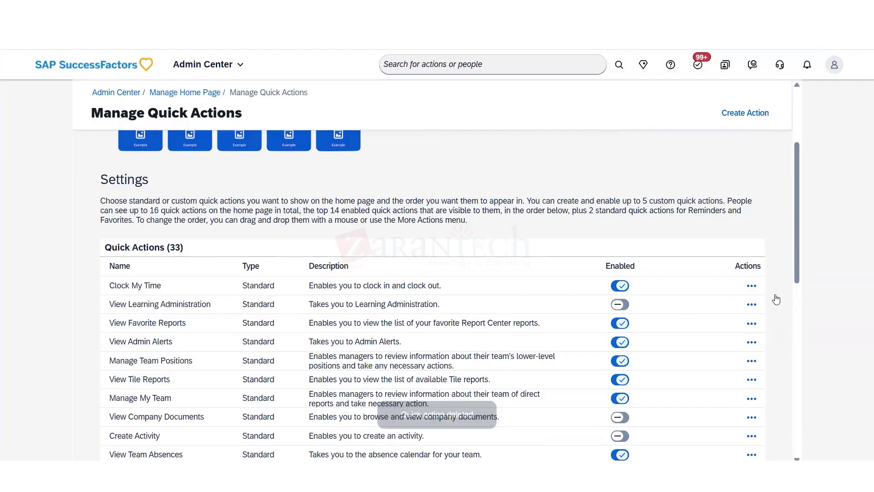
- Delete the custom quick action Manage Org Pay and Job str
drag(799, 262, 789, 429)
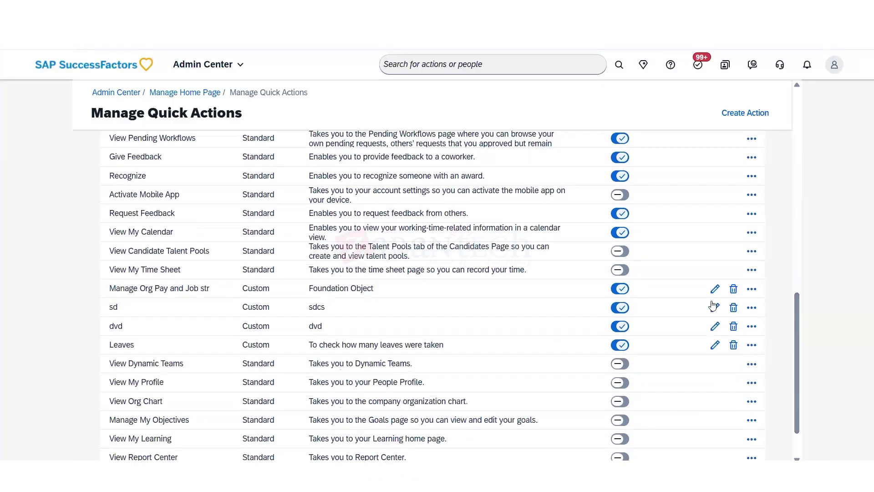
click(733, 290)
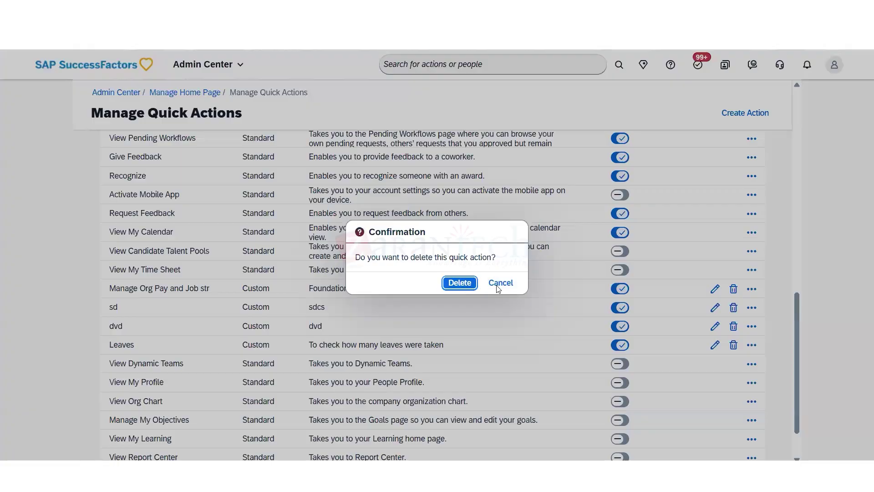
click(501, 283)
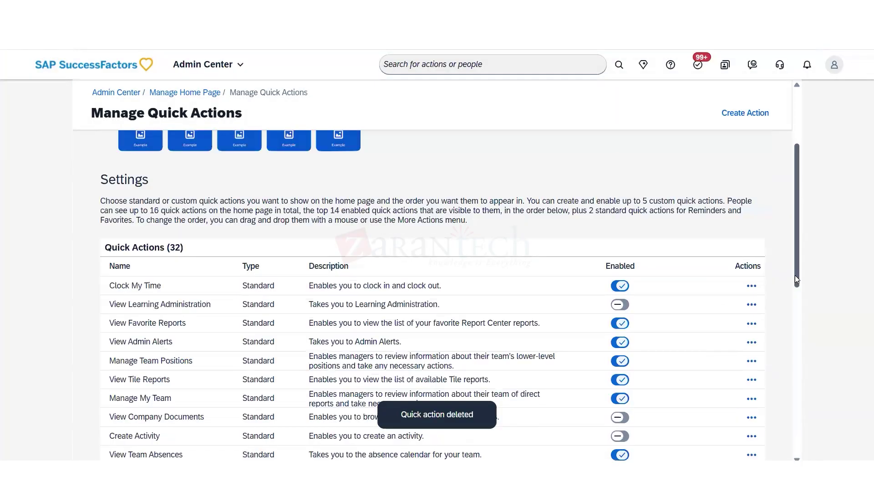
- Delete the custom quick action sd and confirm the deletion
drag(795, 276, 790, 371)
scroll(792, 374, down, 8)
scroll(782, 417, up, 1)
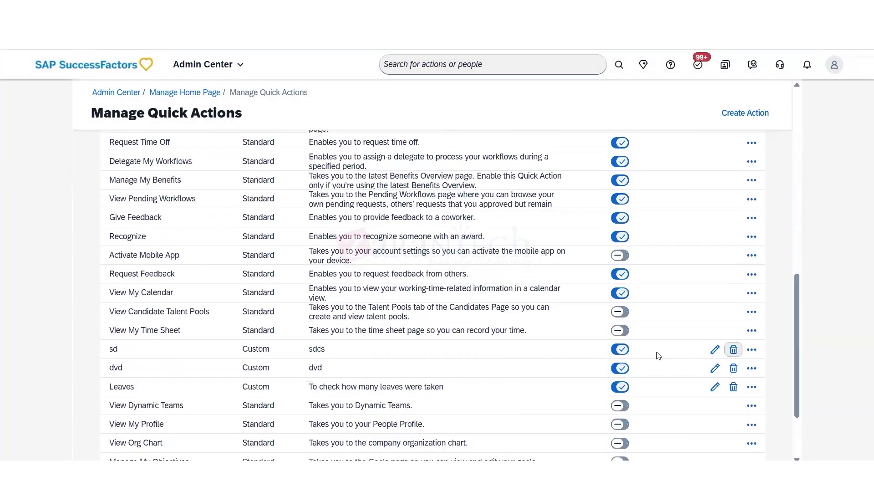
click(733, 349)
click(460, 282)
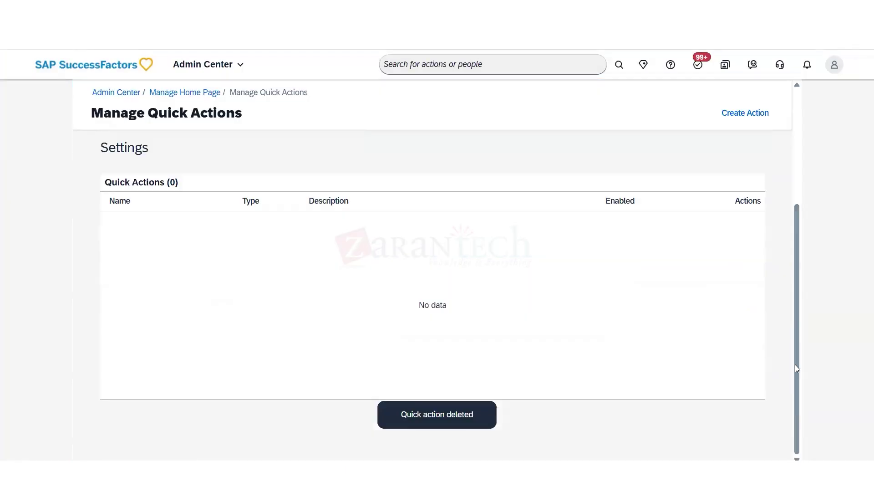
- Delete the custom quick actions dvd and Leaves (To check how many leaves were taken), confirming each deletion
scroll(784, 405, down, 10)
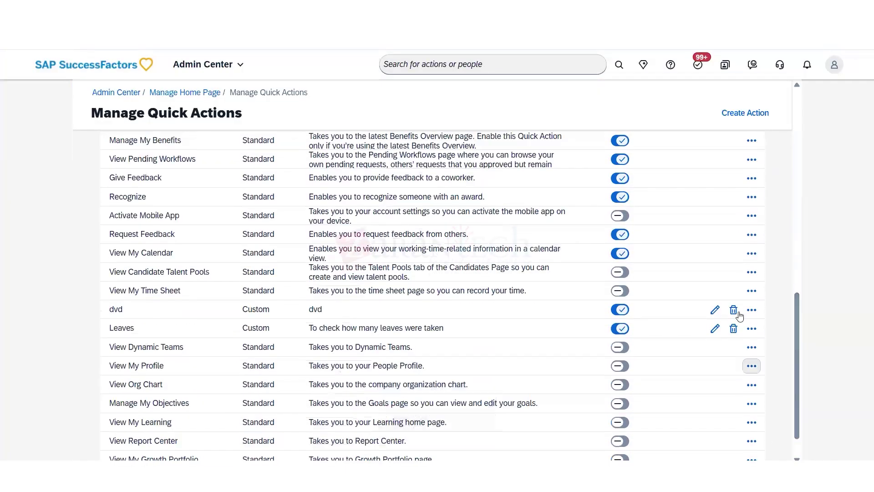
click(733, 309)
click(444, 285)
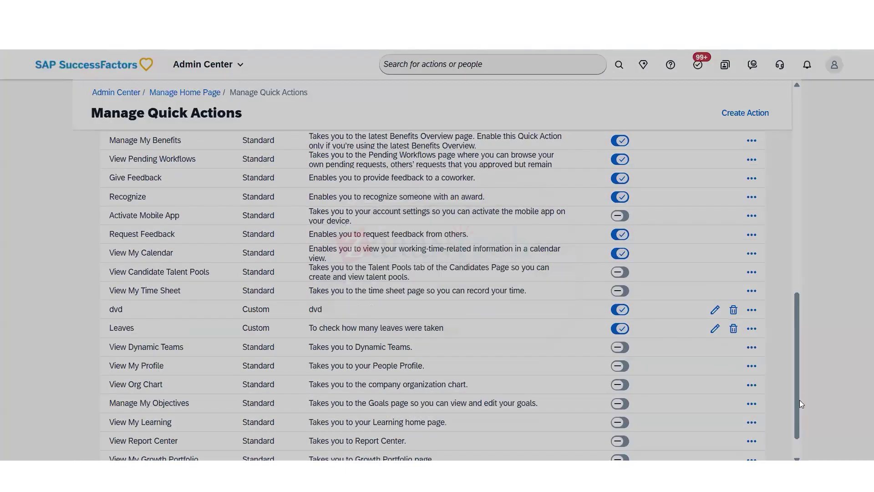
scroll(797, 410, down, 10)
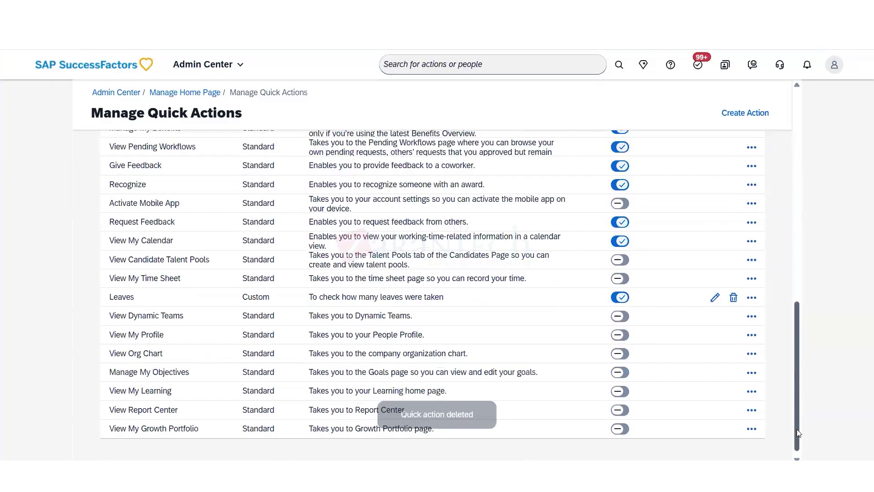
click(733, 291)
click(468, 290)
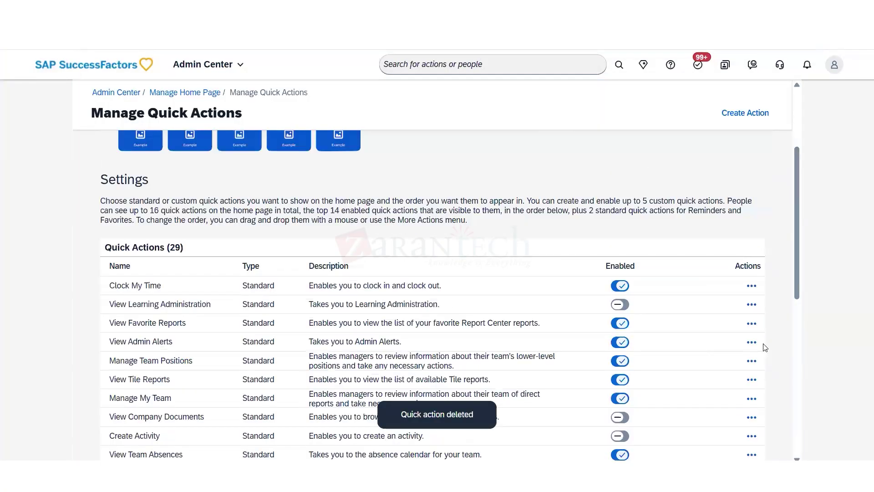
- Look through the remaining quick actions list, then reload the home page and check its Quick Actions tiles
scroll(765, 391, down, 9)
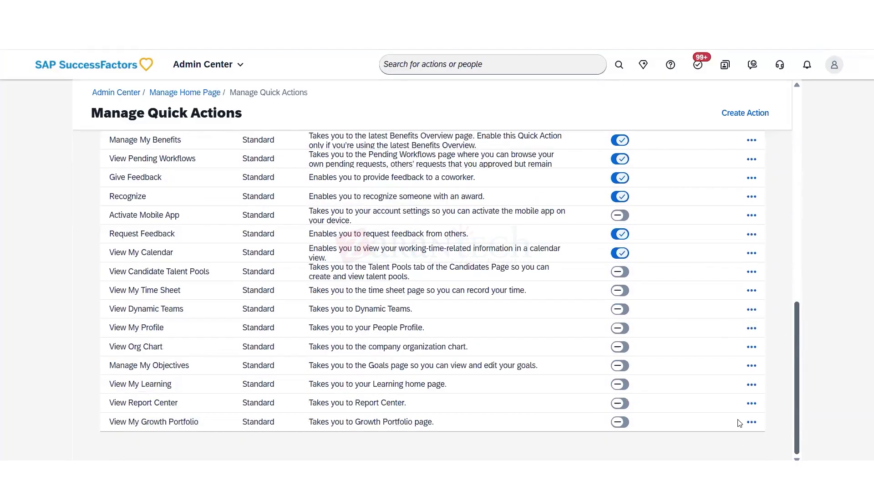
scroll(739, 423, up, 3)
scroll(740, 403, down, 3)
scroll(742, 281, up, 9)
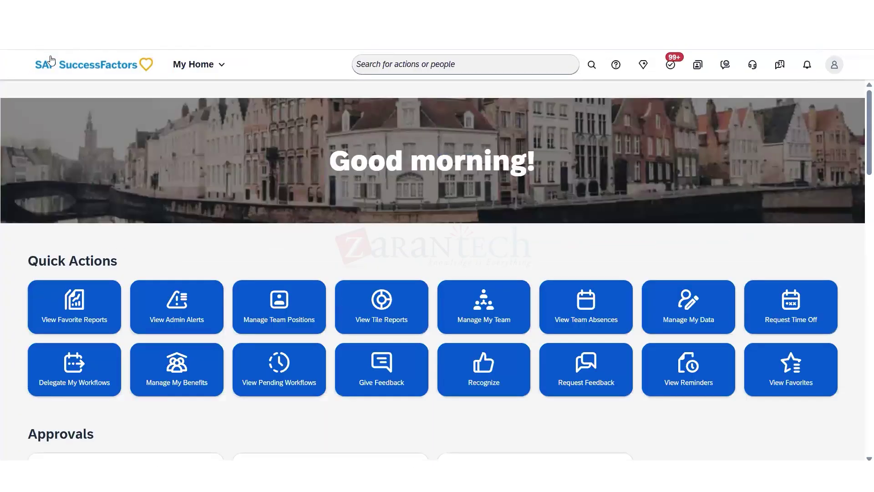
key(F5)
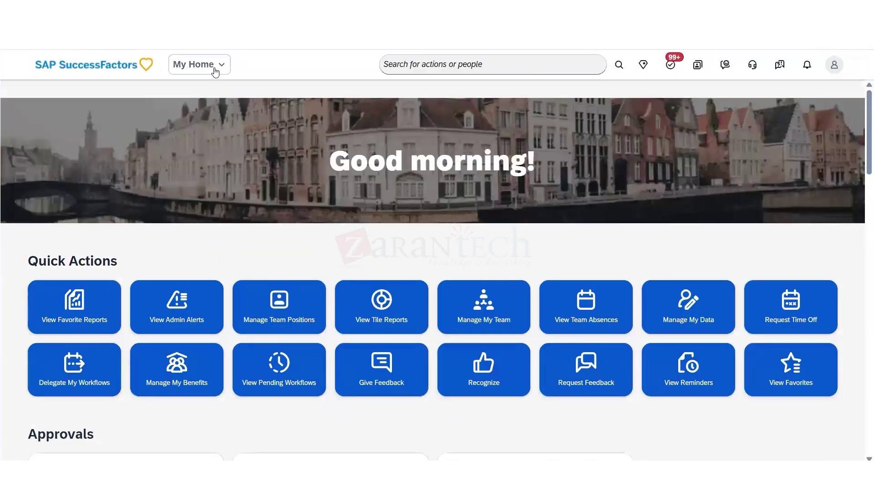
click(213, 66)
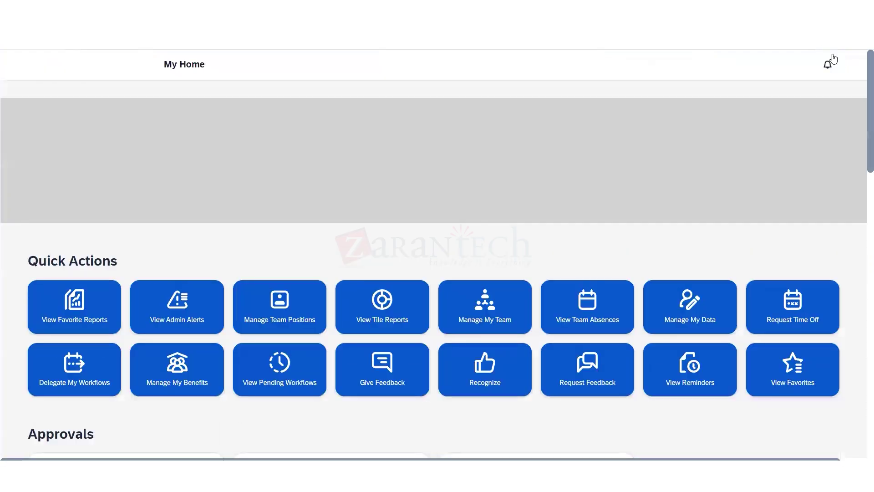
- Log out of the account, log back in with the stored credentials and return to the home page
click(824, 72)
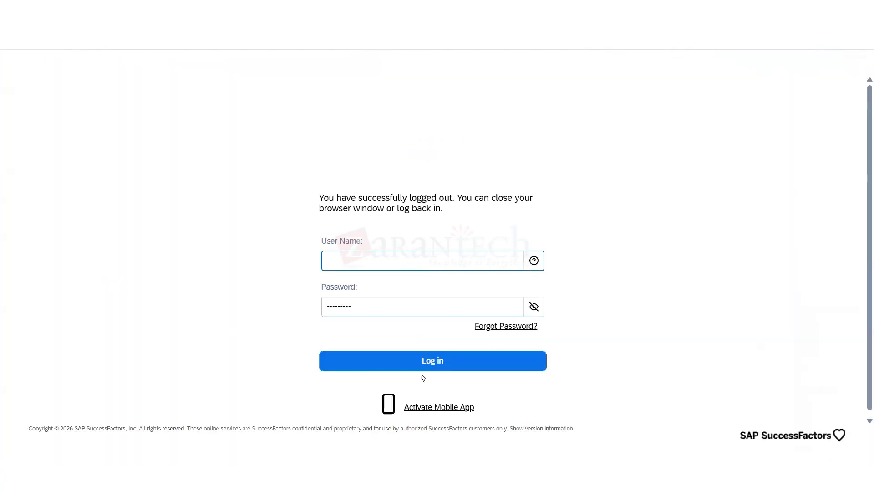
click(427, 360)
click(427, 358)
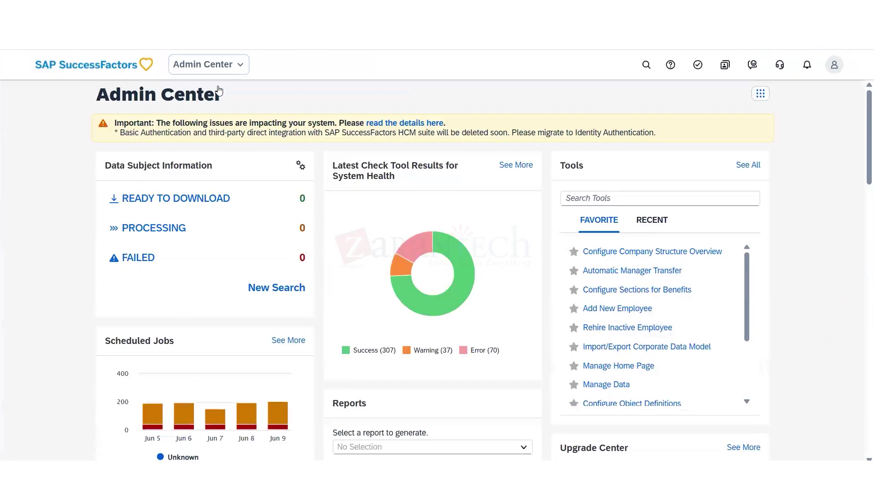
click(209, 64)
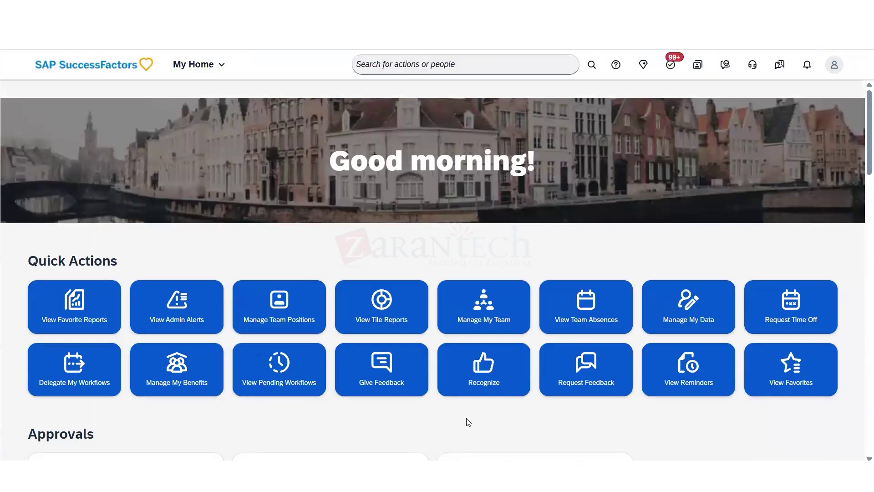
- Search for "manage permission role" and check the signed-in user's name in the account details
click(834, 65)
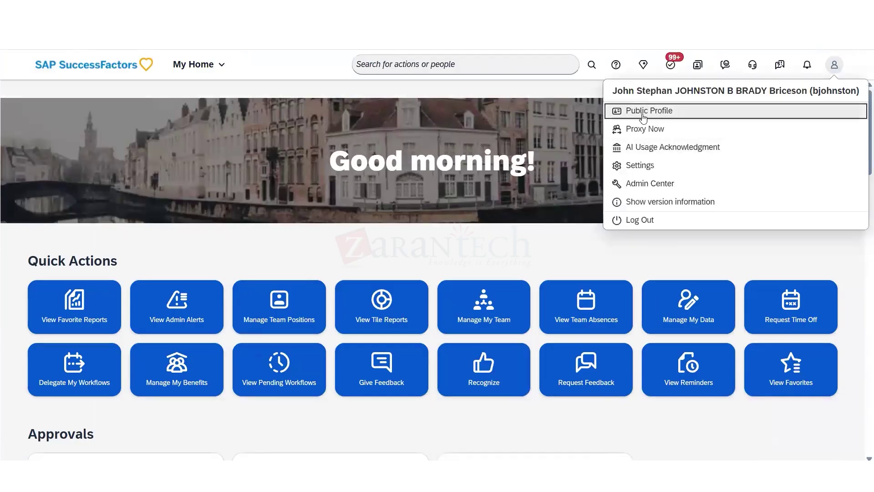
click(453, 64)
text(mana)
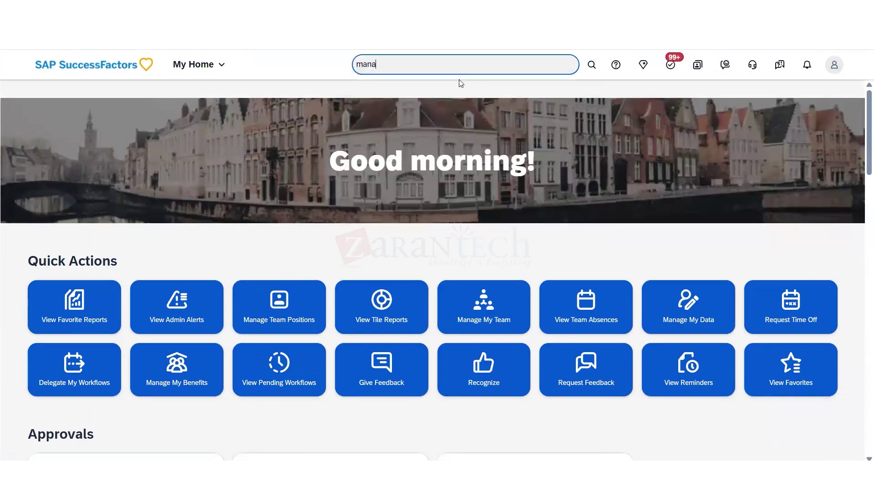
text(ge permission role)
click(834, 64)
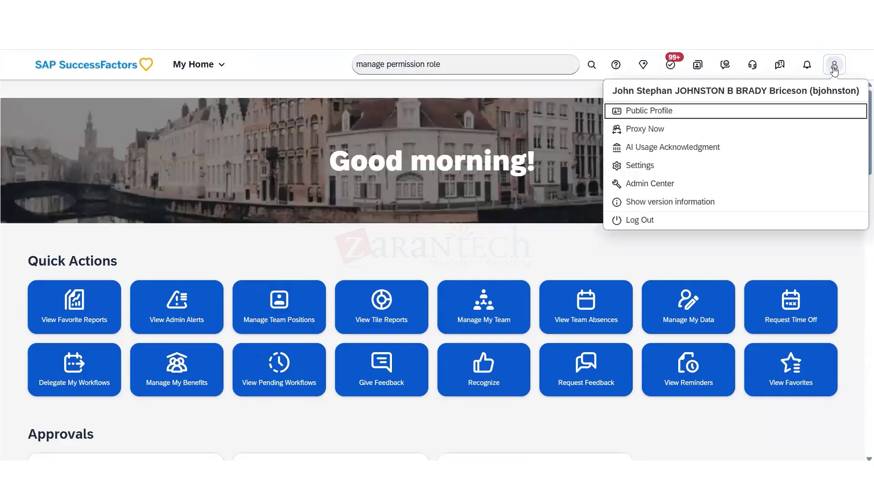
drag(612, 91, 686, 91)
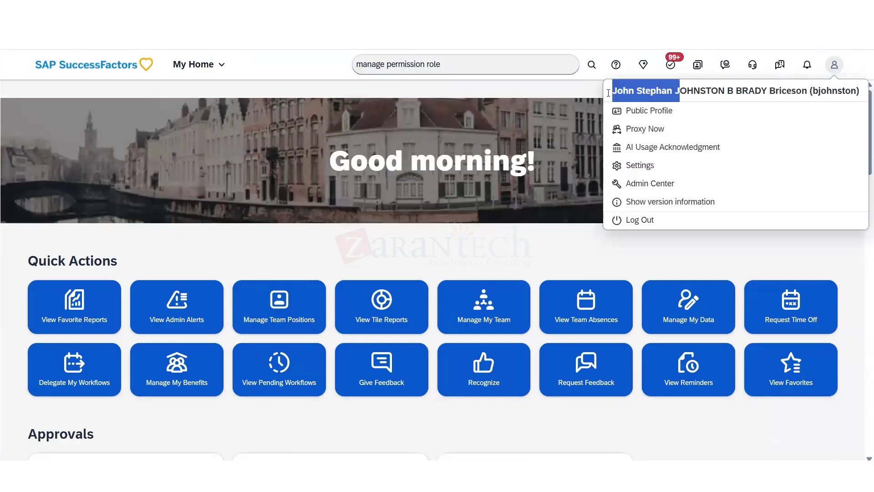
- Open Manage Permission Roles from the search suggestions and open the System Admin role for editing
click(452, 66)
key(Down)
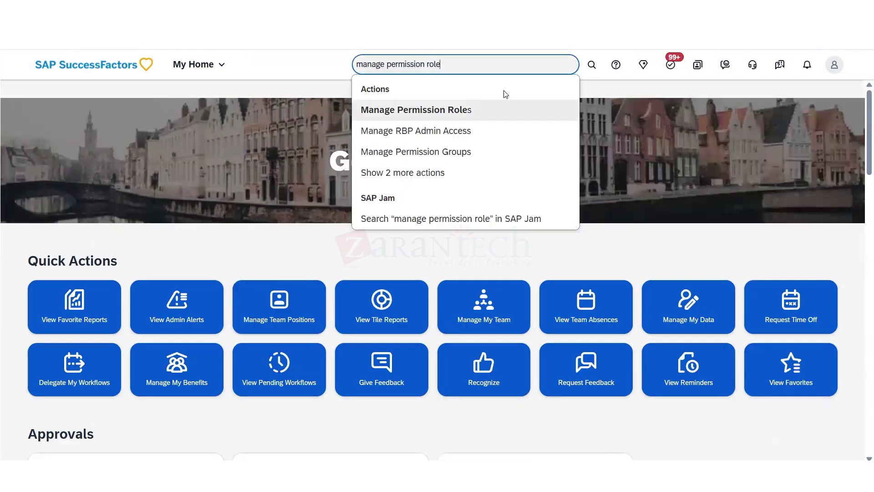
key(Return)
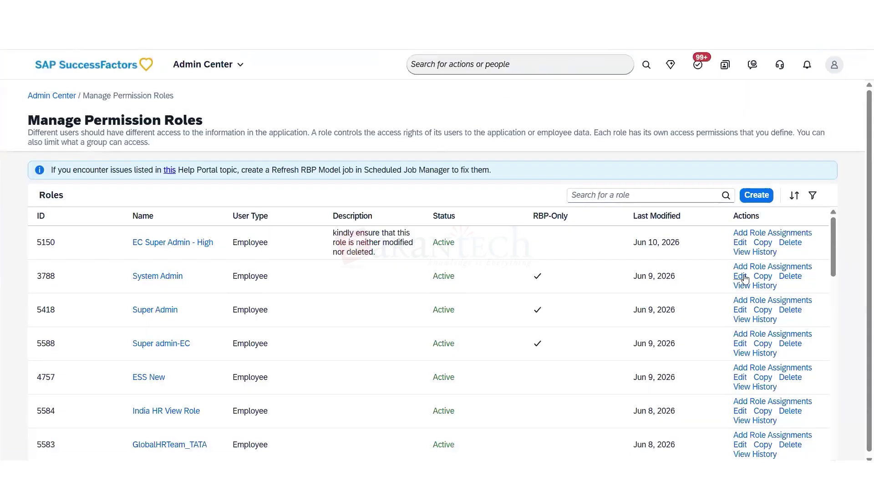
click(740, 275)
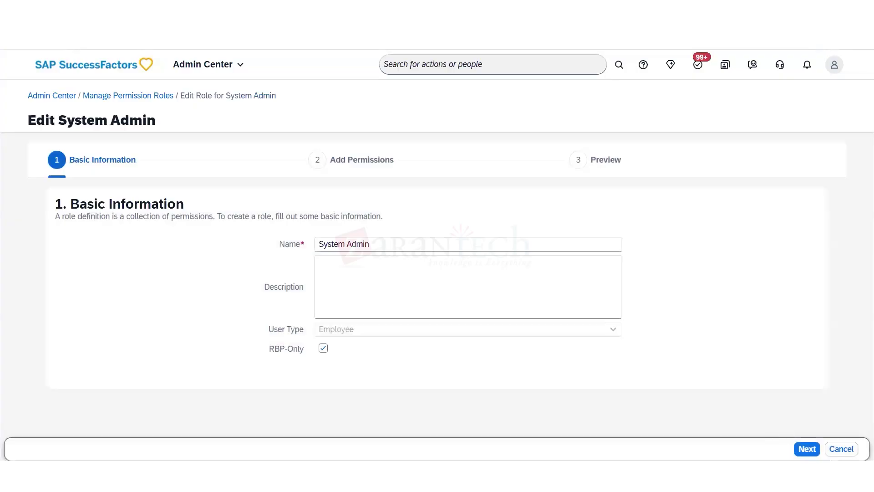
- Advance the System Admin role edit through its permissions and preview stages without changes and save the role
click(802, 455)
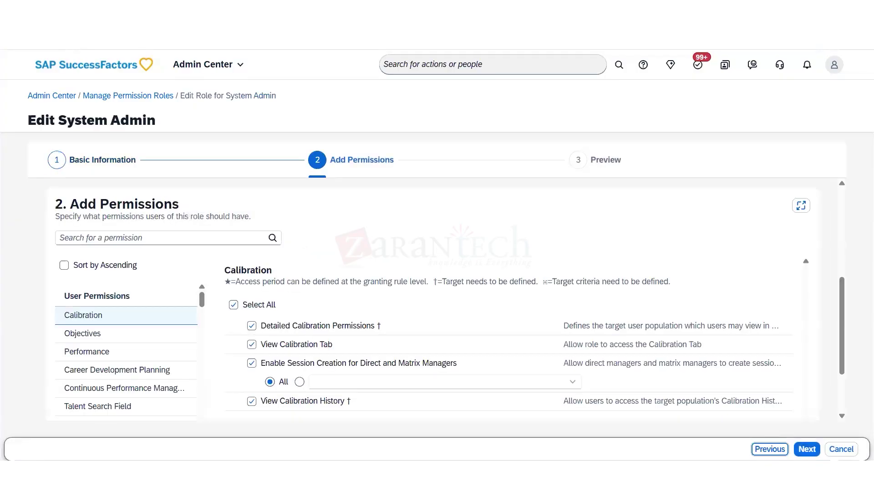
click(804, 453)
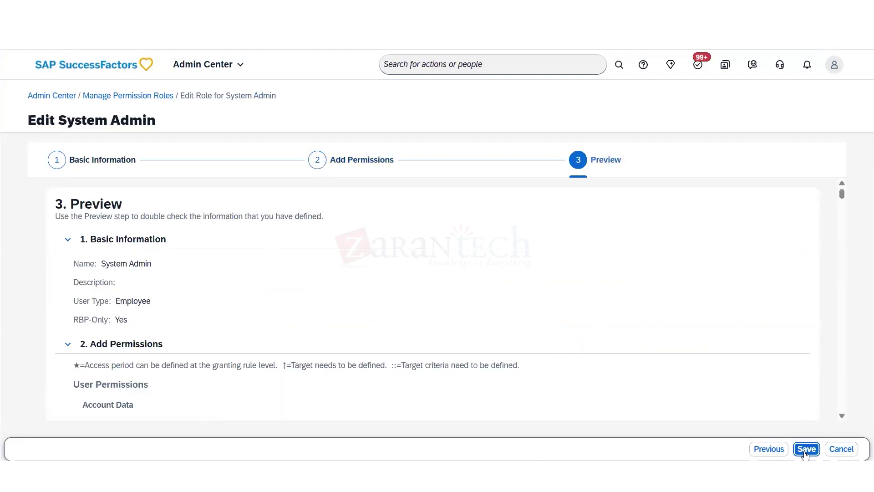
click(804, 452)
click(804, 452)
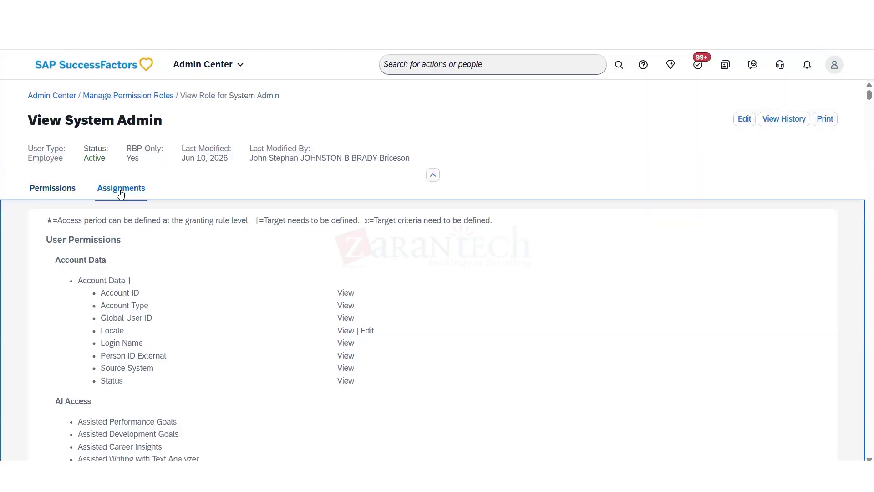
- Open the System Admin role's assignments and examine the access population and target population of its role assignment
click(120, 193)
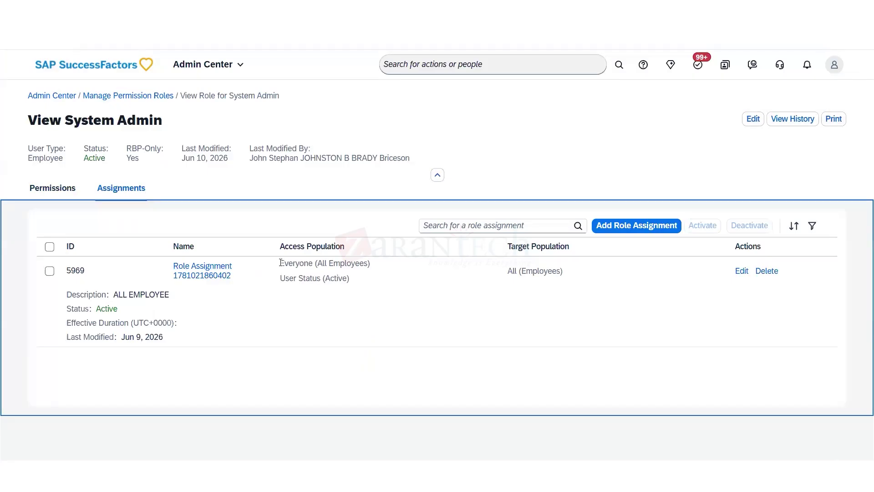
drag(280, 263, 362, 263)
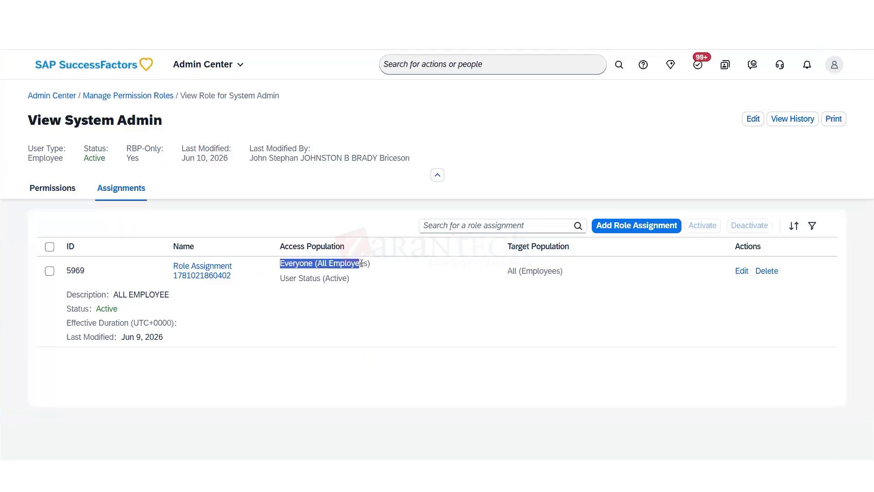
click(337, 307)
drag(304, 263, 355, 263)
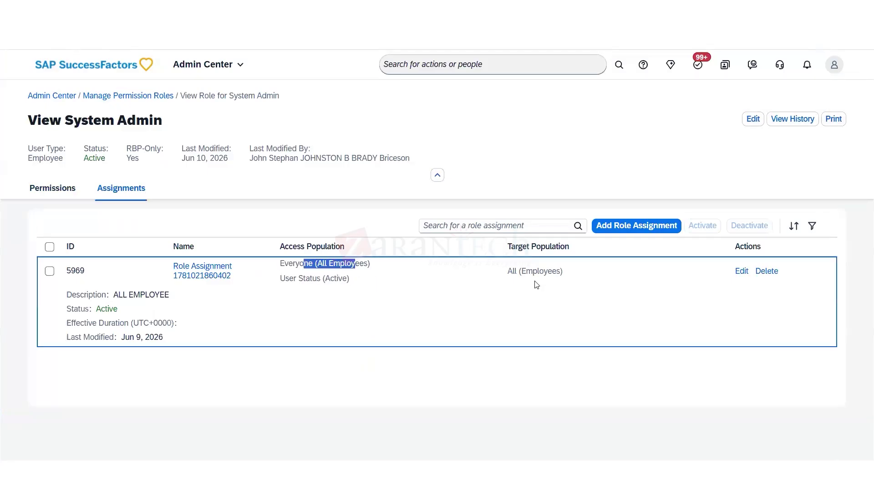
triple_click(525, 247)
drag(509, 272, 561, 285)
click(381, 304)
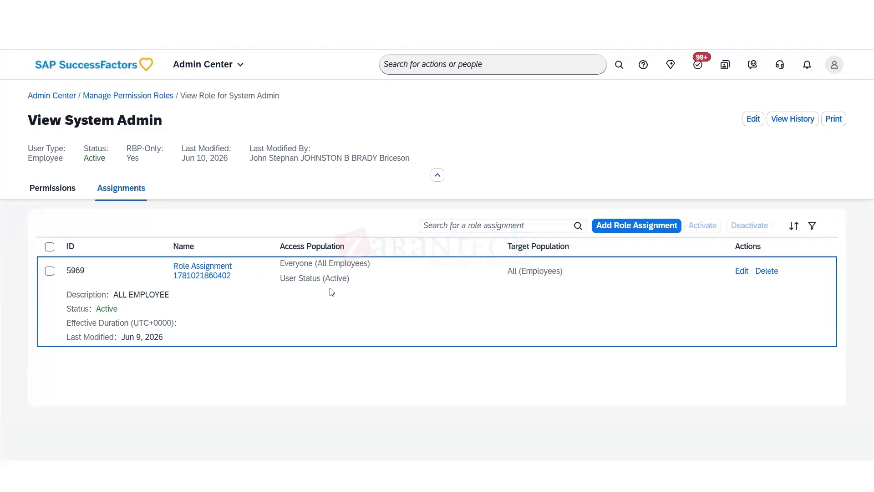
drag(331, 292, 268, 248)
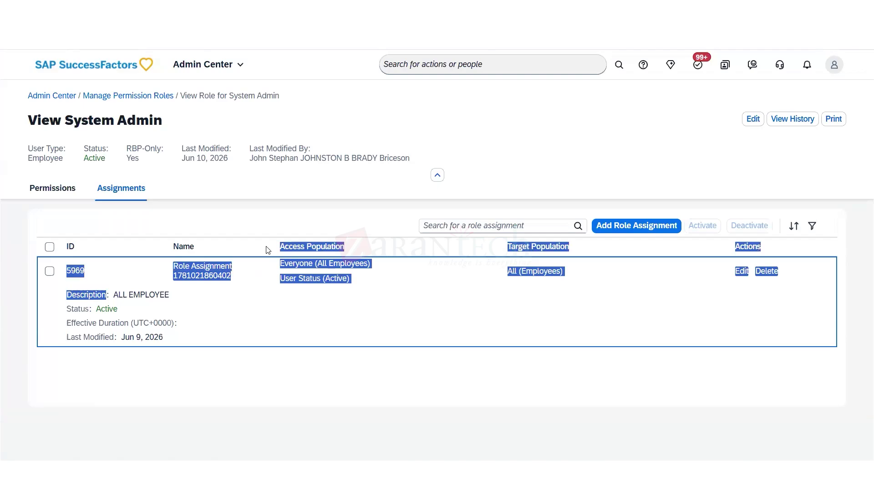
drag(504, 275, 559, 274)
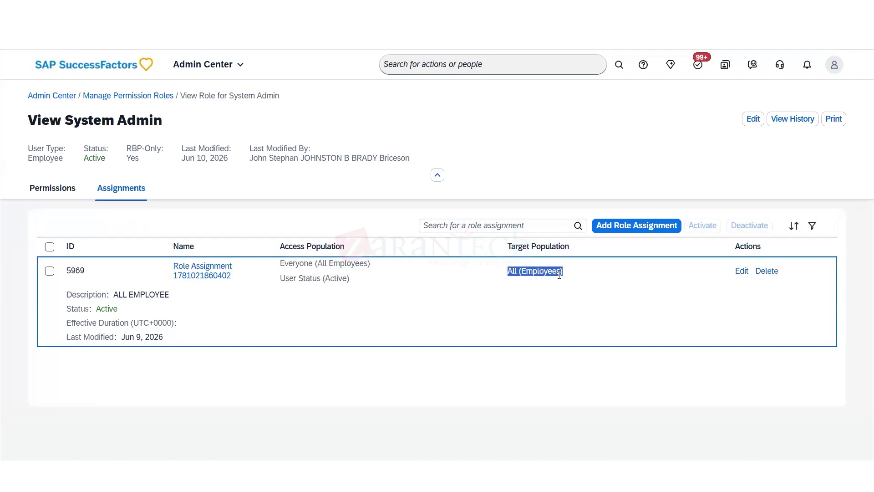
- Leave the role view for the home page and return to Manage Quick Actions, dismissing the active session warning
click(483, 166)
click(203, 65)
click(196, 85)
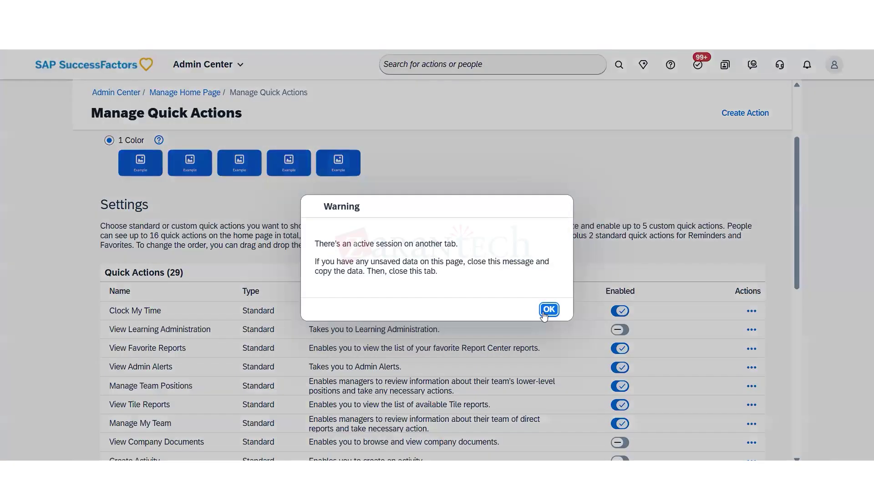
click(548, 309)
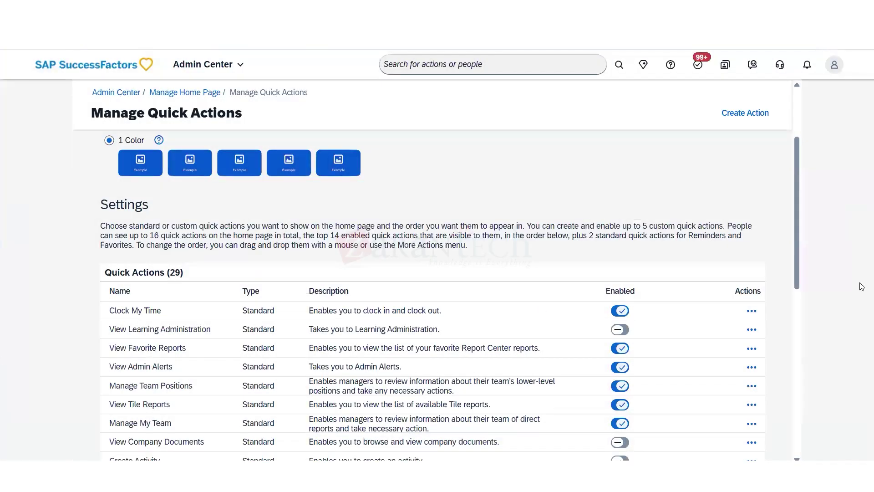
- Try to disable all enabled quick actions from Clock My Time down to Manage My Data in the Quick Actions list
click(620, 310)
click(619, 348)
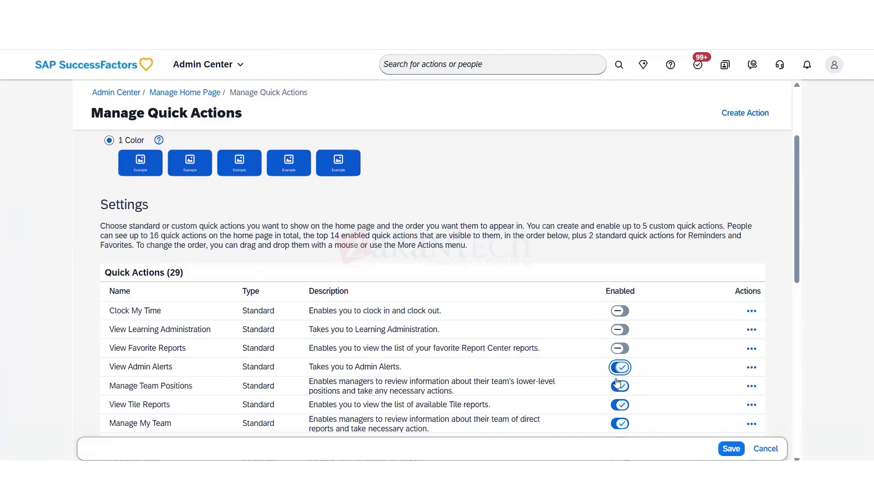
click(619, 367)
click(620, 386)
click(621, 405)
scroll(585, 273, down, 3)
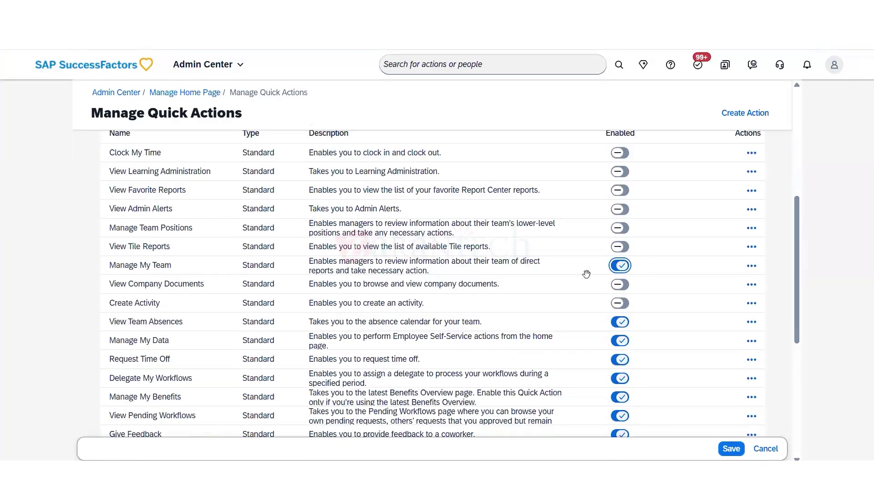
drag(610, 273, 615, 275)
click(618, 266)
drag(620, 323, 620, 331)
click(619, 340)
click(619, 322)
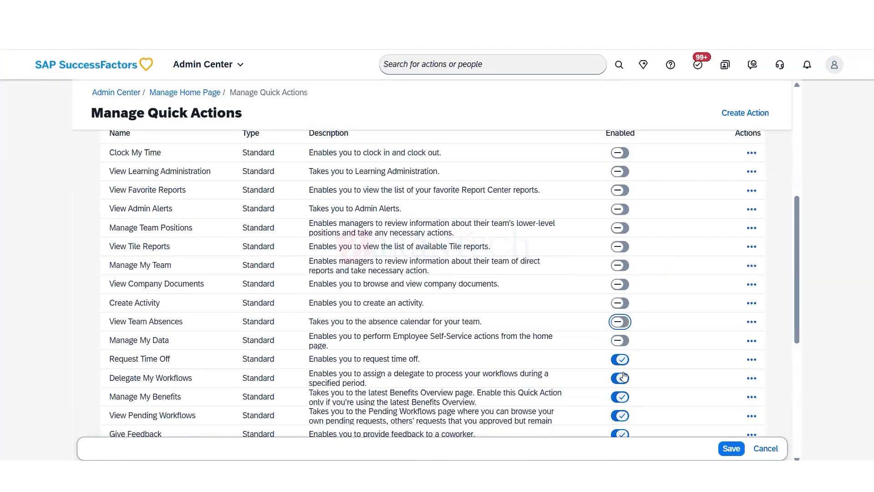
- Try to disable the enabled quick actions from Request Time Off through View My Calendar and save the list
click(619, 360)
click(620, 380)
click(620, 397)
click(620, 416)
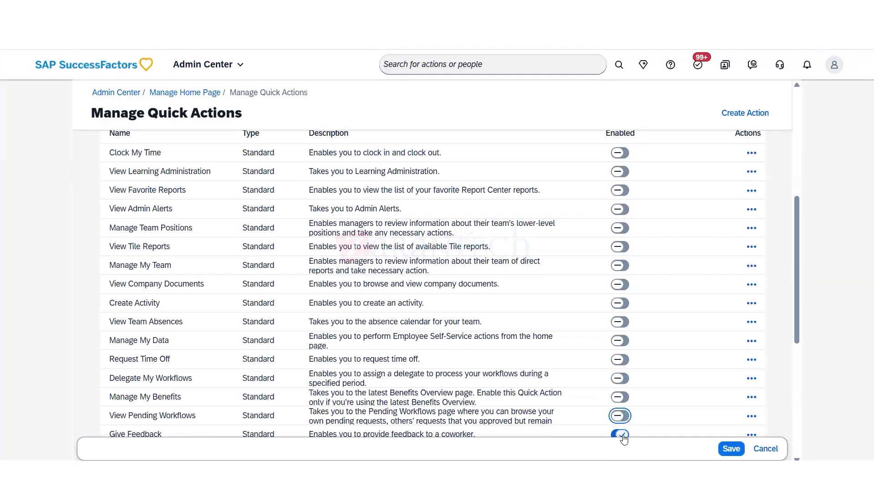
click(620, 434)
scroll(755, 355, down, 4)
click(620, 236)
click(619, 256)
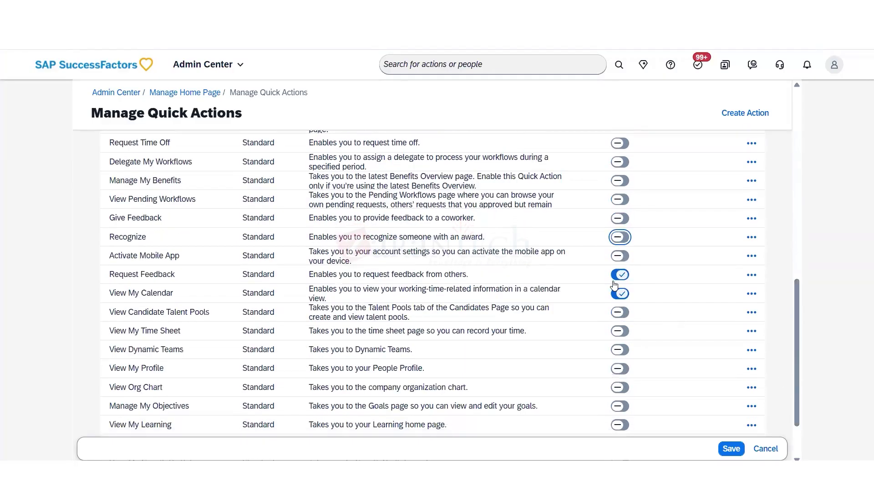
click(619, 274)
click(619, 293)
scroll(800, 415, down, 2)
click(731, 448)
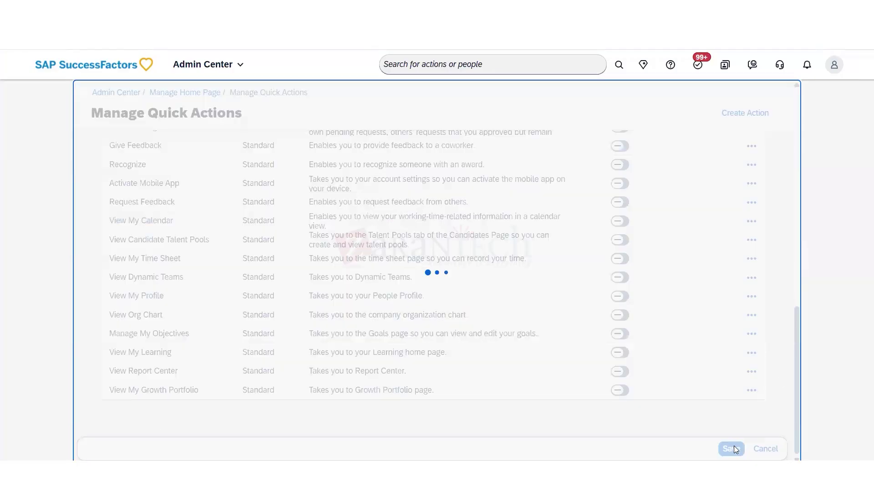
- Try to enable only the View My Profile quick action and save the list
click(602, 283)
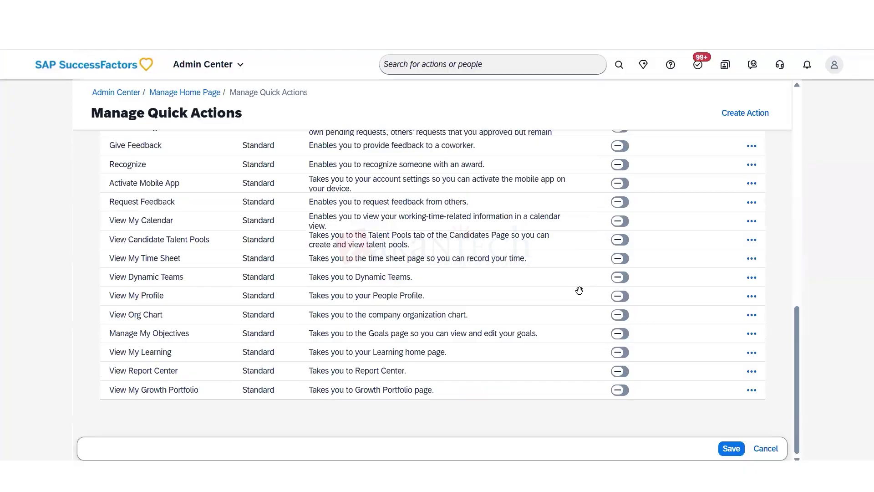
click(621, 296)
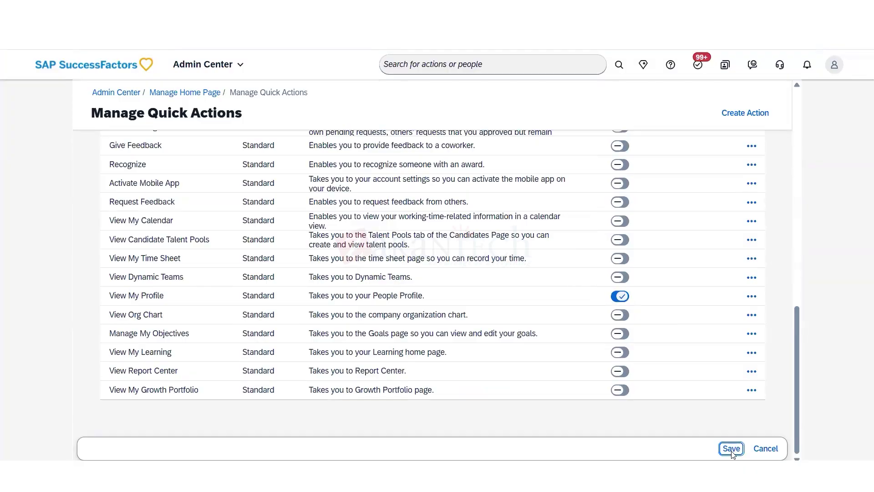
click(731, 449)
click(590, 283)
- Disable the Clock My Time, View Favorite Reports and View Admin Alerts quick actions, save, and reload the home page to check its tiles
scroll(788, 306, down, 3)
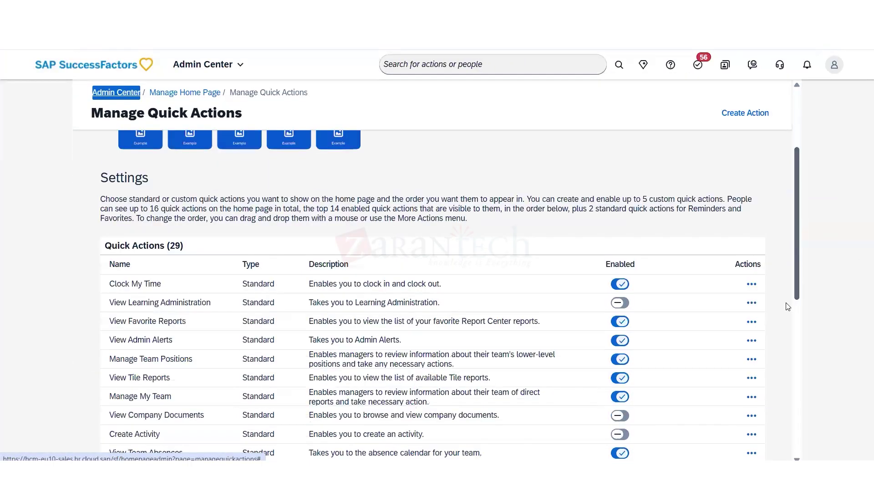
scroll(788, 306, down, 2)
click(619, 208)
click(618, 245)
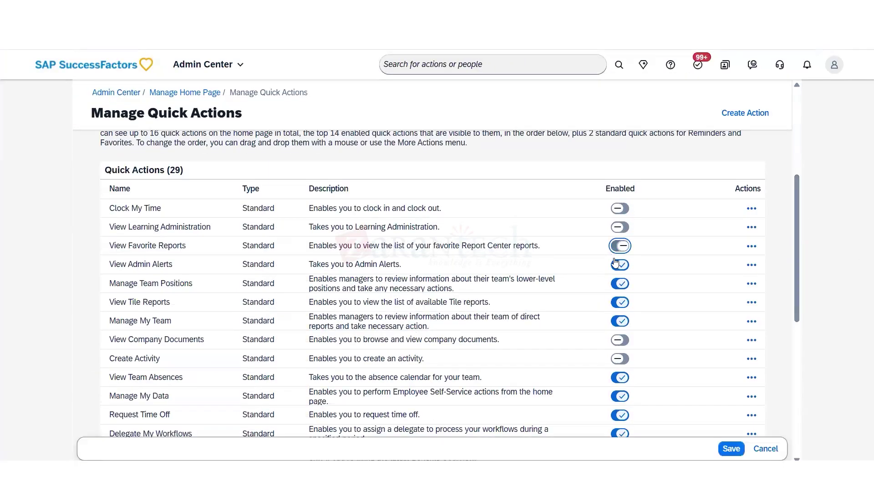
click(615, 264)
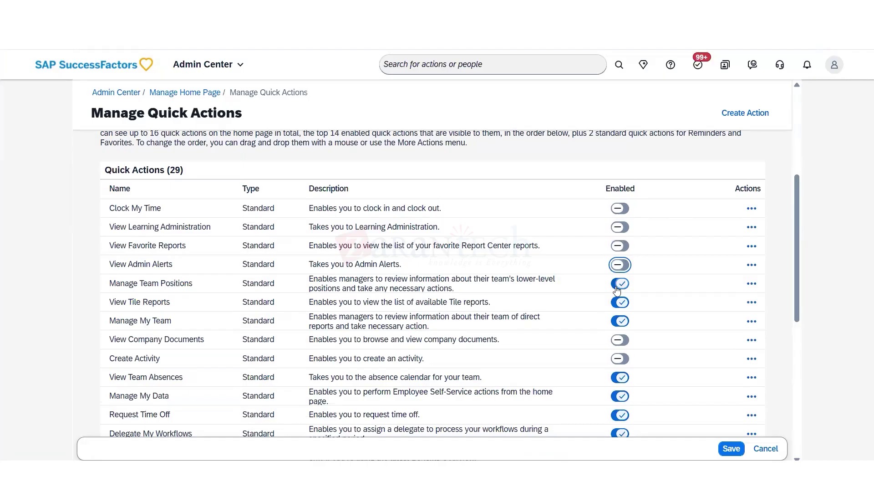
click(731, 448)
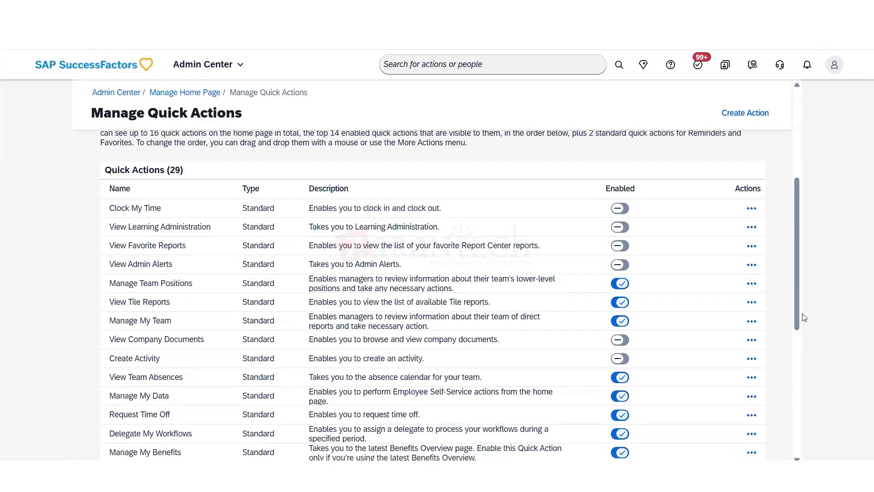
drag(796, 317, 761, 185)
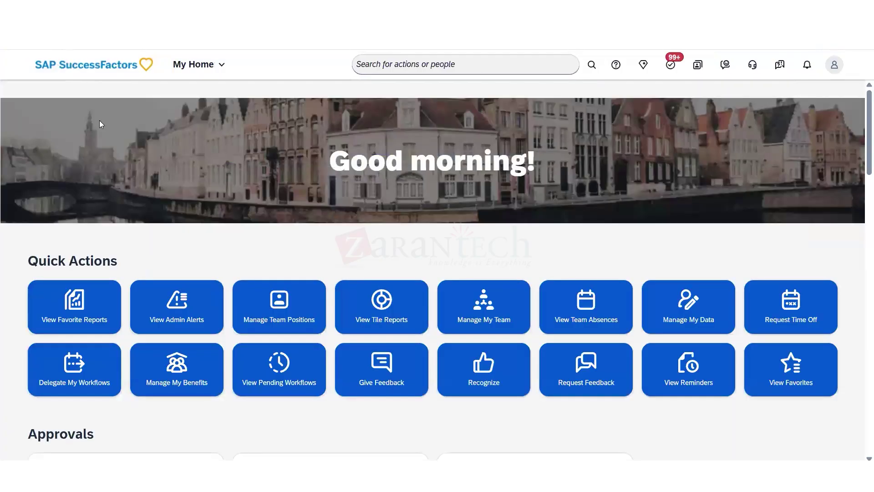
key(F5)
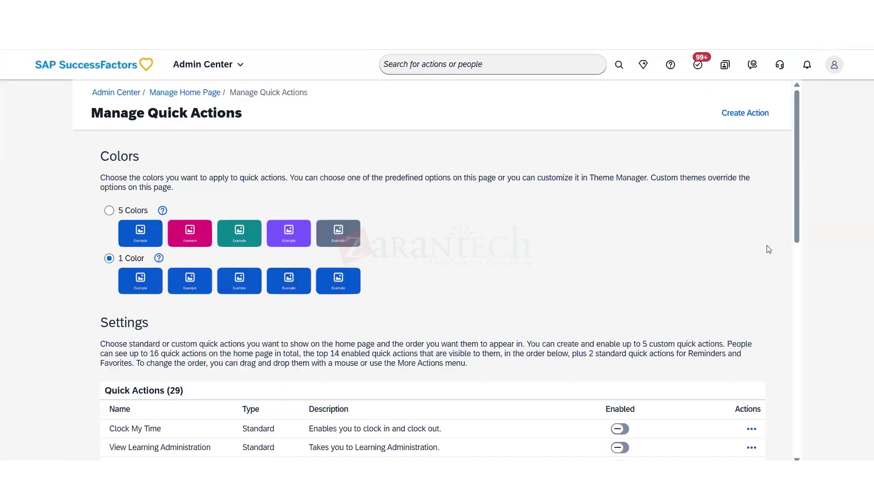
- Disable the Manage Team Positions, View Tile Reports and Manage My Team quick actions, save, and recheck the home page
scroll(797, 226, down, 6)
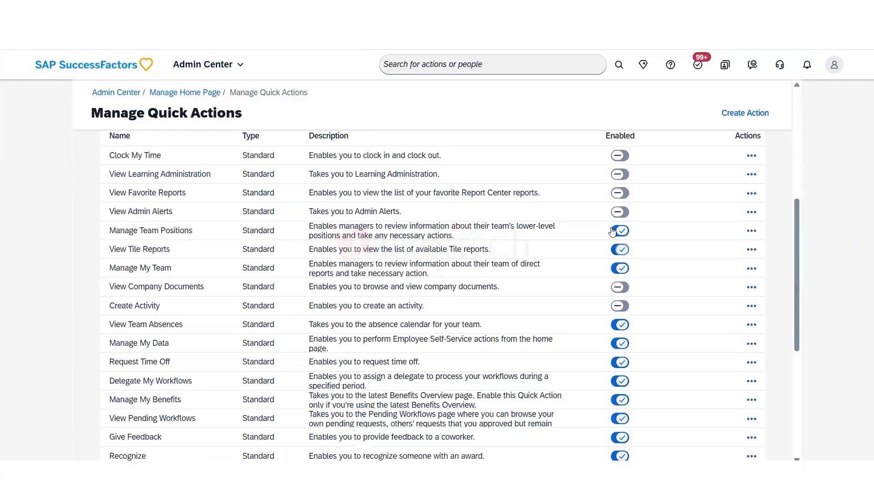
click(619, 231)
click(619, 249)
click(619, 267)
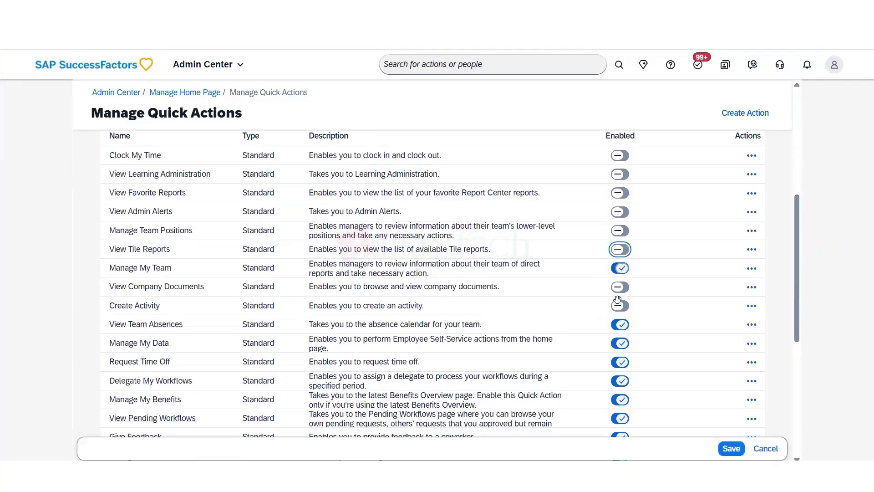
click(725, 451)
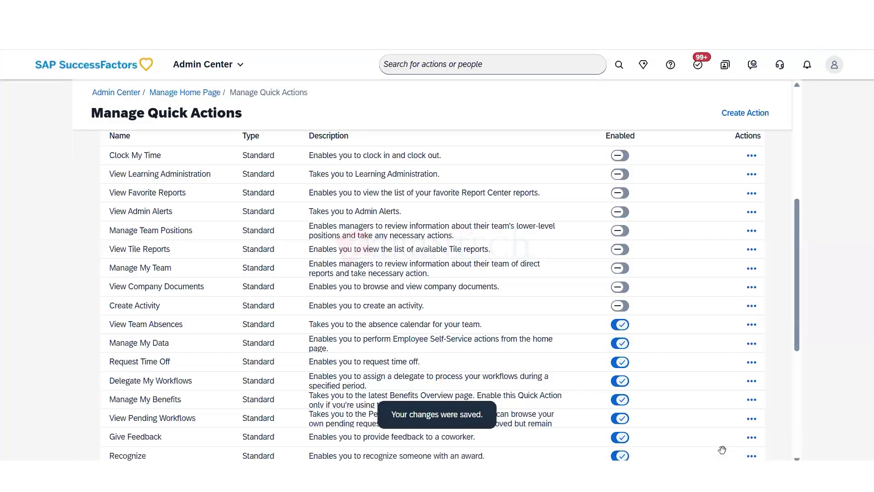
click(71, 54)
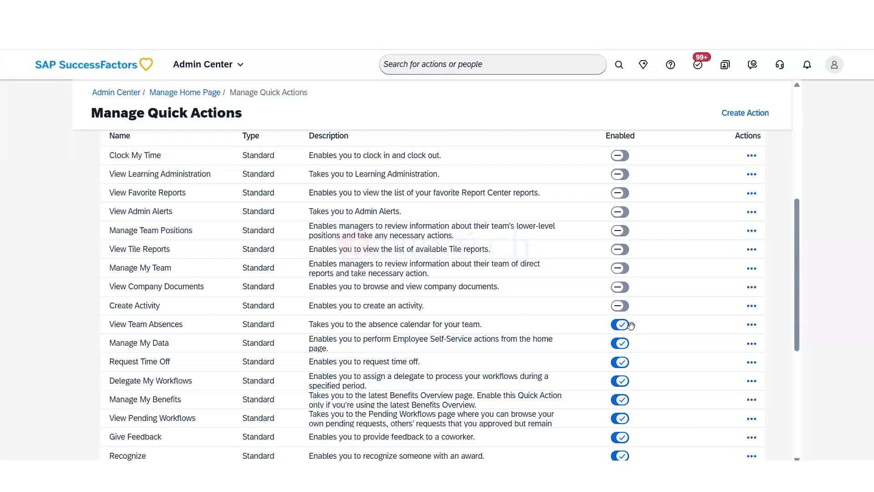
- Disable the View Team Absences, Manage My Data, Request Time Off, Manage My Benefits and View Pending Workflows quick actions and save
click(619, 325)
click(617, 347)
click(617, 362)
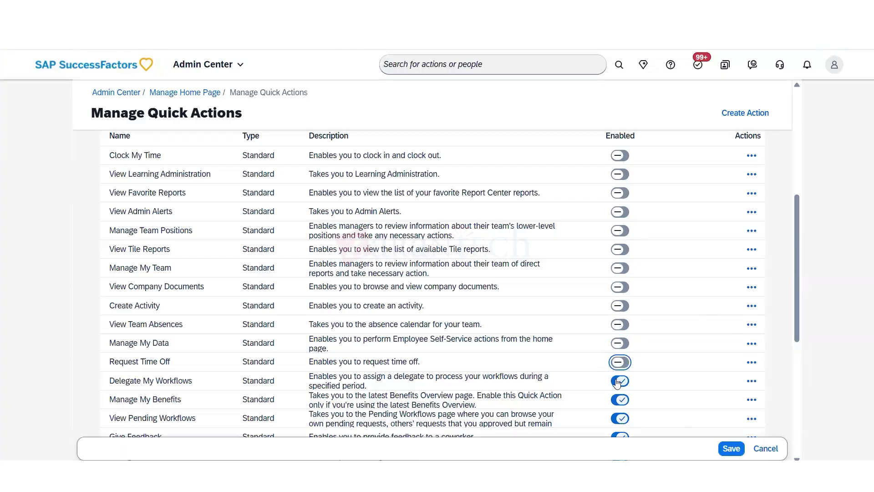
click(619, 381)
click(619, 400)
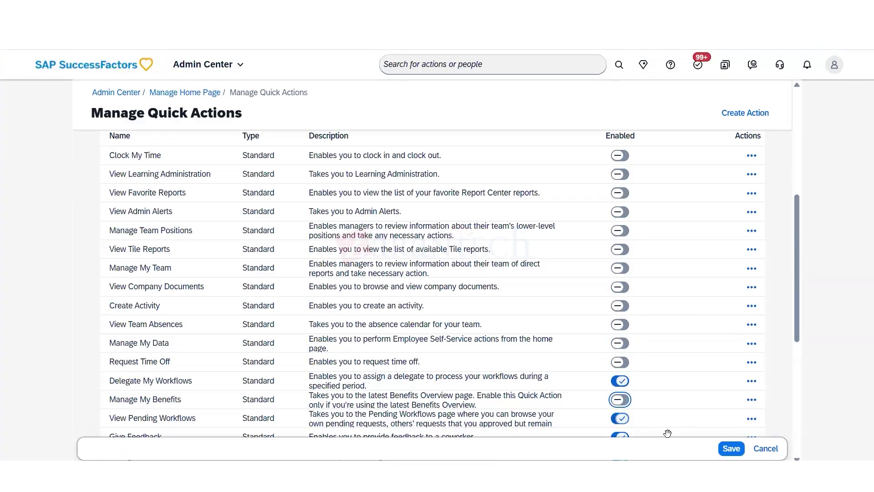
click(619, 418)
click(728, 450)
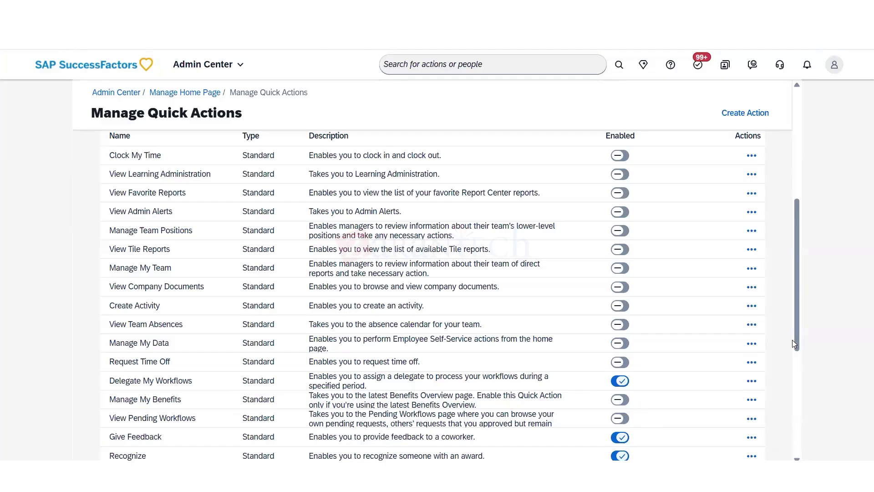
- Disable the Recognize, Request Feedback and Give Feedback quick actions and save the changes
drag(795, 344, 798, 379)
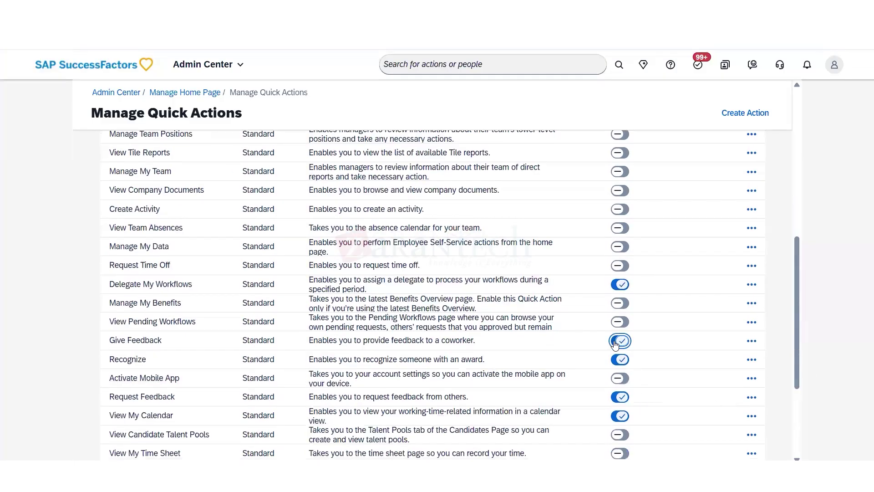
click(618, 359)
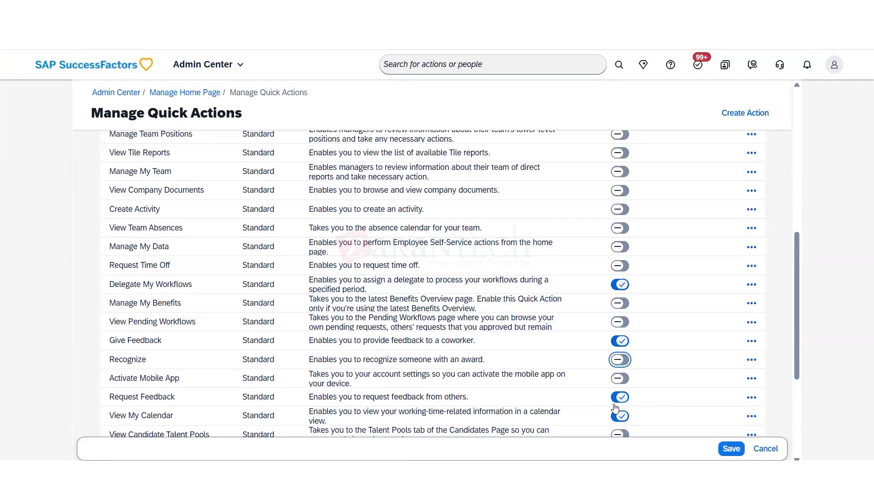
click(615, 399)
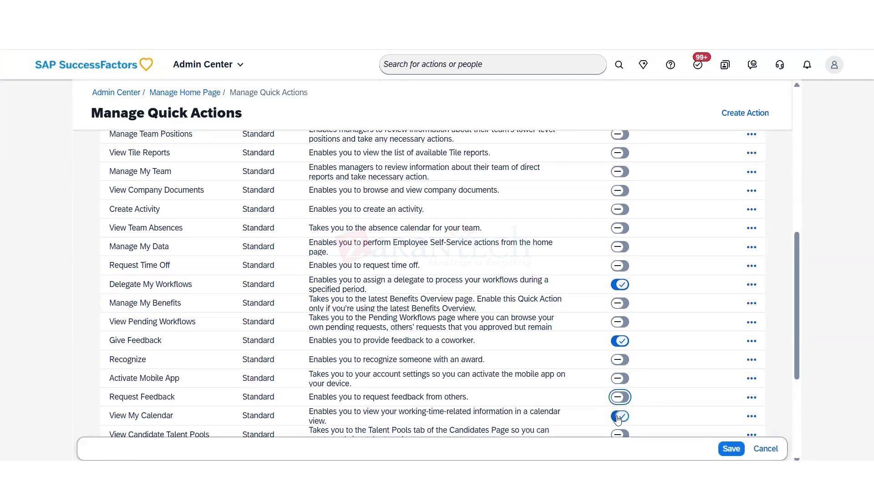
click(723, 451)
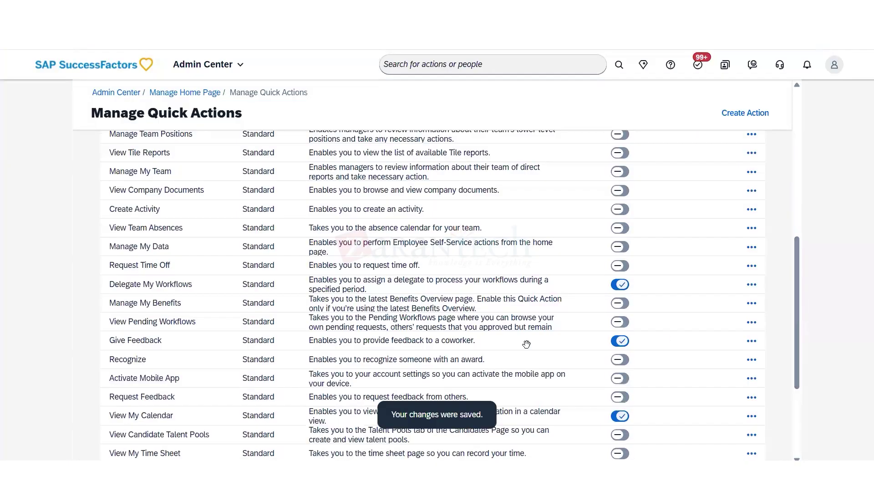
click(615, 345)
key(space)
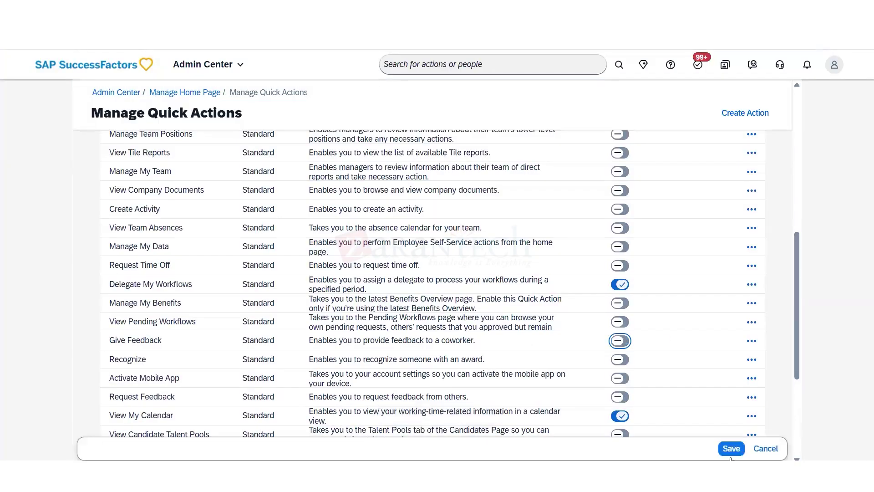
click(727, 450)
- Enable the View My Growth Portfolio, View Report Center and View My Learning quick actions, save, and recheck the home page
scroll(801, 373, down, 4)
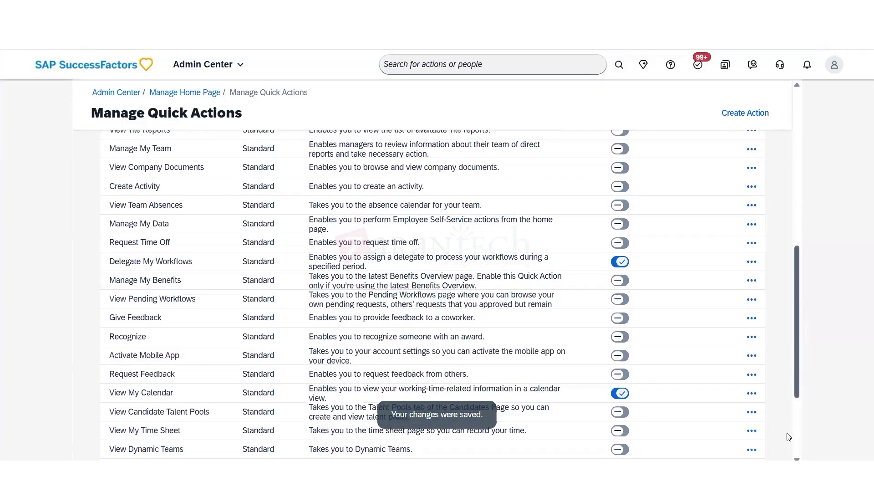
click(629, 424)
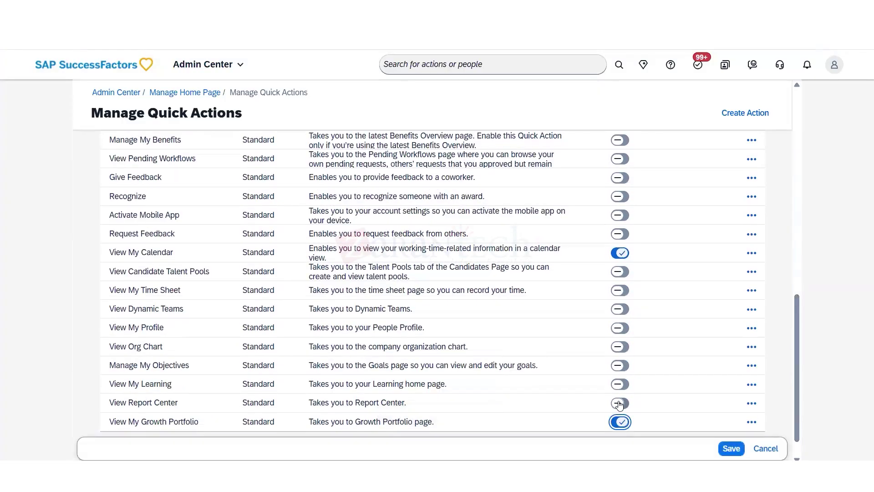
click(620, 403)
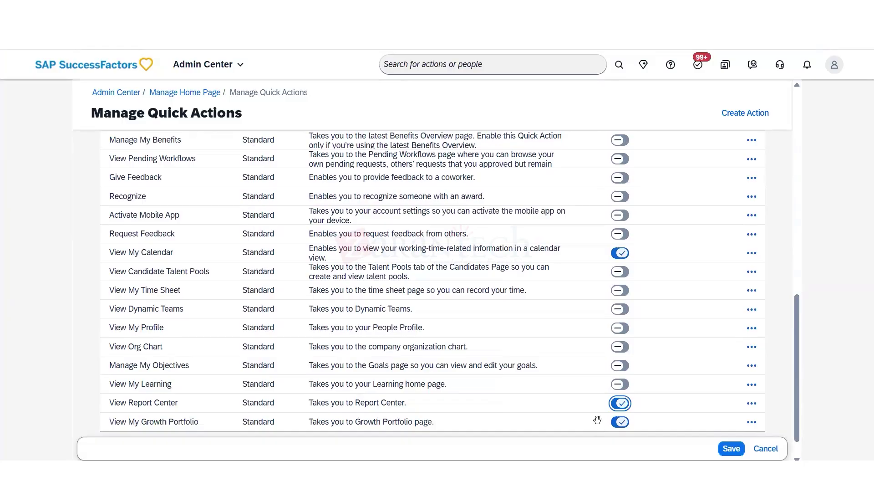
click(624, 384)
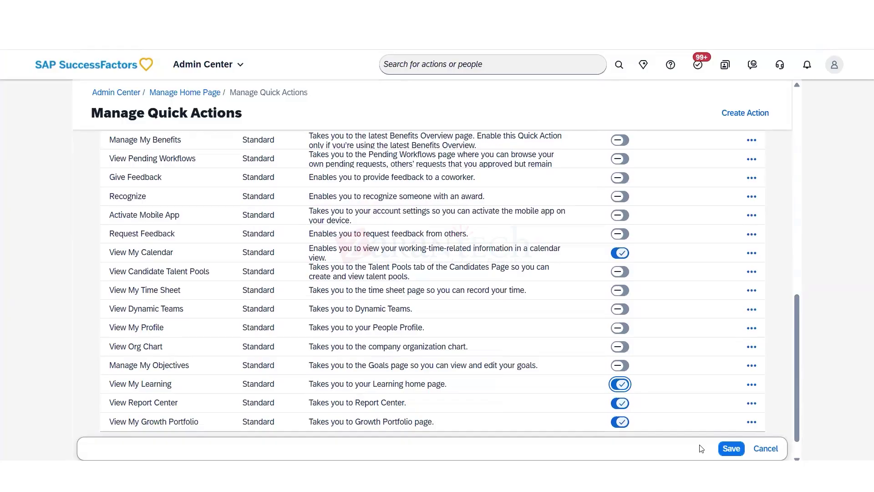
click(731, 449)
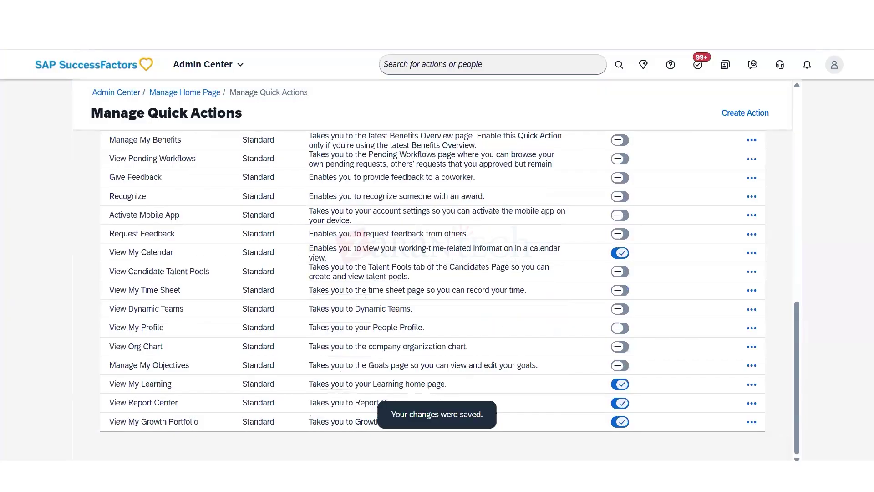
click(76, 68)
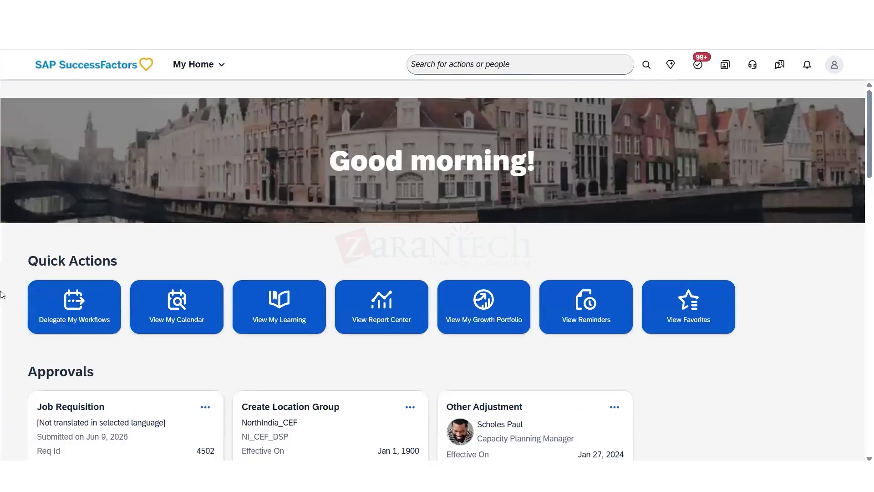
click(663, 322)
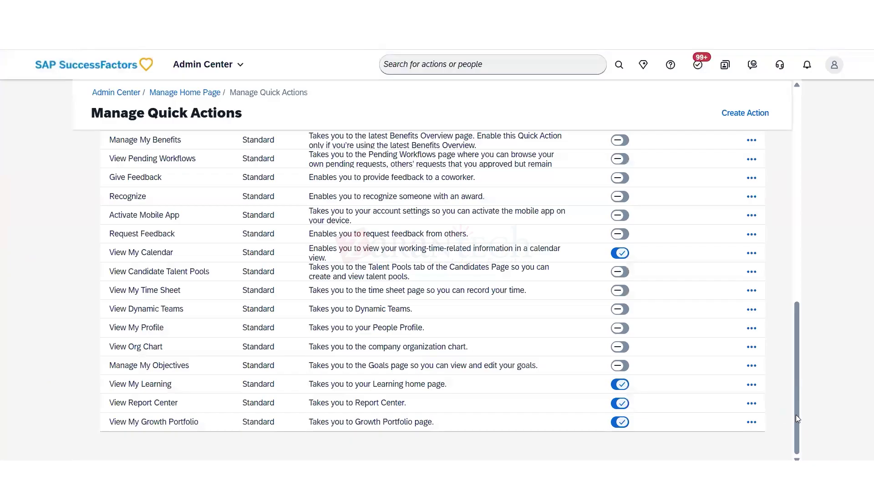
- Start a custom quick action titled AI Services and enter AI Services as its description
drag(795, 414, 656, 265)
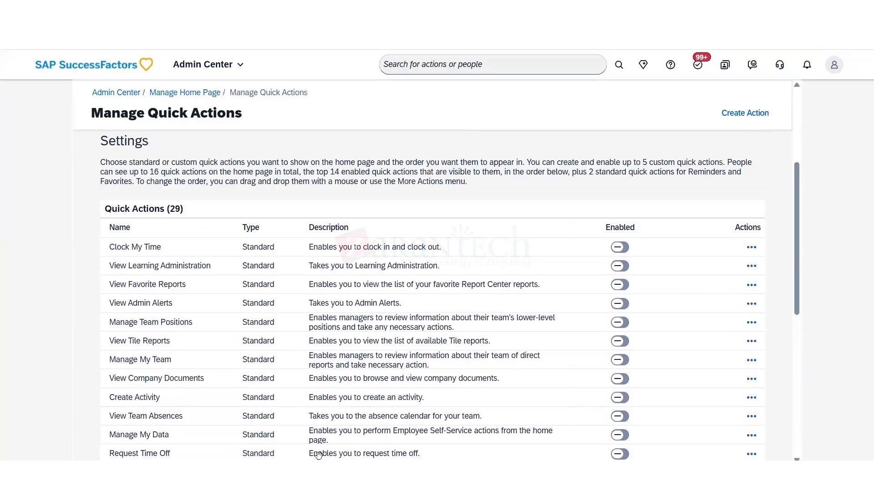
scroll(794, 274, down, 1)
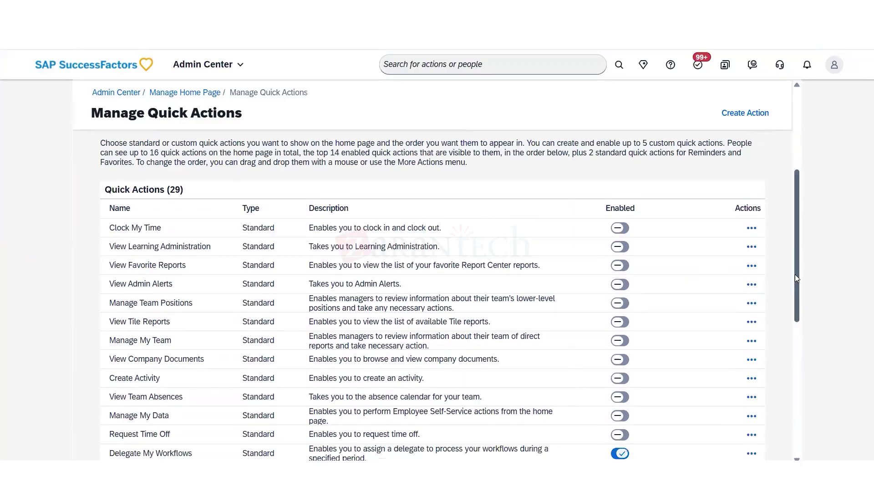
scroll(774, 191, up, 3)
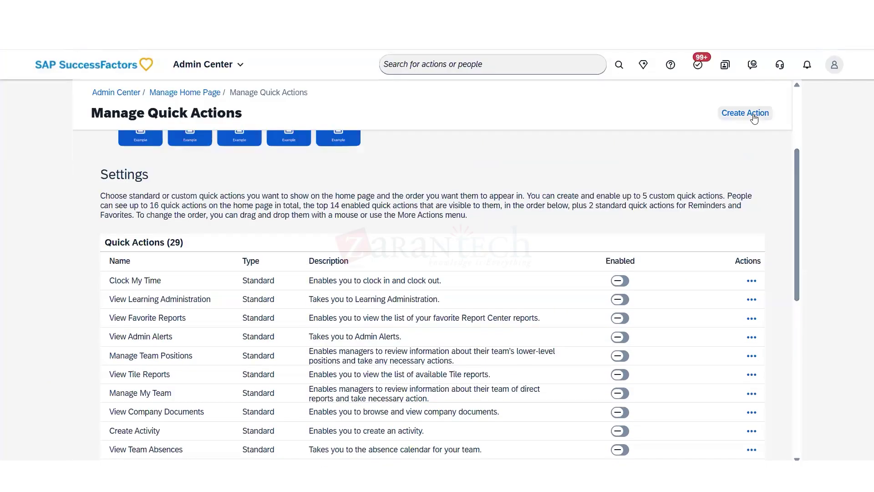
click(754, 116)
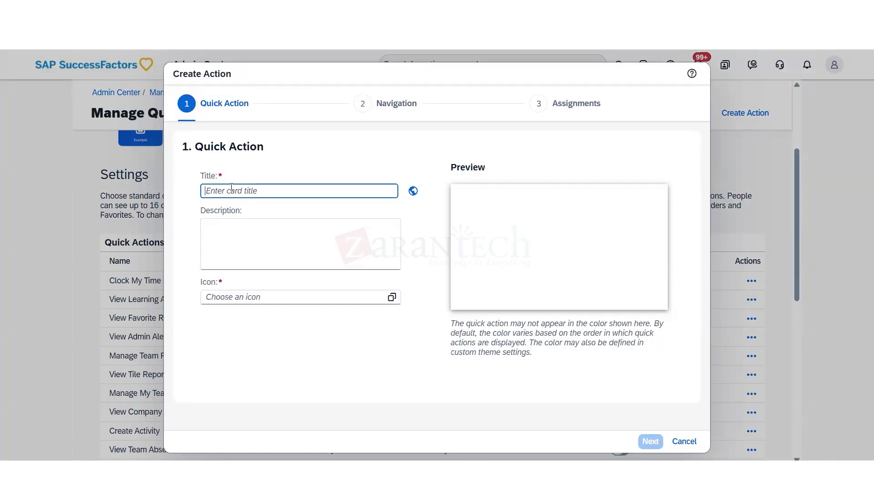
text(A)
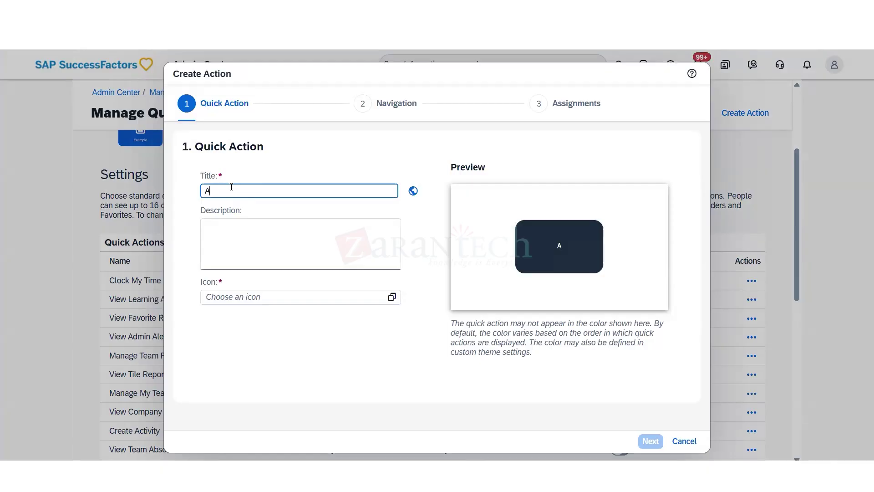
text(I Servuces)
key(BackSpace)
key(BackSpace)
key(BackSpace)
key(BackSpace)
key(BackSpace)
text(ices)
click(287, 228)
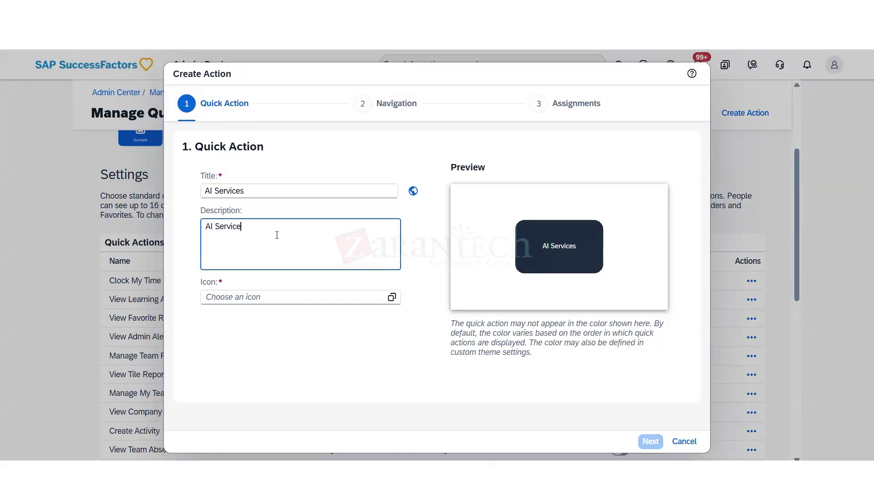
- Assign the accessibility icon to the AI Services quick action and continue to its navigation settings
click(376, 303)
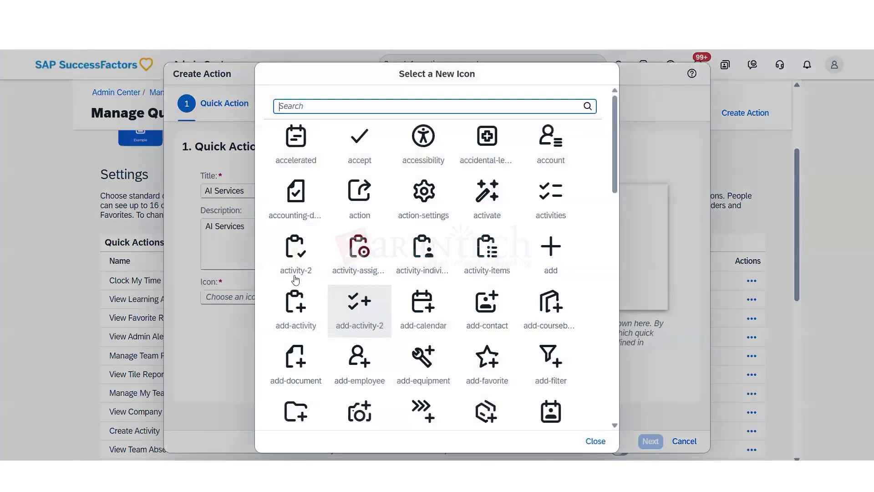
click(445, 148)
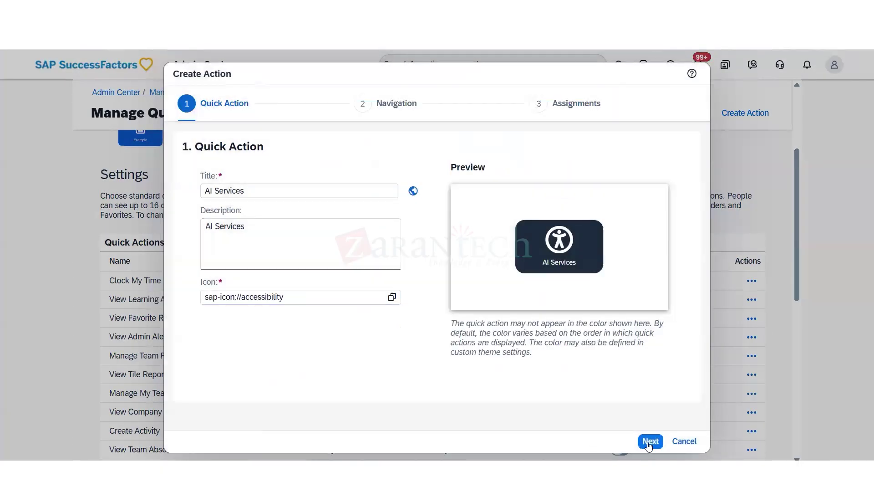
click(649, 442)
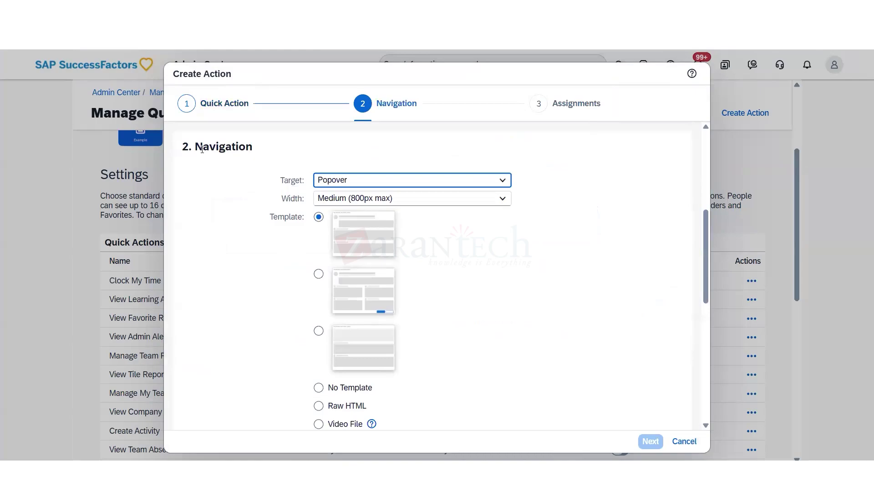
- Set the quick action's target to URL and have the link open in a new window or tab
drag(202, 149, 216, 149)
click(502, 180)
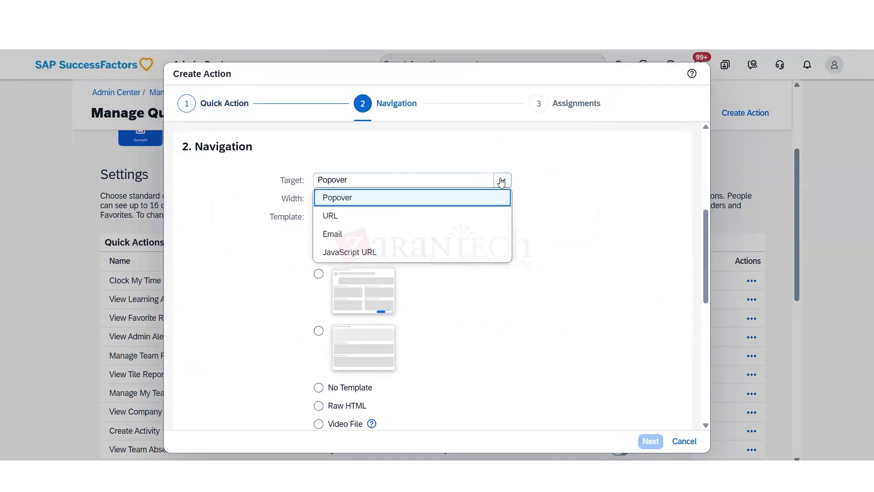
click(344, 220)
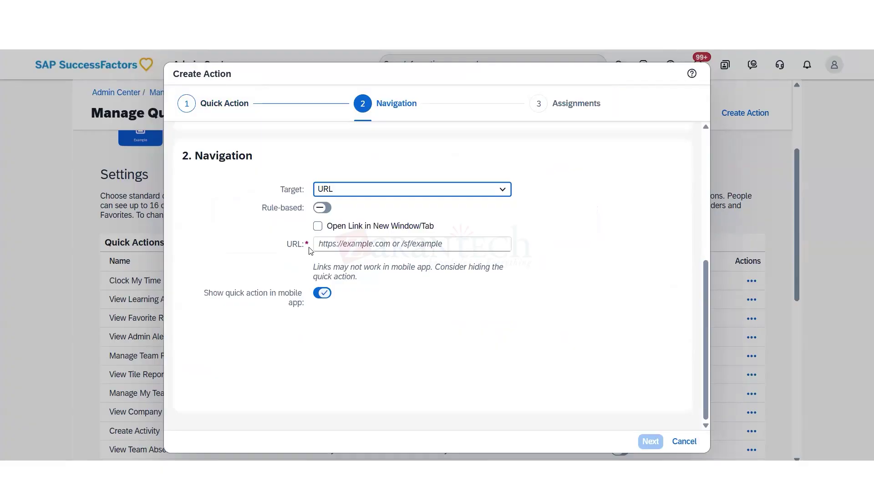
click(323, 227)
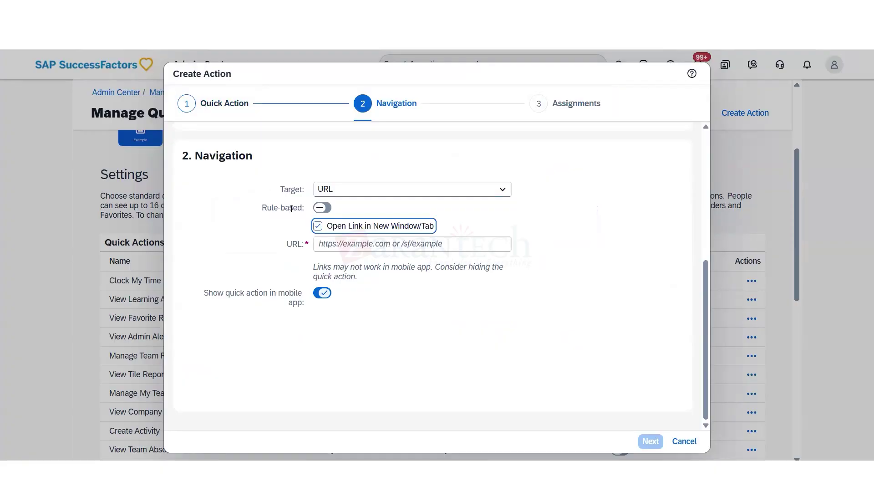
drag(291, 244, 301, 244)
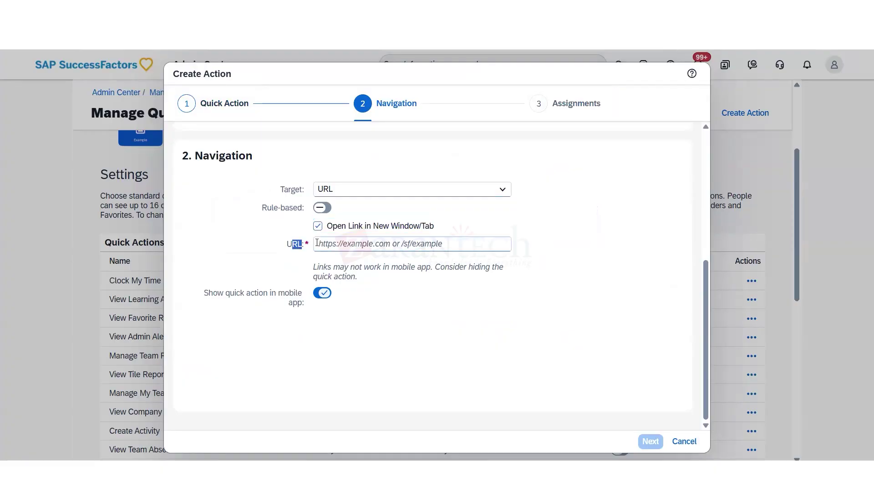
drag(258, 294, 240, 294)
click(298, 314)
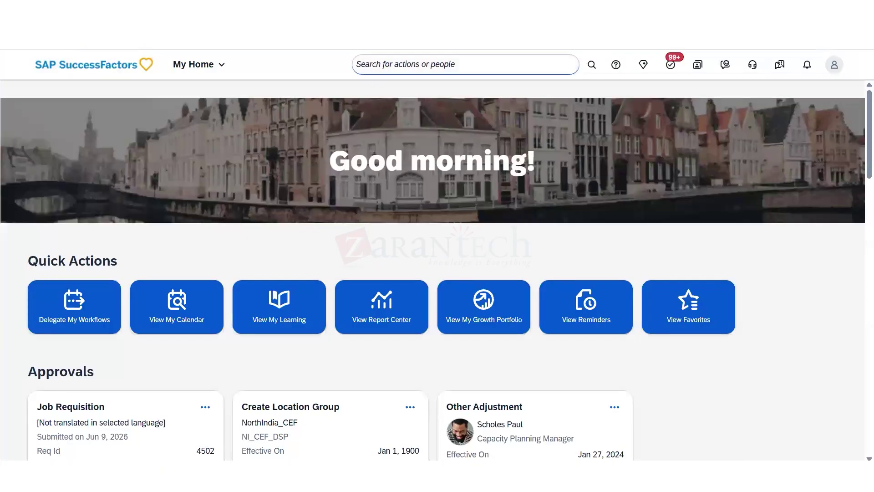
click(365, 67)
right_click(365, 68)
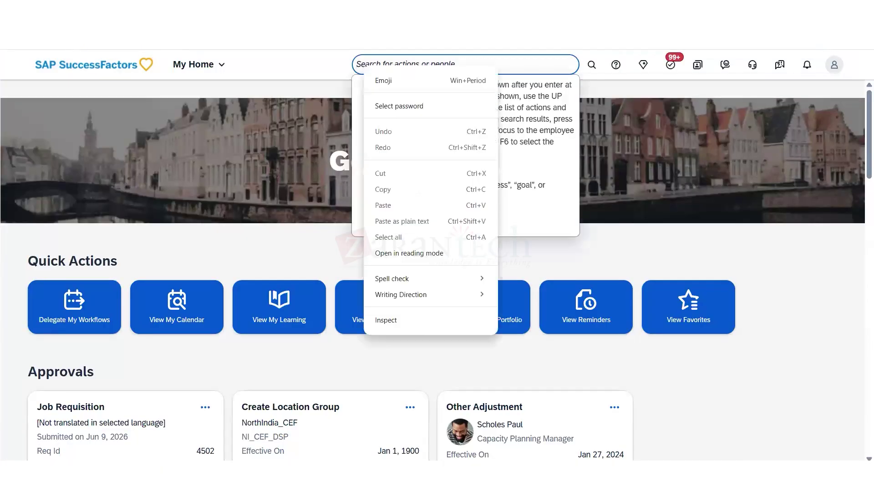
mouse_move(409, 278)
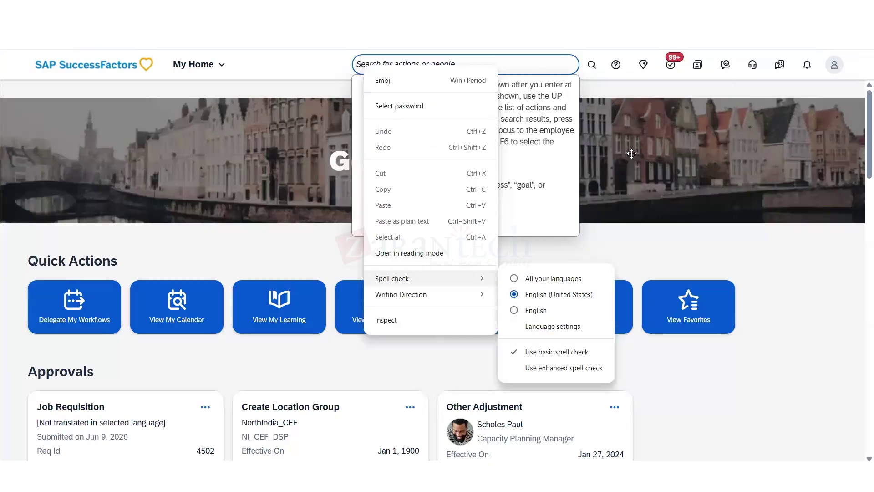
- Search for "ai ser" from the home page, open AI Services Administration and copy its web address
click(390, 70)
text(ai ser)
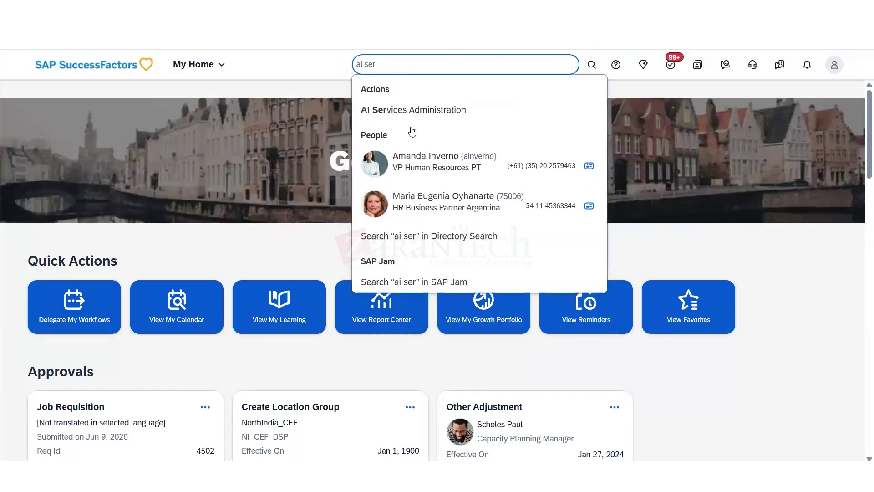
click(416, 111)
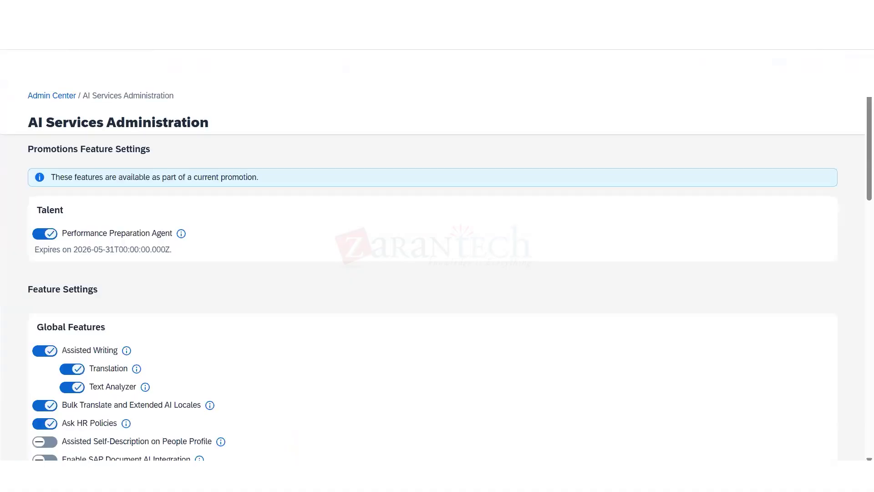
click(345, 38)
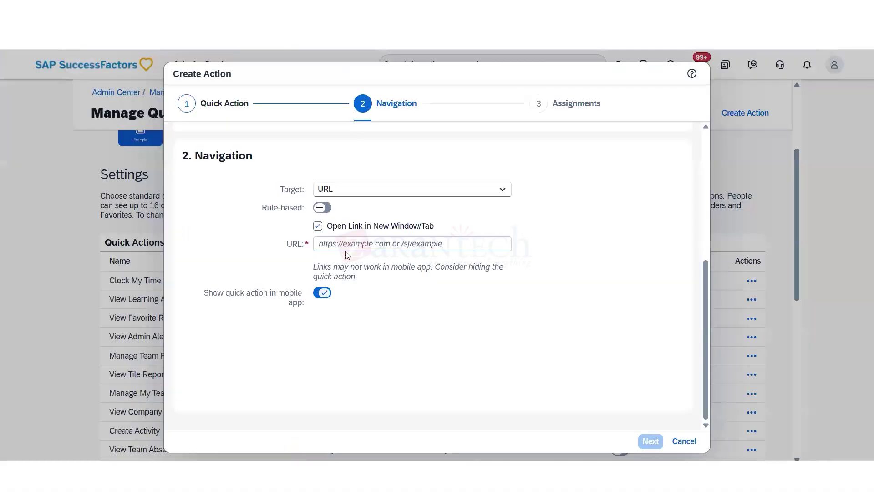
- Paste the AI Services Administration address as the quick action's URL and continue to the assignment settings
click(355, 243)
key(ctrl+v)
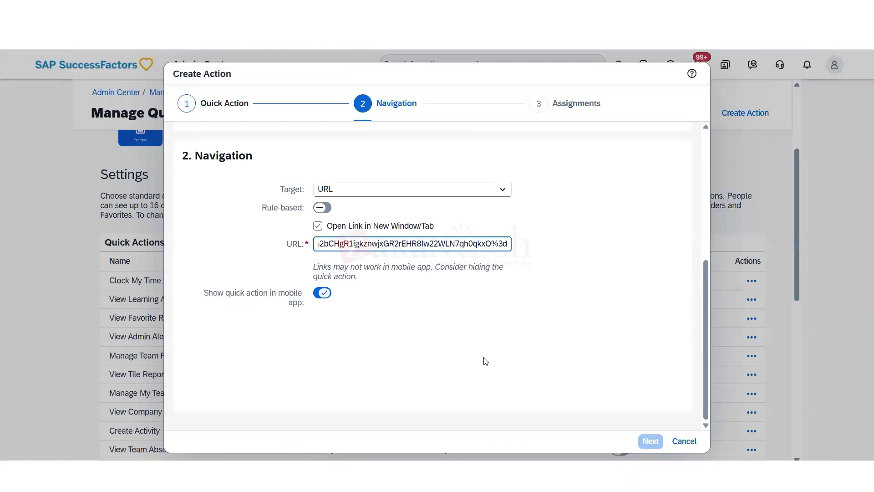
click(533, 360)
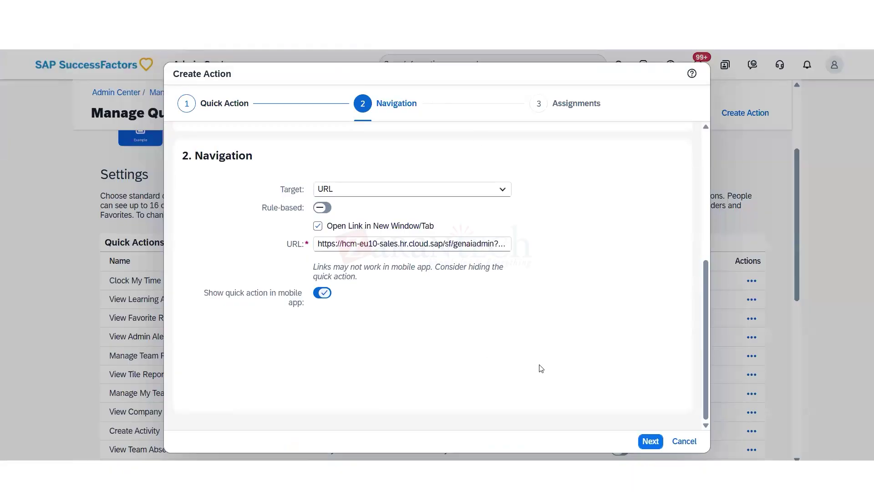
click(651, 441)
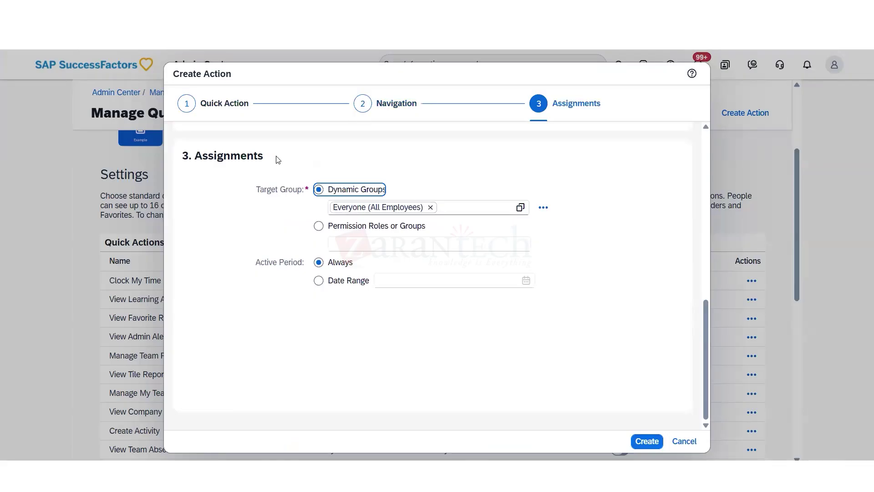
drag(276, 158, 202, 156)
drag(286, 190, 256, 190)
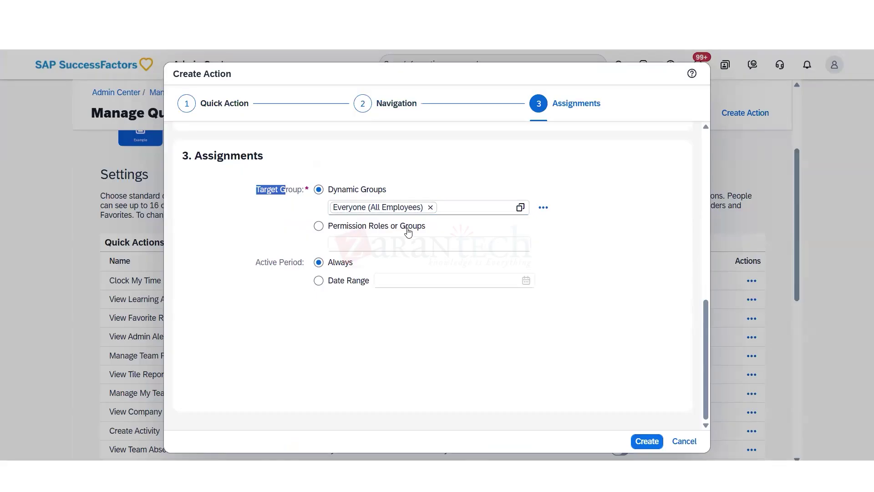
- Add a new dynamic group for the quick action's target group and name it HR
click(542, 208)
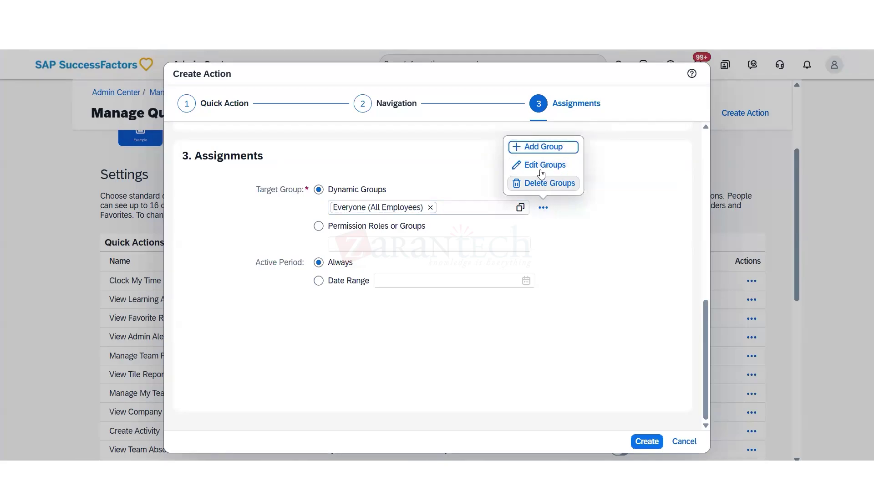
click(543, 146)
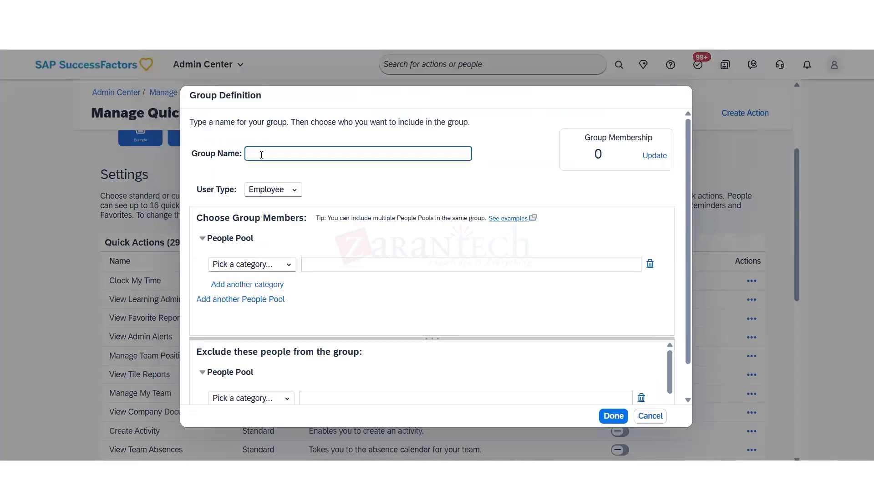
click(262, 155)
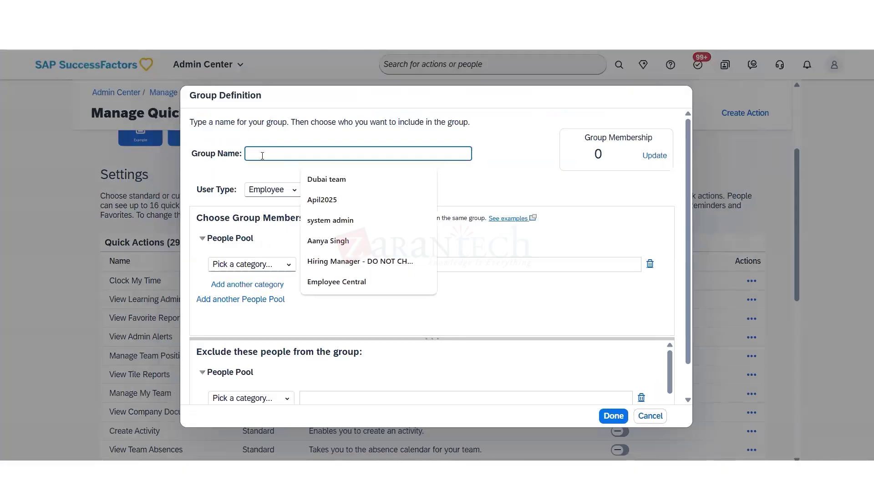
text(HR)
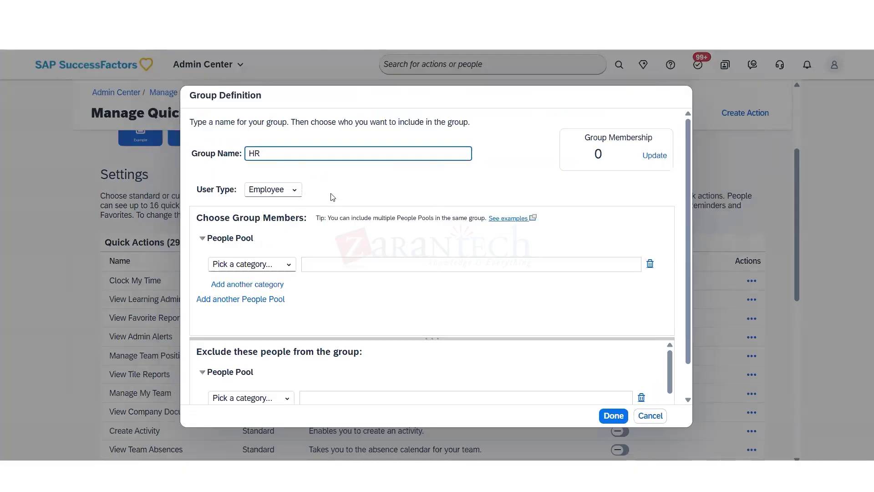
- Define the group's people pool by the Job Code category with Manager (1521) as the selected item
click(252, 264)
scroll(273, 223, down, 1)
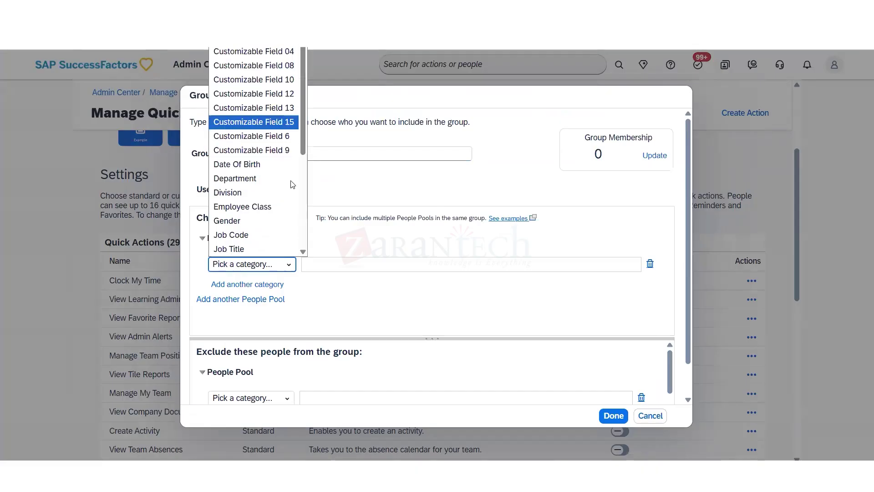
click(257, 236)
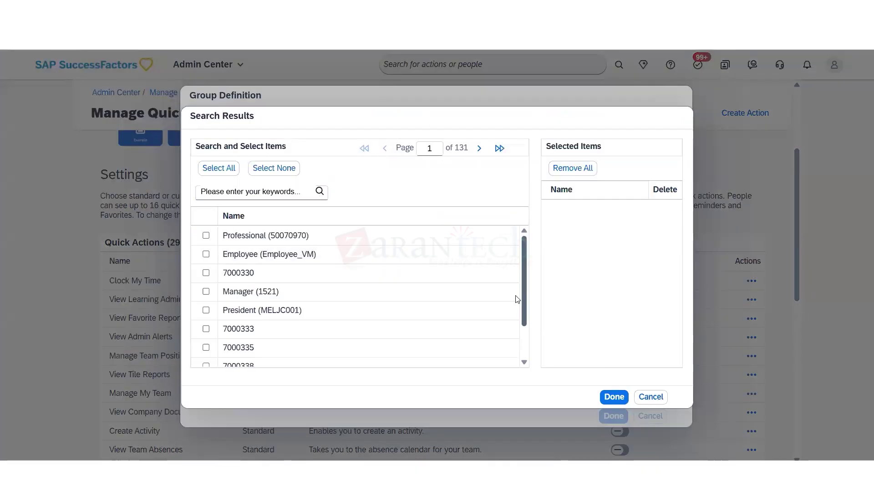
drag(524, 313, 517, 286)
click(206, 291)
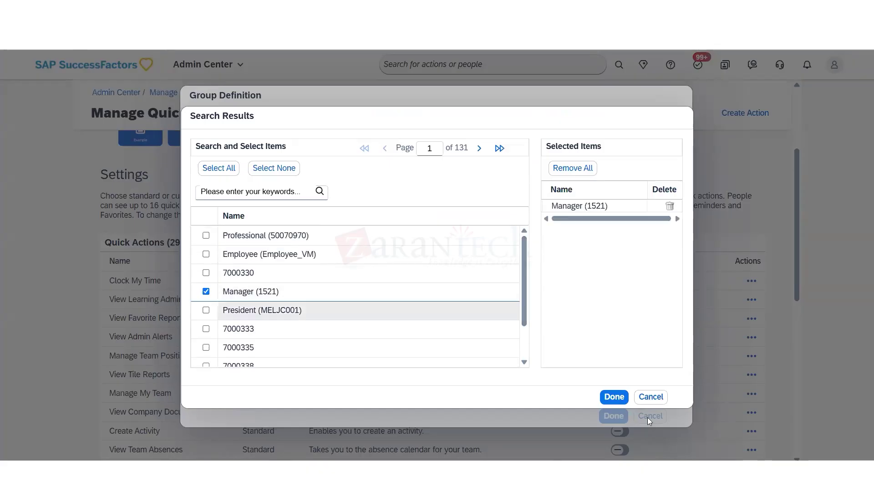
click(613, 397)
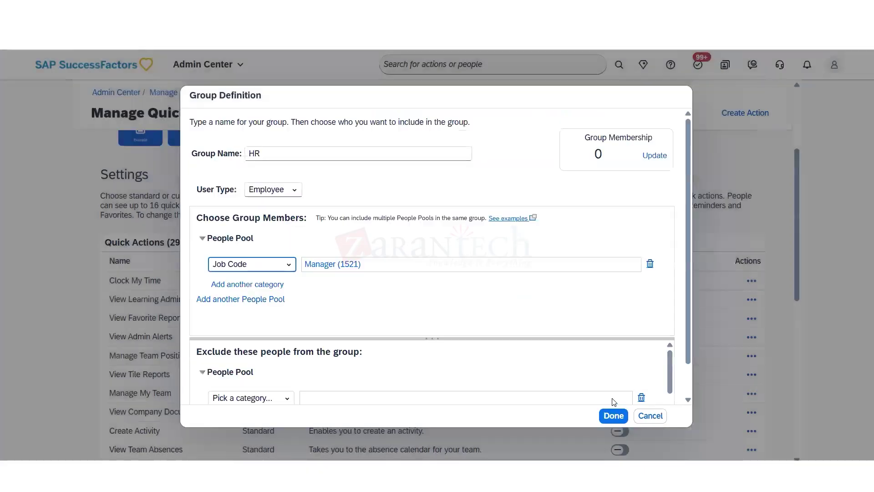
- Rename the group as managers and update its membership count
click(308, 153)
key(ctrl+a)
key(BackSpace)
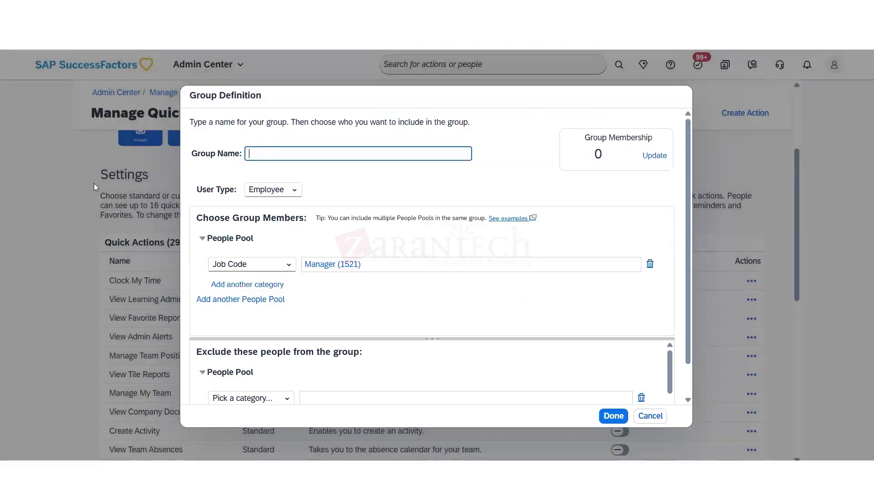
text(managers)
click(678, 375)
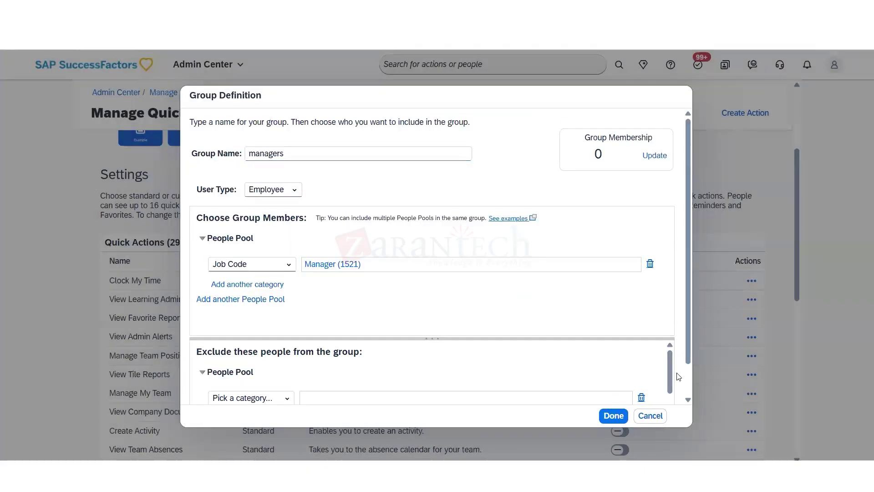
click(654, 155)
- Change the people pool category to Job Title with item 24, update the membership count and save the group
click(289, 264)
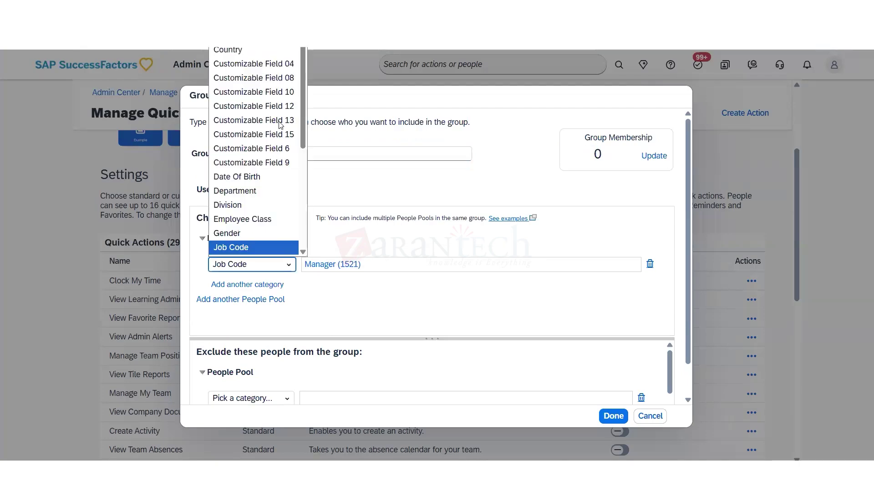
scroll(280, 126, down, 1)
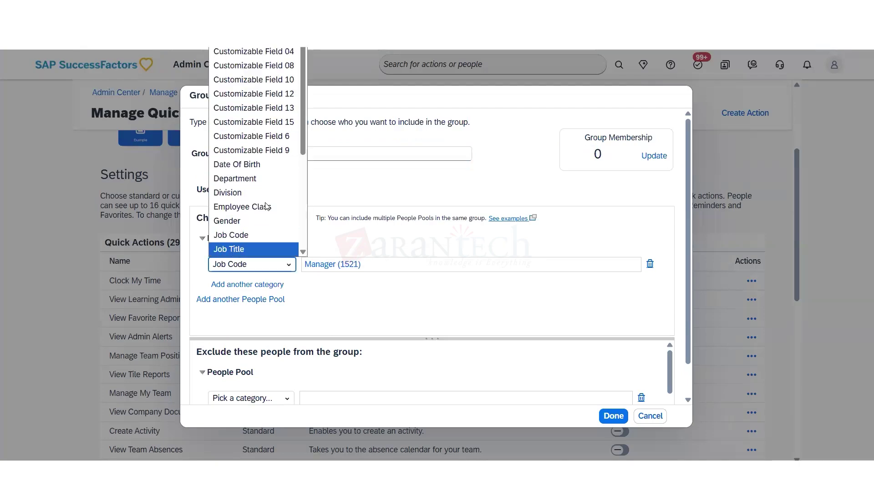
click(243, 248)
click(319, 191)
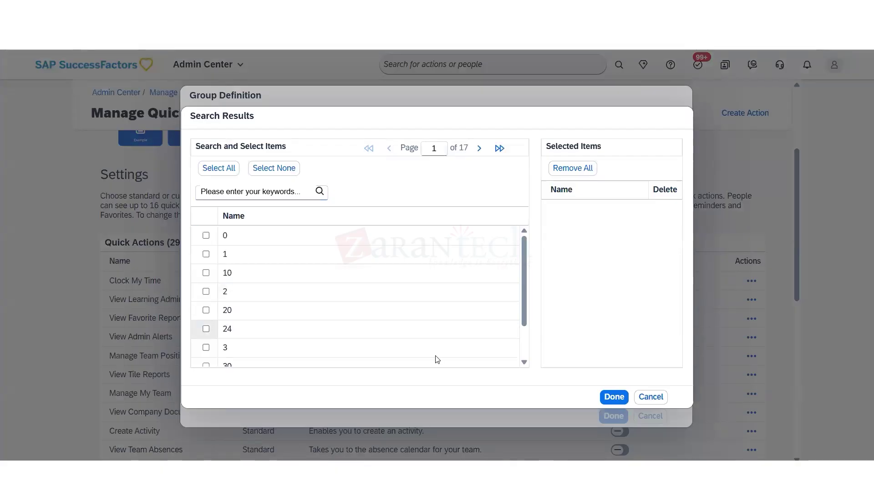
click(613, 397)
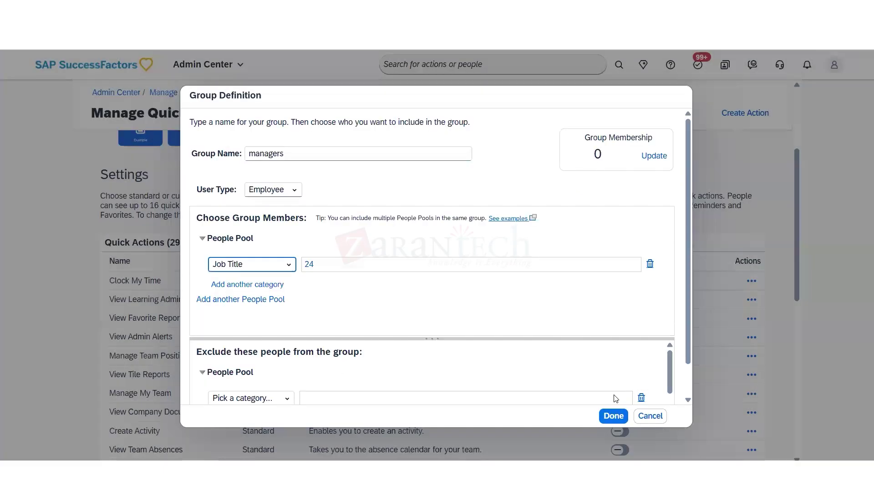
click(653, 156)
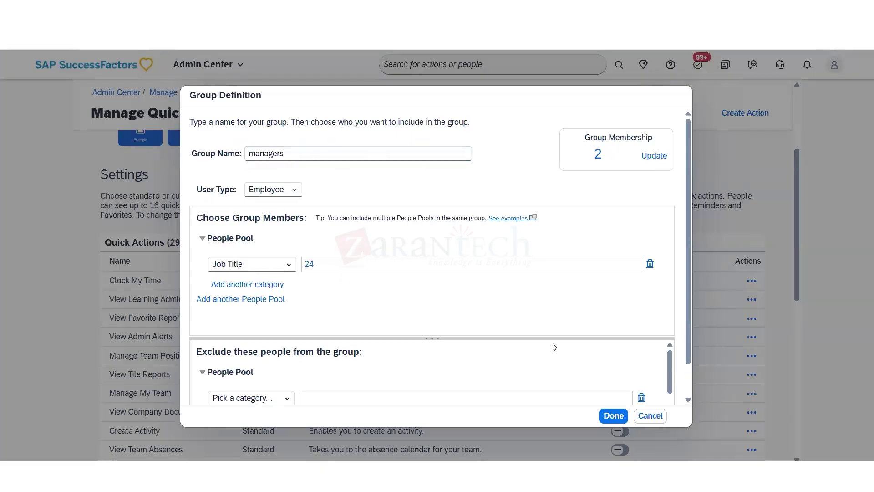
click(613, 415)
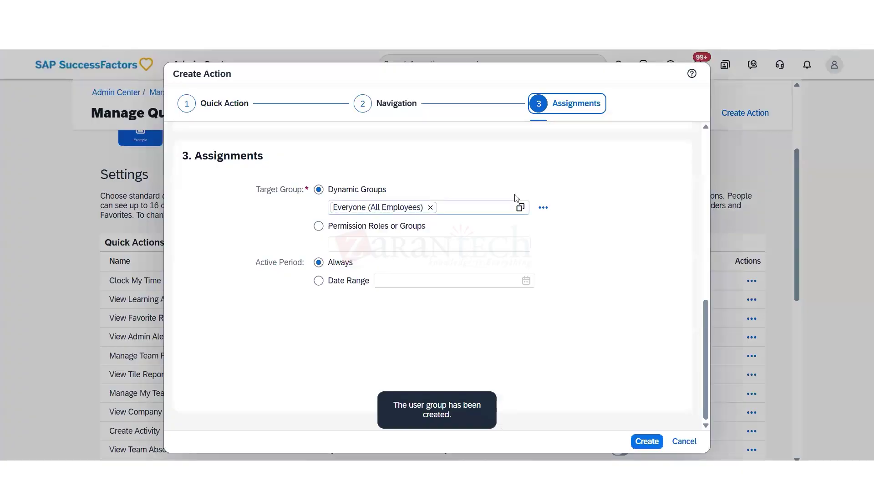
- Try targeting permission roles or groups with Everyone (All Employees) and Zarantech super admin, and switch back to Dynamic Groups
click(319, 226)
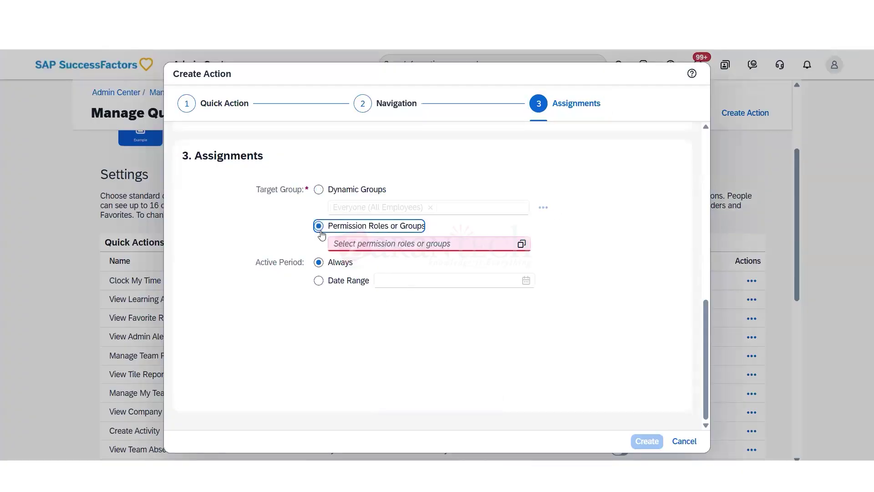
click(521, 245)
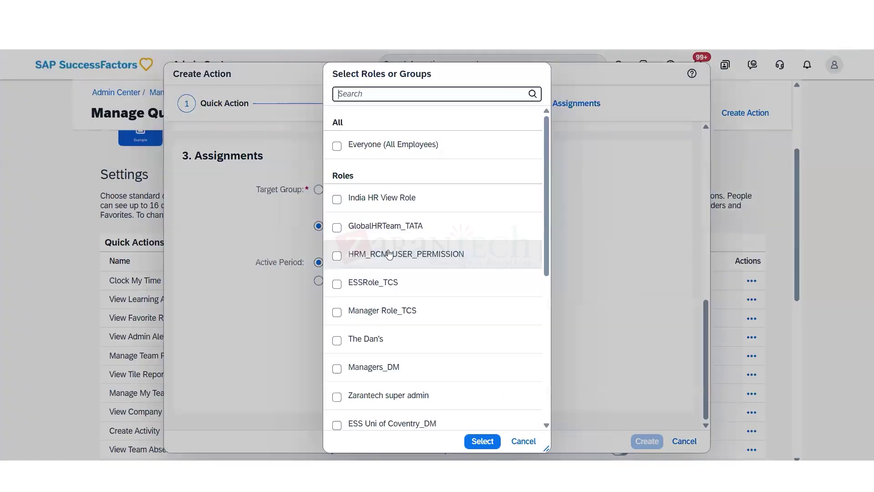
click(337, 146)
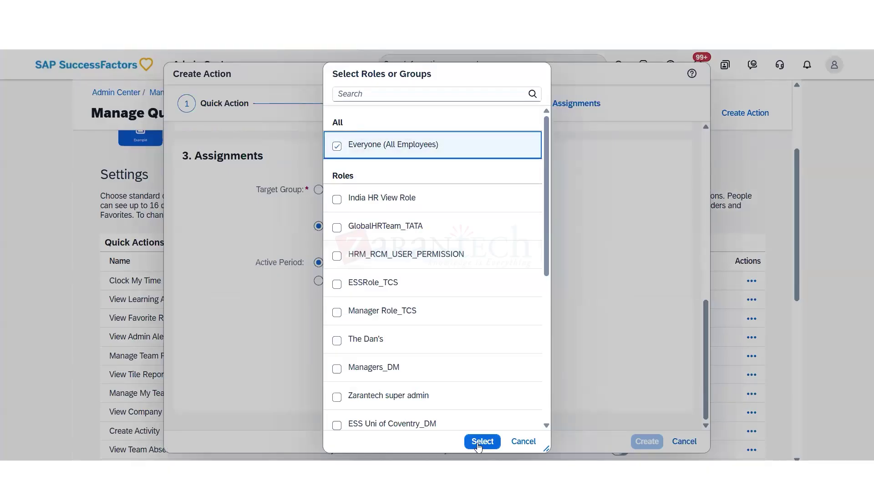
click(337, 397)
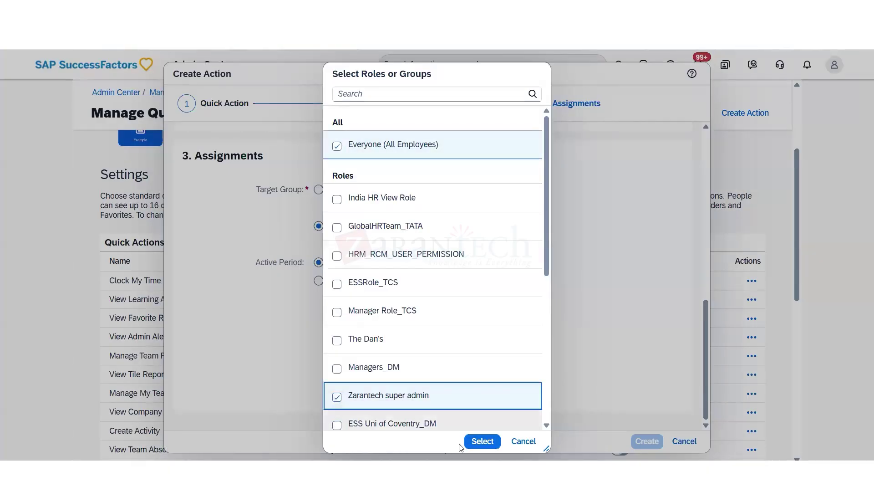
click(482, 441)
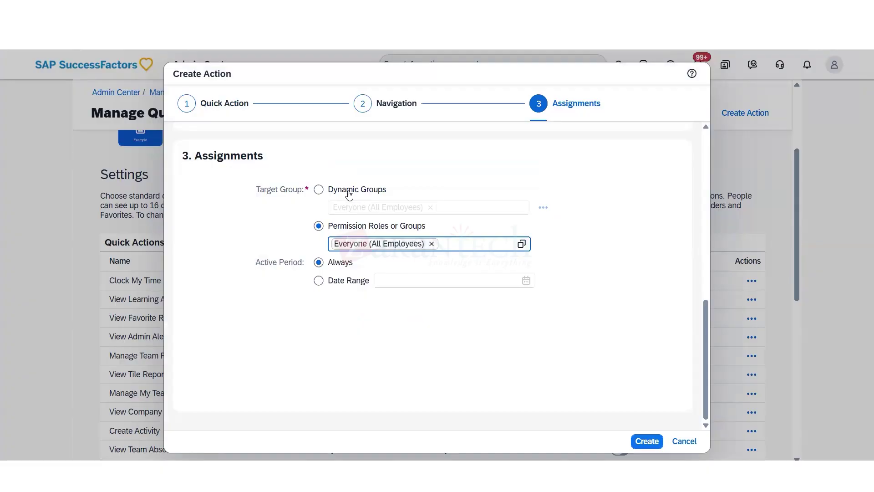
click(318, 190)
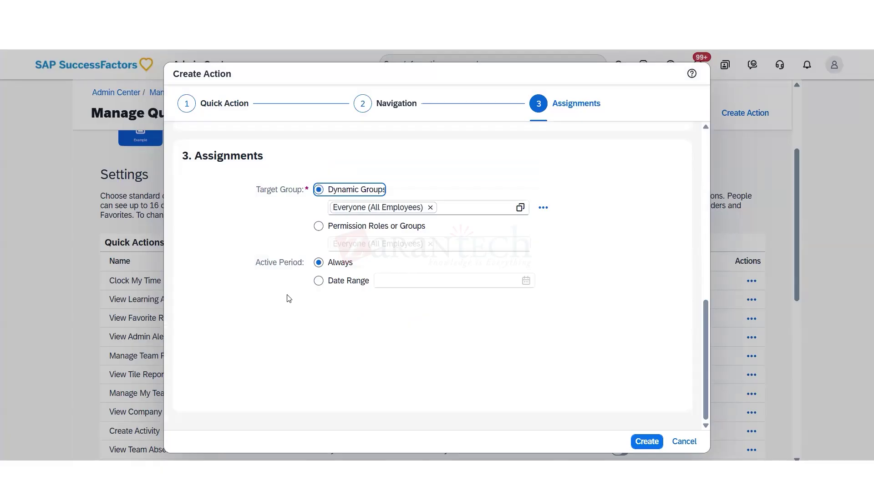
- Try a date range for the quick action's active period and return it to Always
drag(260, 263, 297, 262)
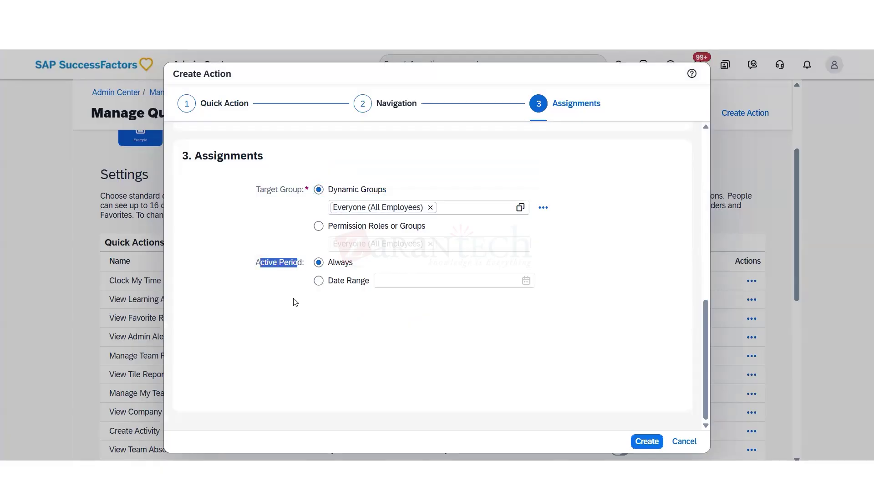
click(314, 283)
click(316, 283)
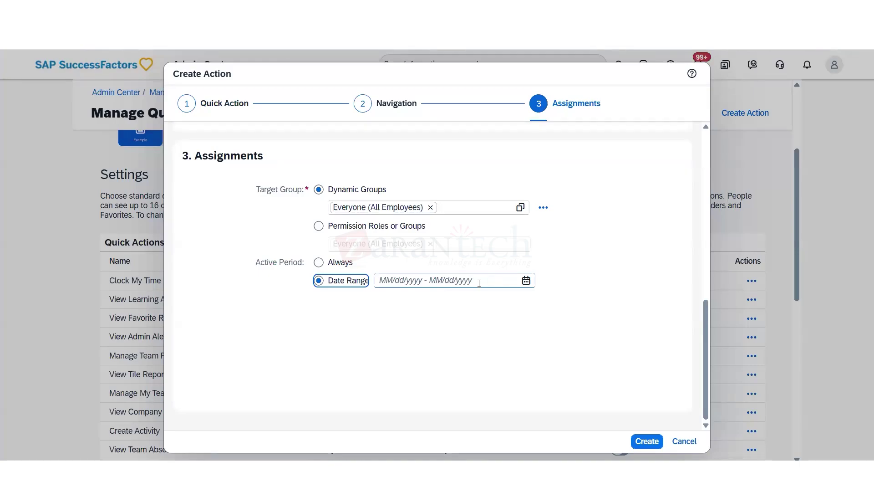
click(318, 262)
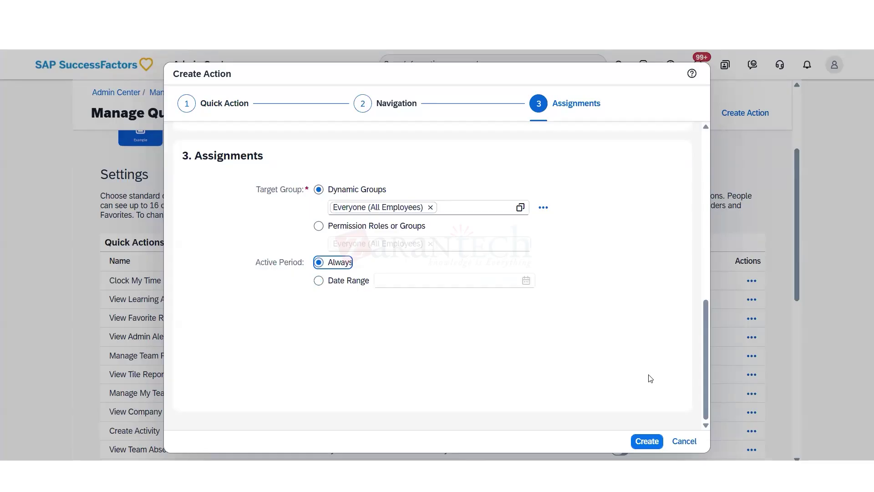
- Create the AI Services quick action and enable it in the quick actions list
click(648, 440)
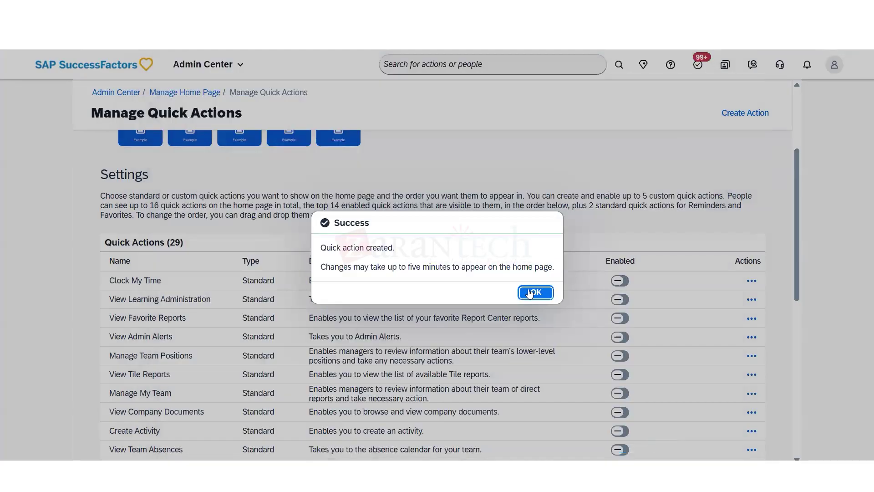
click(532, 292)
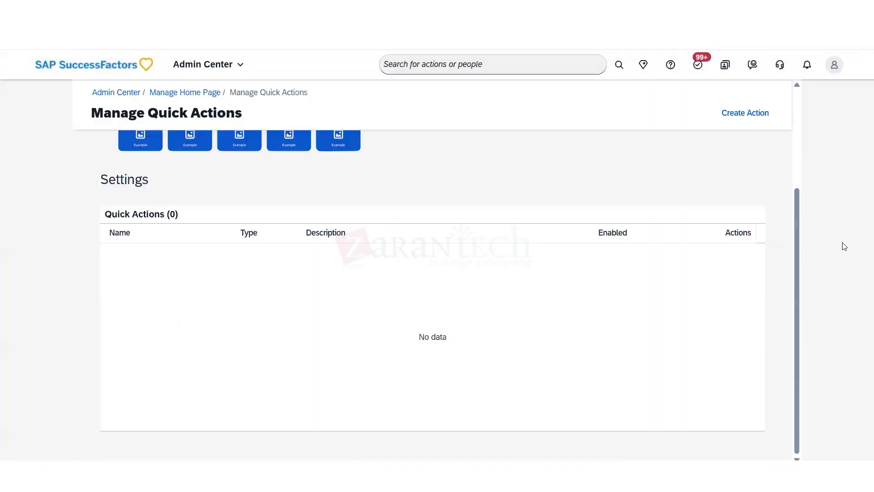
scroll(819, 364, down, 10)
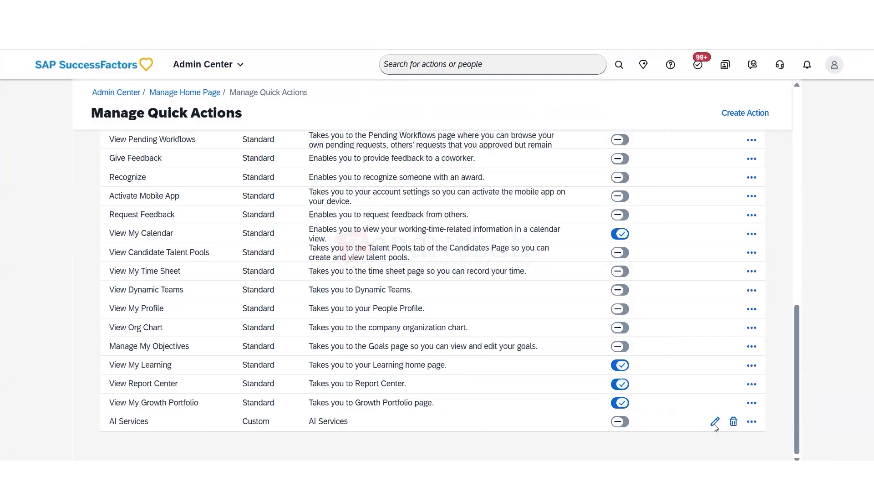
click(626, 424)
click(729, 447)
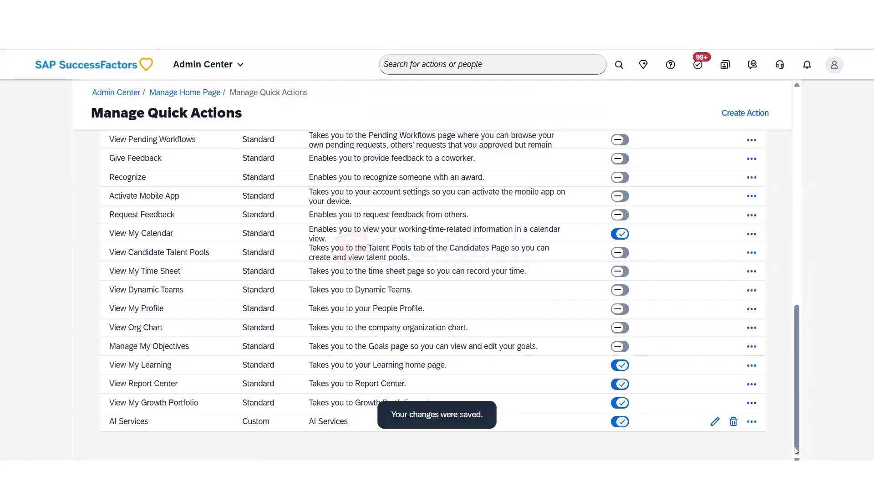
drag(797, 425, 796, 392)
scroll(432, 291, down, 3)
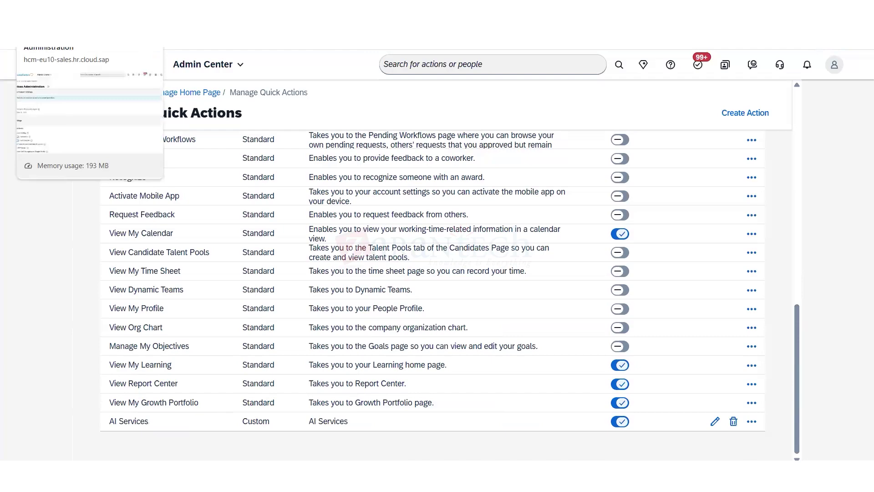
- Switch to the browser tab with AI Services Administration and go to the home page from there
click(59, 11)
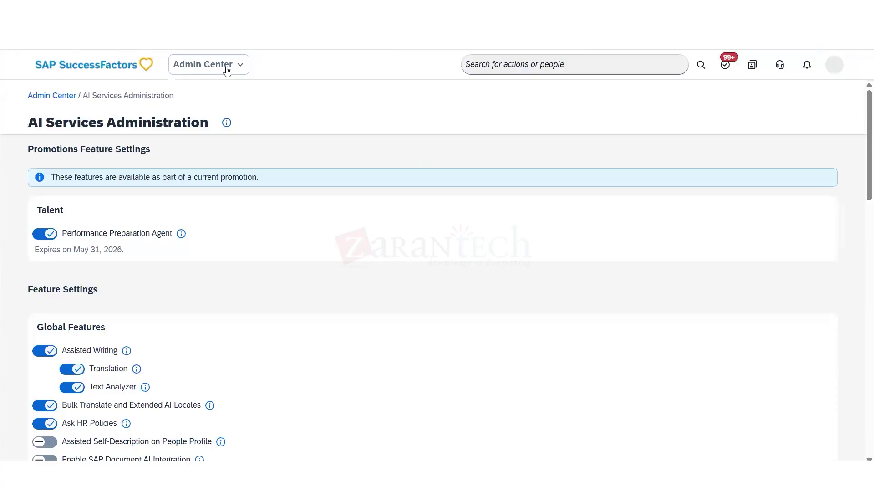
click(226, 69)
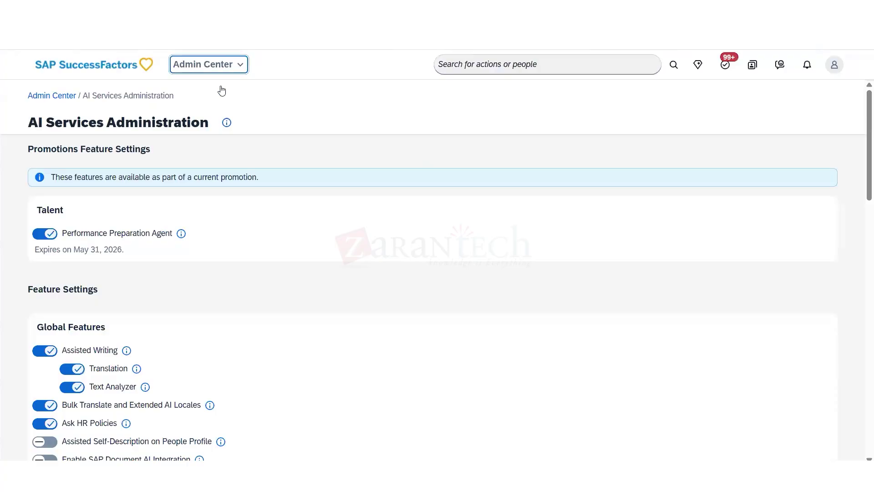
click(215, 87)
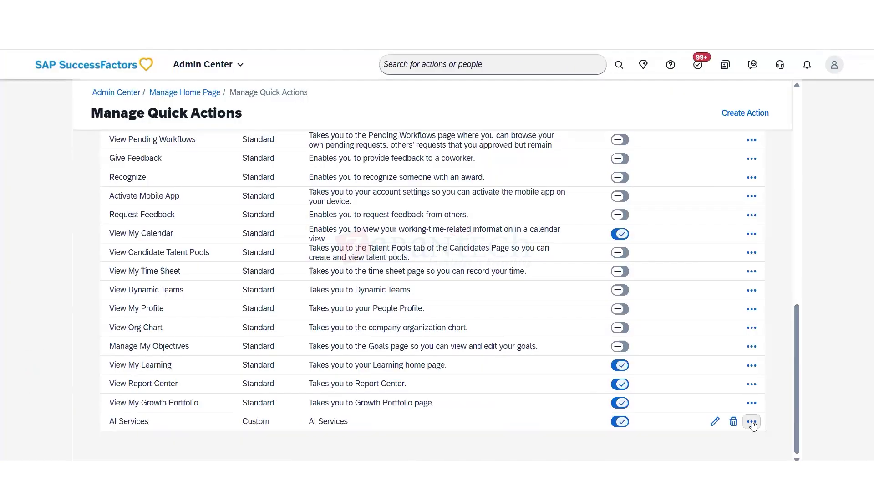
- Check the Move To options of the AI Services quick action and return to the home page's quick actions
click(752, 421)
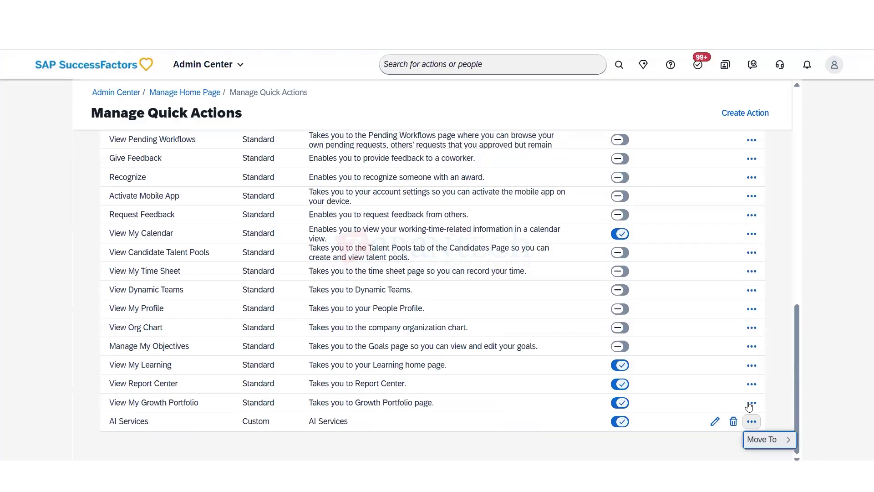
click(765, 440)
click(681, 63)
click(726, 449)
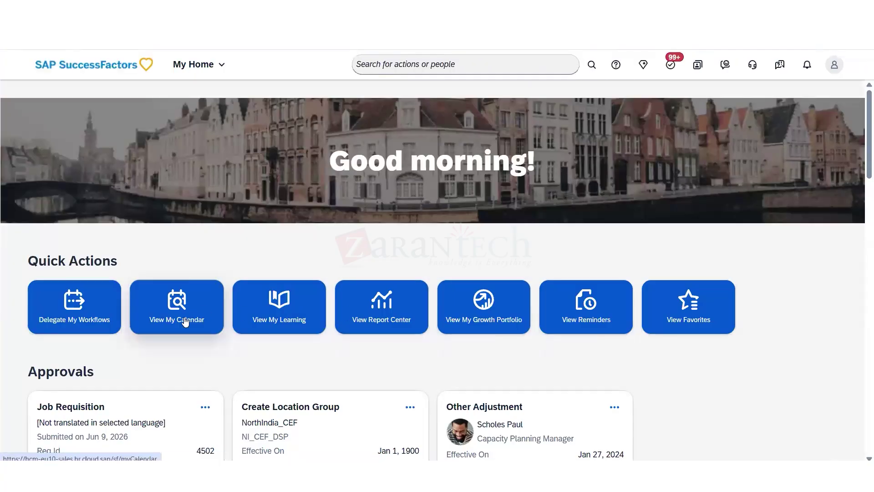
- Move the AI Services quick action down the Manage Quick Actions list to directly below View Admin Alerts
click(261, 9)
drag(797, 400, 790, 155)
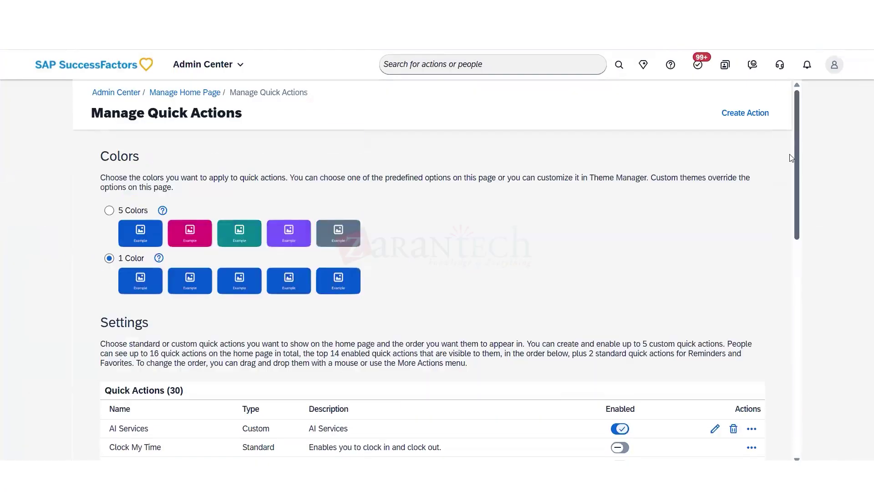
drag(797, 208, 792, 250)
click(751, 260)
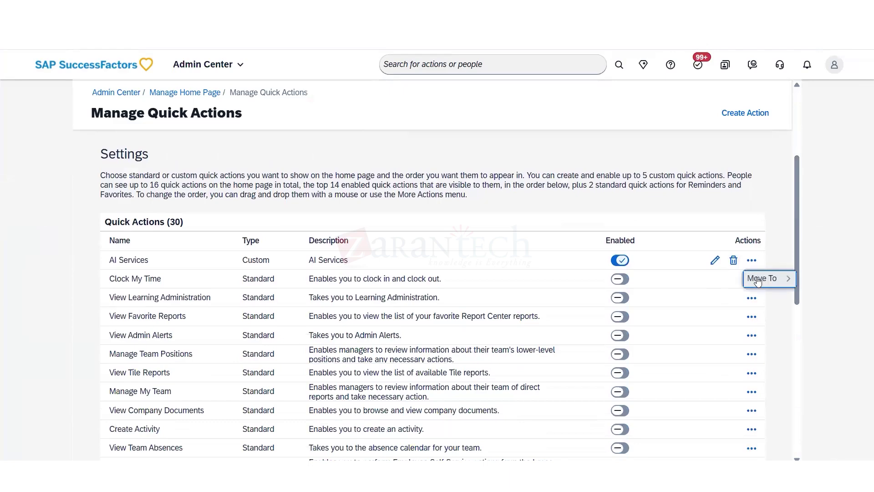
click(758, 278)
click(665, 139)
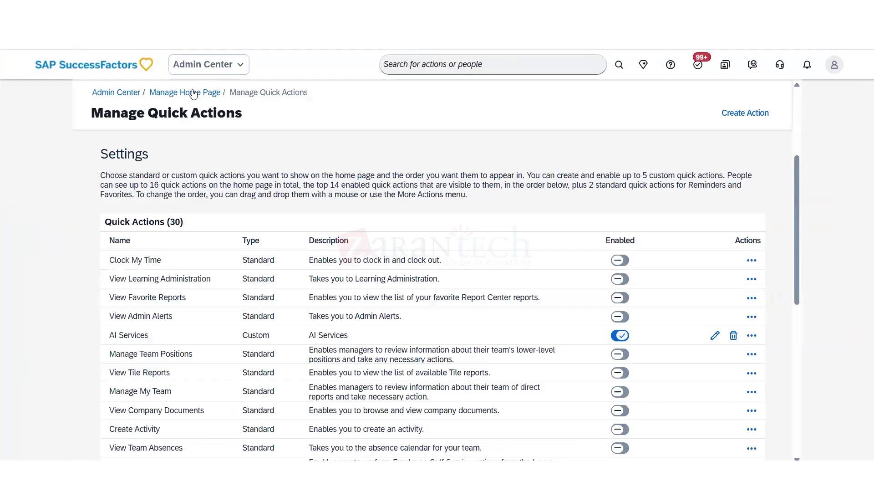
- Go back to Manage Home Page and open its Favorites settings
click(194, 94)
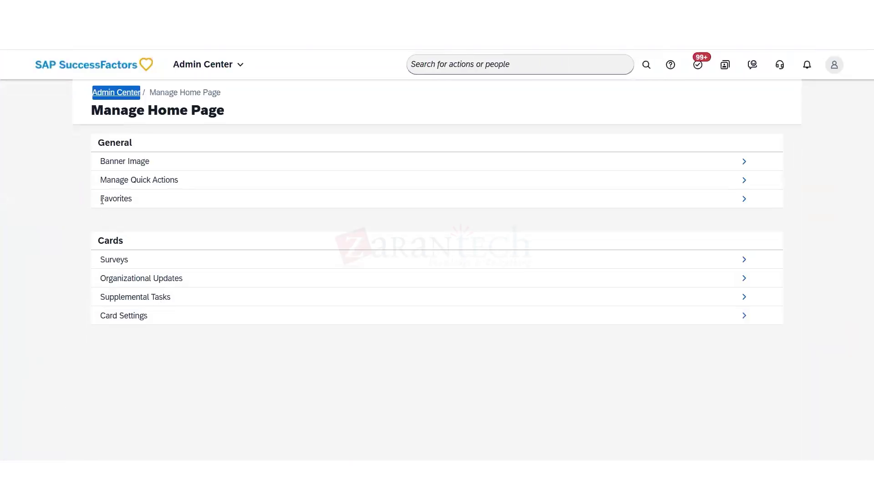
drag(104, 199, 166, 202)
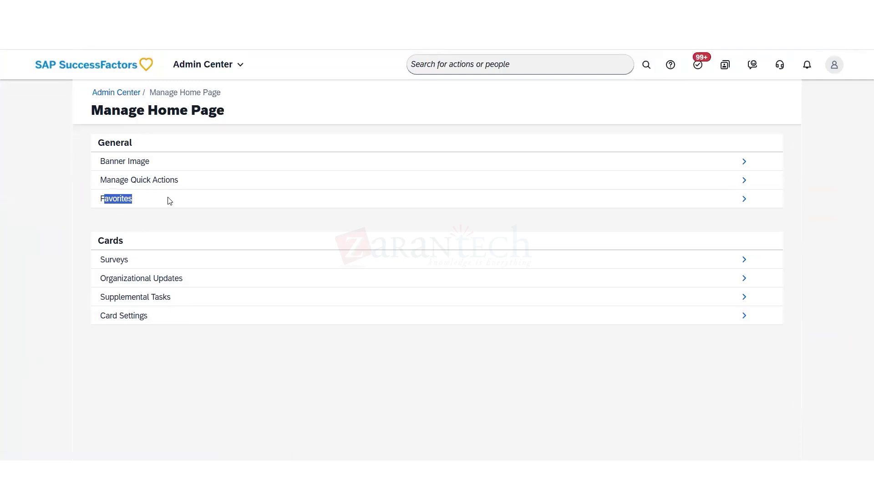
drag(90, 200, 97, 214)
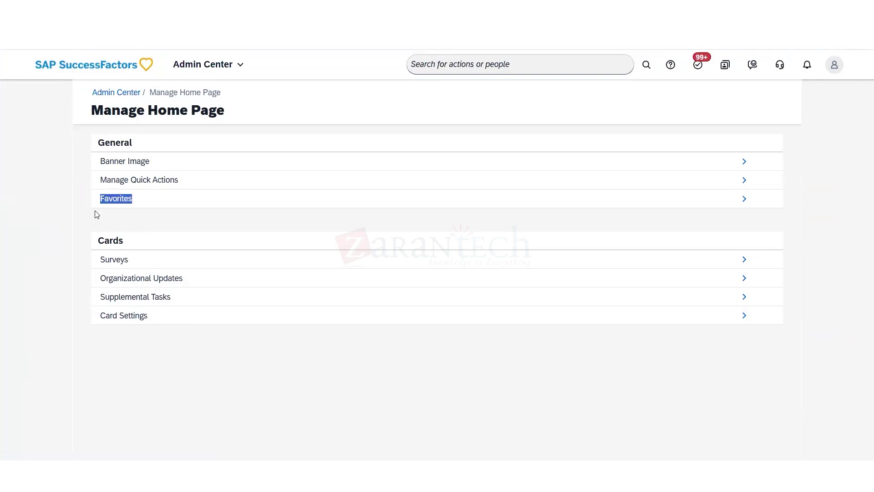
click(383, 203)
drag(196, 205, 109, 201)
click(744, 200)
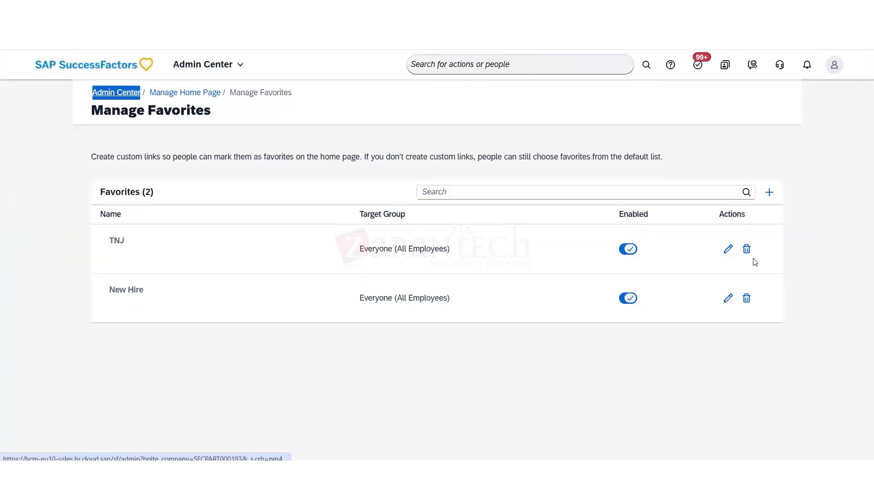
- Delete the TNJ and New Hire custom links from Manage Favorites
click(746, 249)
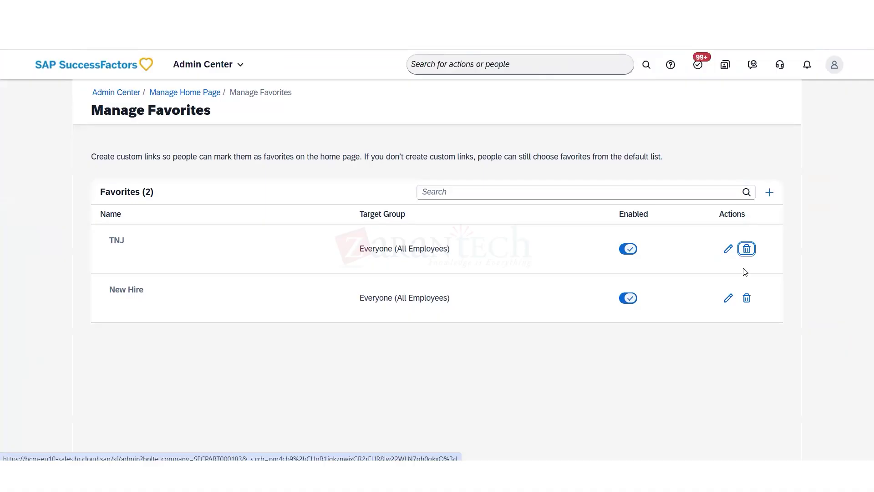
click(459, 284)
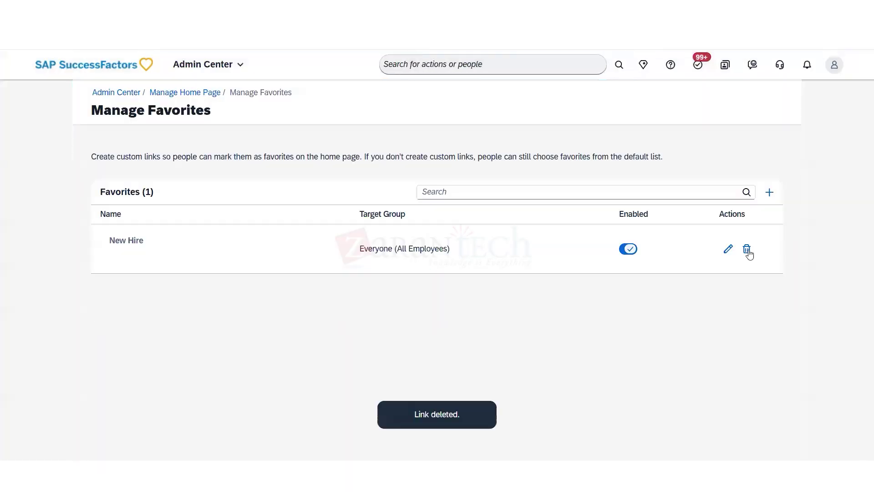
click(746, 249)
click(460, 282)
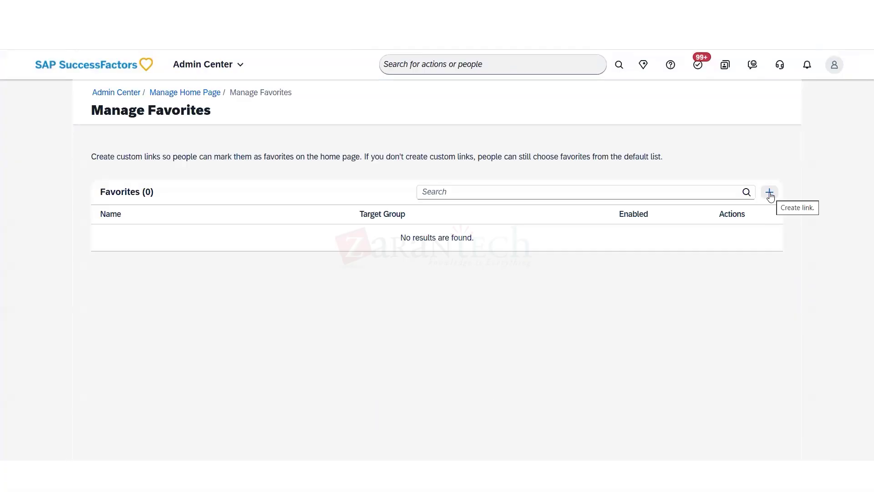
- Start a new custom favorites link, and open the Employee Export page from the home page by searching for "export e"
click(769, 193)
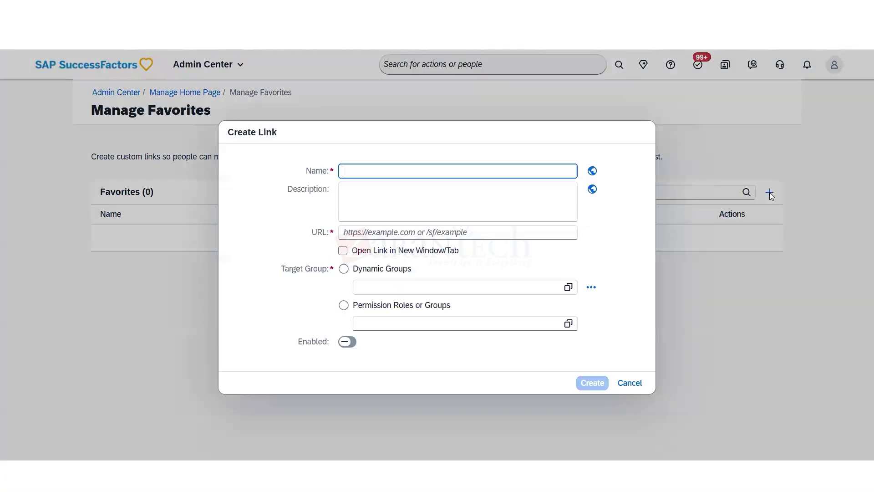
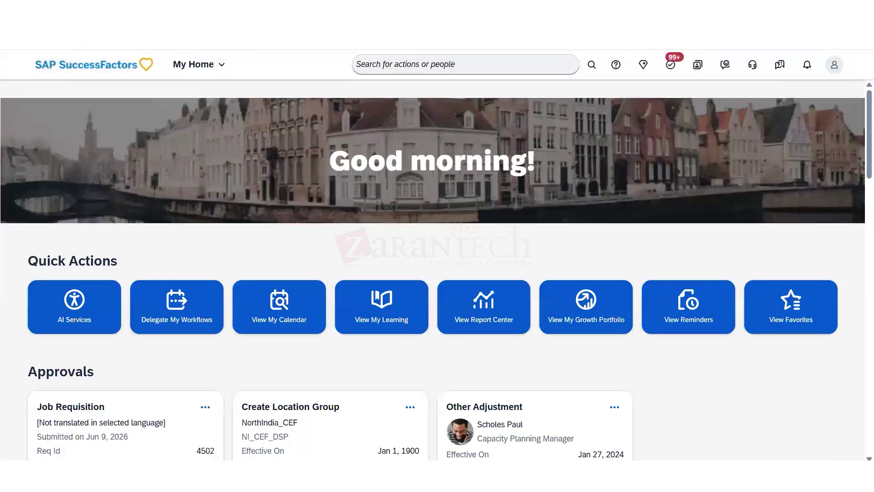
click(408, 65)
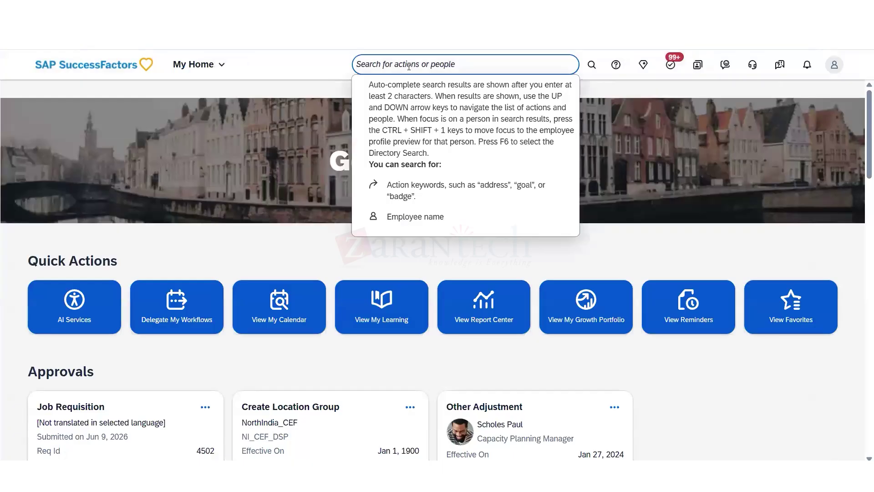
text(export )
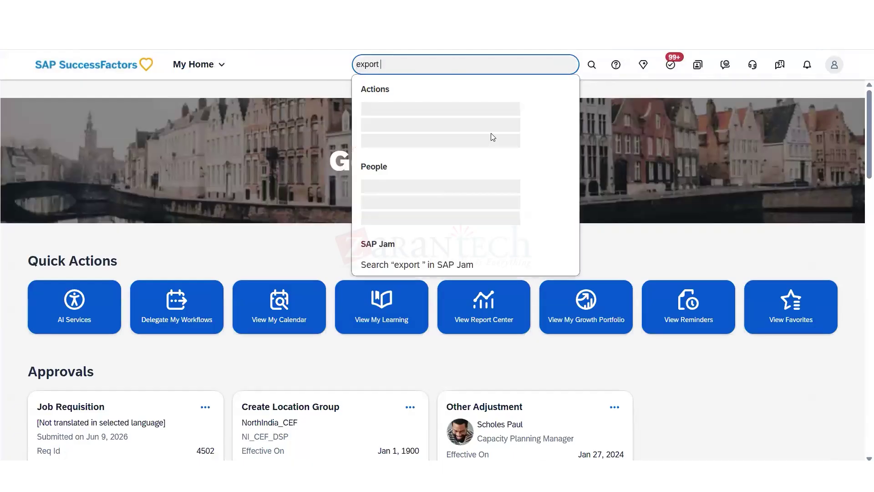
text(e)
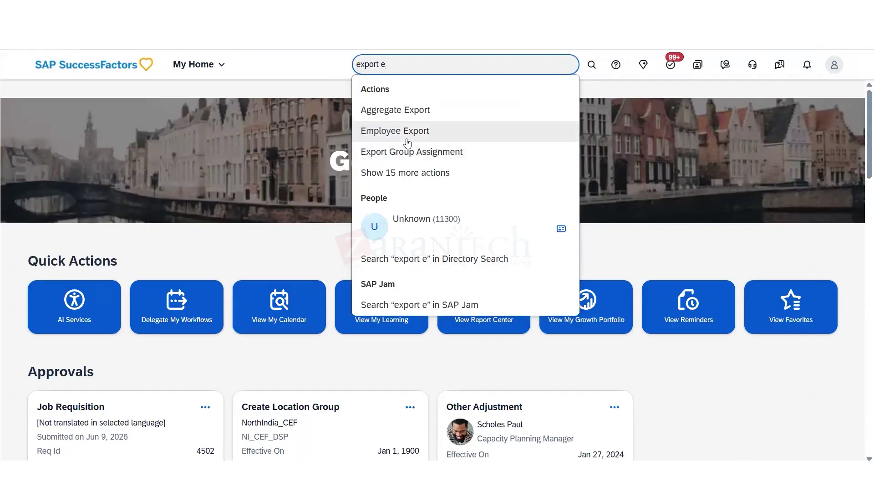
click(406, 132)
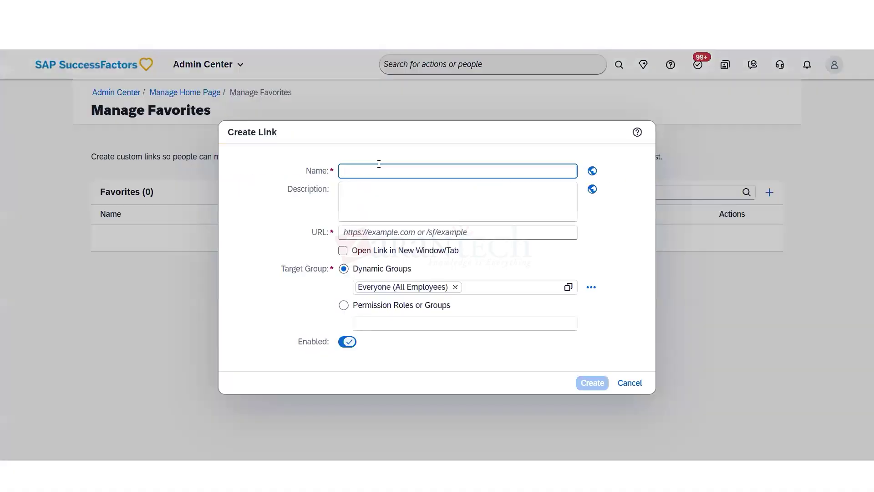
- Create the favorites link "employee export" with the Export Users page's URL, set to open in a new window/tab
text(employee export)
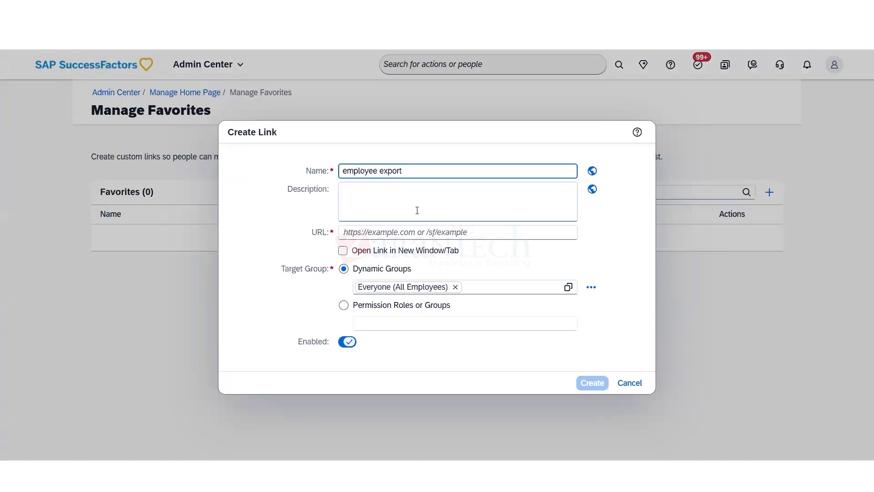
click(417, 210)
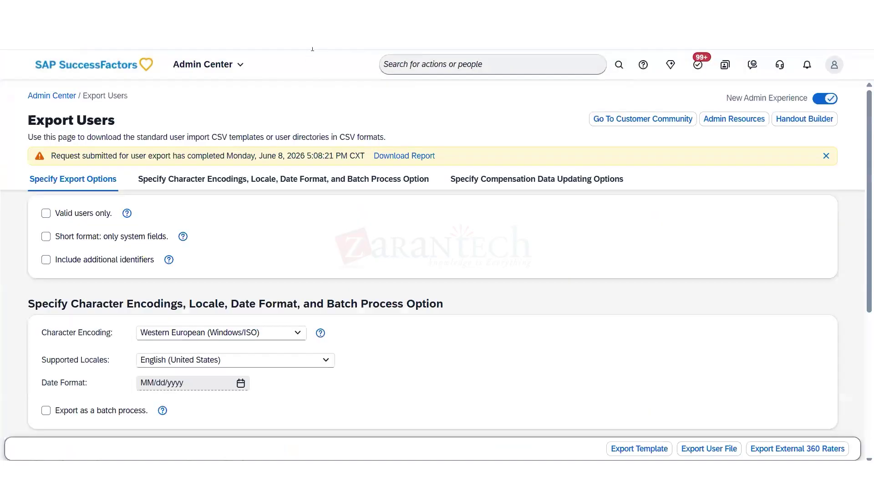
click(312, 47)
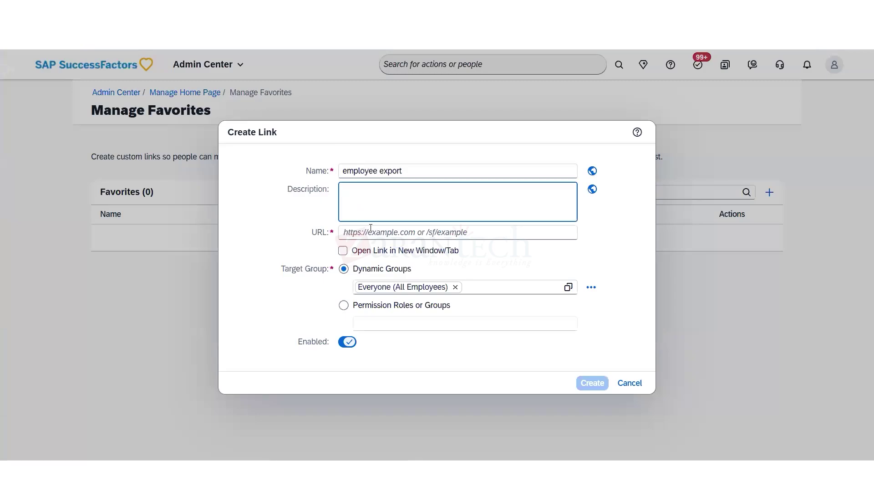
click(371, 230)
key(ctrl+v)
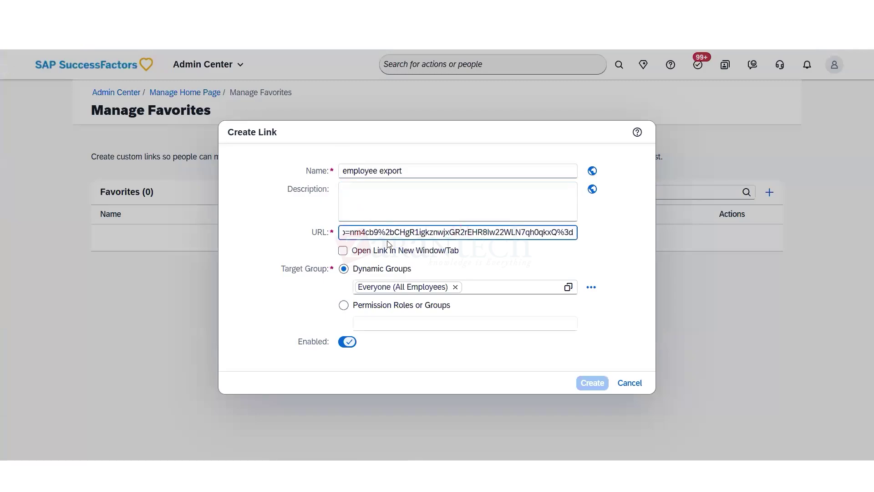
click(513, 251)
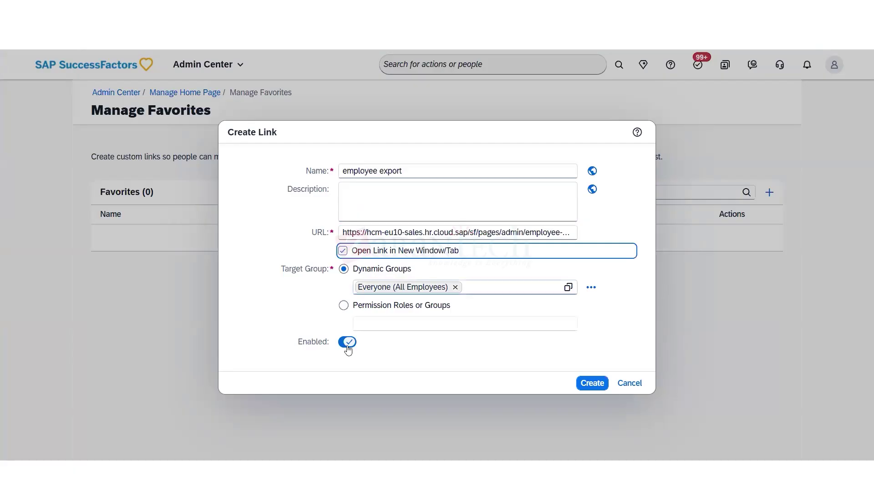
click(599, 384)
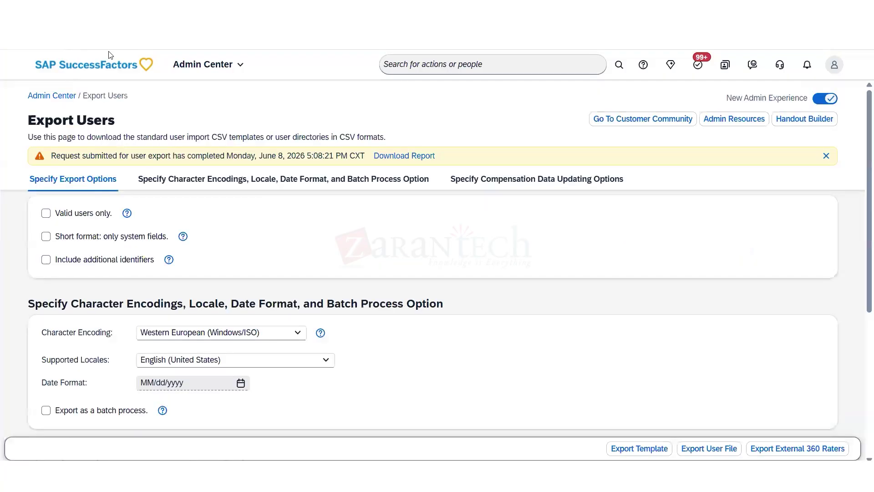
- Go to the home page and mark employee export as a favorite among the available links
click(205, 68)
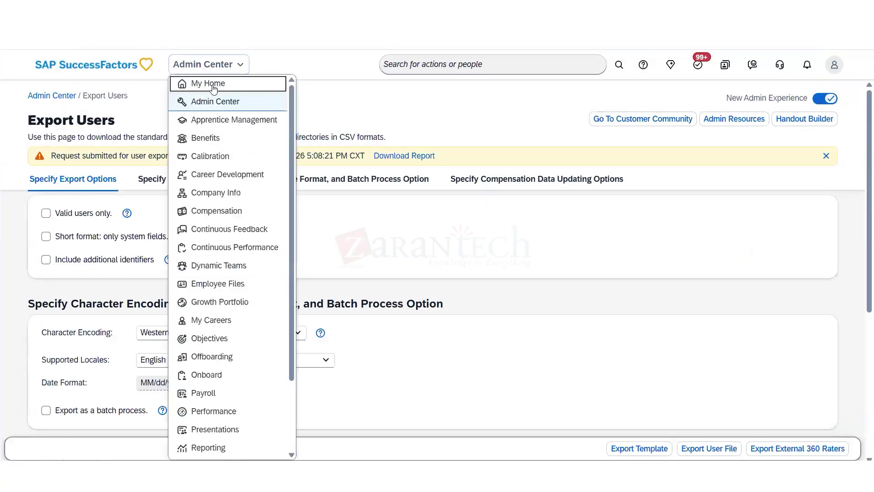
click(213, 86)
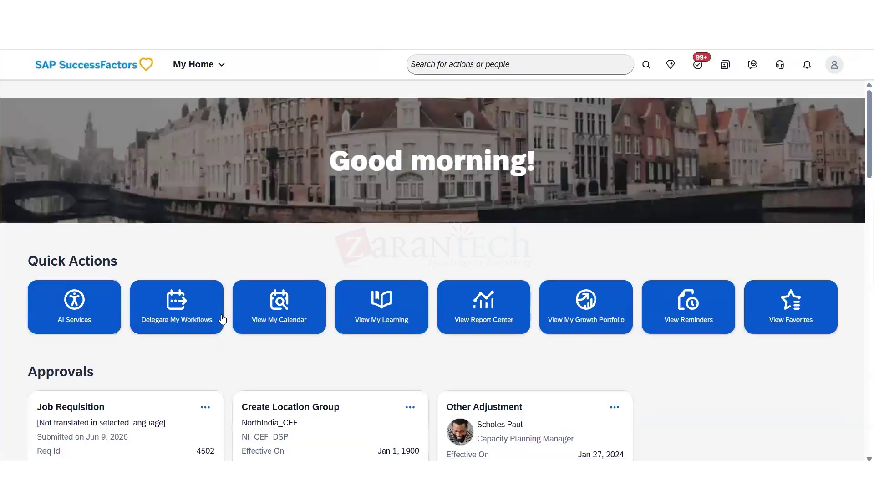
click(790, 310)
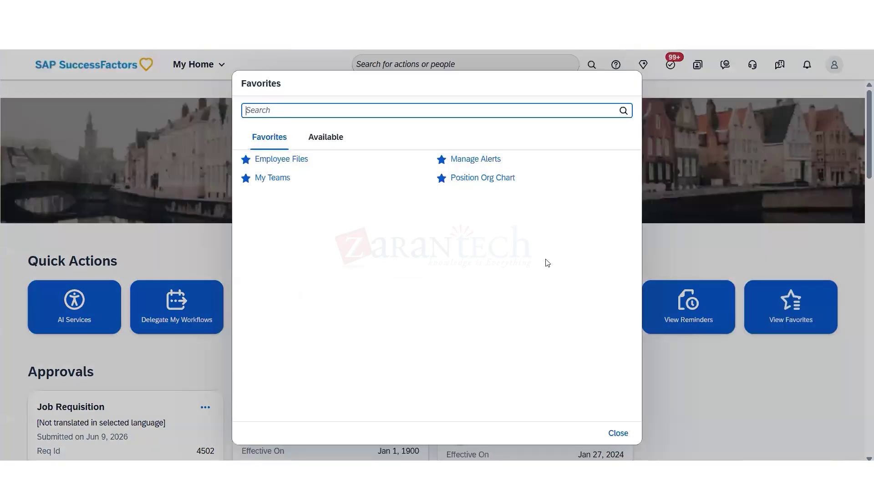
click(332, 140)
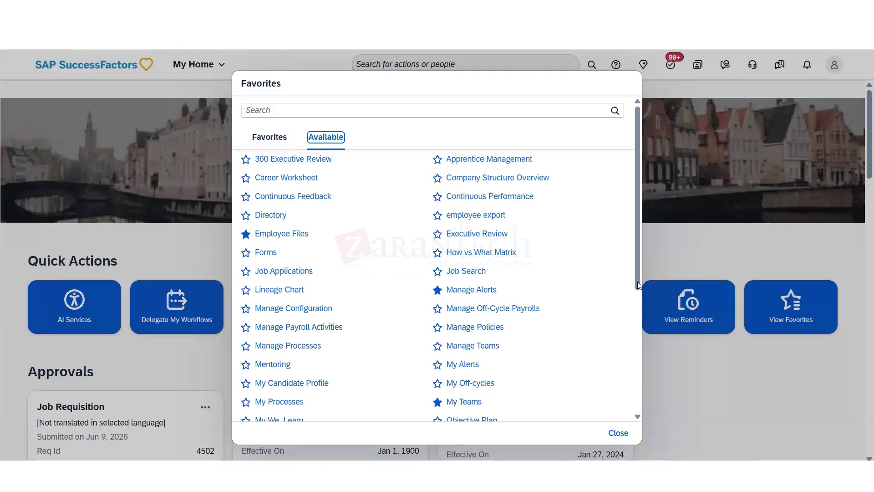
drag(637, 280, 628, 396)
scroll(625, 416, down, 1)
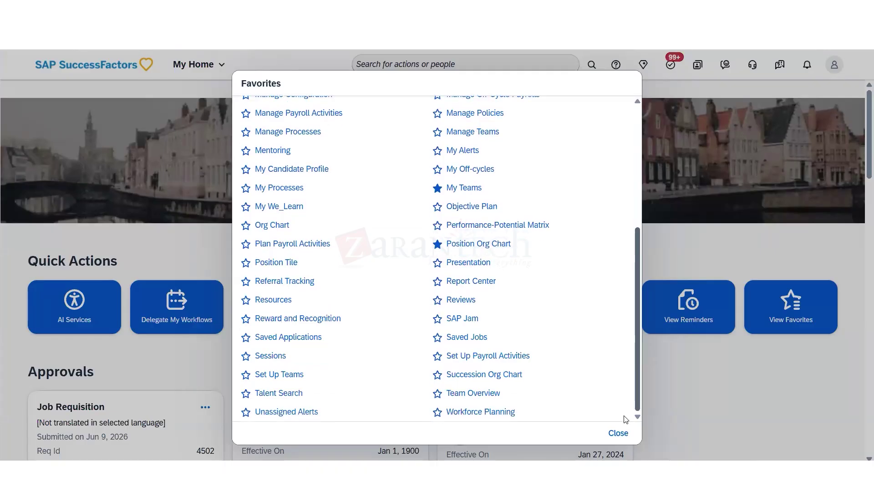
scroll(628, 360, up, 3)
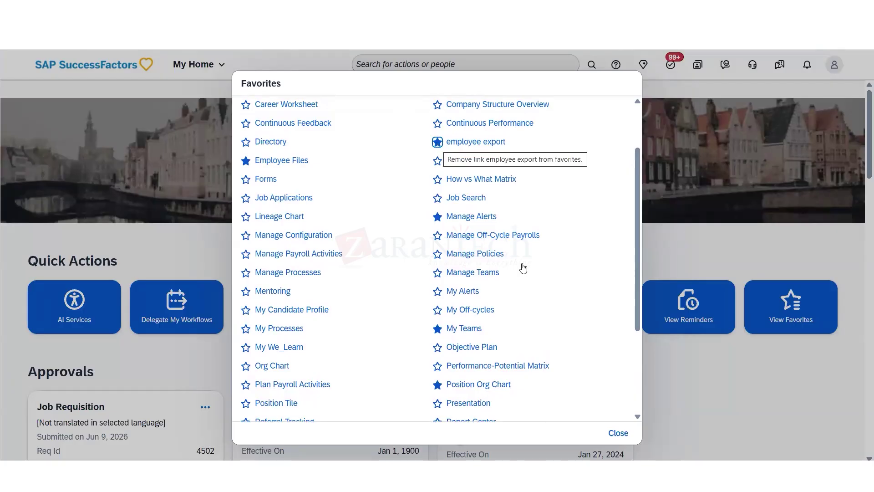
click(619, 435)
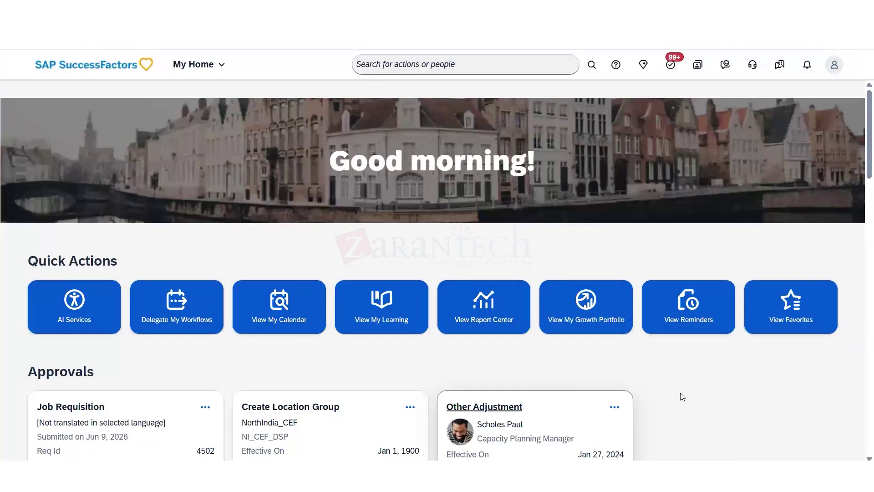
- Check the home page's Favorites and Available lists for the employee export link, then close them
click(792, 316)
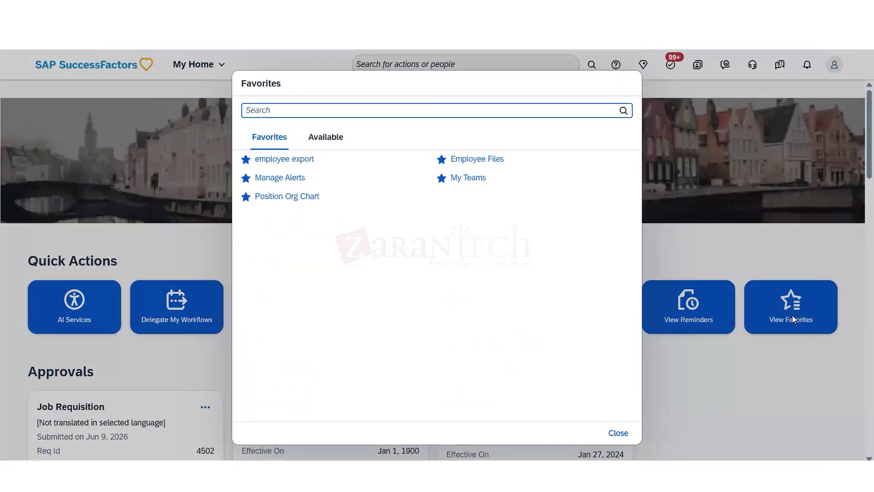
click(326, 138)
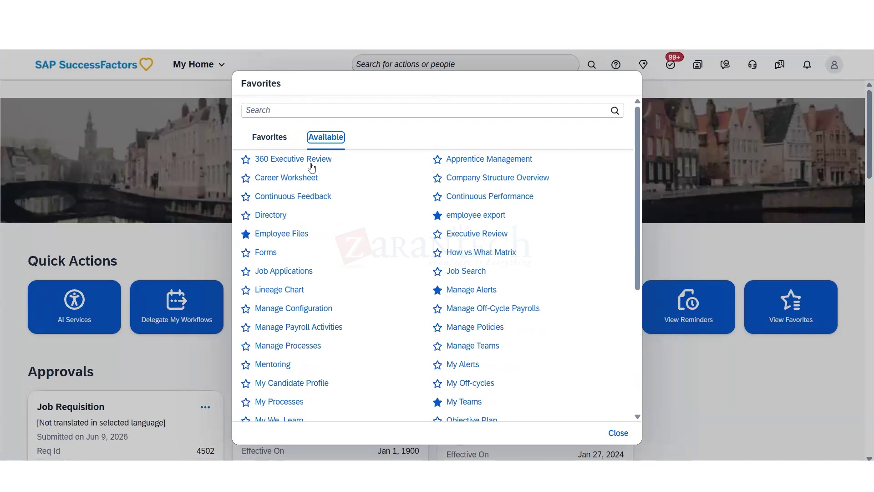
click(281, 137)
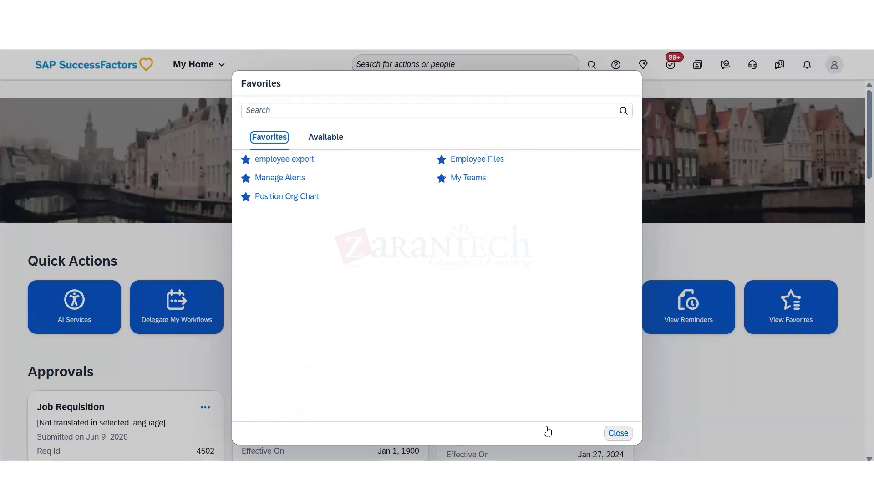
click(618, 433)
- Go to the Admin Center and open its full list of tools
click(198, 64)
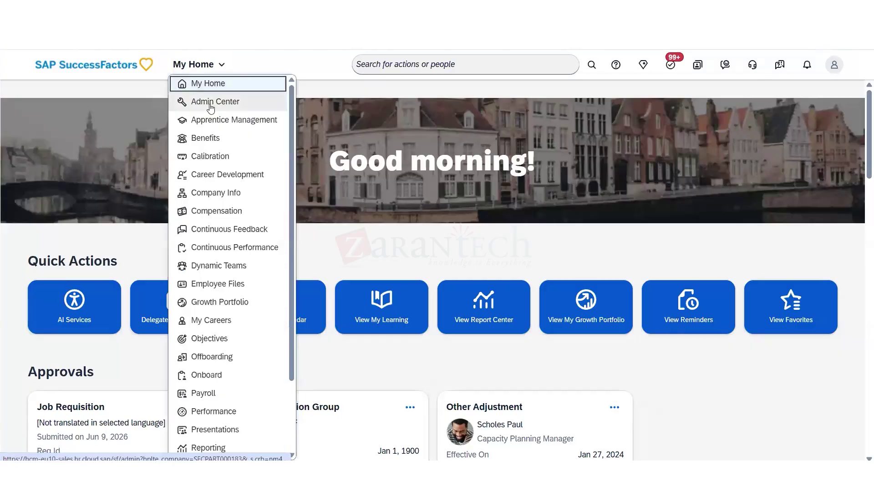
key(Escape)
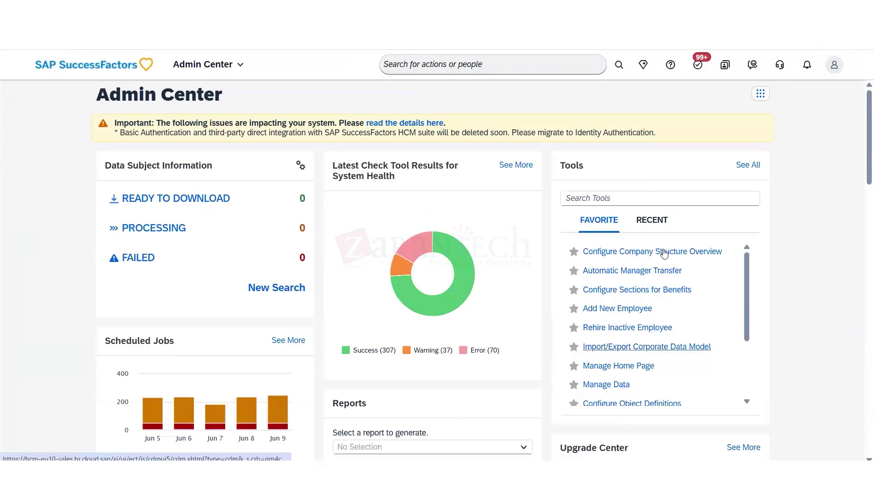
click(748, 165)
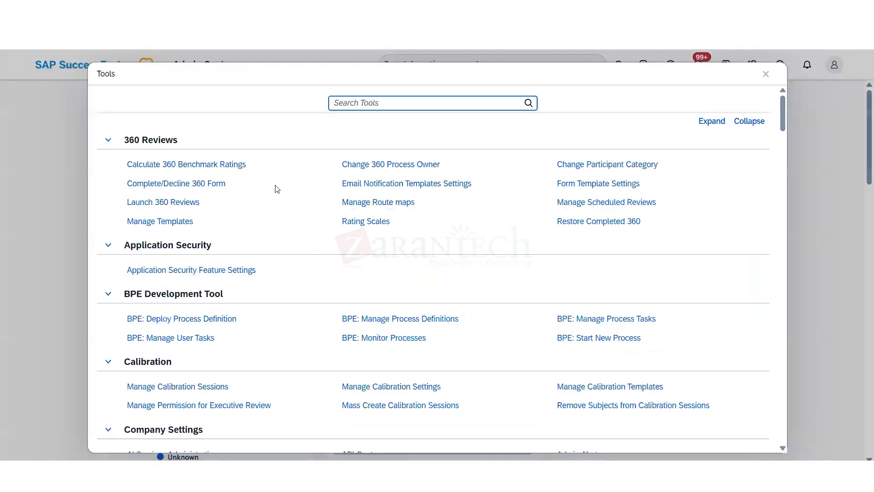
- Mark Calculate 360 Benchmark Ratings and Application Security Feature Settings as favorite tools, and check them in the Admin Center's favorites
mouse_move(120, 168)
click(119, 165)
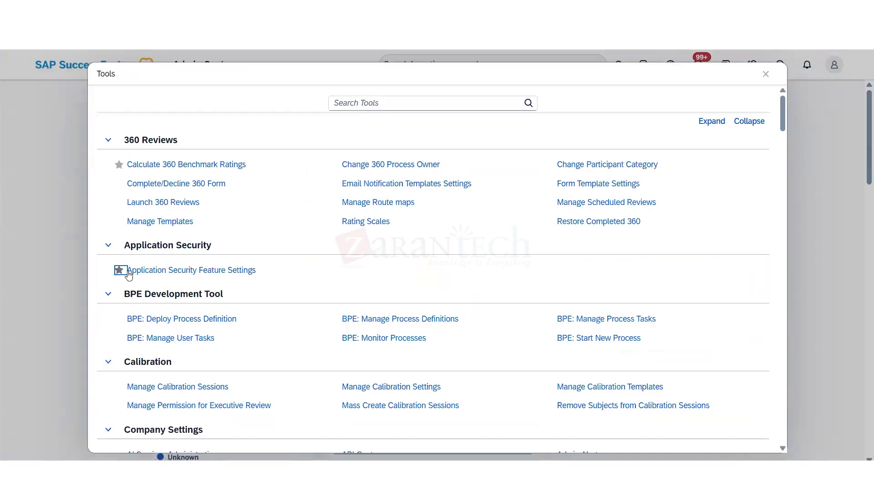
click(119, 270)
scroll(781, 119, down, 15)
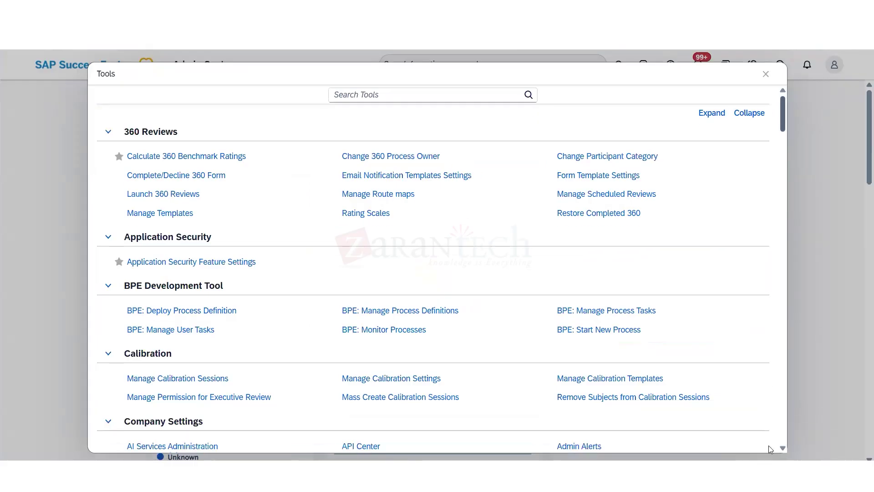
scroll(720, 102, up, 15)
click(765, 74)
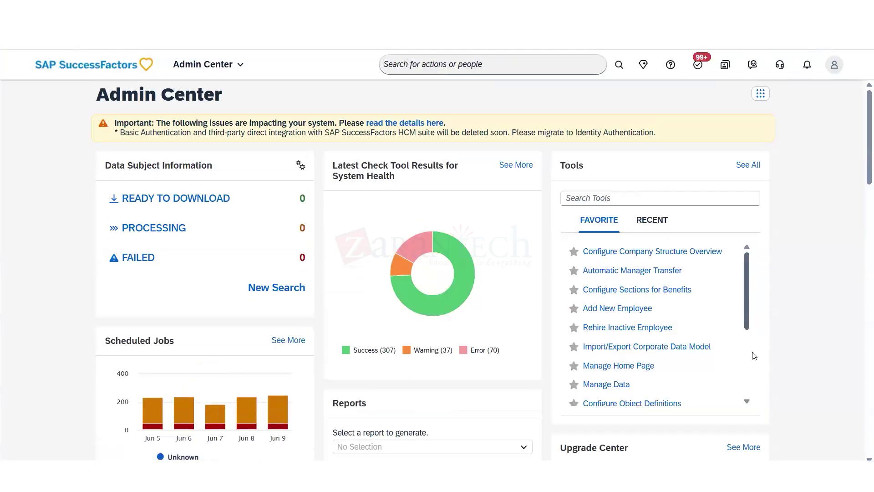
scroll(755, 356, down, 5)
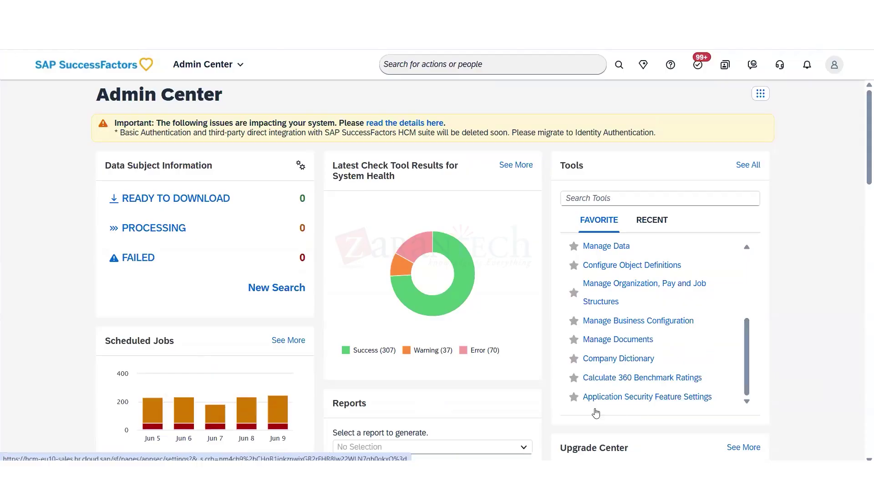
scroll(747, 371, up, 5)
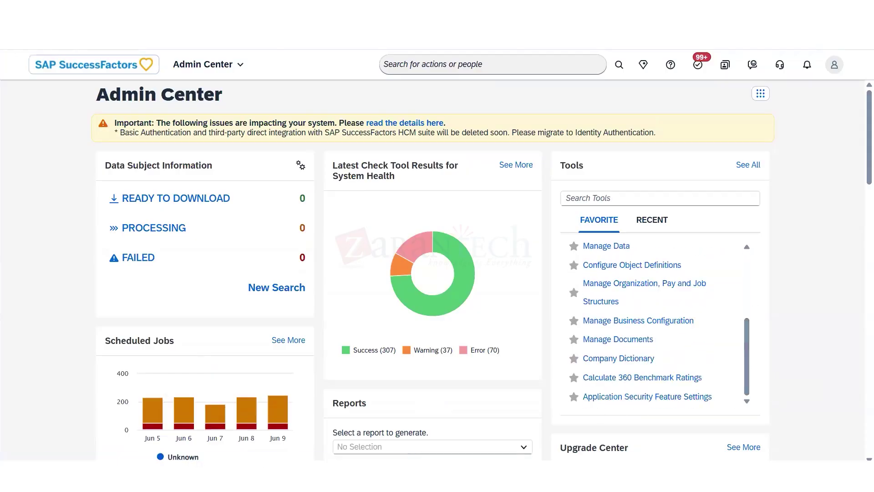
- Return to My Home, and go back from Manage Favorites to the Manage Home Page settings
click(241, 65)
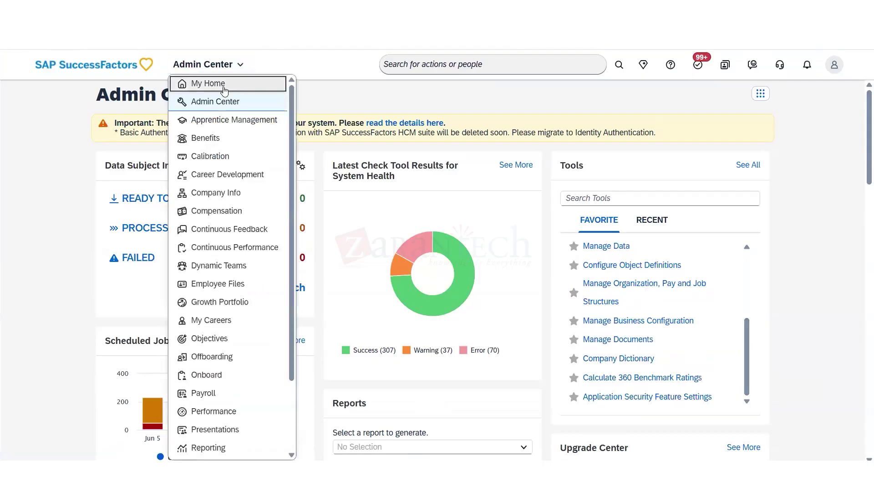
click(215, 88)
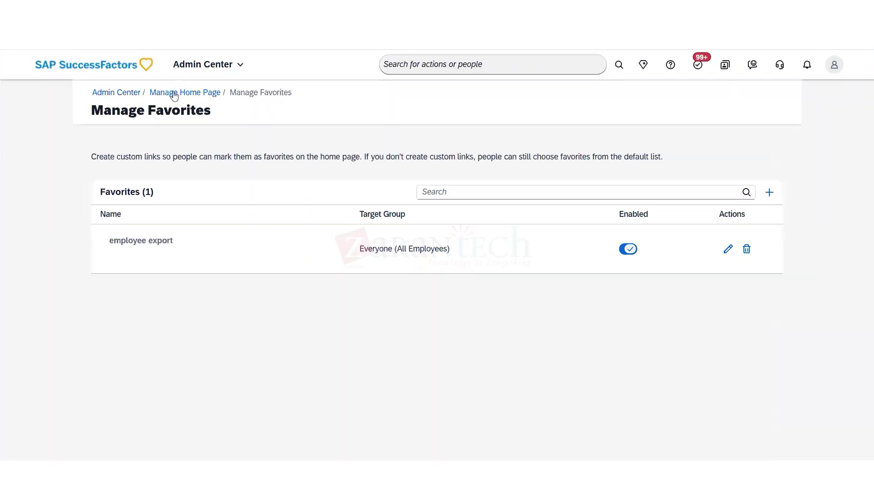
click(174, 94)
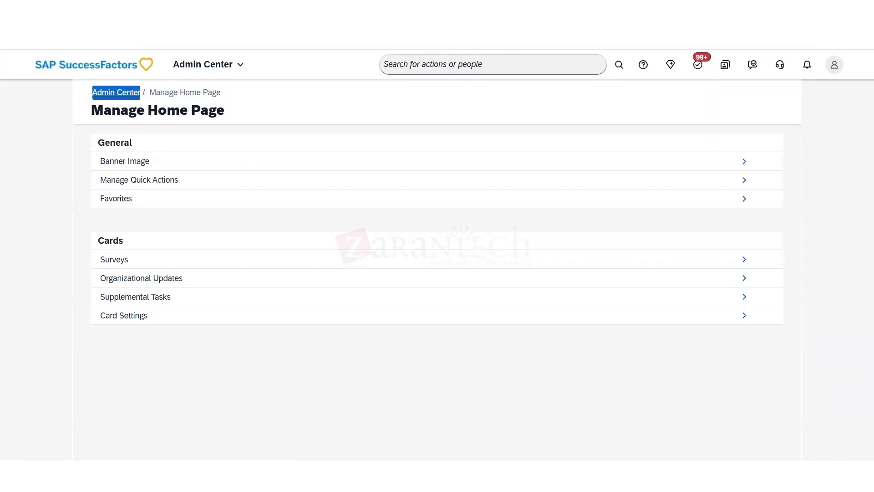
- Review the home page's quick actions and Approvals cards, and view the To-Do list before closing it
scroll(859, 151, down, 4)
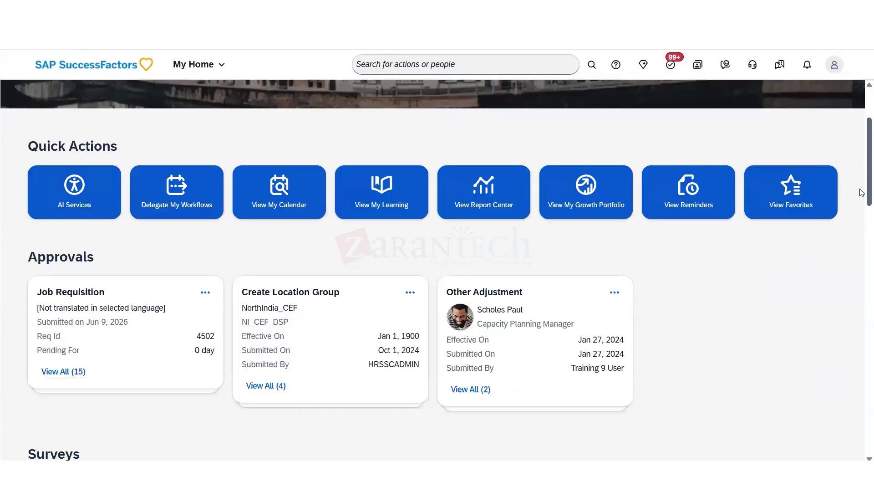
scroll(859, 136, up, 4)
scroll(860, 160, down, 3)
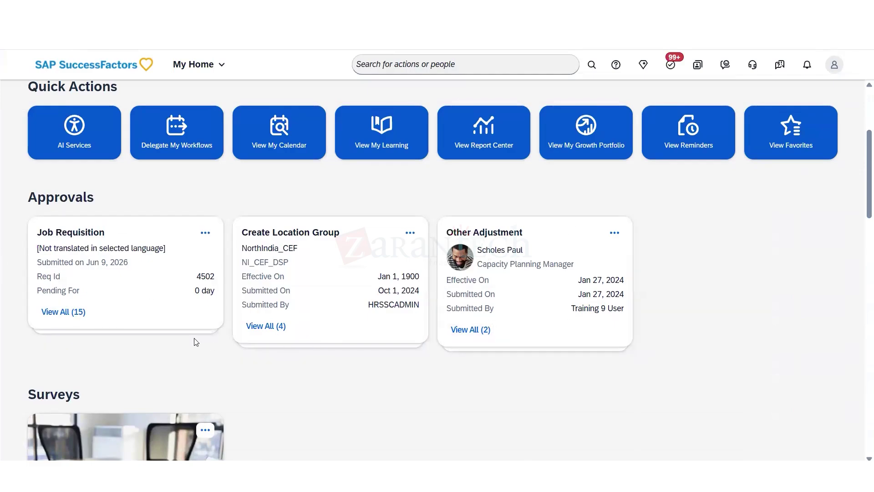
click(671, 64)
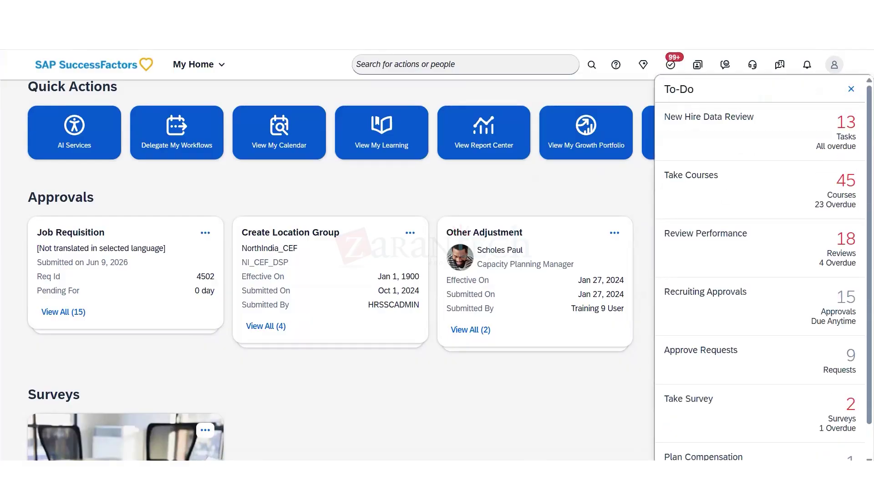
click(850, 89)
- Open Company System and Logo Settings by searching for "company system", and go to its Settings section
click(387, 64)
text(com)
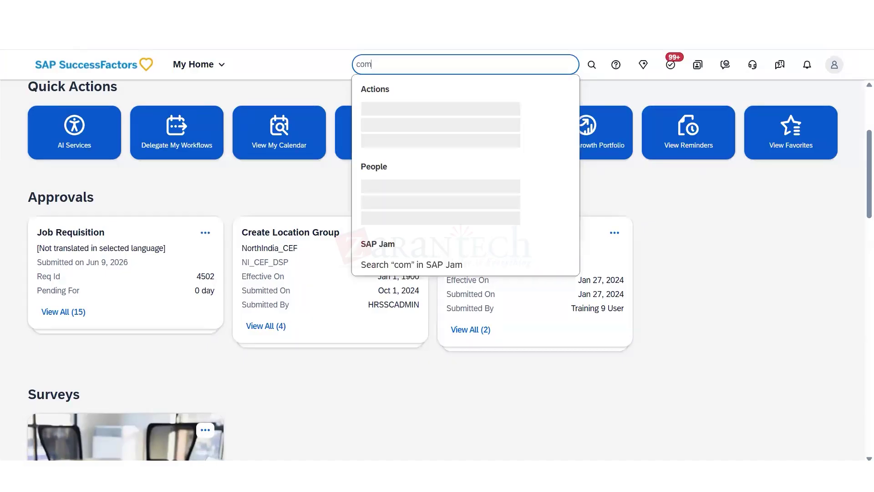
text(pany syste)
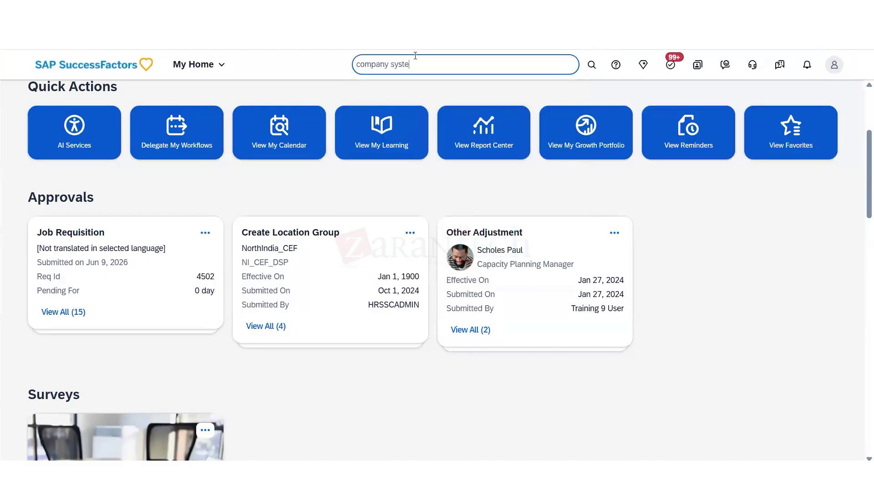
text(m)
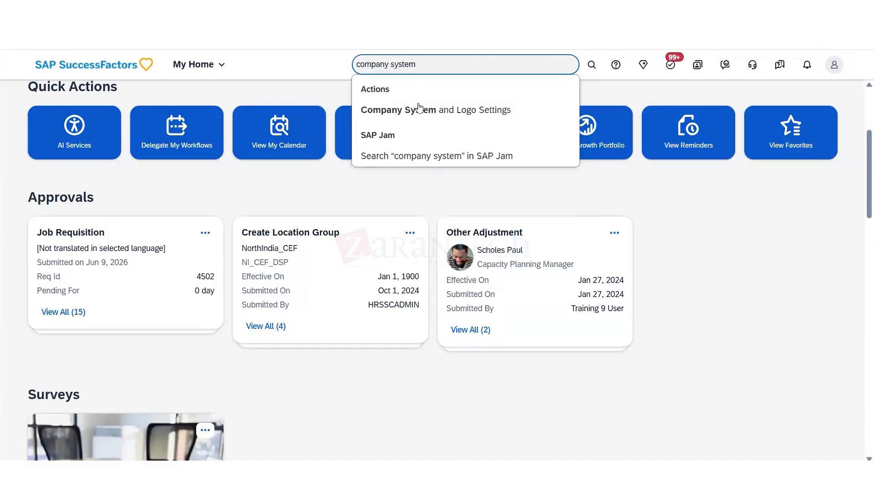
click(419, 111)
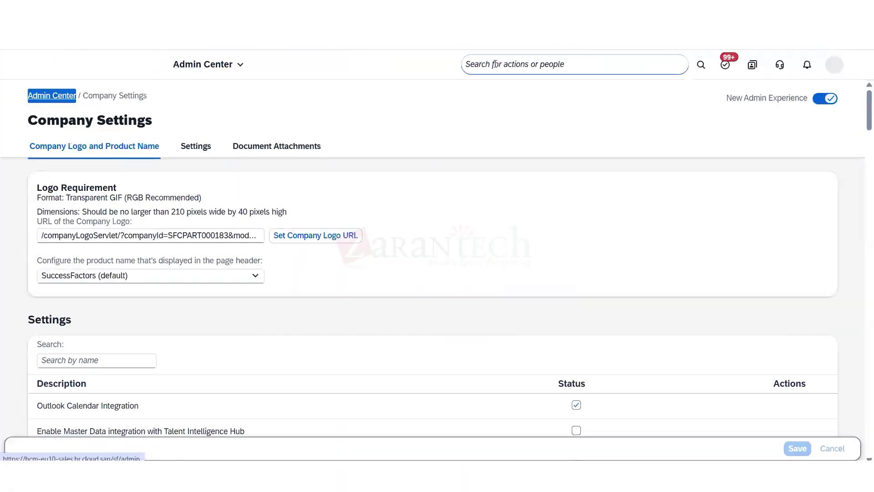
click(201, 150)
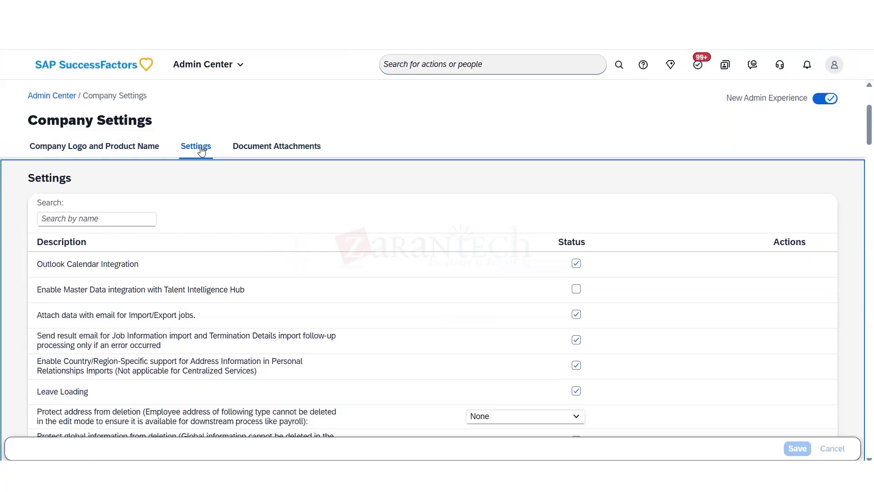
- Search the Company Settings page for "todo" and "list", and return to the Settings section
key(ctrl+f)
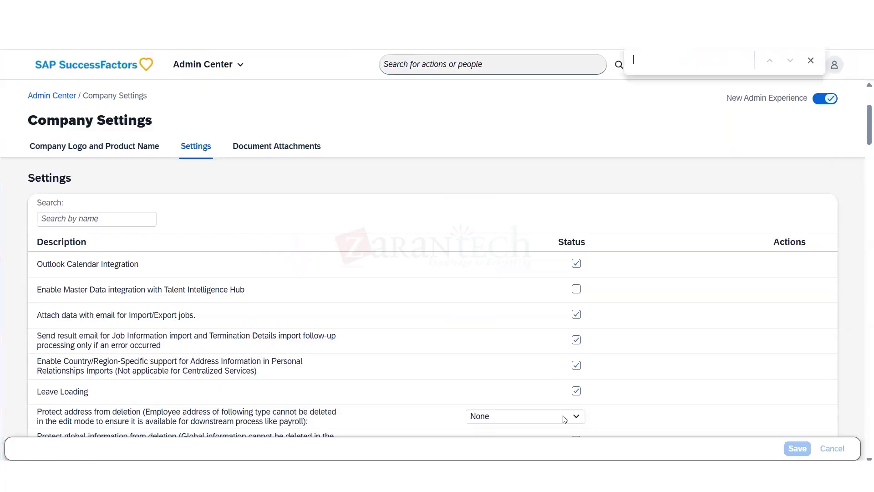
text(todo)
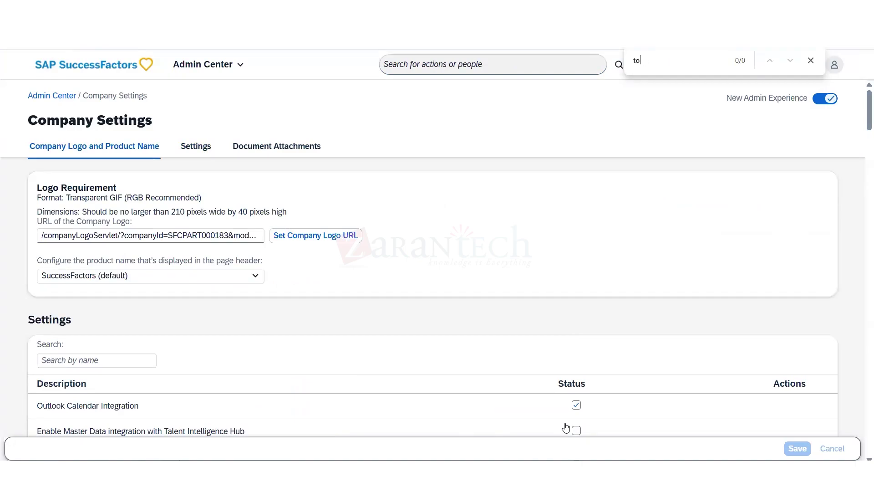
text( todo)
key(BackSpace)
key(BackSpace)
key(BackSpace)
key(BackSpace)
click(209, 149)
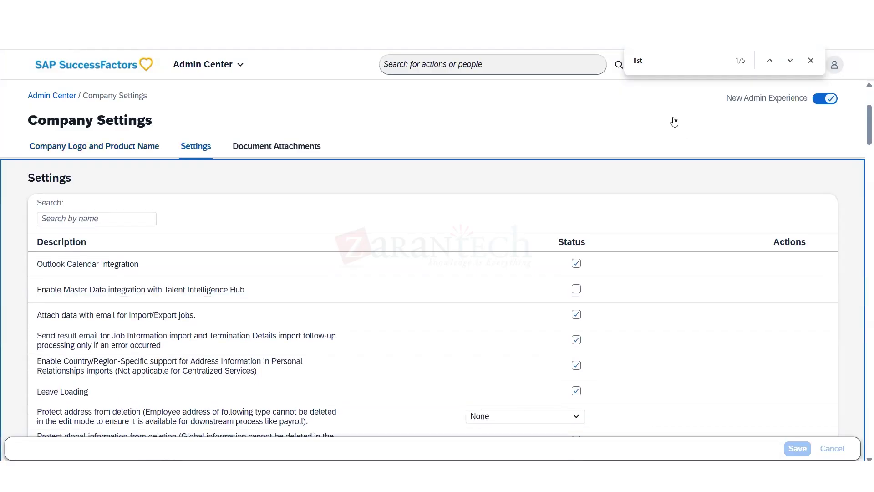
- Search the Settings section for "TO DO" and close the page search
click(646, 64)
key(ctrl+a)
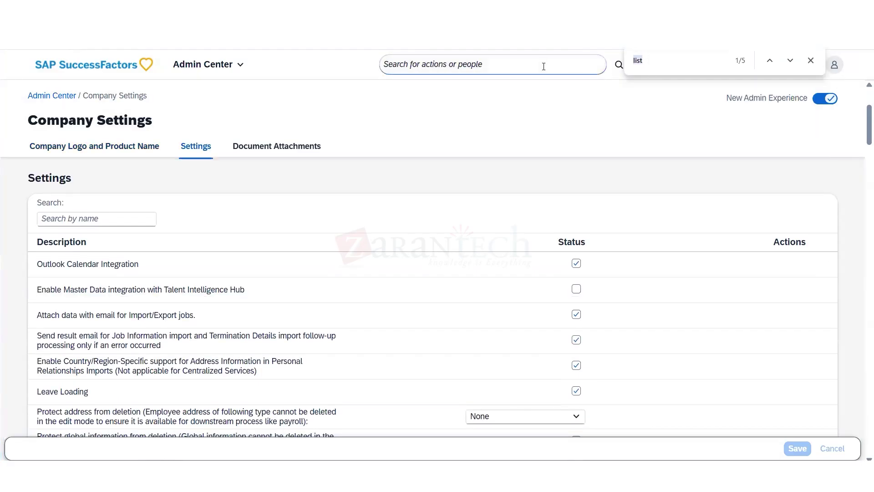
key(BackSpace)
text(TO )
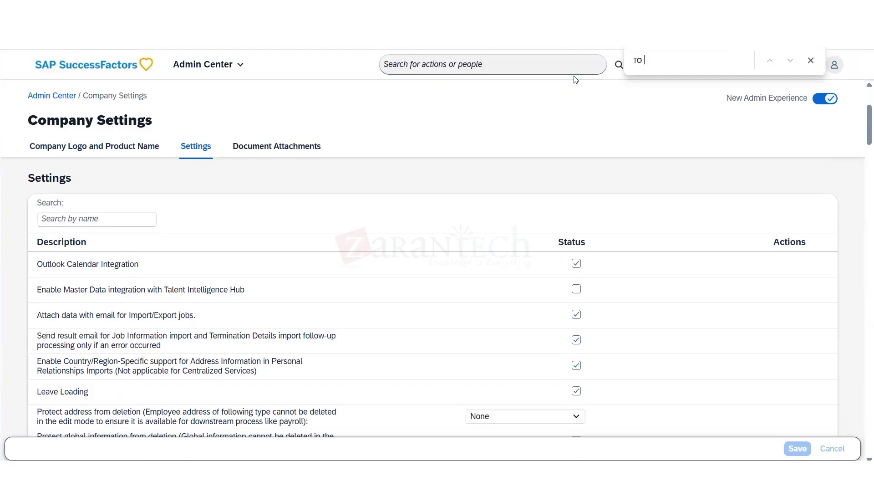
text(DO)
key(BackSpace)
key(BackSpace)
key(Escape)
- Look through the company settings list for the to-do option, checking entries down to "Show custom relationships in home page"
drag(231, 290, 139, 346)
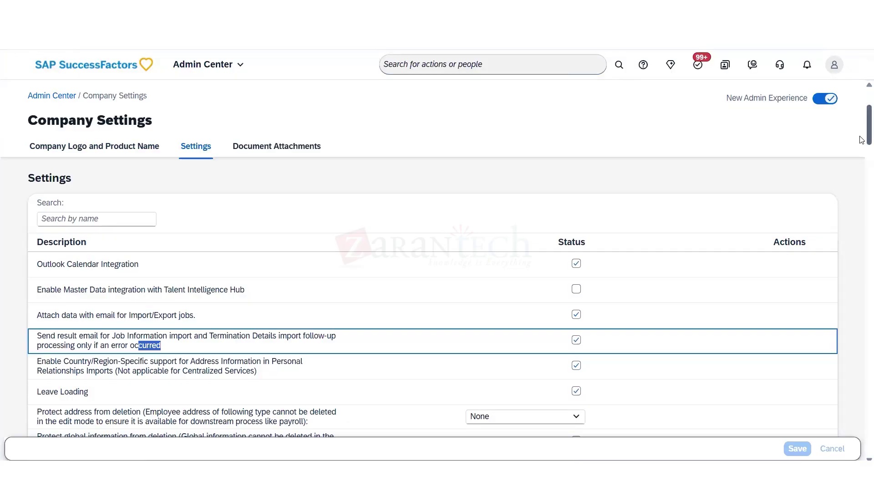
scroll(861, 120, down, 3)
scroll(861, 153, down, 5)
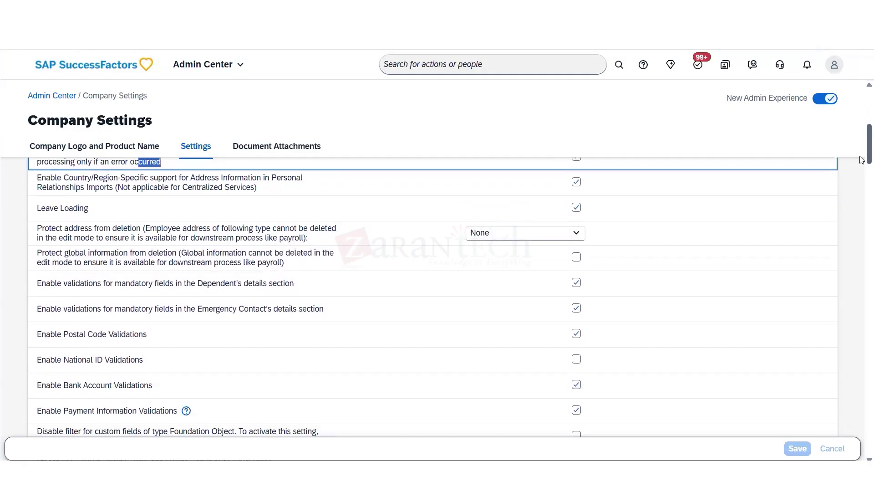
scroll(862, 176, down, 2)
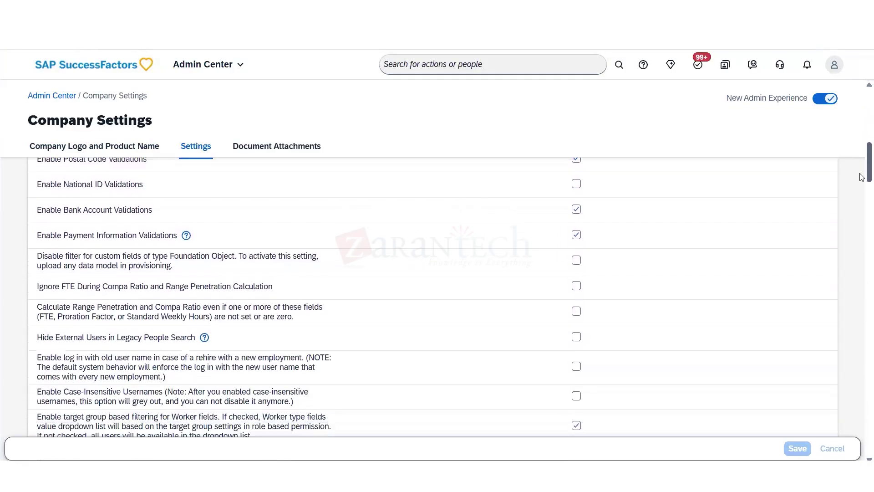
scroll(861, 185, down, 4)
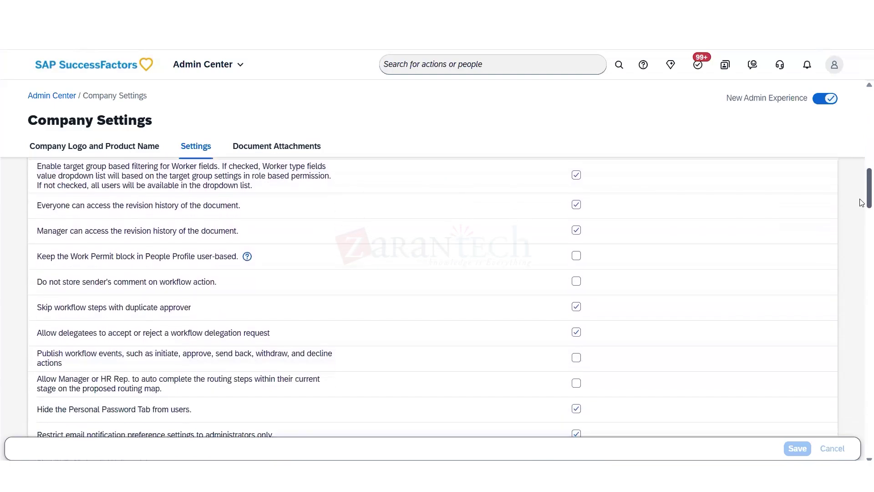
scroll(862, 204, down, 5)
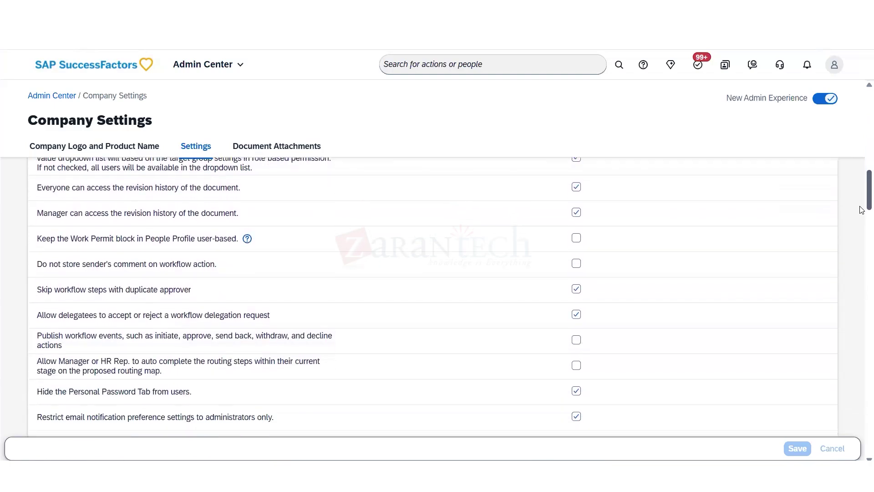
scroll(862, 230, down, 1)
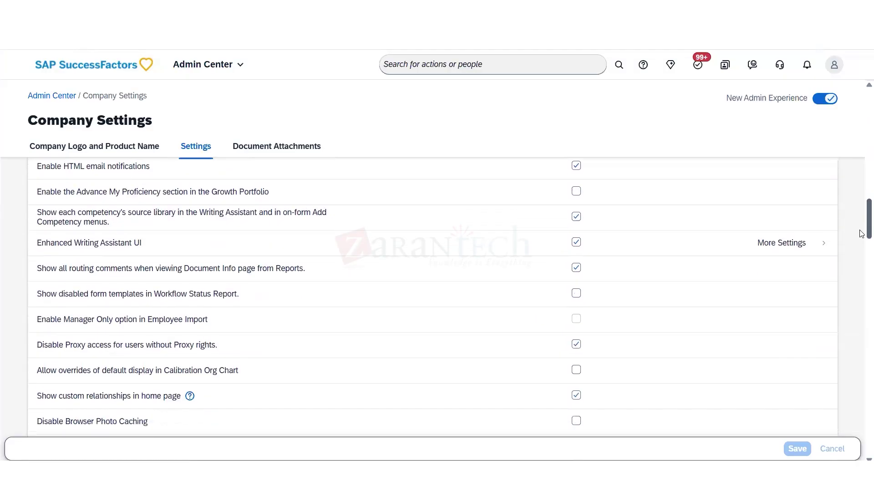
scroll(862, 233, down, 1)
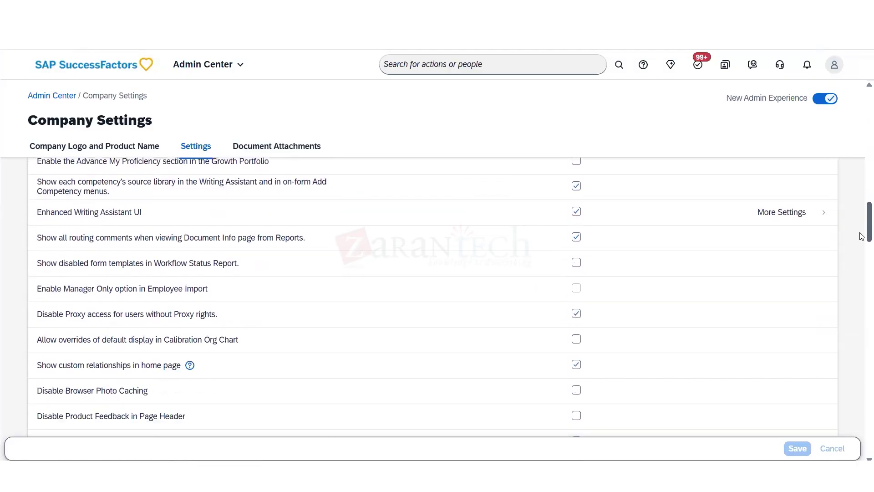
drag(169, 377, 59, 366)
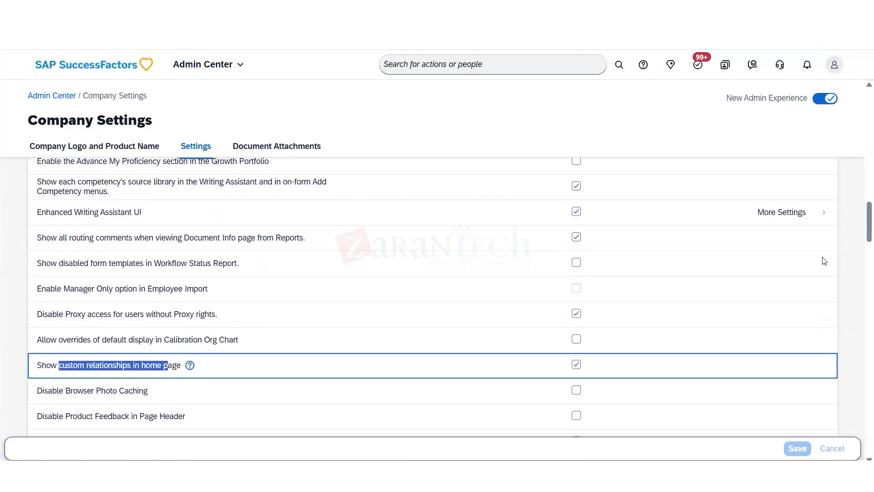
- Continue through the company settings past the custom relationships option and locate the Enable To-Do Panel setting
scroll(861, 236, down, 2)
scroll(862, 241, down, 3)
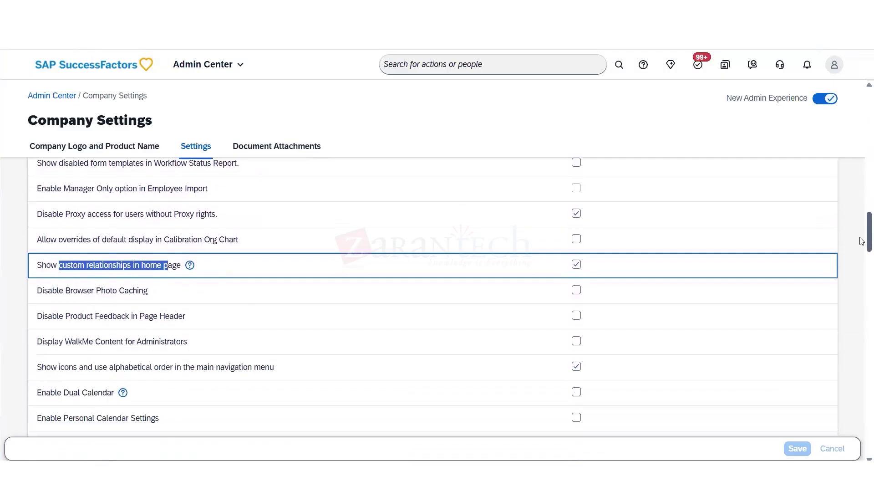
scroll(861, 251, down, 1)
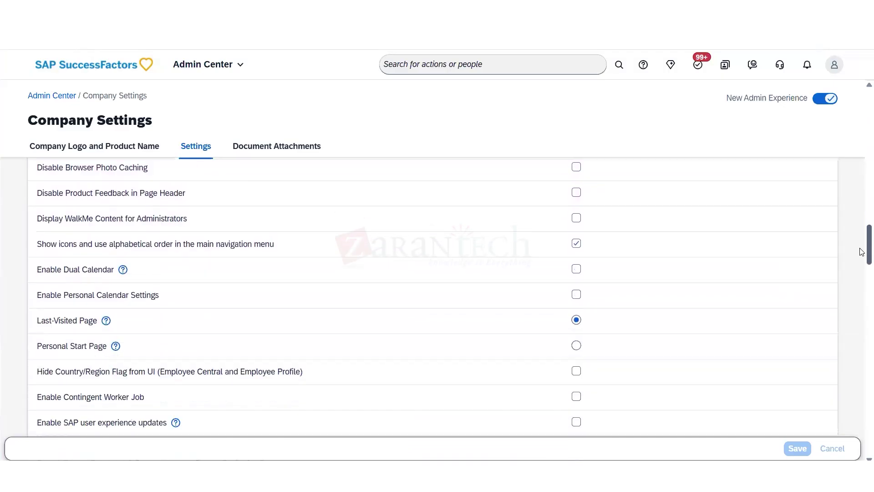
scroll(862, 253, down, 1)
scroll(861, 258, down, 5)
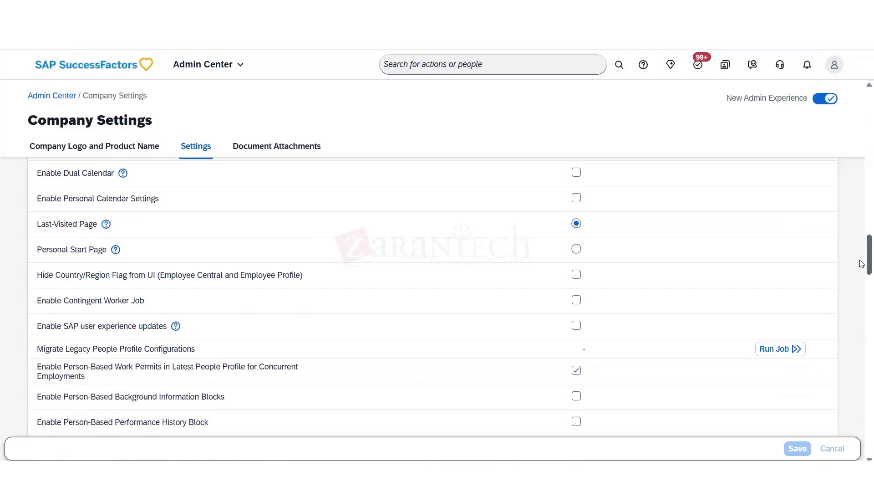
scroll(863, 275, down, 5)
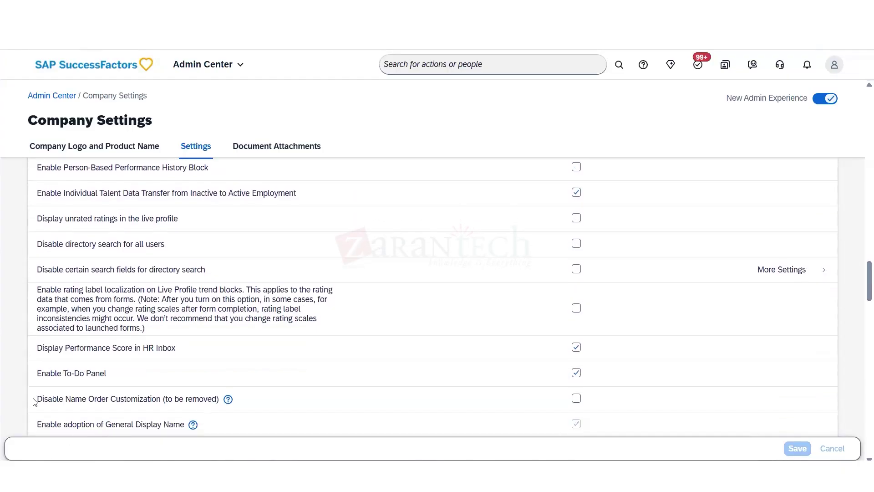
drag(71, 373, 260, 375)
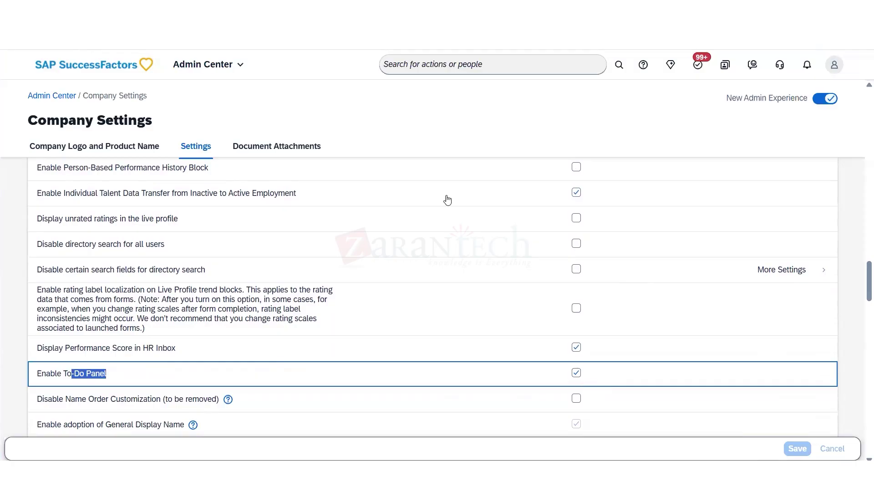
- Return to the home page and review the sections below the quick actions
click(231, 64)
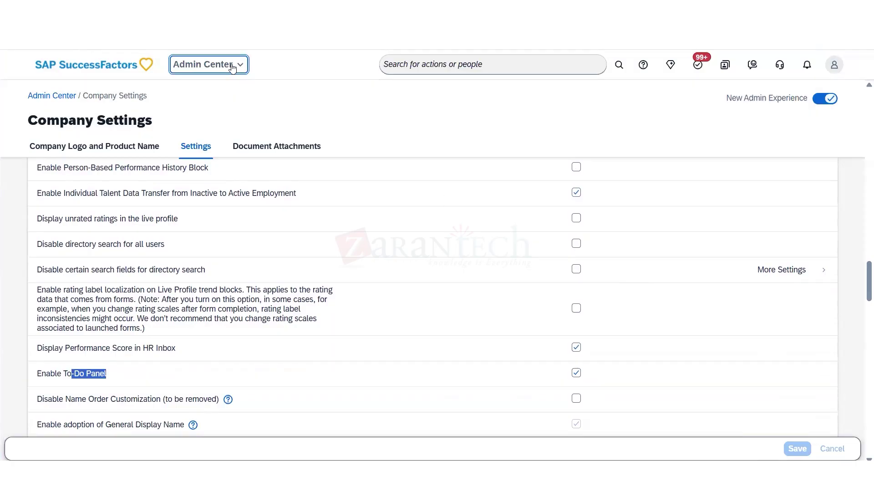
click(860, 248)
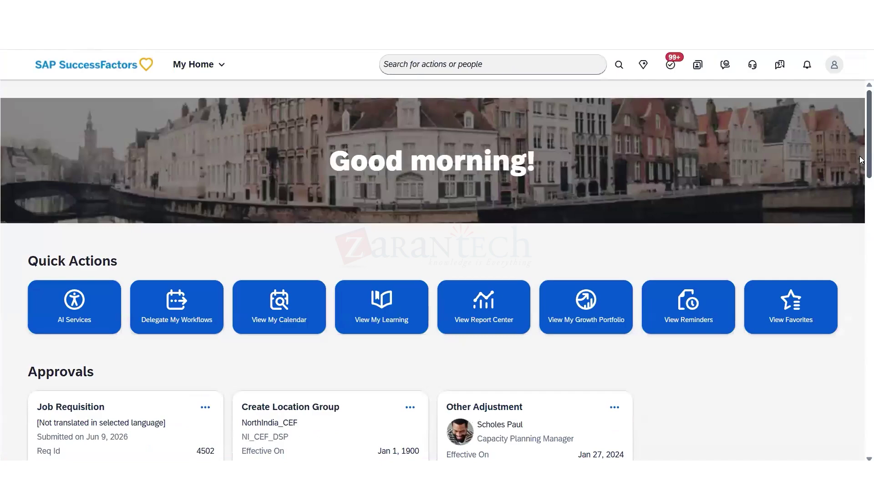
scroll(862, 204, down, 3)
scroll(862, 203, down, 5)
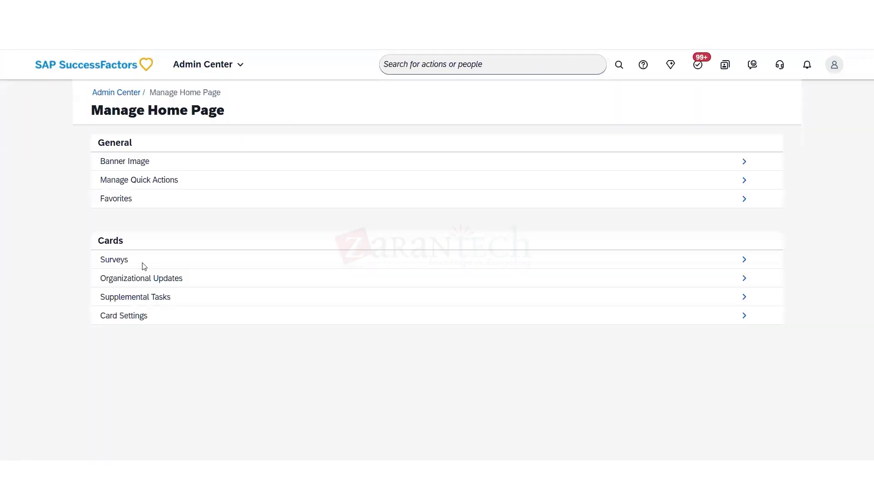
- Open the Surveys card configuration from Manage Home Page
double_click(144, 266)
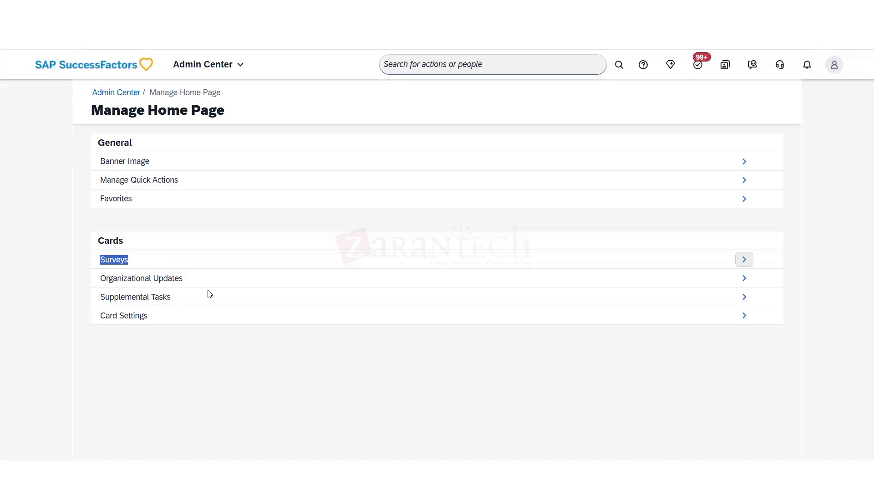
click(111, 269)
click(743, 260)
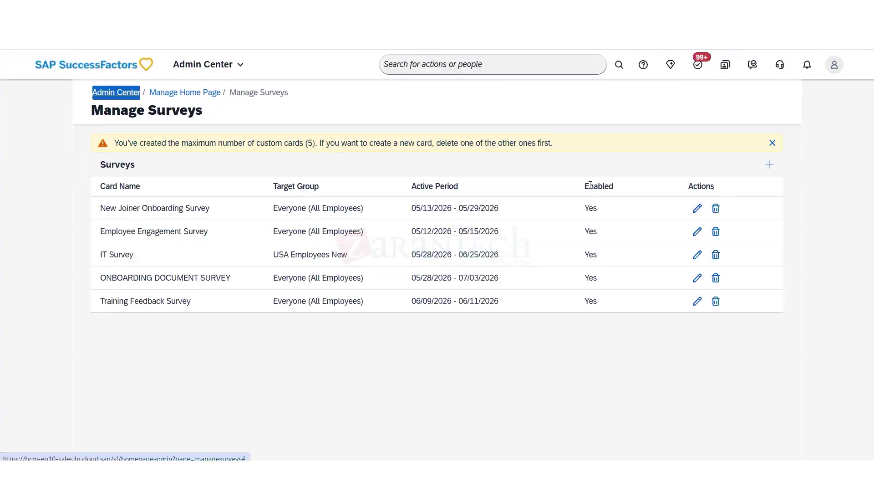
- Delete all existing survey cards, from New Joiner Onboarding Survey through Training Feedback Survey
click(715, 208)
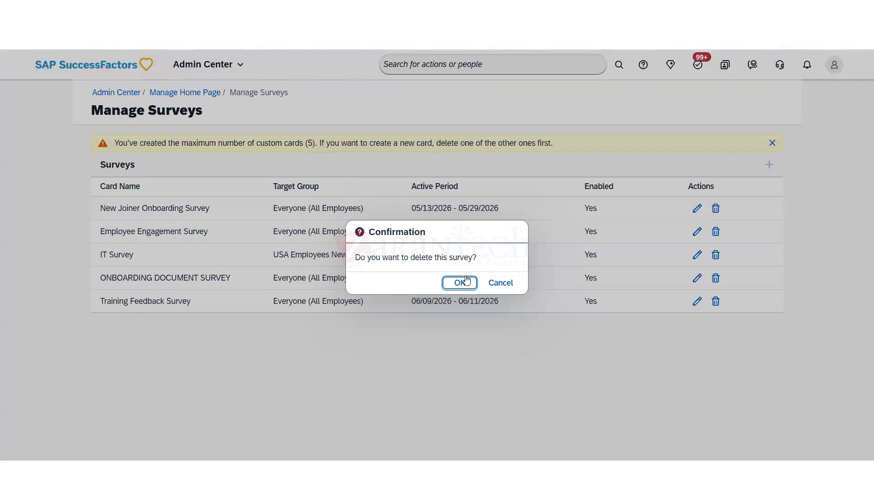
click(466, 279)
click(715, 190)
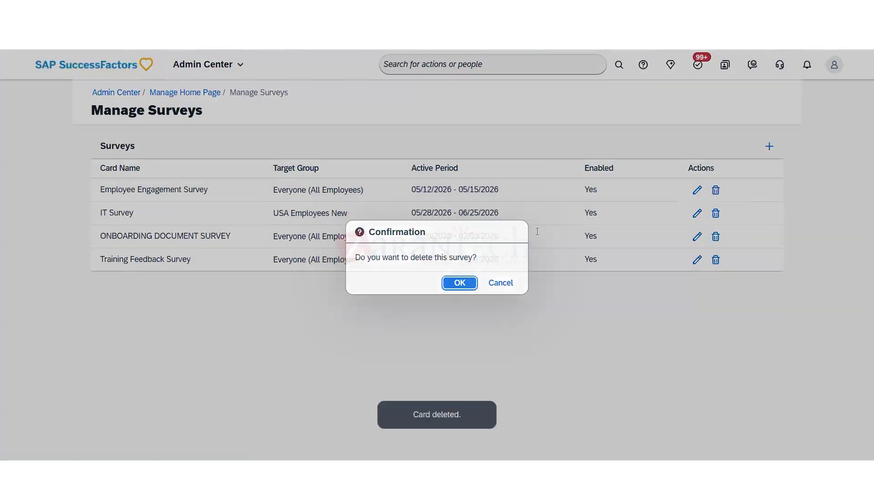
click(459, 281)
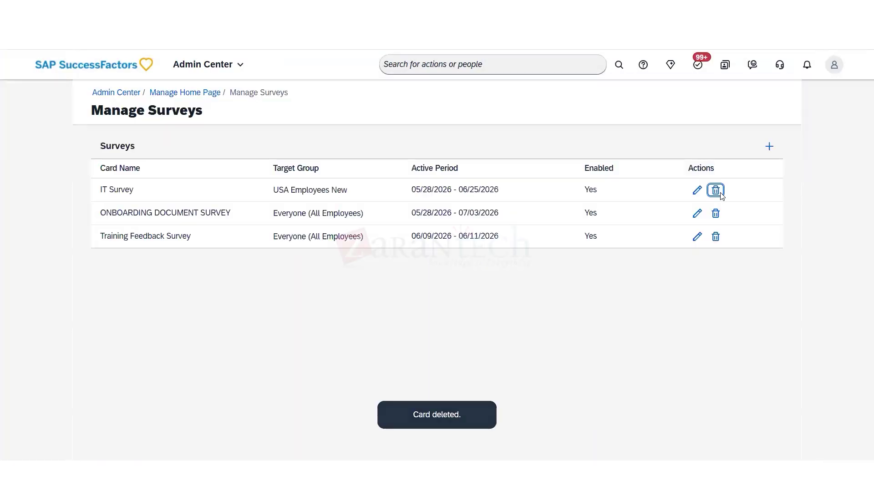
click(716, 190)
click(457, 283)
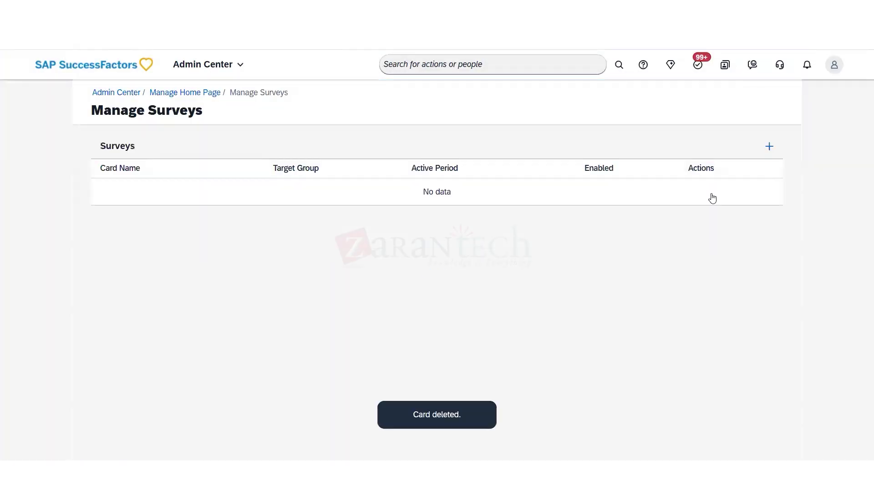
click(716, 190)
click(455, 283)
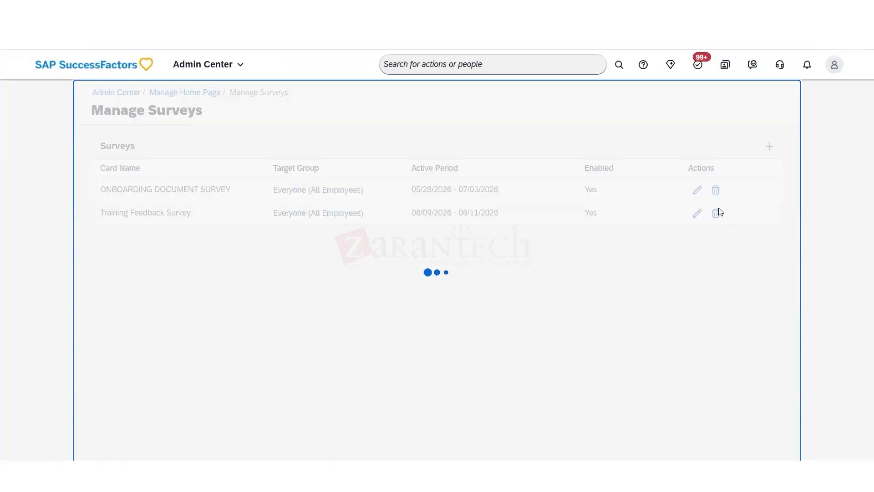
click(469, 283)
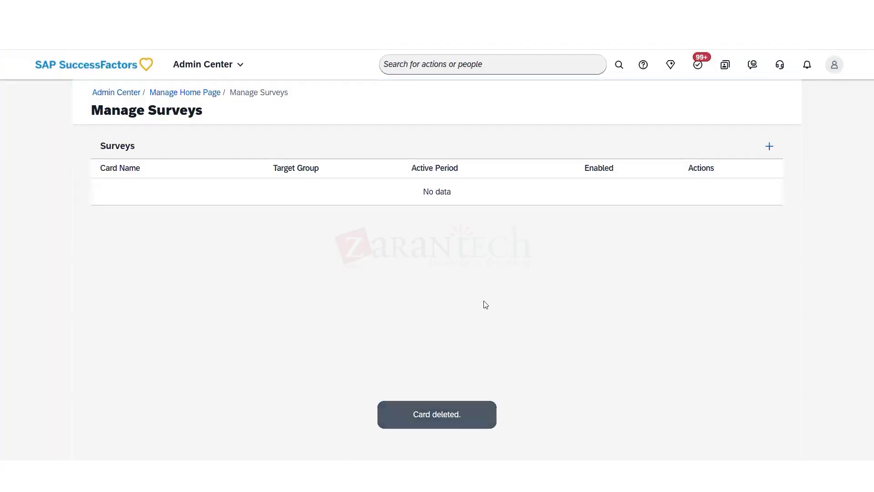
- Open the home page and review its Approvals, For You Today and Organizational Updates sections after the survey deletions
click(86, 64)
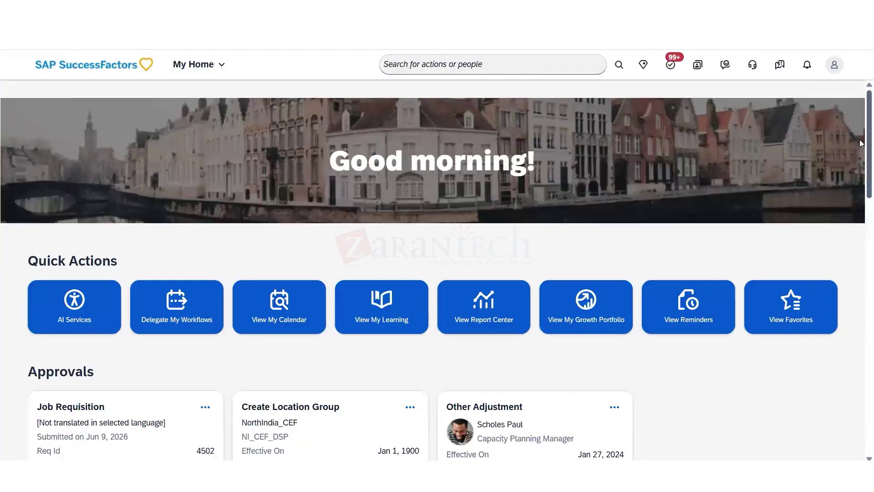
scroll(862, 269, down, 15)
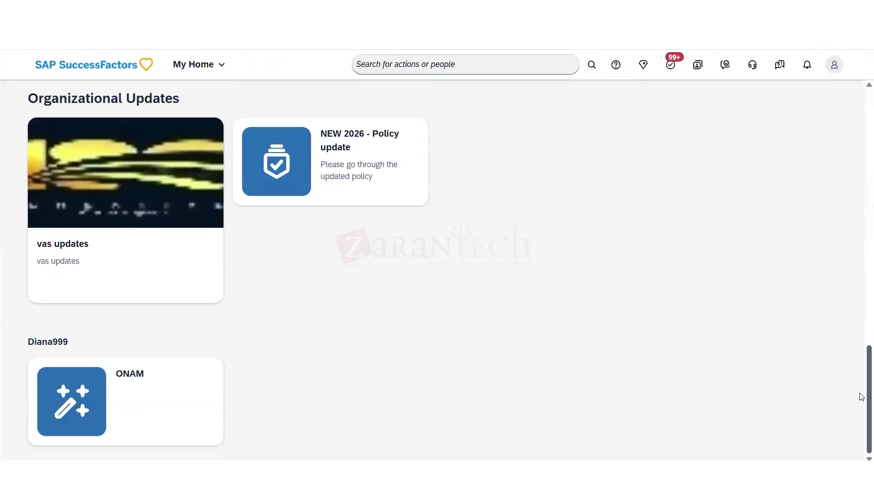
scroll(862, 369, up, 10)
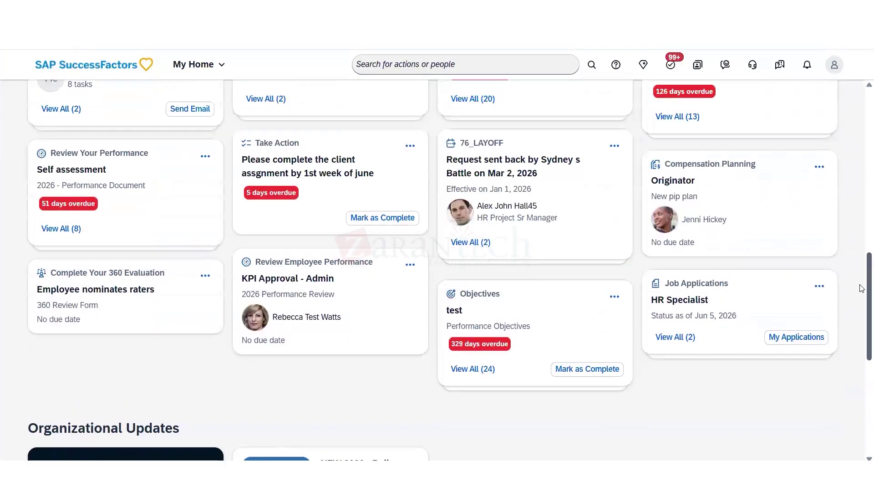
scroll(861, 262, up, 1)
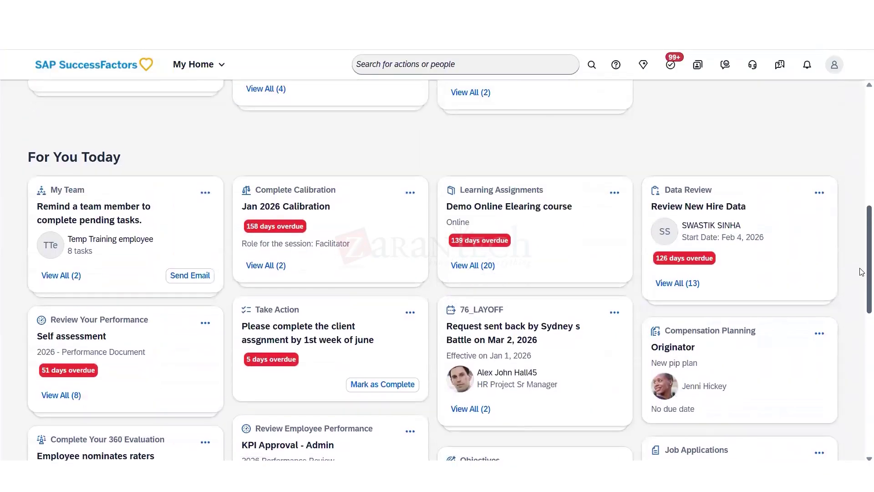
scroll(862, 256, down, 1)
scroll(859, 218, up, 6)
scroll(858, 185, up, 1)
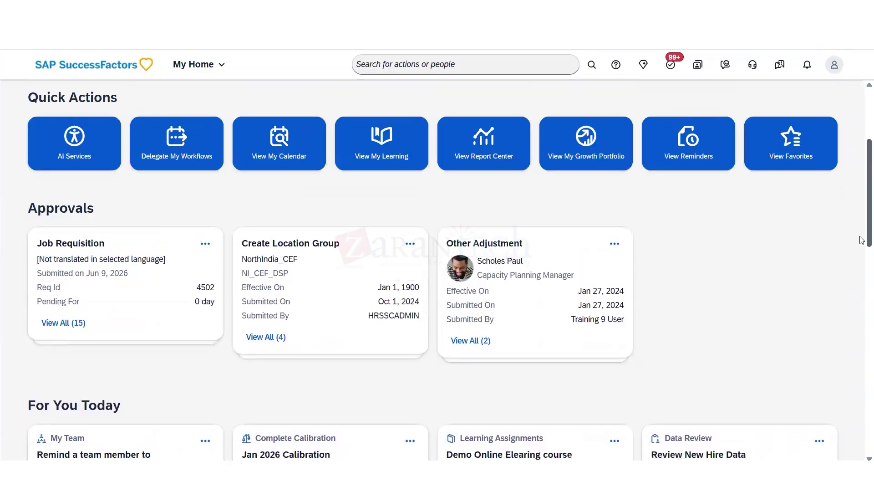
scroll(859, 227, down, 18)
scroll(861, 405, down, 1)
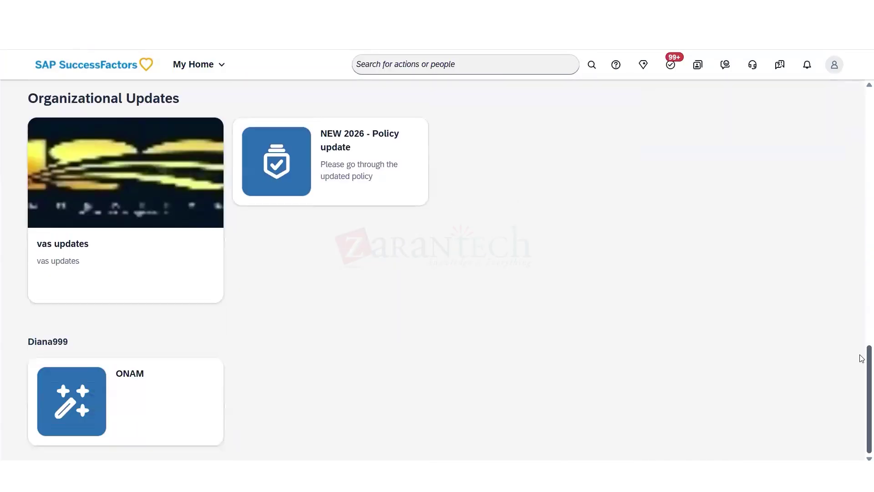
scroll(704, 198, up, 3)
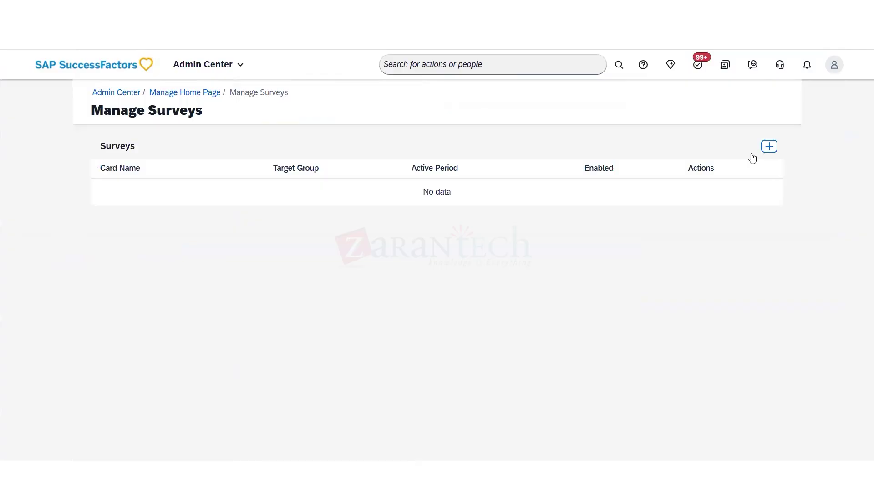
- Start a new survey titled "Employee feedback" with the description "Employee feedback", and enable it
click(769, 146)
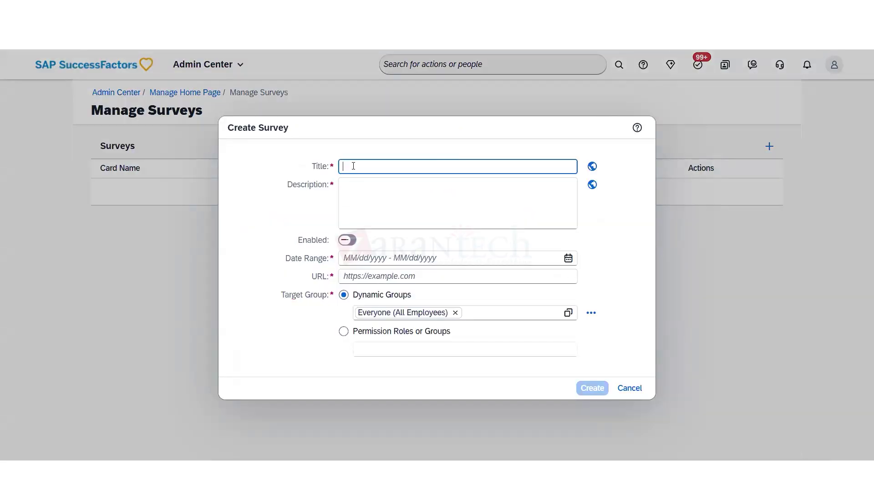
text(Employee feedback)
click(379, 196)
text(Employee f)
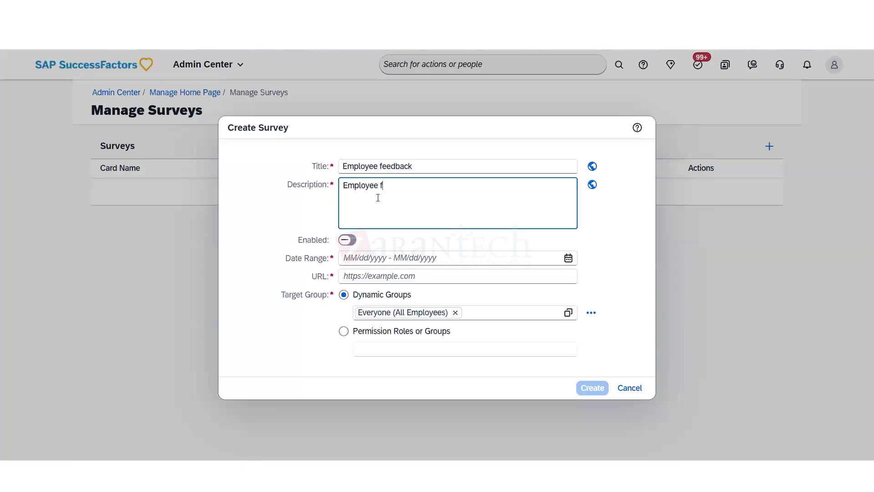
text(eedback)
click(358, 241)
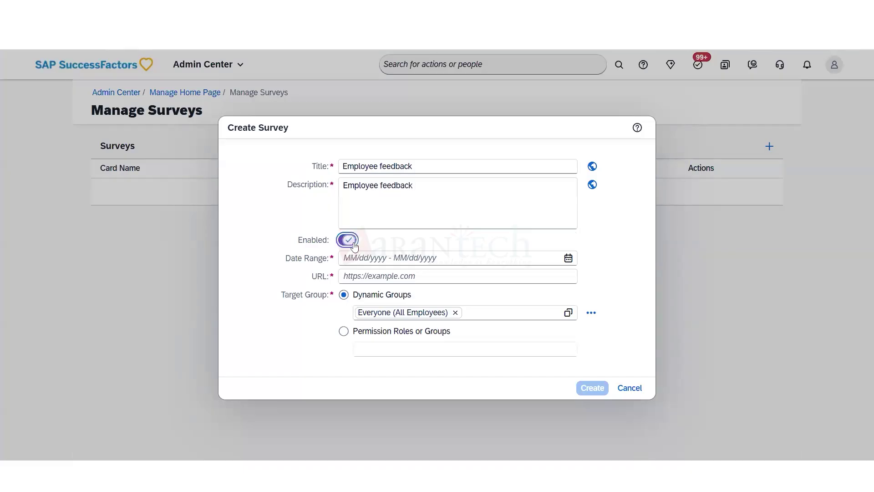
- Search Google in a new browser tab for "employee survey link" to find a URL for the survey
click(363, 276)
key(ctrl+t)
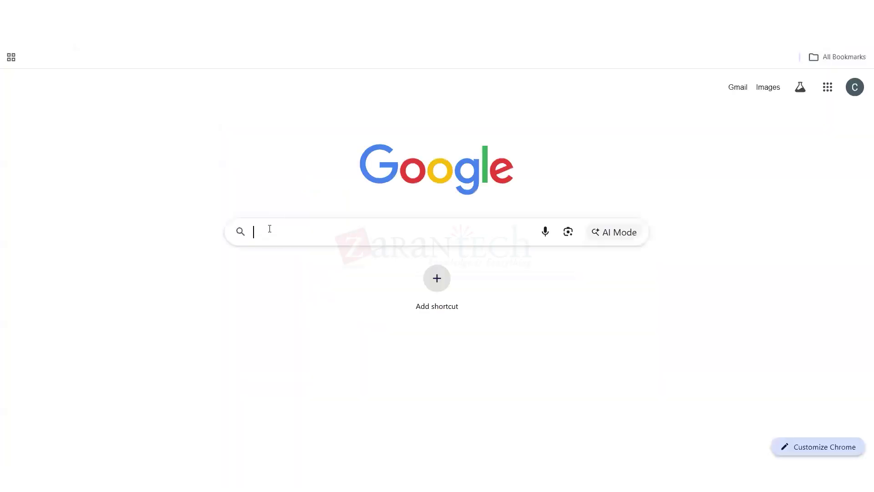
click(268, 229)
text(employee )
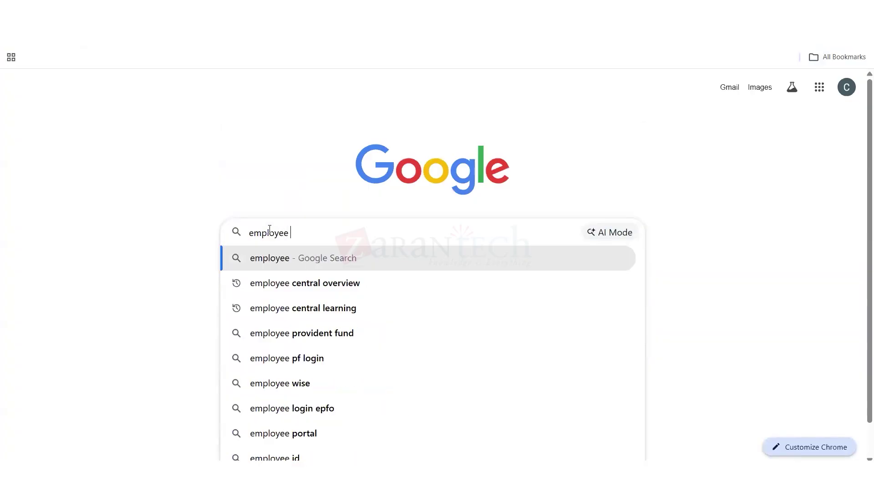
text(survey)
key(Return)
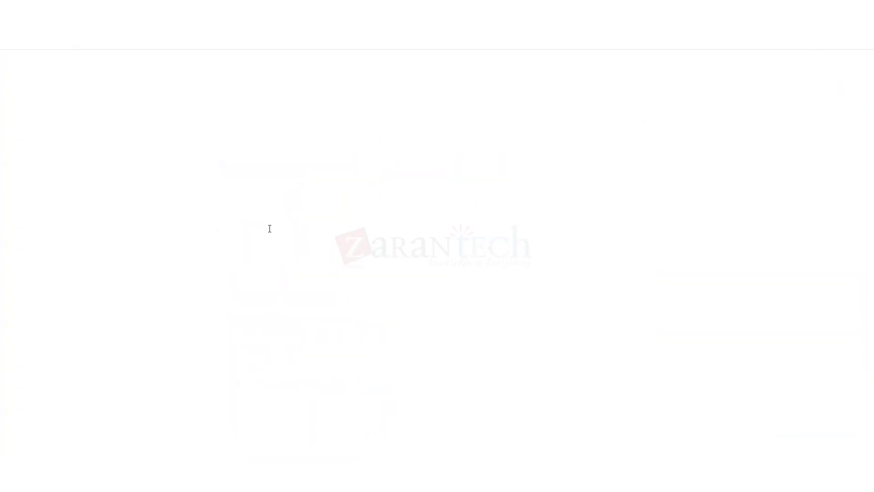
click(280, 81)
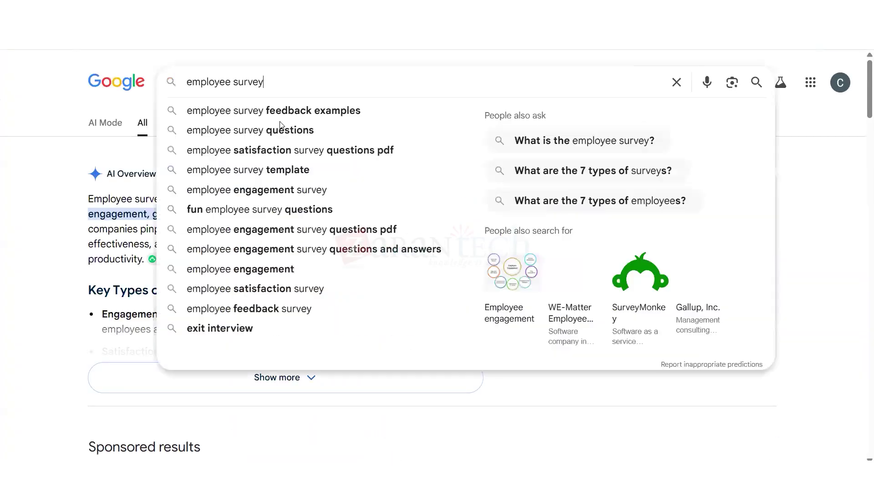
text(link)
key(Return)
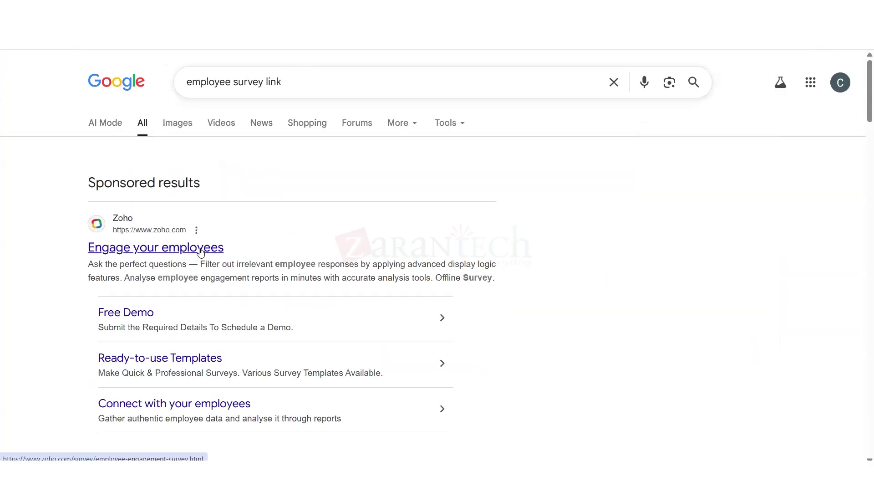
- Open the Zoho "Engage your employees" result and paste its page address as the new survey's URL
click(200, 252)
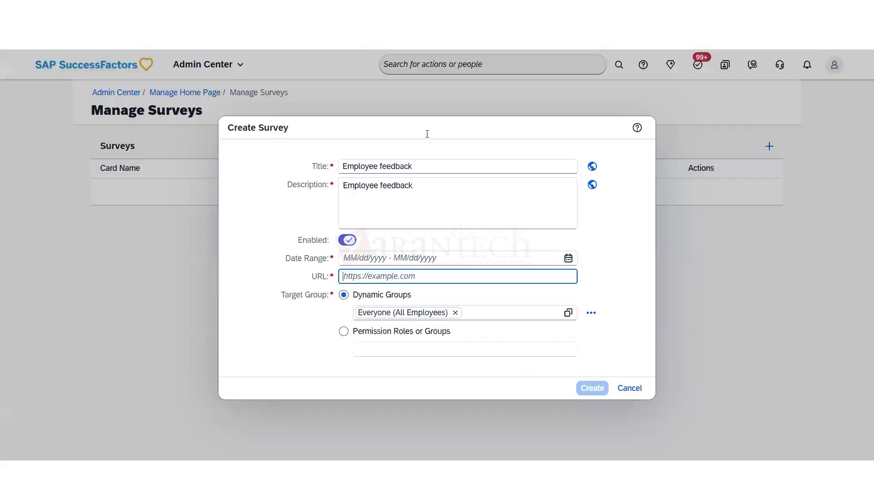
key(ctrl+v)
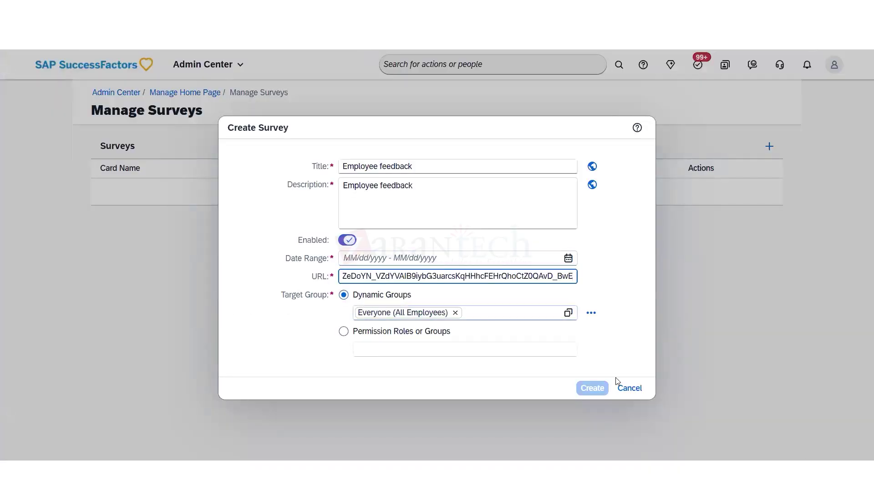
click(595, 391)
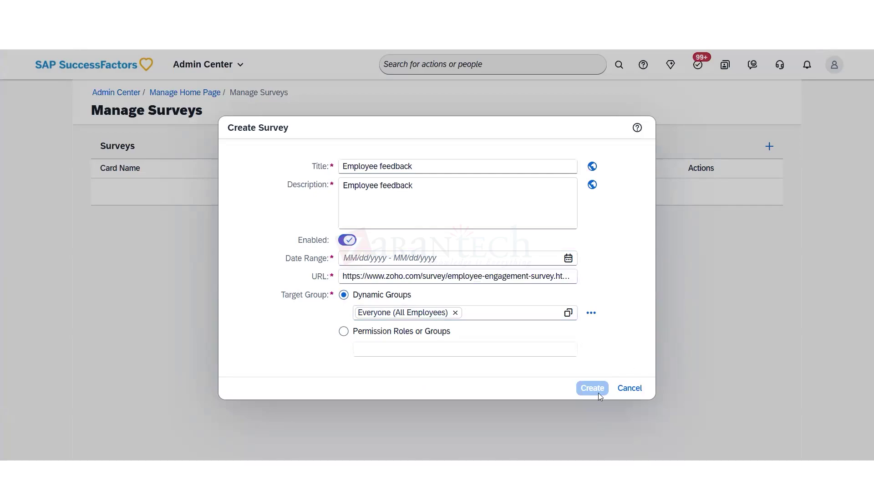
click(460, 187)
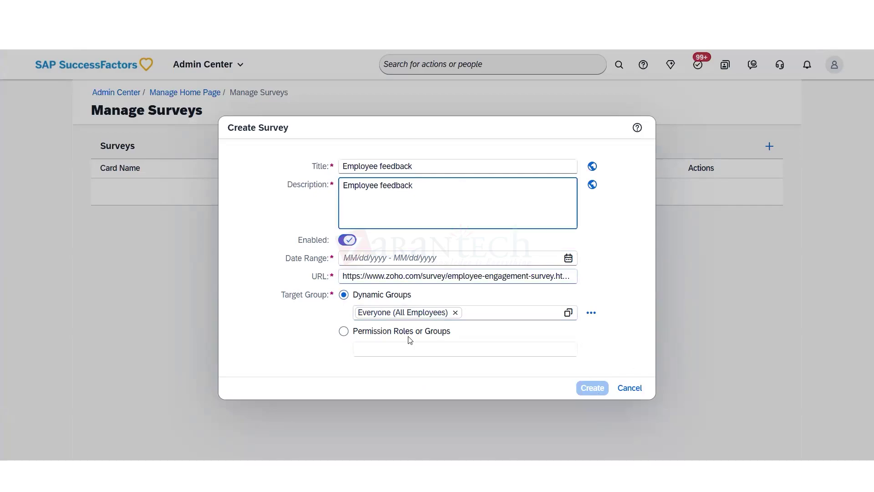
- Keep Dynamic Groups as the target, set the date range to 06/08/2026 - 06/15/2026, and create the survey
click(345, 331)
click(345, 295)
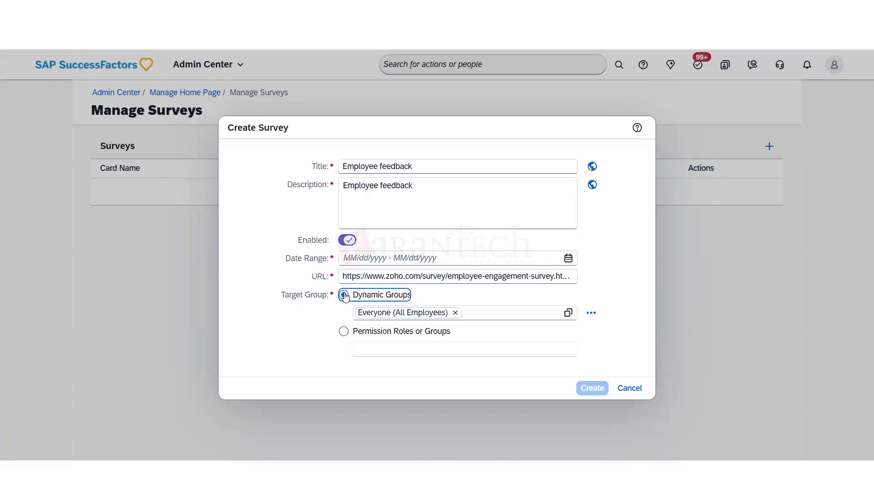
click(362, 258)
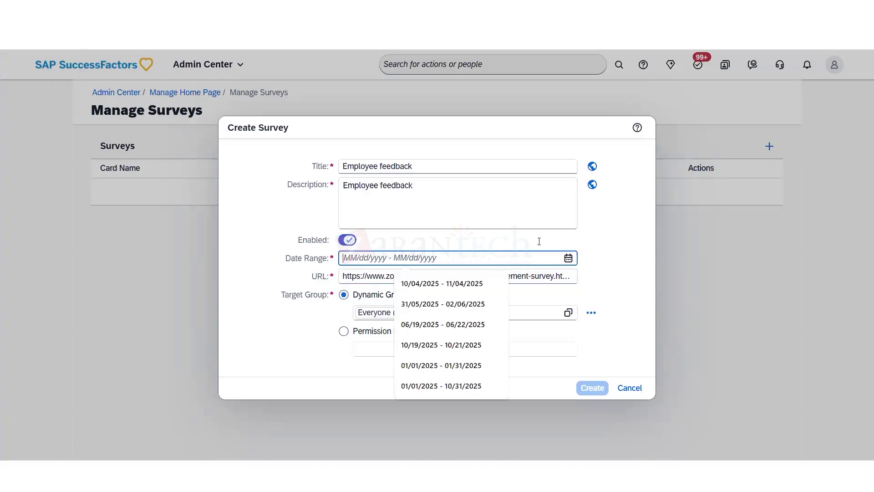
click(569, 259)
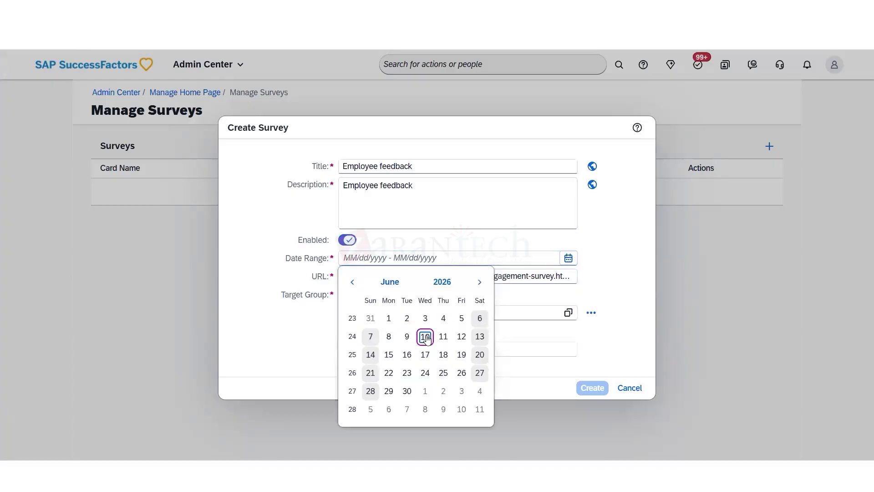
click(388, 339)
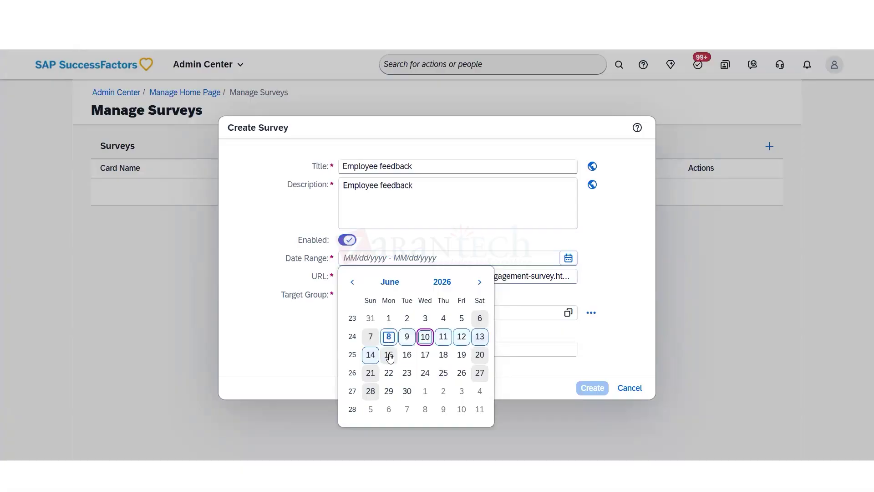
click(388, 354)
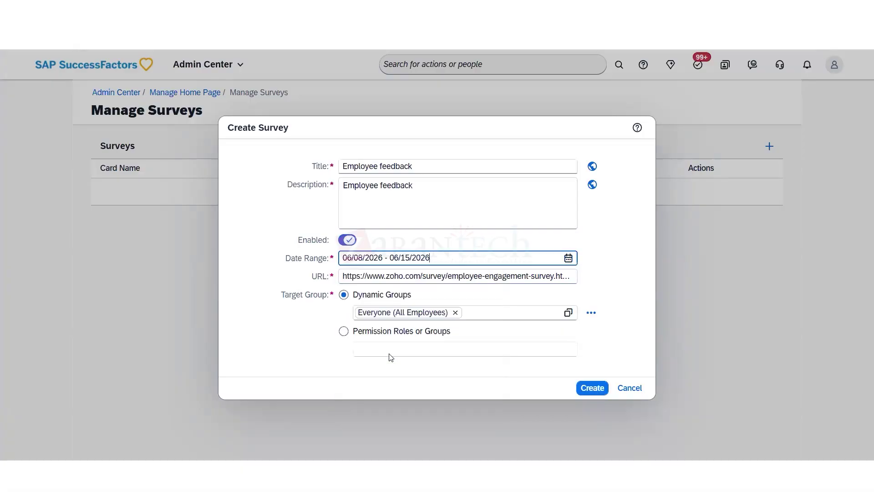
click(604, 389)
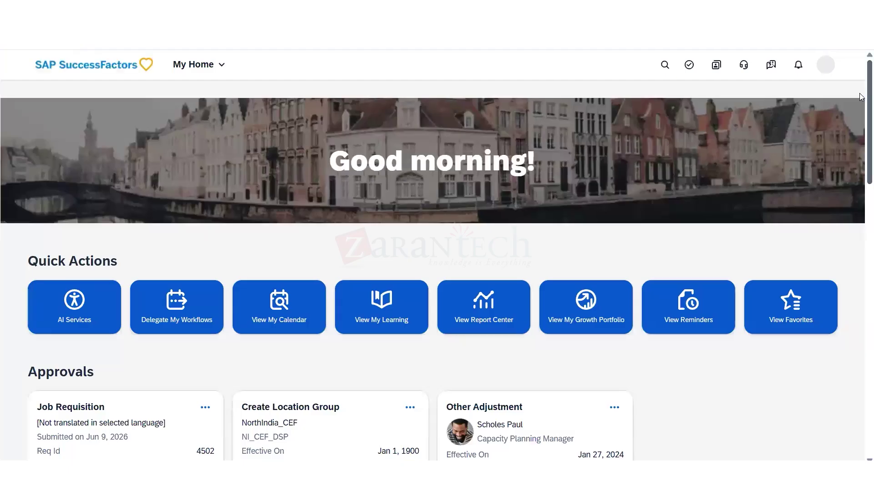
- Check the home page for the Employee feedback survey card and review the survey's active period in Manage Surveys
drag(860, 124, 860, 296)
scroll(860, 333, down, 6)
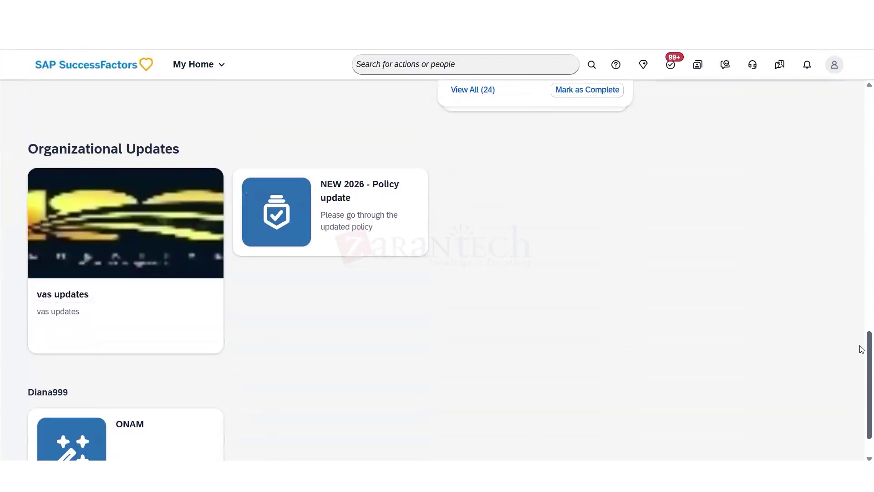
scroll(860, 336, up, 3)
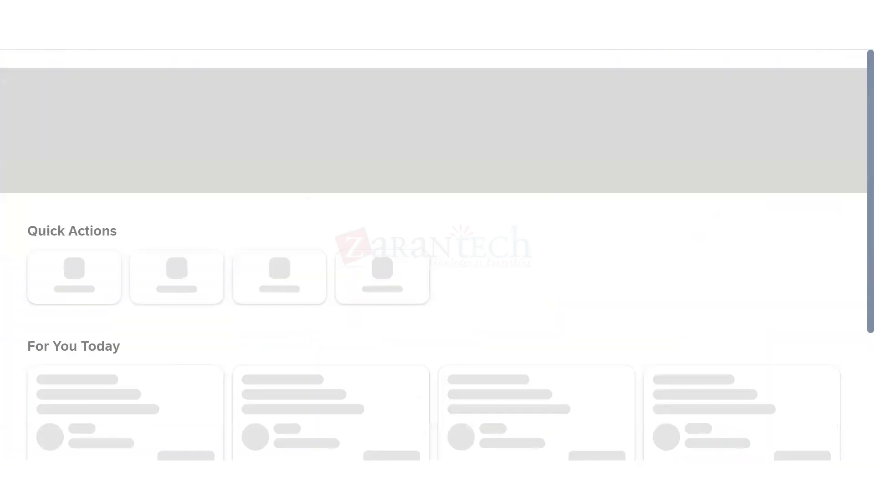
scroll(859, 126, down, 15)
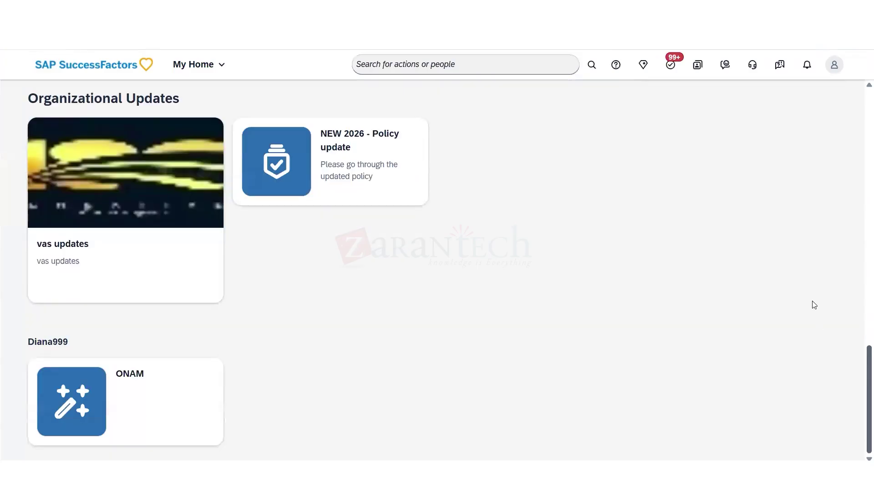
scroll(813, 302, up, 5)
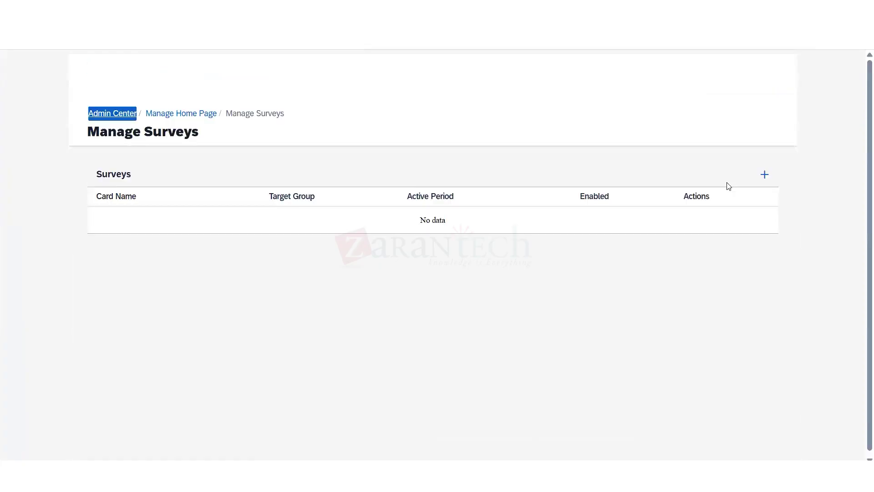
drag(417, 191, 527, 190)
click(489, 187)
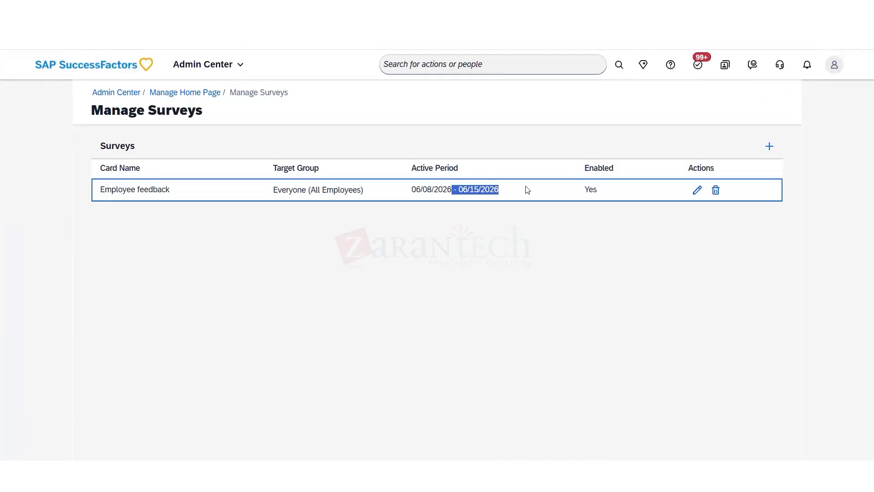
click(641, 252)
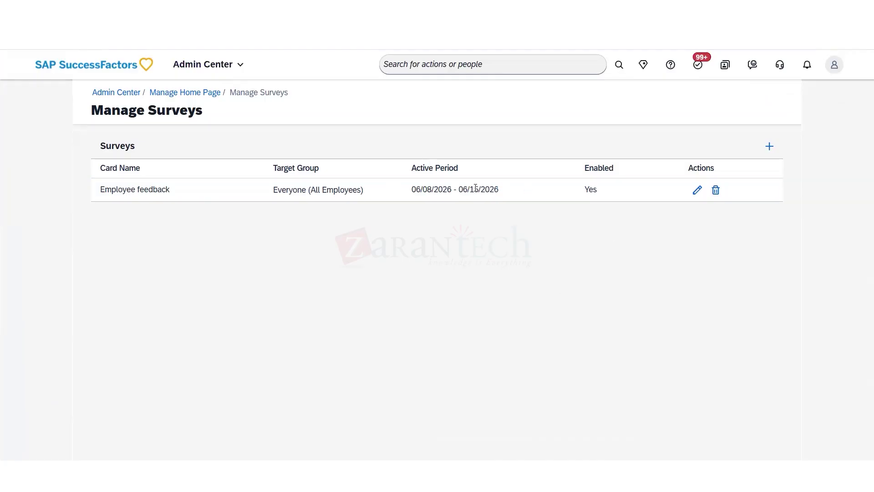
drag(411, 189, 475, 188)
click(216, 229)
- Open the Organizational Updates configuration from Manage Home Page and delete the custom folder below the Default Folder, including its cards
click(197, 93)
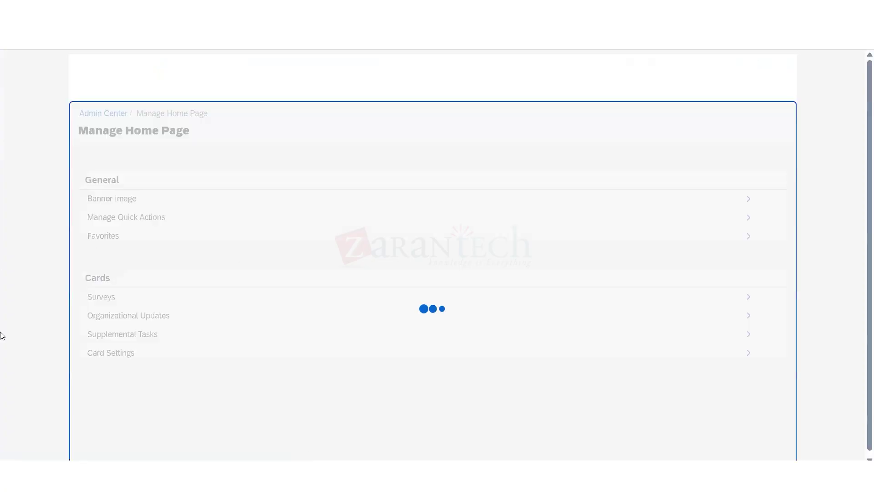
click(743, 278)
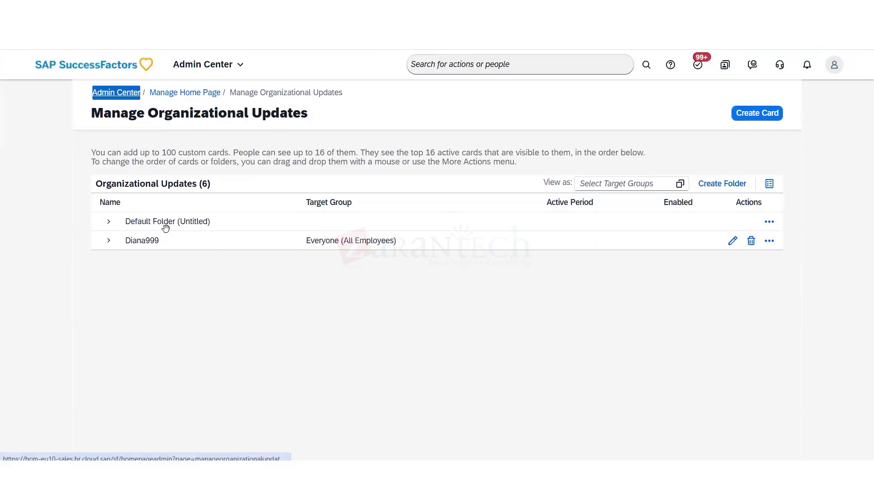
drag(163, 223, 243, 221)
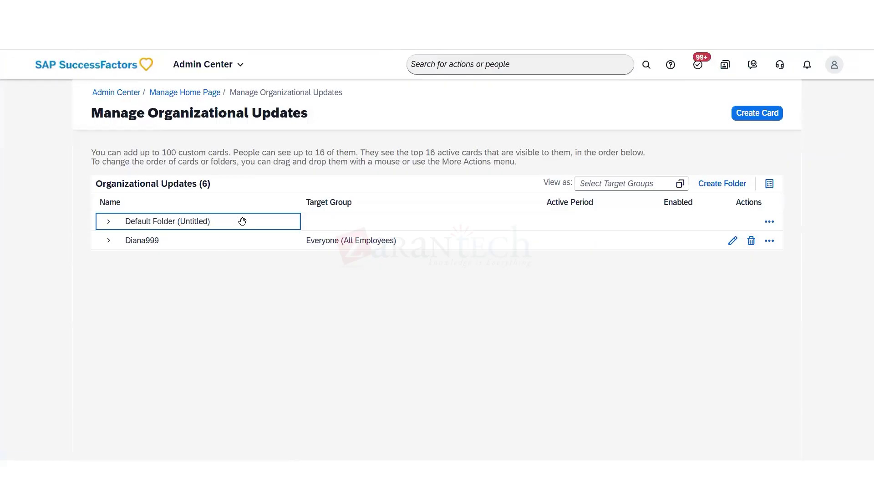
click(204, 246)
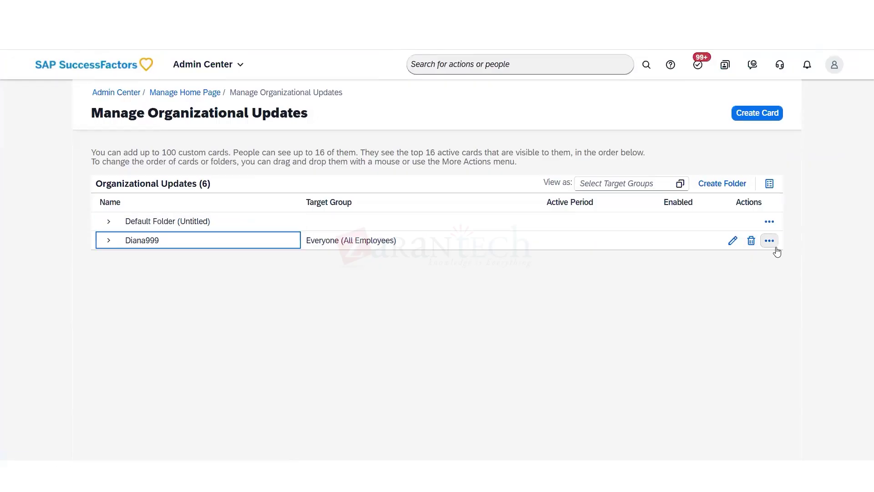
click(770, 242)
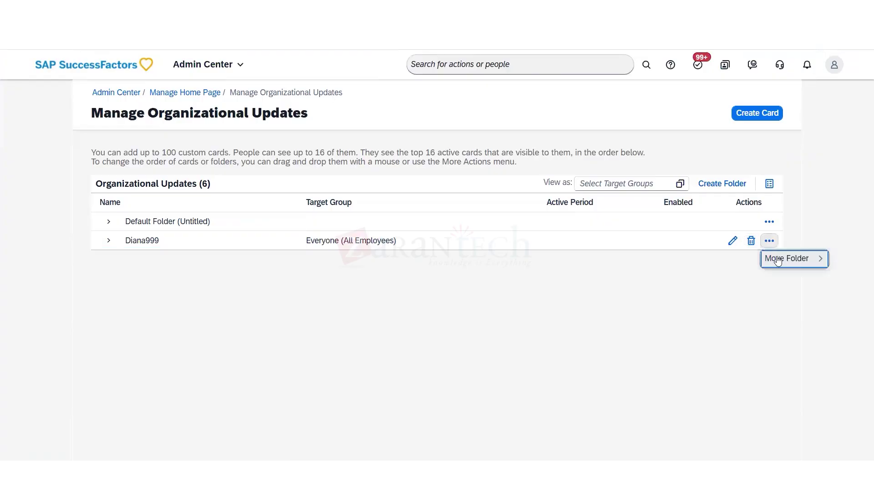
click(751, 240)
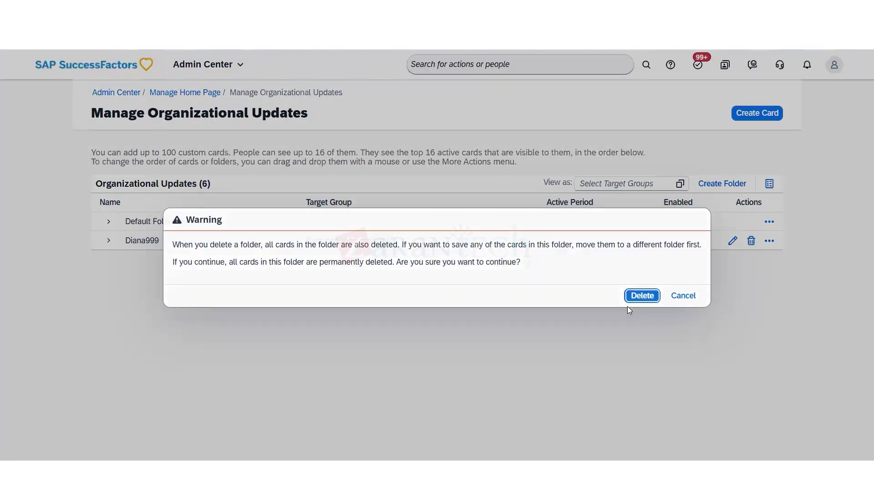
key(Return)
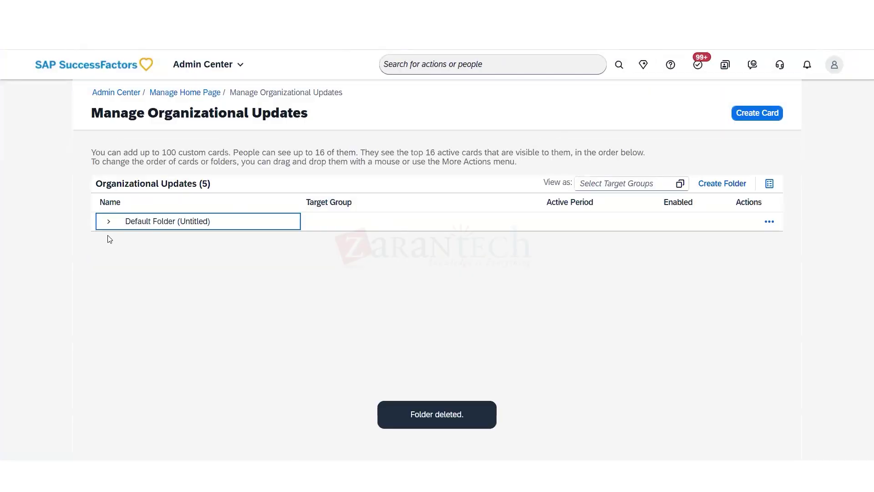
- Delete every card in the Default Folder: NEW 2026 - Policy update, vas updates, both Secret Santa cards and DEMO Gyan
click(108, 221)
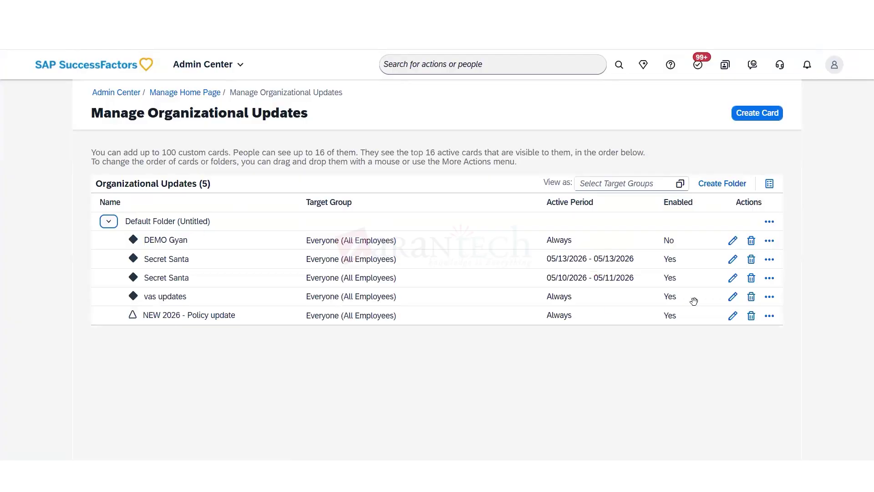
click(751, 316)
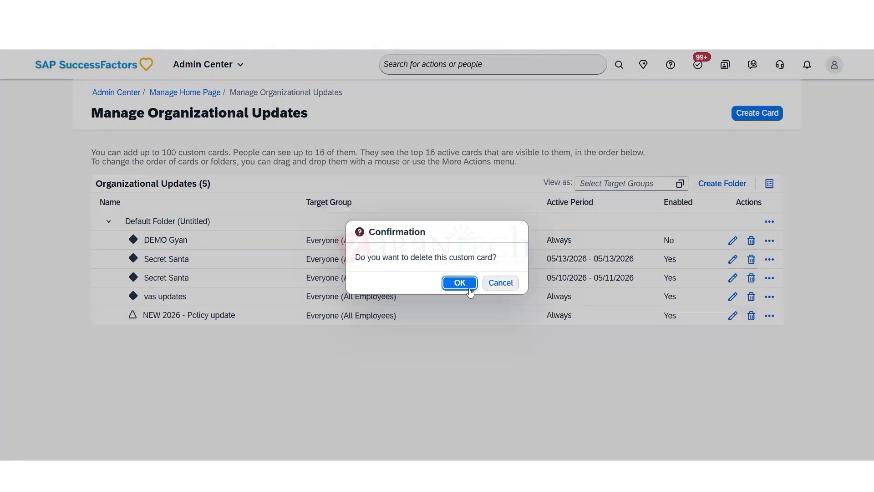
click(460, 282)
click(750, 296)
key(Return)
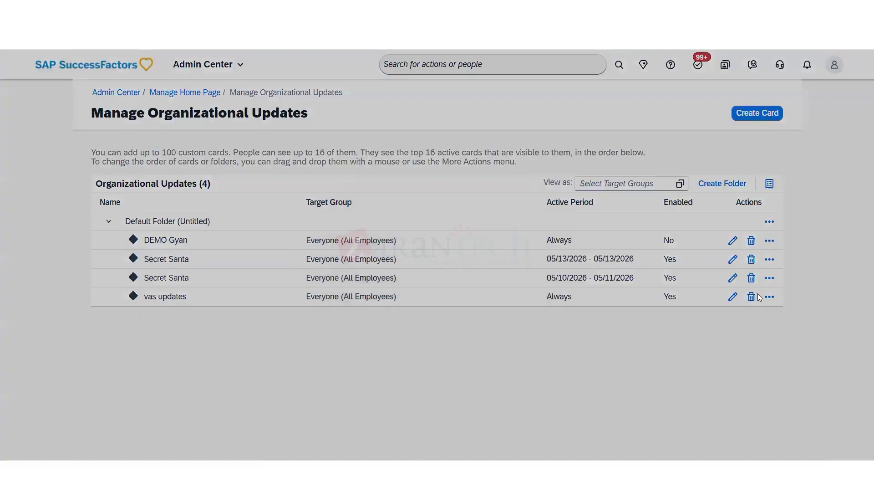
click(751, 277)
click(459, 280)
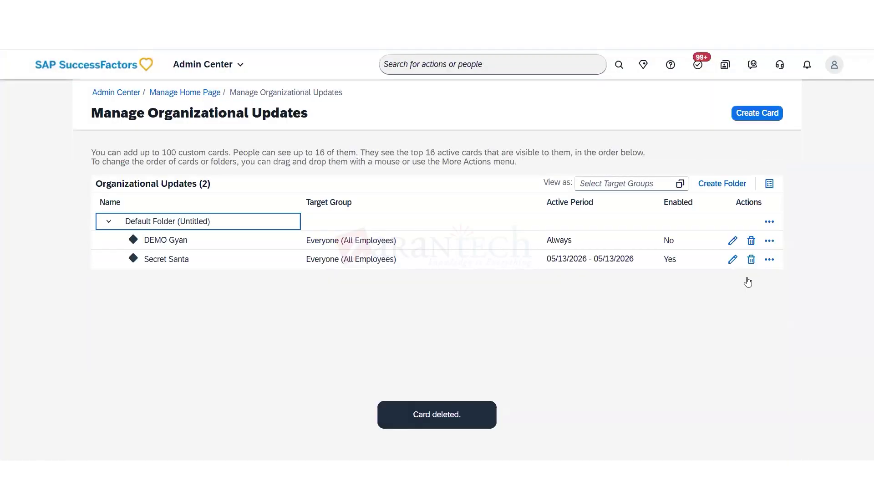
click(751, 259)
key(Return)
click(751, 240)
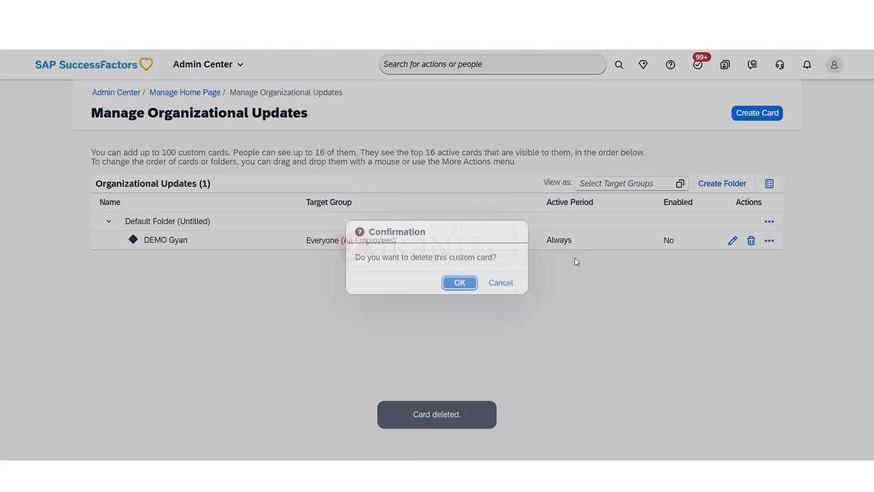
key(Return)
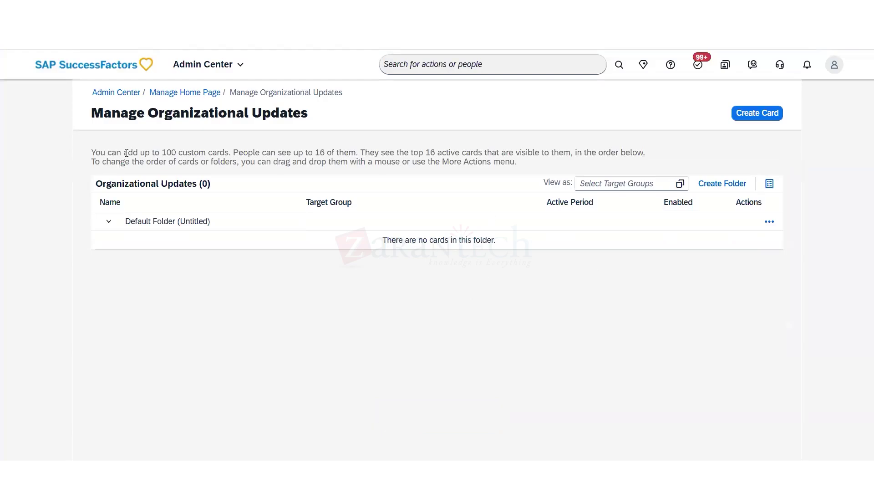
- Create an organizational updates folder titled System Down with Everyone (All Employees) as its target group
drag(108, 153, 623, 155)
drag(91, 162, 522, 168)
click(122, 209)
click(728, 183)
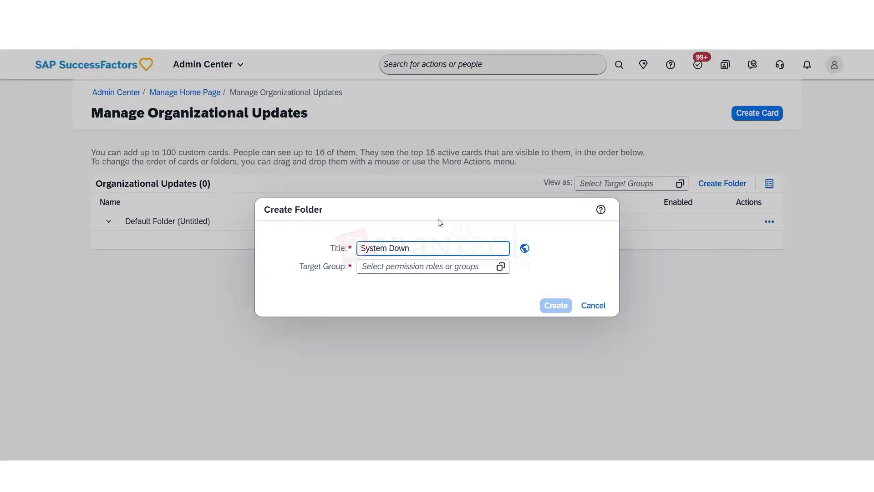
click(500, 267)
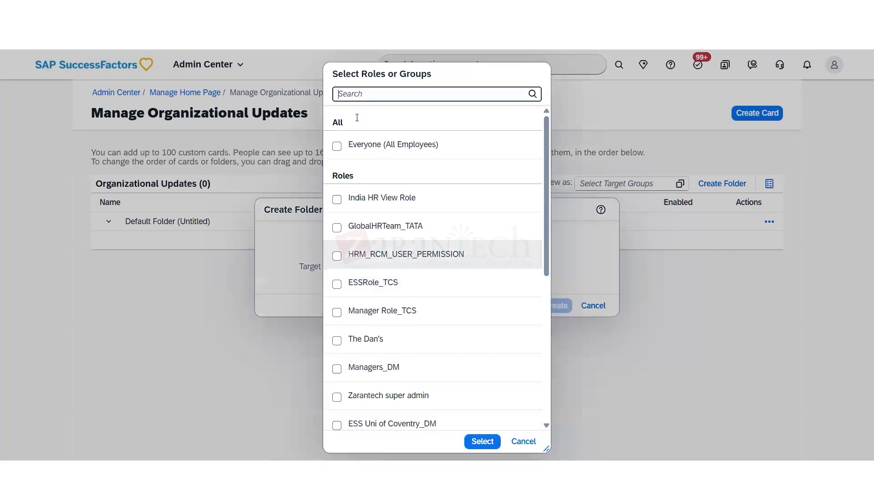
click(337, 146)
click(481, 440)
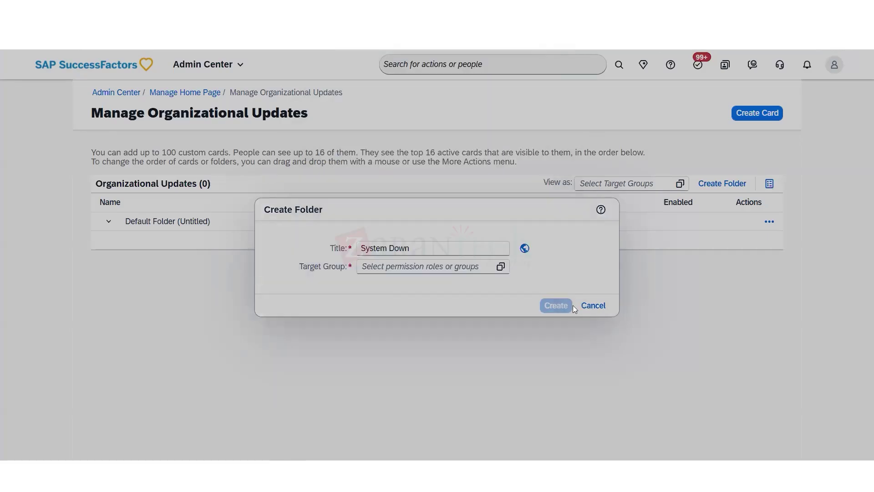
click(556, 305)
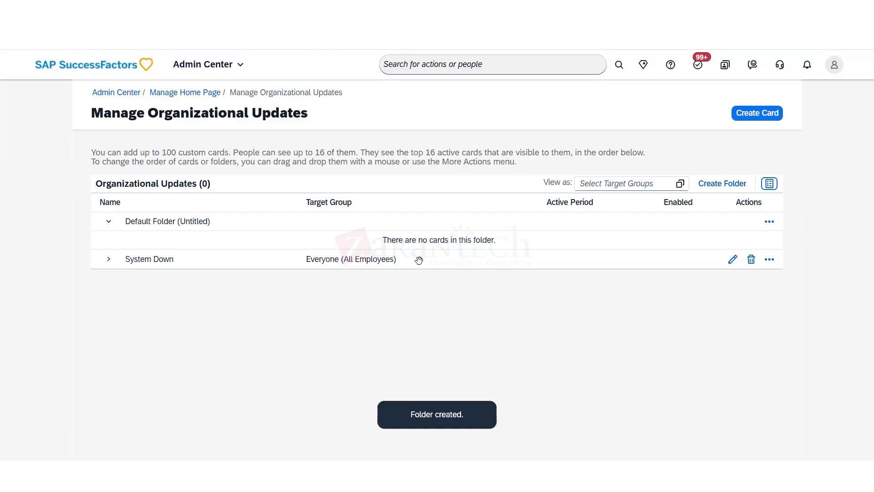
- Move the System Down folder to Position 1, ahead of the Default Folder
click(769, 260)
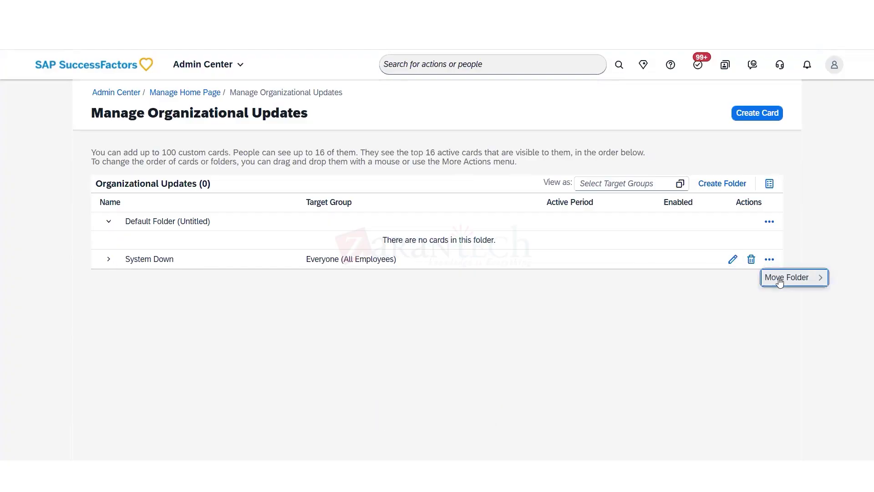
click(780, 281)
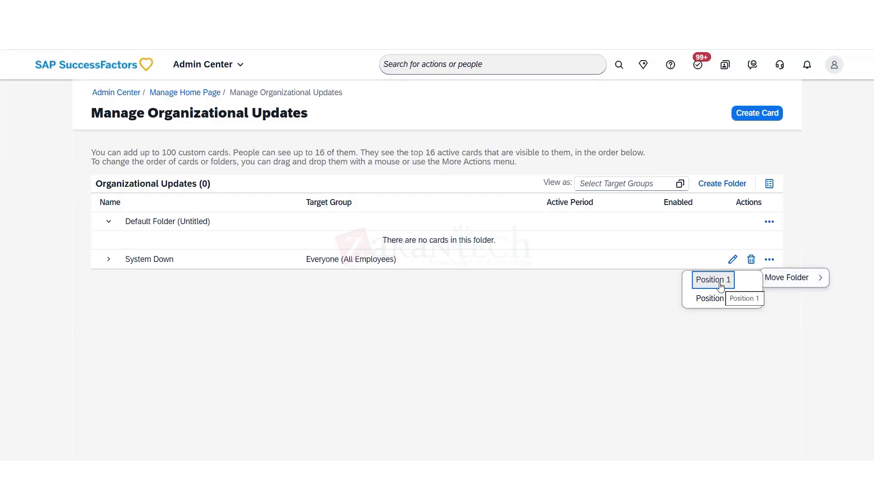
click(721, 280)
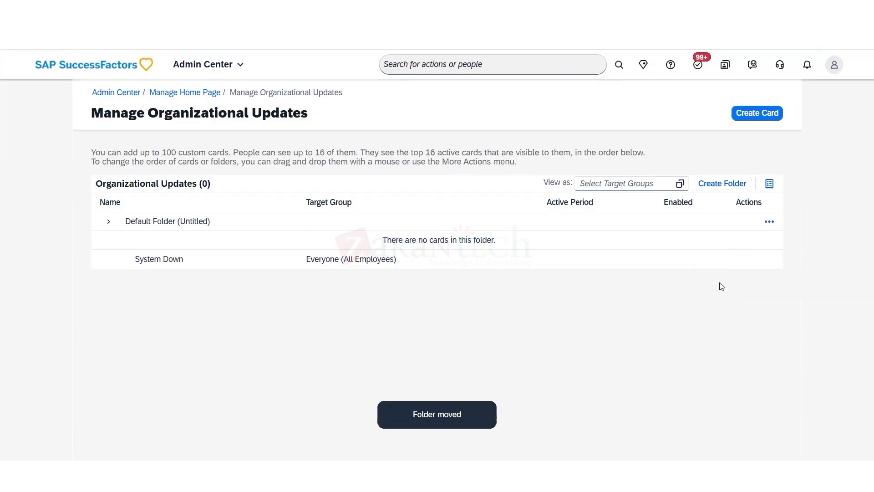
click(488, 246)
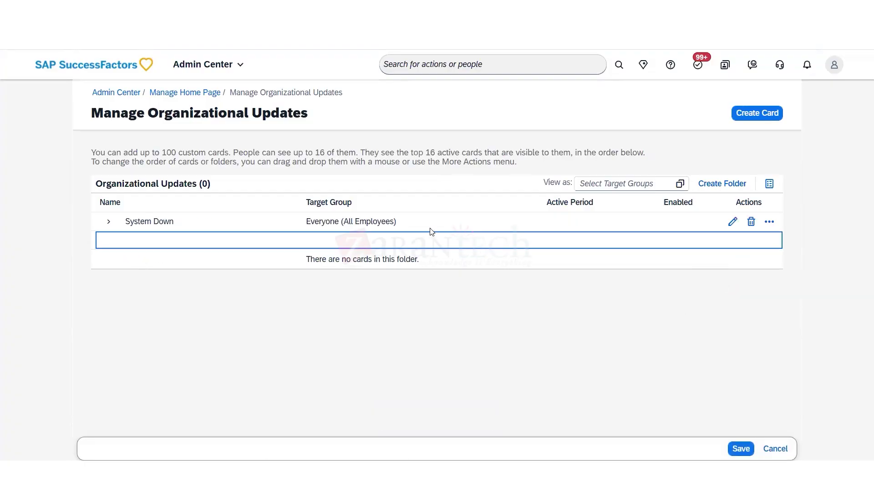
- Delete the System Down folder and expand the Default Folder
click(769, 223)
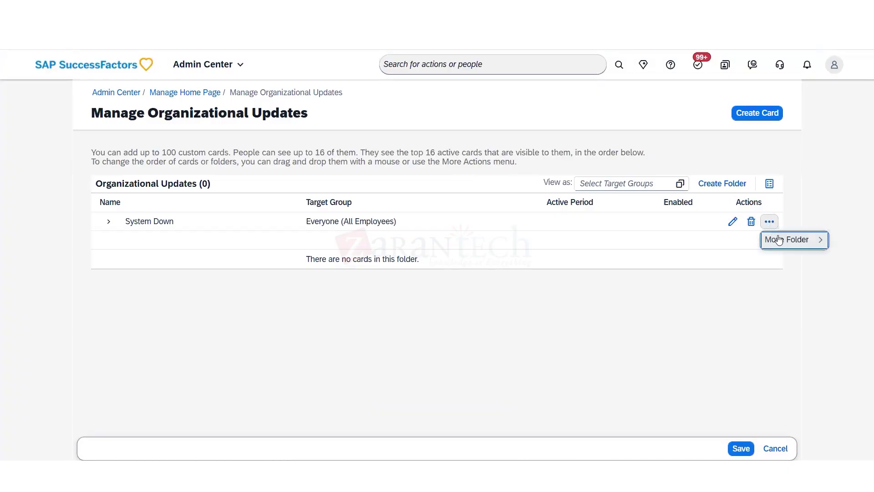
click(751, 221)
click(639, 297)
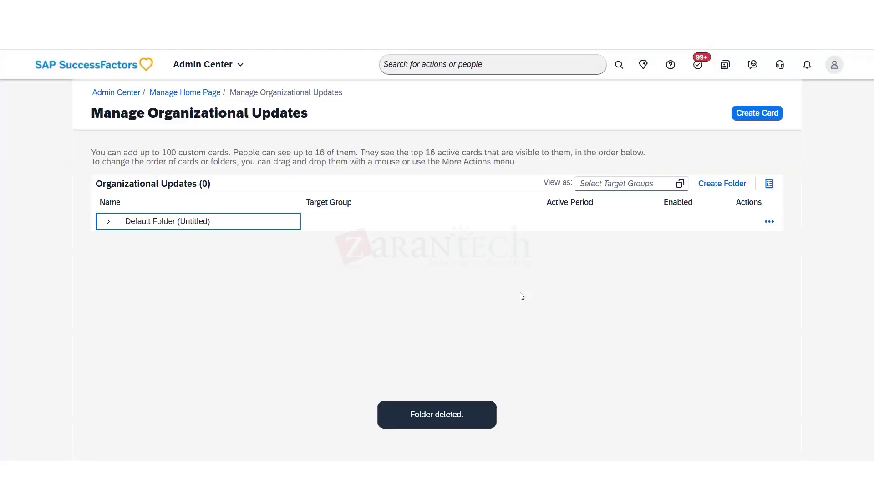
click(109, 222)
- Start a new card named "System down" and give it the description "System down"
click(757, 114)
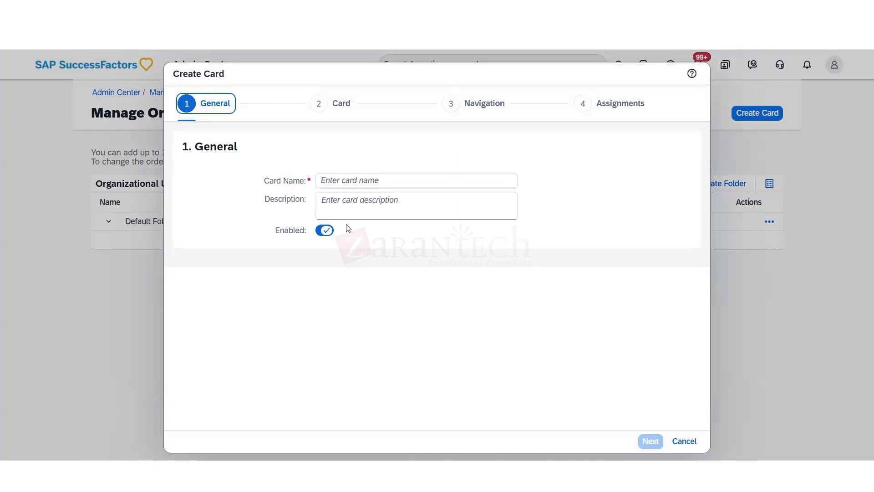
click(360, 179)
text(System)
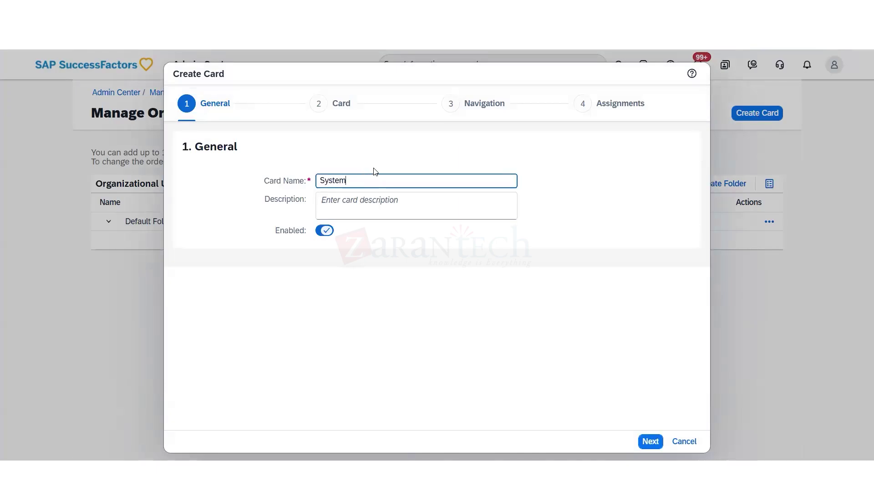
text( down)
click(409, 206)
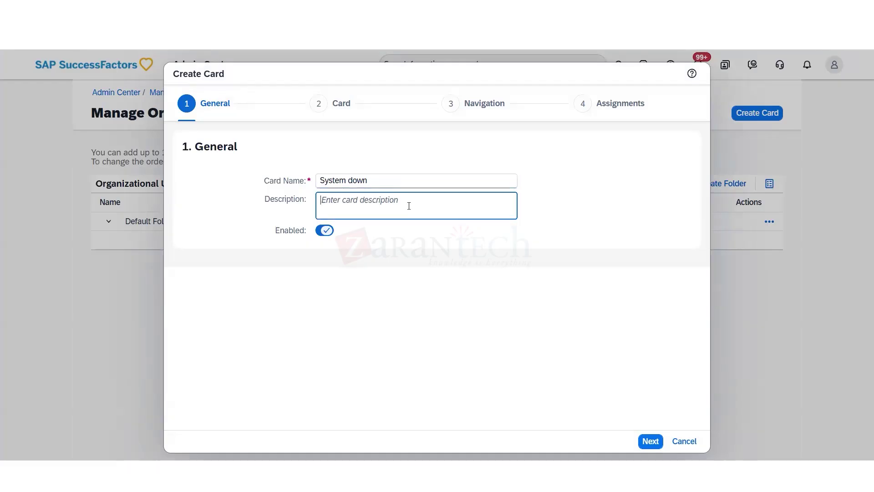
click(649, 441)
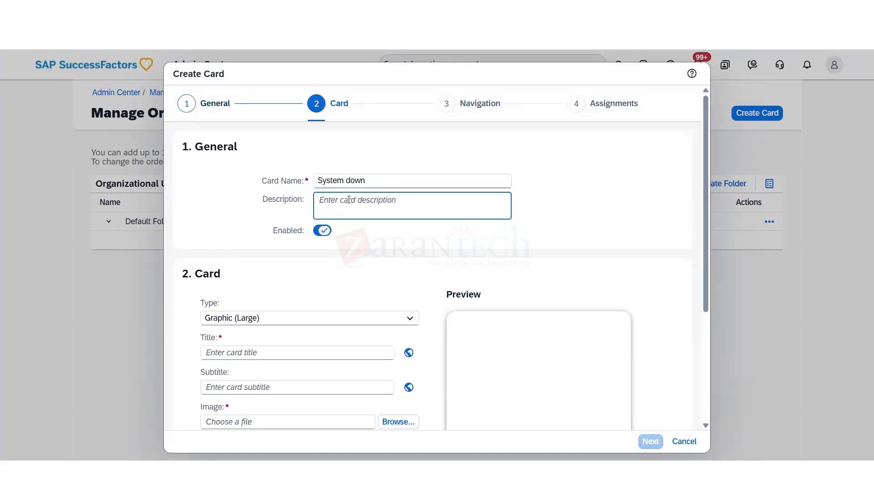
text(System down)
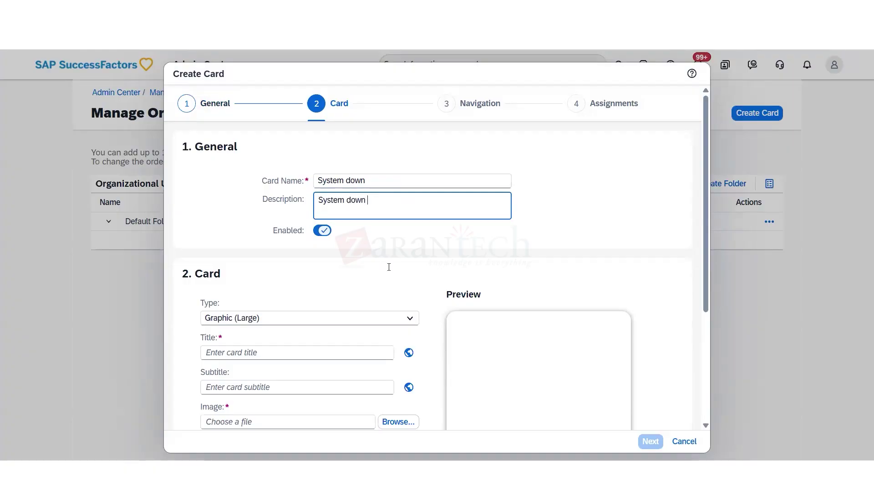
- Set the card type to Icon (Small) with the title "System down" and the action-settings icon, and continue to the Navigation settings
click(410, 318)
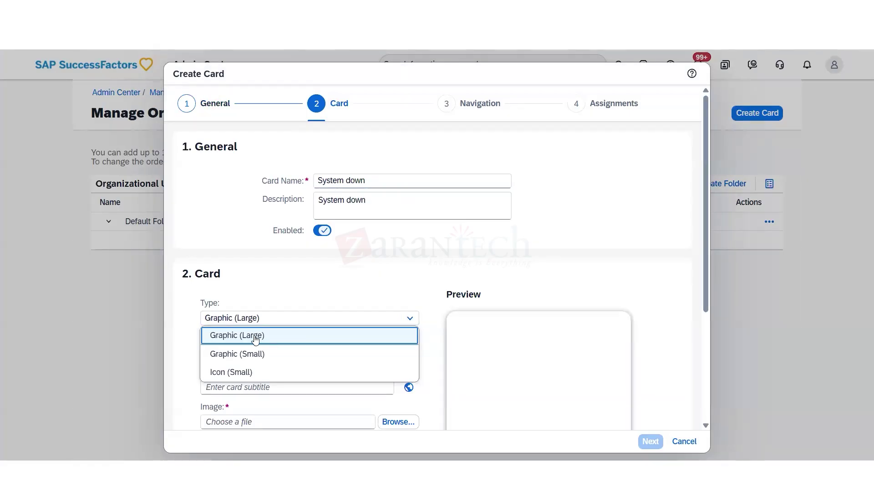
click(236, 371)
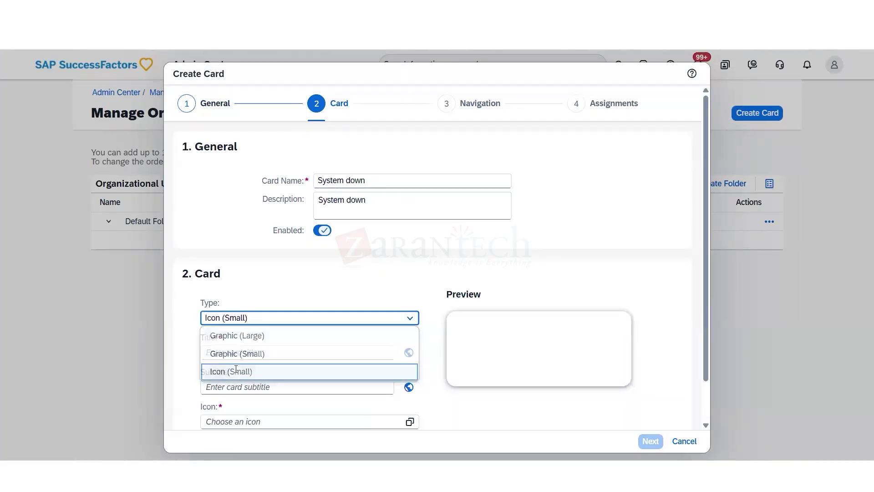
scroll(705, 282, down, 2)
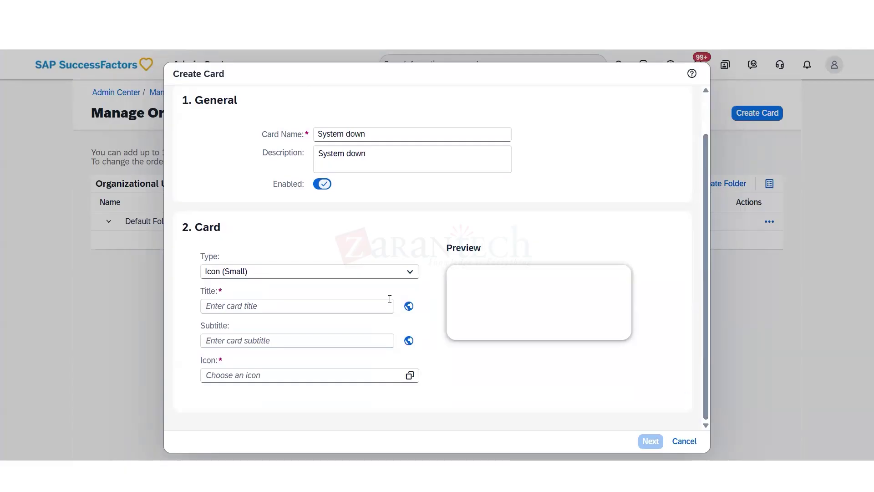
click(285, 308)
triple_click(386, 133)
key(ctrl+c)
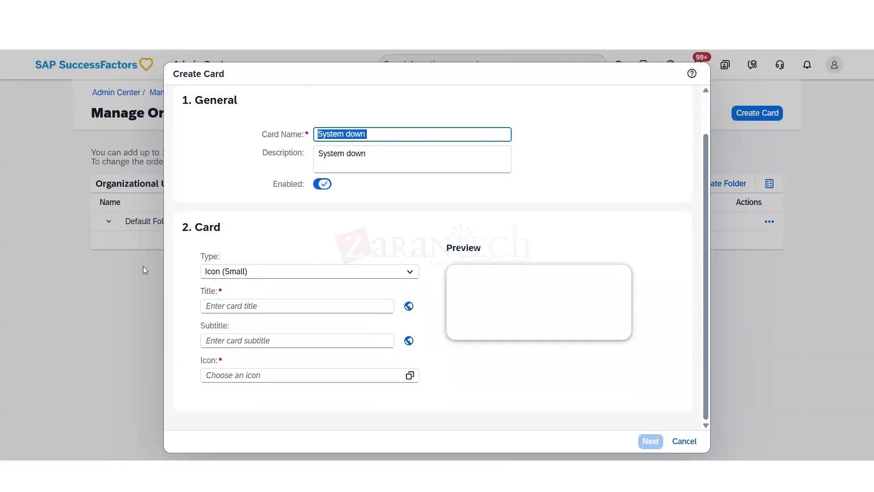
click(263, 304)
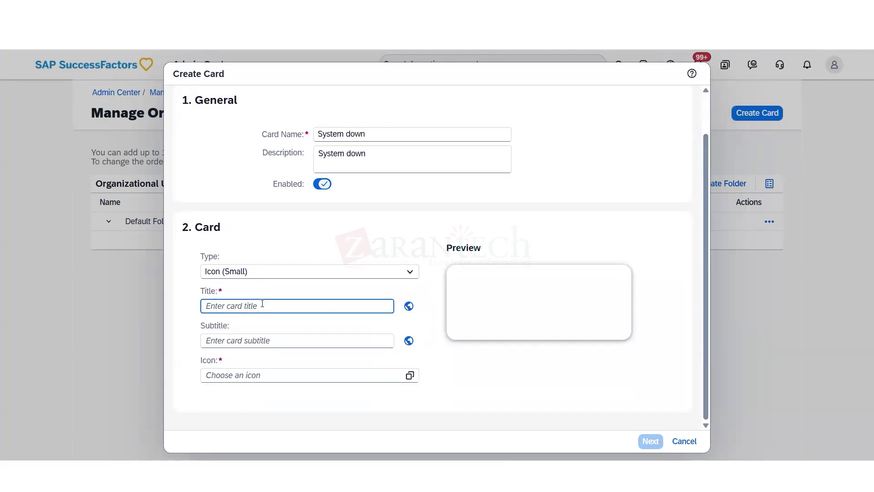
key(ctrl+v)
click(410, 376)
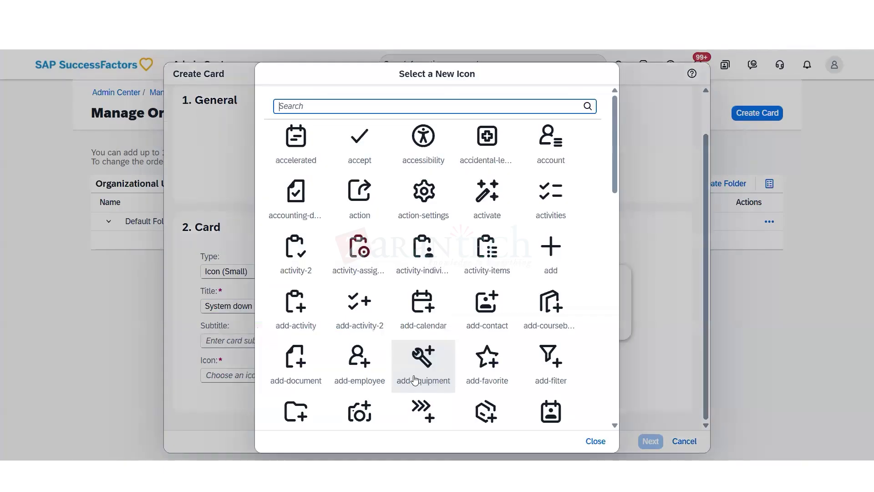
click(423, 196)
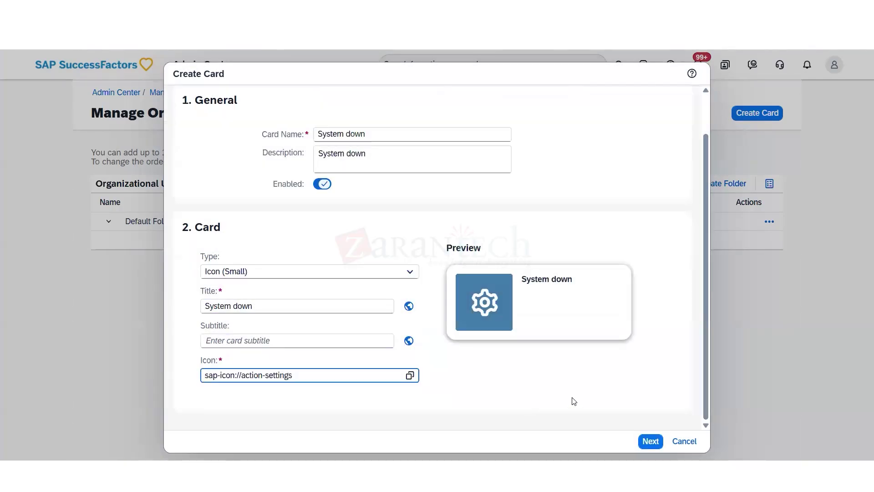
click(649, 441)
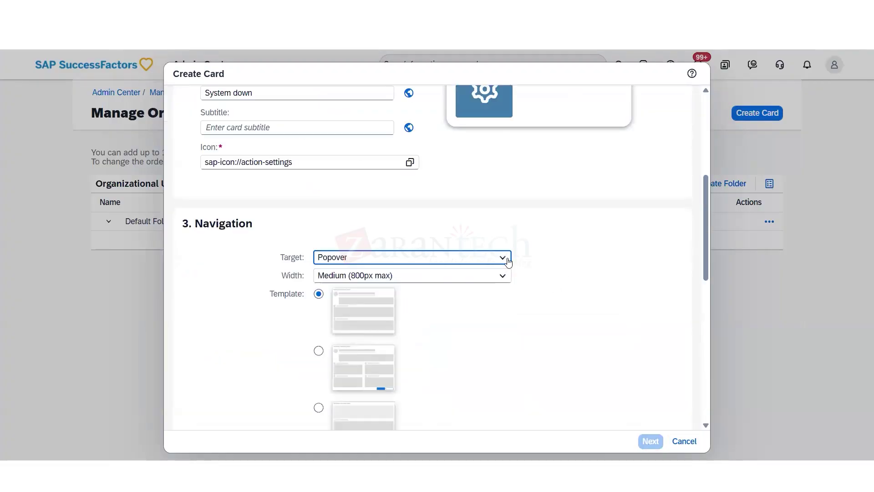
- Keep Popover as the navigation target and replace the content's placeholder title with "System Down"
click(500, 257)
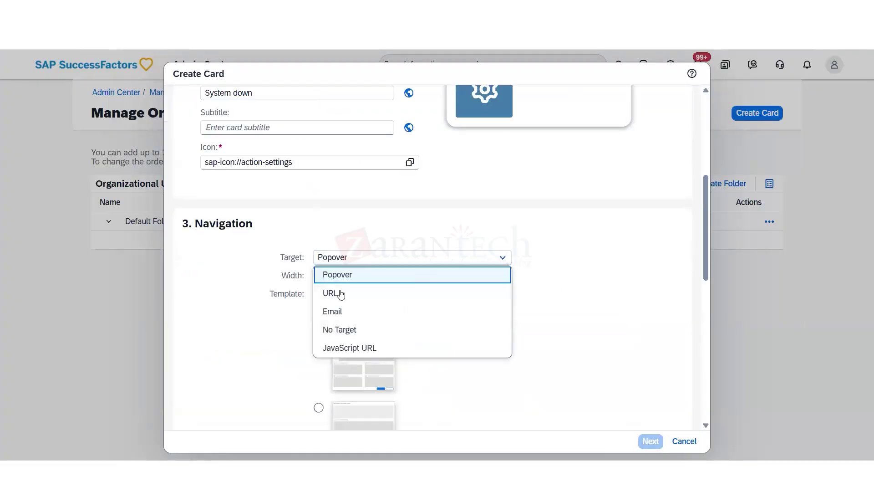
click(377, 283)
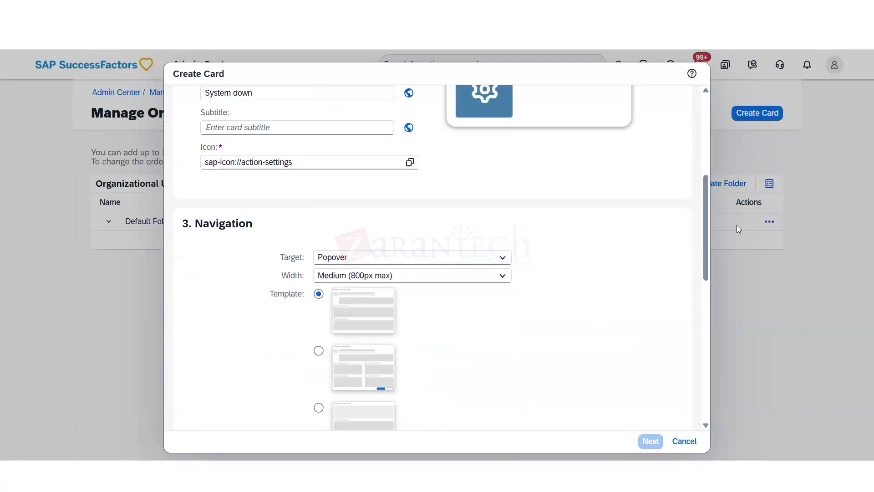
scroll(695, 254, down, 10)
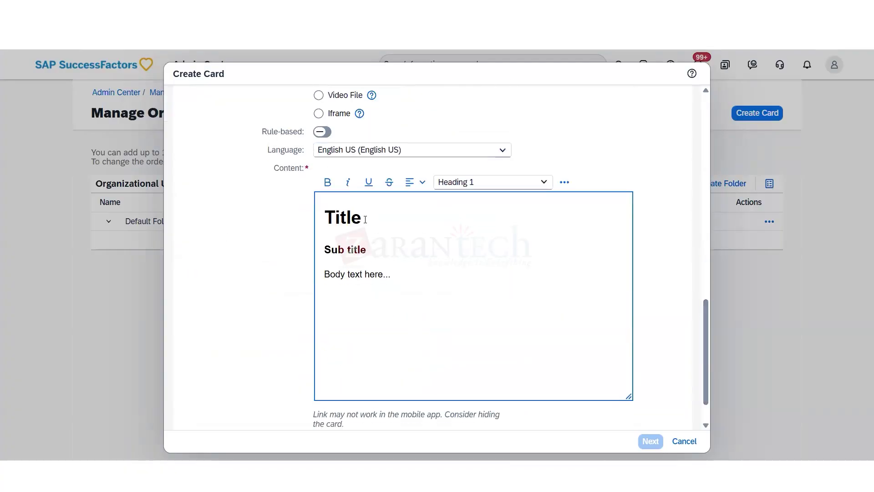
double_click(326, 223)
text(S)
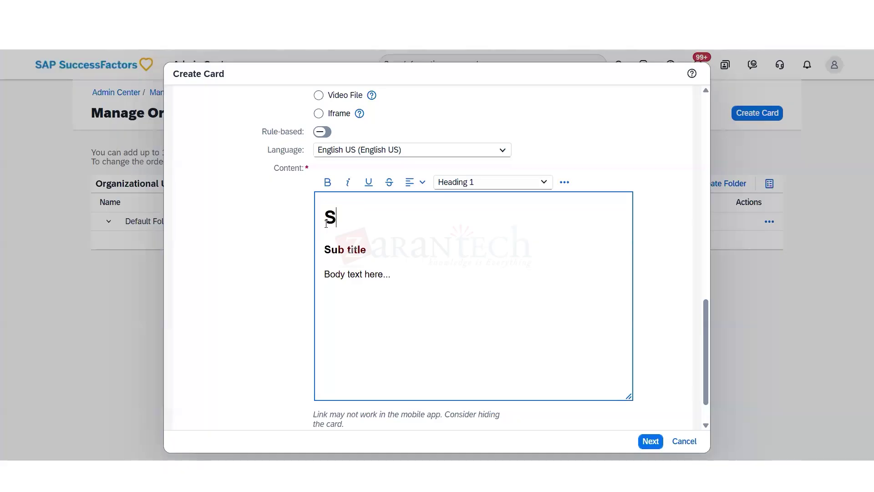
text(ystem)
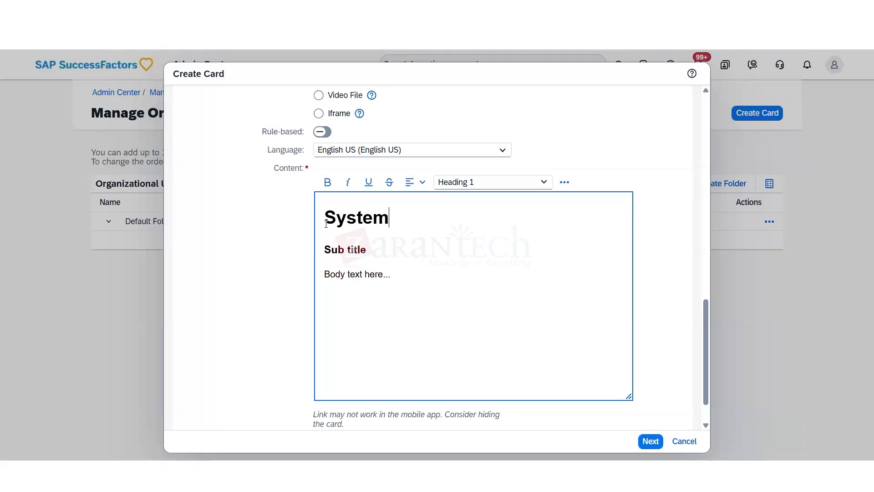
text( Down)
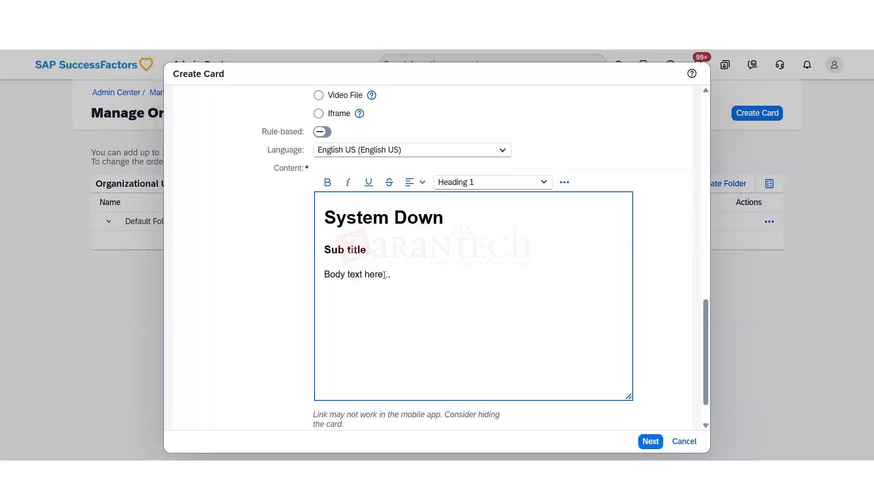
- Replace the placeholder body text with "System will be down on saturday for 1 hour so please plan your task accrodengly"
drag(393, 274, 312, 281)
key(BackSpace)
text(S)
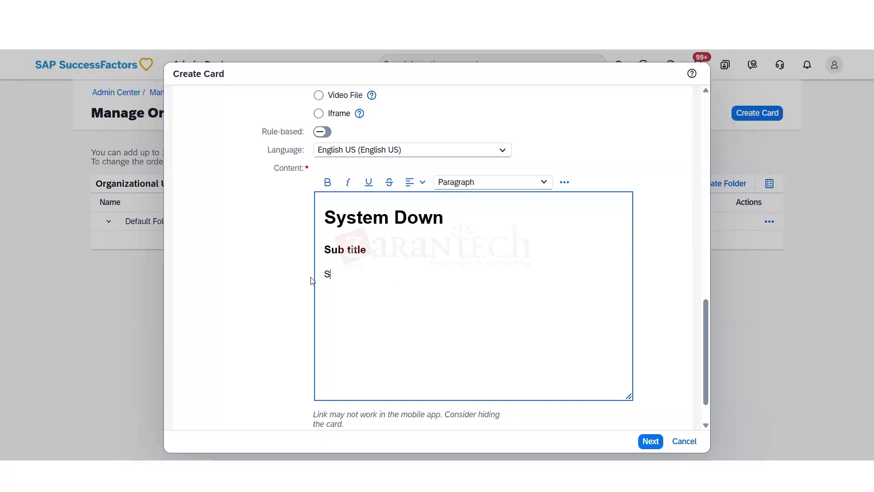
text(ystem will be down on f)
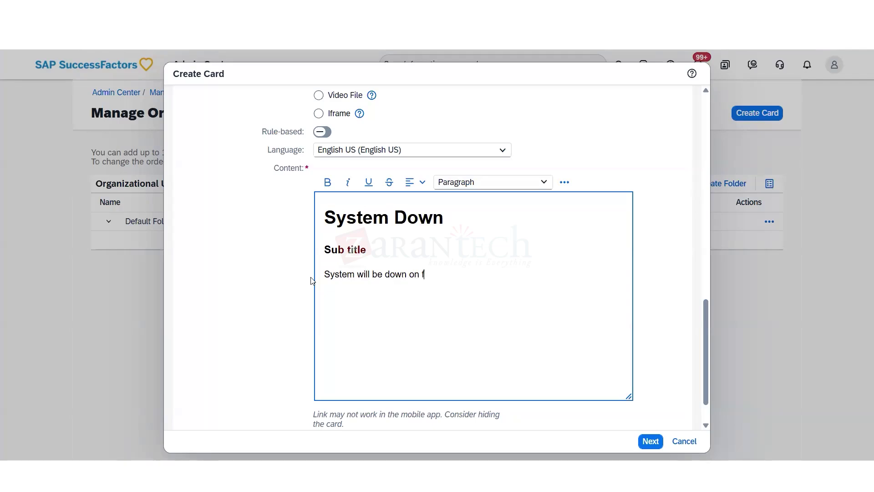
text(riday)
key(BackSpace)
key(BackSpace)
key(BackSpace)
text(saturday for 1 hour so please p)
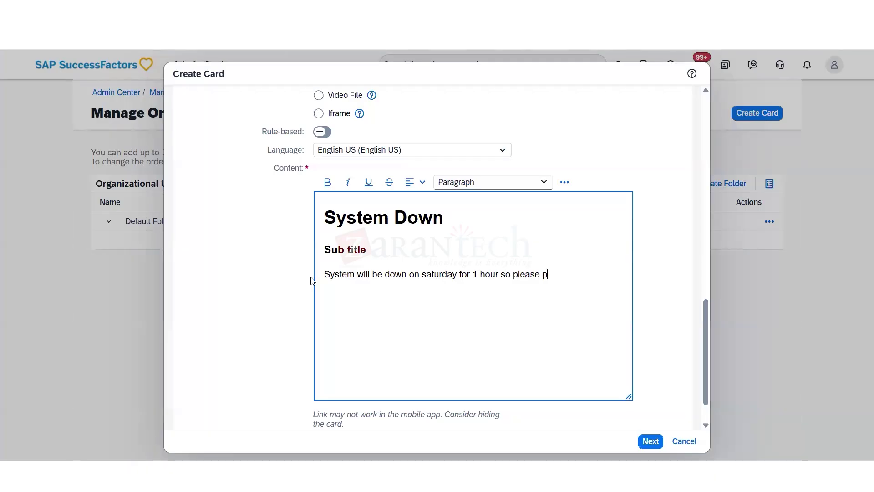
text(lan your task accrodeng)
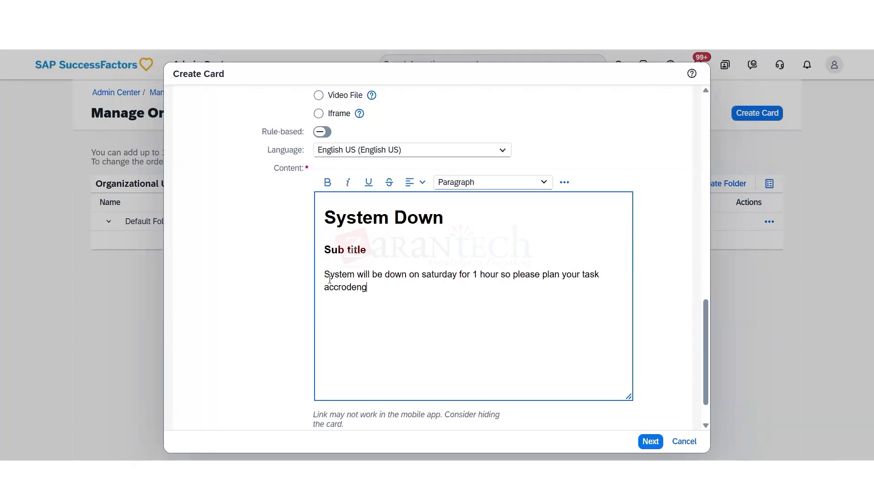
text(ly)
- Fix the misspelled last word of the body text, retyping its ending as "odingly"
right_click(376, 288)
key(Escape)
key(BackSpace)
key(BackSpace)
key(BackSpace)
key(BackSpace)
key(BackSpace)
key(BackSpace)
key(BackSpace)
key(BackSpace)
text(odingly)
- Continue from the System down card's popover content to its Assignments settings
scroll(697, 370, down, 1)
click(651, 442)
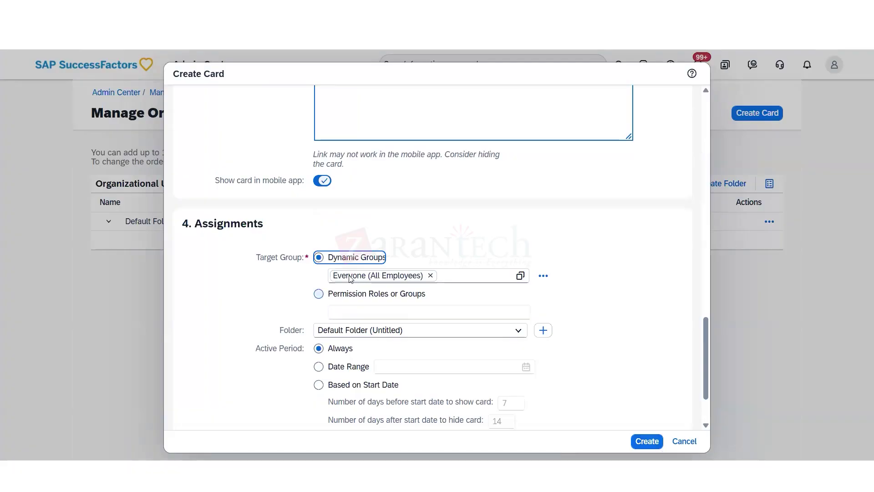
double_click(307, 329)
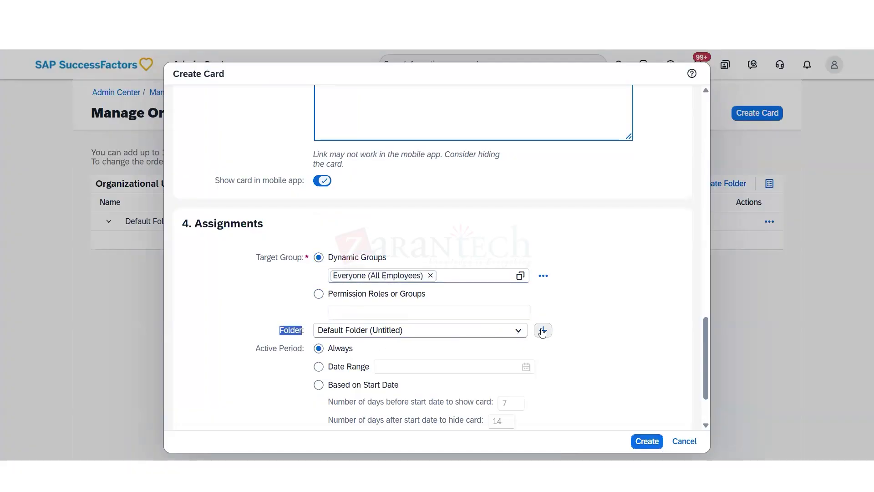
click(542, 330)
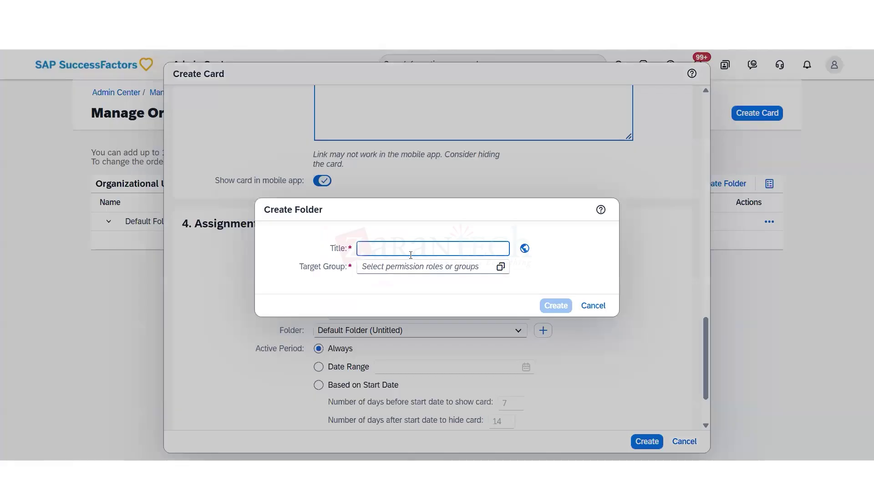
click(592, 306)
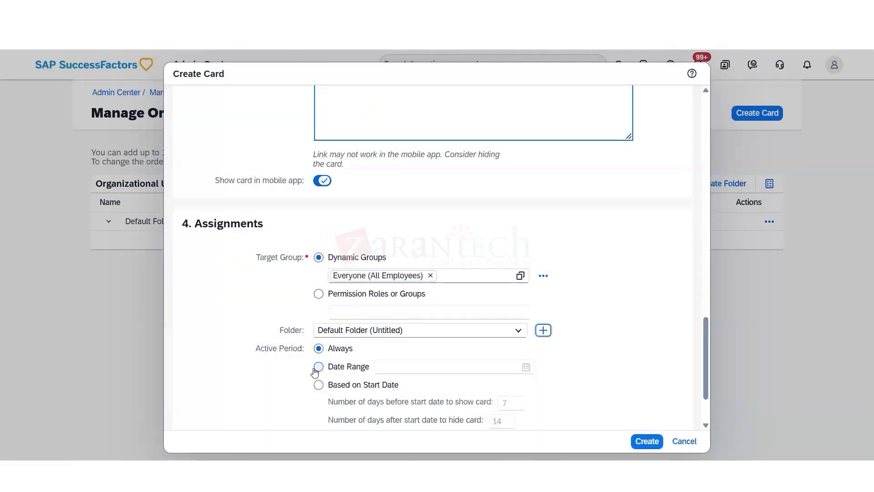
- Set the card's active period to a date range from 06/08/2026 to 06/15/2026
click(319, 366)
click(526, 367)
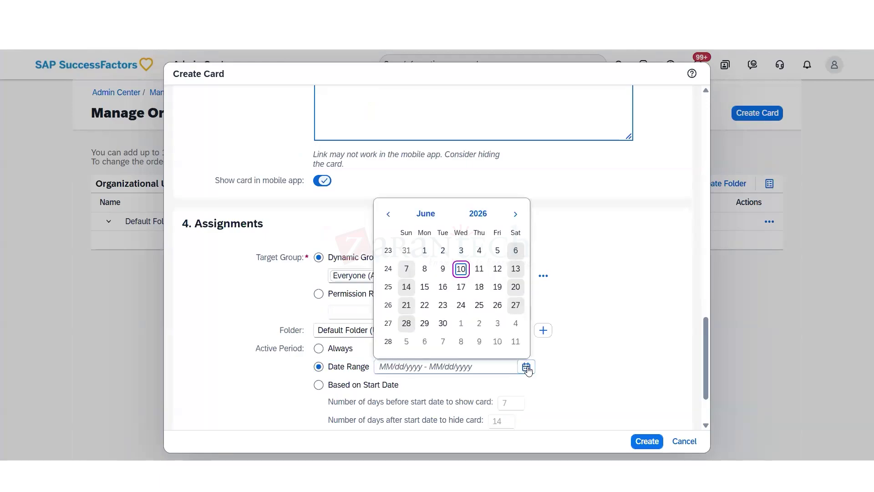
click(424, 268)
click(424, 287)
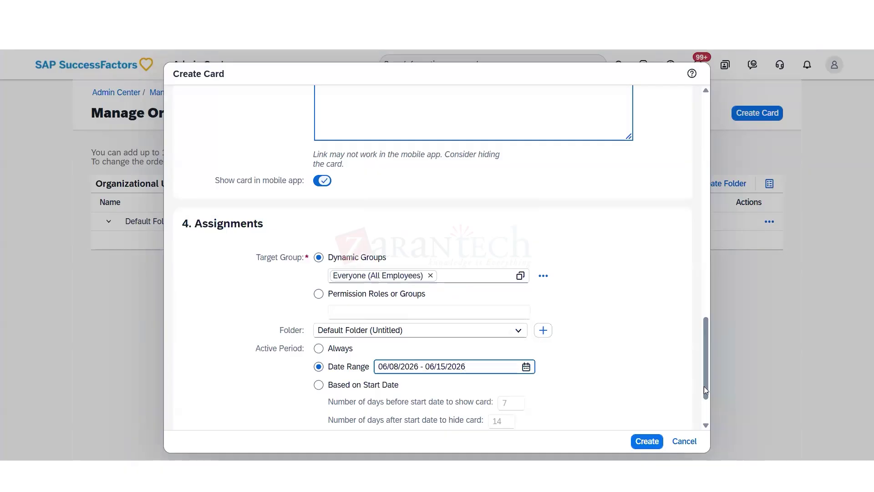
- Try Based on Start Date as the active period and examine its settings for days to show and hide the card
click(708, 414)
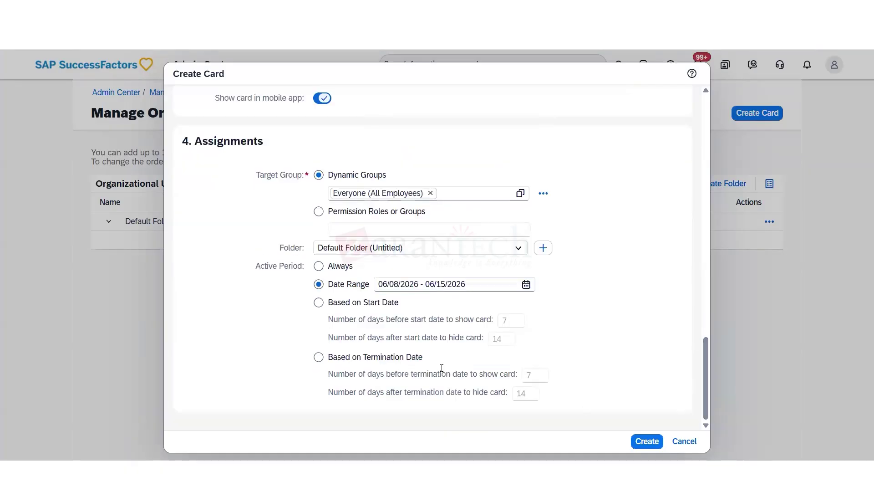
click(321, 307)
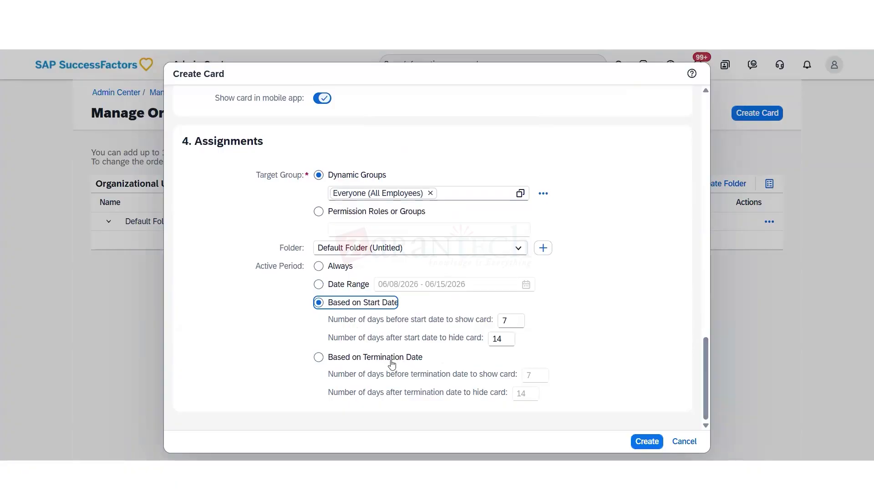
drag(367, 321, 404, 325)
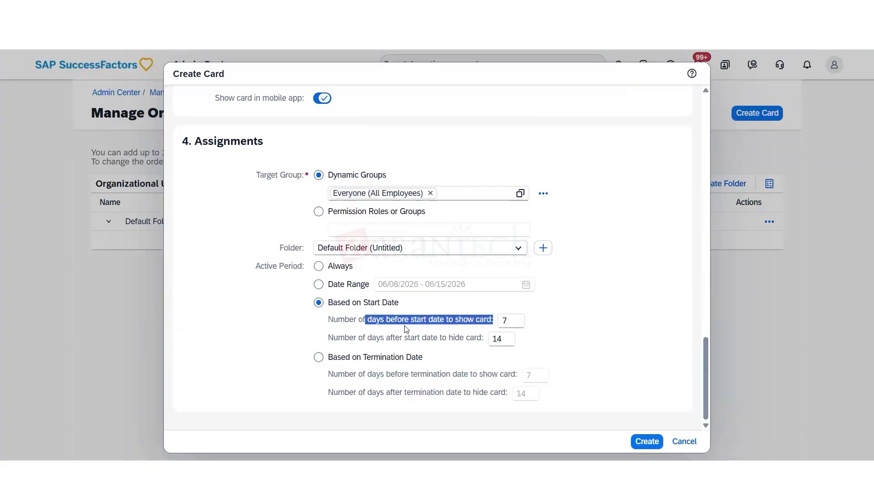
click(347, 349)
drag(483, 338, 453, 339)
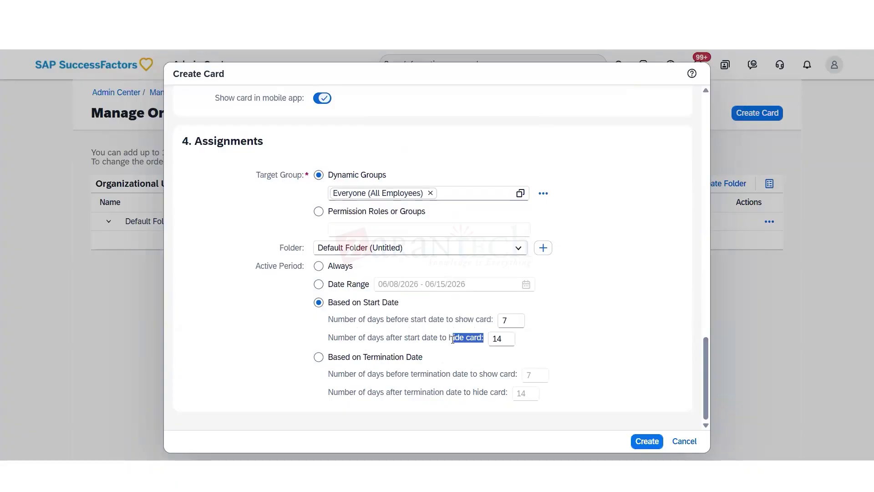
- Return the active period to Date Range, create the System down card and acknowledge its creation
click(318, 284)
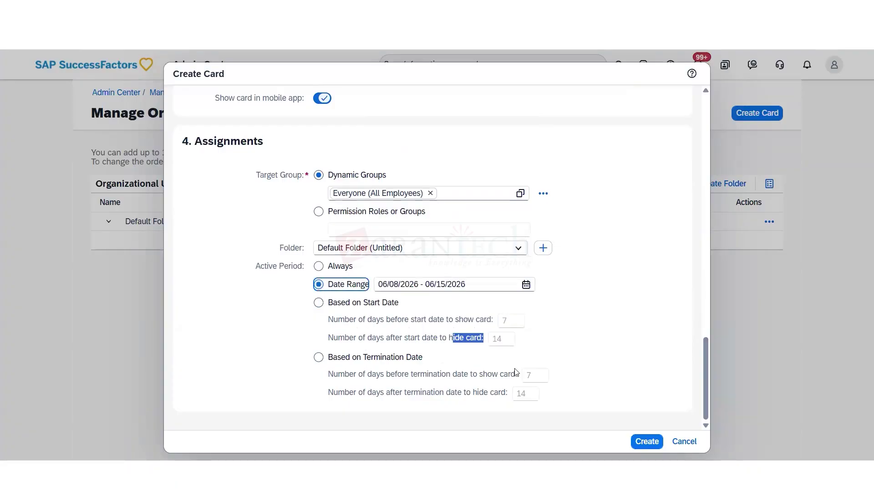
click(645, 440)
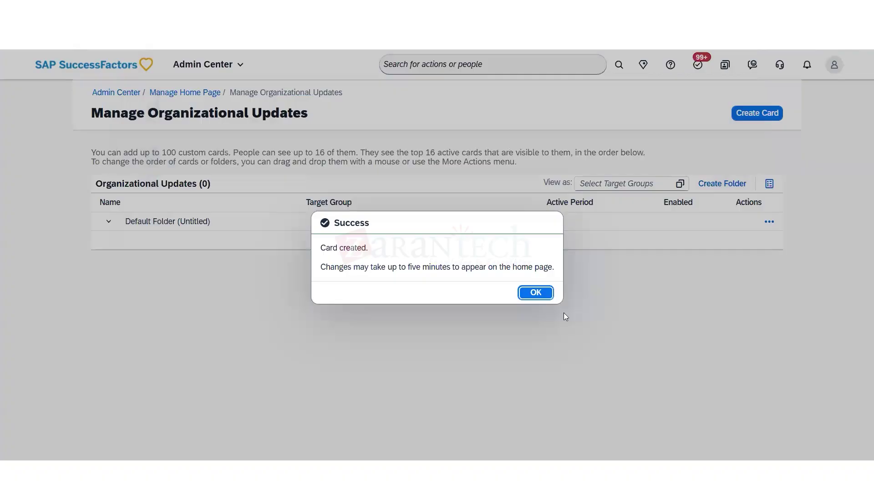
click(537, 293)
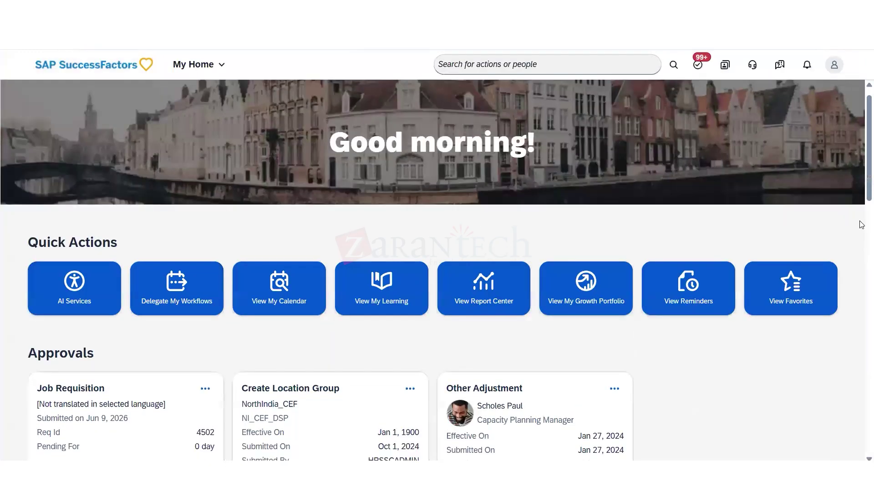
- Postpone the Employee feedback card in the home page's Surveys section with Remind Me Tomorrow
scroll(862, 224, down, 10)
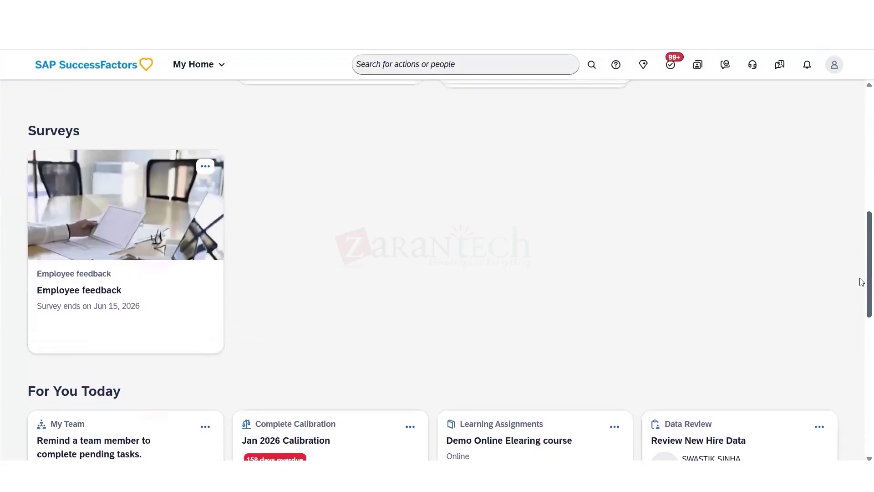
click(204, 167)
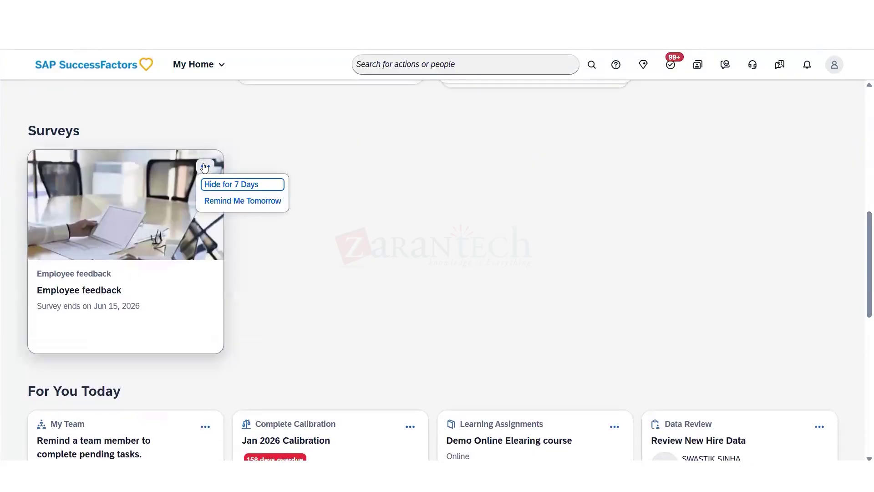
click(229, 202)
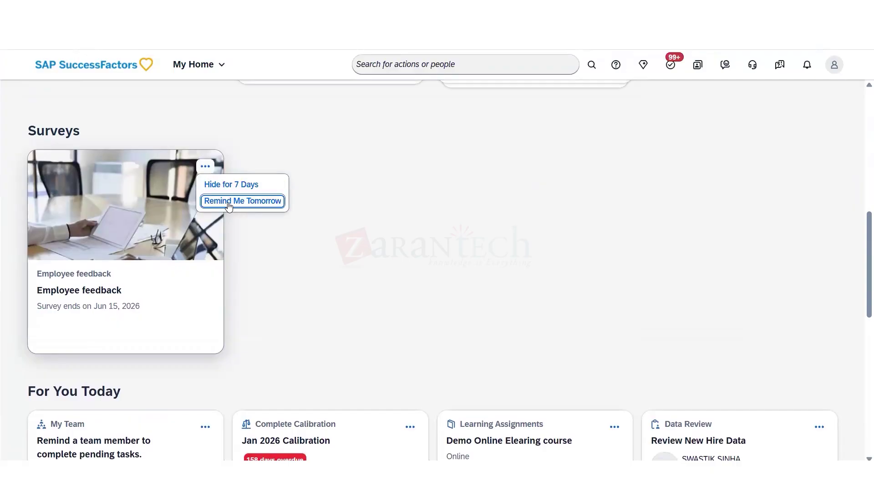
- Check the reminders quick action for the postponed Employee feedback survey card and close the reminder list
scroll(862, 148, up, 6)
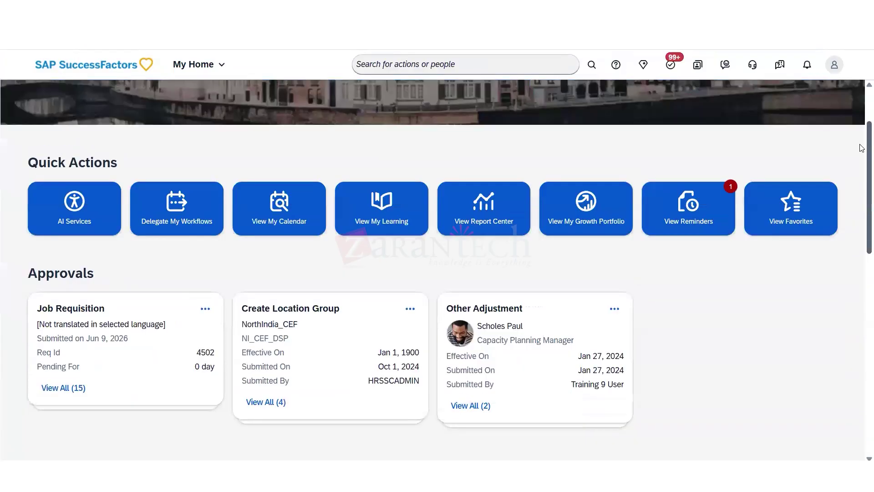
scroll(716, 230, up, 2)
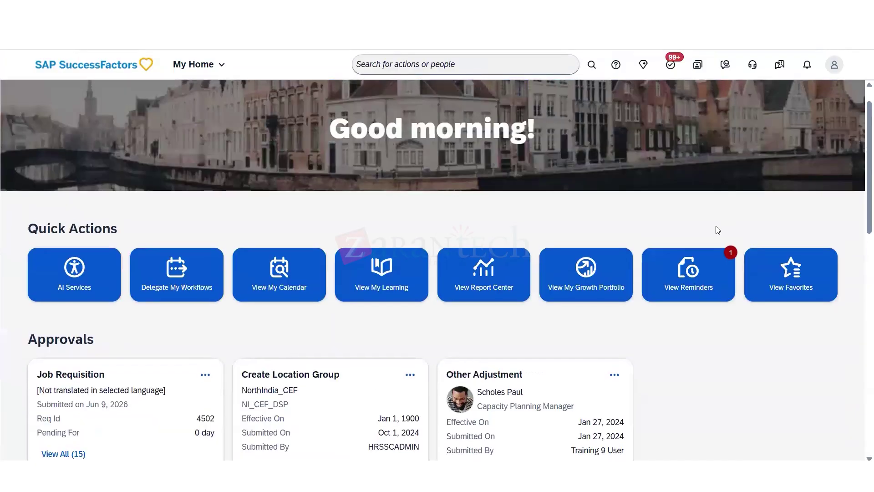
click(730, 258)
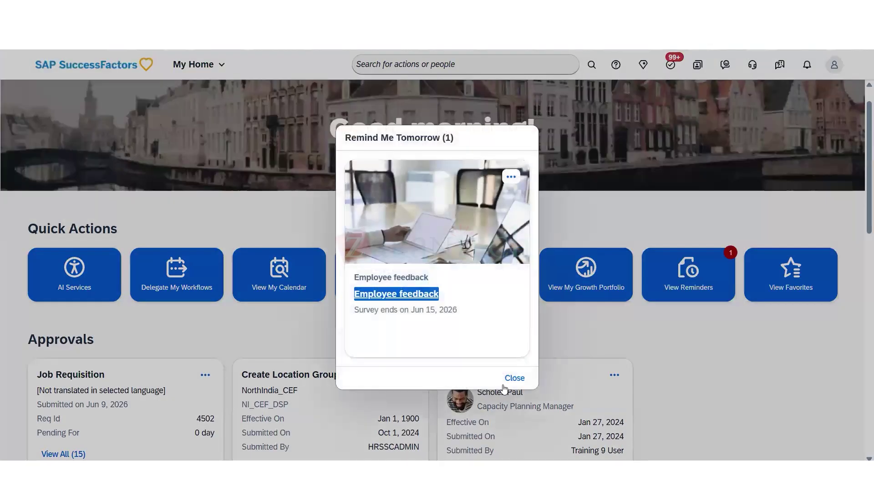
key(Escape)
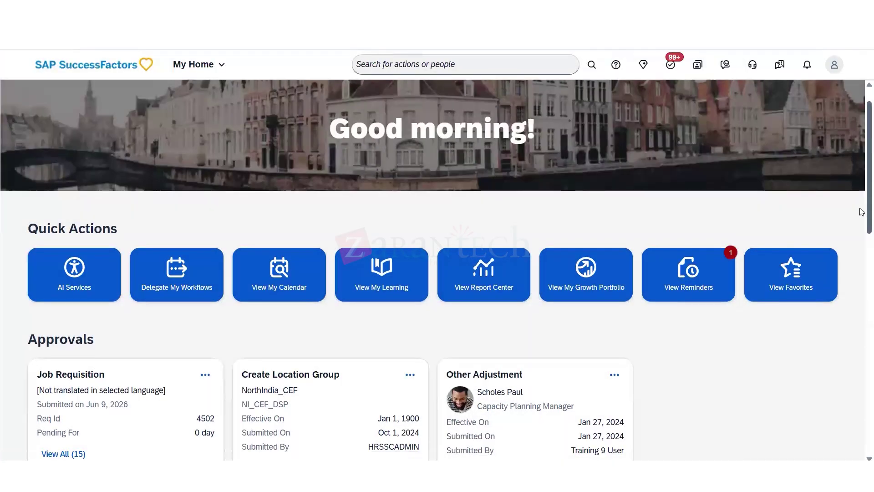
- Find the System down card in the home page's Organizational Updates section
scroll(854, 378, down, 8)
scroll(854, 378, down, 5)
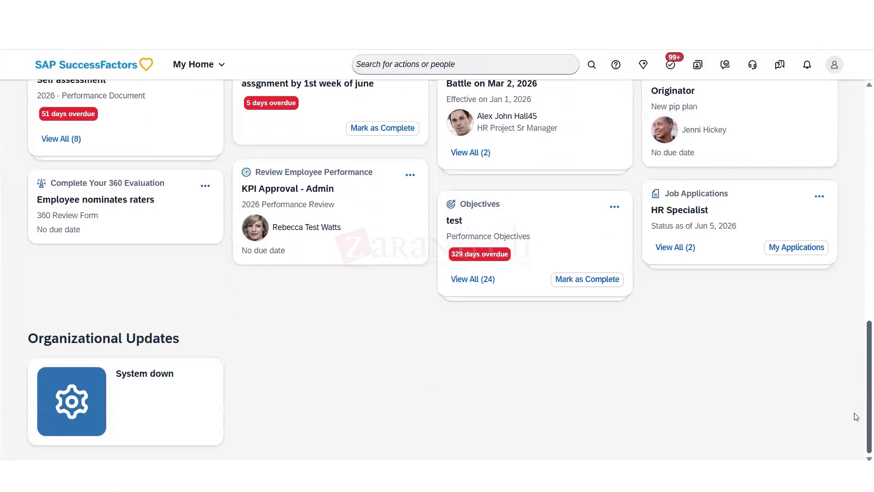
- Open the System down card under Organizational Updates, read its message and close it
triple_click(145, 378)
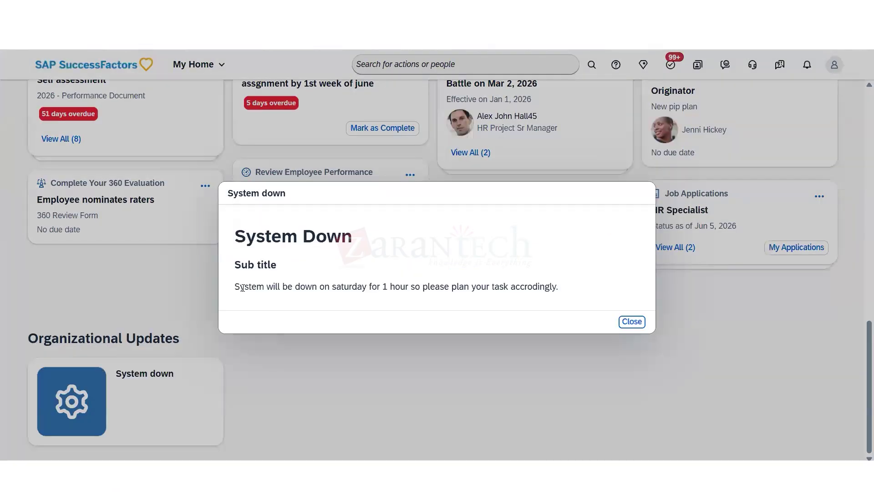
drag(241, 287, 632, 294)
click(637, 322)
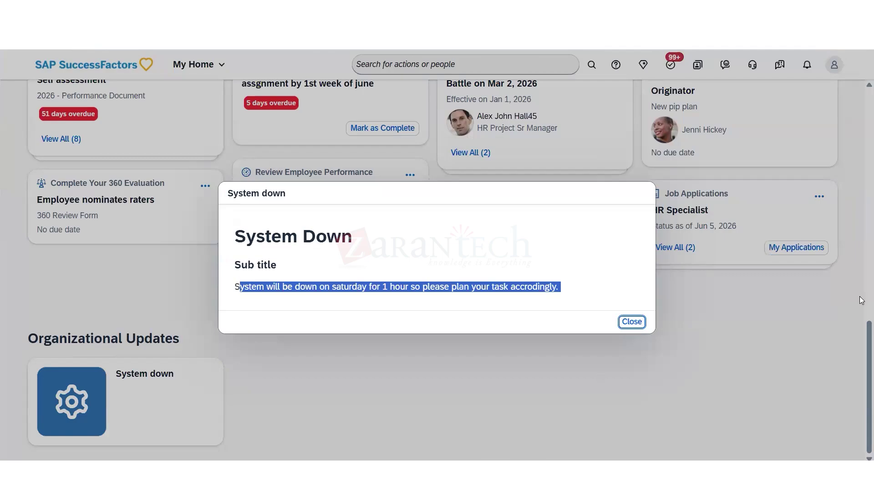
drag(860, 347, 860, 457)
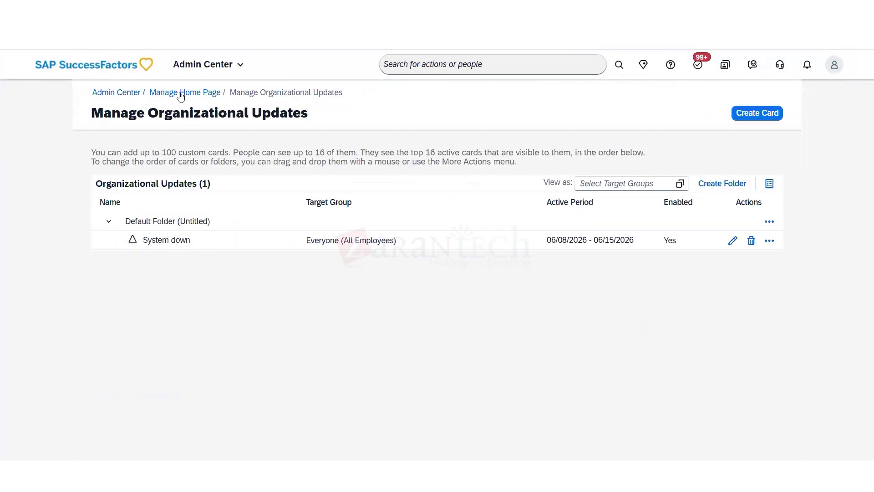
- Return to Manage Home Page and open the Supplemental Tasks management page
click(182, 92)
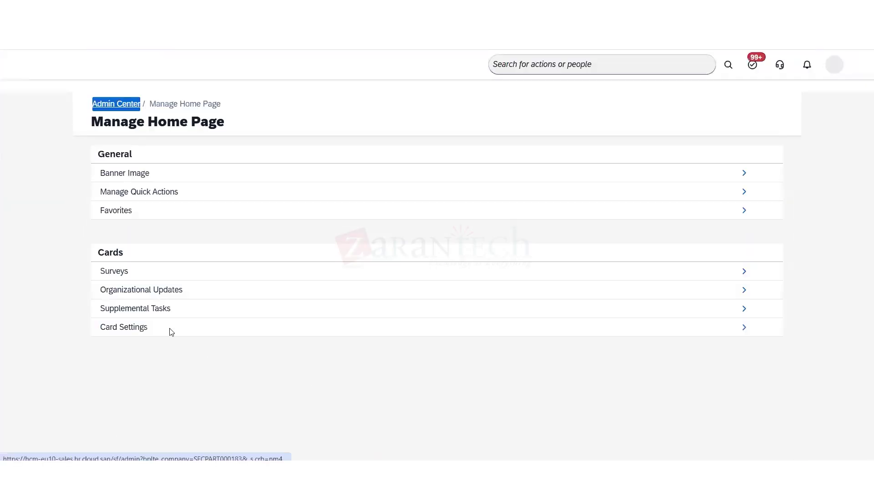
drag(105, 297, 204, 299)
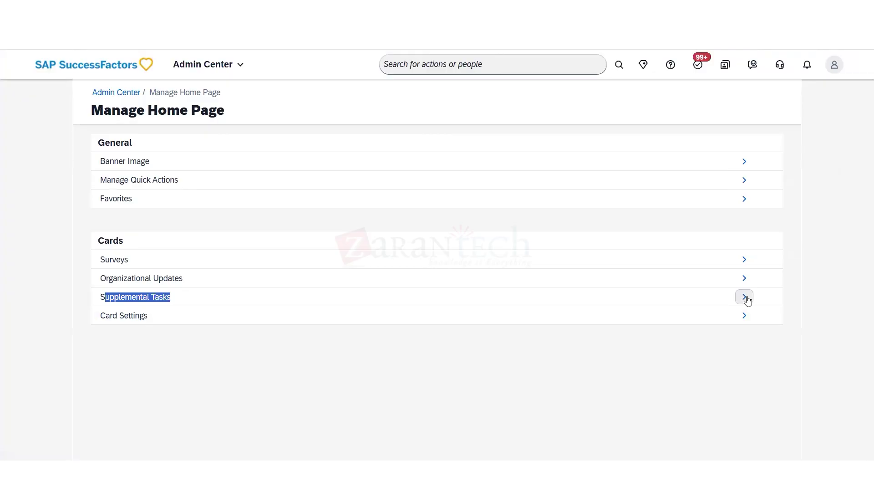
click(747, 299)
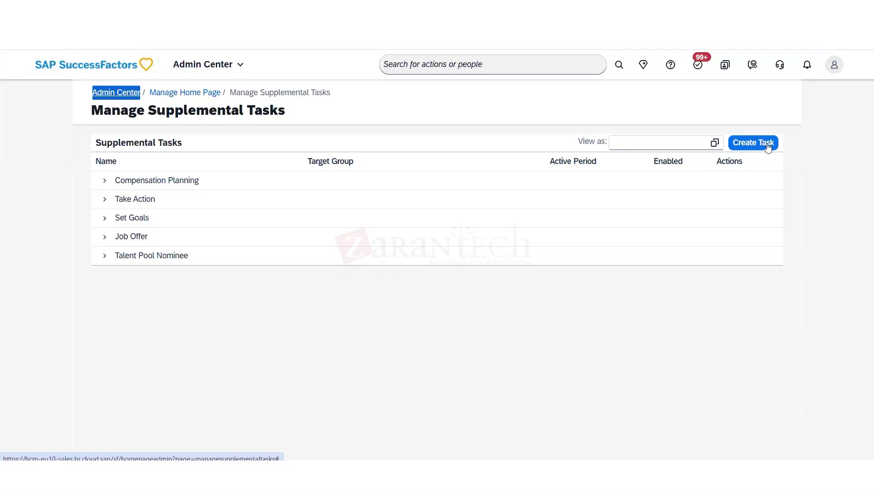
- Review the existing supplemental tasks under Compensation Planning, Take Action and Set Goals, collapsing each category again
click(104, 181)
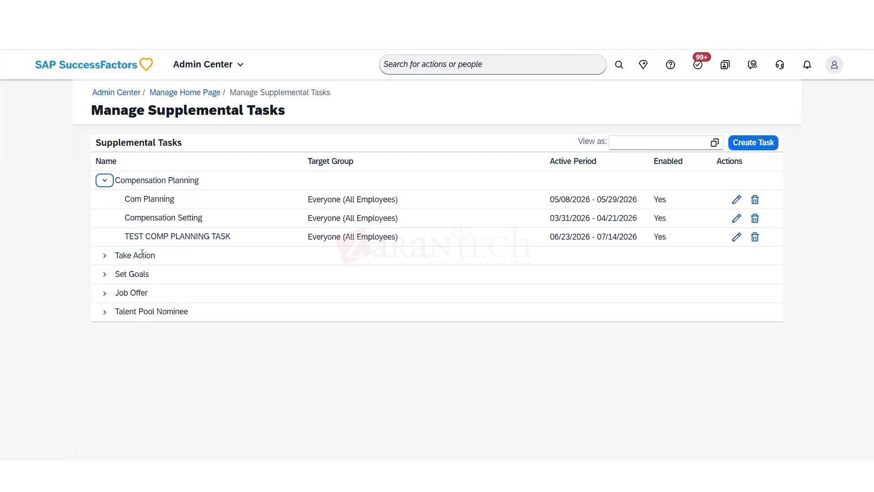
click(106, 256)
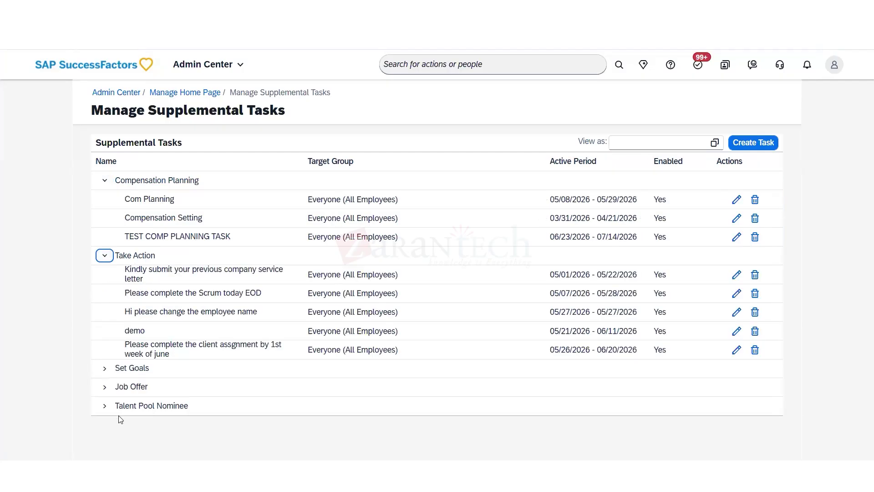
click(104, 368)
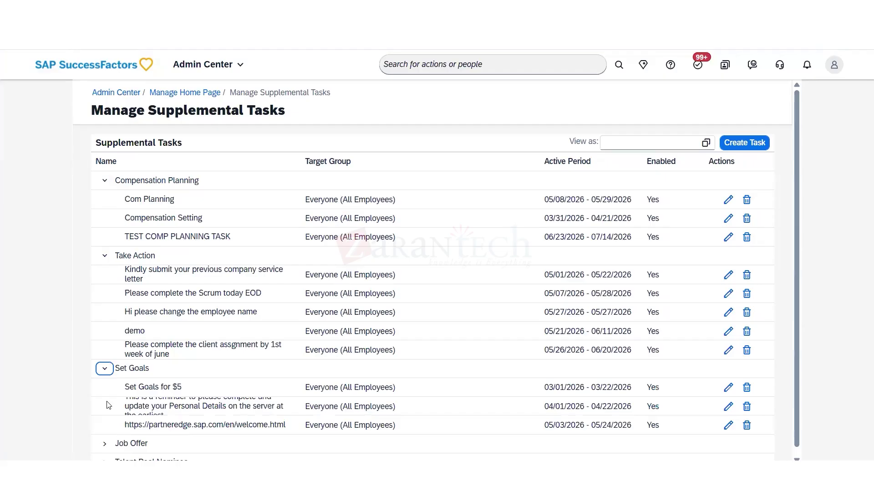
click(104, 368)
click(104, 255)
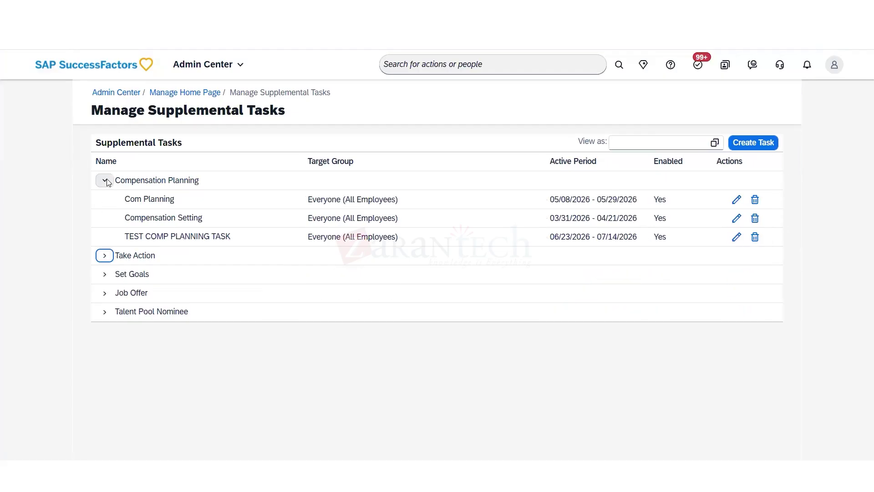
click(106, 180)
- Start a new supplemental task with the category Take Action and the due date 06/23/2026
click(747, 144)
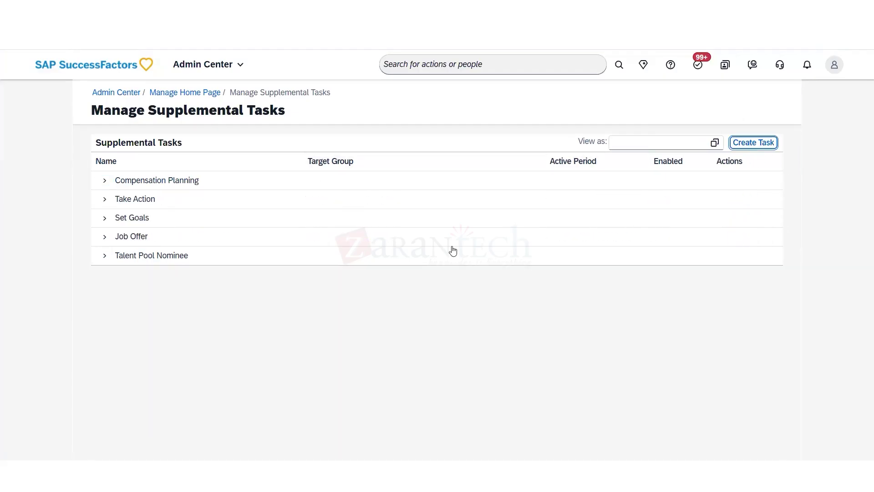
click(755, 143)
click(472, 187)
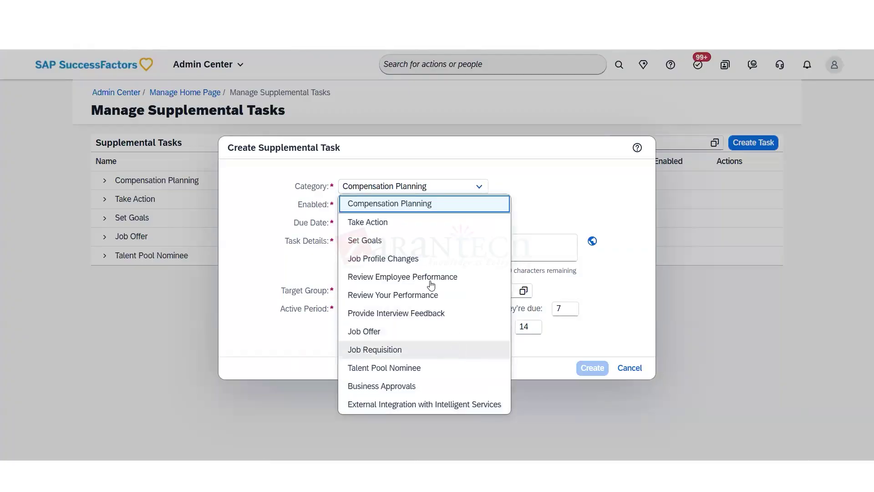
click(368, 223)
click(479, 223)
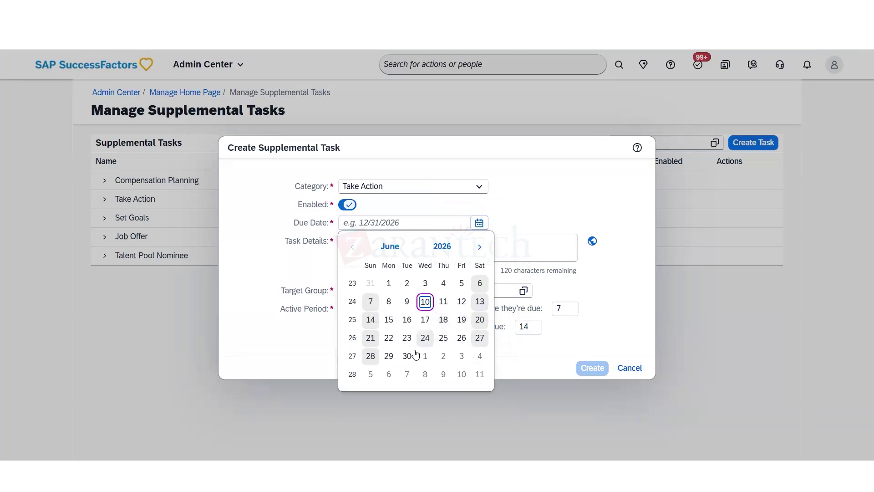
click(406, 341)
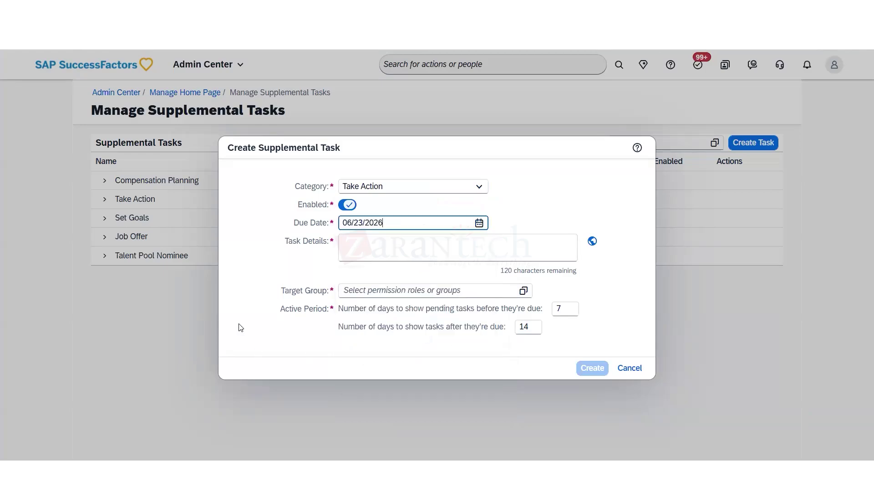
- Enter "Submit ITR" as the task details and set the target group to Everyone (All Employees)
click(379, 256)
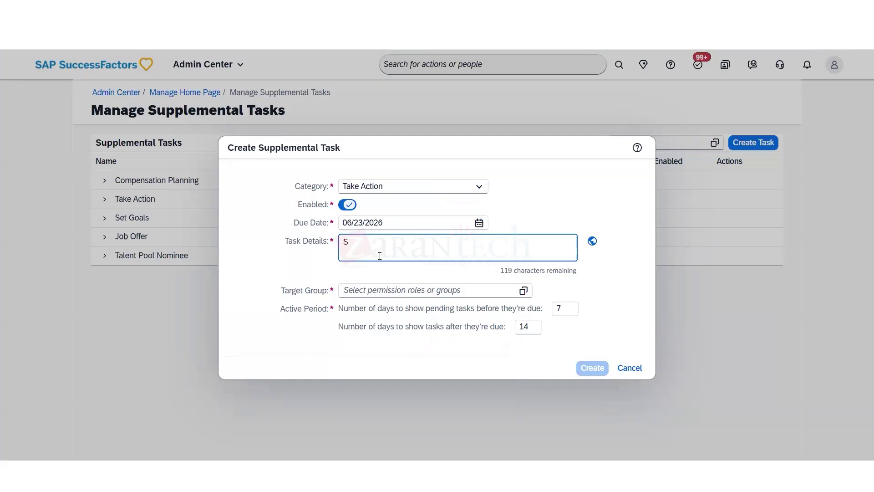
text(Submit ITR)
click(523, 290)
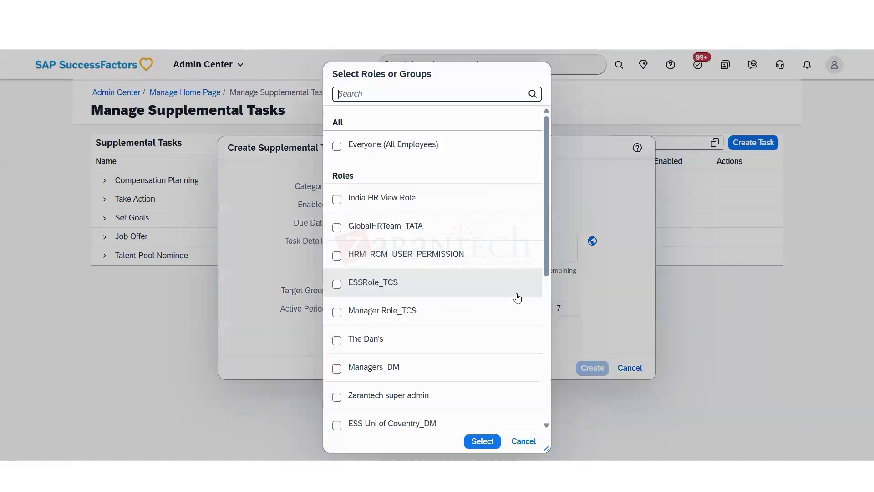
click(337, 146)
click(483, 440)
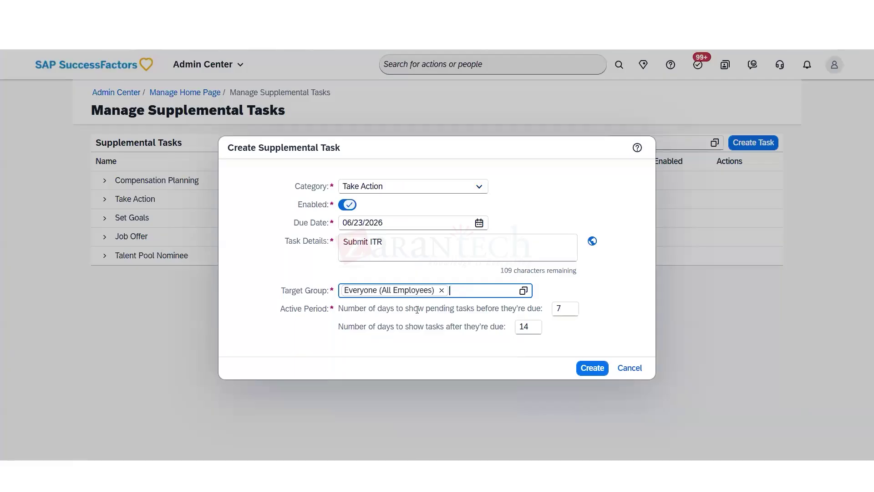
- Set the active period to 15 days before and 15 days after the due date, and create the task
drag(417, 310, 368, 310)
drag(450, 309, 527, 307)
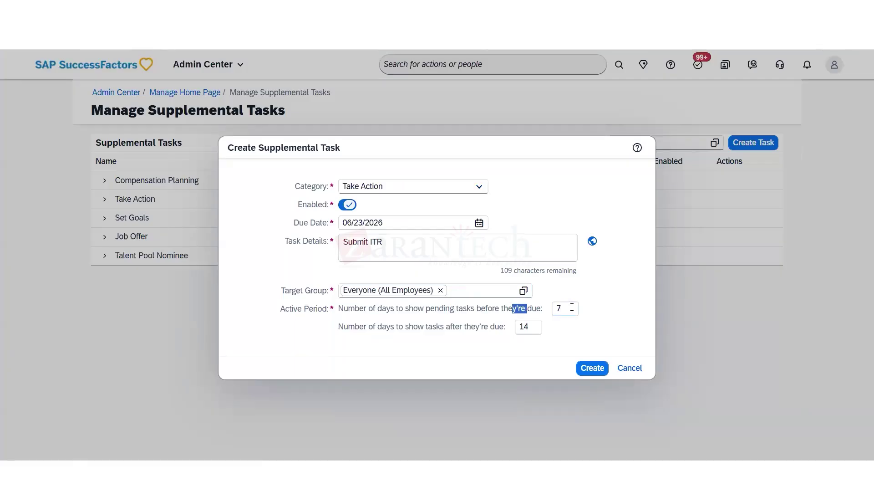
click(572, 306)
key(BackSpace)
text(15)
click(362, 342)
drag(426, 326, 440, 325)
double_click(538, 331)
text(15)
click(575, 359)
click(842, 475)
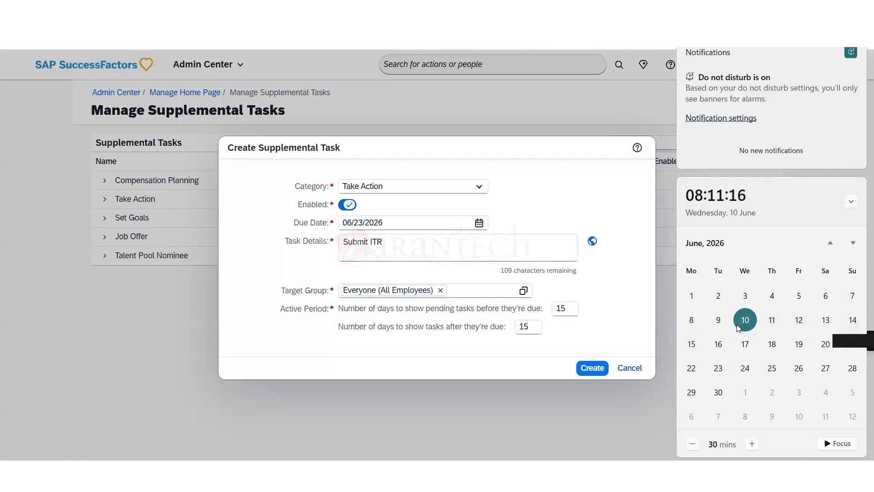
click(592, 367)
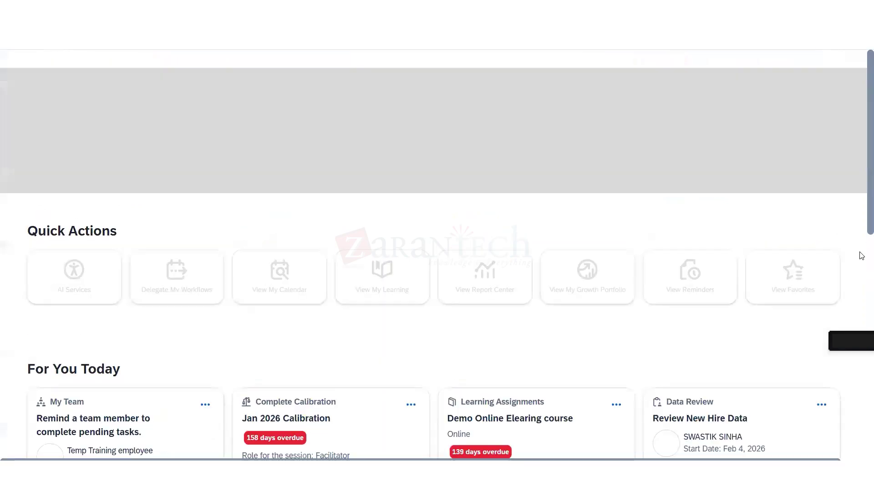
- Check the home page's cards for the new Submit ITR task and return to Manage Home Page
scroll(846, 288, down, 10)
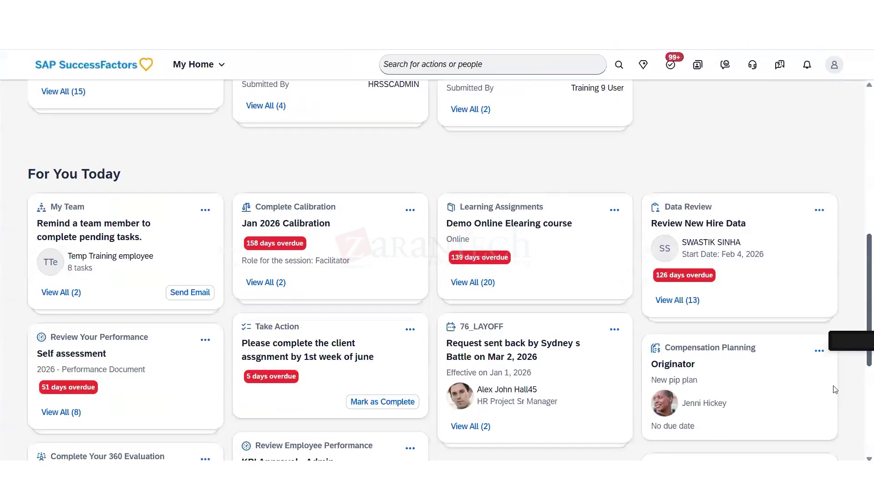
scroll(835, 389, down, 5)
scroll(854, 310, up, 7)
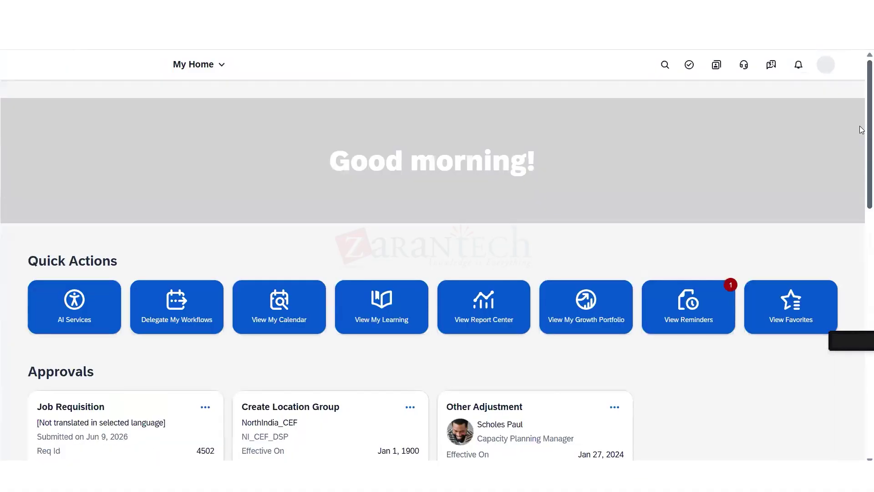
scroll(860, 176, down, 15)
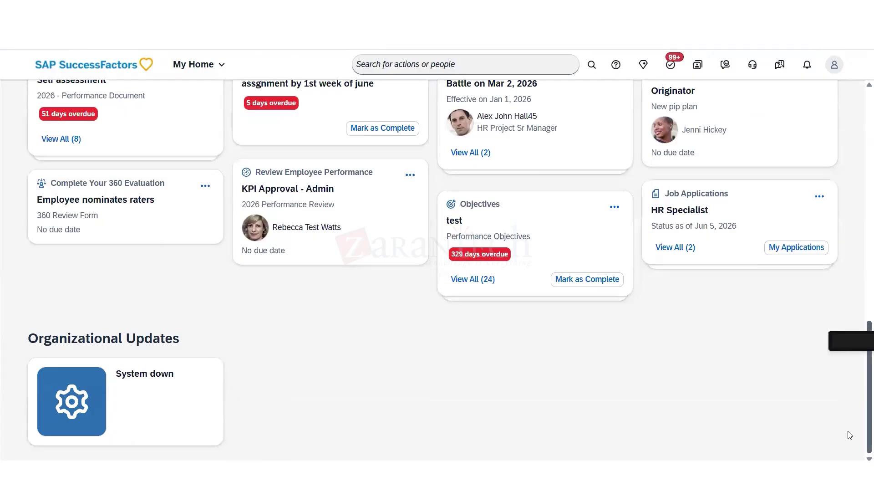
scroll(855, 318, up, 2)
scroll(857, 355, down, 2)
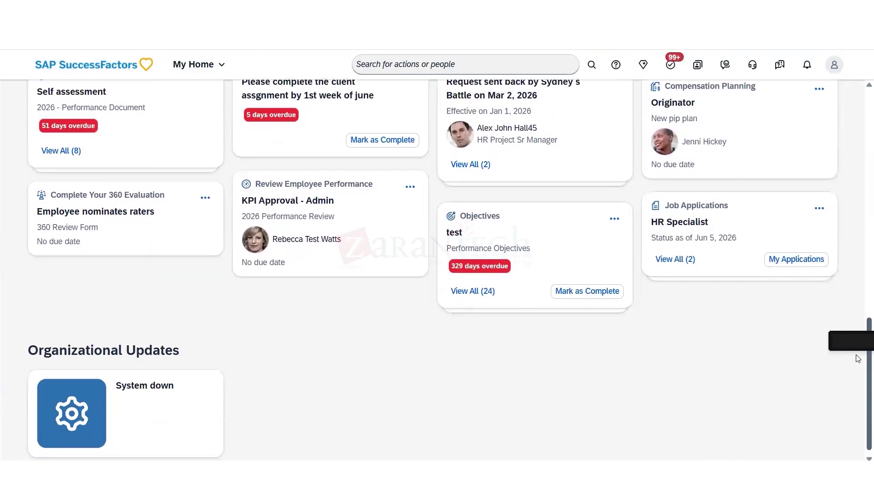
scroll(846, 180, up, 15)
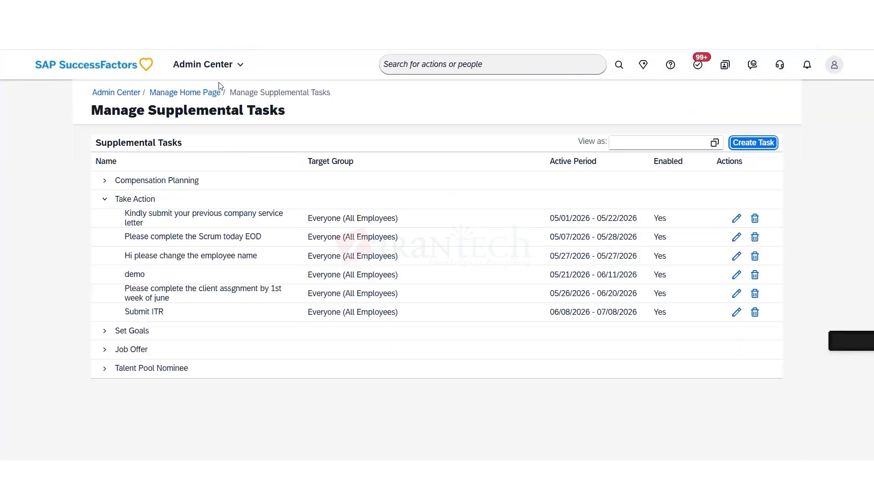
click(197, 94)
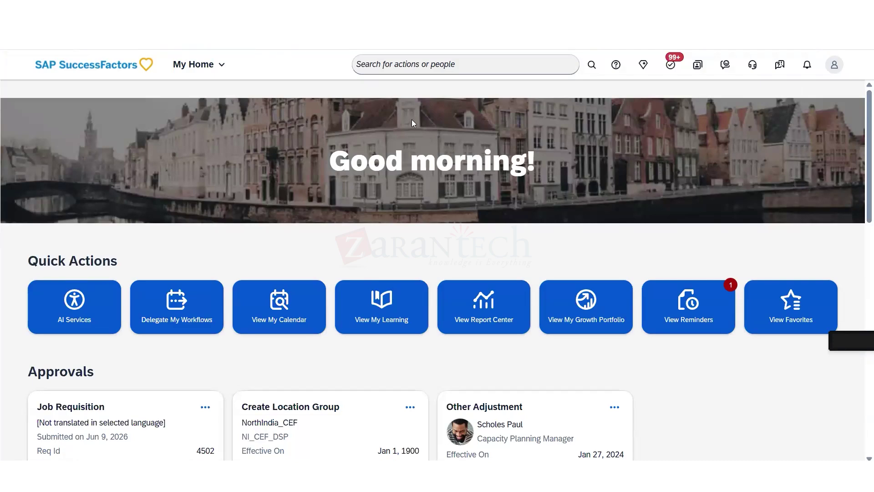
- Search for "company system" and open the Settings section of Company Settings
click(416, 67)
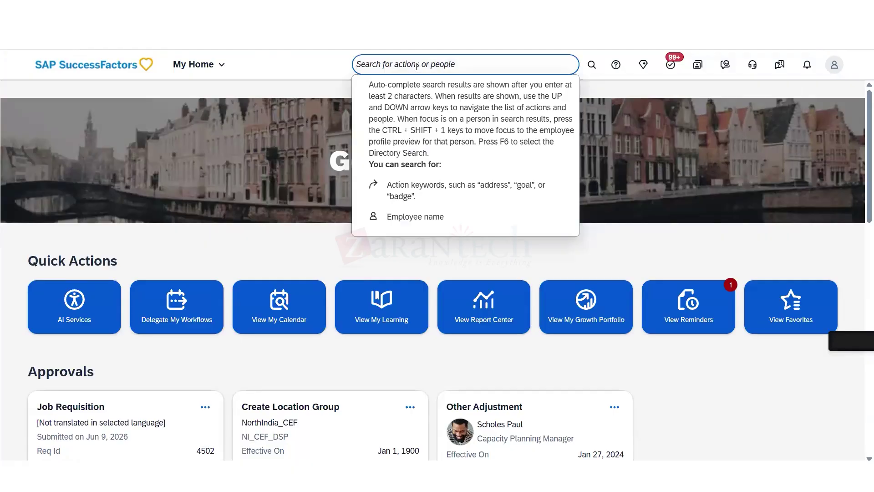
text(company)
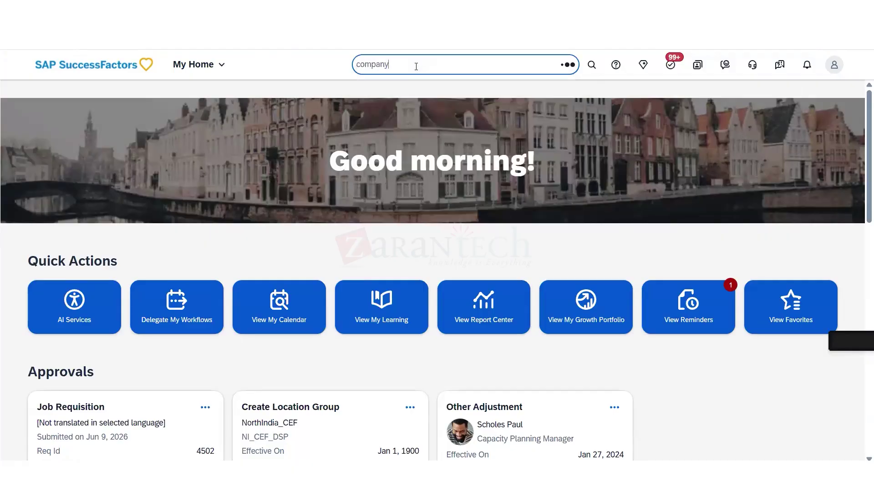
text( system)
click(402, 109)
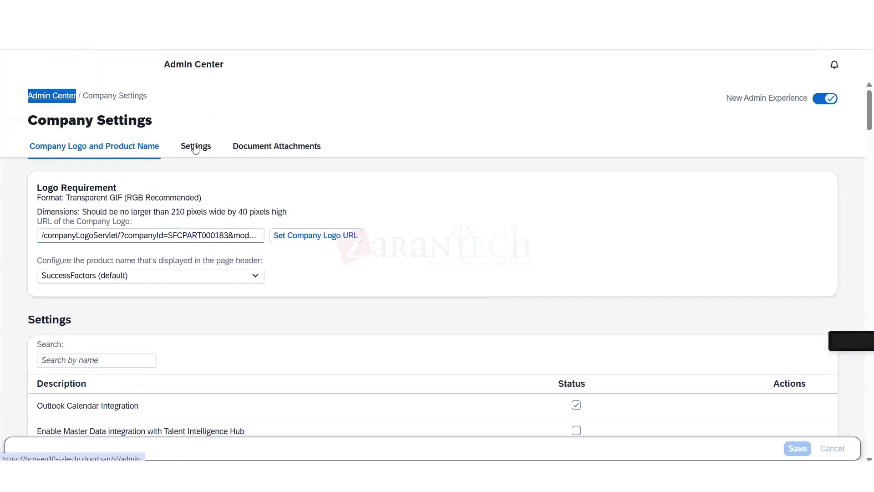
click(196, 147)
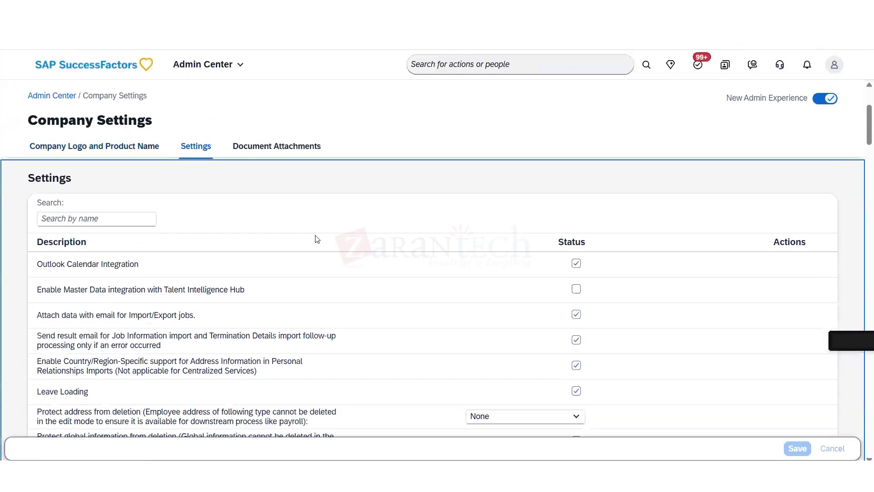
- Find "home" in the company settings, turn on Enable the latest Home Page experience and open its additional settings
key(ctrl+f)
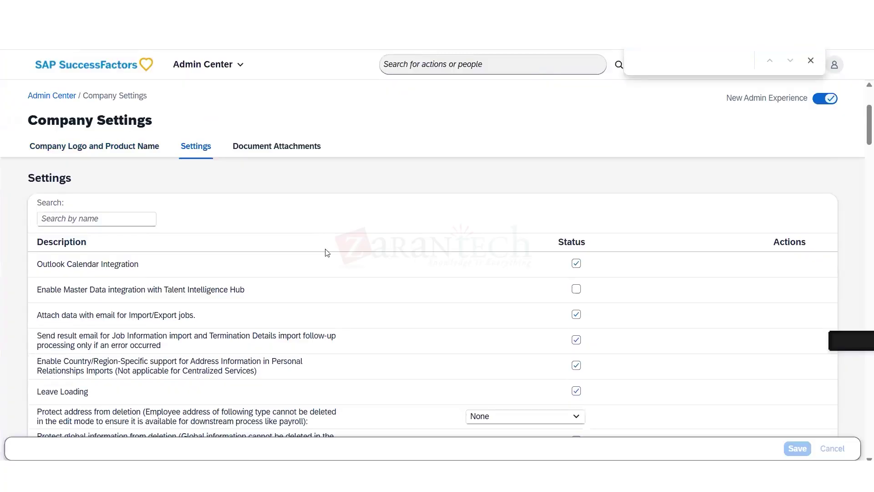
text(home)
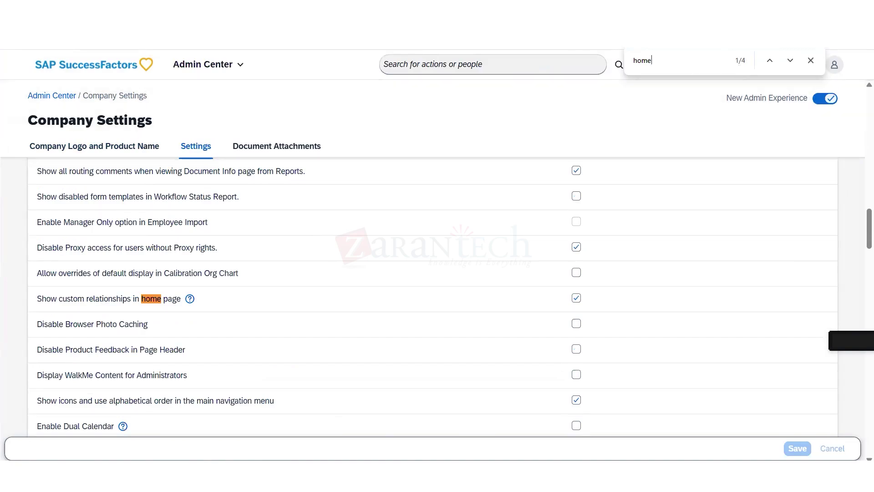
click(774, 61)
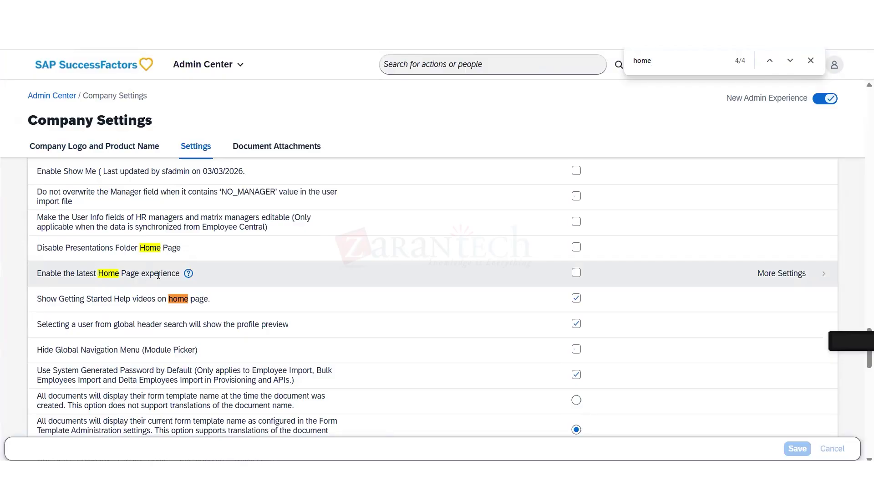
click(584, 274)
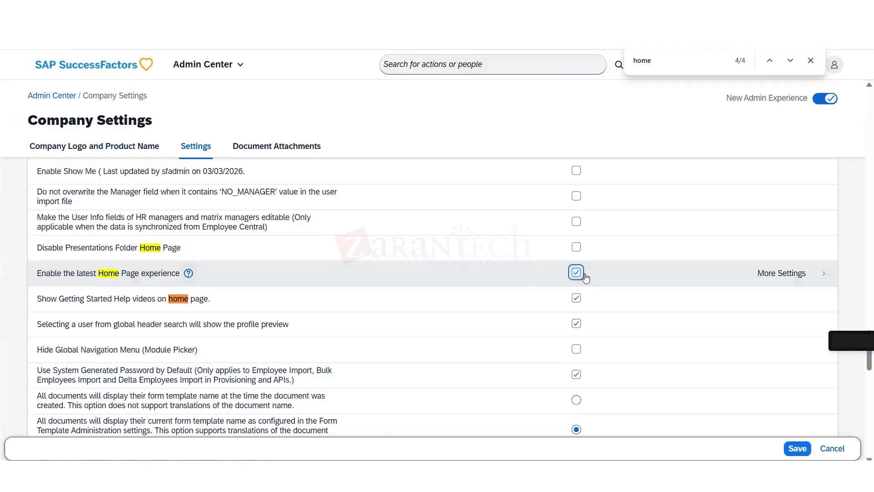
click(827, 274)
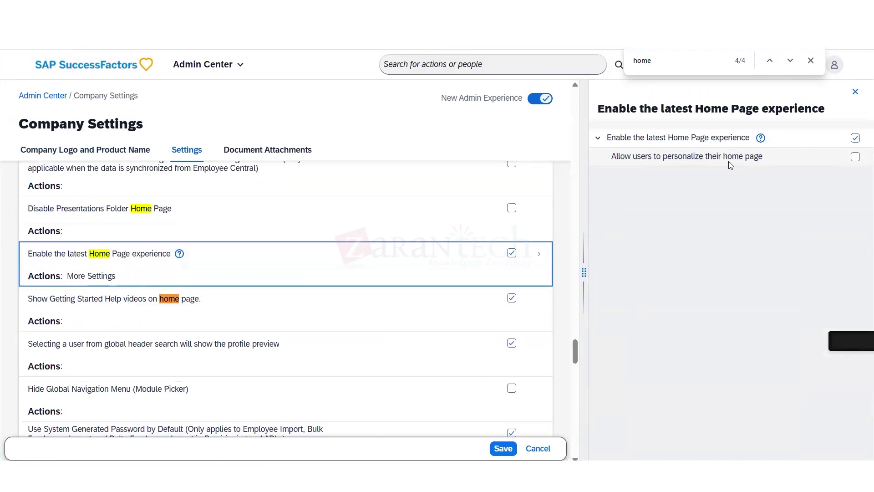
- Allow users to personalize their home page and save the company settings
click(855, 157)
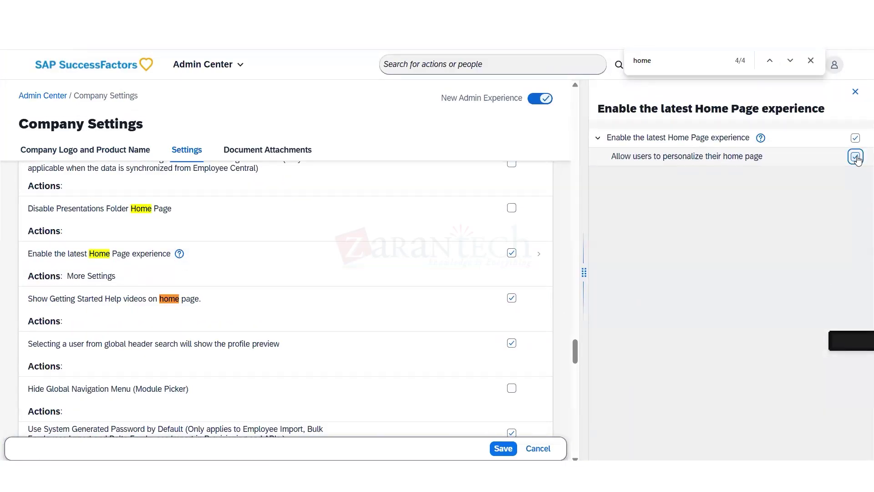
click(502, 450)
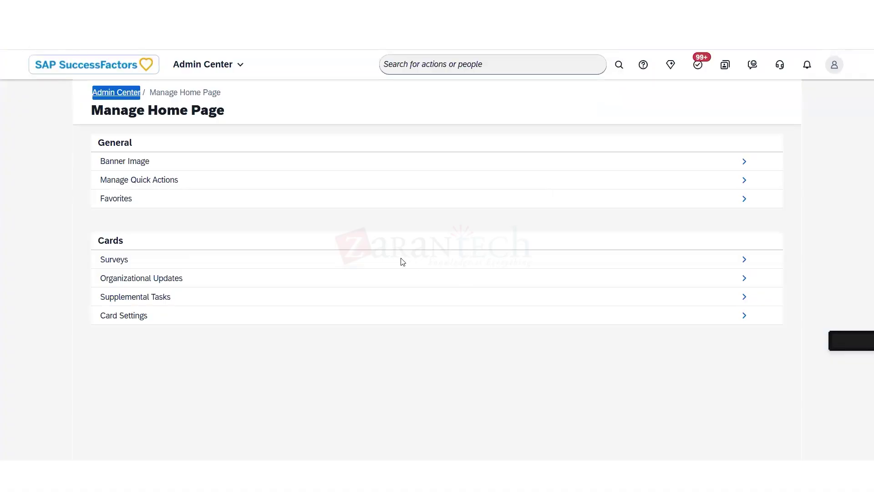
- Go from Manage Home Page to My Home and examine the greeting message in the banner
click(216, 67)
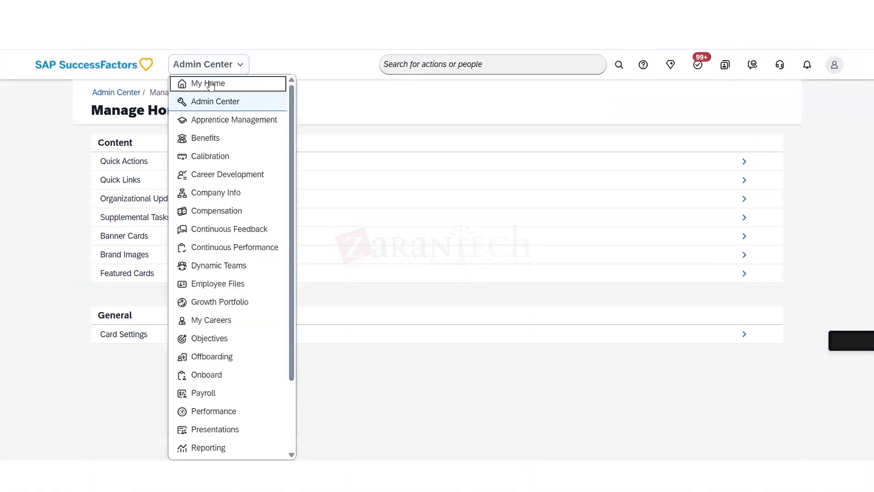
click(209, 84)
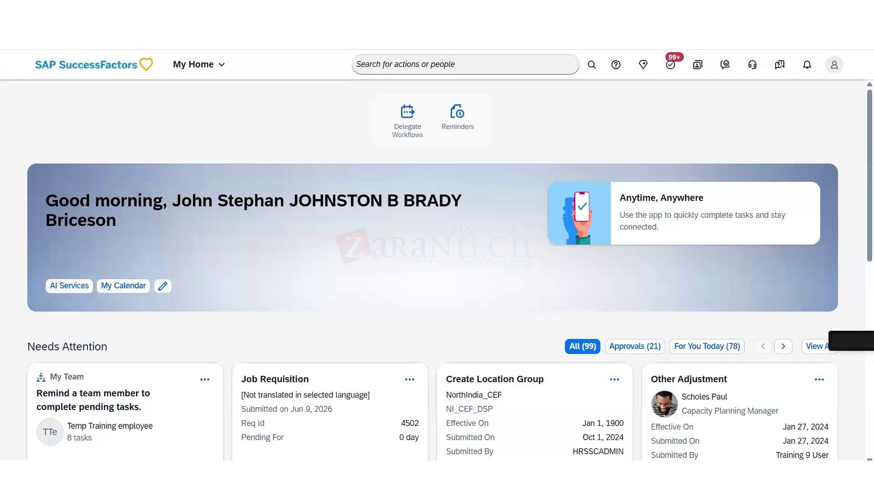
drag(79, 200, 206, 199)
click(328, 206)
drag(117, 222, 43, 209)
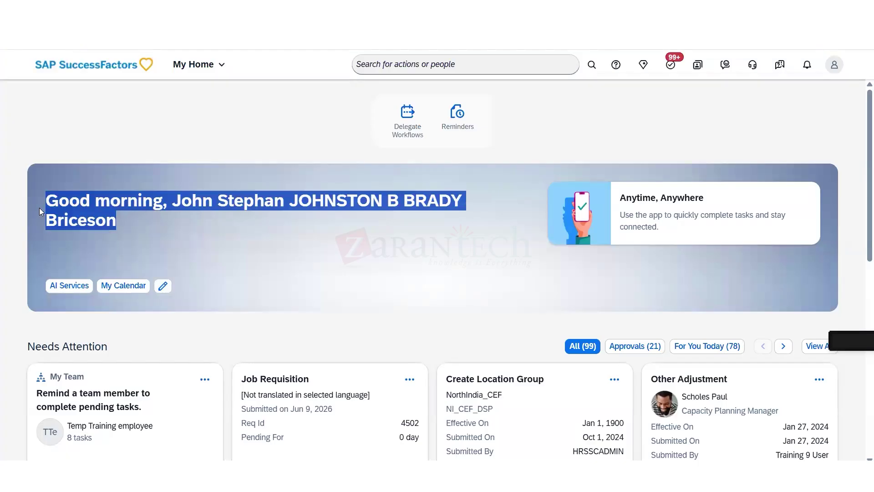
click(251, 245)
drag(183, 201, 368, 237)
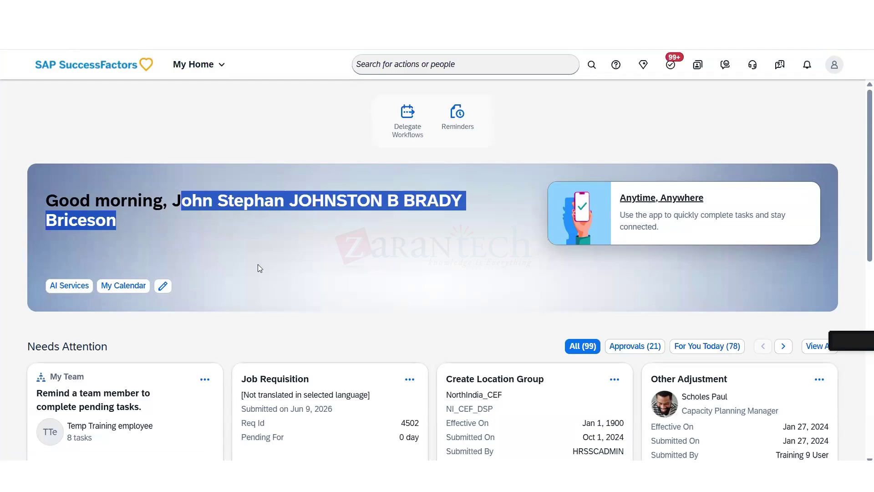
- Open Home Page Settings from the banner and review the Greeting by name option and the Quick Links instructions
click(163, 287)
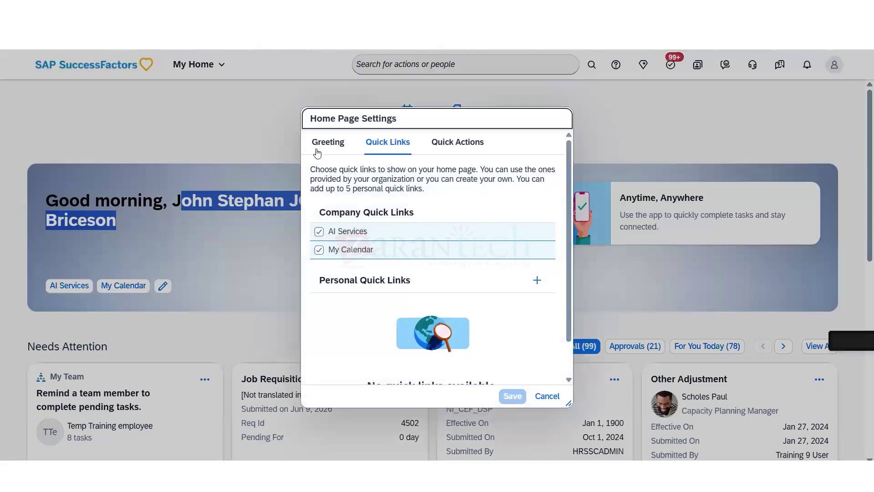
click(321, 142)
drag(321, 169, 527, 171)
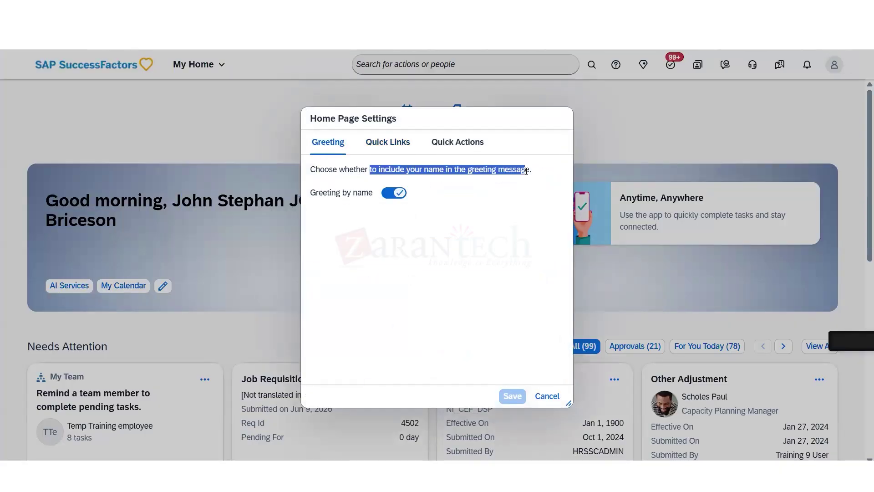
drag(325, 194, 356, 195)
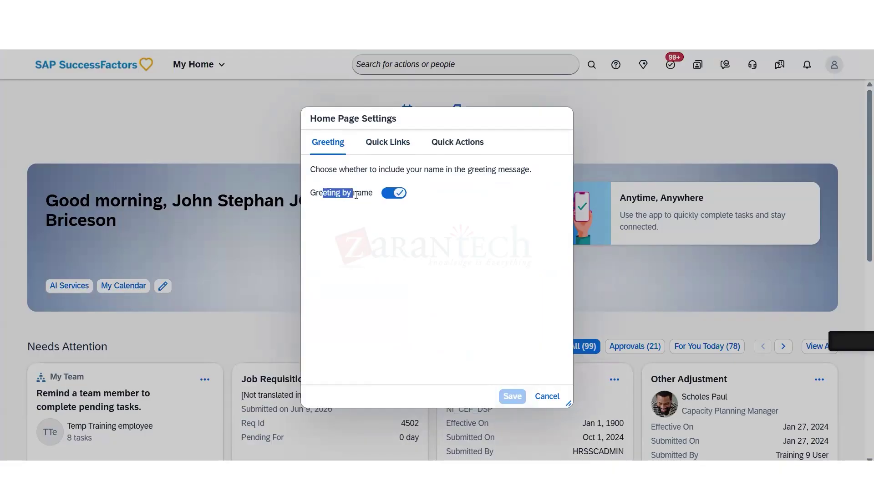
click(385, 143)
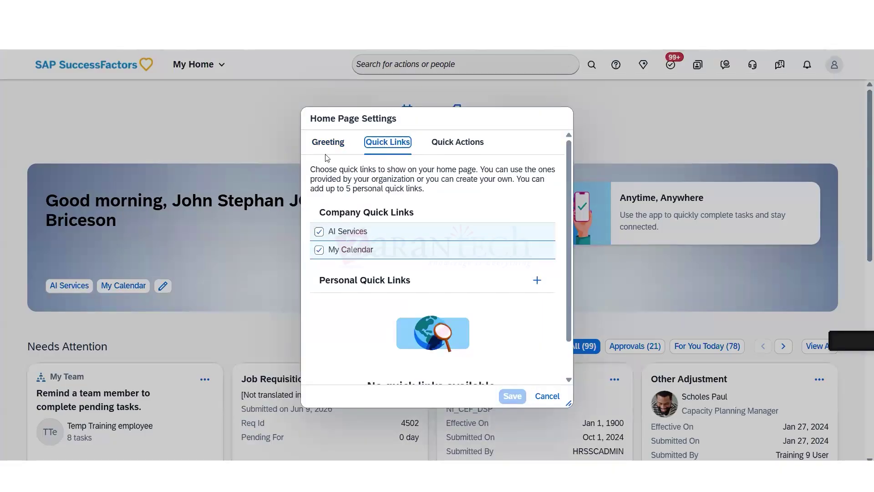
drag(328, 169, 541, 170)
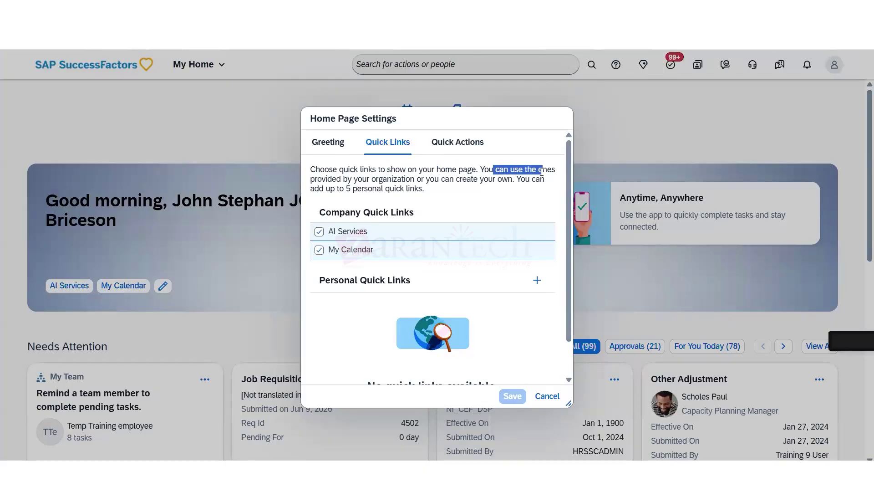
drag(337, 179, 512, 180)
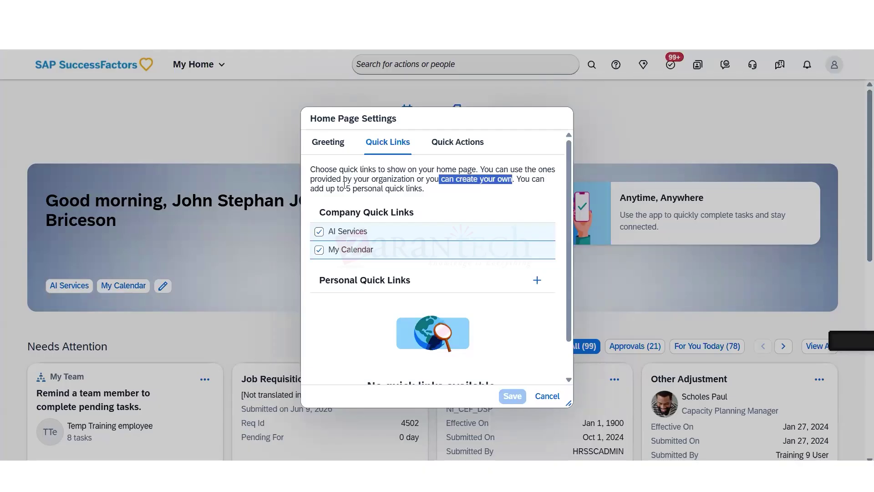
drag(316, 191, 419, 190)
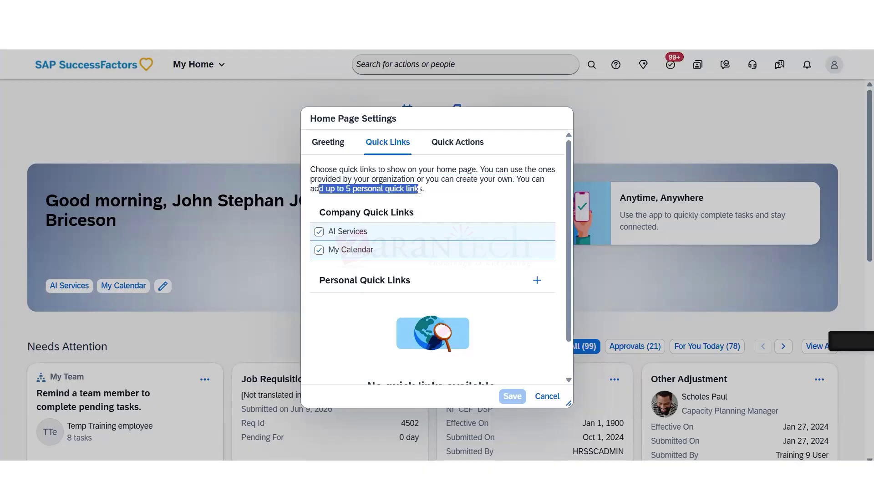
- Add a personal quick link labelled Test with a pasted page URL, save it and delete it again
click(537, 279)
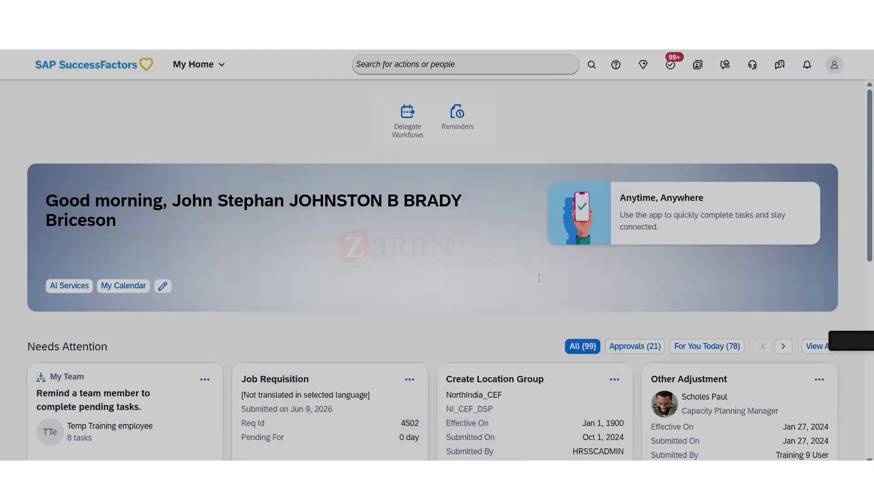
click(353, 248)
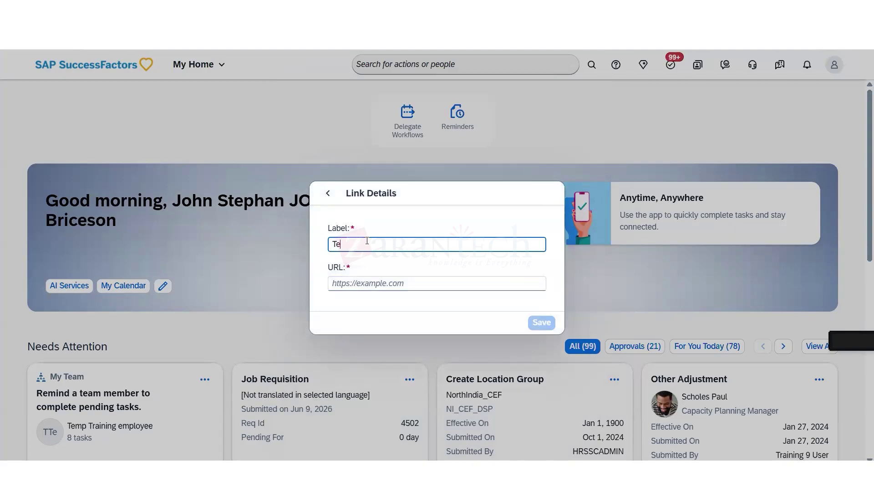
click(445, 279)
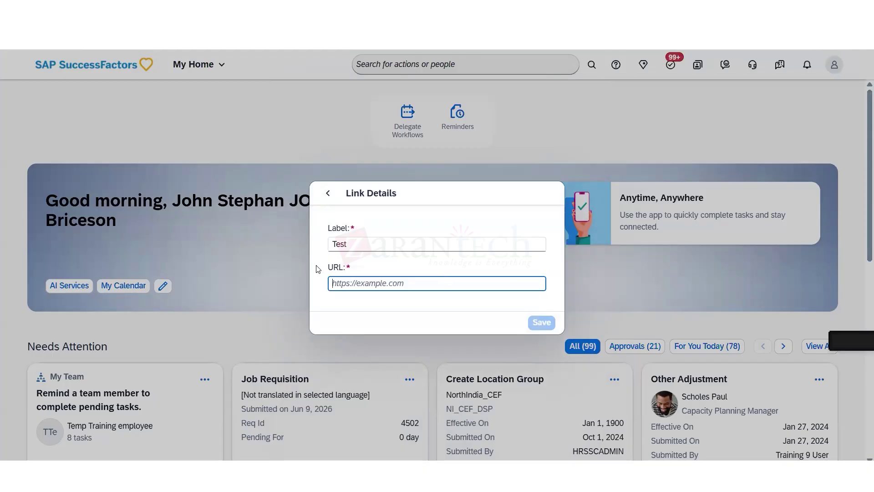
key(shift+Tab)
click(373, 237)
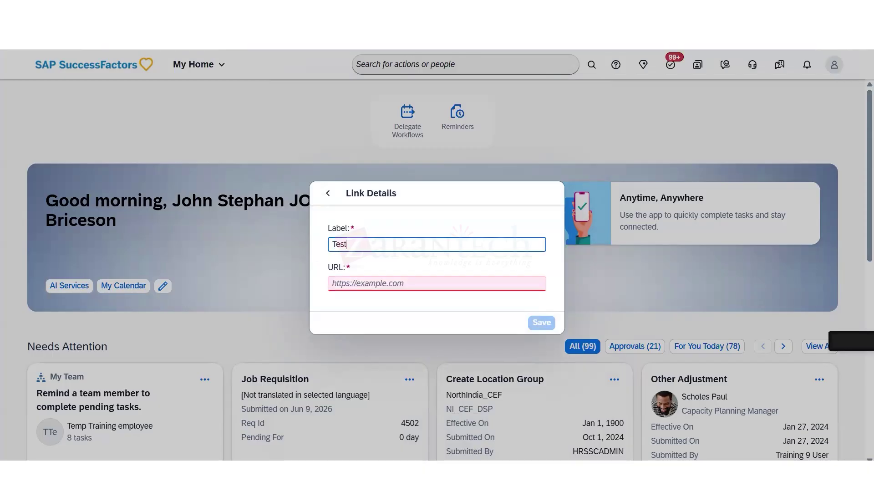
click(292, 38)
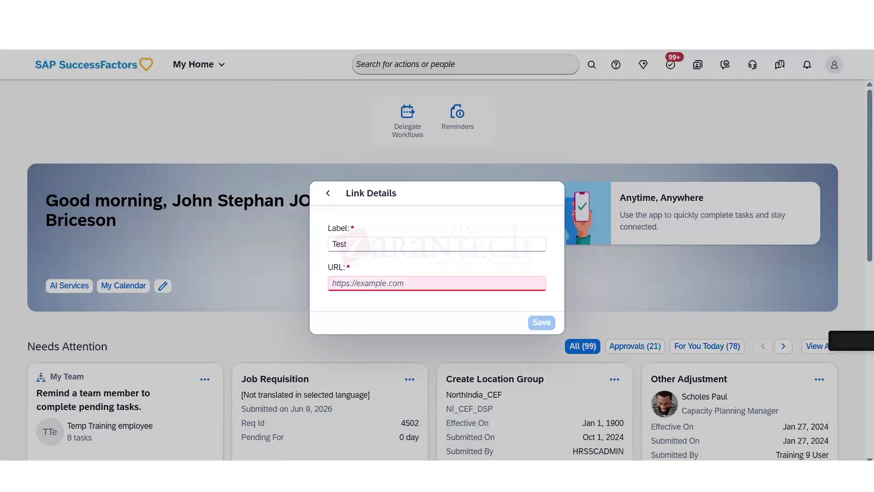
click(381, 283)
key(ctrl+v)
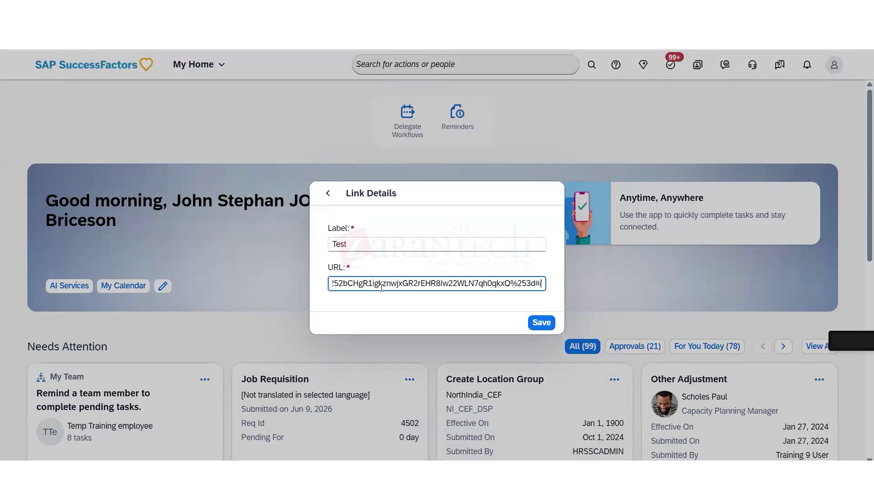
click(541, 322)
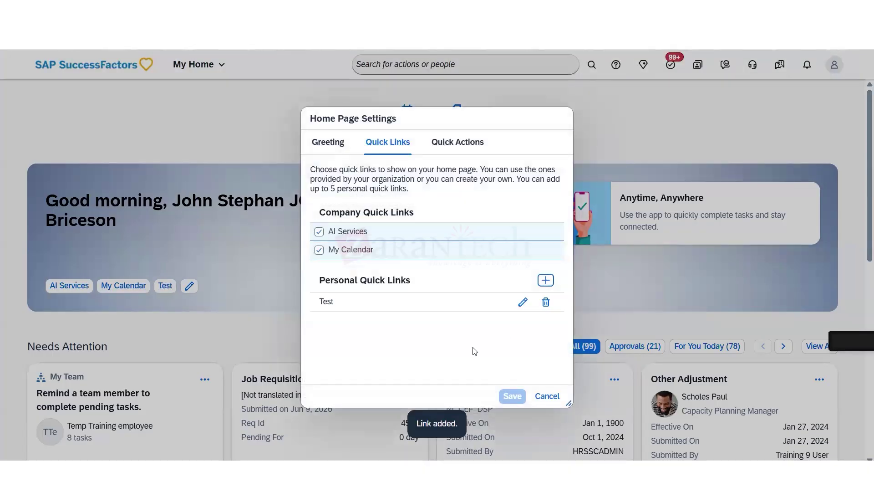
click(545, 301)
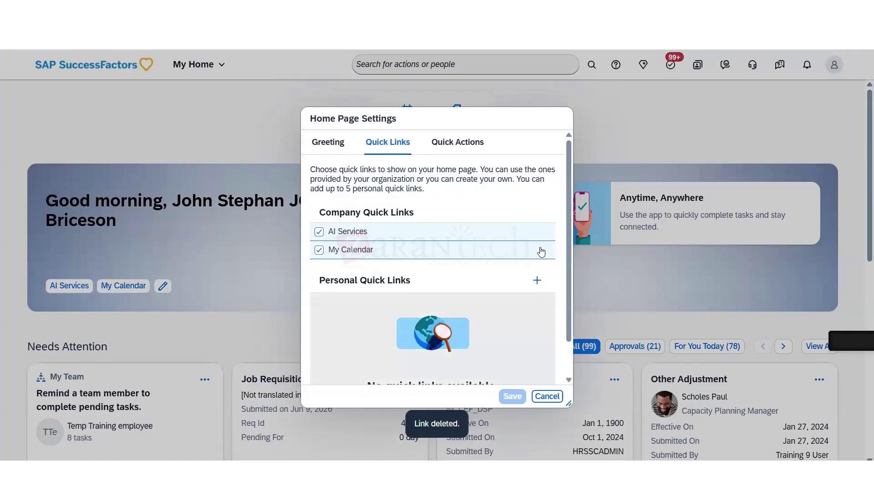
- Review the Quick Actions options in Home Page Settings and close the settings without changes
click(458, 143)
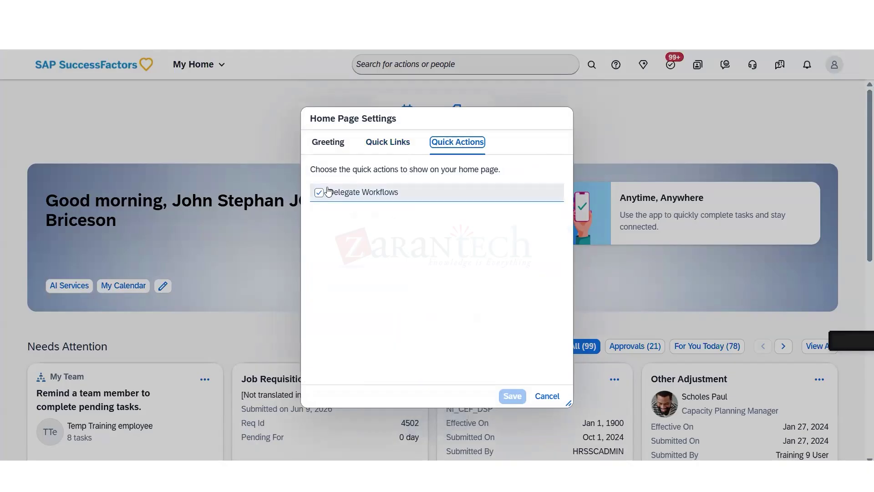
drag(385, 176, 469, 170)
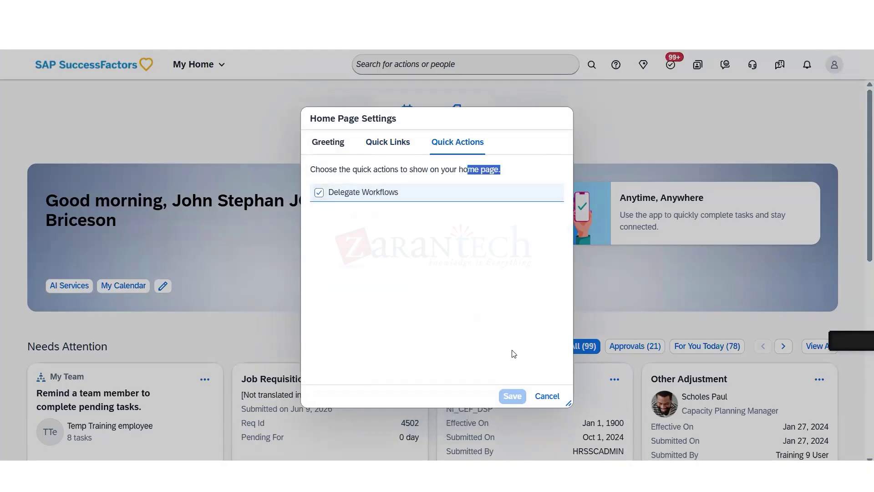
click(547, 397)
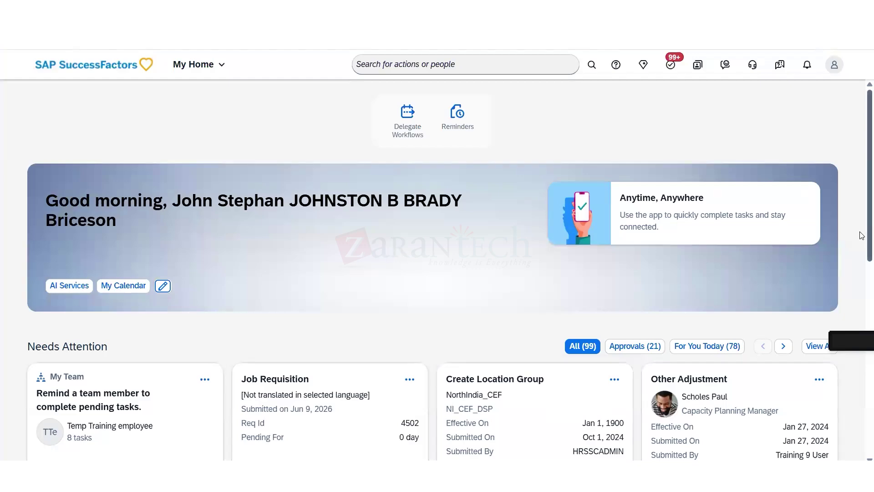
- Look over the home page sections, check the cards under Reminders and close the reminder list
drag(859, 243, 861, 296)
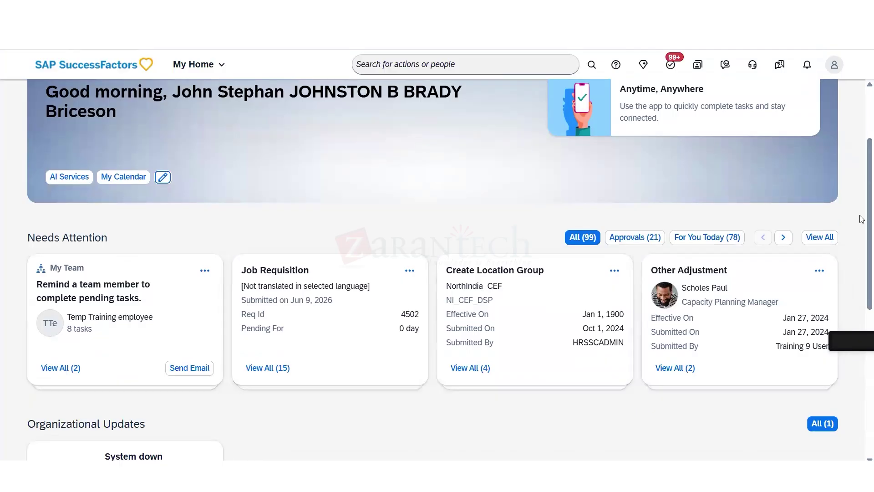
drag(862, 297, 862, 350)
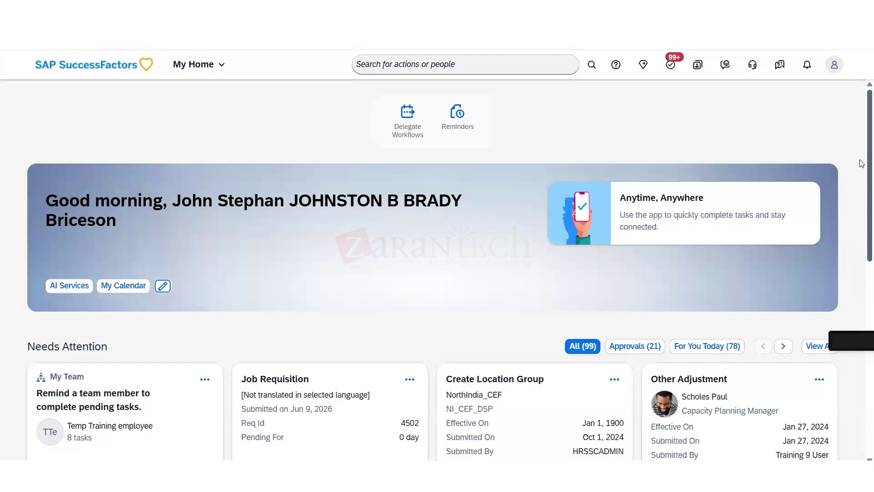
click(862, 166)
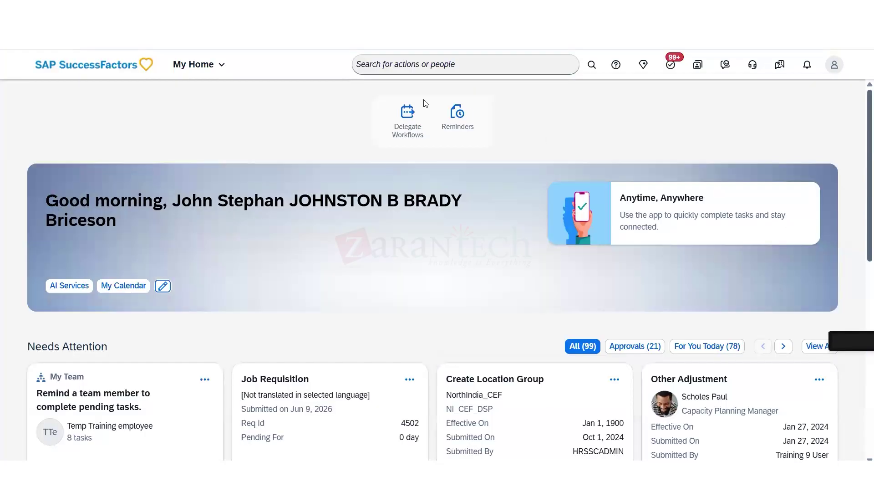
click(460, 113)
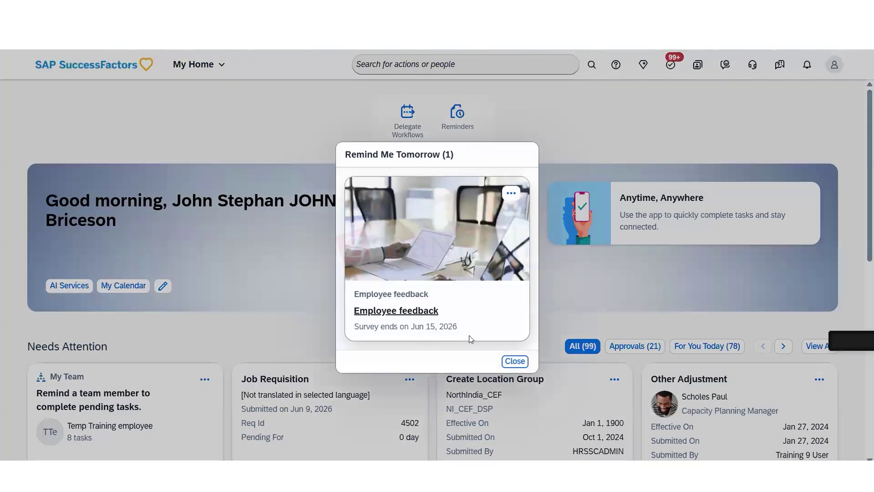
click(513, 361)
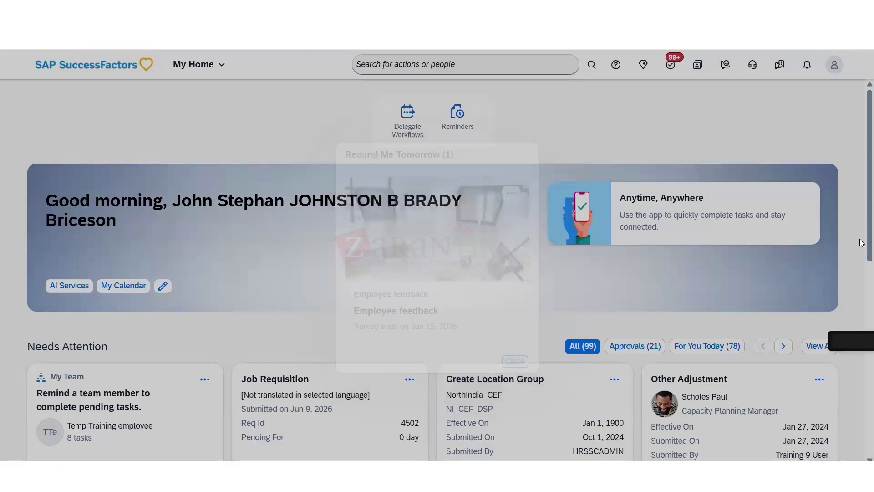
- Open the personalization settings from the end of the home page, review Quick Links and Quick Actions, and cancel
drag(859, 239, 860, 458)
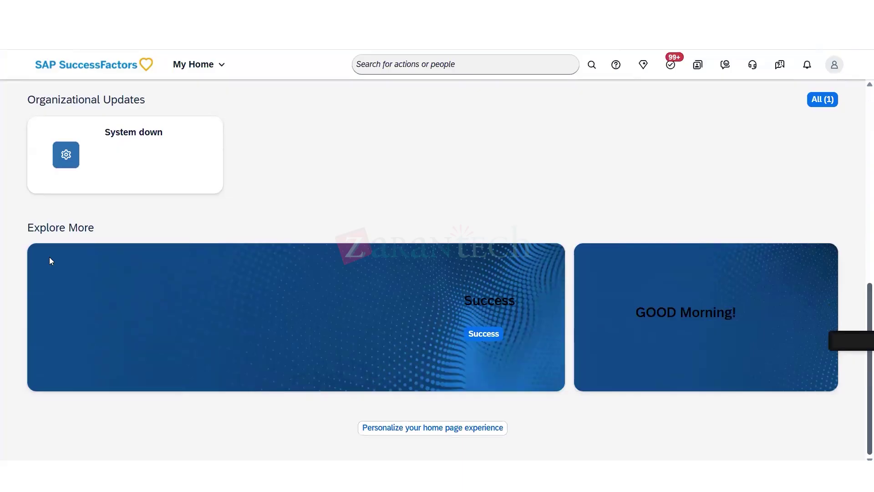
click(434, 428)
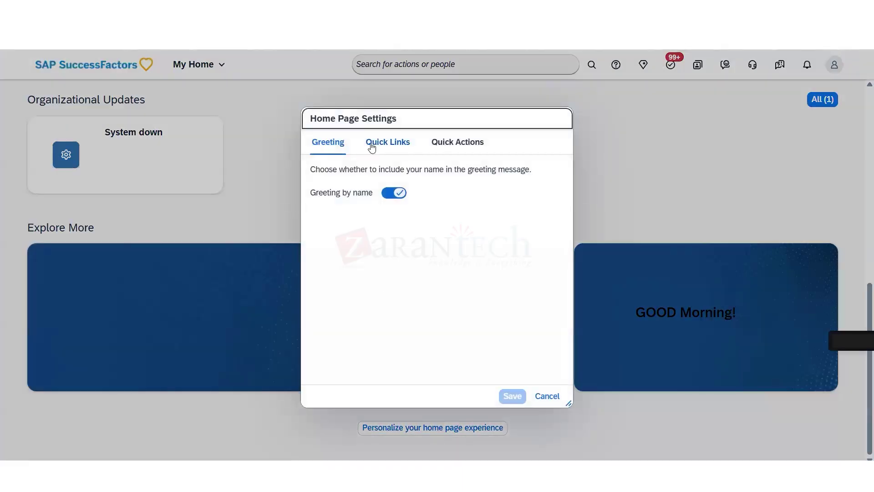
click(391, 145)
click(452, 142)
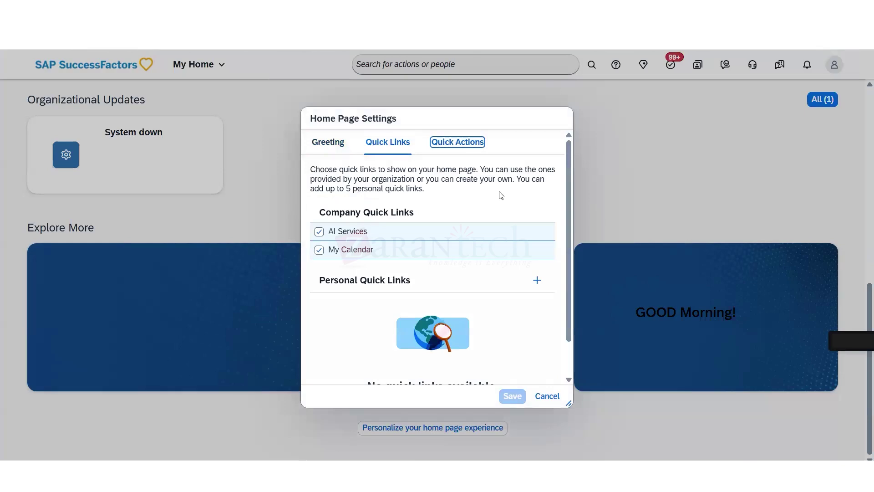
click(549, 397)
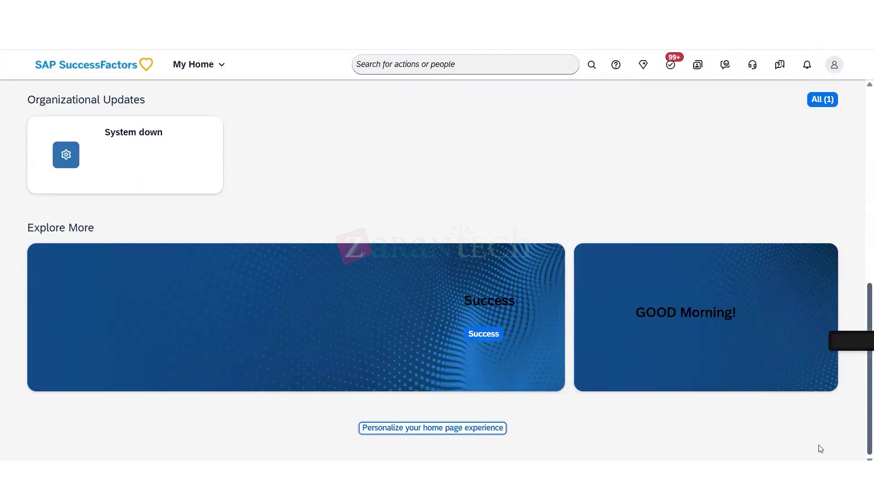
- Follow the Success link on the Explore More banner card and view the Explore More section of the opened page
click(490, 338)
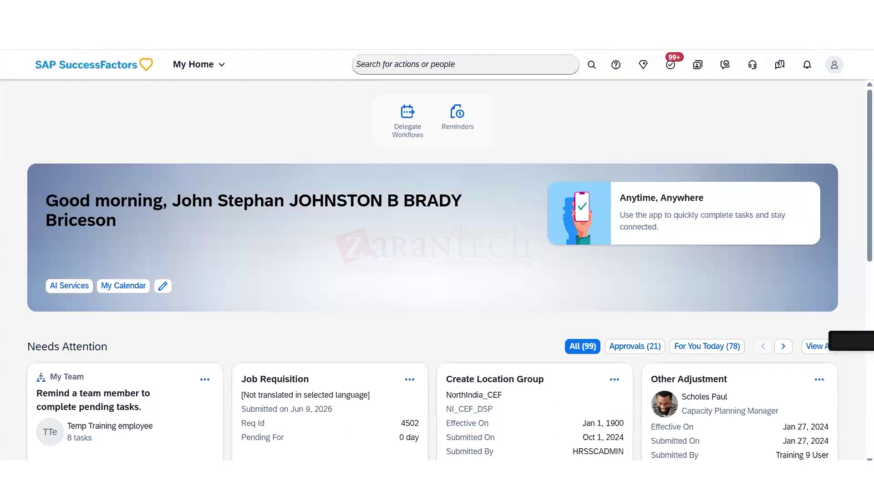
scroll(606, 229, down, 10)
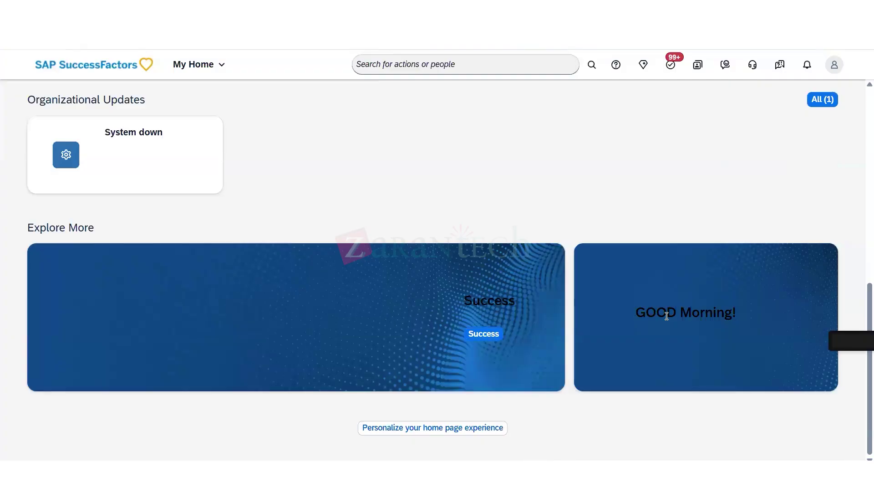
- Check the text on the Explore More banner cards and look back over the home page up to the welcome banner
drag(666, 315, 736, 315)
click(516, 343)
drag(516, 342, 464, 301)
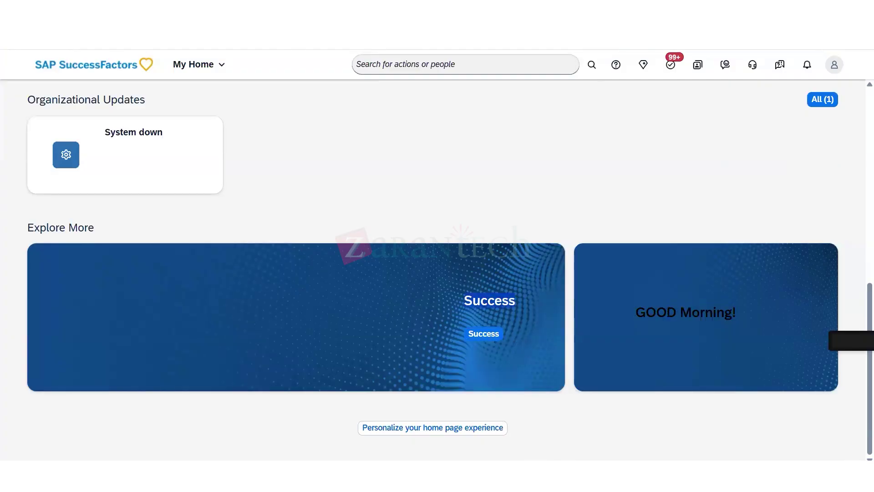
scroll(358, 73, up, 10)
scroll(276, 71, down, 10)
scroll(861, 301, up, 5)
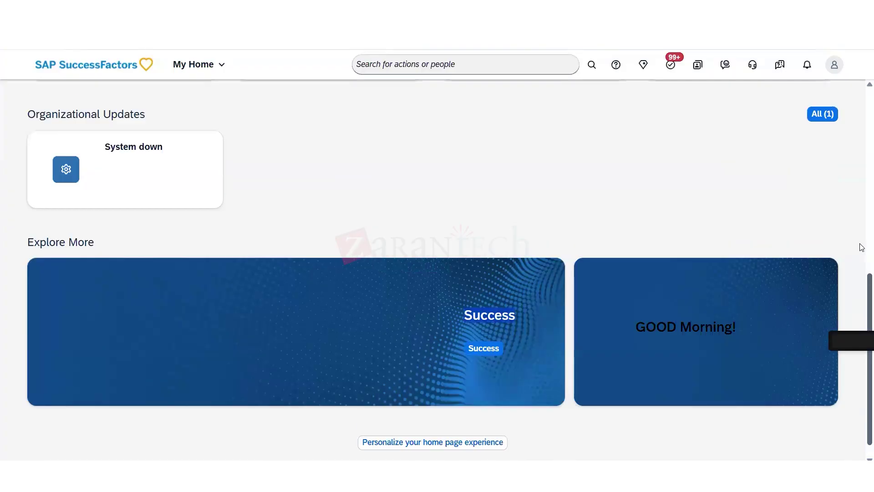
scroll(857, 160, up, 5)
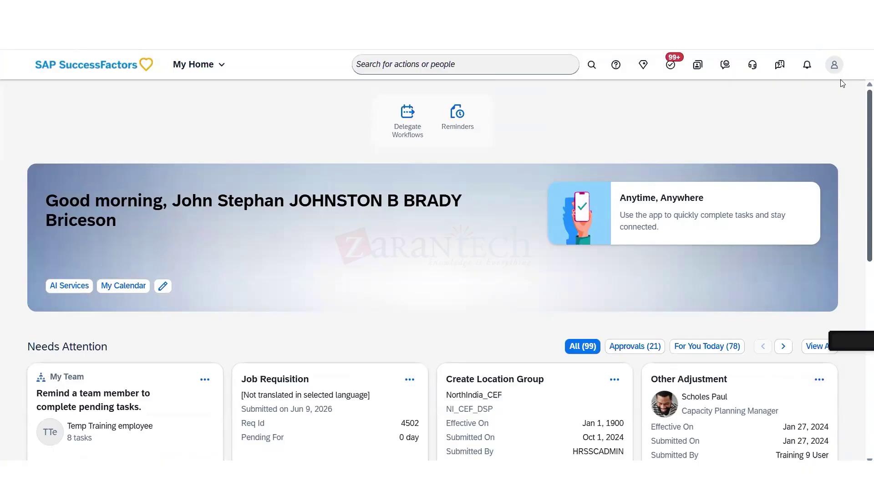
- Search the actions for "company system" and open Company System and Logo Settings
click(476, 68)
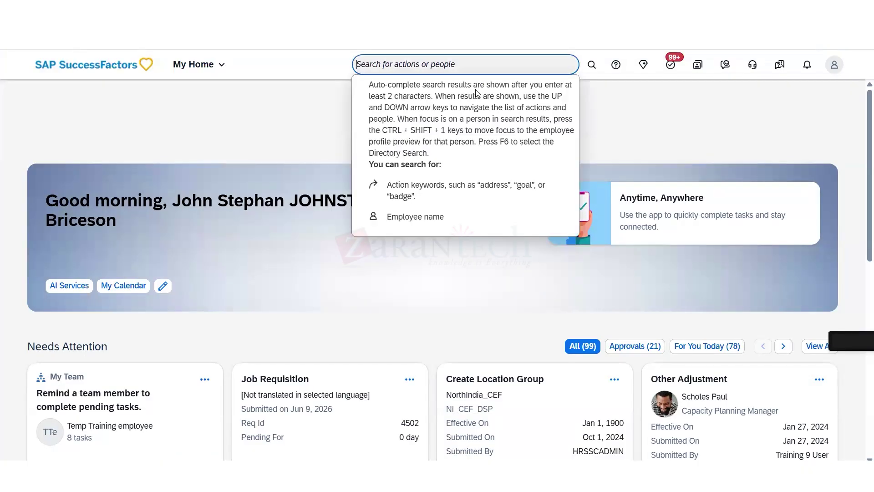
text(com)
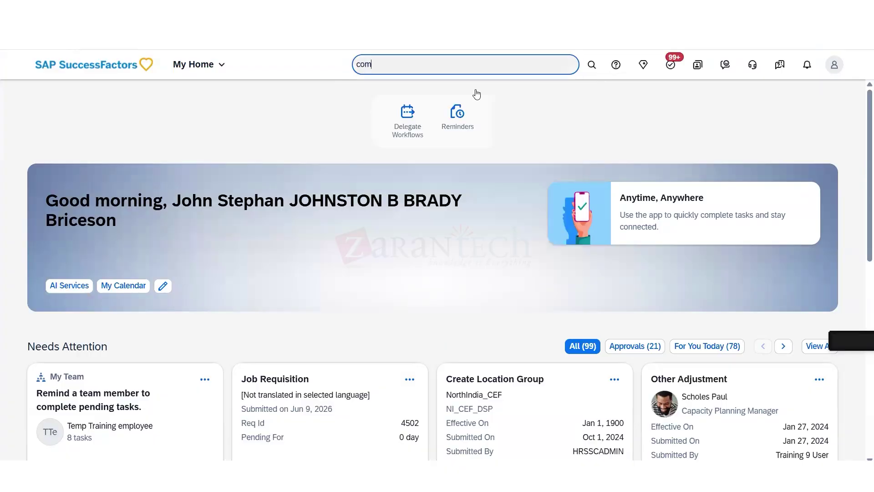
text(pany syste)
text(m)
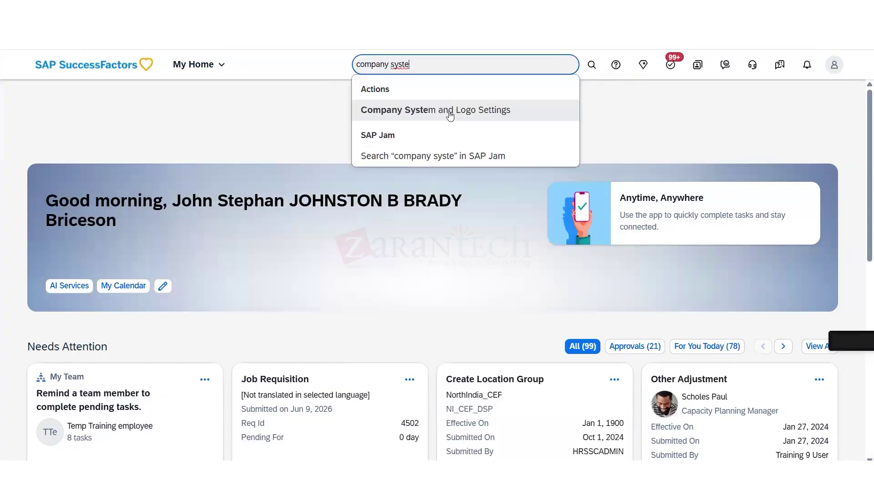
click(448, 110)
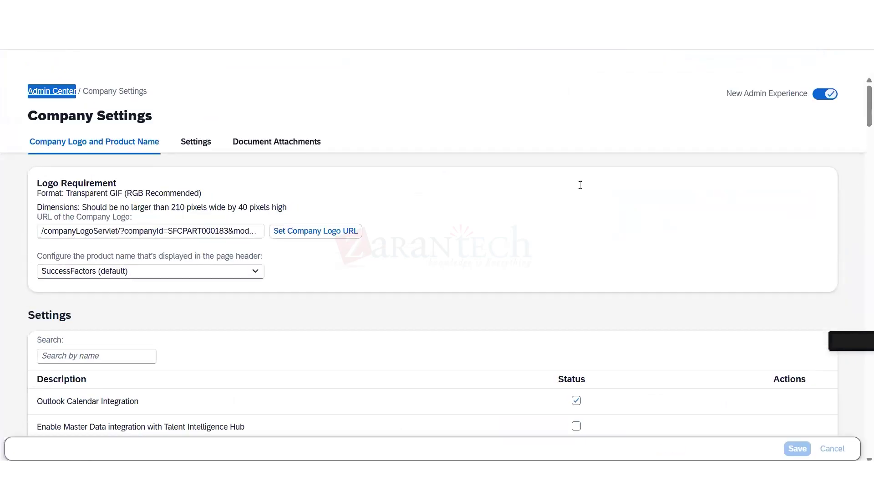
- Find the "home" options in the company Settings section, disable Enable the latest Home Page experience, and save with its additional settings open
click(196, 146)
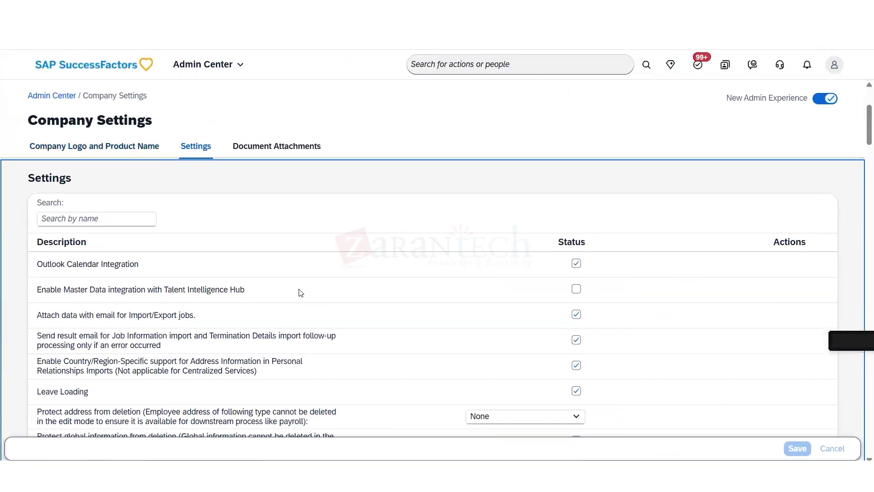
key(ctrl+f)
text(home)
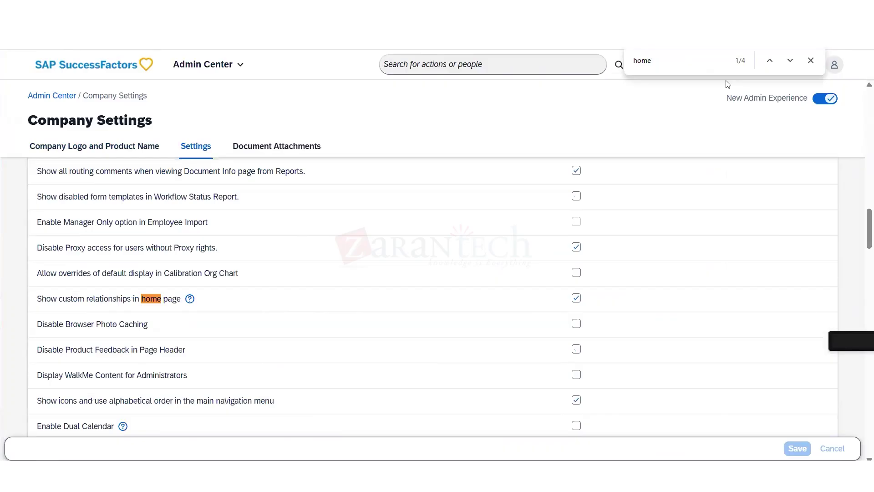
click(769, 61)
click(575, 272)
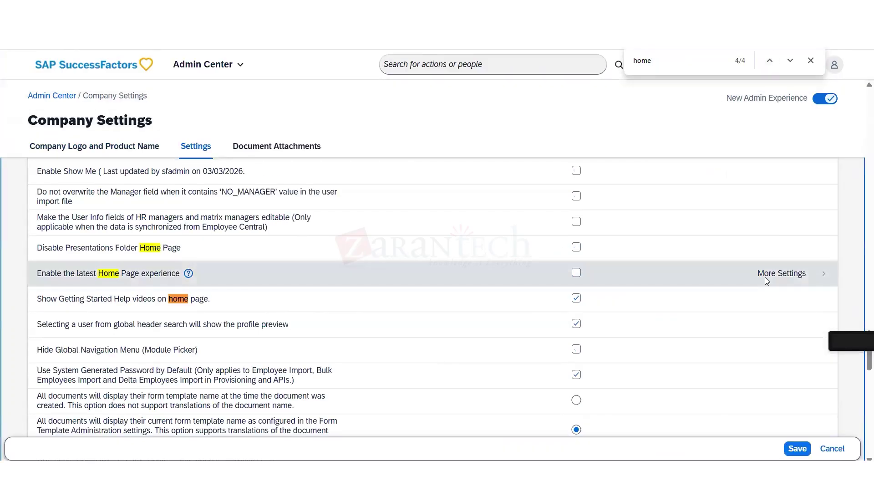
click(767, 275)
click(504, 449)
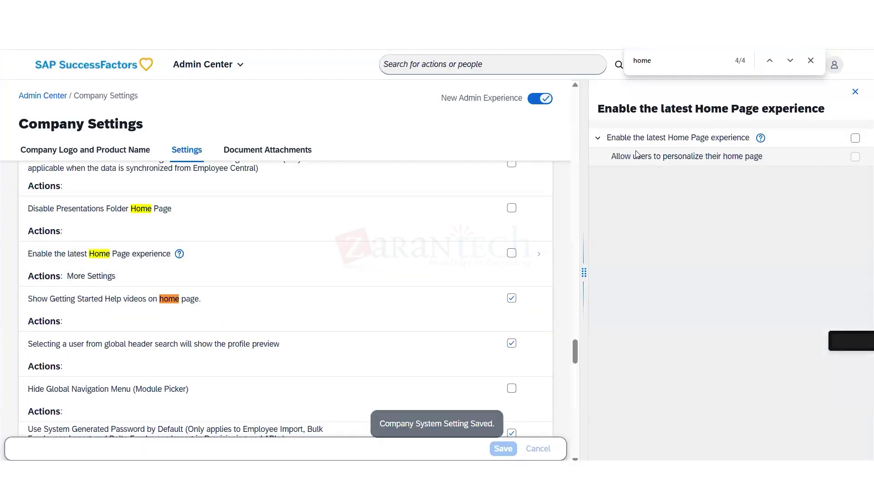
click(447, 73)
text(h)
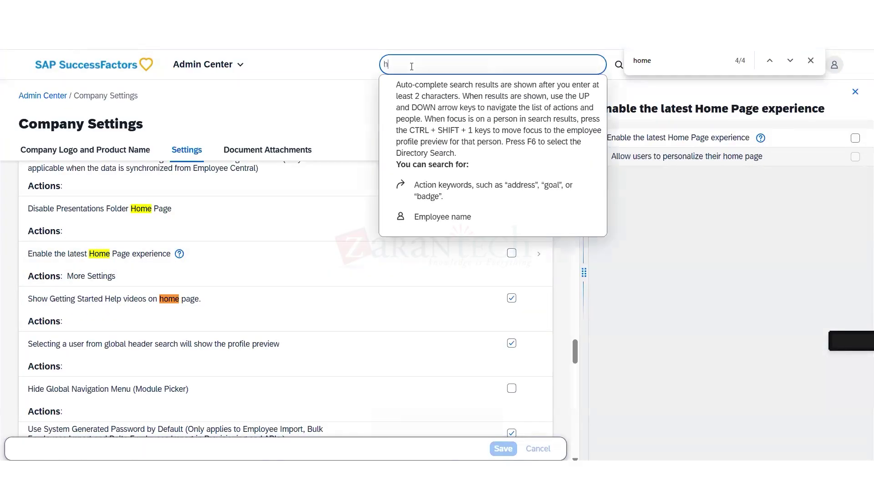
text(ome page\)
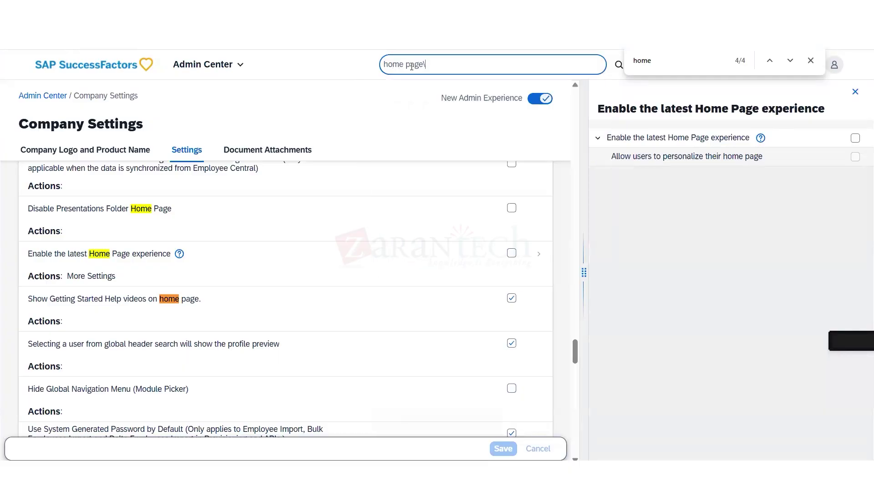
key(BackSpace)
key(BackSpace)
key(BackSpace)
key(BackSpace)
key(BackSpace)
key(BackSpace)
key(BackSpace)
key(BackSpace)
key(BackSpace)
key(BackSpace)
- Return to the My Home page to show the older home page layout, and find and choose the Theme Manager action
click(185, 66)
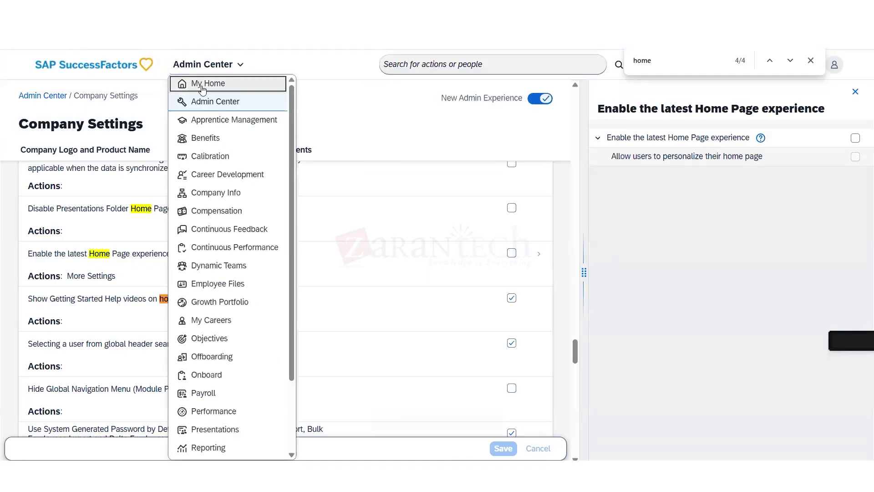
click(201, 86)
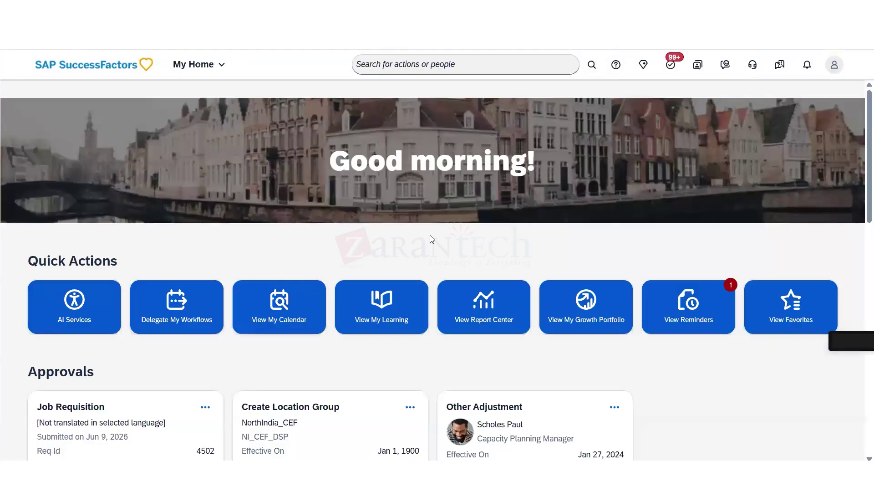
click(358, 68)
text(the)
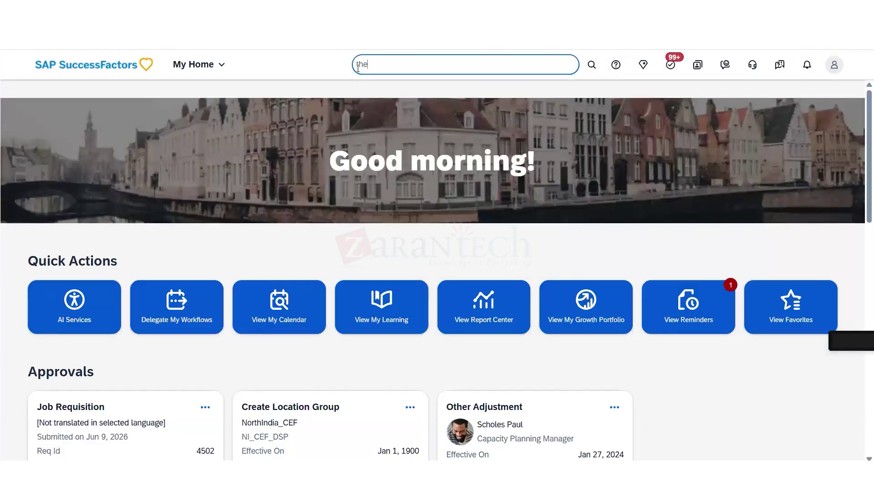
text(me manager)
click(428, 110)
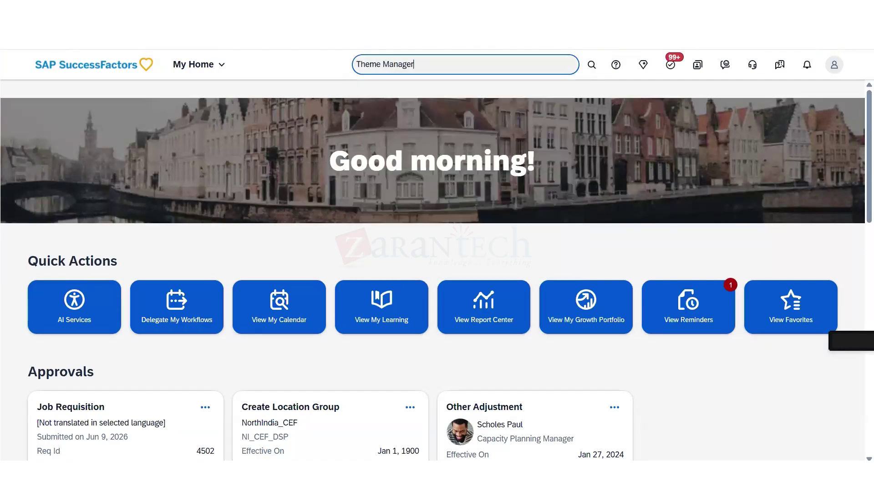
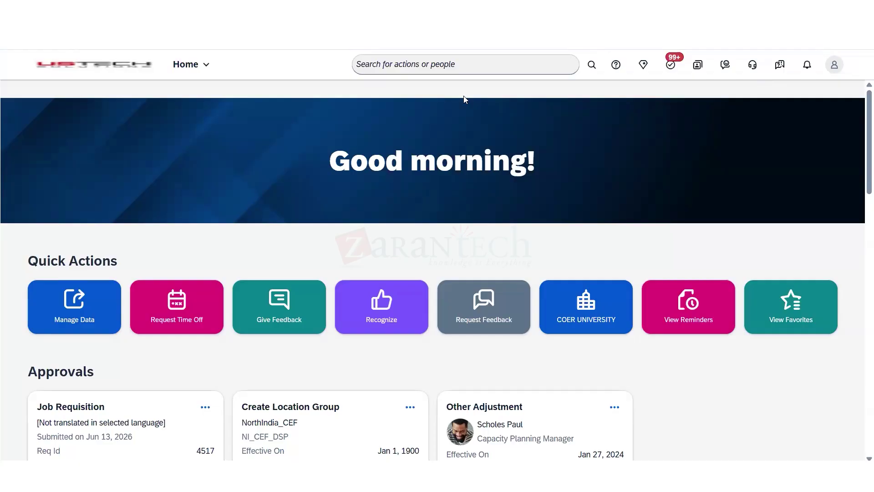
- Search the actions for "theme manager" from the home page and open the Manage Themes page
click(416, 65)
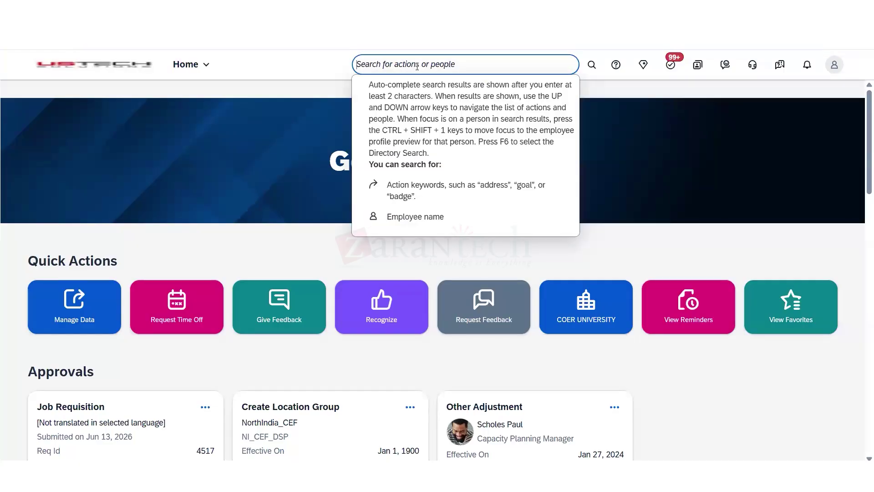
text(theme)
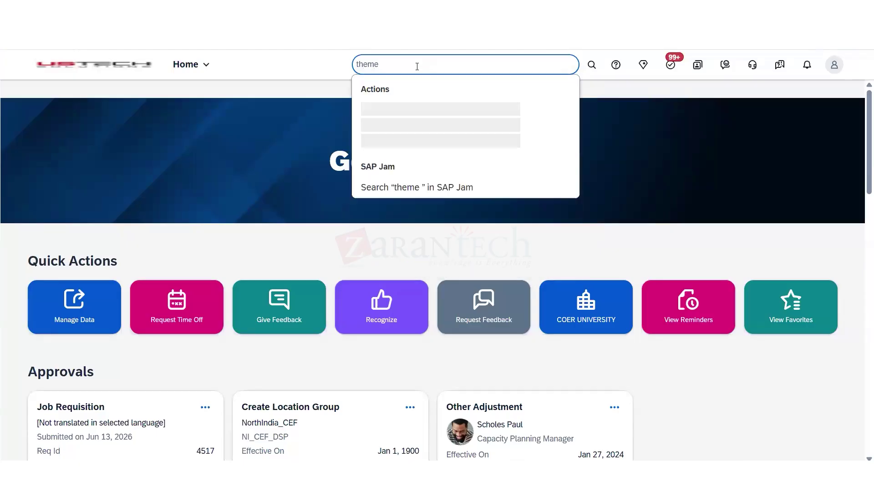
text( manager)
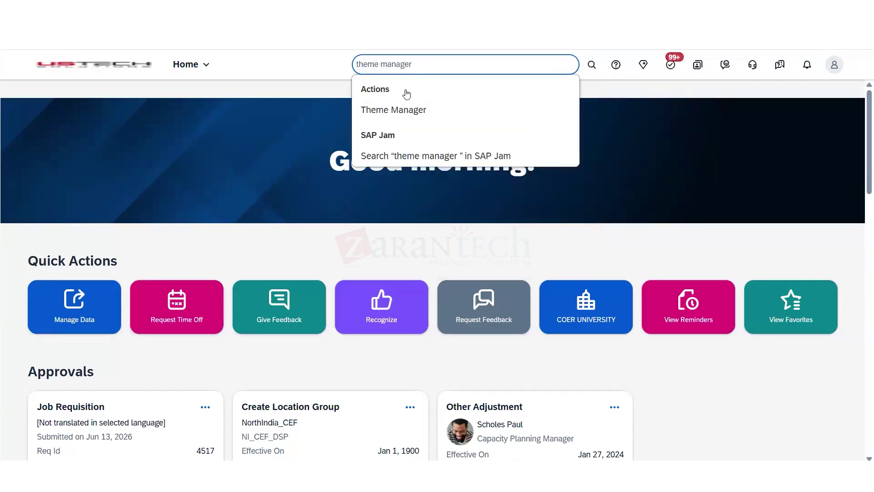
click(396, 111)
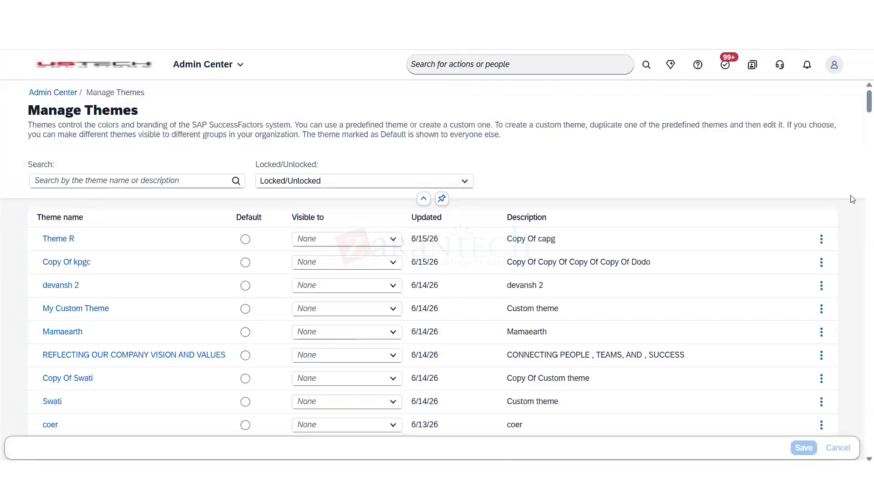
- Make SAP Fiori with Evening Horizon (dark) the default theme and save the change to the viewable theme
scroll(860, 136, down, 10)
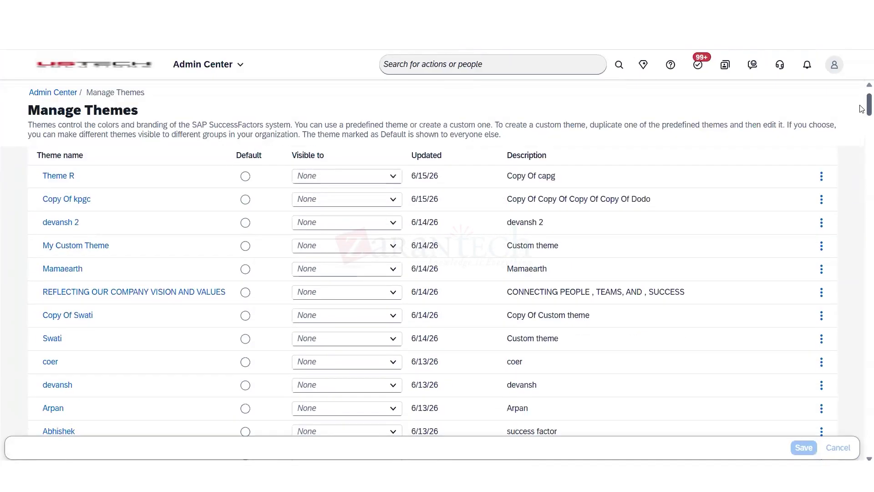
scroll(841, 281, down, 20)
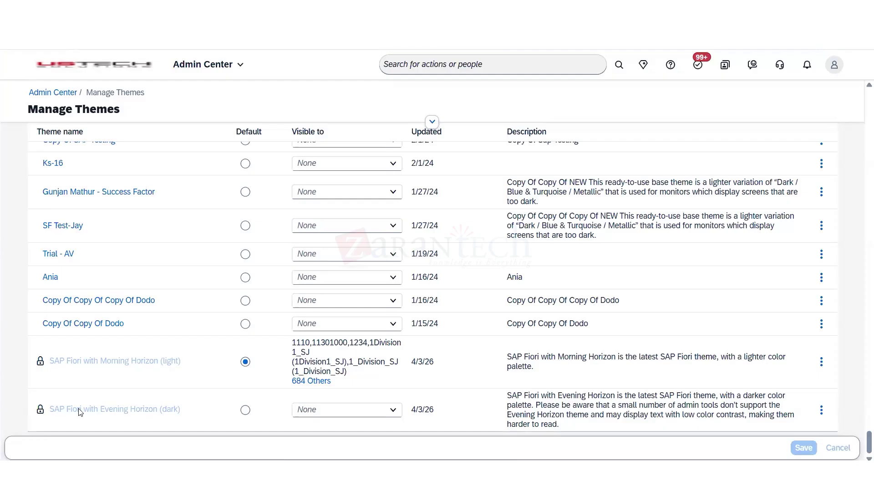
click(244, 412)
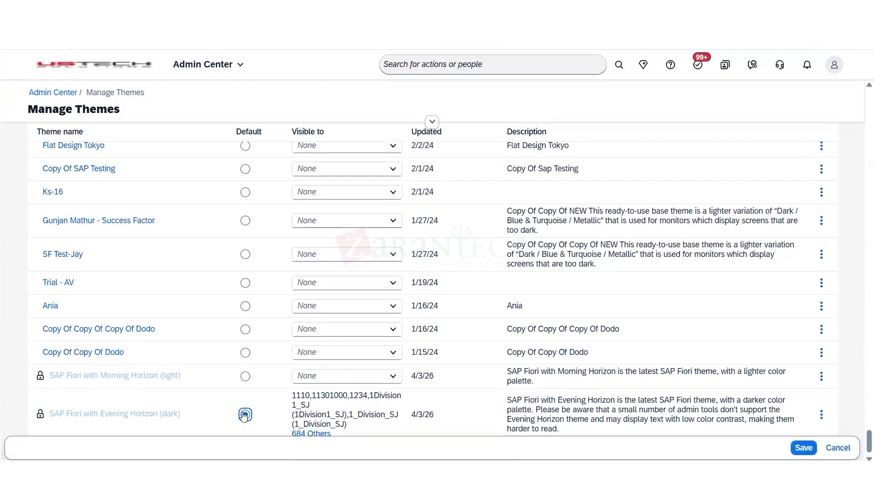
click(803, 448)
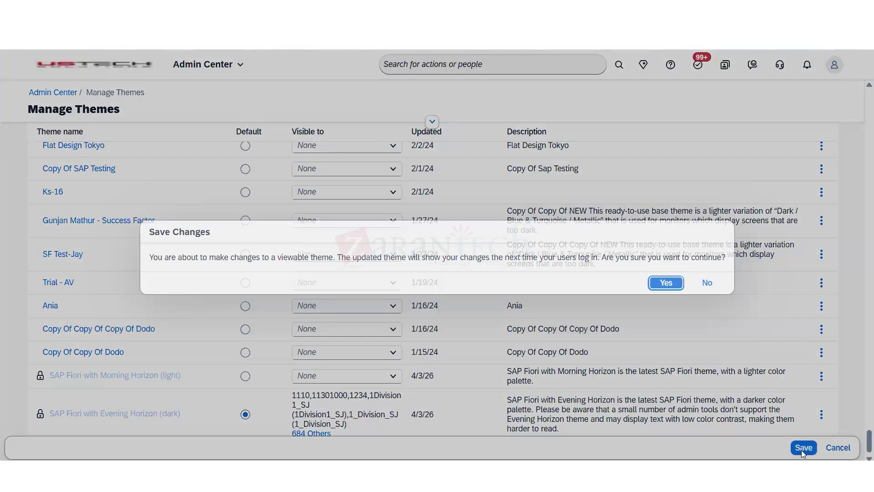
click(663, 286)
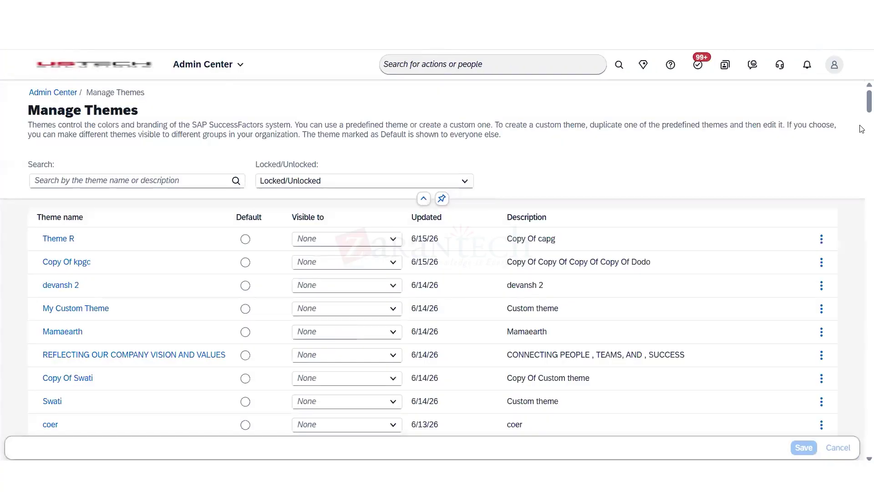
- Check the saved theme list, log out of the account from the home page, and log back in
scroll(862, 336, down, 10)
scroll(861, 335, down, 15)
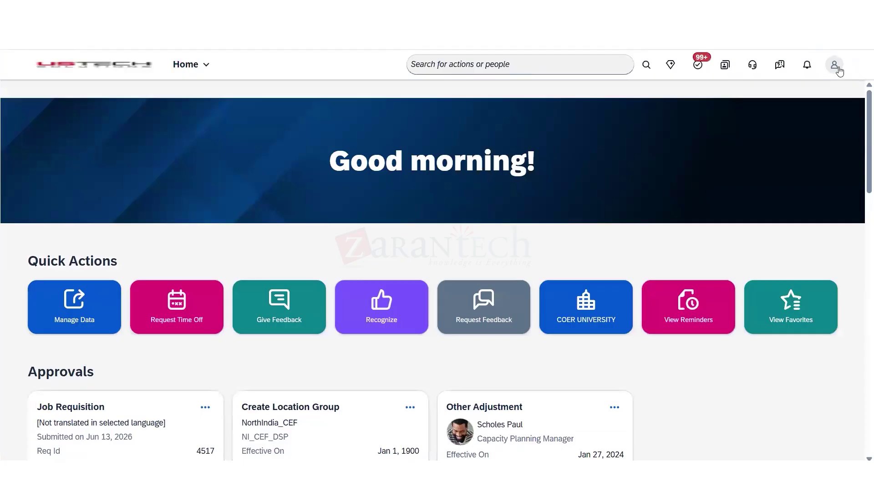
click(834, 64)
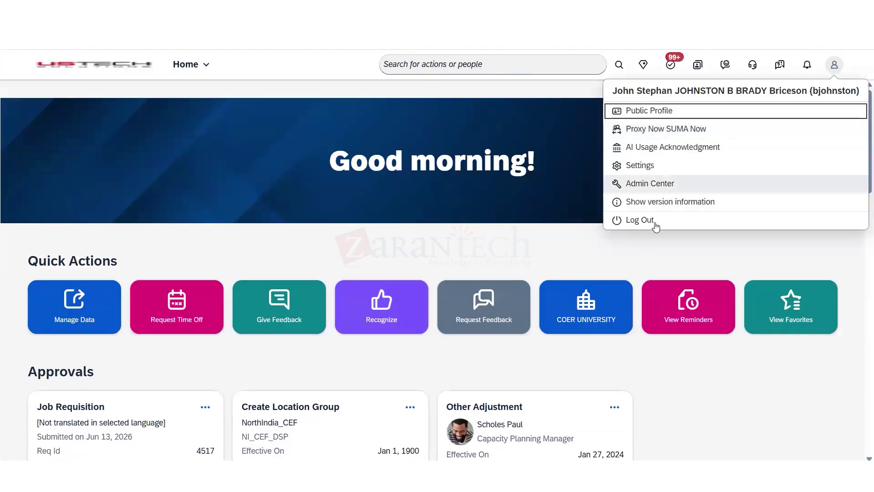
click(647, 223)
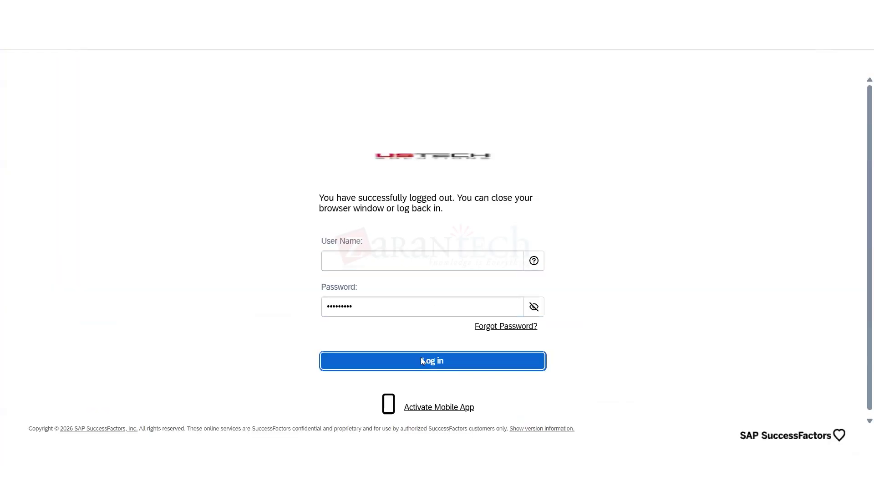
click(422, 360)
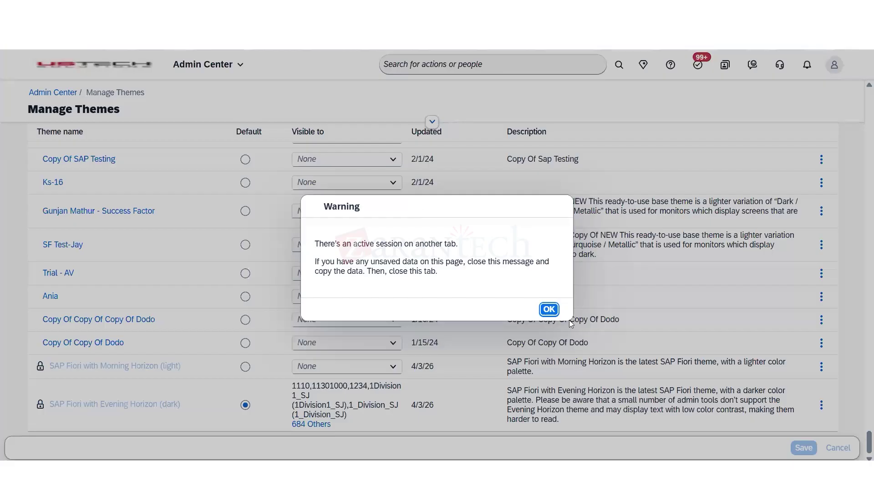
- Dismiss the active session warning and try to select SAP Fiori with Morning Horizon (light) as the default theme
click(549, 308)
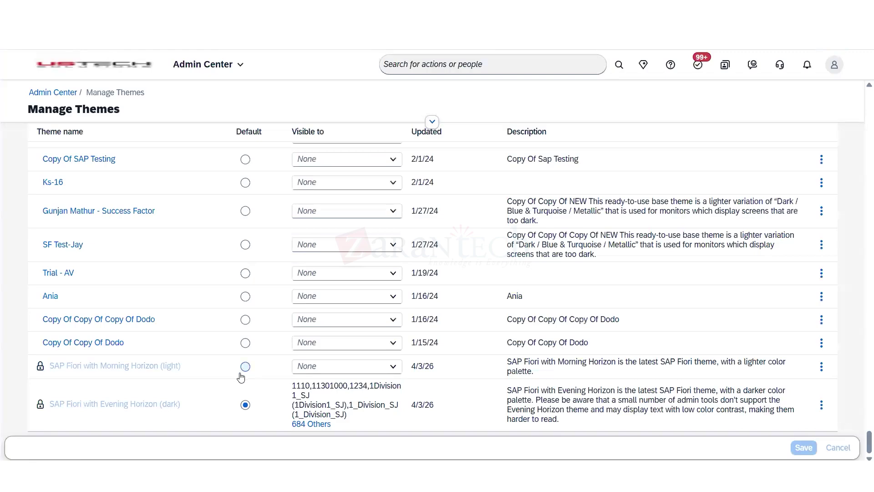
click(244, 368)
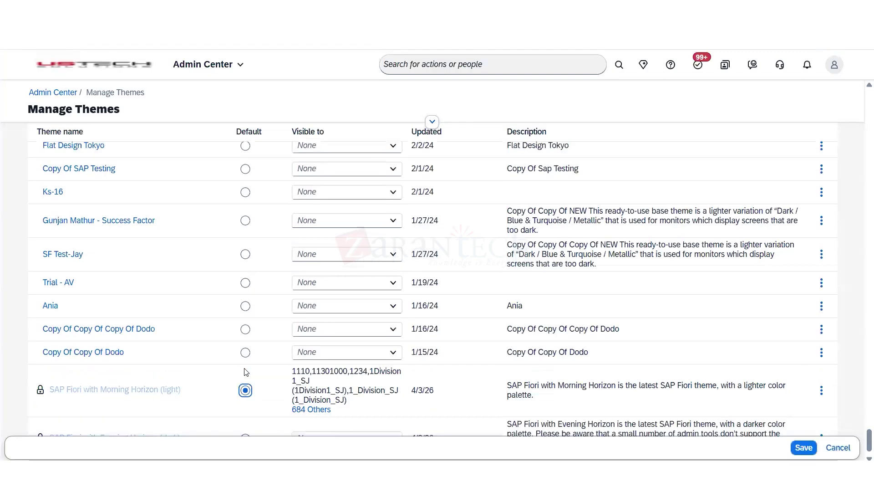
click(245, 353)
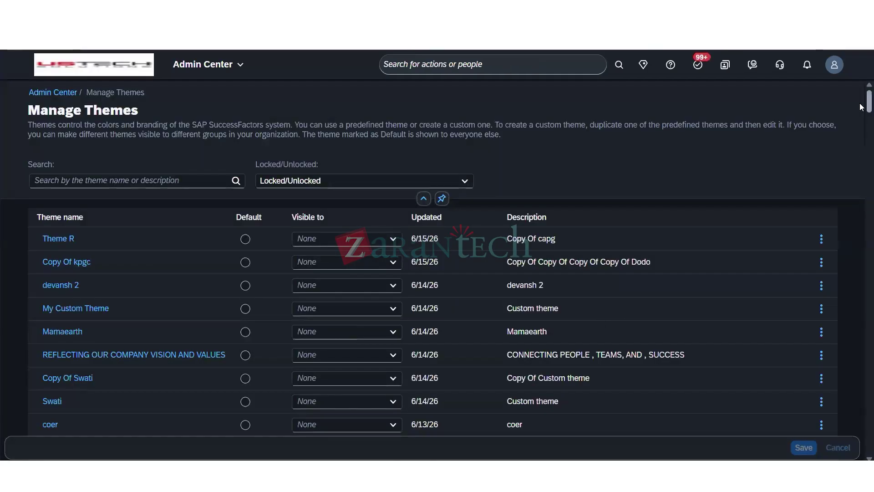
- Make SAP Fiori with Morning Horizon (light) the default theme and save the change to the viewable theme
scroll(859, 139, down, 15)
scroll(845, 273, down, 20)
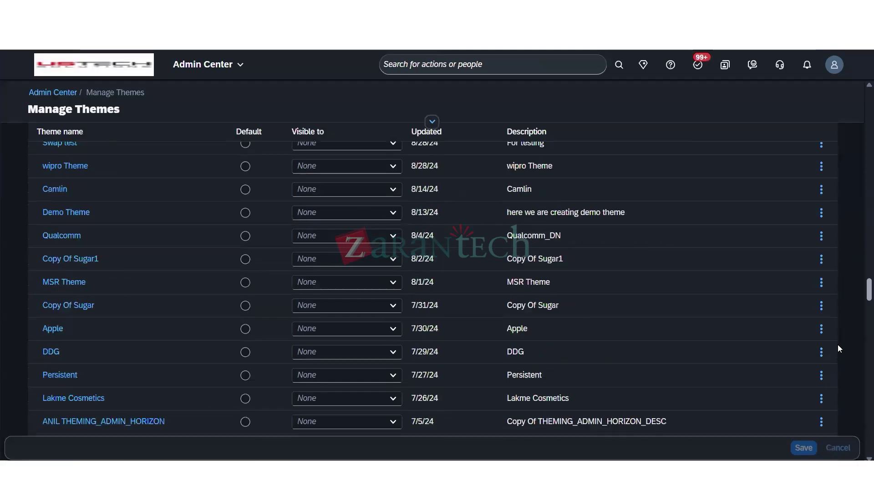
scroll(835, 447, down, 5)
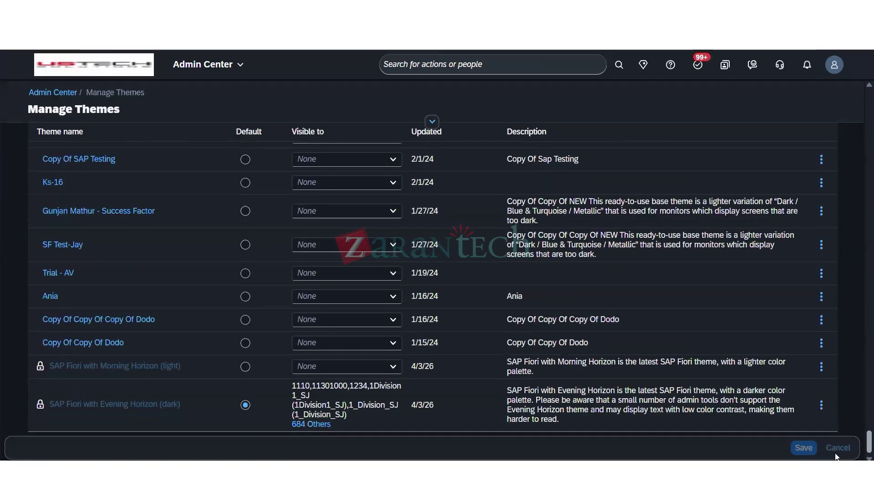
click(244, 368)
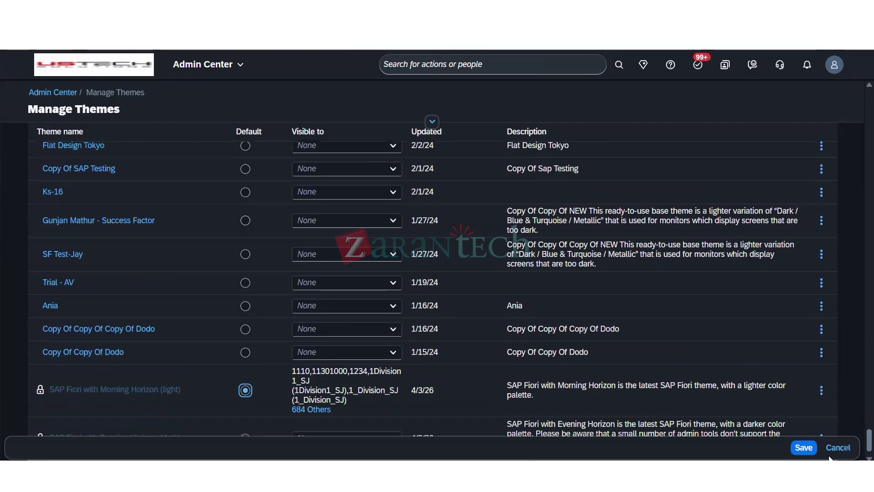
click(801, 449)
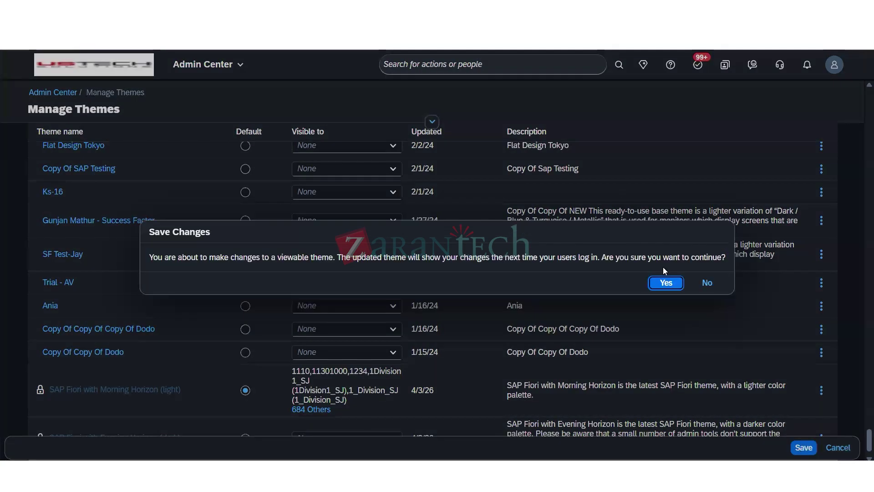
click(665, 284)
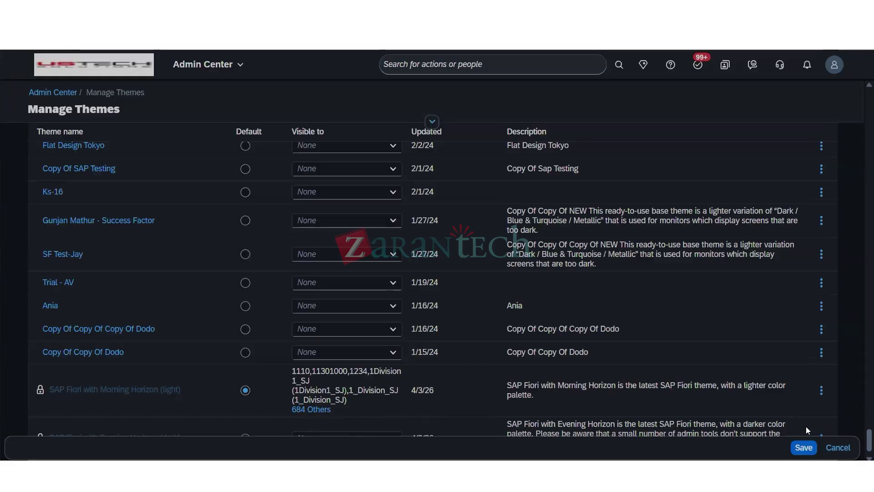
- Log out from the home page, log back in, and dismiss the active session warning on the Manage Themes page
key(F5)
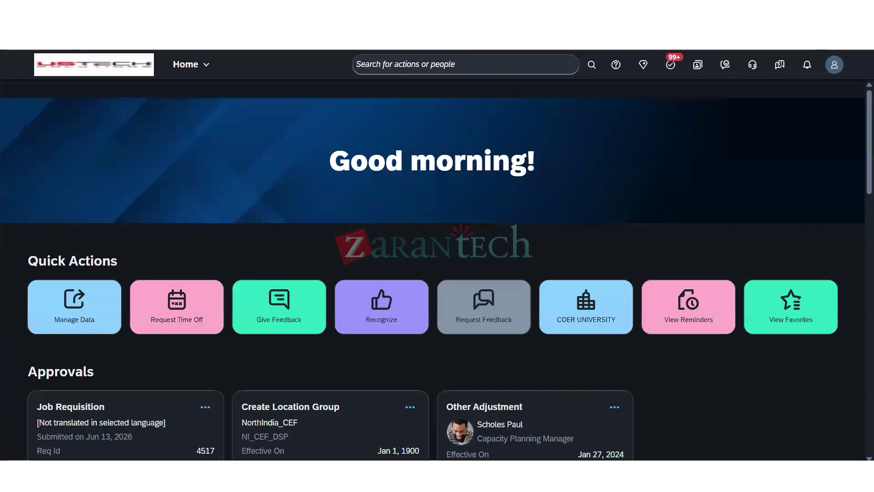
click(833, 64)
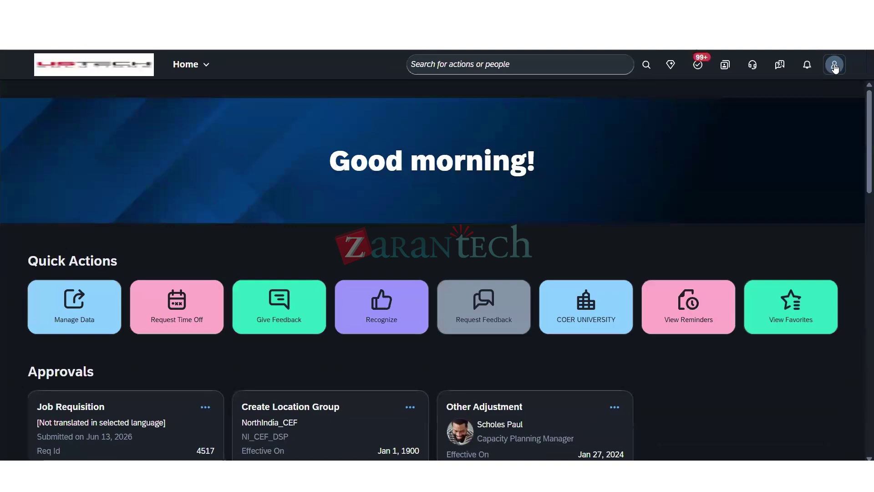
click(835, 66)
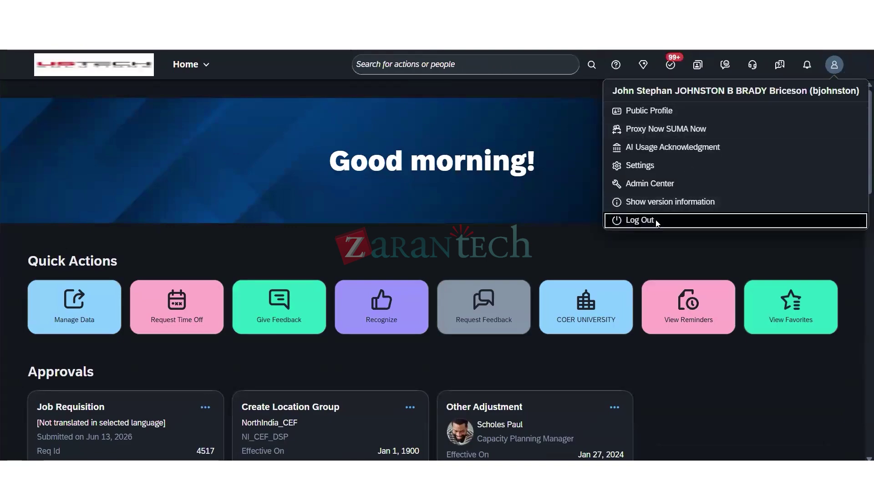
click(640, 220)
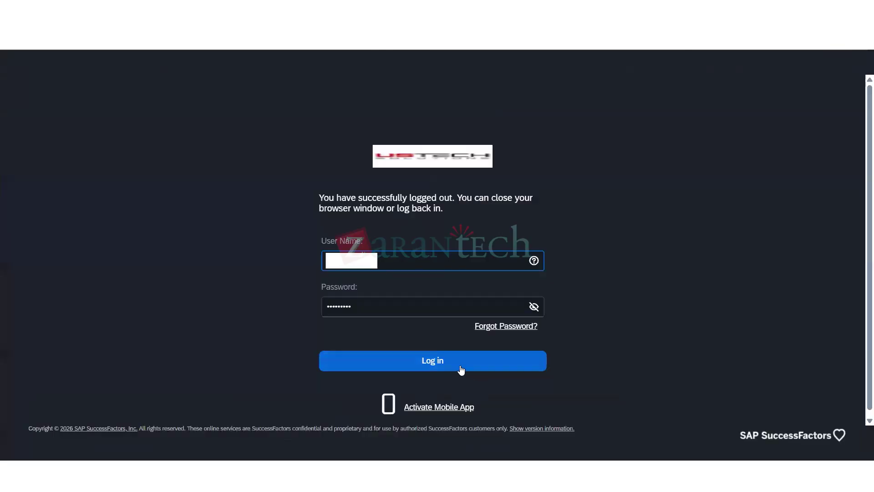
click(461, 367)
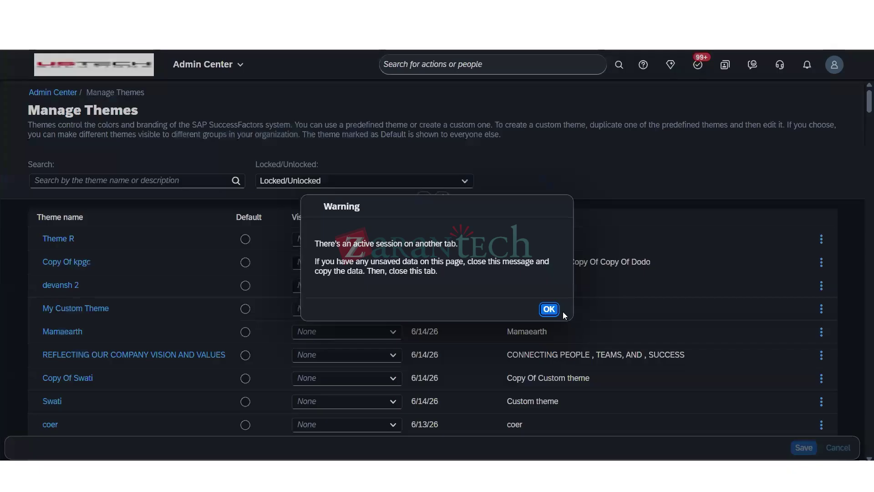
click(549, 310)
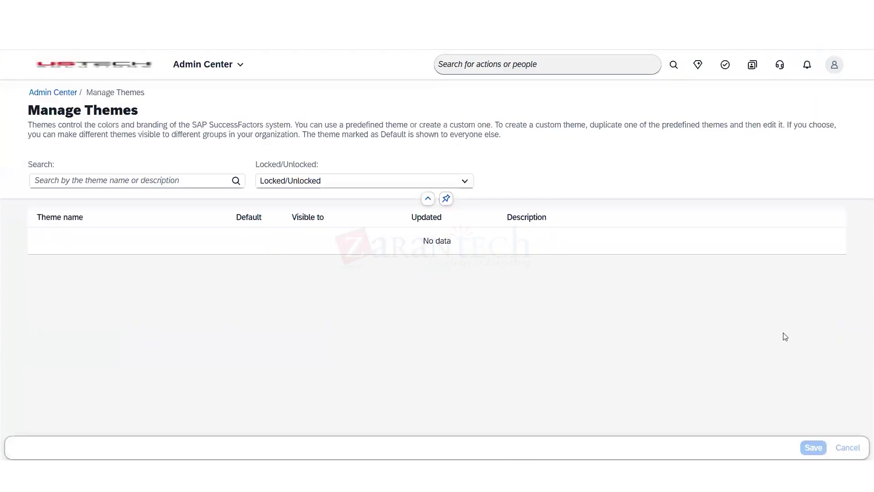
- Duplicate the SAP Fiori with Morning Horizon (light) theme and open the copy for editing
scroll(846, 211, down, 3)
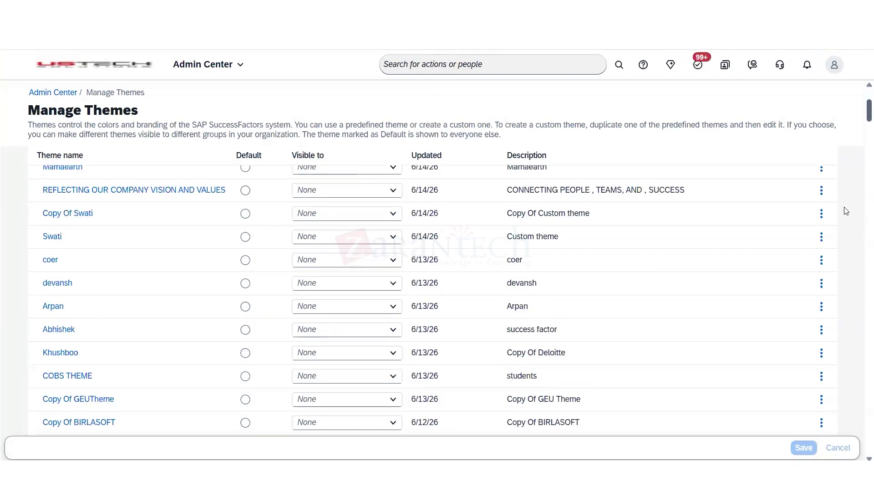
scroll(808, 361, down, 20)
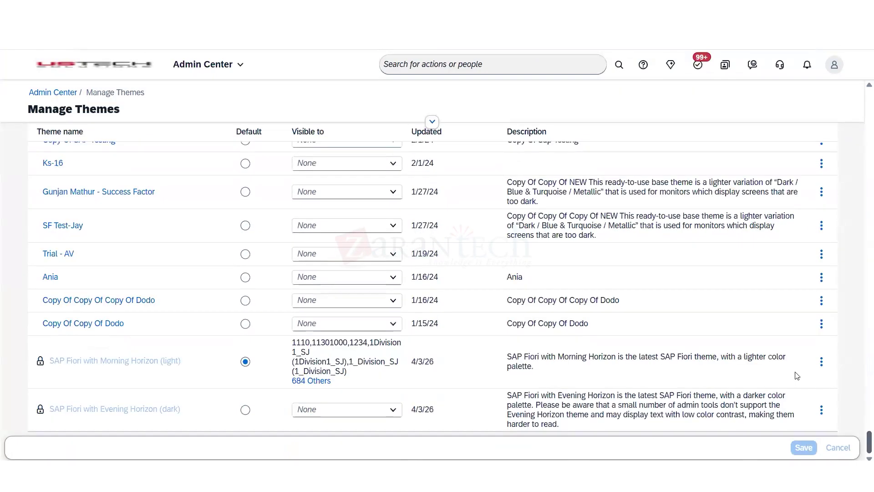
click(821, 362)
click(821, 387)
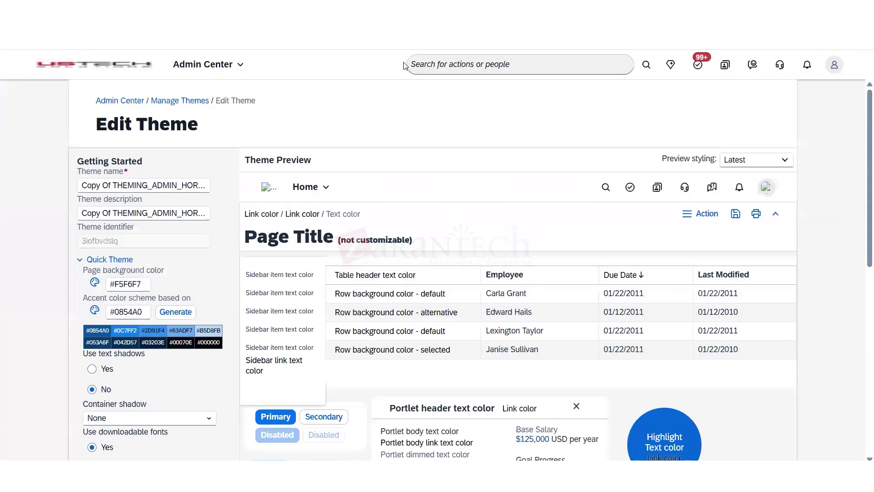
- Name the copied theme Zarantech and replace its description with zarantech
click(93, 180)
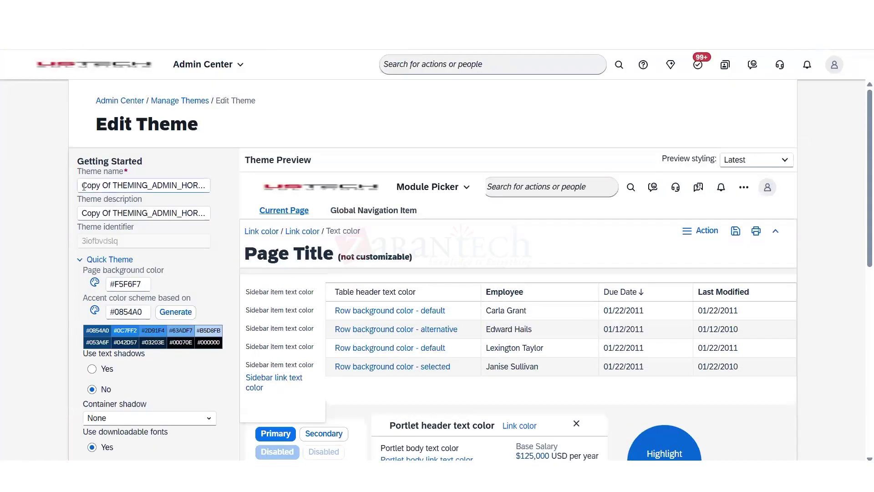
key(ctrl+a)
key(BackSpace)
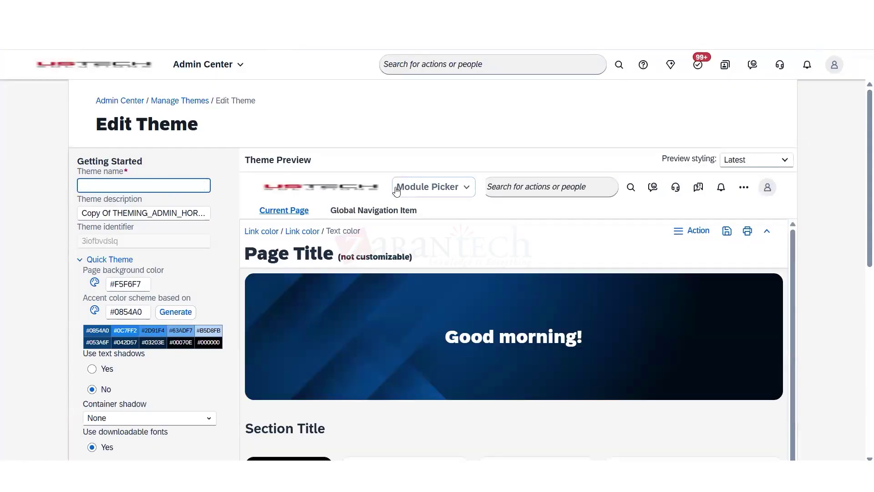
text(Zaranted)
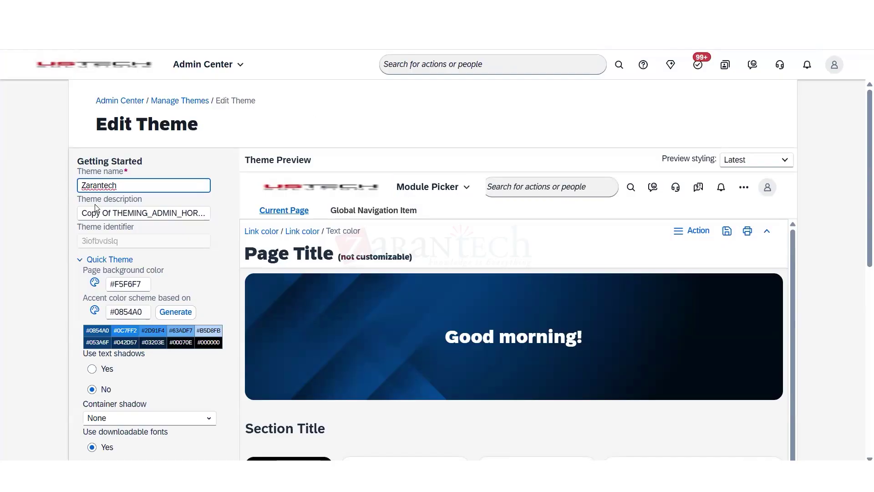
key(Tab)
key(BackSpace)
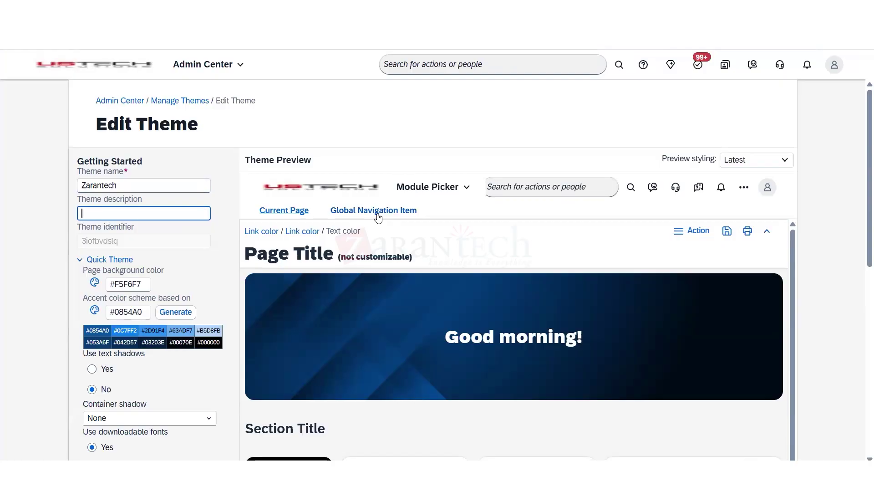
text(zarantech)
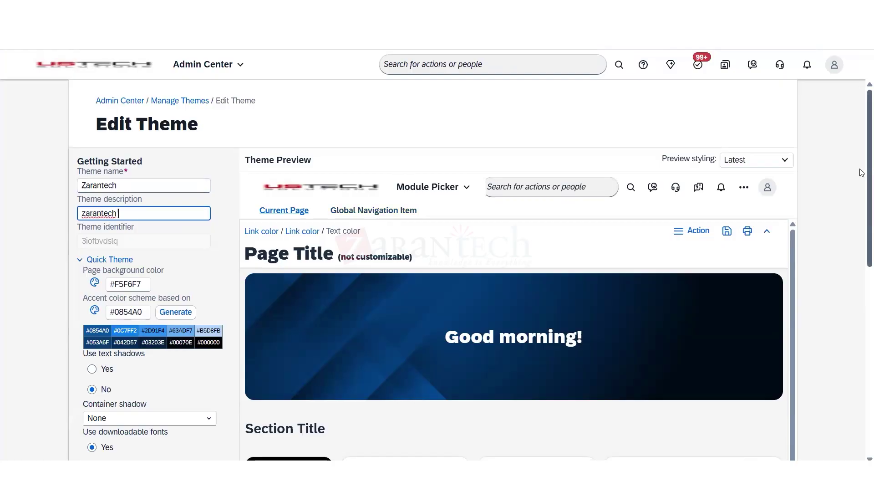
- Save the Zarantech theme and accept that its images and configurations are publicly viewable
drag(867, 171, 866, 361)
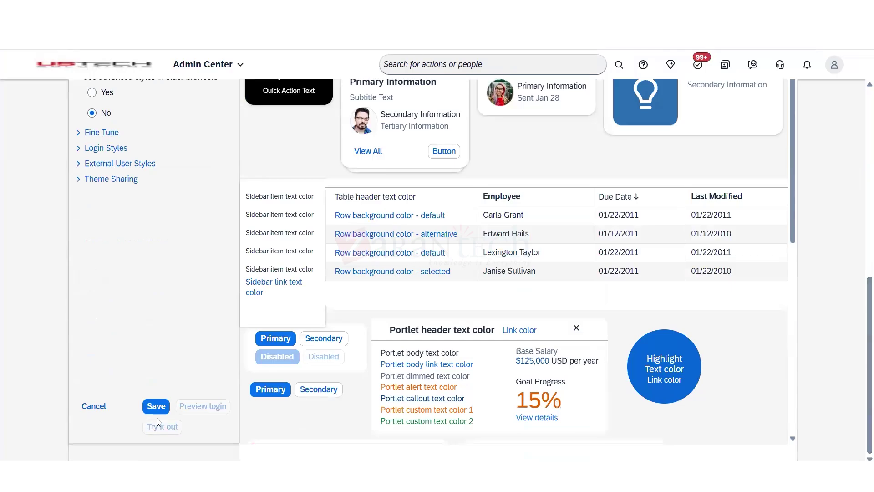
click(157, 410)
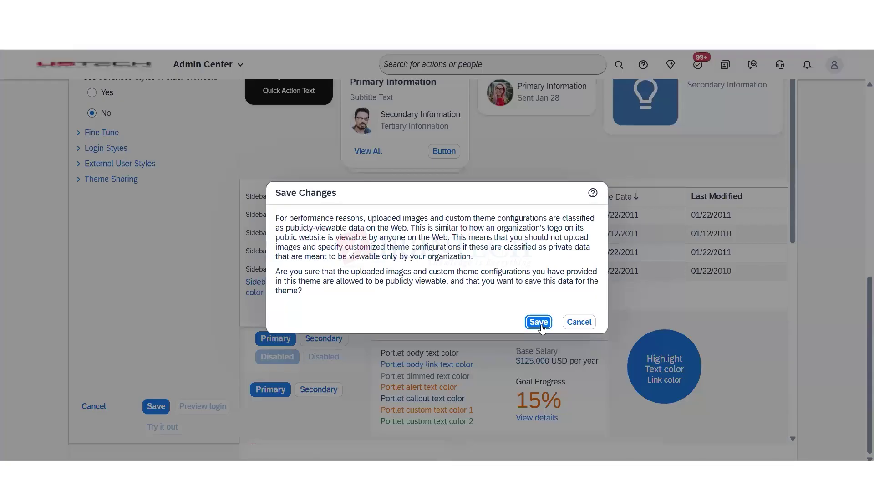
click(541, 324)
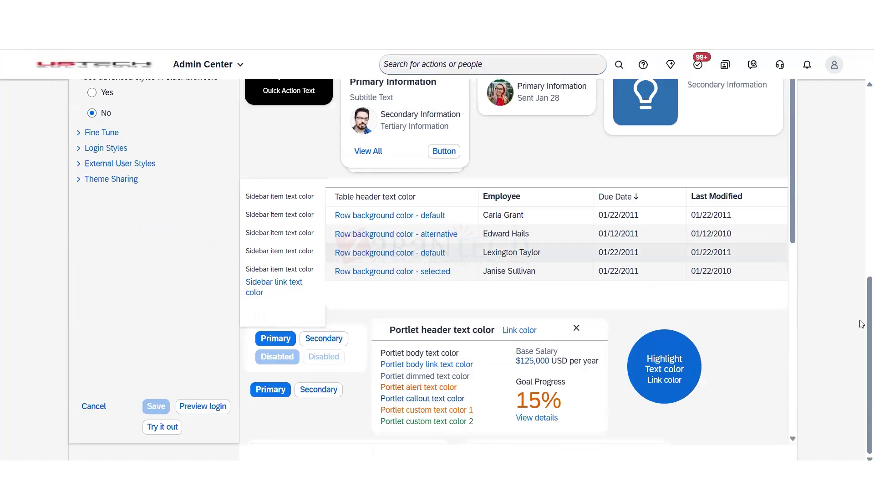
- Review the saved theme's action options and its name and description fields
drag(859, 329, 860, 390)
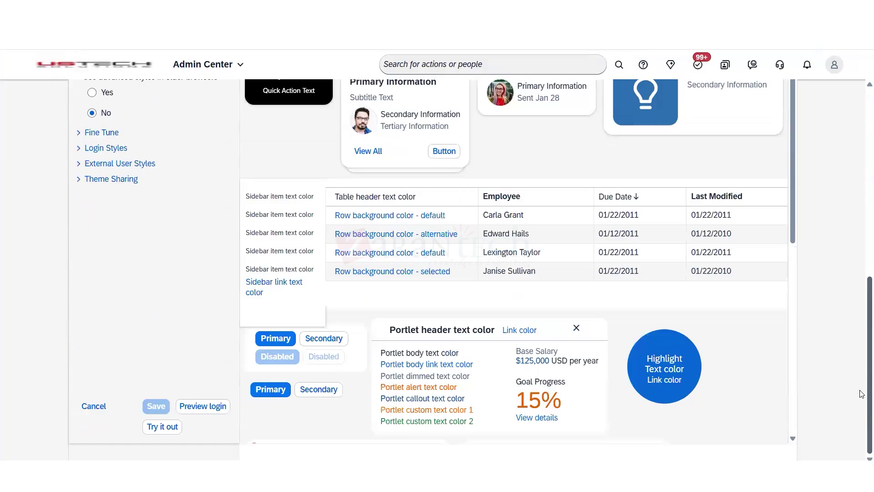
click(162, 426)
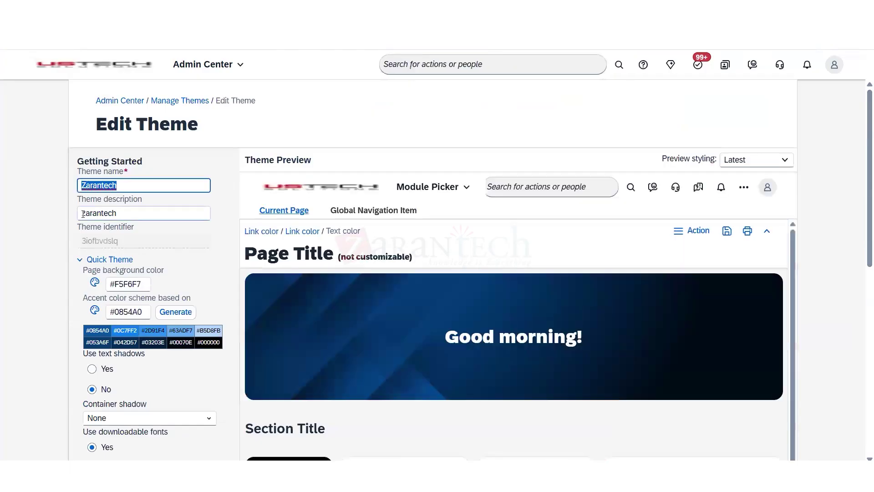
key(Tab)
key(shift+Tab)
key(Tab)
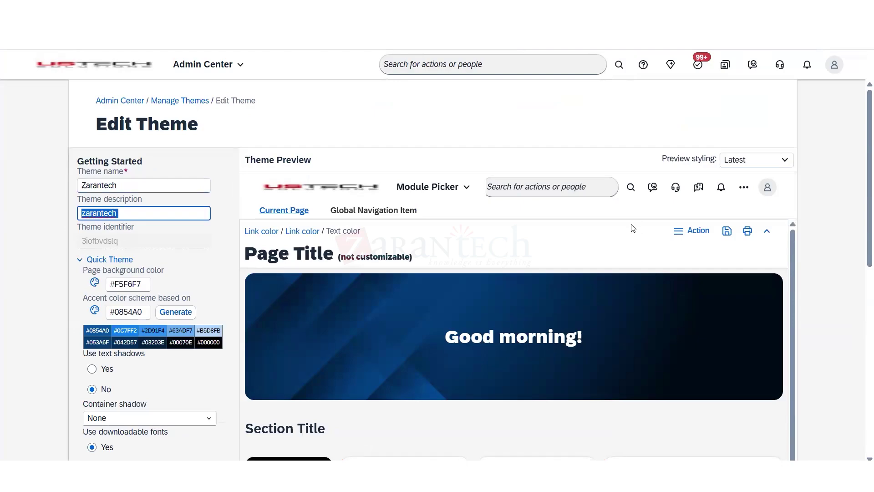
double_click(136, 186)
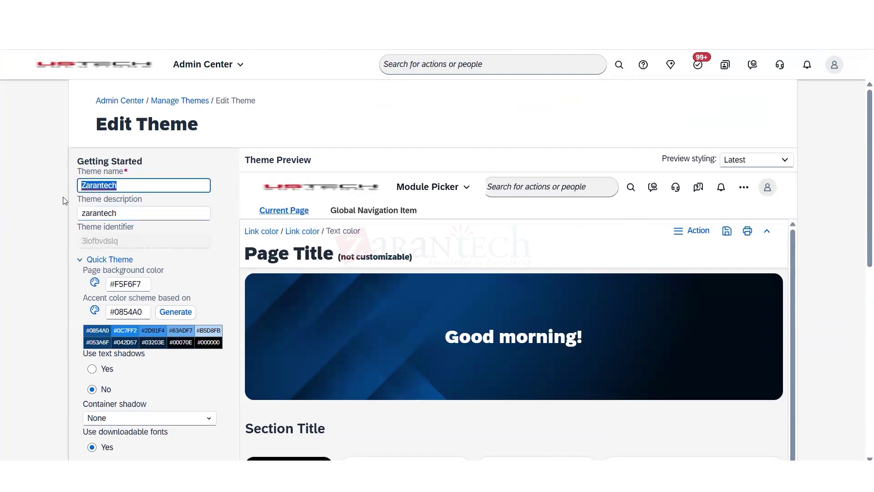
double_click(145, 210)
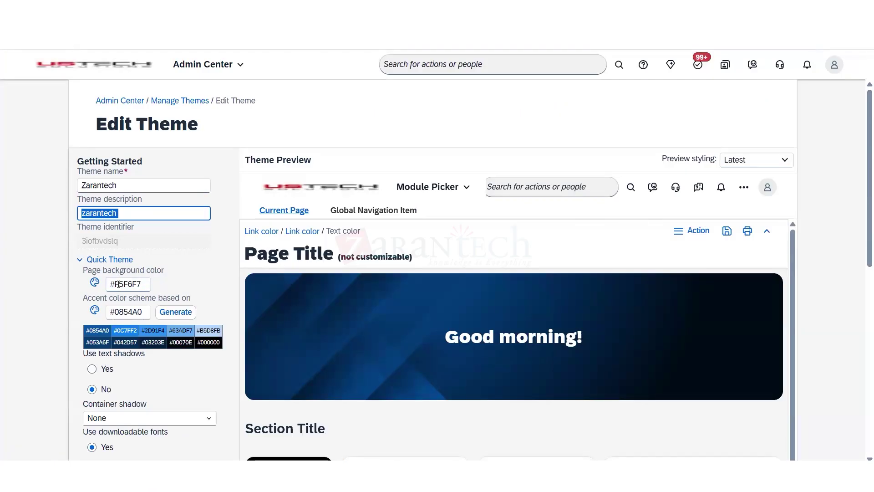
- Set the Quick Theme page background color to yellow #F5BF1E and apply it to the preview
click(94, 285)
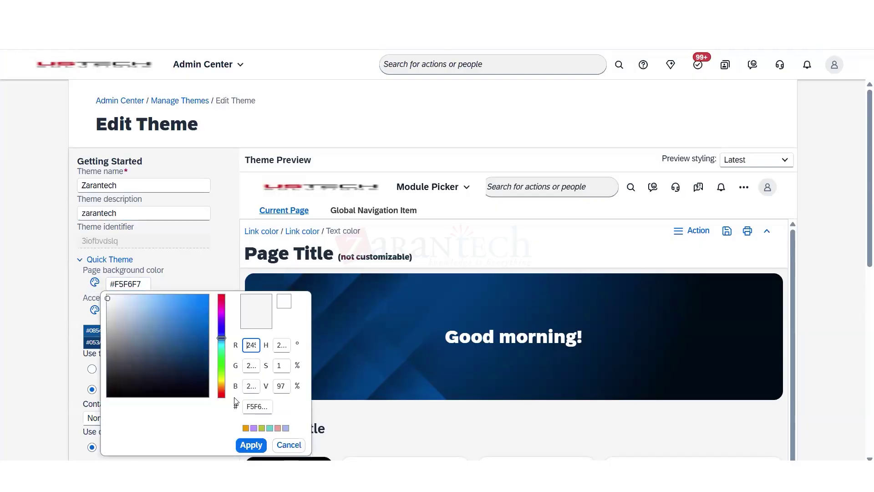
click(222, 379)
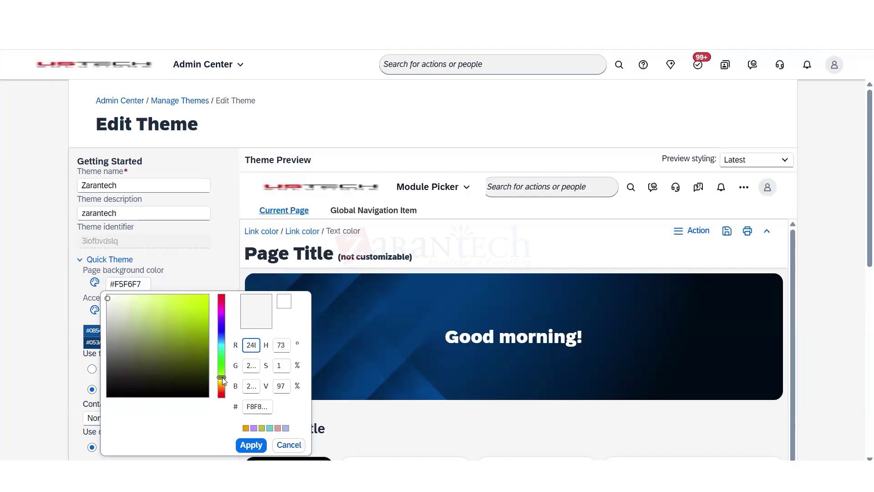
click(222, 384)
click(223, 385)
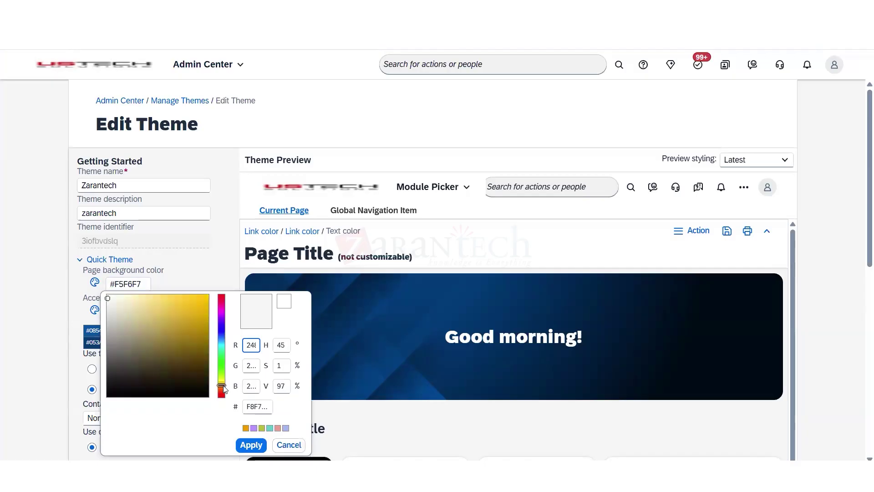
click(197, 299)
click(251, 446)
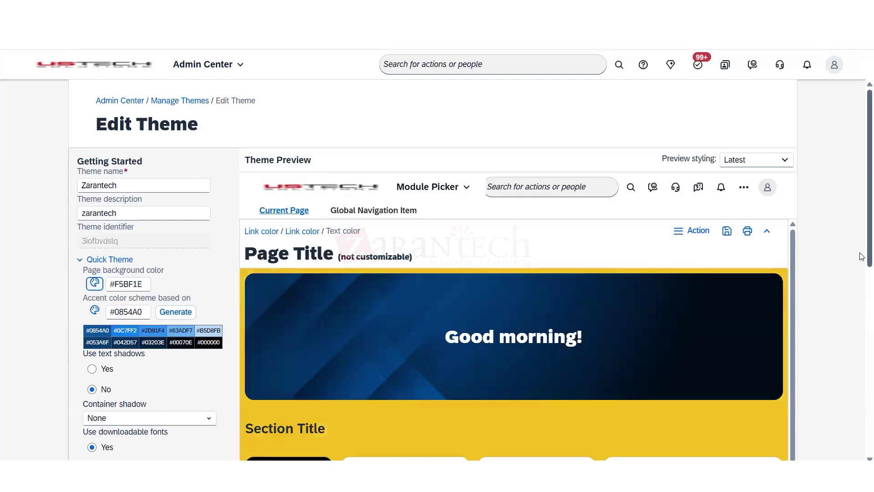
- Change the Quick Theme page background color to magenta #E81EF6 and apply it
scroll(862, 256, down, 1)
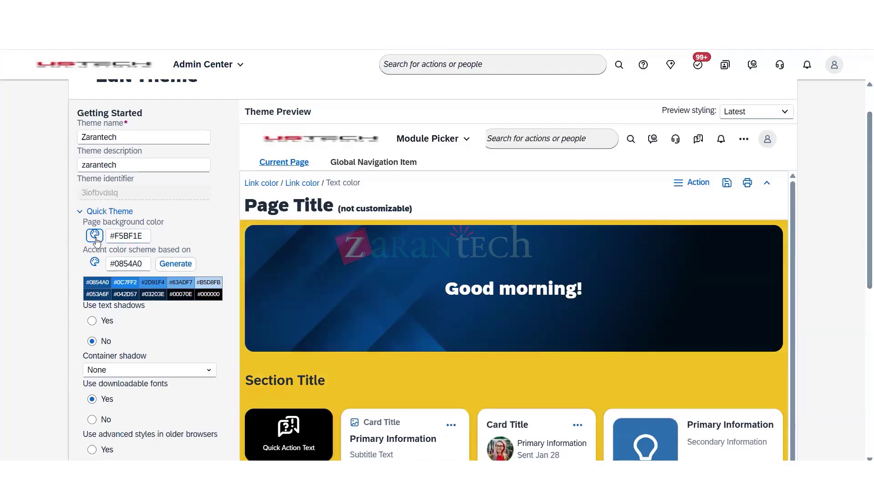
click(94, 236)
click(220, 264)
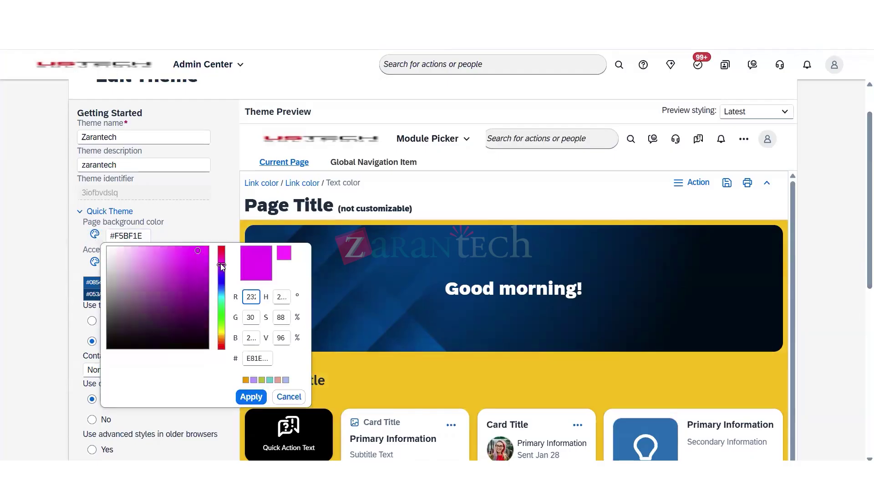
click(250, 398)
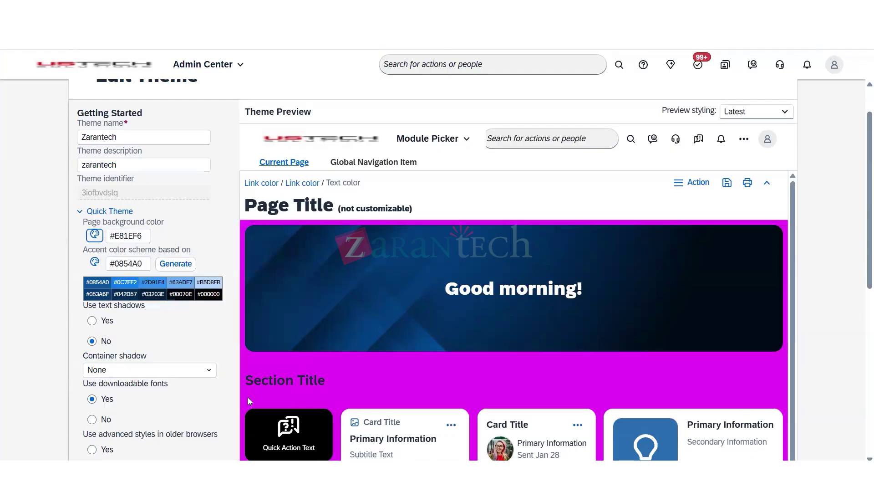
- Set the Quick Theme page background color to cyan #1EF0F7 and apply it to the preview
click(94, 235)
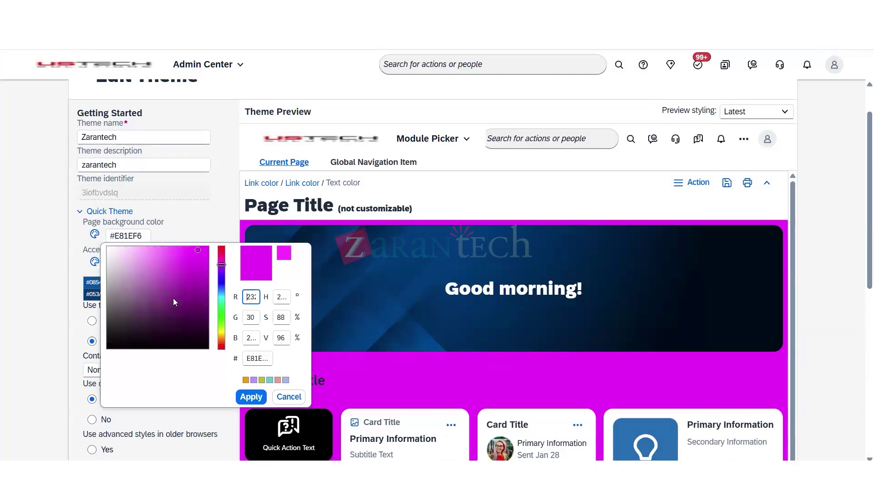
click(167, 287)
click(95, 336)
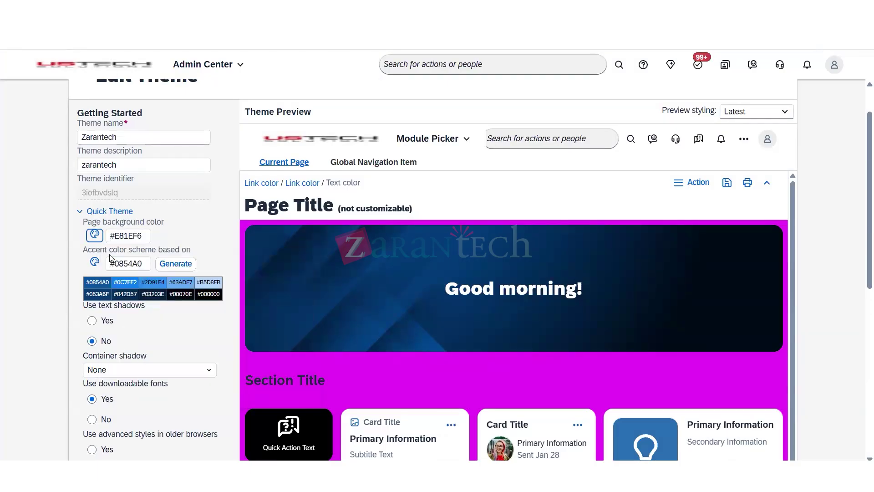
click(95, 235)
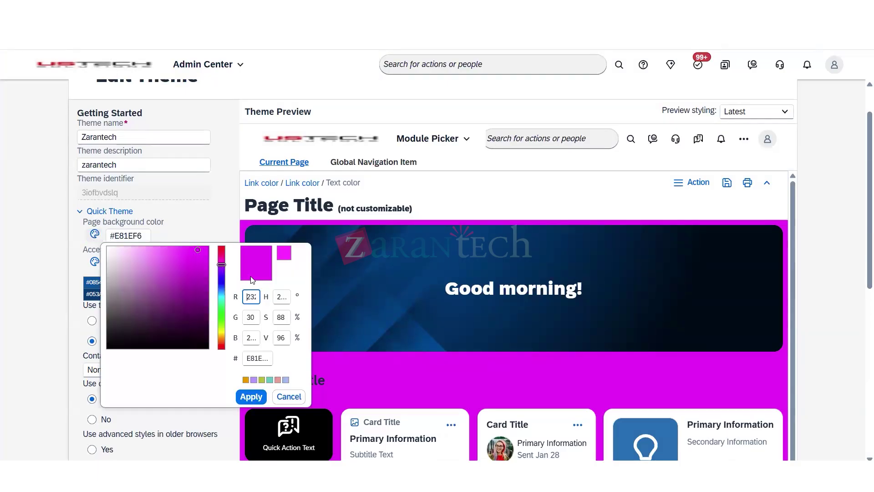
click(222, 296)
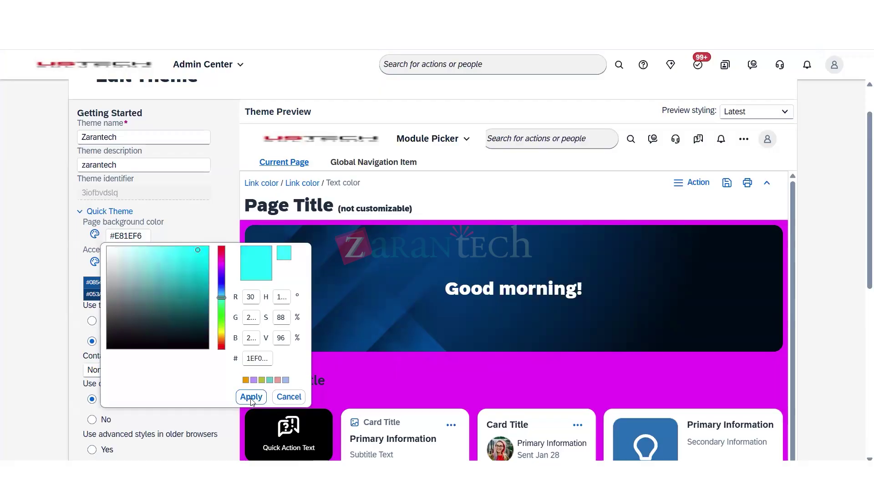
click(250, 396)
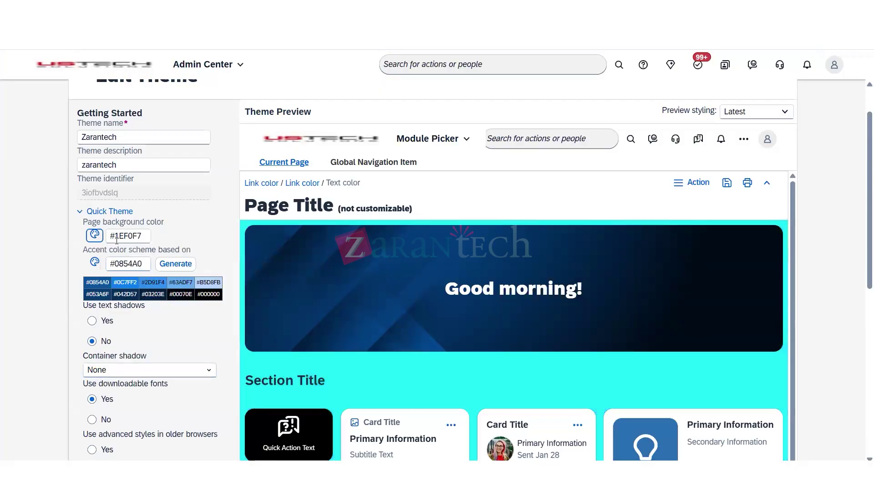
- Change the Quick Theme page background color to muted gray-green #A4B5B5 and apply it
click(95, 235)
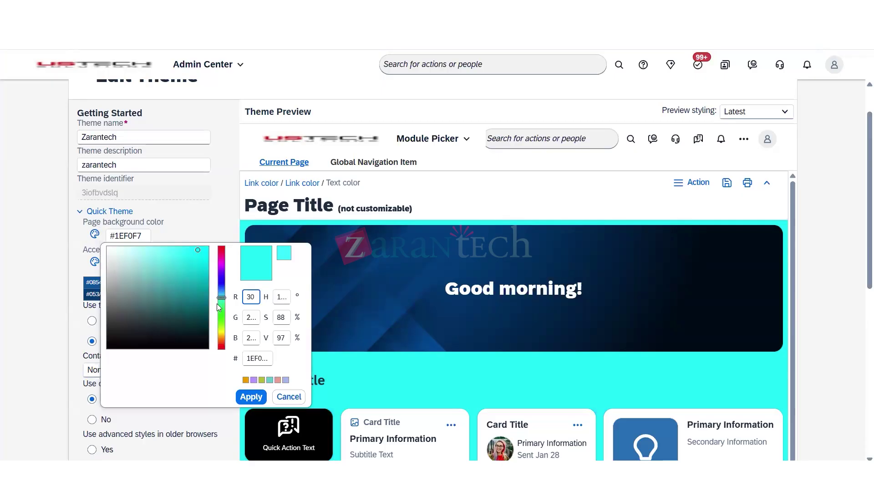
click(190, 247)
drag(190, 248, 113, 339)
drag(118, 309, 117, 279)
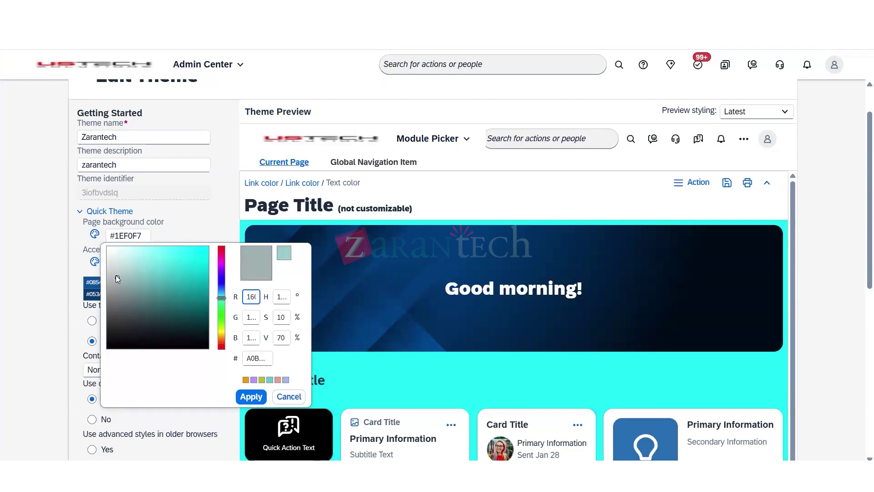
click(246, 400)
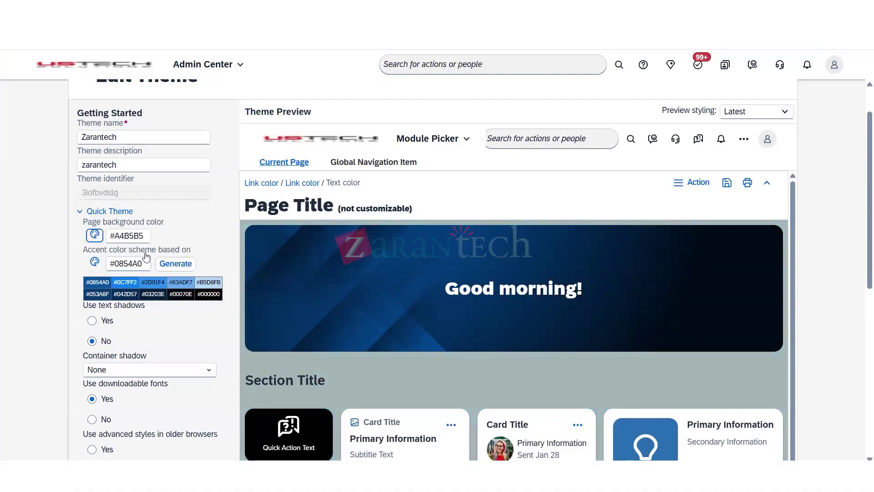
- Base the Quick Theme accent color scheme on red #F62F14 and apply the color
click(94, 262)
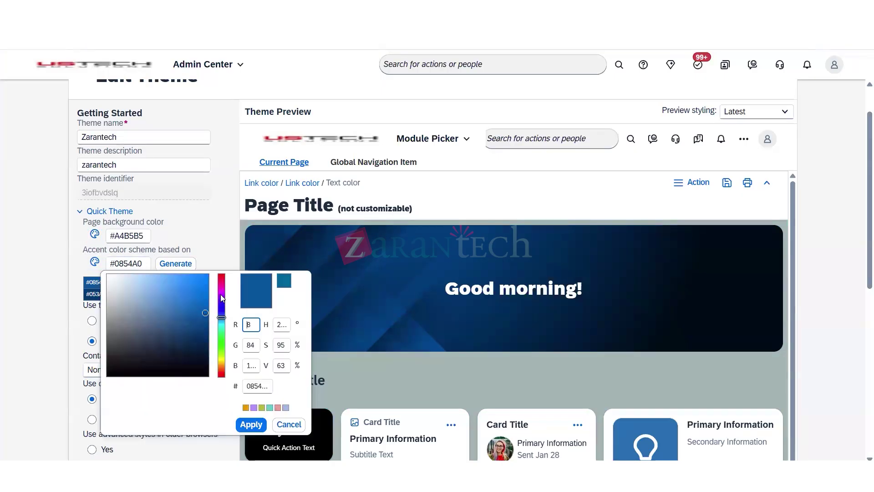
click(285, 408)
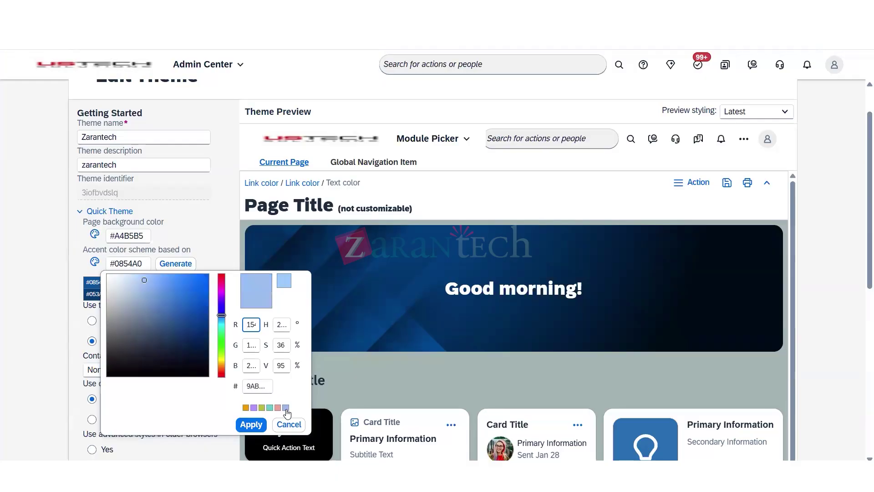
click(280, 408)
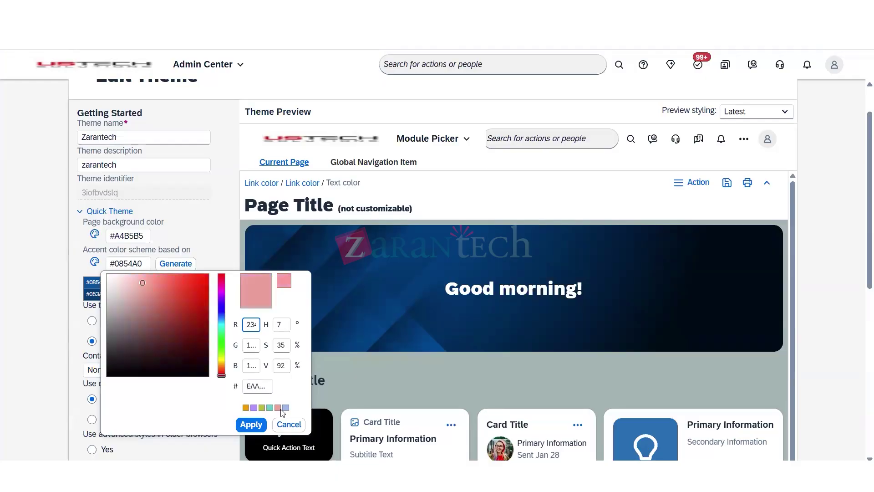
mouse_move(143, 282)
mouse_down()
mouse_move(112, 306)
mouse_move(151, 285)
mouse_move(210, 283)
mouse_up()
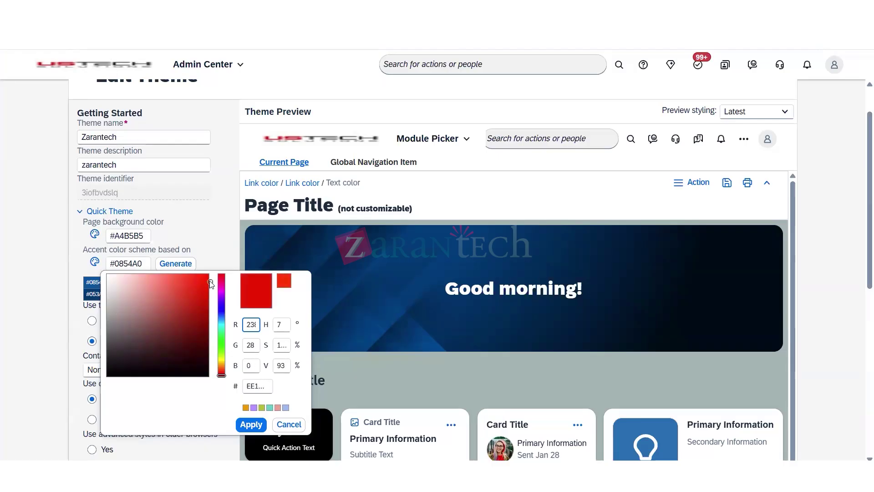
click(201, 278)
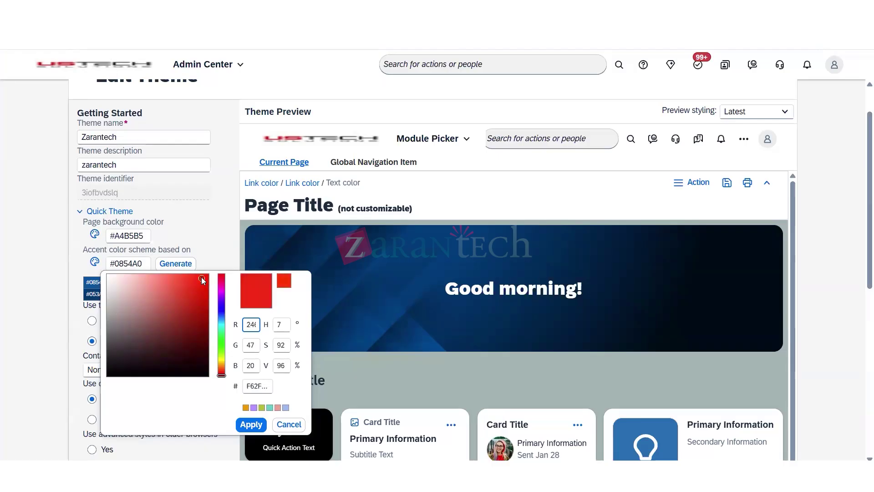
click(248, 424)
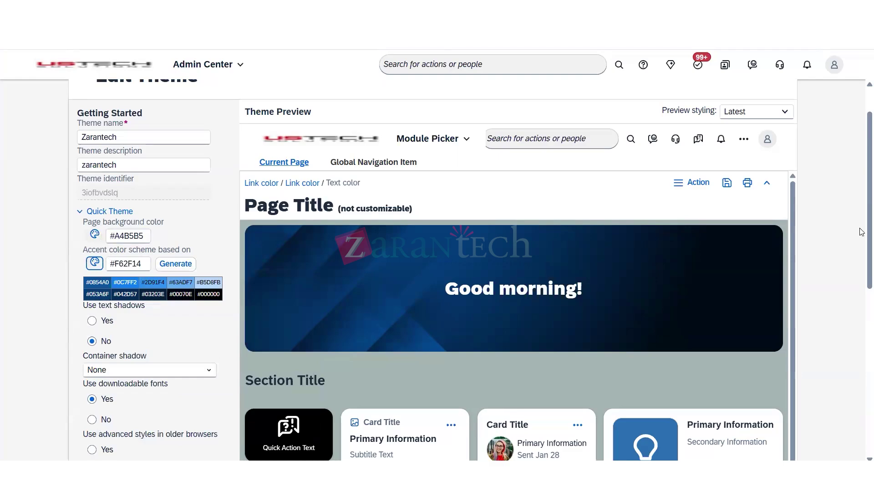
- Enable text shadows and set the container shadow to Dark for the theme
scroll(860, 287, down, 2)
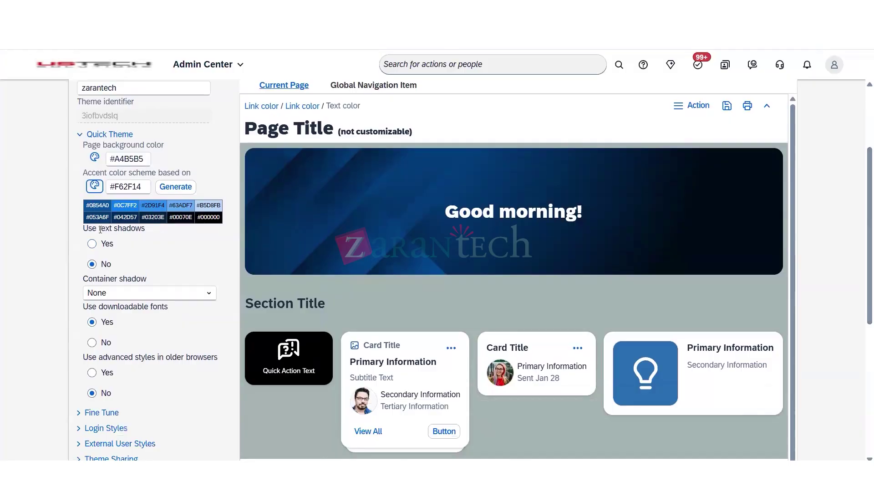
click(103, 253)
triple_click(114, 279)
click(114, 292)
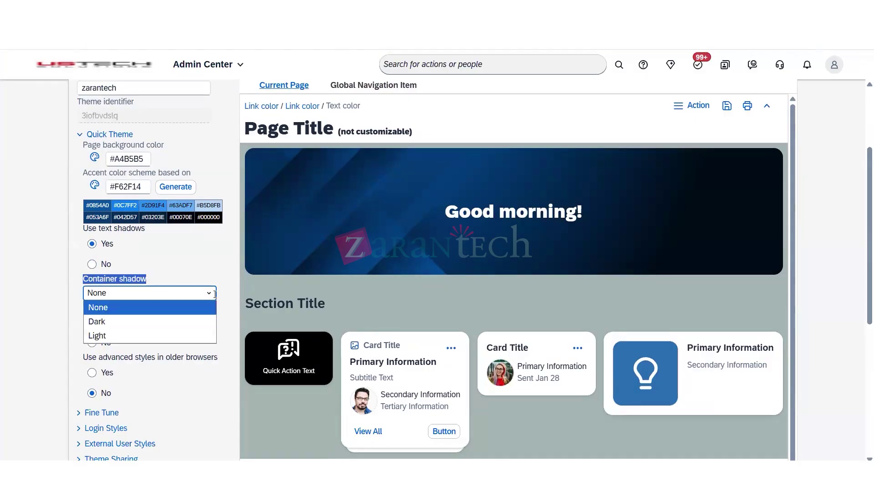
click(103, 321)
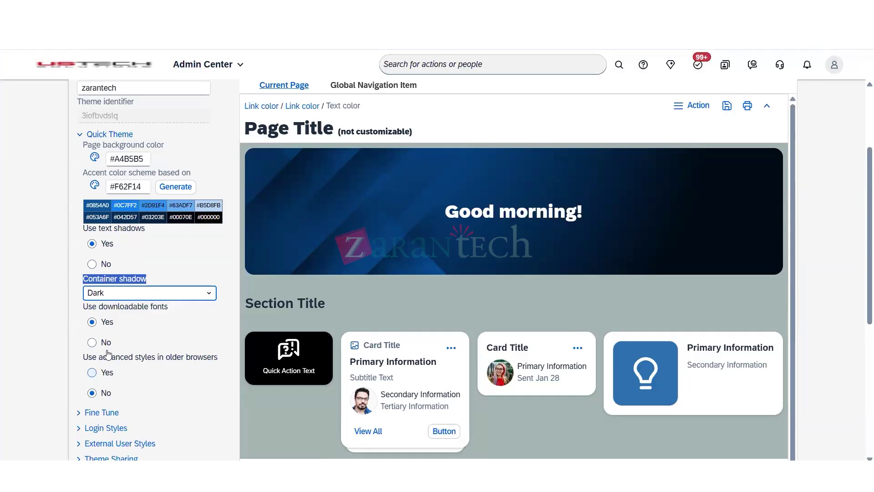
- Enable the use of advanced styles in older browsers for the theme
mouse_move(107, 355)
click(170, 384)
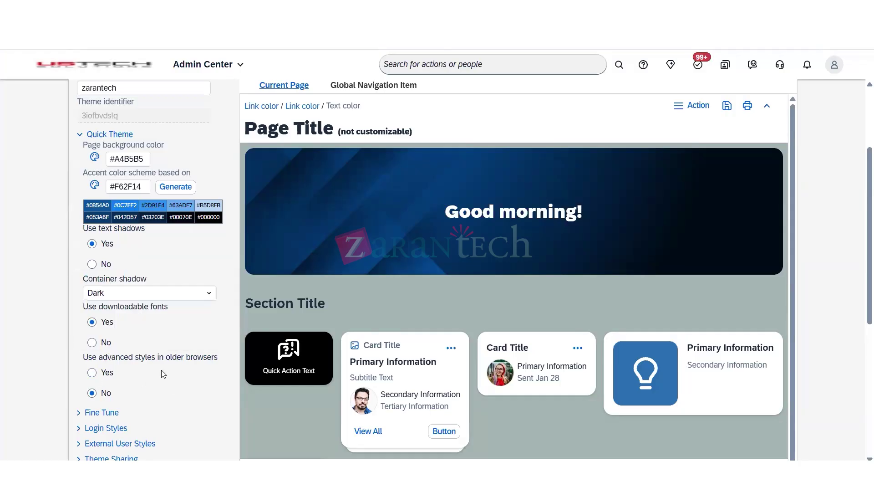
mouse_move(149, 325)
click(93, 372)
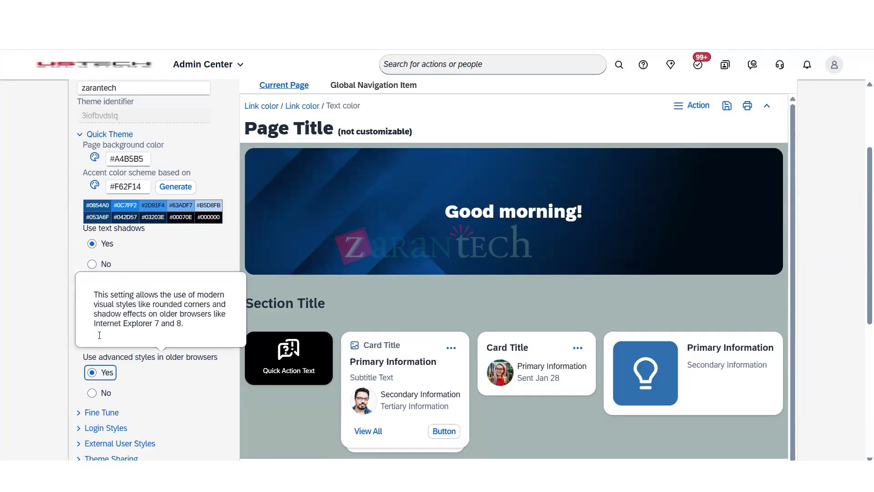
click(160, 393)
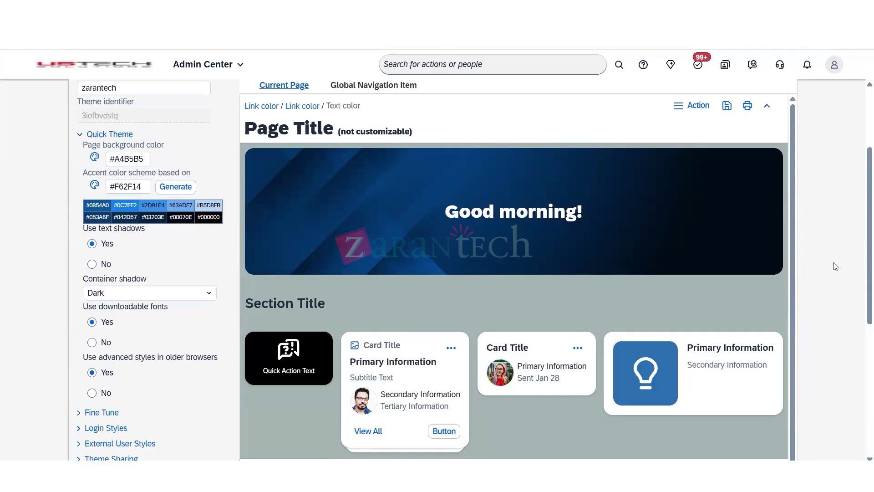
- Save the edited Zarantech theme and confirm that its configurations may be publicly viewable
scroll(861, 276, down, 6)
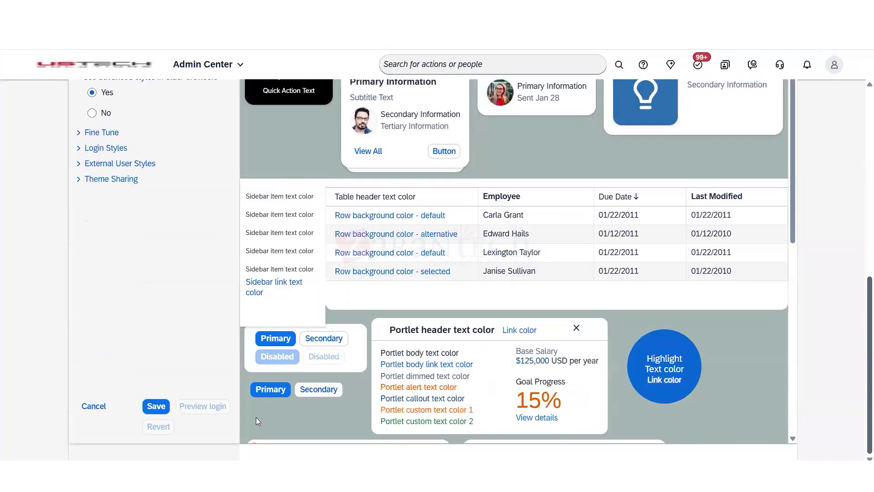
click(164, 409)
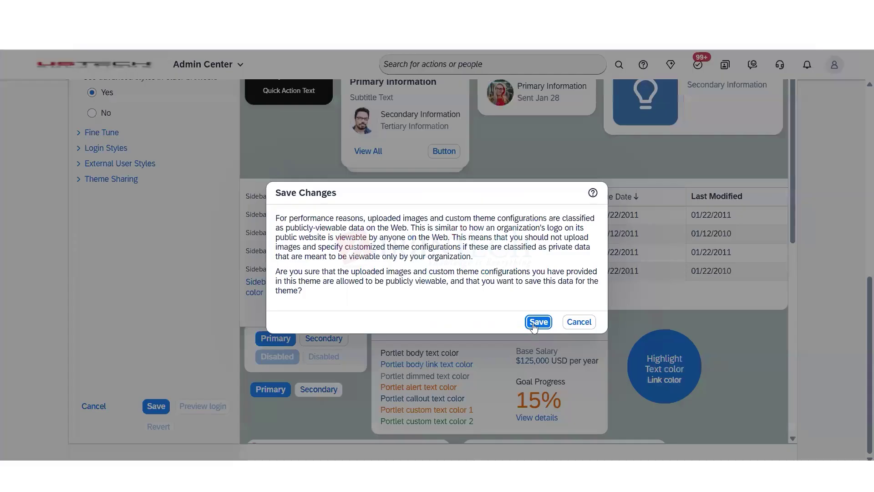
click(538, 322)
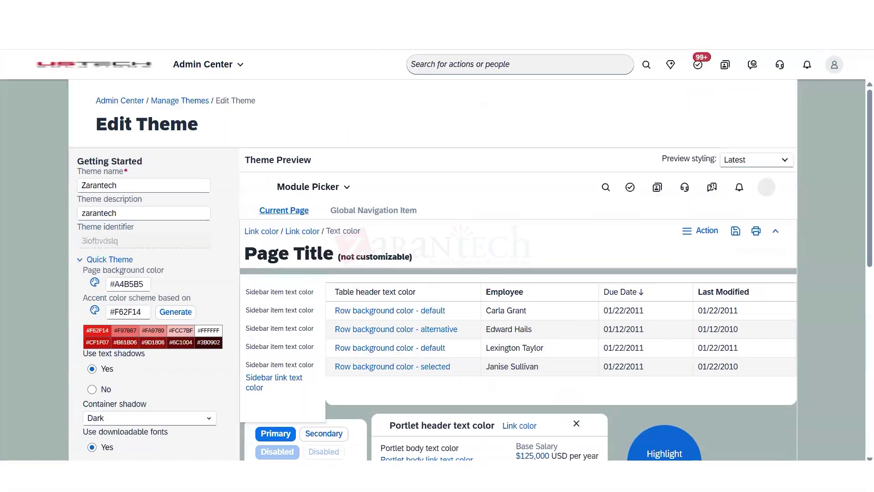
- Return to Manage Themes, make Zarantech the default theme, and confirm saving the change
click(183, 102)
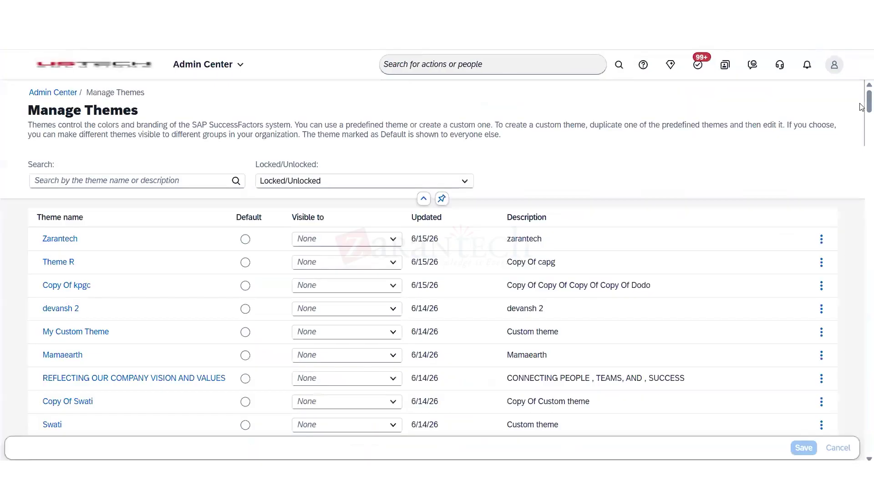
scroll(851, 169, down, 15)
scroll(844, 326, down, 20)
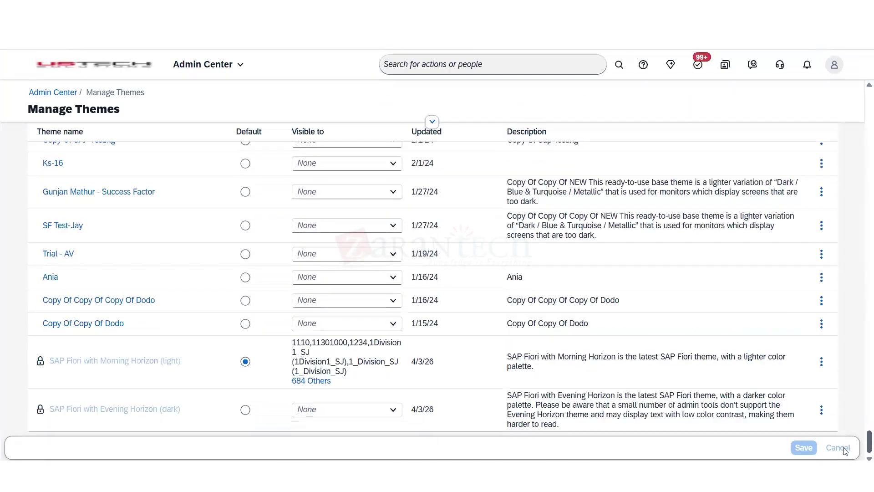
scroll(846, 409, up, 15)
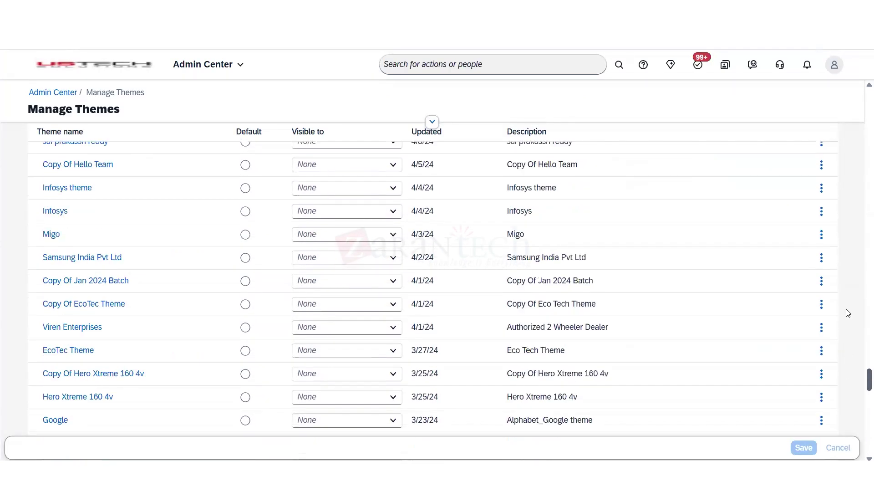
scroll(847, 231, up, 15)
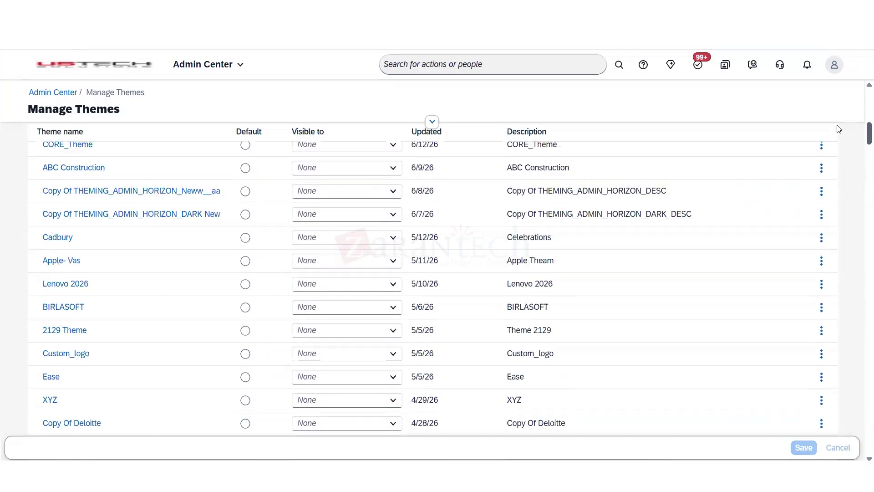
scroll(839, 100, up, 2)
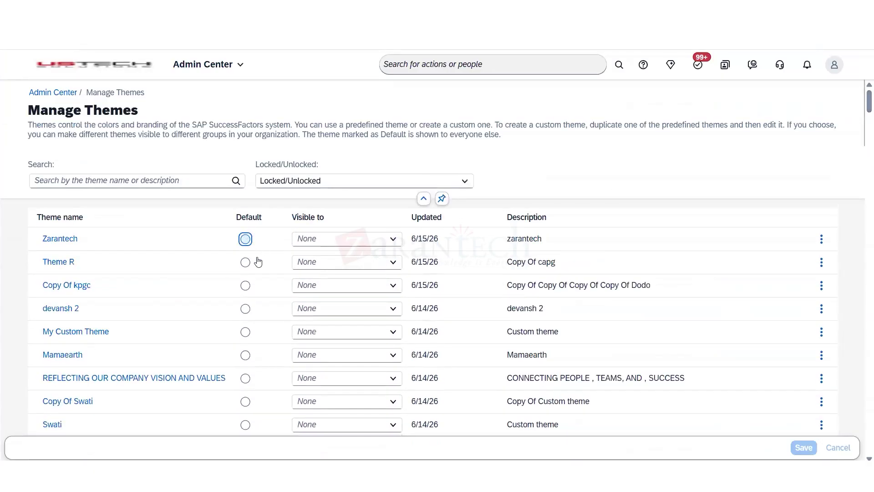
click(246, 239)
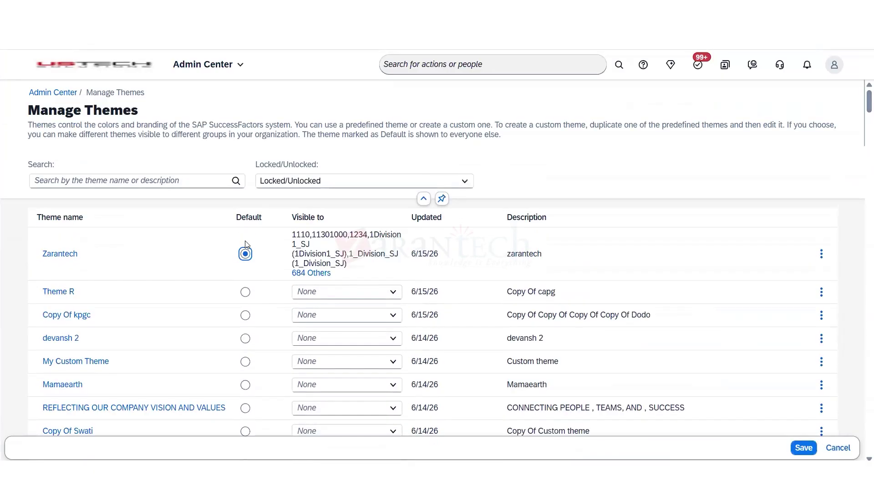
click(803, 447)
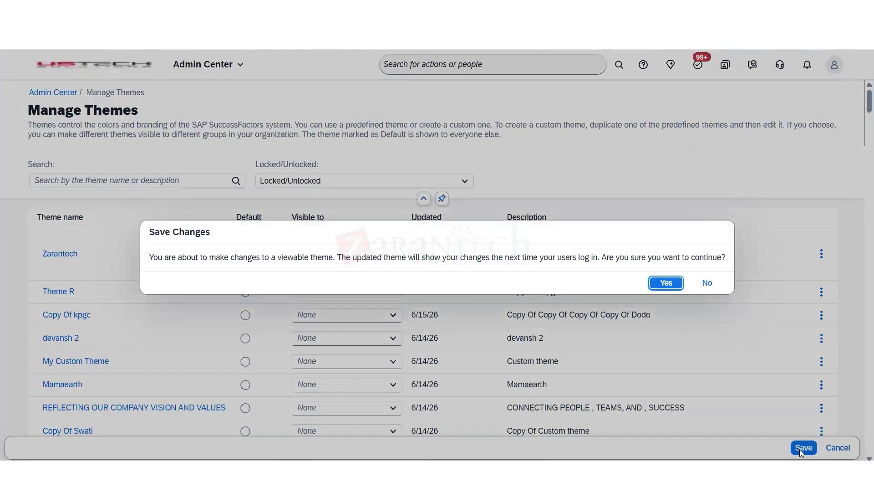
click(666, 283)
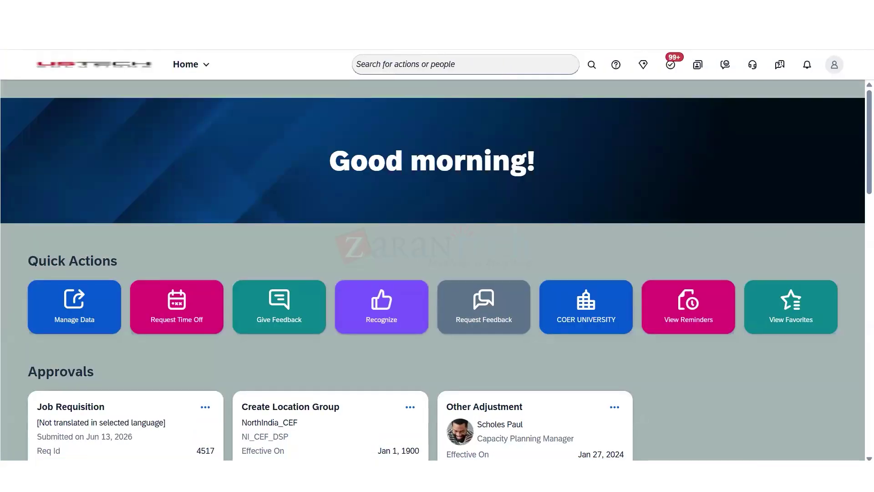
click(374, 61)
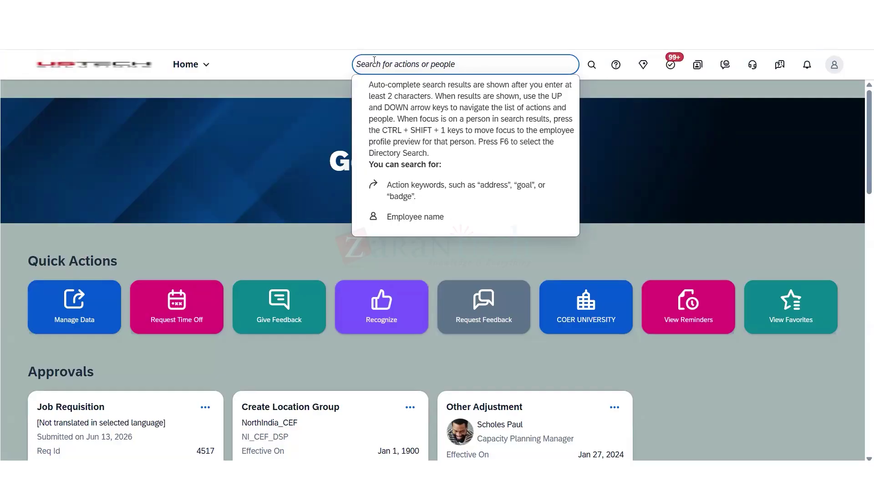
text(manage)
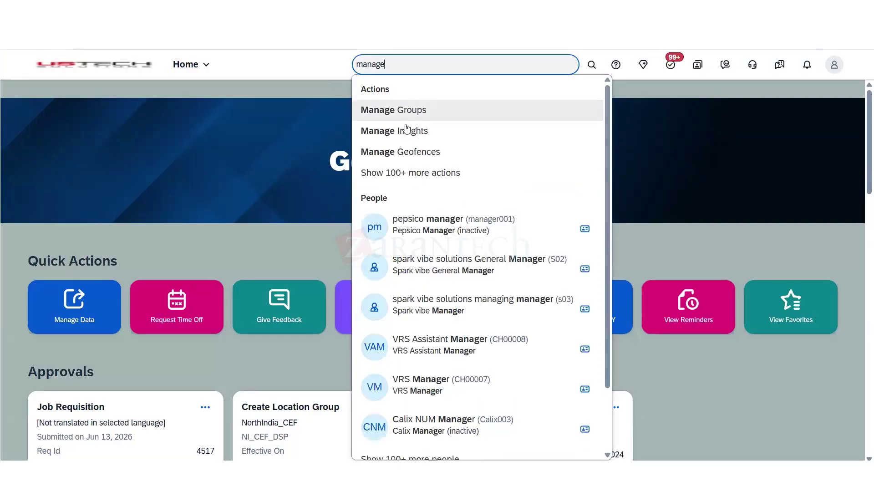
click(859, 197)
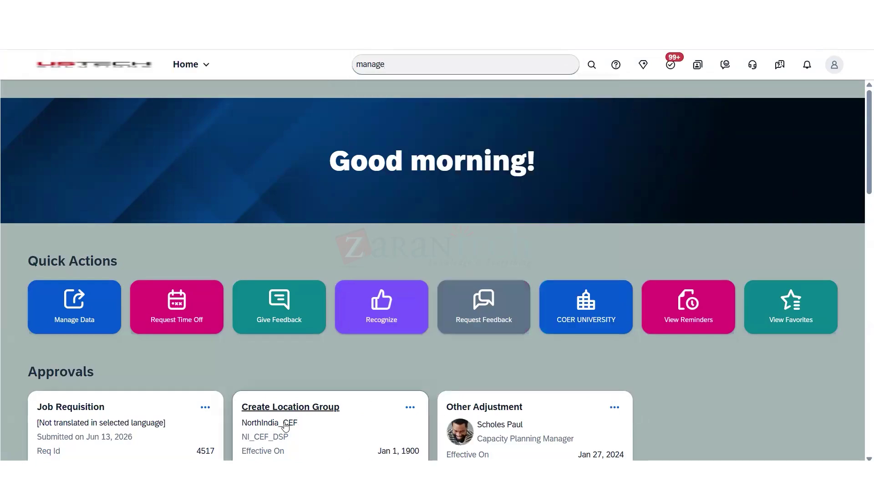
- Review the home page sections to check how the Zarantech theme's colors are applied
scroll(862, 232, down, 1)
scroll(861, 231, down, 10)
scroll(444, 137, up, 10)
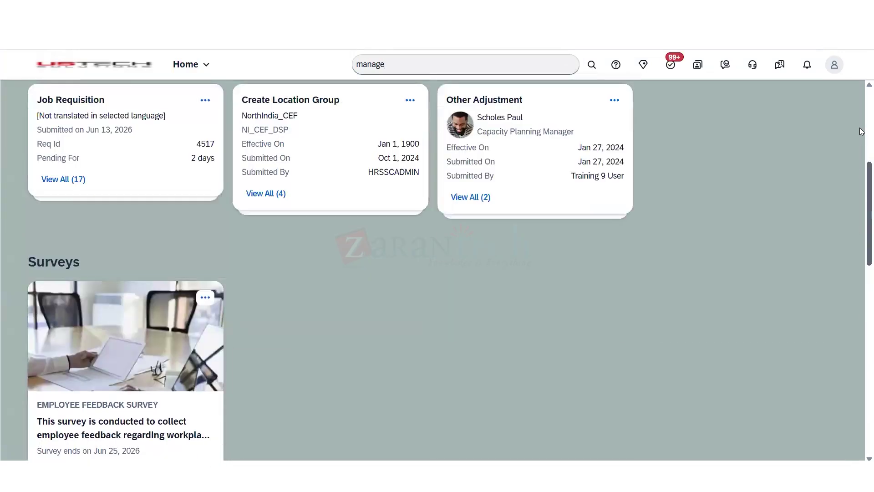
- Check the home page's account and module menus, and open the Zarantech theme for editing from Manage Themes
click(833, 64)
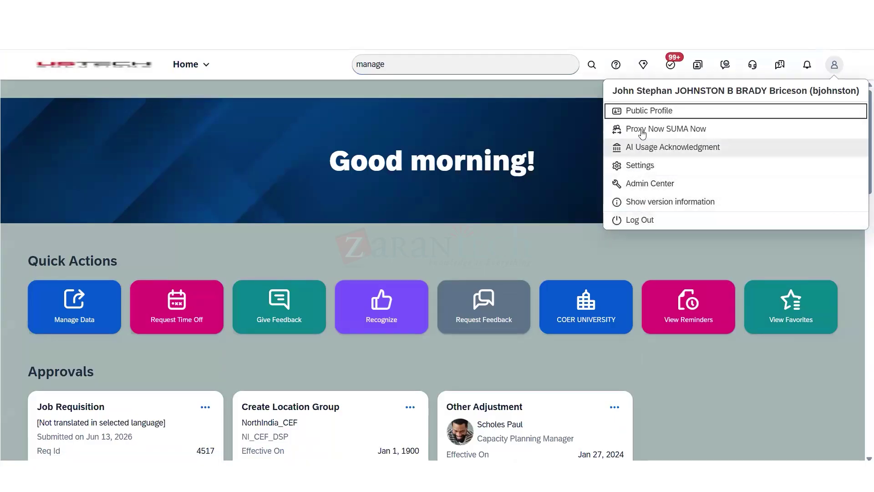
click(203, 64)
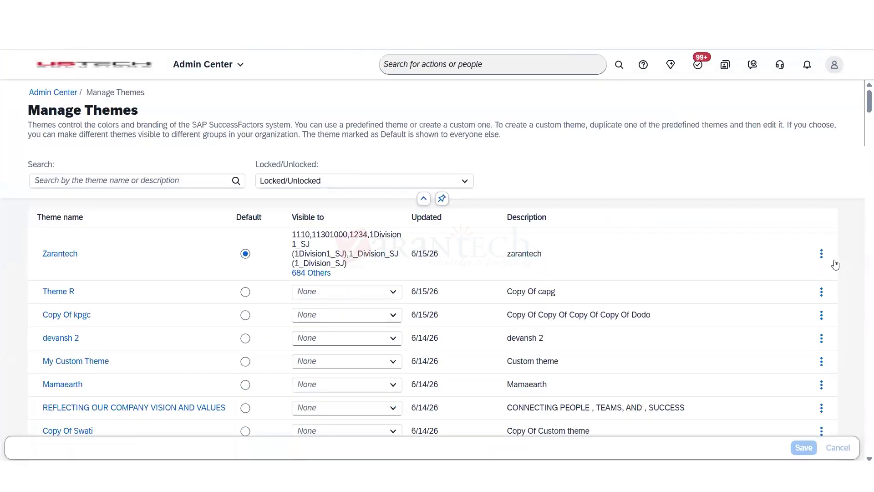
click(821, 254)
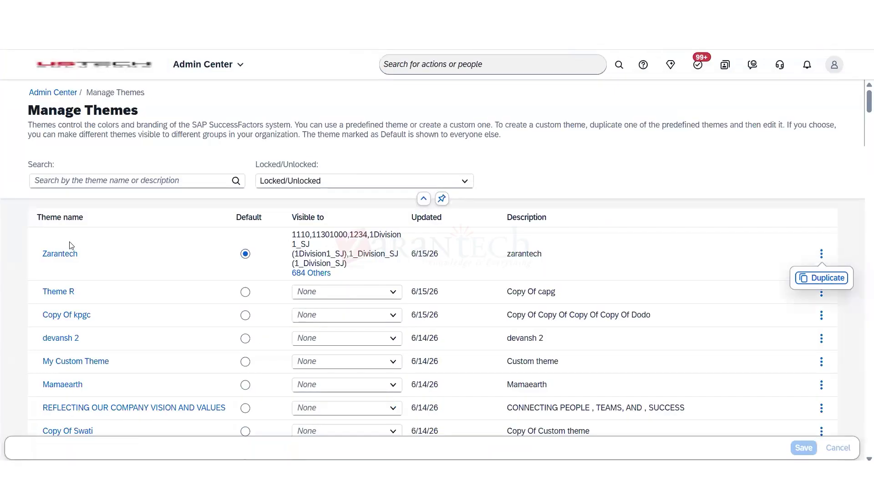
double_click(59, 253)
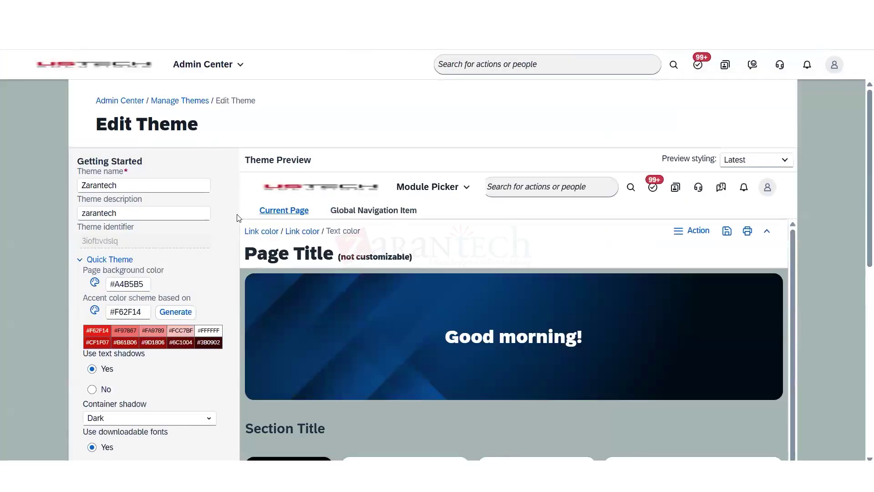
- Set the base color of the Zarantech theme's accent color scheme to #FA260A
click(95, 310)
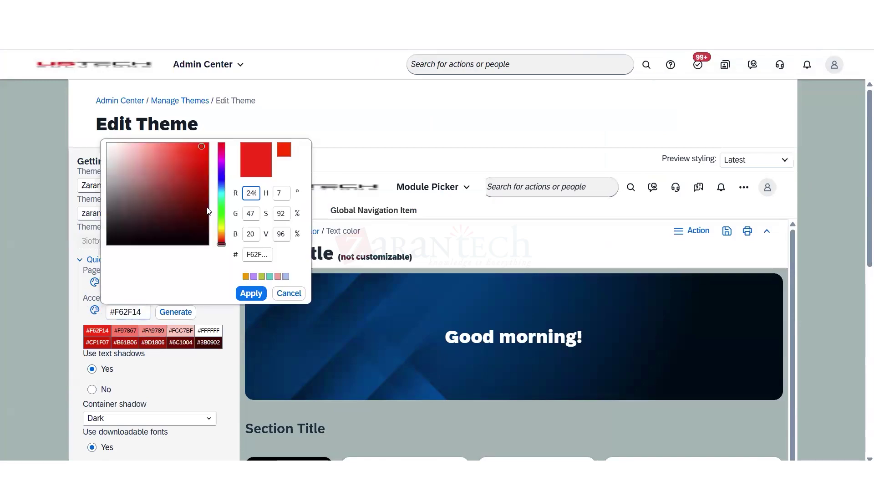
click(206, 145)
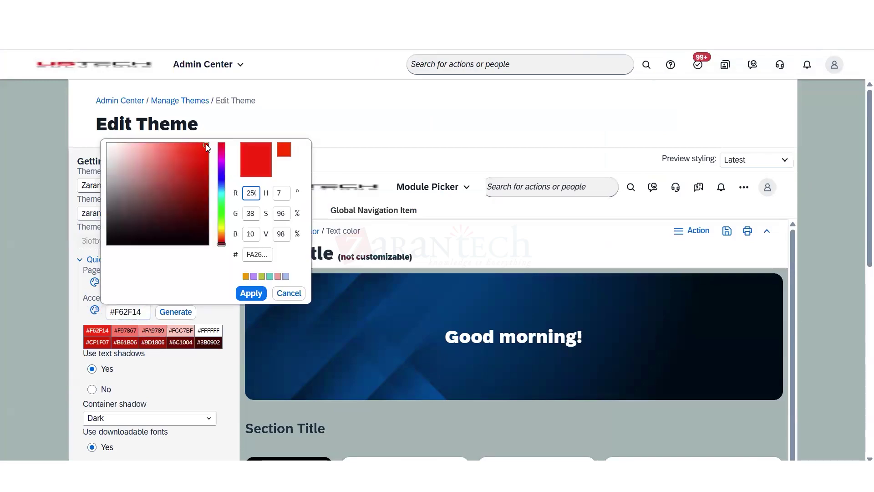
click(249, 293)
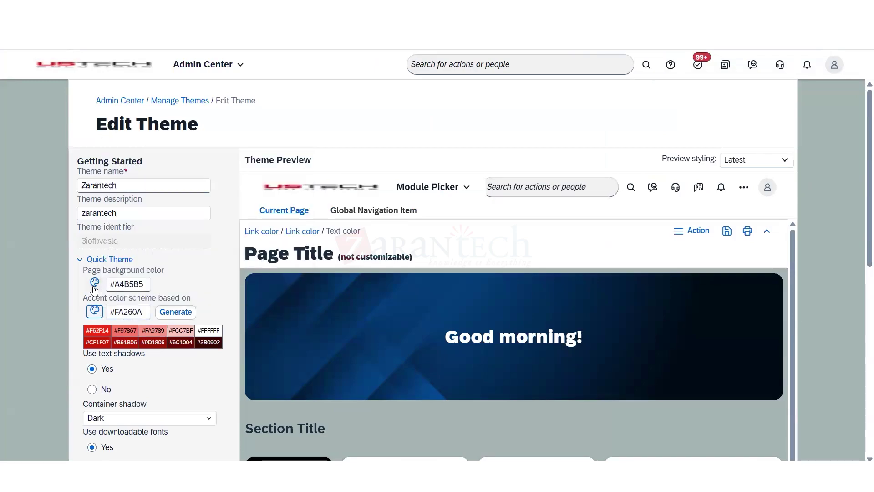
- Save the Zarantech theme with the new accent color and confirm the changes to the viewable theme
scroll(861, 239, down, 4)
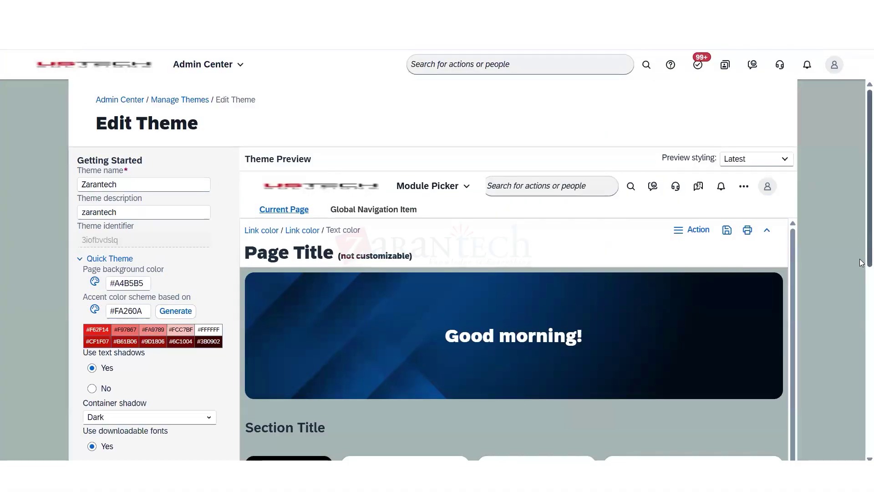
scroll(861, 346, down, 5)
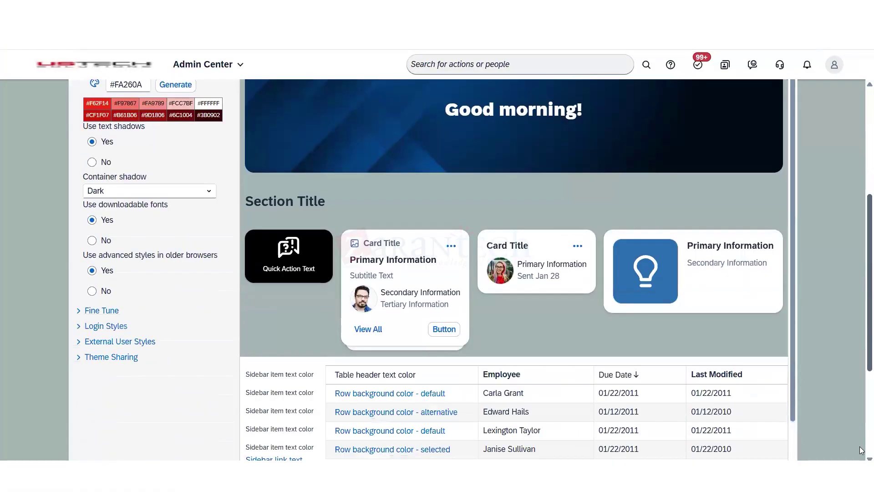
click(156, 419)
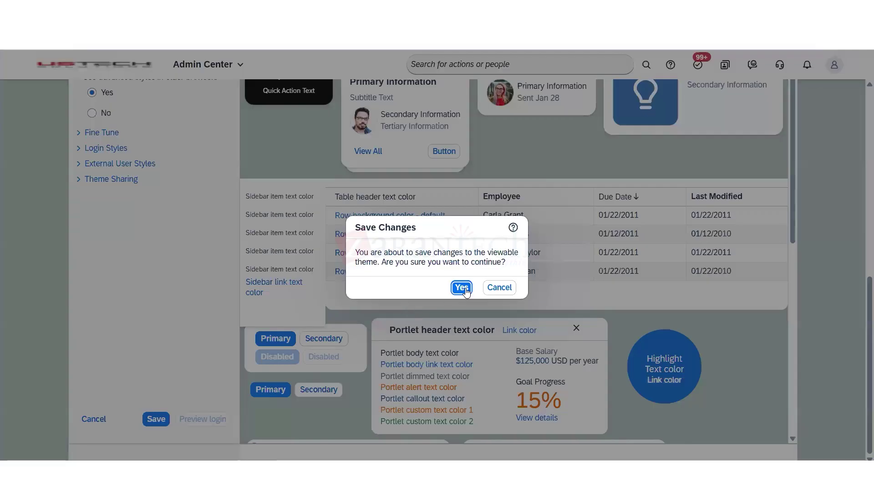
click(461, 288)
click(538, 322)
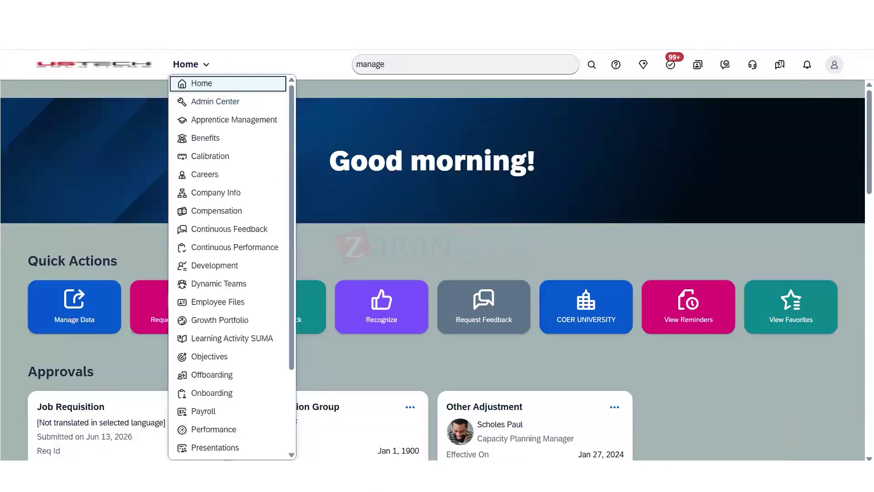
- Reload the home page and check its module list, search suggestions and account menu under the saved theme
key(Return)
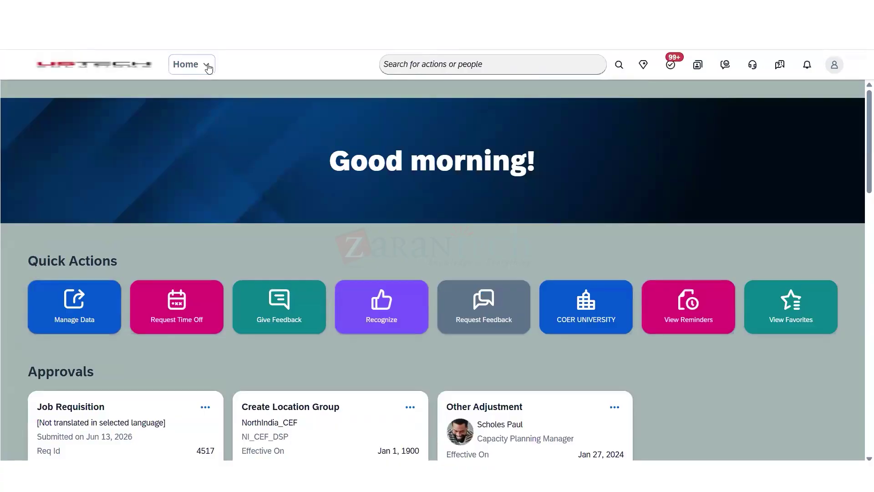
click(207, 65)
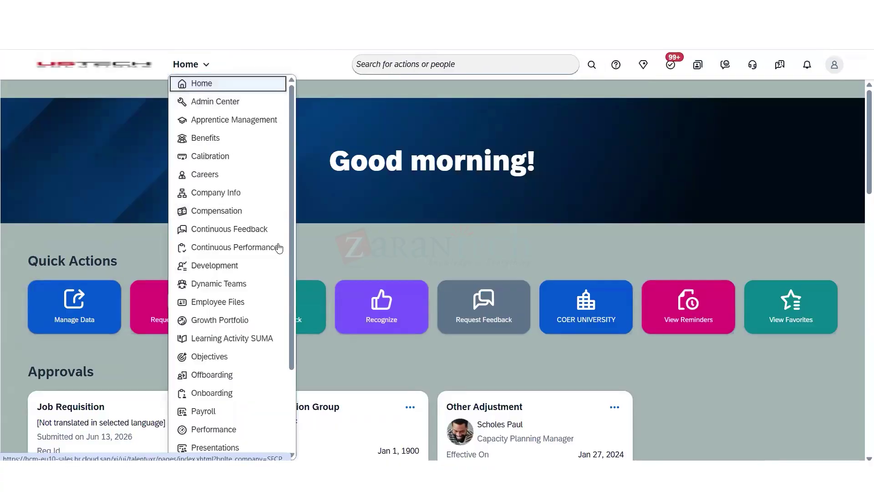
click(522, 68)
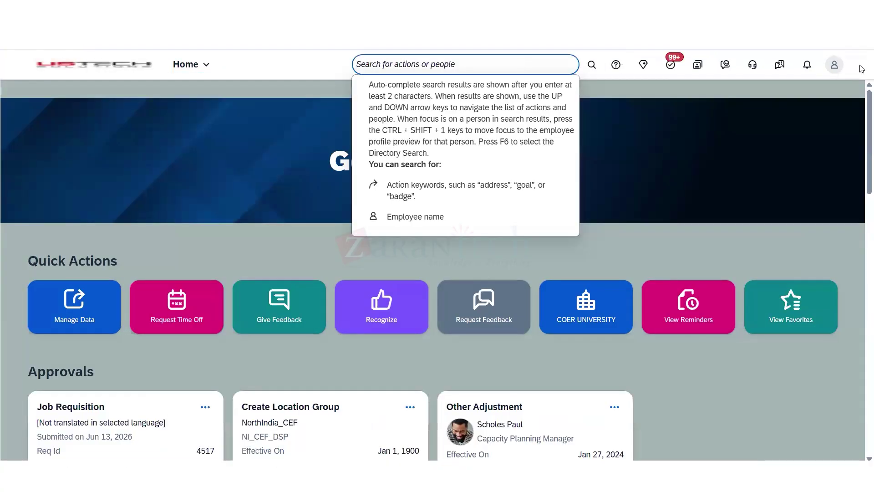
click(833, 67)
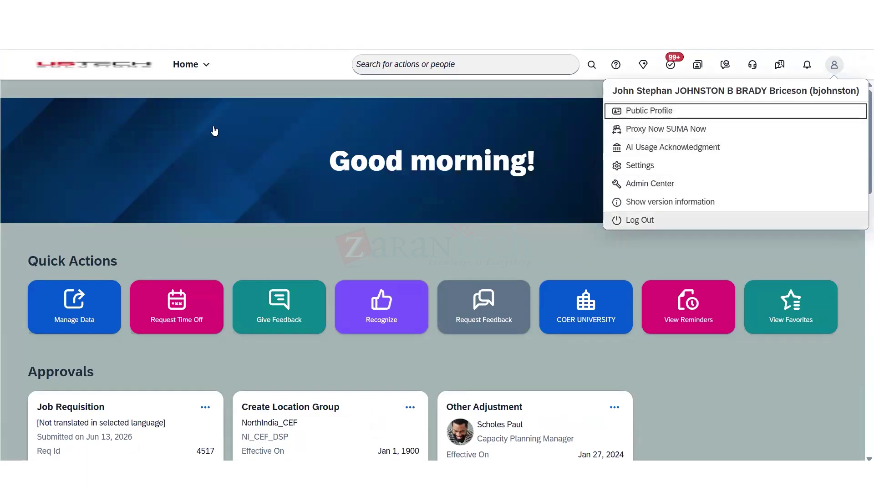
click(191, 65)
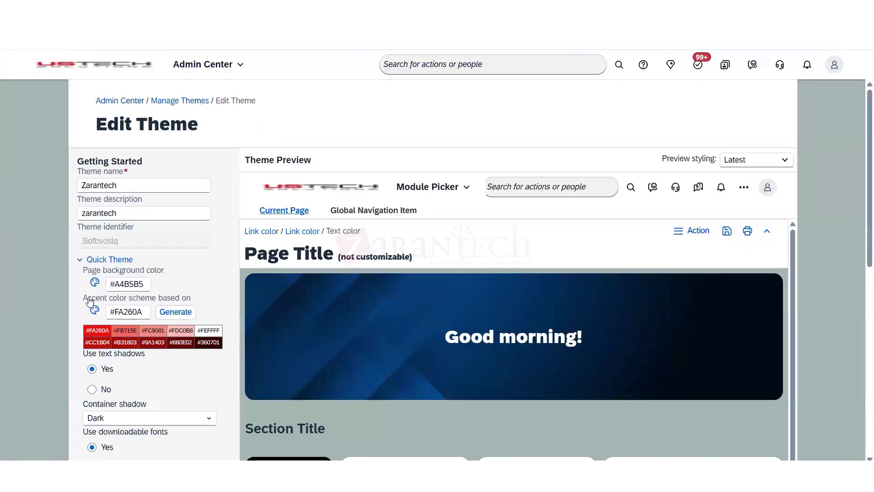
- Set the Zarantech theme's page background color to #A5A5B6 by changing its hue to blue-violet
click(95, 283)
click(96, 283)
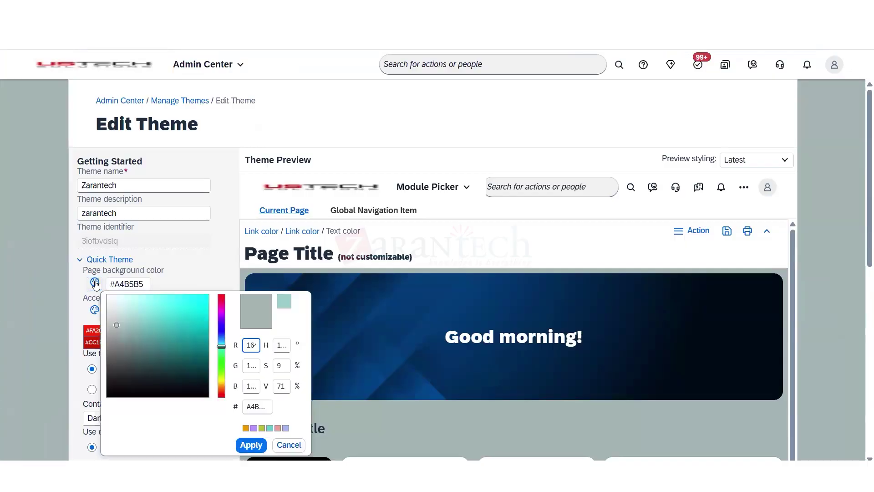
click(222, 329)
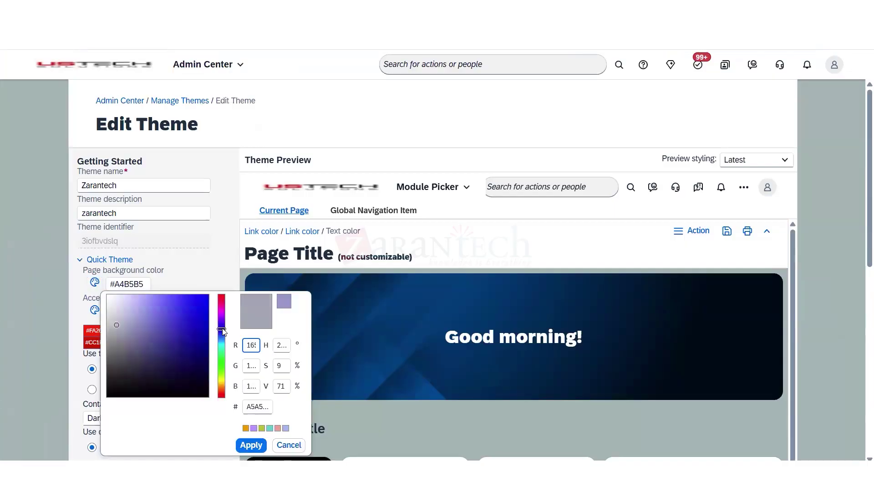
click(251, 446)
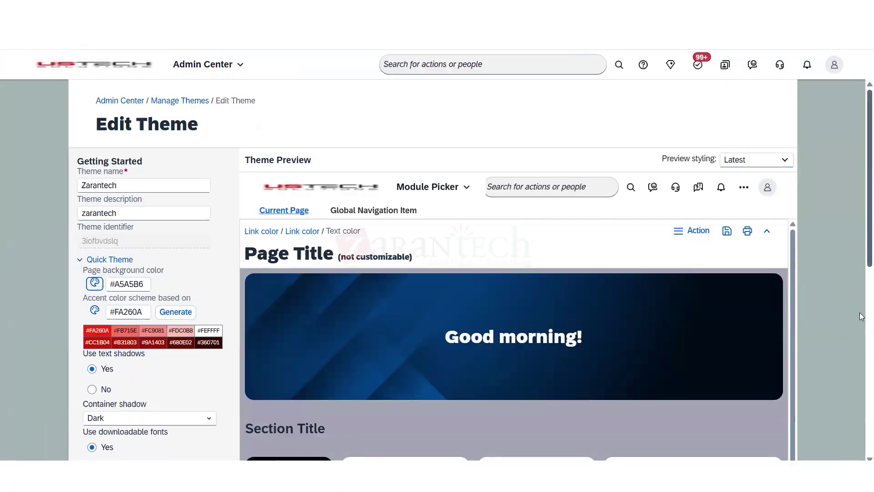
- Save the theme with the new page background color and confirm the changes
scroll(862, 316, down, 10)
click(155, 418)
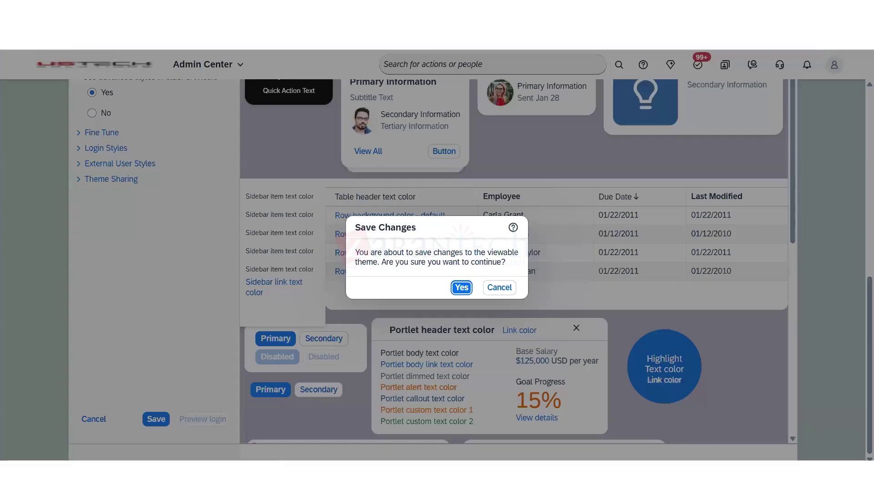
click(467, 290)
click(530, 319)
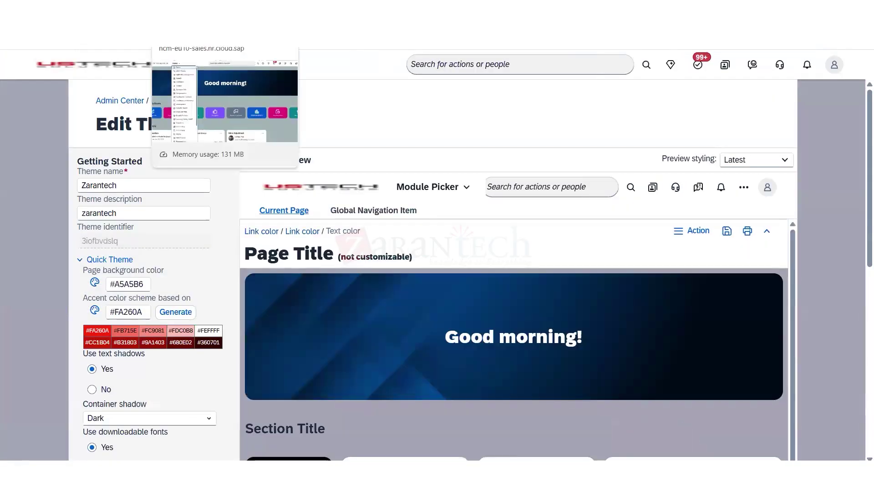
- Reload the home page to check the new background and its menus, and search for "manage perm"
click(182, 37)
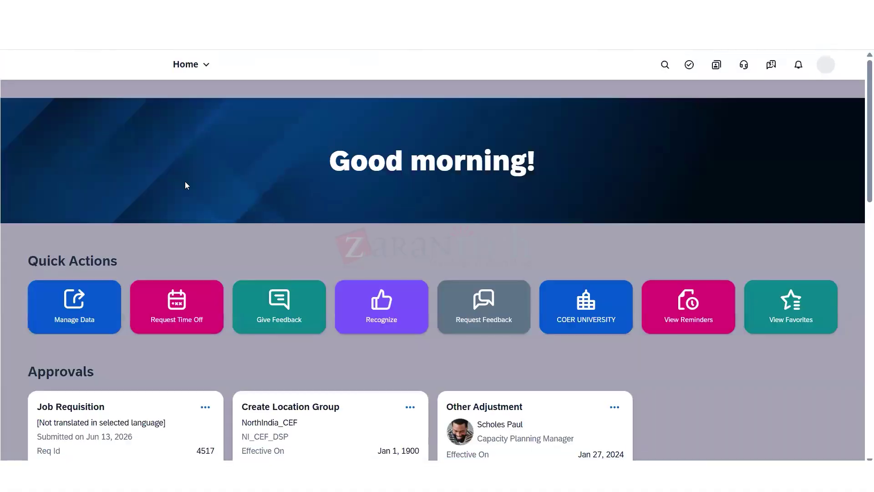
click(206, 66)
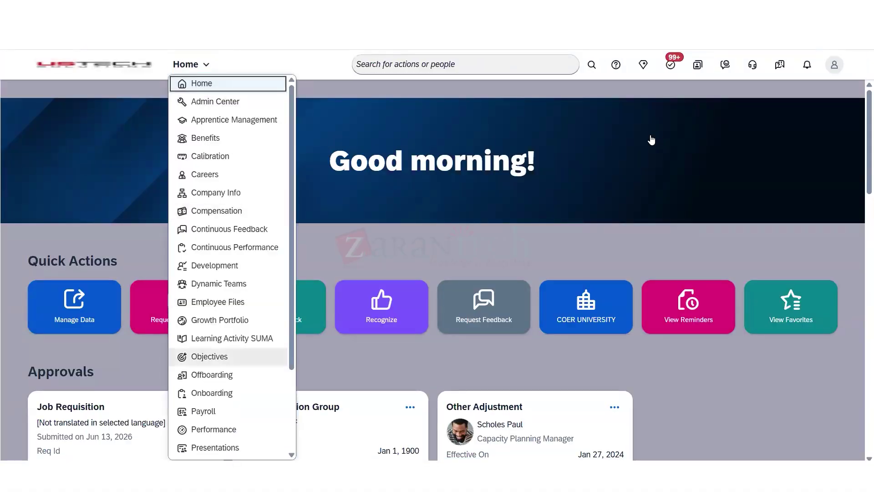
click(834, 65)
click(429, 55)
text(manage )
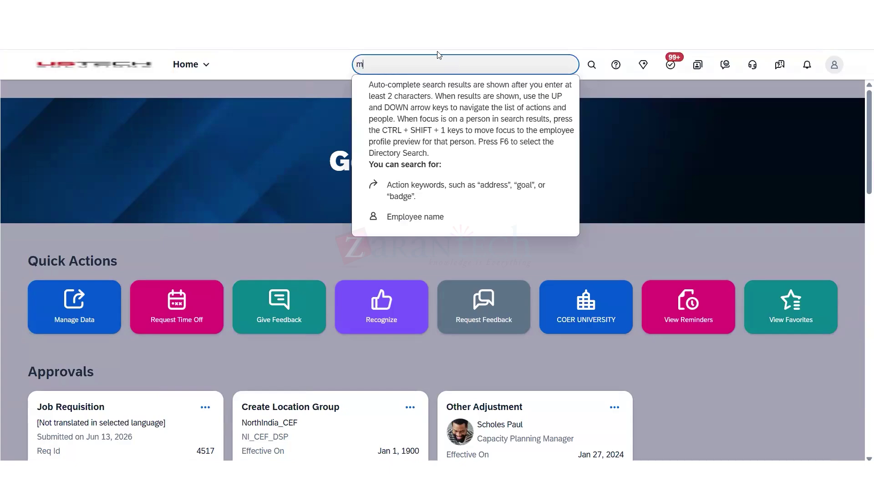
text(perm)
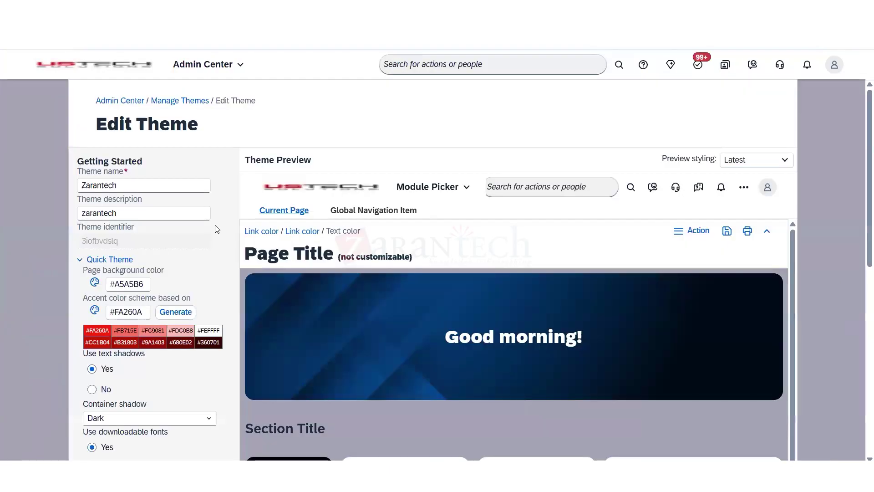
- Return to editing the Zarantech theme and set its page background color to #B7A7B8
click(94, 282)
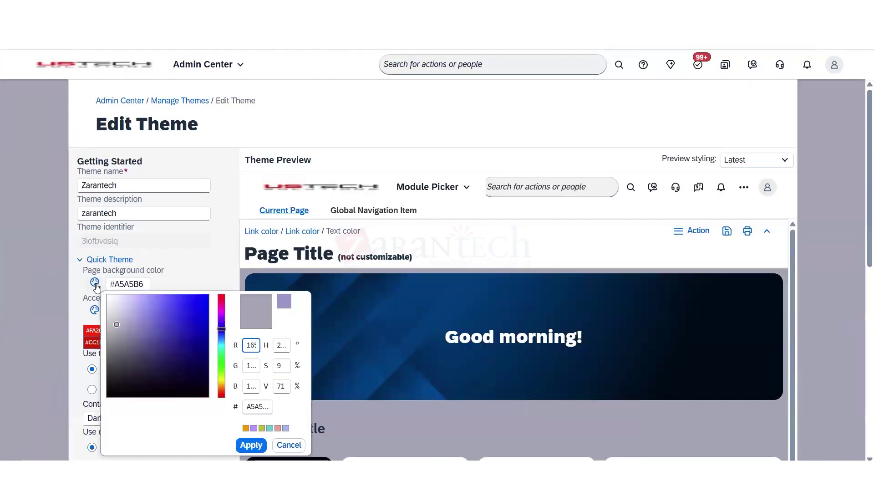
click(221, 297)
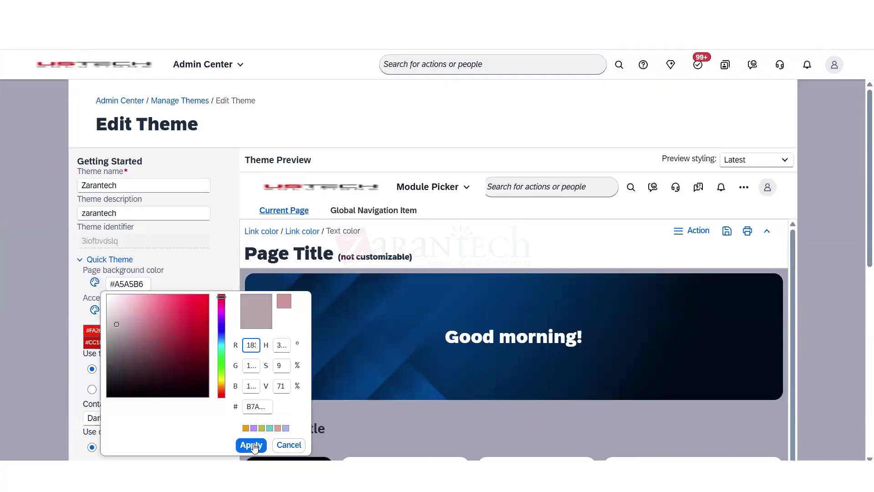
click(223, 312)
click(253, 446)
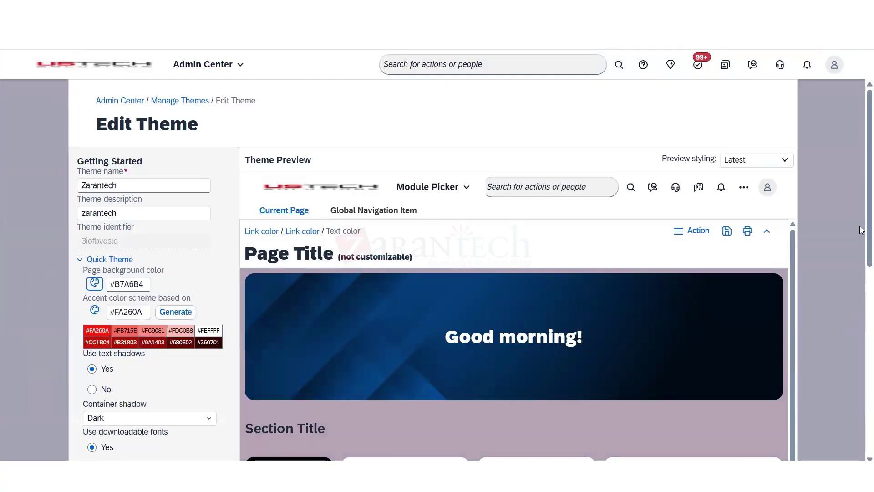
click(94, 283)
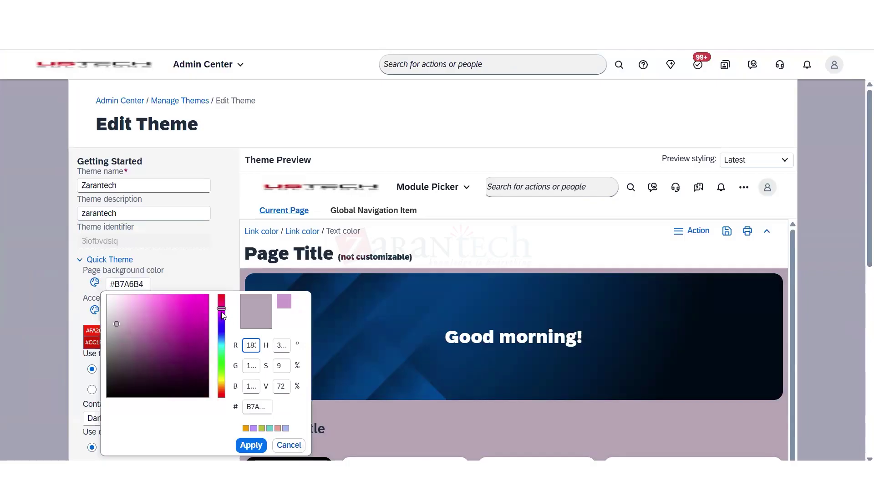
click(251, 445)
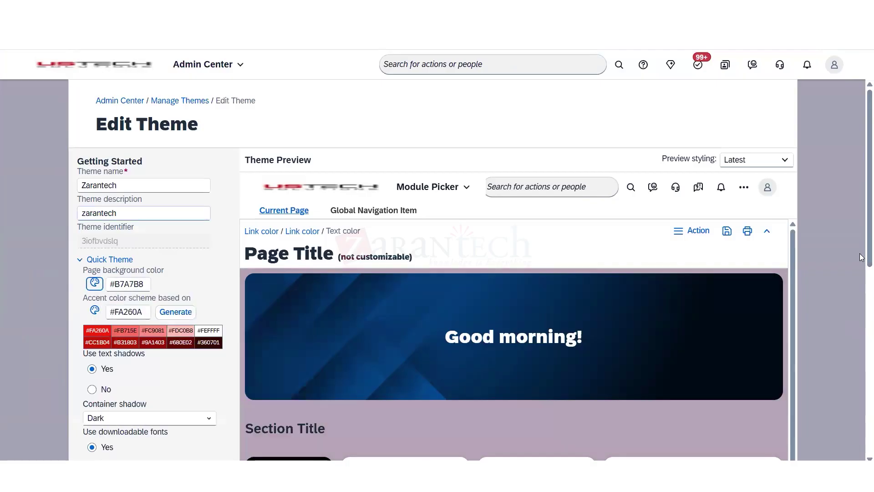
- Check the theme preview and set the accent color scheme's base color to #FB0A4E
scroll(862, 268, down, 3)
scroll(861, 293, up, 2)
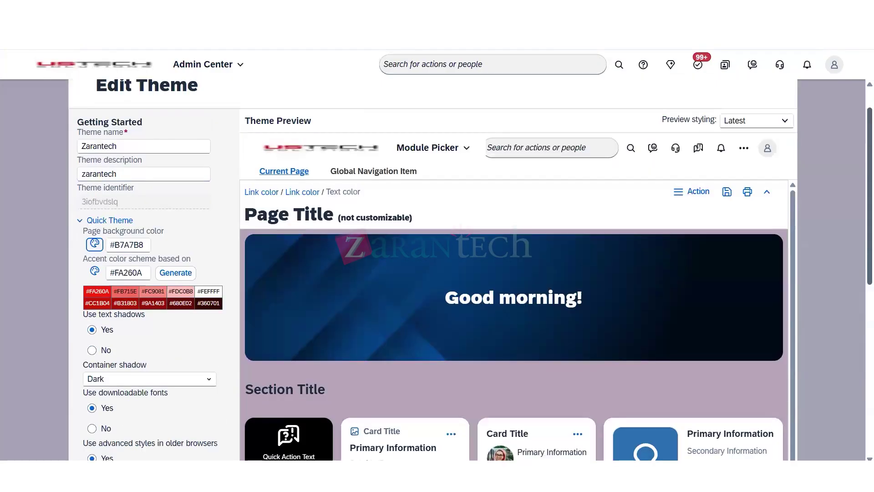
scroll(861, 300, down, 2)
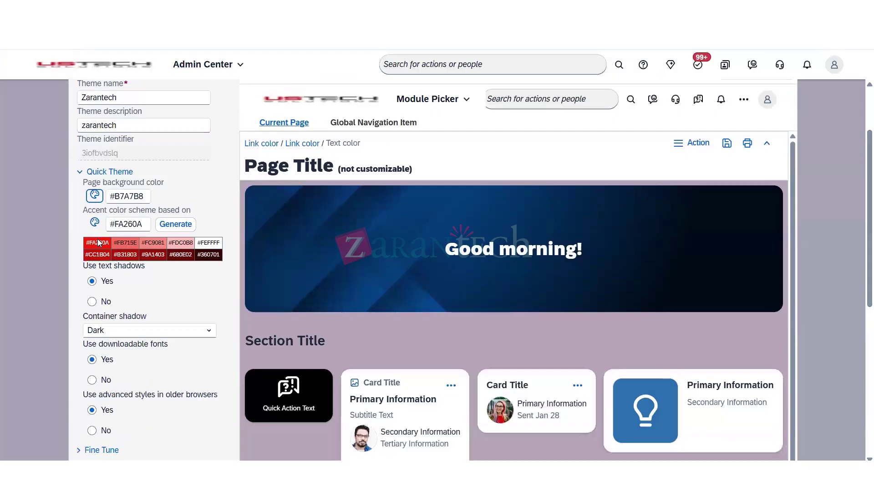
click(95, 223)
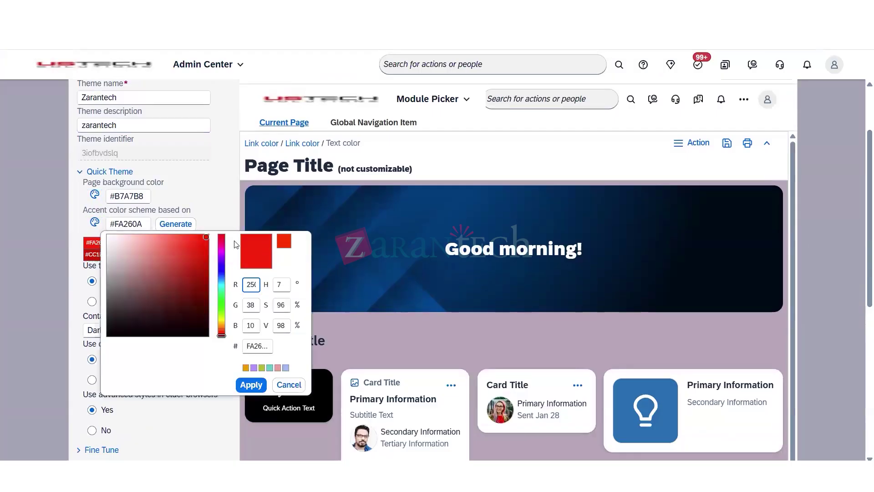
click(222, 238)
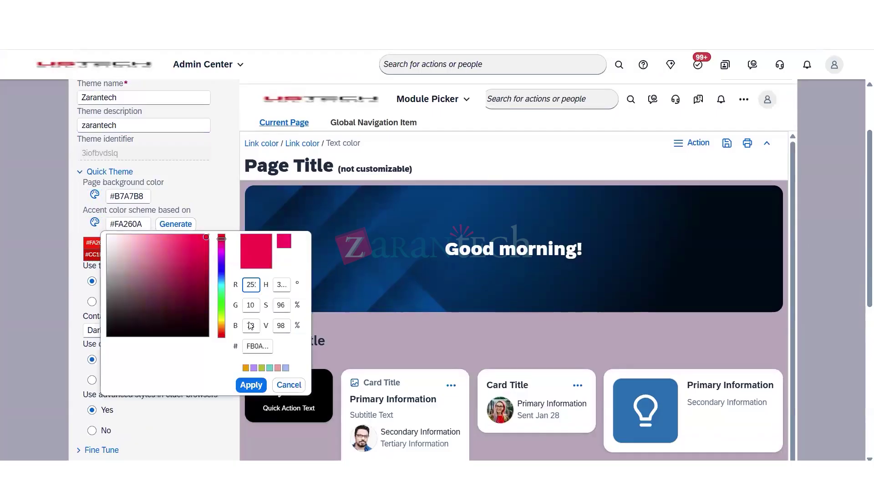
click(251, 384)
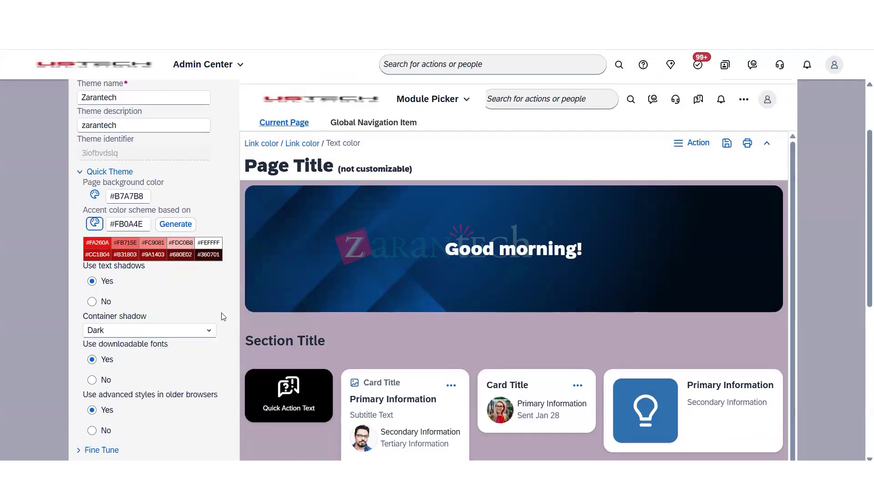
- Generate the accent color scheme from #FB0A4E and save the Zarantech theme, confirming the changes
click(176, 224)
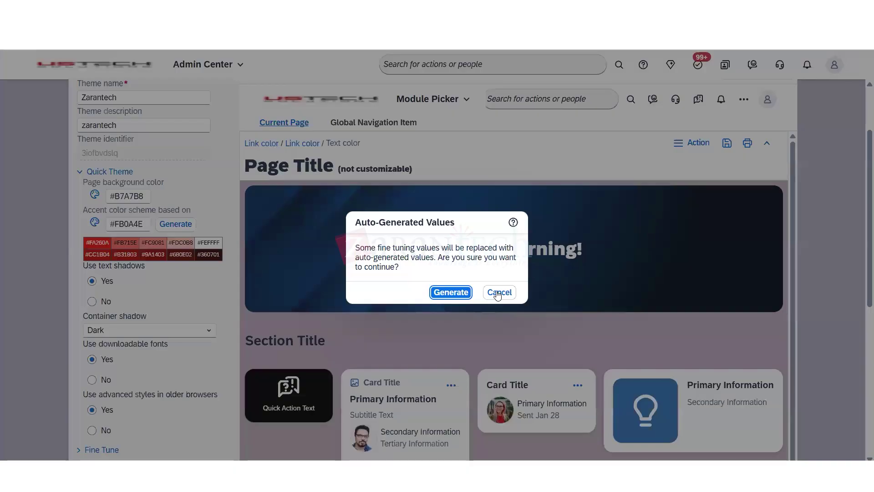
click(462, 295)
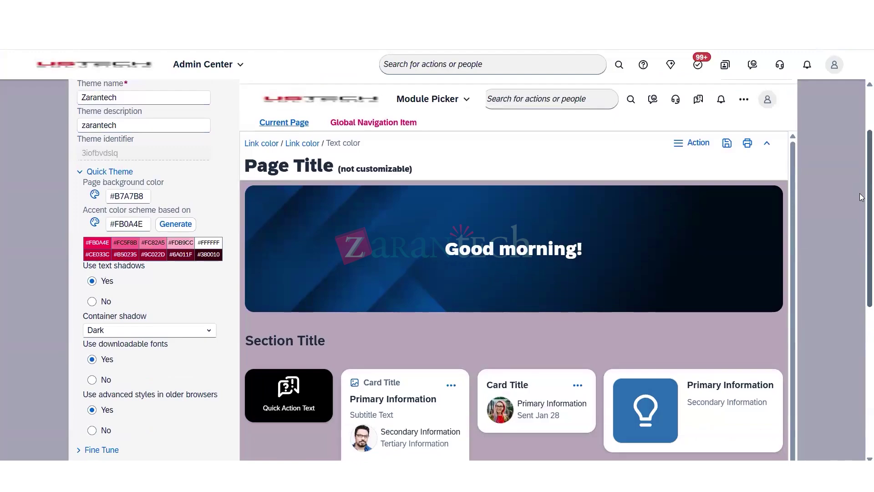
scroll(861, 419, down, 7)
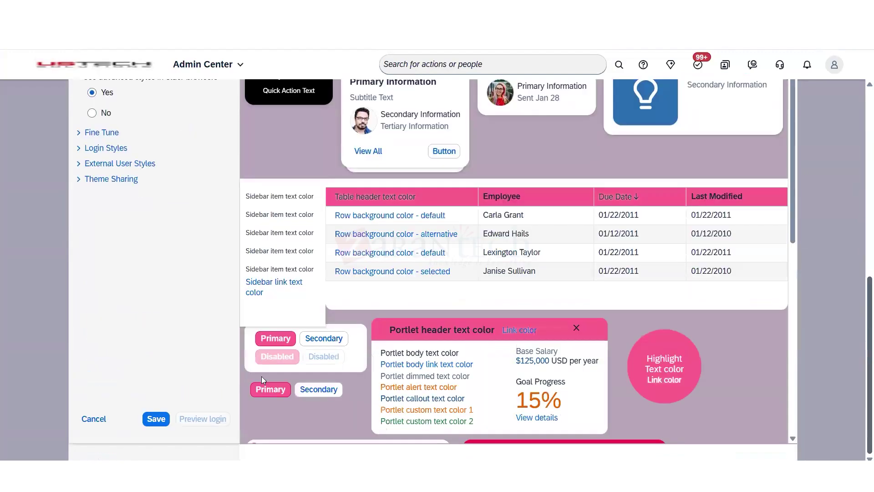
click(161, 423)
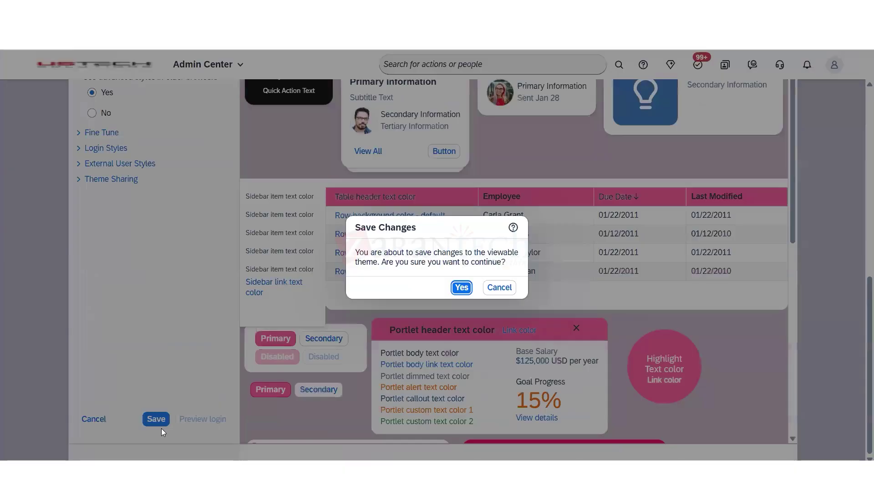
click(461, 288)
click(534, 321)
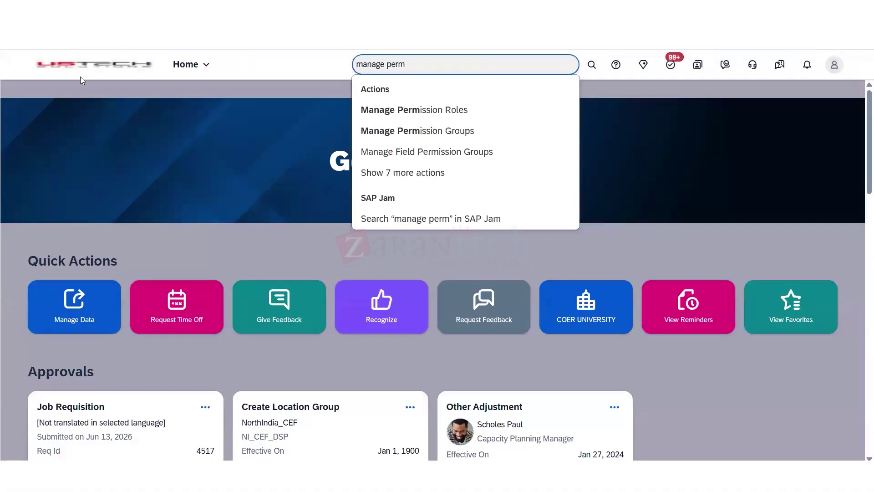
- Reload the home page and check the accent colors in the module and profile menus
click(82, 74)
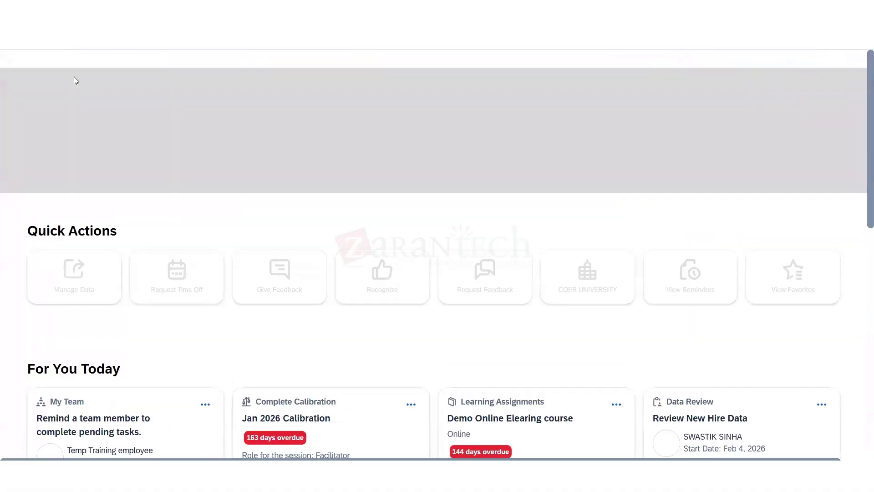
click(205, 65)
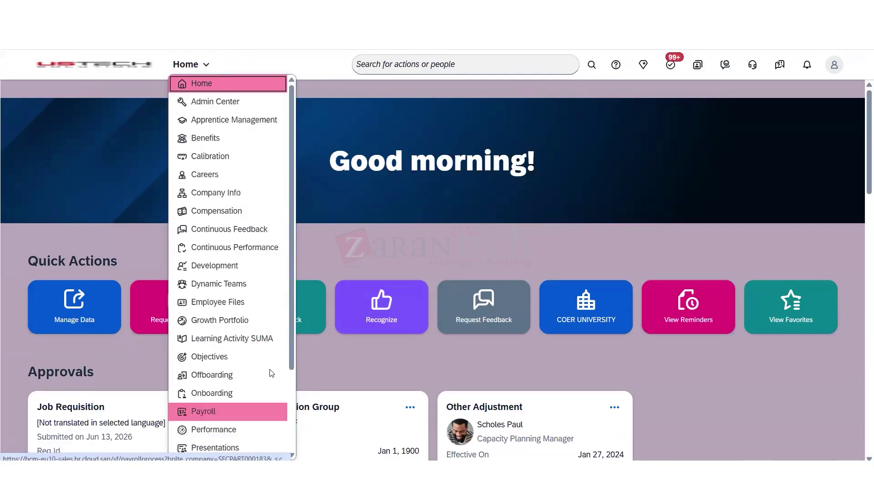
click(839, 77)
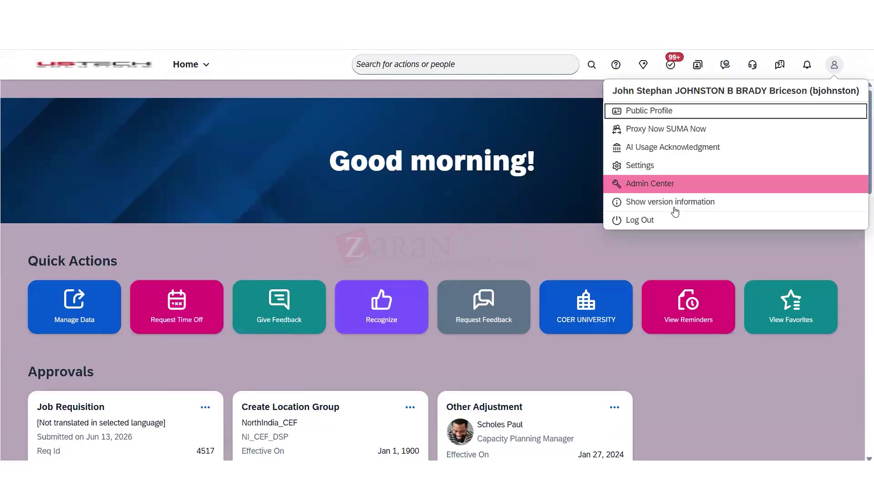
click(338, 358)
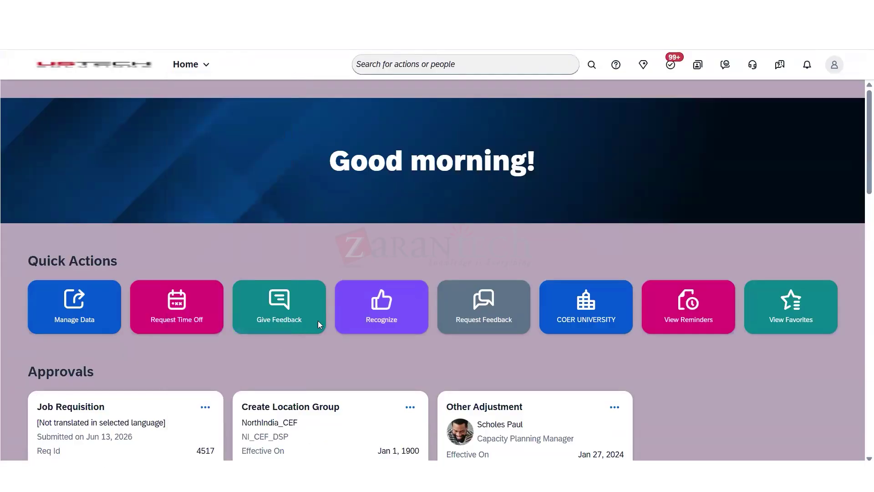
- Search the home page for "manage permission" to check how the search text and suggestions are colored
click(386, 72)
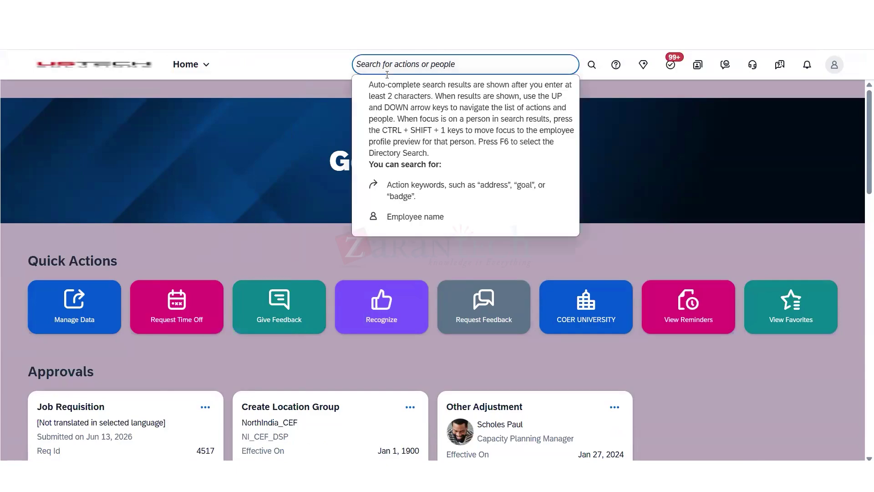
text(manage)
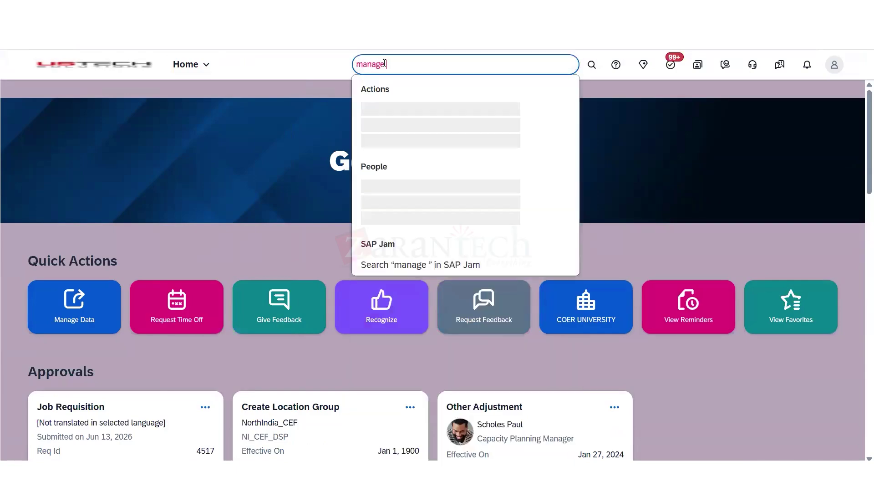
text( permss)
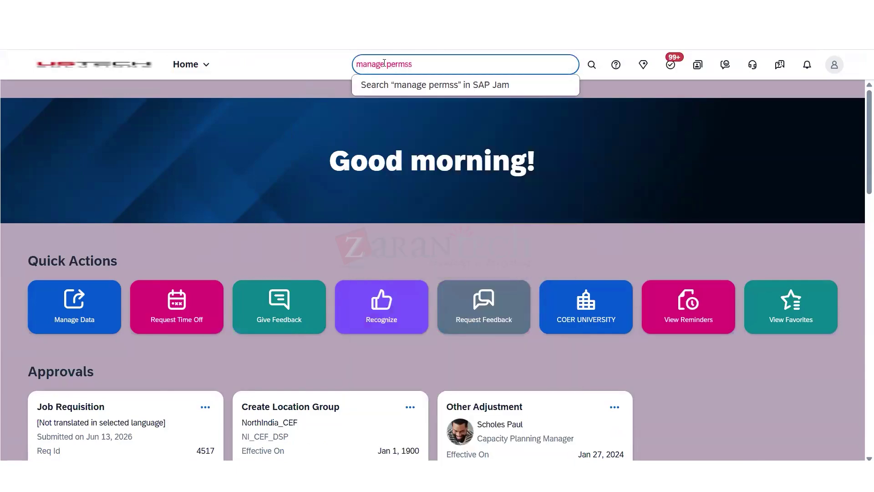
key(BackSpace)
text(i)
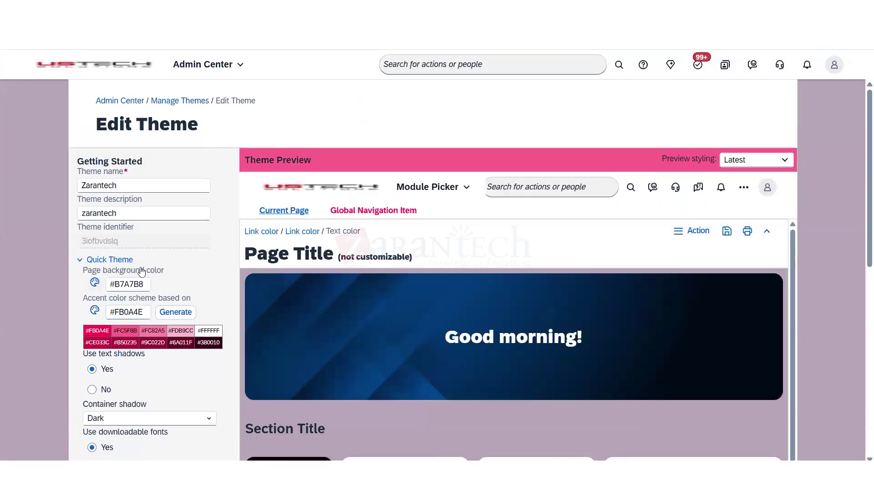
- Set the Zarantech theme's page background color to #18F8F8 and save the theme, confirming the changes
click(95, 282)
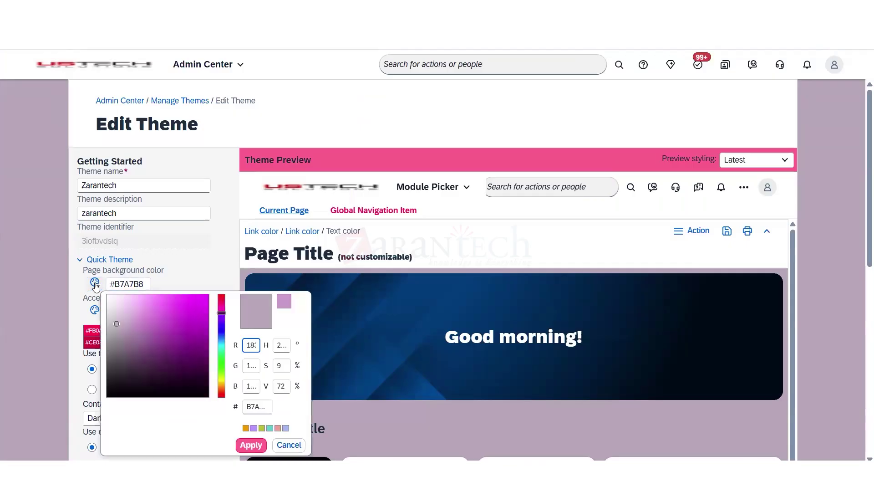
click(221, 347)
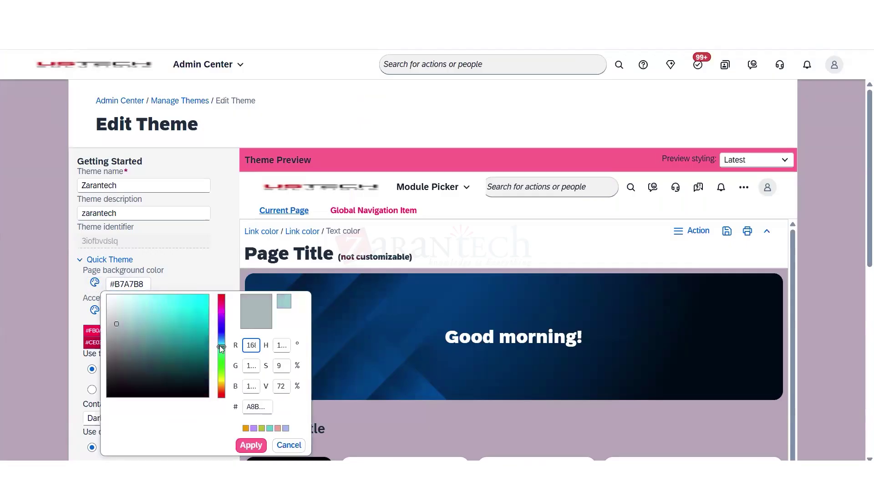
click(199, 298)
click(251, 447)
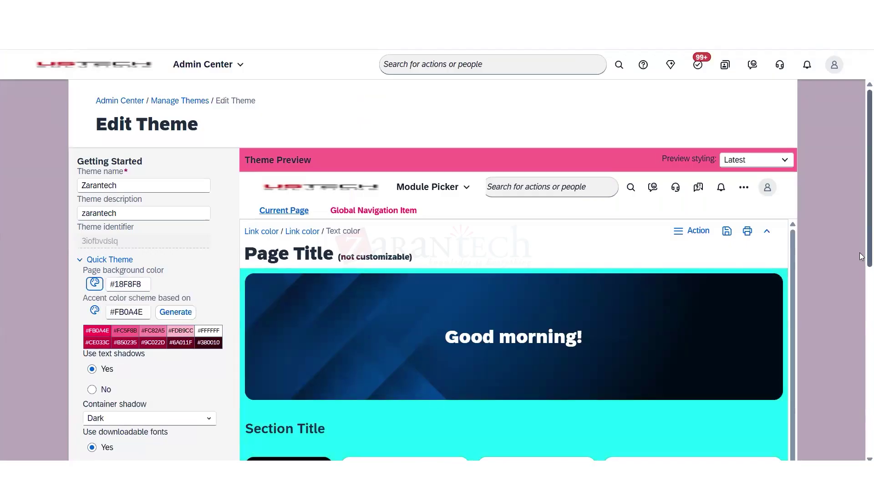
scroll(519, 268, down, 8)
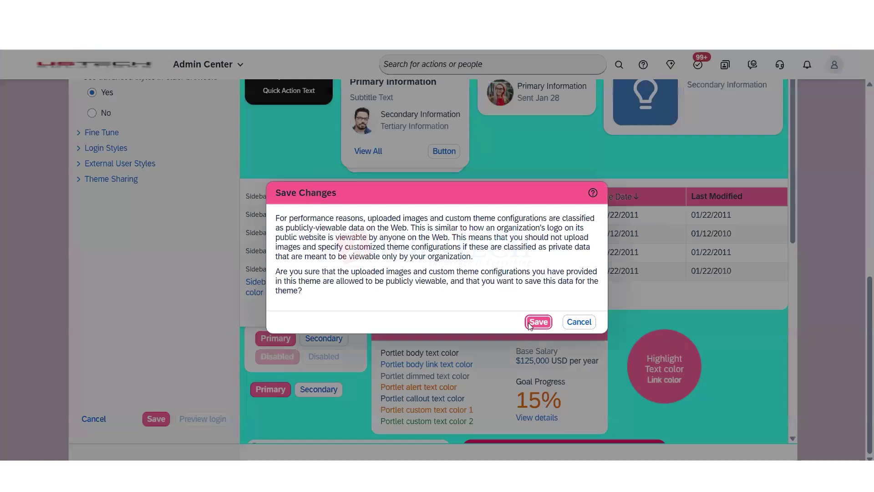
click(531, 323)
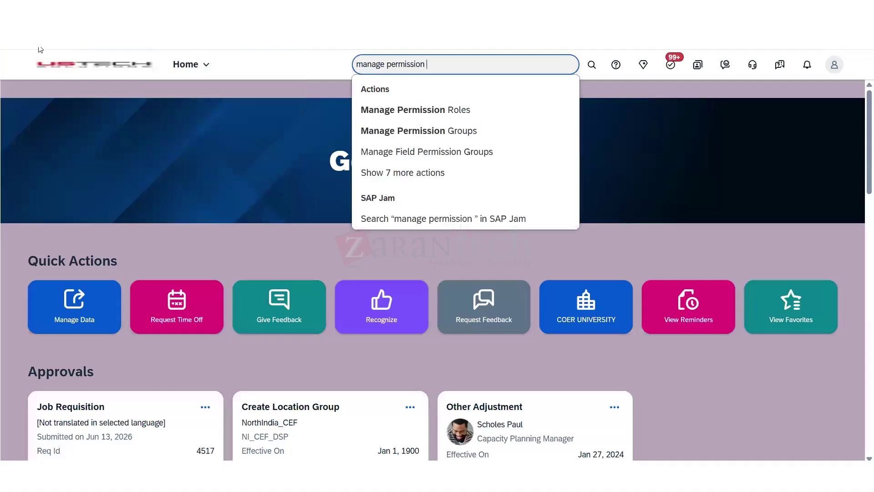
- Reload the home page and check the new background, the module menu and the Quick Actions heading
key(F5)
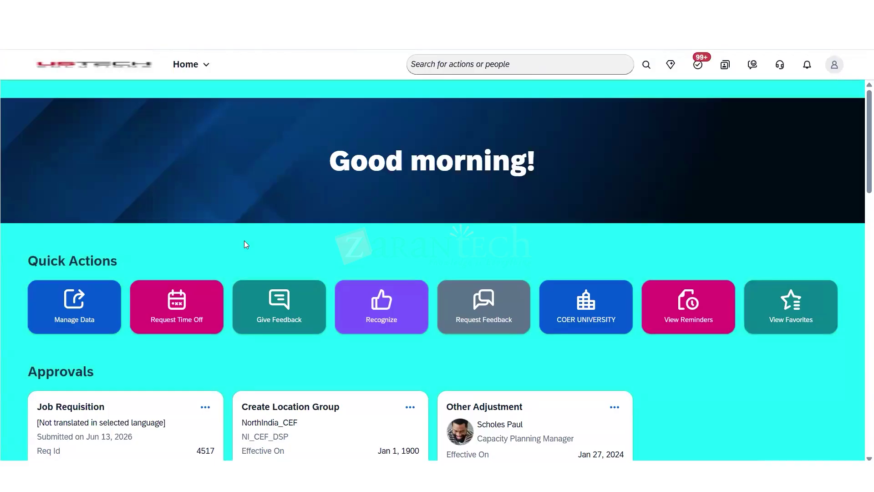
click(212, 66)
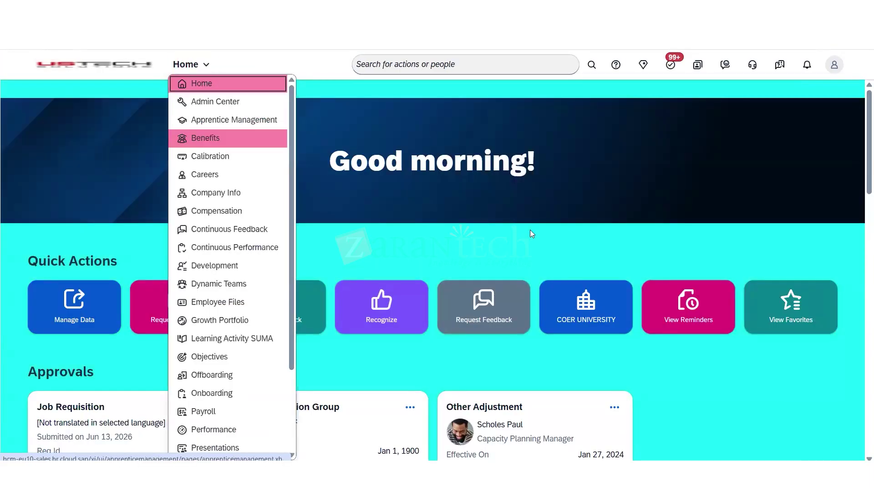
click(538, 220)
drag(22, 261, 119, 261)
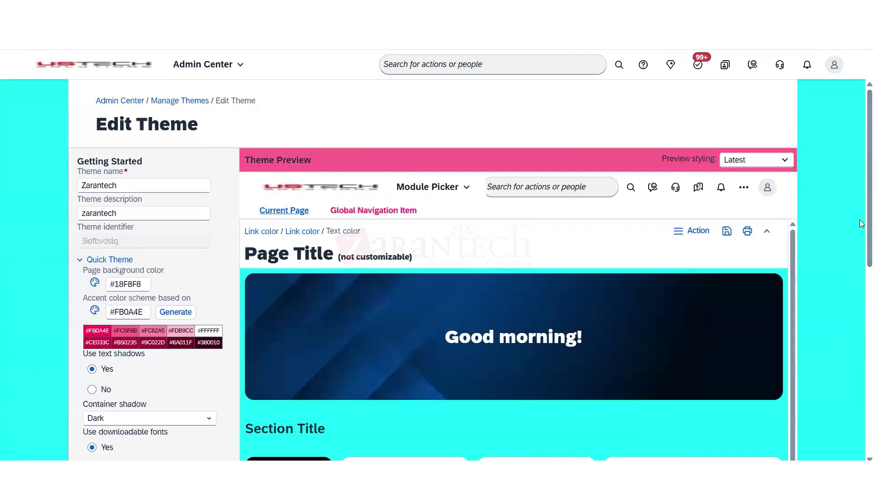
- Try the "Belize - light" texture image in the theme's Fine Tune background settings and revert to No image
scroll(861, 223, down, 3)
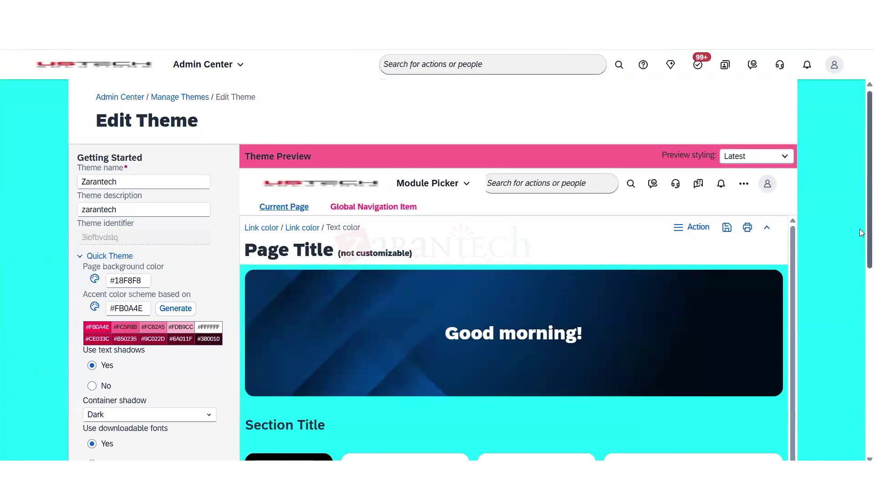
scroll(861, 317, down, 2)
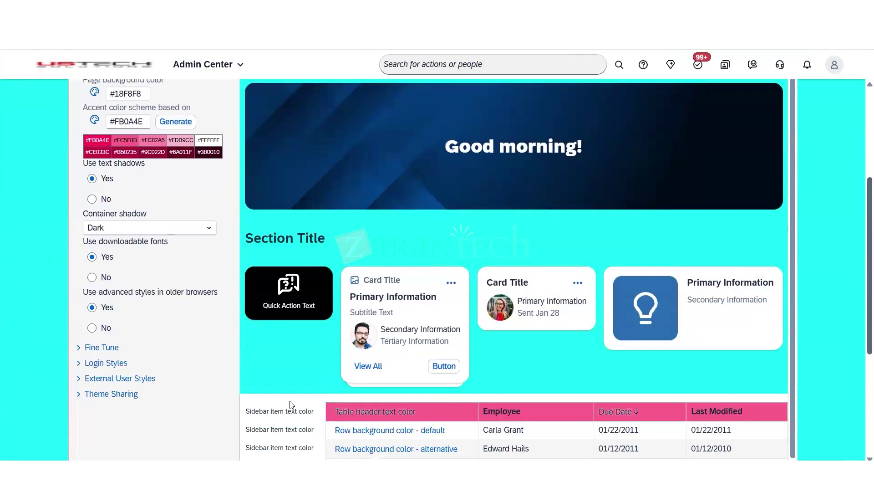
click(79, 325)
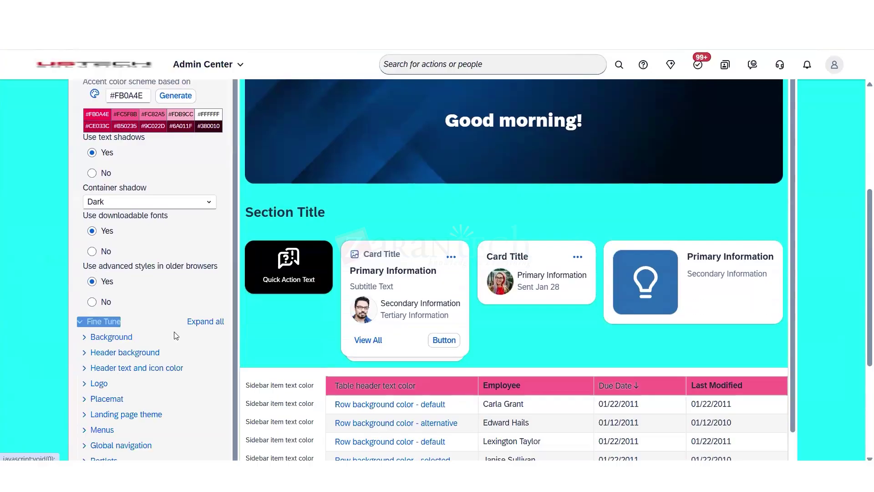
click(87, 338)
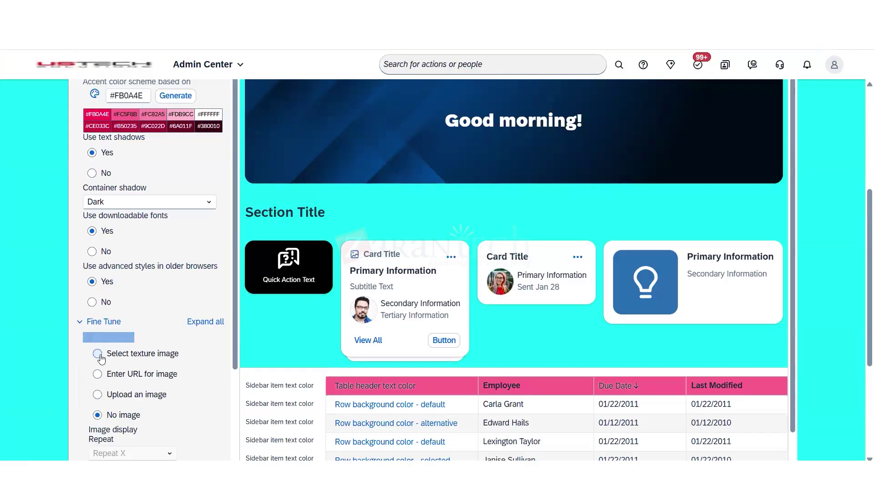
click(98, 354)
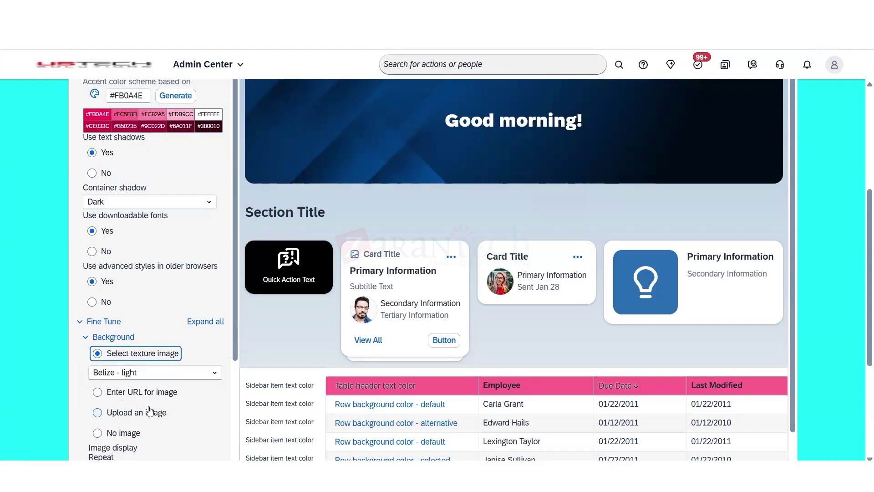
click(97, 433)
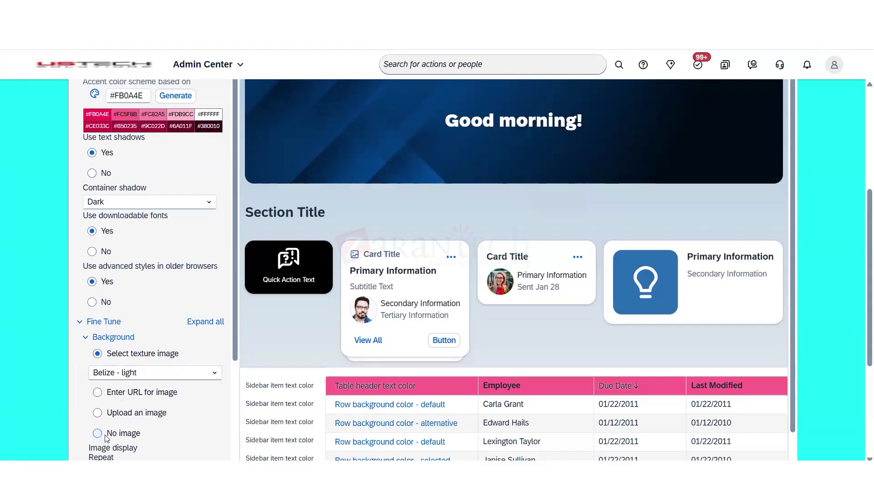
- Save the Zarantech theme with no background image and confirm that its configuration may be publicly viewable
scroll(230, 345, down, 3)
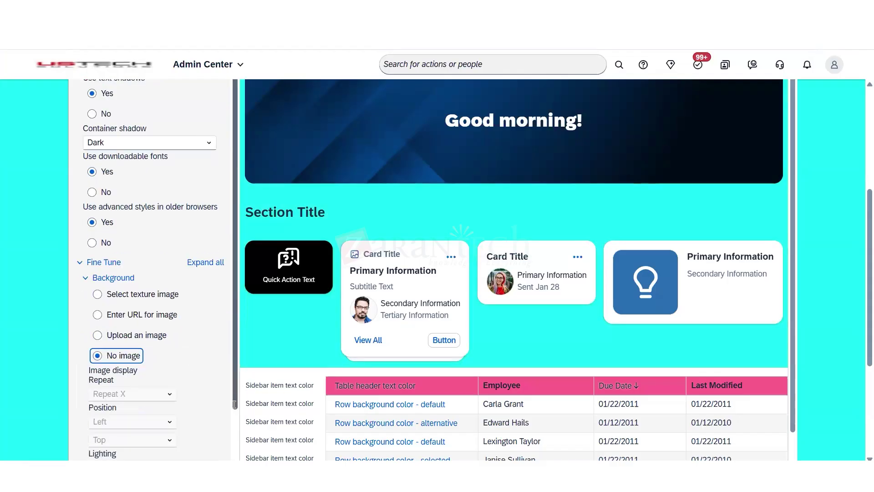
scroll(859, 273, down, 4)
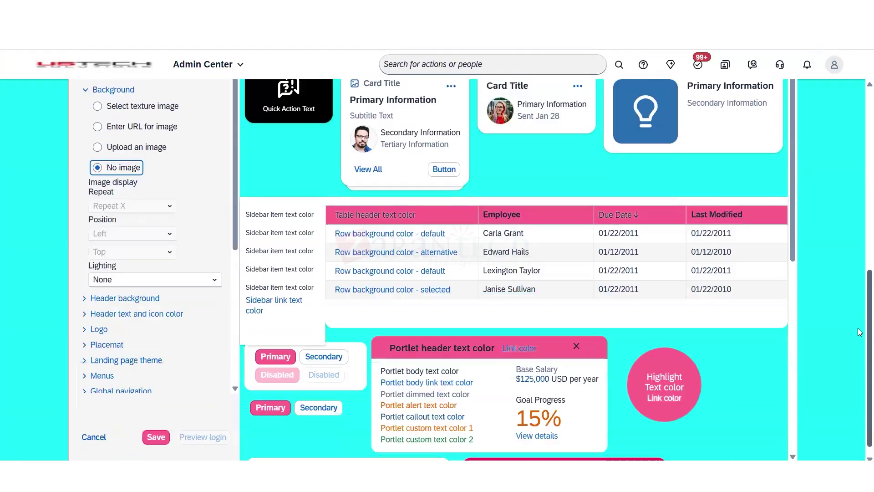
click(156, 439)
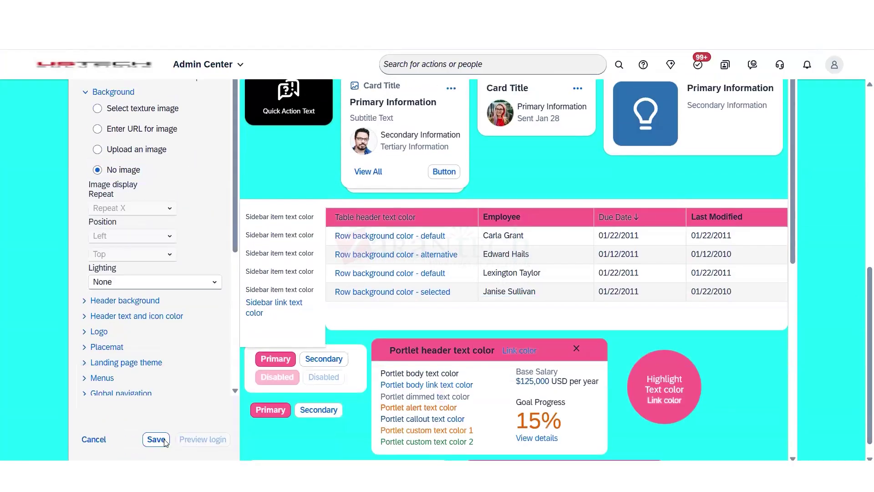
click(461, 287)
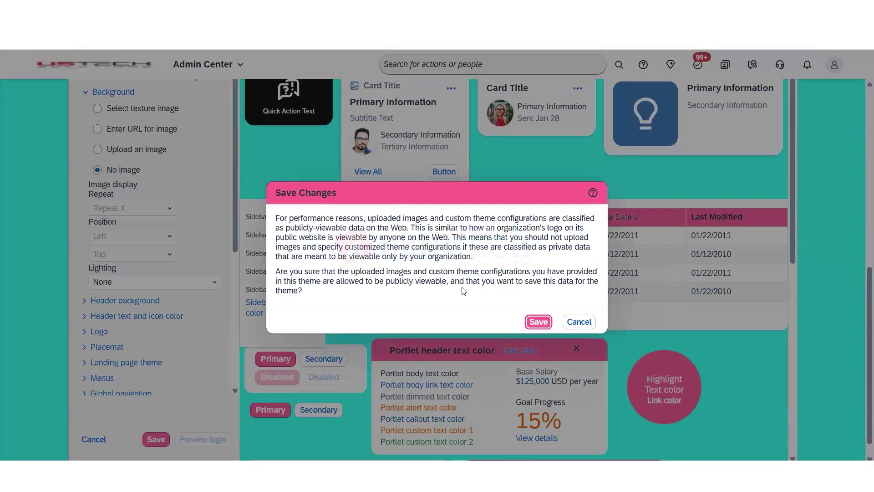
click(538, 321)
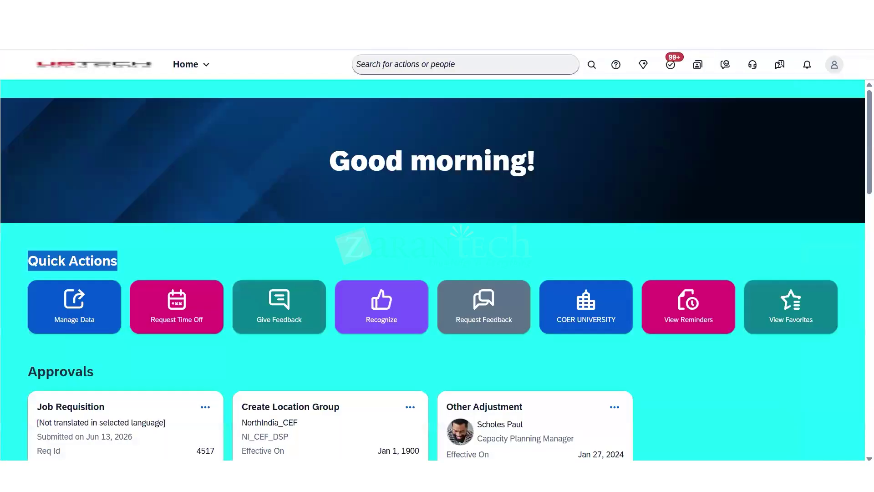
- Reload the home page, log out and log back in to check the saved theme
key(F5)
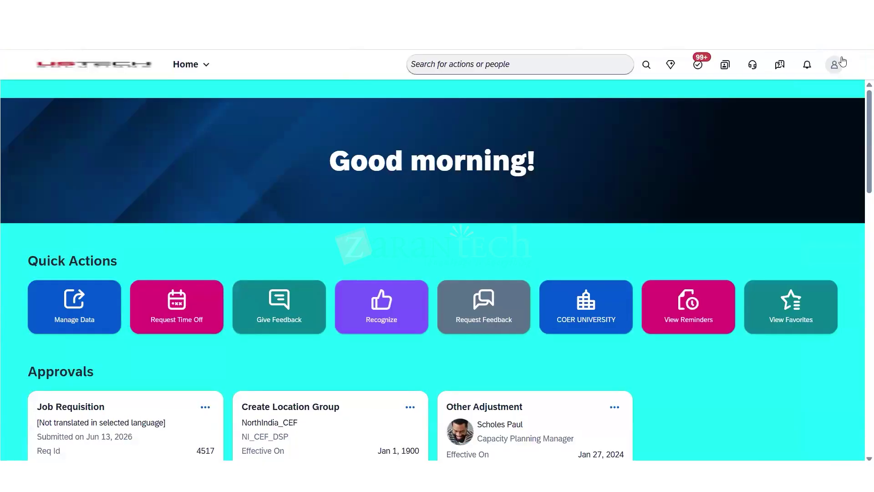
click(835, 63)
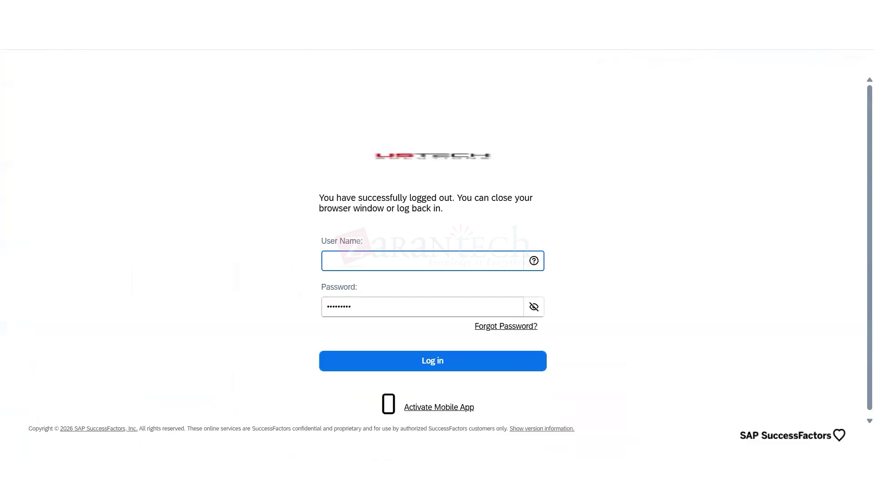
key(Return)
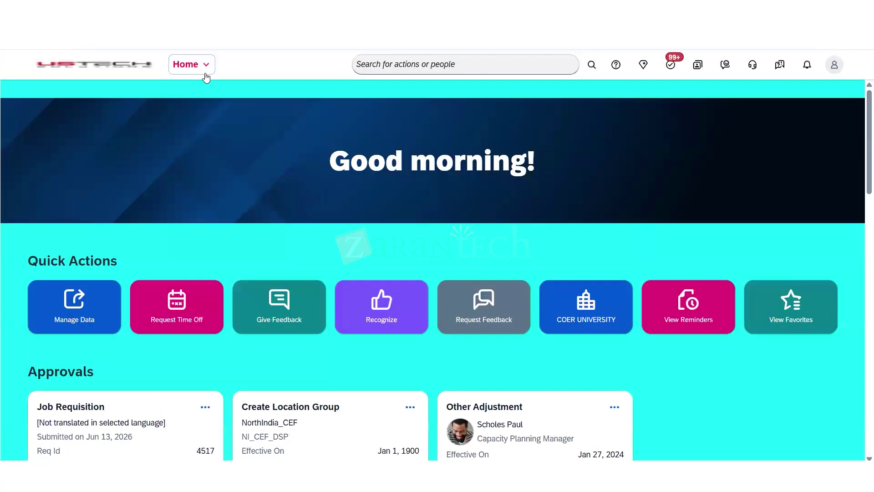
- Check the module menu and look through the home page sections with the saved Zarantech theme
click(209, 66)
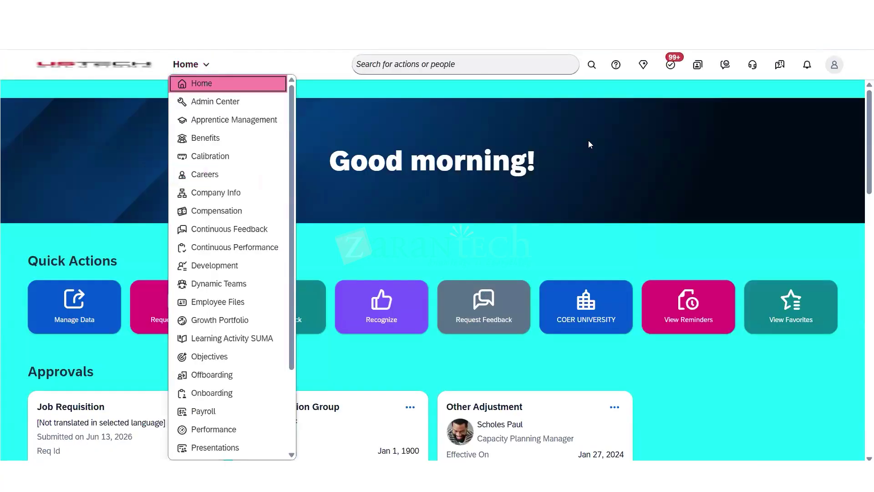
click(641, 157)
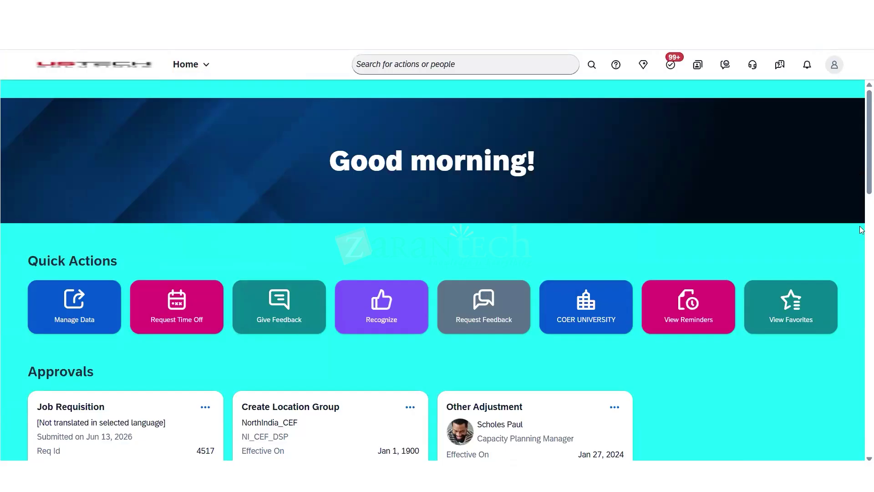
scroll(862, 230, down, 15)
scroll(855, 155, up, 4)
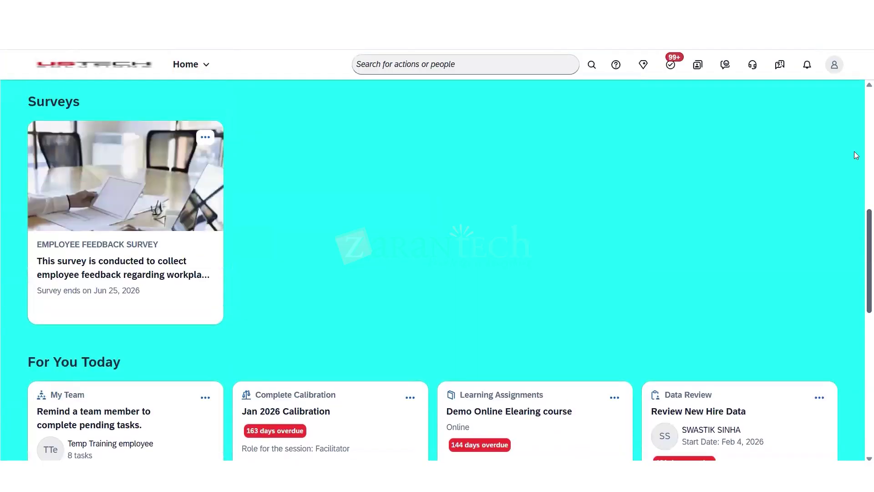
scroll(856, 155, up, 11)
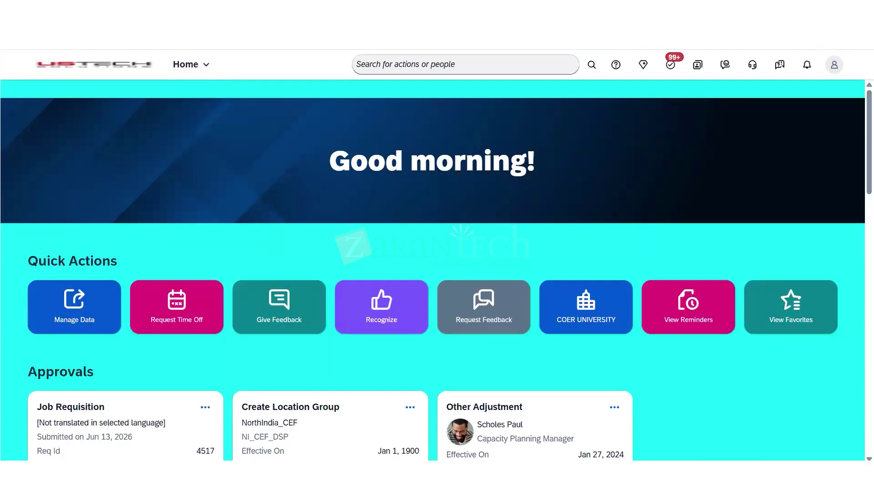
- Return to the Edit Theme page, dismiss the session warning and expand the Fine Tune background settings
click(98, 48)
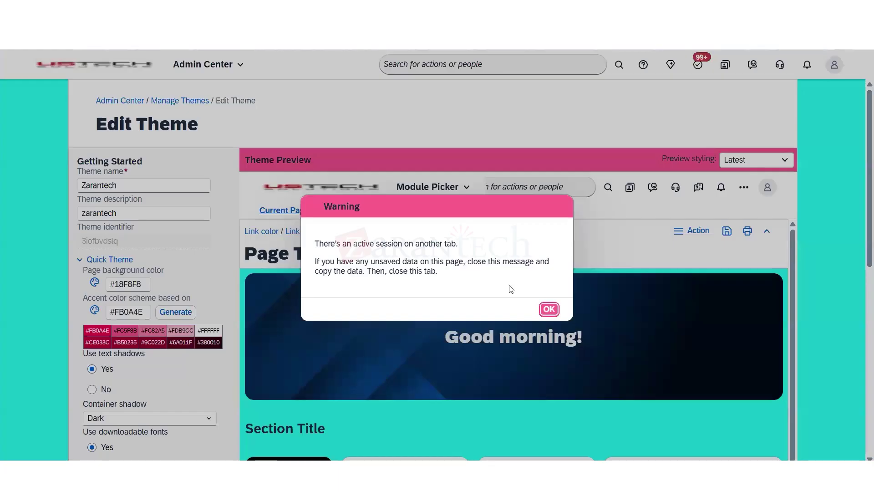
click(547, 306)
scroll(862, 235, down, 7)
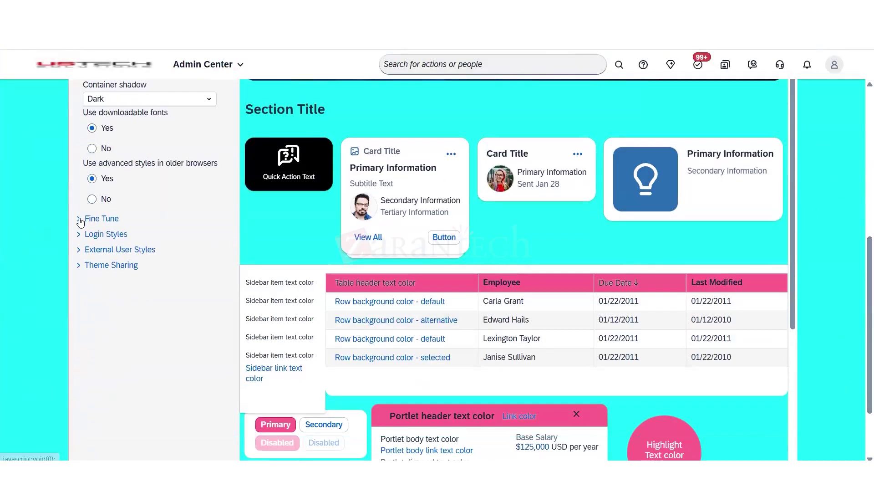
click(80, 218)
click(88, 235)
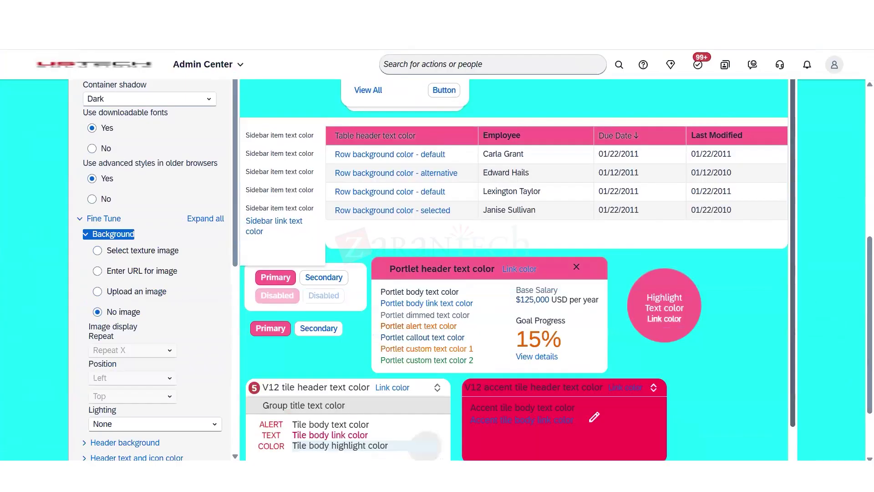
- Preview the login for the Zarantech theme, close the preview window and dismiss the session warning
scroll(842, 318, down, 5)
scroll(862, 448, down, 2)
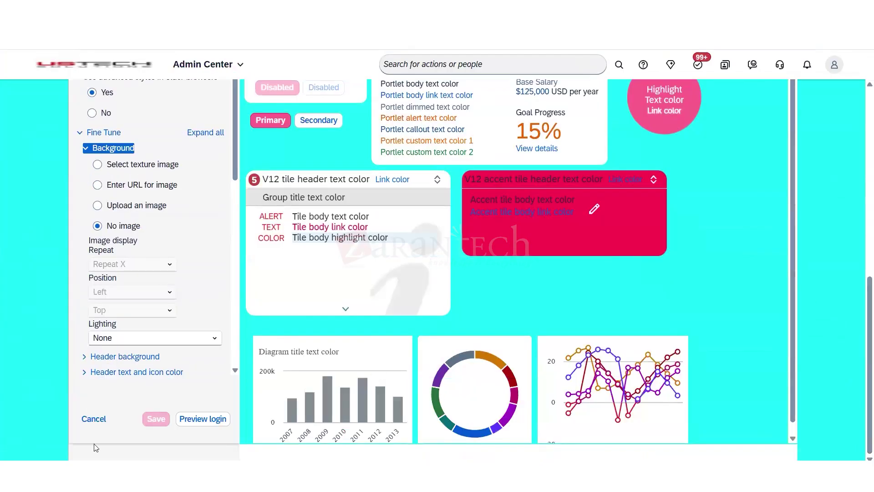
click(199, 423)
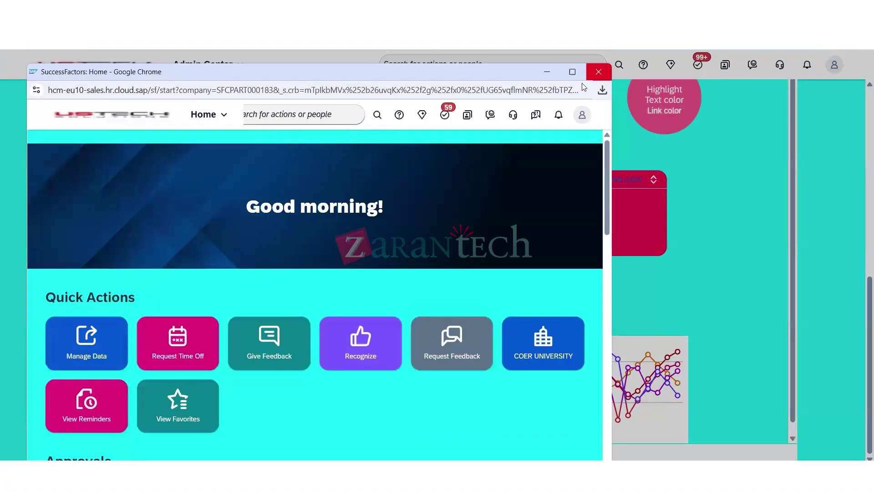
click(600, 71)
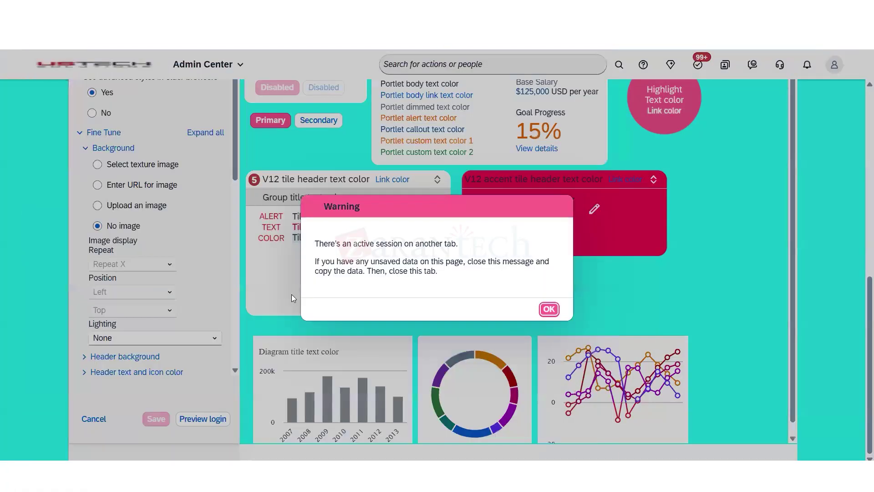
click(548, 310)
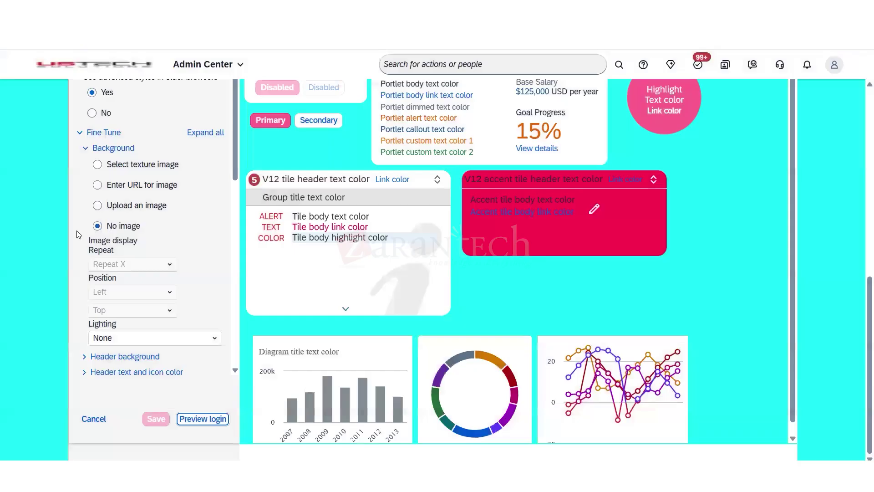
- Set the theme's Fine Tune background to an uploaded image and browse the Downloads folder for a file
click(97, 206)
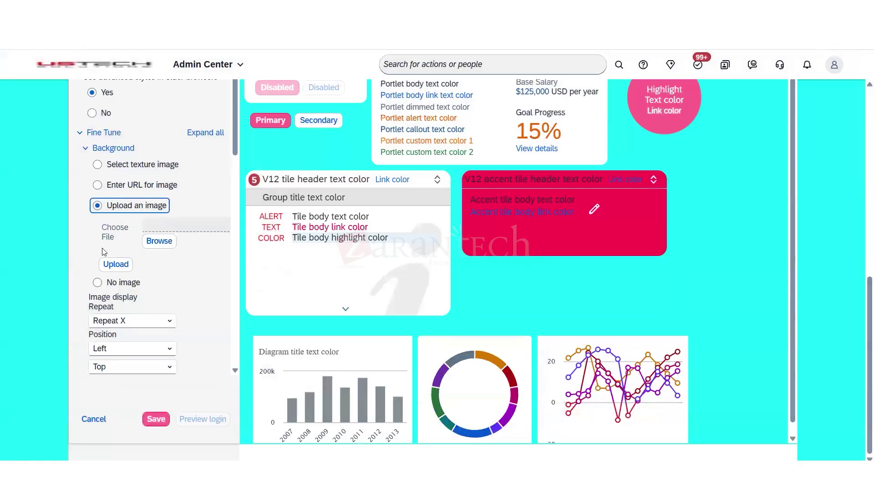
click(157, 247)
click(159, 246)
click(158, 249)
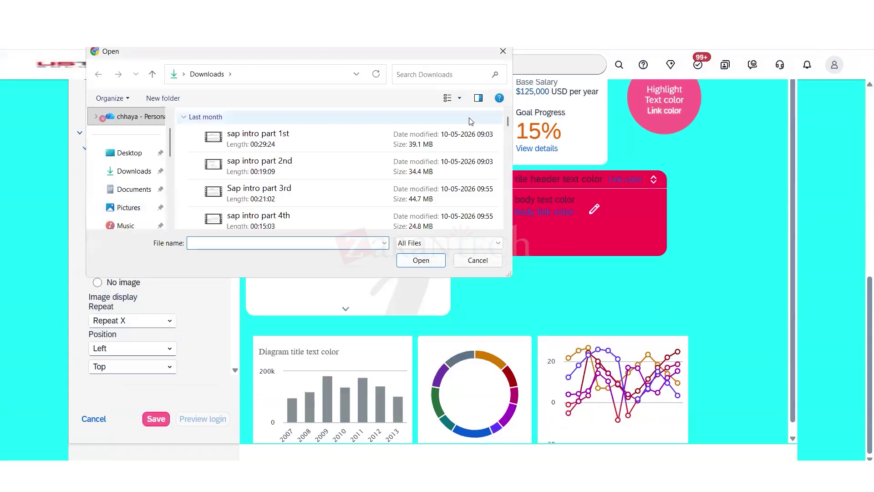
click(503, 51)
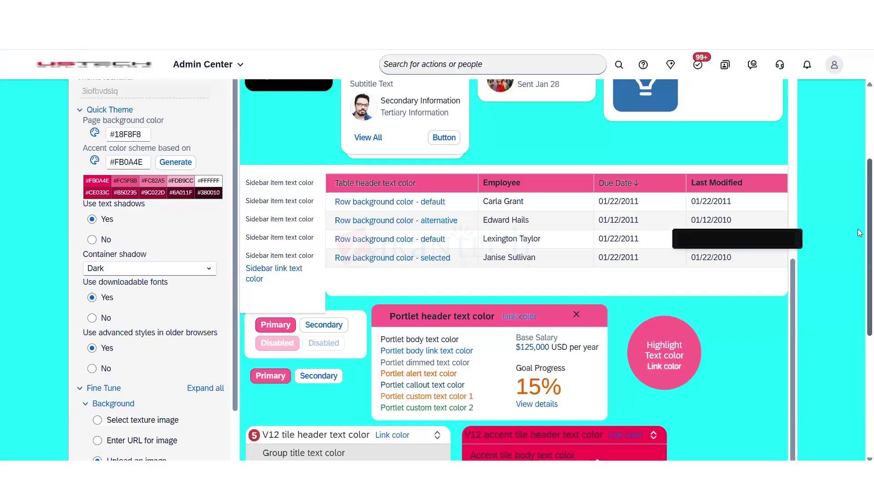
- Try the blank-blue-leafy-poster file from Downloads as the background image and discard the selection
scroll(859, 325, down, 3)
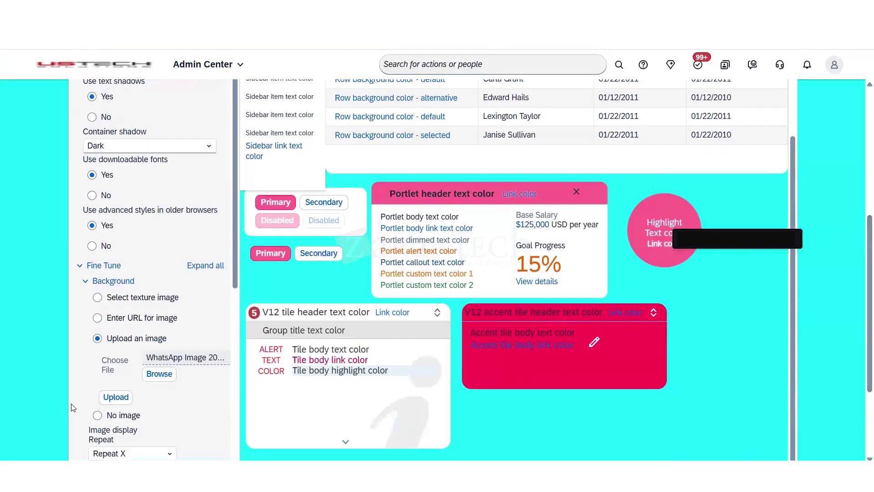
click(159, 373)
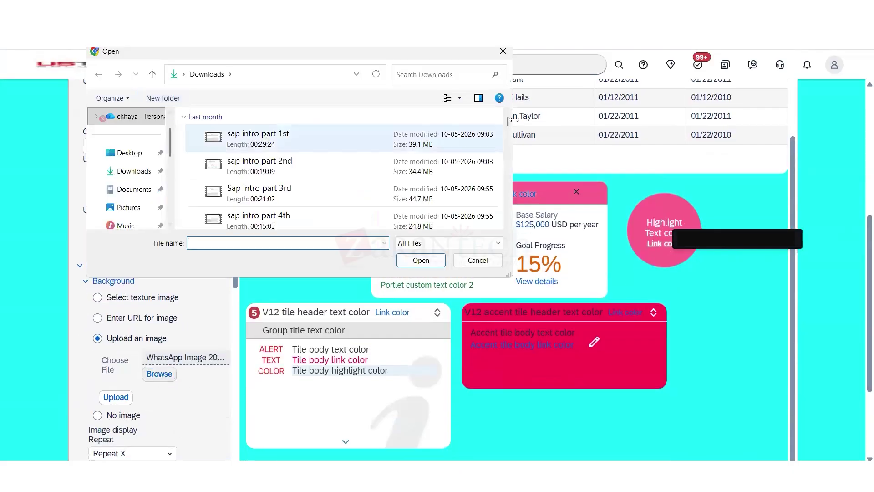
scroll(252, 209, down, 5)
double_click(251, 210)
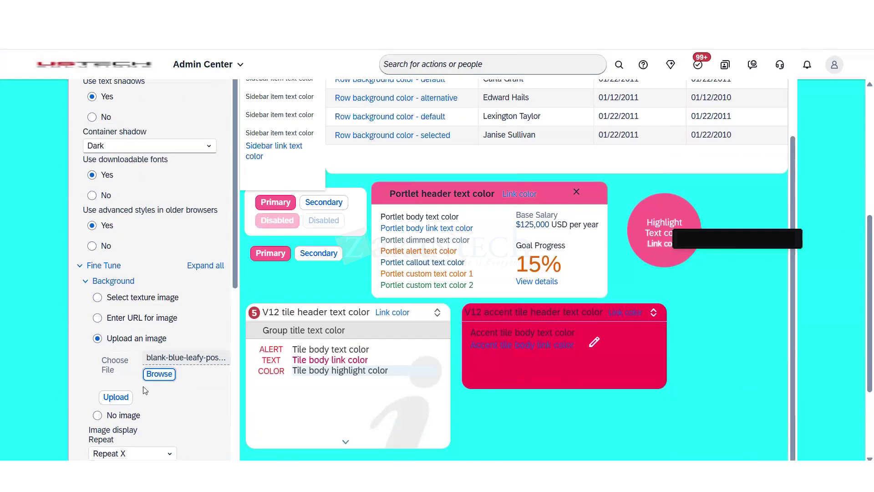
click(159, 373)
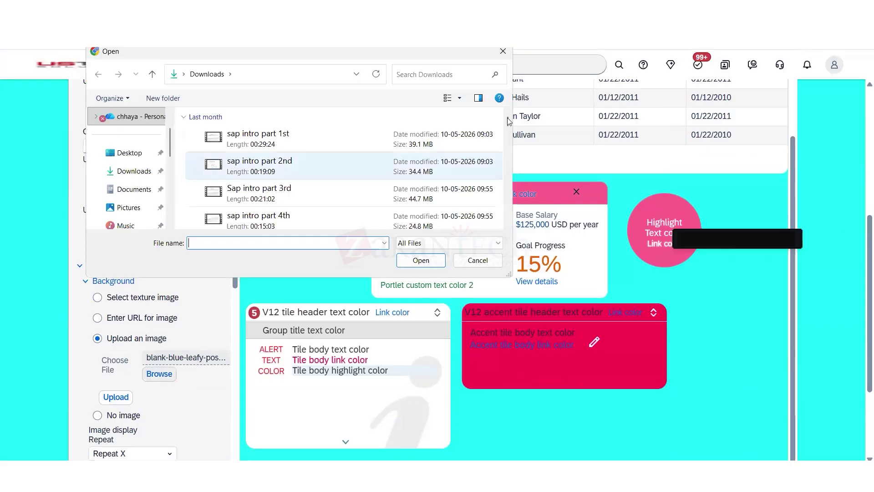
scroll(236, 191, down, 10)
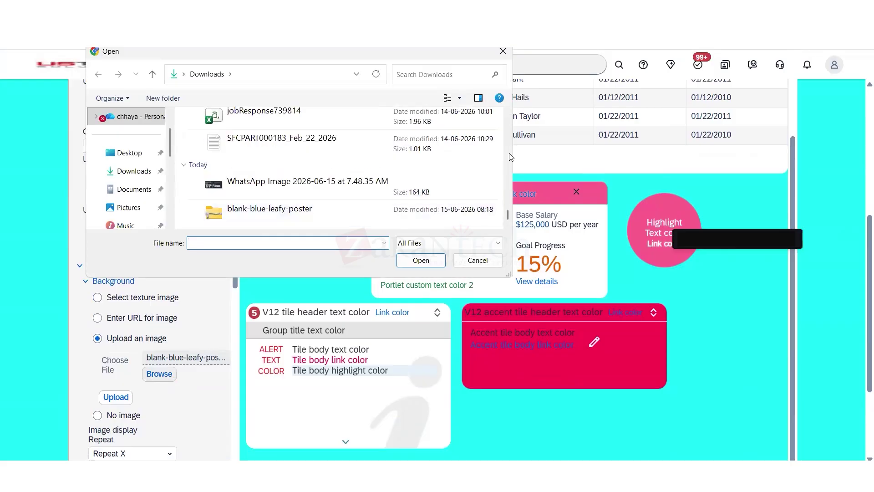
click(460, 261)
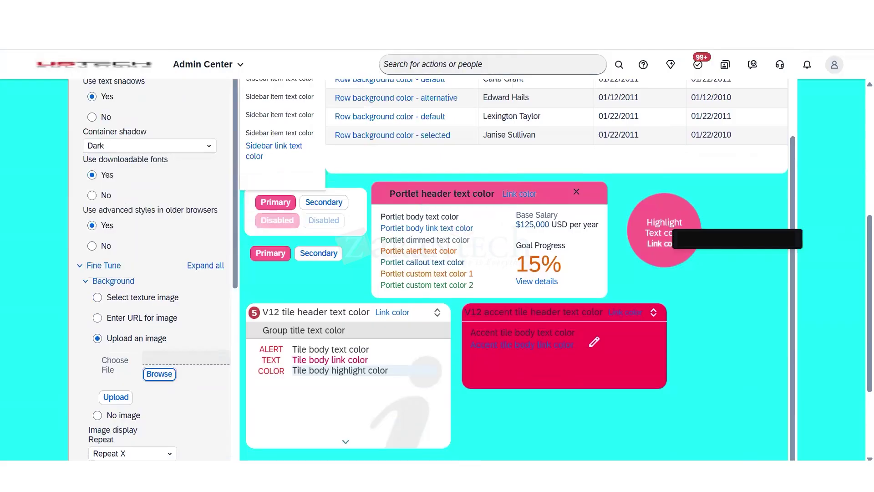
- Switch to File Explorer and look through the Downloads folder for a suitable background image
mouse_move(589, 474)
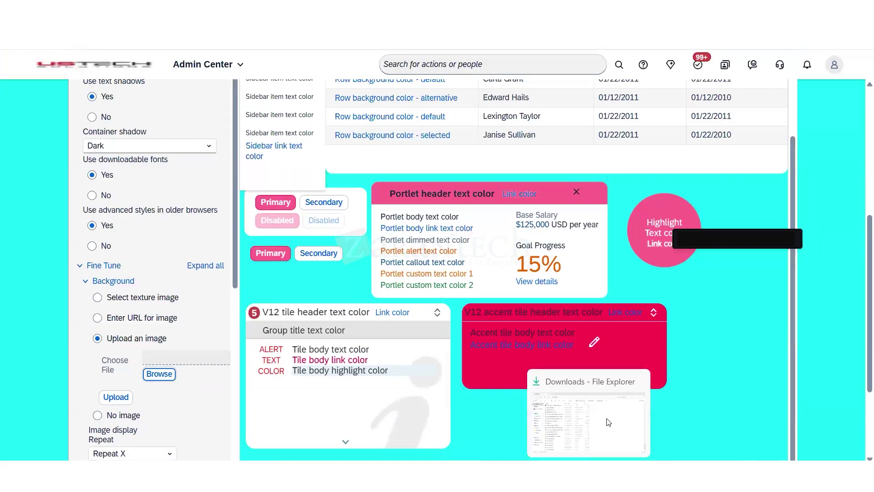
click(615, 413)
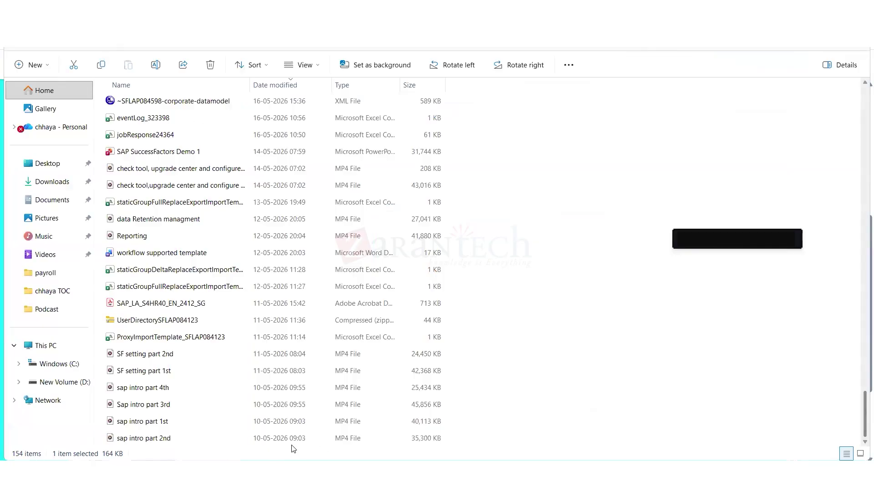
scroll(864, 392, up, 1)
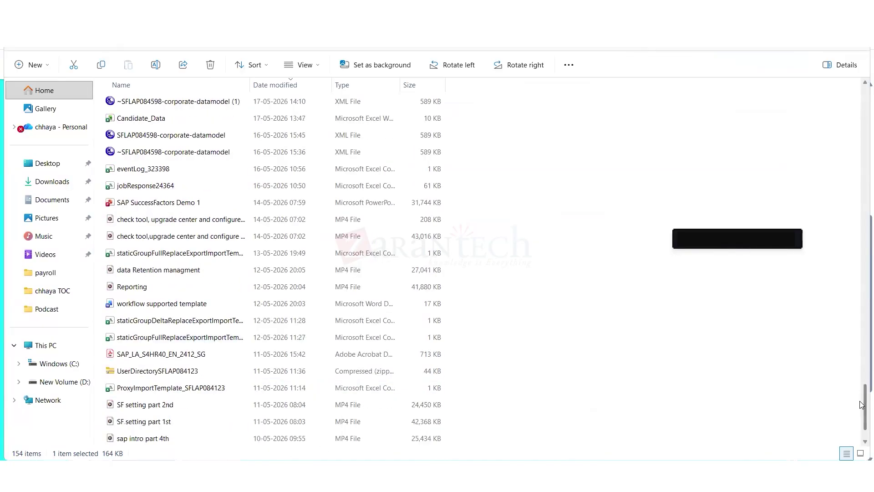
scroll(864, 392, down, 1)
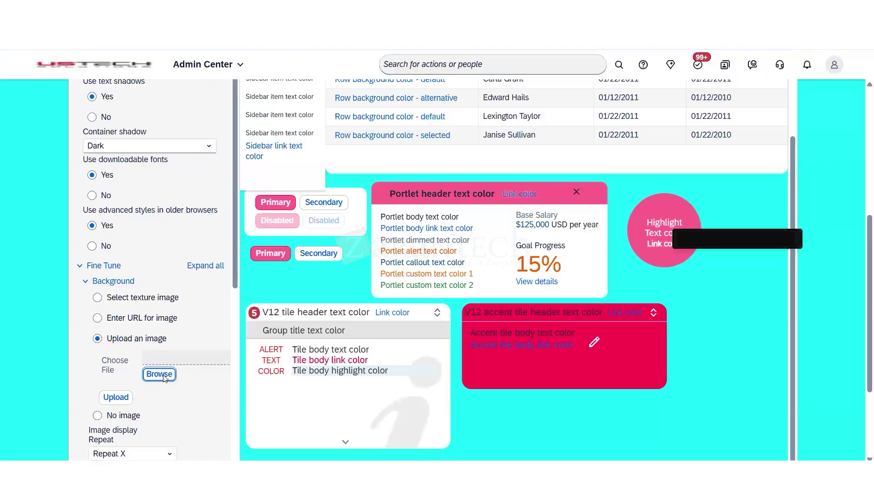
- Try to upload the v331batch2-nunny-05-leafbackground image from the Desktop as the theme's background
click(159, 375)
click(135, 152)
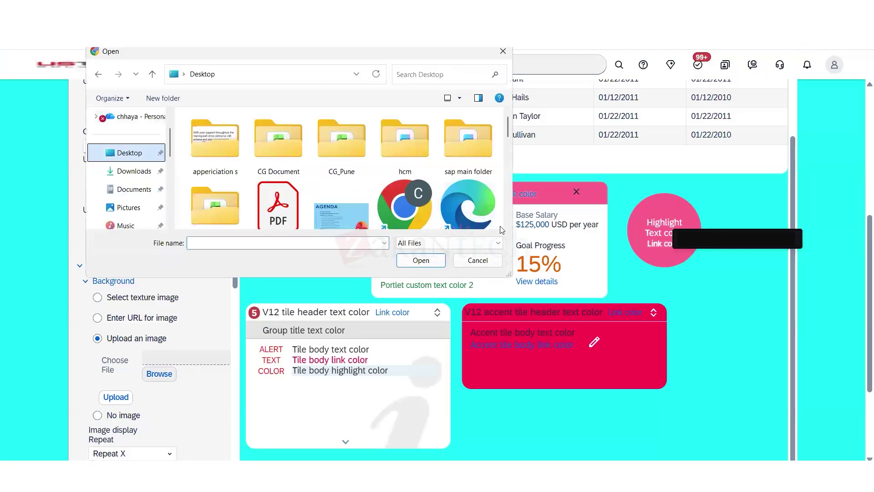
scroll(501, 208, down, 5)
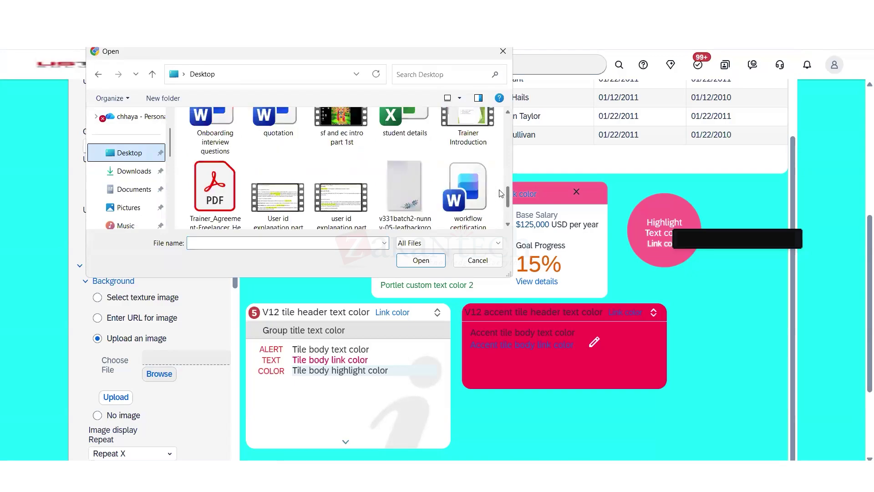
scroll(501, 183, up, 1)
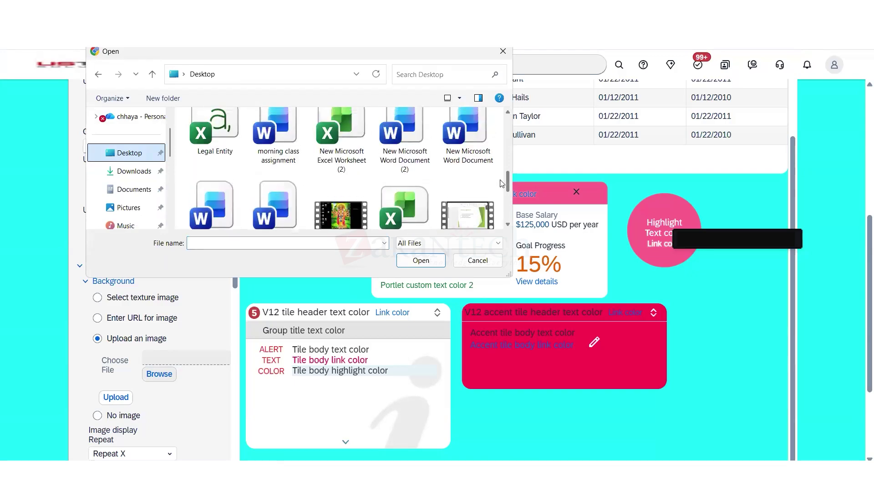
scroll(501, 183, up, 5)
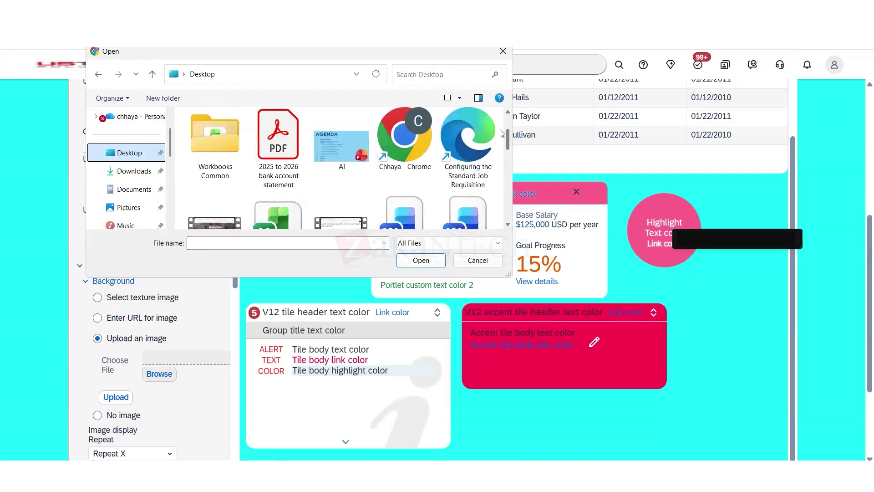
scroll(503, 135, down, 2)
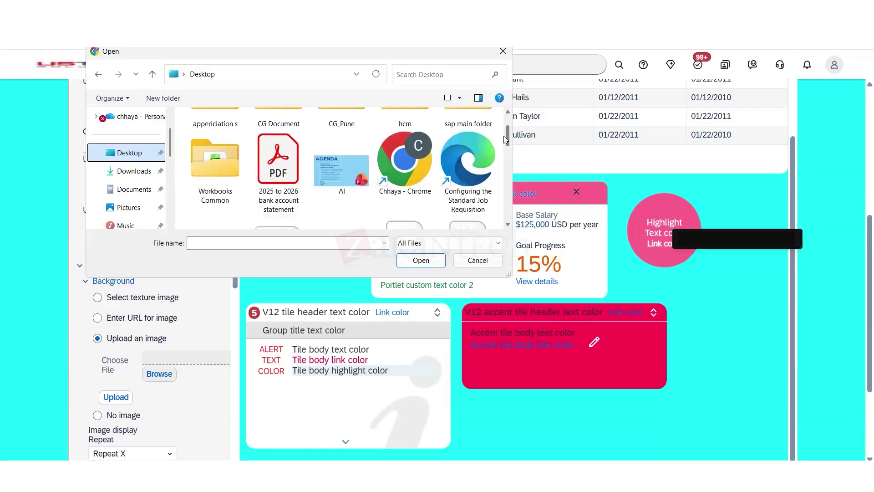
drag(506, 149, 507, 217)
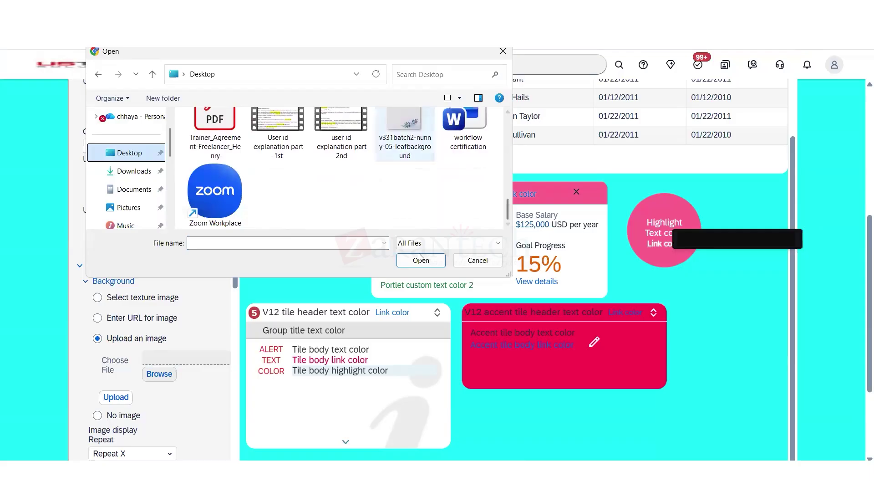
click(411, 174)
click(419, 264)
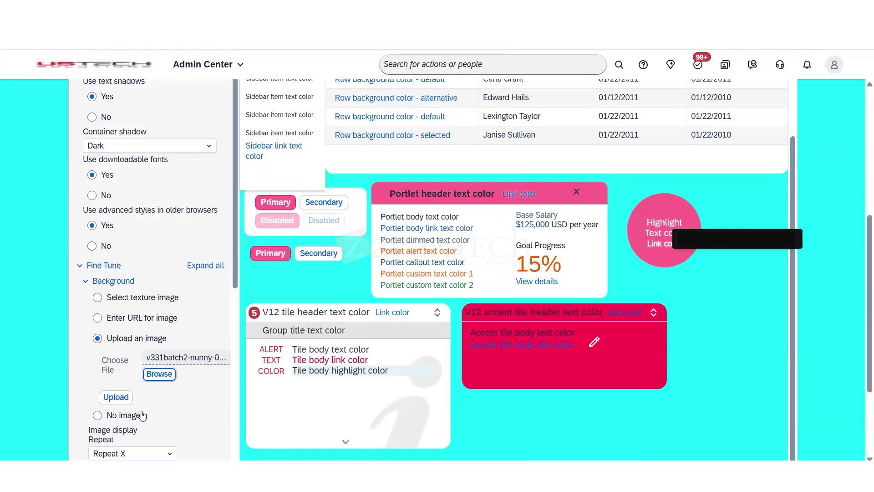
click(115, 396)
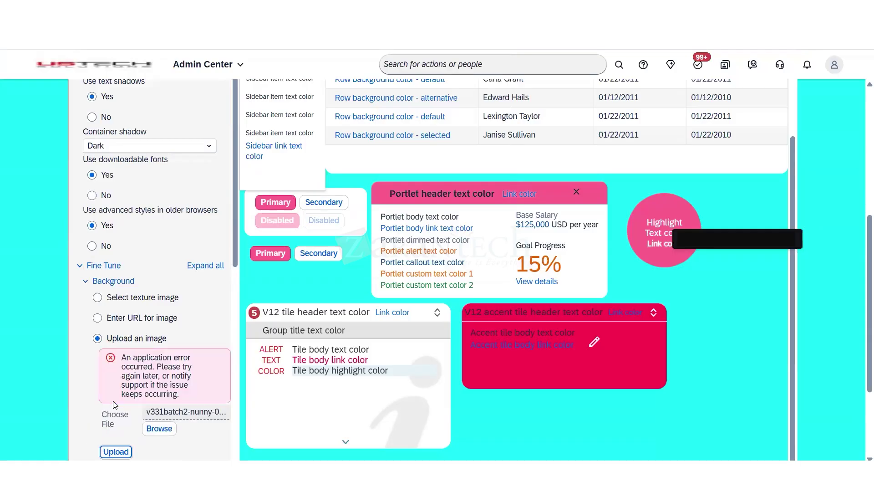
- Read the message displayed above the file selection in the background image upload settings
drag(134, 376, 162, 394)
drag(122, 357, 192, 367)
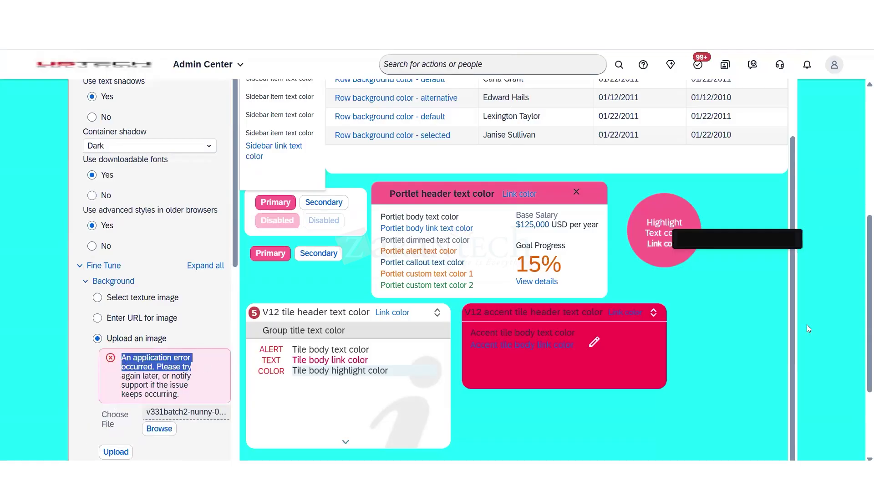
scroll(862, 396, down, 2)
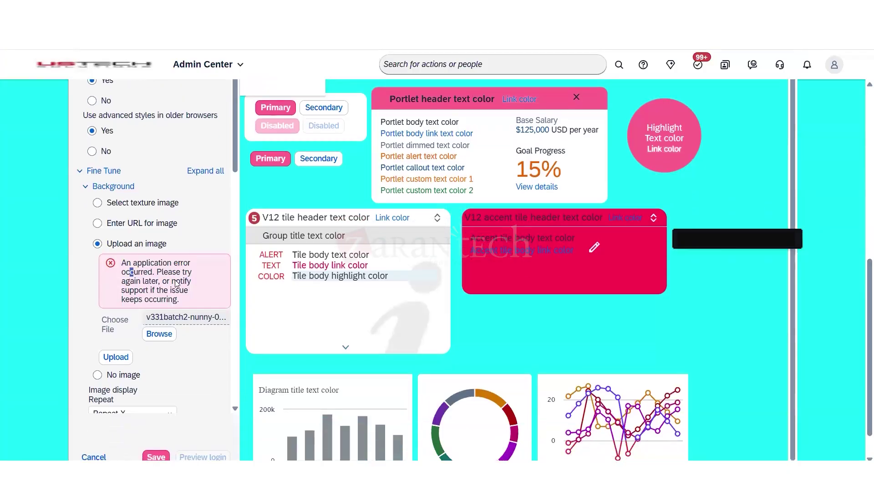
mouse_move(130, 271)
mouse_down()
mouse_move(180, 290)
mouse_move(136, 300)
mouse_move(182, 318)
mouse_move(155, 291)
mouse_move(125, 286)
mouse_move(124, 263)
mouse_move(117, 266)
mouse_up()
click(186, 293)
click(192, 295)
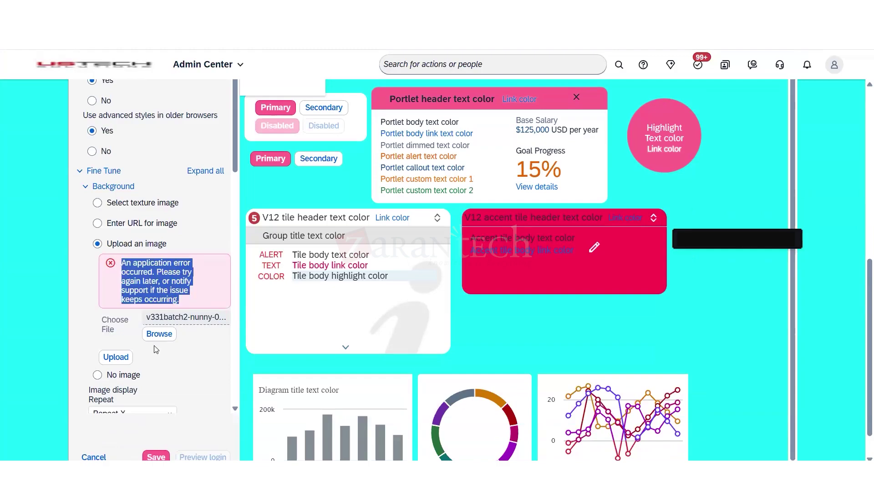
- Switch the background to a texture image, try Metallic - dark, Fabric - dark and Sandy - dark, and settle on Belize - dark
click(183, 359)
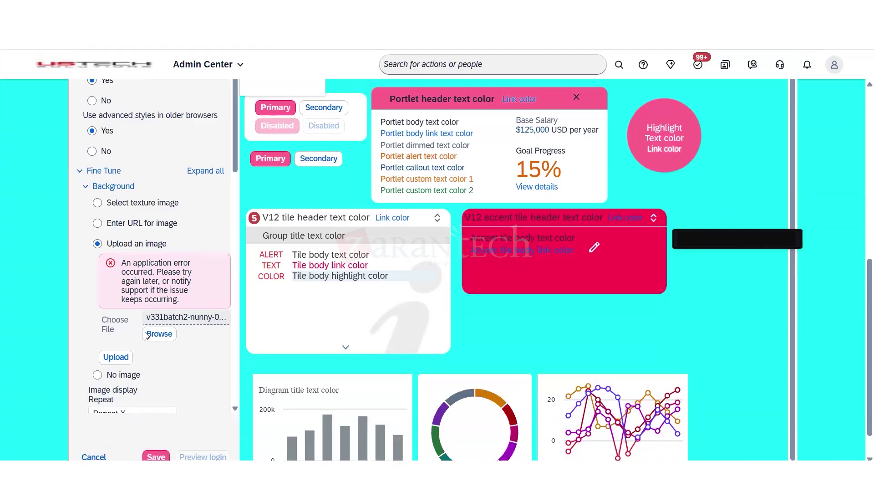
click(98, 203)
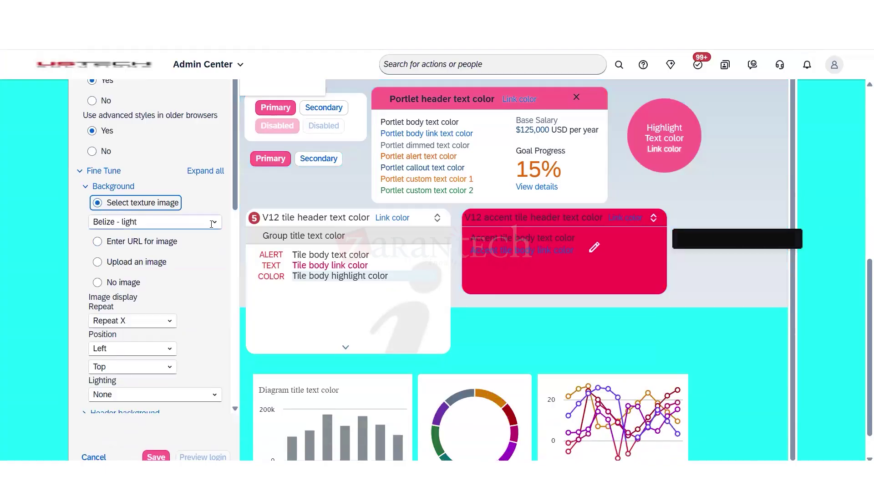
click(211, 221)
click(141, 237)
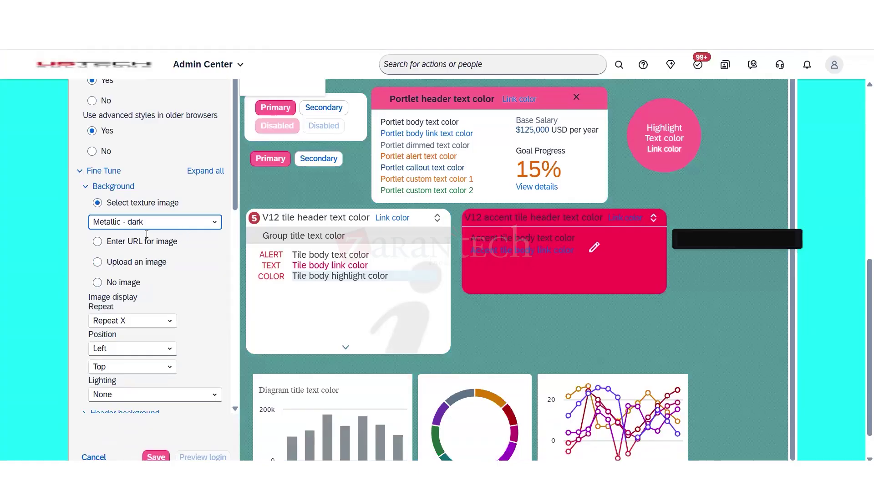
click(213, 220)
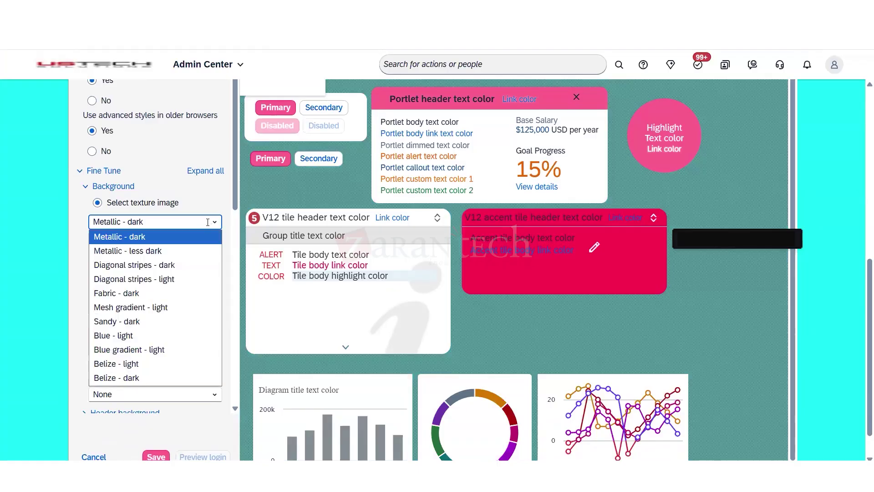
click(135, 294)
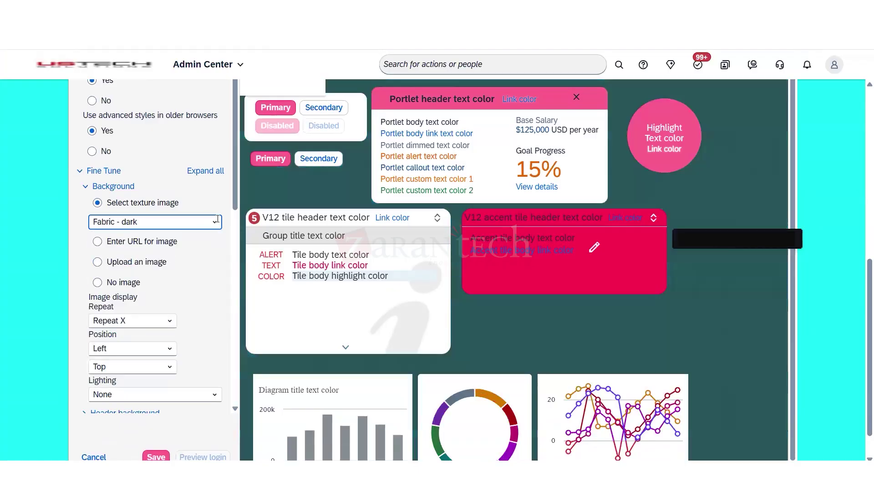
click(216, 221)
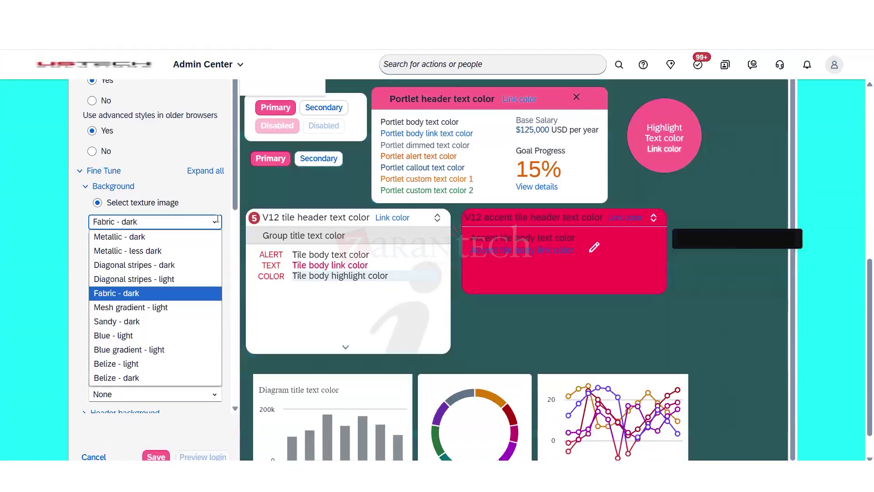
click(136, 321)
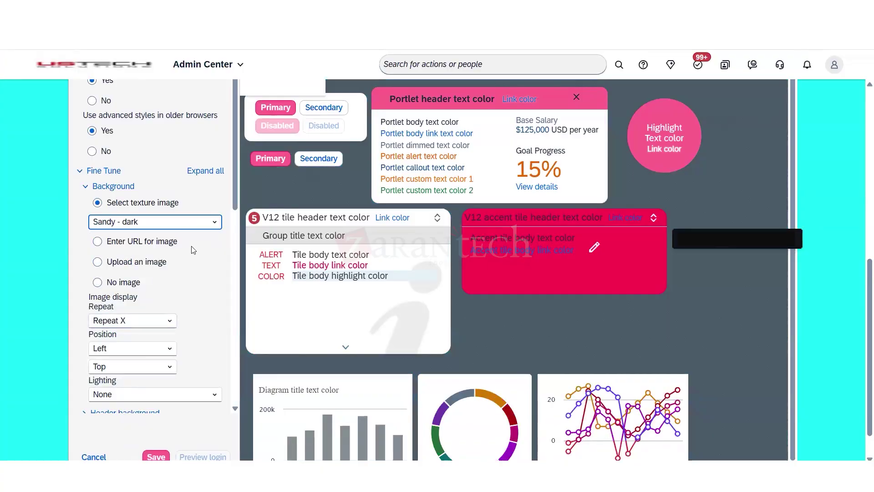
click(191, 221)
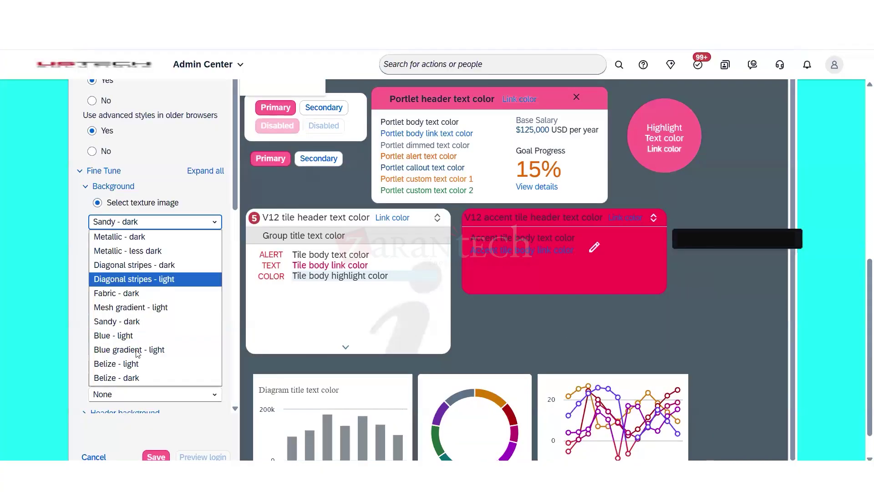
click(128, 377)
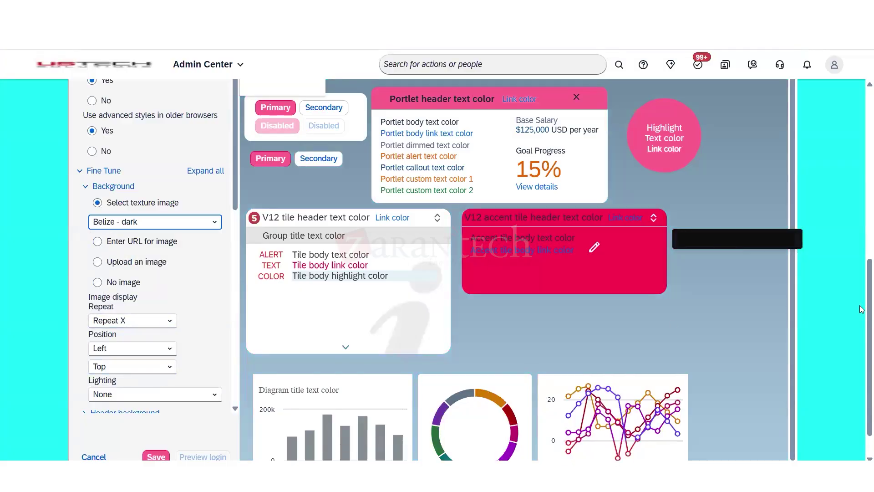
- Set the background image's position to Left and Center, with the lighting set to Fading from center
scroll(861, 363, down, 1)
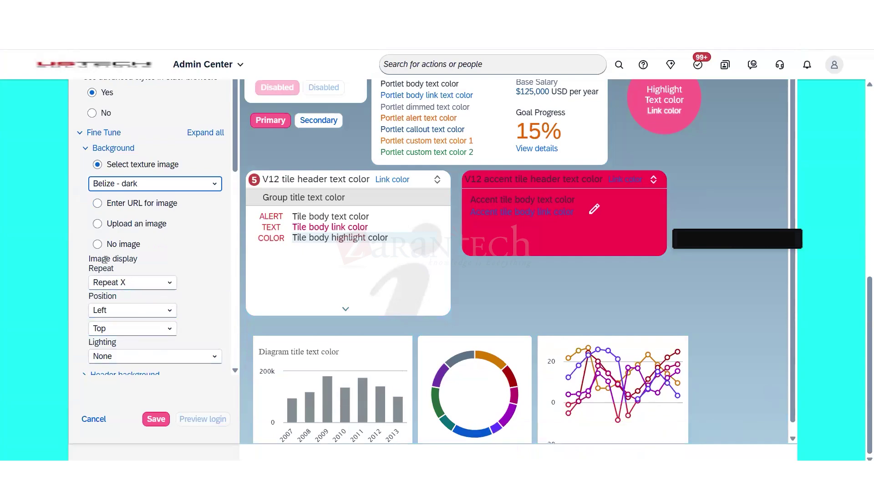
drag(122, 258, 138, 258)
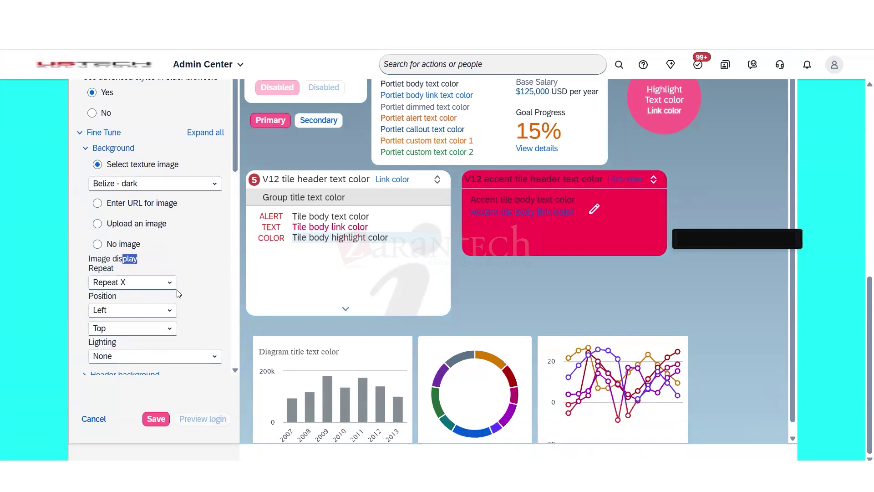
click(167, 310)
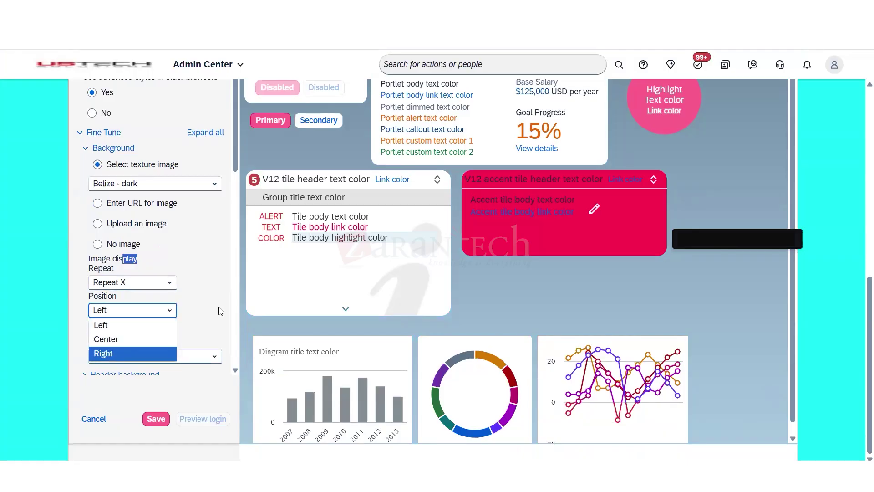
scroll(232, 190, down, 5)
scroll(238, 139, up, 2)
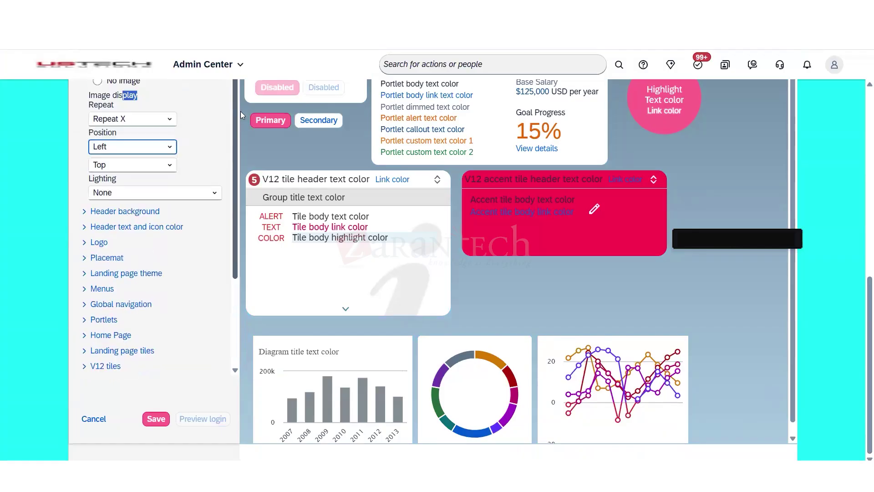
scroll(241, 95, up, 1)
click(170, 194)
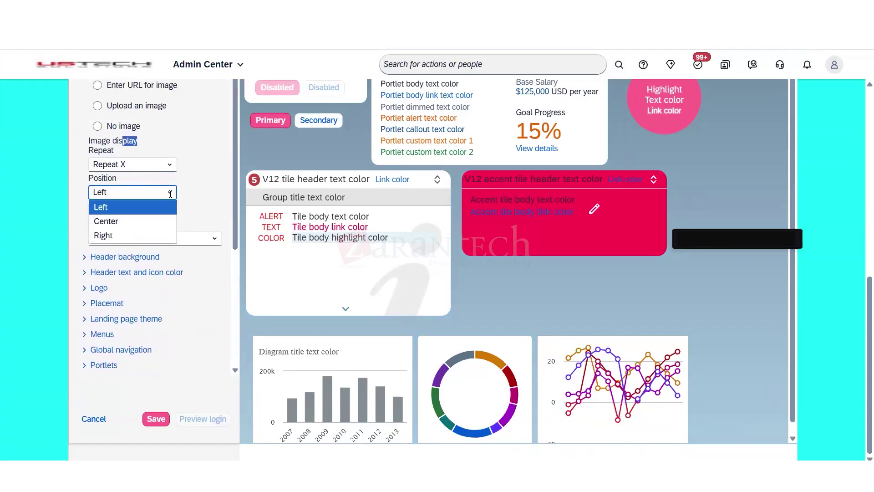
click(125, 210)
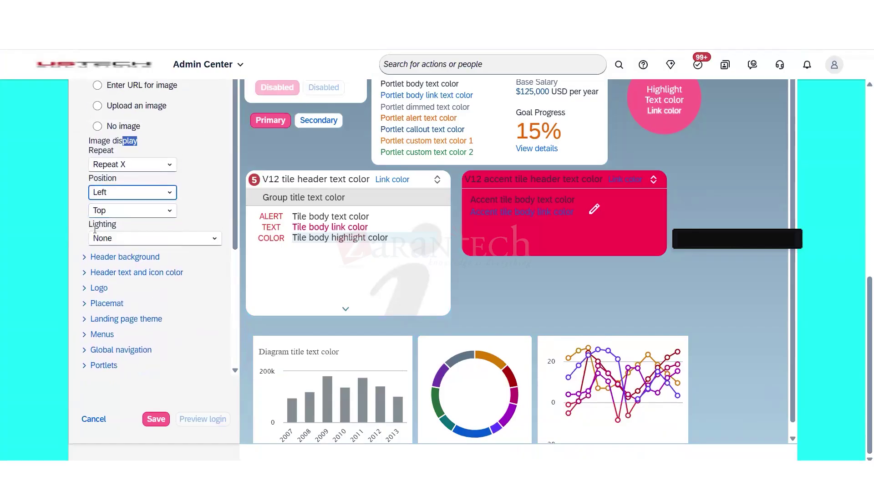
click(171, 211)
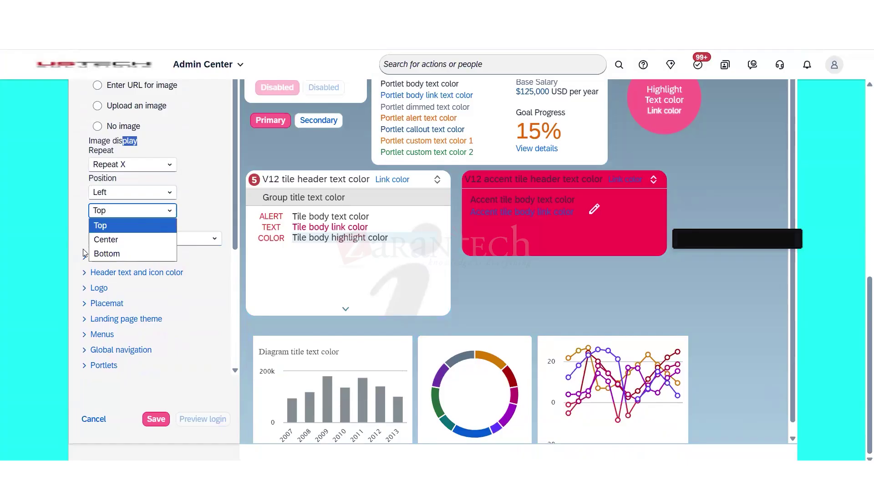
click(116, 239)
click(205, 209)
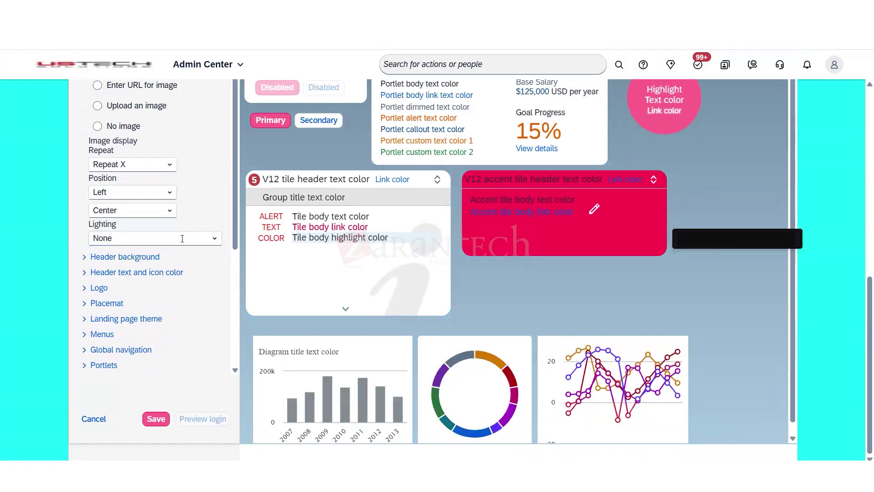
click(215, 241)
click(138, 251)
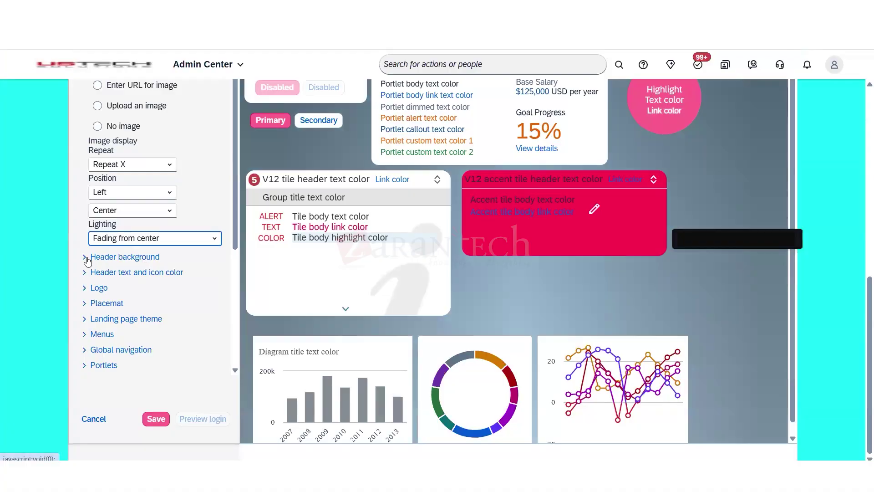
- Try to change the header background's solid color by shifting its hue to 92 and applying it
click(86, 258)
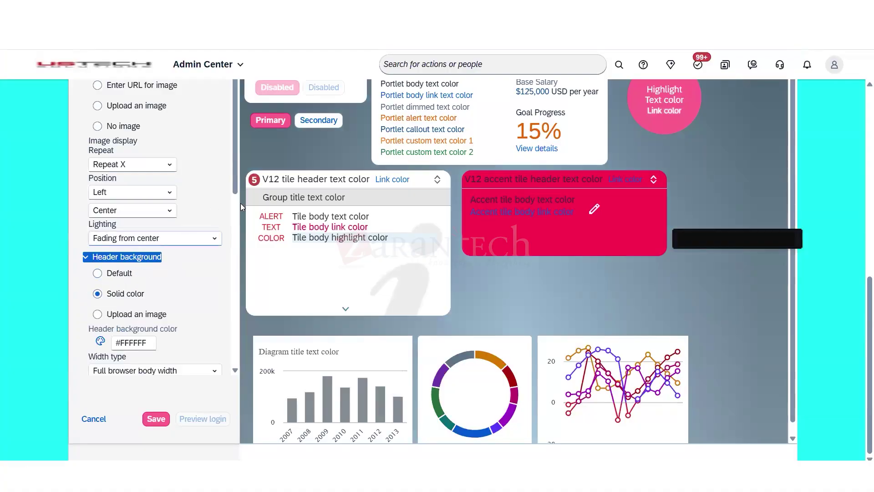
scroll(229, 183, down, 3)
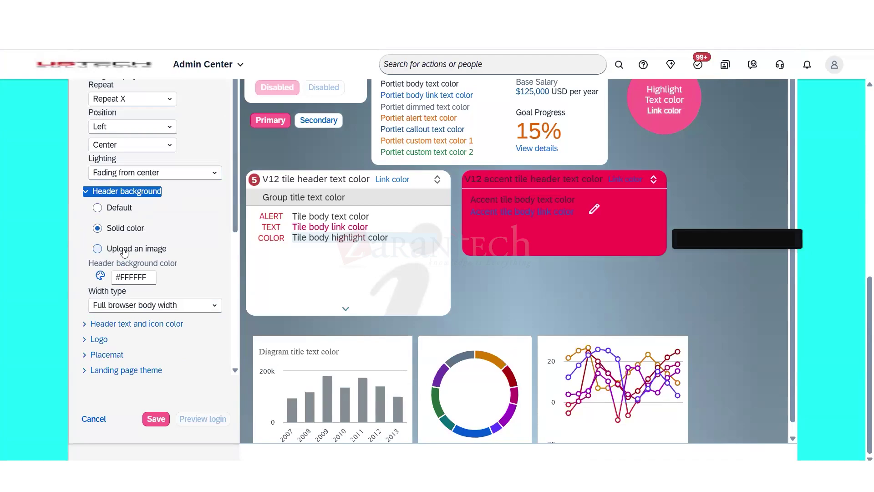
click(101, 275)
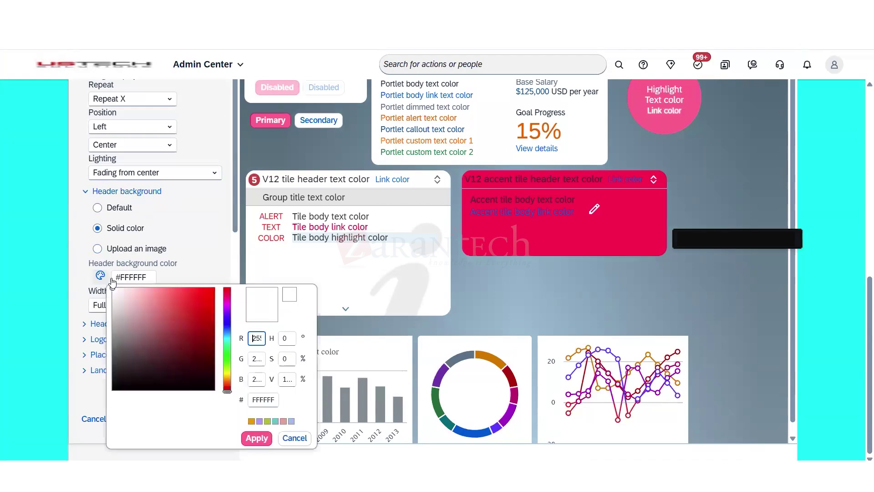
click(228, 365)
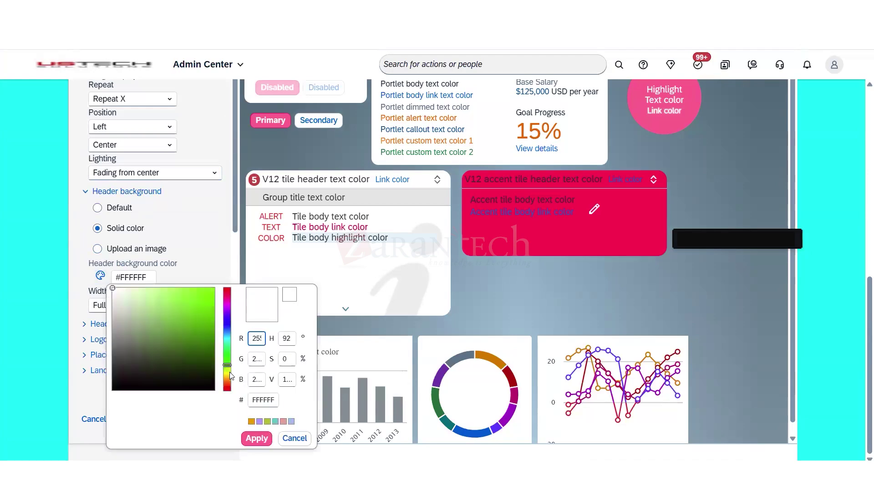
click(257, 439)
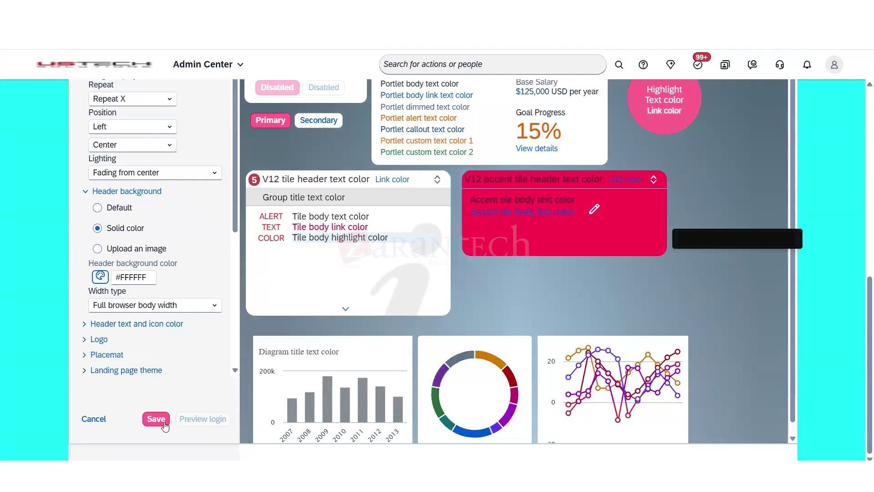
- Save the theme and confirm that its images and custom configurations may be publicly viewable
click(163, 423)
click(461, 288)
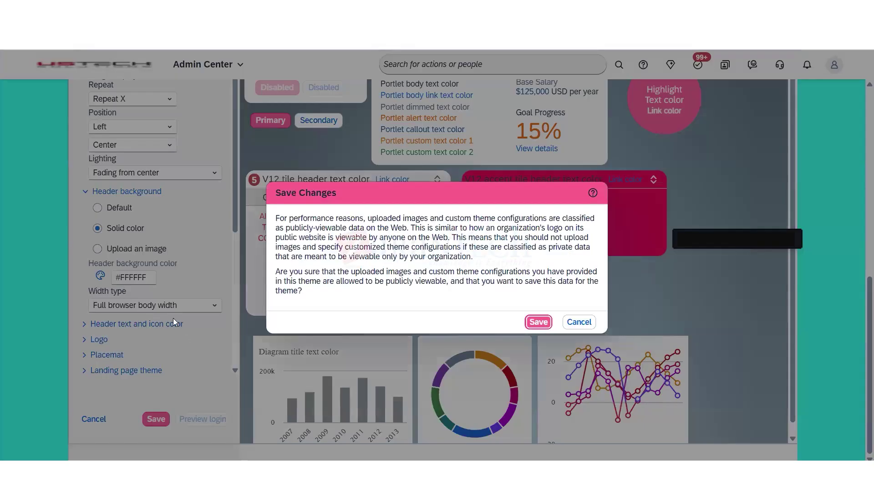
click(539, 322)
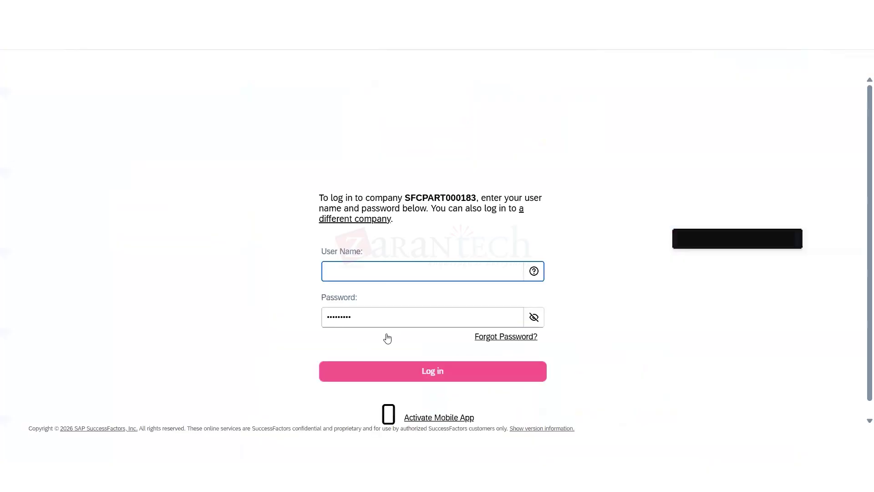
- Log in again and look over the home page with the saved theme
click(423, 381)
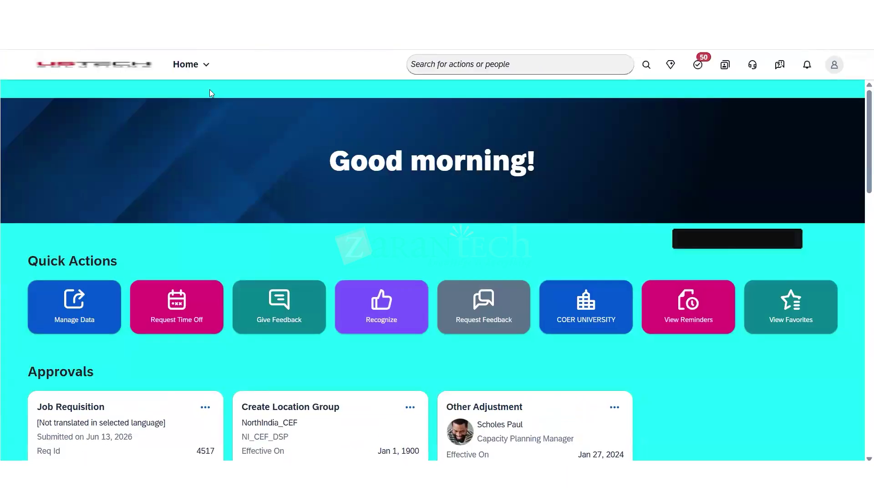
click(190, 64)
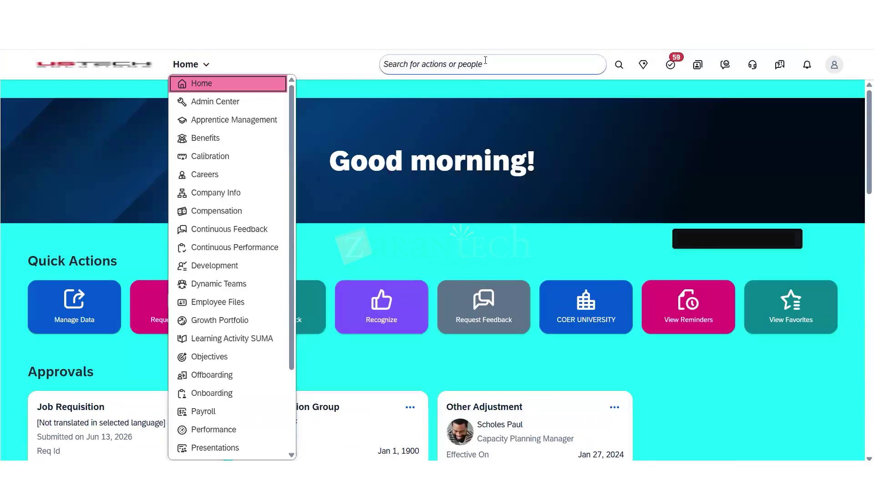
scroll(861, 231, down, 4)
scroll(861, 230, down, 14)
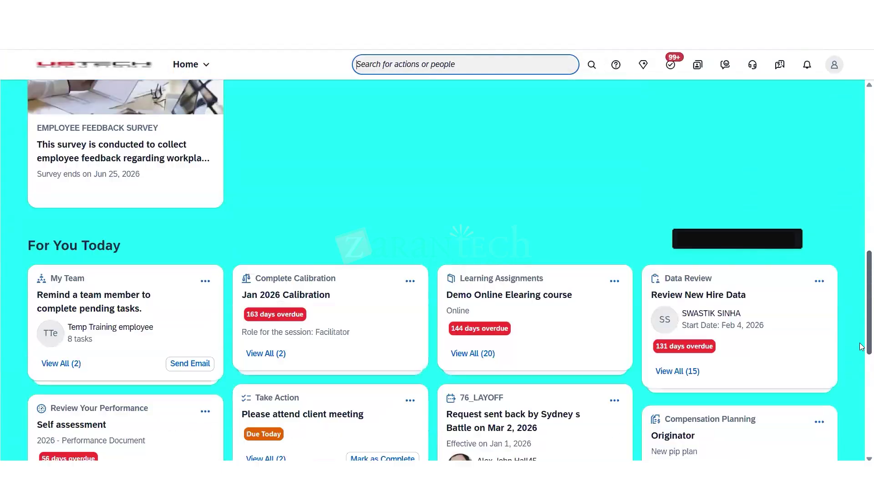
scroll(549, 191, up, 17)
scroll(550, 192, up, 1)
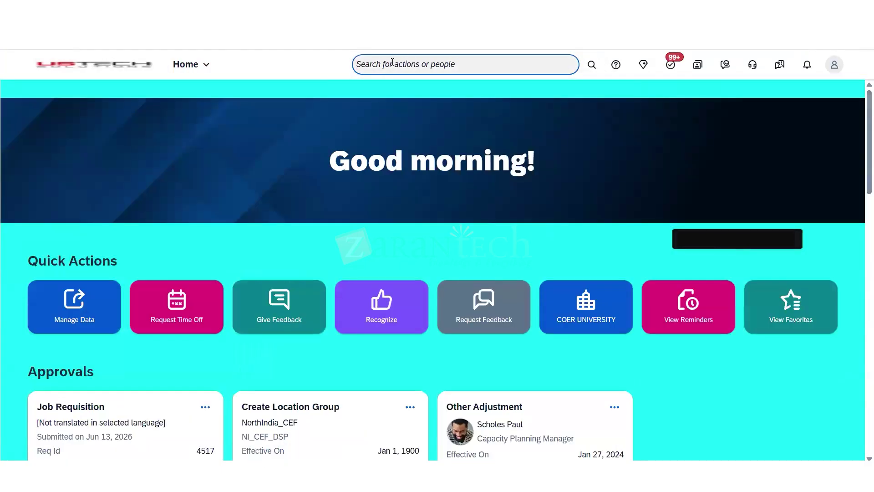
text(manage)
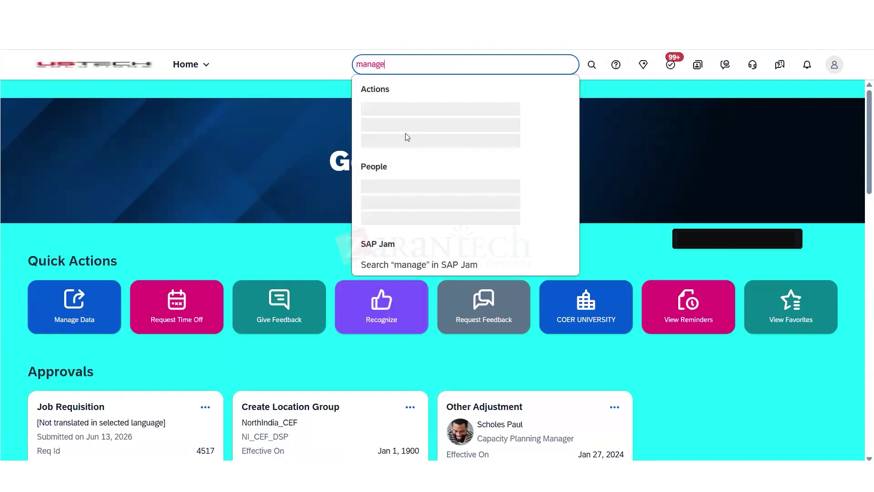
click(258, 187)
click(411, 63)
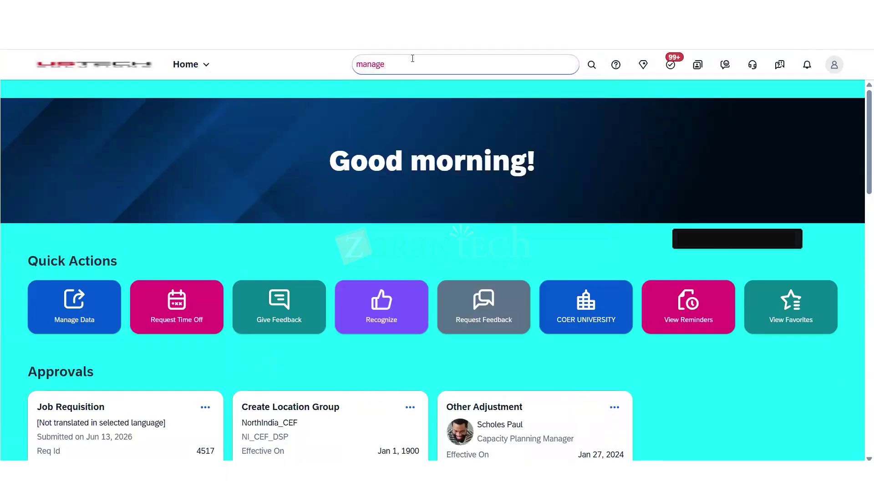
click(241, 152)
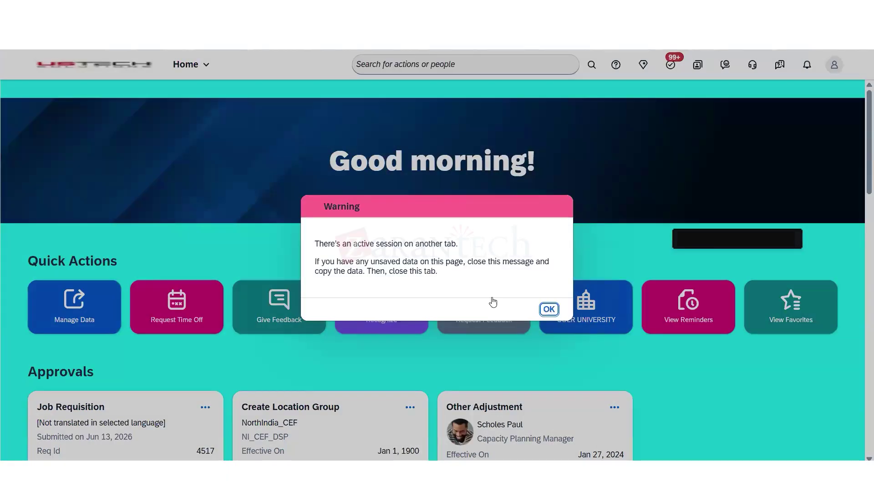
- Dismiss the active session warning, search for "theme manager" and open the Manage Themes page
click(550, 307)
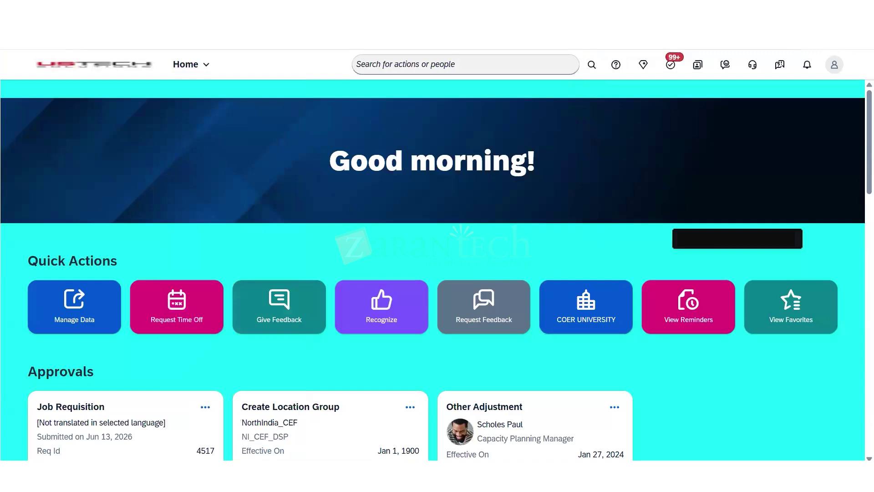
key(BackSpace)
text(theme)
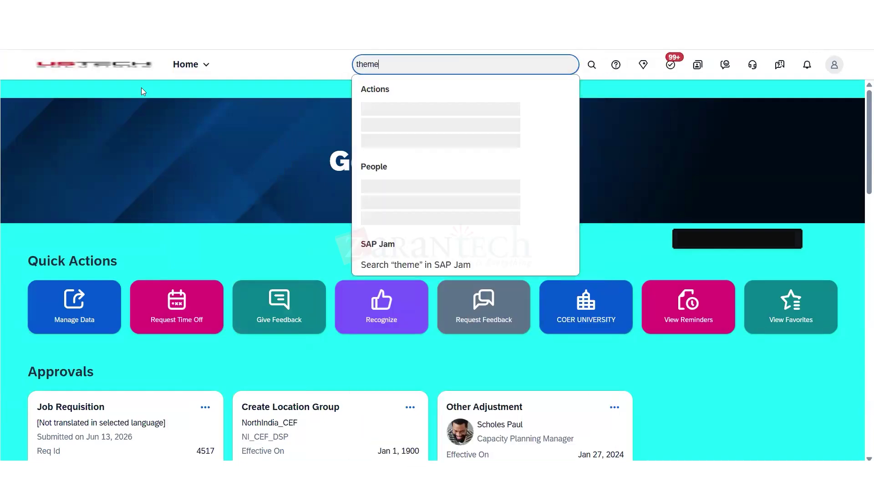
text( manager)
key(Down)
key(Return)
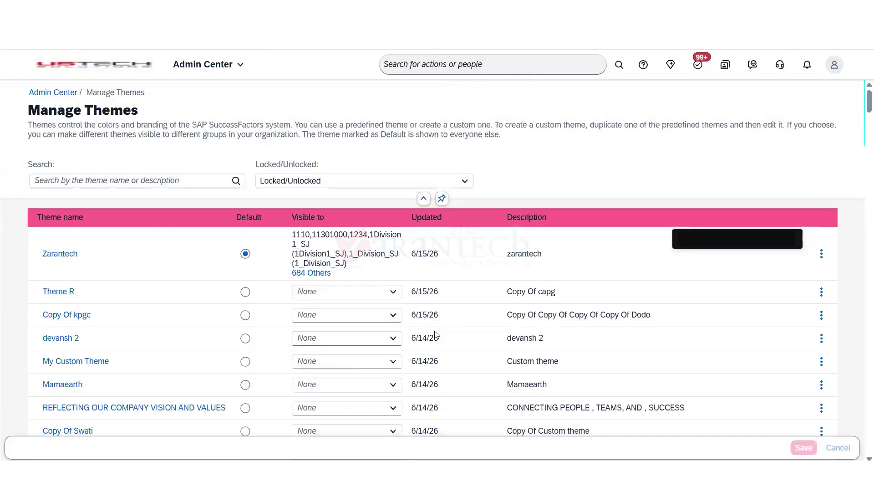
- Open the Zarantech theme for editing and expand the Background settings under Fine Tune
click(66, 253)
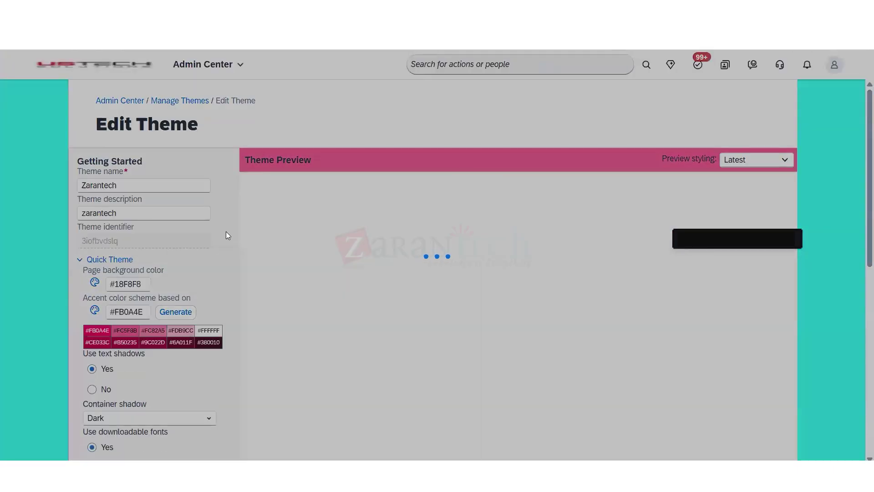
scroll(283, 280, down, 5)
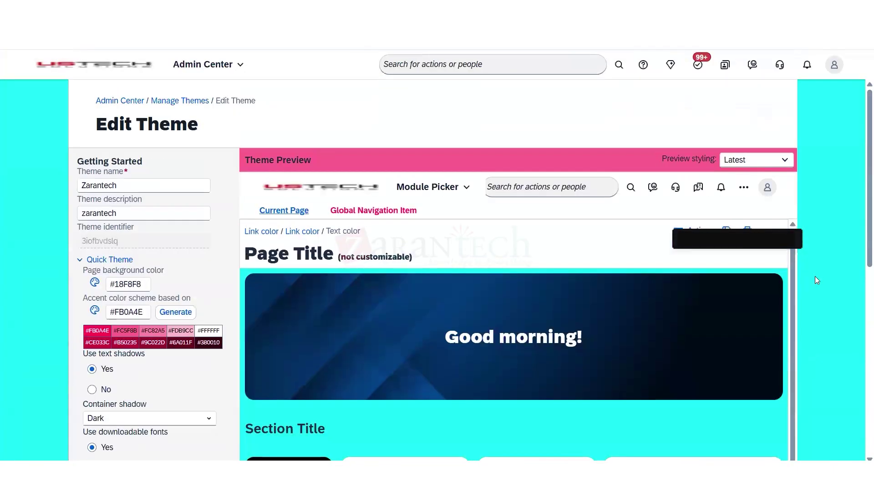
scroll(815, 276, down, 5)
scroll(853, 366, down, 1)
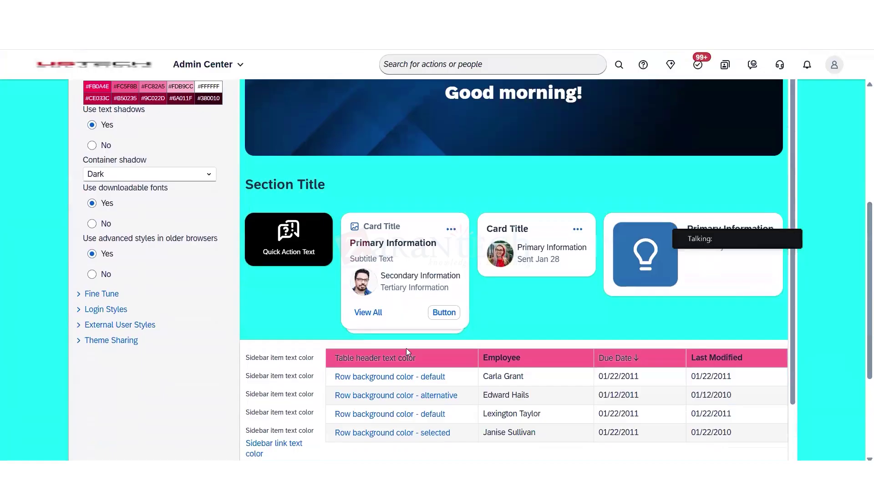
click(82, 294)
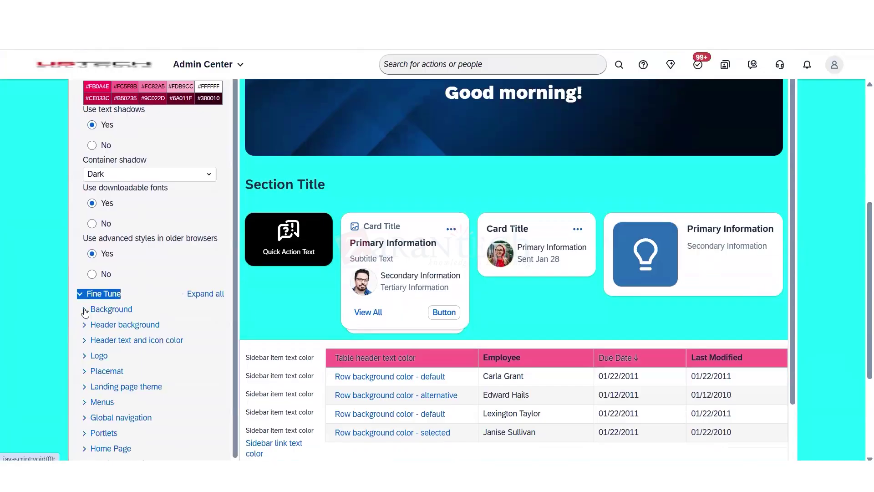
click(93, 313)
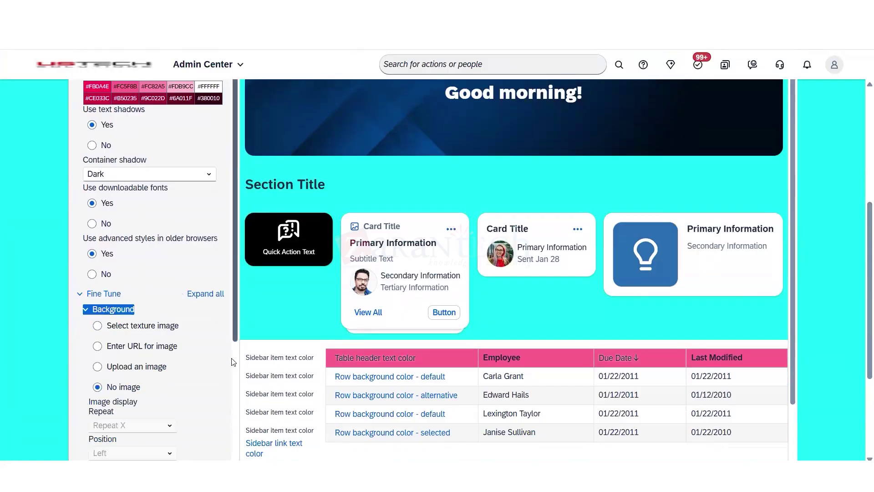
scroll(228, 387, down, 1)
scroll(220, 426, down, 2)
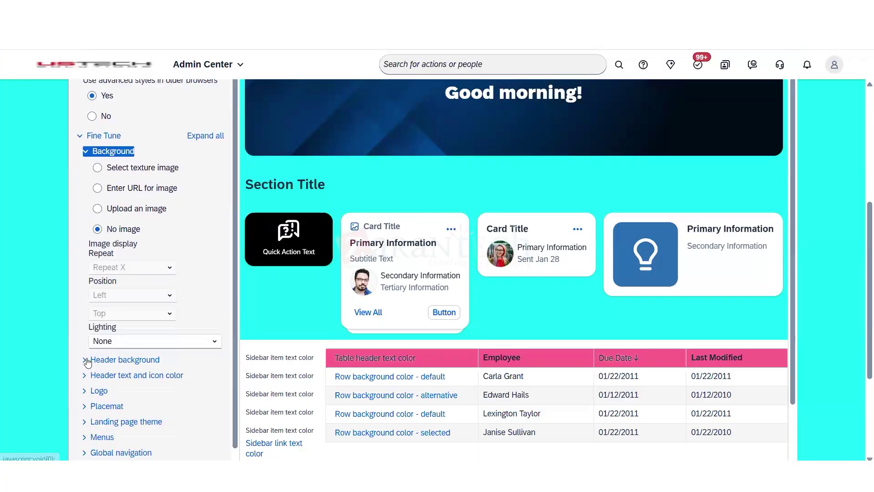
- Expand the header background and header text and icon color settings, and set the default label text color to #1C1329
click(125, 360)
scroll(231, 405, down, 3)
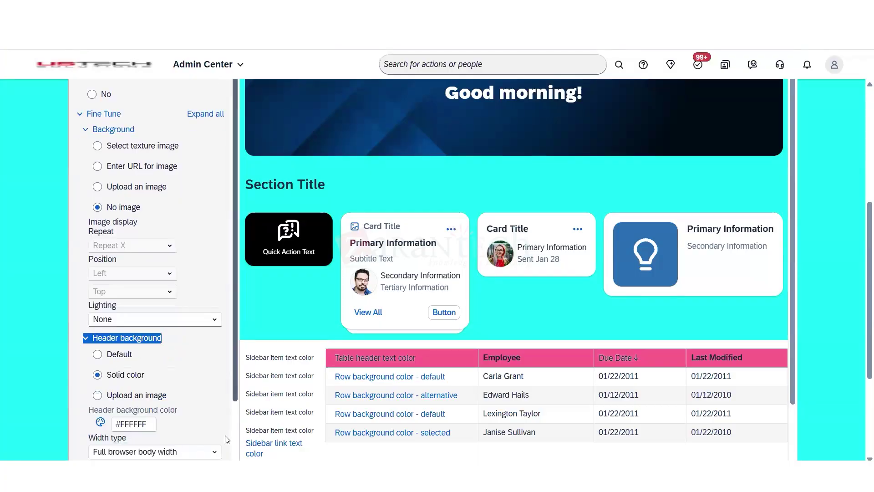
click(91, 356)
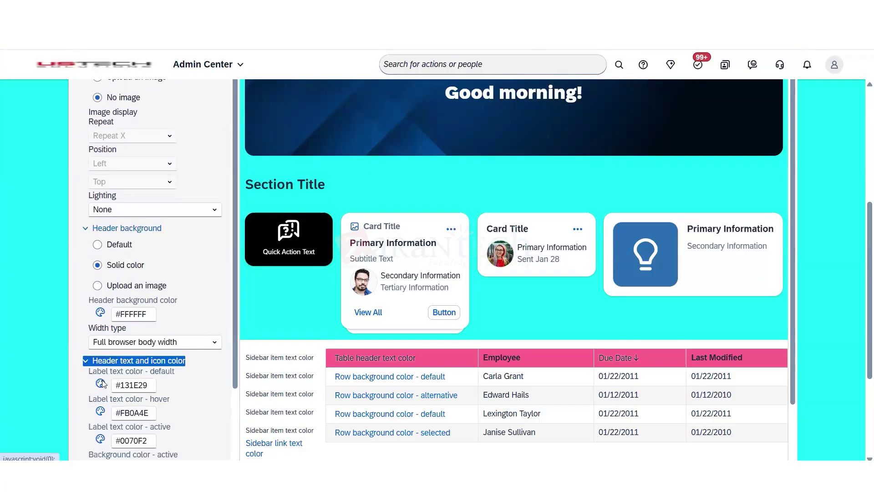
scroll(234, 409, down, 3)
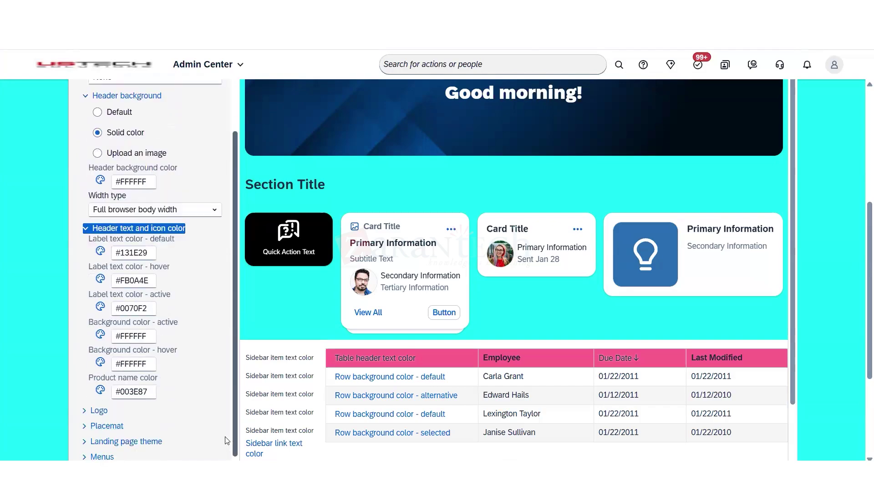
click(100, 251)
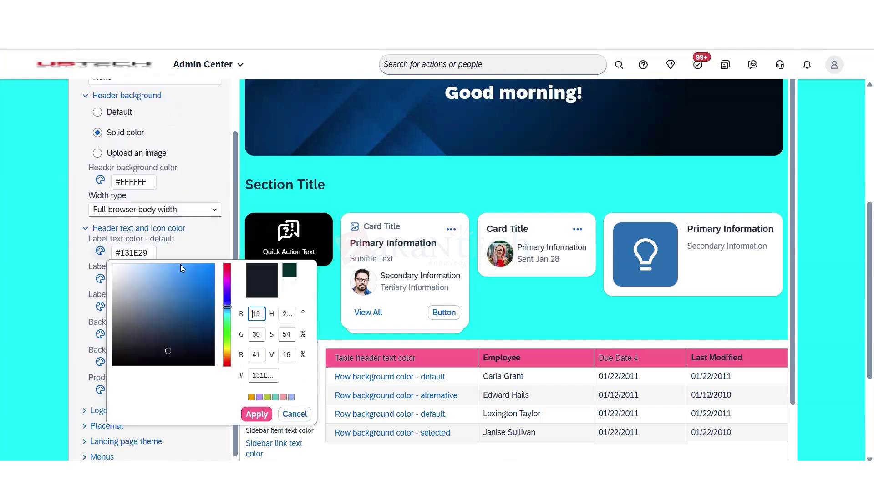
click(226, 291)
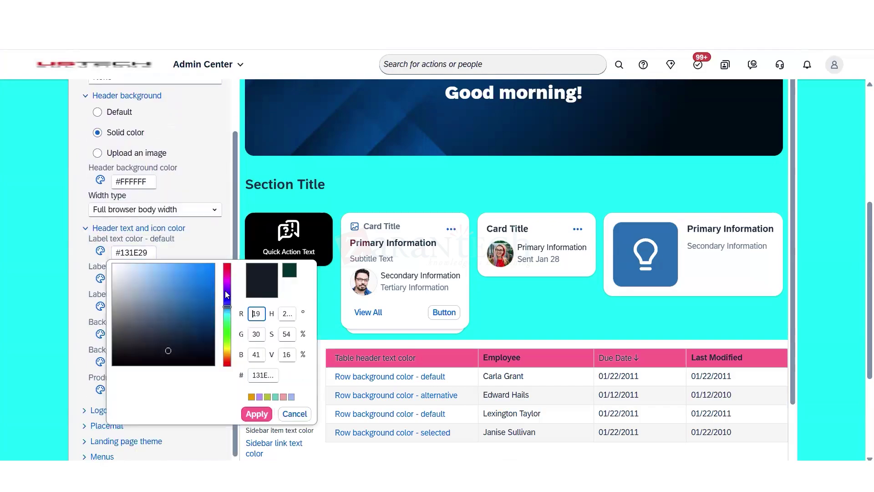
click(258, 415)
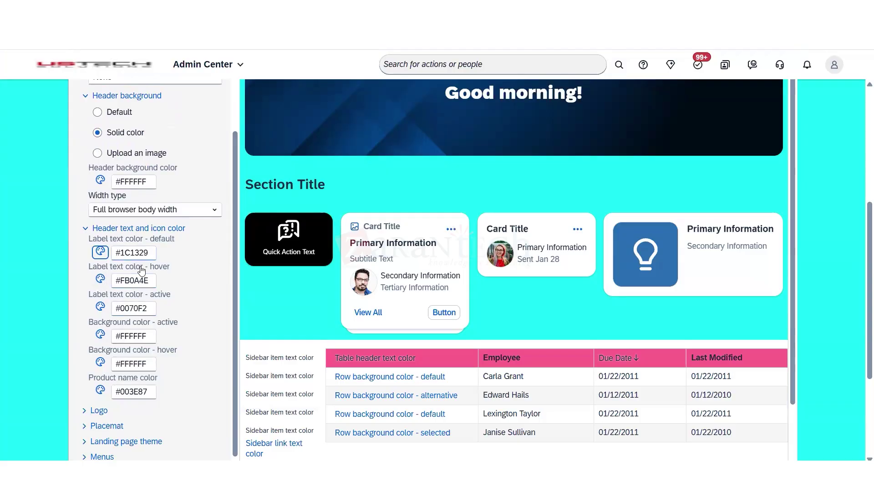
- Set the header label text color to #360AFC for hover and #AAF300 for active
click(101, 282)
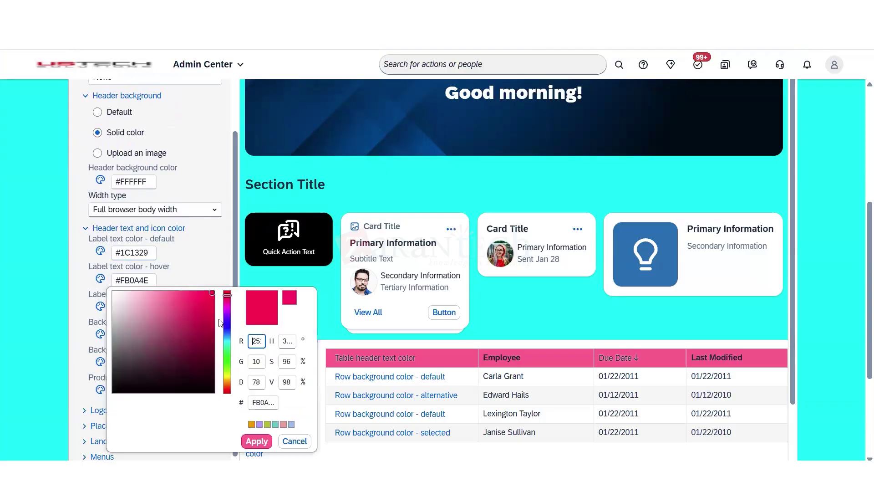
click(226, 321)
click(257, 441)
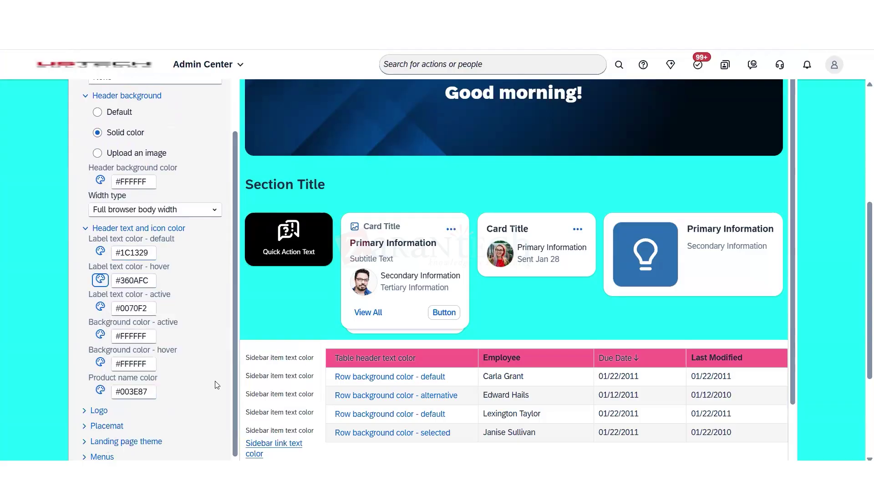
click(101, 310)
click(230, 221)
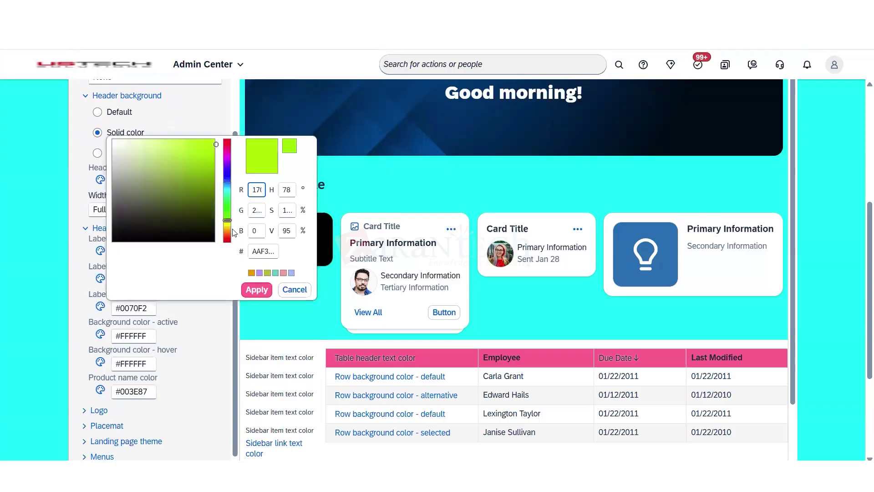
click(257, 291)
- Try to change the header's active and hover background colors by picking other hues and applying them
click(101, 335)
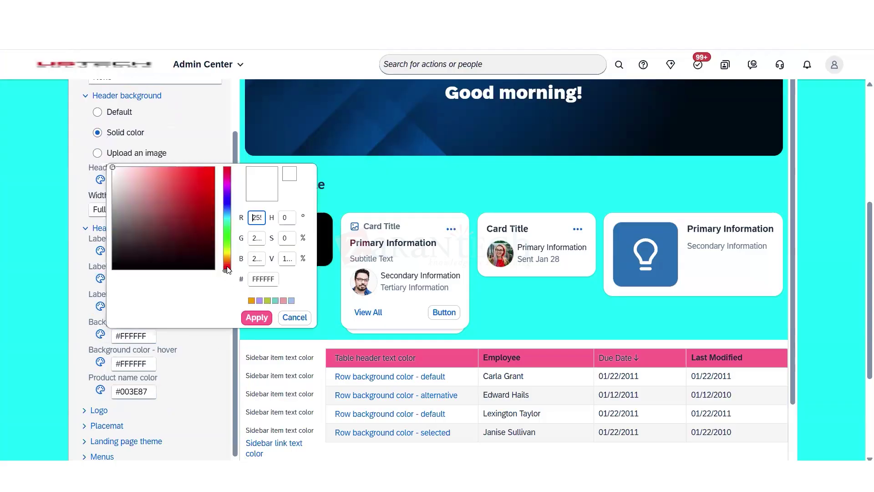
click(229, 258)
click(257, 318)
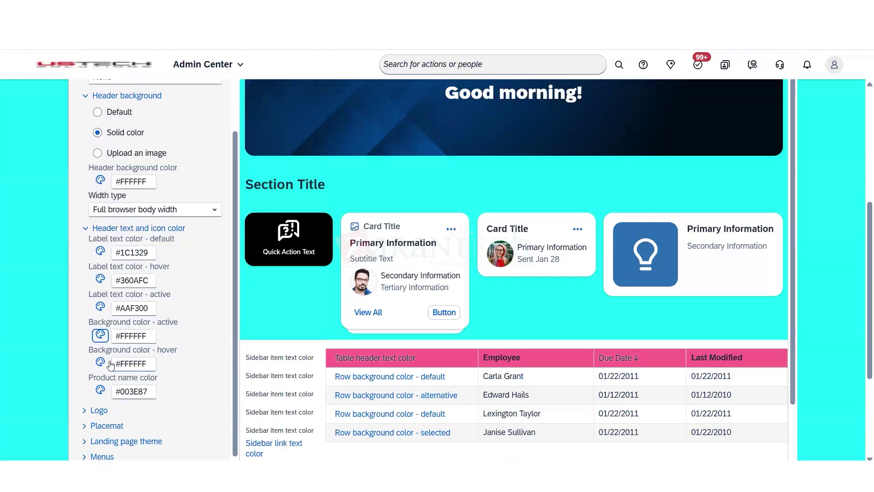
click(101, 363)
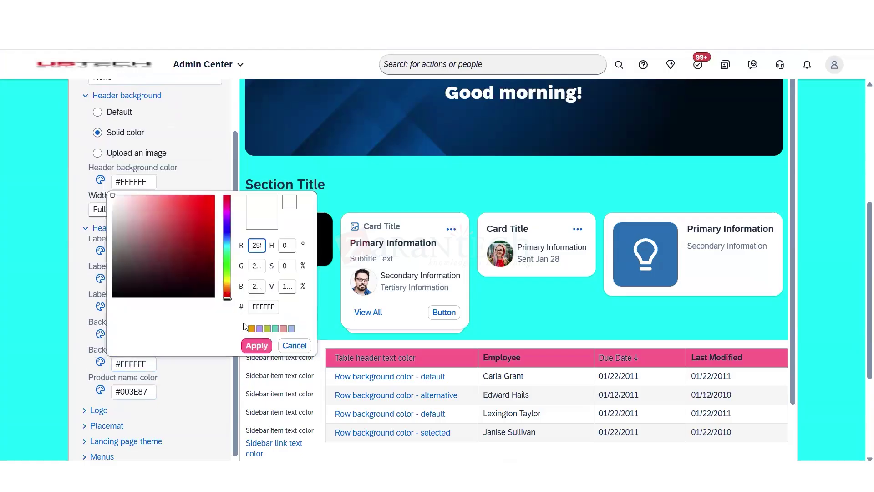
click(251, 328)
click(256, 345)
- Set the header's product name color to #888500
click(101, 390)
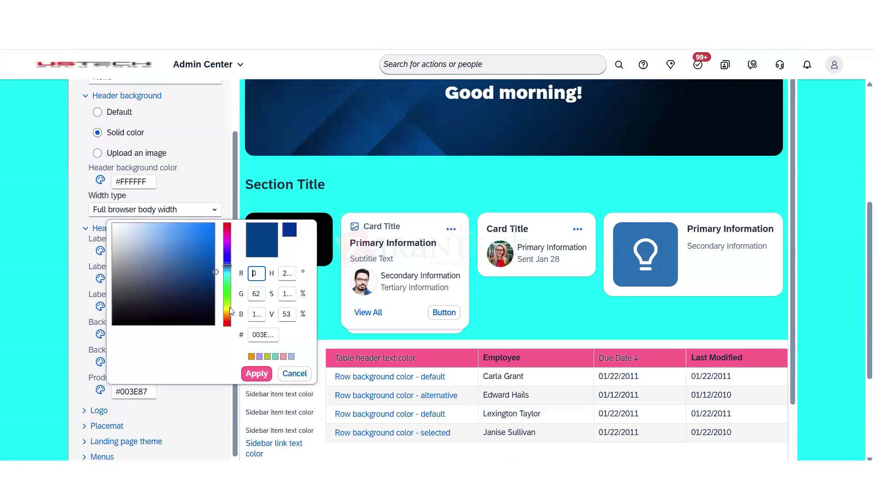
click(251, 356)
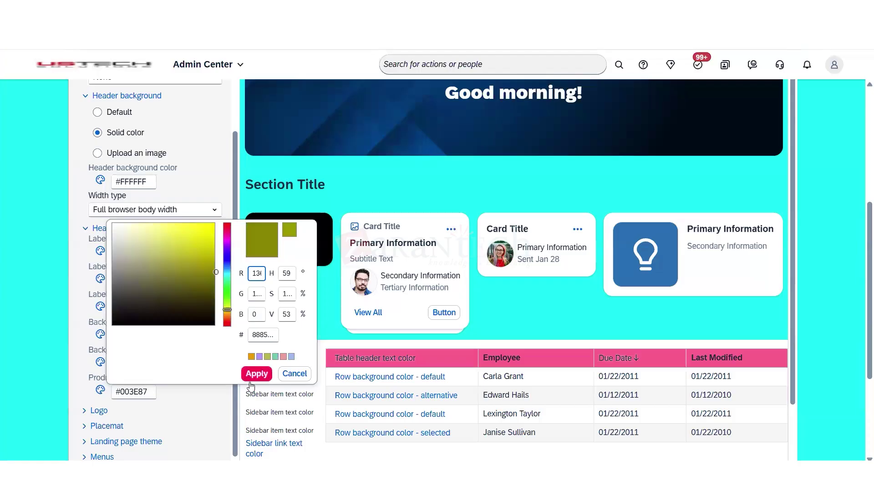
click(256, 373)
- Switch the logo background container to a background color and try to apply a different hue to it
click(95, 411)
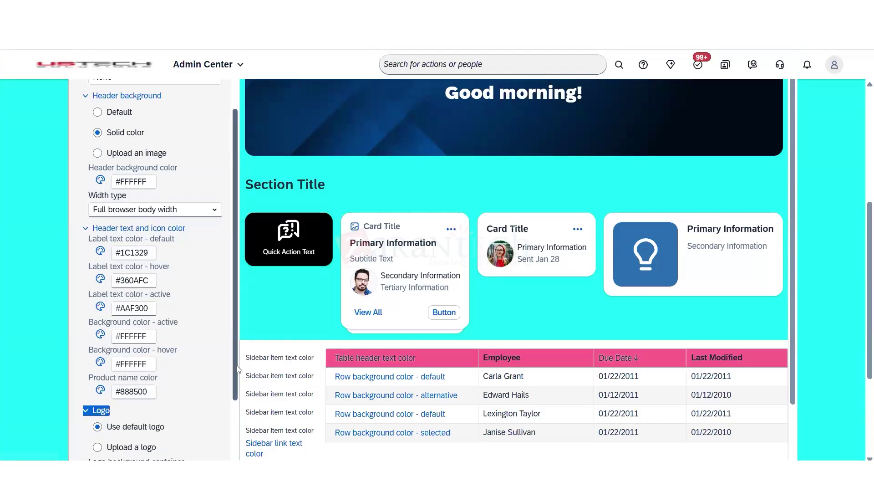
scroll(91, 364, down, 4)
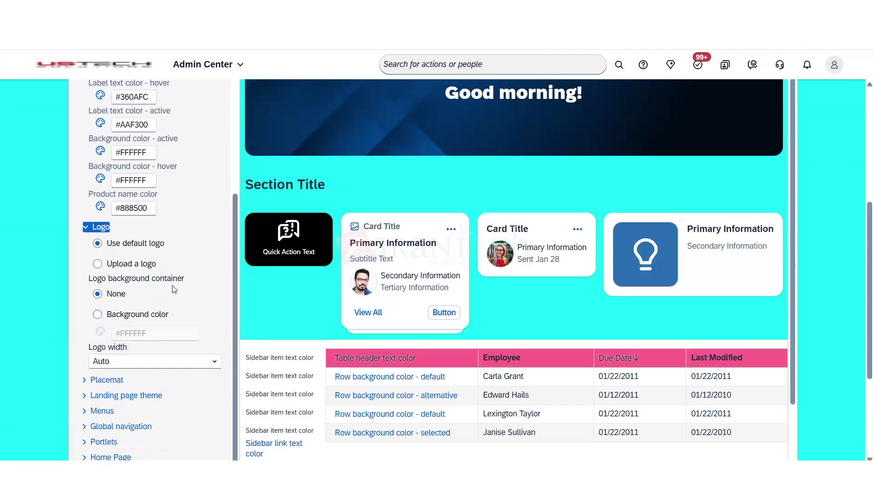
click(97, 315)
click(101, 331)
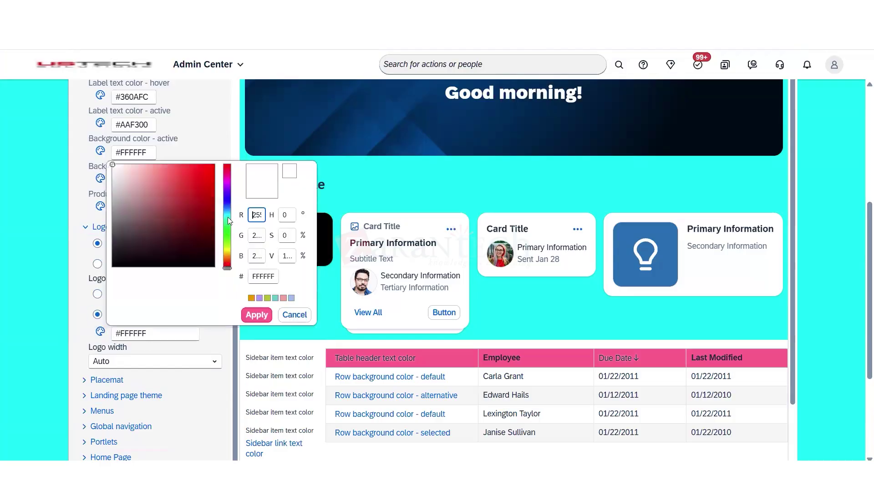
click(227, 213)
click(267, 314)
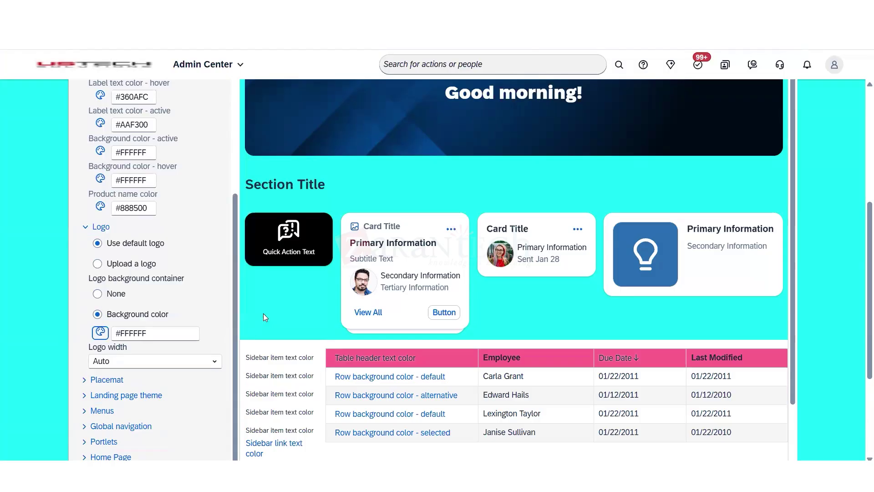
- Try once more to apply a green hue to the logo background color, and look through the logo width options
click(100, 332)
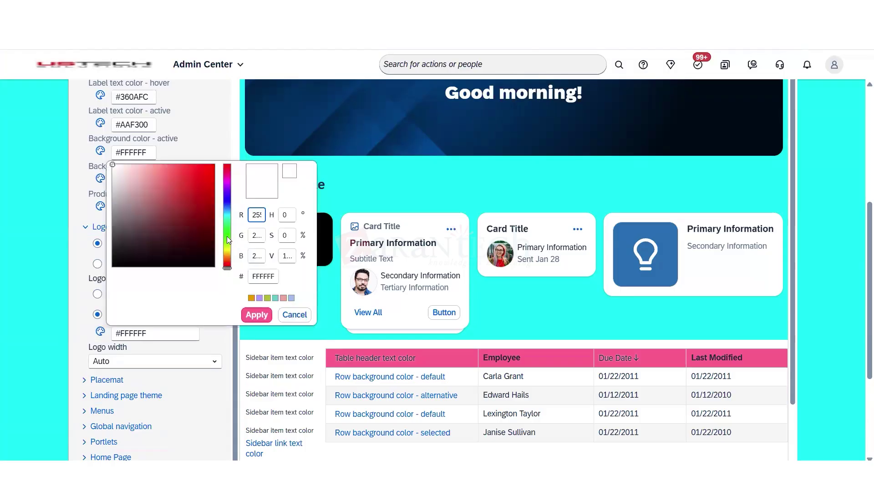
click(227, 235)
click(257, 314)
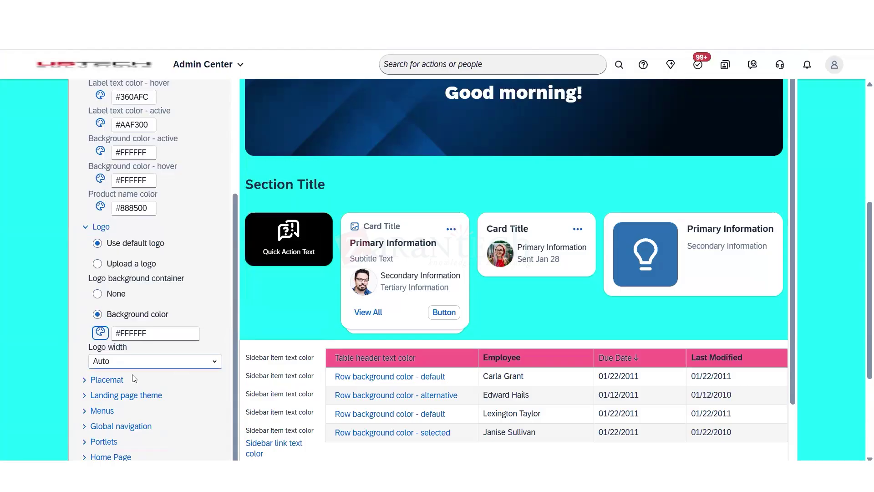
click(214, 361)
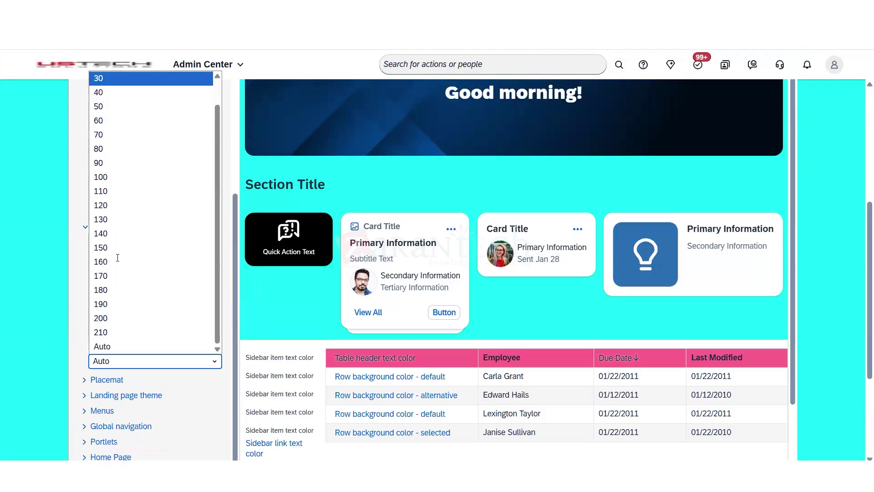
click(136, 398)
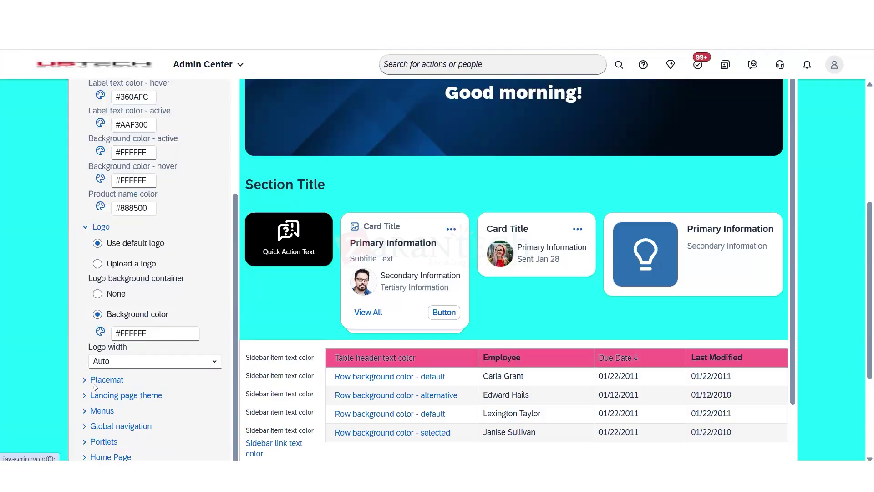
- Expand the Placemat settings and set the page title color to #3E1D3B
triple_click(91, 380)
drag(234, 380, 235, 420)
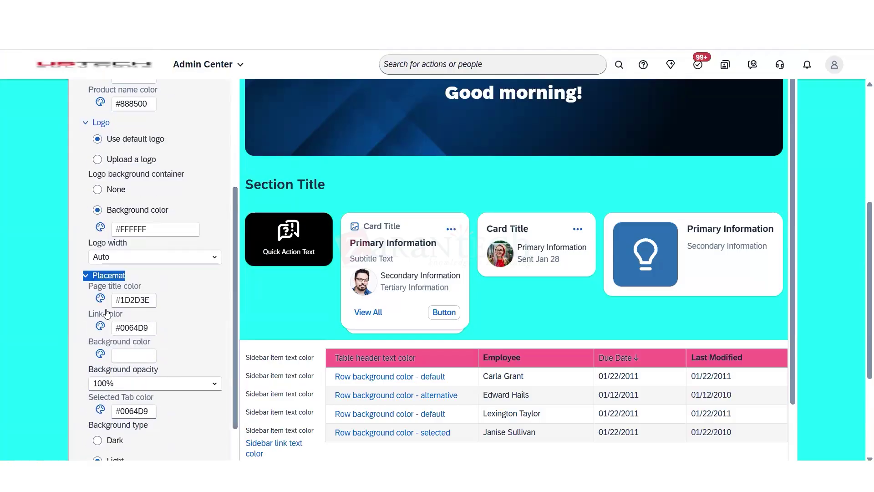
click(100, 298)
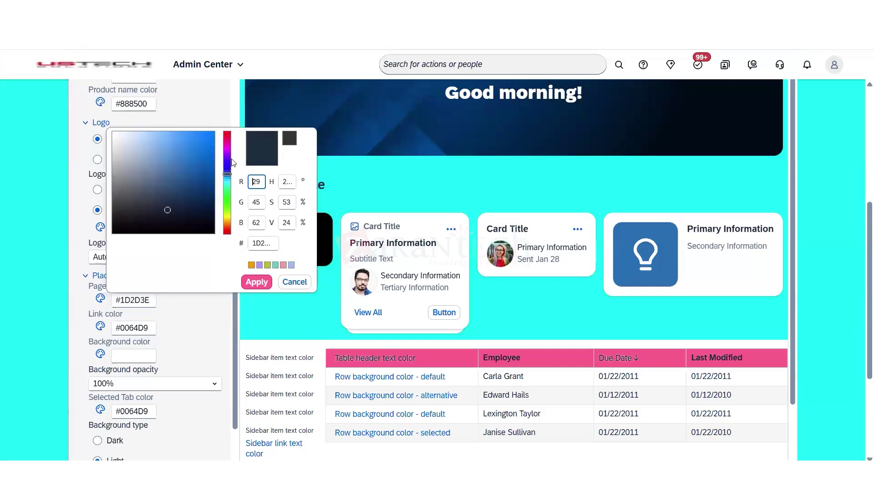
click(230, 146)
click(257, 281)
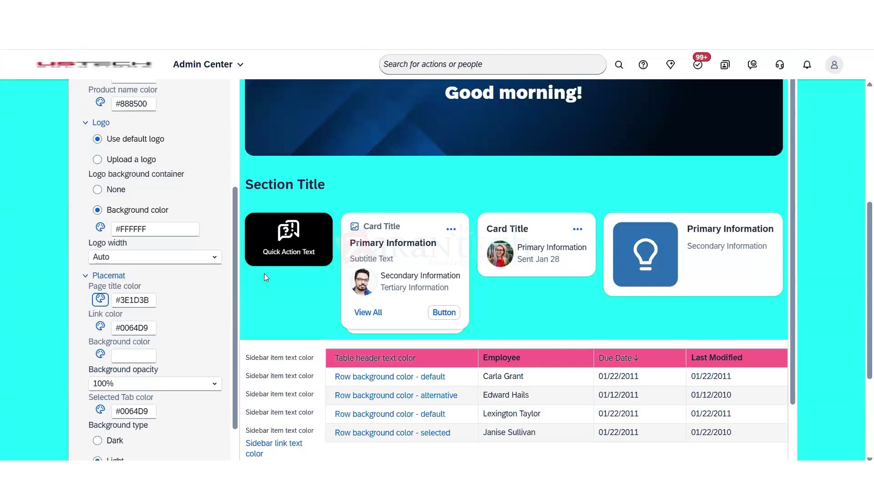
- Set the placemat's link color to #00B6DA and bring its remaining settings into view
click(100, 326)
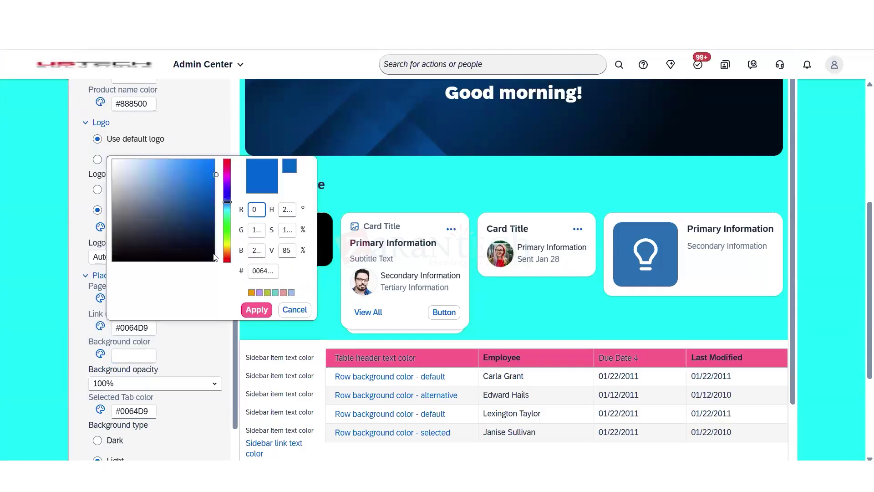
click(228, 207)
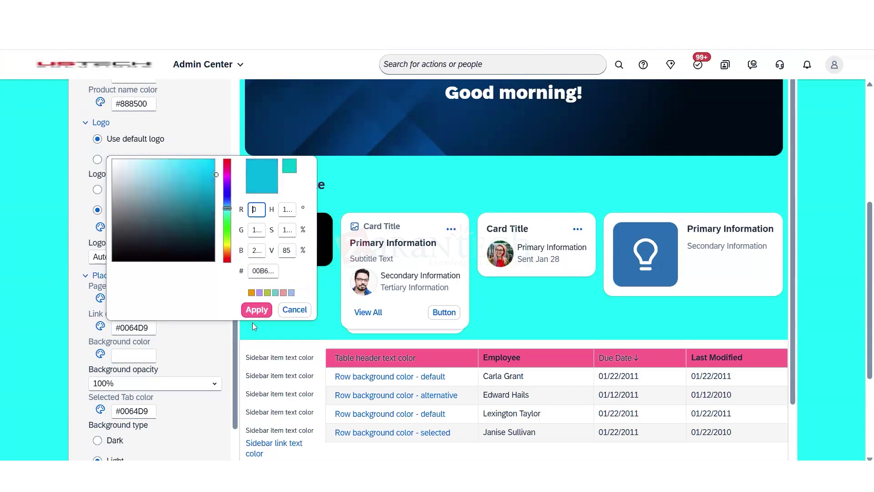
click(256, 309)
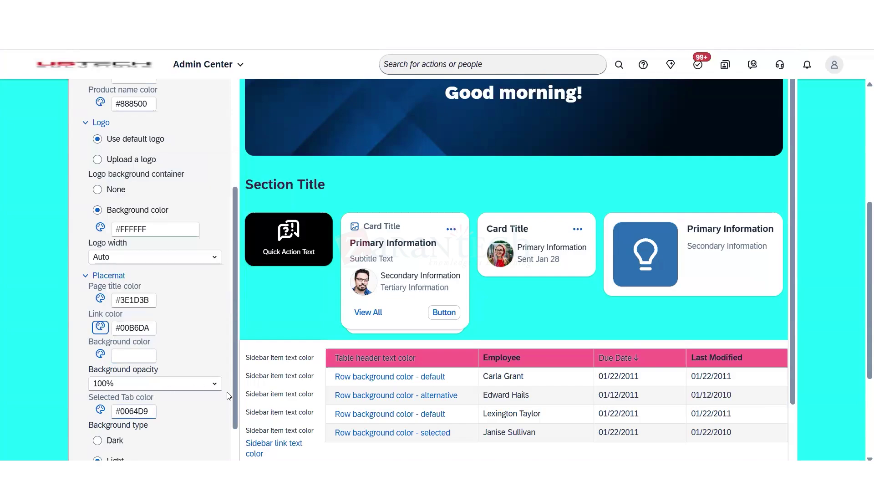
drag(229, 418, 238, 403)
scroll(233, 413, down, 2)
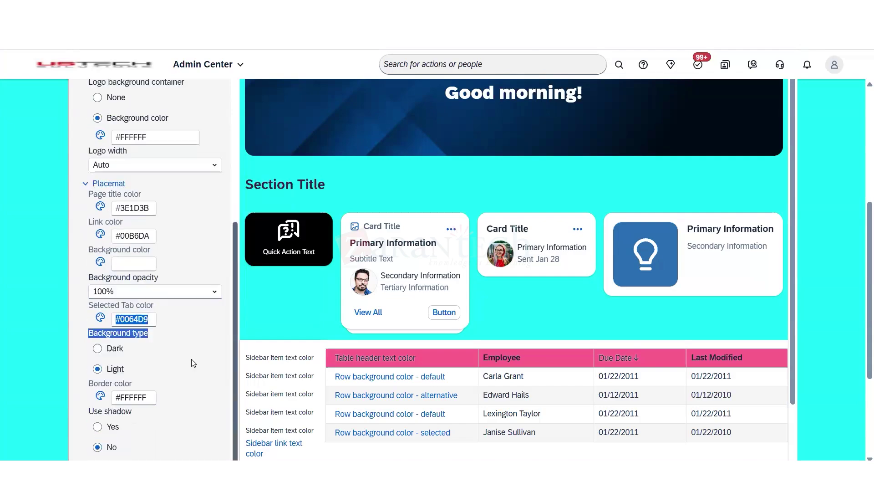
- Set the placemat's selected tab color to #8ADA00
click(147, 324)
click(97, 320)
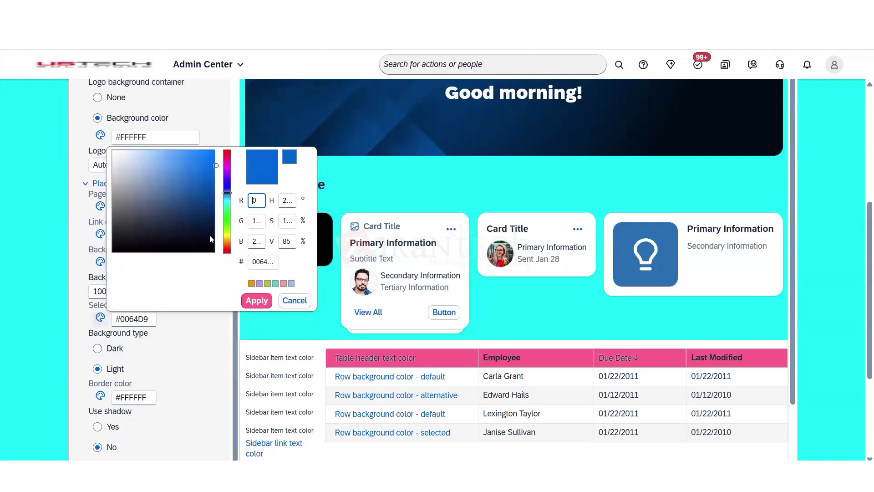
click(229, 229)
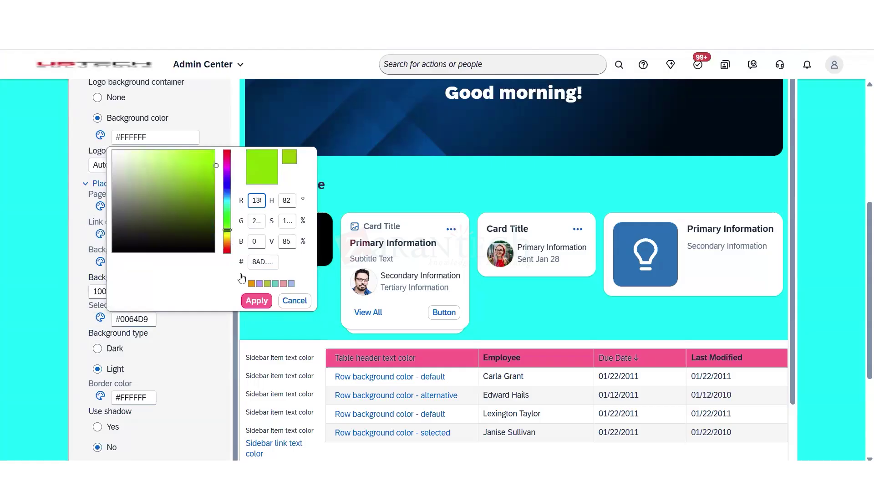
click(257, 301)
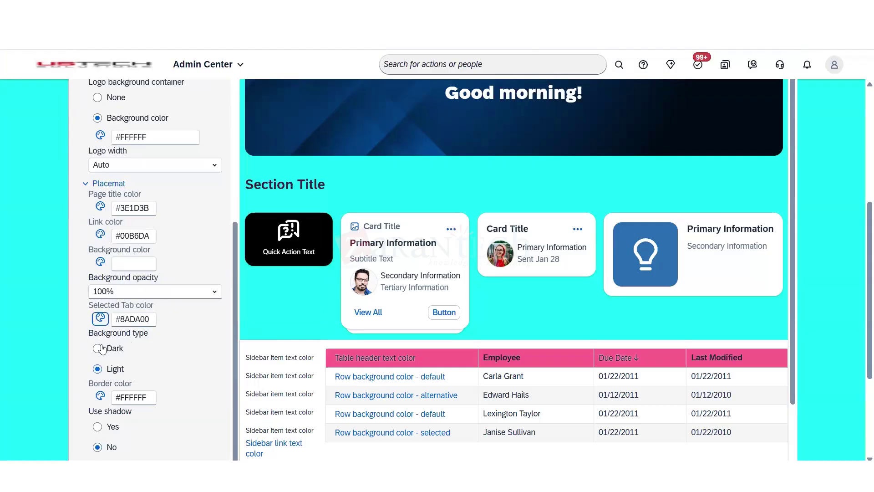
- Try to apply a yellow-green hue to the placemat's border color
click(101, 396)
click(227, 308)
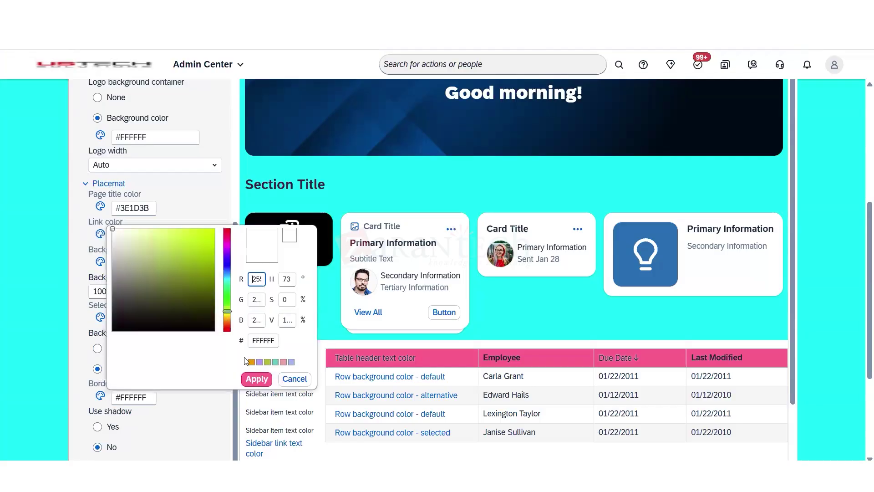
click(256, 378)
- Expand the Landing page theme settings and select Mamaearth as the theme for landing pages
scroll(234, 405, down, 3)
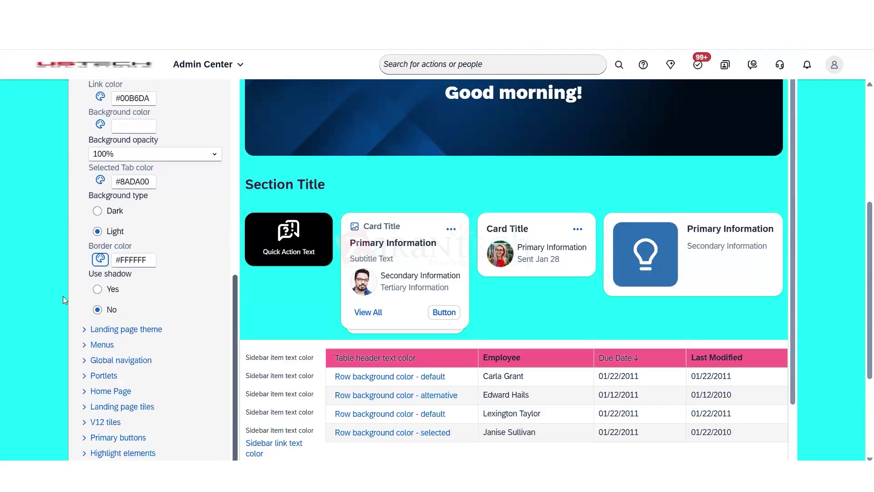
click(86, 330)
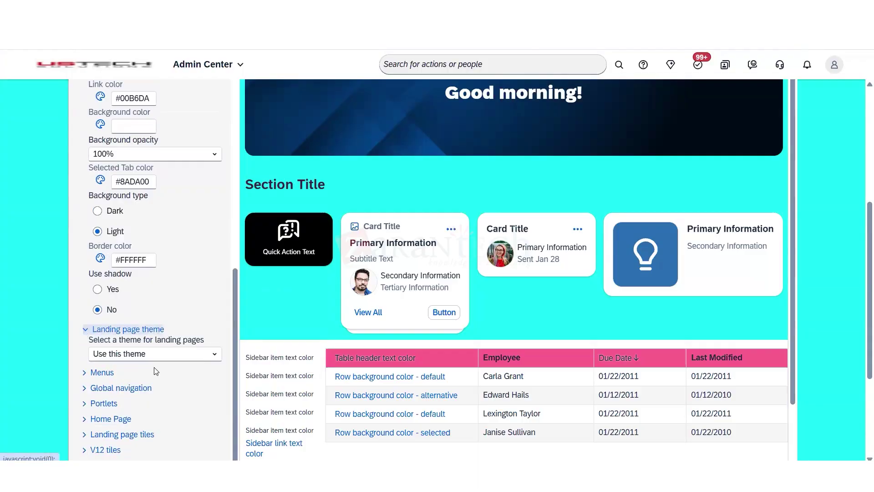
click(151, 353)
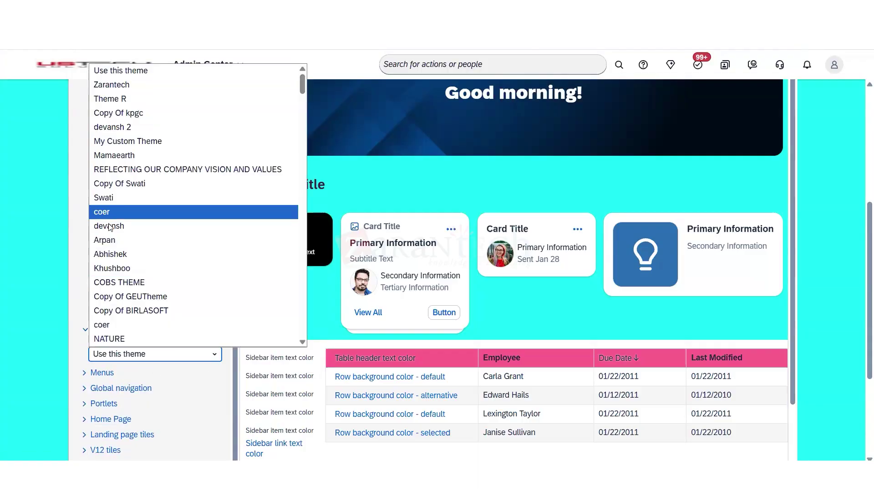
click(112, 157)
- Expand the Menus and Global navigation settings and look through their text and background color options
click(86, 368)
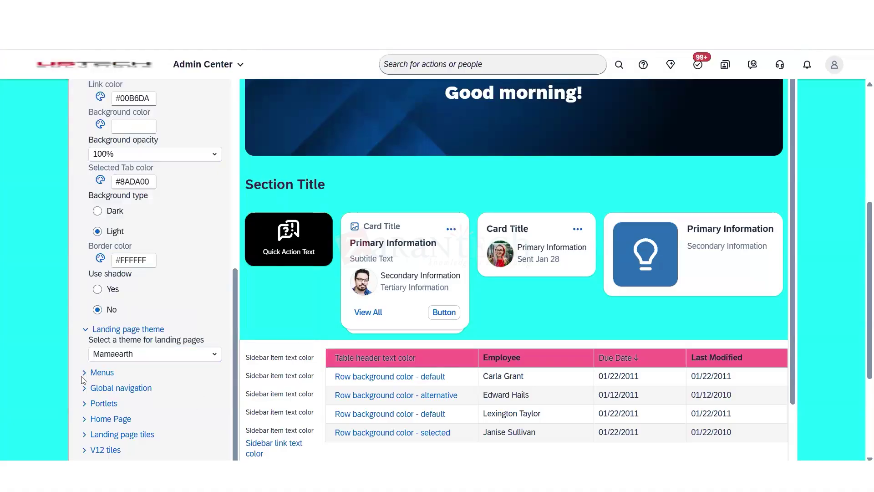
double_click(85, 372)
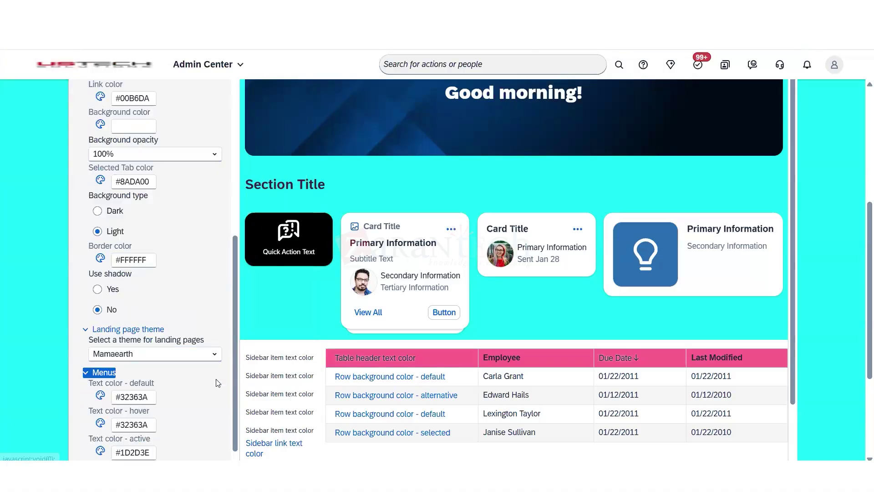
drag(235, 420, 231, 491)
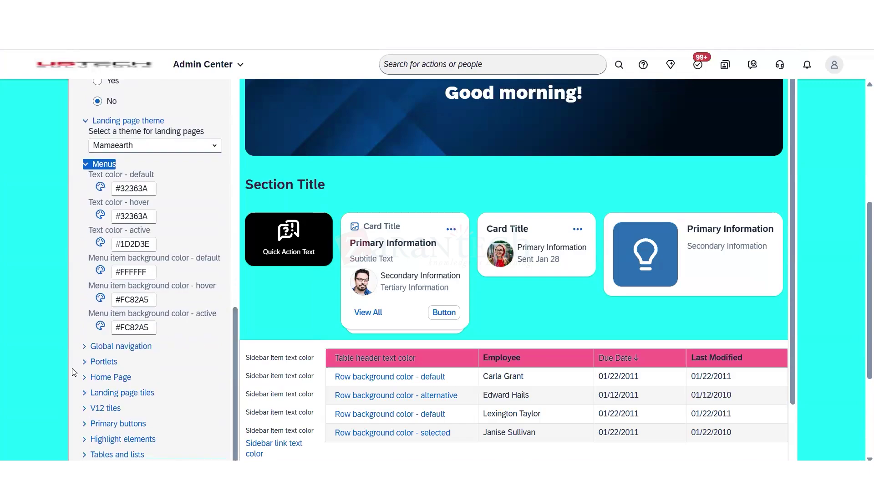
double_click(84, 347)
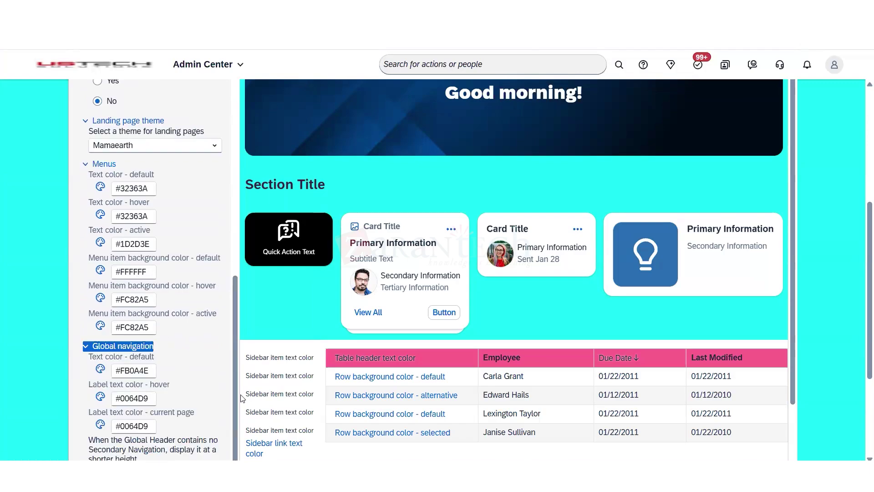
click(241, 414)
drag(242, 414, 230, 466)
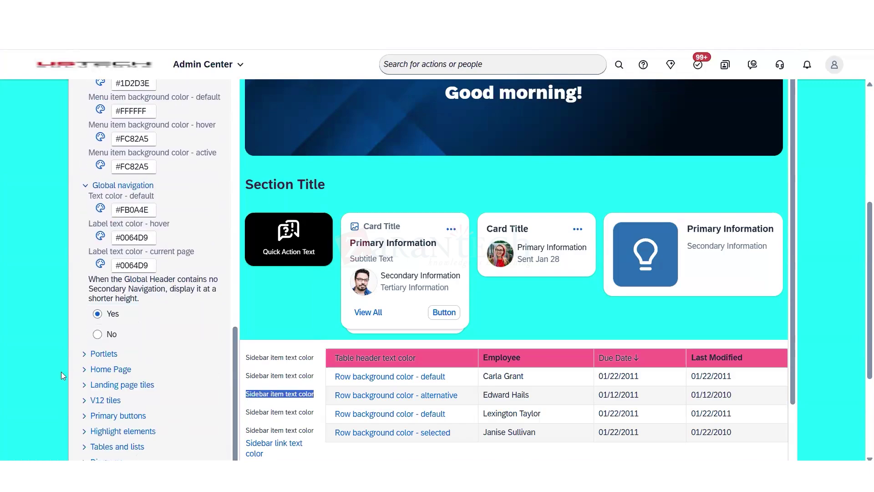
- Expand the Portlets settings, set the header text color to #1F3E1D and look through the remaining portlet colors
double_click(85, 354)
click(100, 378)
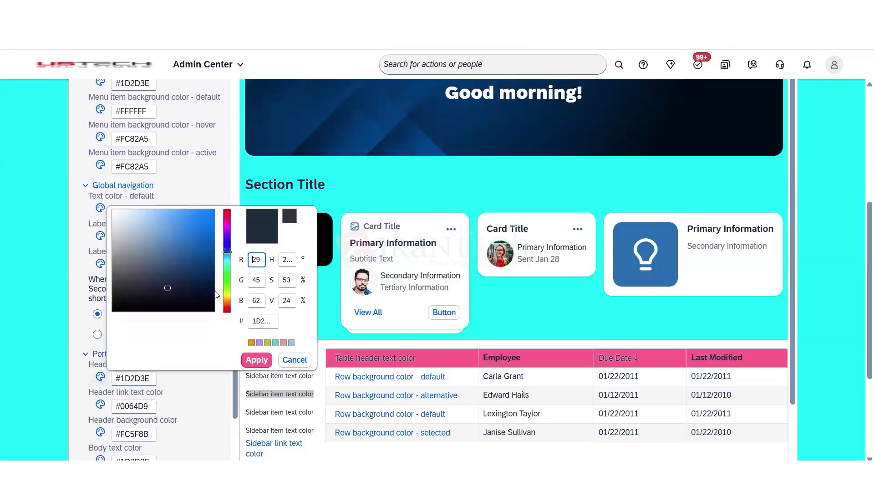
click(225, 279)
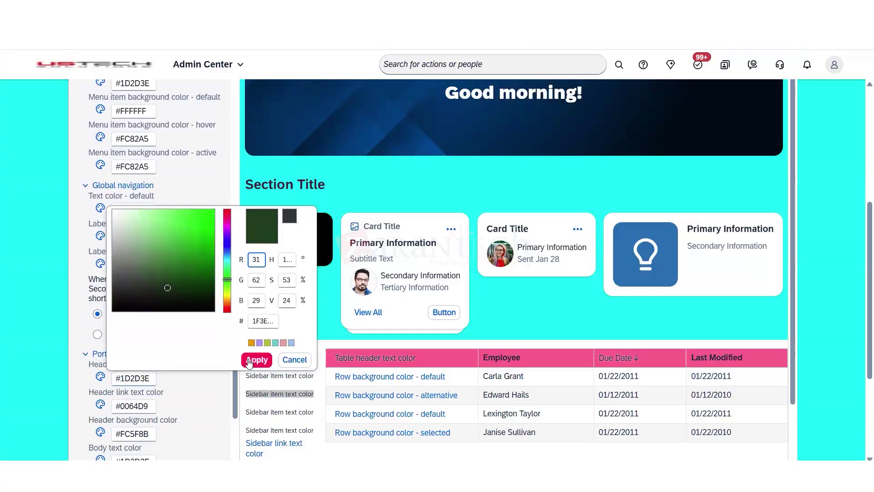
click(256, 359)
drag(230, 393, 233, 443)
scroll(230, 443, down, 6)
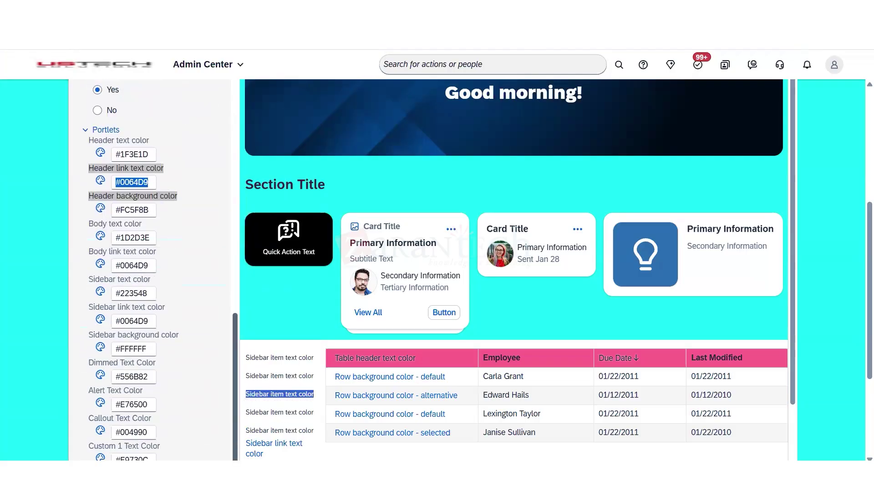
scroll(152, 150, up, 1)
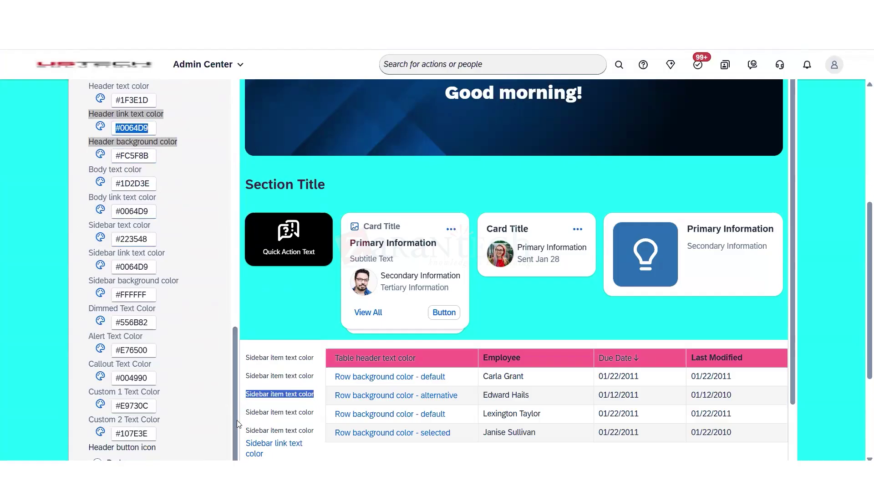
scroll(237, 420, down, 3)
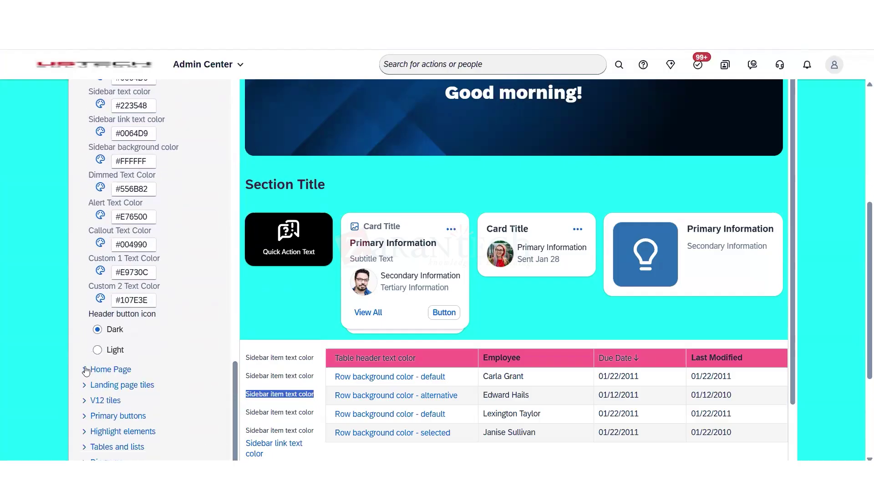
- Expand the Home Page settings and set the quick action background color to #F21B1B
click(86, 371)
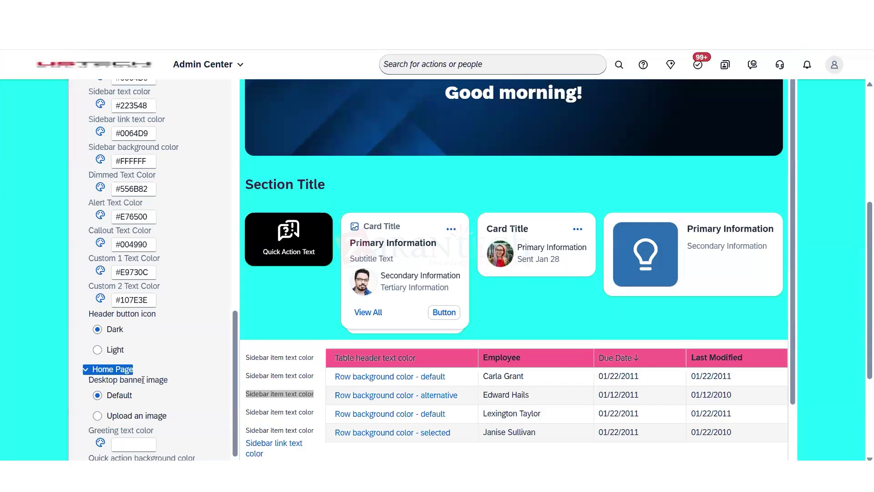
drag(93, 380, 144, 380)
scroll(174, 428, down, 3)
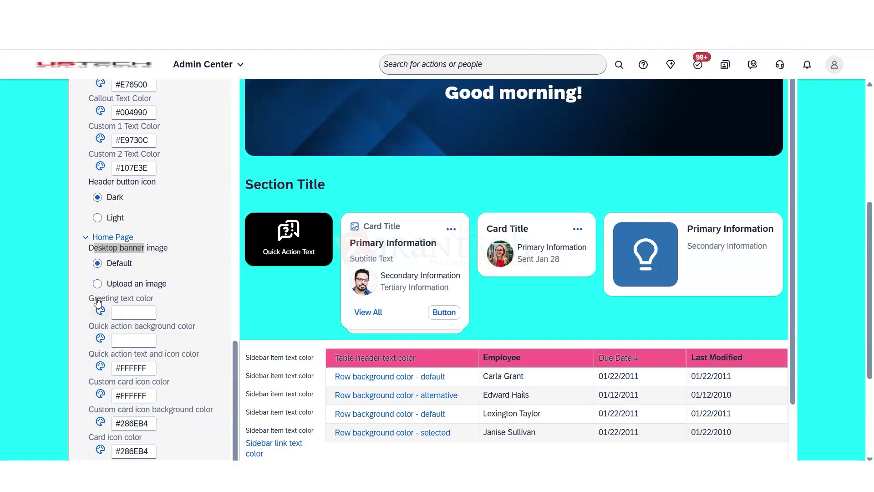
drag(101, 299, 189, 302)
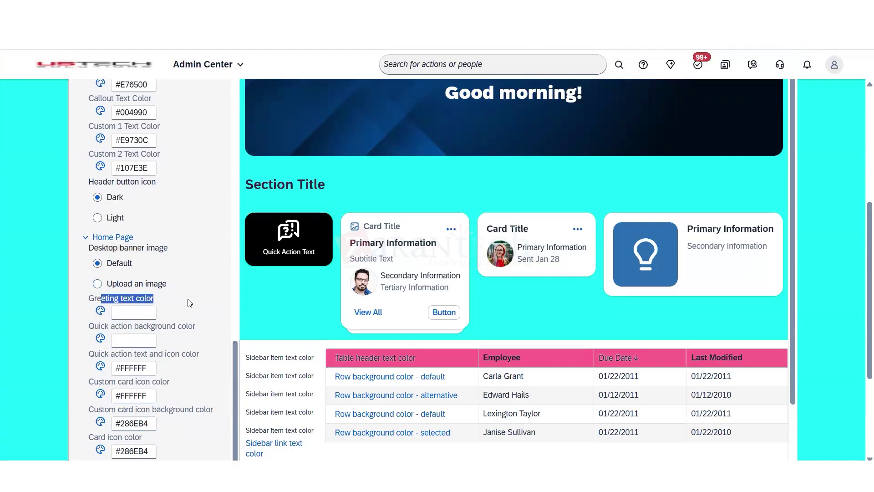
click(100, 338)
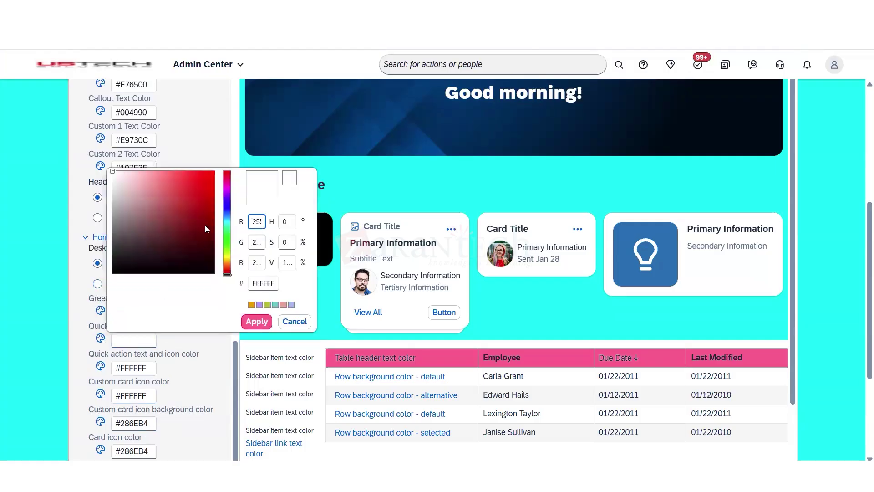
click(204, 177)
click(254, 325)
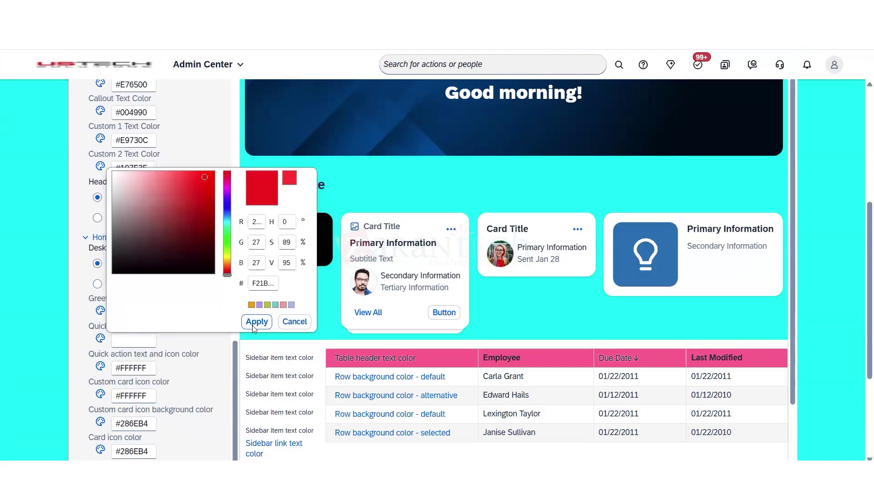
- Try to apply a yellow hue to the quick action text and icon color
click(100, 367)
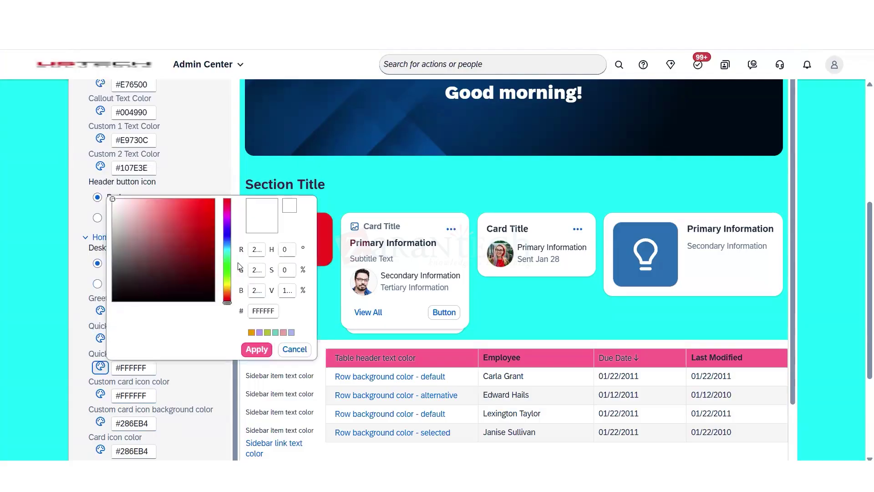
click(228, 283)
click(258, 349)
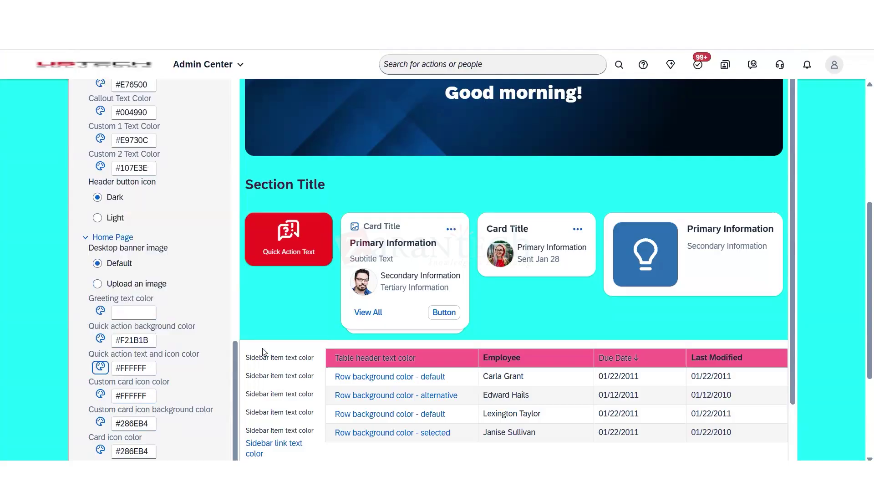
- Check the rest of the theme preview and save the theme, agreeing to the viewable-theme change and the publicly viewable data
scroll(231, 435, down, 4)
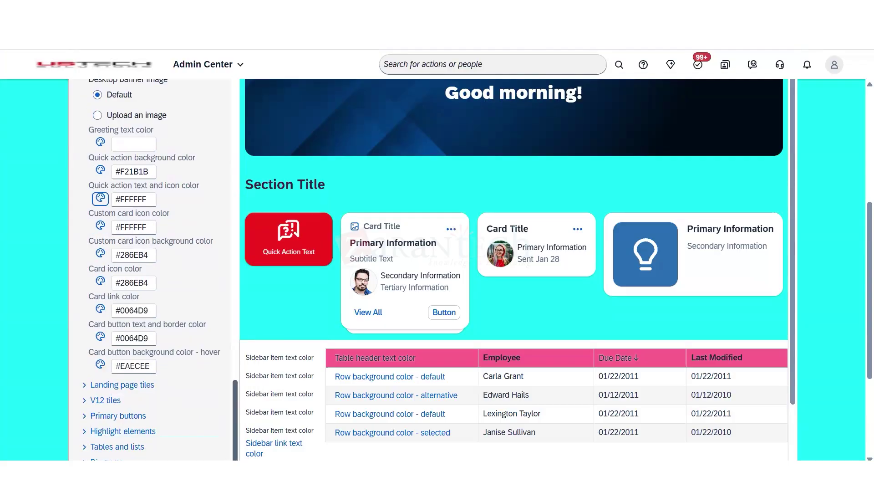
scroll(789, 439, down, 5)
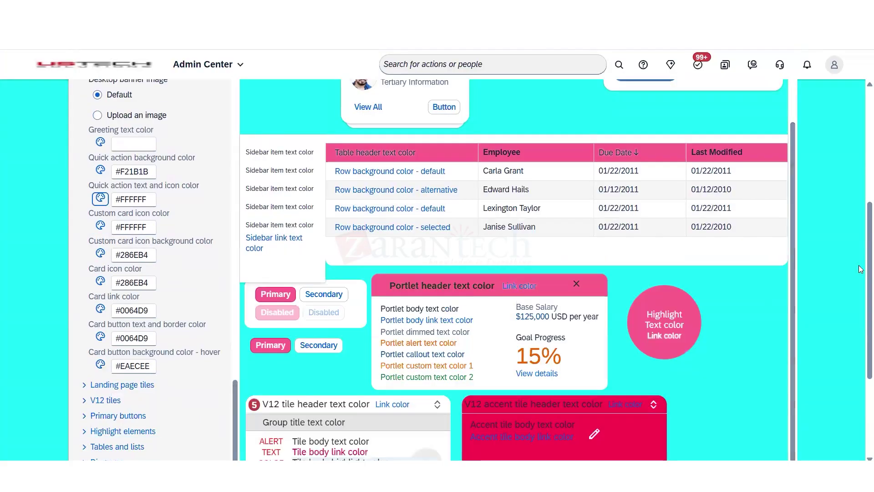
scroll(201, 424, down, 4)
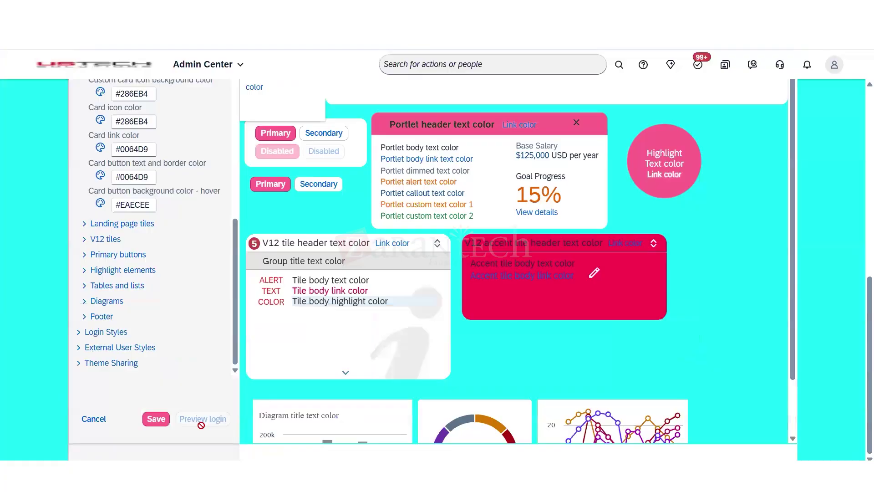
click(156, 419)
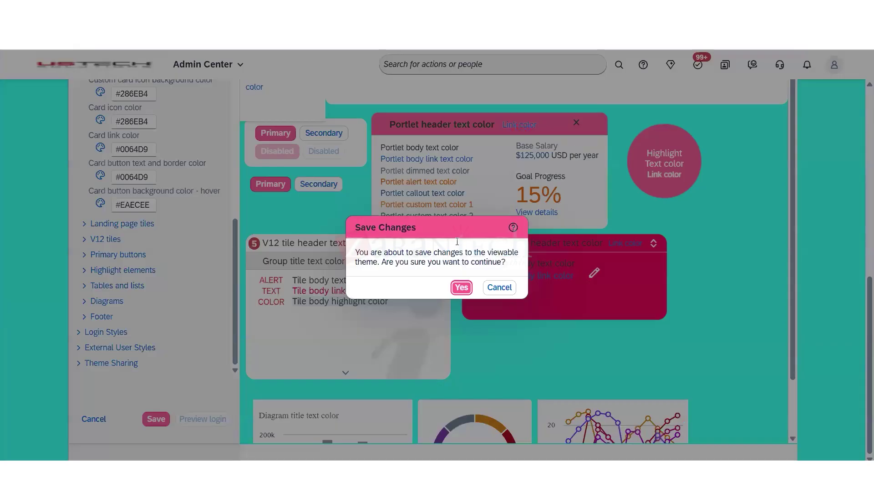
click(461, 287)
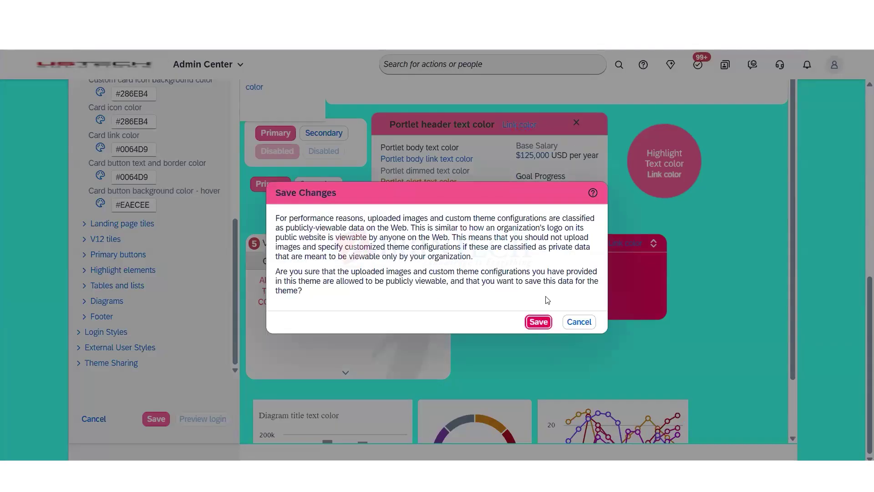
click(539, 322)
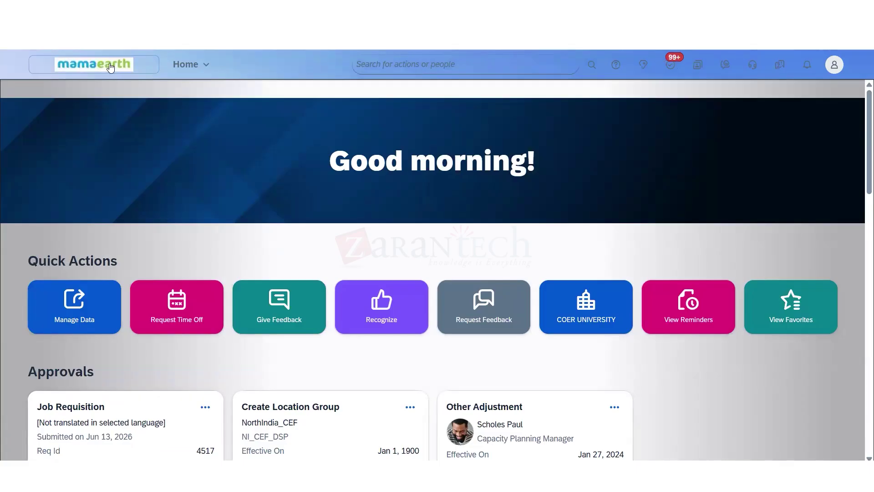
- Open the Home page's module navigation list to check its themed menu colors
click(207, 64)
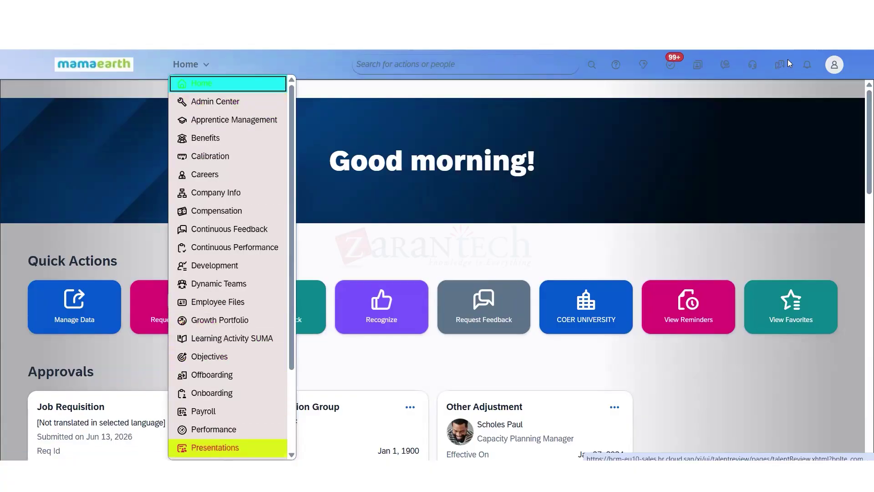
- Look through the home page's account menu and module list, and search actions and people for "manage"
click(834, 64)
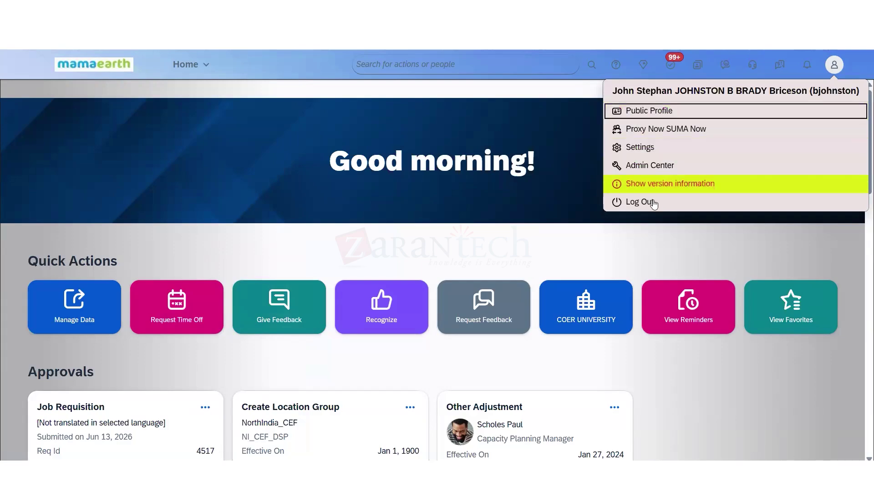
click(304, 288)
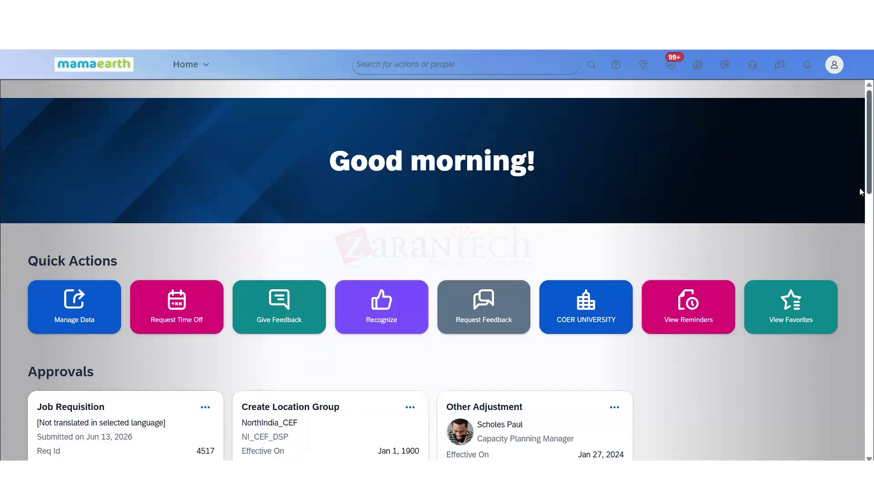
scroll(861, 186, down, 1)
click(204, 68)
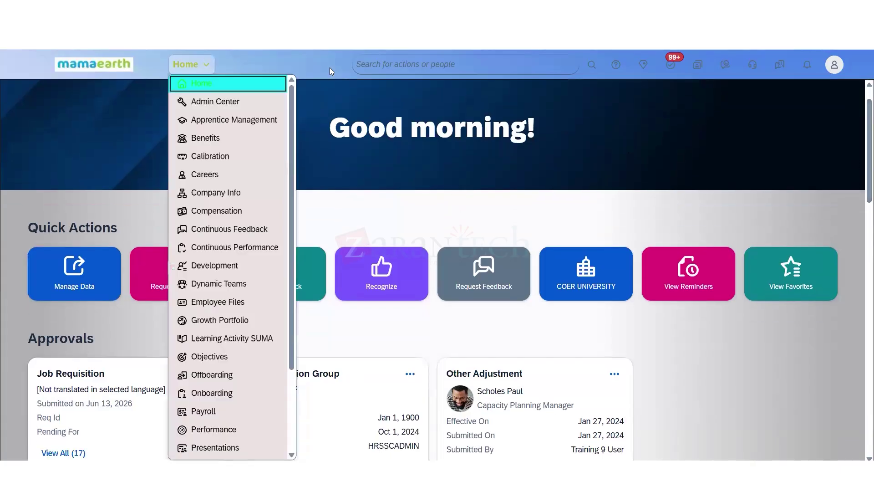
click(377, 68)
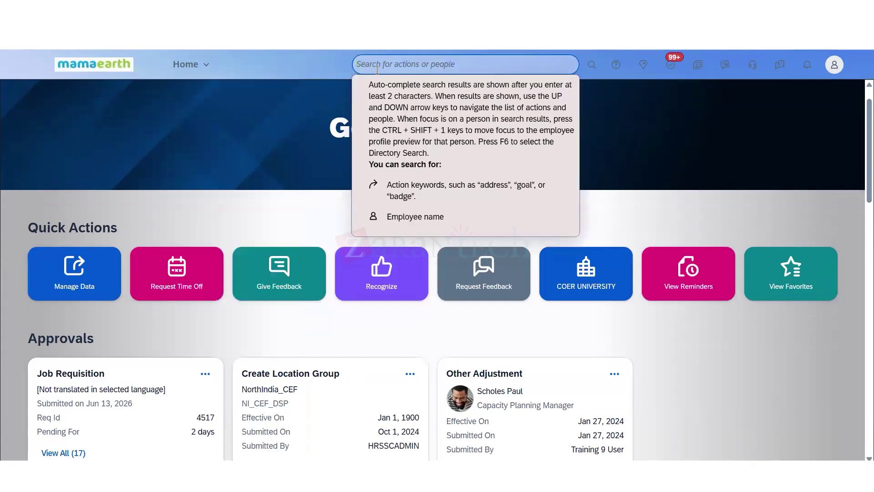
text(manage)
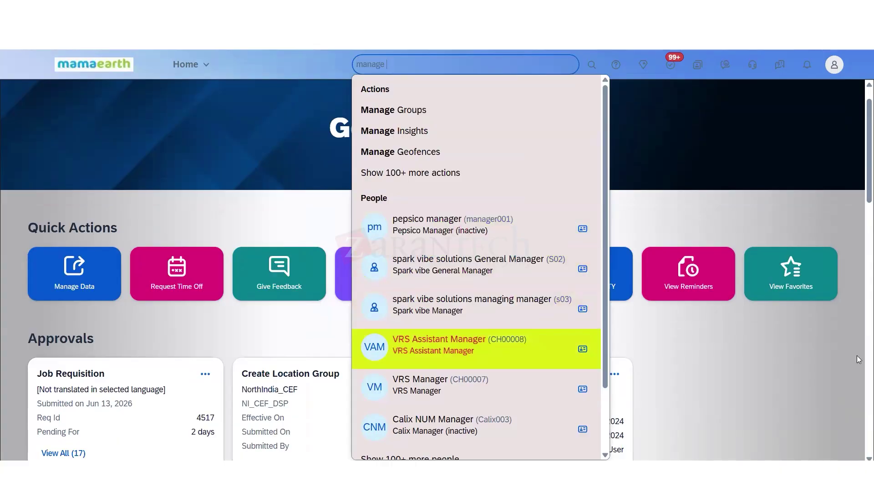
- Switch to the Edit Theme page of the Zarantech theme and expand the Background options under Fine Tune
click(113, 68)
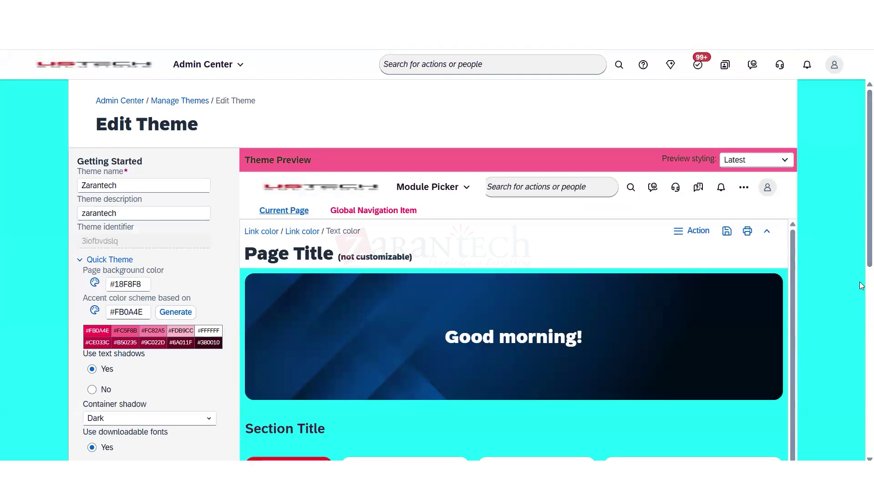
scroll(862, 266, down, 3)
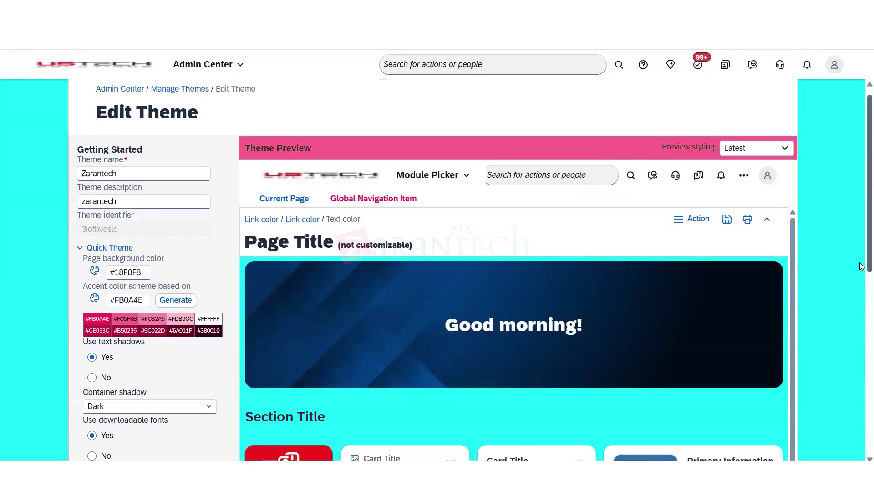
scroll(835, 372, down, 3)
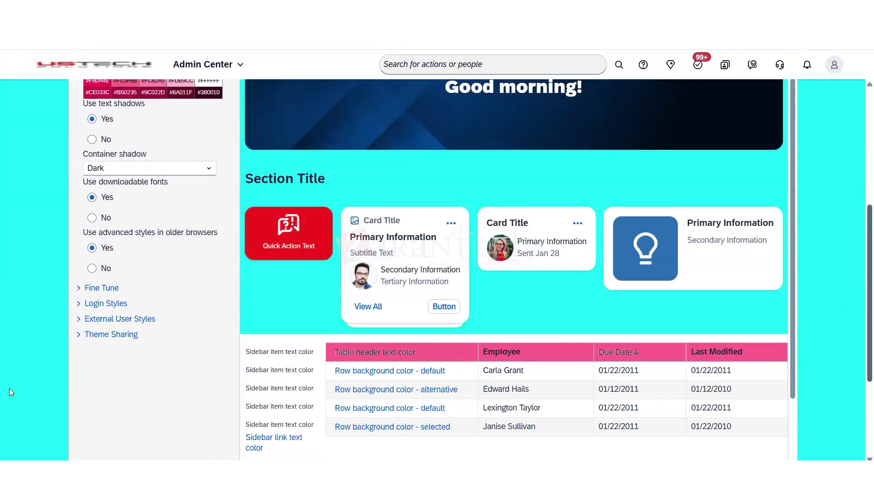
click(81, 287)
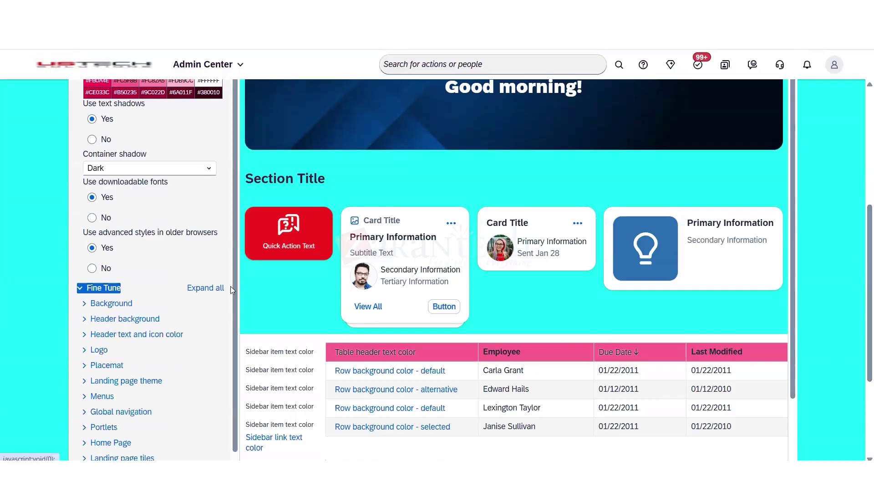
scroll(233, 301, down, 1)
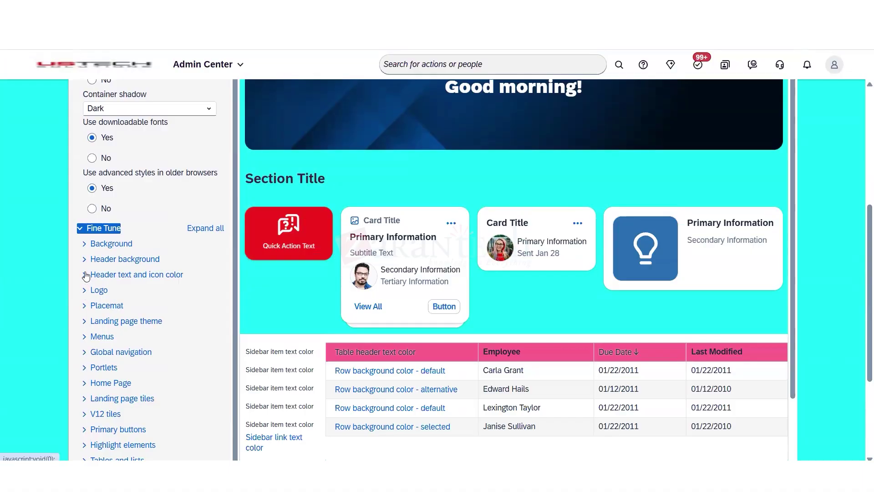
click(86, 245)
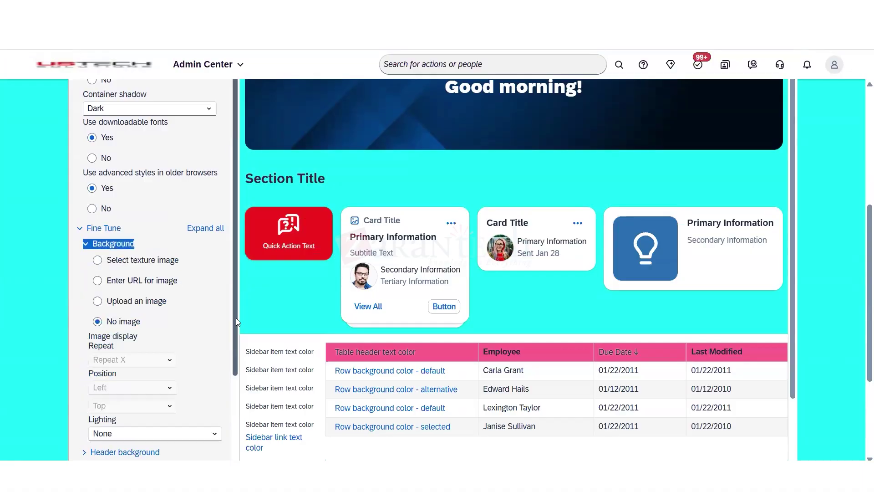
scroll(236, 322, down, 3)
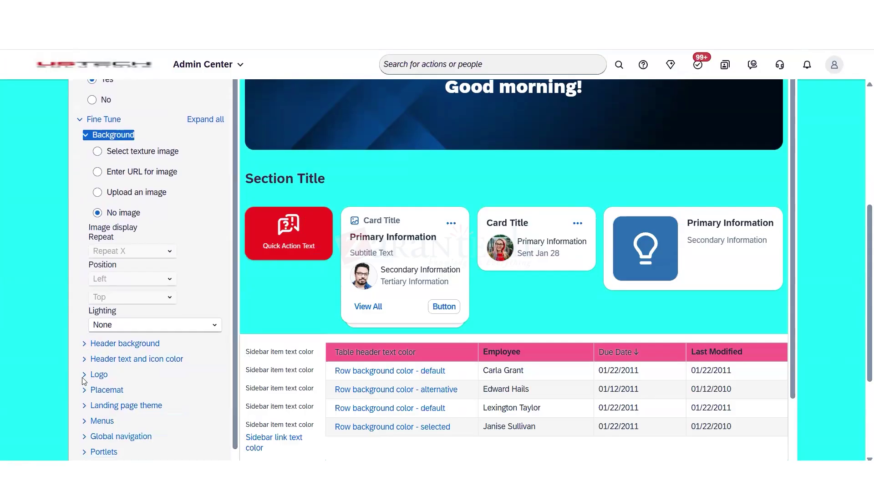
- Expand the theme's Logo settings and review the logo source, background container and width options
click(83, 376)
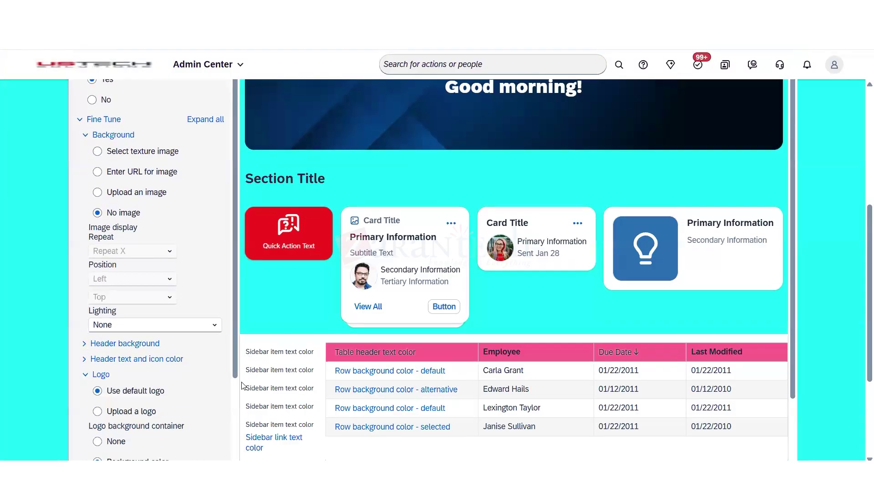
drag(243, 386, 239, 369)
scroll(228, 396, down, 2)
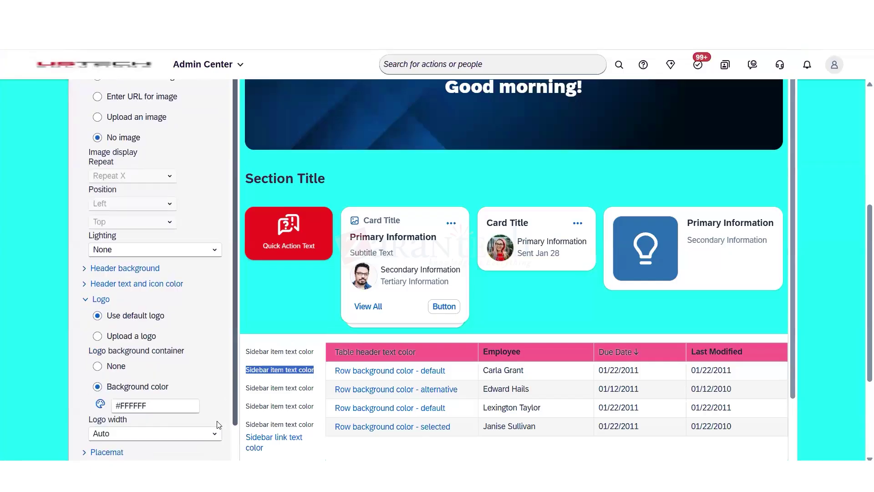
scroll(217, 424, down, 1)
right_click(218, 428)
scroll(218, 434, down, 2)
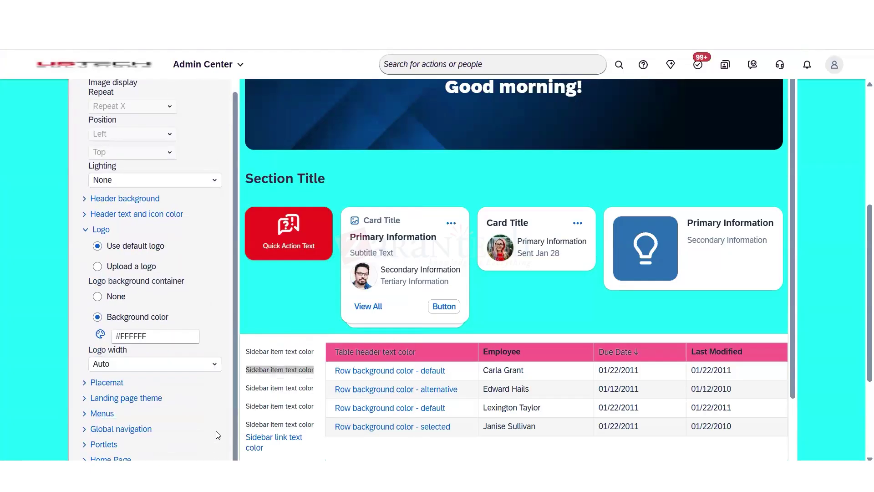
scroll(229, 417, down, 2)
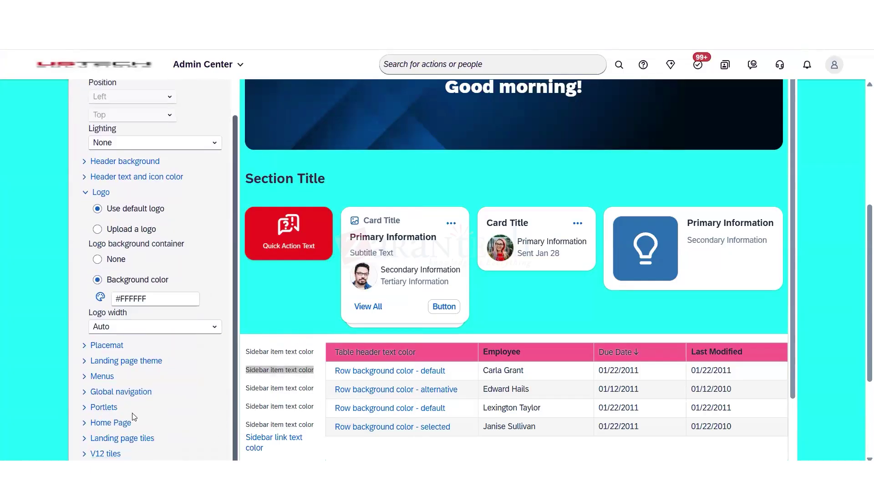
- In the theme's Home Page settings, set the quick action background color to the yellow #E8F31B
click(86, 410)
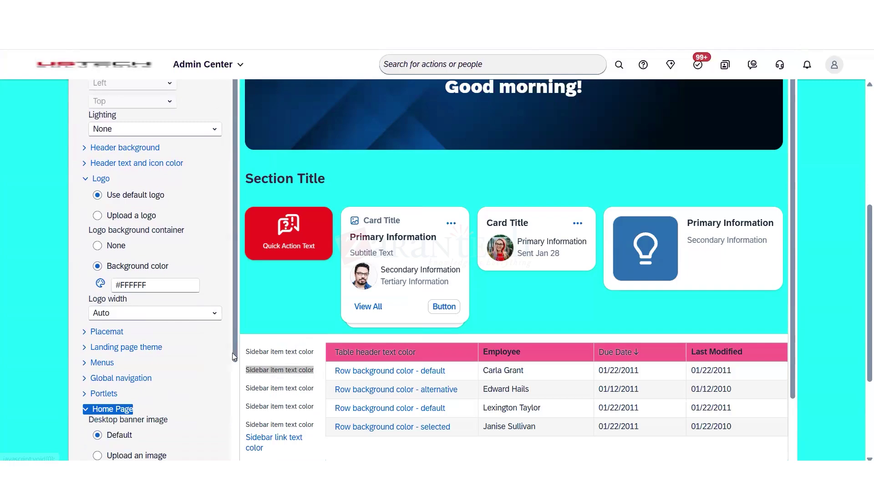
scroll(227, 382, down, 2)
scroll(219, 410, down, 4)
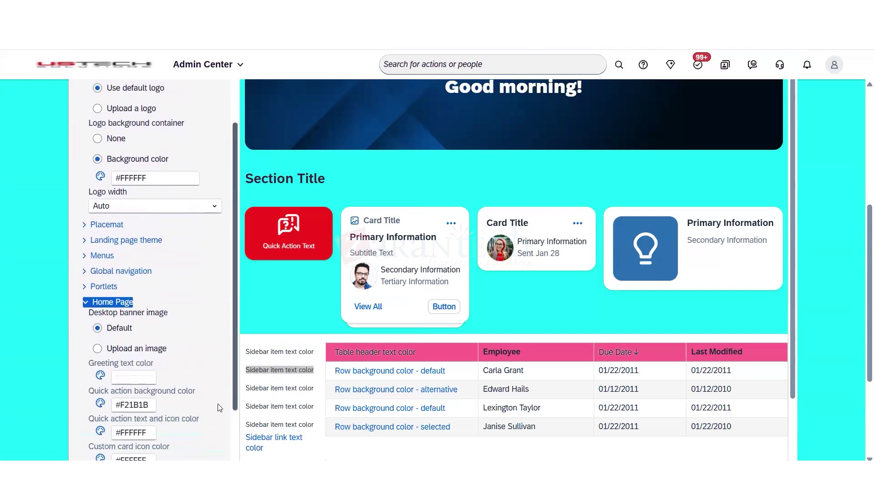
scroll(182, 410, down, 1)
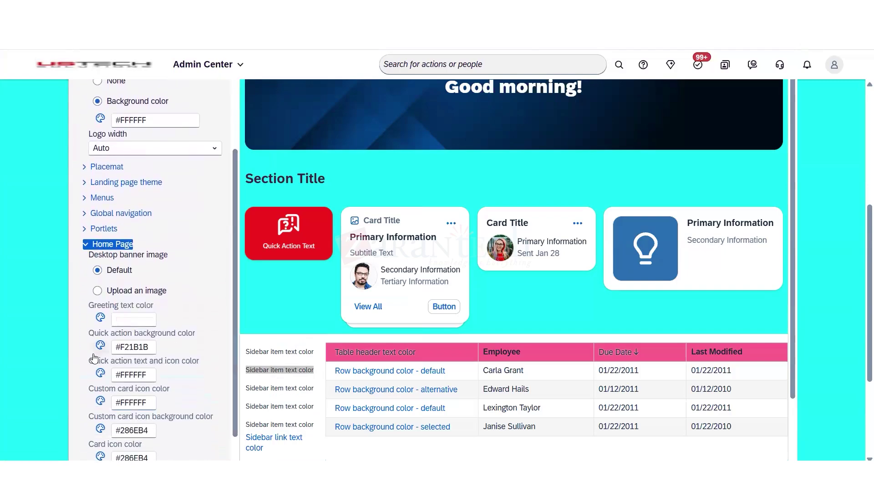
click(231, 410)
click(100, 346)
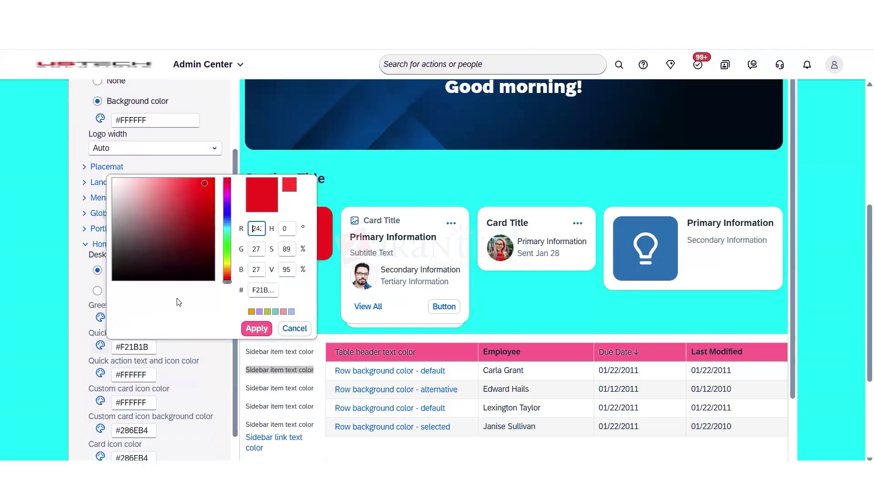
click(227, 264)
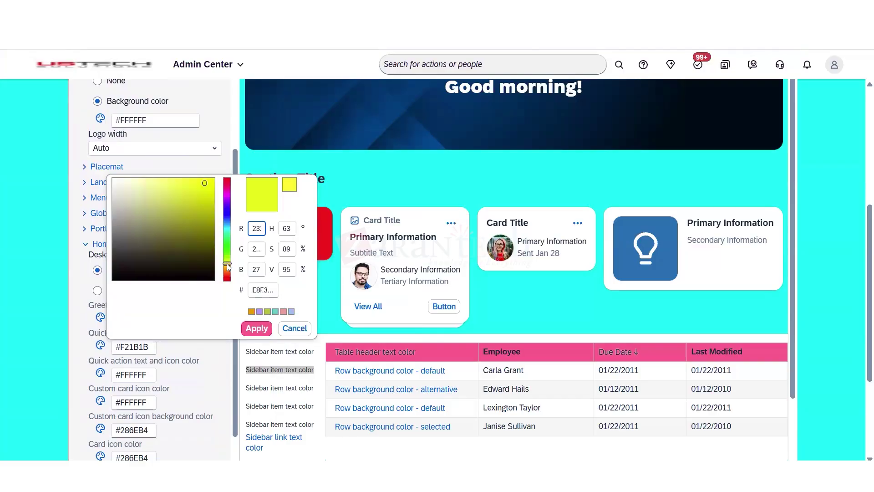
click(254, 329)
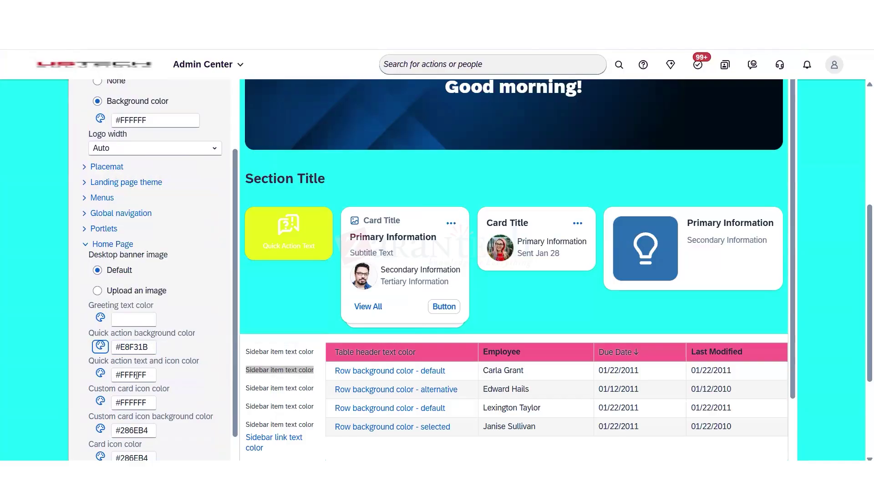
- Try to give the quick action text and icon color a blue hue
click(101, 373)
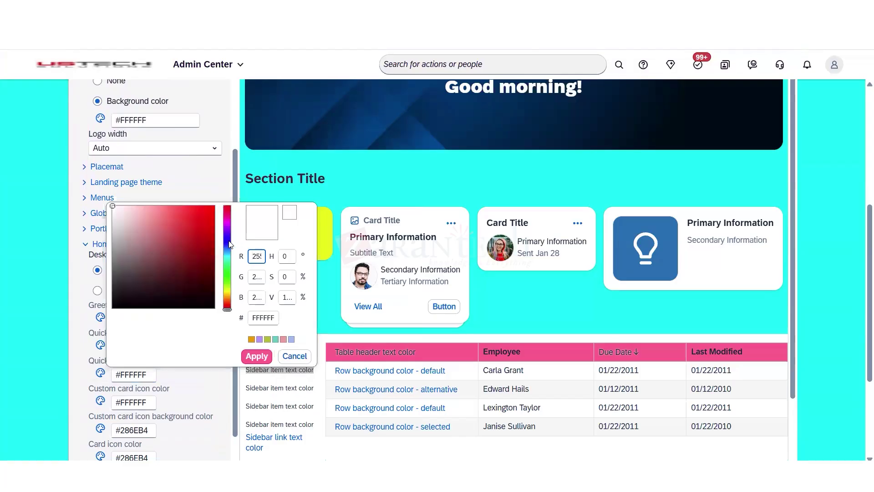
click(228, 242)
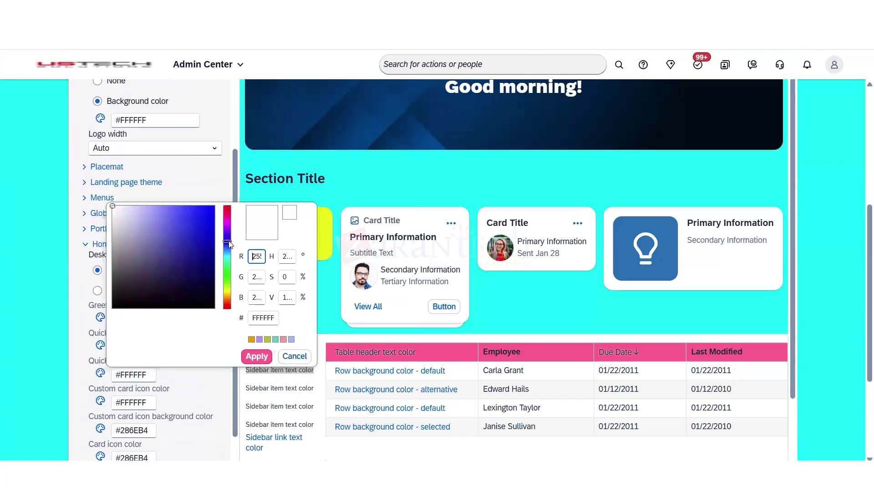
click(255, 356)
- Check the color changes in the theme preview, and save the changes to the visible Zarantech theme
scroll(793, 325, down, 5)
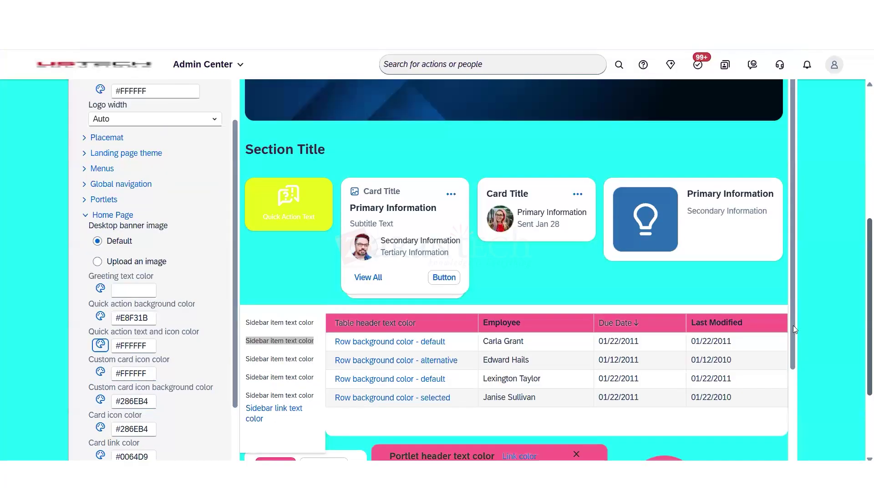
scroll(793, 325, down, 3)
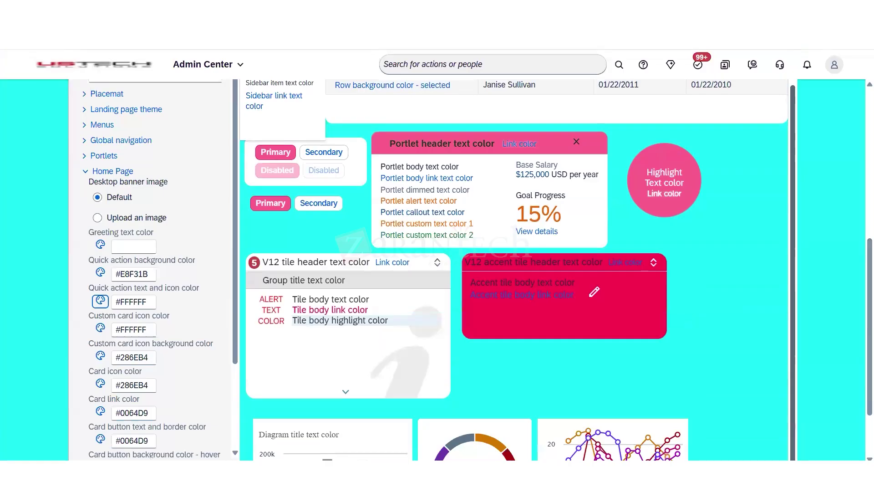
scroll(791, 299, up, 5)
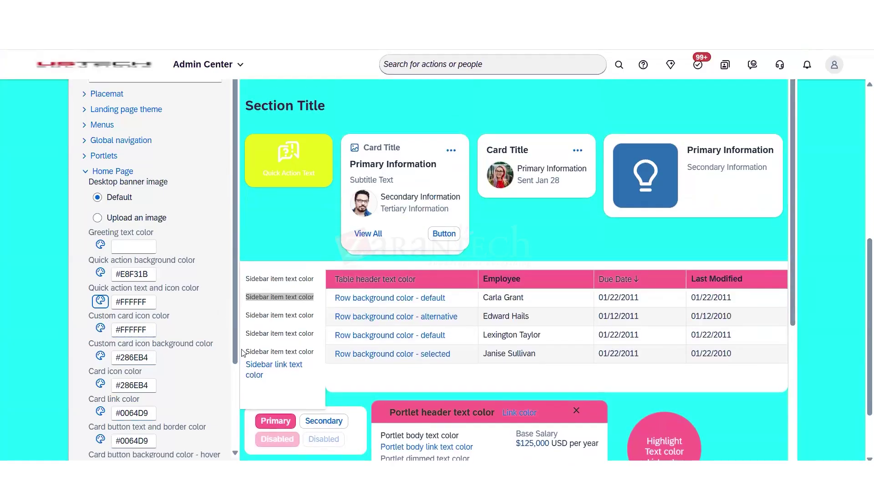
drag(234, 347, 236, 450)
scroll(861, 331, down, 2)
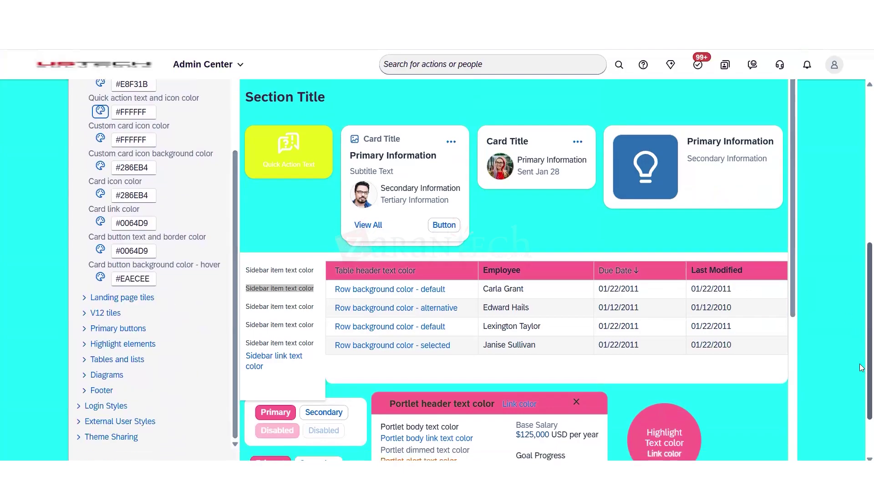
click(155, 419)
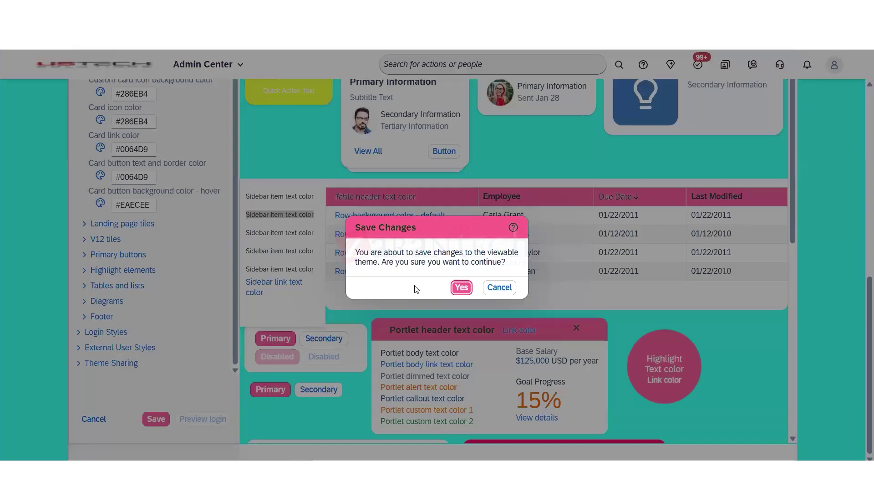
click(462, 288)
click(536, 321)
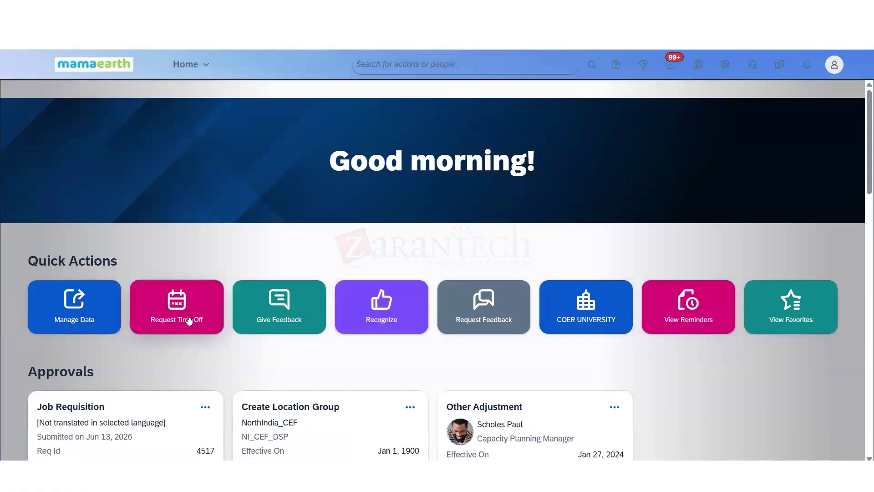
- Return from the theme editor to the Manage Themes list and log back in with the prefilled account credentials
mouse_move(868, 187)
mouse_down()
mouse_move(868, 228)
mouse_move(869, 182)
mouse_up()
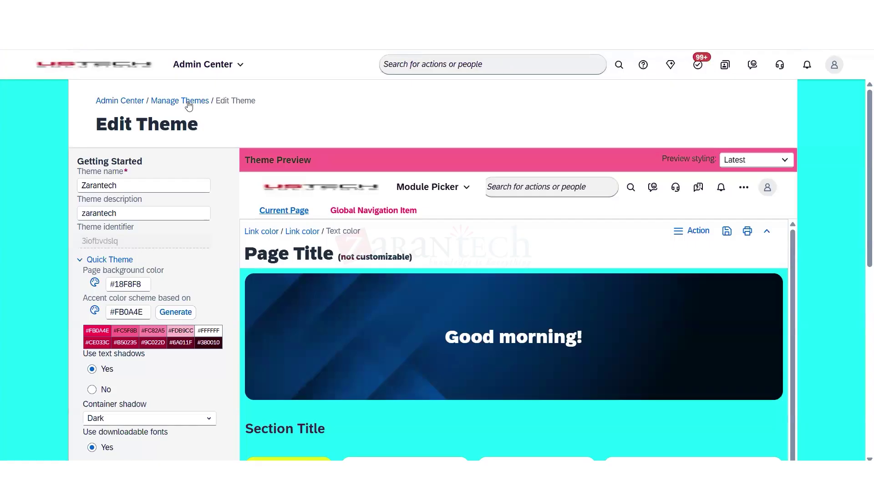
click(188, 106)
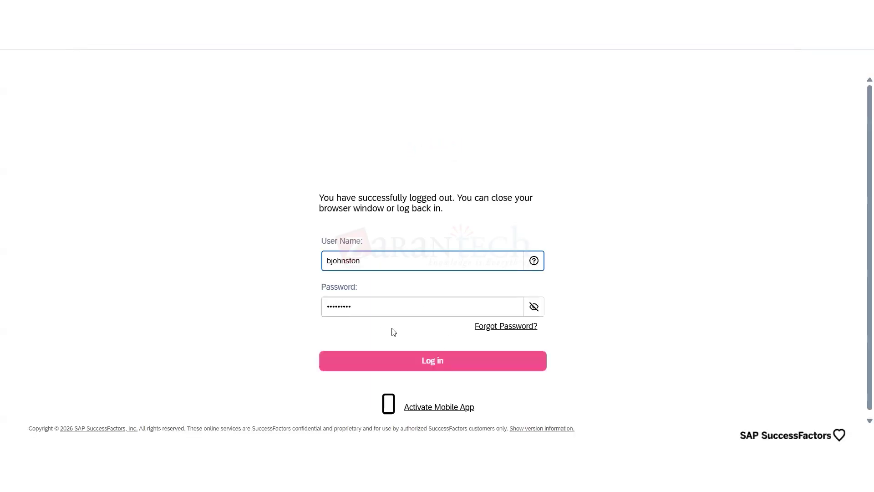
click(440, 368)
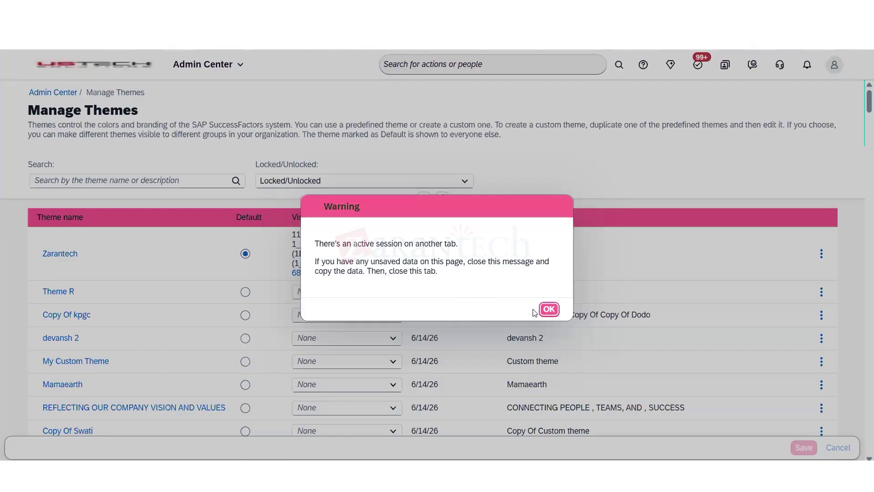
- Dismiss the active session warning and reopen the Zarantech theme for editing
click(549, 309)
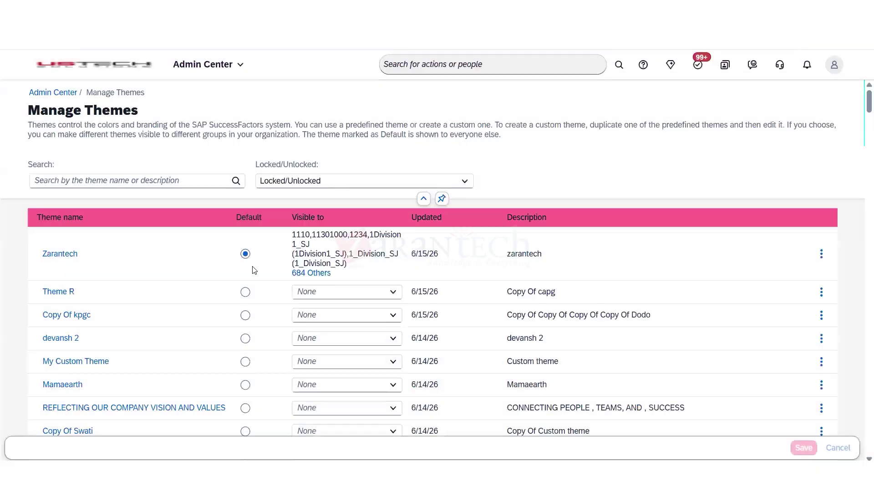
click(73, 255)
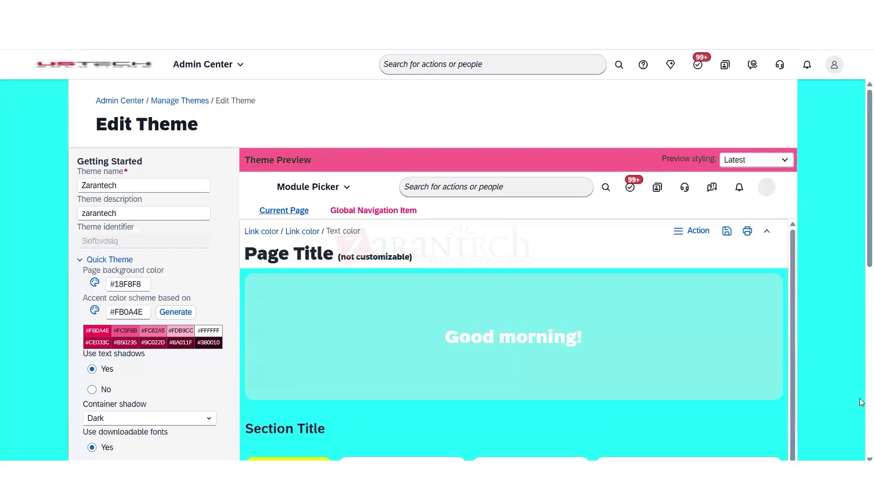
- Expand the Fine Tune options of the Zarantech theme and review the Background image settings
scroll(861, 305, down, 1)
scroll(861, 305, down, 6)
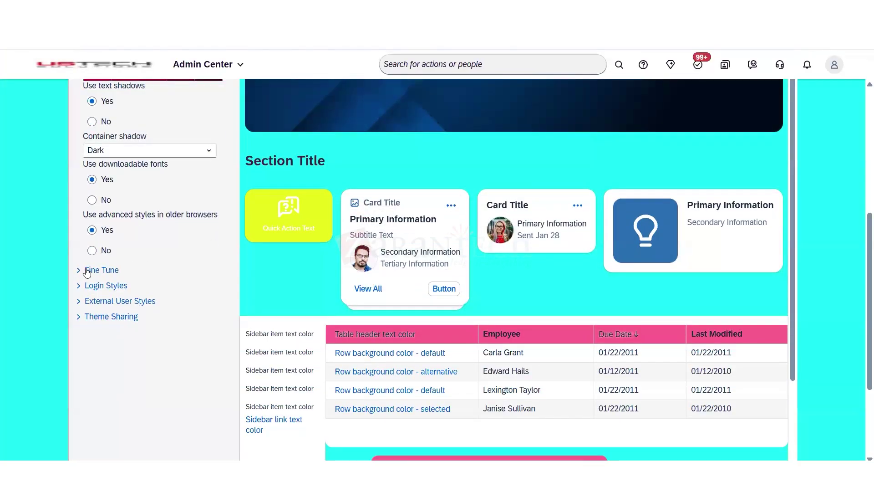
click(87, 270)
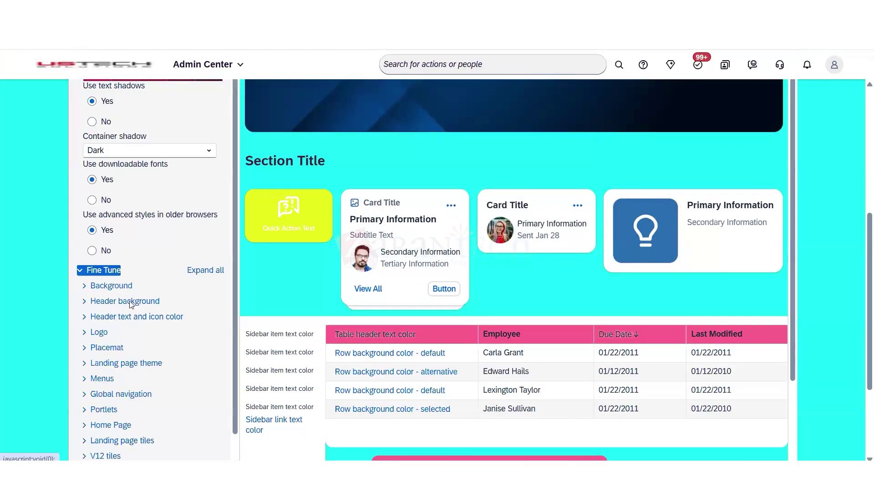
click(85, 286)
scroll(215, 398, down, 2)
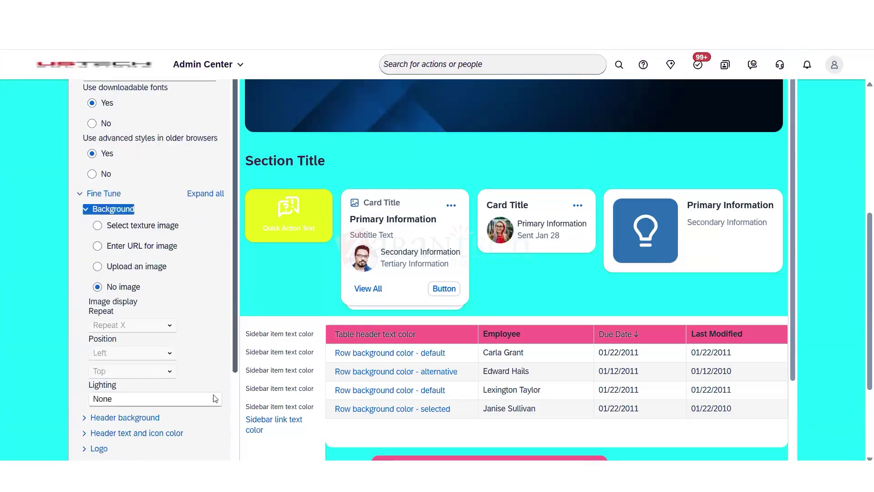
scroll(215, 399, down, 3)
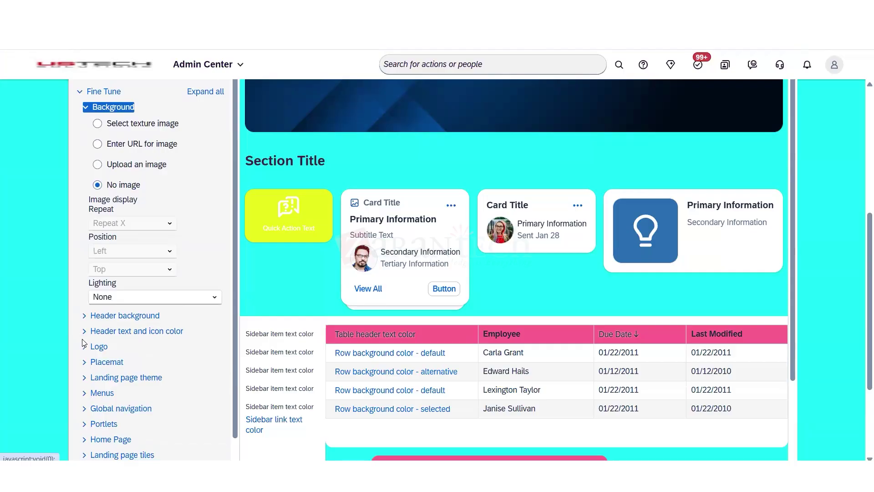
- In the Home Page fine-tuning settings, set the greeting text color to red #F21515
click(85, 439)
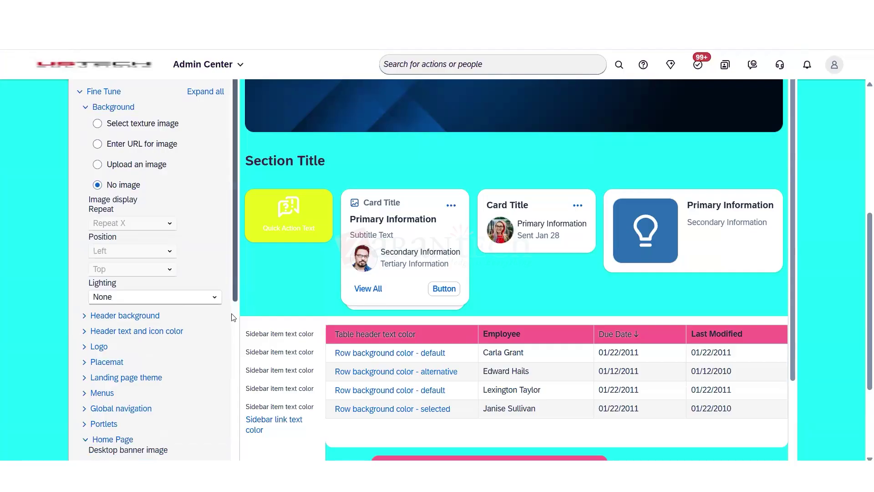
drag(234, 317, 224, 417)
scroll(182, 364, down, 1)
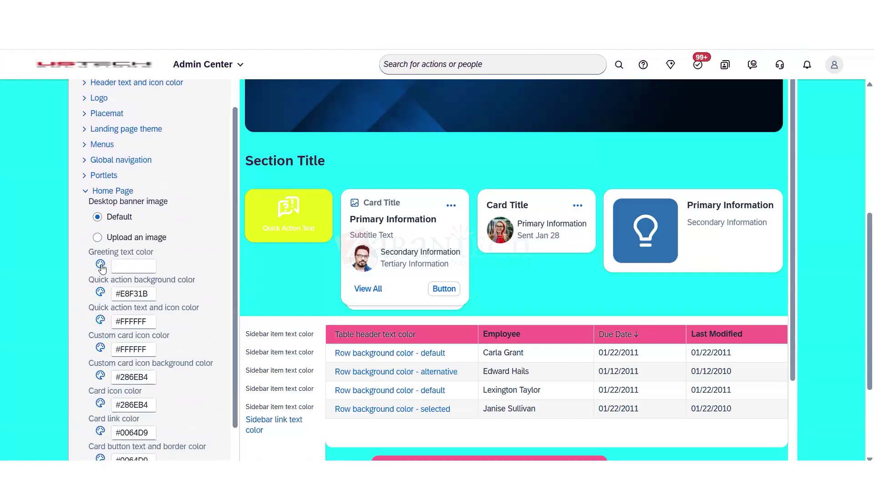
click(100, 265)
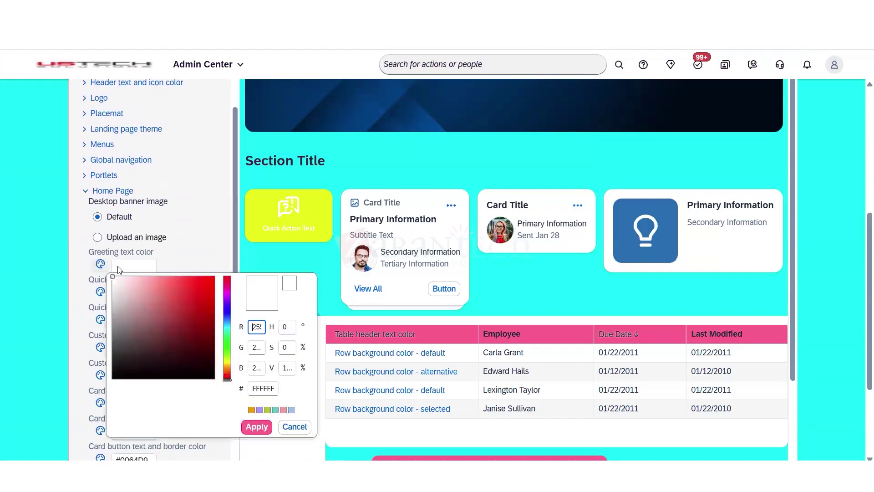
click(206, 281)
click(256, 427)
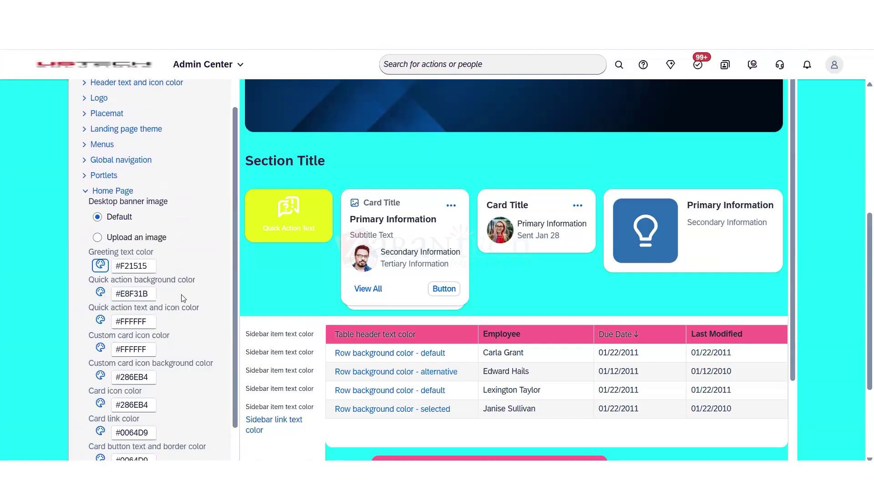
- Set the quick action background color to yellow #F0FC13 and the quick action text and icon color to near-black #1C0303
click(103, 293)
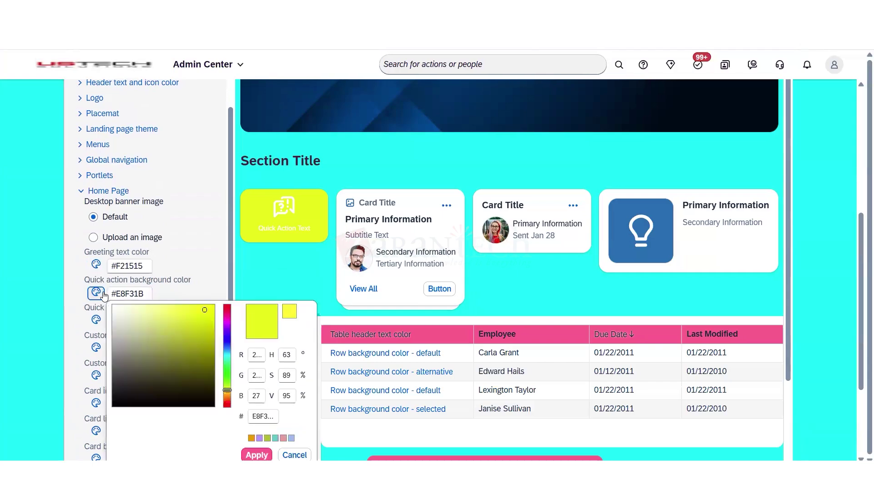
click(207, 305)
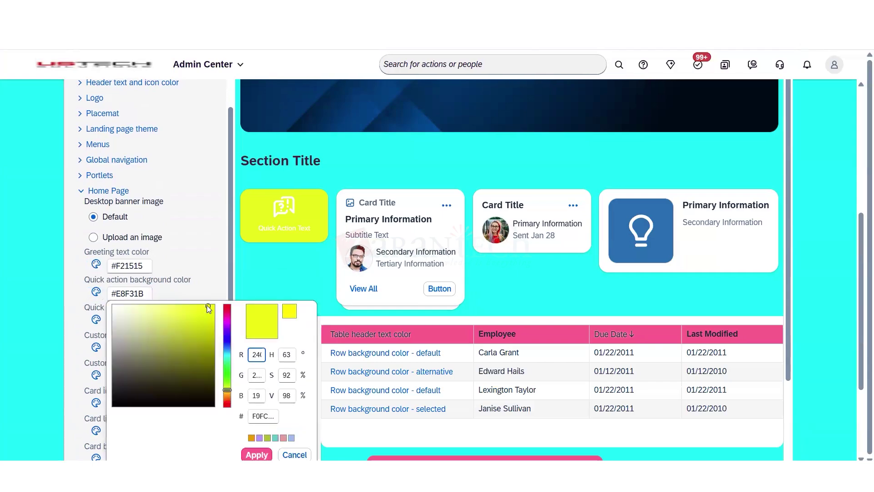
click(257, 454)
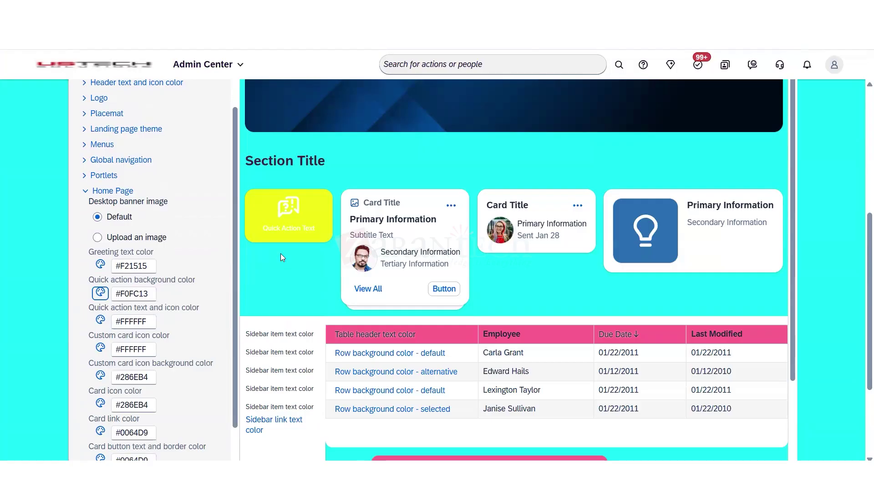
click(100, 320)
click(204, 245)
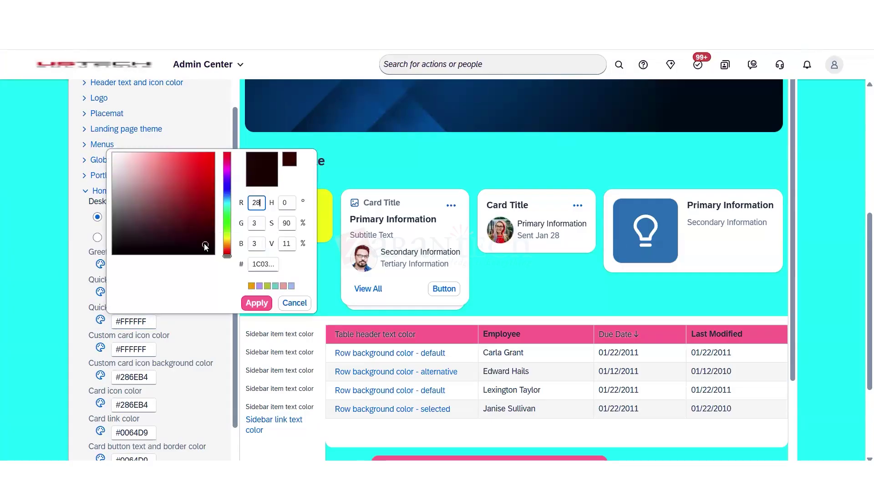
click(256, 303)
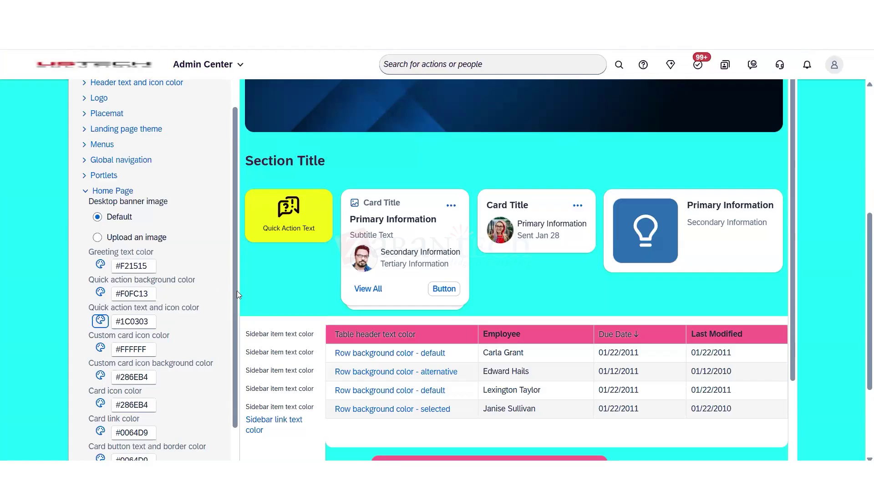
- Save the changes to the viewable Zarantech theme, accepting public visibility, and check the greeting color in the theme preview
scroll(235, 395, down, 6)
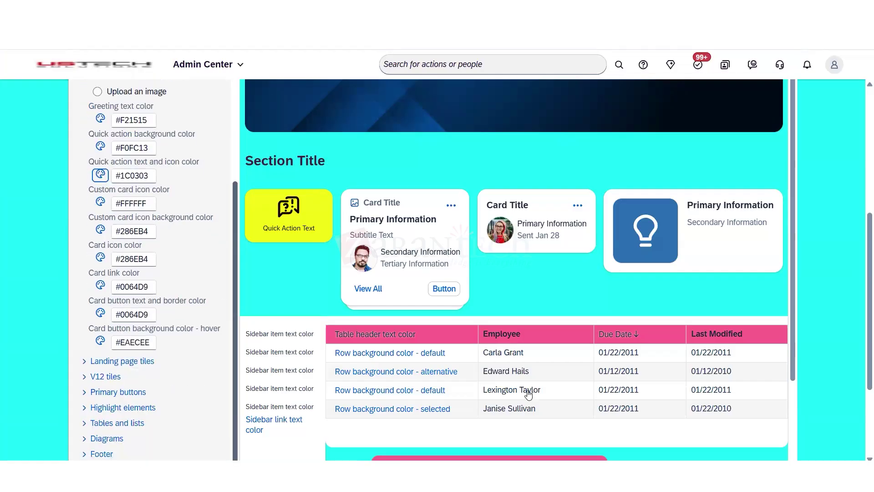
scroll(526, 392, down, 3)
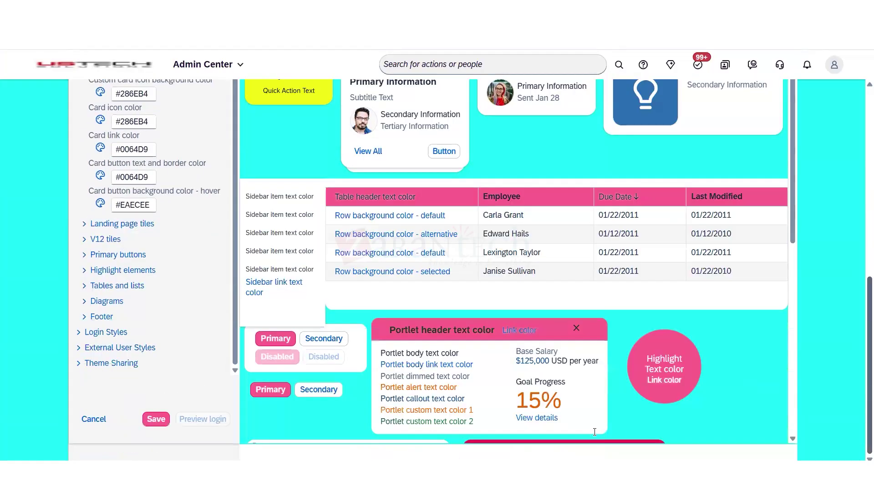
click(155, 421)
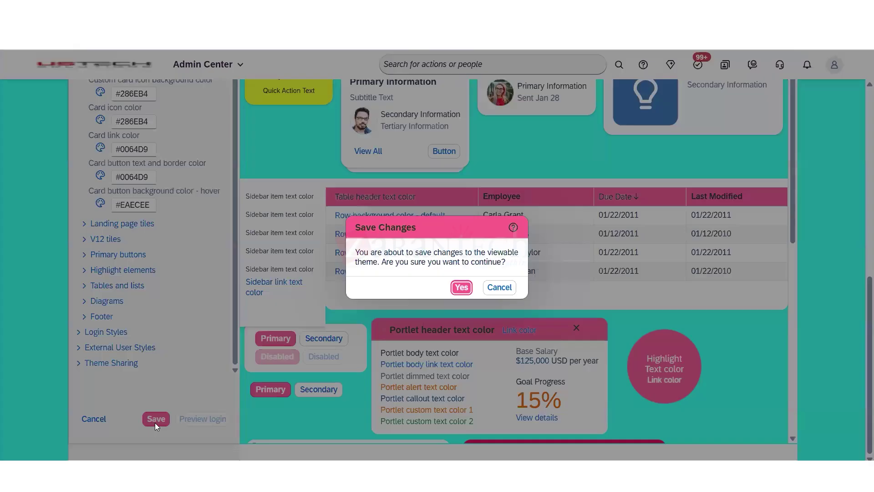
click(468, 290)
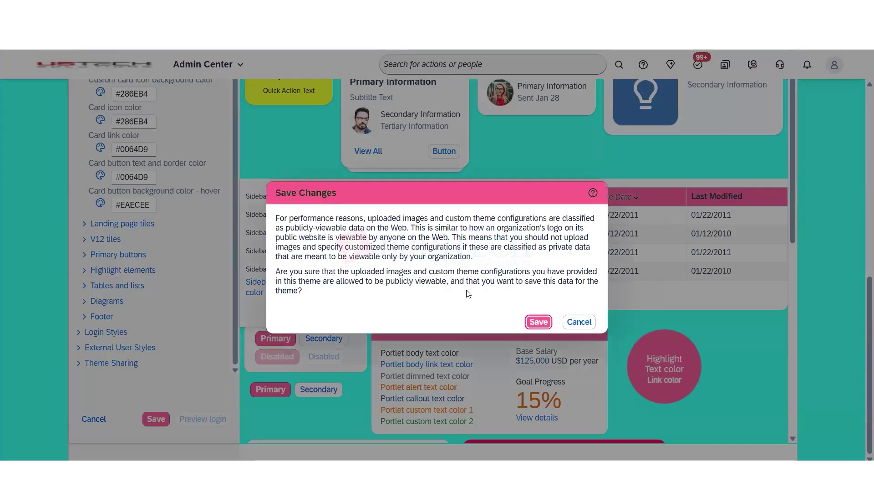
click(542, 322)
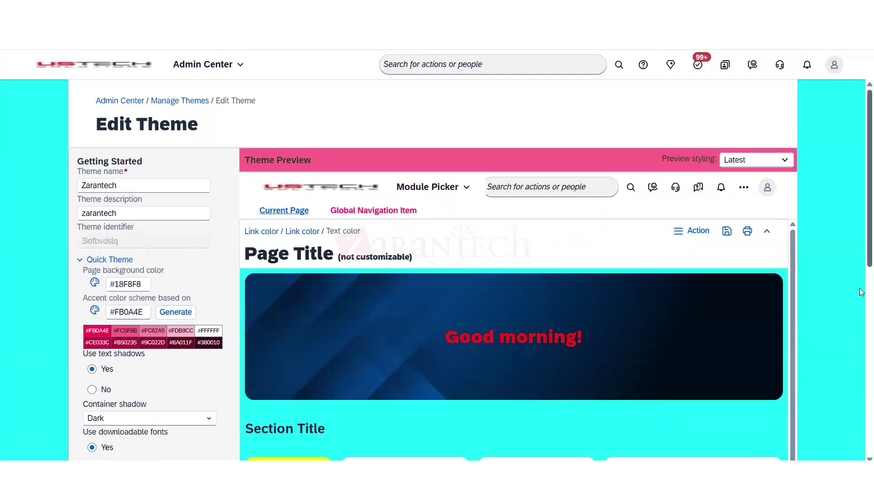
scroll(862, 320, down, 3)
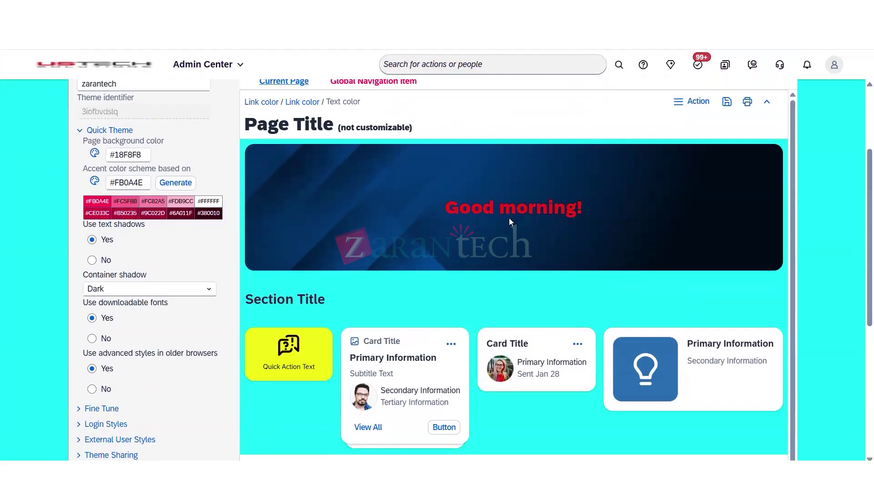
drag(467, 207, 584, 207)
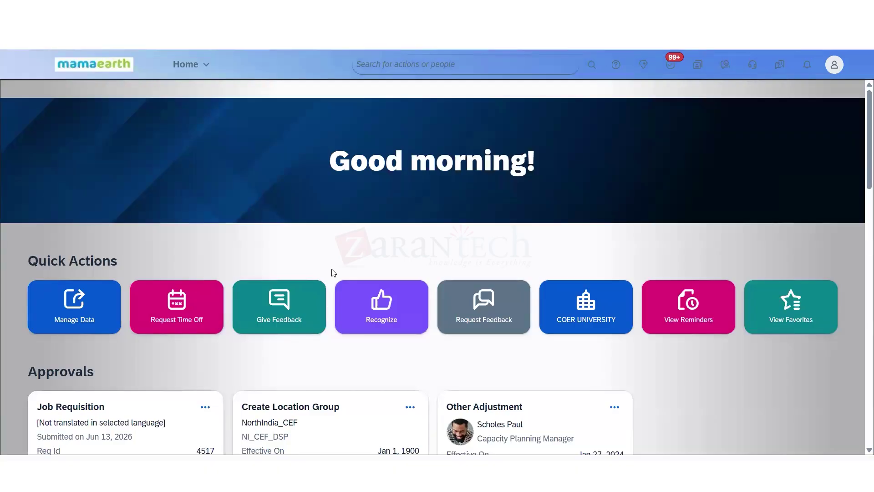
- Check on the home page which user account is signed in
click(834, 65)
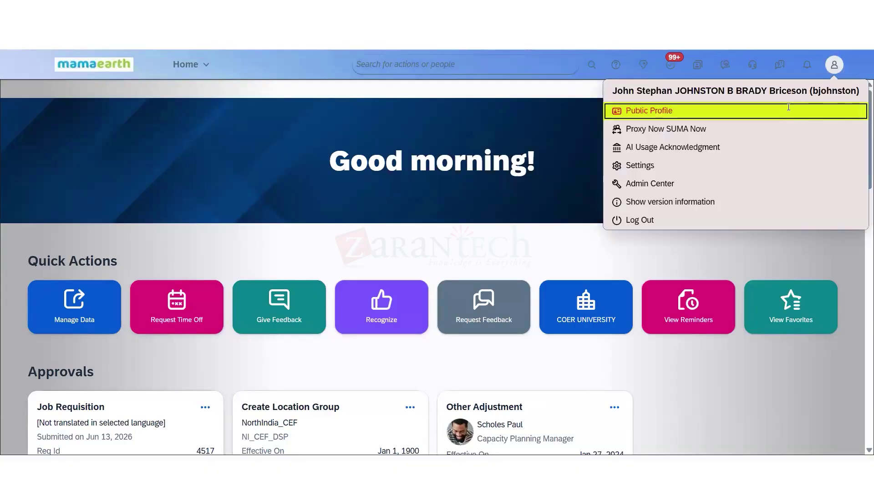
drag(810, 91, 857, 90)
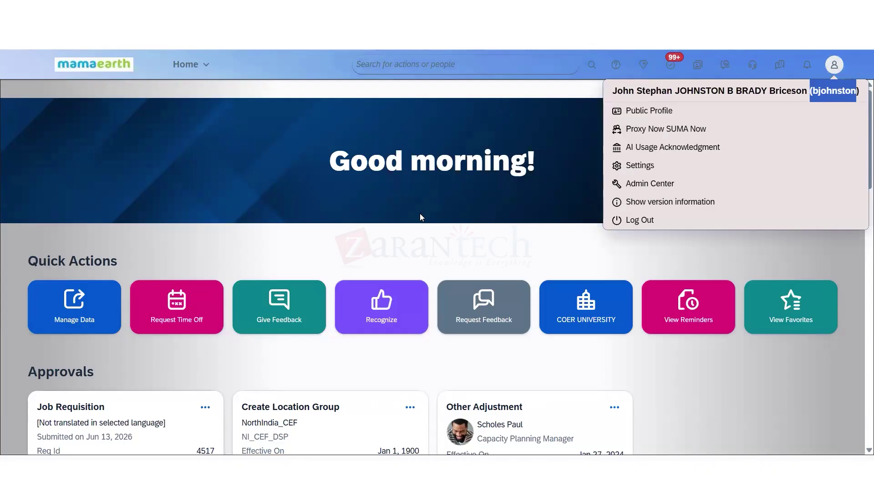
click(426, 273)
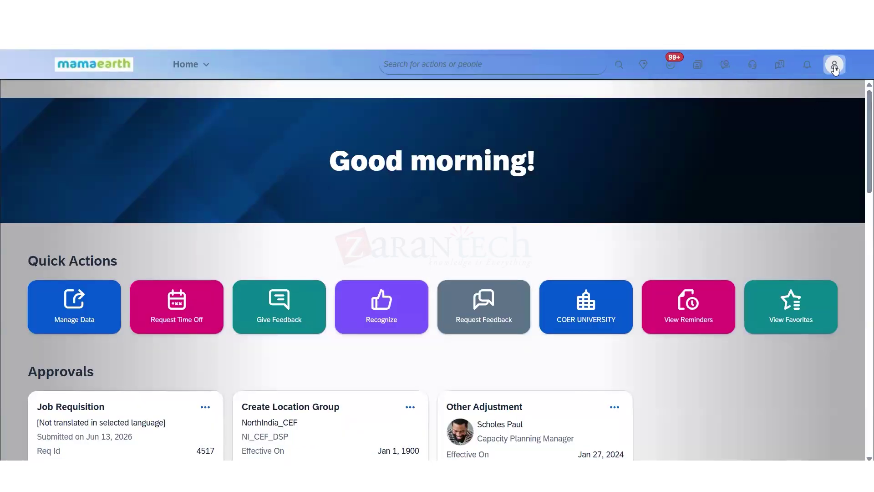
- Log out of the home page session and log back in with the prefilled account credentials
click(834, 64)
click(621, 221)
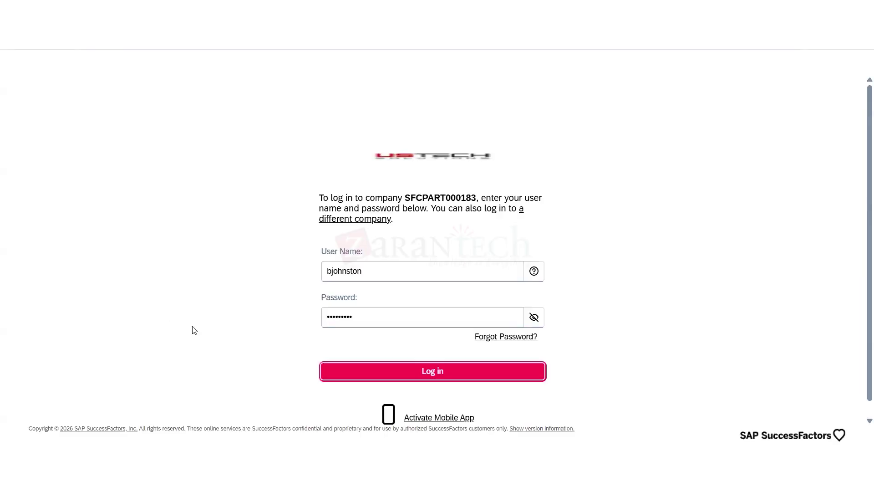
key(Return)
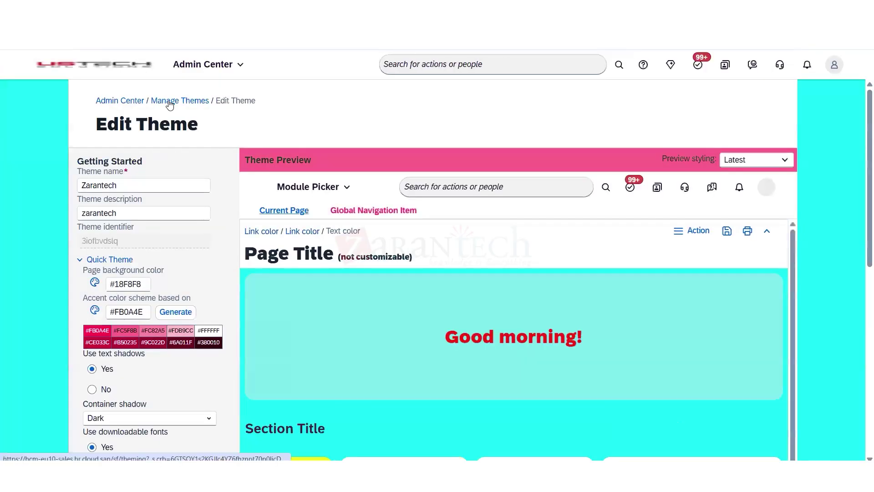
- Return from the theme editor to the Manage Themes list, look through it, and log in again with the saved credentials
click(170, 105)
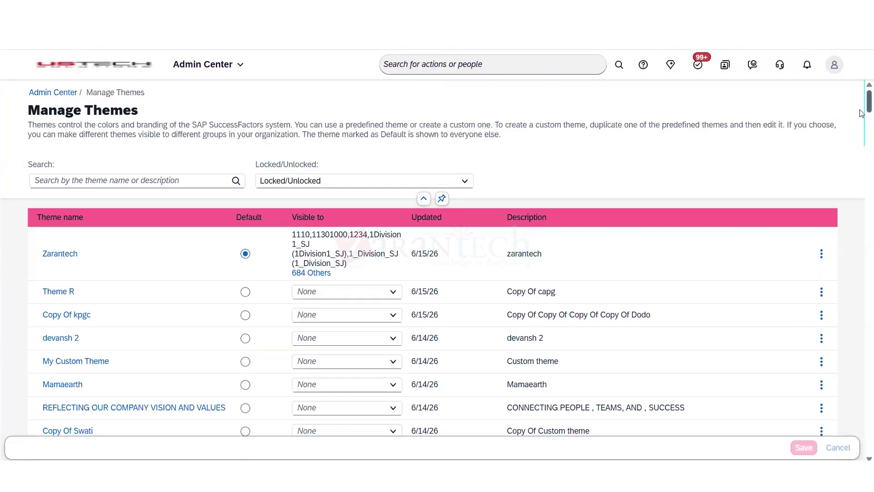
scroll(861, 113, down, 3)
scroll(862, 114, up, 3)
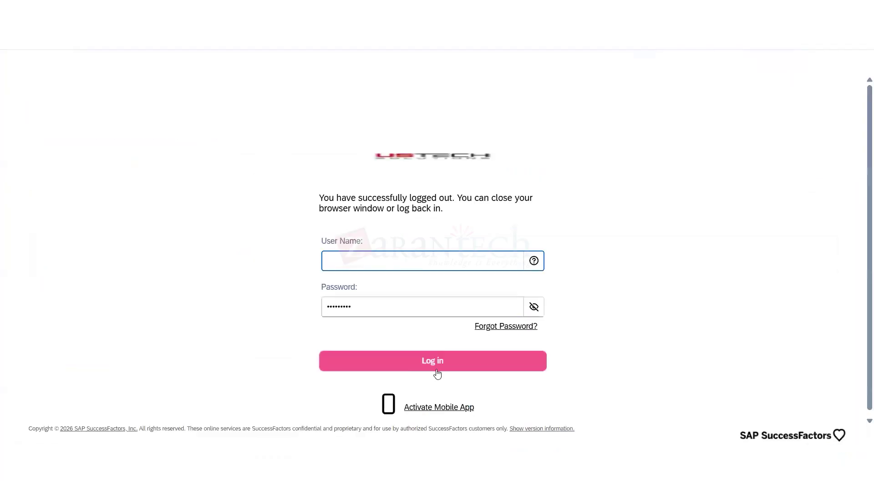
click(434, 362)
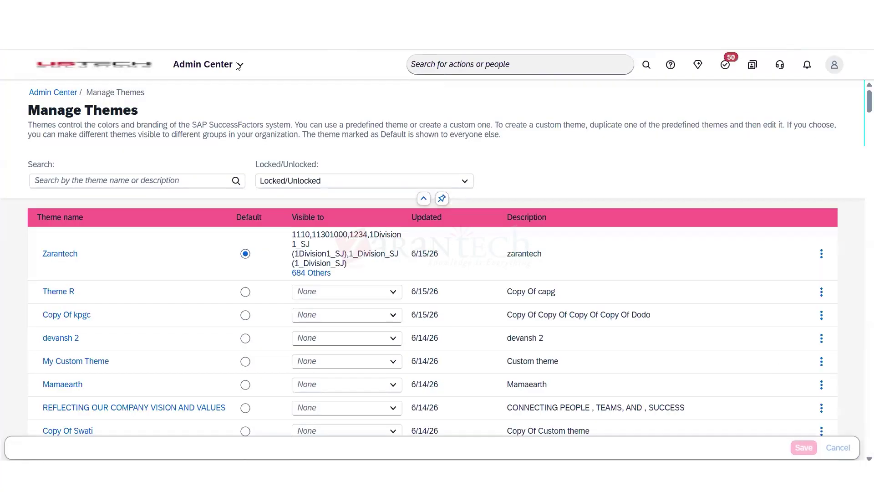
- Switch to the home page and examine the greeting and quick action colors there
click(237, 66)
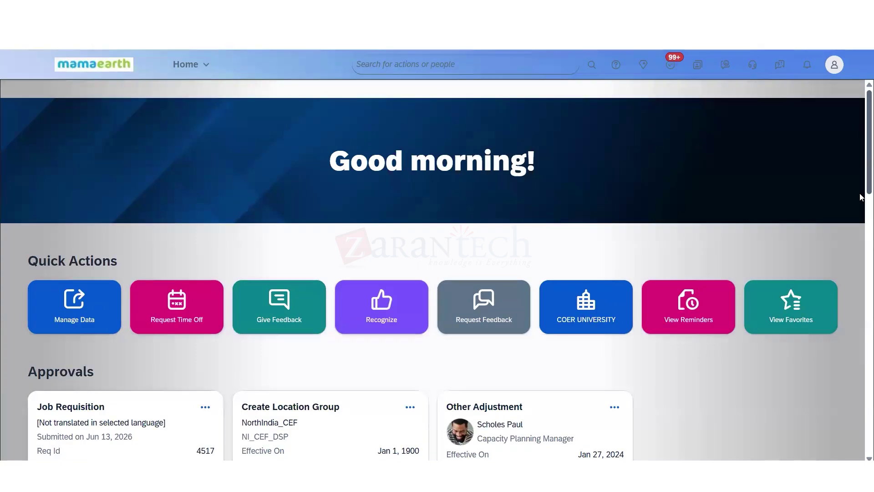
scroll(860, 195, down, 3)
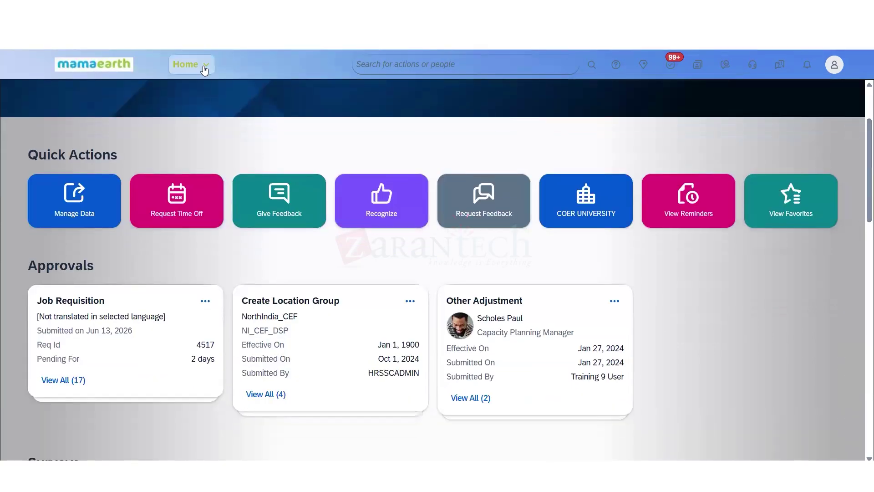
click(205, 66)
- Duplicate the home page browser tab, and search for "theme manager" to open the Manage Themes page
click(393, 65)
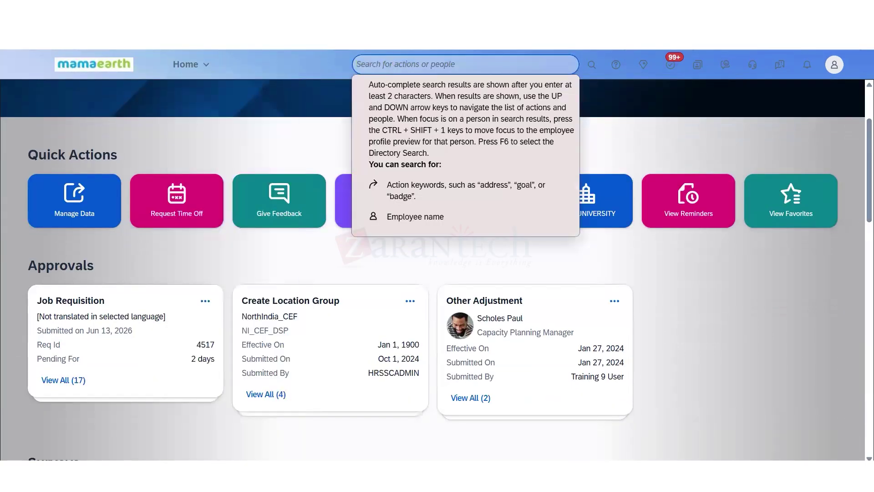
right_click(115, 47)
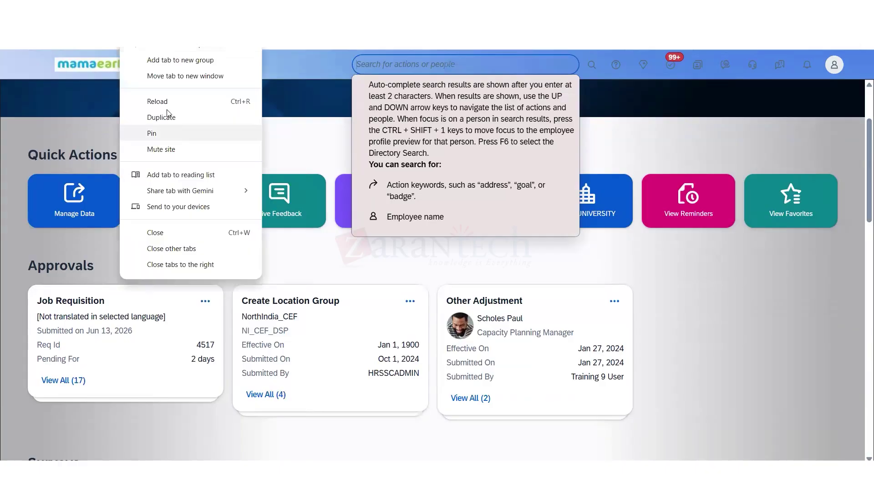
click(168, 115)
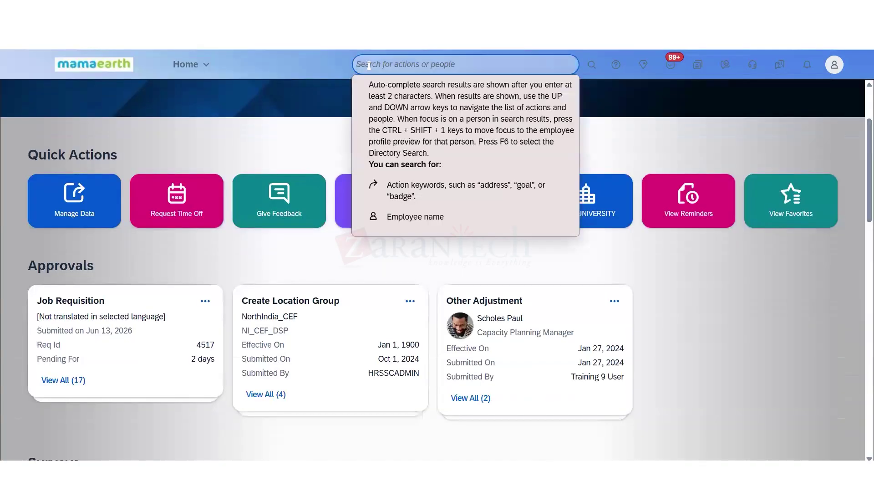
text(theme manager)
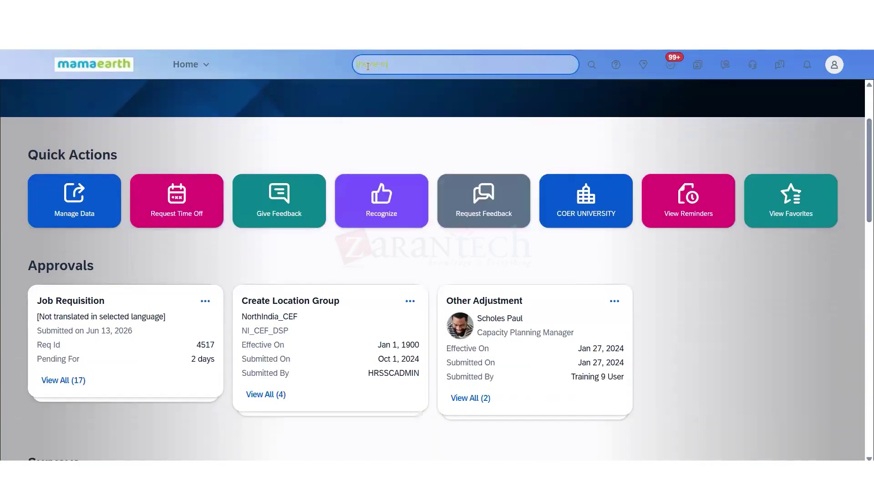
click(385, 110)
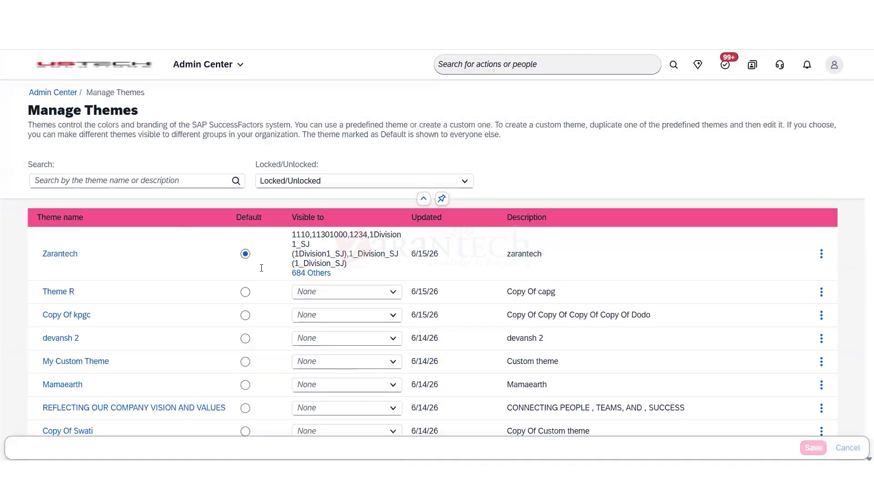
- Examine the list of divisions that the Zarantech theme is visible to, and close it
click(312, 273)
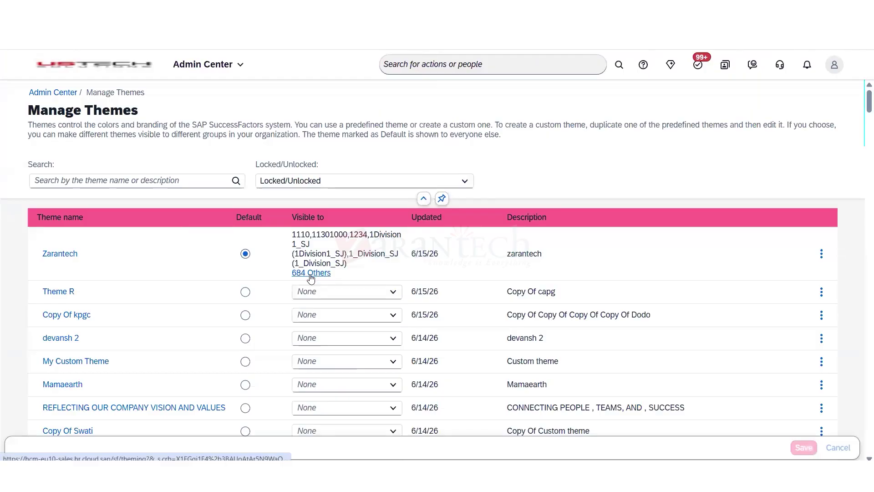
drag(474, 322, 484, 303)
scroll(489, 415, up, 10)
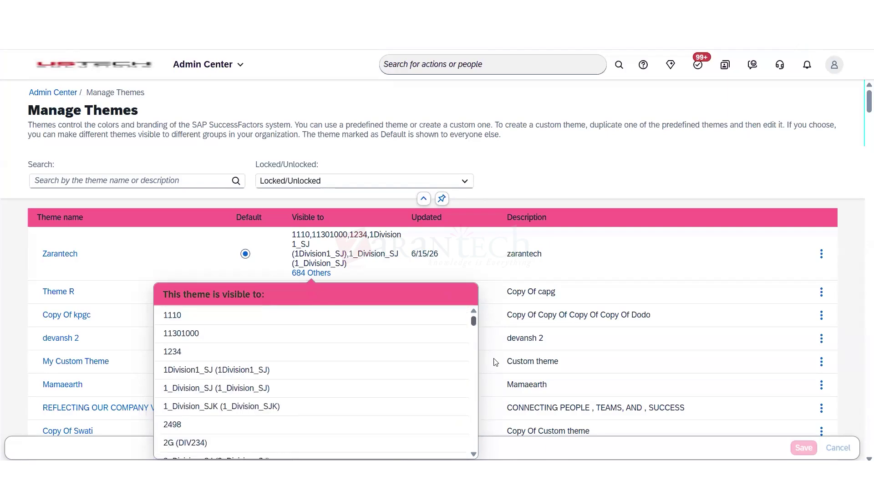
scroll(460, 331, down, 3)
scroll(458, 334, up, 1)
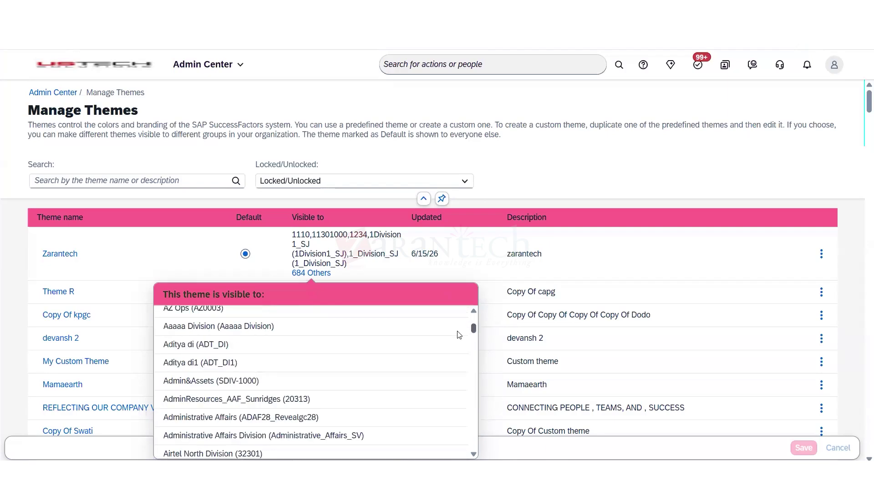
scroll(459, 337, down, 5)
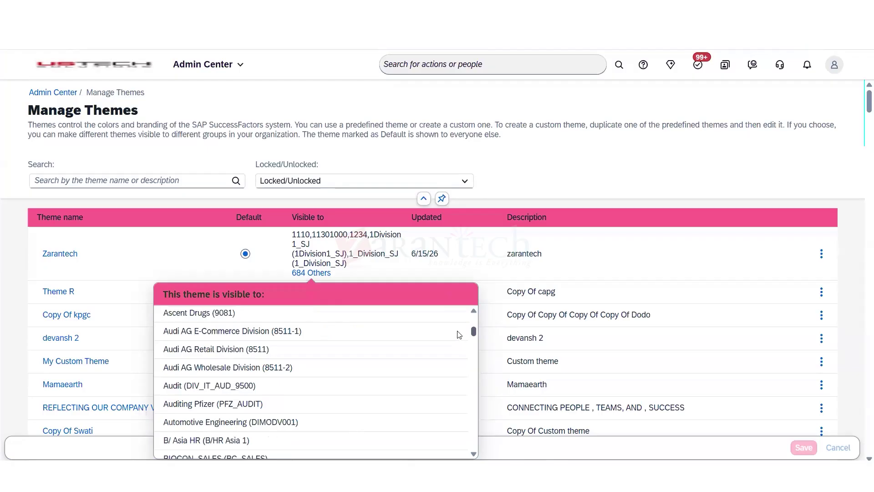
scroll(459, 335, up, 10)
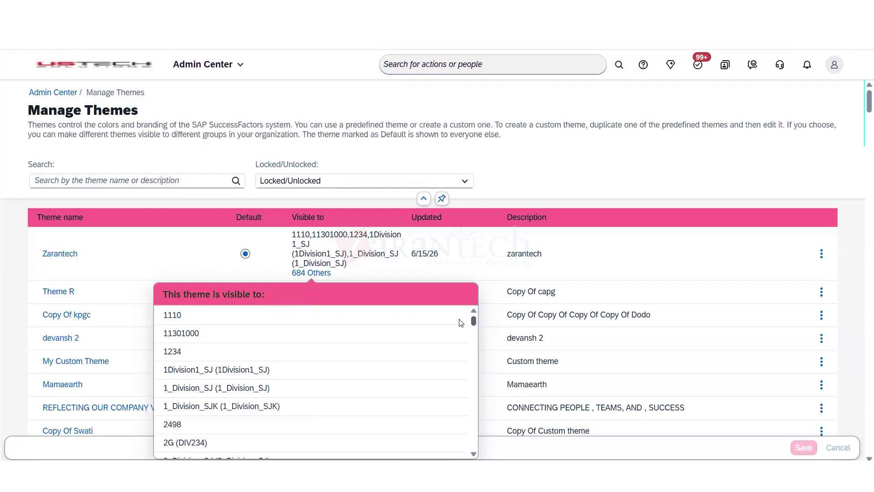
scroll(463, 325, down, 20)
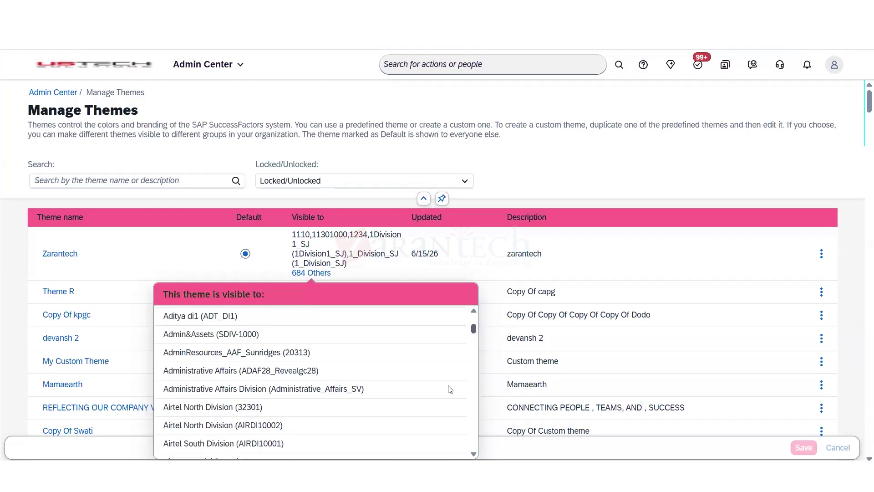
scroll(434, 444, down, 10)
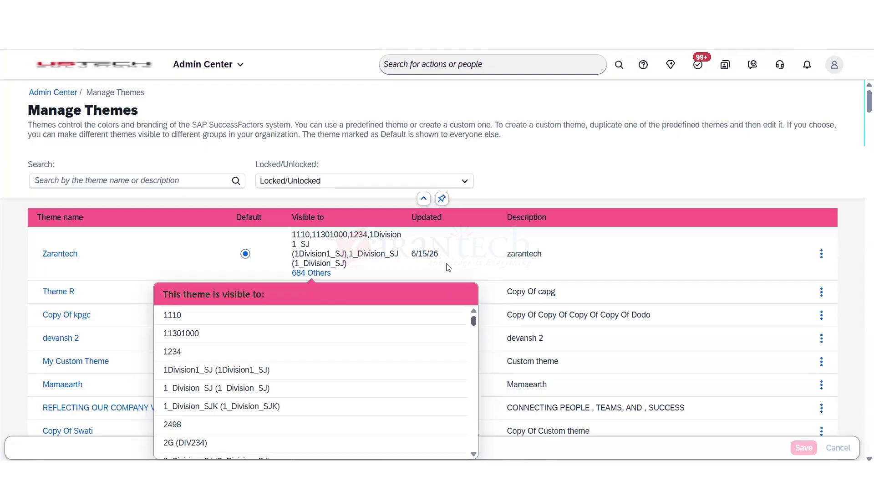
click(496, 256)
- Check the actions available for the Zarantech theme, and review its visibility list again through to the last division
click(821, 255)
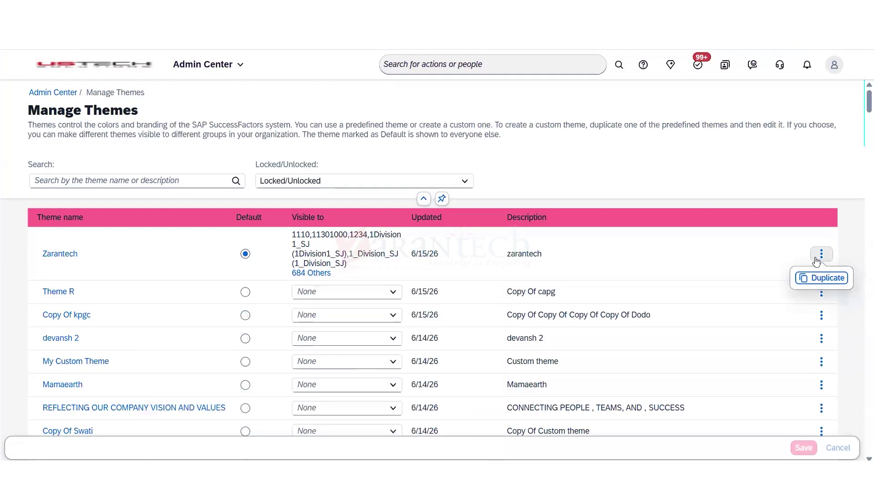
drag(523, 254, 275, 256)
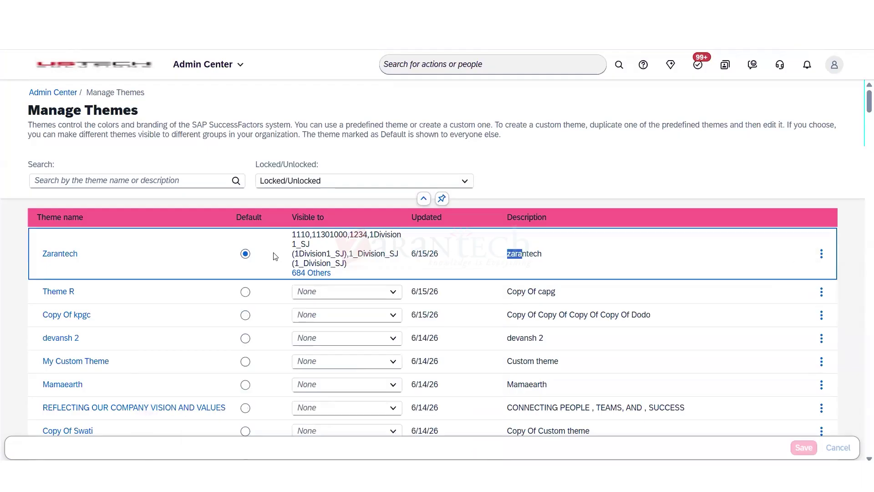
click(309, 275)
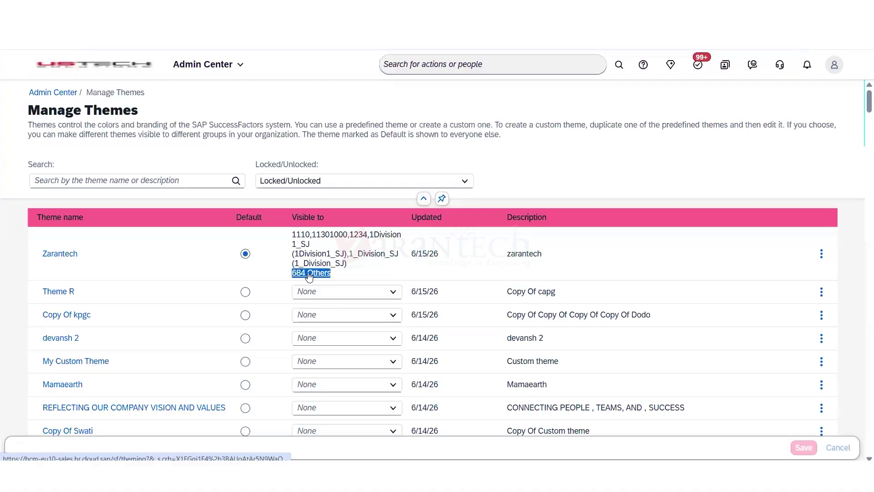
click(305, 277)
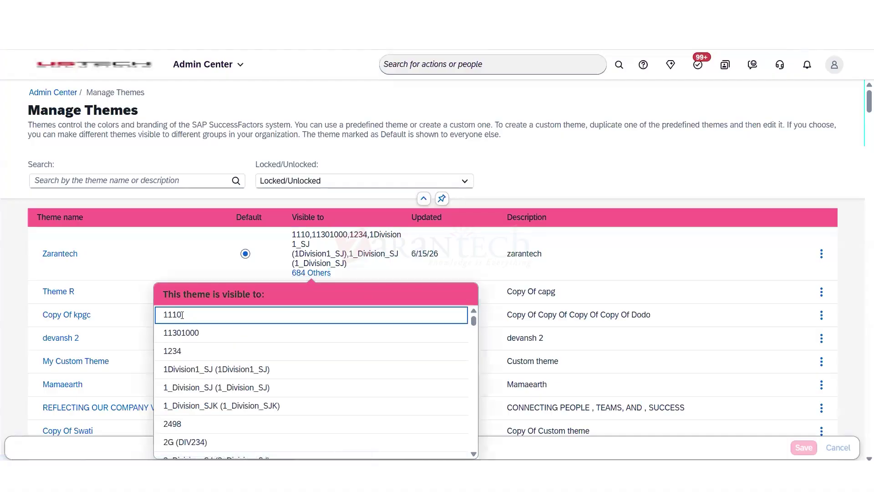
click(181, 333)
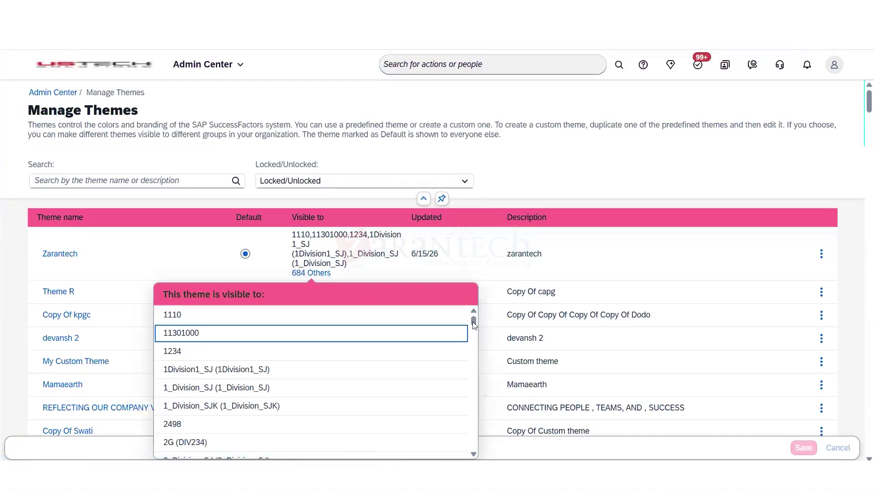
drag(473, 324, 454, 459)
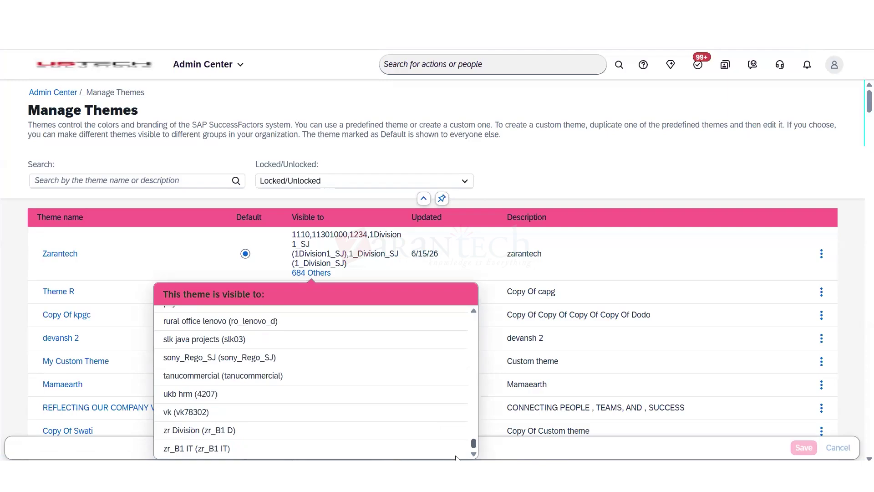
click(549, 288)
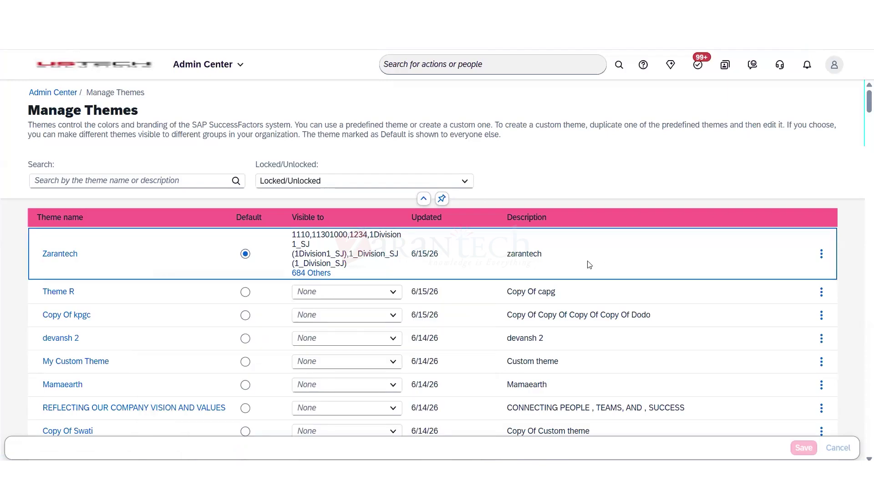
- Open the Zarantech theme for editing and look over its greeting, quick action and table colors in the preview
double_click(53, 258)
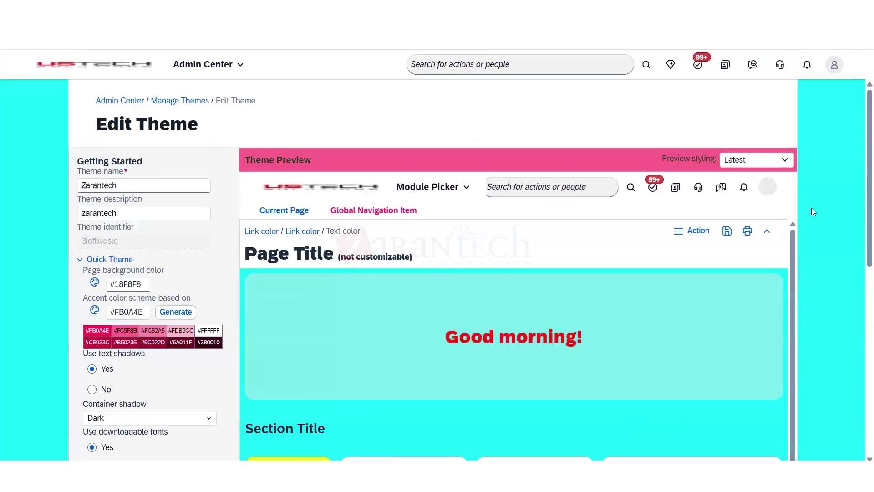
scroll(862, 257, down, 3)
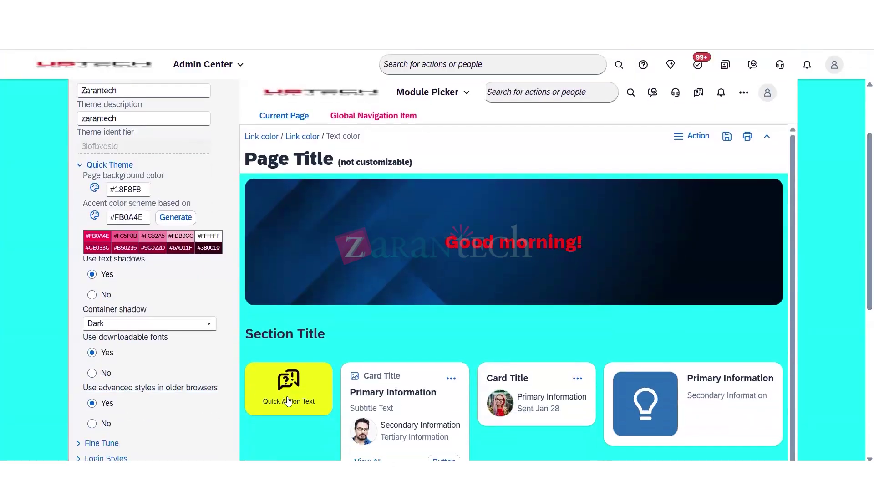
scroll(861, 335, down, 10)
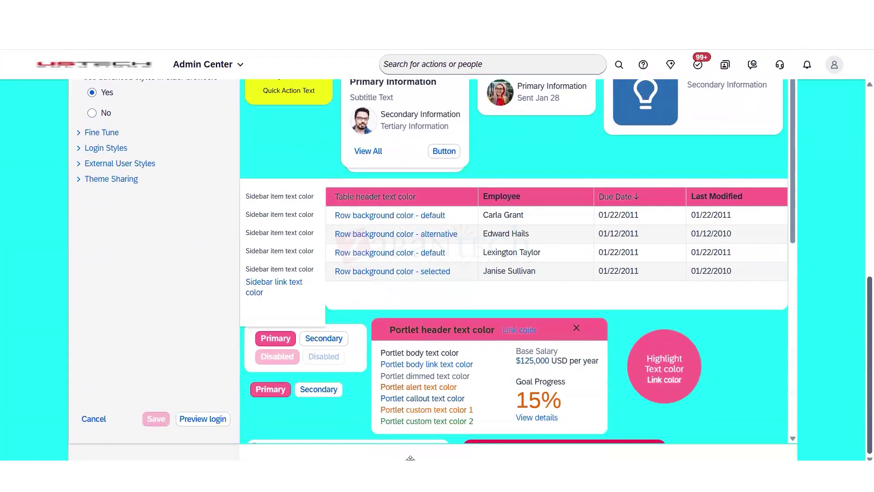
- Dismiss the active session warnings in the theme editor and on the home page, and return to the theme editor
click(202, 418)
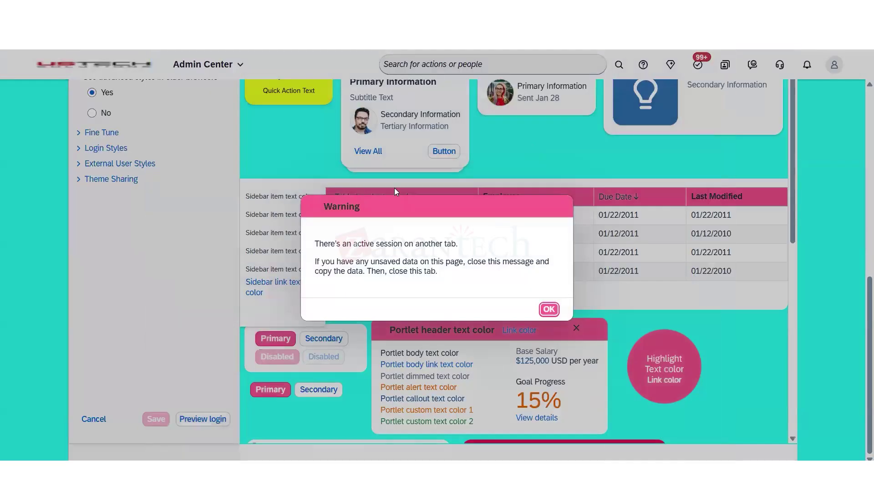
click(550, 309)
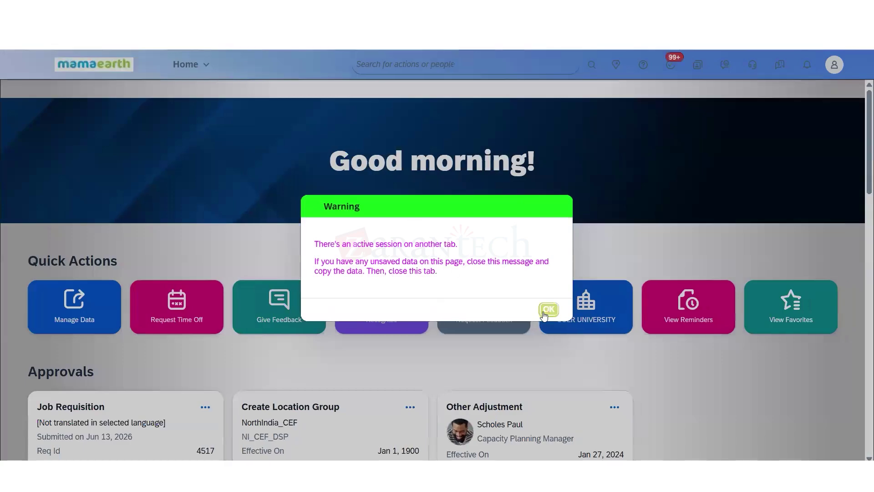
click(549, 308)
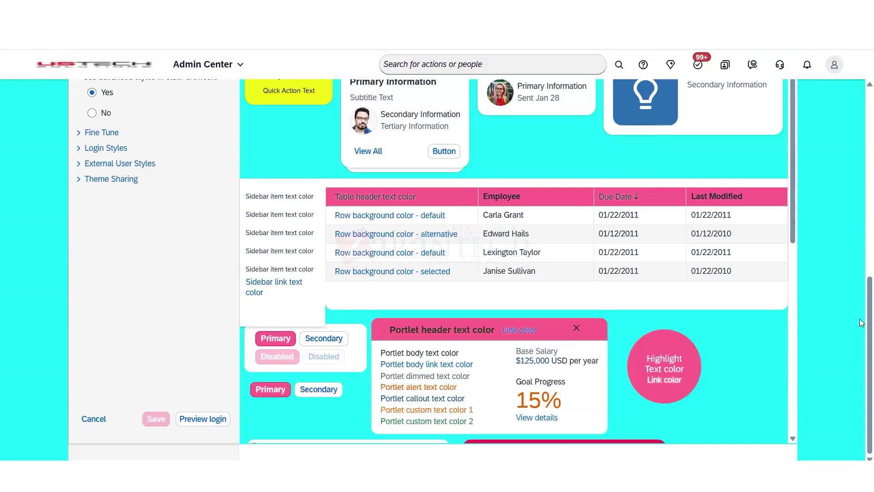
- Expand the Fine Tune settings and examine the background and header background options
scroll(861, 244, up, 3)
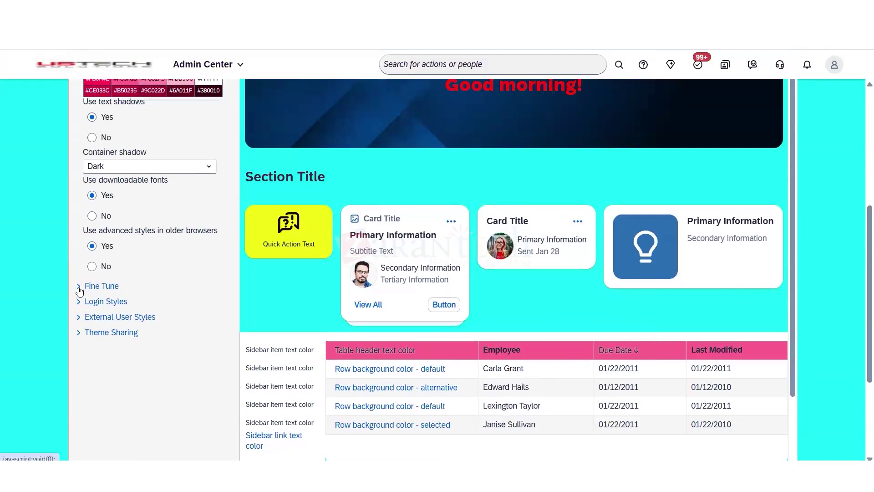
click(80, 285)
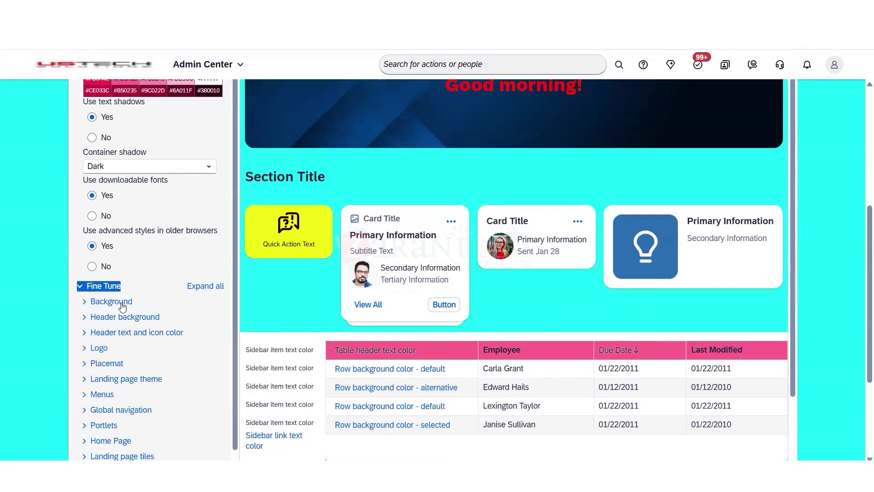
click(114, 302)
scroll(136, 319, down, 4)
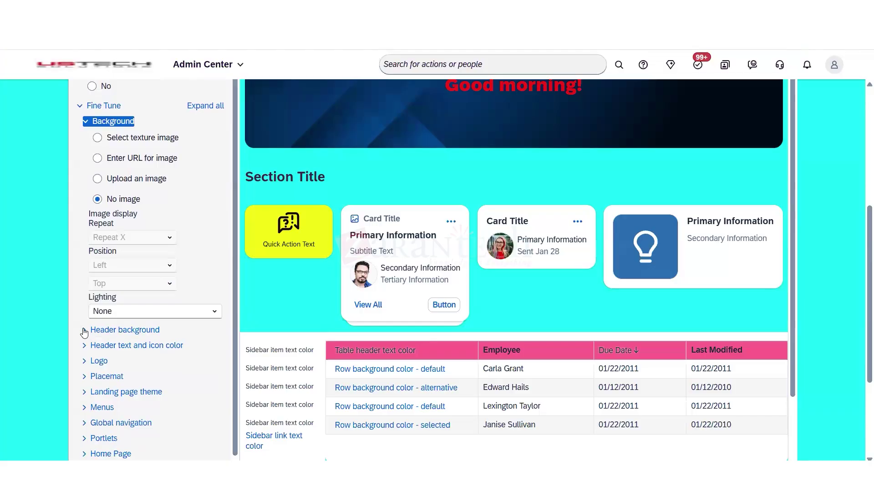
click(84, 332)
scroll(209, 427, down, 3)
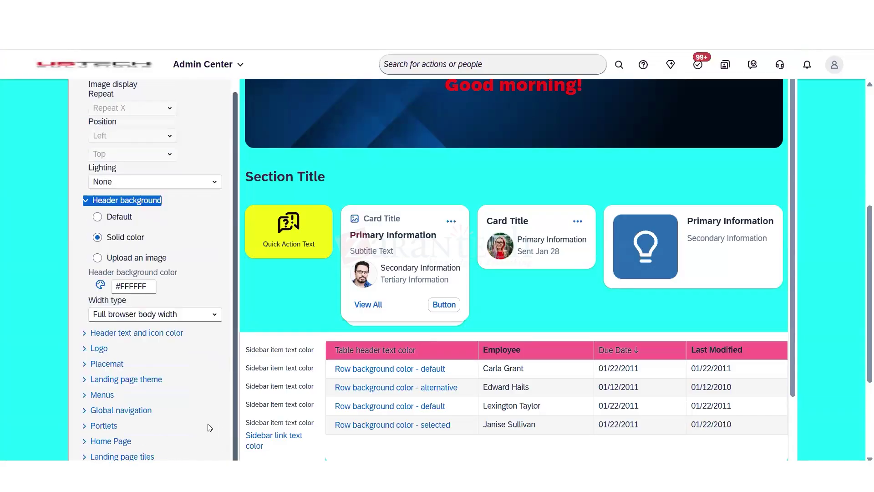
- Examine the theme's header text and icon color settings and its logo options
click(86, 334)
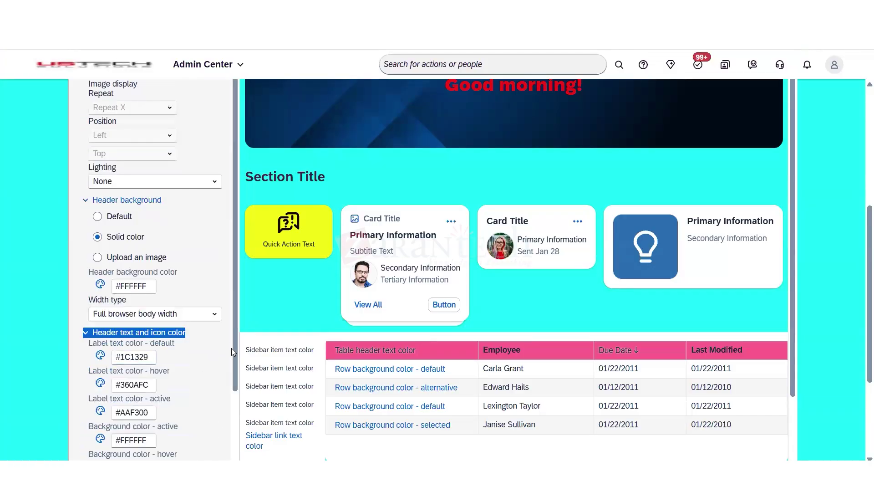
drag(233, 356, 224, 476)
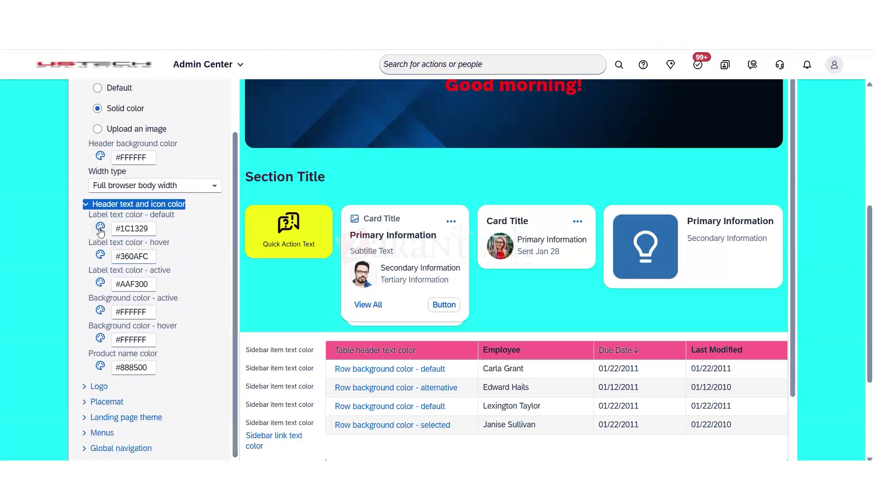
click(90, 389)
drag(233, 380, 230, 412)
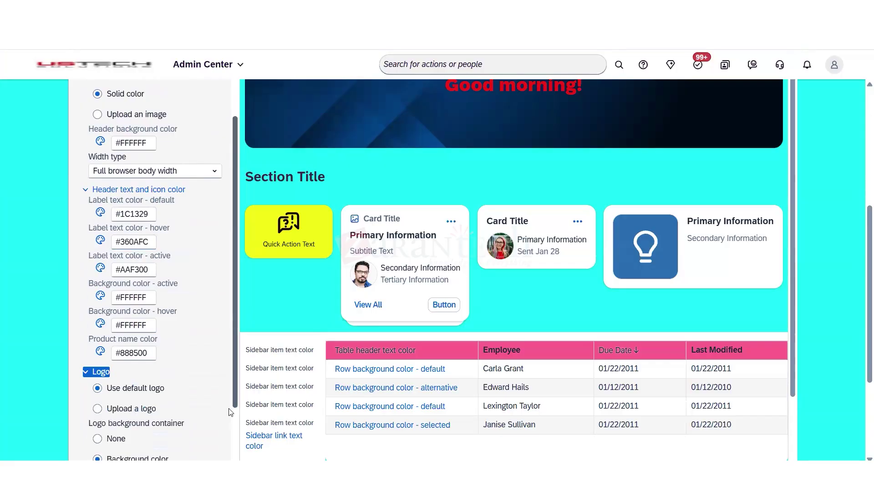
scroll(230, 412, down, 3)
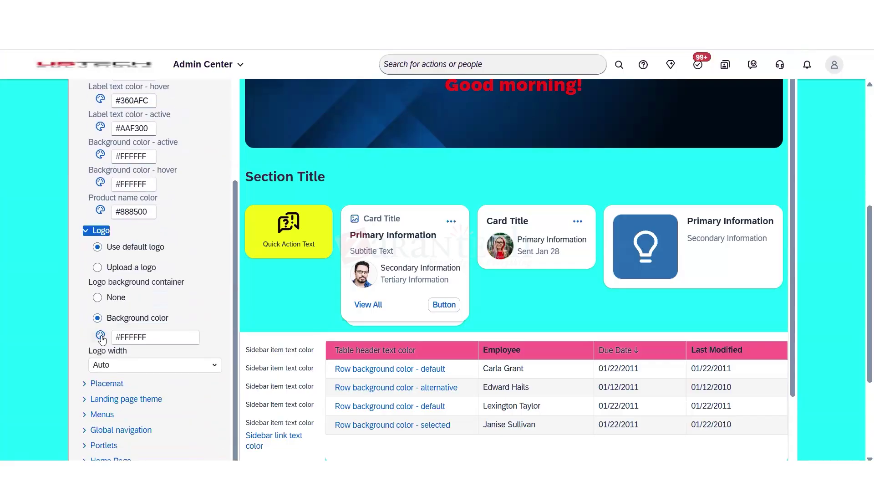
click(100, 336)
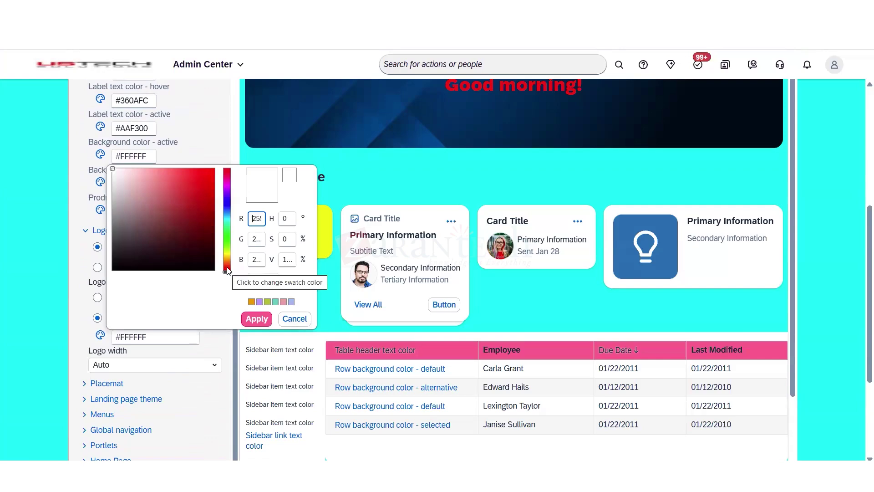
click(227, 269)
click(227, 256)
click(203, 353)
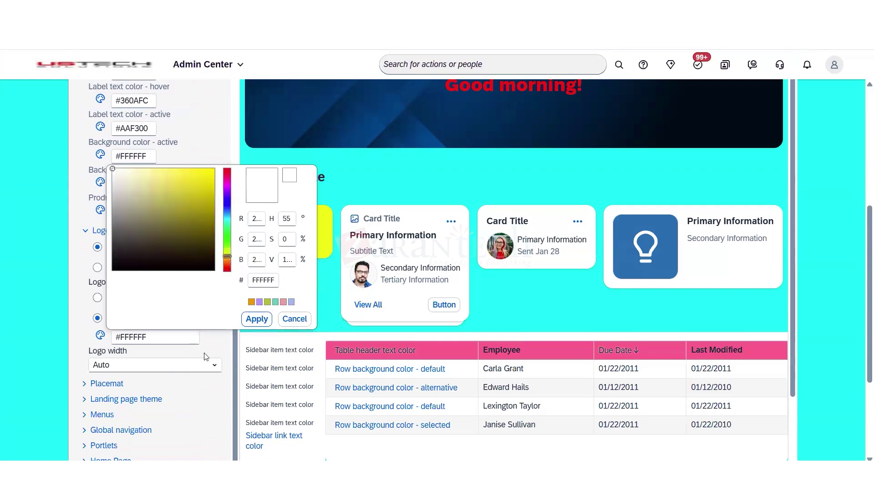
click(227, 373)
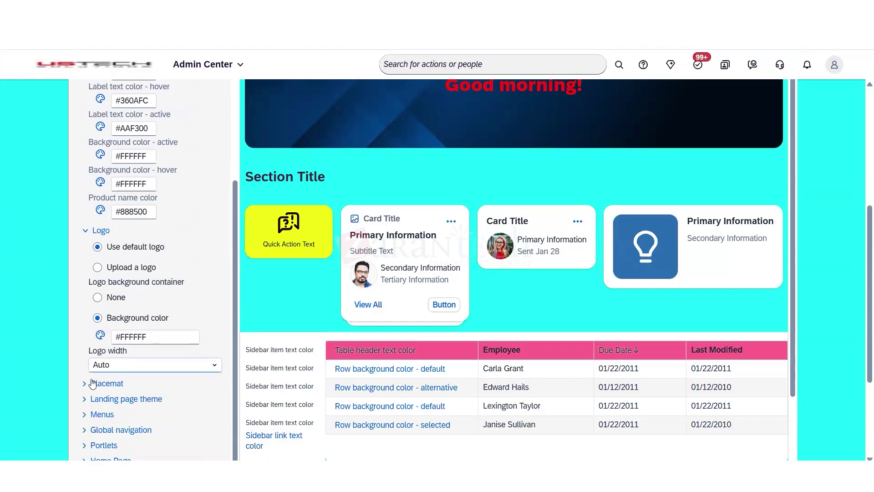
- Examine the Placemat settings and check which theme is selected for landing pages
click(85, 383)
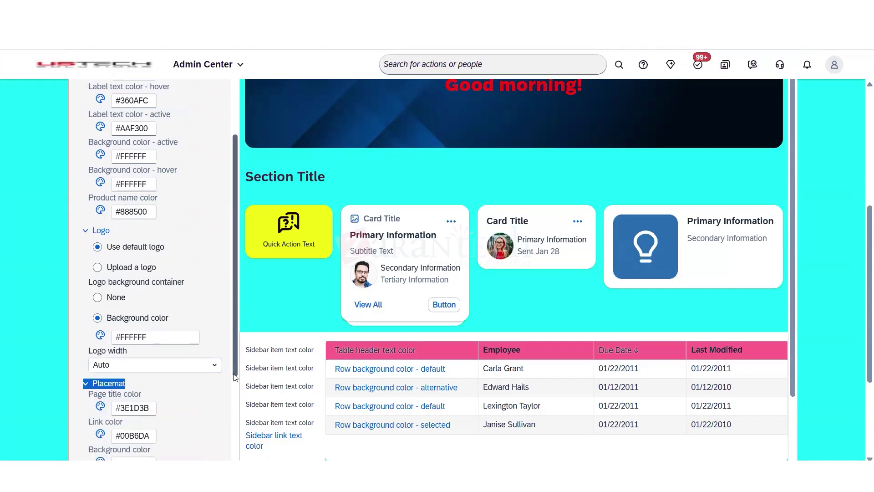
scroll(232, 423, down, 5)
scroll(219, 458, down, 2)
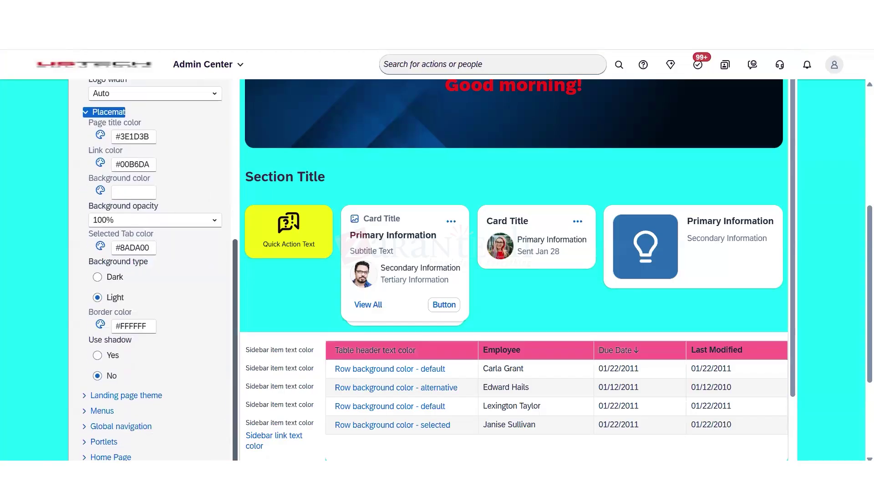
click(86, 362)
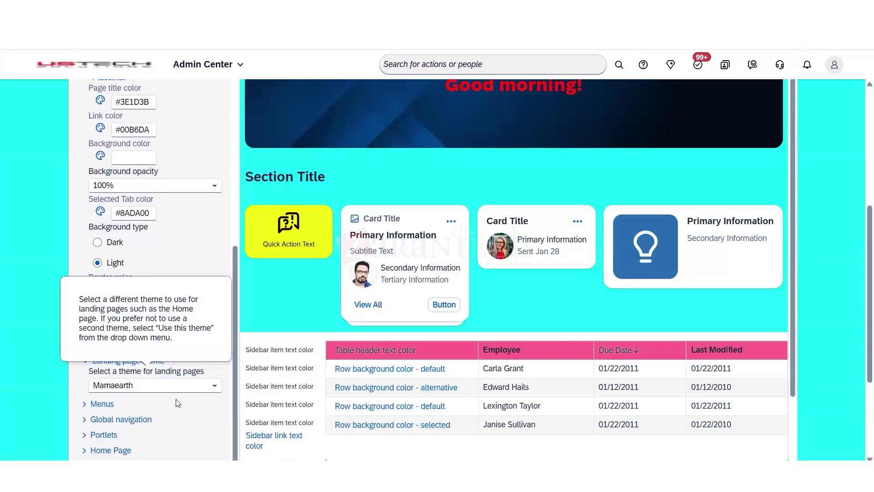
scroll(228, 437, down, 2)
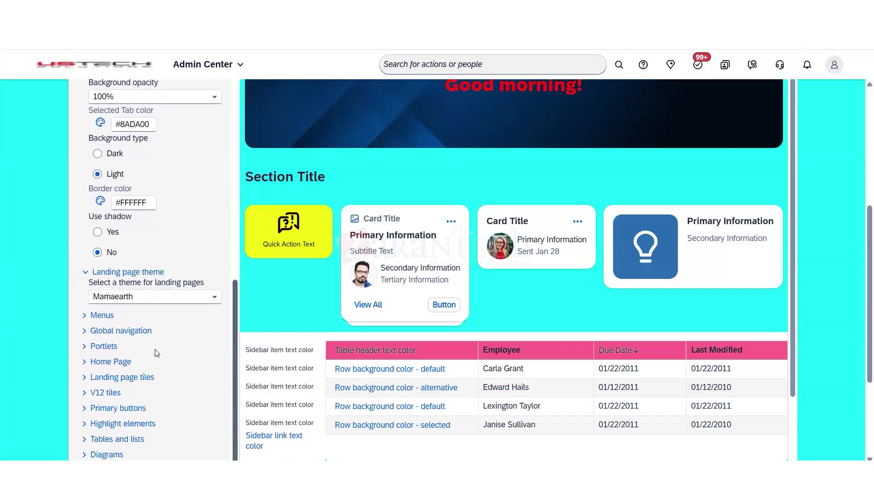
- Expand the Menus and Home Page settings and examine which colors they control, including the greeting text color
click(86, 315)
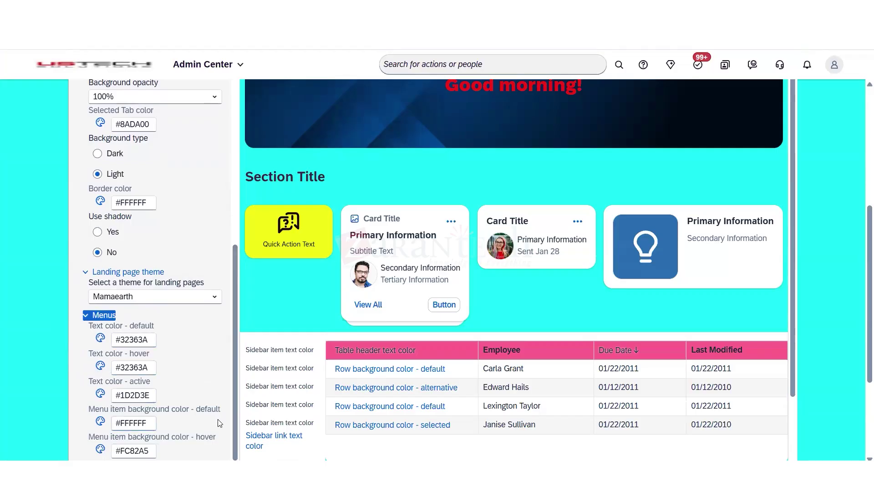
scroll(235, 441, down, 3)
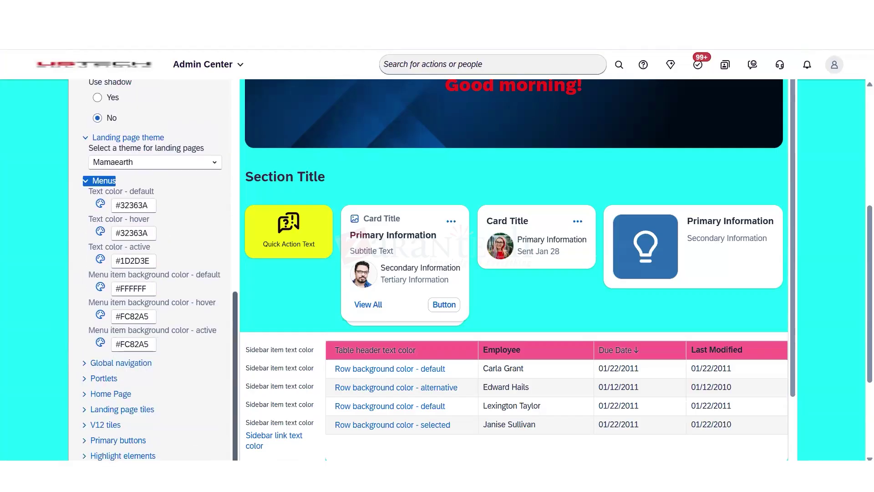
click(84, 381)
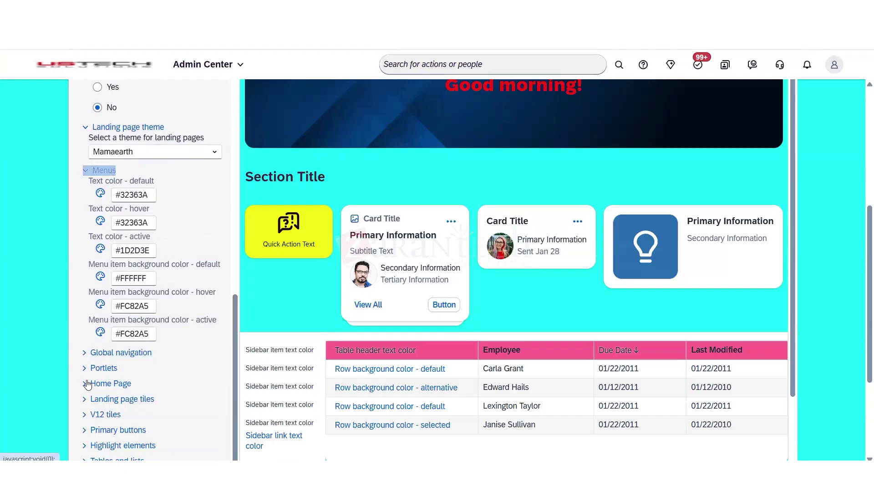
scroll(231, 438, down, 1)
scroll(230, 438, down, 3)
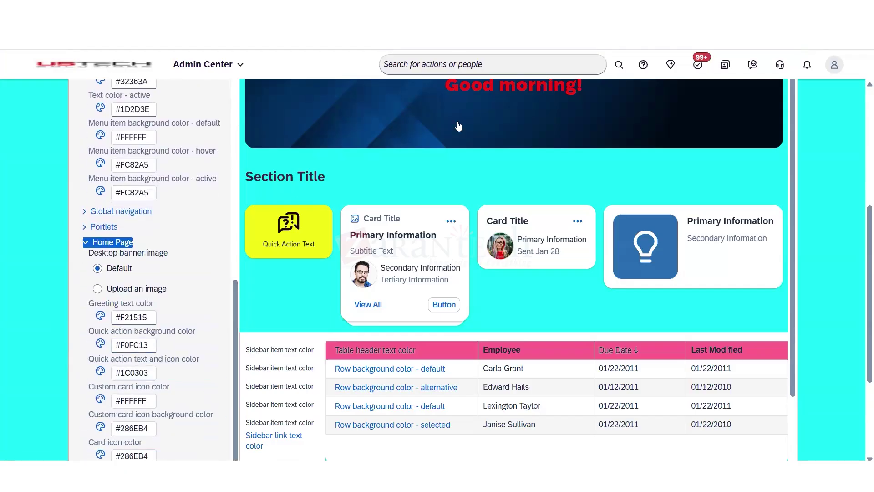
drag(444, 86, 584, 89)
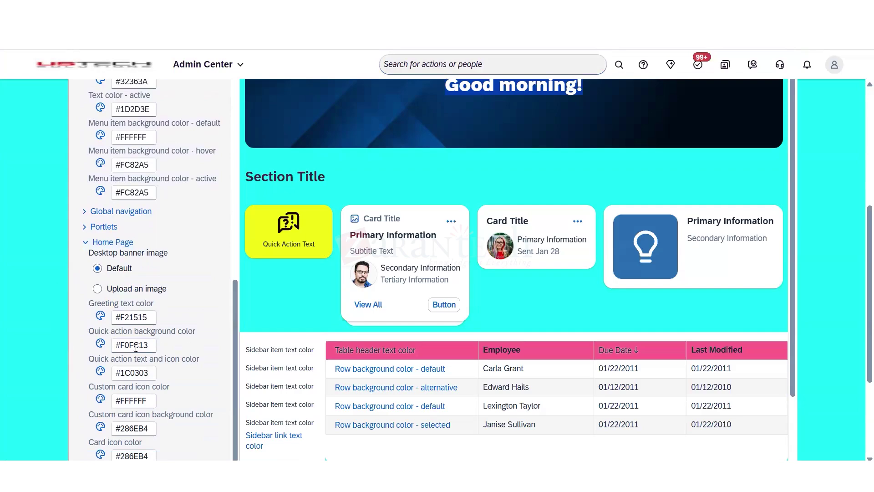
- Open the color picker for the quick action background and reapply #FFFFFF as the custom card icon color
click(100, 343)
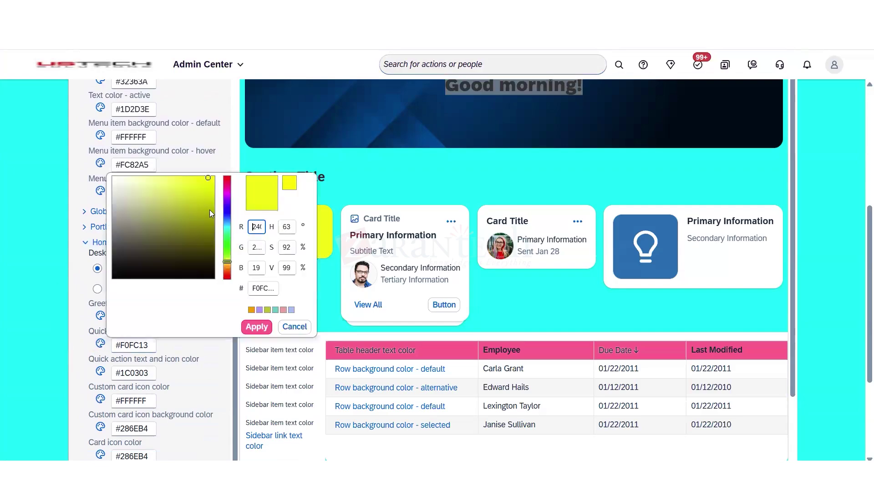
click(213, 362)
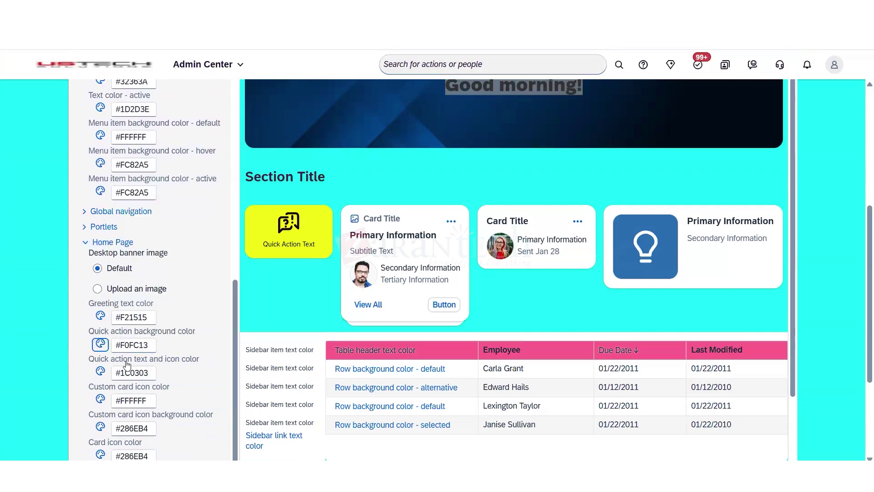
click(99, 400)
click(227, 308)
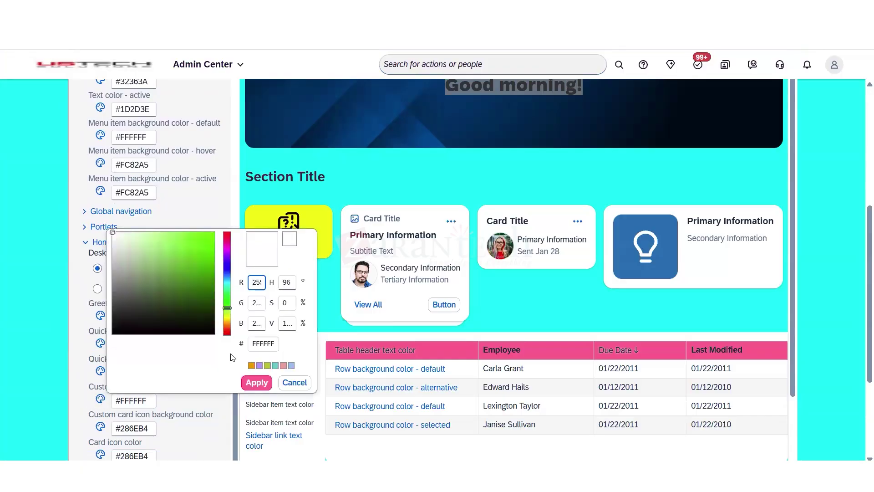
click(257, 382)
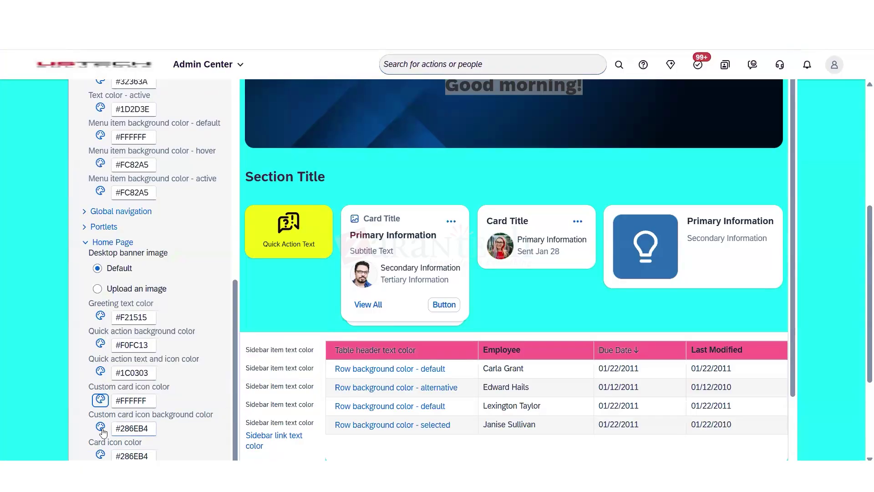
- Set the home page card icon color to #28A2B5
scroll(233, 427, down, 4)
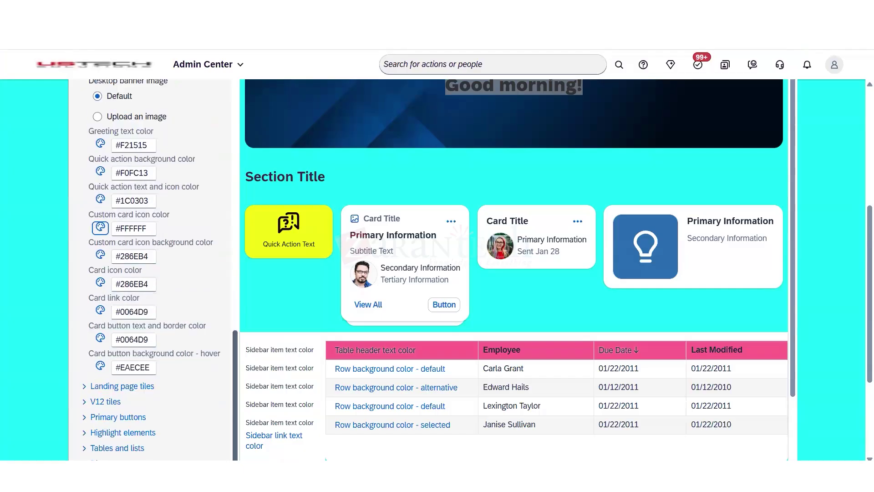
scroll(205, 448, up, 1)
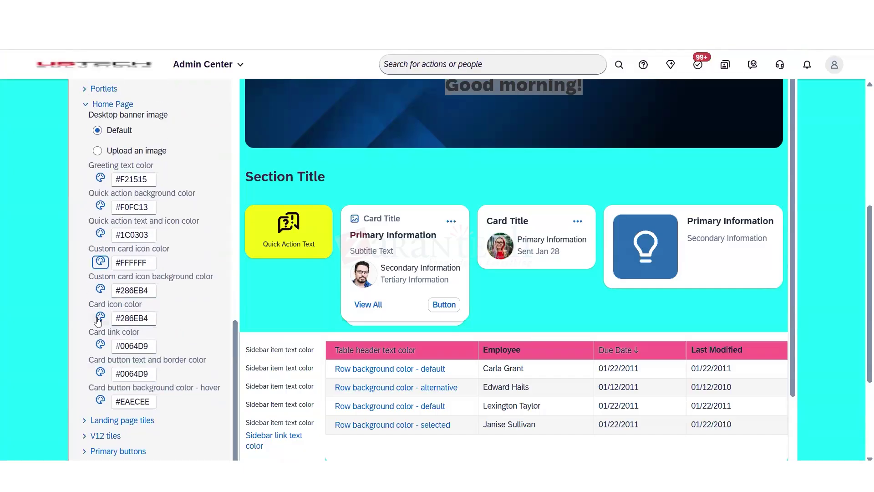
click(100, 318)
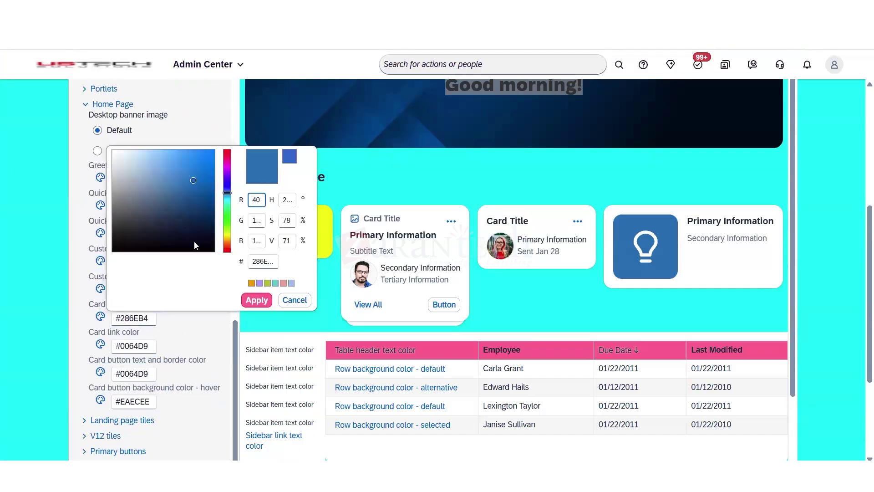
click(225, 200)
click(256, 300)
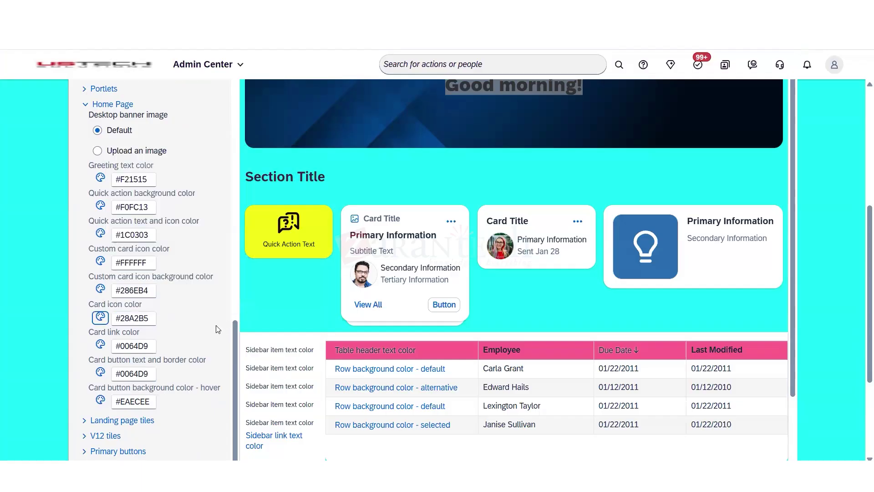
- Set the card button text and border color to #DA1D00 and the card button hover background color to #EFEEEB
click(99, 372)
click(227, 308)
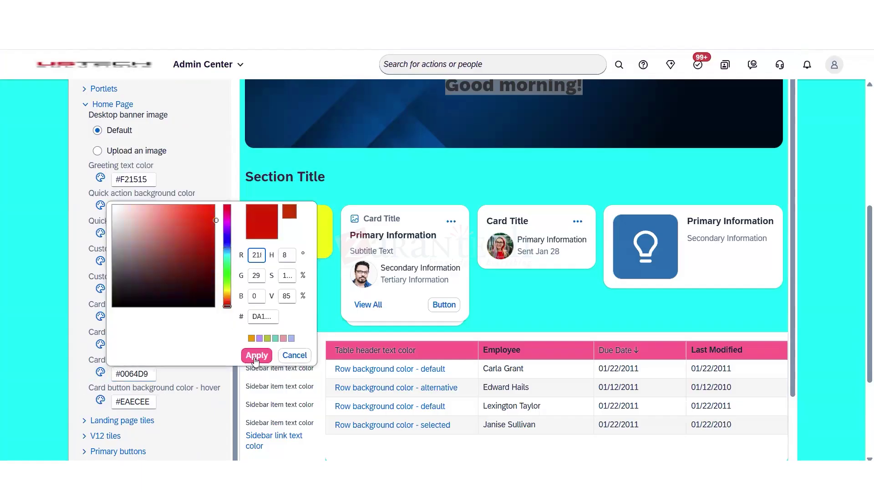
click(256, 355)
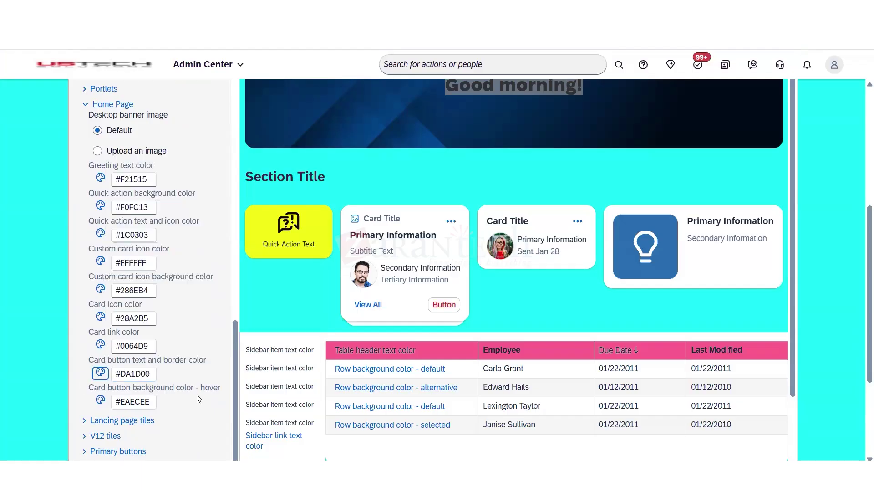
click(101, 401)
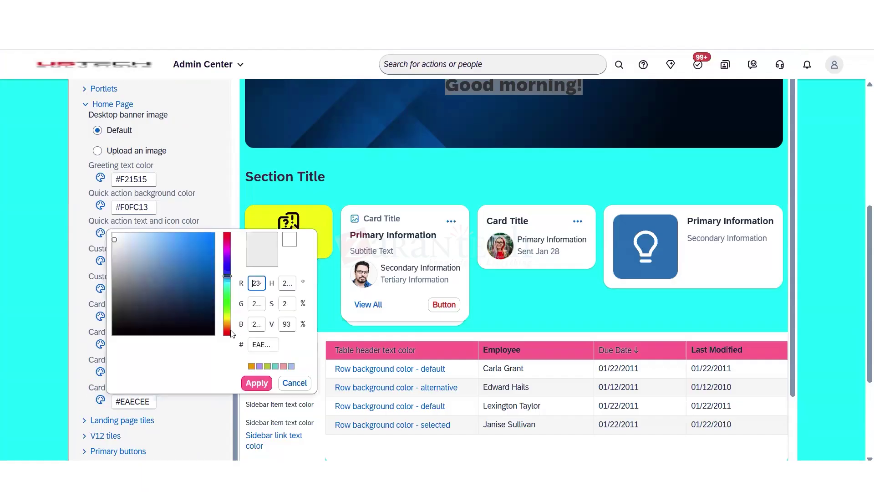
click(226, 326)
click(257, 382)
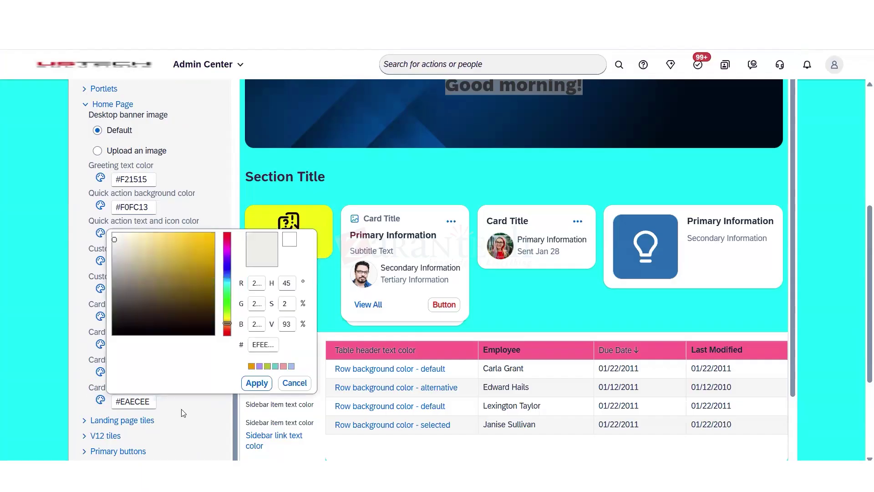
- Expand the Landing page tiles settings and examine their background, border, text and icon color options
click(136, 419)
scroll(236, 447, down, 3)
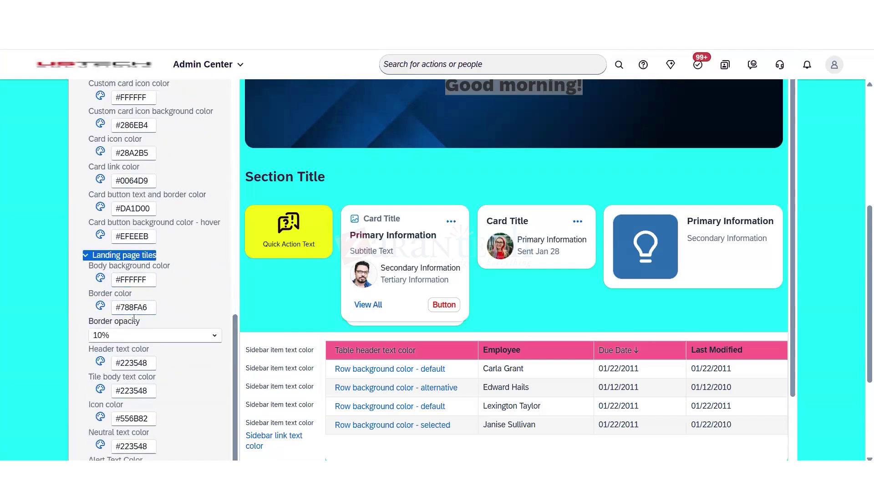
scroll(237, 417, down, 3)
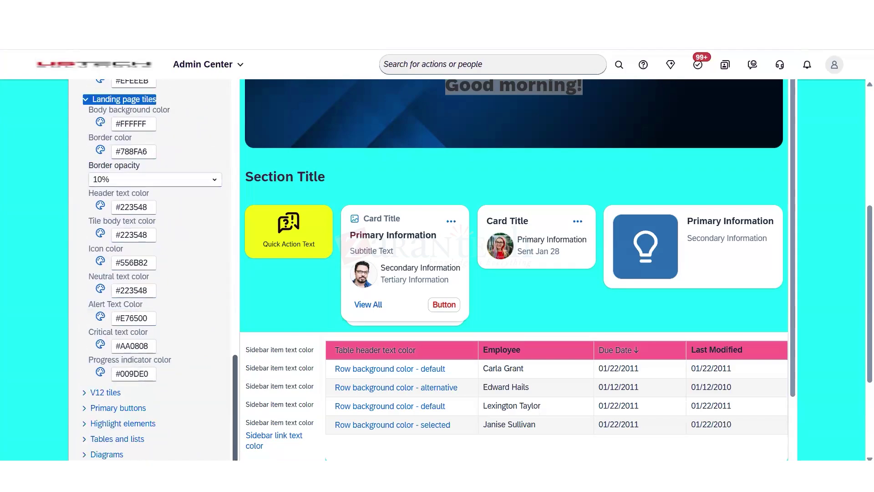
- Expand the V12 tiles settings and set the default tile's header text color to #38323A
click(89, 392)
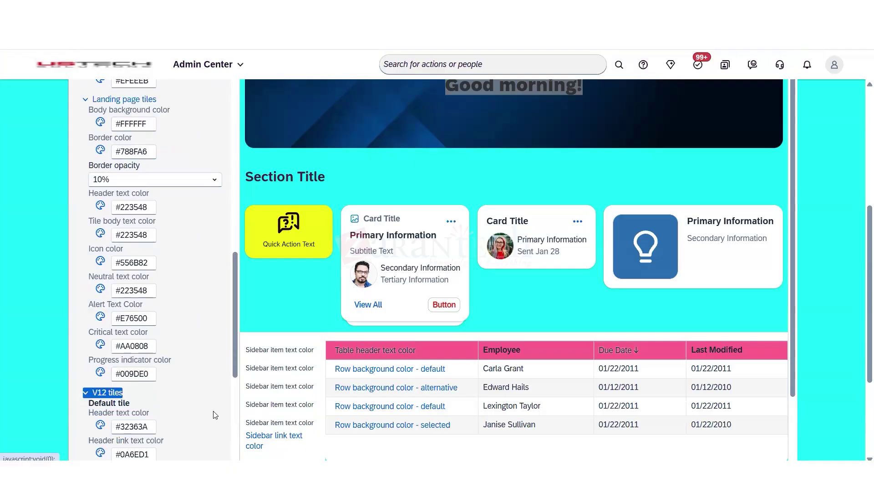
scroll(168, 336, down, 3)
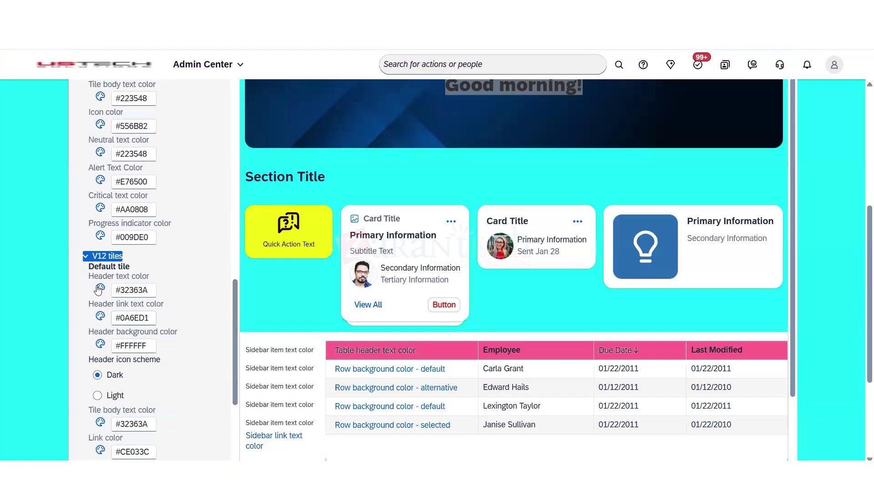
click(100, 289)
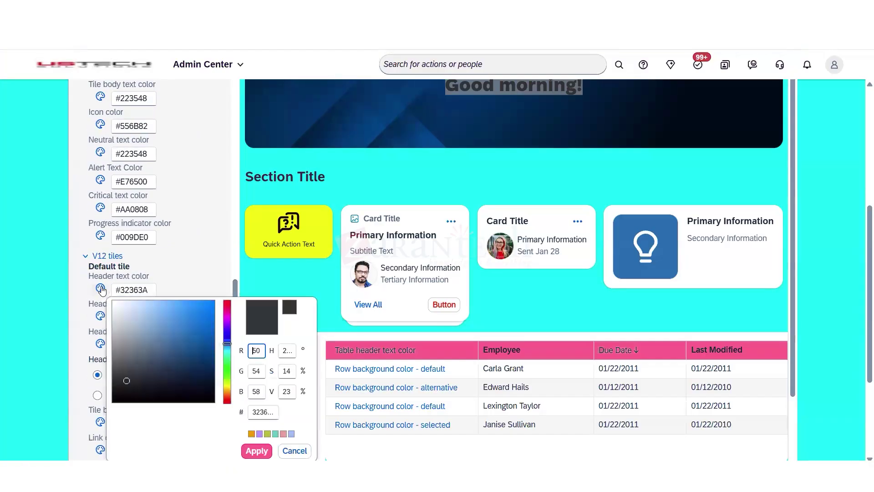
click(227, 321)
click(256, 451)
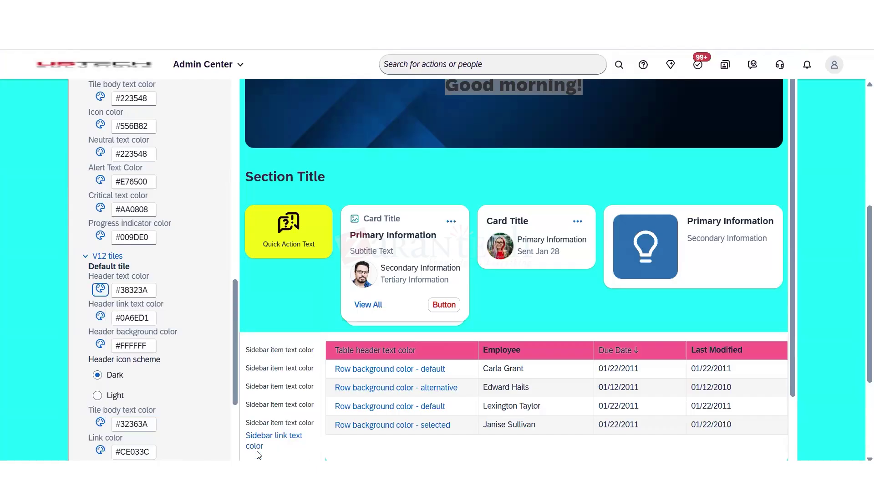
- Set the default tile's header link text color to #4DD20A and apply #FFFFFF as its header background color
click(100, 316)
click(227, 223)
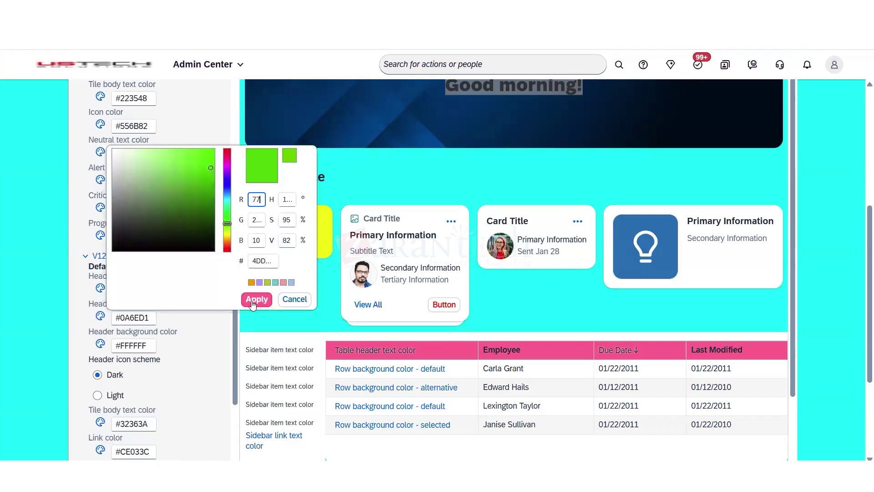
click(257, 299)
click(100, 343)
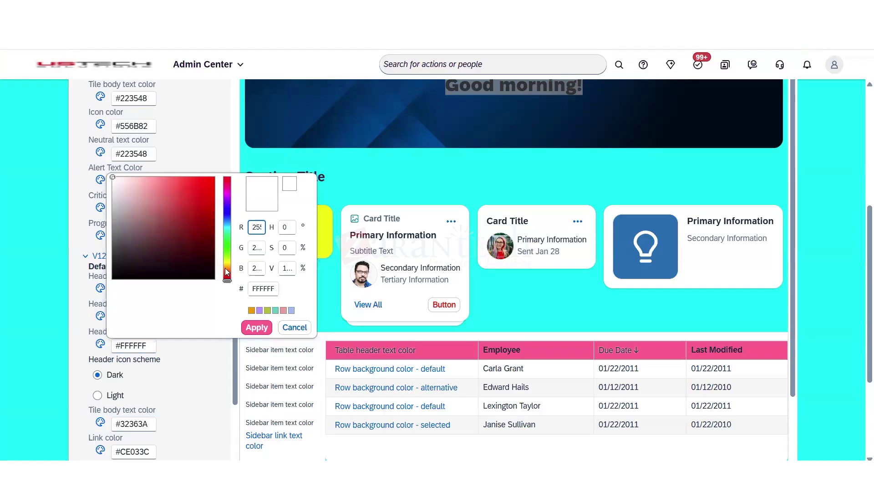
click(257, 328)
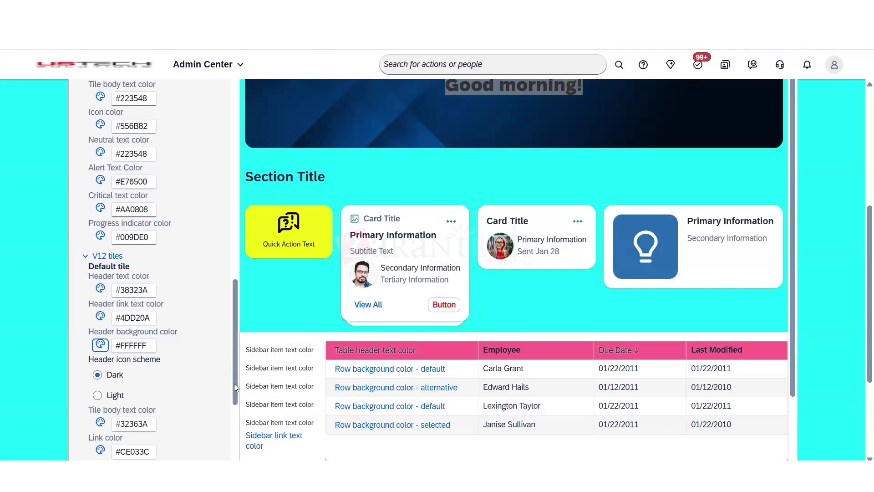
- Set the accent tile's header text color to #353A32
drag(235, 386, 238, 458)
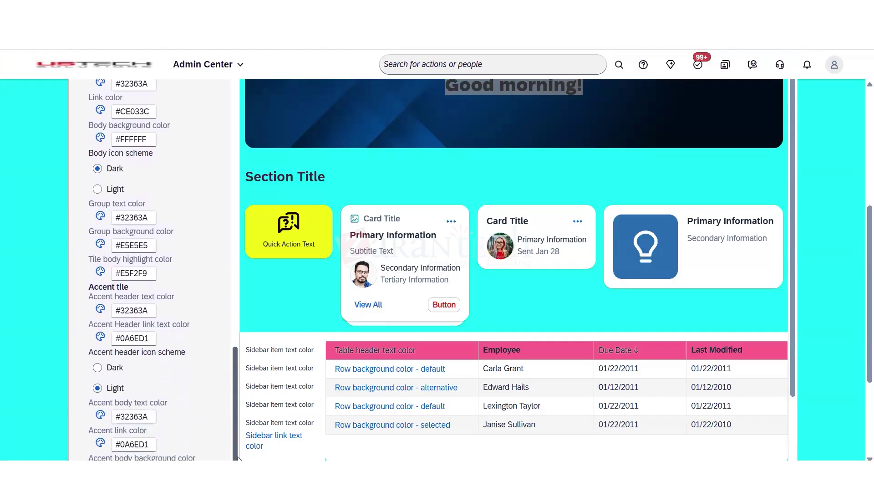
click(100, 312)
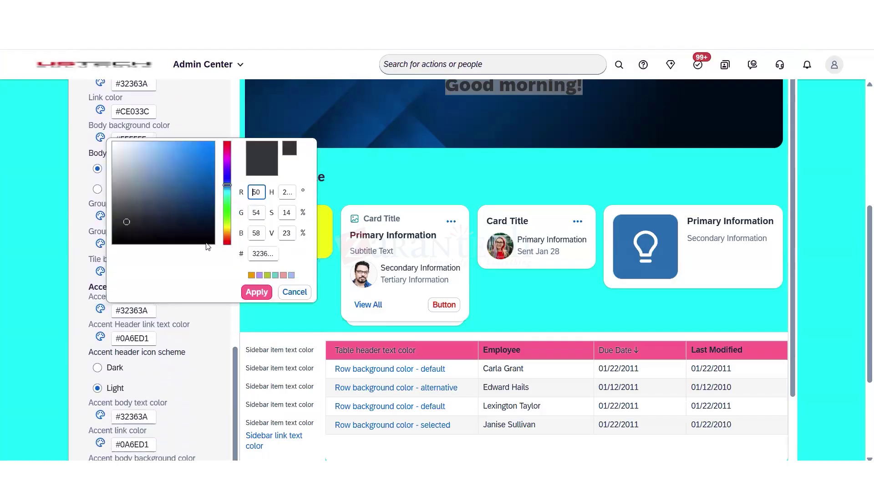
click(225, 215)
click(256, 292)
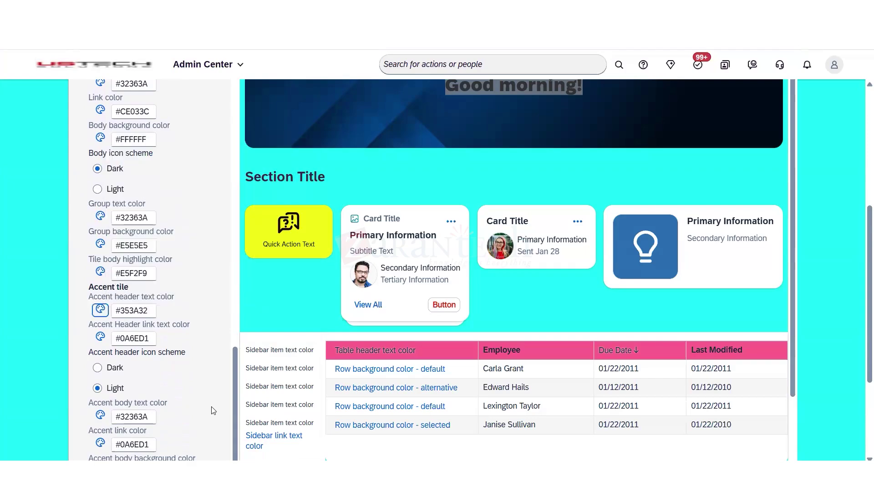
- Expand the Diagrams settings, change the primary color to a greenish grey, and look through the diagram Color Scheme
drag(229, 421, 232, 456)
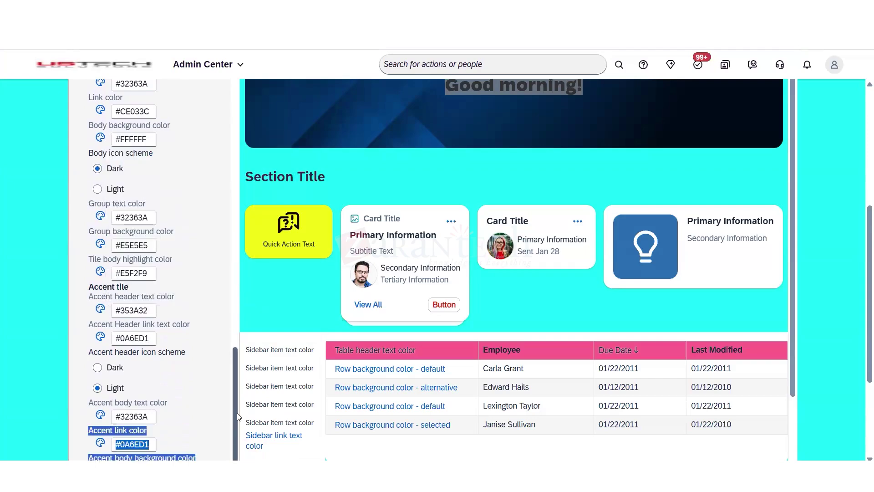
scroll(237, 412, down, 2)
scroll(163, 269, down, 4)
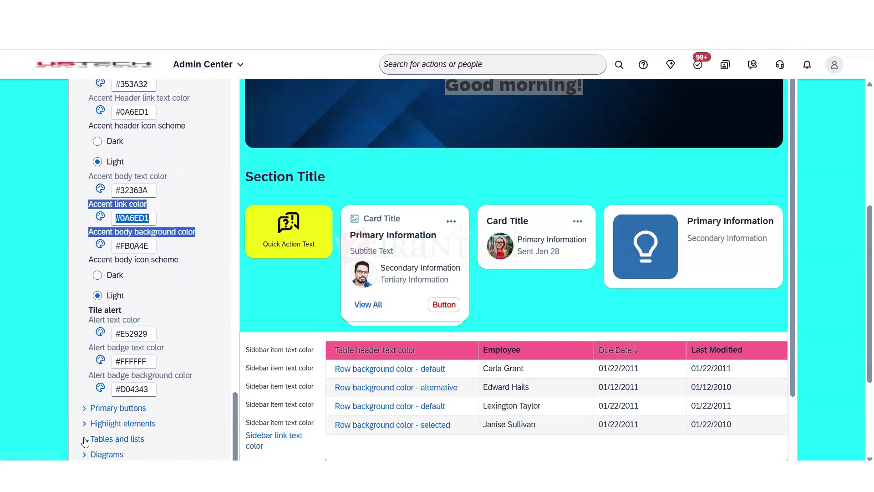
click(84, 455)
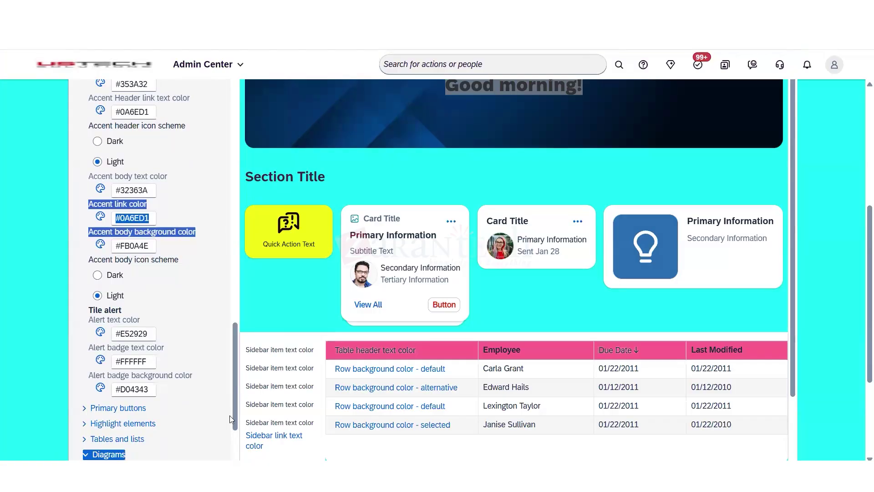
drag(230, 418, 230, 412)
scroll(233, 439, down, 4)
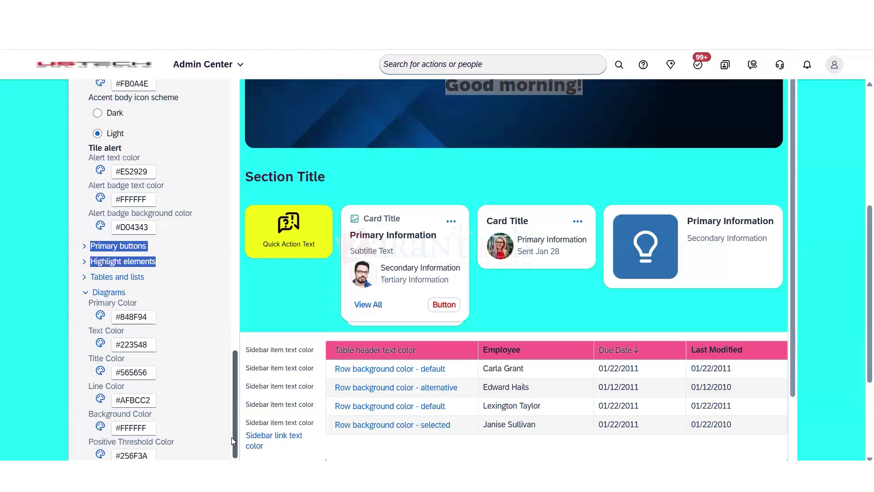
click(101, 315)
click(227, 208)
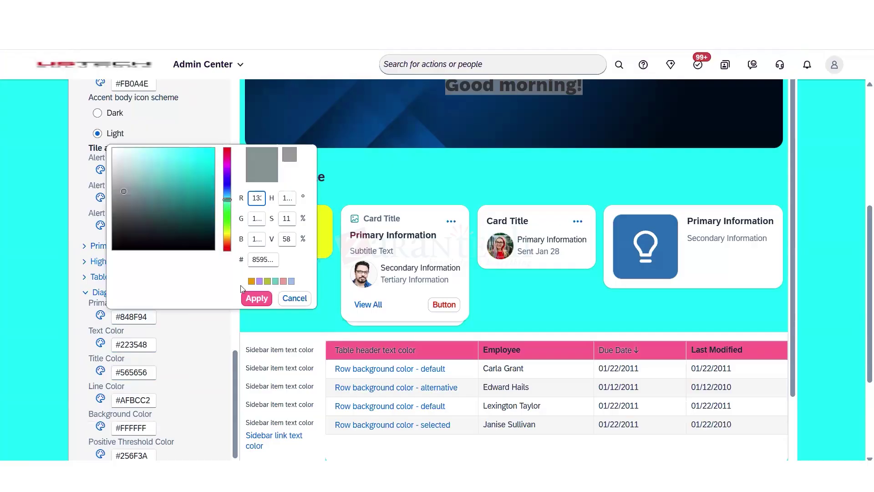
click(255, 298)
scroll(233, 437, down, 8)
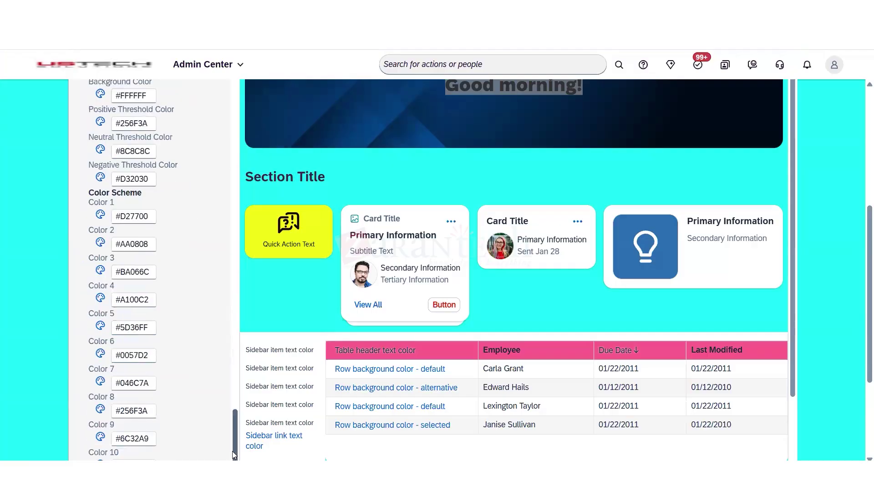
- Set Color 1 of the diagram Color Scheme to #F6910E
scroll(229, 386, up, 6)
scroll(229, 389, down, 4)
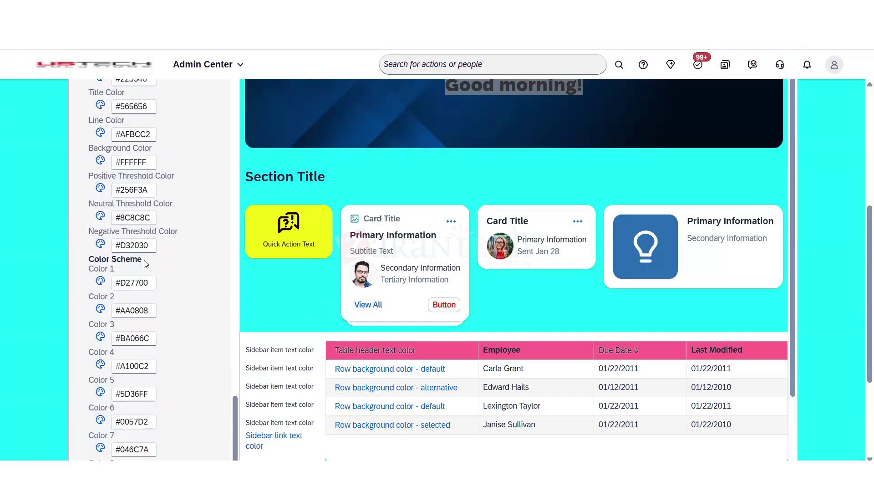
click(101, 280)
click(210, 296)
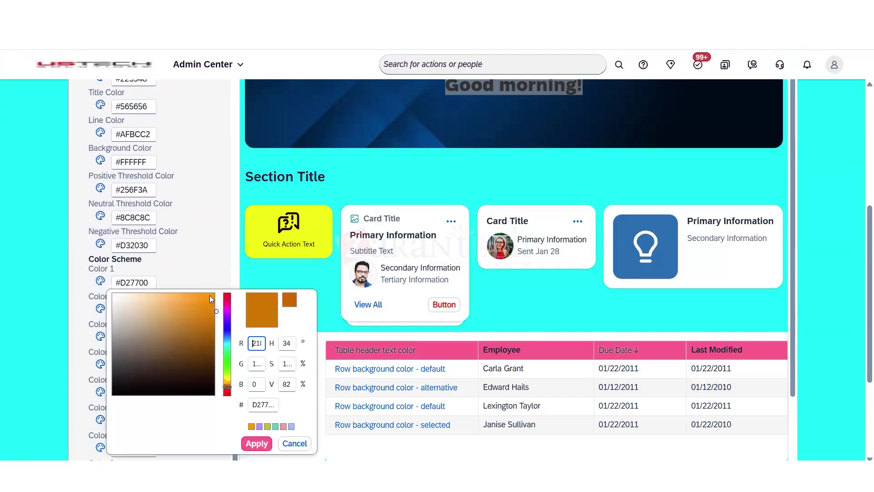
click(256, 443)
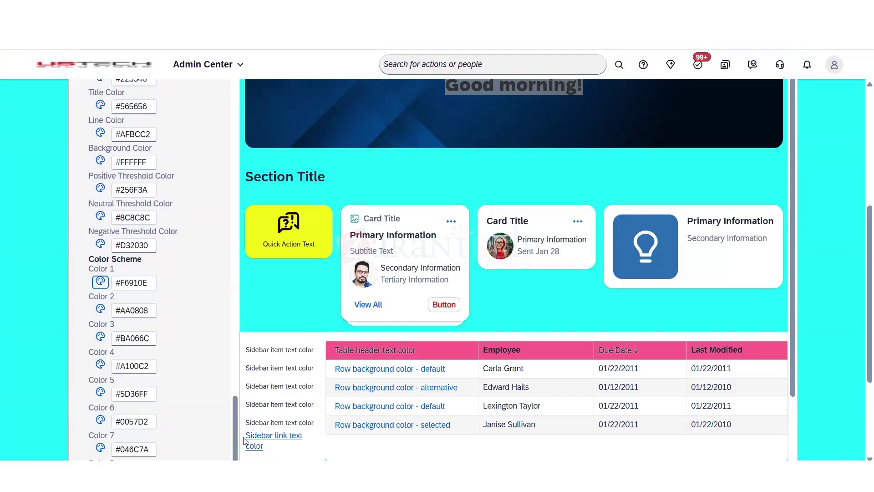
- Check the table, portlet, tile and diagram samples in the preview and save the theme changes
triple_click(326, 442)
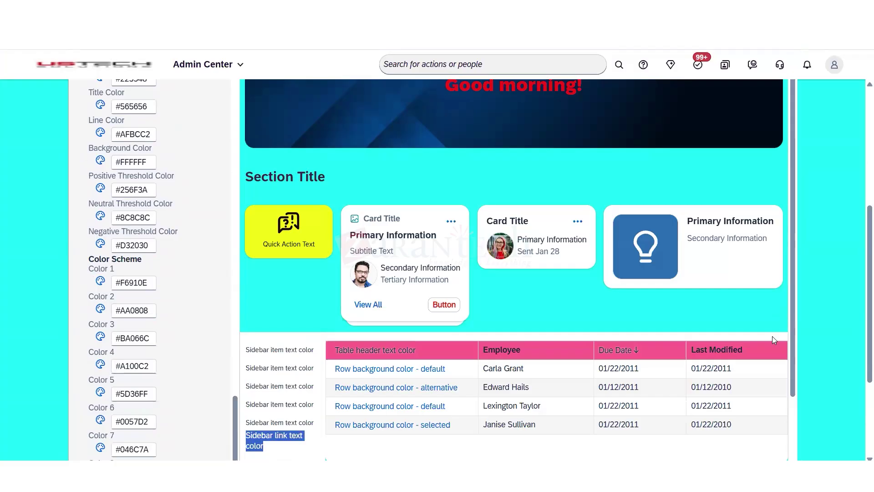
scroll(793, 365, down, 4)
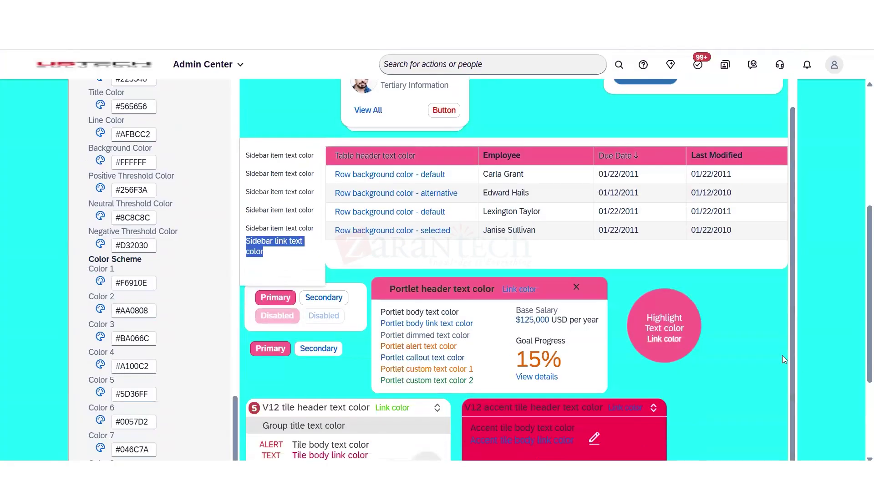
scroll(862, 412, down, 3)
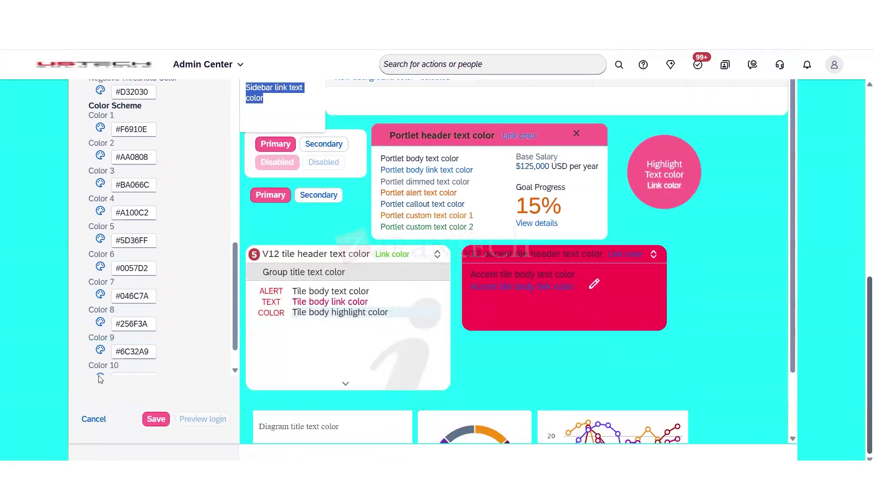
click(156, 418)
key(Return)
- Log in to the company instance with the prefilled credentials to check the home page branding
click(542, 321)
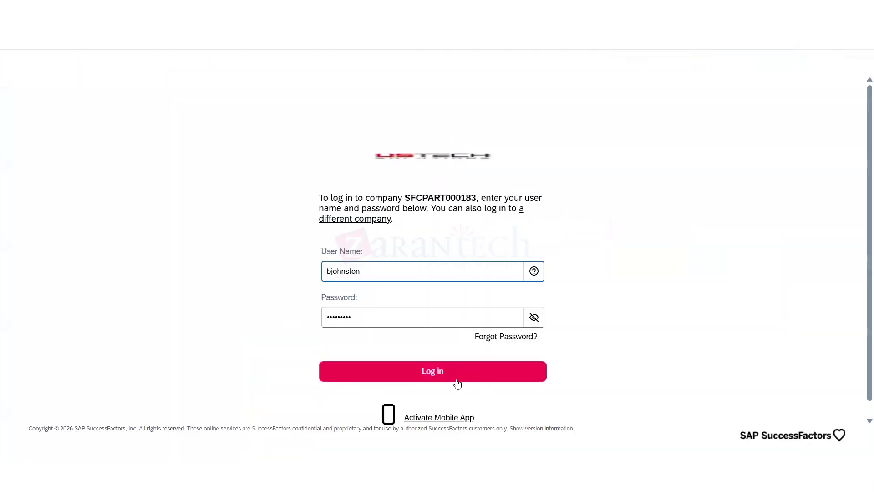
click(457, 377)
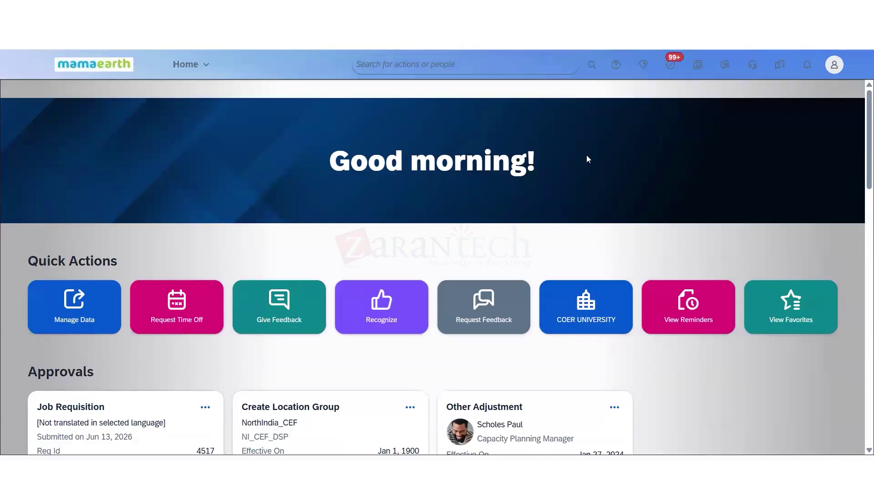
drag(587, 160, 369, 160)
click(206, 65)
click(103, 54)
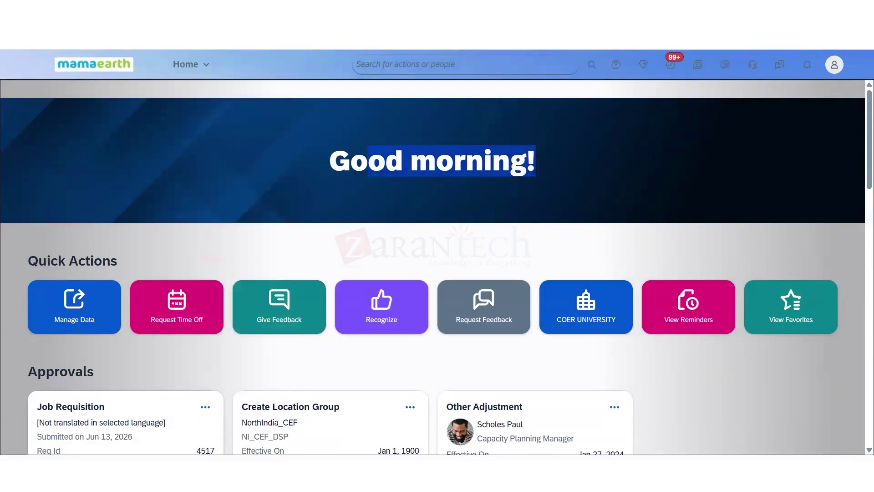
click(218, 68)
- Log out of the account, log back in and reload the home page
click(834, 65)
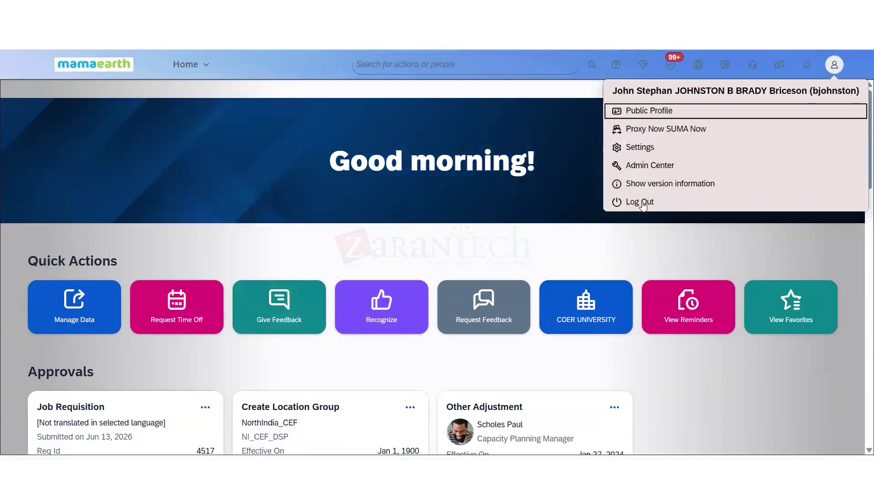
click(642, 203)
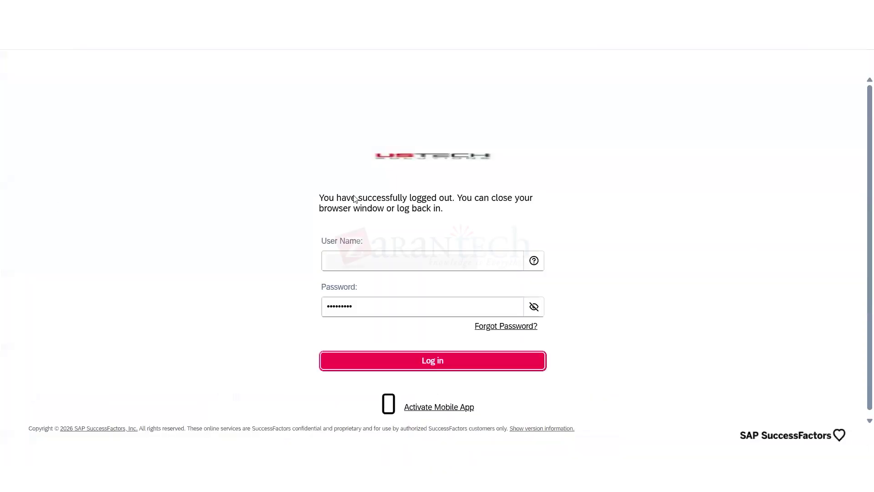
key(Return)
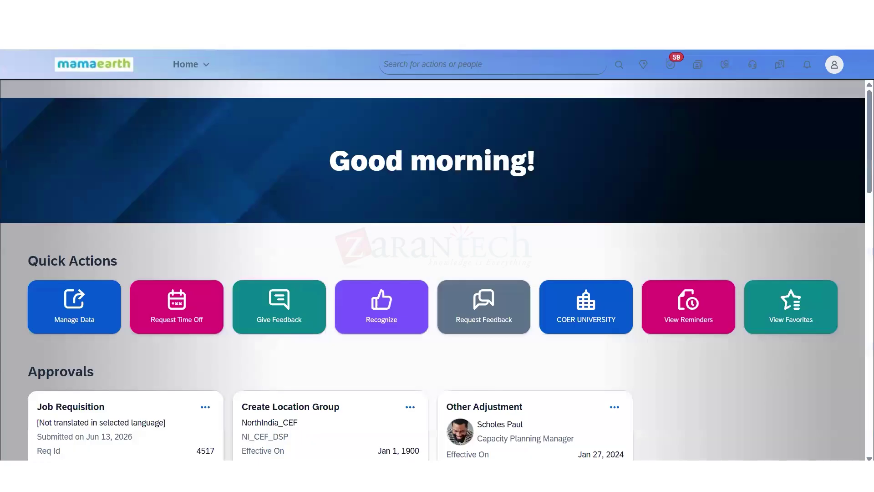
click(95, 63)
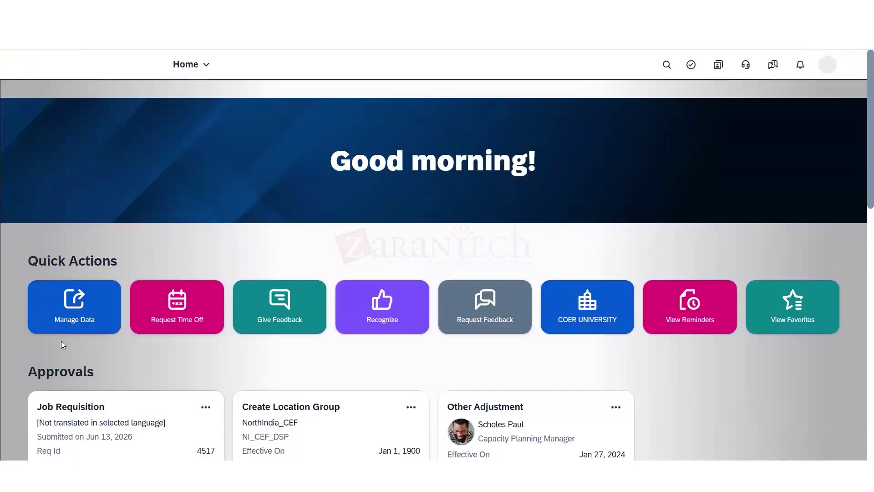
- Examine the theme's effect on the module menu, the search suggestions and the For You Today cards
click(193, 64)
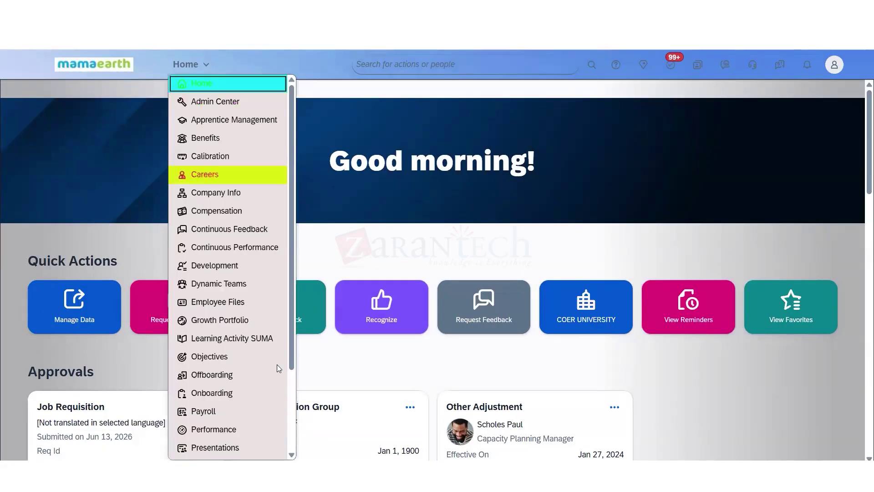
click(464, 65)
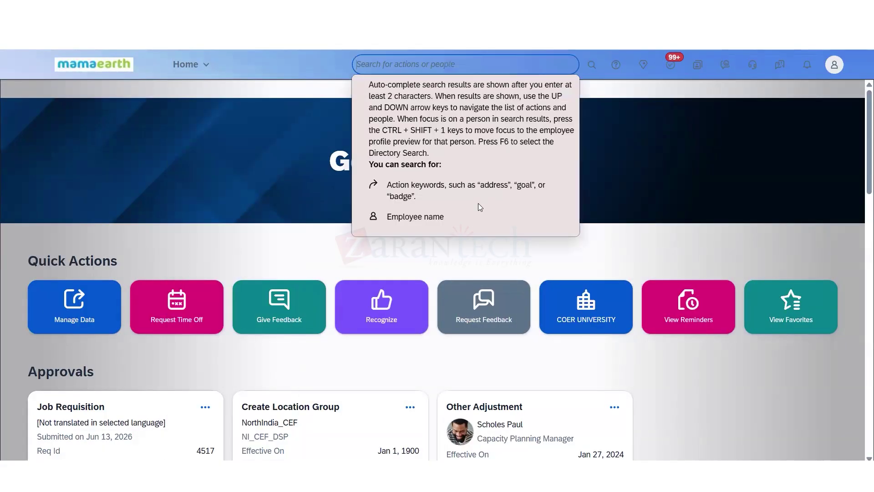
click(166, 180)
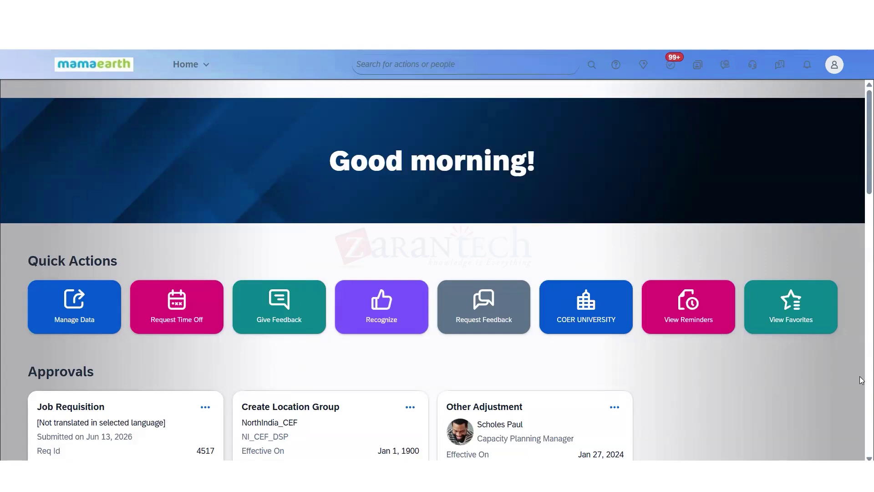
scroll(861, 358, down, 10)
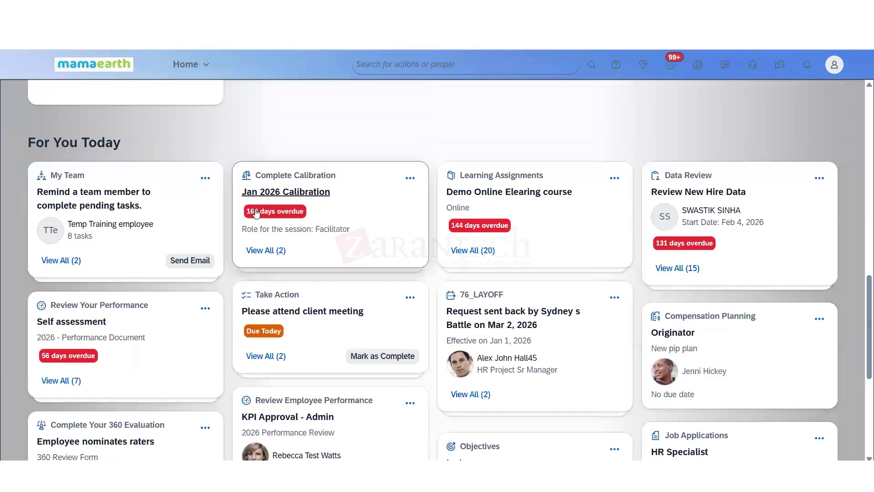
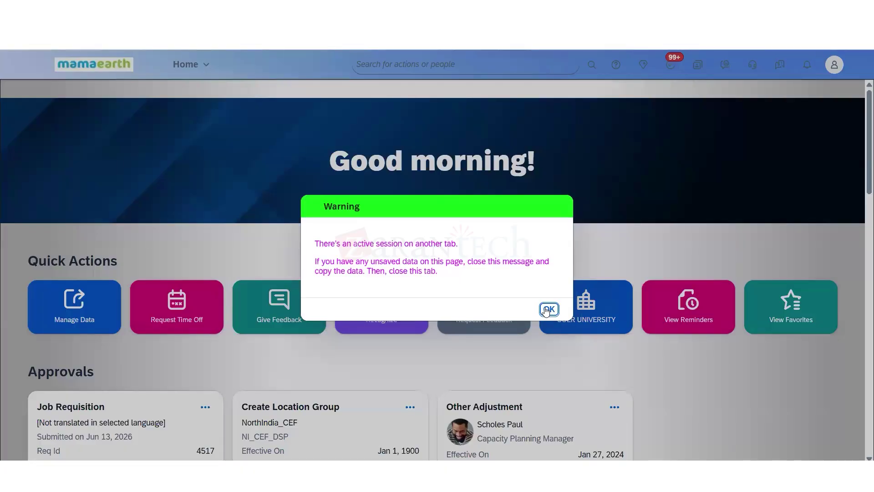
- Dismiss the active session warning, log out and back in, and open the module menu
click(548, 309)
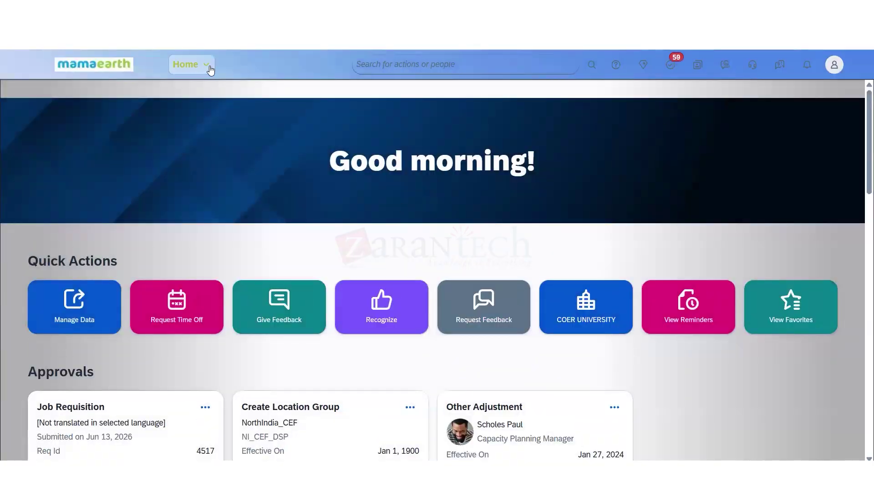
click(834, 64)
click(608, 202)
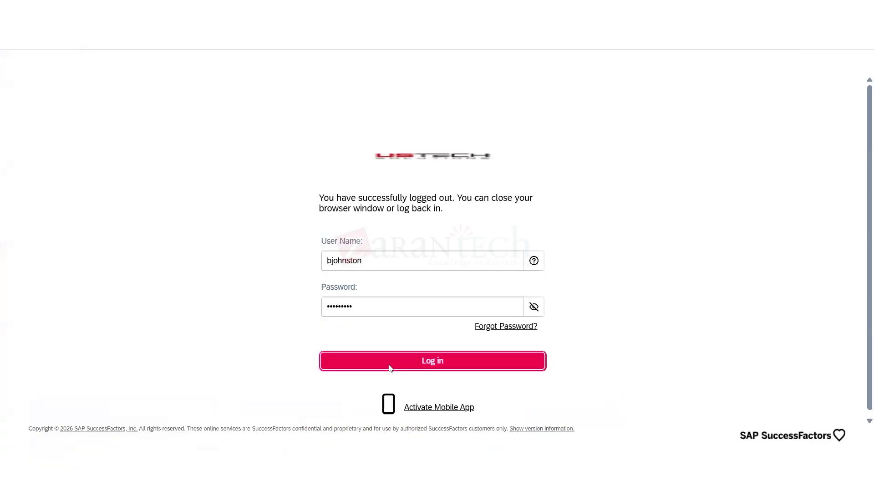
click(388, 364)
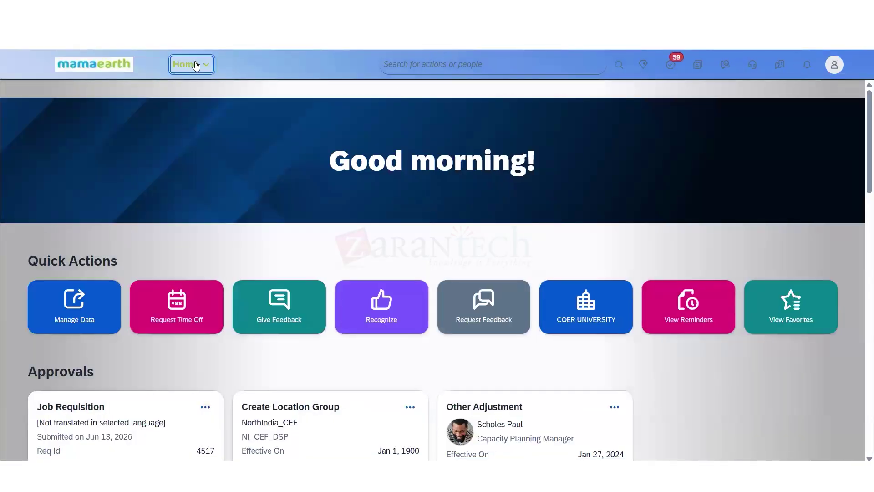
click(192, 64)
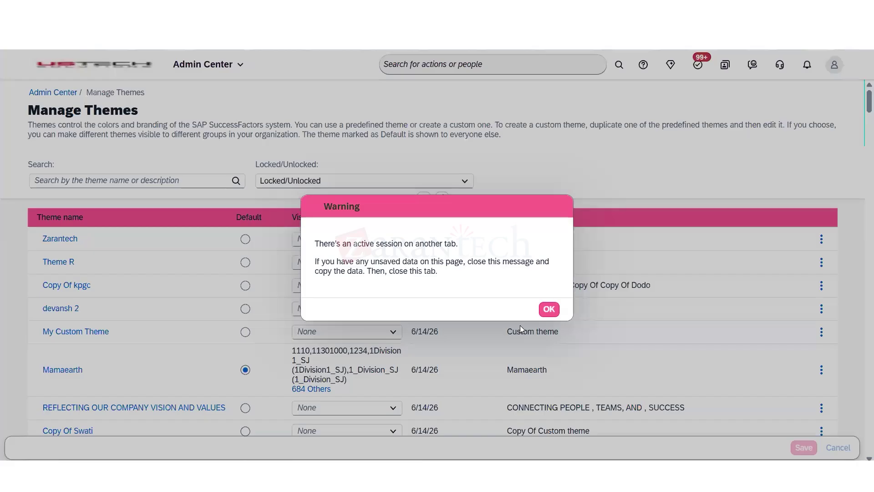
- Try to make Zarantech the default theme from the Manage Themes list, saving and confirming the change
click(549, 309)
click(249, 244)
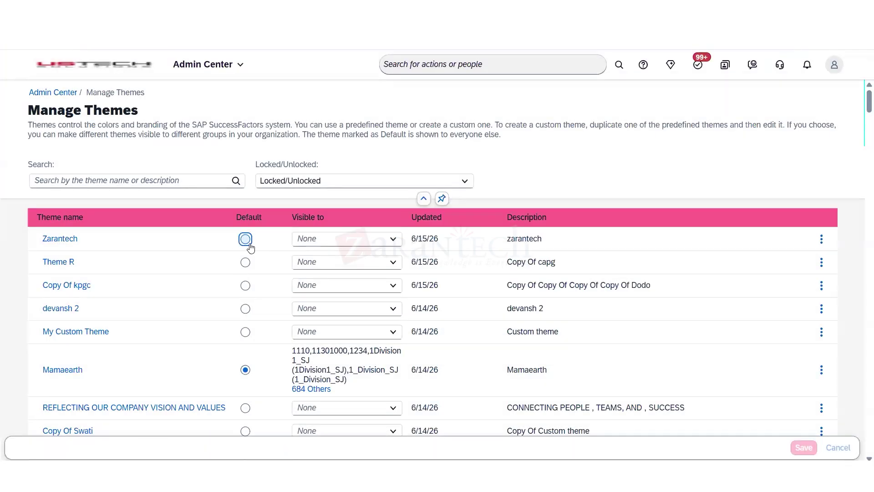
click(249, 246)
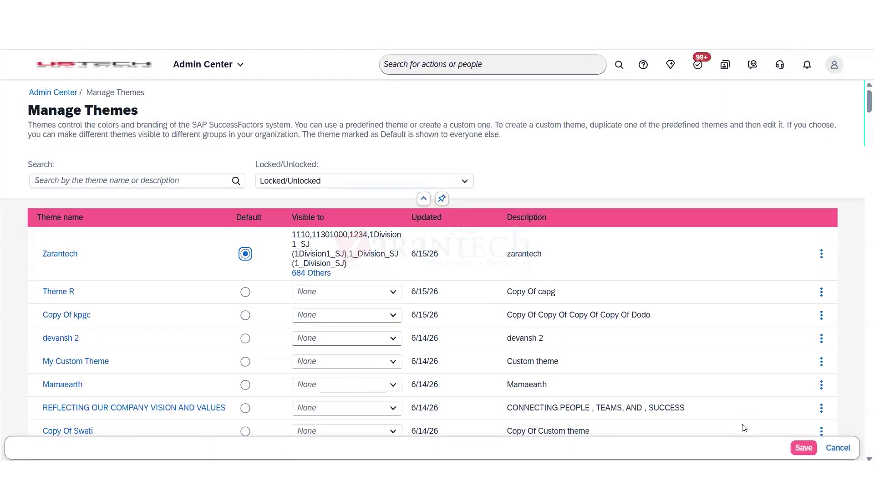
click(804, 448)
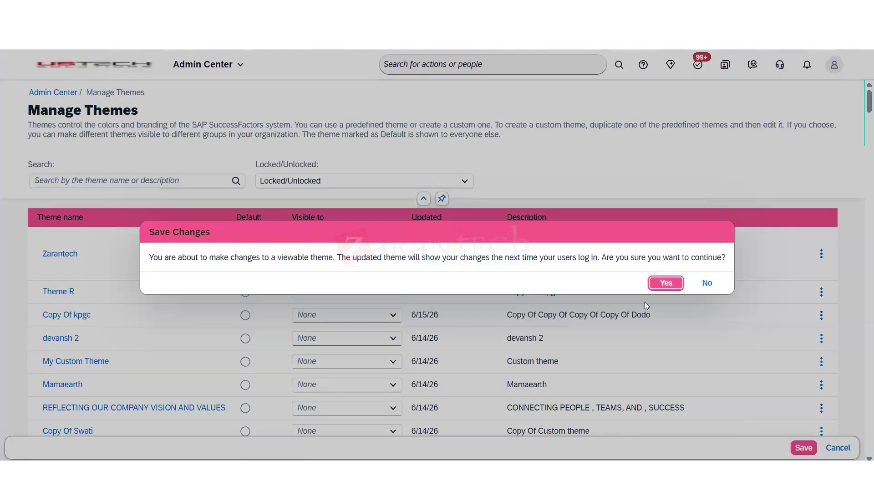
click(666, 283)
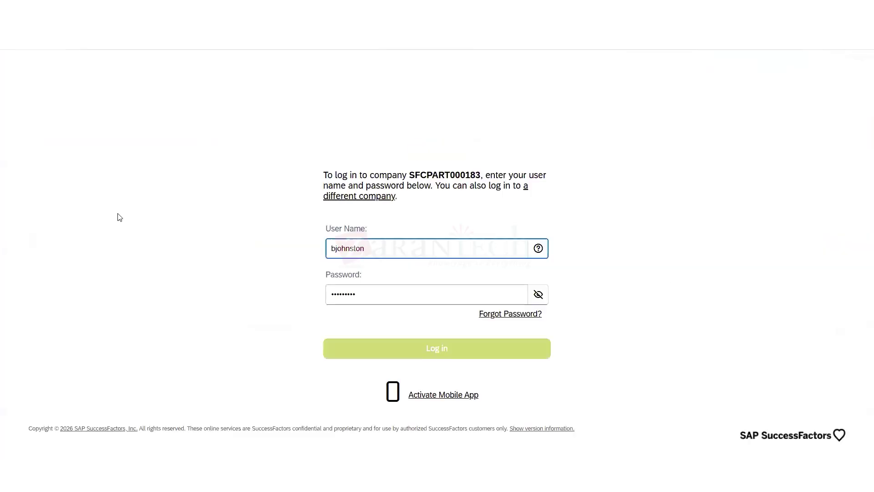
- Log in with the prefilled credentials, inspect the module menu's colors and dismiss the active session warning
click(415, 385)
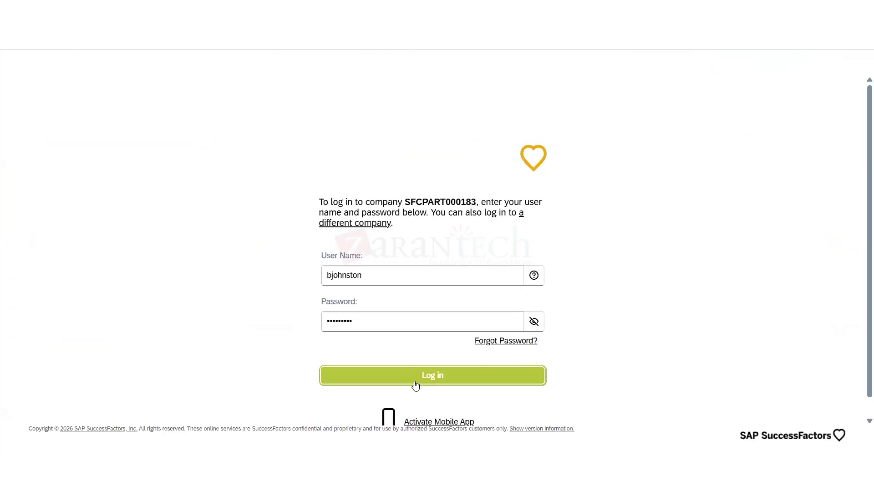
click(414, 378)
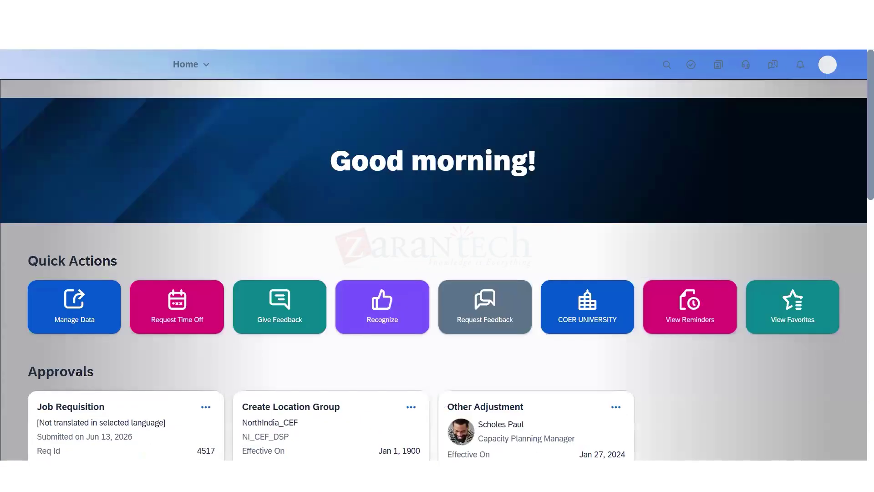
click(191, 65)
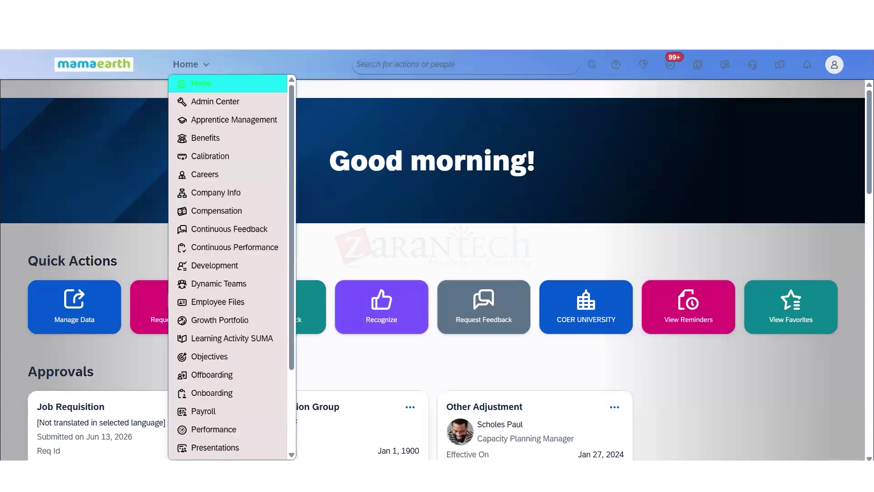
drag(374, 244, 375, 262)
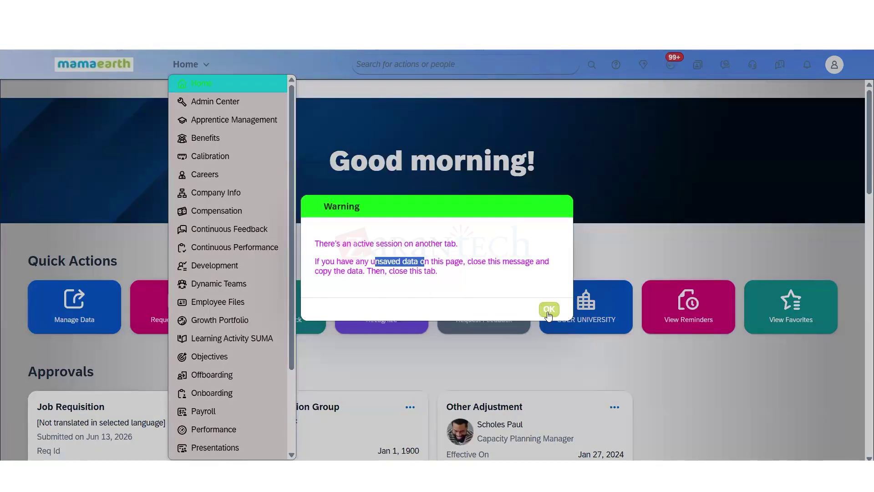
click(548, 309)
click(422, 196)
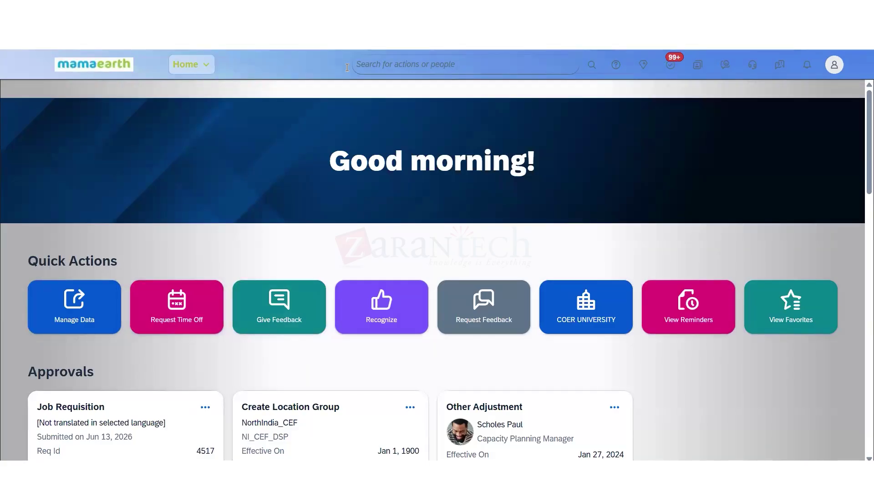
- Search the actions for "theme" and open Theme Manager
click(392, 64)
text(theme)
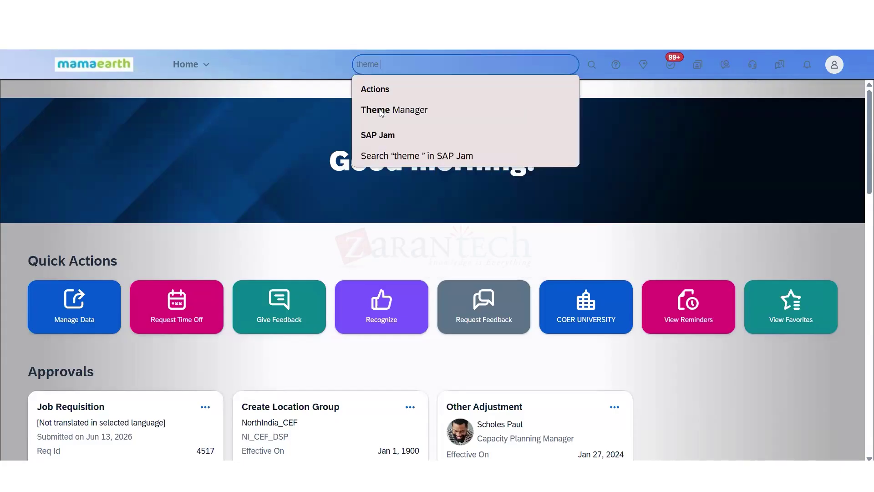
click(380, 111)
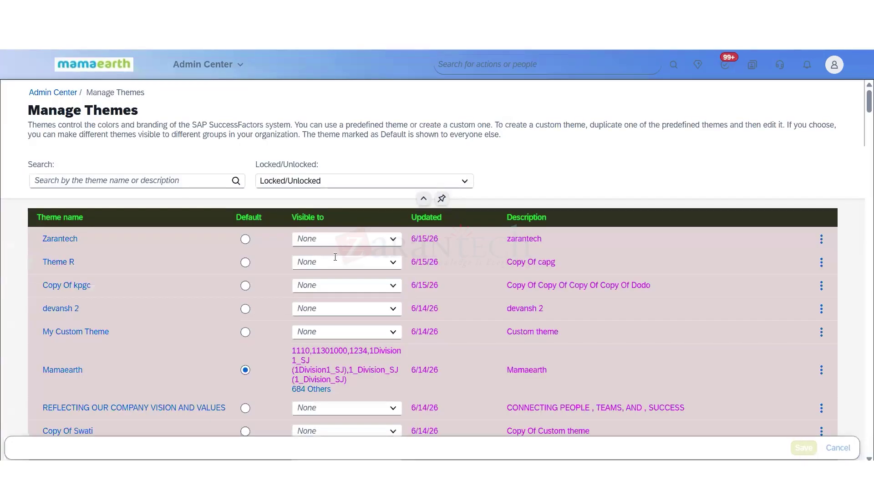
- Select Zarantech as the default theme, save the change and confirm it for all viewers
click(245, 240)
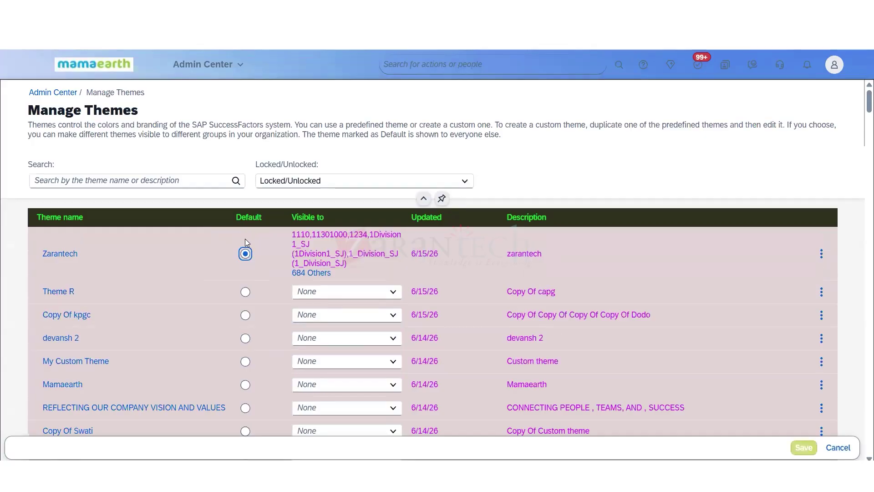
click(803, 448)
click(673, 284)
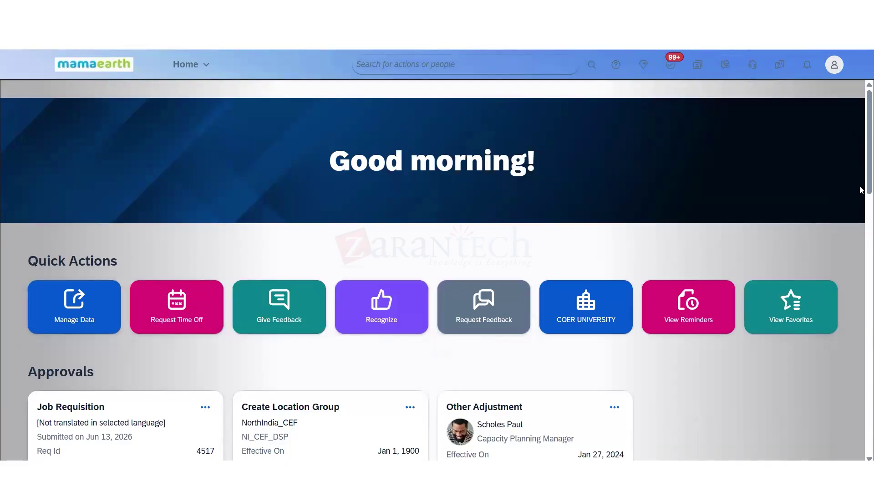
- Review the home page's branding from the greeting banner down to Organizational Updates
scroll(860, 190, down, 7)
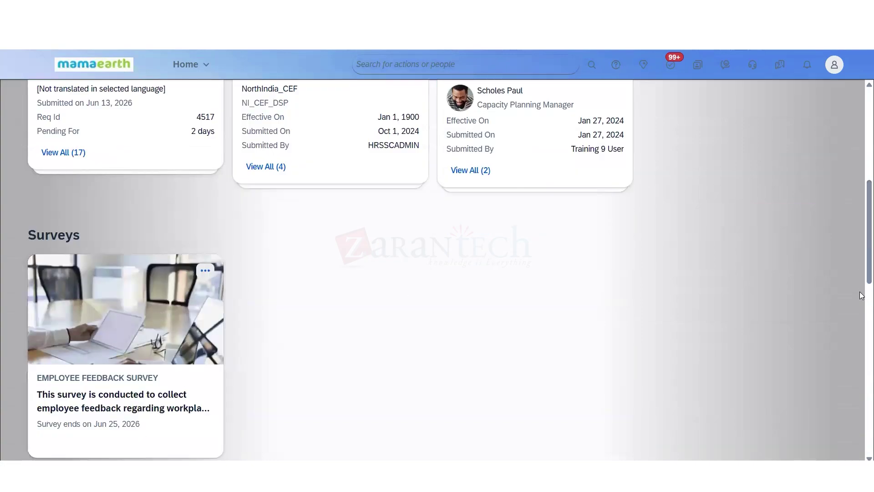
scroll(861, 319, down, 15)
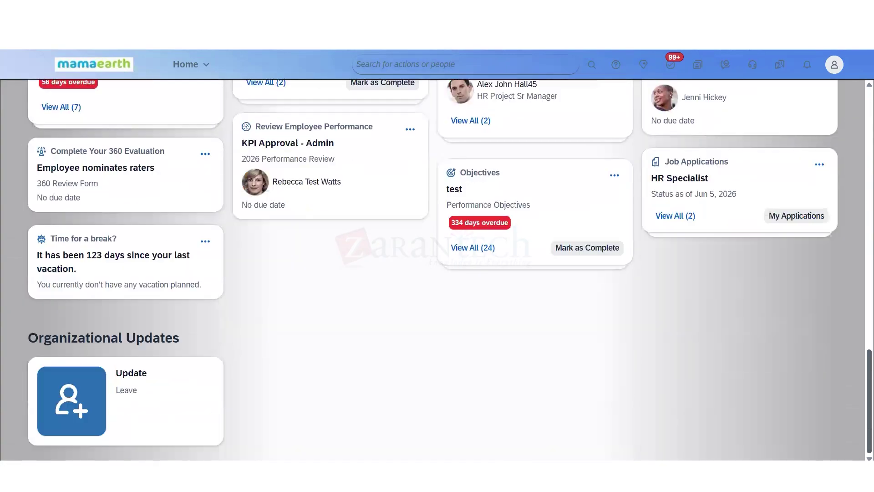
scroll(862, 253, up, 20)
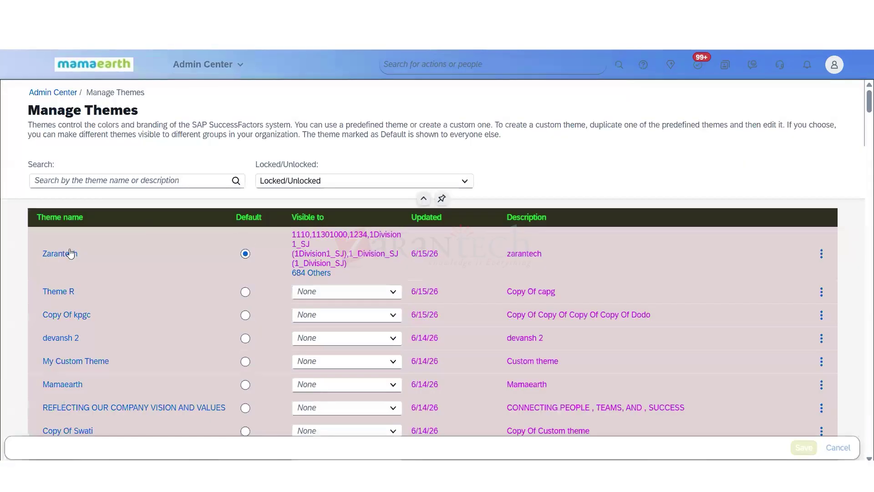
- Open the Zarantech theme for editing and inspect the greeting and cards in its preview
drag(42, 254, 76, 271)
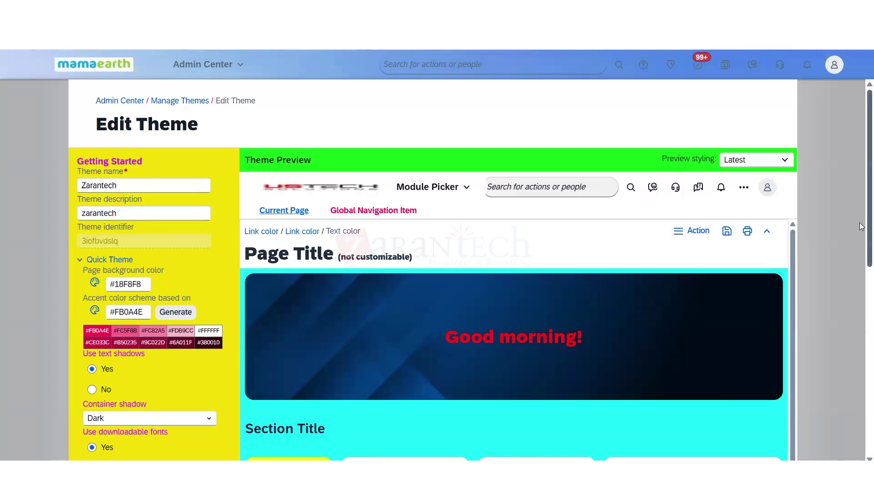
scroll(859, 228, down, 3)
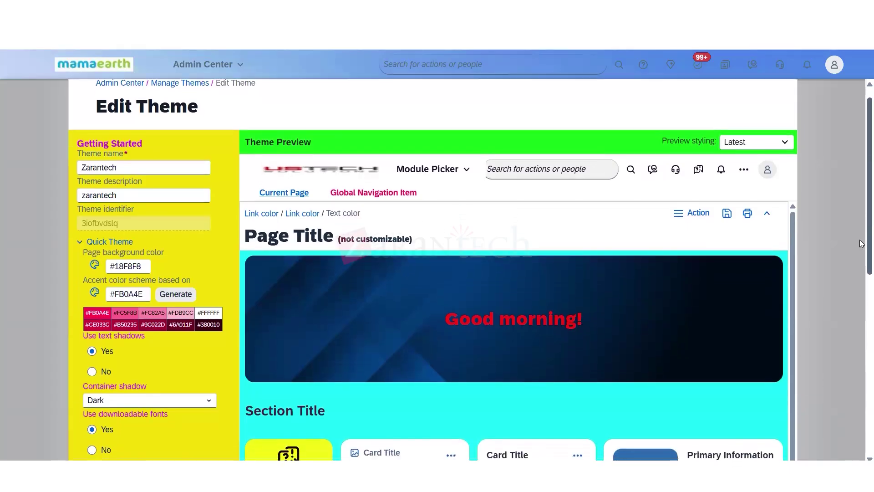
scroll(859, 272, down, 2)
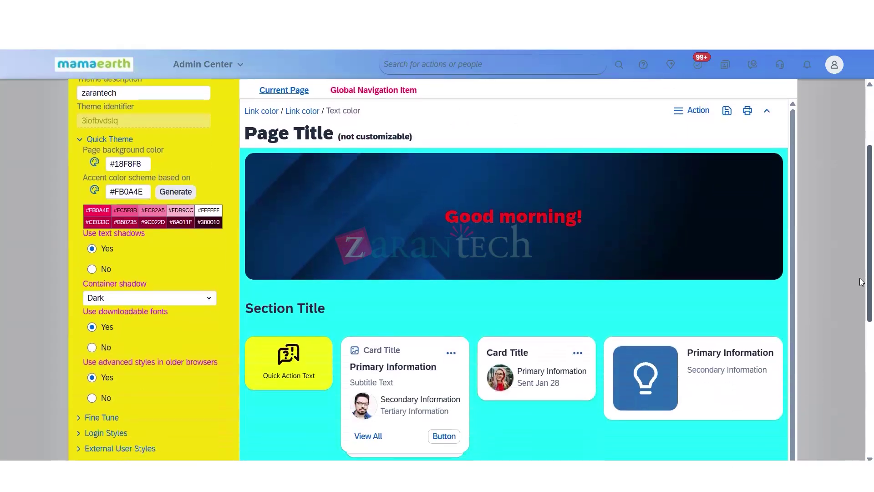
drag(444, 236, 648, 218)
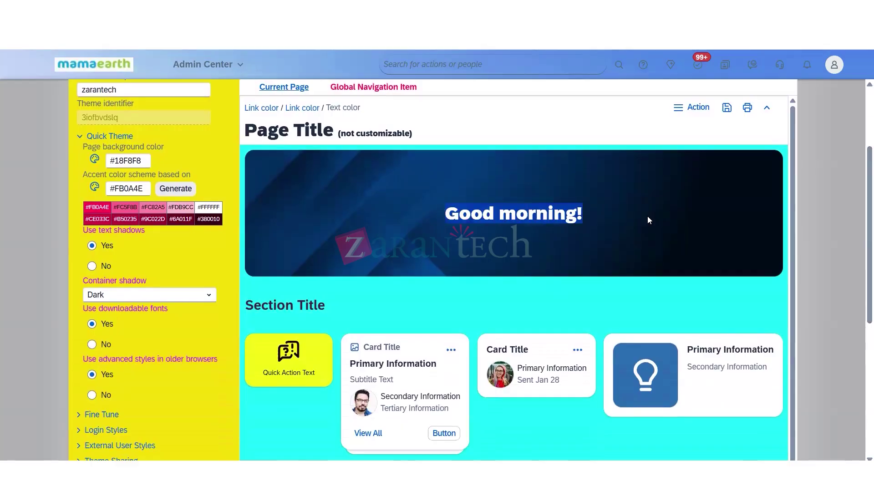
click(472, 218)
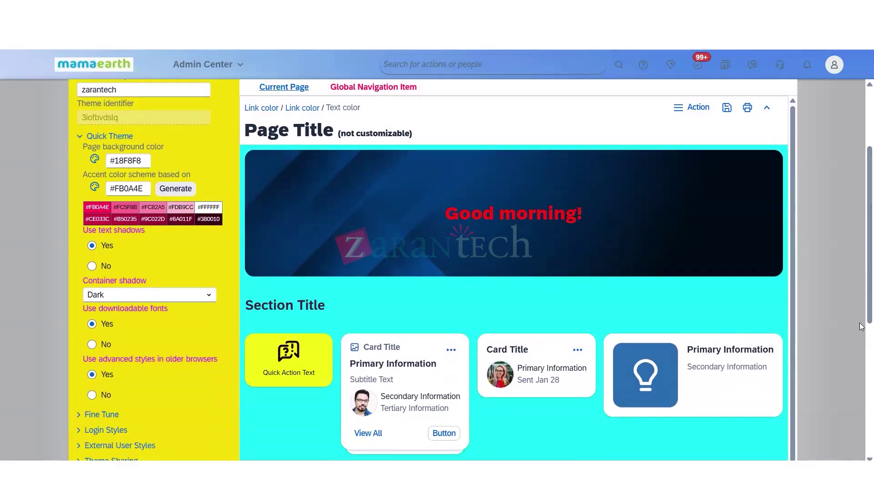
scroll(861, 332, down, 2)
scroll(861, 359, down, 4)
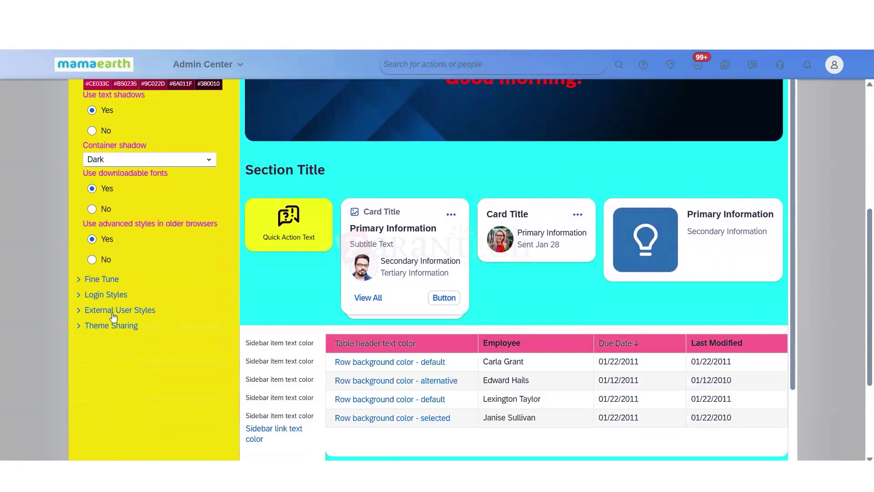
- Expand the Home Page settings under Fine Tune and set the card icon color to green #73B528
click(80, 283)
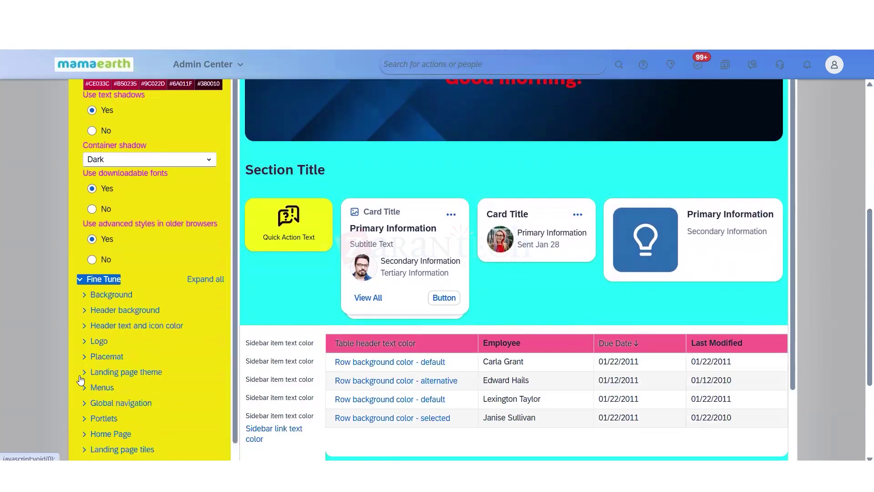
click(88, 434)
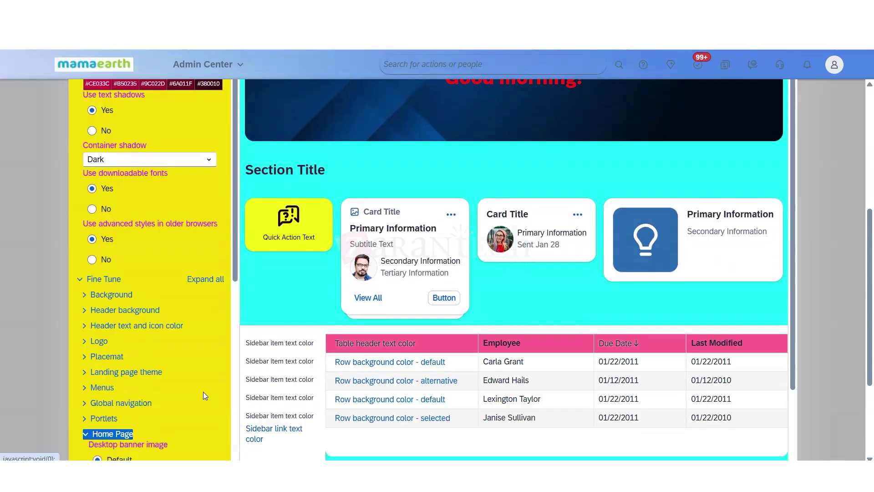
drag(234, 262, 214, 386)
scroll(214, 386, down, 2)
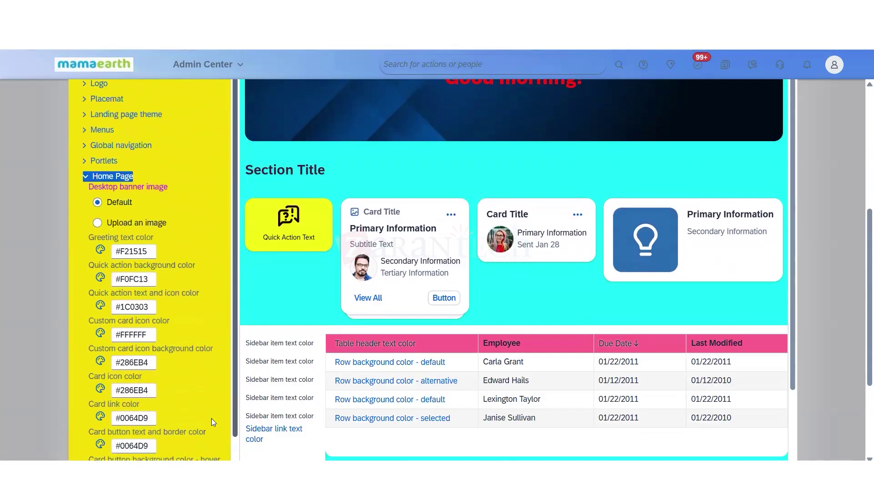
scroll(210, 413, down, 1)
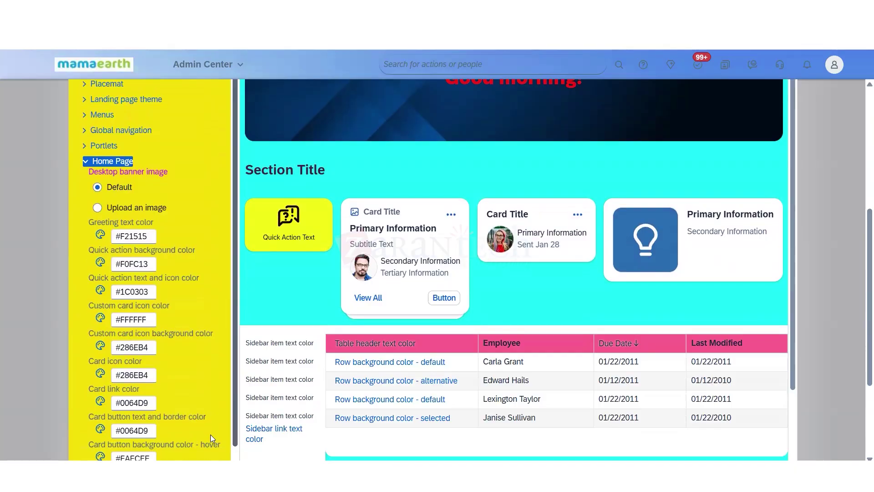
click(100, 360)
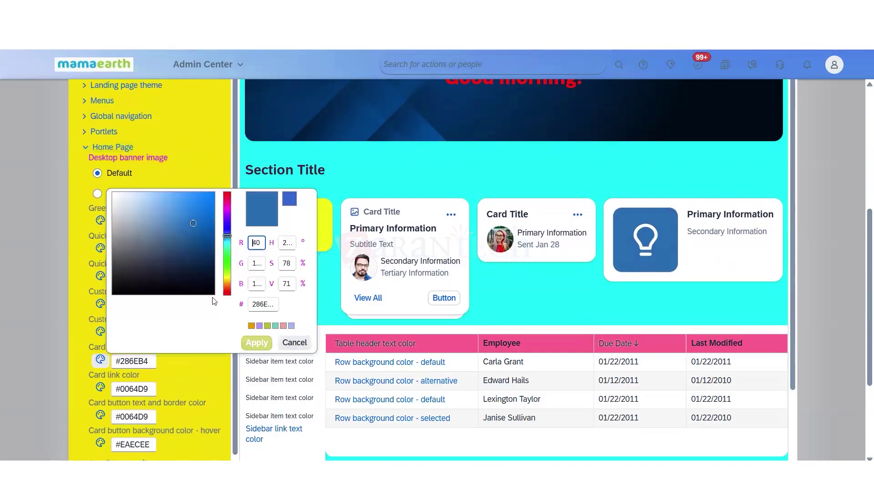
click(230, 273)
click(256, 343)
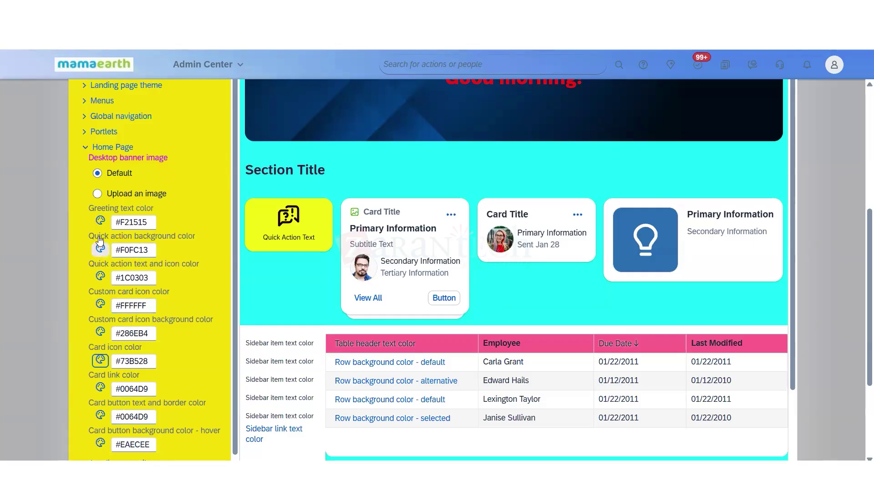
- Set the home page greeting text color to blue #152FF3 and check it in the preview
click(100, 220)
click(227, 268)
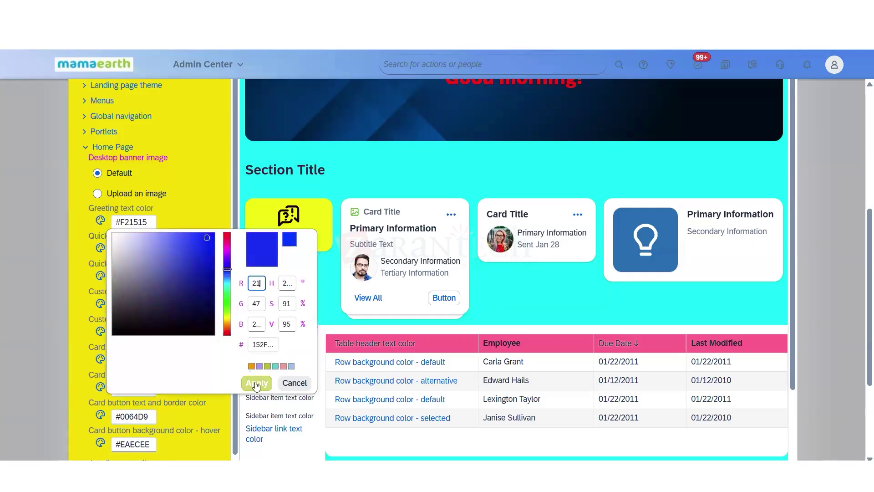
click(257, 382)
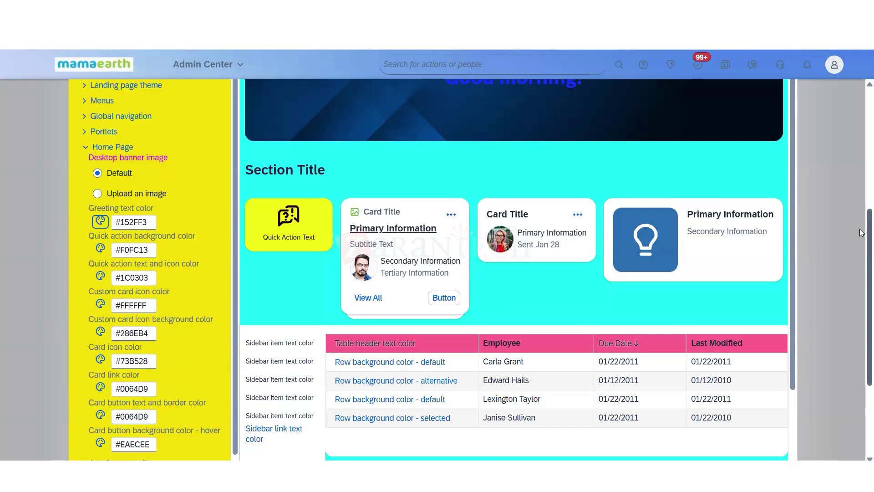
scroll(862, 246, up, 2)
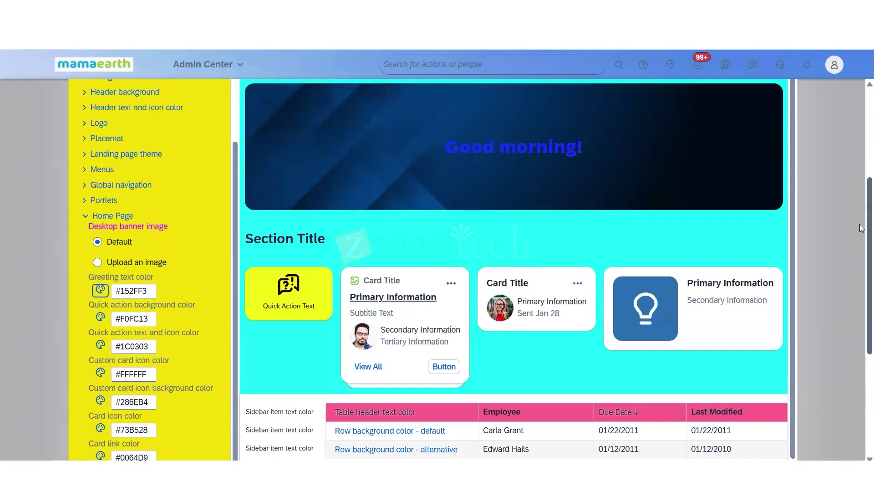
scroll(862, 227, down, 1)
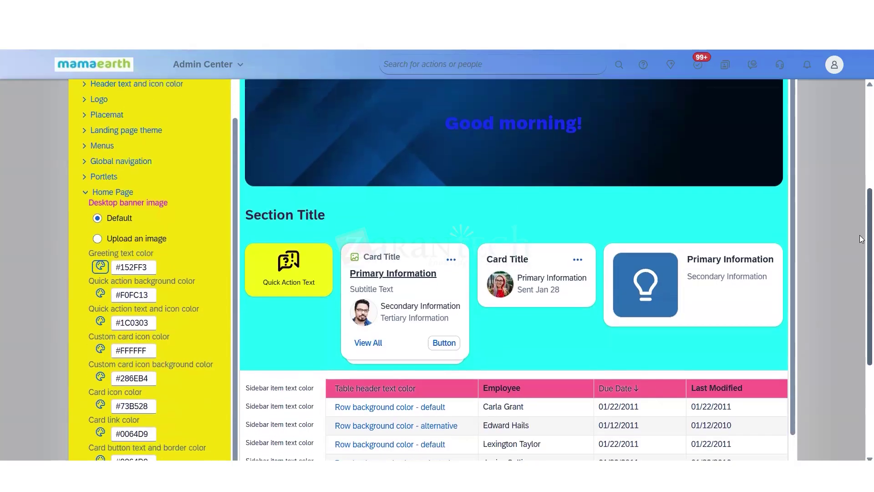
- Set the quick action background color to #69FD13 and the quick action text and icon color to #F20909
click(100, 297)
click(227, 200)
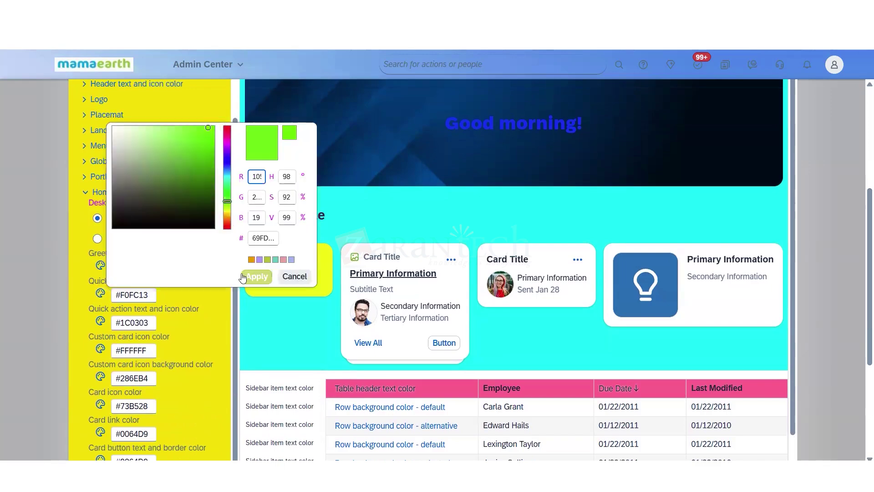
click(258, 277)
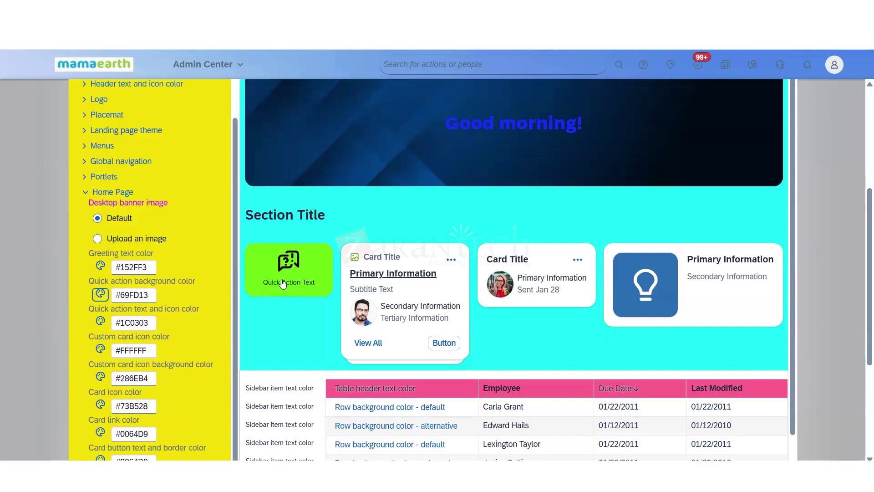
click(100, 321)
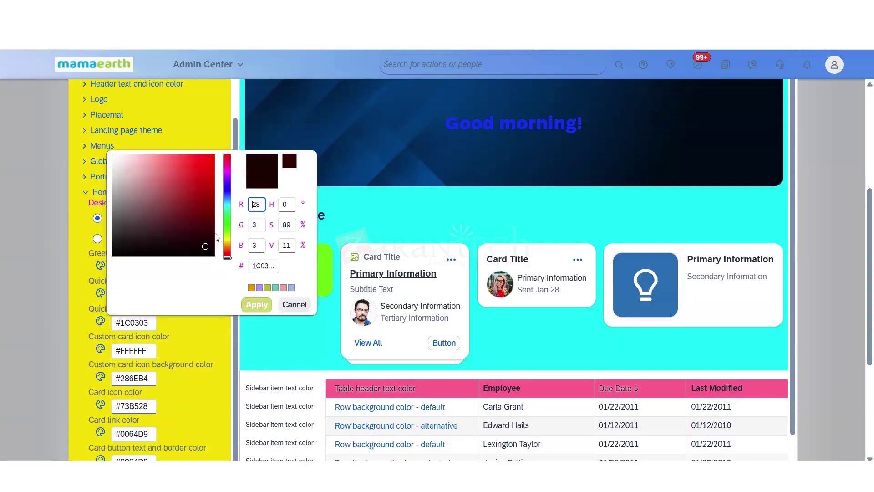
click(212, 163)
click(257, 304)
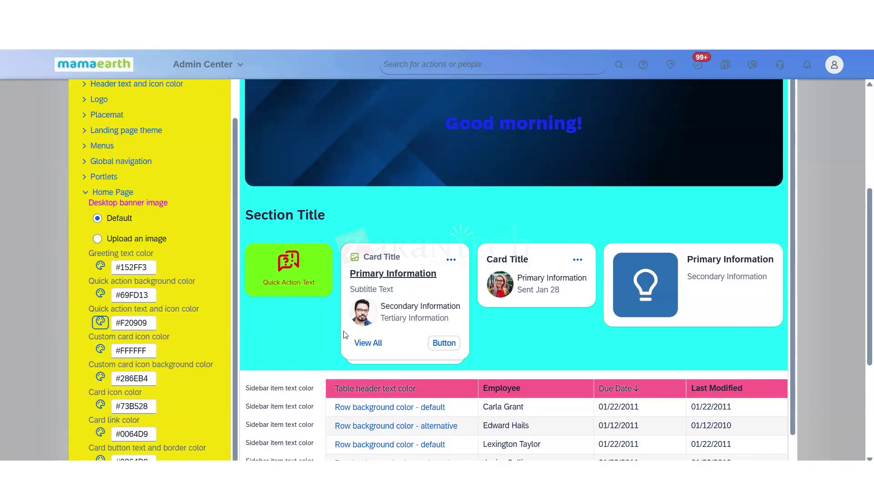
- Try to change the custom card icon color by applying a different hue
click(100, 349)
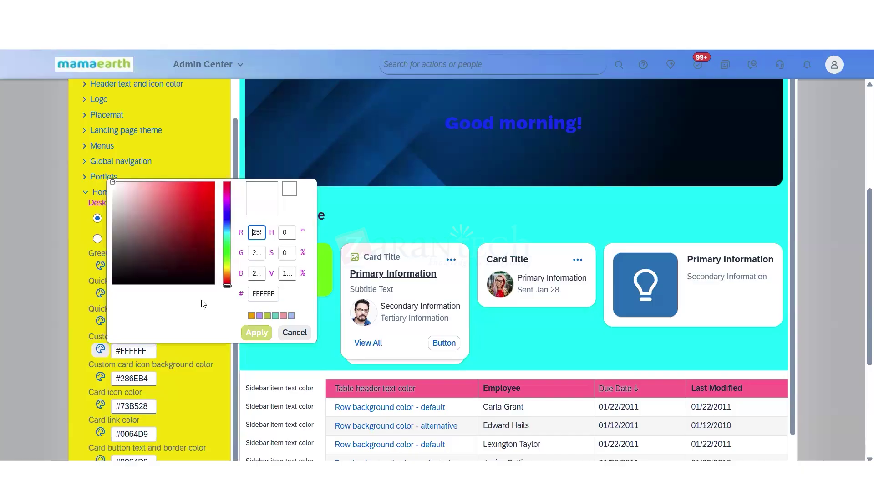
click(226, 267)
click(256, 333)
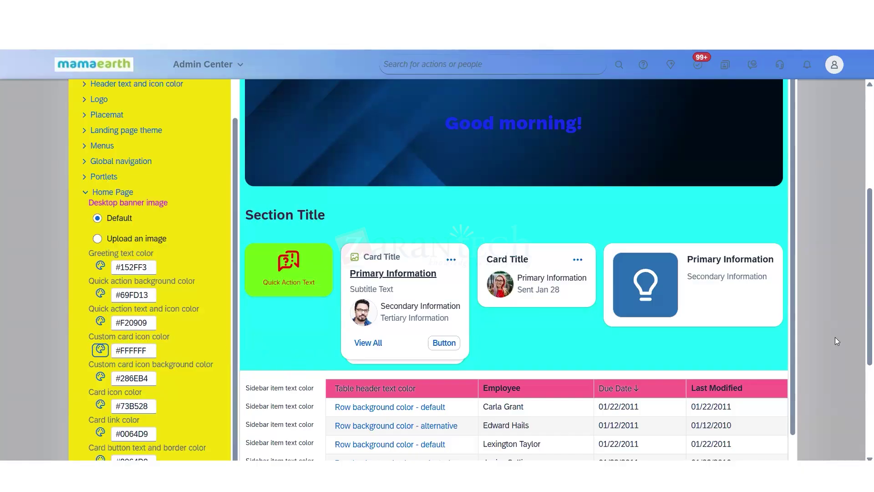
- Save the Zarantech theme and confirm that its configuration may be publicly viewable
scroll(861, 352, down, 5)
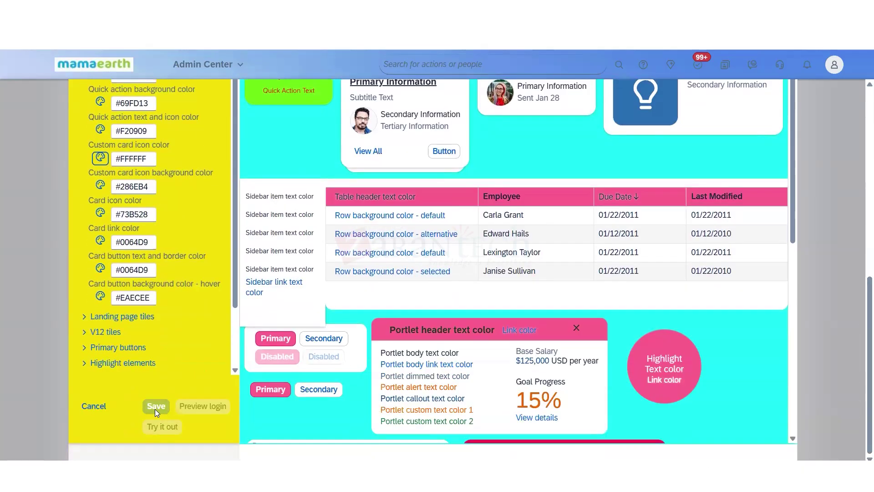
click(155, 407)
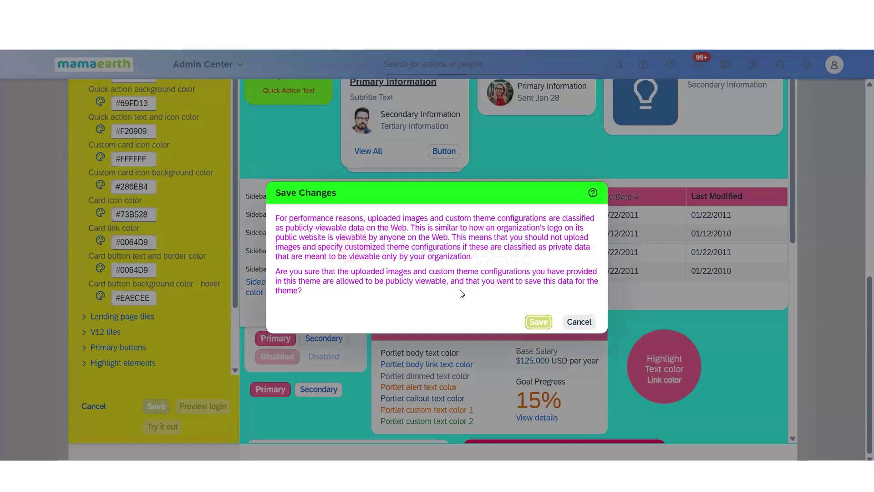
click(538, 322)
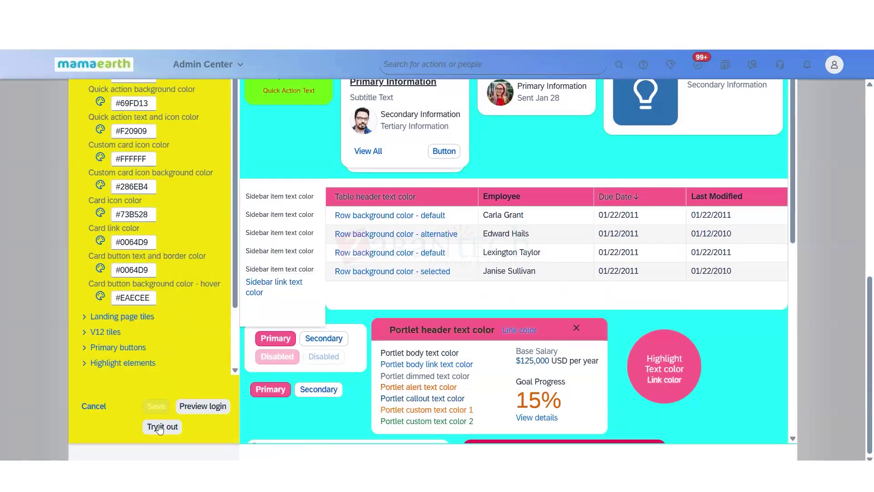
- Preview the theme's login, close the preview window and dismiss the active session warning
click(210, 409)
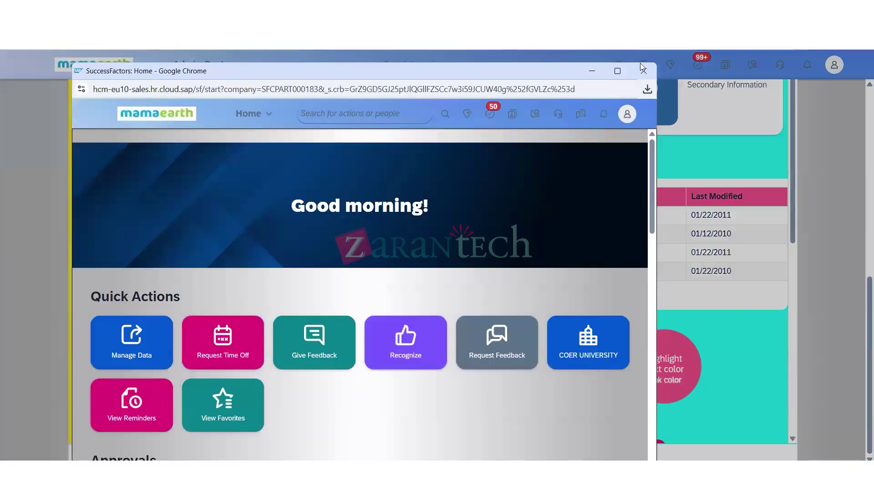
click(643, 71)
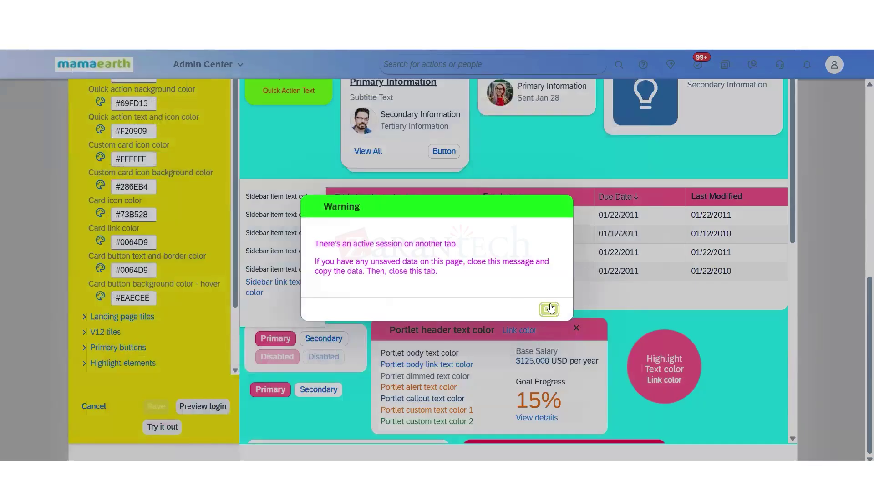
click(549, 306)
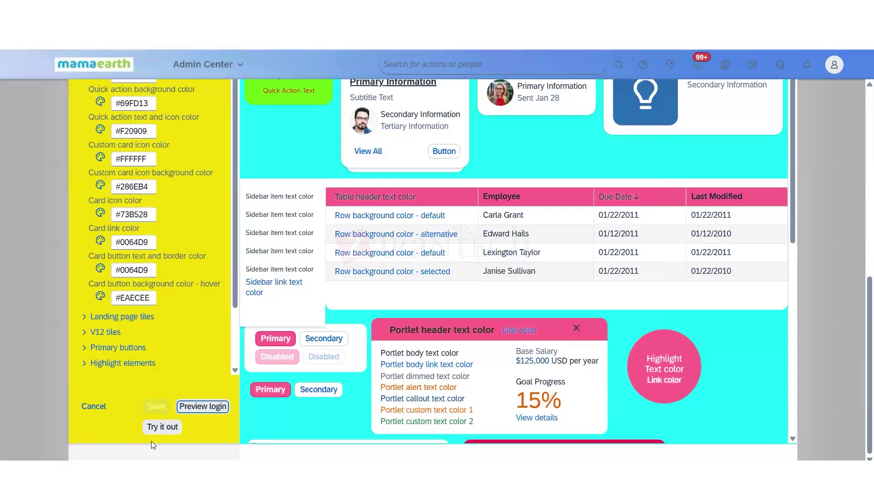
click(156, 406)
- Review the Home Page colors, the remaining Fine Tune sections and the rest of the theme preview
drag(237, 225, 249, 69)
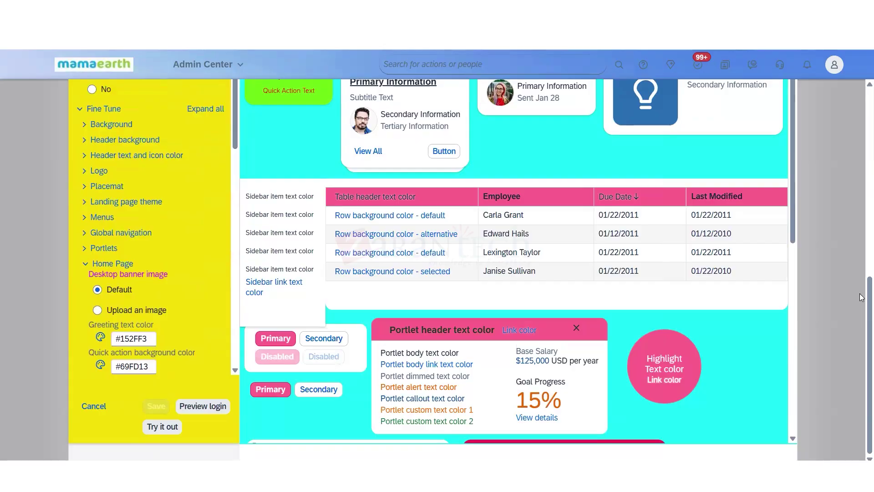
drag(859, 293, 859, 275)
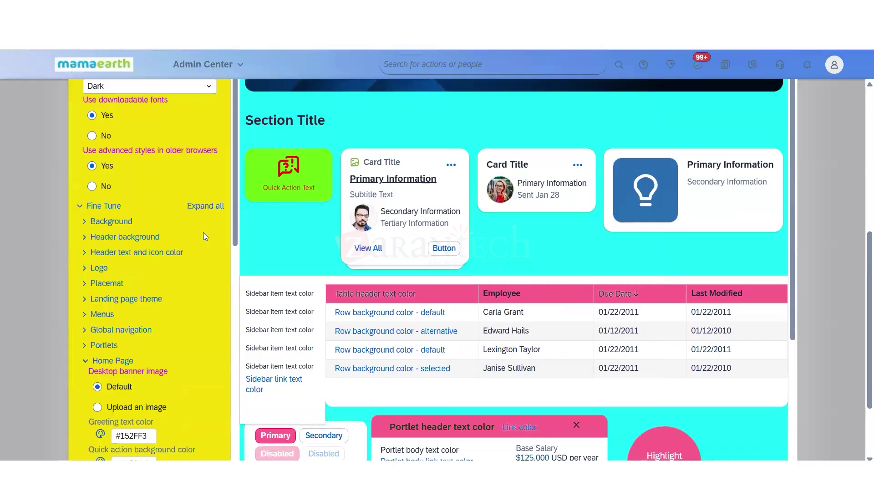
drag(237, 242, 222, 462)
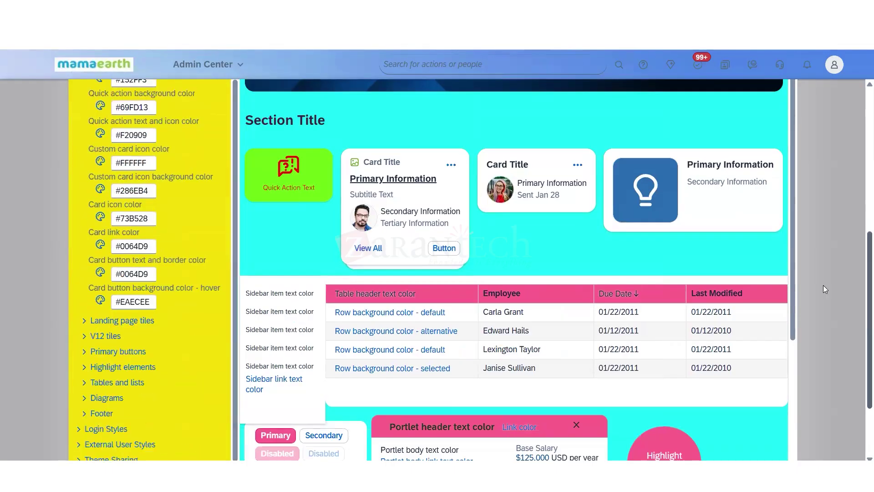
scroll(780, 452, down, 8)
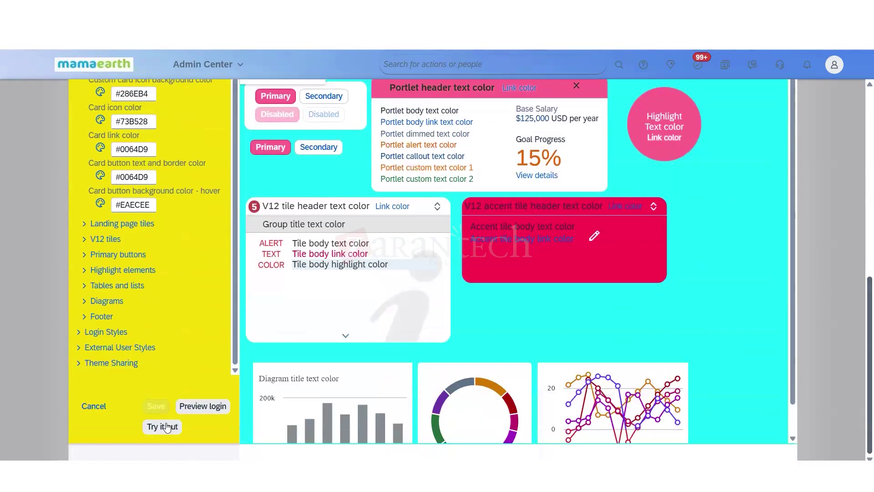
- Try out the customized theme and review its branding across the home page's banner, quick actions, approvals and surveys
click(163, 426)
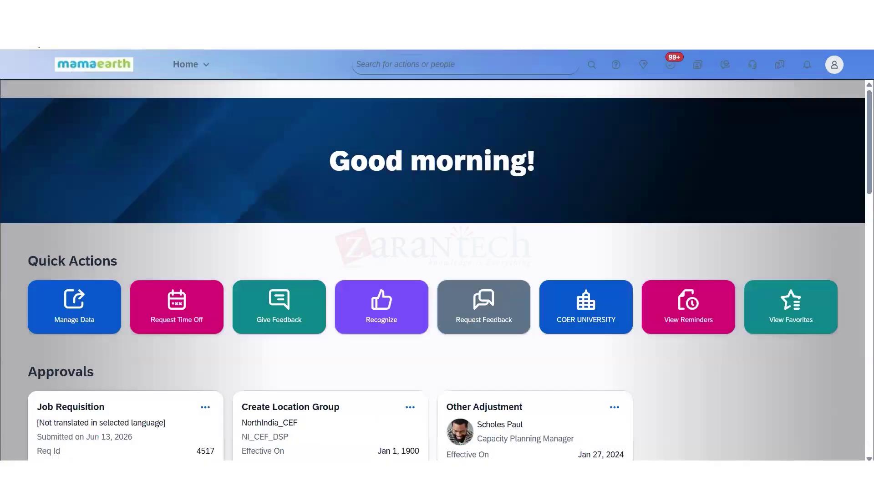
click(554, 310)
scroll(841, 350, down, 4)
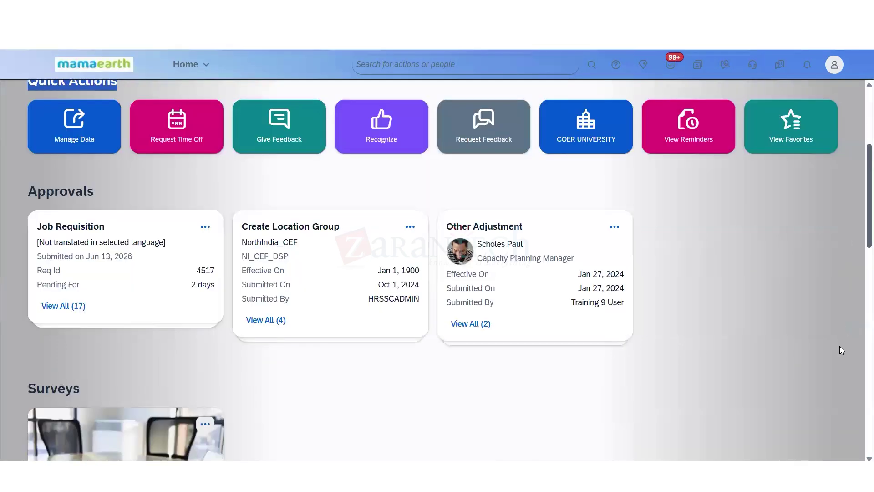
scroll(840, 346, down, 10)
scroll(839, 346, up, 15)
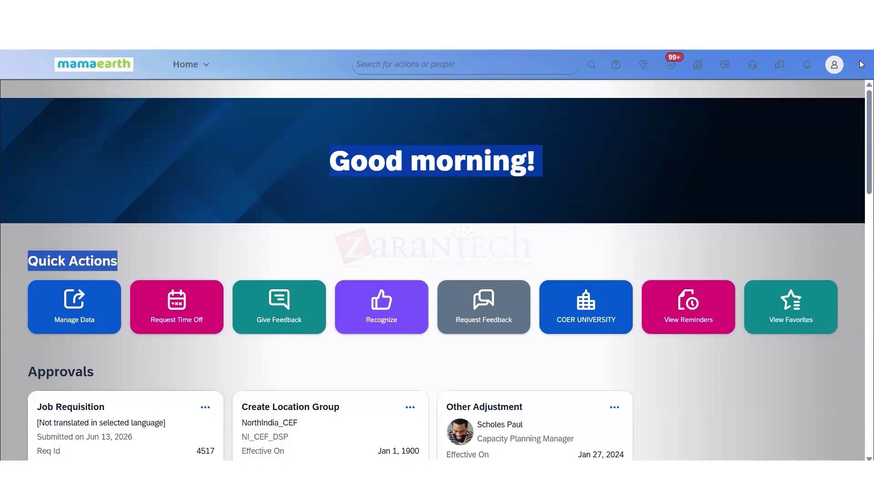
click(407, 163)
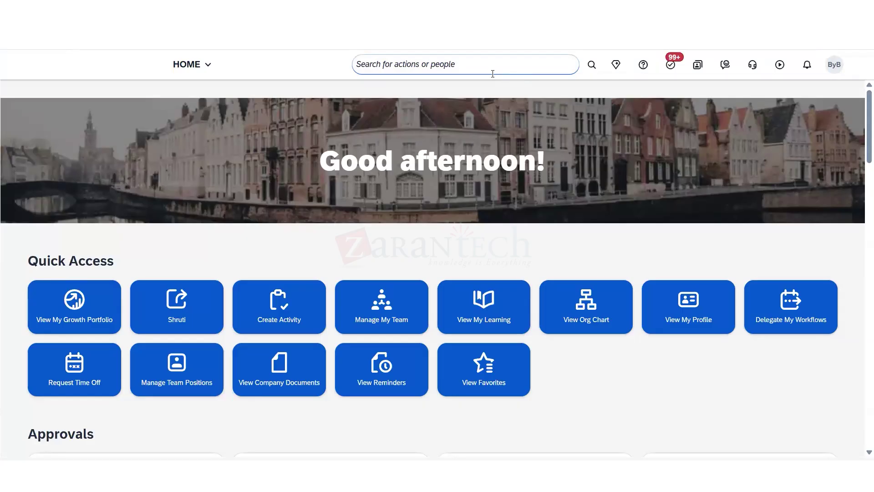
- Open the test section of the employee's People Profile in Employee Files and look at the zara Edu block
click(209, 68)
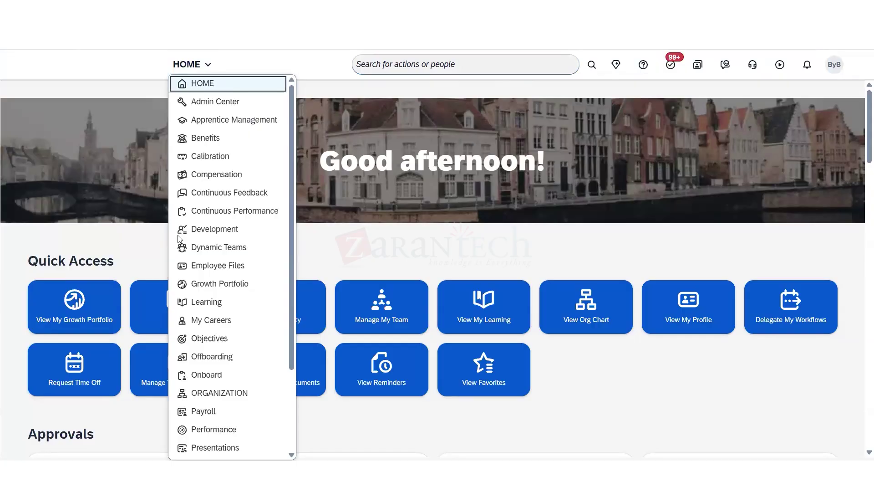
key(Escape)
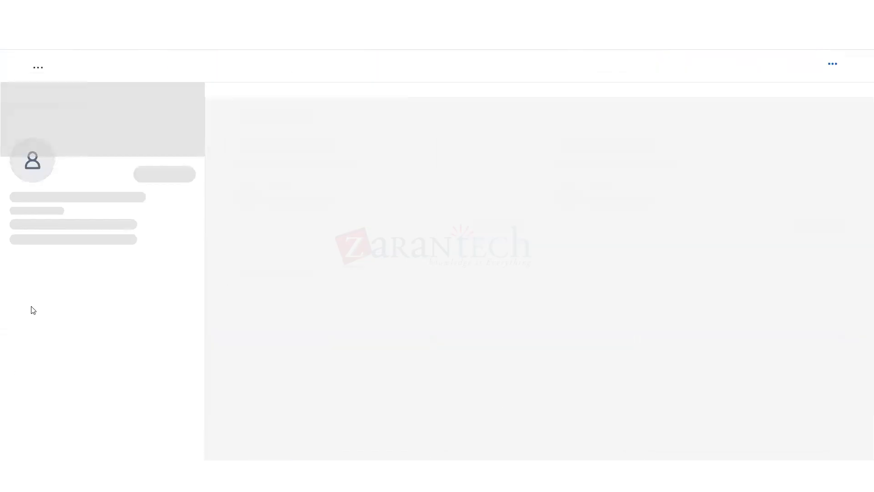
scroll(202, 248, down, 10)
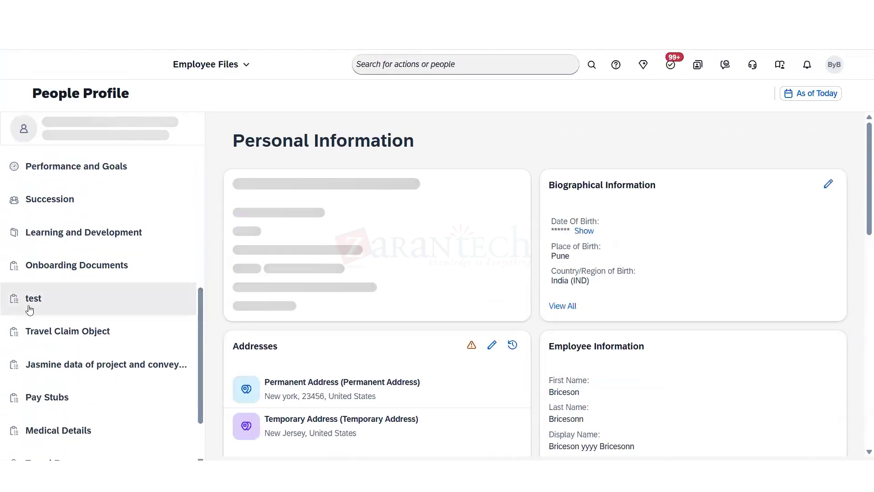
click(26, 304)
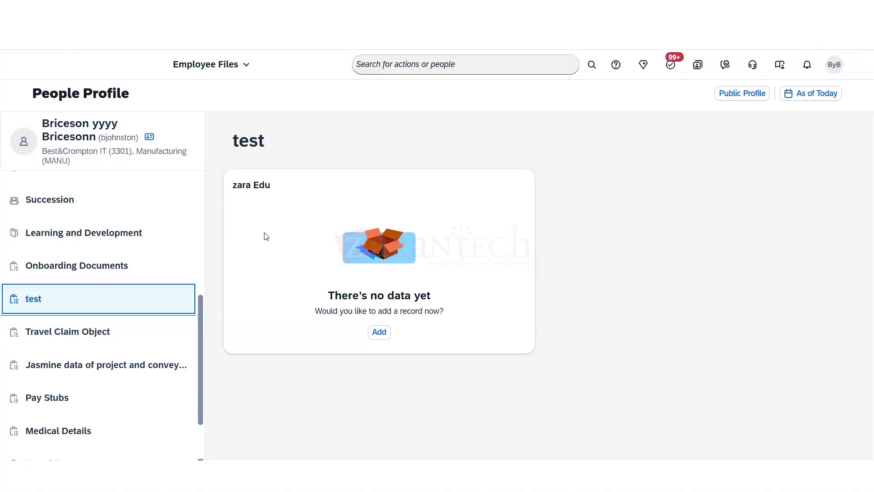
drag(232, 189, 273, 192)
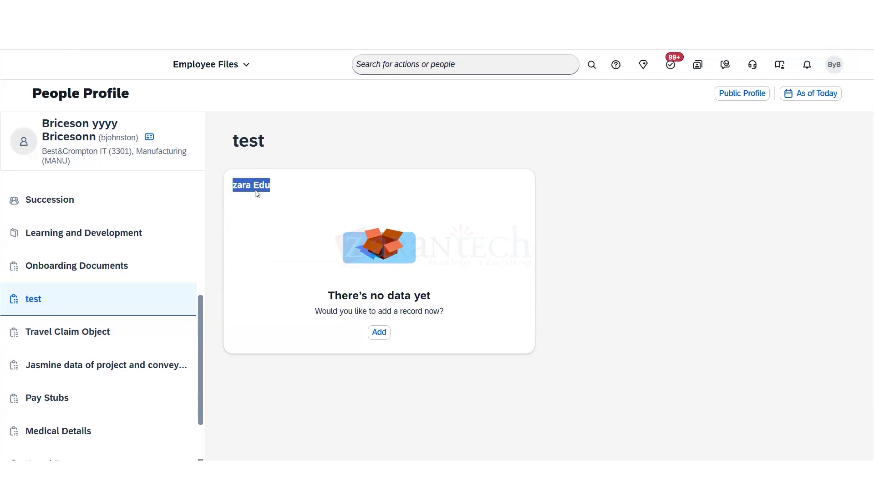
- Start a zara Edu record with an effective date and view the choices offered by its sap field
click(379, 332)
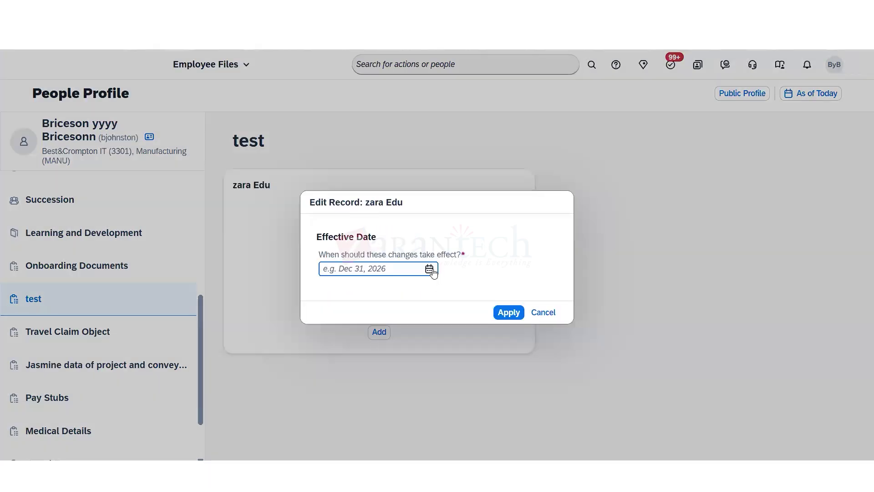
click(429, 269)
click(447, 389)
click(508, 312)
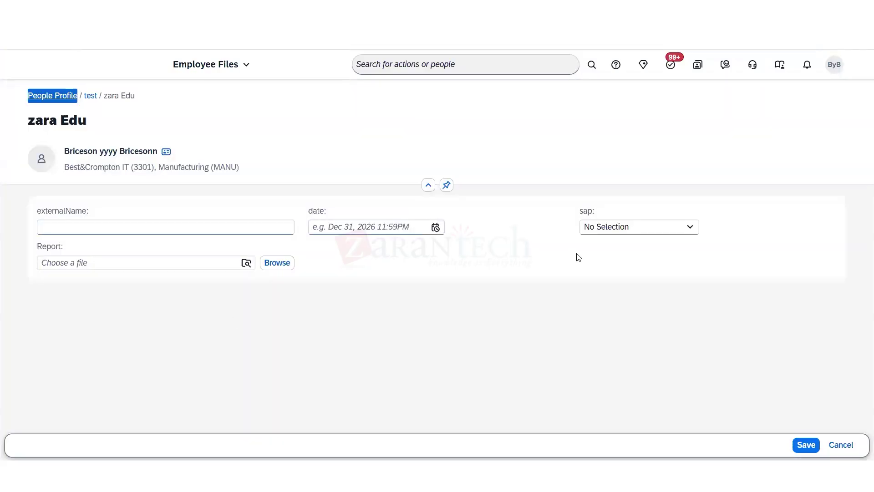
click(686, 227)
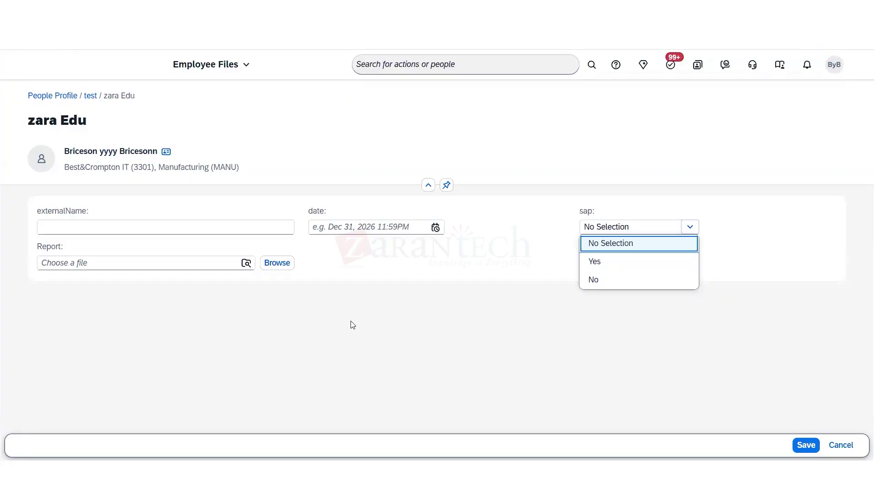
- Cancel the zara Edu record, dismiss the message and return to the home page
click(841, 445)
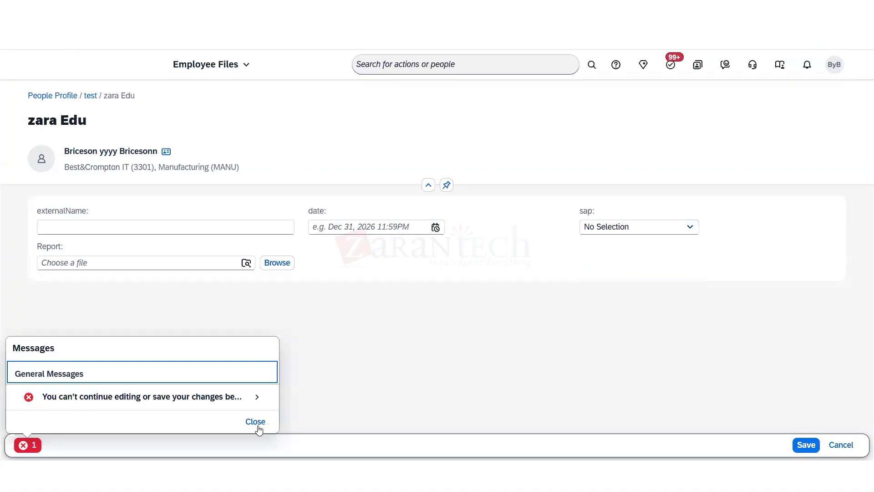
click(258, 423)
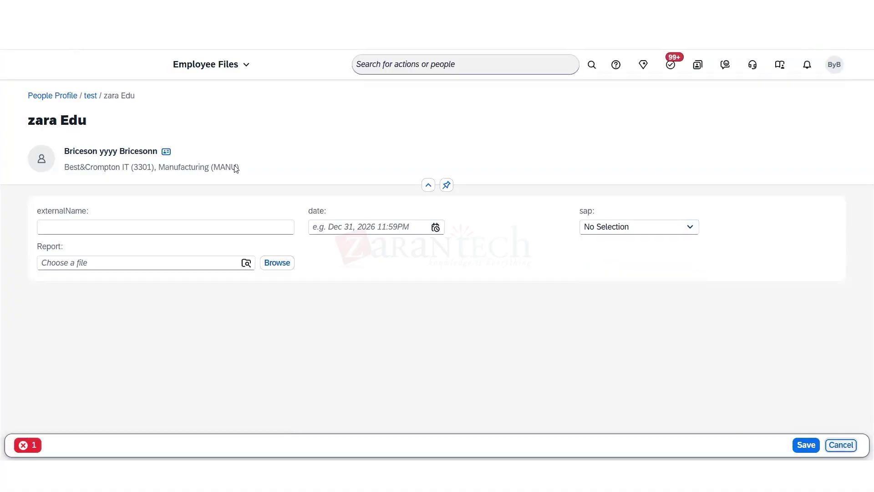
click(237, 68)
click(172, 236)
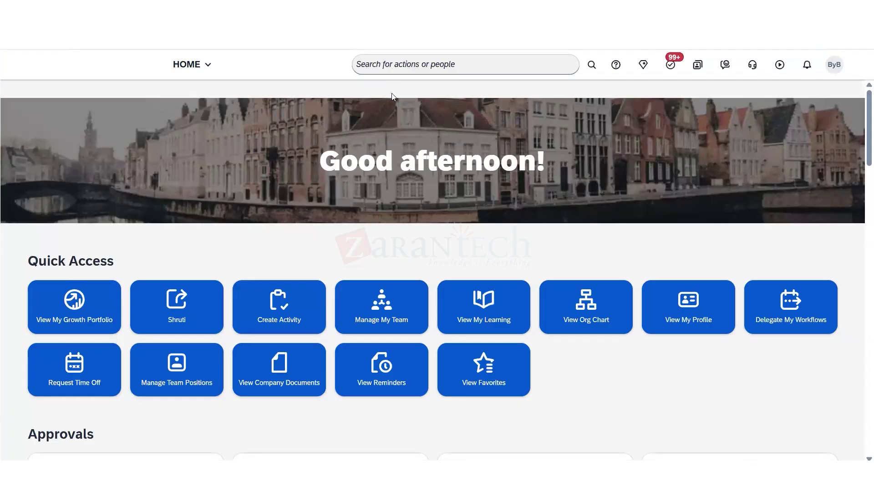
- Search the available actions for "manage permission" and open Manage Permission Roles
click(392, 73)
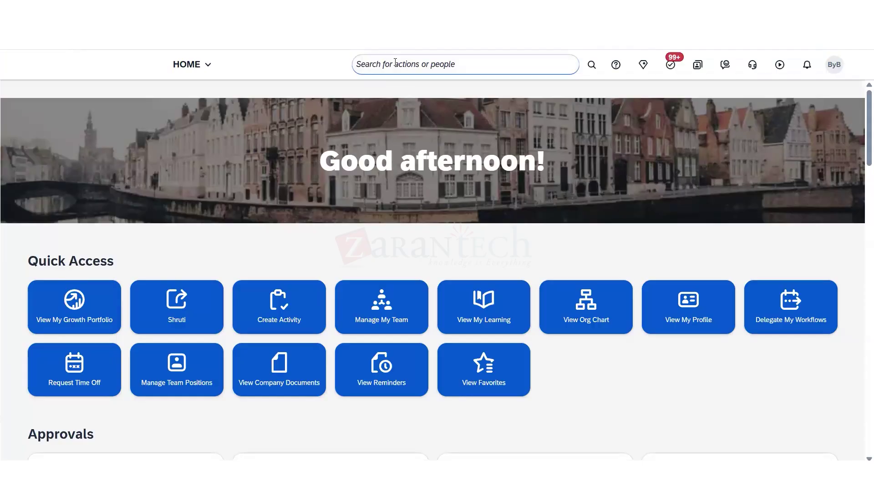
click(395, 63)
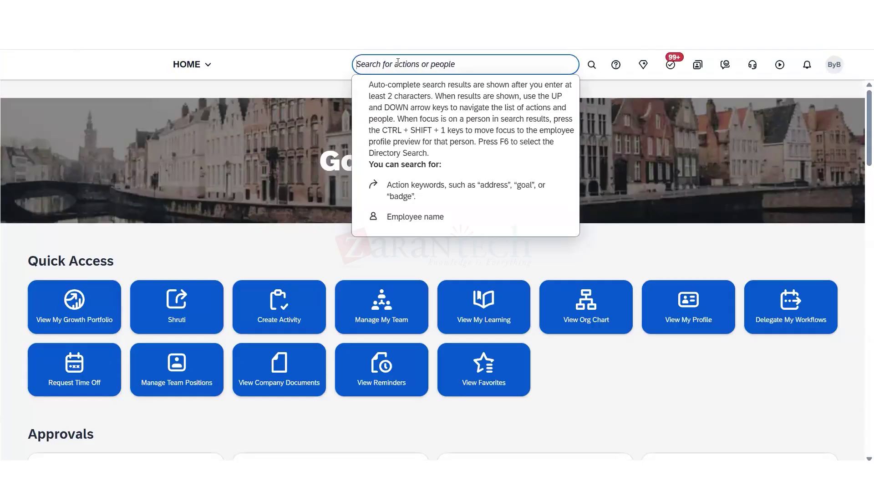
text(manage)
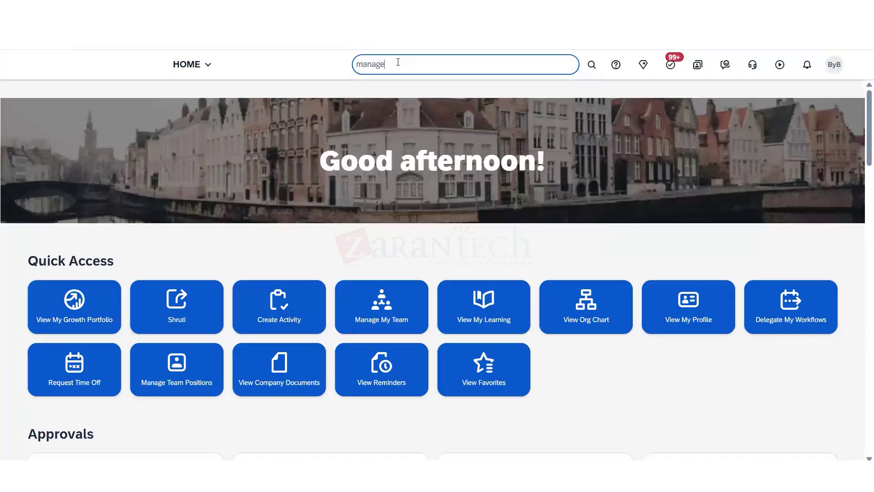
text( permission)
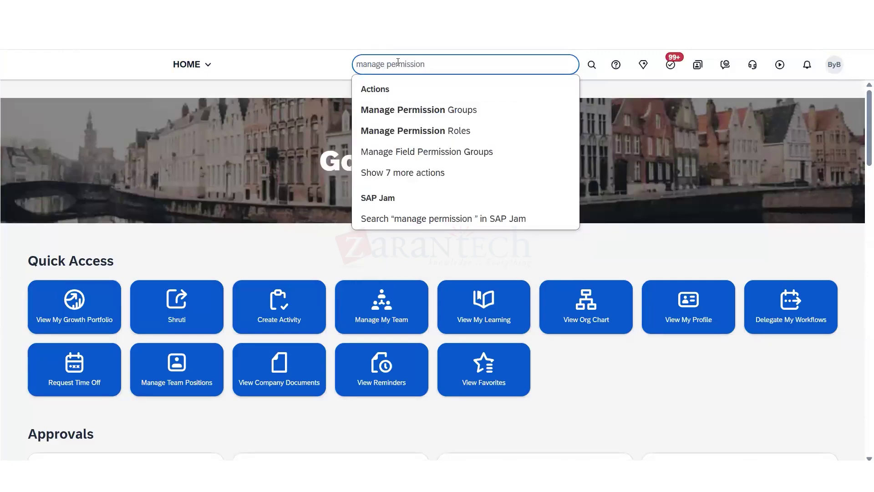
click(401, 132)
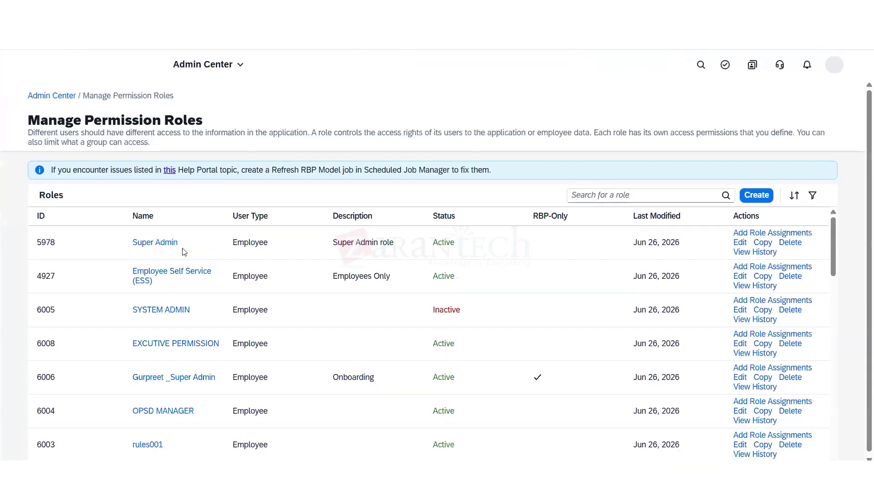
- Edit the Super Admin role and search its permissions for "picklist"
click(740, 243)
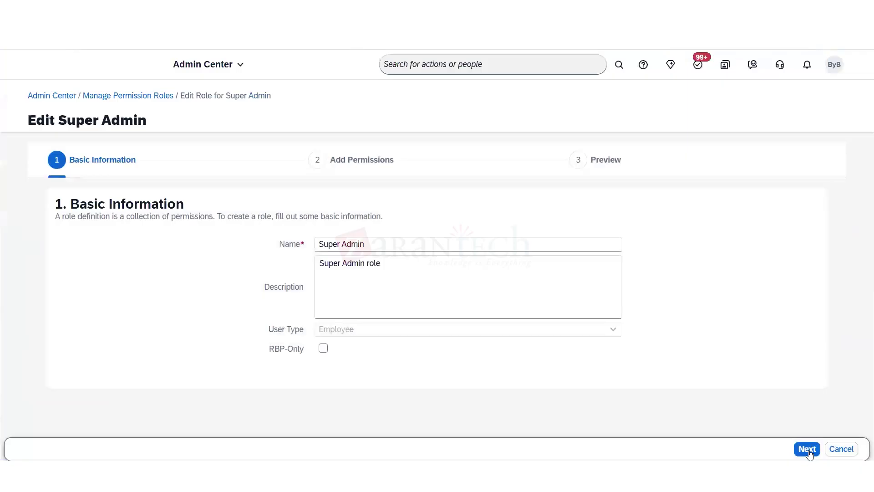
click(806, 448)
click(98, 234)
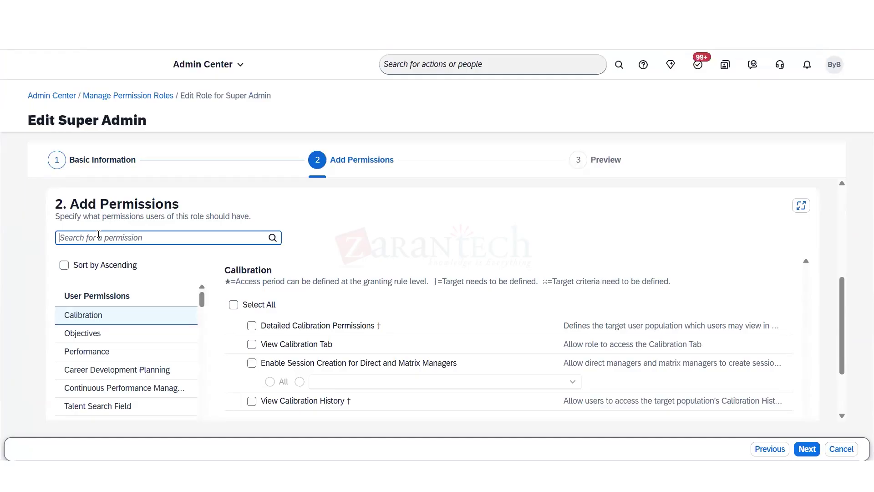
text(pi)
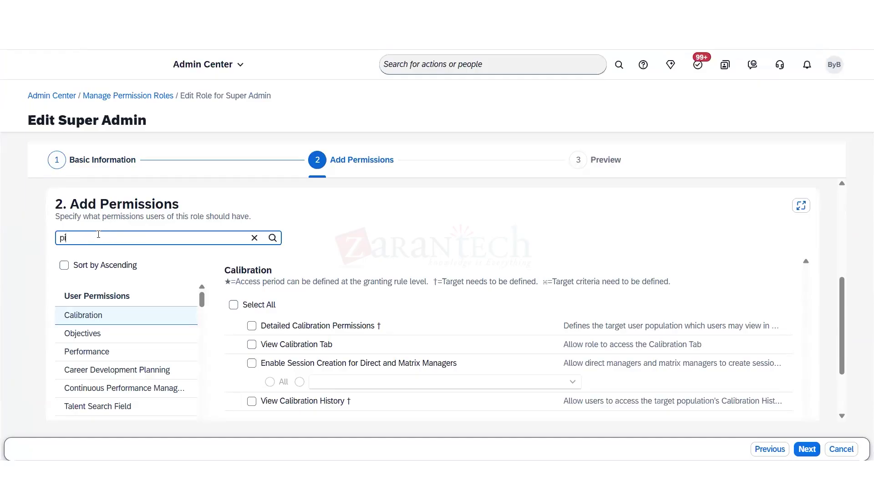
text(cklist)
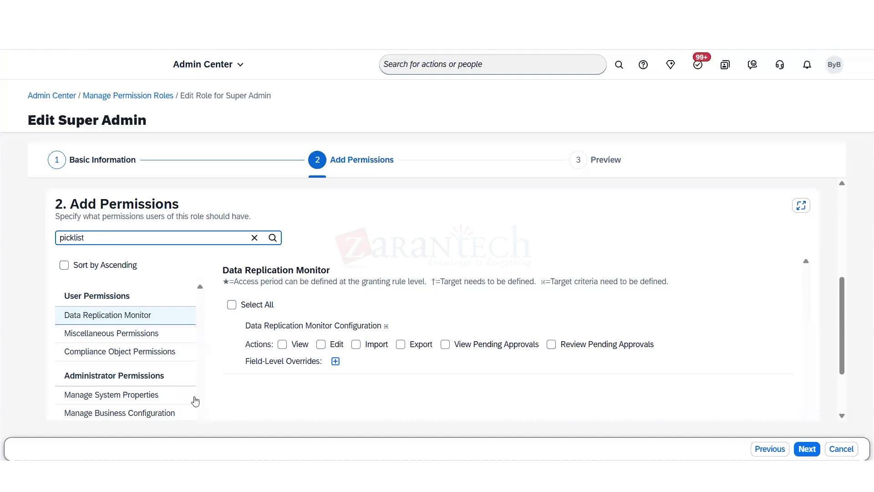
- Check the picklist permissions under Miscellaneous Permissions, Compliance Object Permissions and Manage System Properties
click(132, 334)
click(128, 351)
click(128, 398)
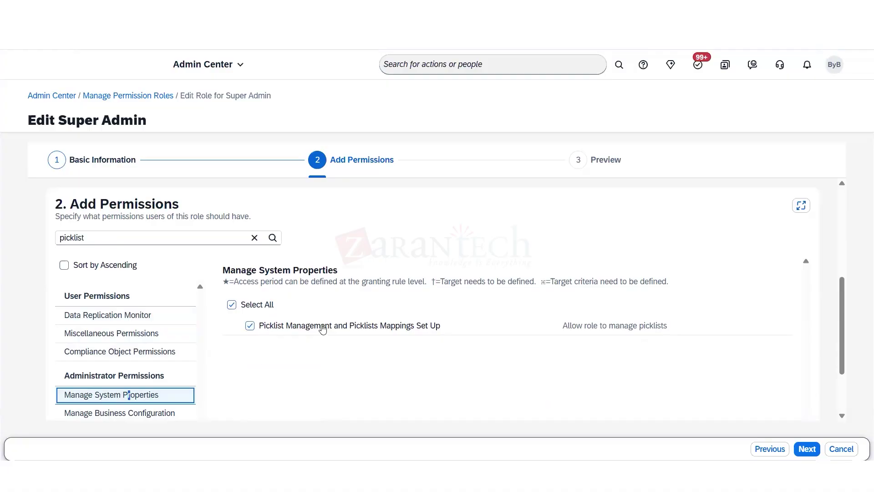
- Search the available actions for "picklist" and open Picklist Center
click(406, 65)
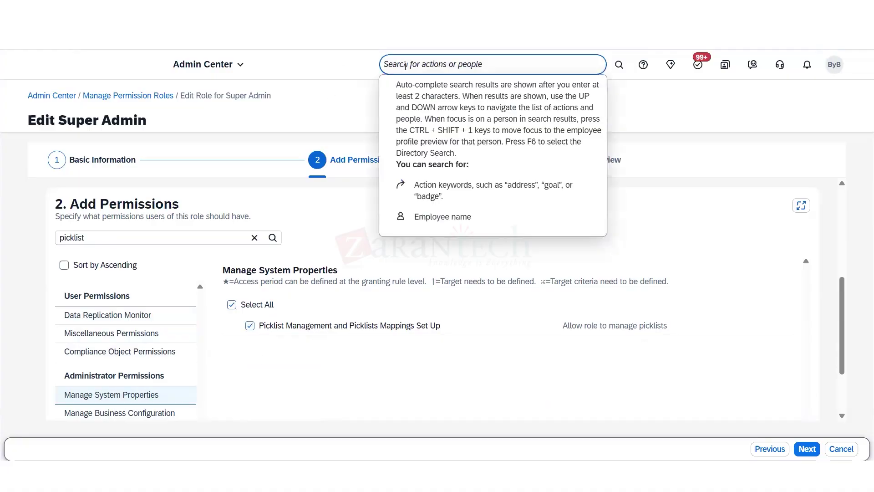
text(picklist)
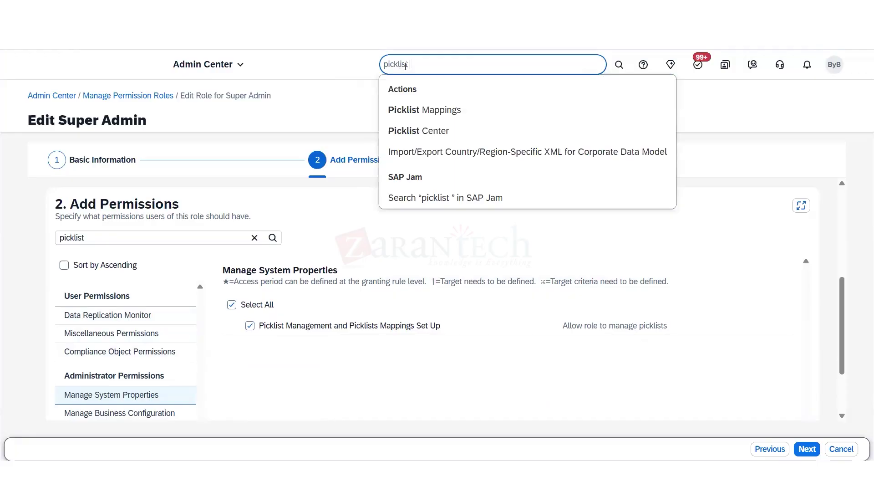
click(437, 143)
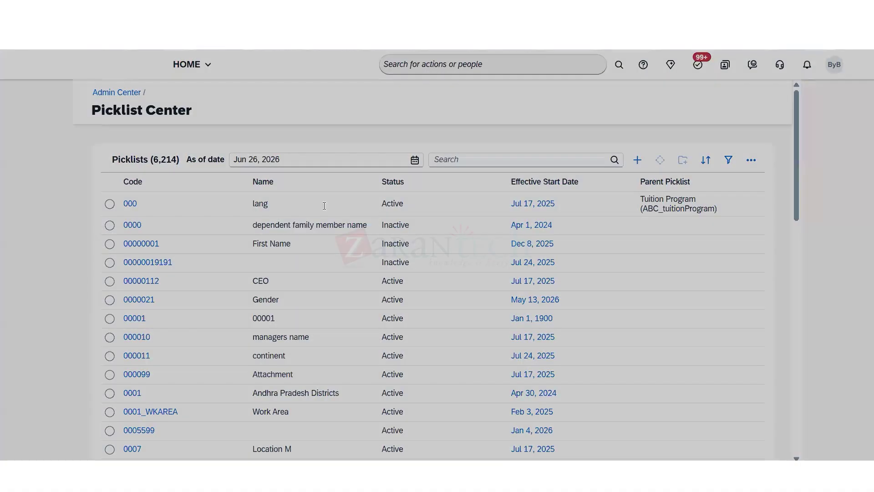
- Start a new picklist with Zaraedu as both its code and its name
text(Zar)
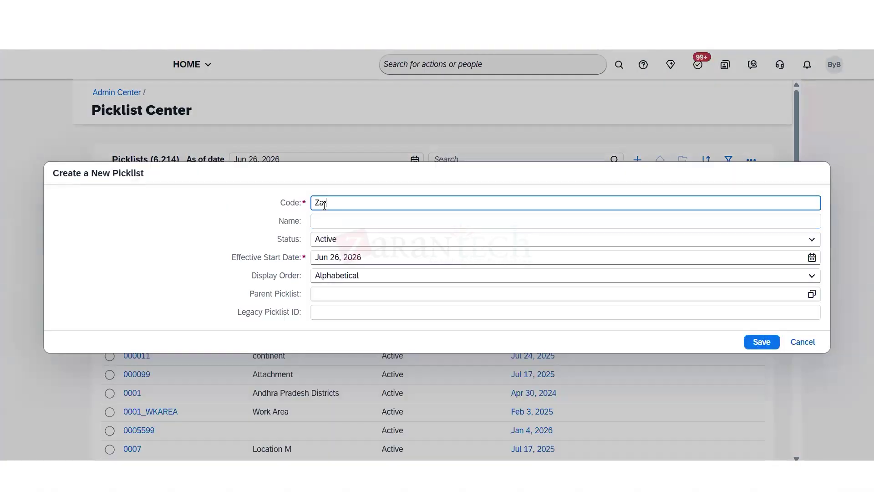
text(aedu)
click(366, 222)
text(Zaraedu)
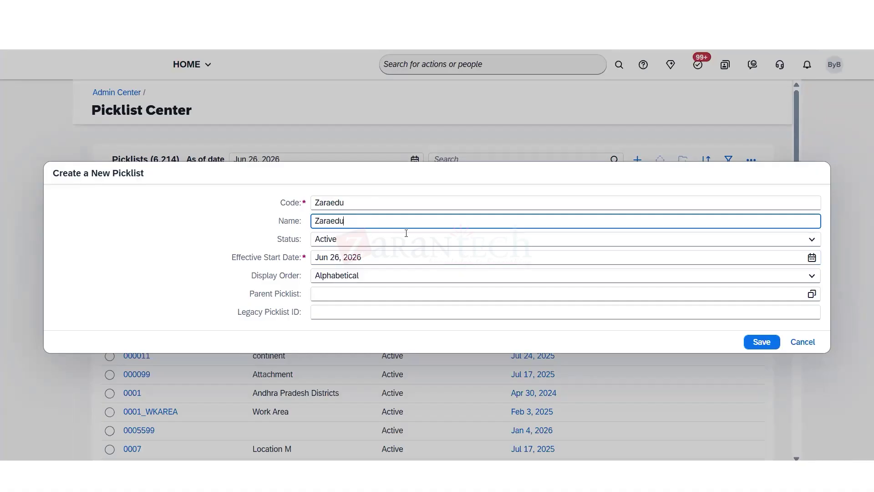
- Set the Zaraedu picklist's effective start date to Jan 1, 1900 and save the picklist
click(811, 257)
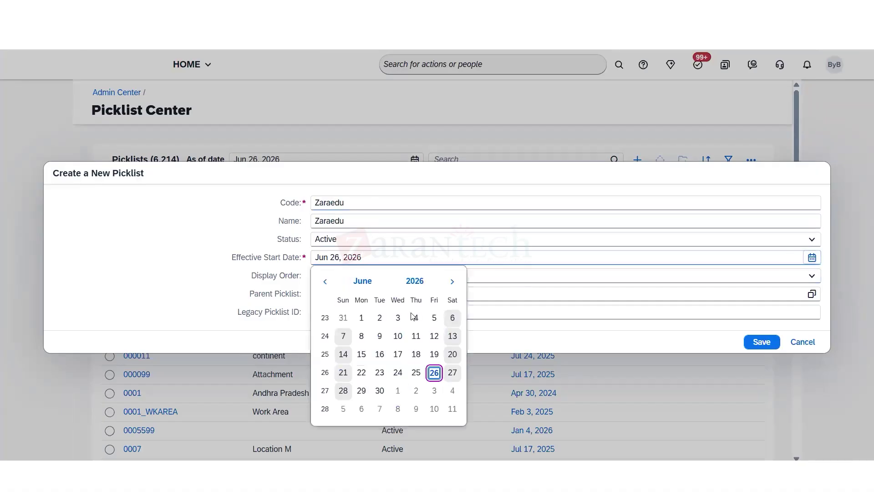
click(414, 280)
click(326, 281)
click(326, 282)
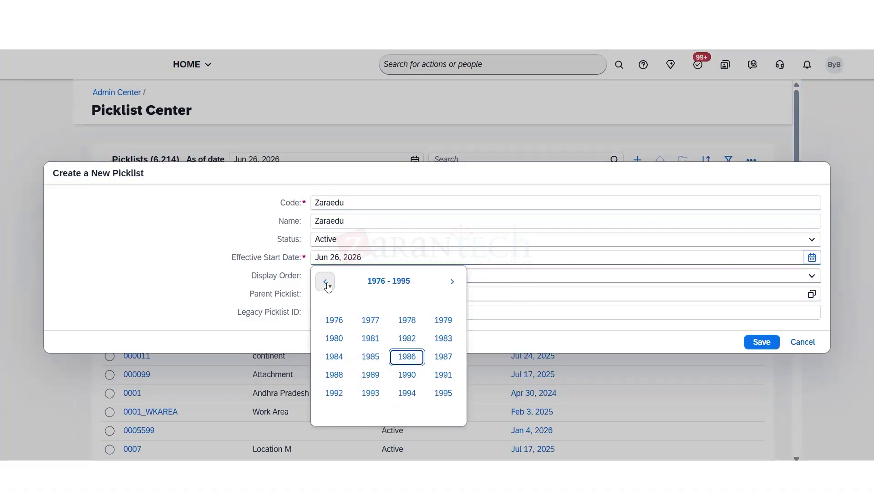
click(326, 282)
click(326, 282)
click(326, 282)
click(326, 282)
click(335, 338)
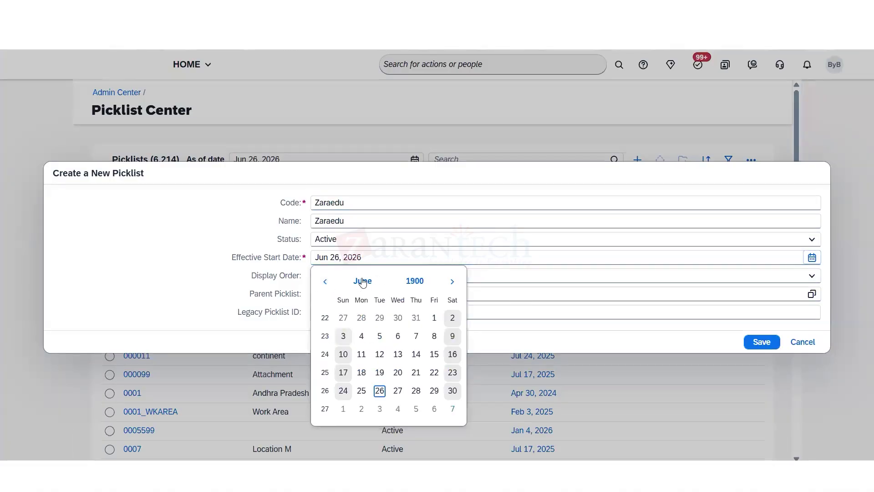
click(362, 281)
click(339, 331)
click(361, 317)
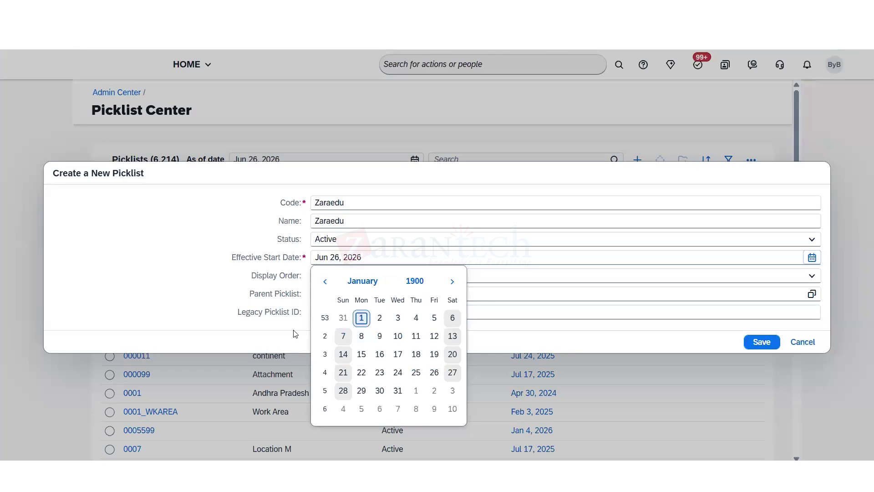
click(762, 342)
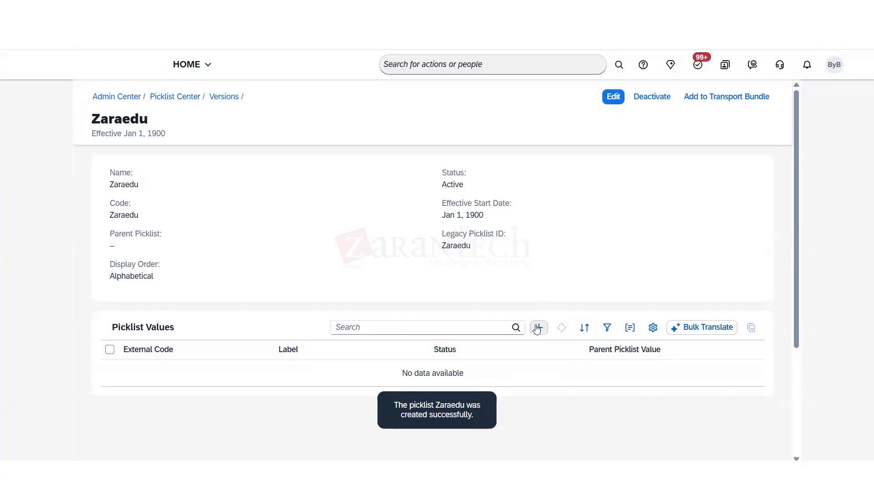
- Start a new value in the Zaraedu picklist with SAP as its external code
drag(446, 216, 486, 217)
click(494, 215)
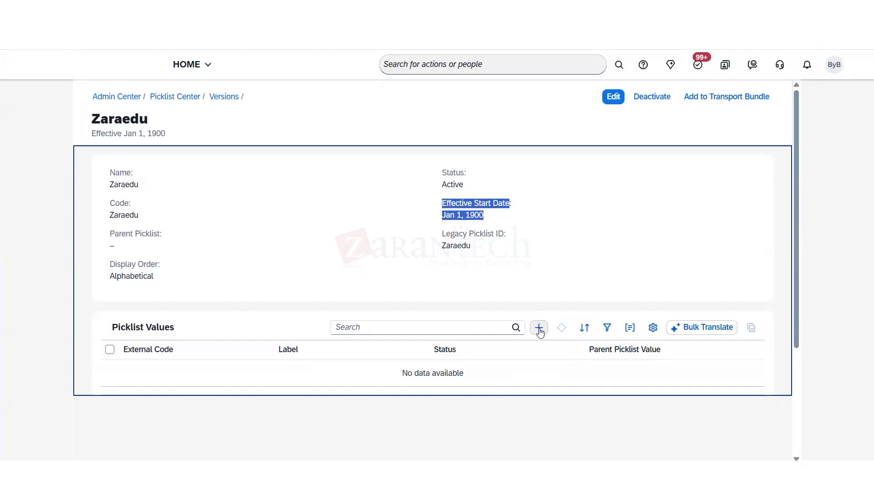
click(539, 327)
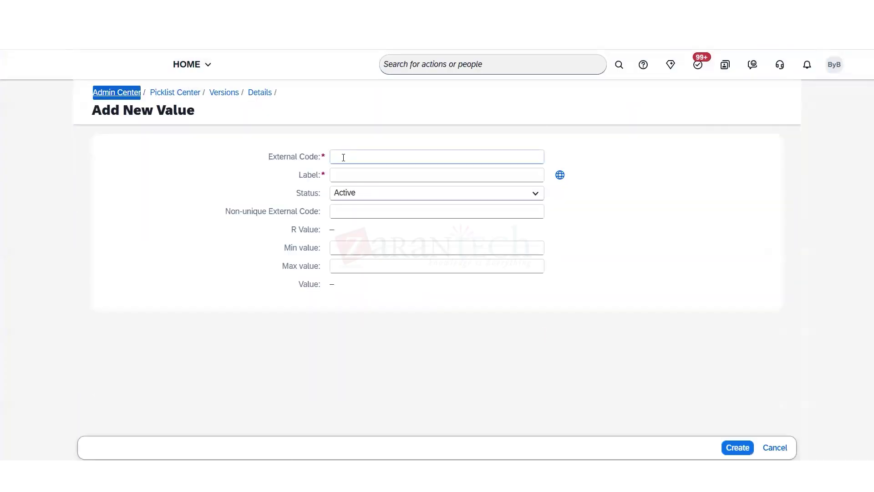
click(345, 155)
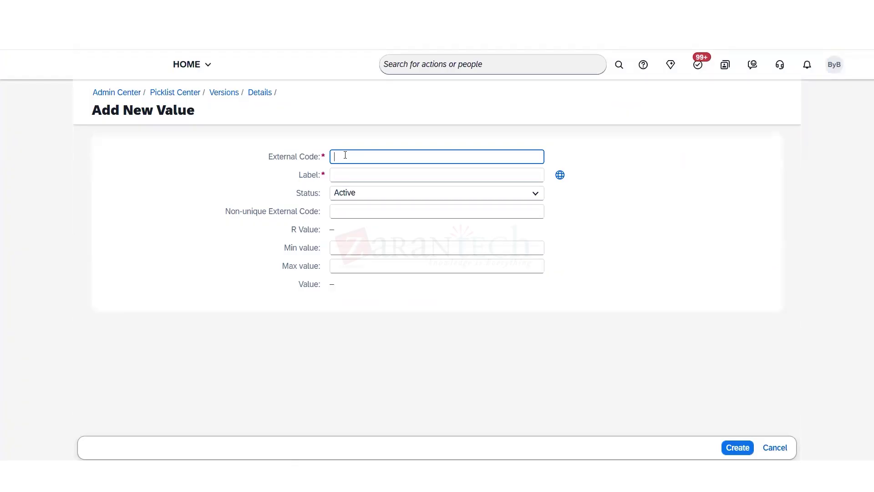
text(SAP)
click(391, 177)
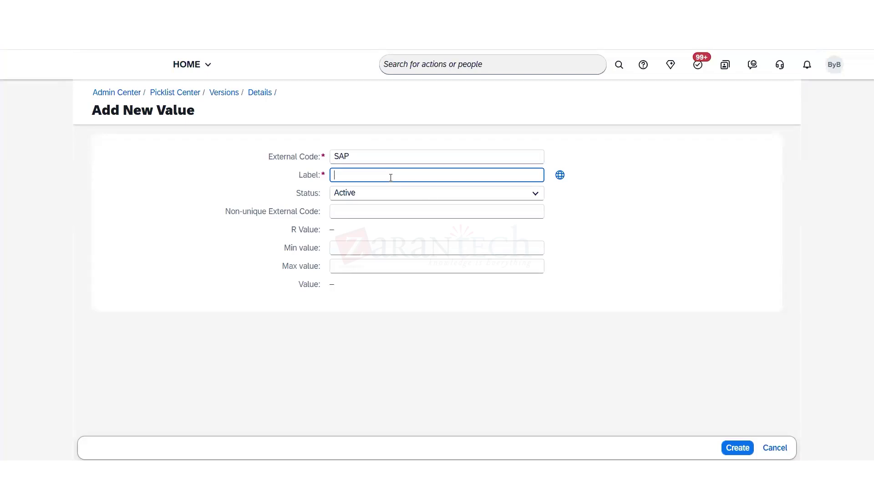
click(401, 155)
text(P)
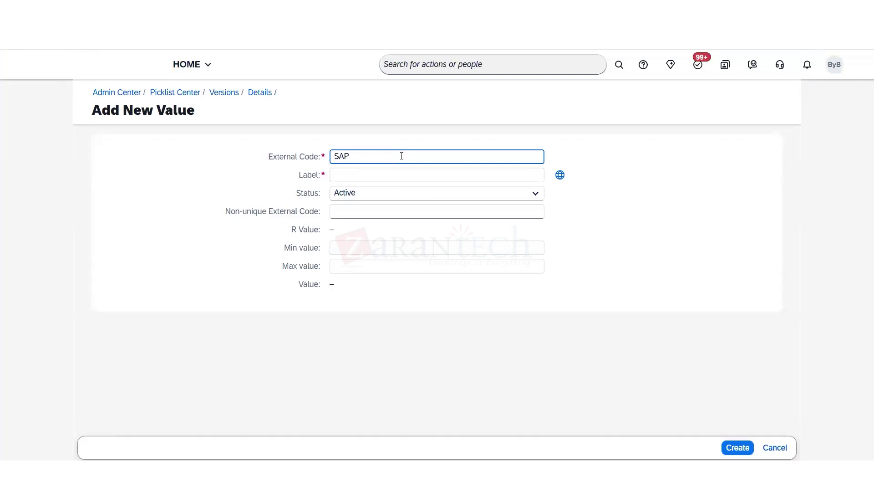
text( HC)
key(BackSpace)
key(BackSpace)
- Set the new picklist value's label to SAP and create the value
click(345, 175)
text(SA)
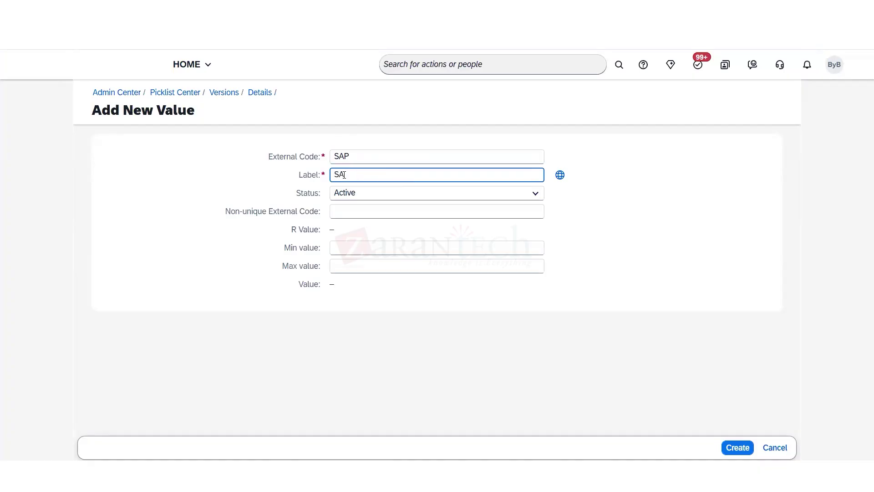
text(P)
click(825, 405)
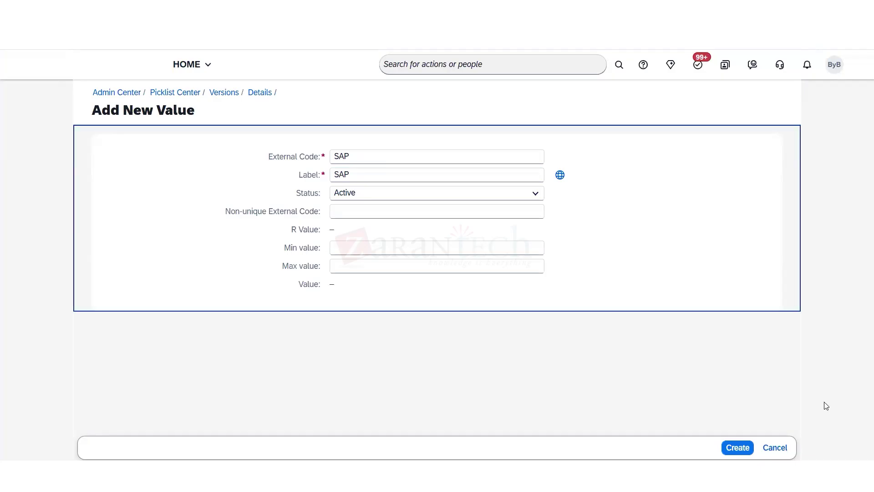
click(729, 448)
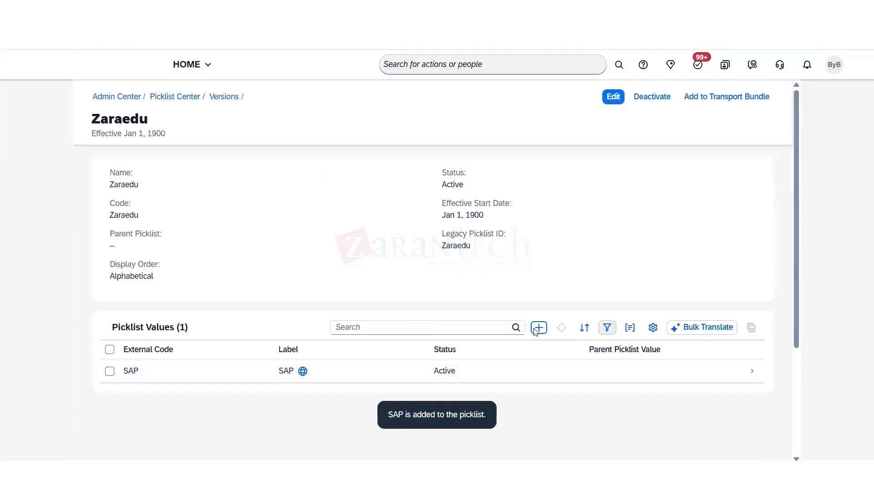
- Add a second Zaraedu picklist value with Workday as external code and label, and Active status
click(346, 156)
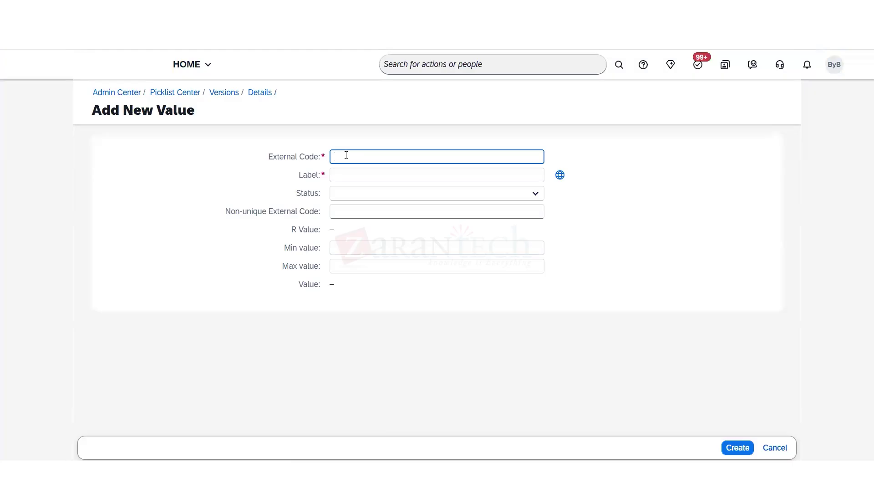
text(Workday)
click(378, 173)
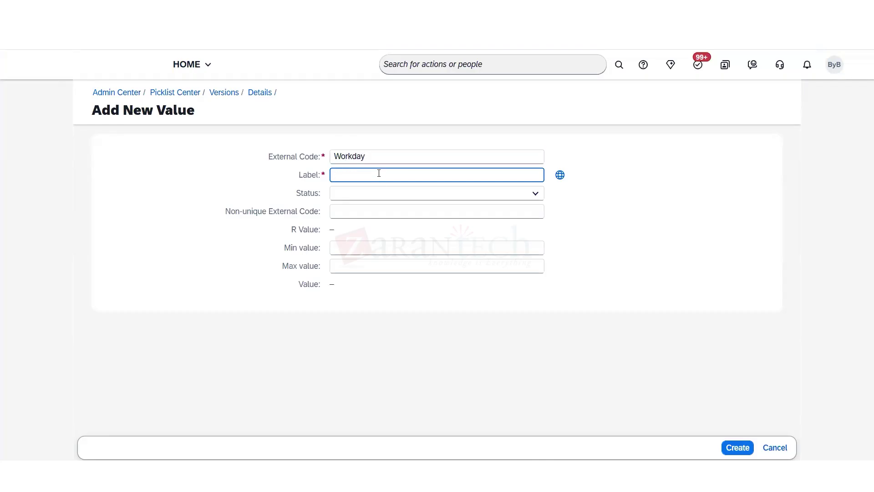
text(Workday)
click(532, 195)
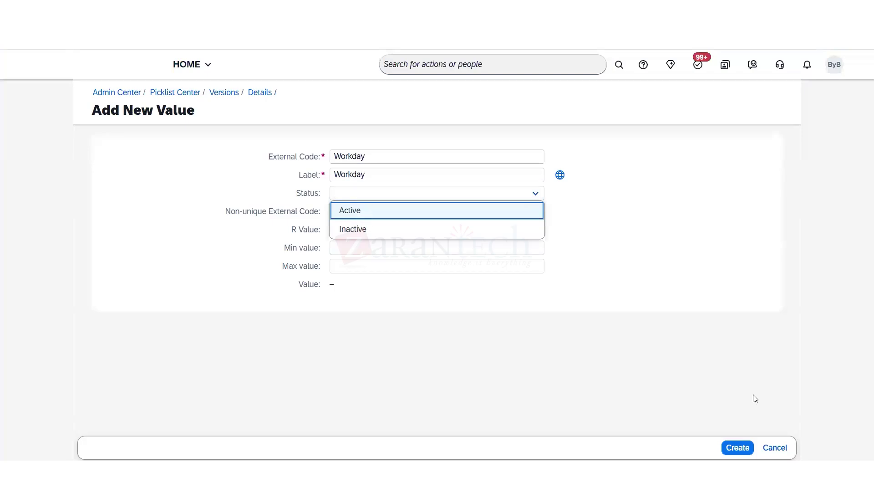
key(Return)
click(738, 447)
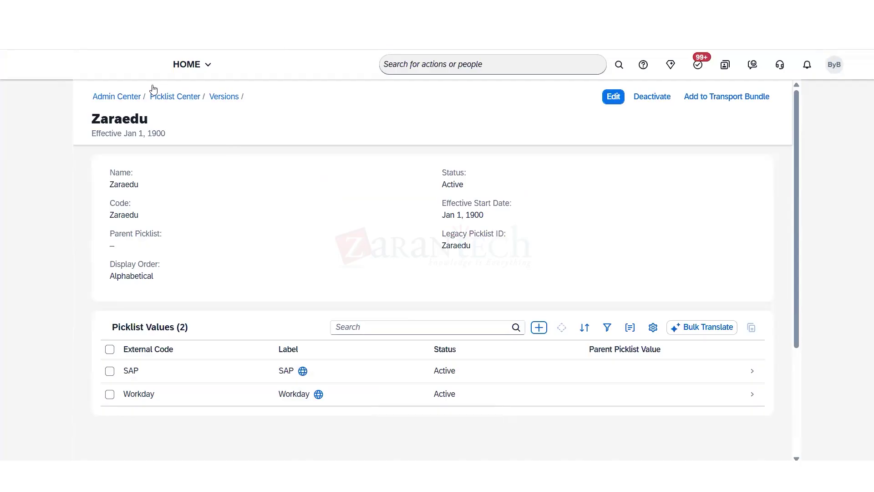
- Return to Picklist Center and start a new picklist with Zara_Modules as both its code and its name
click(164, 97)
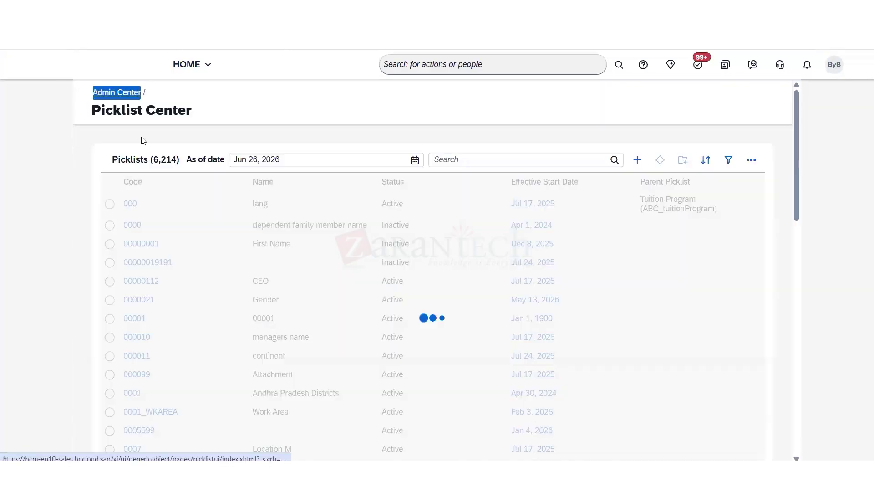
click(636, 159)
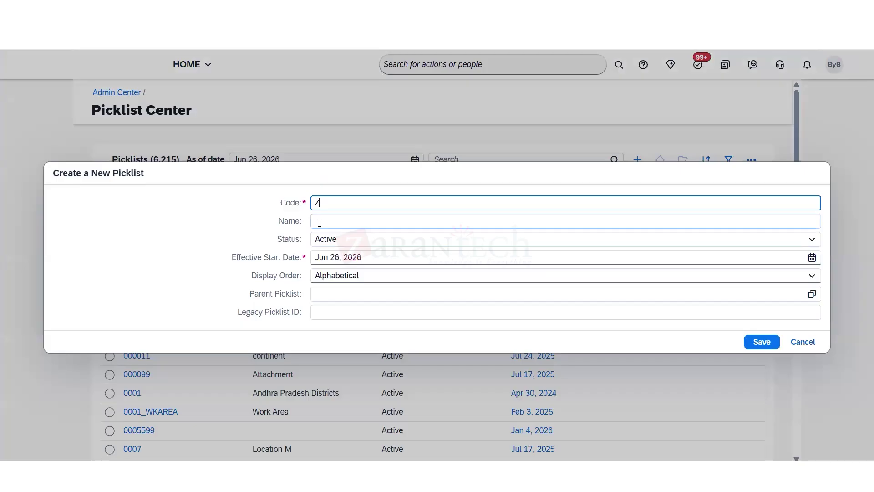
text(Zara_Modules)
click(340, 220)
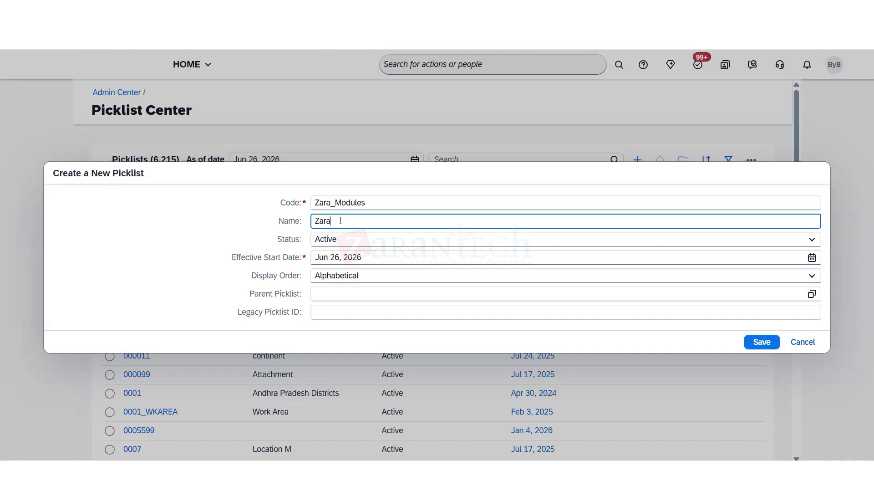
text(Zara_Modules)
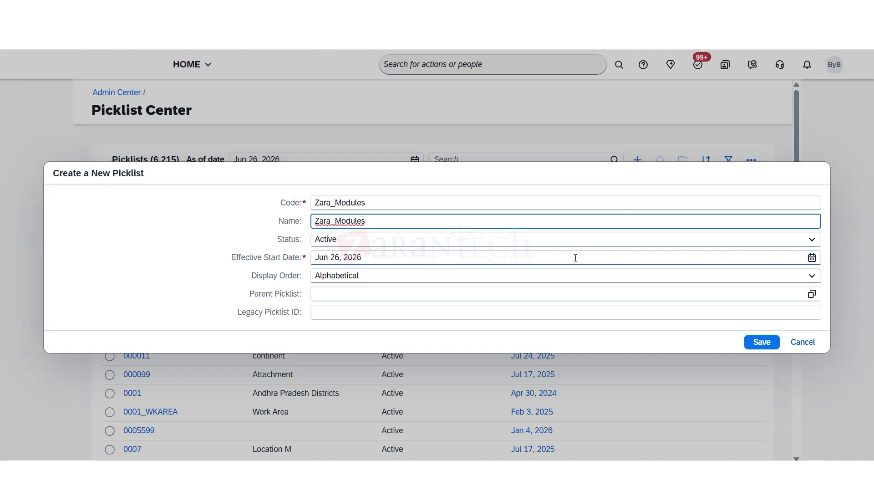
- Set the Zara_Modules picklist's effective start date to Jan 1, 1900
click(575, 258)
click(412, 280)
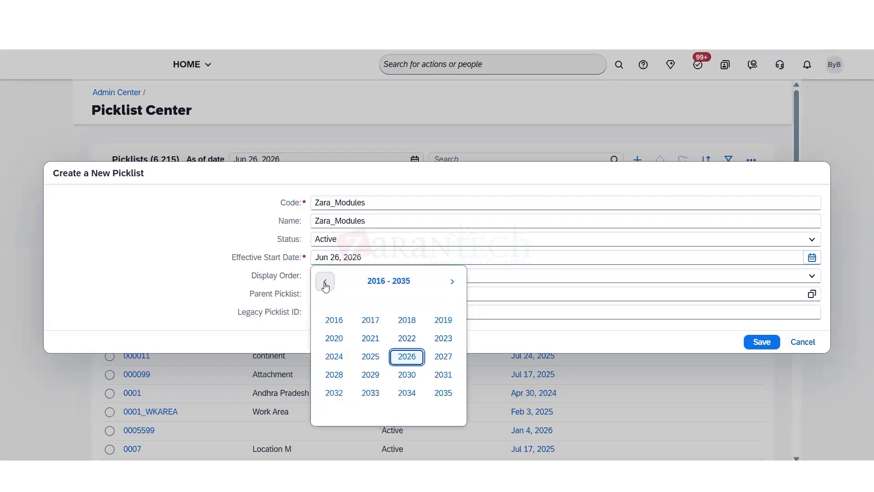
click(325, 283)
click(325, 283)
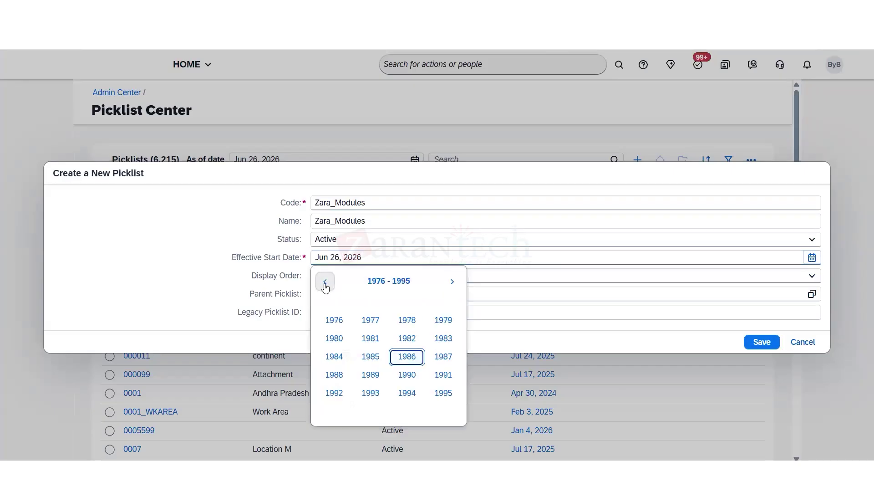
click(325, 283)
click(325, 283)
click(325, 283)
click(325, 283)
click(334, 338)
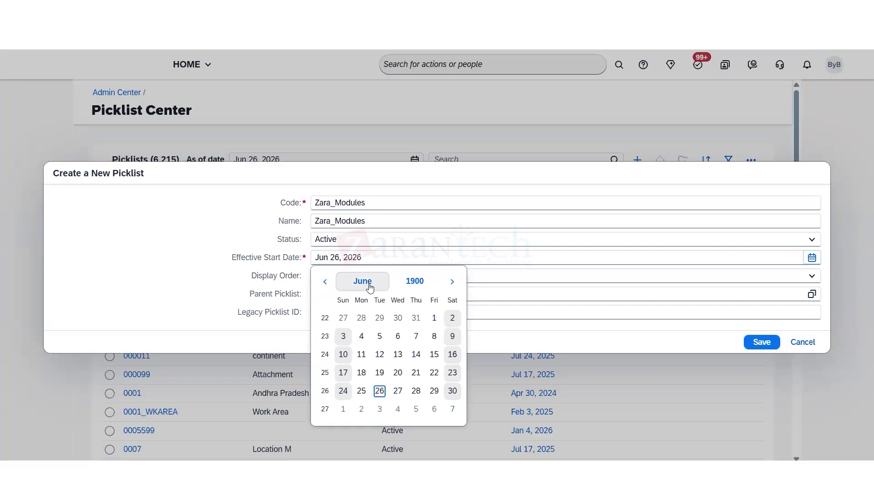
click(363, 282)
click(341, 330)
click(361, 318)
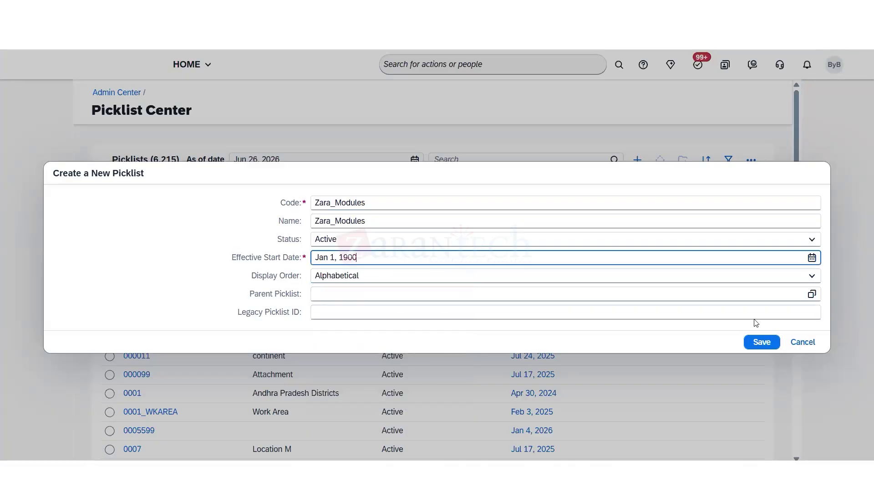
- Search the parent picklists for "zara", assign Zaraedu as the parent of Zara_Modules and save the picklist
drag(265, 294, 319, 295)
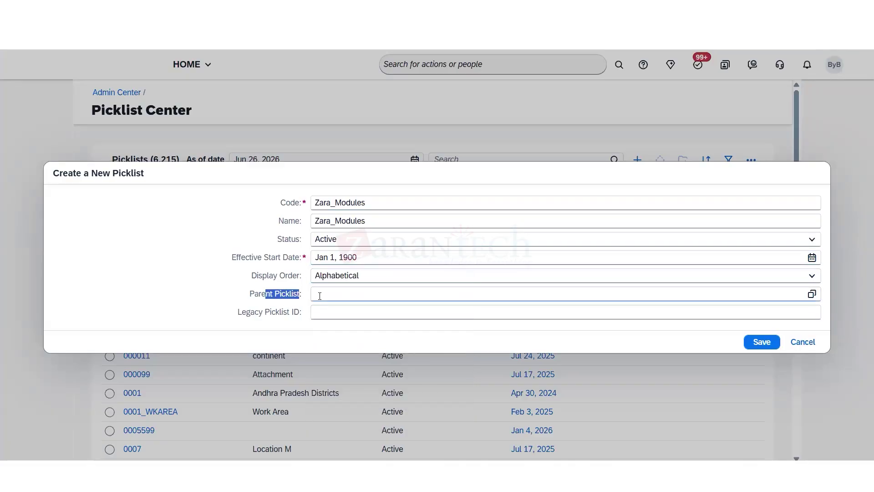
double_click(288, 239)
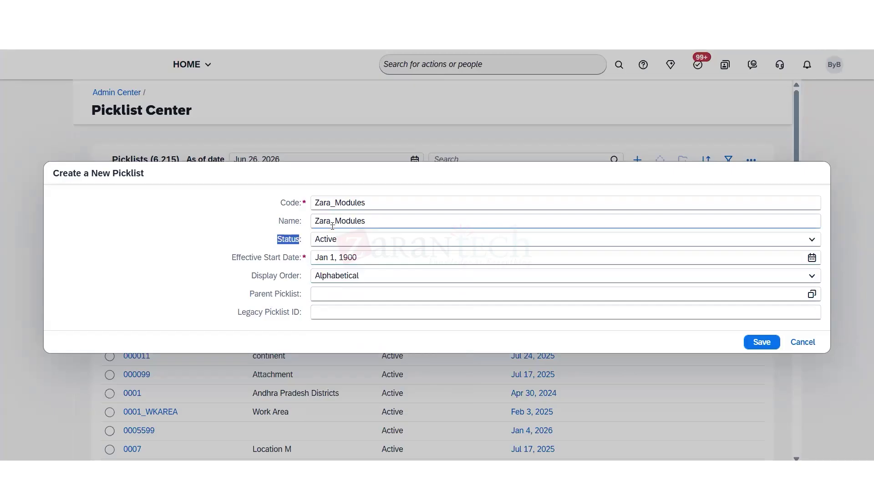
drag(385, 218, 313, 221)
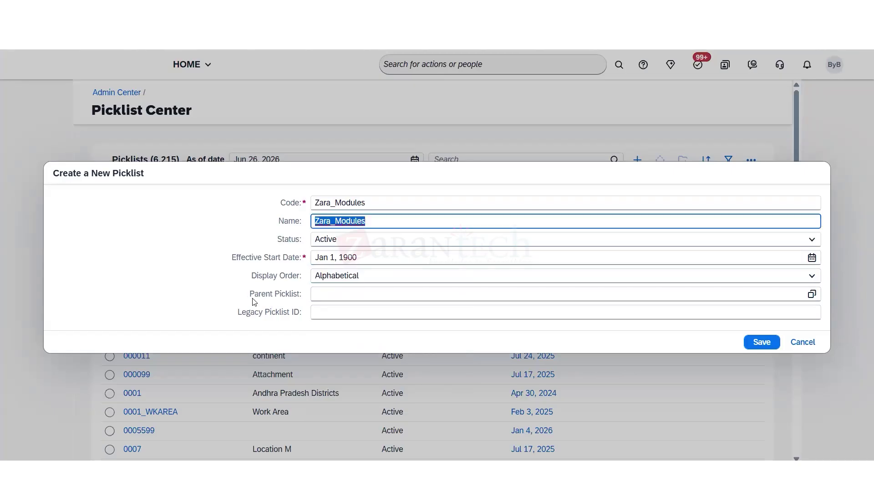
drag(255, 301, 322, 291)
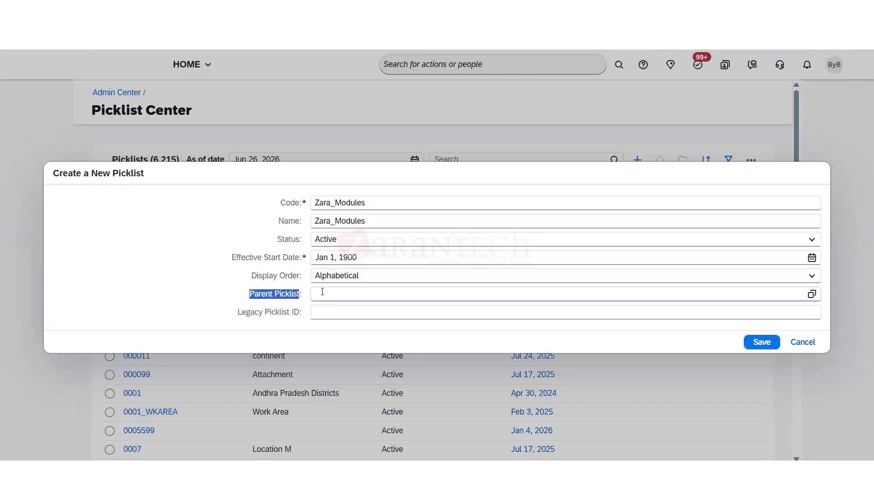
click(811, 294)
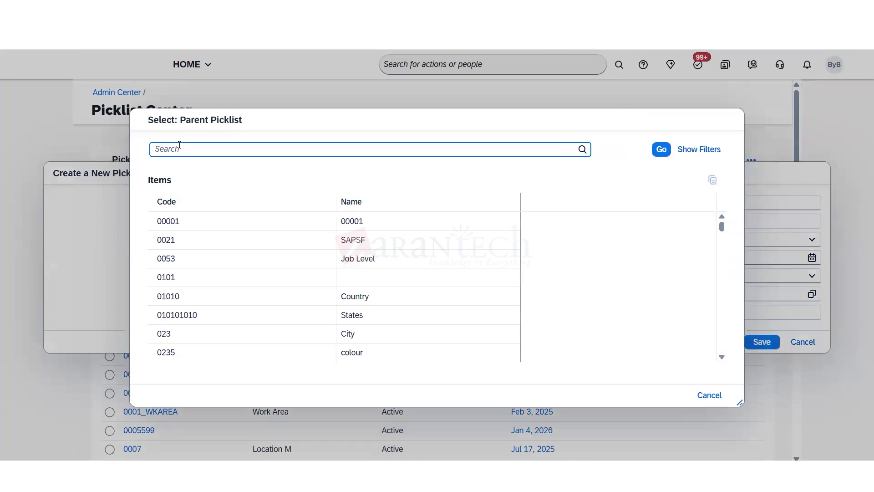
text(zara)
click(582, 150)
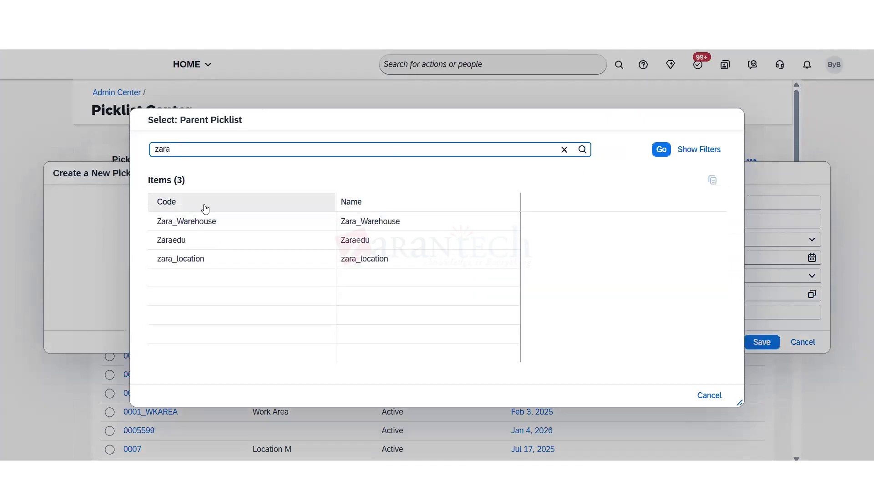
click(209, 241)
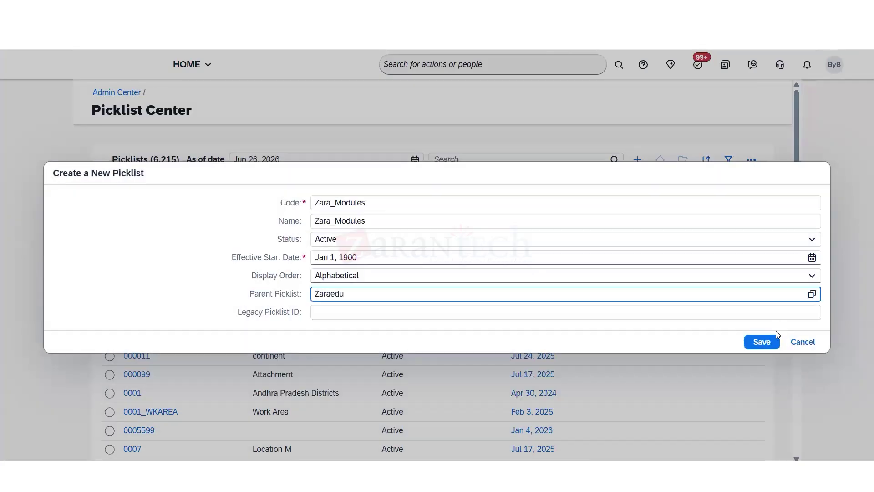
click(763, 342)
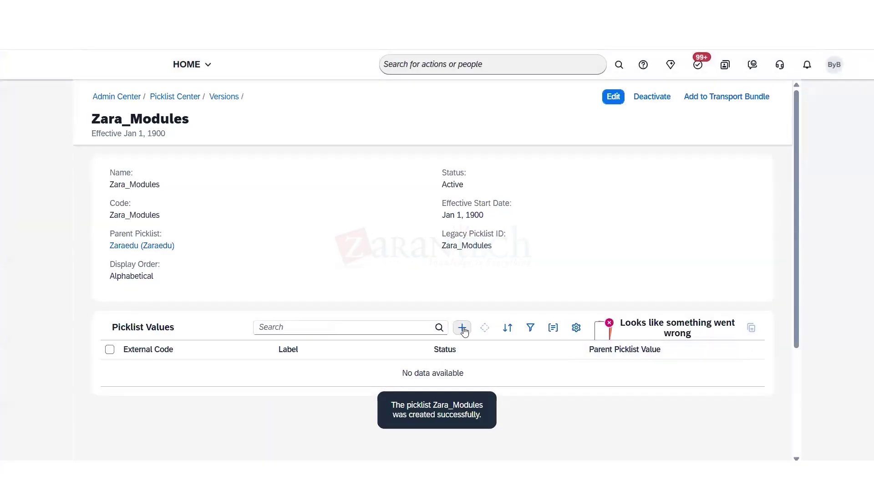
- Start a new value in the Zara_Modules picklist with HCM as its external code and label
click(463, 329)
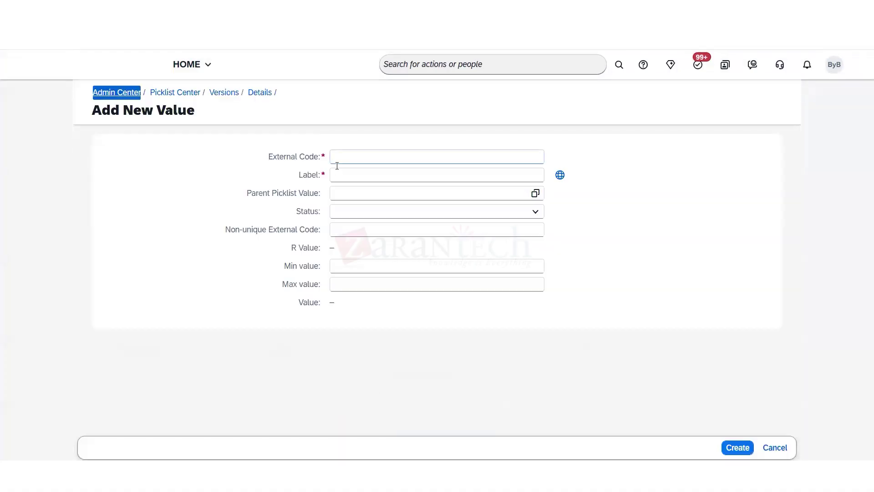
click(342, 160)
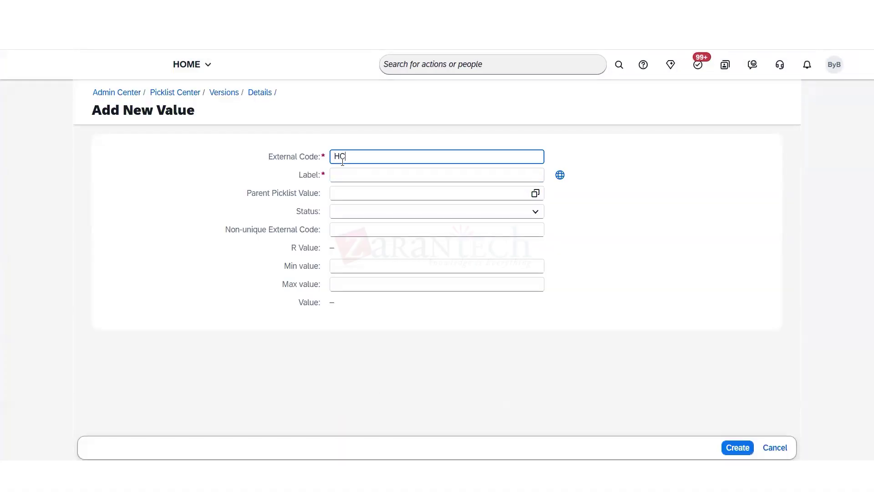
click(371, 179)
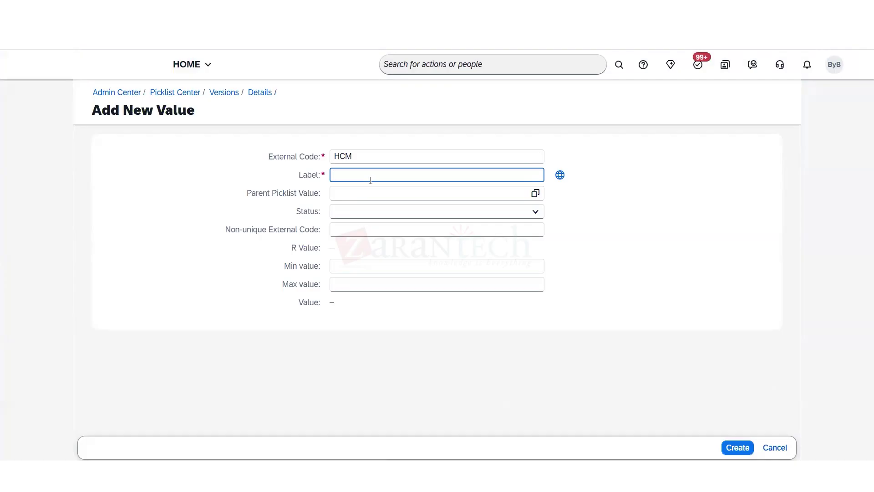
text(HCM)
- Assign SAP as the HCM value's parent picklist value, set its status to Active and create it
drag(293, 201, 251, 196)
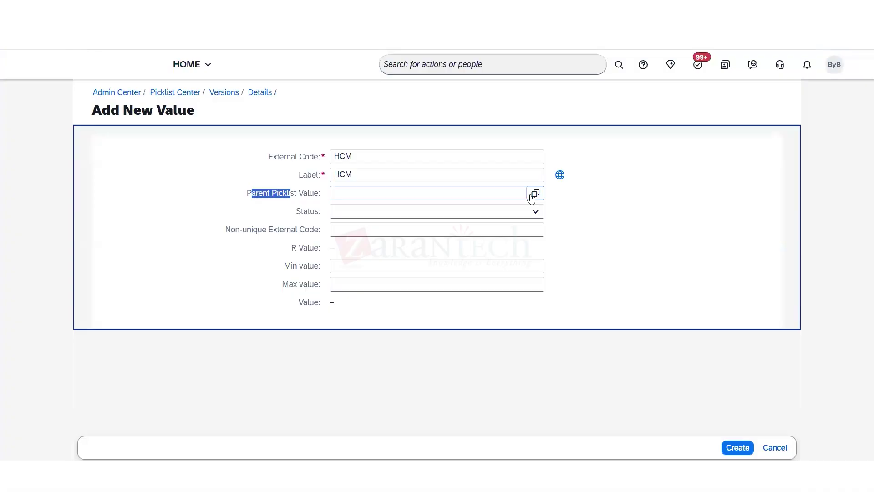
click(531, 195)
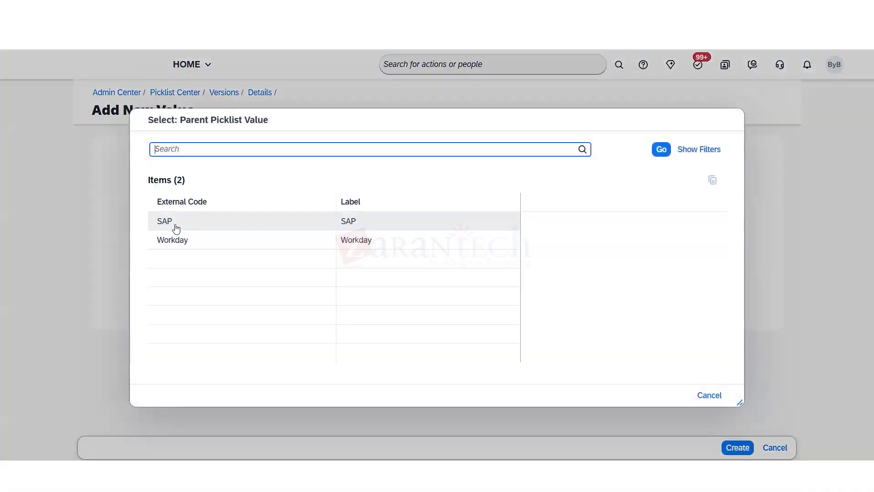
click(180, 227)
click(535, 211)
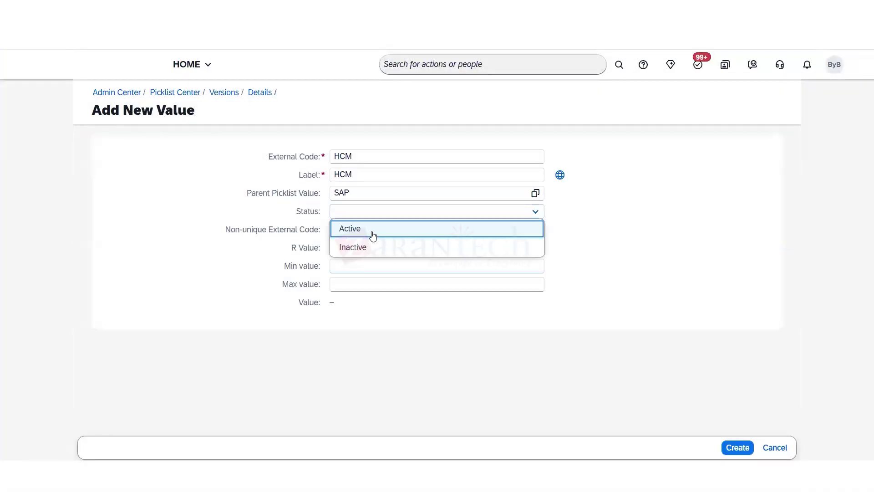
click(371, 232)
click(739, 448)
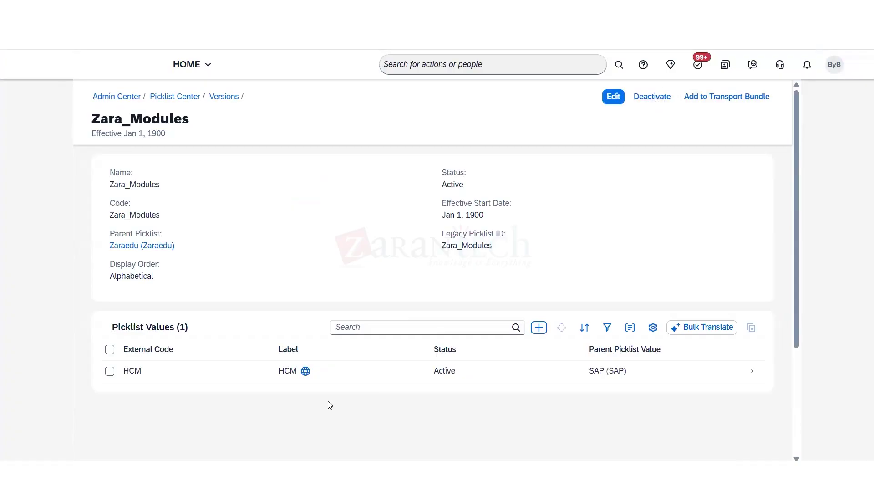
- Open the HCM value in Zara_Modules, check its status options and save it with Active kept
click(287, 371)
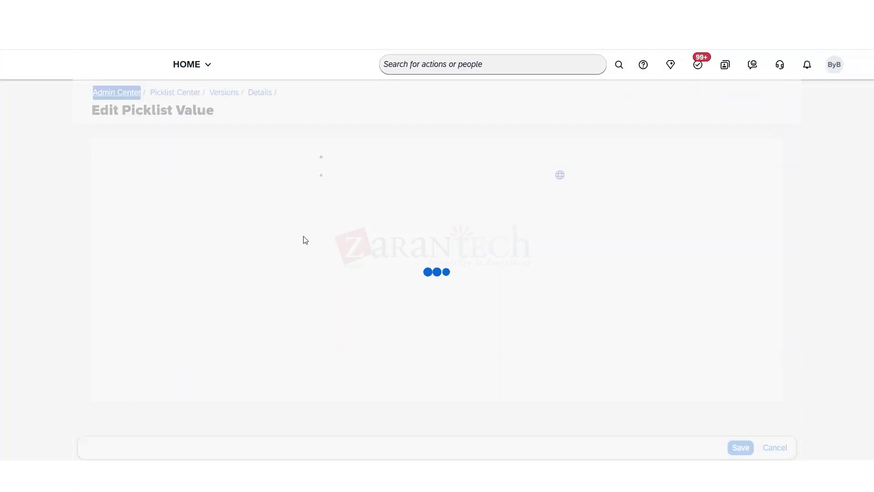
click(529, 214)
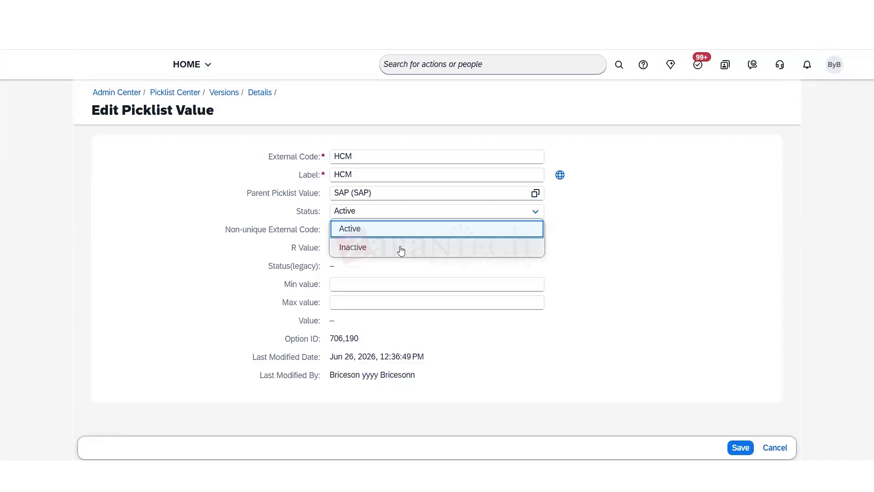
click(740, 448)
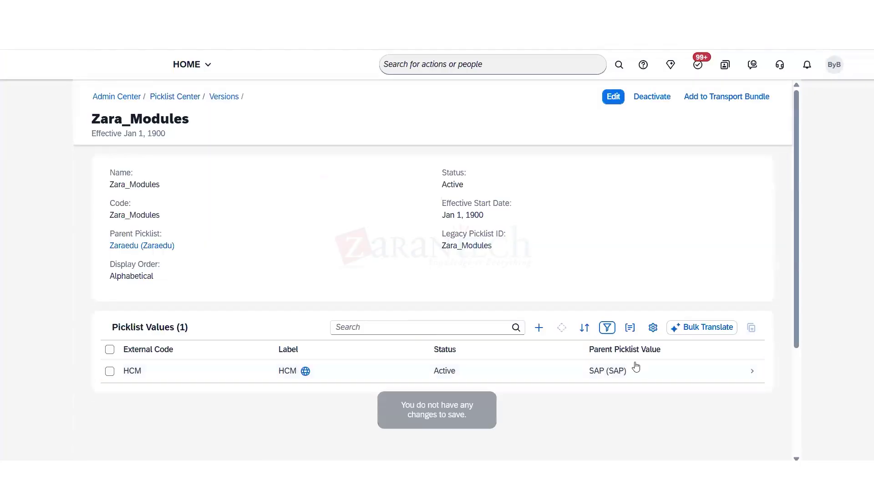
- Add an Active value to Zara_Modules with EC as external code and label and SAP as its parent picklist value
click(538, 328)
click(379, 158)
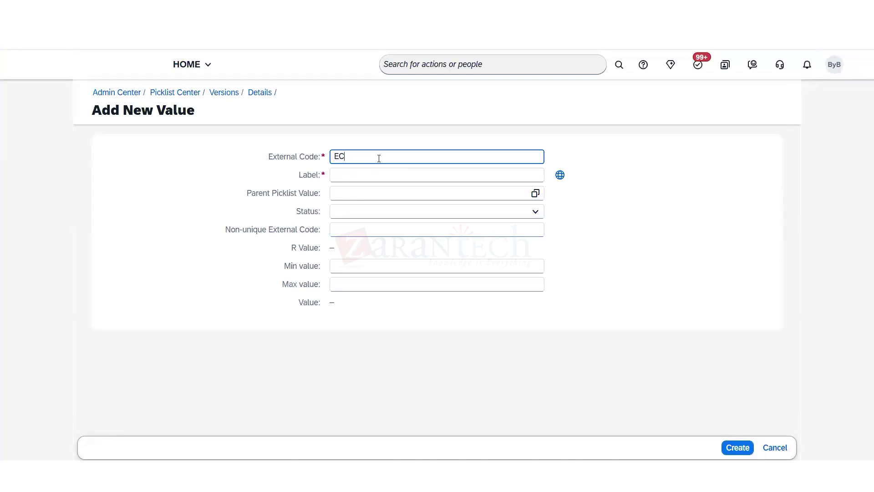
click(373, 172)
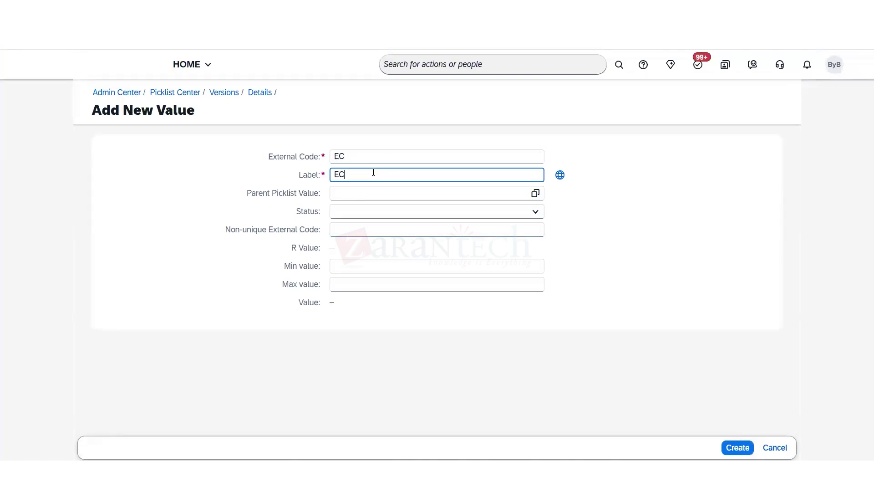
click(535, 193)
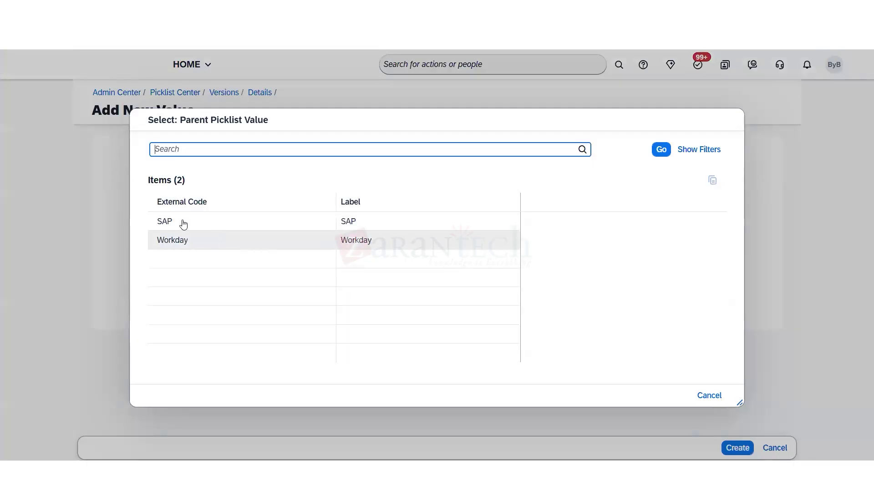
click(183, 223)
click(535, 212)
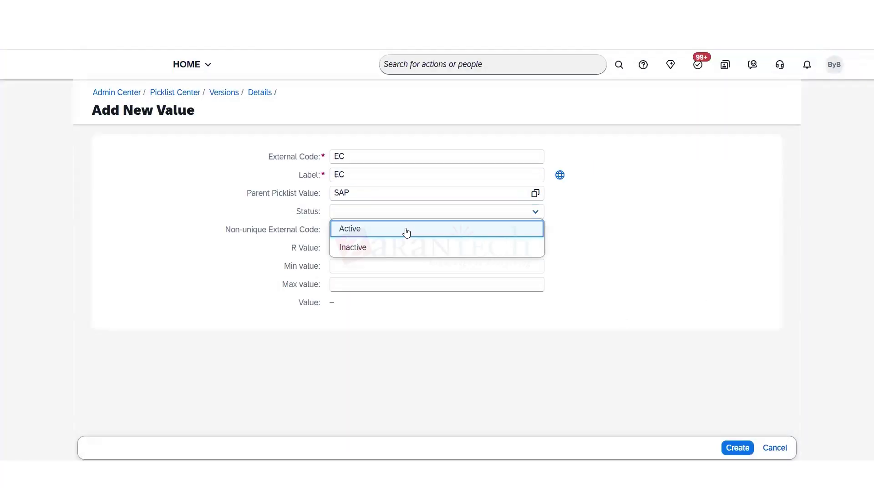
click(407, 232)
click(728, 447)
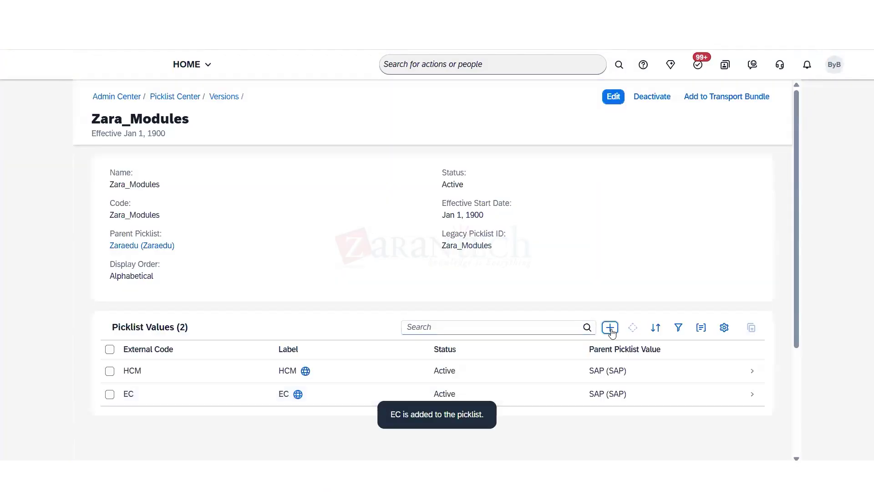
- Start a new Zara_Modules value with Workday_Functional as its external code and label
click(610, 328)
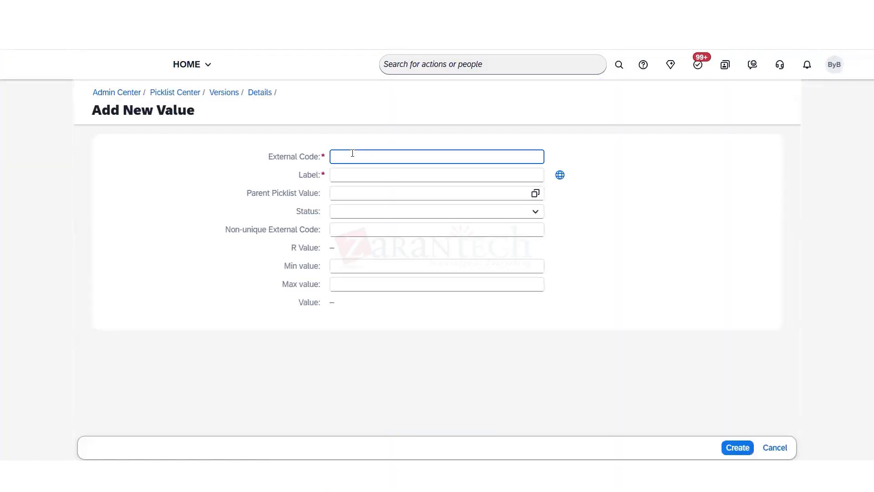
text(Workday_Functional)
key(ctrl+a)
key(ctrl+c)
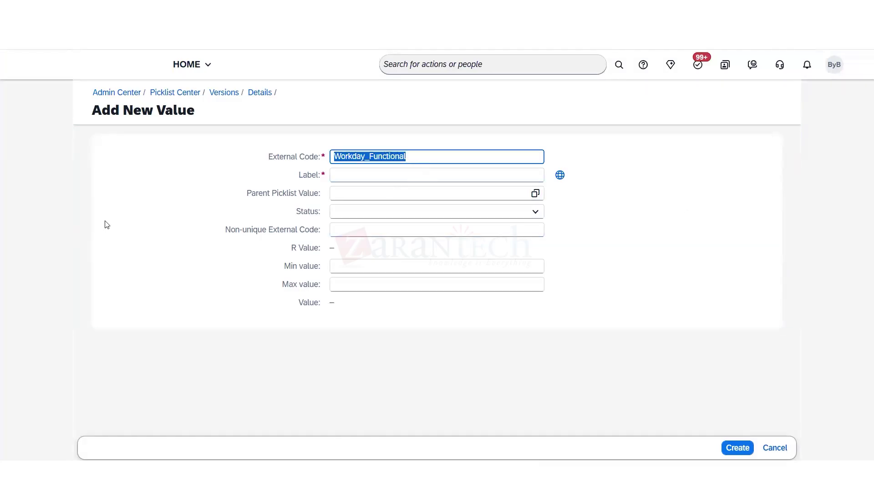
click(339, 177)
key(ctrl+v)
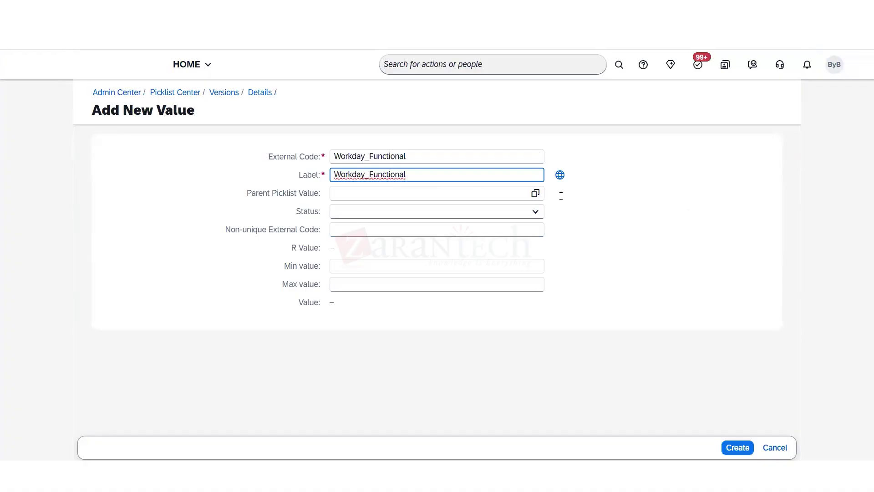
- Assign Workday as the Workday_Functional value's parent, set its status to Active and create it
click(535, 193)
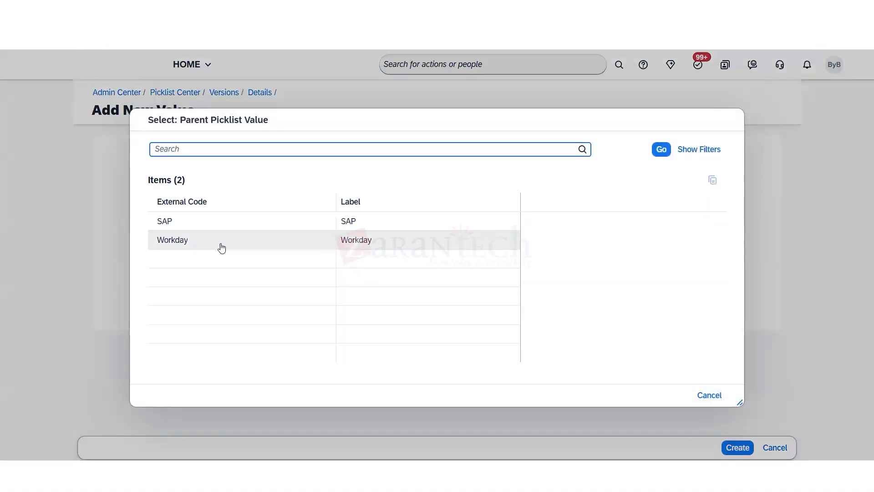
click(219, 246)
click(537, 212)
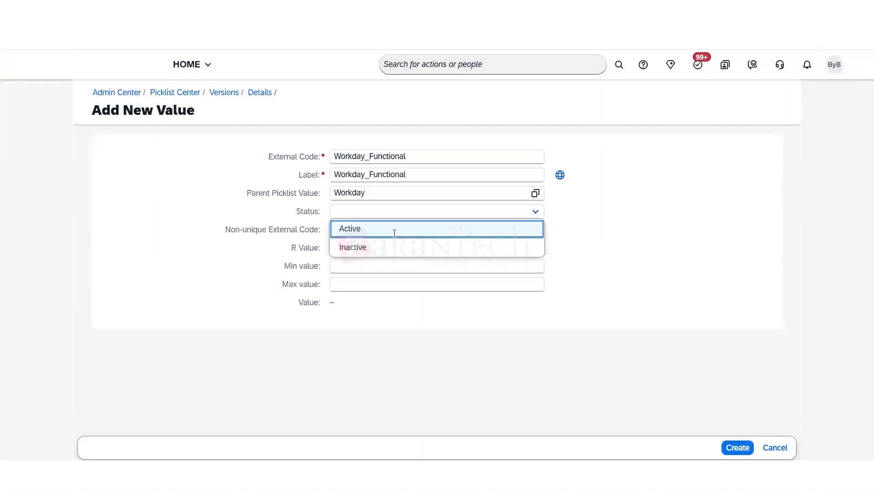
click(392, 229)
click(736, 448)
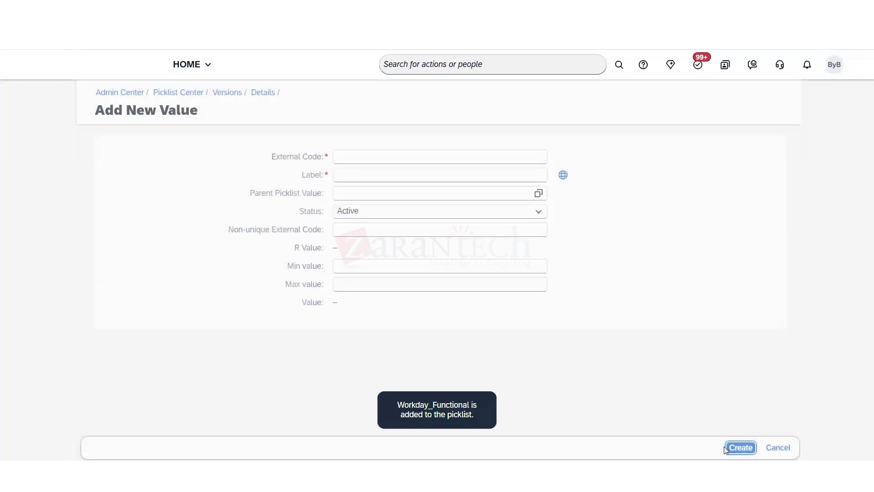
- Start another Zara_Modules value with Workday_Technical as its external code and label
click(609, 327)
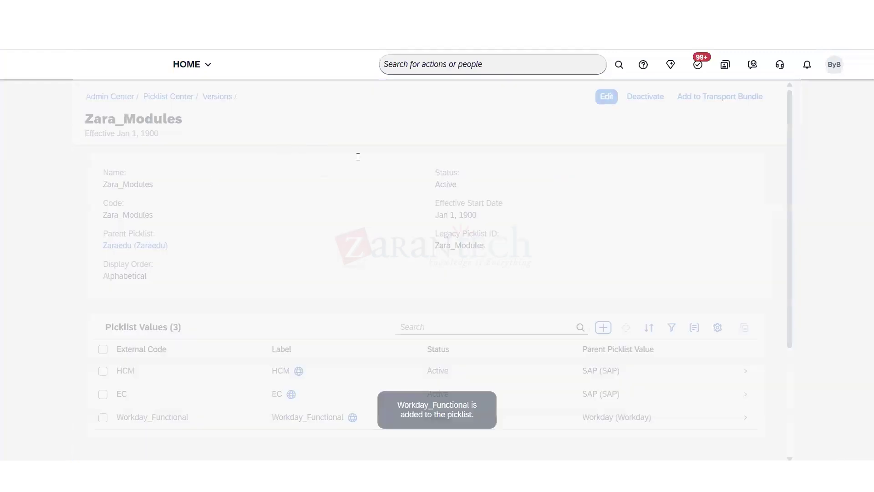
text(Wor)
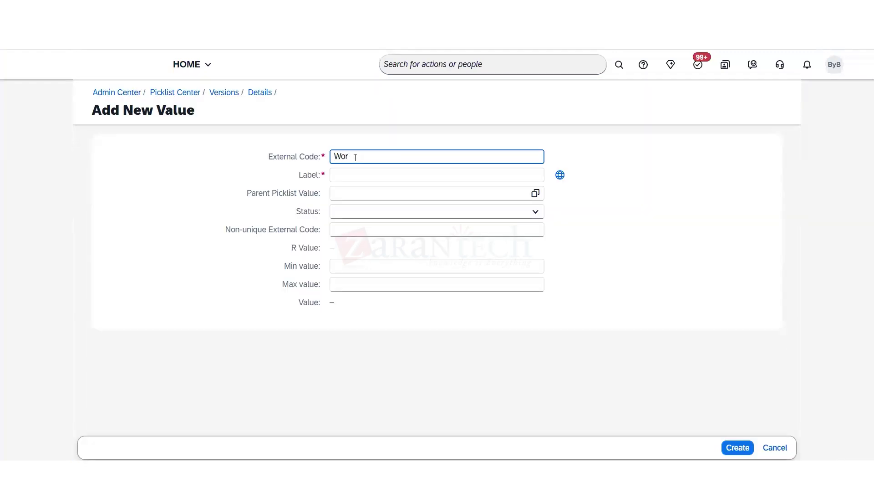
text(kday_Technical)
drag(439, 190, 100, 183)
key(ctrl+c)
click(353, 179)
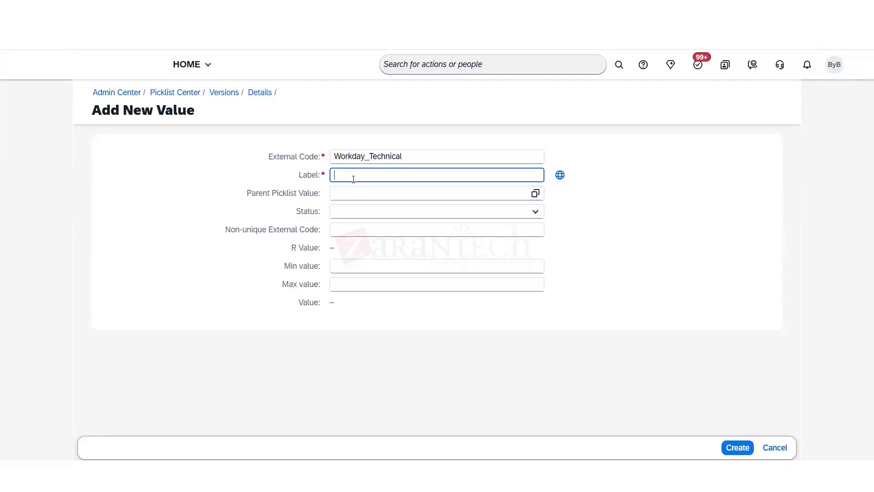
key(ctrl+v)
- Assign Workday as the Workday_Technical value's parent, set its status to Active and create it
click(534, 193)
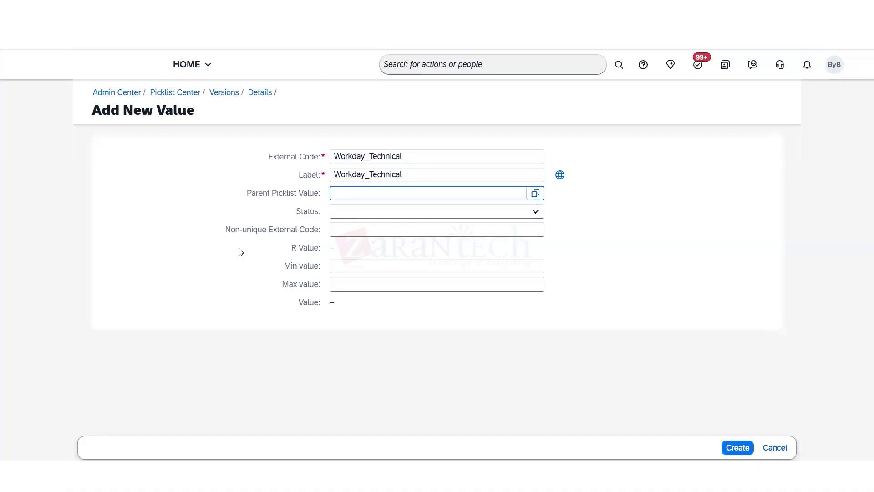
click(186, 241)
click(499, 218)
click(485, 229)
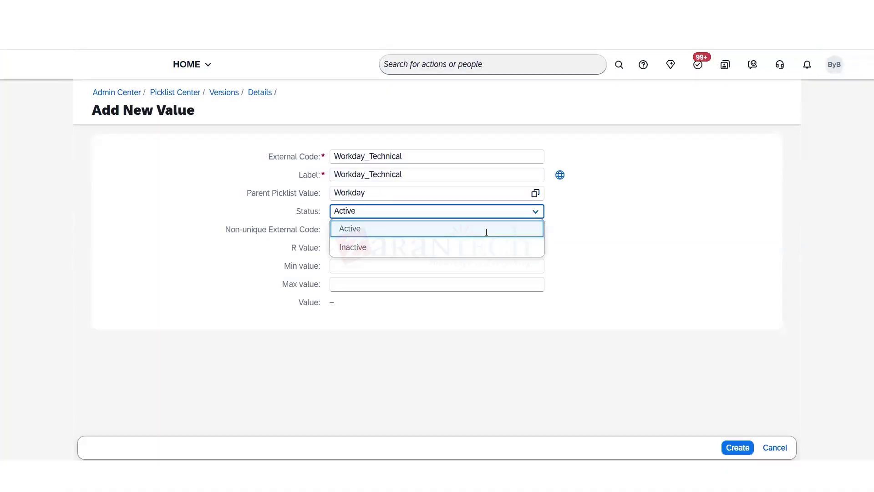
click(731, 447)
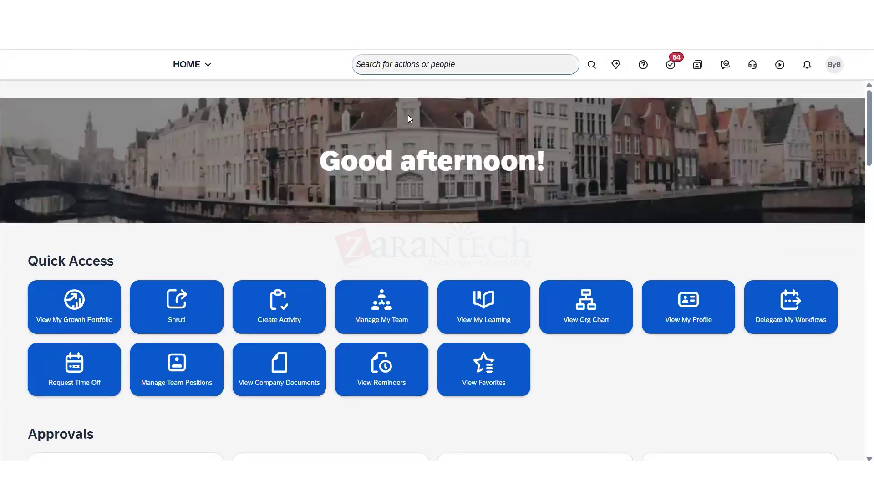
- Duplicate the home page in a new browser tab and open Configure Object Definitions there by searching for "configure object"
right_click(384, 48)
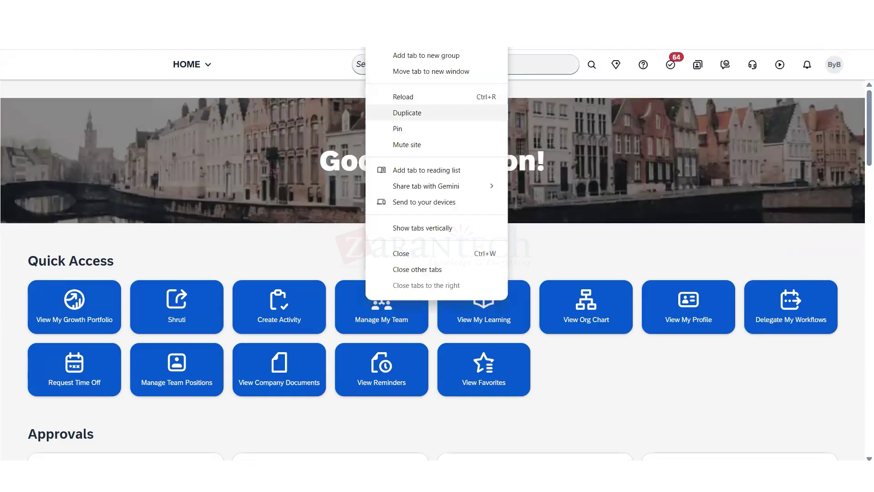
click(406, 112)
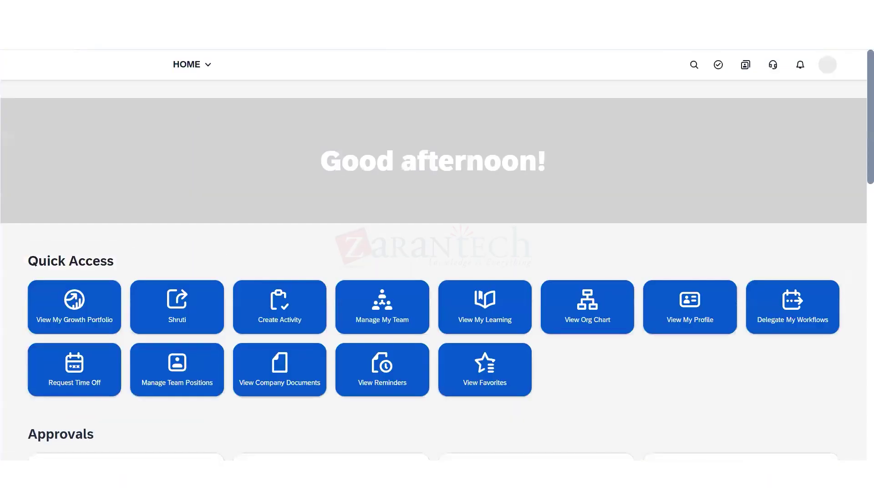
click(411, 71)
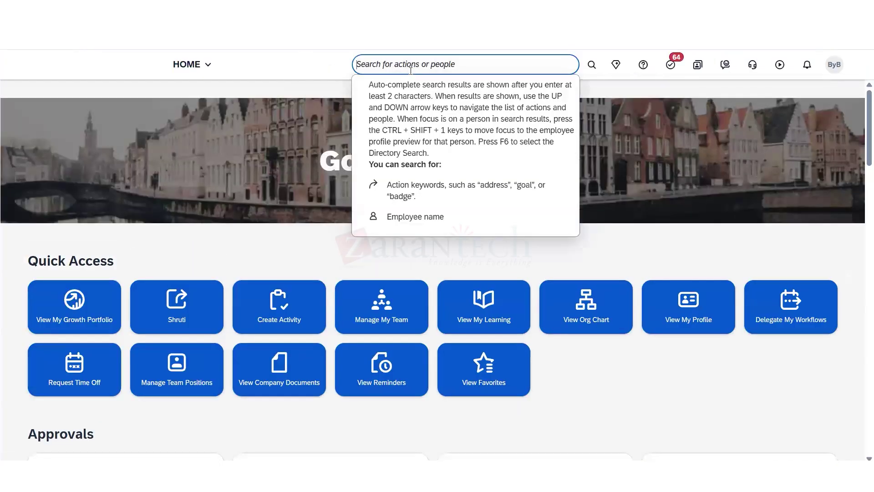
text(configure objec)
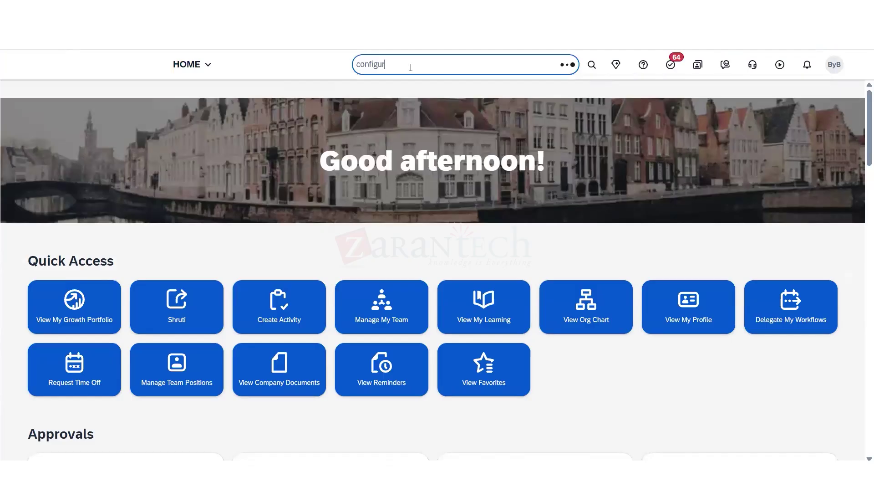
text(t)
click(492, 113)
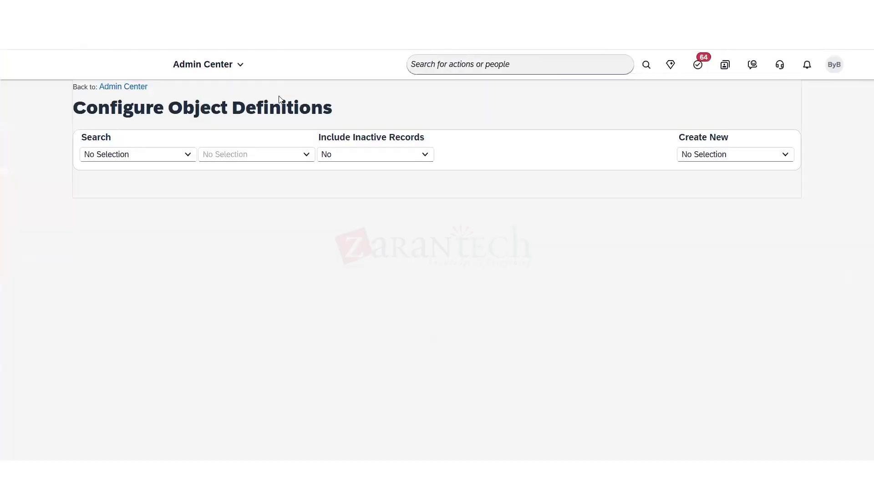
- Set the Configure Object Definitions search type to Object Definition
click(188, 156)
click(156, 209)
click(220, 160)
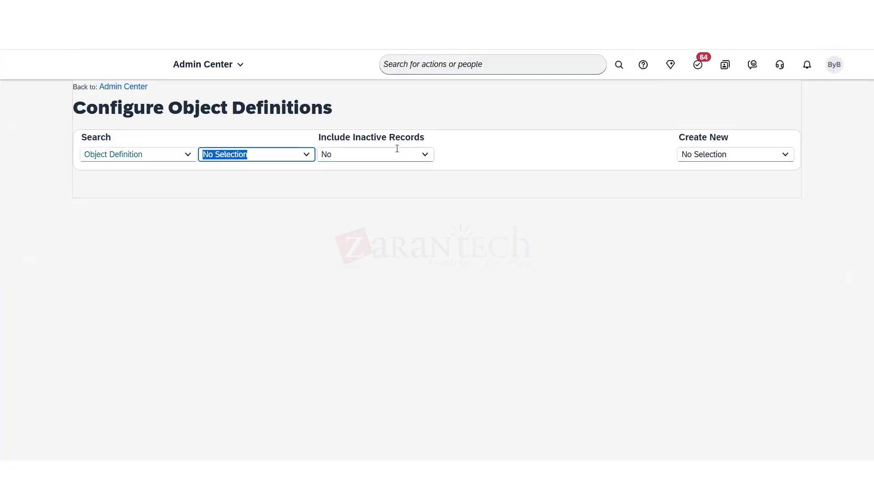
text(zar)
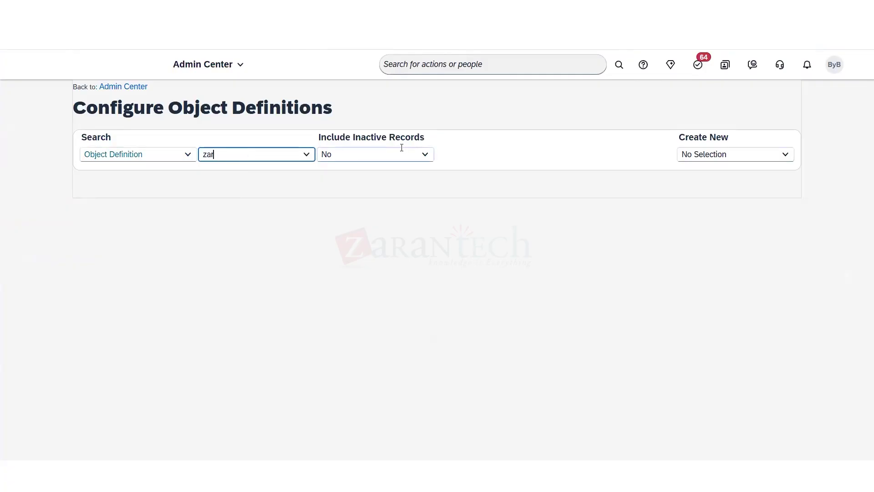
key(BackSpace)
key(BackSpace)
key(BackSpace)
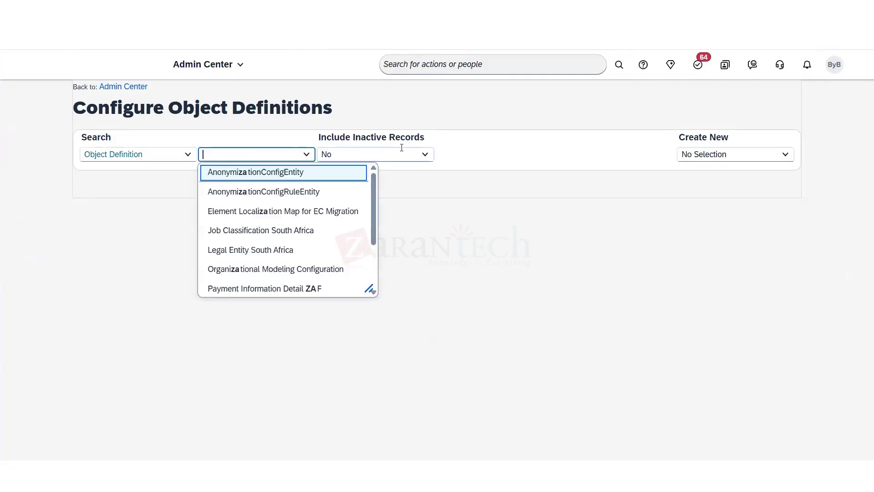
- Search the object definitions for "depart", open Department and put its definition into correction mode
text(depart)
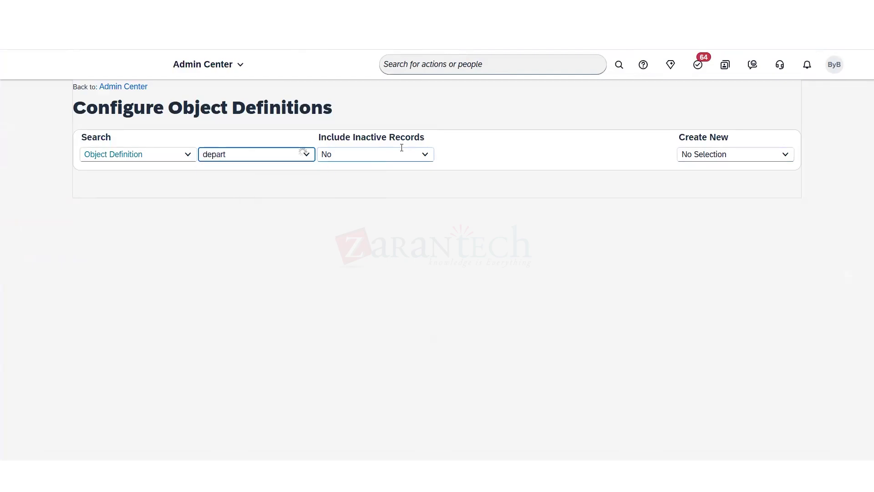
click(268, 199)
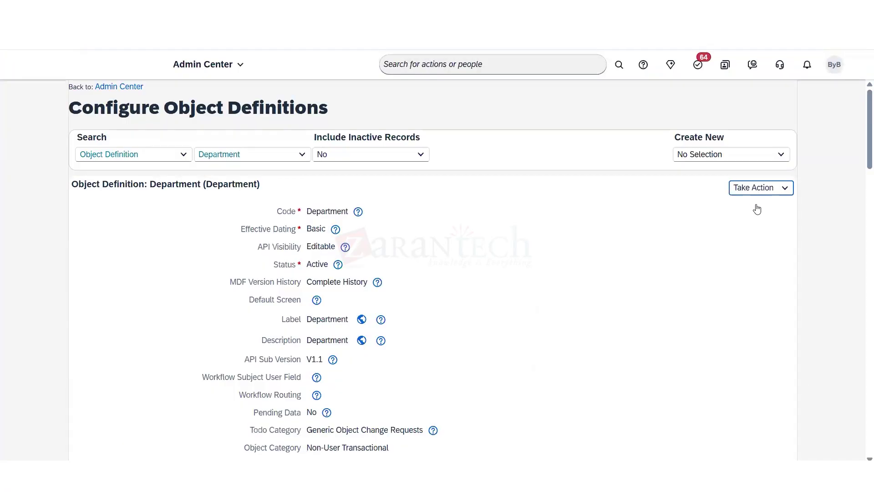
click(758, 188)
click(774, 203)
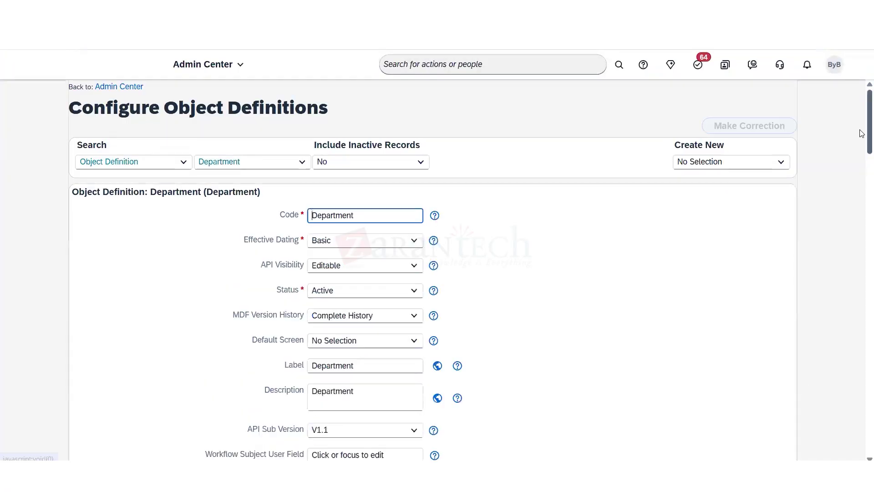
- Delete the custom fields cust_TCS01_State, cust_TCS01_City, cust_NewLegalentity and cust_NewBusinessunit from the Department definition and save it
scroll(861, 156, down, 2)
scroll(861, 156, up, 1)
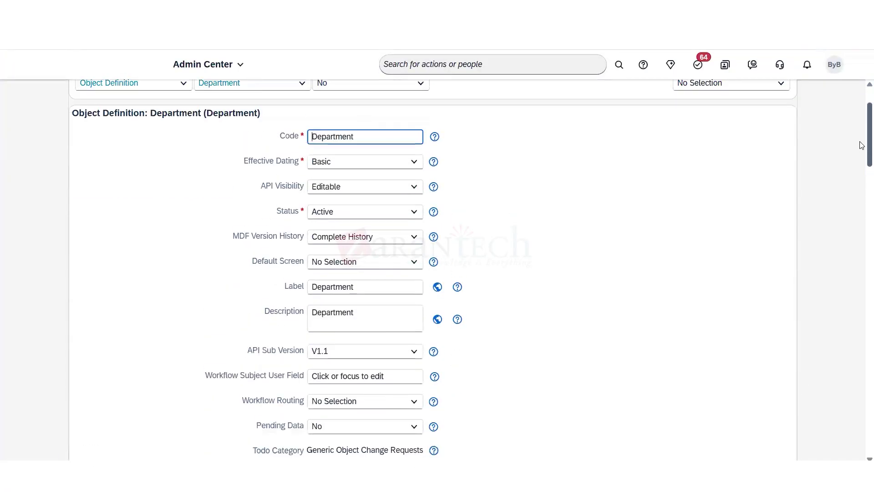
scroll(862, 157, down, 1)
scroll(862, 159, down, 5)
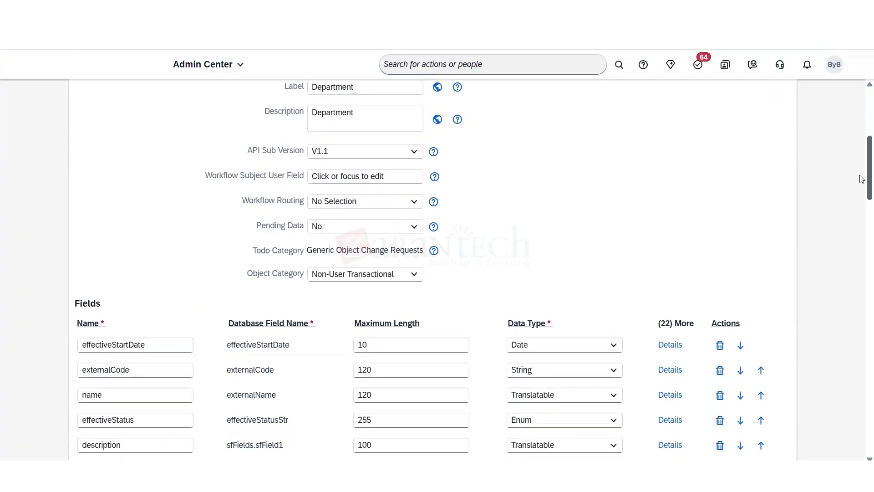
scroll(861, 194, down, 8)
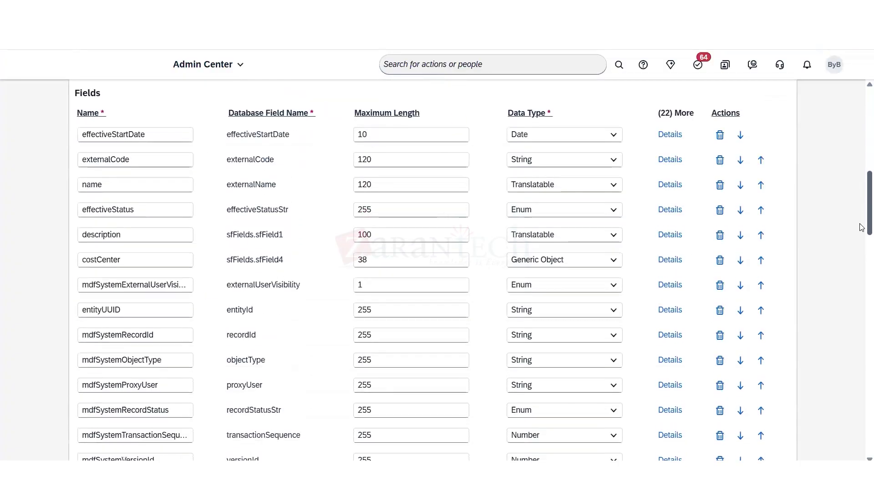
scroll(861, 259, down, 6)
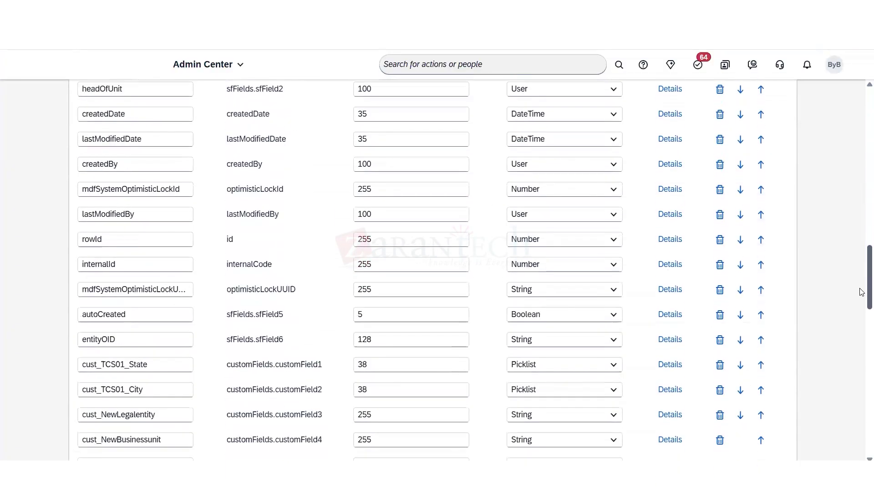
click(720, 304)
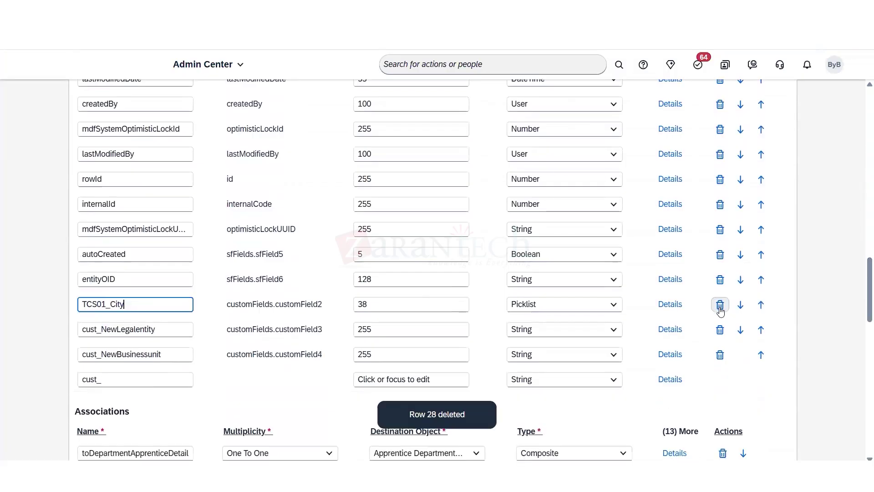
click(719, 304)
click(720, 304)
click(720, 304)
scroll(862, 321, down, 15)
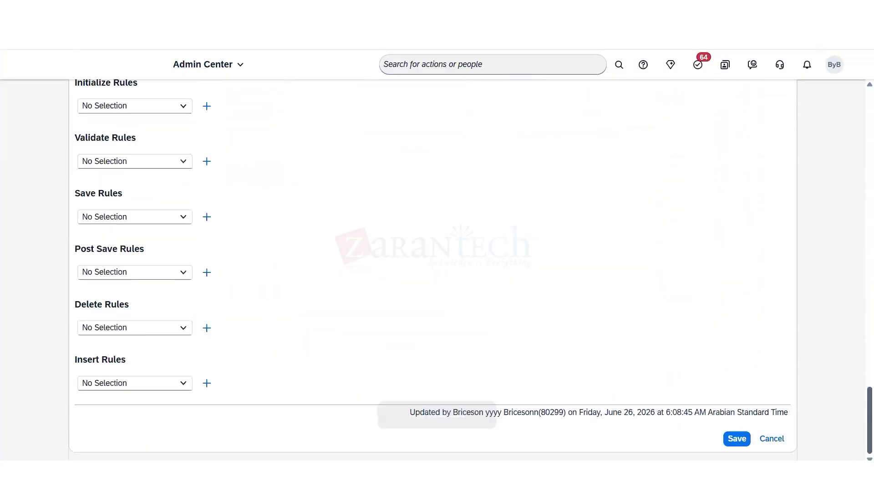
click(736, 440)
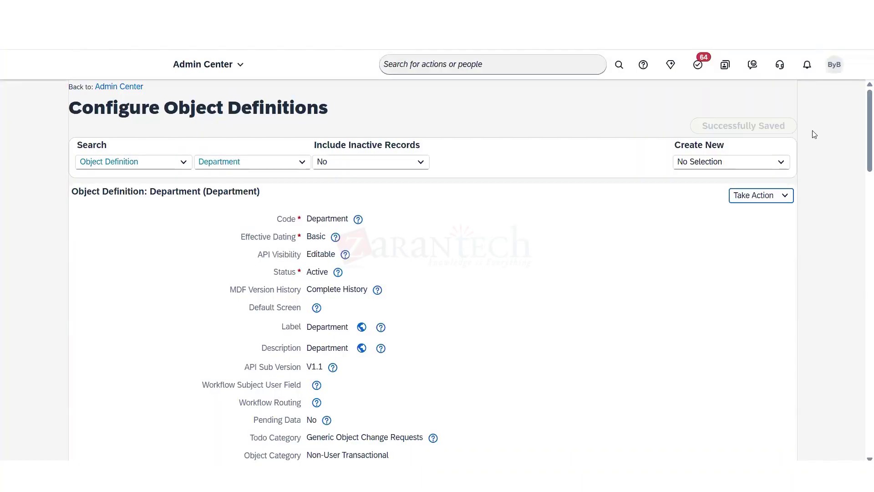
- Put the Department definition back into correction mode and add a custom field named zaraedu with maximum length 128
click(769, 198)
click(769, 208)
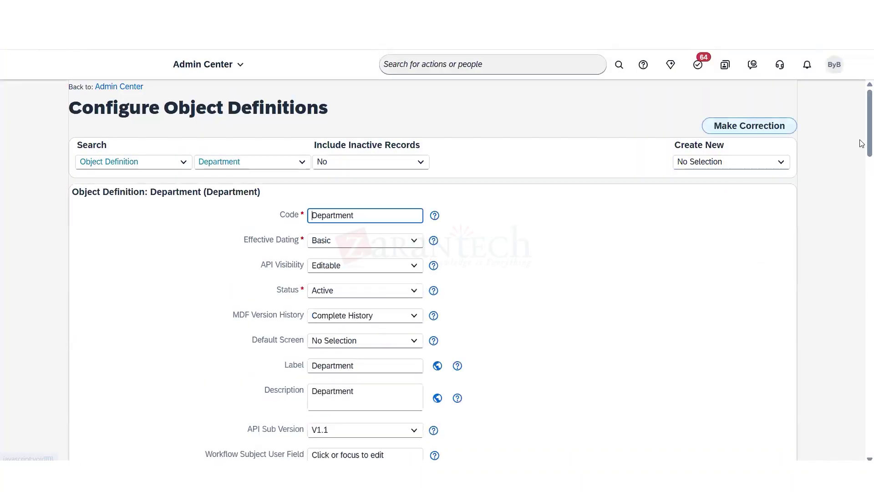
scroll(851, 228, down, 7)
scroll(845, 282, down, 14)
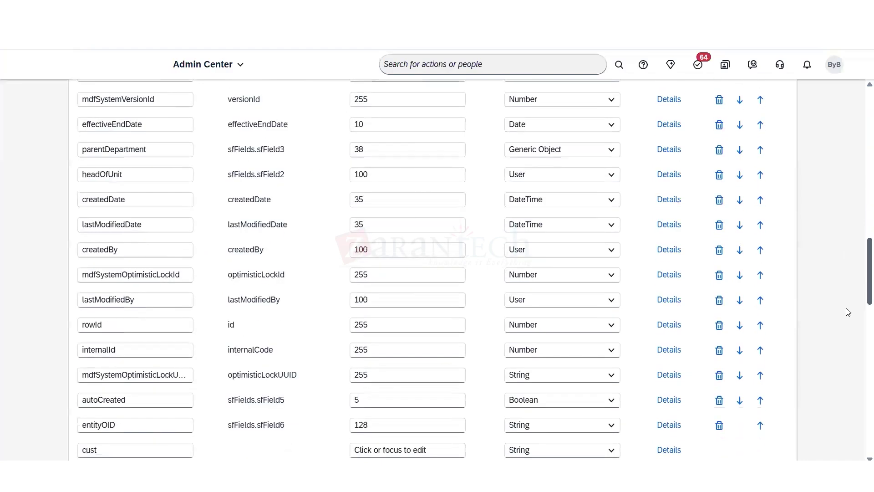
click(132, 313)
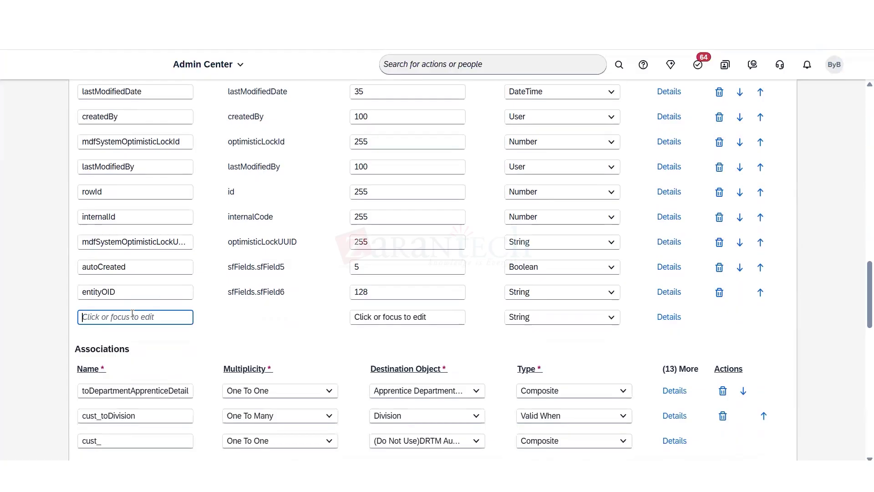
text(zaraedu)
click(368, 317)
text(128)
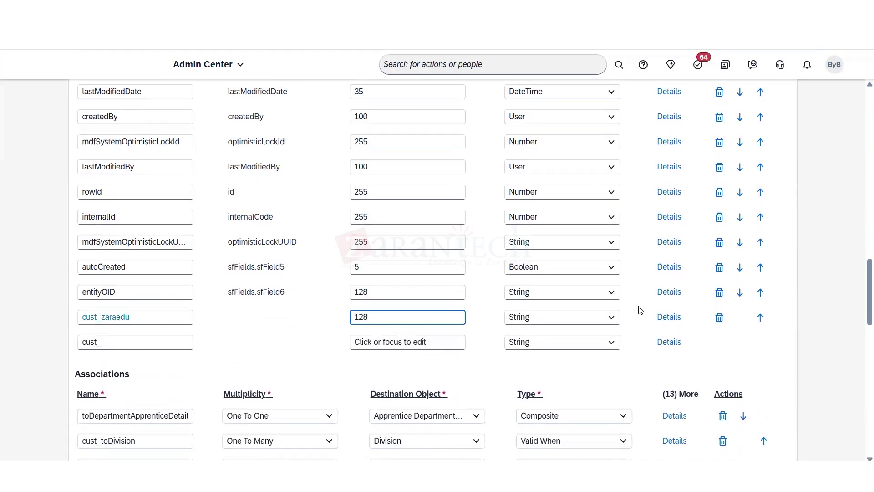
- Set the cust_zaraedu field's data type to Picklist
click(611, 317)
scroll(615, 219, down, 1)
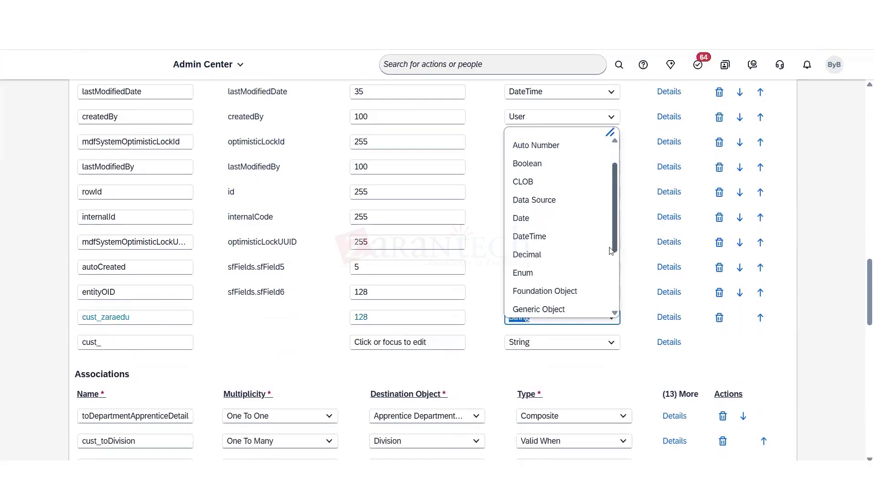
scroll(612, 274, down, 3)
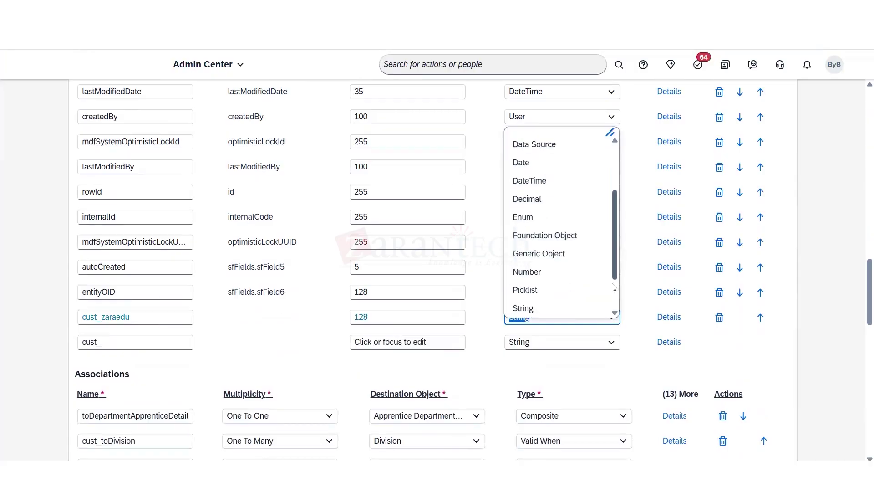
click(569, 261)
- Open the cust_zaraedu field's details, then search the Picklist Center for "zara" and copy the Zaraedu picklist code
click(669, 317)
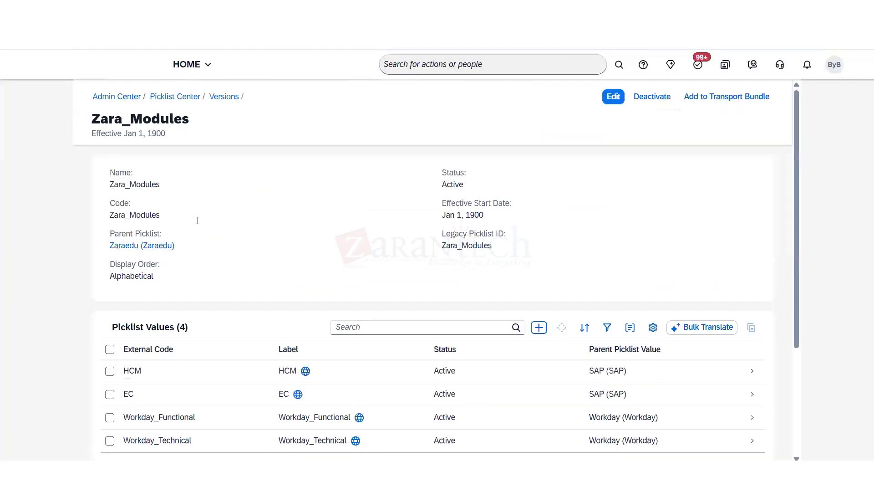
drag(160, 215, 110, 215)
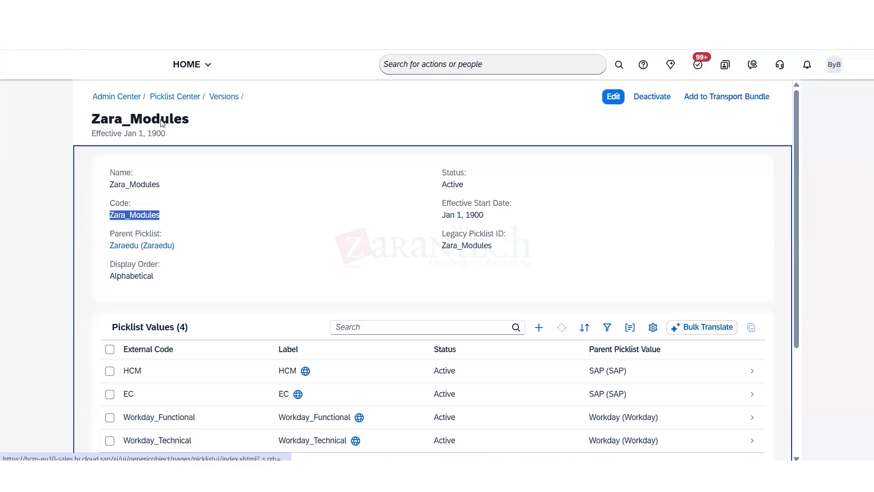
click(169, 98)
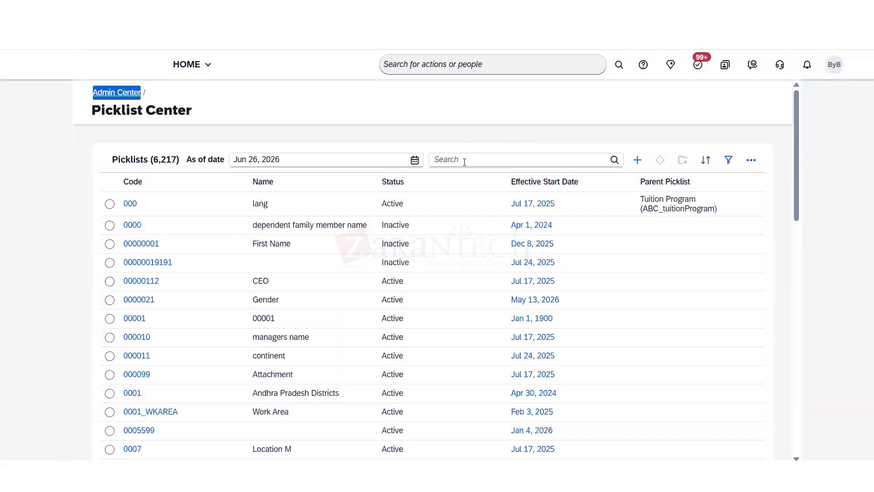
click(466, 160)
text(zara)
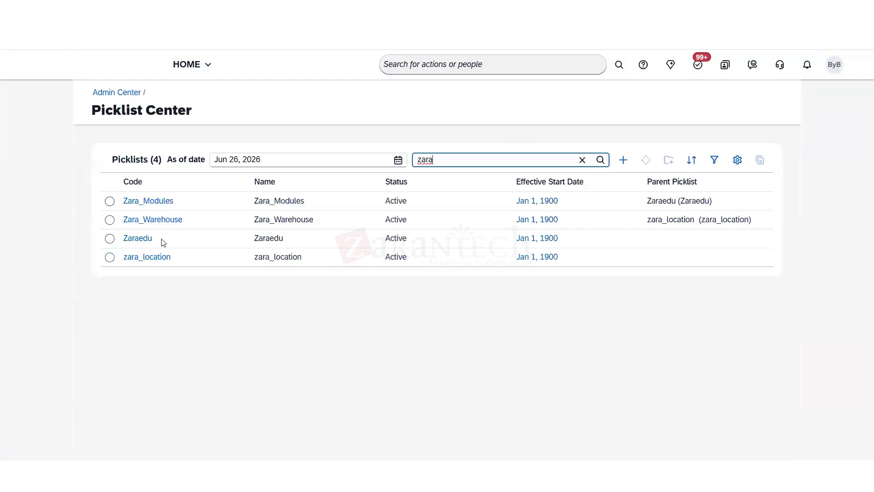
drag(161, 239, 122, 240)
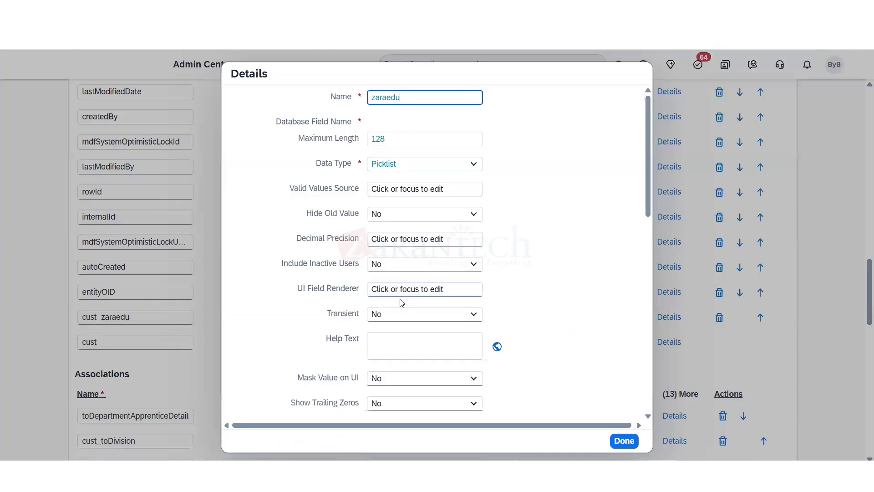
- Set the cust_zaraedu field's Valid Values Source to Zaraedu and its label to Zara Education, and finish its details
click(390, 190)
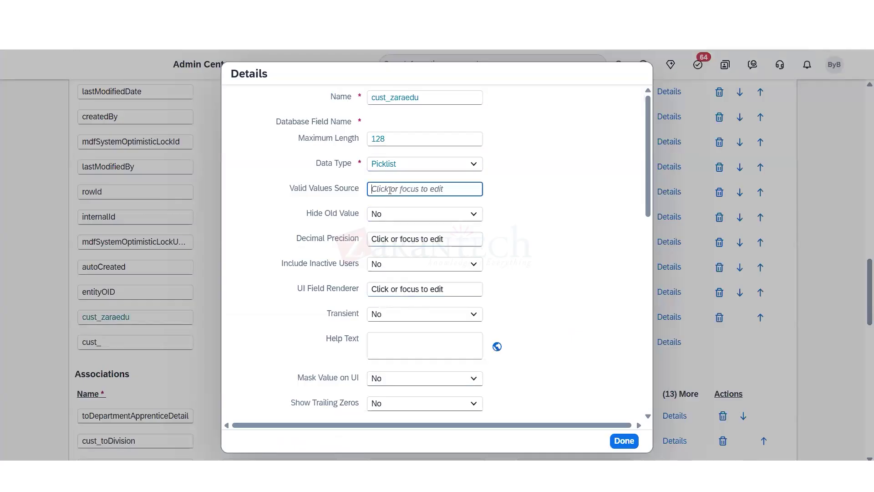
text(Zaraedu)
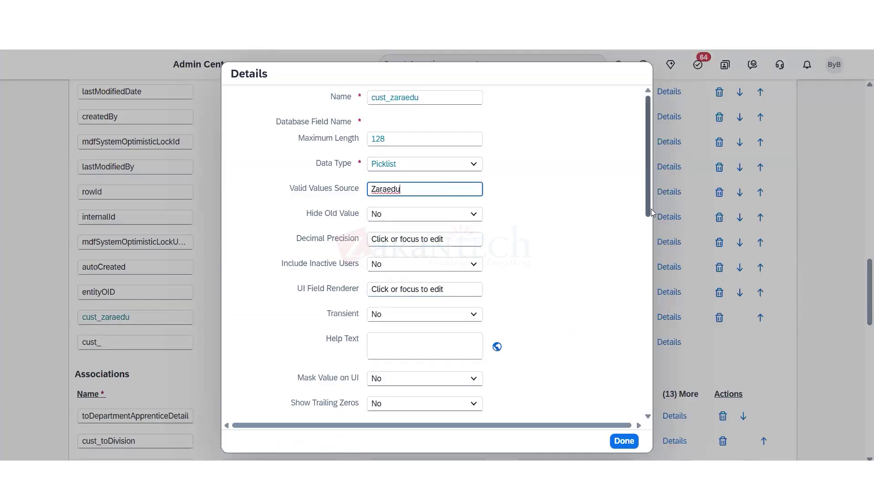
scroll(635, 285, down, 5)
click(384, 326)
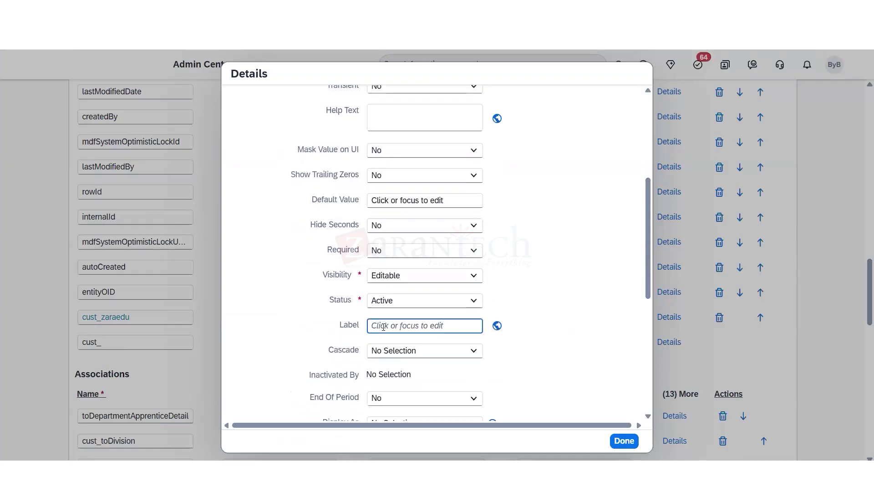
text(Zara Edu)
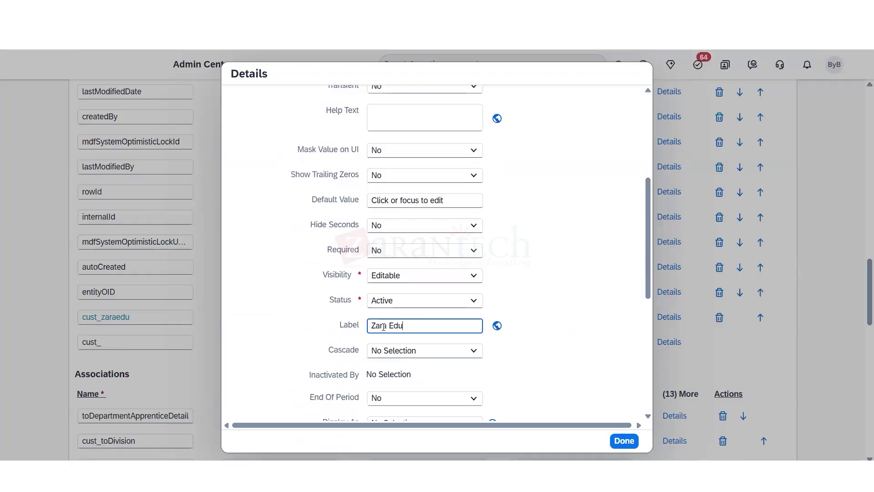
text(cation)
click(624, 441)
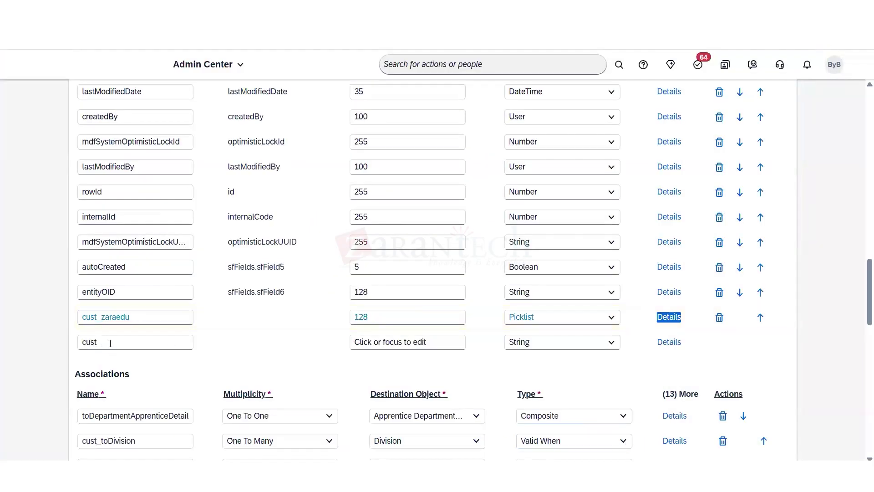
- Add a second custom field named zaramodules to Department with maximum length 128 and data type Picklist
click(112, 342)
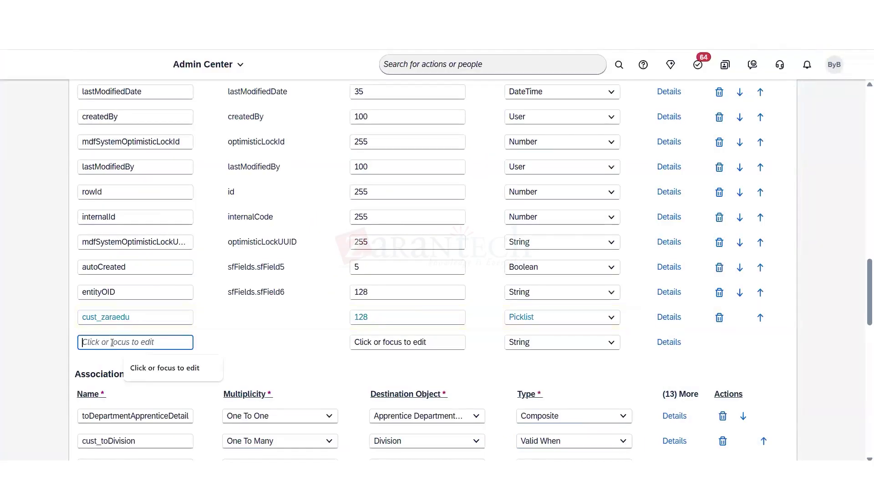
text(zara)
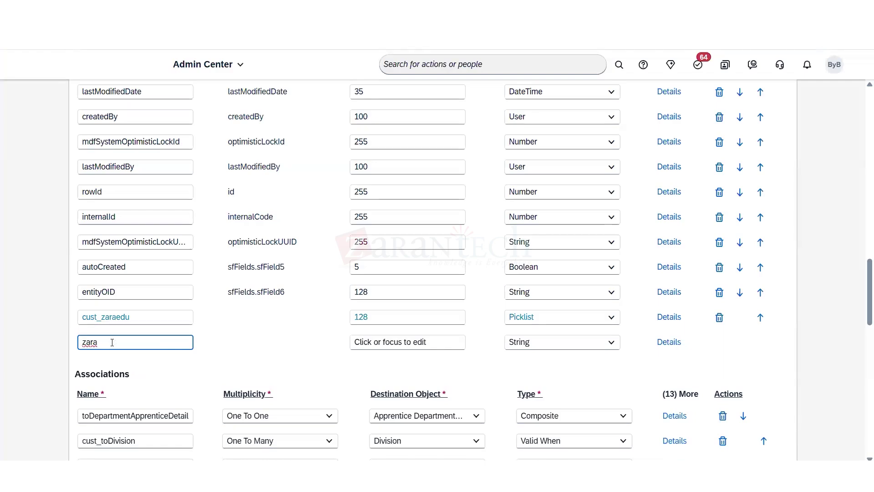
text(modules)
click(430, 342)
text(128)
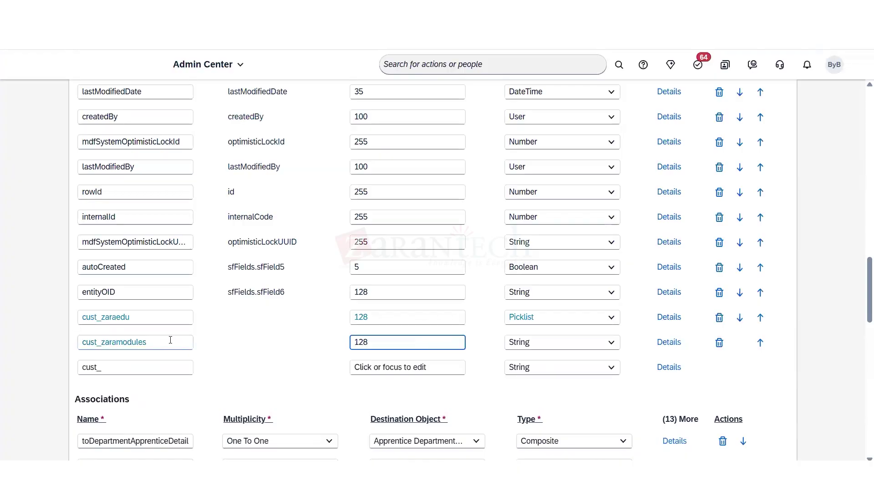
drag(163, 344, 44, 358)
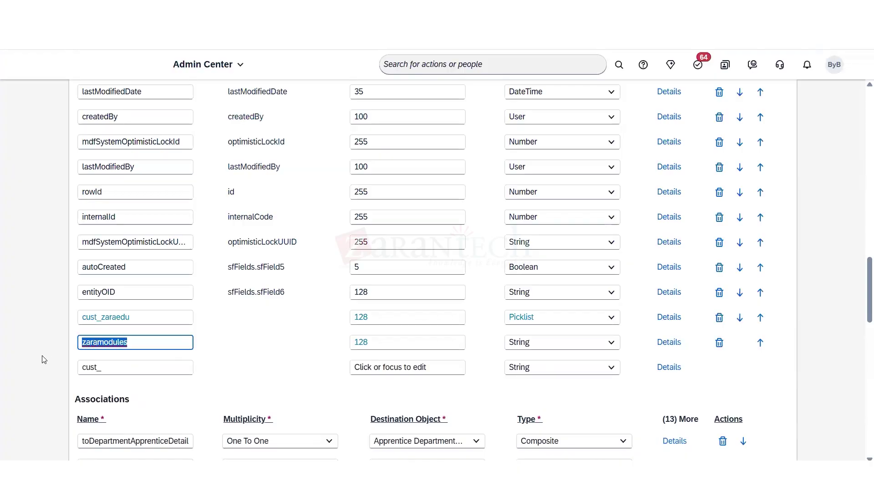
click(610, 342)
scroll(608, 300, down, 3)
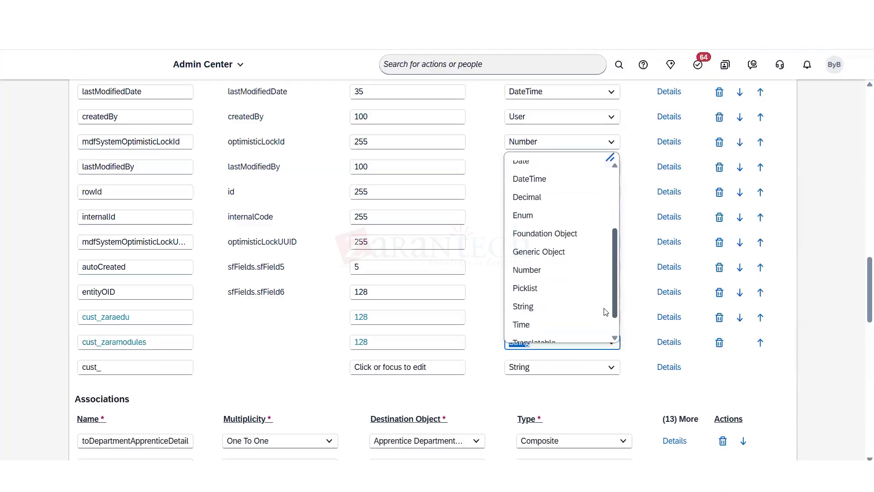
click(554, 290)
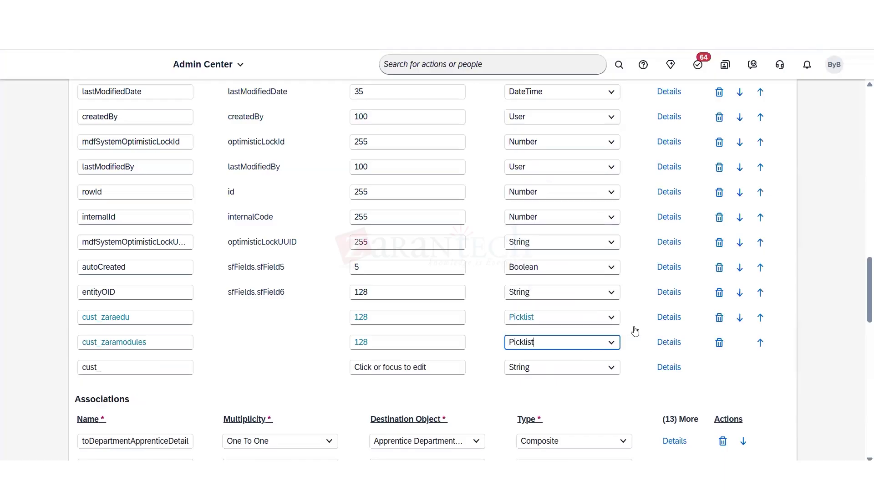
- Copy the Zara_Modules code from the Picklist Center and enter it as the Valid Values Source in the cust_zaramodules field's details
click(670, 342)
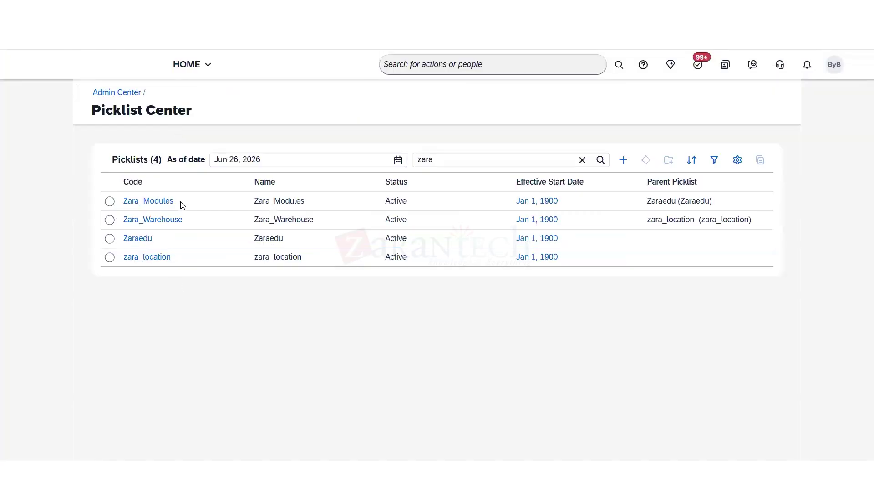
click(124, 206)
double_click(125, 206)
key(ctrl+c)
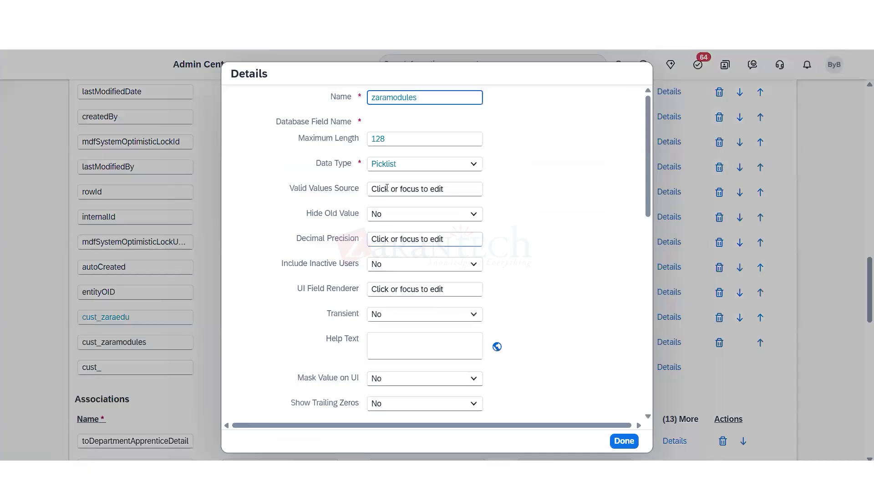
click(388, 189)
key(ctrl+v)
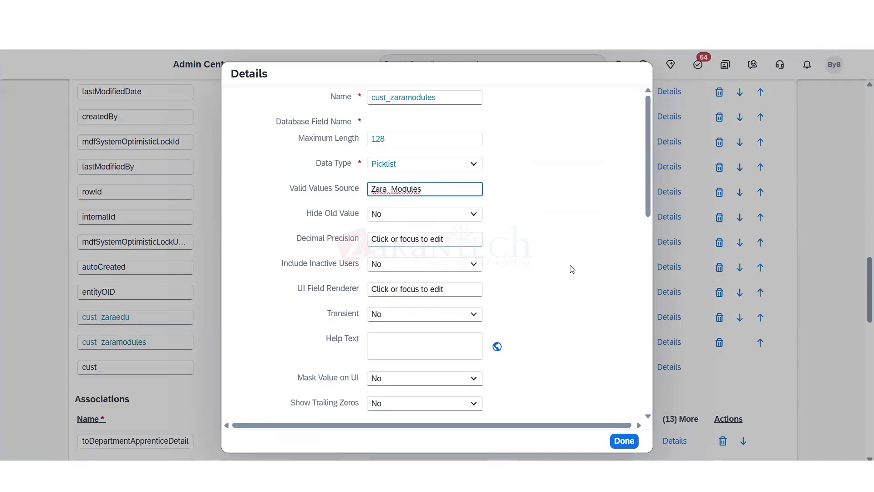
- Label the cust_zaramodules field Zara Modules and finish its details
click(571, 267)
scroll(618, 308, down, 6)
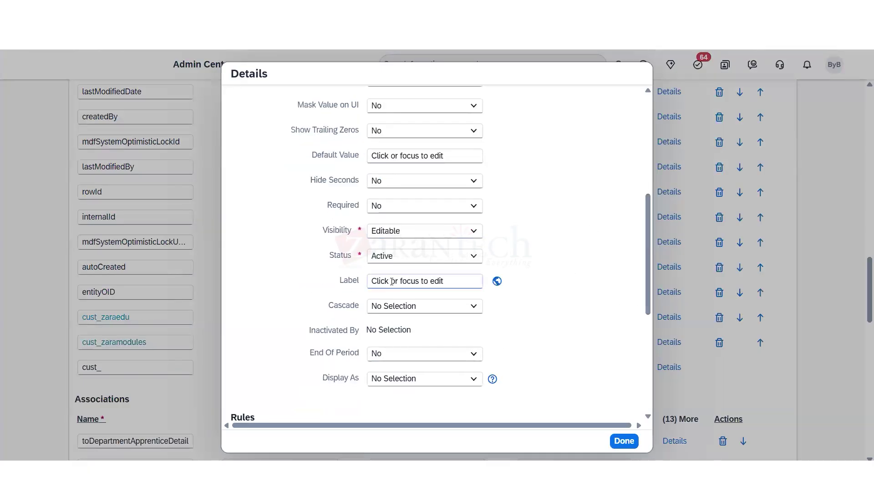
click(379, 285)
text(Zara )
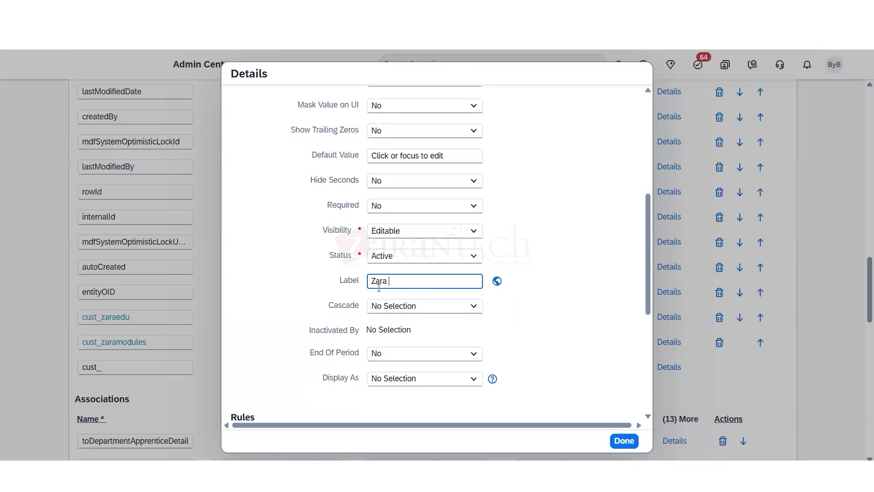
text(Modules)
click(624, 440)
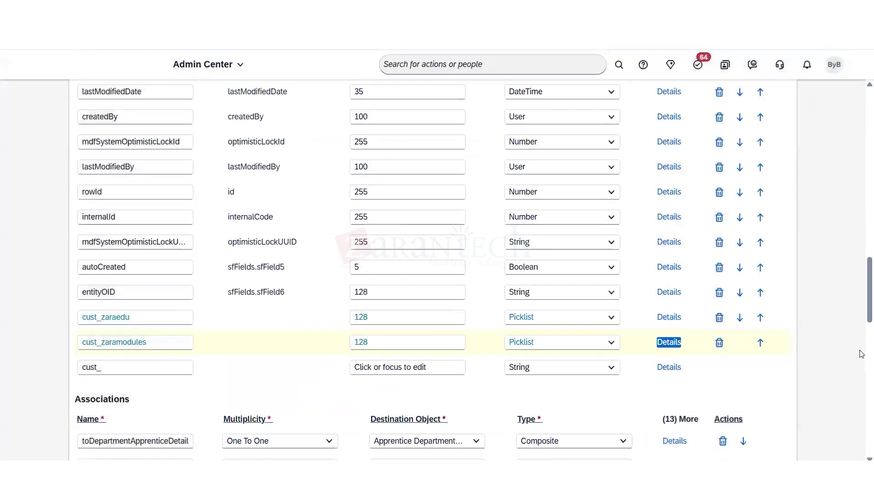
- Save the Department object definition, then reopen it for correction and open the cust_zaramodules field's details at Field Criteria
drag(862, 314, 799, 457)
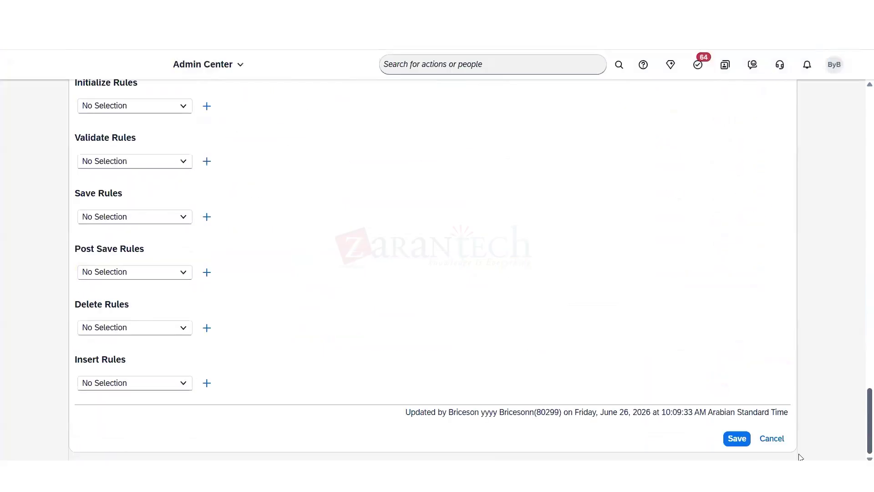
click(736, 438)
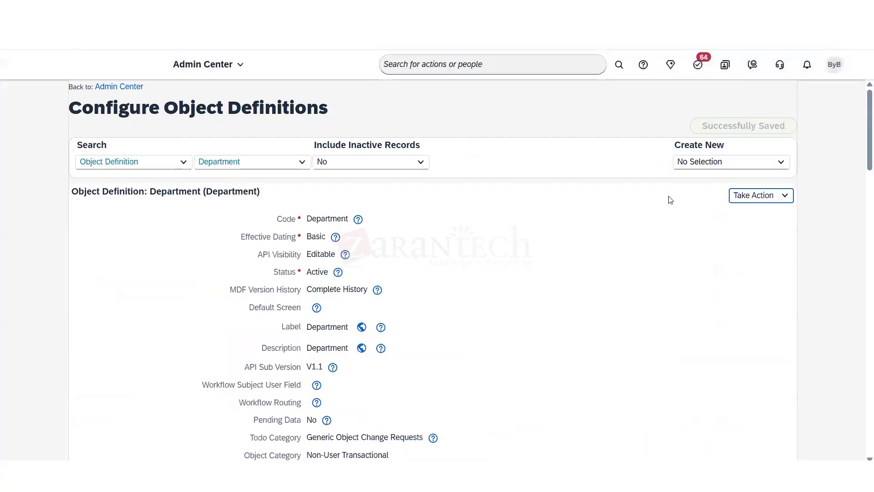
click(768, 197)
click(765, 211)
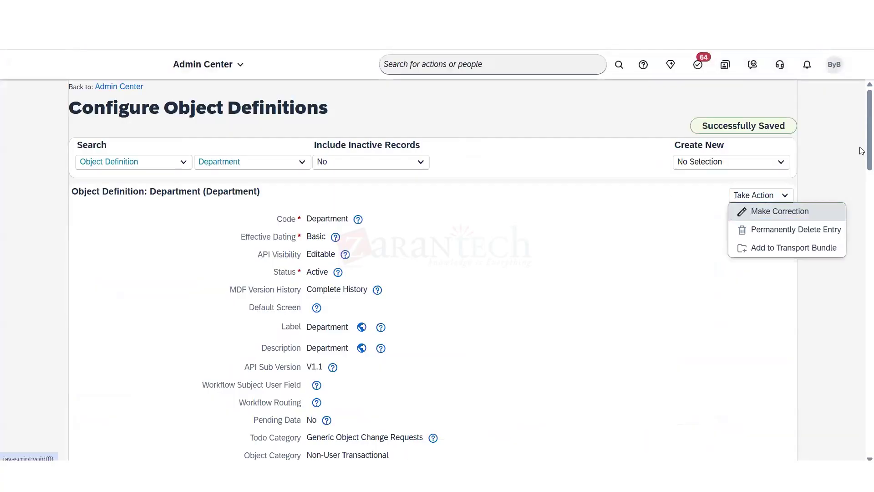
scroll(861, 143, down, 15)
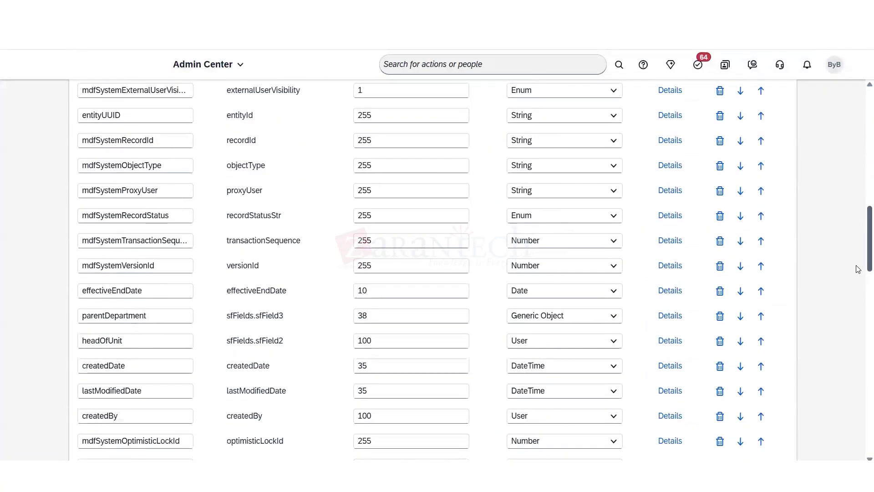
scroll(846, 290, down, 3)
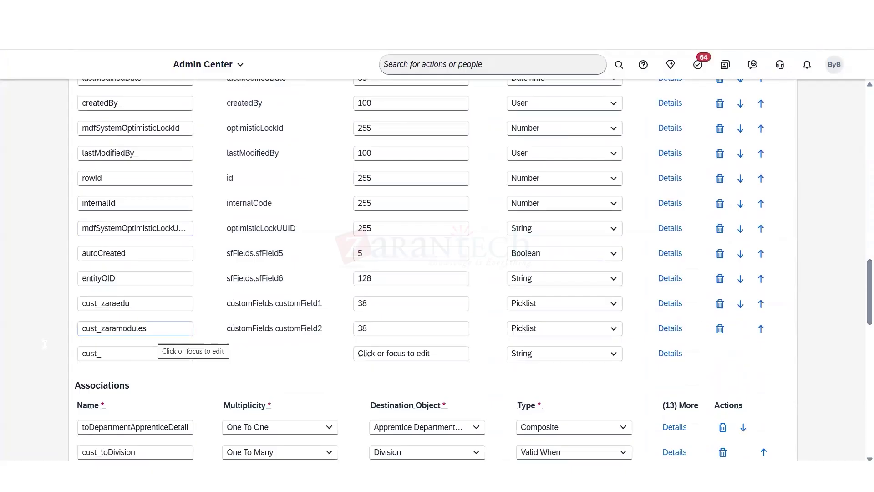
click(669, 329)
scroll(679, 197, down, 7)
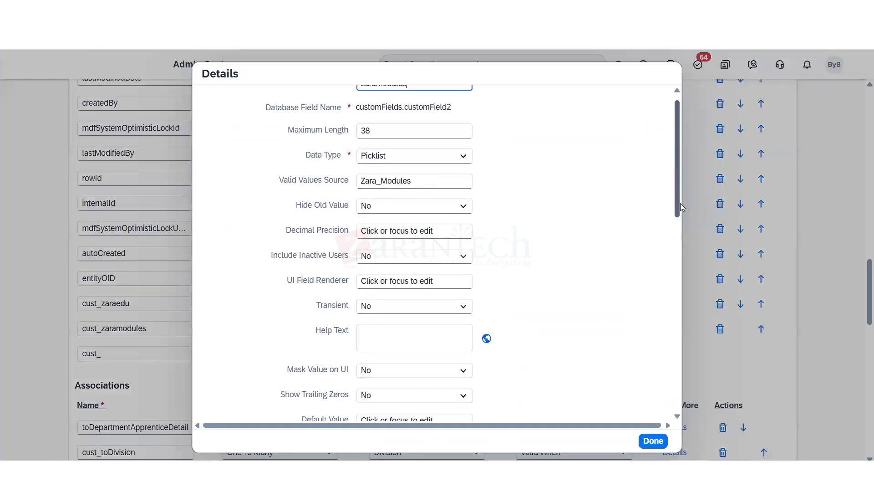
scroll(668, 336, down, 4)
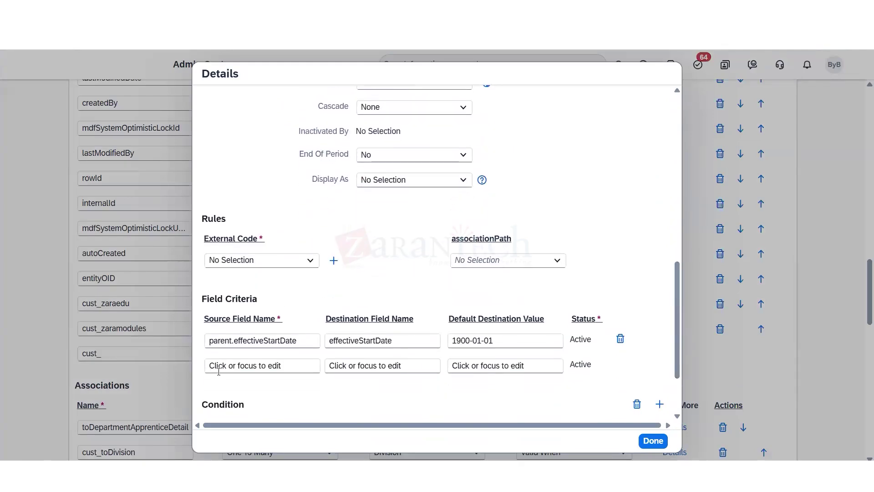
- Add a field criterion with source parentPickListValue and destination cust_zaraedu to cust_zaramodules, finish its details, and save the Department definition
click(228, 366)
drag(209, 318, 259, 317)
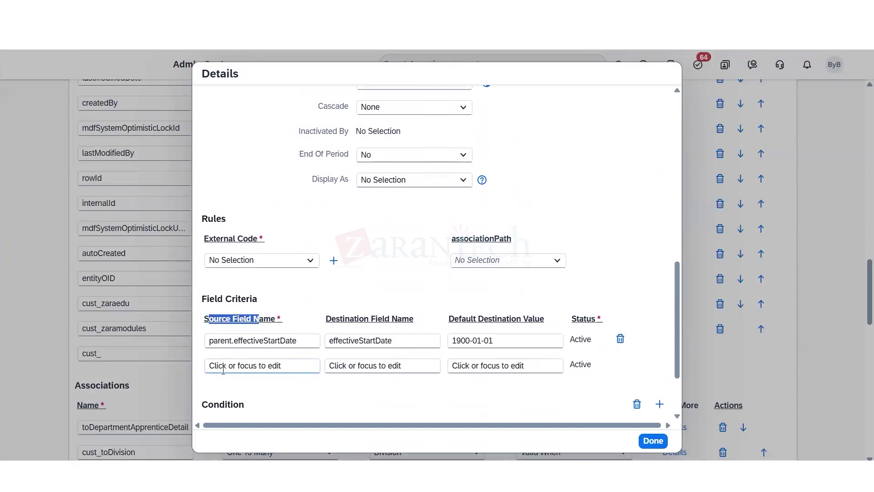
click(223, 365)
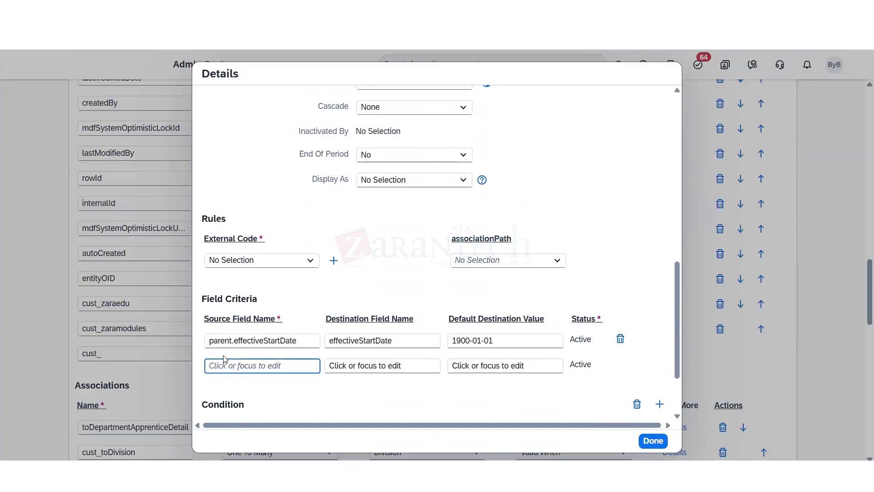
text(par)
text(entPickListValue)
click(344, 366)
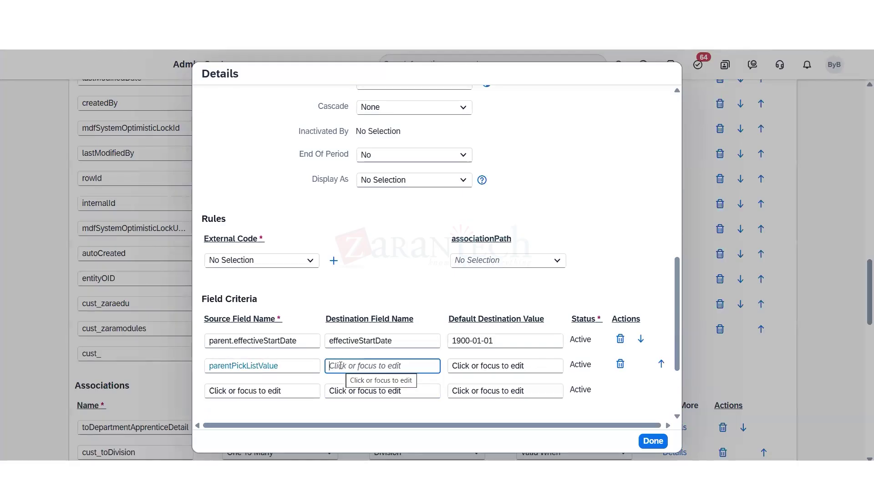
text(cust)
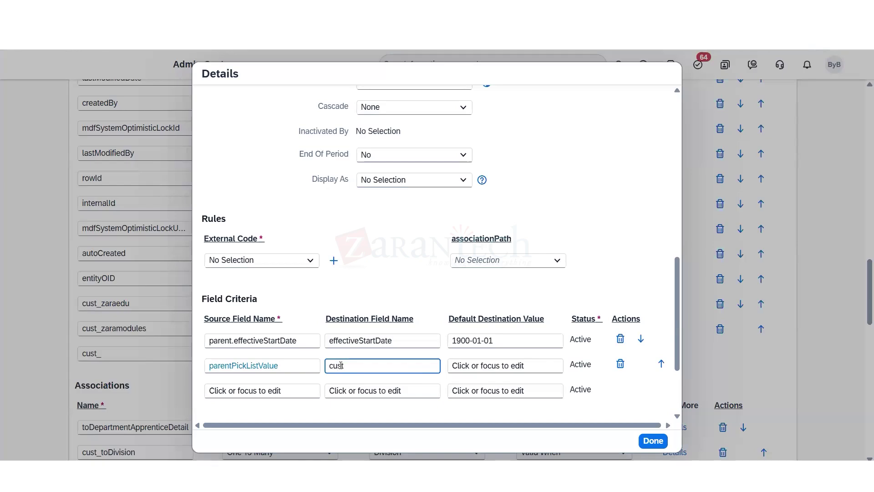
text(_zaraedu)
click(660, 441)
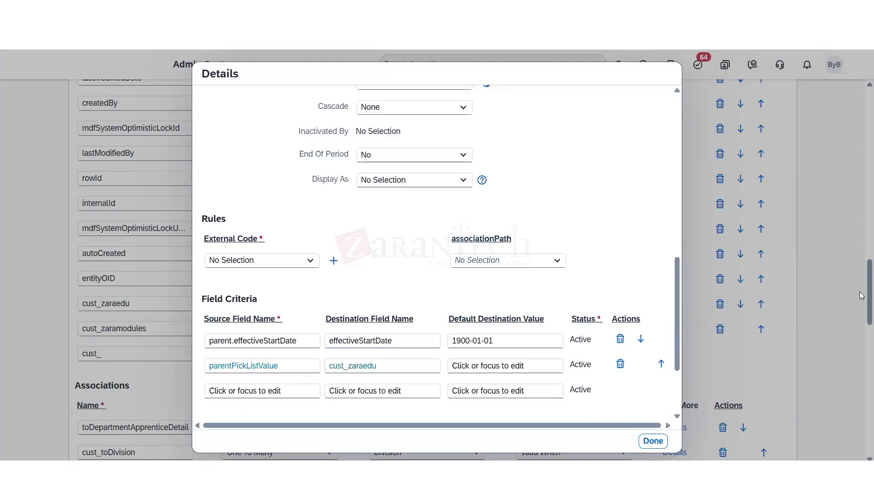
scroll(746, 444, down, 15)
click(746, 440)
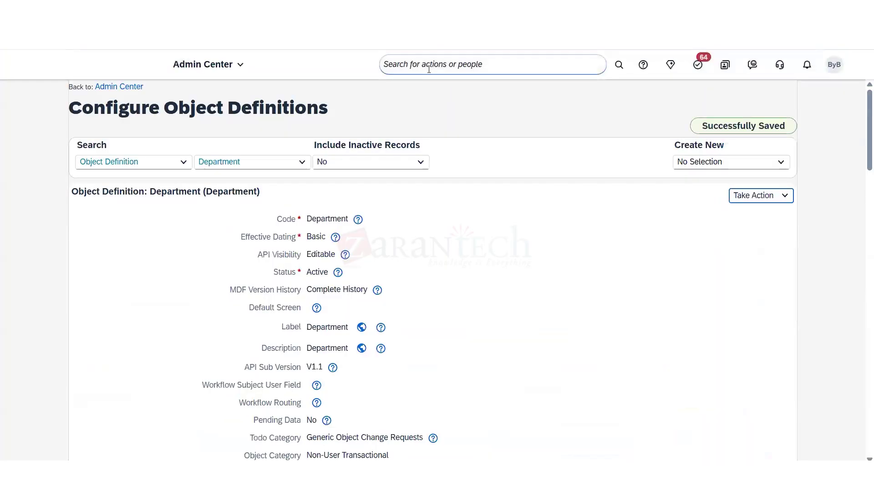
- Go to Manage Data and start creating a new Department record
click(429, 66)
text(manage data)
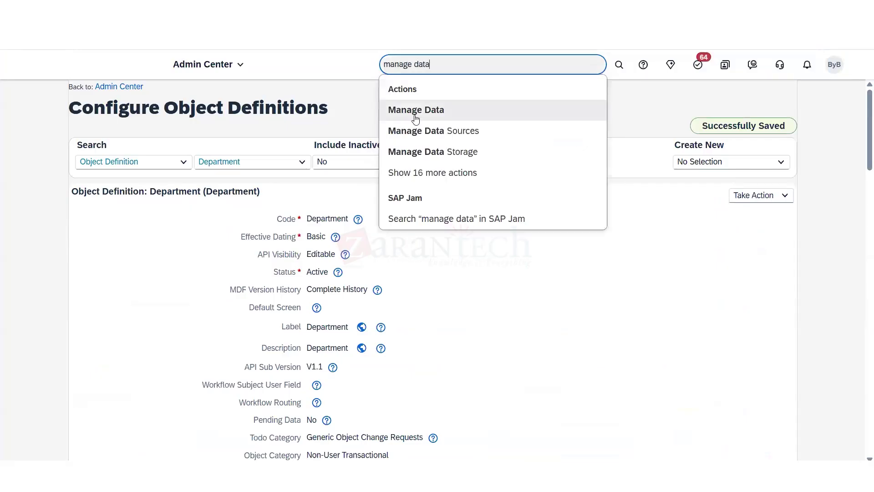
click(419, 113)
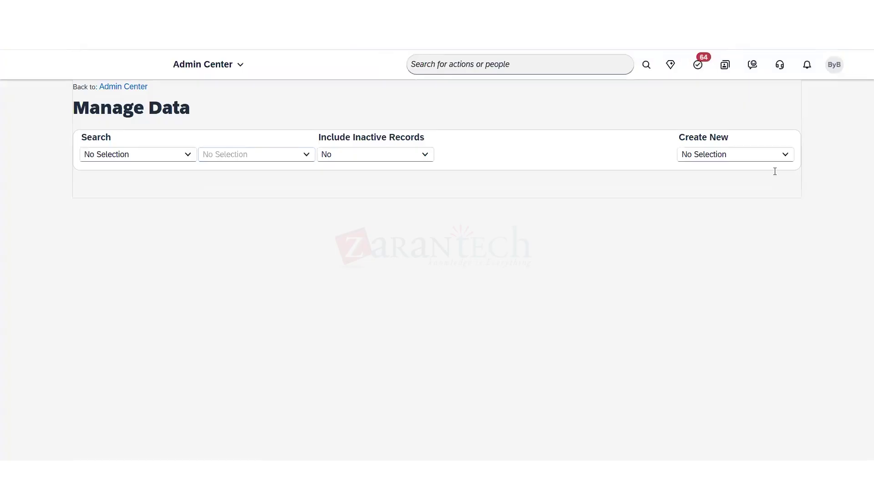
click(784, 155)
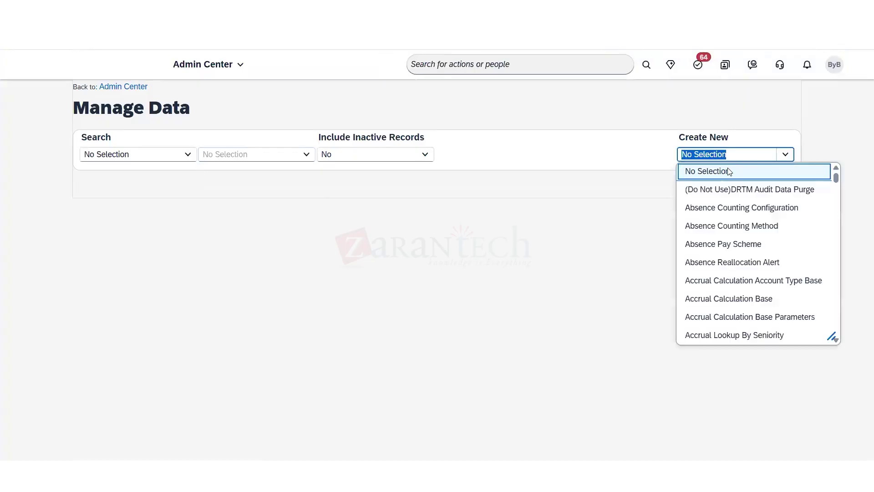
text(depart)
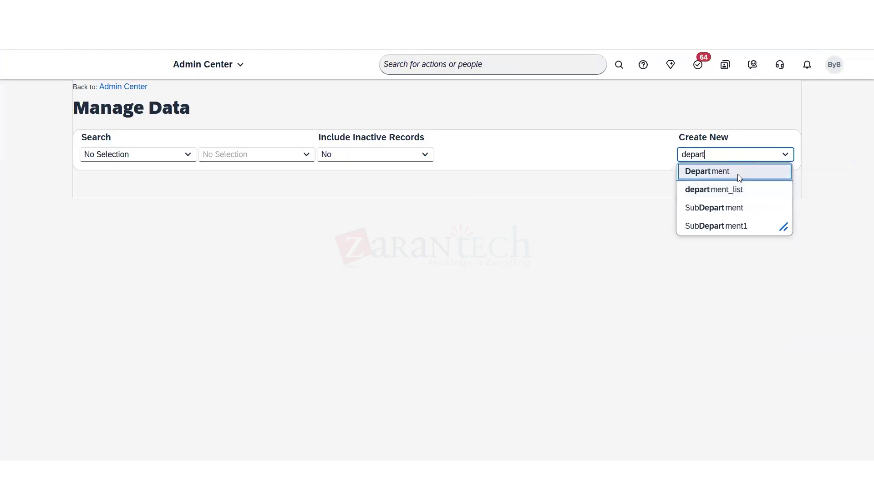
click(737, 172)
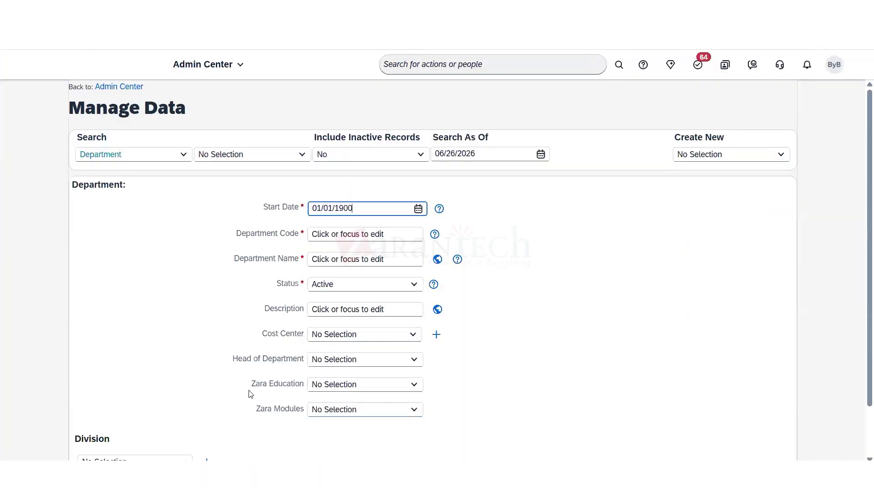
- Test the picklist dependency by setting Zara Education to SAP and to Workday, checking the Zara Modules options for each
drag(251, 387, 416, 387)
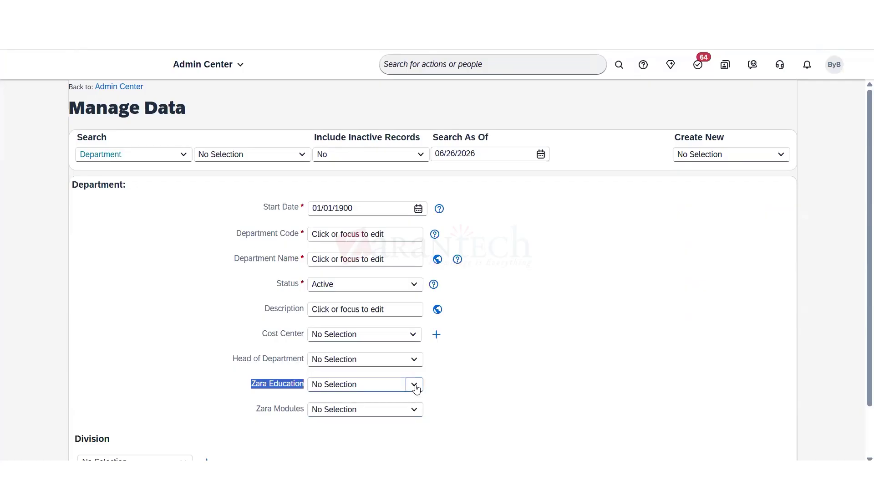
click(415, 388)
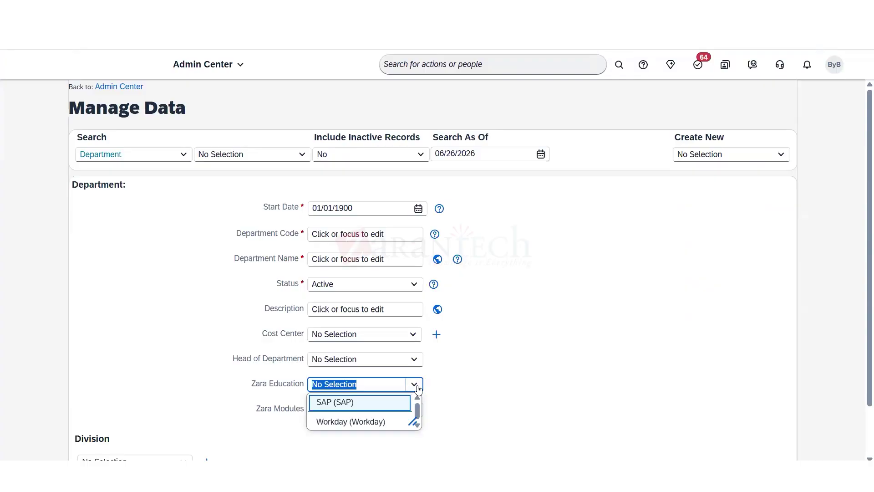
click(351, 403)
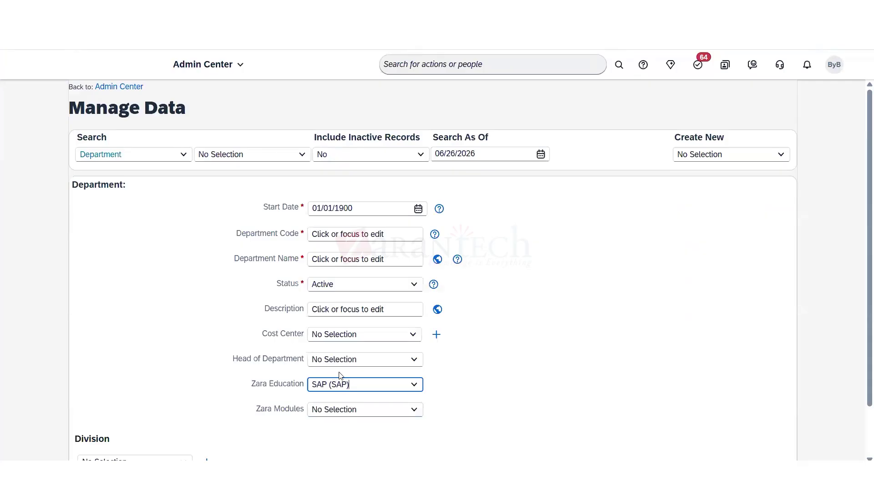
click(415, 409)
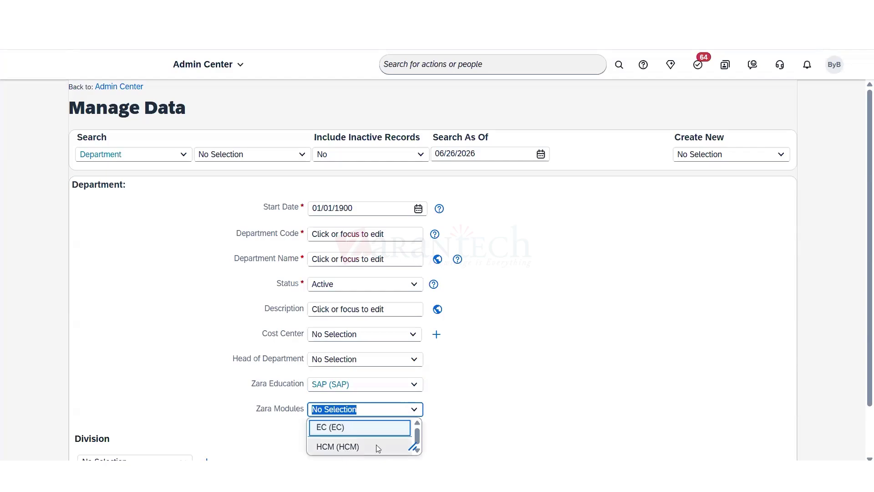
click(415, 385)
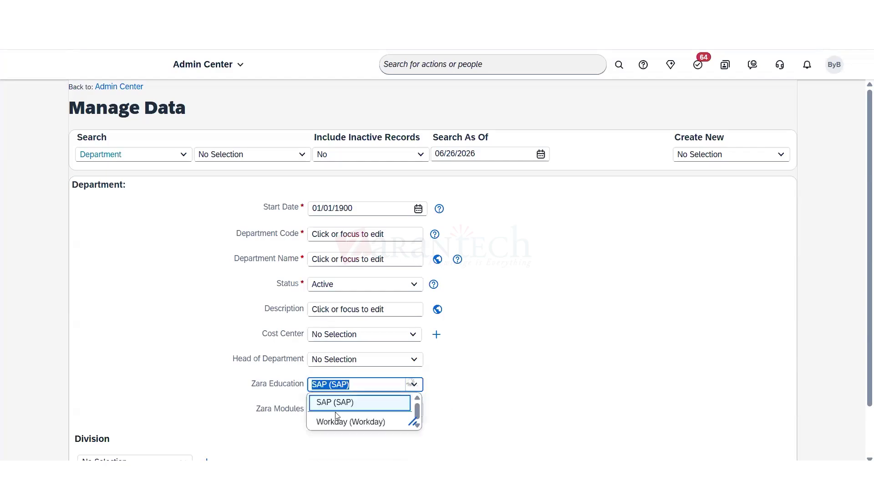
click(346, 421)
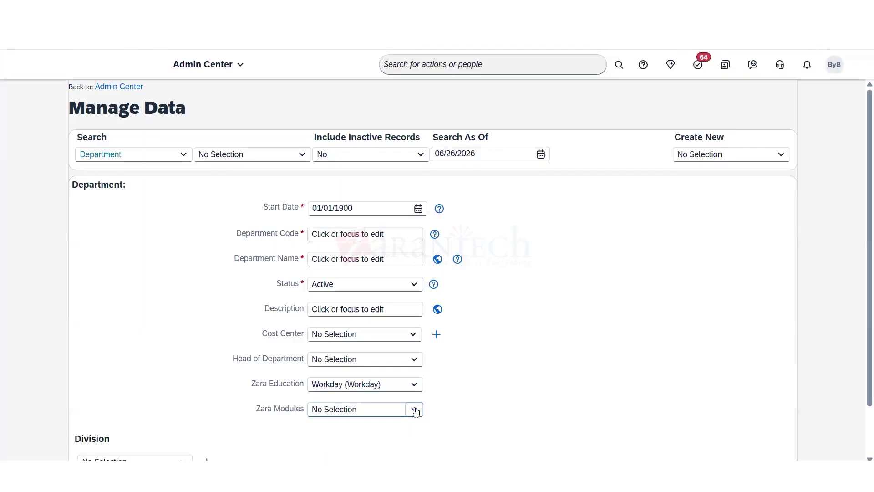
click(414, 409)
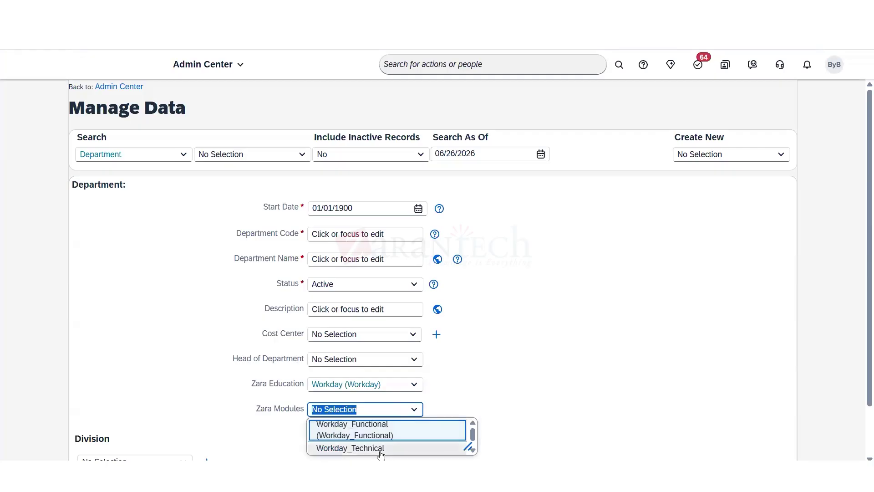
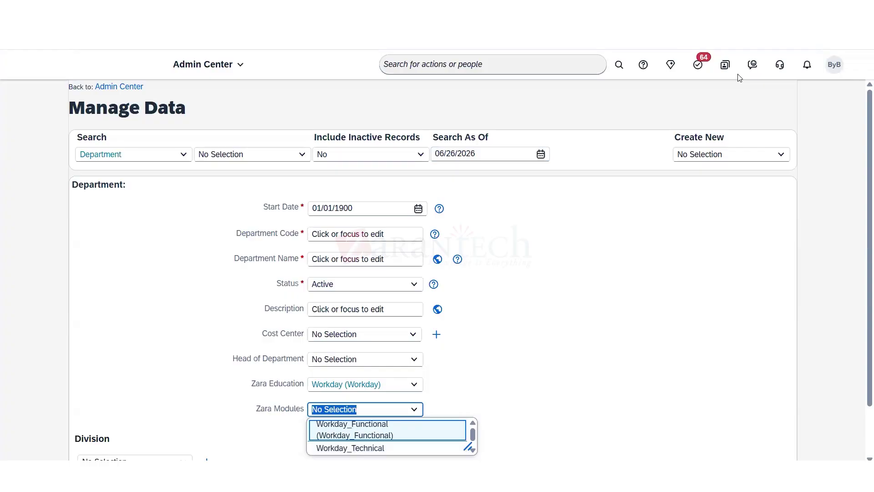
- Search for manage business configuration and open it, leaving the new Department record unsaved
click(492, 64)
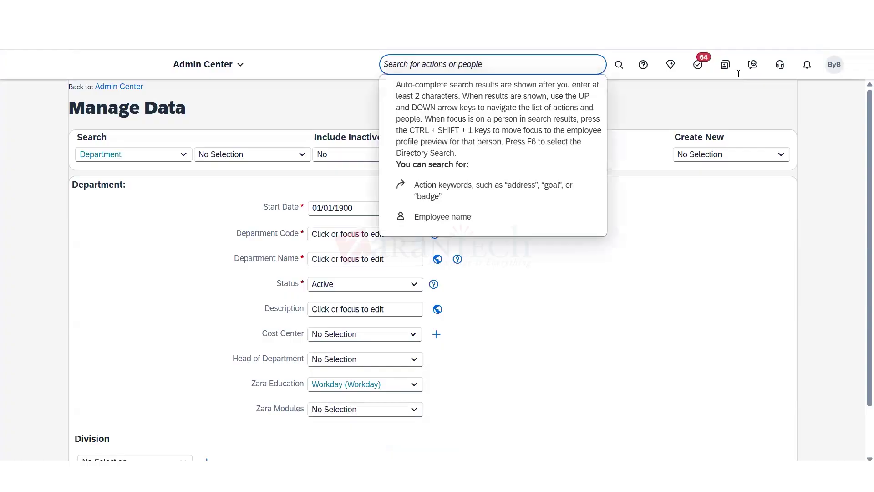
text(manage bu)
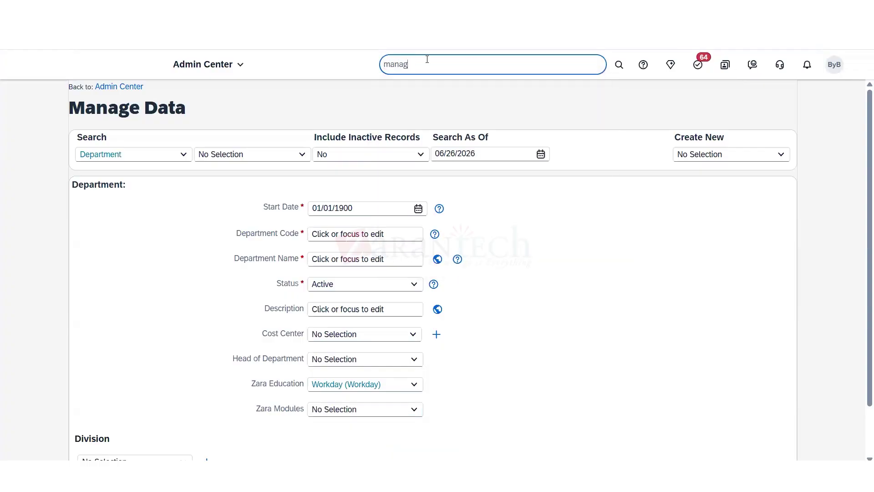
text(siness confi)
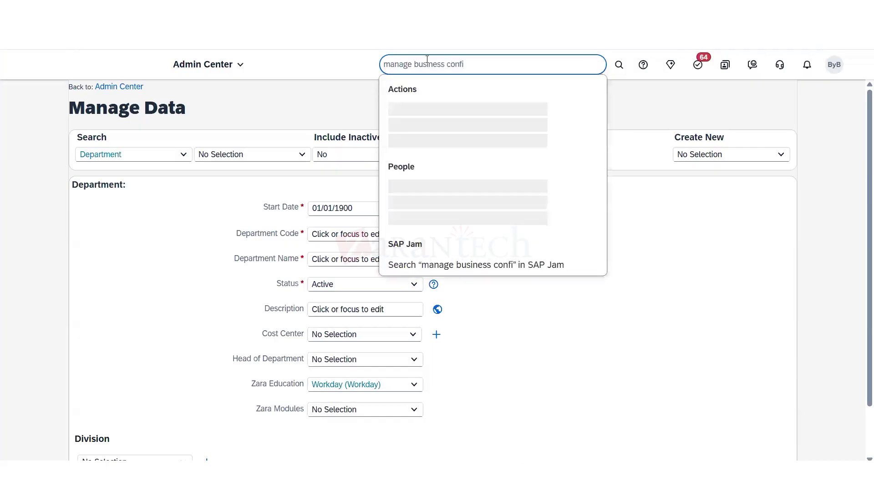
click(412, 117)
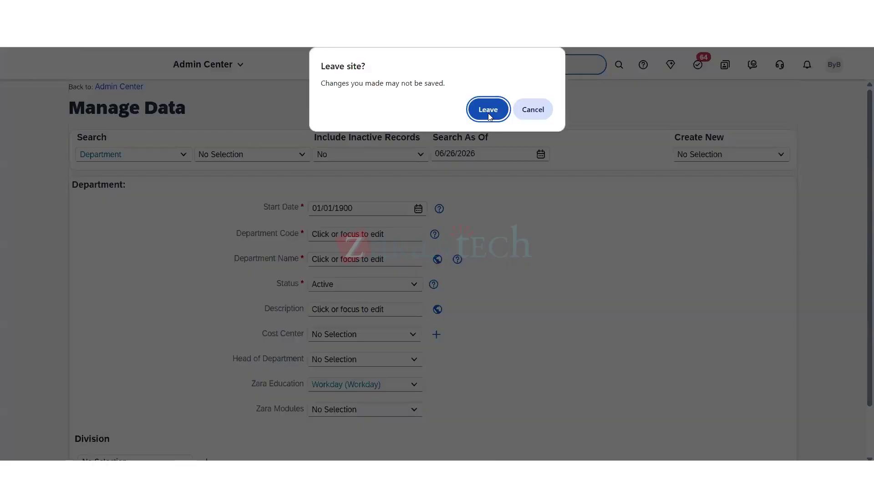
click(488, 110)
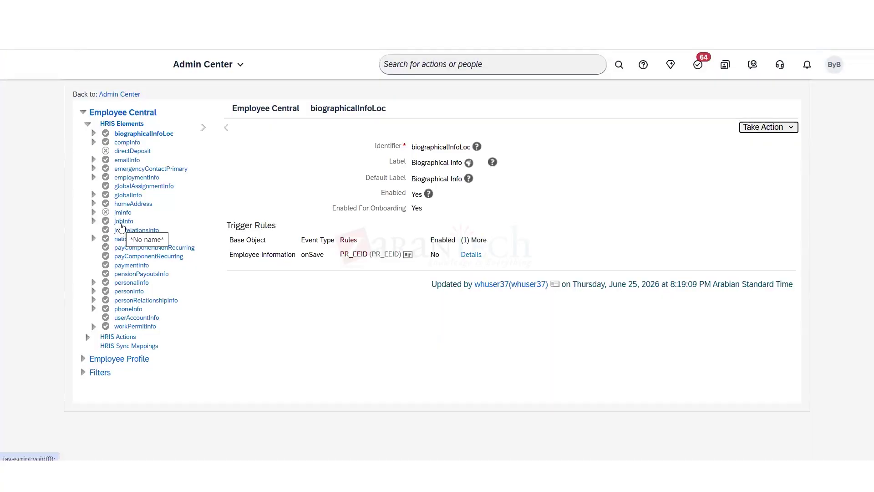
- Open the jobInfo HRIS element for correction and go through its HRIS fields
click(122, 223)
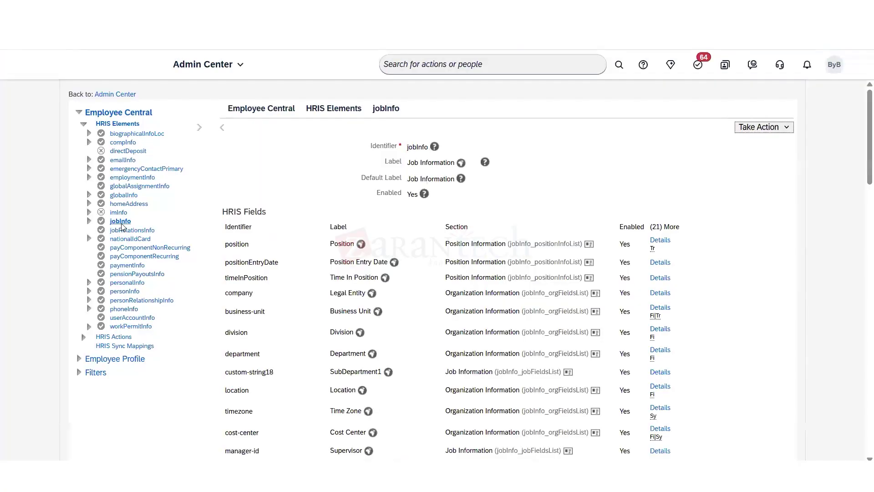
click(769, 131)
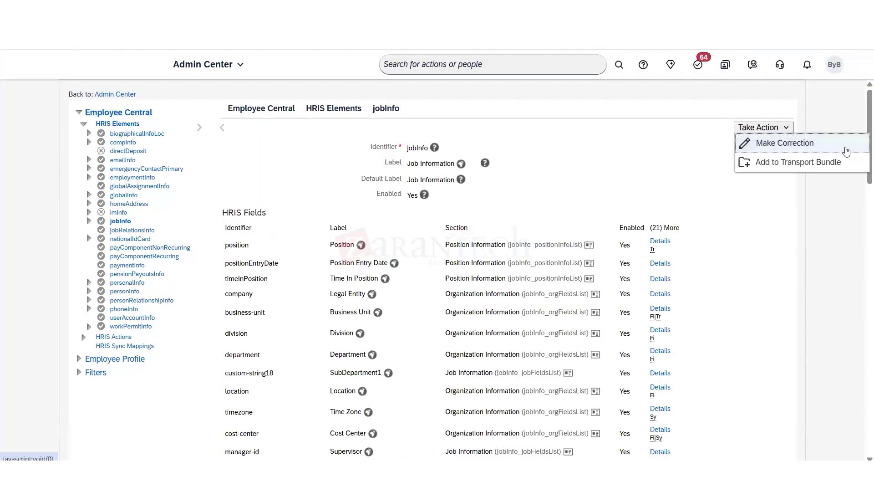
click(804, 147)
scroll(859, 236, down, 5)
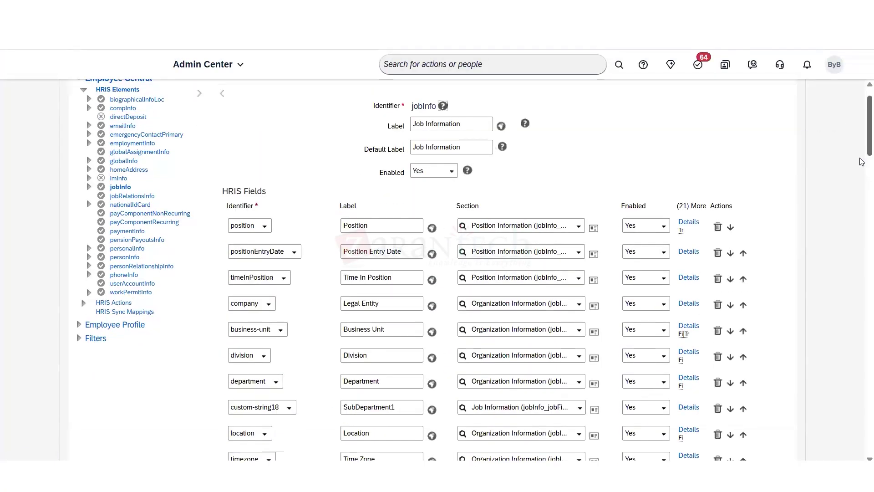
- Delete the custom-string66 field from the jobInfo HRIS fields, save the element and confirm the changes
scroll(857, 286, down, 10)
scroll(853, 291, up, 2)
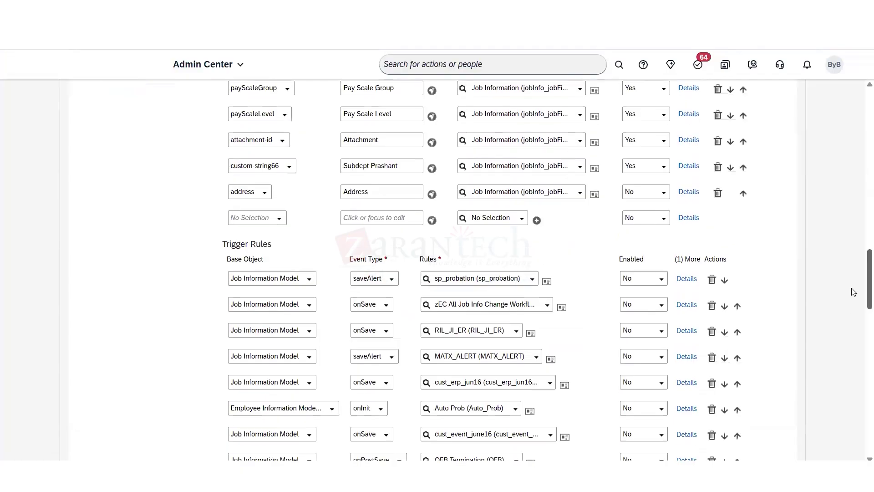
scroll(853, 285, up, 1)
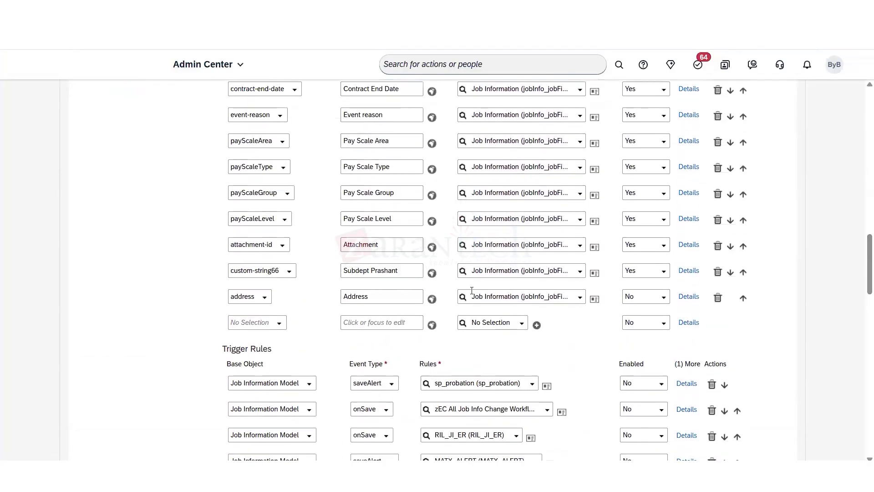
click(717, 272)
drag(869, 282, 868, 423)
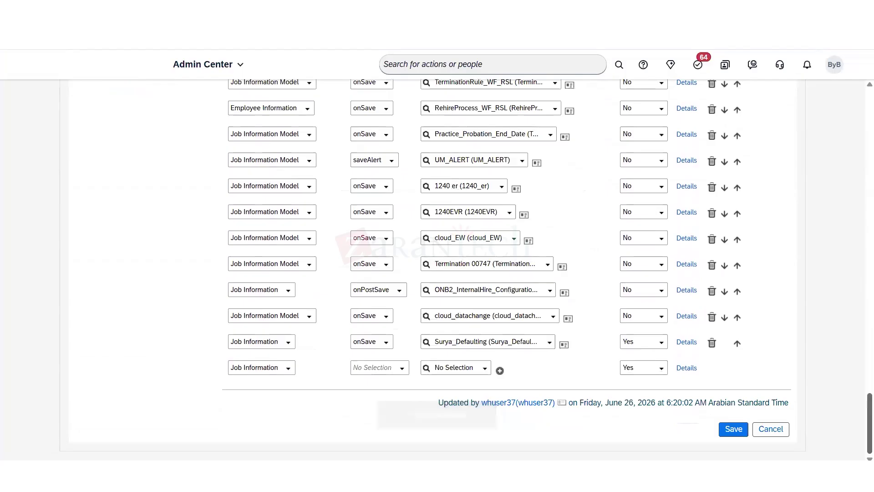
click(738, 431)
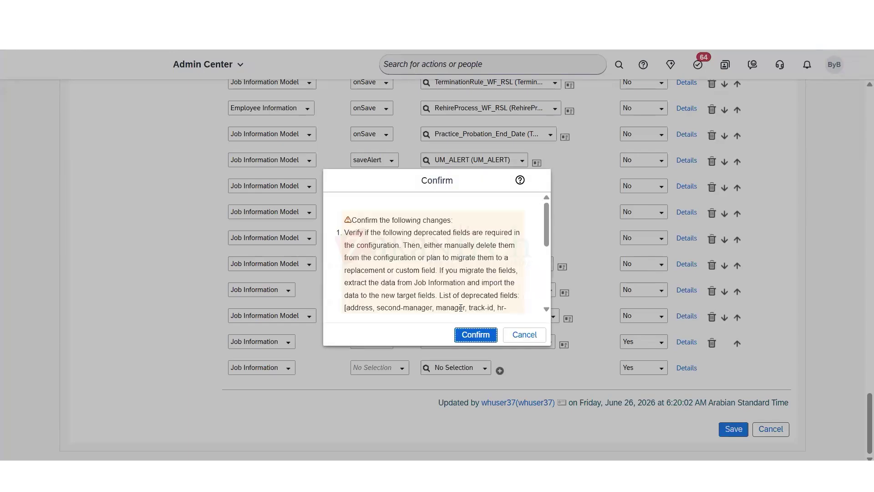
click(470, 336)
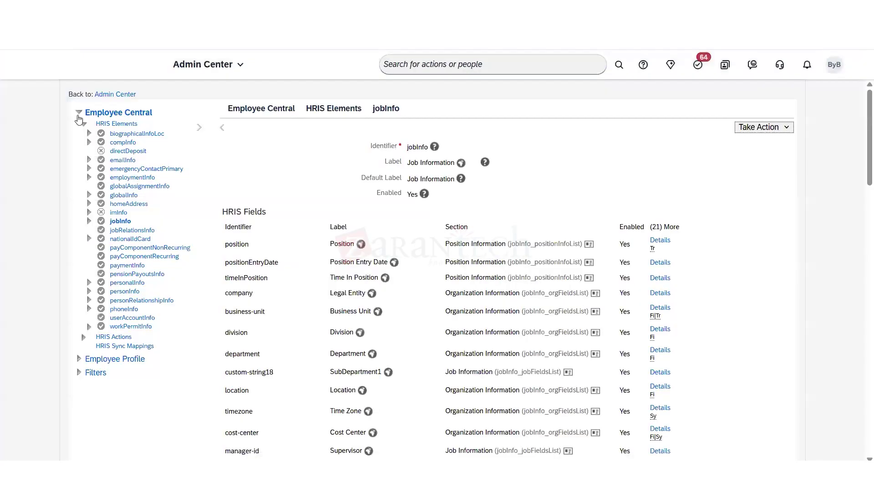
- Reopen jobInfo for editing and add a custom-string1 HRIS field labelled "Zaraedu"
click(754, 129)
click(772, 143)
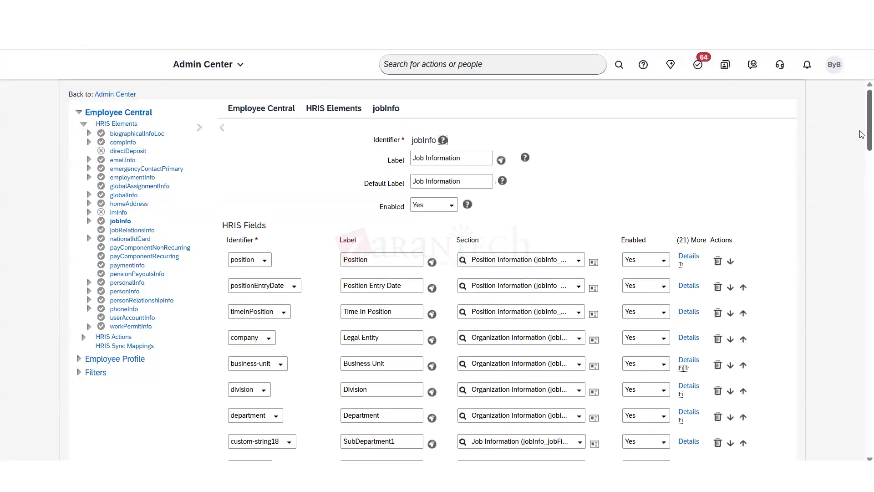
scroll(853, 205, down, 8)
scroll(854, 215, down, 10)
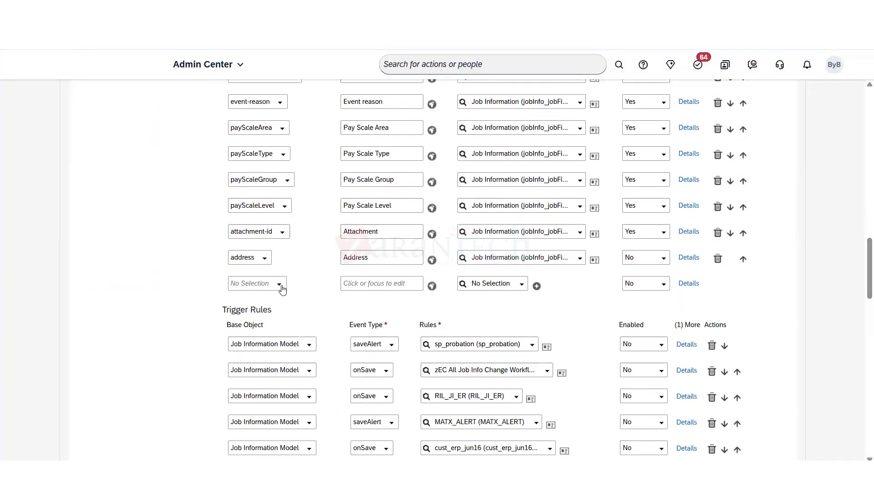
click(280, 284)
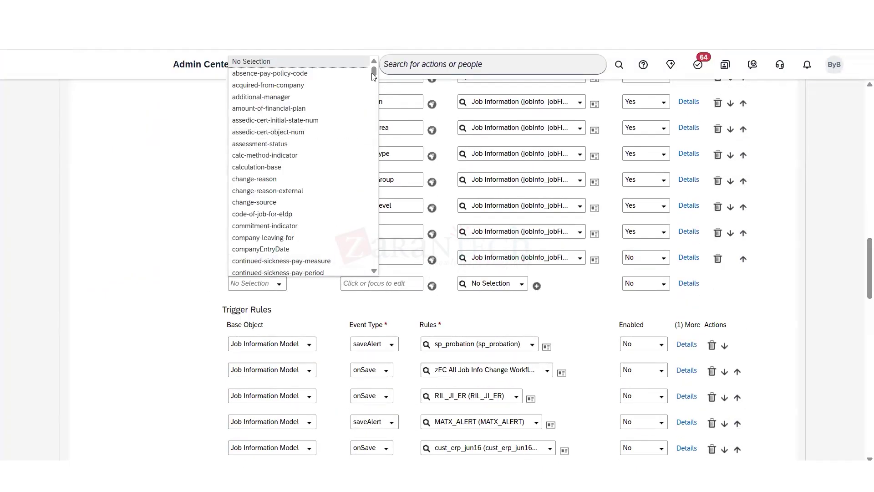
scroll(364, 144, down, 15)
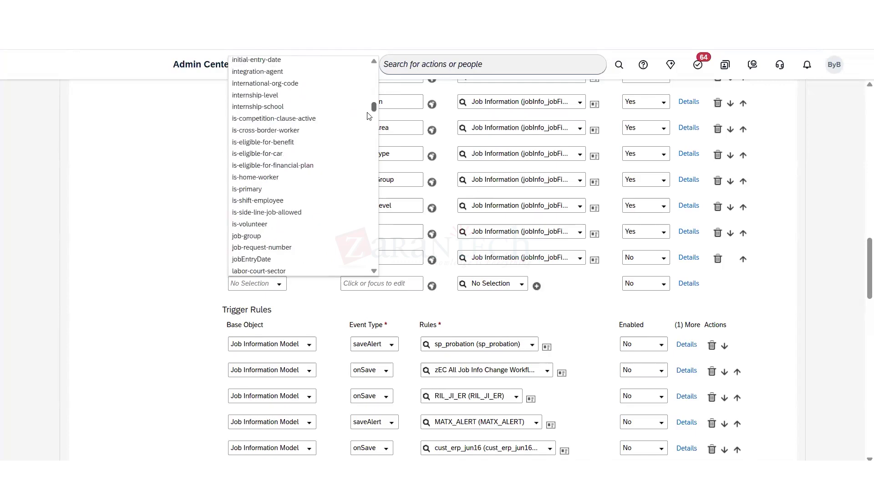
scroll(362, 159, down, 10)
scroll(359, 166, up, 5)
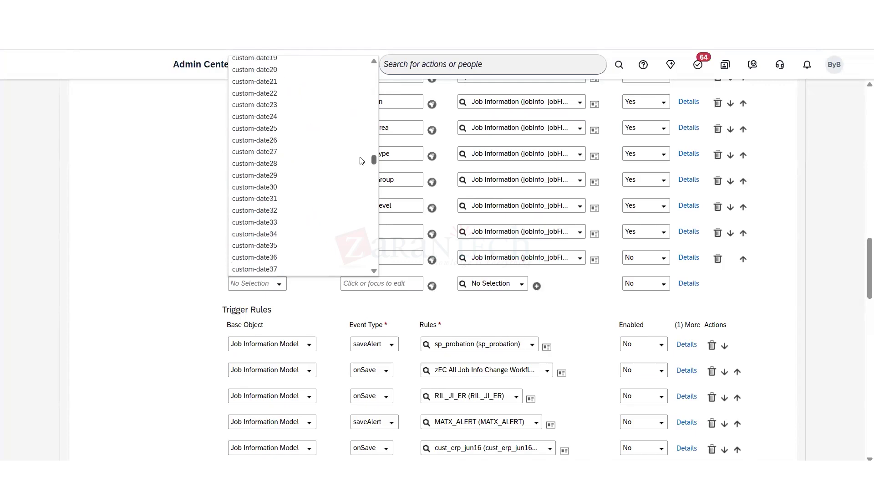
scroll(362, 153, up, 5)
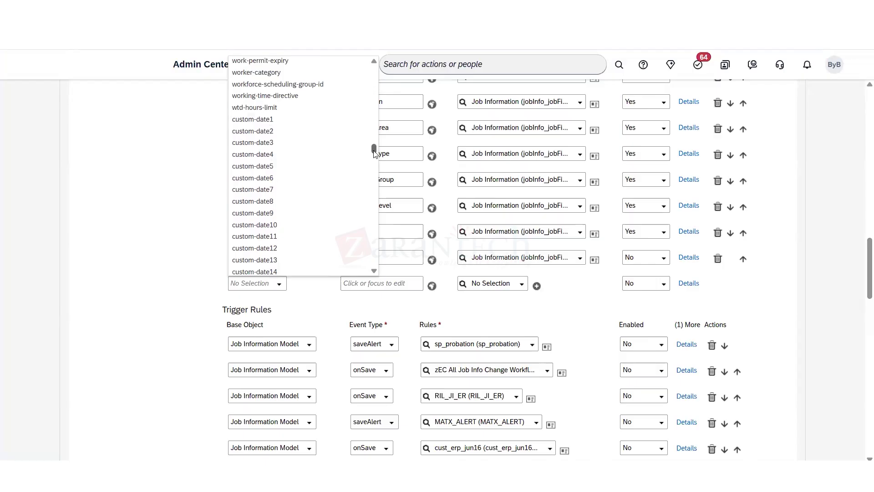
drag(374, 148, 374, 200)
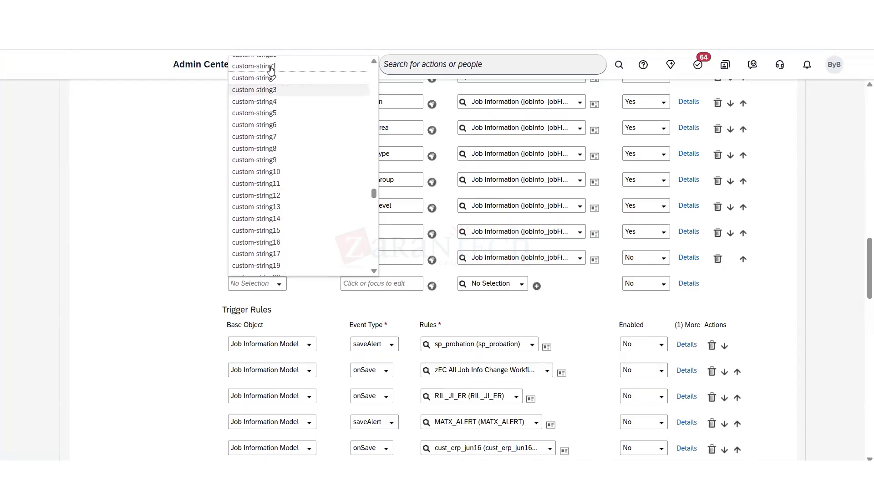
click(362, 287)
text(Zaraedu)
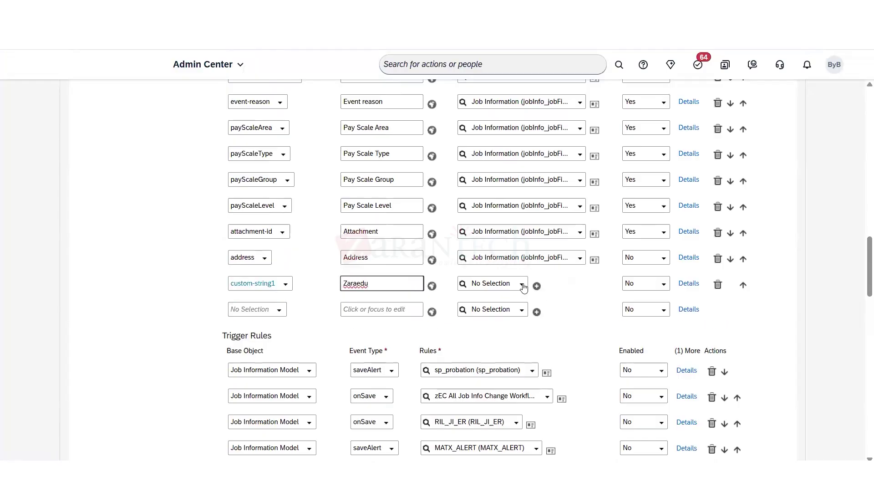
- Assign the custom-string1 field to the Job Information (jobInfo_jobFieldsList) section and set Enabled to Yes
click(523, 285)
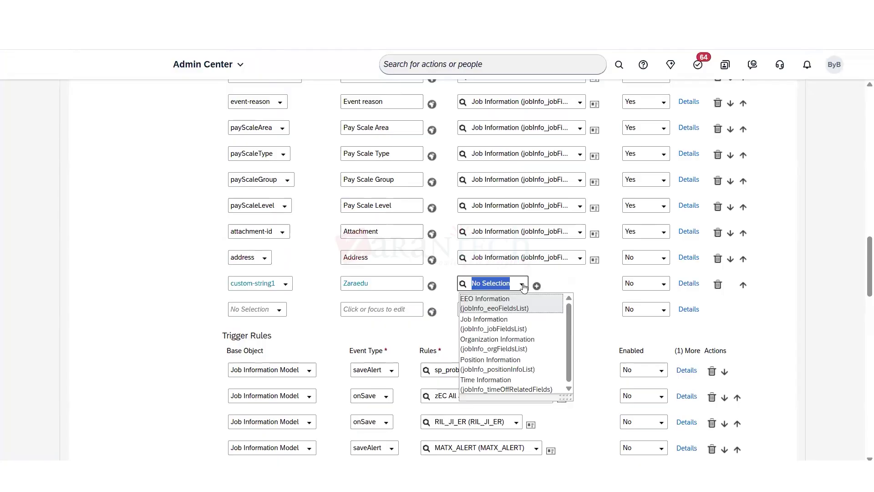
click(492, 329)
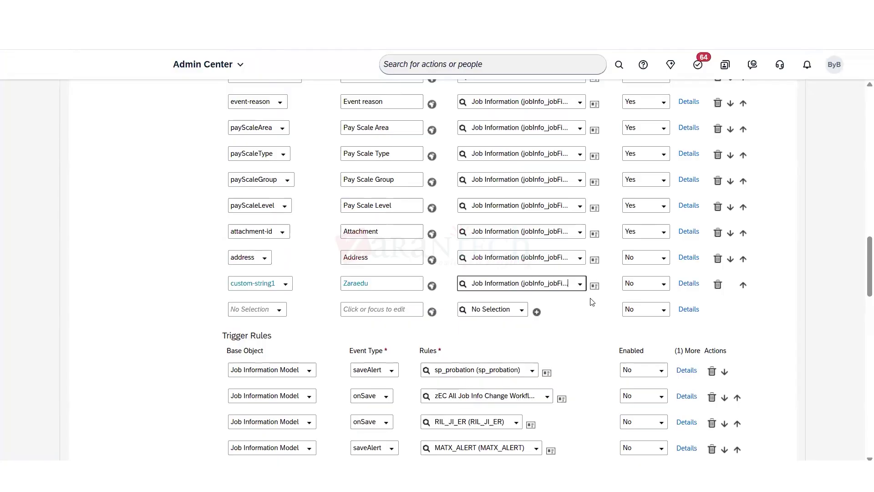
click(663, 284)
click(647, 308)
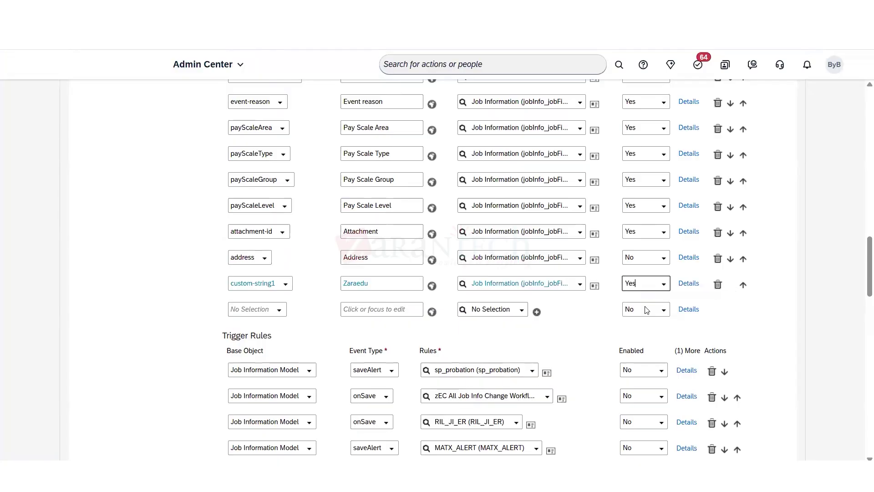
- In the custom-string1 details, set the type of reference object to Picklist and the picklist to Zaraedu
click(689, 284)
drag(279, 254, 343, 251)
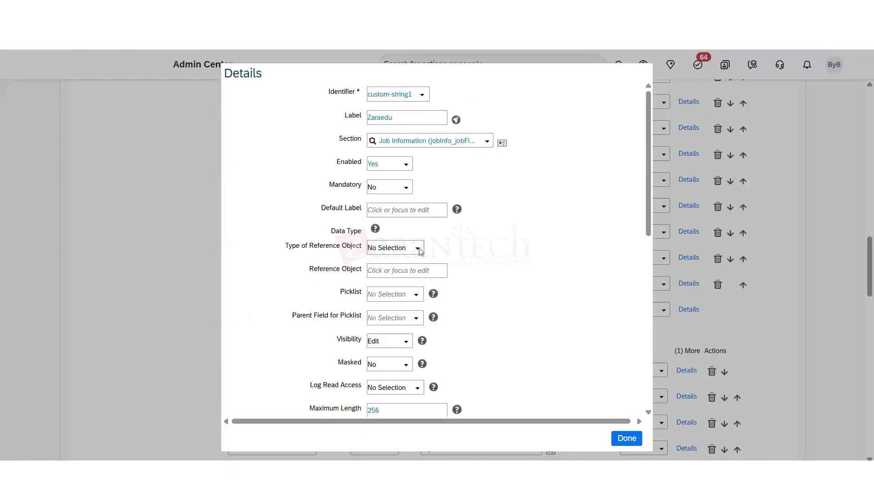
click(417, 248)
click(381, 300)
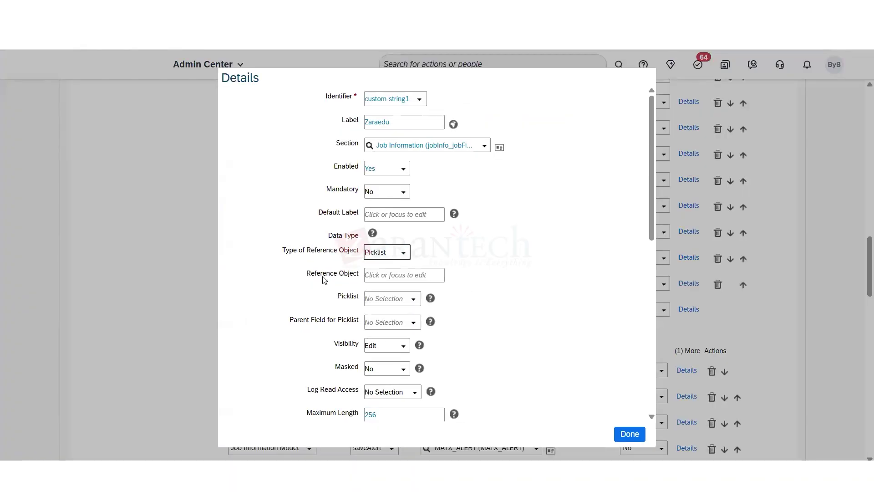
drag(337, 296, 350, 297)
click(414, 300)
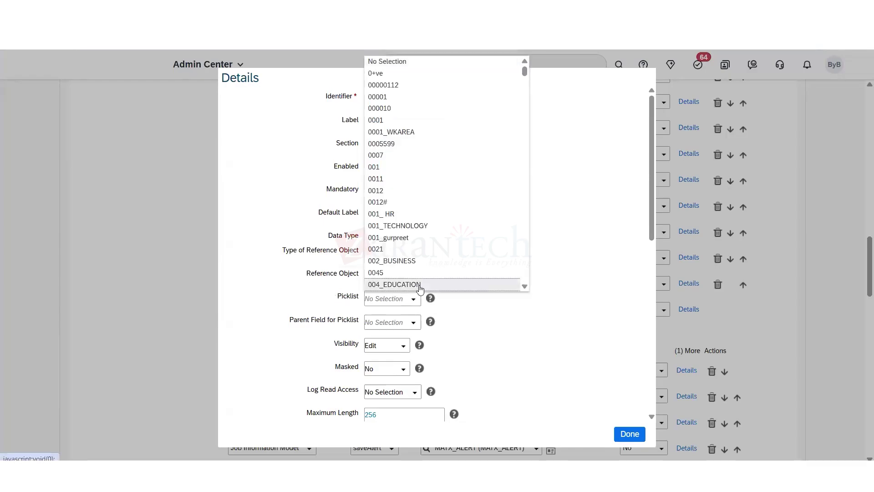
click(418, 296)
click(381, 335)
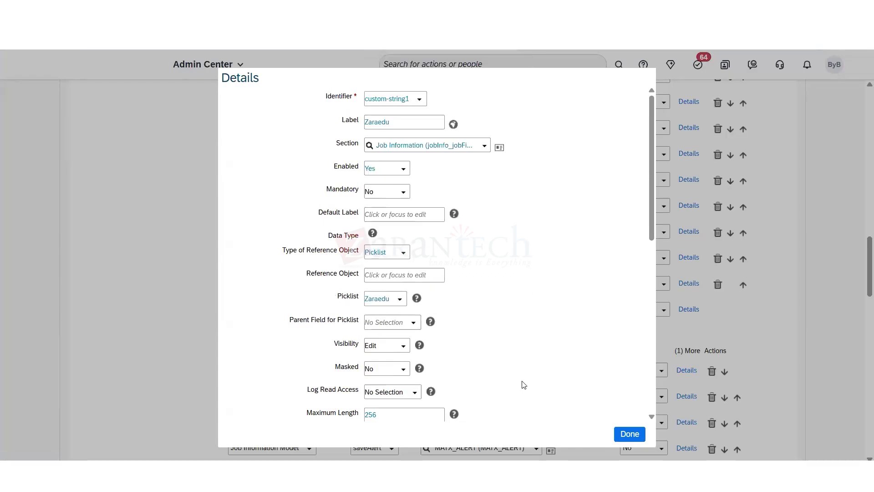
click(625, 435)
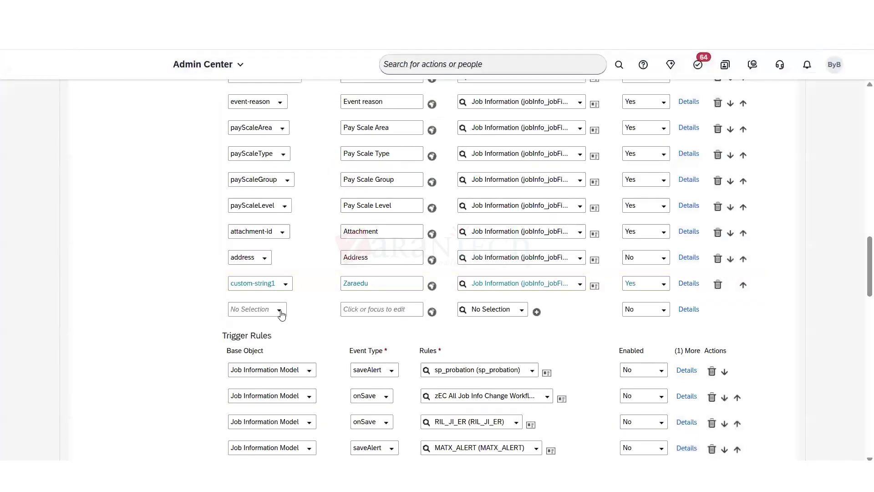
click(279, 309)
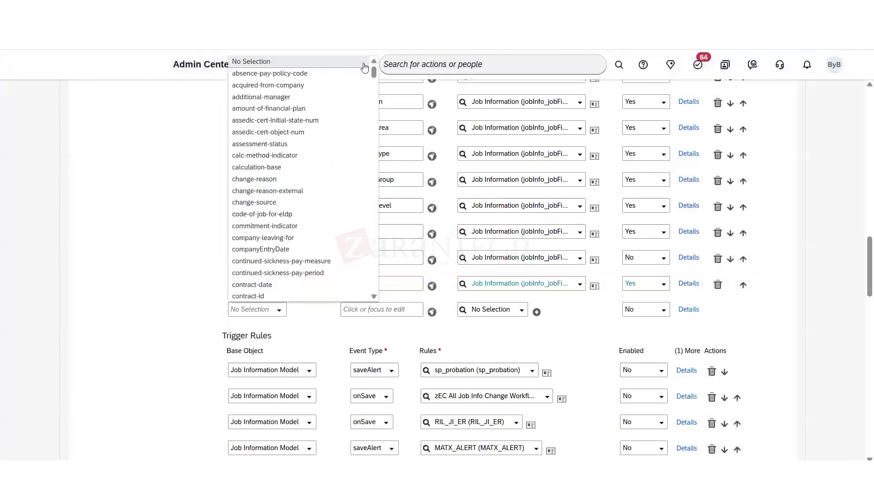
scroll(375, 109, down, 10)
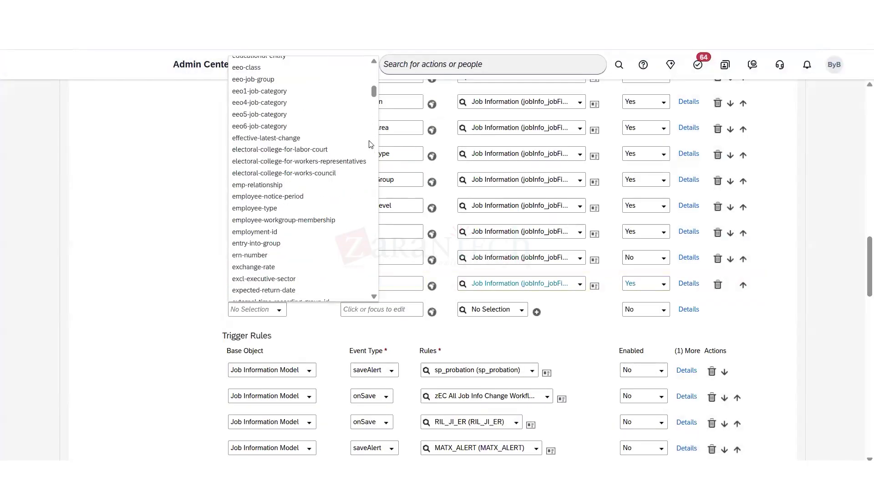
scroll(371, 144, down, 10)
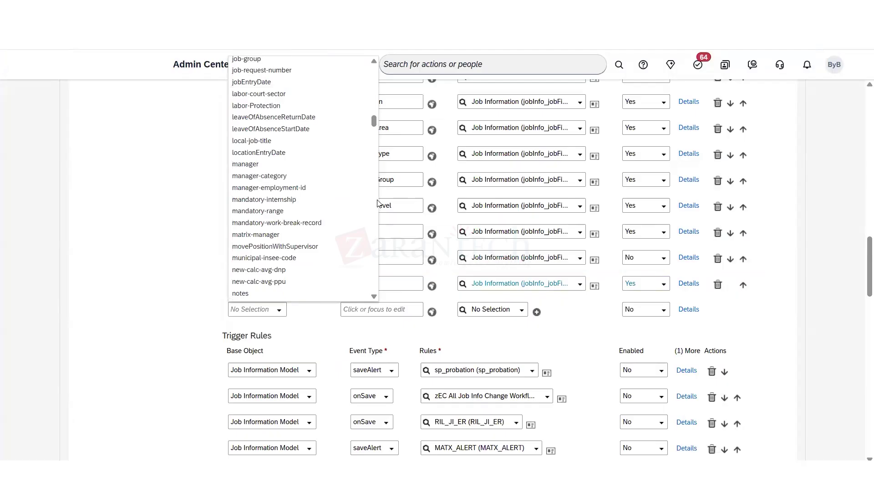
scroll(376, 203, down, 15)
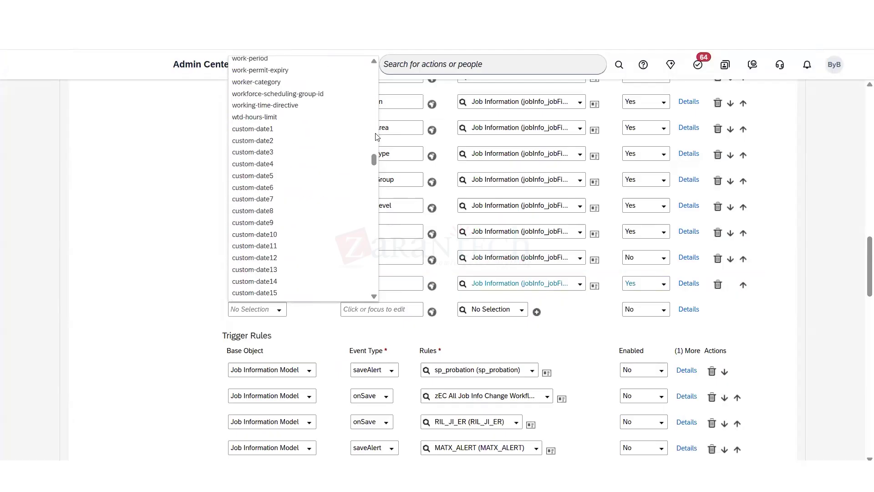
drag(372, 160, 373, 166)
click(380, 205)
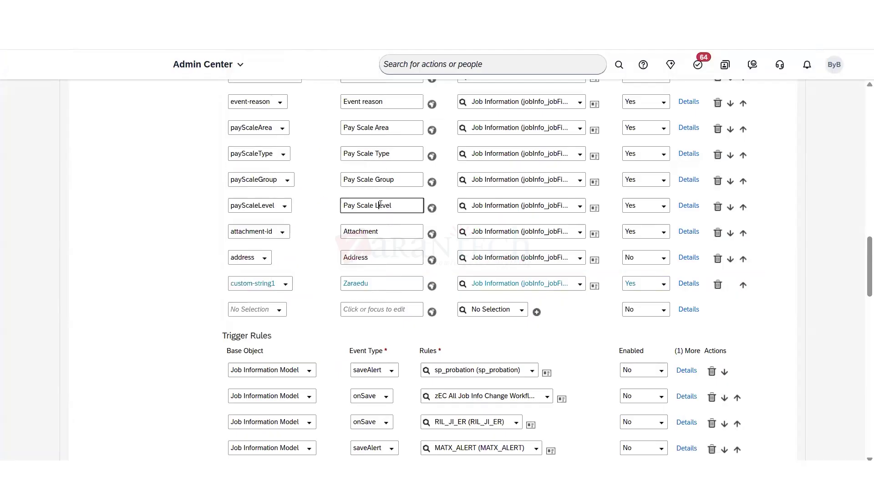
click(312, 339)
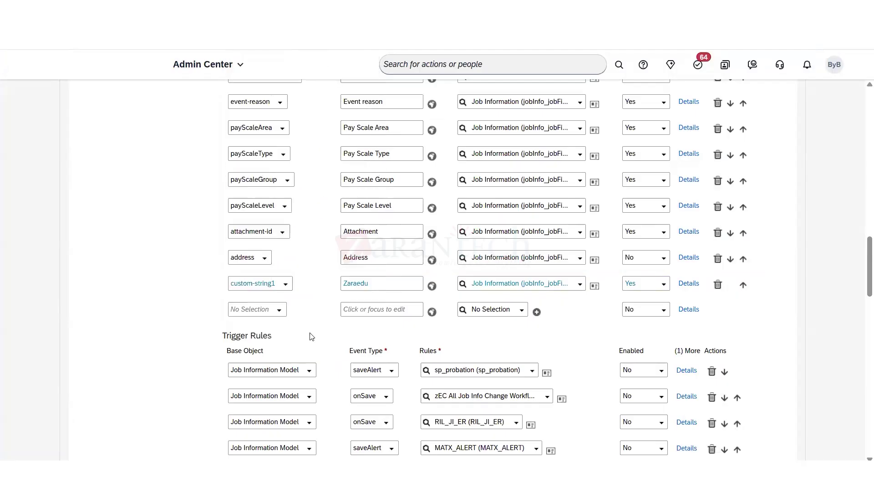
- Add a custom-string2 HRIS field labelled "zaramodules" below custom-string1
click(278, 314)
drag(372, 70, 366, 204)
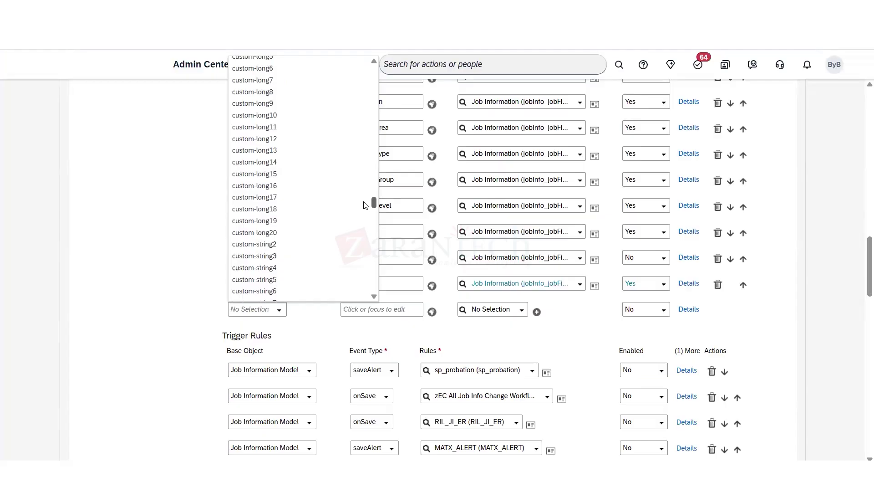
click(270, 243)
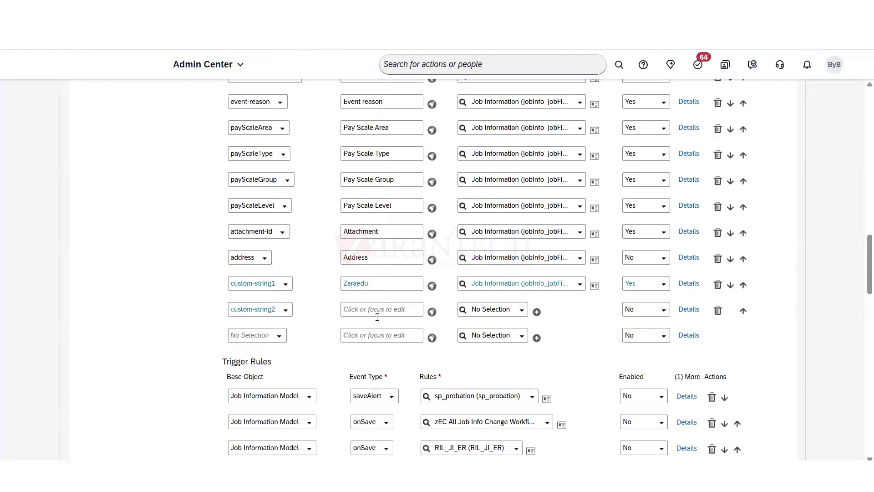
click(388, 308)
text(zaramodules)
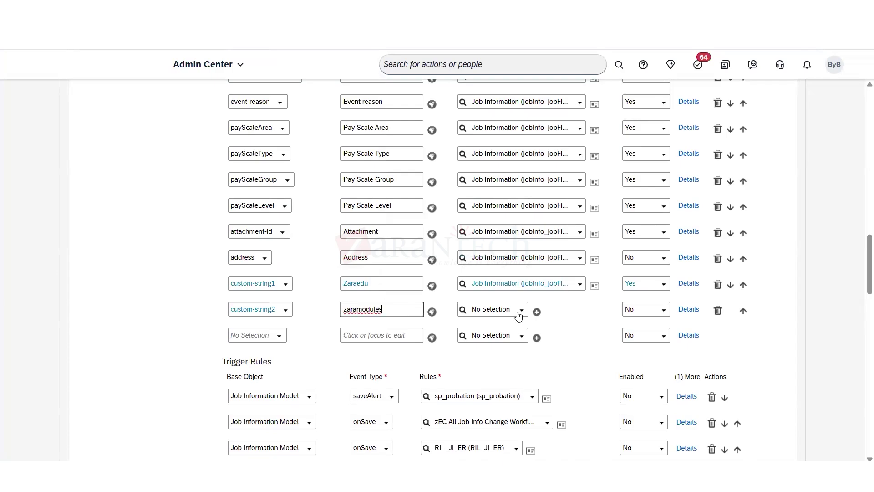
- Assign the custom-string2 field to the Job Information (jobInfo_jobFieldsList) section and set Enabled to Yes
click(519, 311)
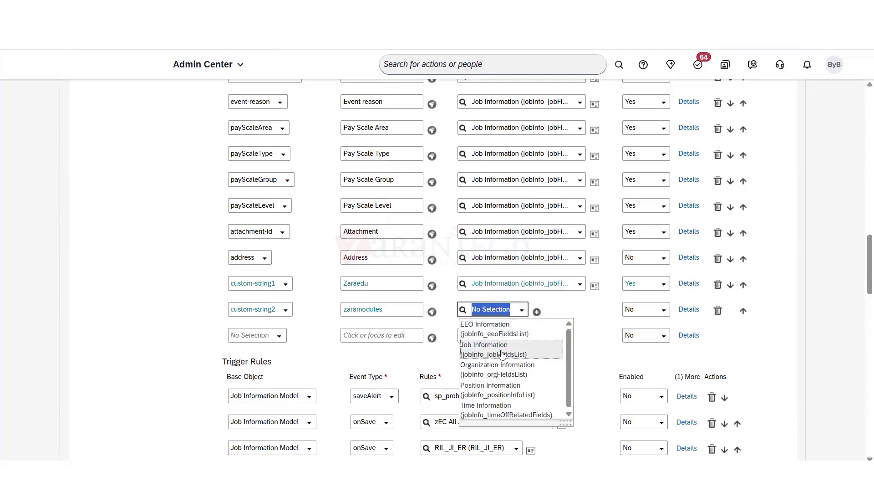
click(504, 349)
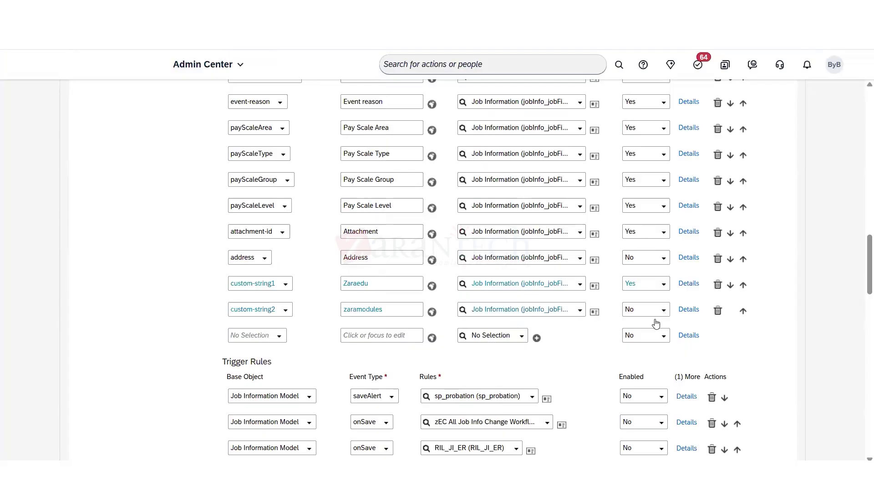
click(656, 321)
click(642, 333)
- In the custom-string2 details, set the type of reference object to Picklist and the picklist to Zara_Modules
click(688, 309)
drag(289, 247, 404, 247)
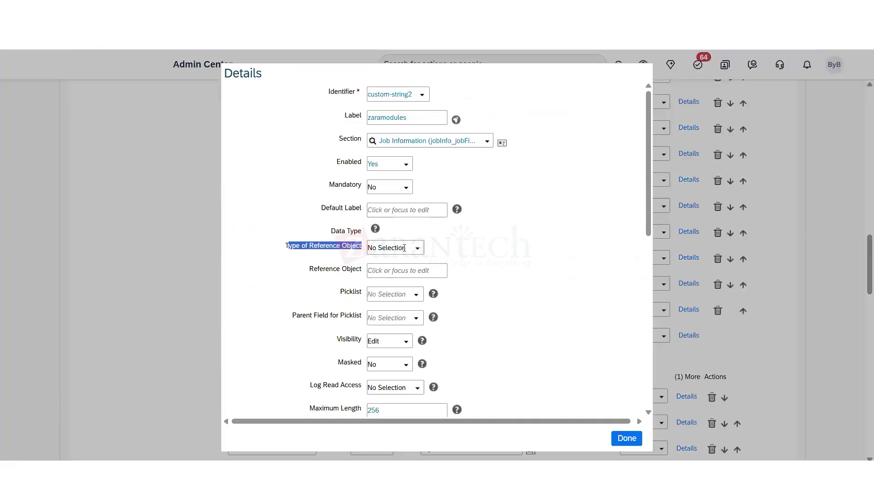
click(416, 248)
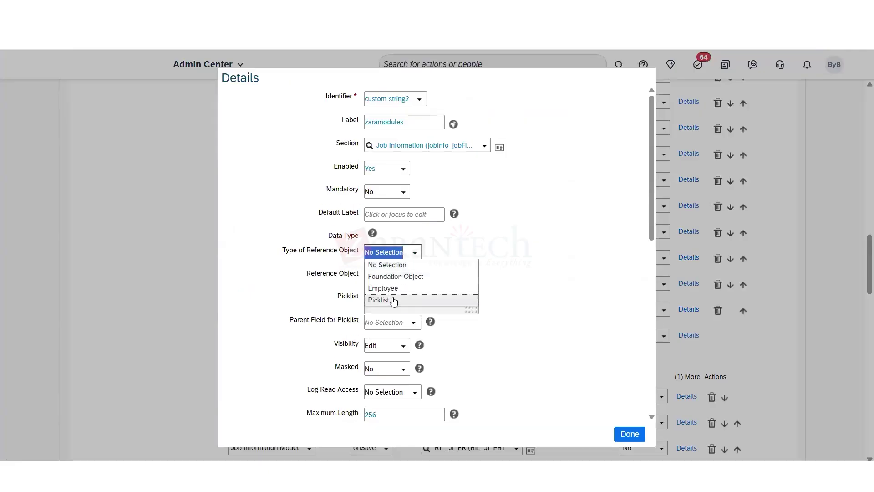
click(392, 301)
drag(340, 298, 415, 300)
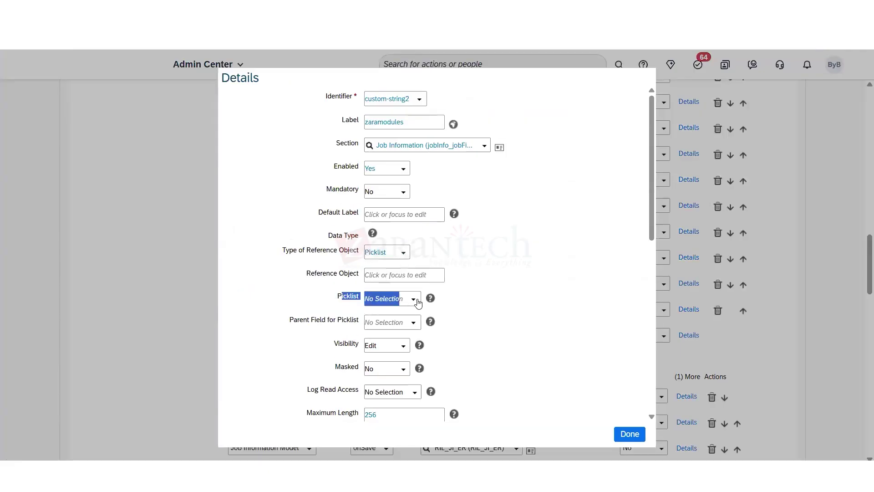
click(417, 300)
click(415, 302)
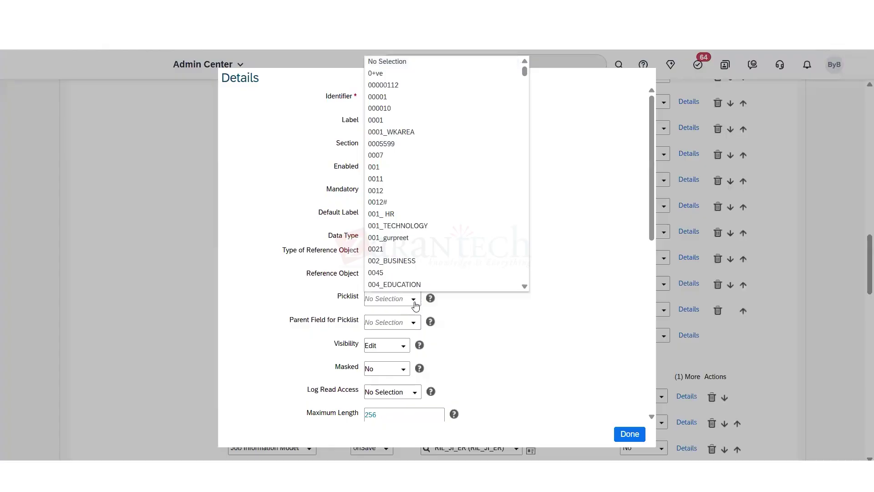
text(zara)
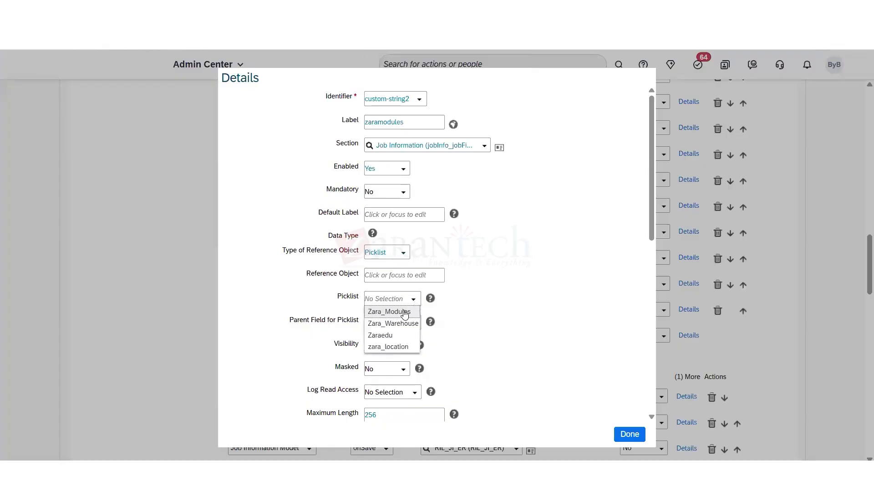
click(392, 312)
- Set custom-string1 as the parent field for the custom-string2 picklist and close the field details
drag(293, 320, 334, 322)
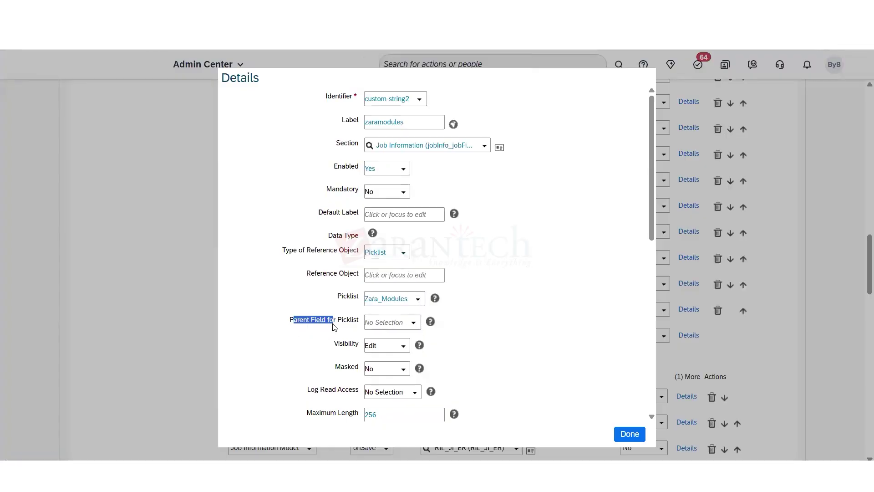
click(414, 325)
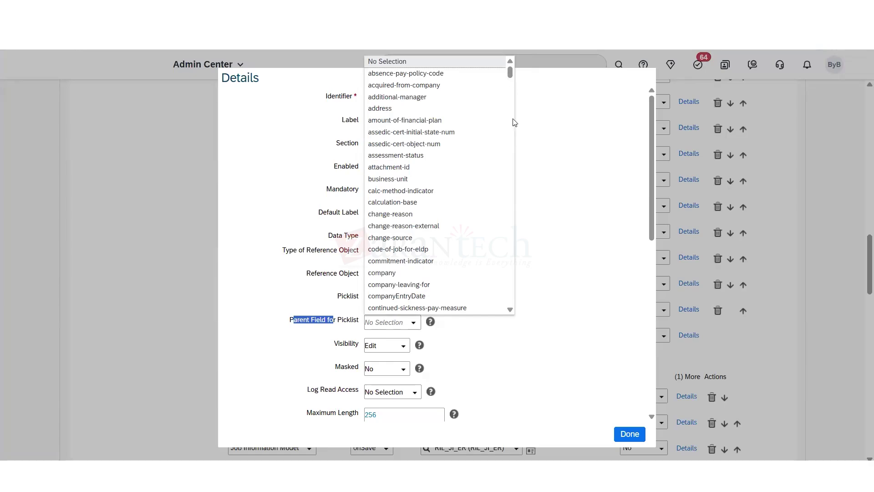
scroll(515, 137, down, 10)
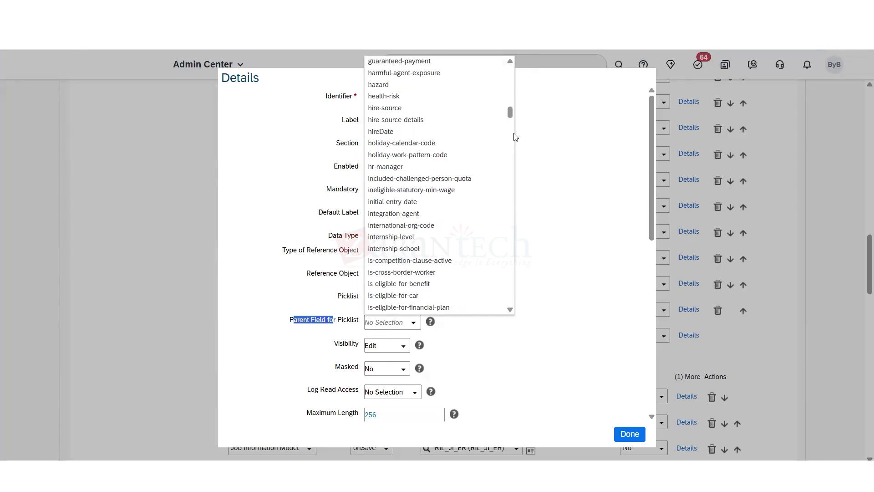
click(514, 135)
click(414, 322)
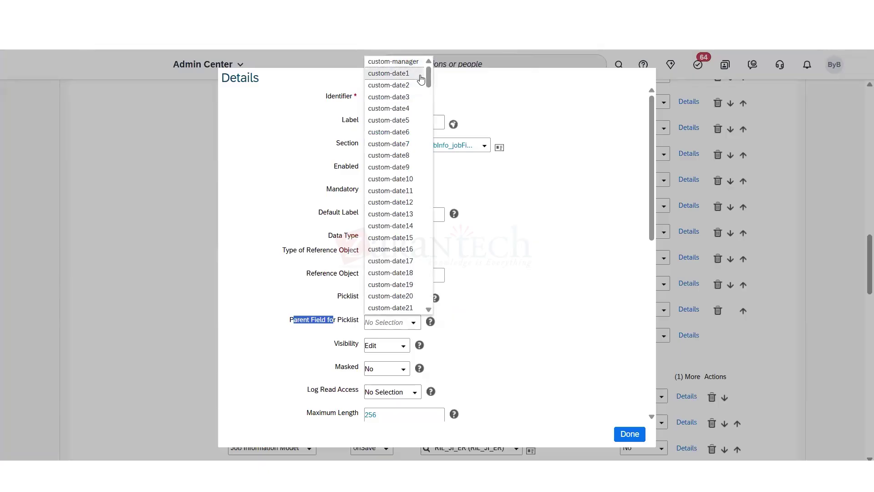
scroll(428, 100, down, 7)
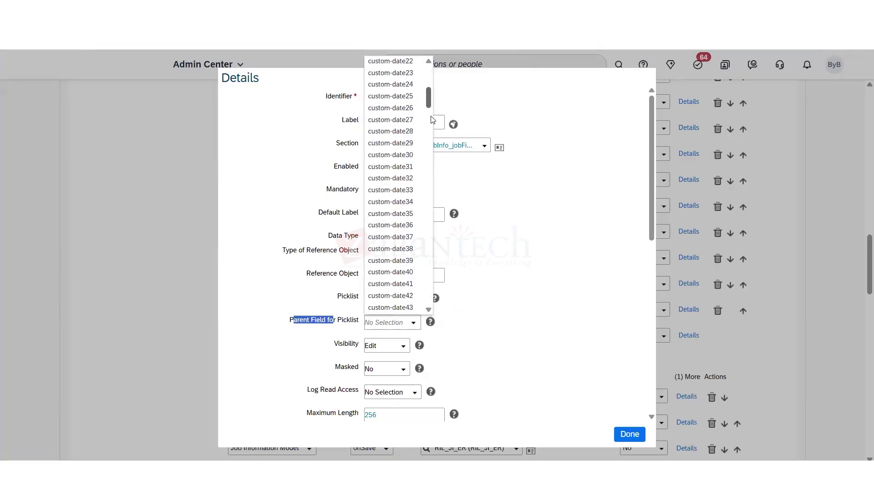
scroll(428, 137, down, 15)
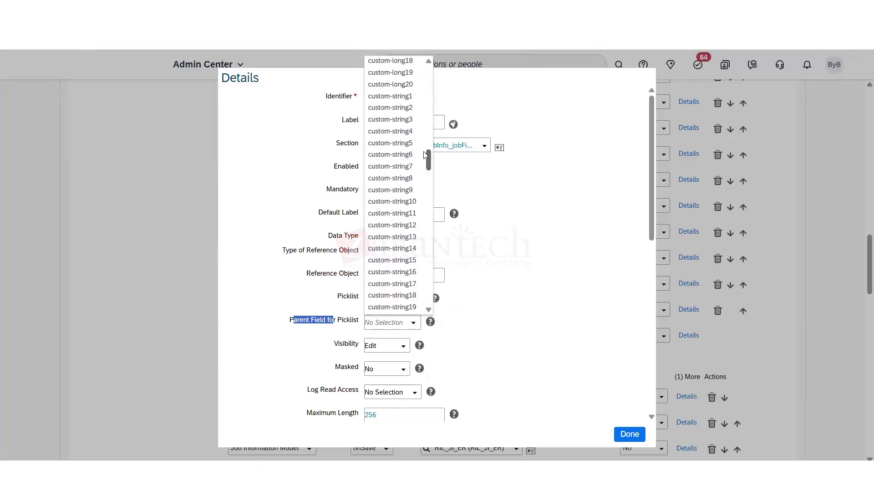
scroll(424, 153, up, 3)
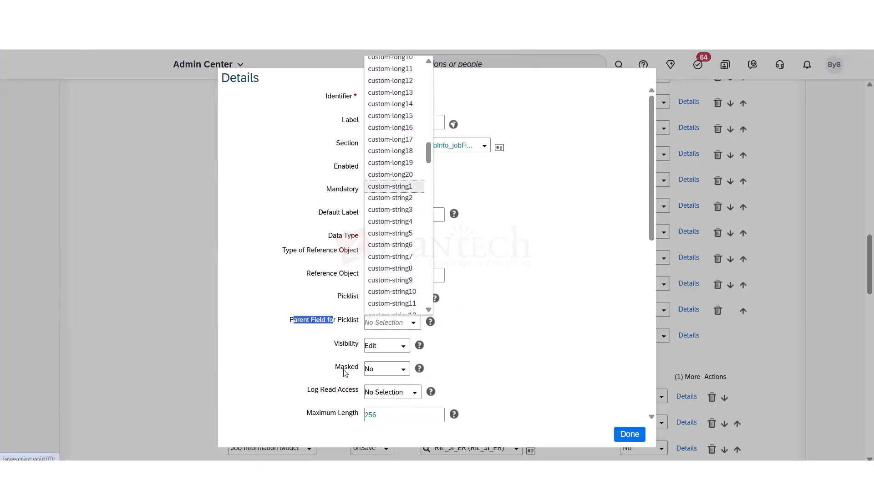
click(630, 435)
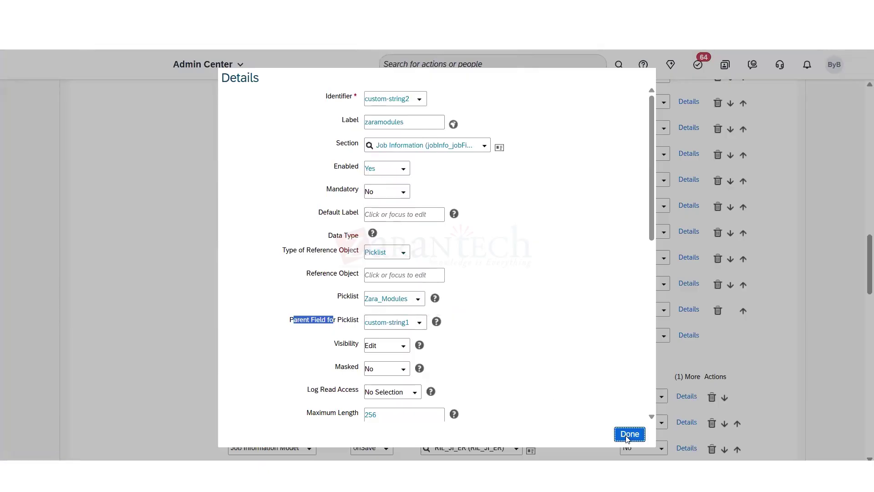
- Save the jobInfo HRIS element configuration and confirm the save
scroll(865, 277, down, 15)
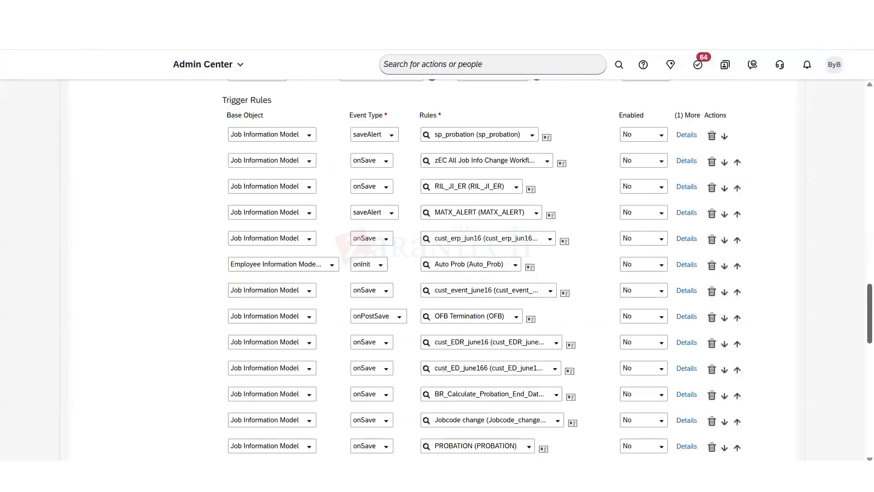
click(721, 446)
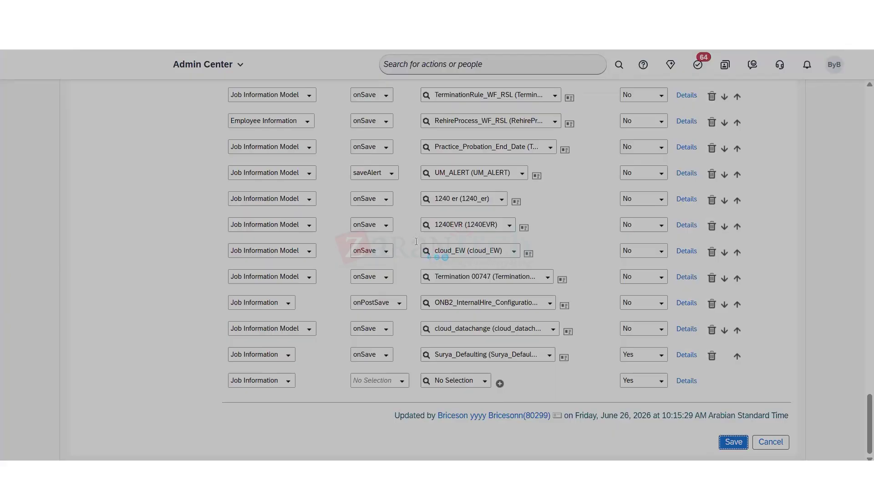
click(469, 335)
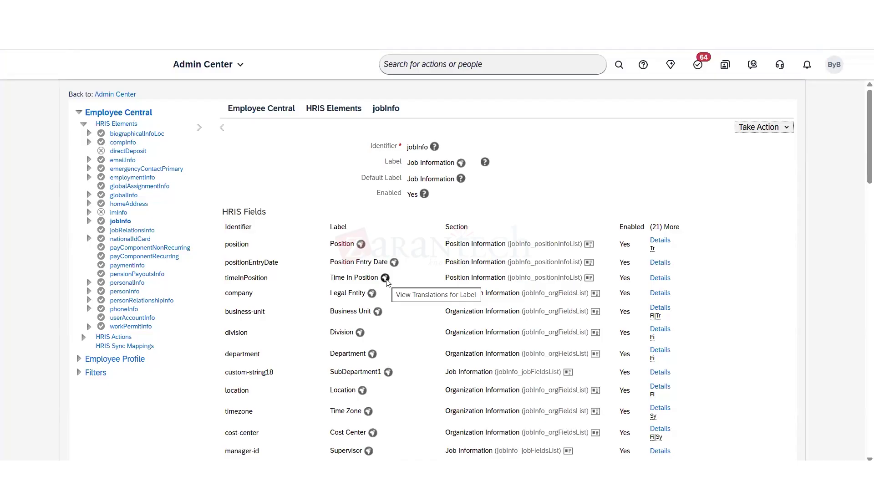
- Find and open the Manage Permission Roles page through the action search
click(435, 65)
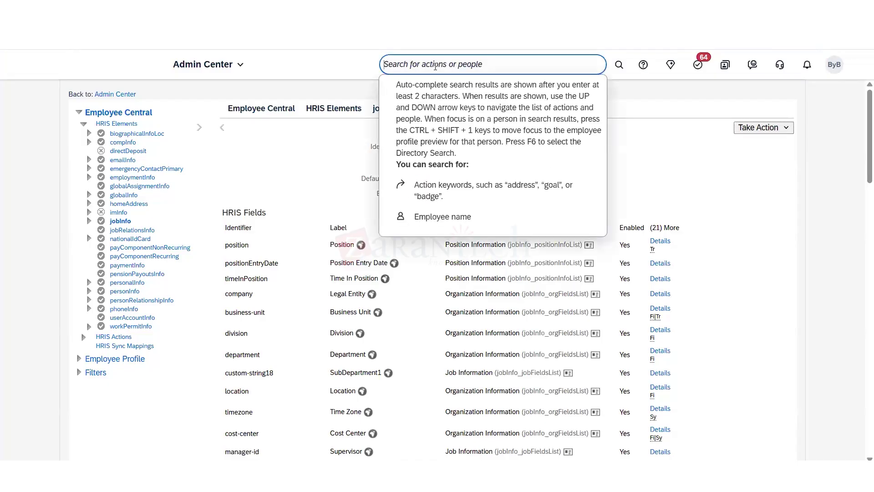
text(manage org)
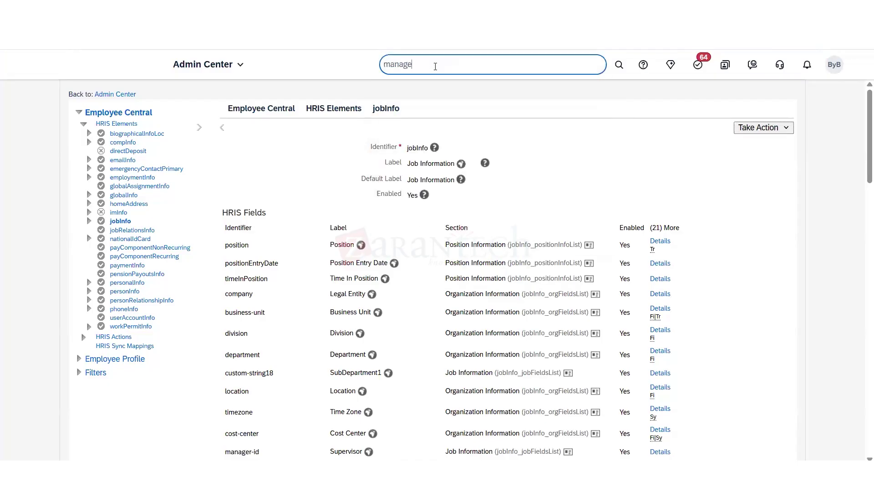
key(BackSpace)
key(BackSpace)
text(permission role)
key(Down)
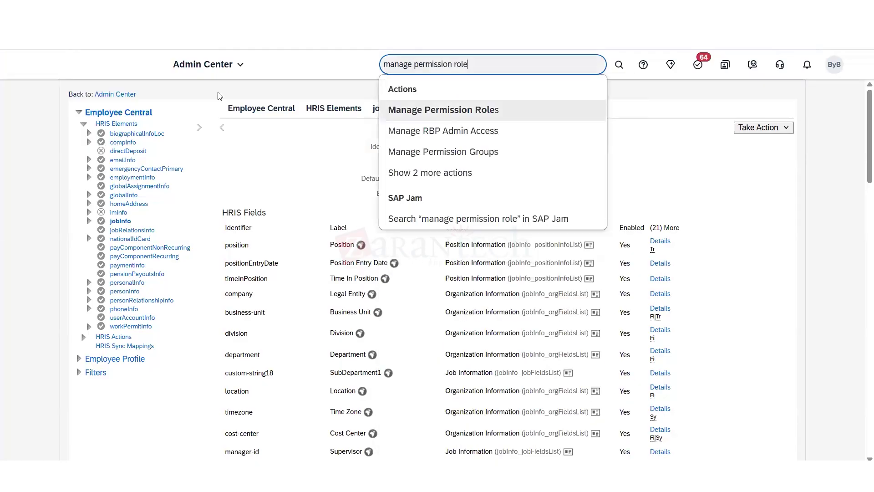
key(Return)
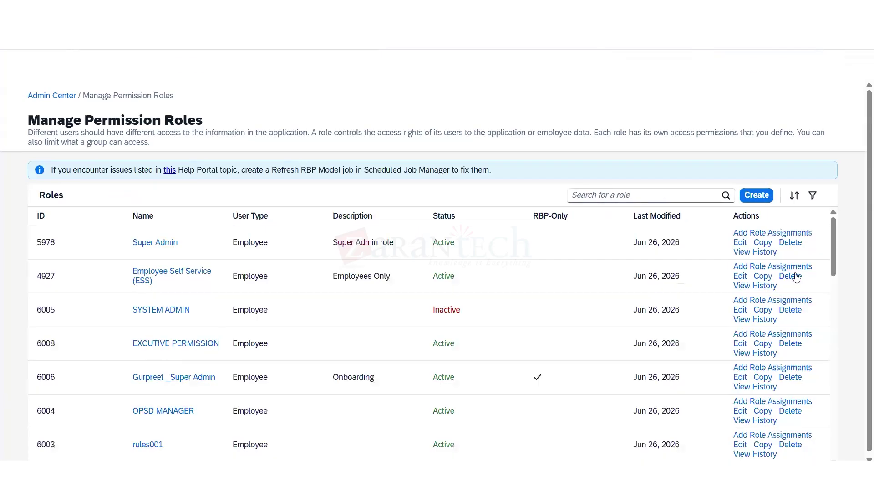
- Edit the Super Admin role and find its Employee Central Effective Dated Entities permissions by searching for "effective"
click(741, 243)
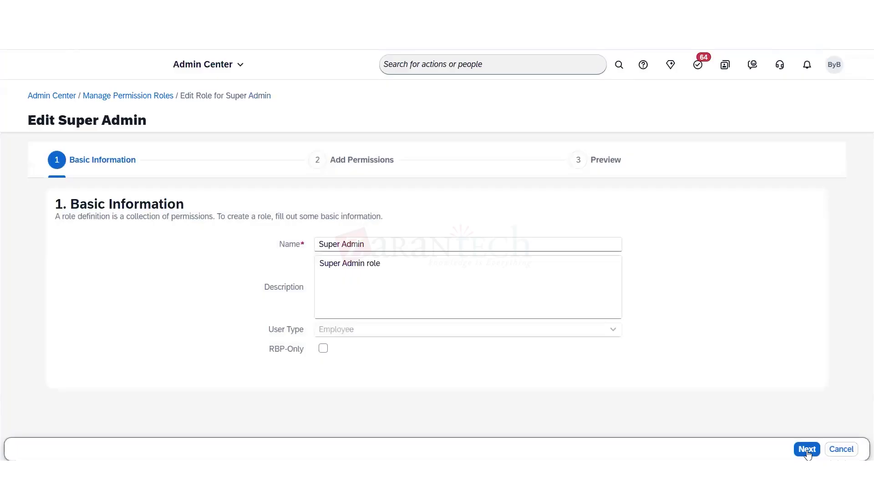
click(807, 449)
click(106, 237)
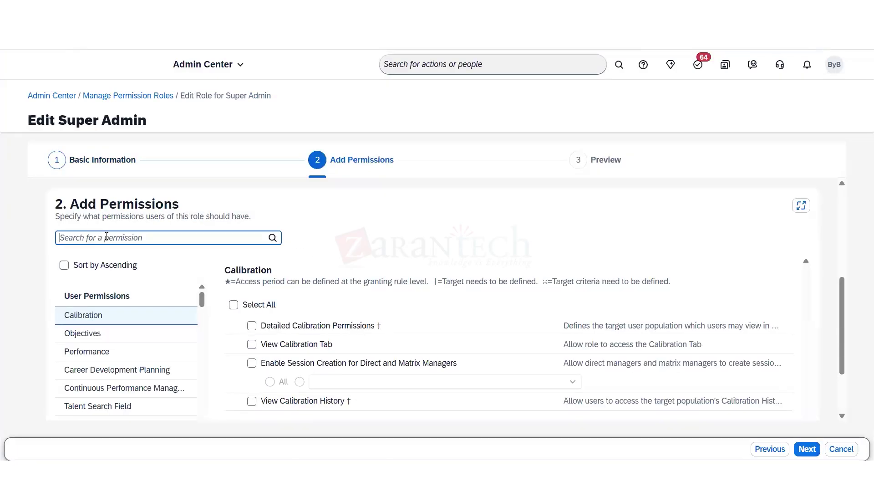
text(effective)
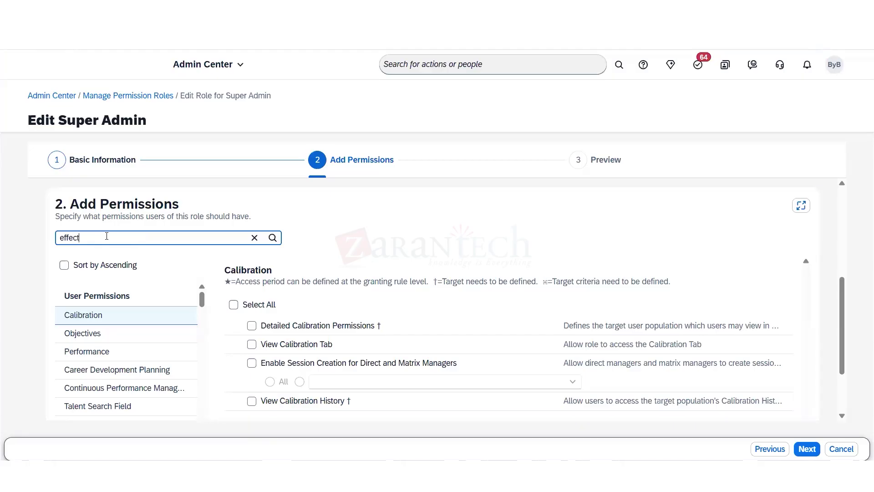
click(272, 239)
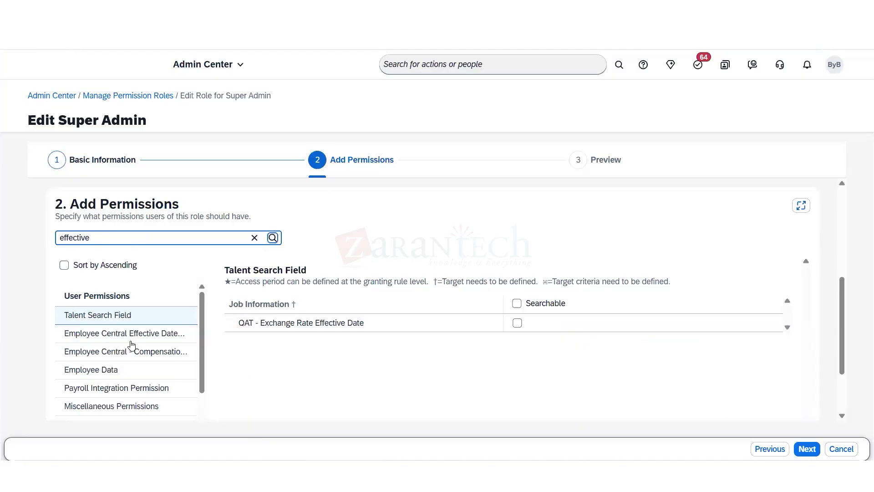
click(153, 339)
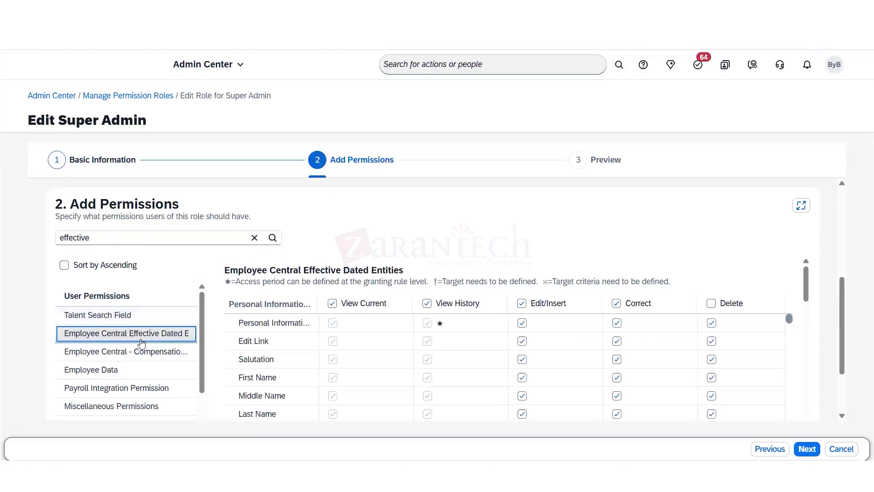
- Grant View Current, View History, Edit/Insert, Correct and Delete on all Job Information fields, including Zaraedu and zaramodules, and save the role
drag(805, 285, 803, 340)
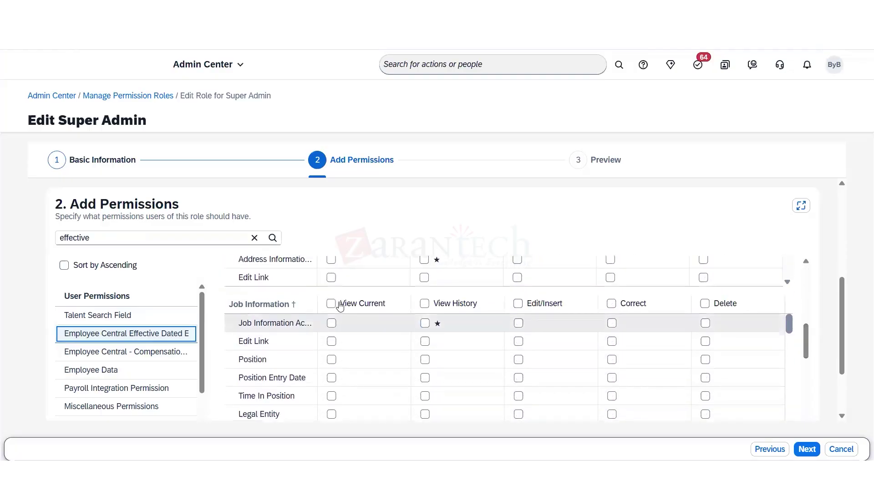
click(331, 300)
click(425, 303)
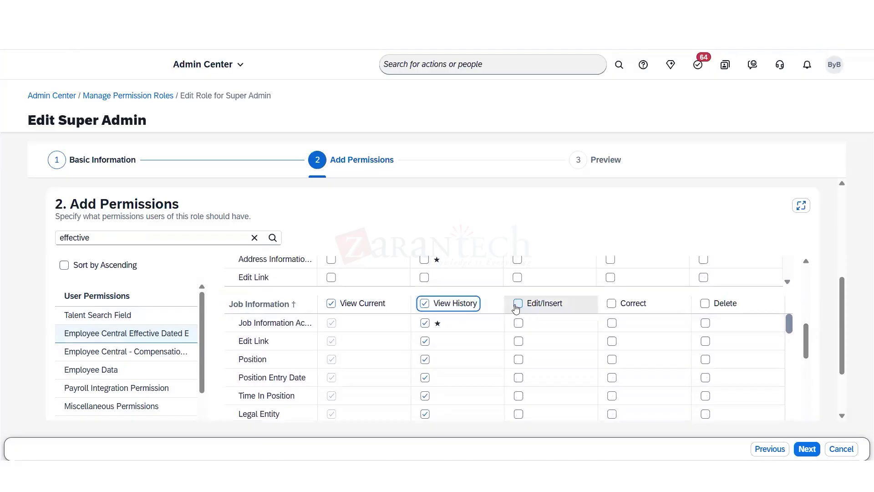
click(517, 303)
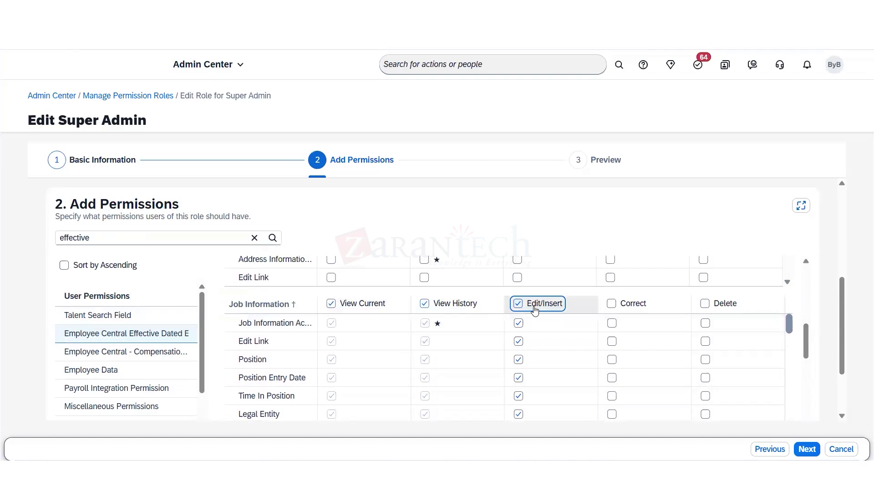
click(612, 303)
click(705, 303)
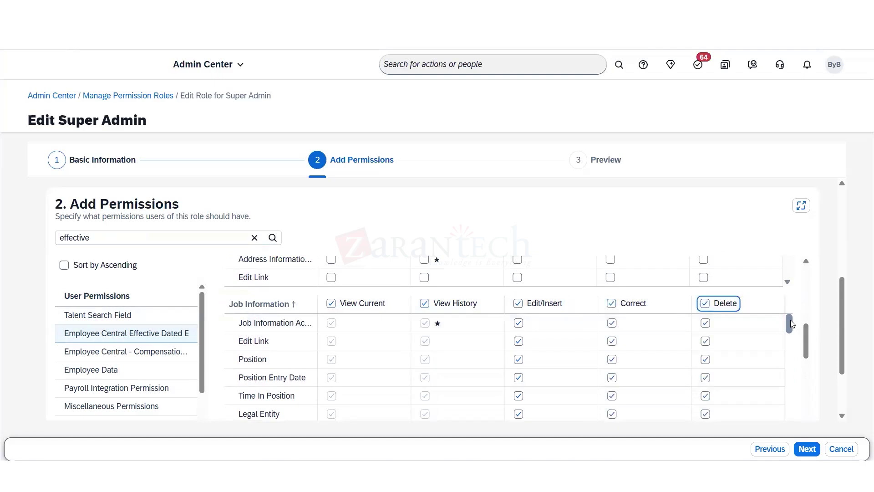
drag(795, 328, 795, 363)
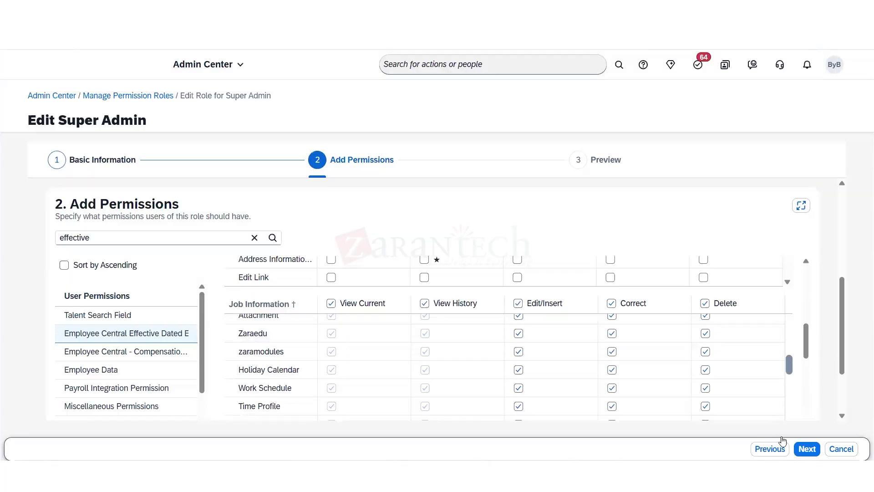
click(806, 449)
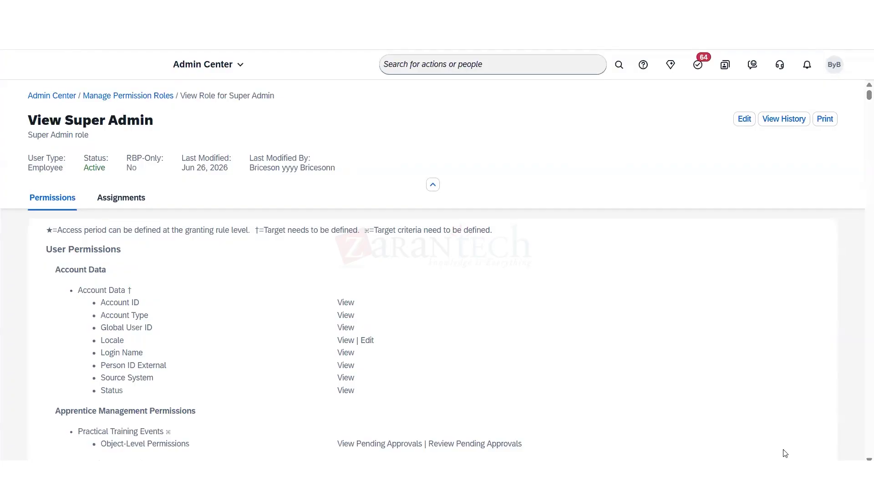
- Go to Employee Files and open the Job Information block in the profile's Job Data for editing
click(242, 66)
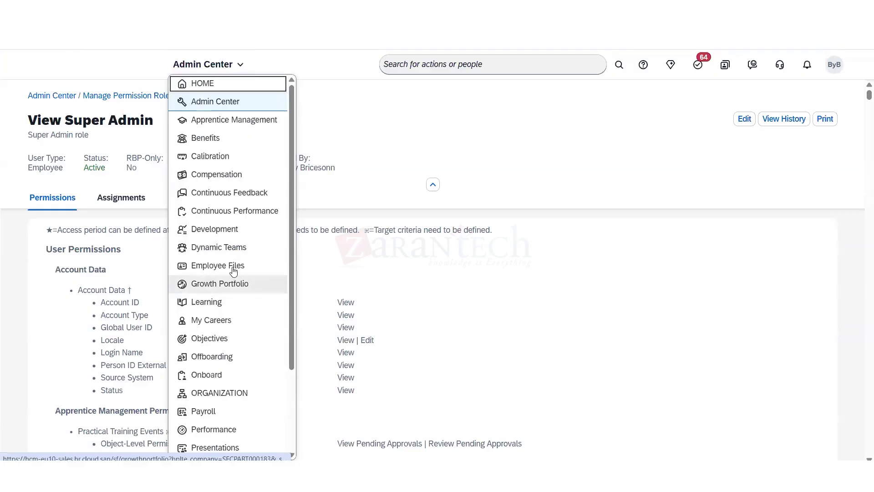
key(Escape)
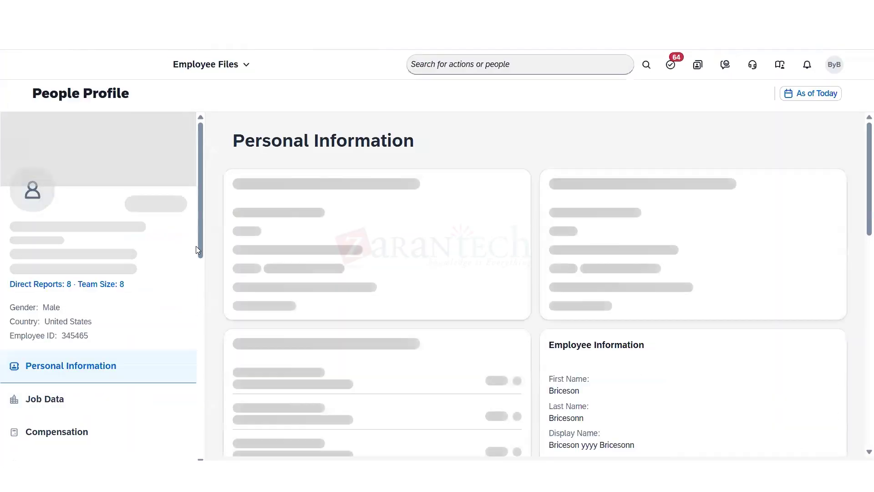
click(44, 398)
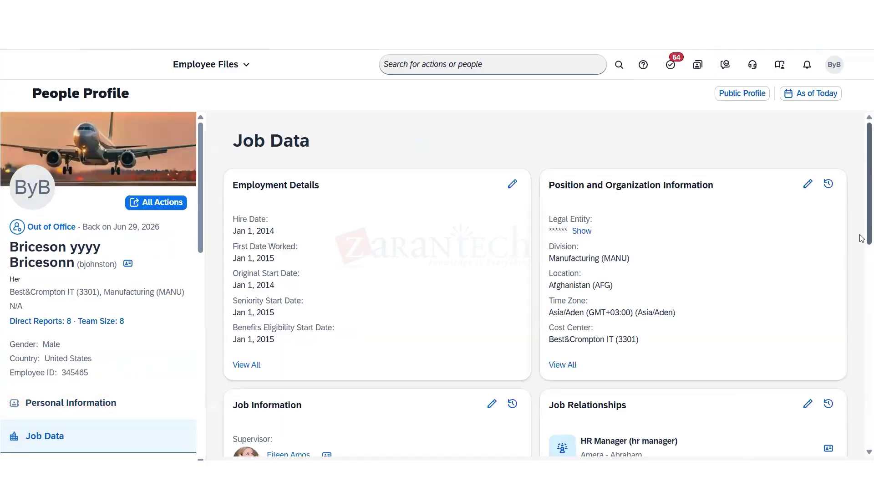
scroll(862, 238, down, 3)
click(492, 253)
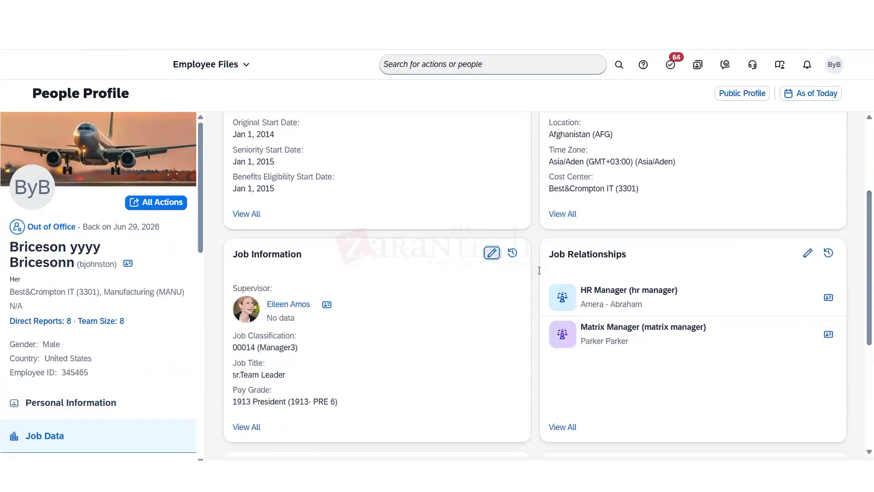
- Apply Jun 26, 2026 as the effective date and find the Zaraedu and zaramodules fields in the Job Information section
click(429, 268)
click(447, 385)
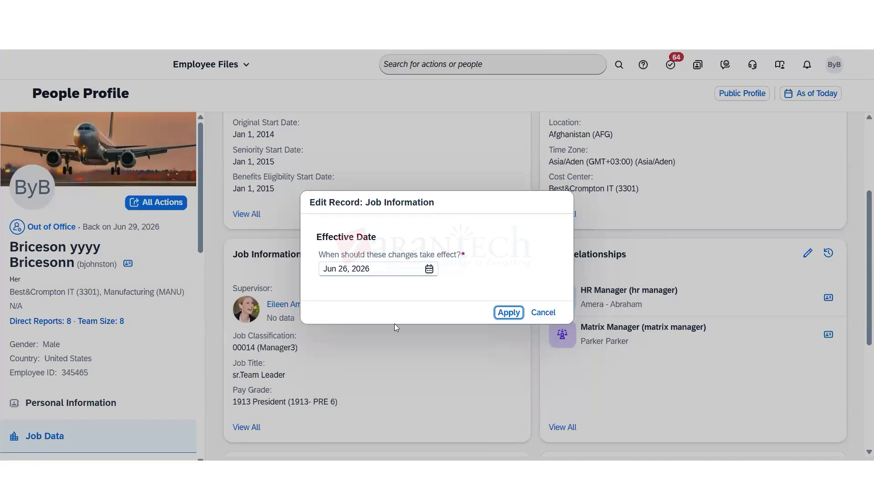
click(509, 313)
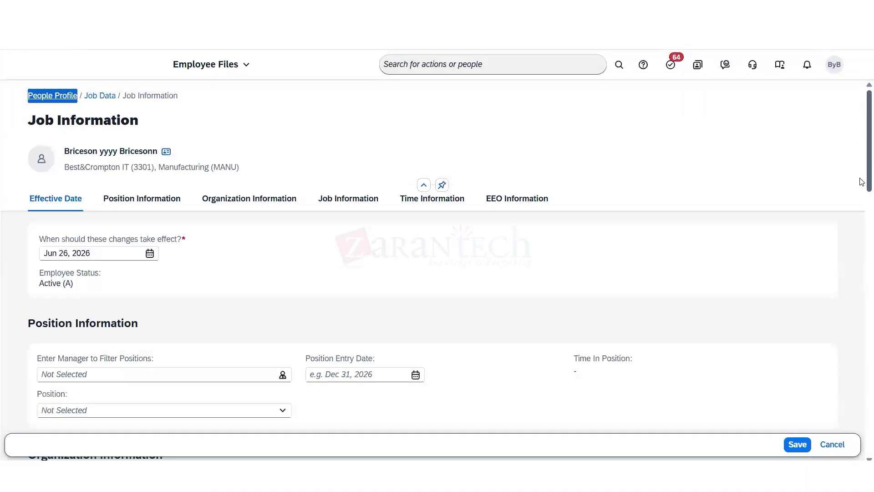
mouse_move(861, 184)
mouse_down()
mouse_move(862, 336)
mouse_move(860, 176)
mouse_up()
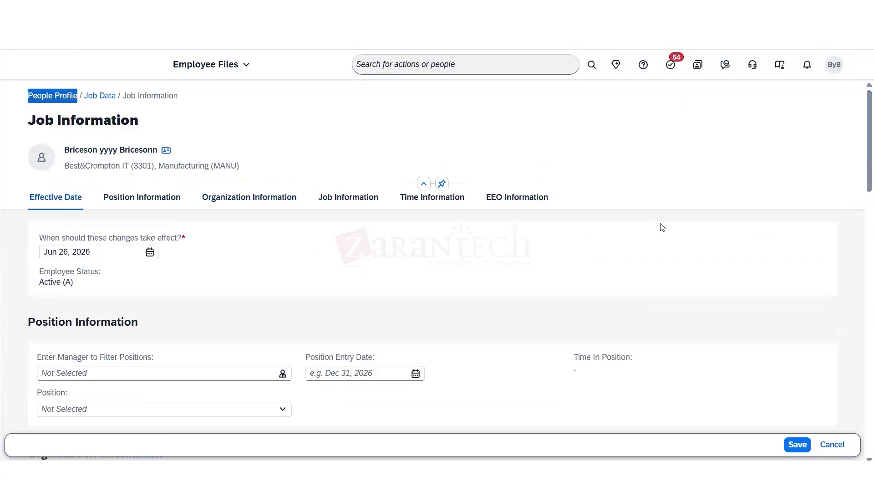
click(369, 198)
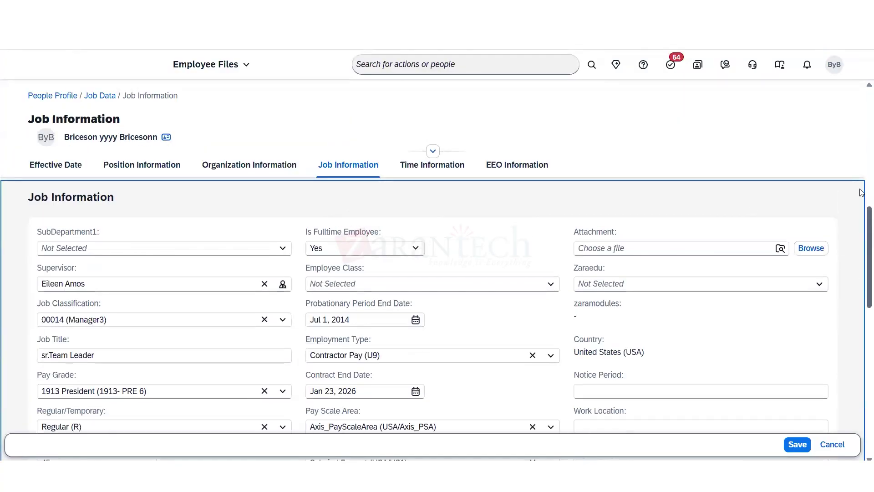
scroll(861, 230, down, 1)
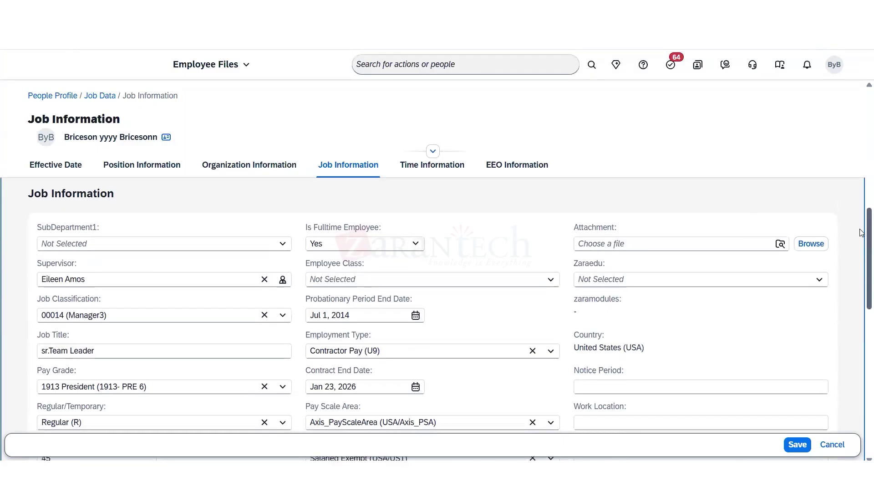
scroll(861, 232, down, 1)
scroll(861, 232, up, 1)
drag(579, 254, 612, 261)
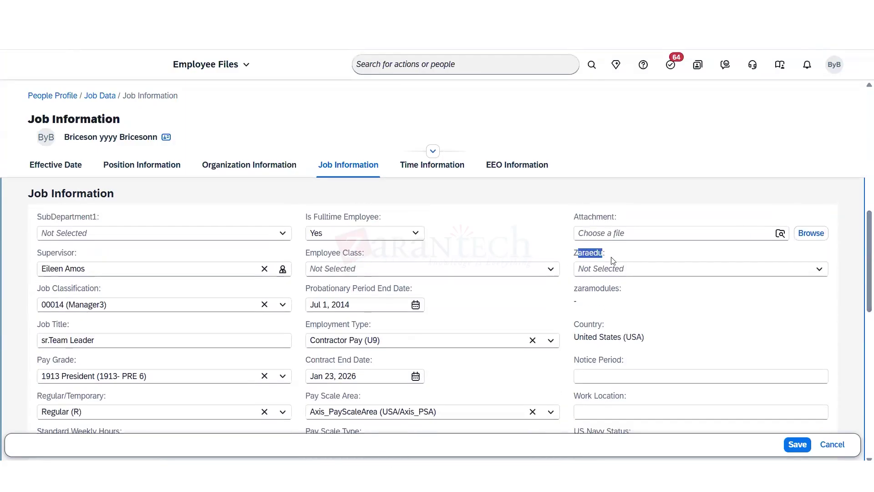
- Set Zaraedu to SAP and list the zaramodules options available for it
click(818, 271)
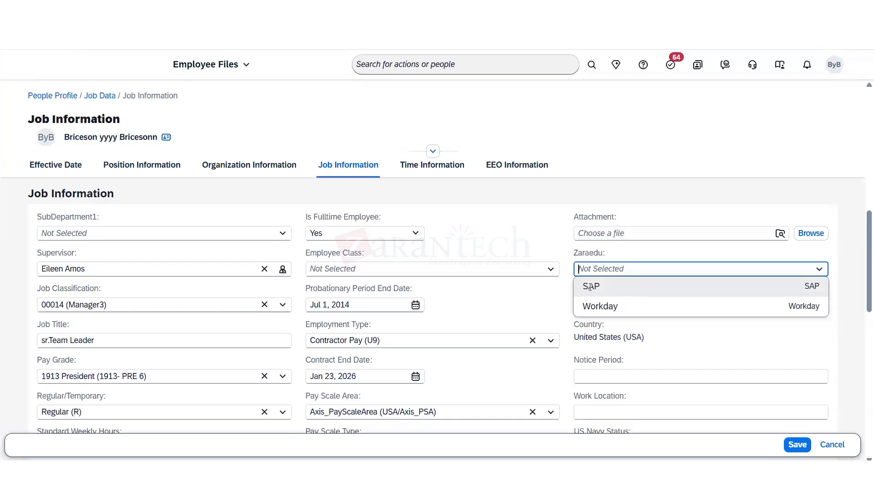
click(590, 286)
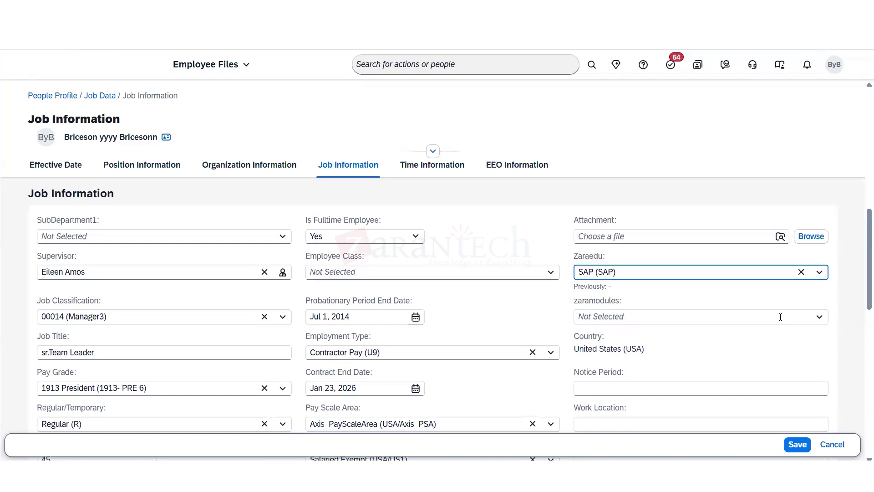
click(822, 318)
click(825, 322)
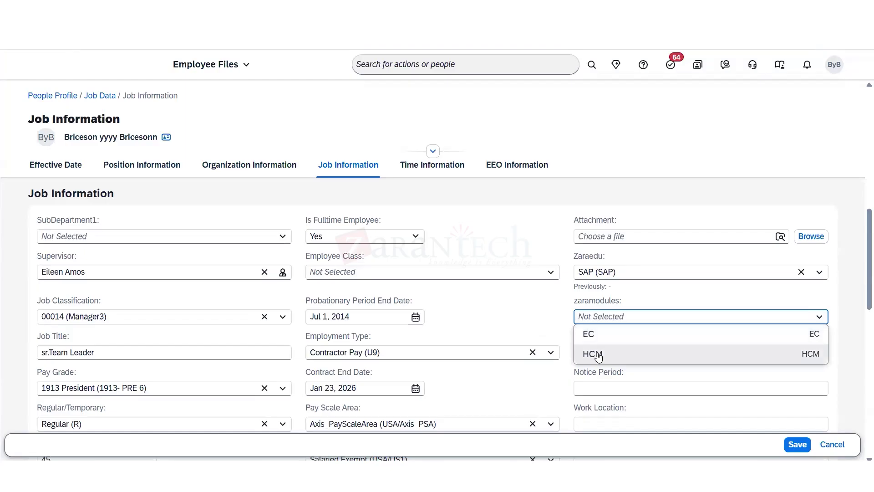
- Change Zaraedu to Workday and check which zaramodules options it offers
click(819, 273)
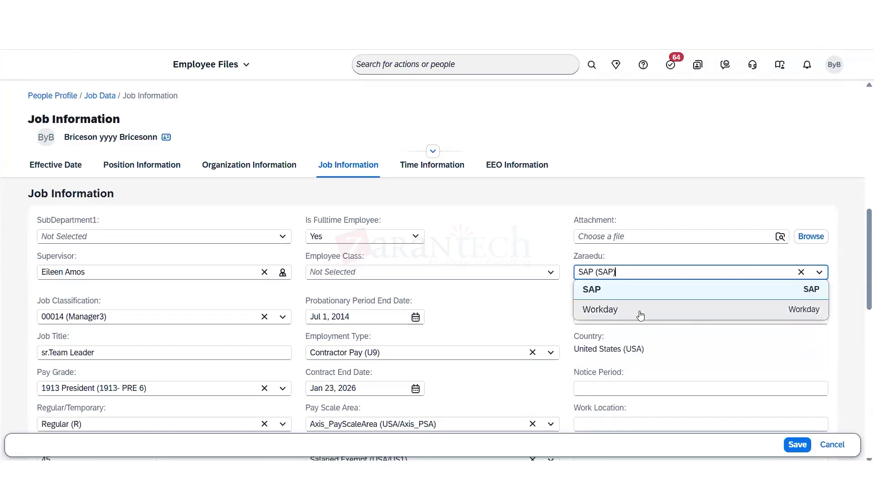
click(610, 309)
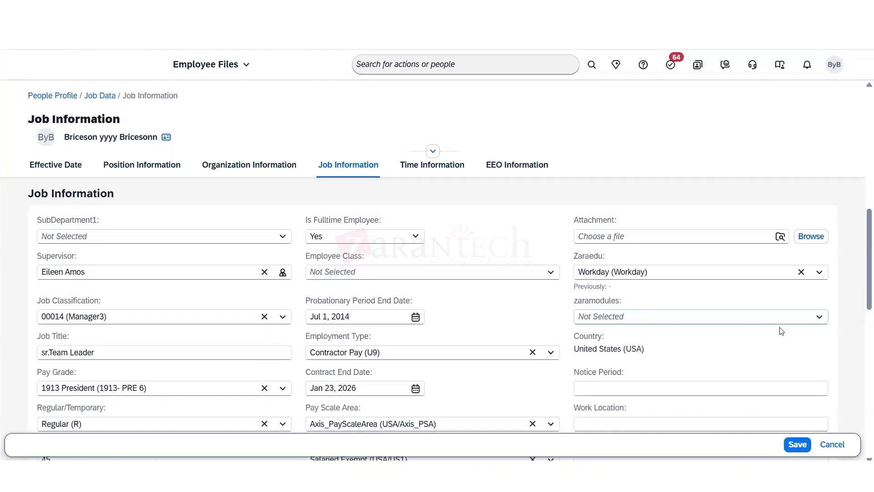
click(818, 316)
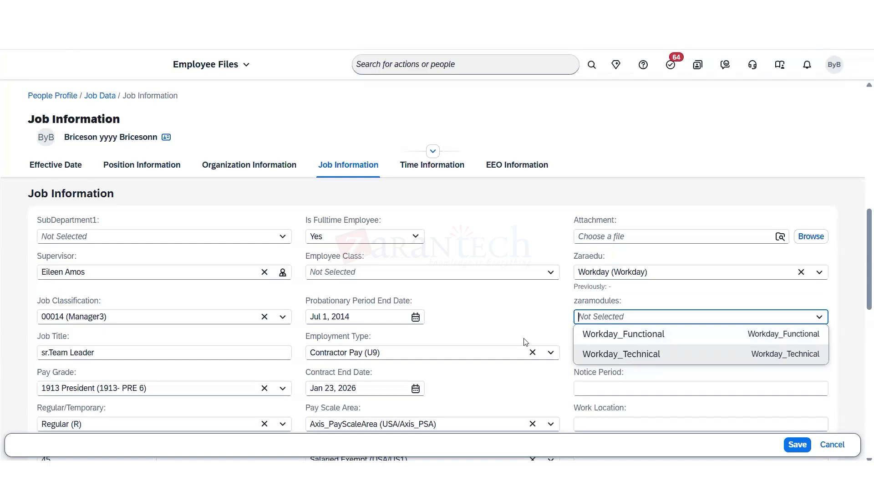
click(510, 309)
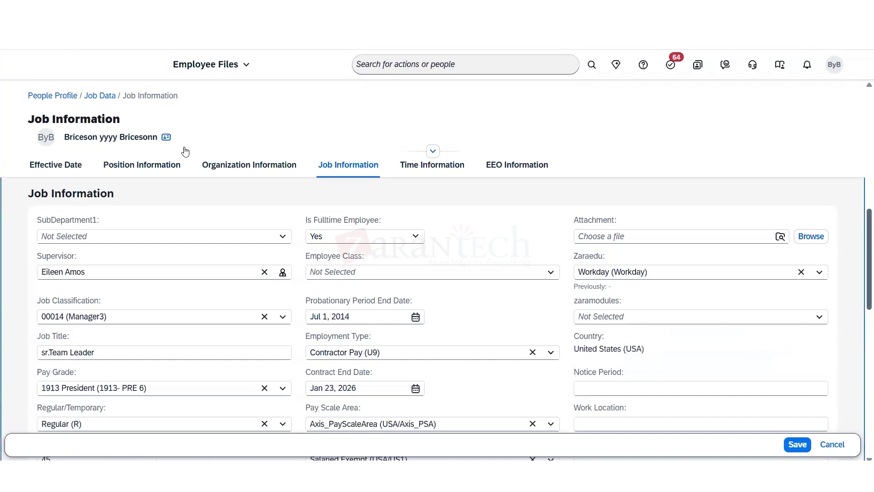
- Search the actions for "corporate" and open Import/Export Corporate Data Model
click(378, 67)
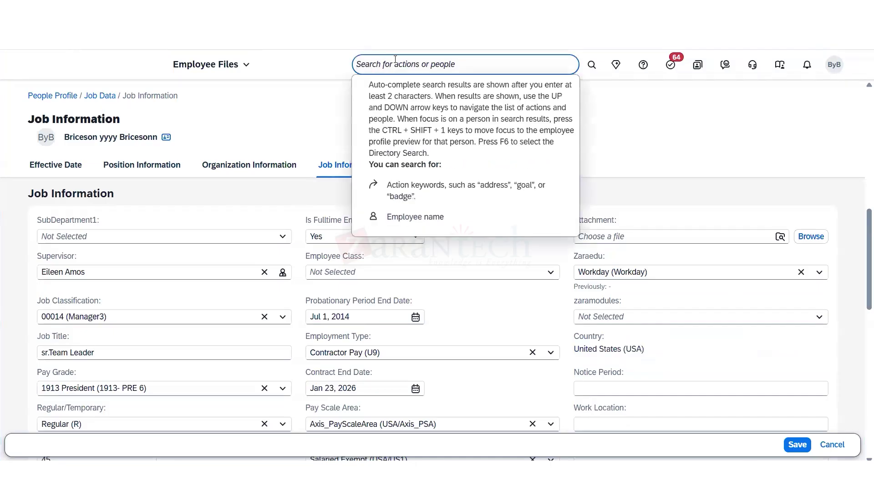
text(corp)
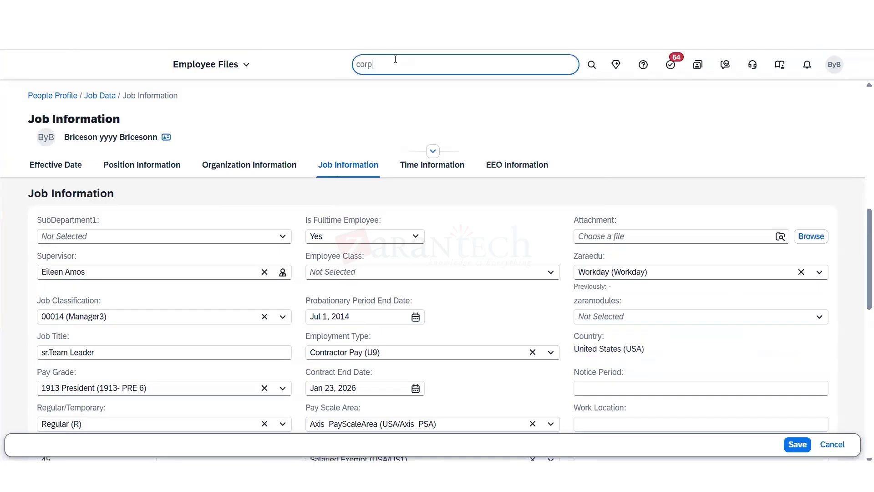
text(orate)
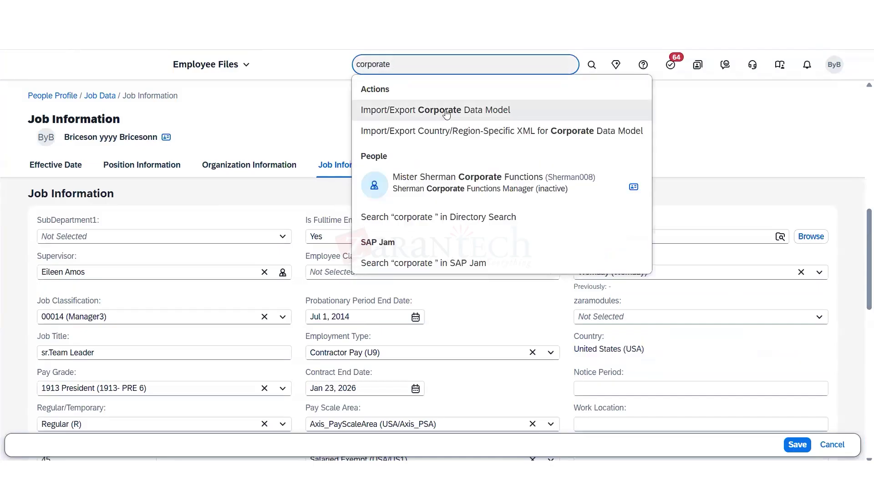
click(446, 114)
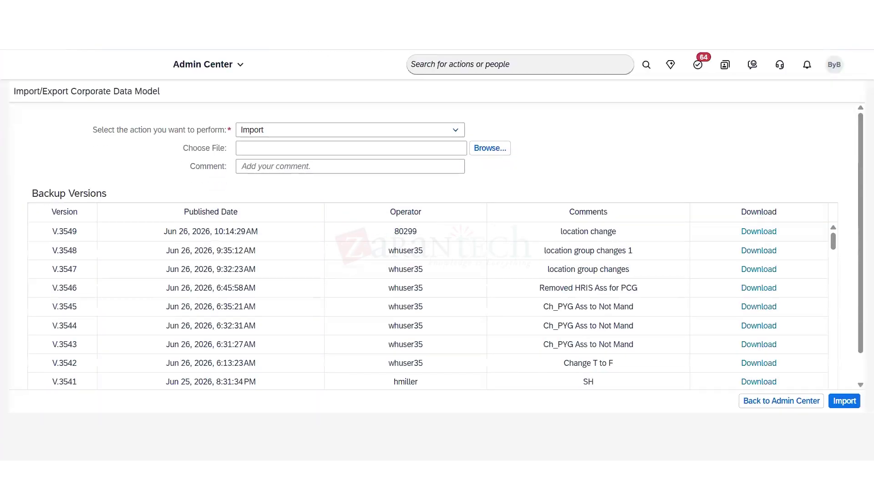
- Set the action to Export and export the corporate data model
drag(109, 130, 455, 132)
click(454, 130)
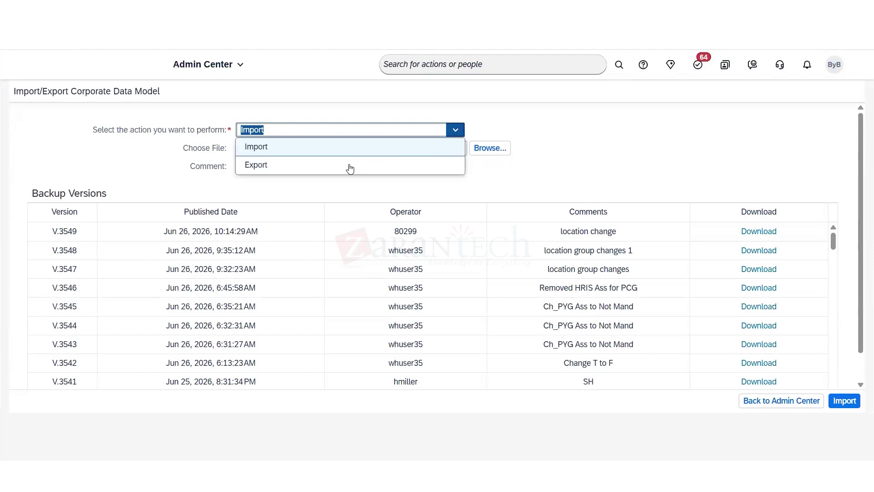
click(402, 166)
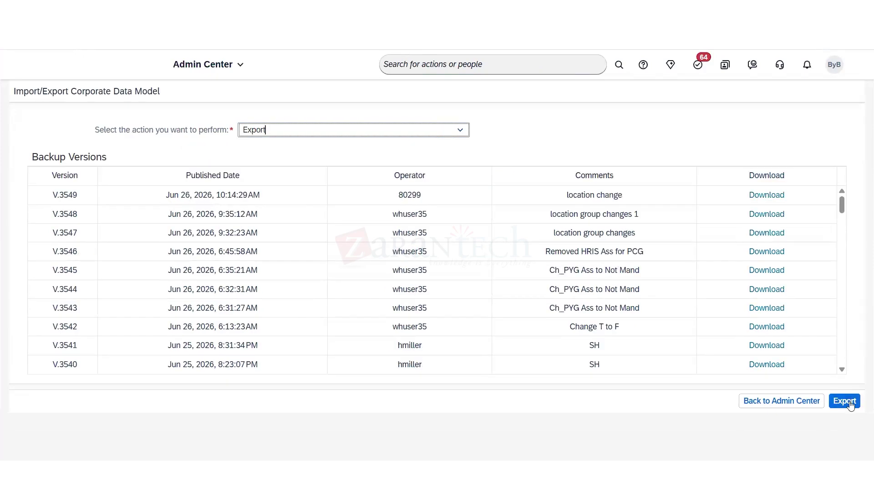
click(461, 131)
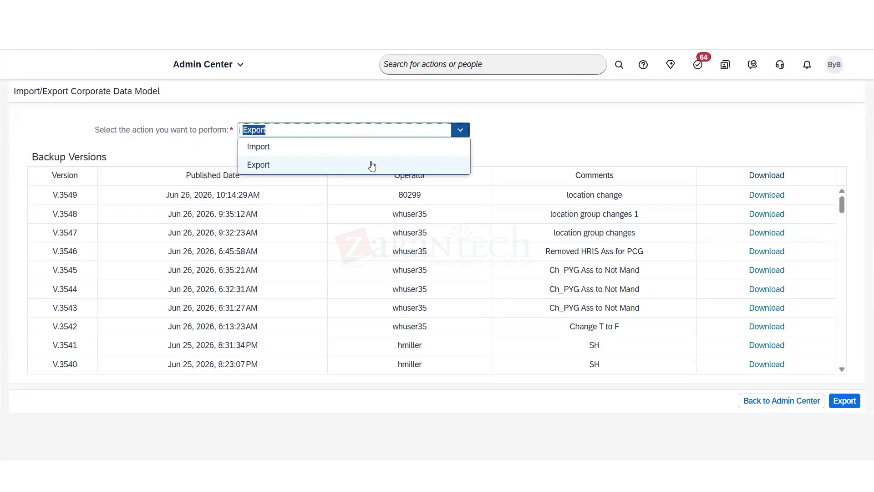
click(372, 165)
click(850, 406)
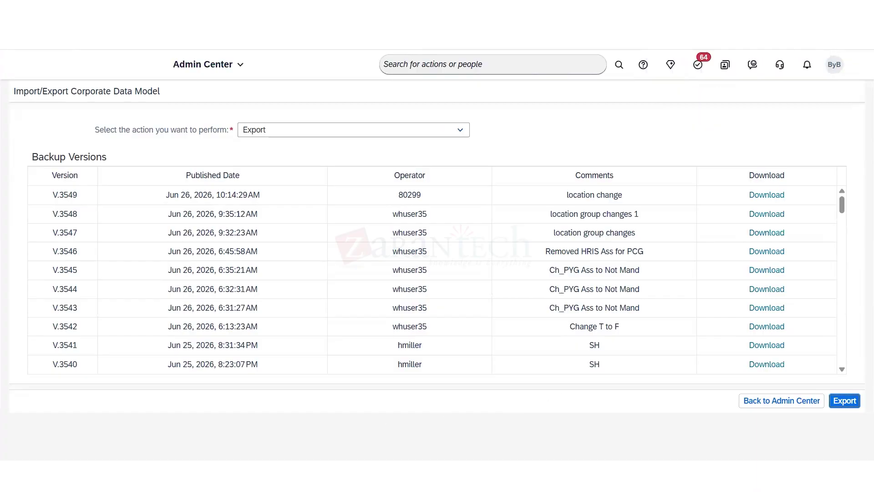
- Switch to XmlPad, dismiss its startup tip and open the exported file SFCPART000183-corporate-datamodel (1).xml
key(super+s)
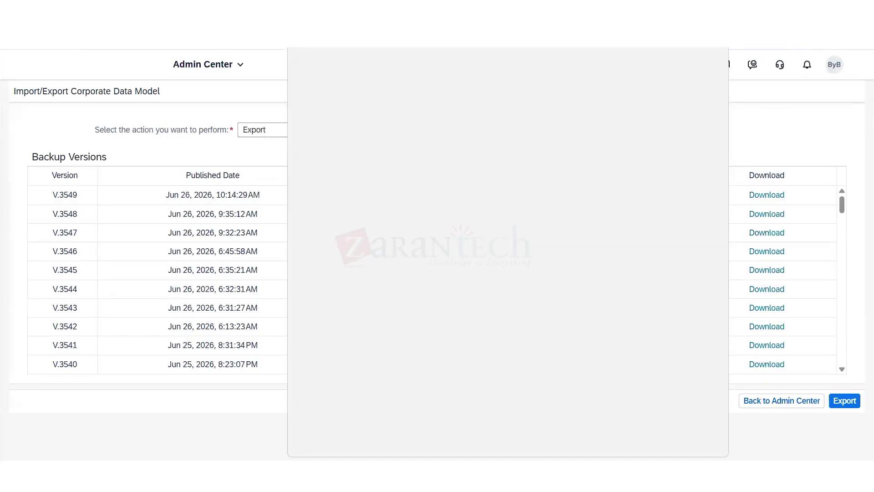
text(xml)
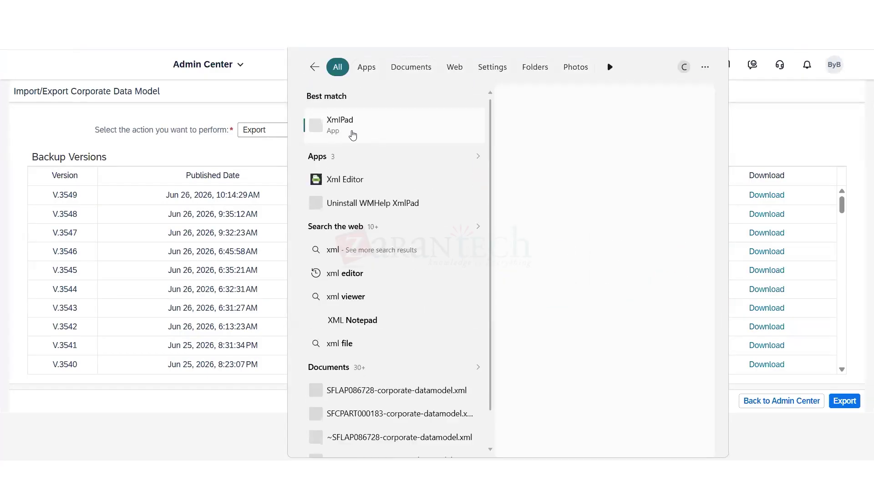
click(351, 131)
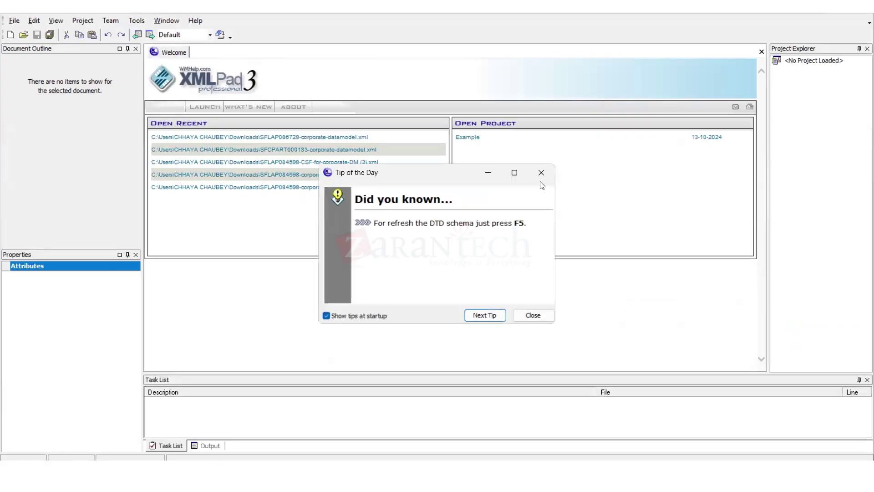
click(540, 174)
click(24, 35)
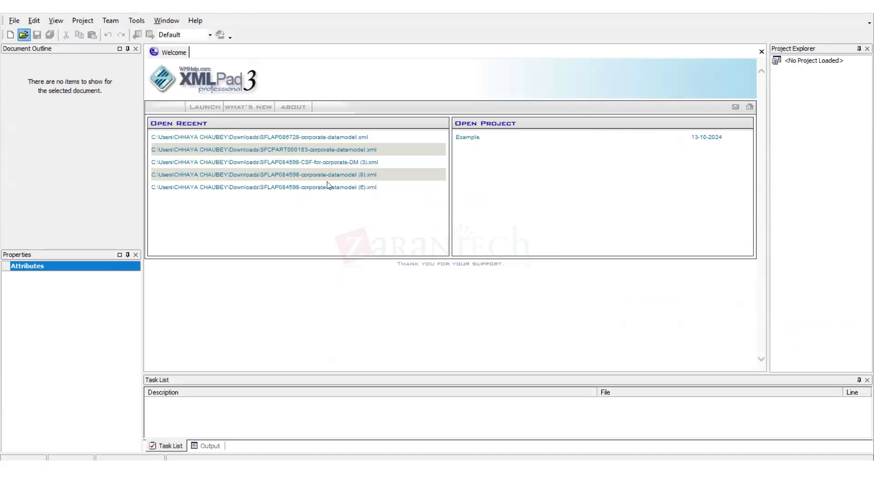
double_click(395, 153)
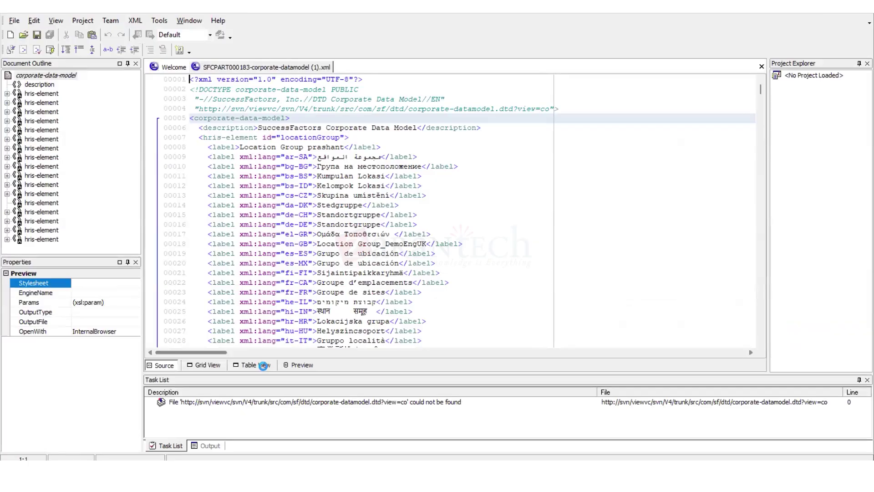
- Show the data model as a table and expand corporate-data-model and its hris-element list
click(264, 367)
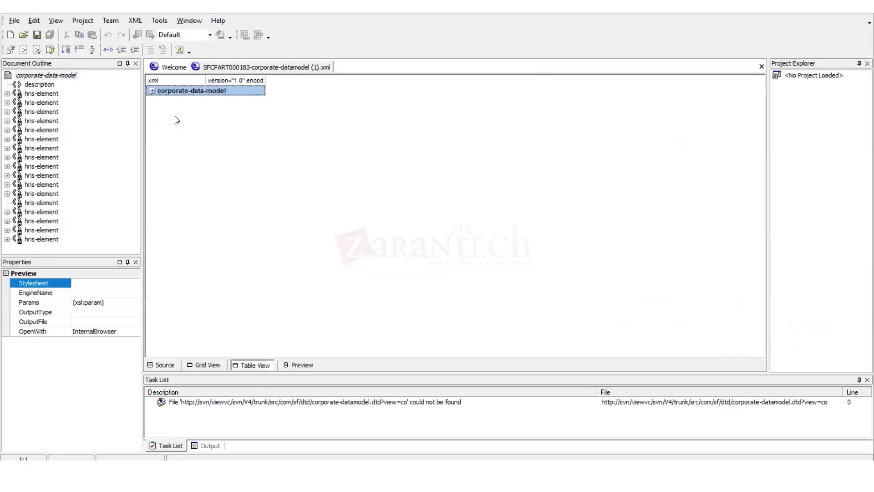
click(152, 90)
click(211, 127)
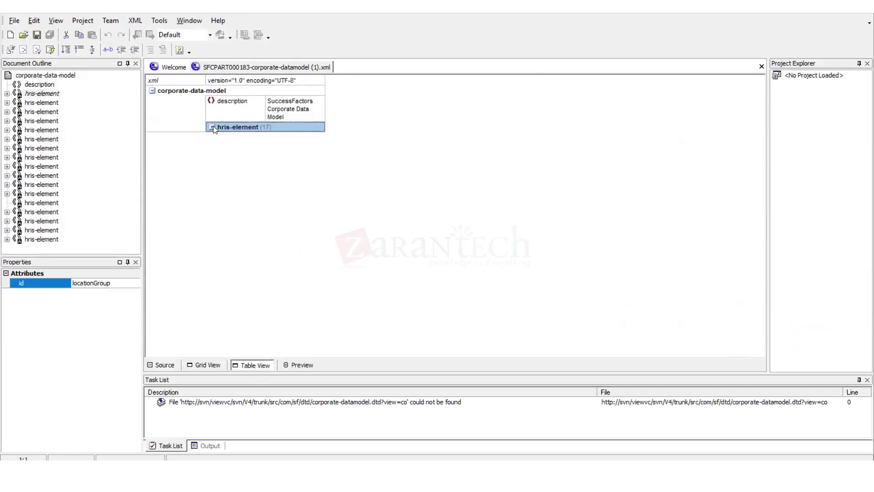
- Examine the hris-element entries such as payRange and geozone, going across geozone's label, association, search-criteria and hris-field columns
click(289, 163)
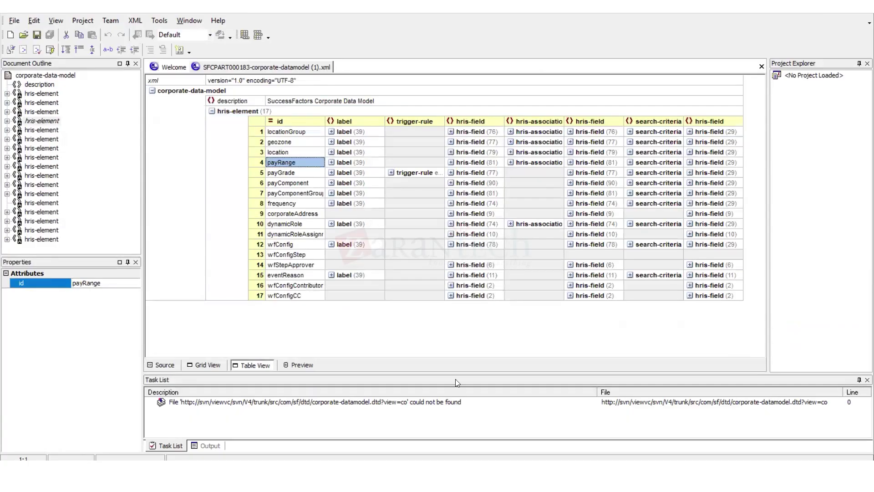
click(299, 143)
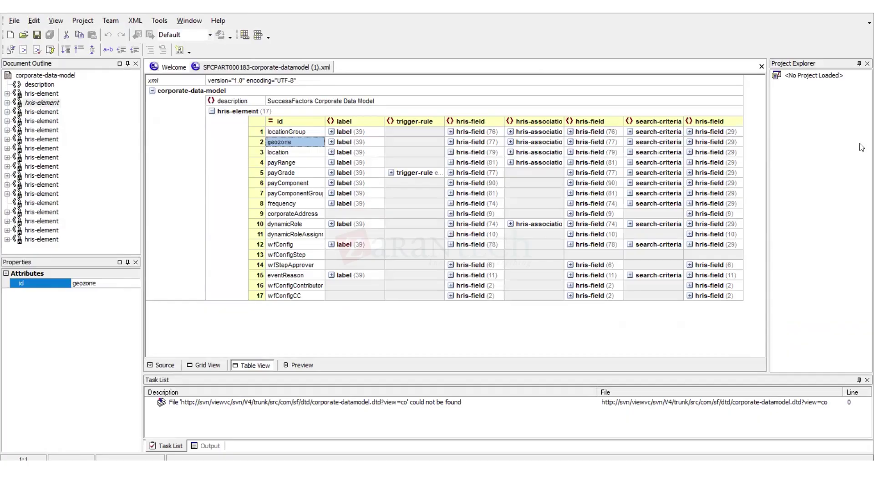
key(Right)
key(Right)
key(Right)
key(Right)
key(Right)
key(Right)
key(Right)
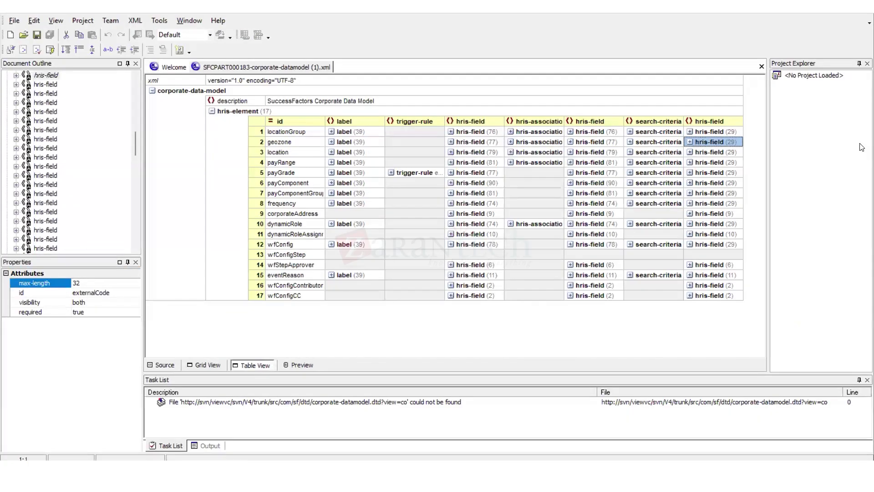
click(284, 143)
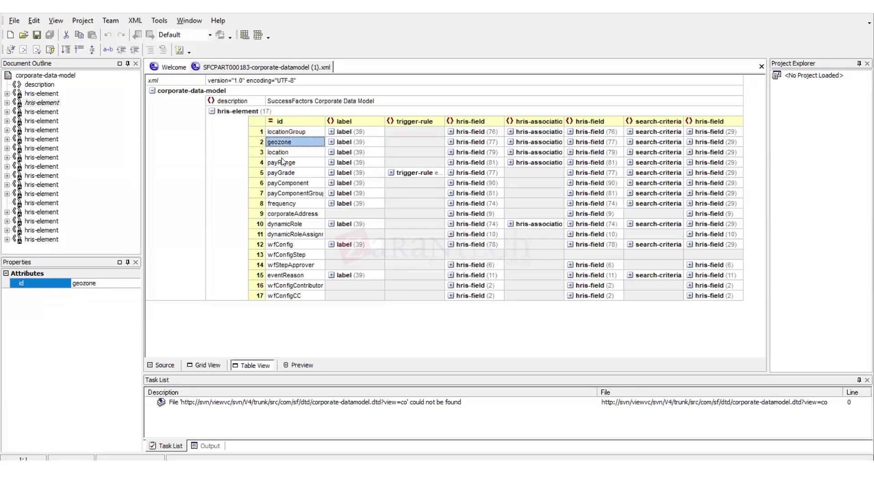
click(283, 161)
- Expand the first hris-field list of the location element and select the standardHours field's id
click(256, 154)
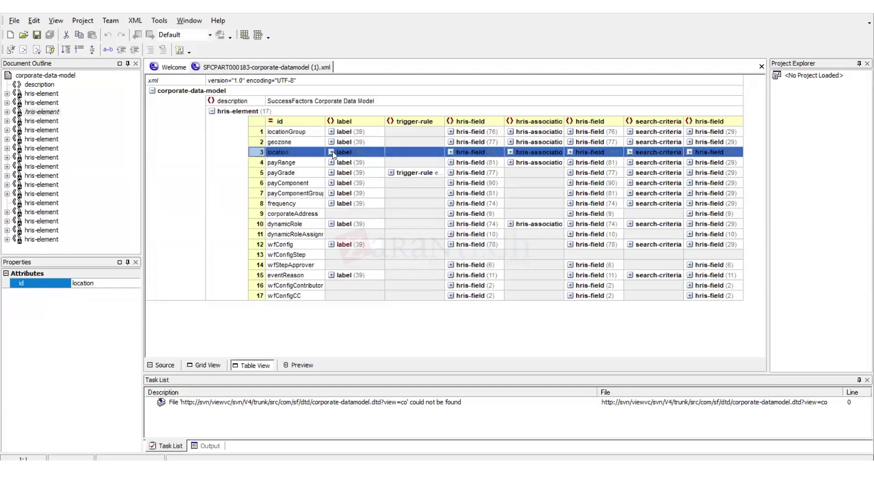
click(450, 152)
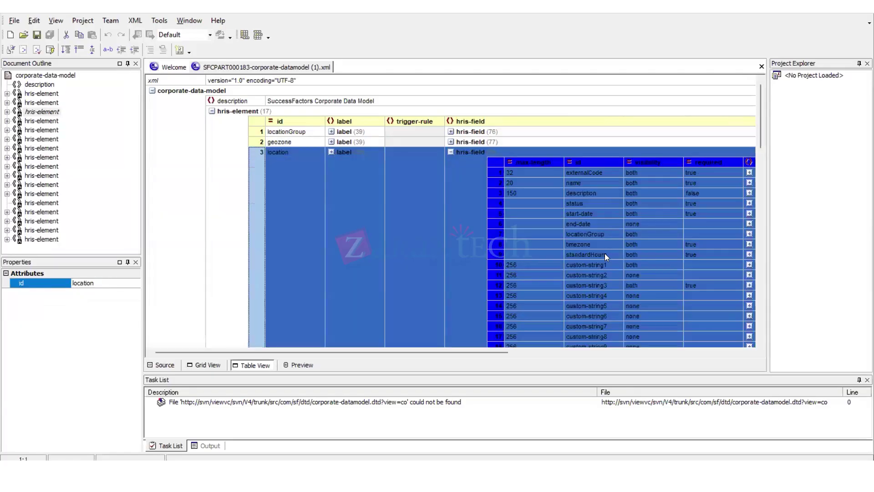
click(604, 254)
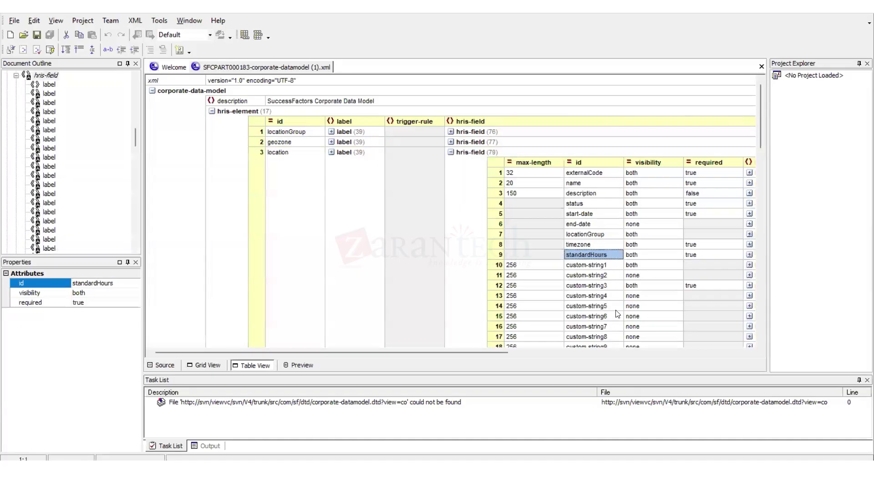
- Go across the locationGroup field's attributes to the picklist column and inspect the picklist of custom-string1
click(598, 238)
key(Right)
key(Right)
key(Right)
key(Right)
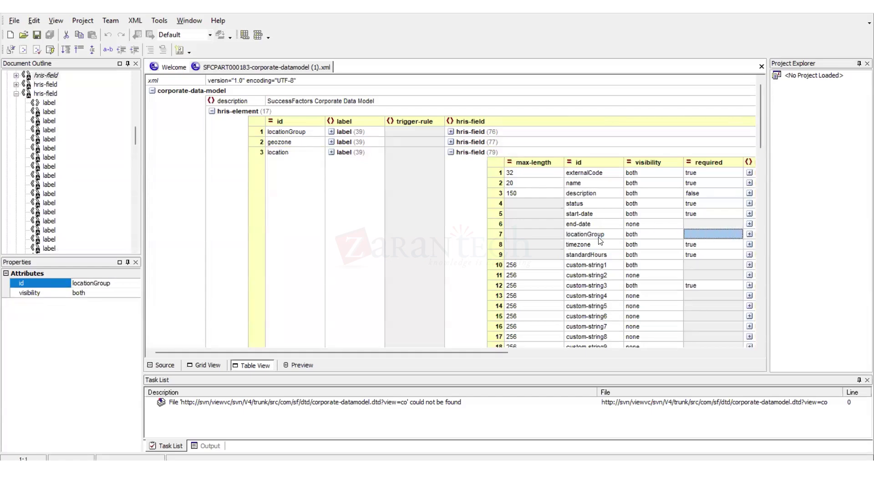
key(Right)
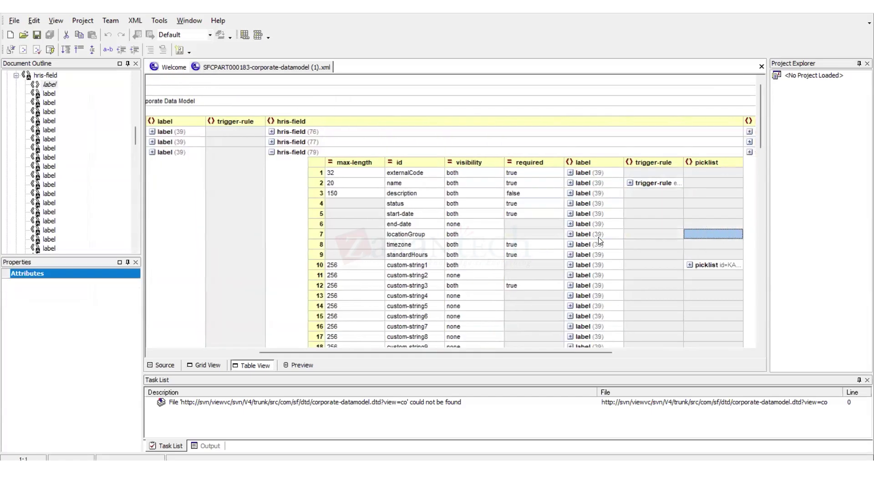
click(689, 264)
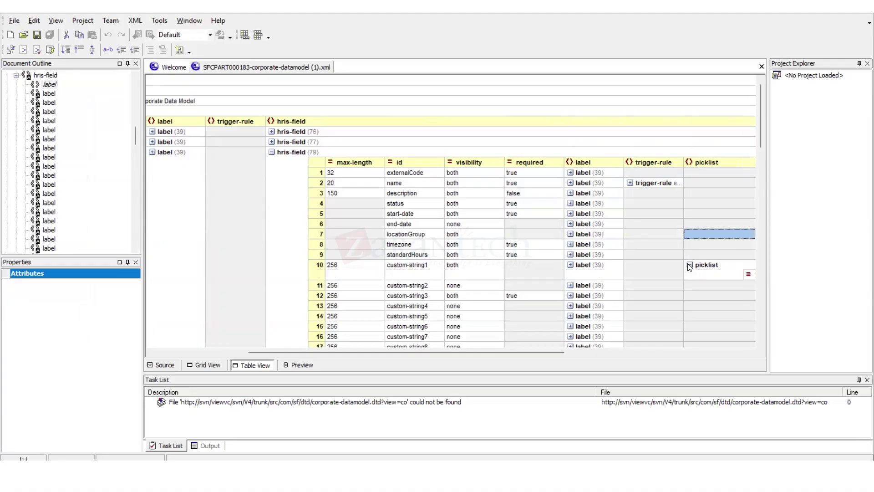
click(690, 264)
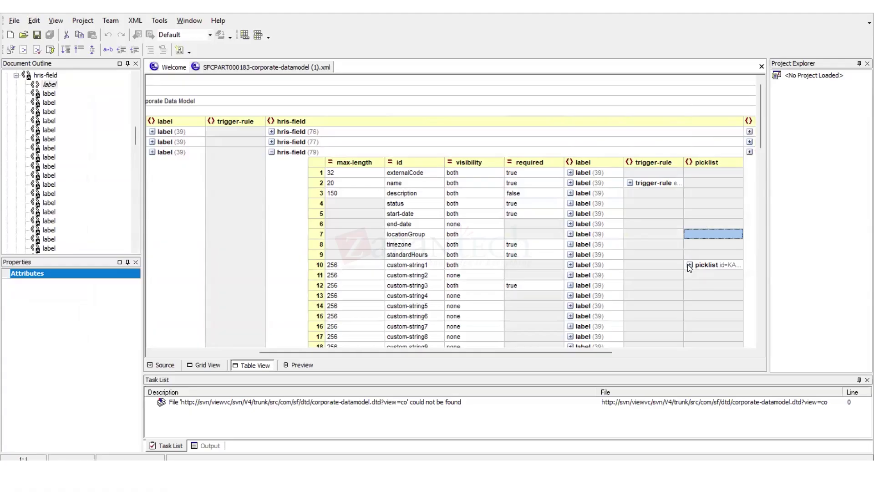
click(699, 267)
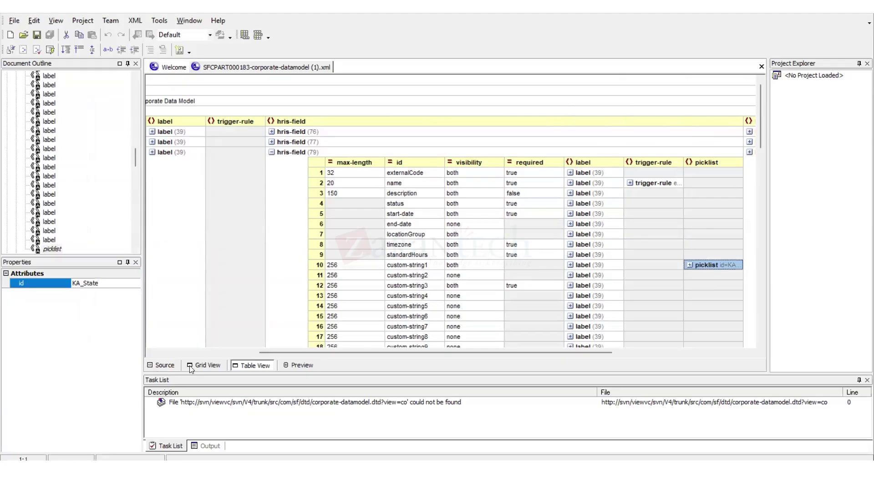
- Show the XML source and highlight the picklist tag with id KA_State under custom-string1
click(160, 366)
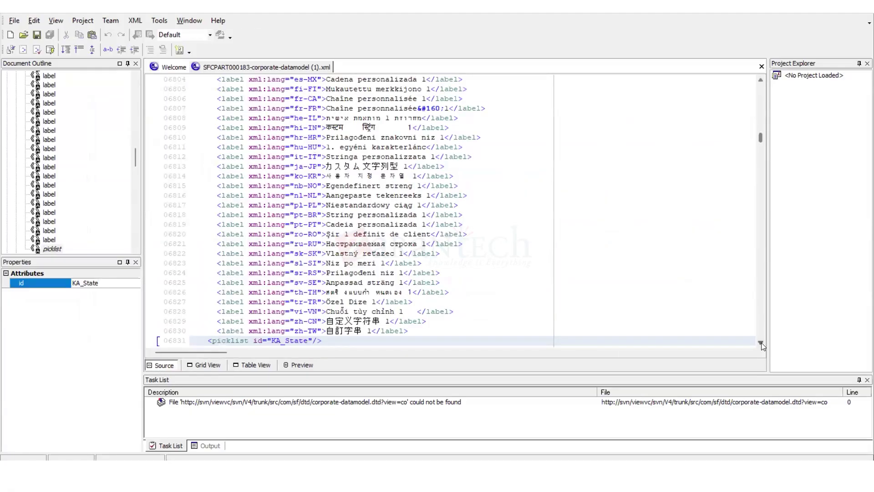
click(760, 342)
click(760, 342)
click(761, 342)
drag(331, 312, 208, 311)
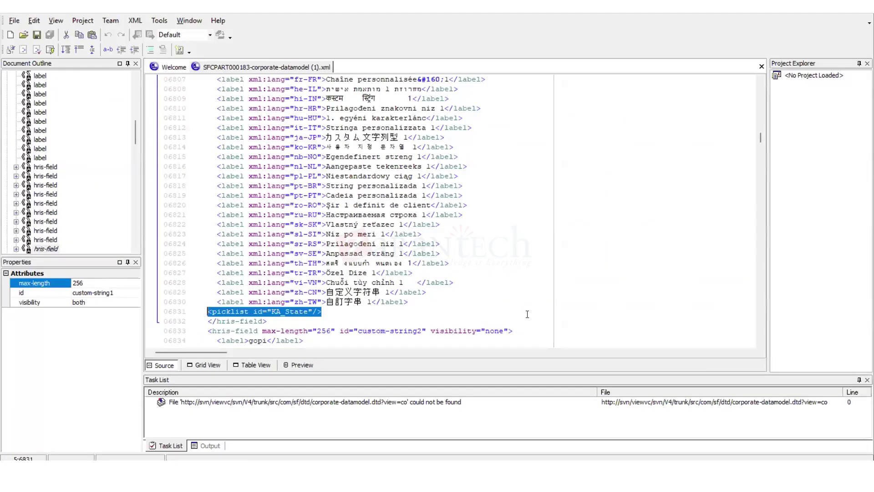
- Return to the table, collapse location's hris-field list, select the location row and expand its first hris-field list again
click(266, 365)
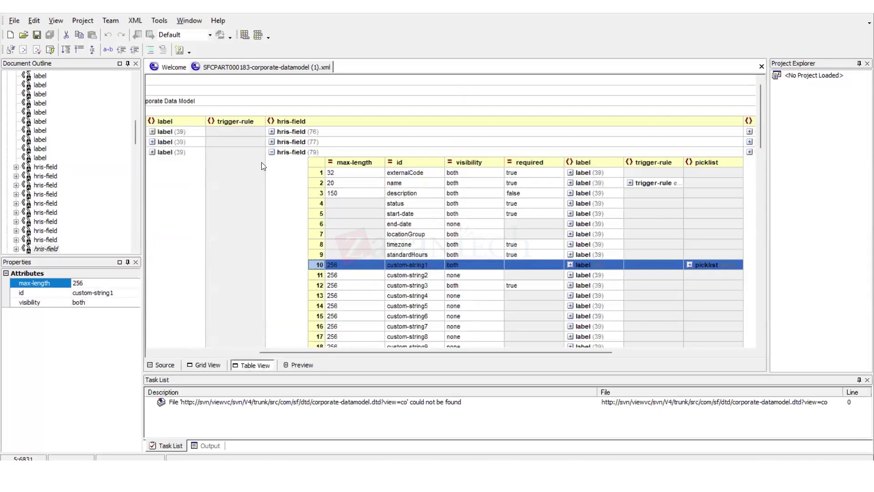
click(271, 152)
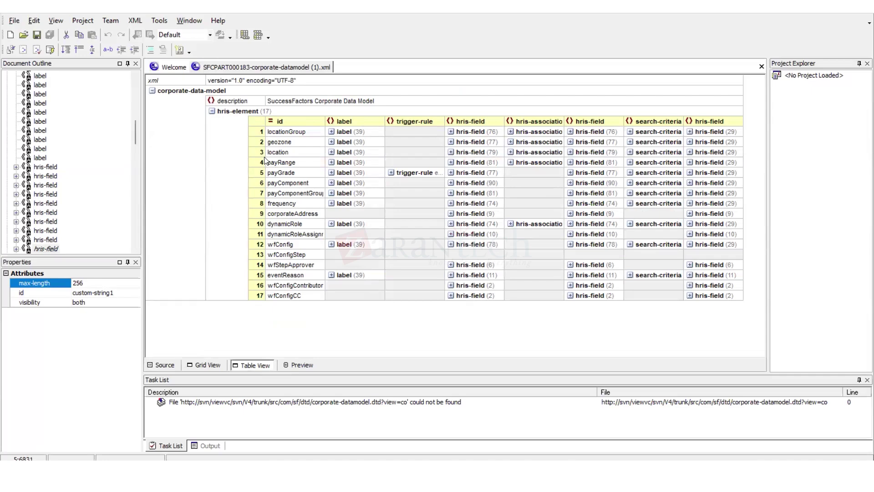
click(264, 156)
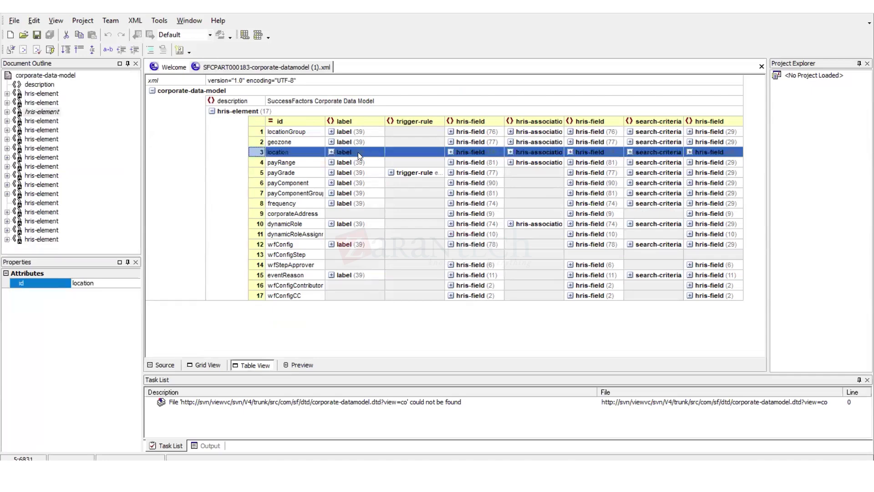
click(448, 152)
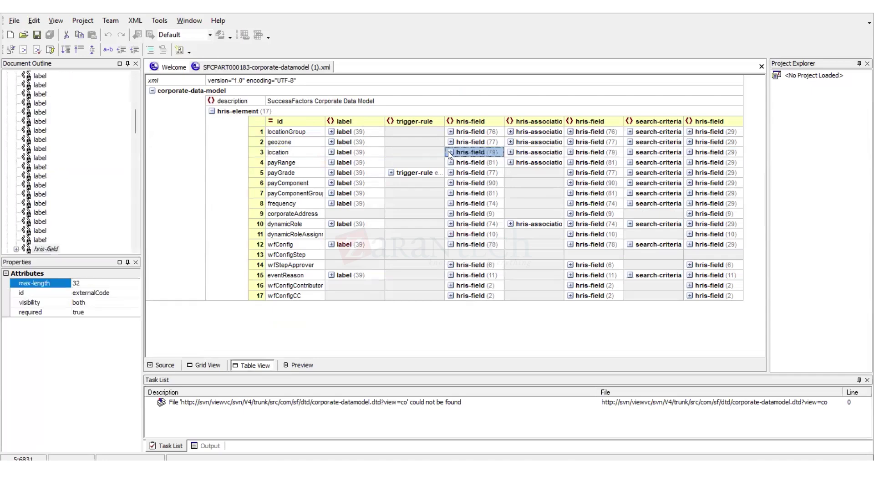
click(450, 152)
click(514, 234)
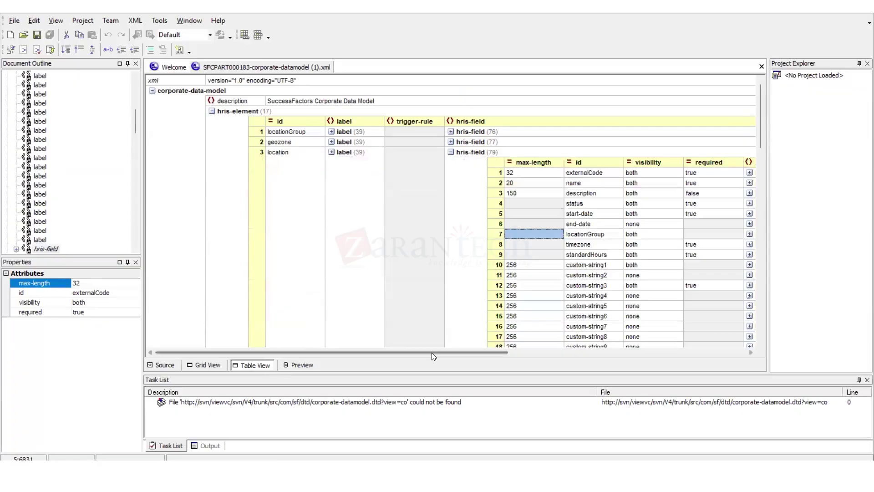
- Examine location's custom-string1 field across its id, visibility, required and picklist columns
drag(431, 352, 517, 355)
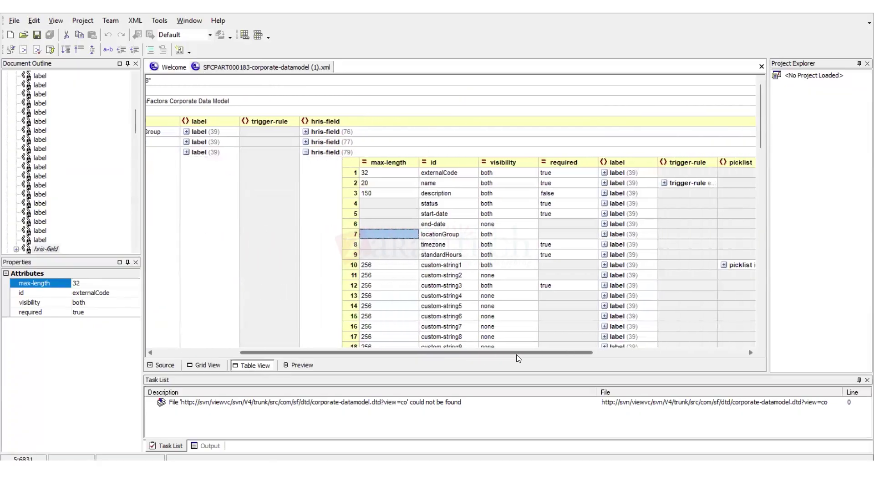
click(436, 267)
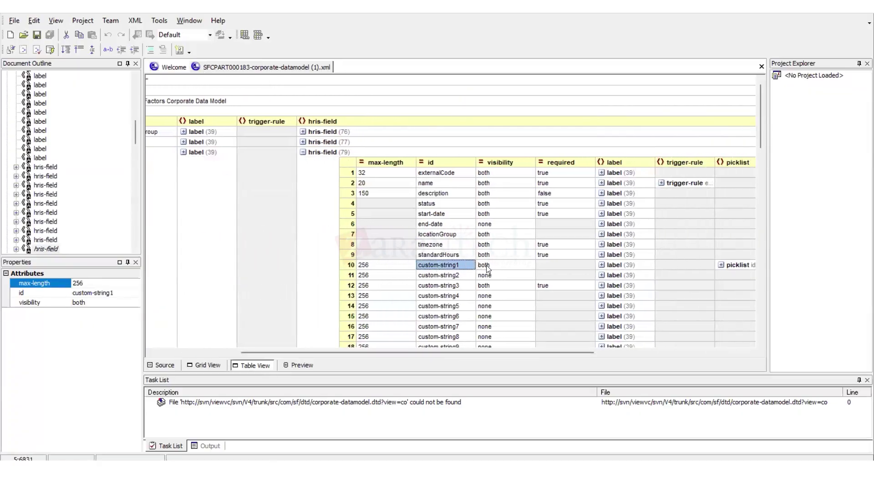
click(486, 265)
click(554, 267)
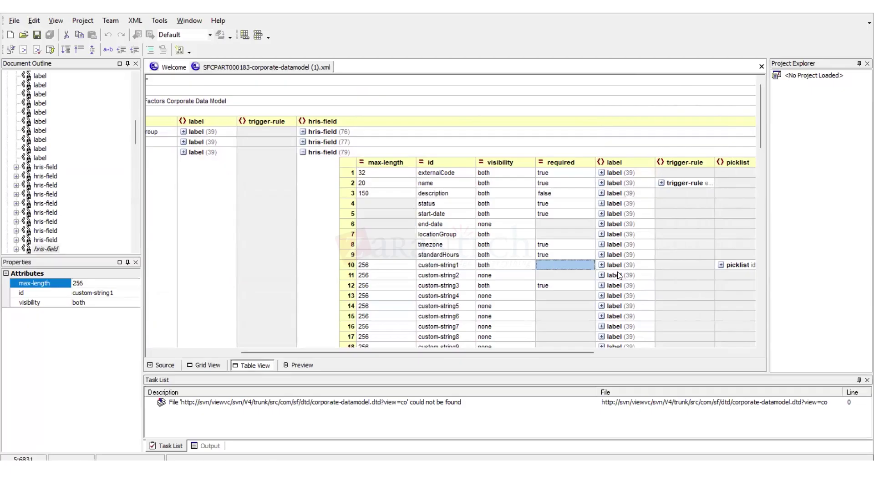
click(734, 264)
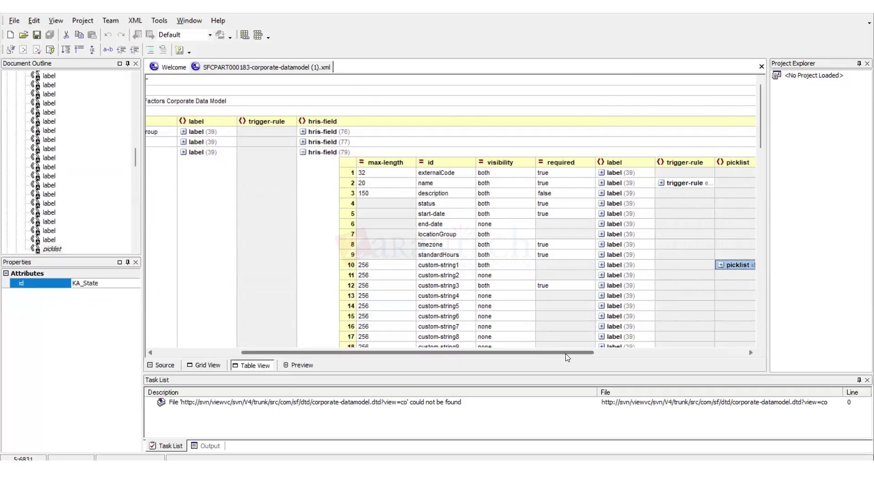
drag(565, 353, 587, 353)
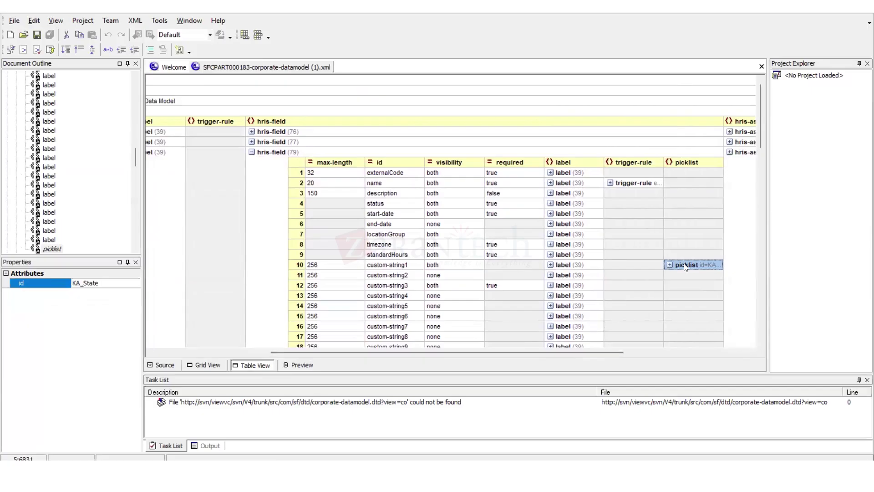
- Check the custom-string1 picklist in the XML source, then return to the table and collapse location's hris-field list
click(164, 365)
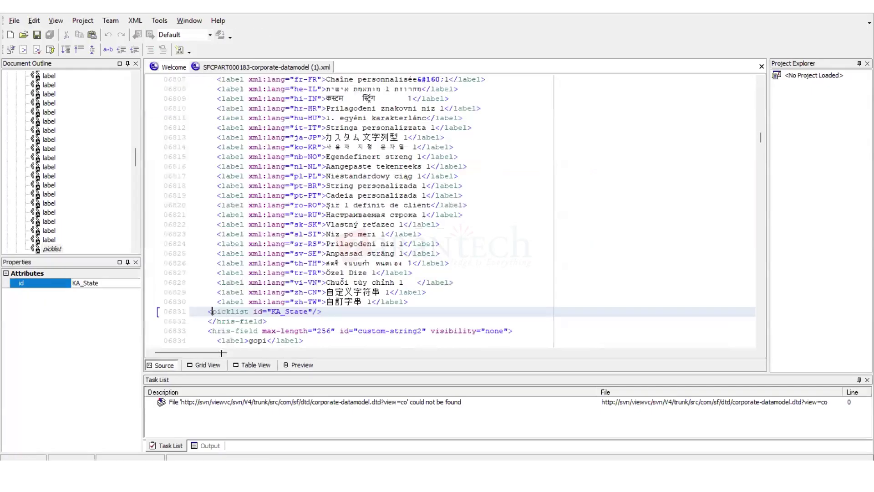
click(253, 364)
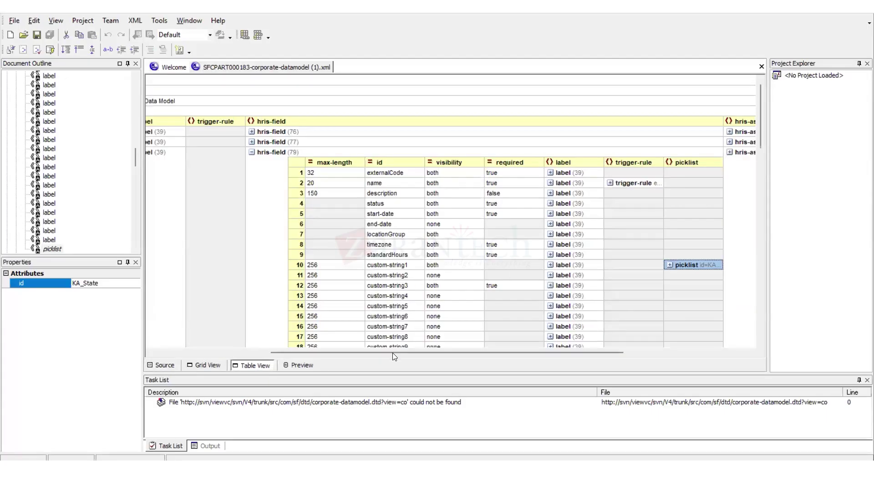
drag(392, 353, 288, 354)
scroll(430, 155, left, 2)
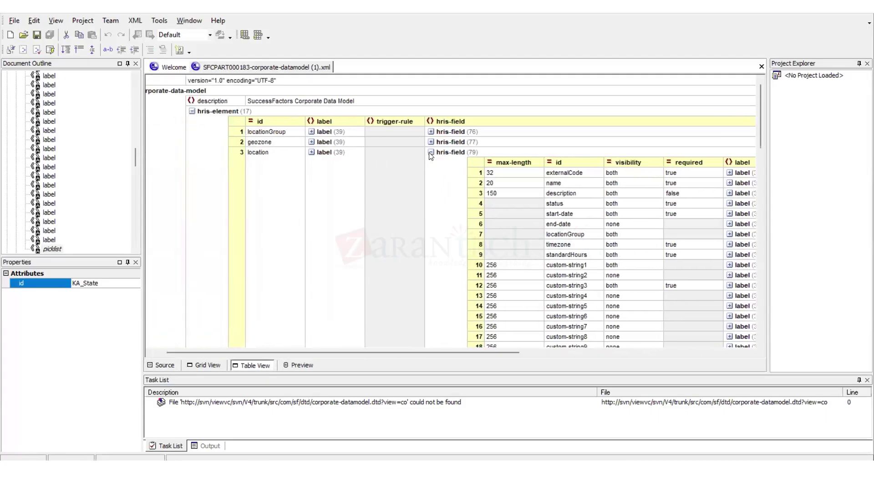
click(431, 153)
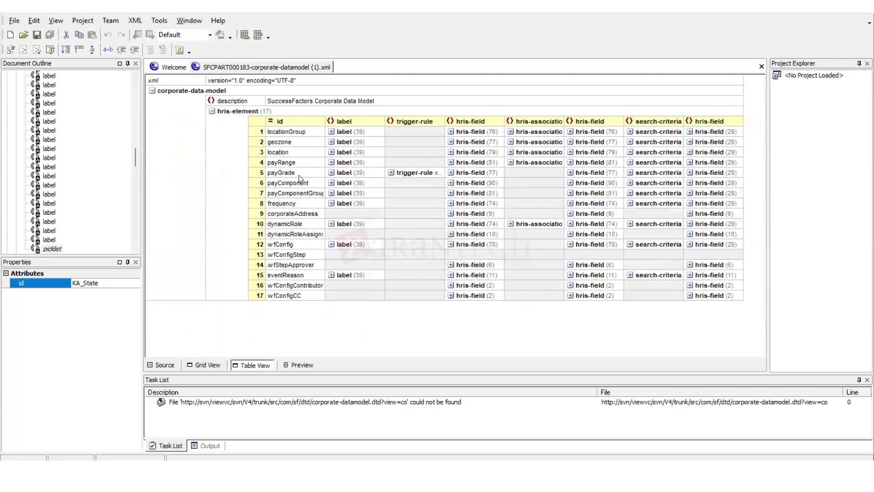
- Expand the first hris-field list of locationGroup and inspect custom-string3's id and custom-string2's picklist
click(262, 131)
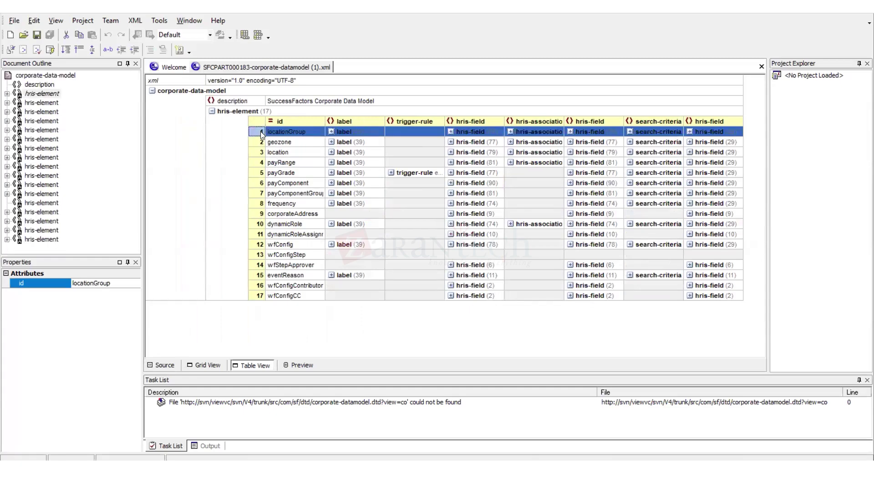
click(451, 132)
click(523, 173)
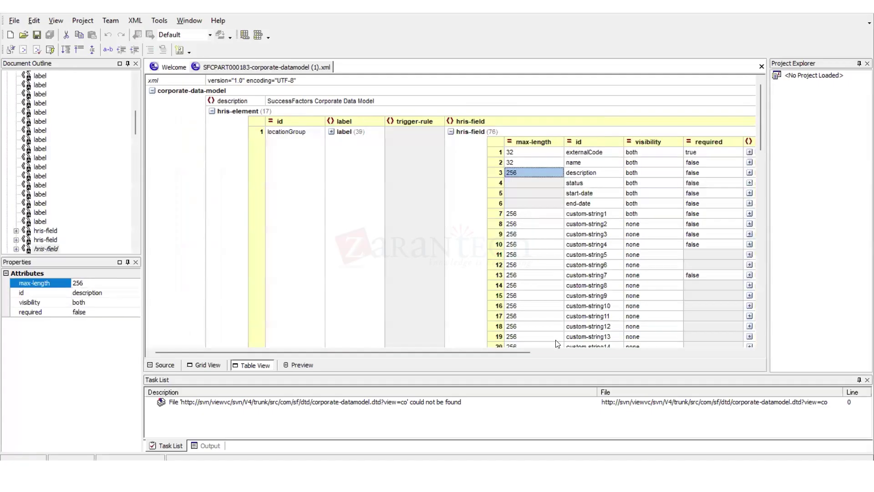
drag(510, 353, 593, 352)
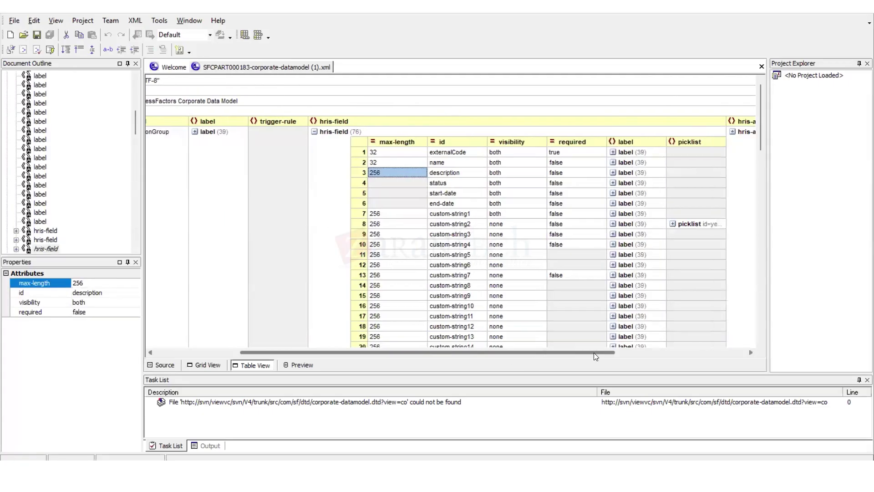
click(454, 234)
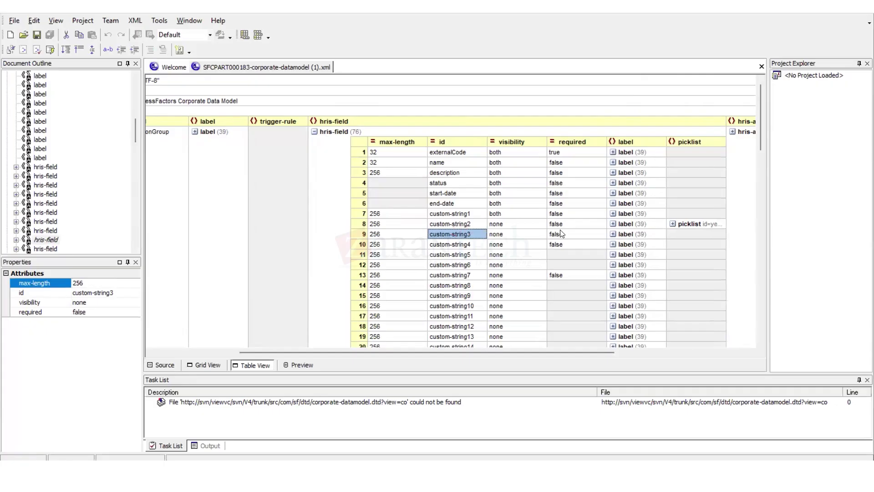
click(689, 225)
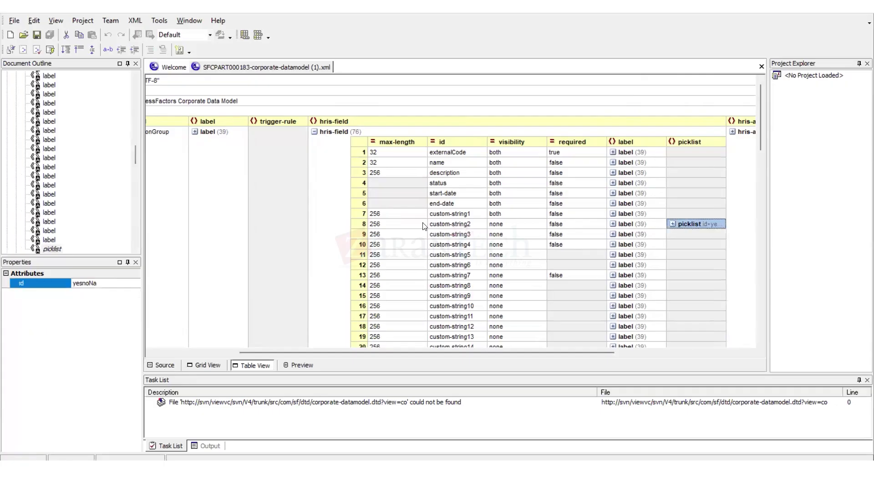
- Set the required attribute of locationGroup's custom-string1 field to true
click(457, 215)
click(542, 213)
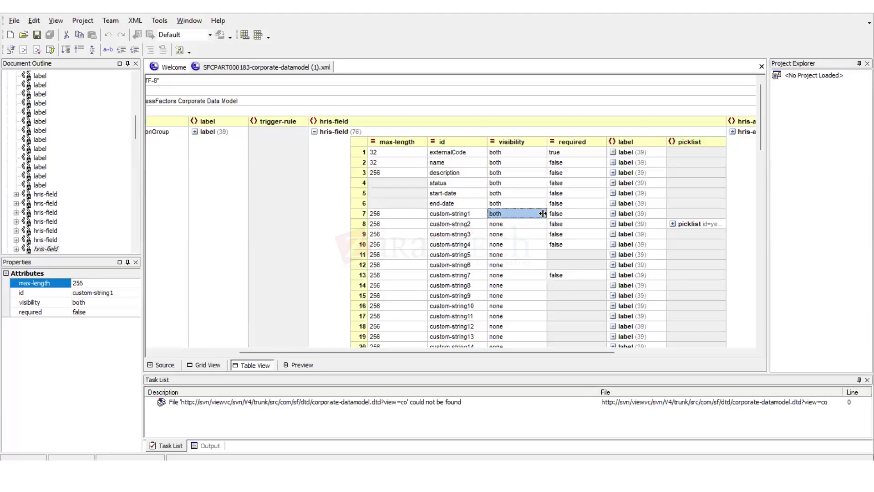
click(569, 214)
text(true)
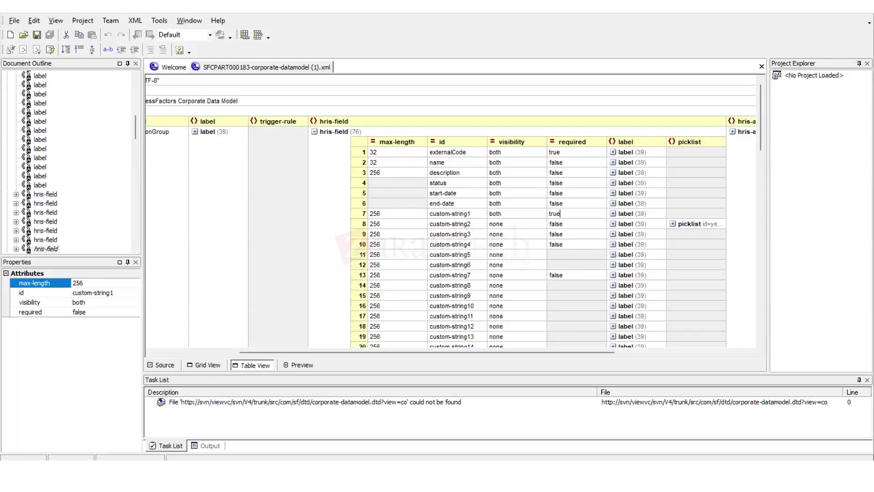
- Expand custom-string1's label list, replace the first label's text with Zaraedu and collapse the list
click(613, 213)
click(602, 353)
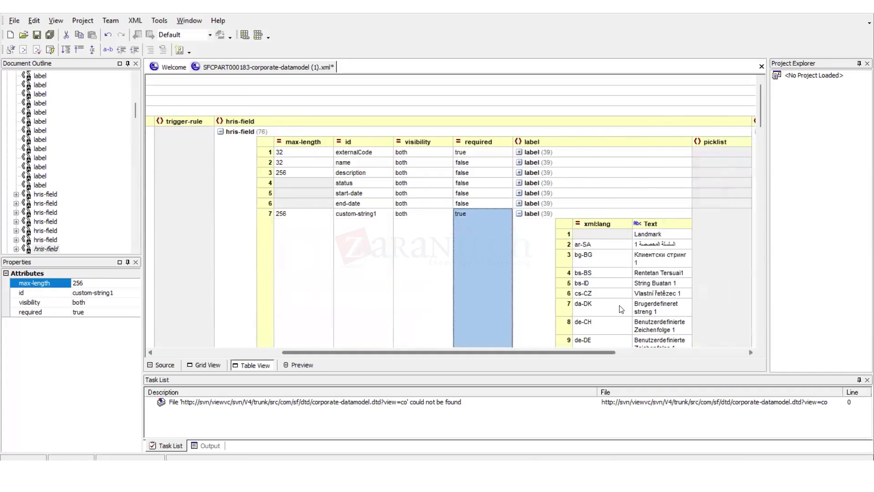
click(672, 234)
key(BackSpace)
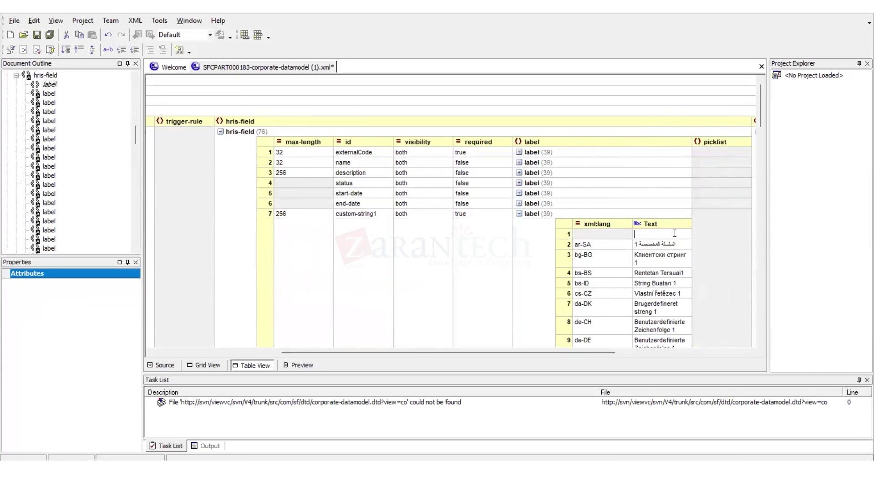
text(Zaraedu)
click(519, 213)
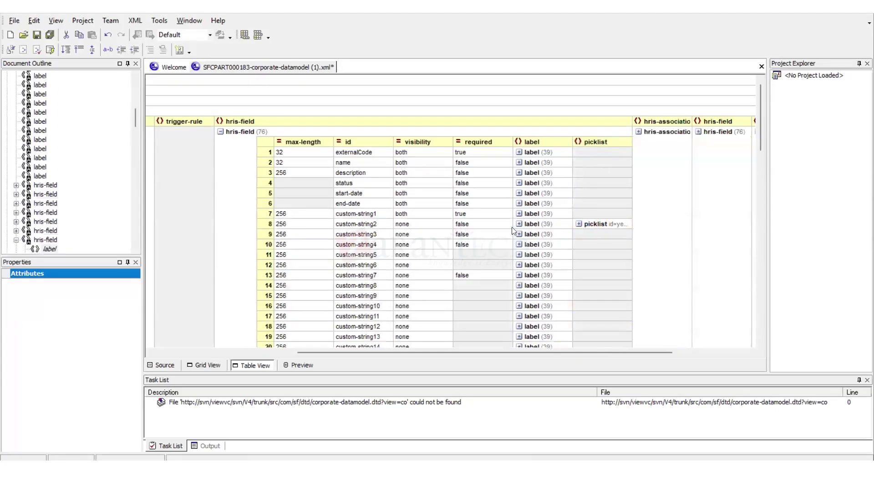
- Review custom-string1's label and custom-string2's required value, widen the visibility column slightly, and look inside custom-string2's picklist
click(482, 226)
drag(393, 217, 400, 216)
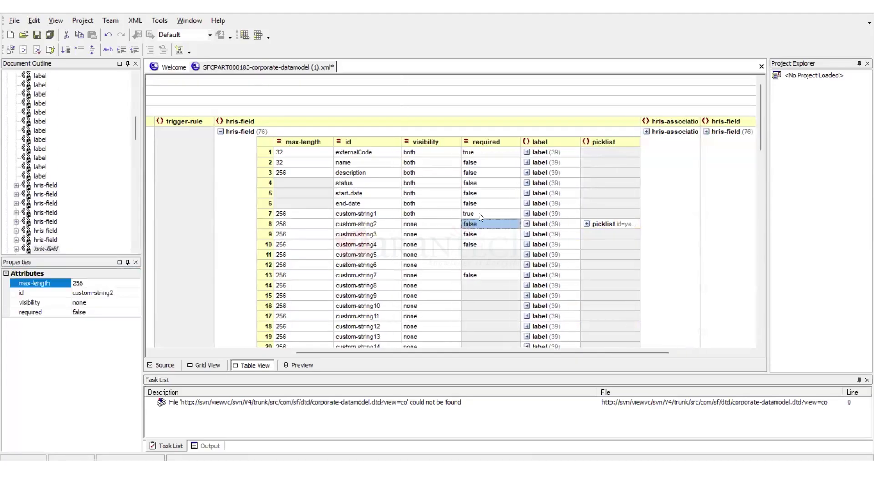
click(548, 214)
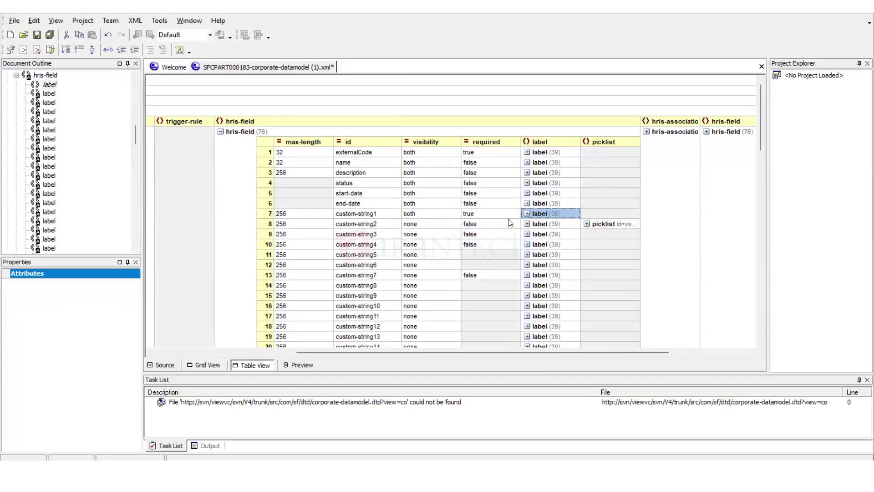
click(586, 224)
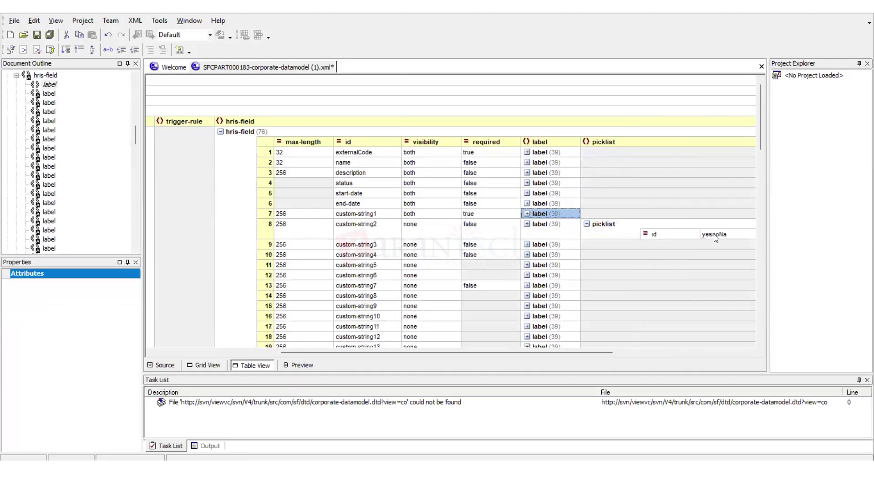
click(587, 223)
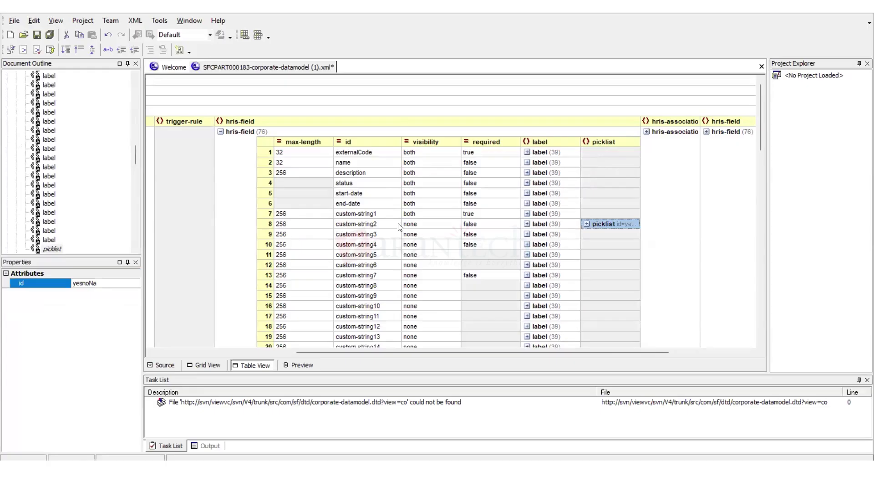
- Review custom-string1's attributes and label list in the table, then locate that field in the XML source
click(431, 216)
click(370, 215)
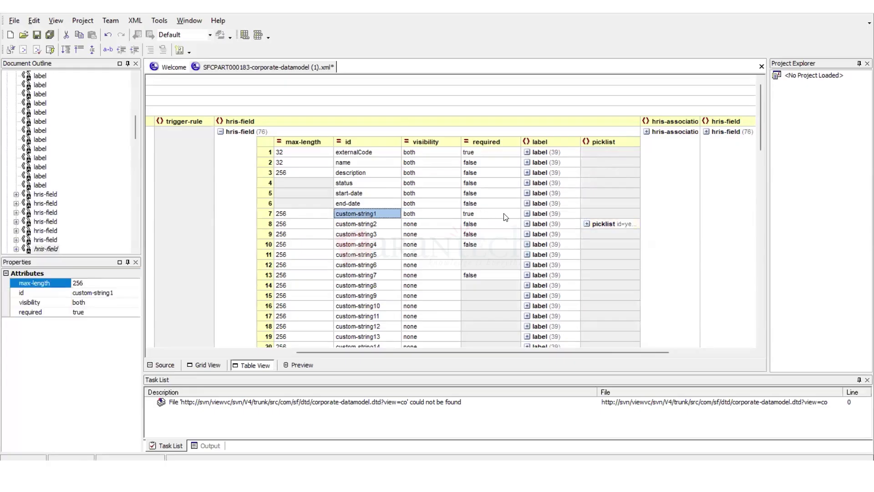
click(526, 214)
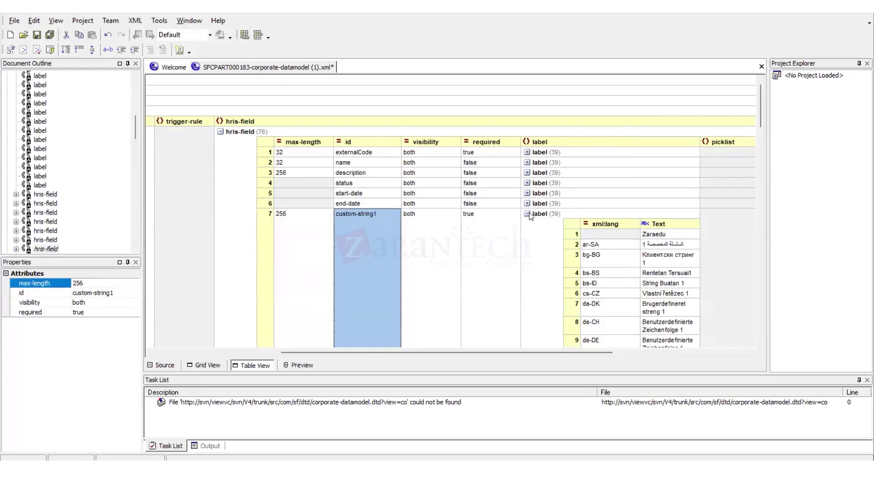
click(527, 214)
click(270, 214)
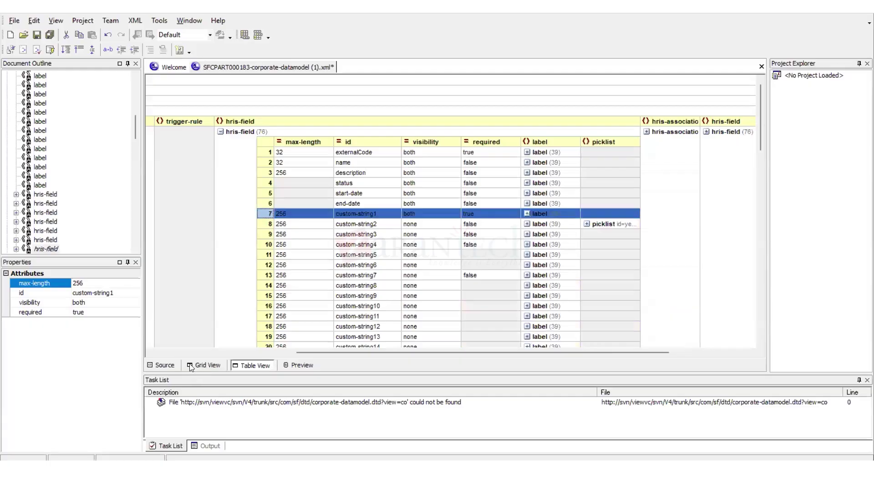
click(164, 364)
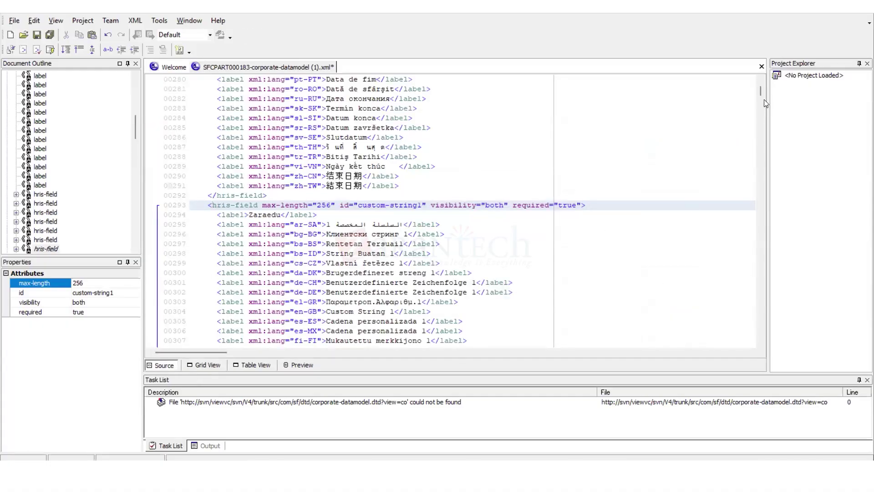
- Examine the XML source of custom-string13's hris-field from its last label up to its opening tag, and return to the file's beginning
scroll(762, 89, up, 13)
drag(762, 90, 762, 95)
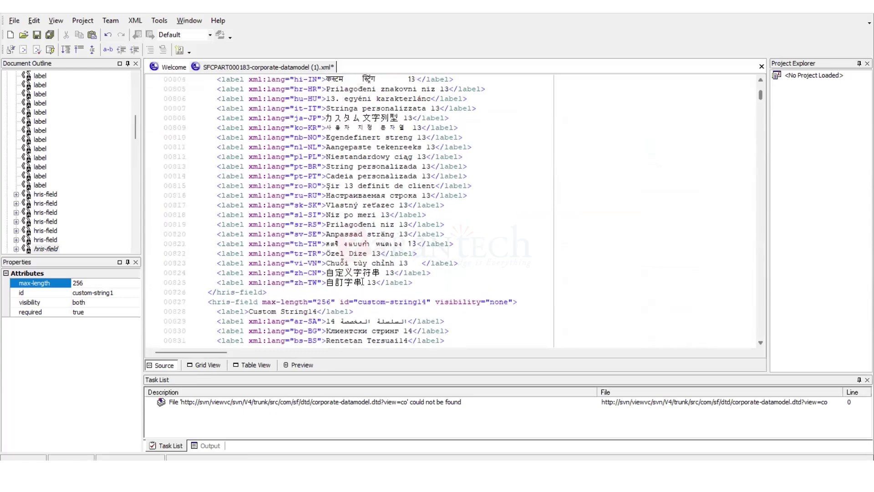
click(416, 282)
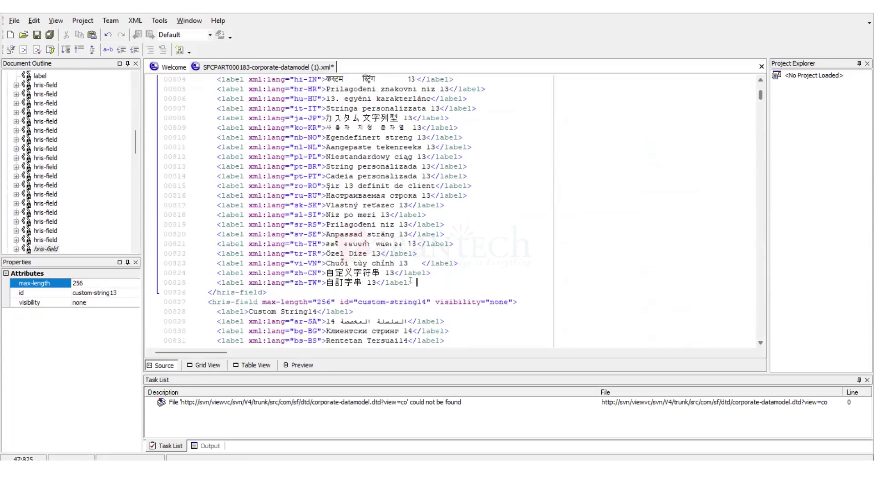
click(412, 281)
click(760, 80)
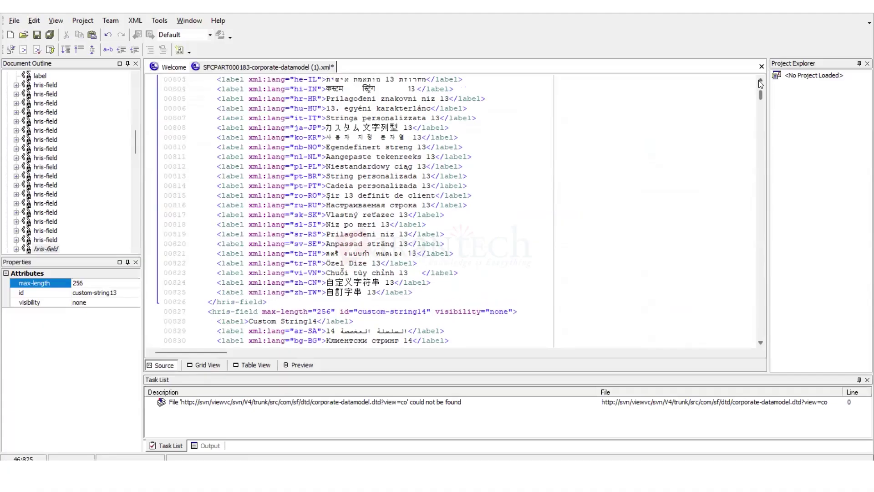
click(760, 80)
click(760, 81)
click(759, 81)
click(760, 81)
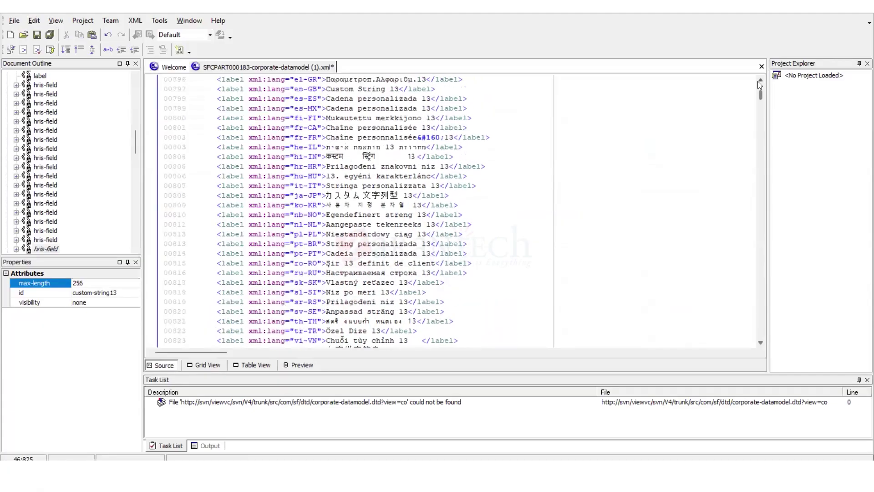
click(759, 81)
click(760, 81)
click(760, 81)
click(759, 81)
click(760, 82)
click(760, 82)
click(759, 82)
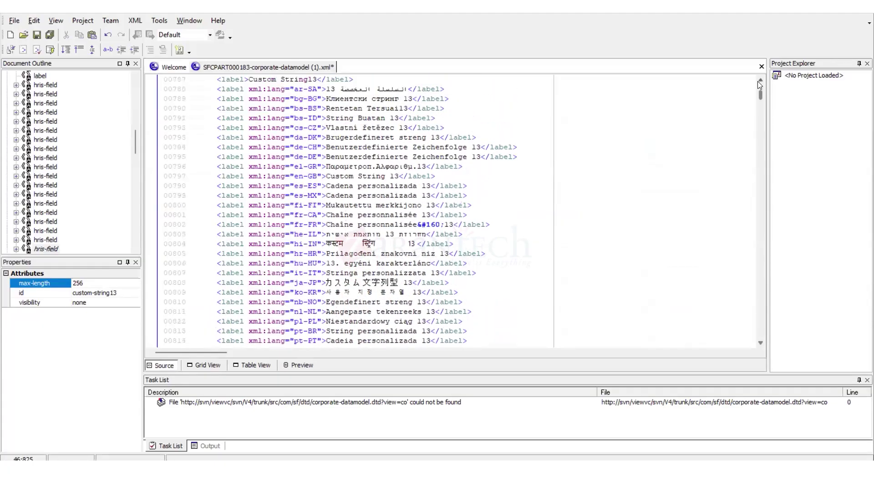
click(760, 82)
click(759, 81)
click(760, 82)
scroll(760, 87, up, 8)
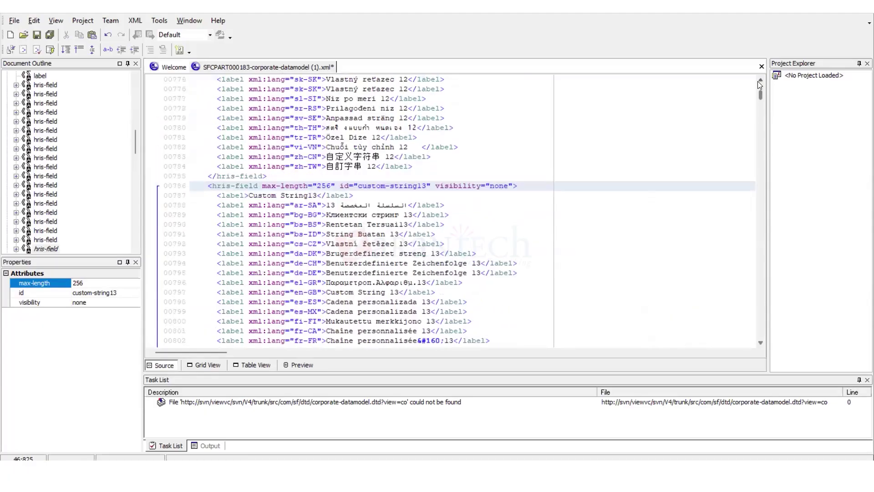
scroll(758, 96, up, 1)
drag(758, 95, 758, 86)
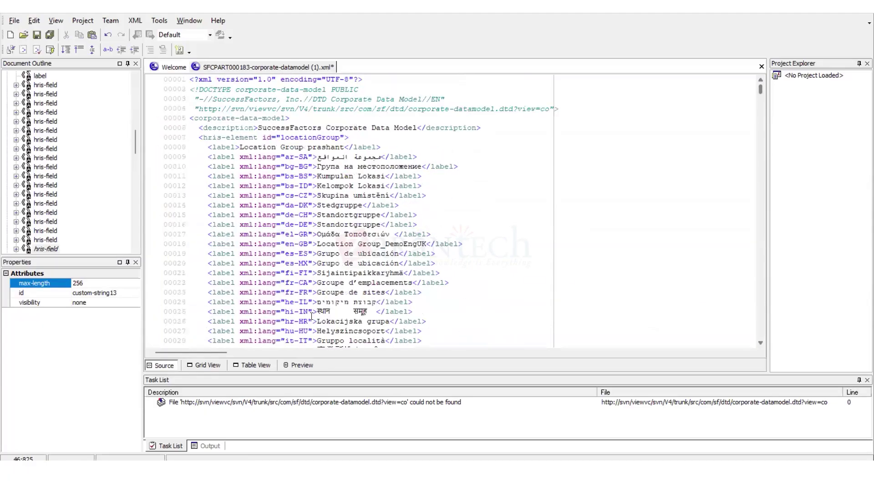
- Select custom-string1's row in the table and examine its labels and the following field in the XML source
click(269, 363)
click(282, 264)
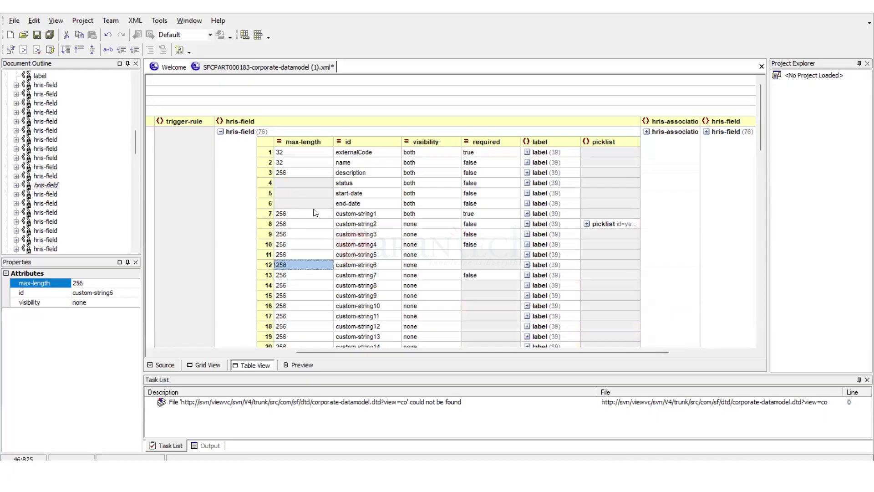
click(287, 216)
click(269, 213)
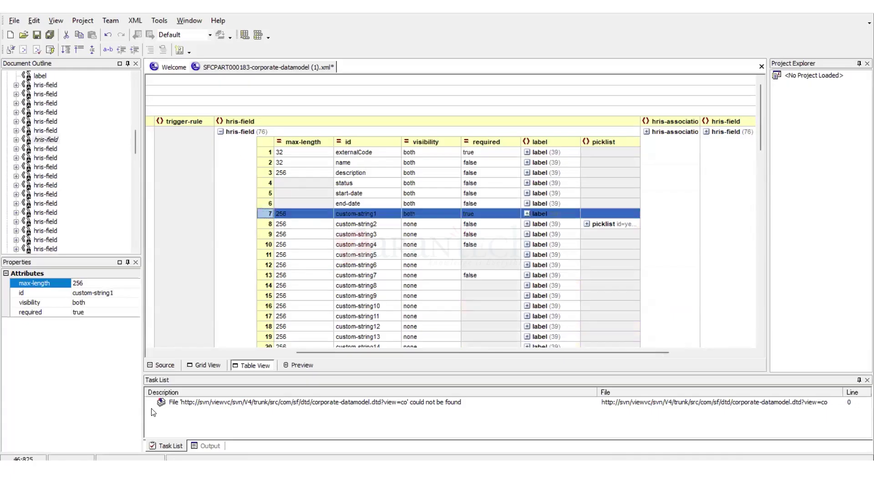
click(164, 365)
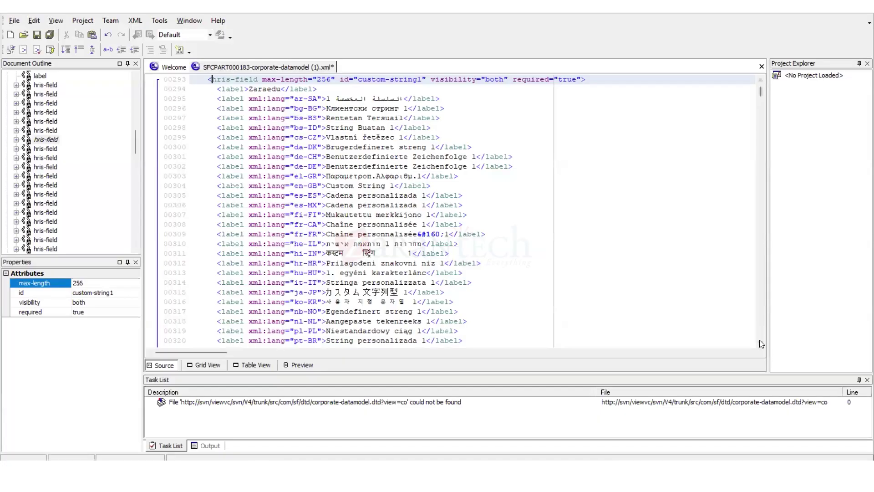
click(760, 107)
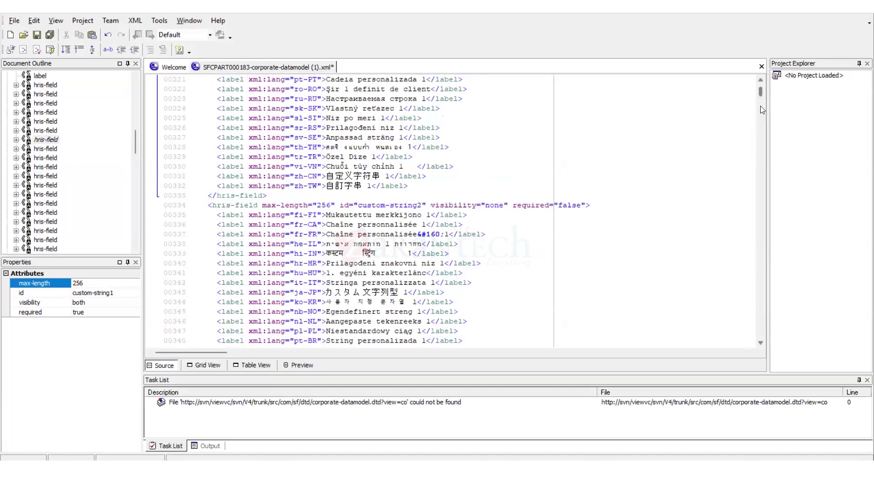
drag(761, 98, 761, 77)
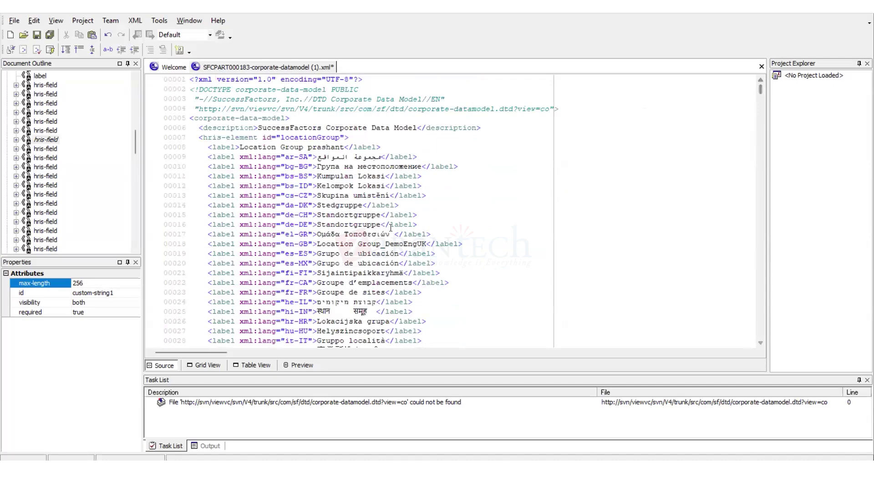
- Compare the custom-string2 and custom-string1 rows in the table and show custom-string1 in the XML source again
click(257, 362)
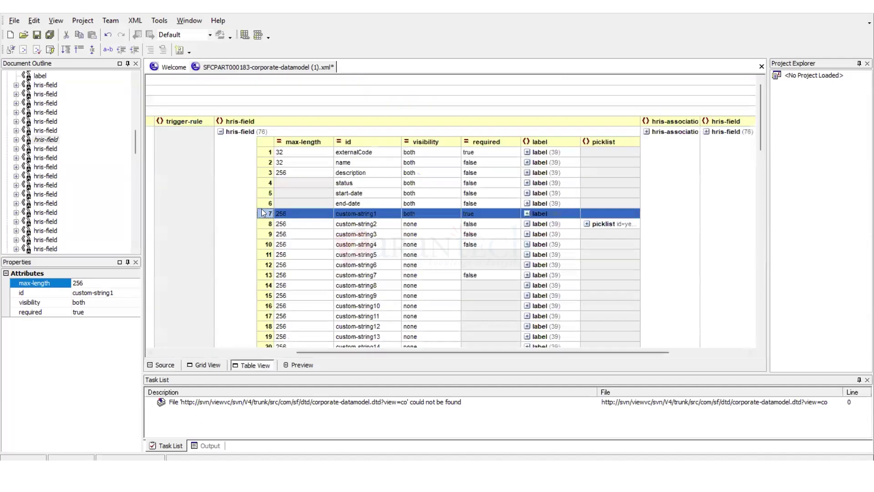
click(264, 223)
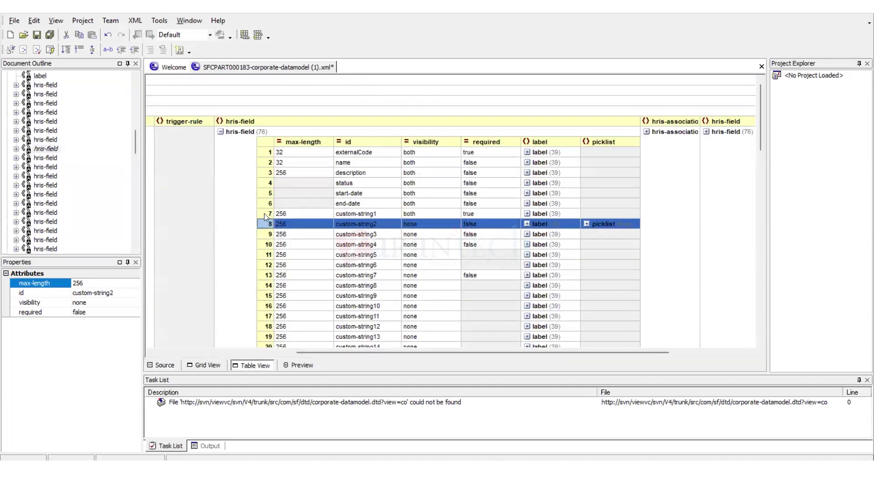
click(264, 213)
click(173, 364)
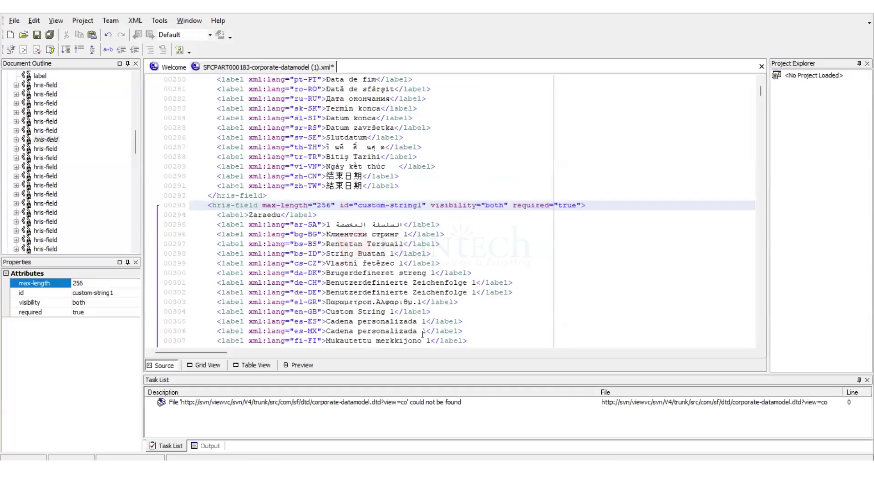
- Add the line <picklist id="KA_State"/> after custom-string1's zh-TW label, before its closing hris-field tag
click(216, 225)
click(760, 341)
click(760, 342)
click(760, 341)
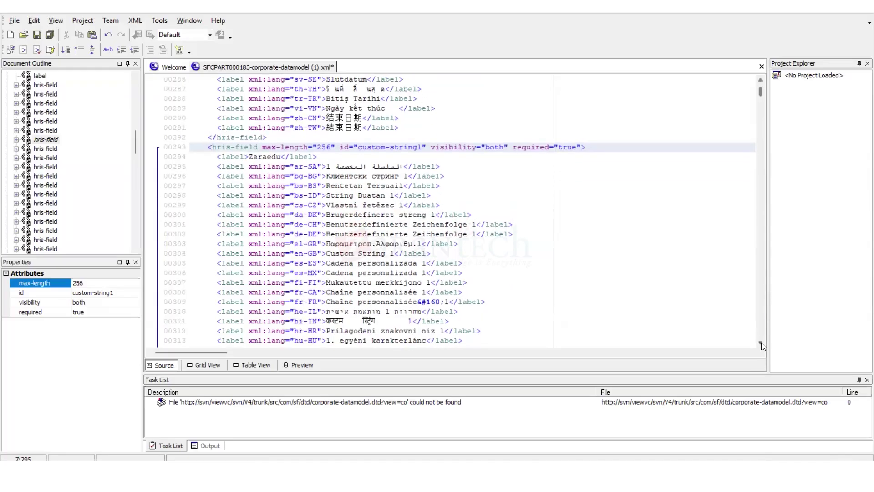
click(760, 341)
click(760, 342)
click(760, 342)
click(760, 341)
click(760, 342)
click(760, 341)
click(760, 342)
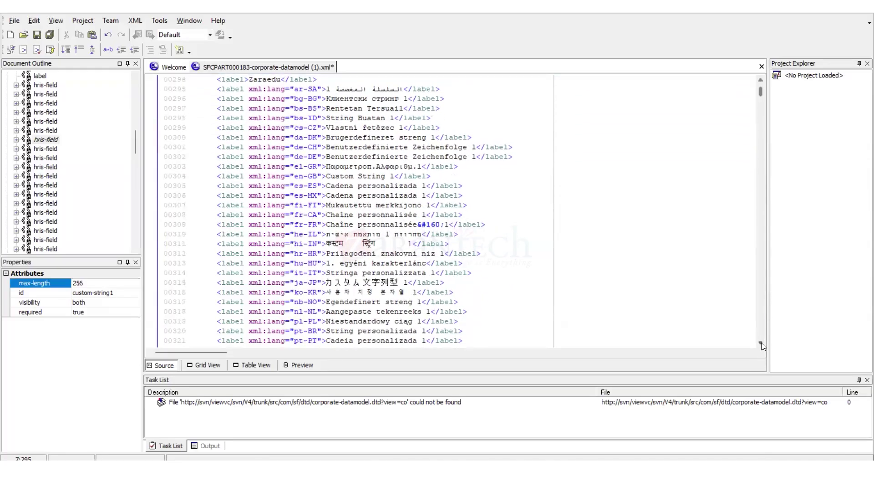
click(760, 342)
click(760, 342)
click(760, 342)
click(760, 341)
click(760, 342)
click(760, 342)
click(760, 341)
click(760, 341)
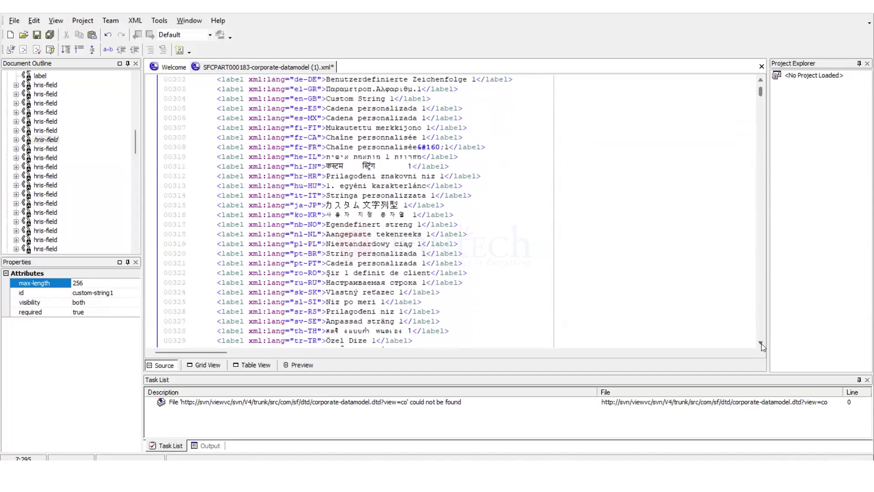
click(760, 342)
click(760, 341)
click(760, 342)
click(760, 342)
click(760, 342)
click(760, 342)
click(760, 342)
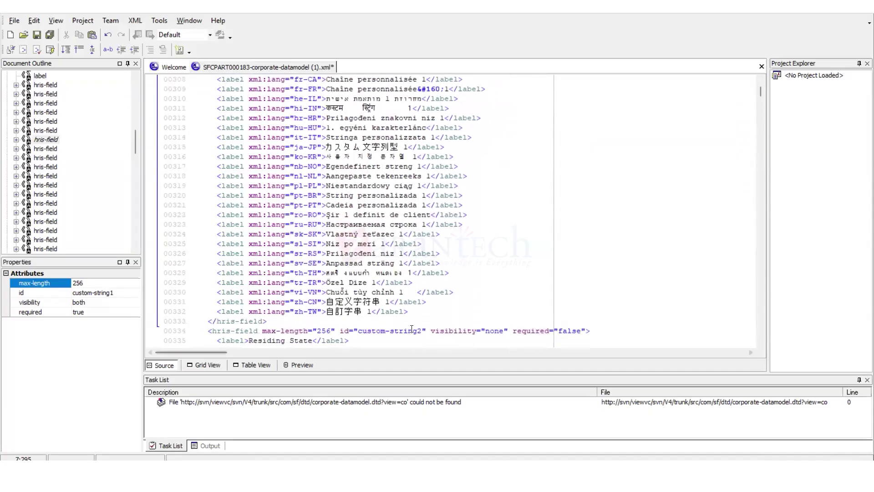
click(410, 311)
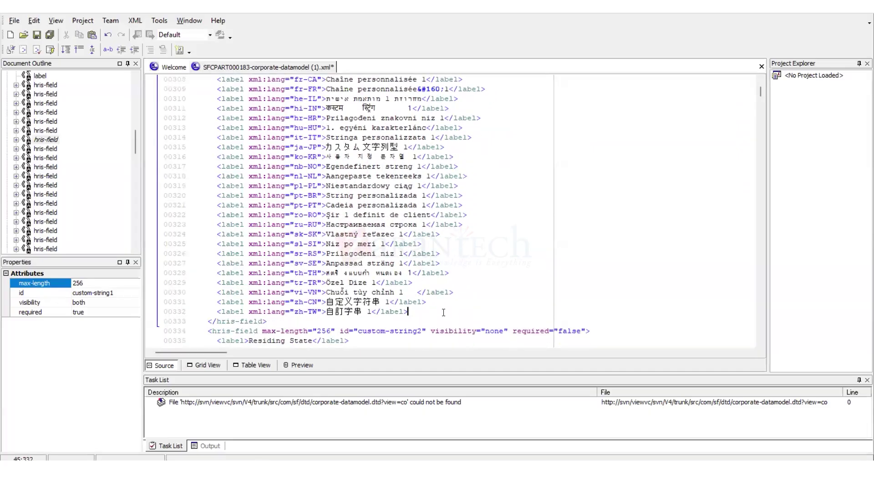
key(Return)
text(<picklist id="KA_State"/>)
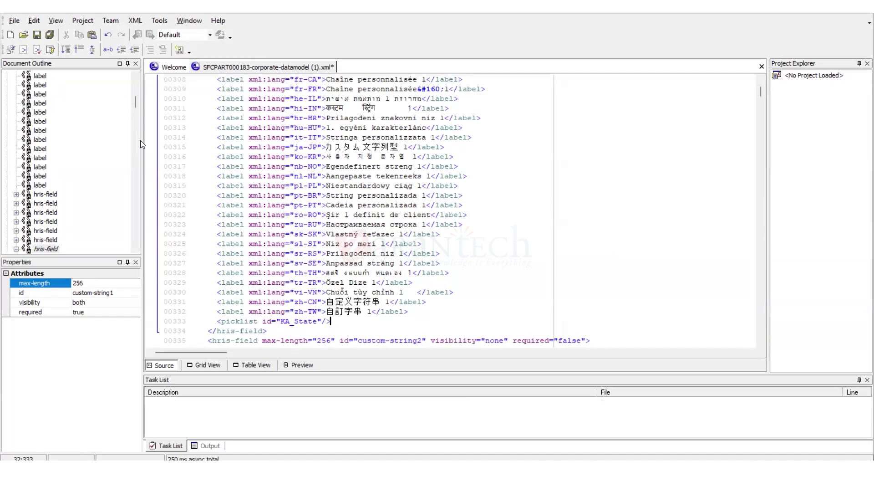
- Switch to the Picklist Center in Chrome and highlight the Zaraedu picklist's code
mouse_move(488, 476)
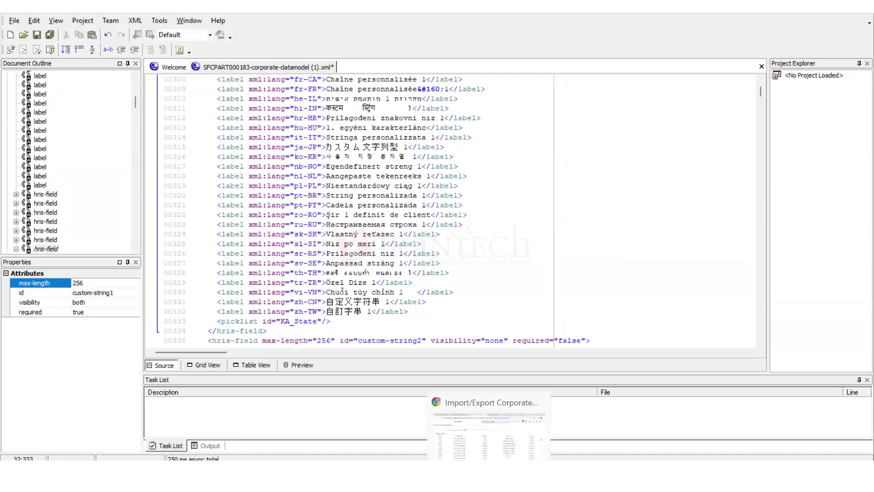
click(488, 426)
click(229, 14)
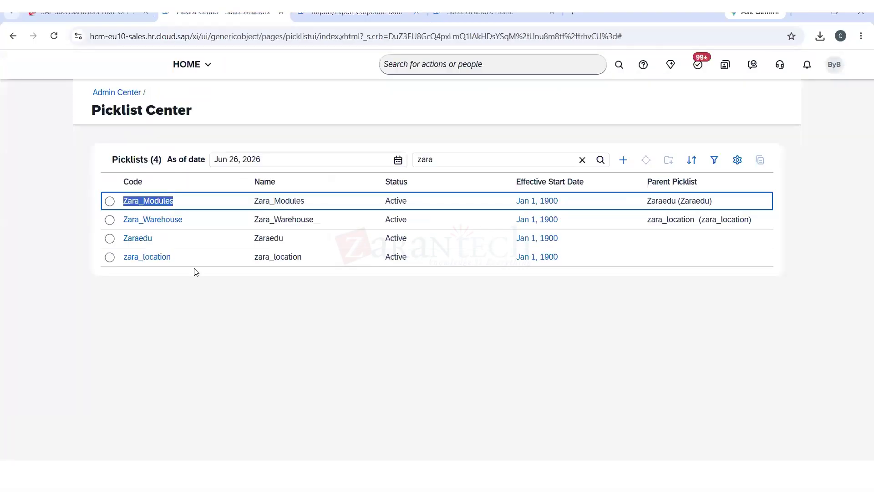
drag(159, 240, 124, 240)
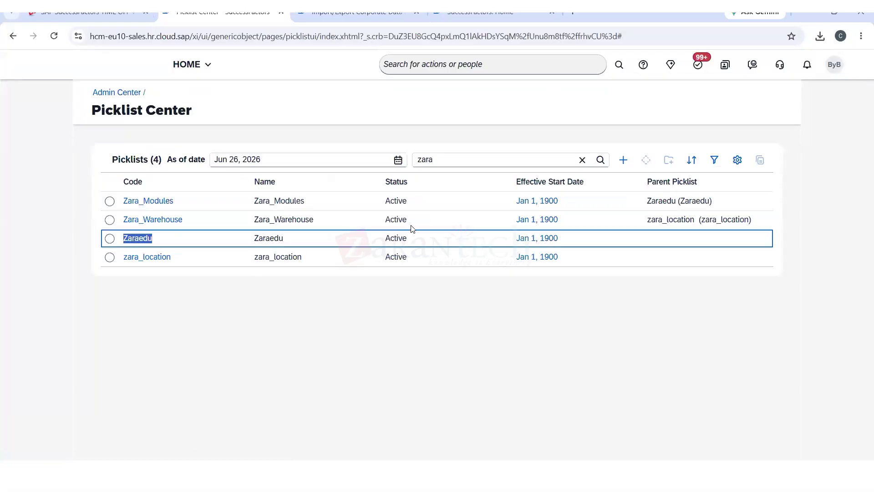
- Return to XmlPad and replace the id of custom-string1's new picklist element with Zaraedu
key(alt+Tab)
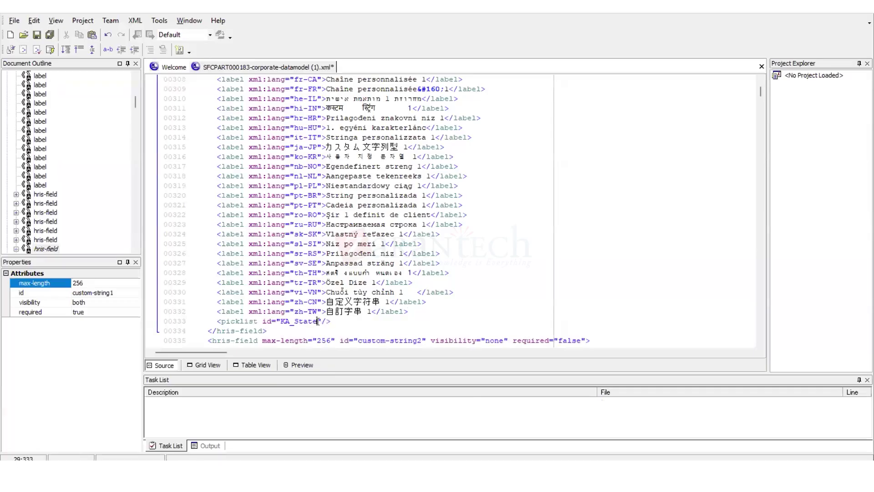
click(318, 321)
key(BackSpace)
key(BackSpace)
key(BackSpace)
key(BackSpace)
key(BackSpace)
key(BackSpace)
key(BackSpace)
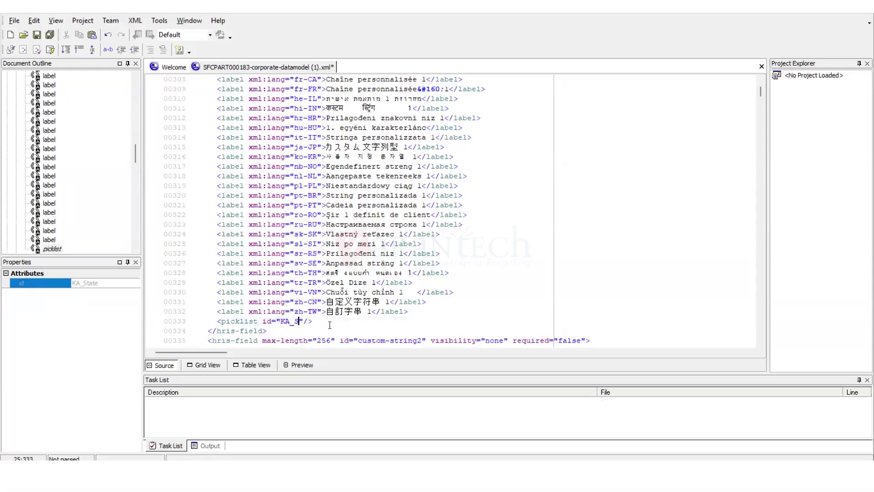
key(BackSpace)
text(Zaraedu)
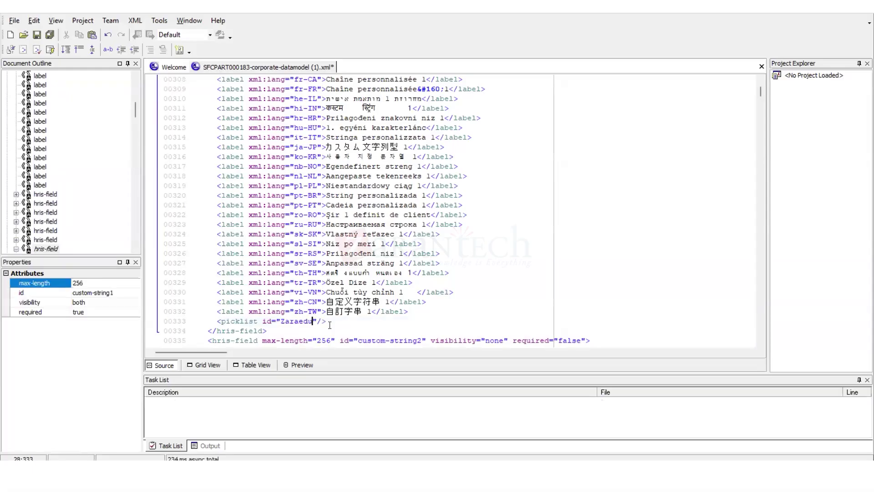
click(330, 330)
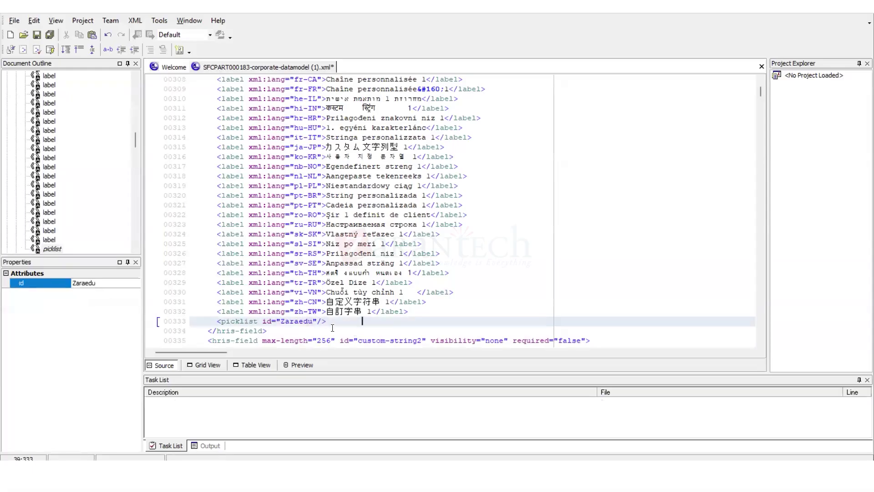
- Show the data model as a table again and look inside locationGroup's label list
click(258, 365)
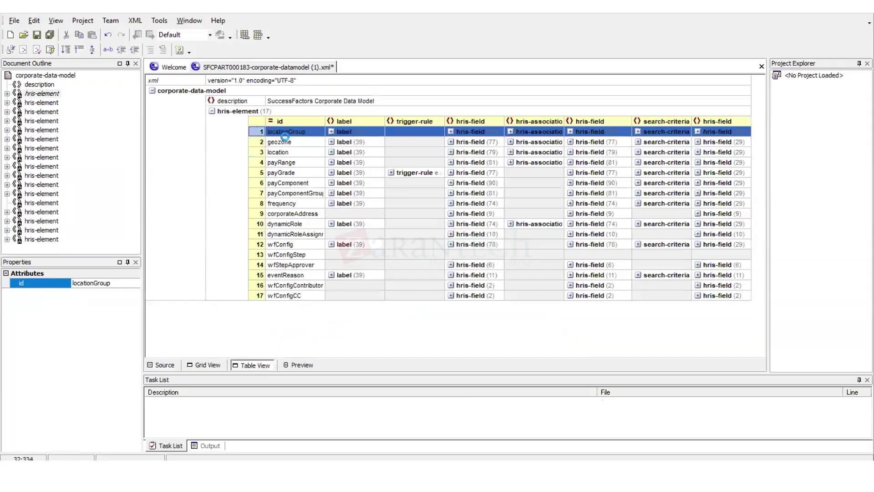
click(330, 132)
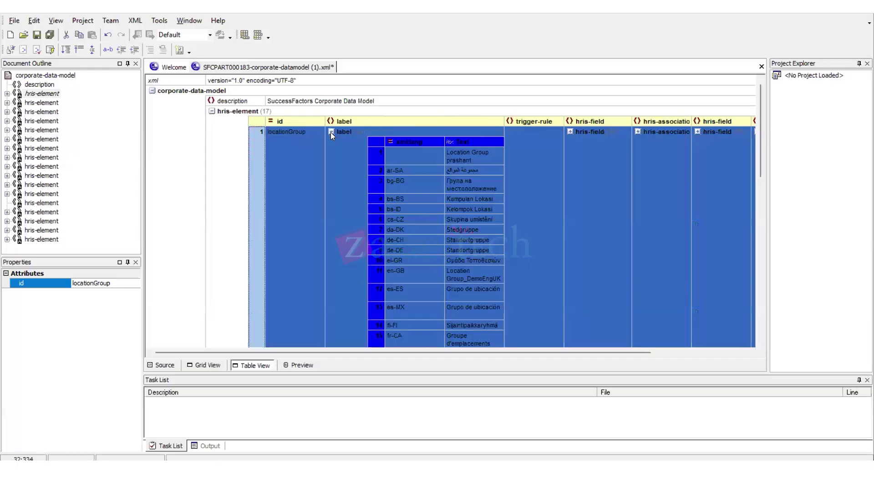
click(331, 131)
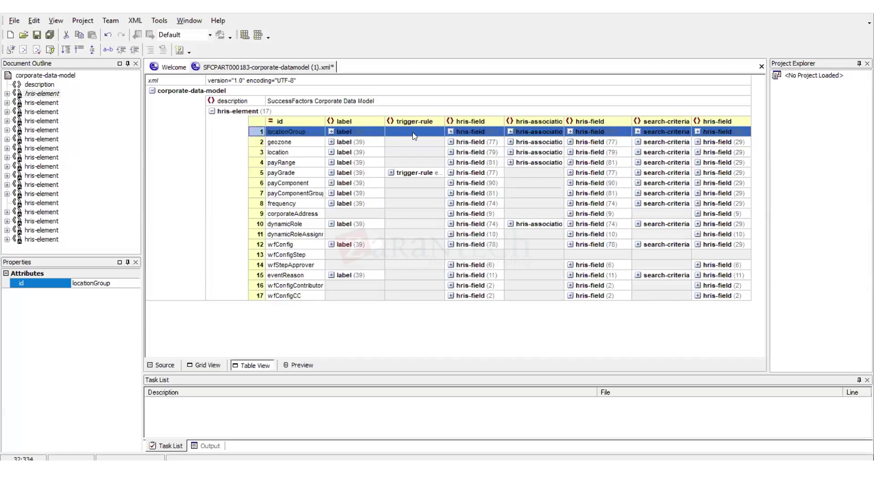
- In locationGroup's hris-field list, set custom-string2's visibility to both and its required attribute to true
click(451, 131)
click(551, 245)
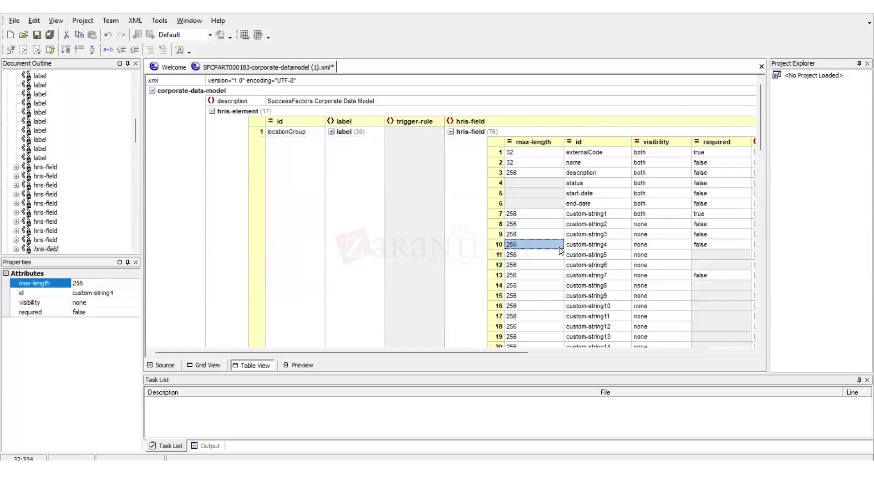
click(556, 226)
drag(507, 352, 608, 353)
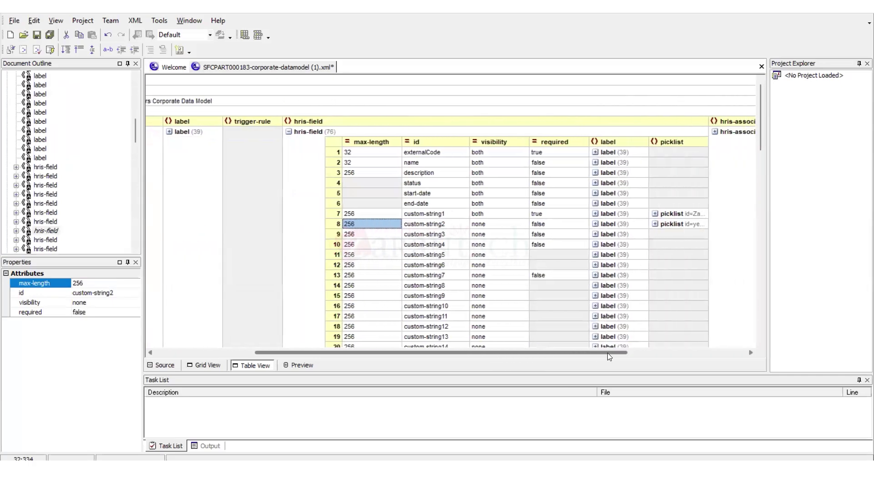
click(448, 225)
click(491, 226)
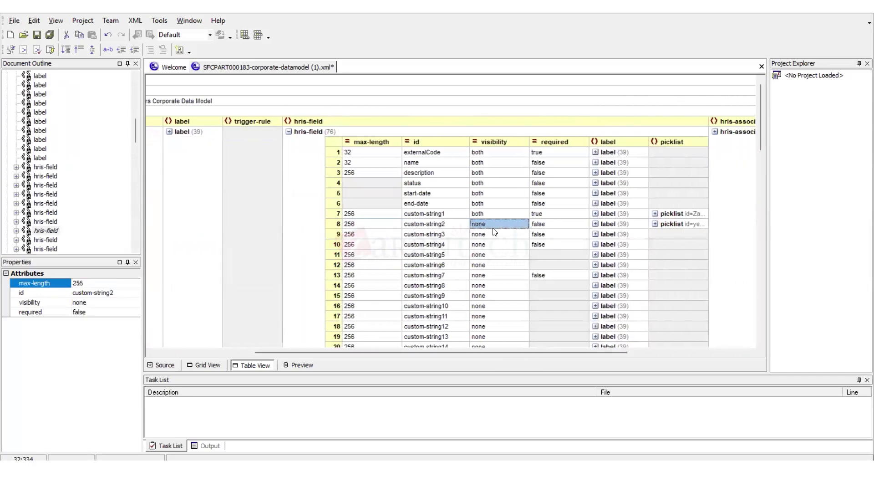
text(both)
click(552, 225)
text(true)
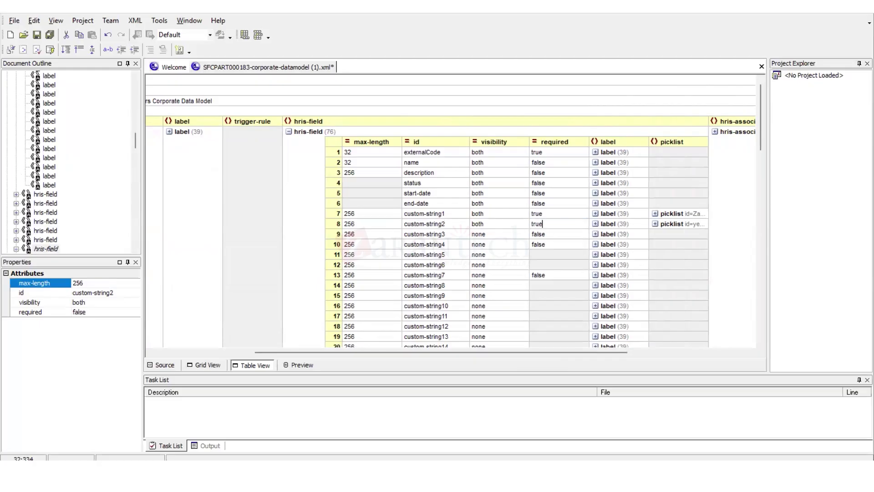
click(335, 225)
- Change custom-string2's default label text, the one without a language code, to ZaraModules
click(164, 365)
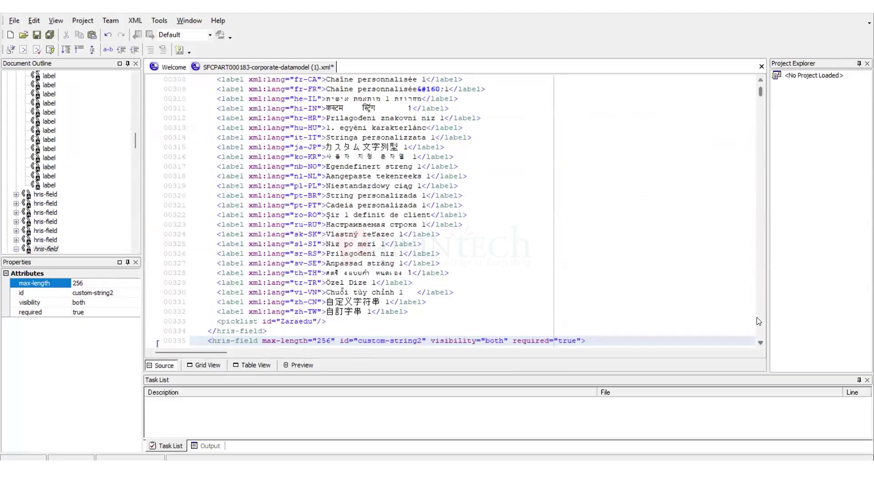
click(760, 343)
click(760, 343)
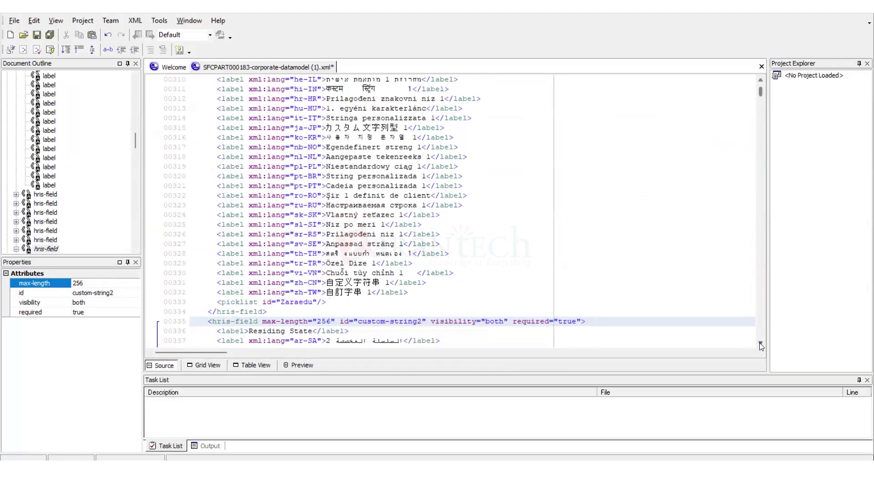
click(251, 365)
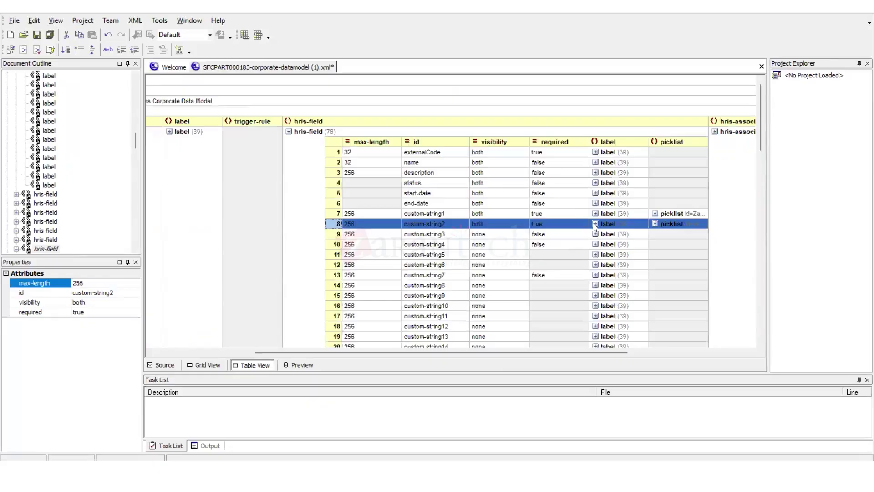
click(594, 223)
drag(535, 352, 593, 313)
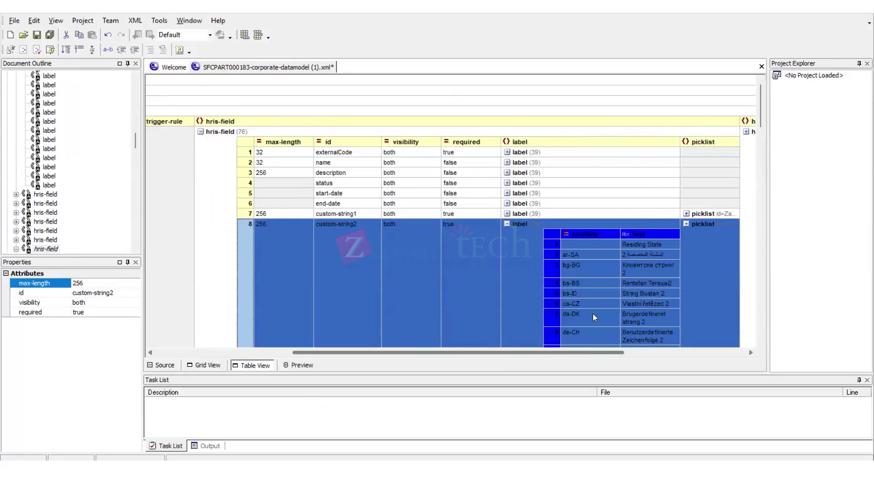
click(642, 244)
text(Zara)
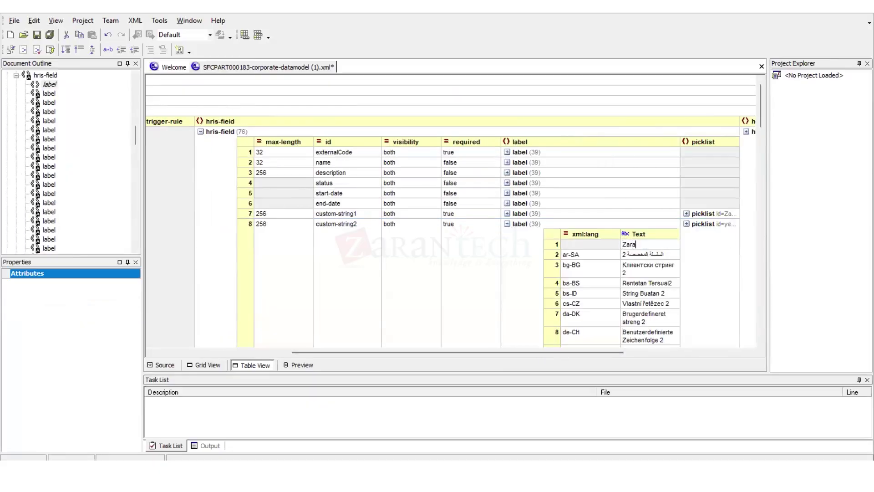
text(Modules)
click(608, 270)
click(507, 224)
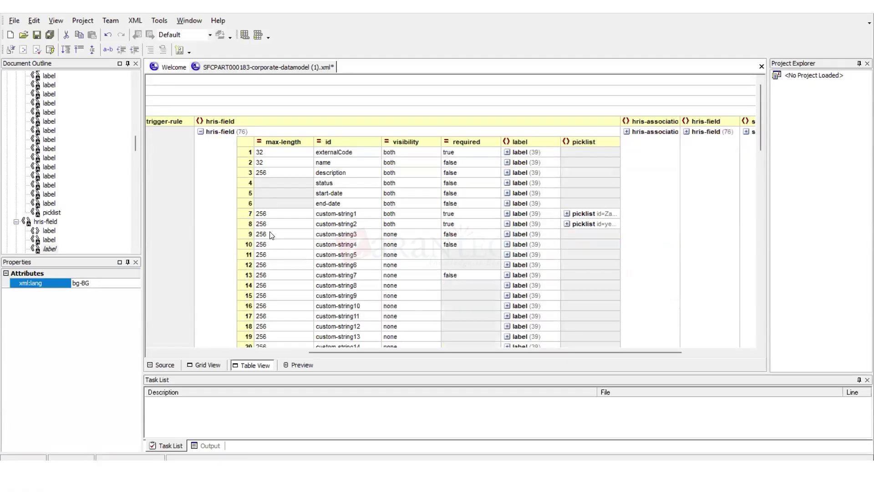
- Find custom-string2's picklist element in the XML source and clear its id value
click(244, 224)
click(169, 368)
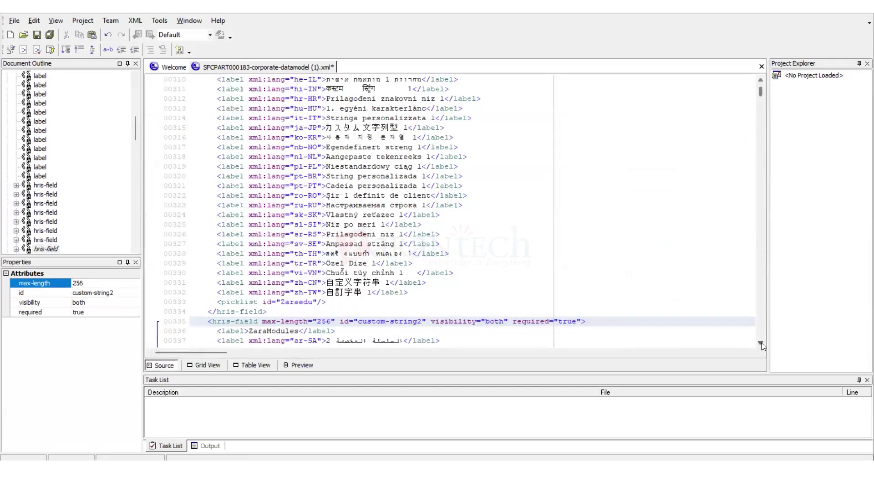
scroll(761, 343, down, 2)
scroll(761, 343, down, 6)
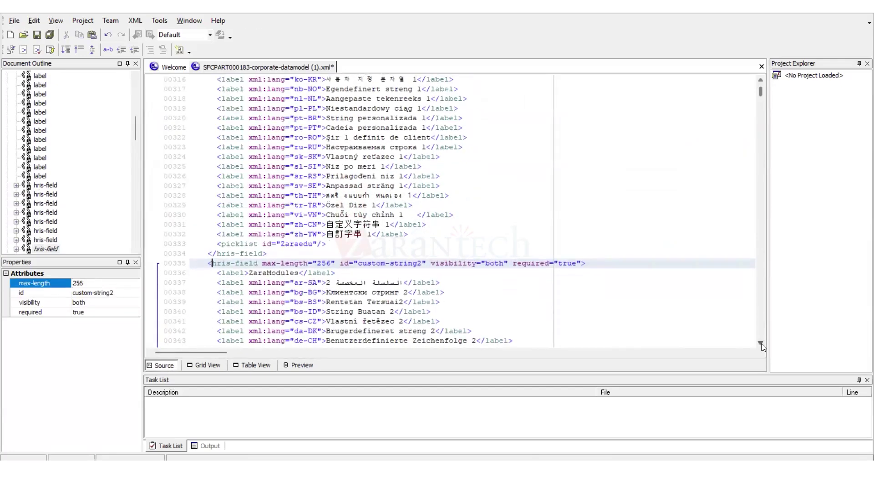
scroll(761, 345, down, 5)
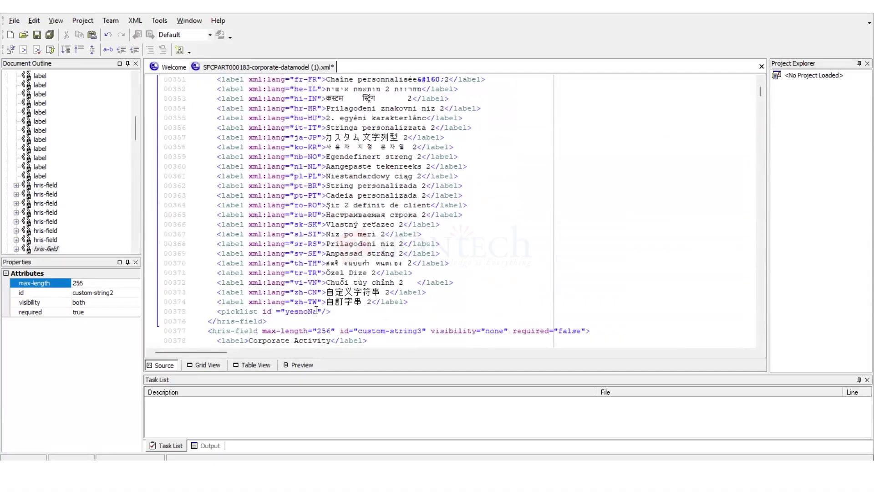
click(317, 312)
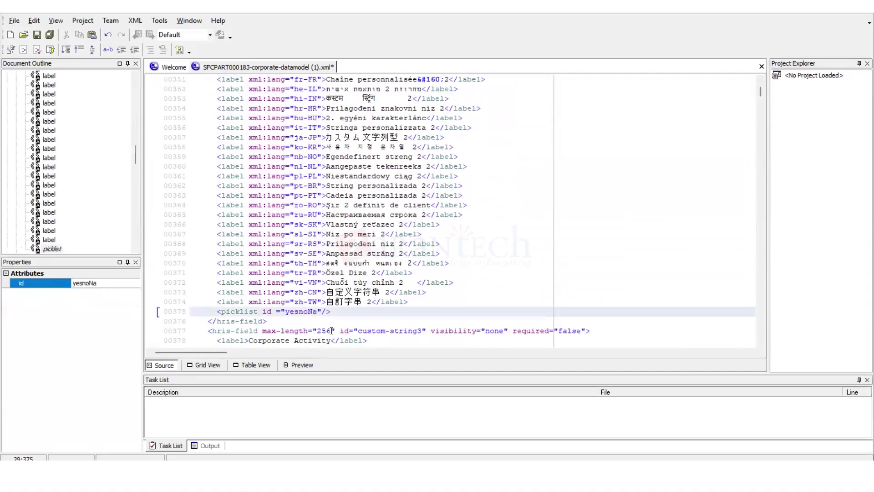
key(BackSpace)
key(BackSpace)
key(BackSpace)
key(BackSpace)
key(BackSpace)
key(BackSpace)
key(BackSpace)
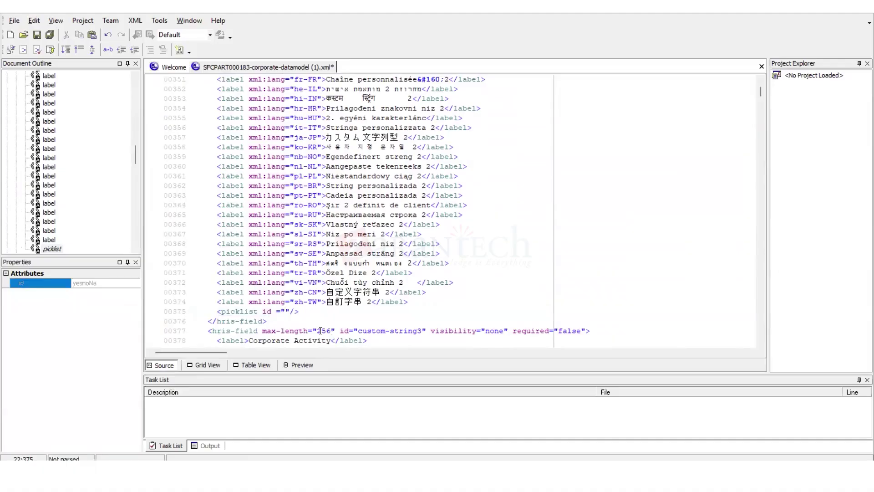
- Copy the Zara_Modules code from the Picklist Center in Chrome and paste it as the picklist id in XmlPad
key(alt+Tab)
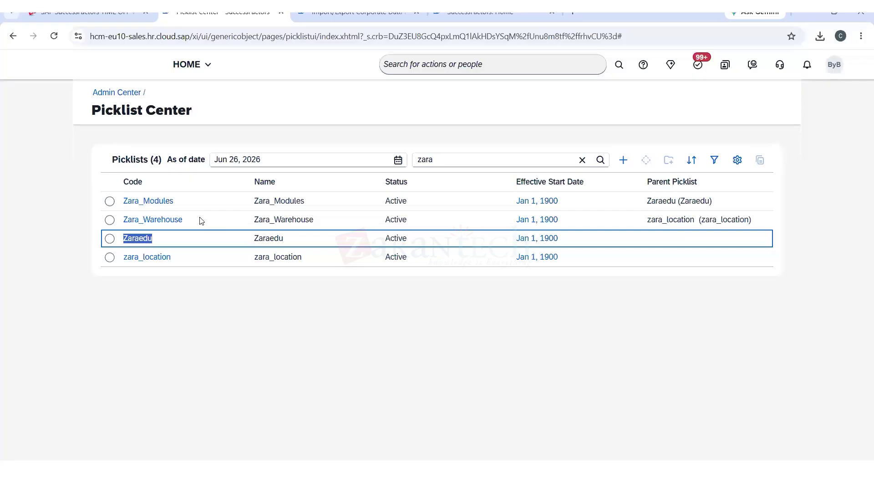
drag(176, 200, 120, 201)
key(ctrl+c)
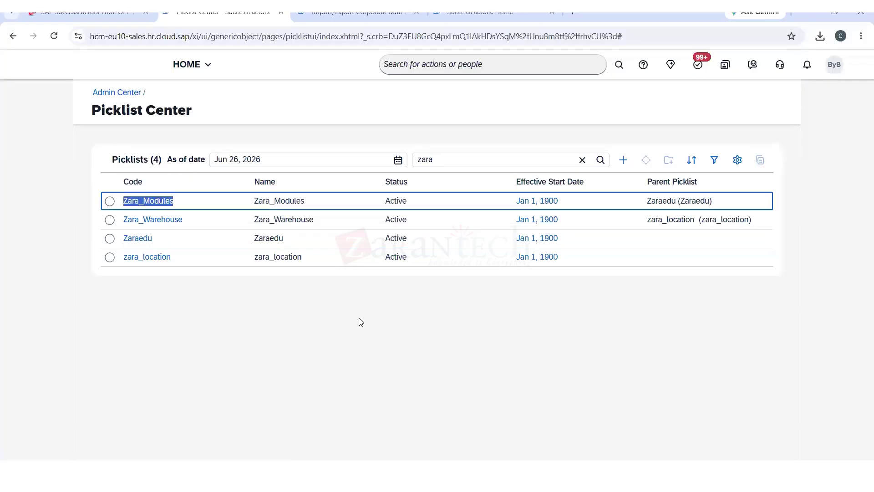
key(alt+Tab)
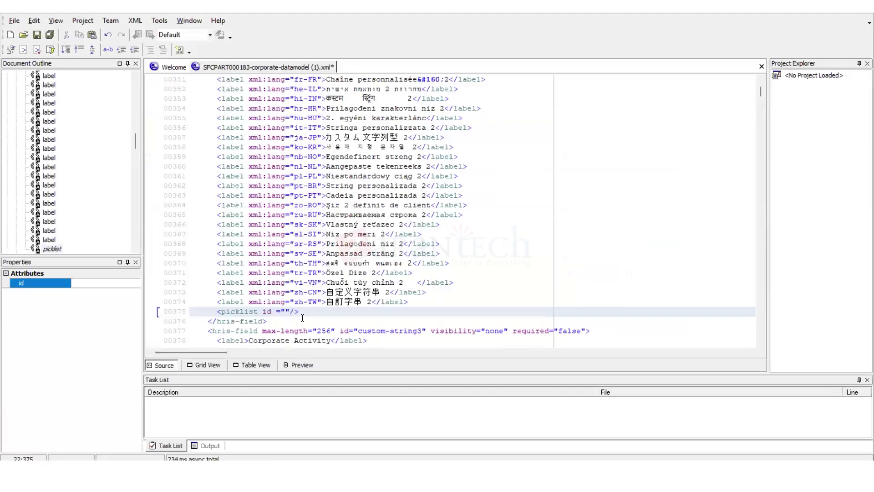
key(ctrl+v)
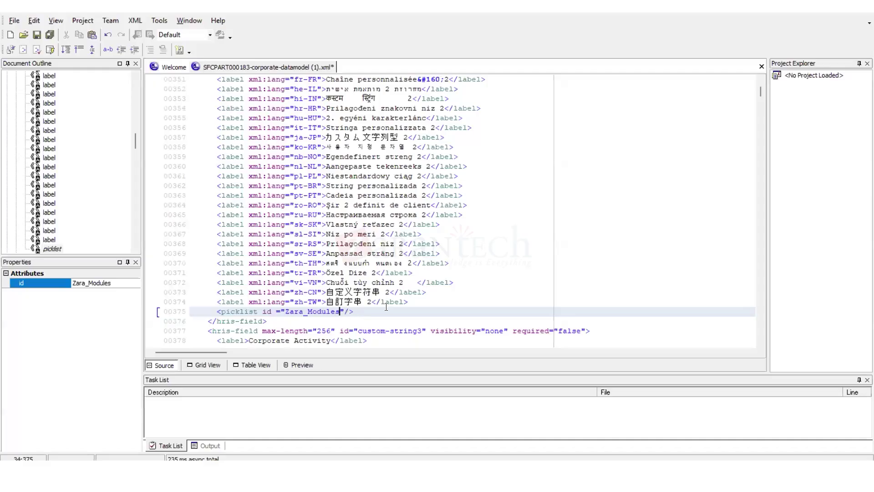
- Replace custom-string2's whole picklist line with <picklist id="state_picklist" parent-field-id="custom01"/>
click(364, 311)
key(shift+Left)
key(shift+Left)
key(shift+Left)
key(shift+Left)
key(shift+Left)
key(shift+Left)
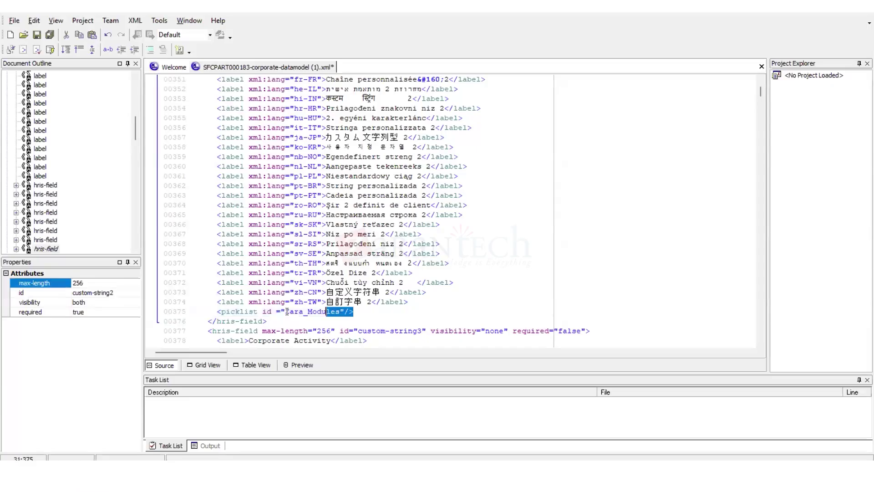
key(shift+Home)
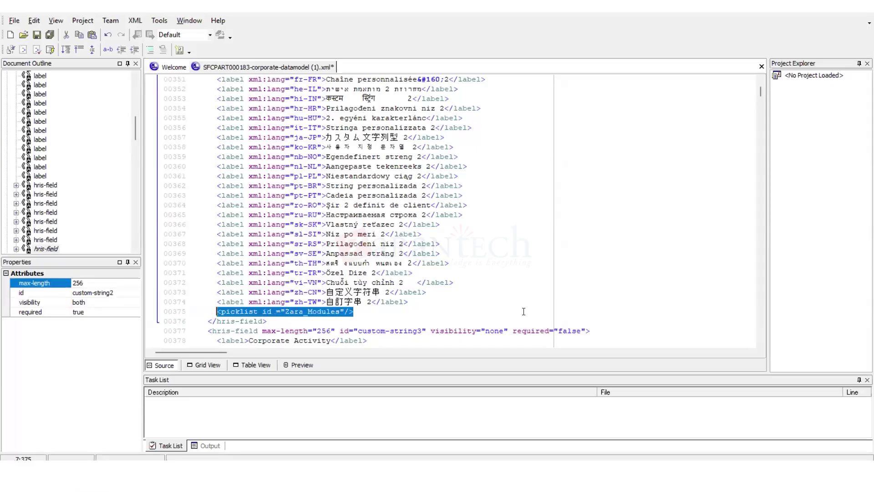
key(Delete)
text(<picklist id="state_picklist" parent-field-id="custom01"/>)
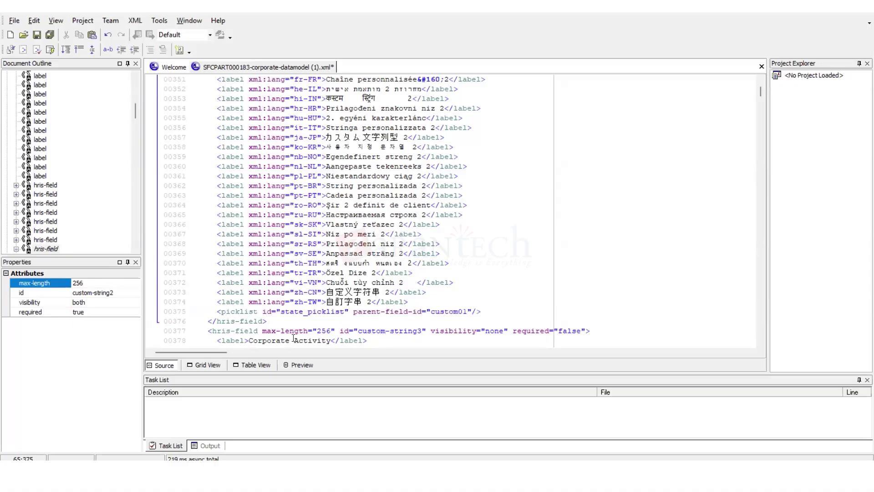
- Delete the value state_picklist from the id of custom-string2's picklist element, leaving the quotes in place
click(345, 312)
key(BackSpace)
key(BackSpace)
key(BackSpace)
key(BackSpace)
key(BackSpace)
key(BackSpace)
key(BackSpace)
key(BackSpace)
key(BackSpace)
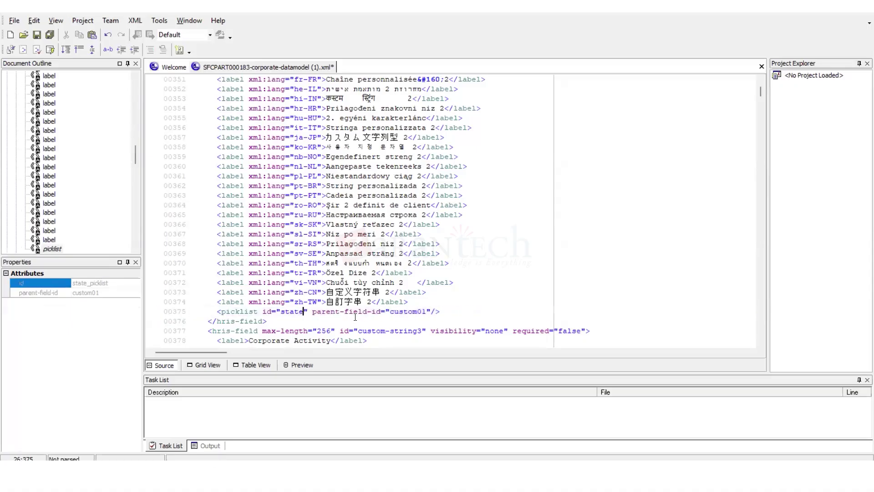
key(BackSpace)
key(BackSpace)
key(BackSpace)
key(BackSpace)
key(BackSpace)
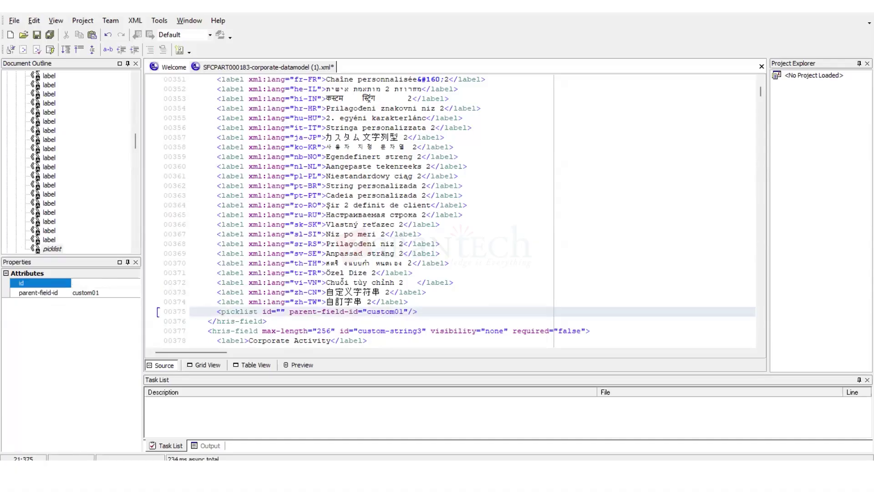
- Copy the Zara_Modules picklist code in Chrome and insert it between the empty id quotes in XmlPad
click(482, 430)
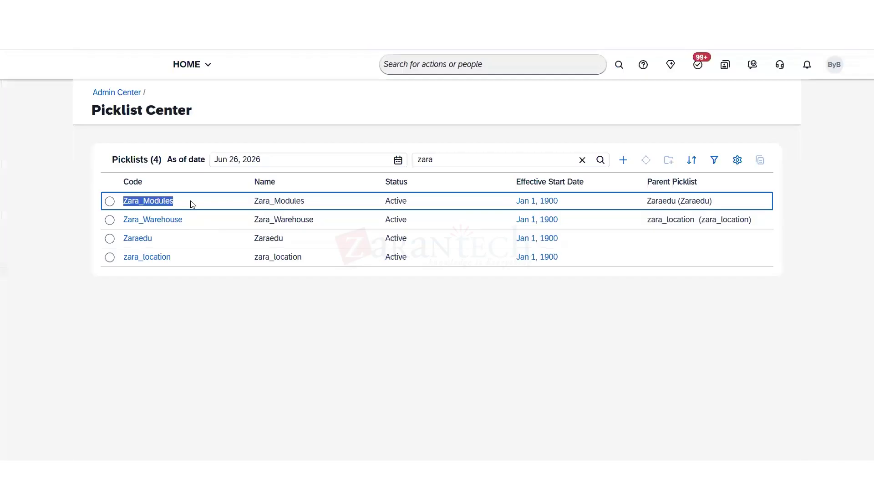
double_click(151, 203)
key(ctrl+c)
key(alt+Tab)
key(ctrl+v)
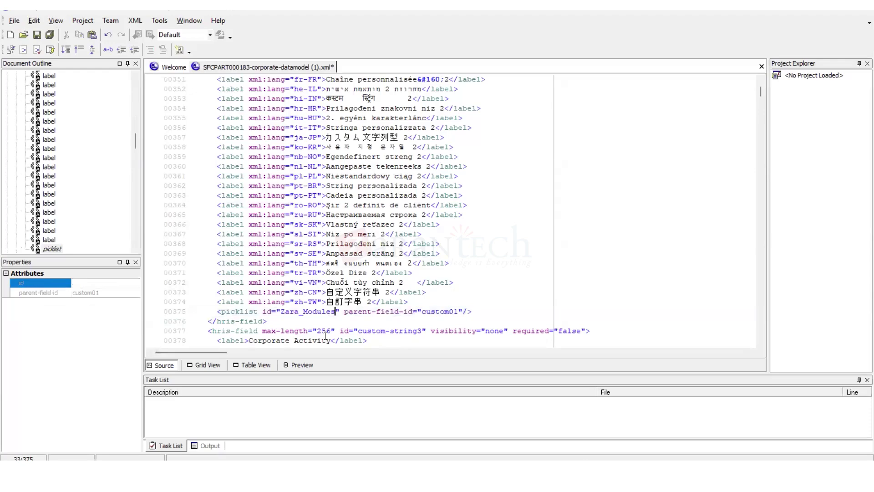
- Copy the id value custom-string1 from that field's opening hris-field tag in the XML source
click(459, 311)
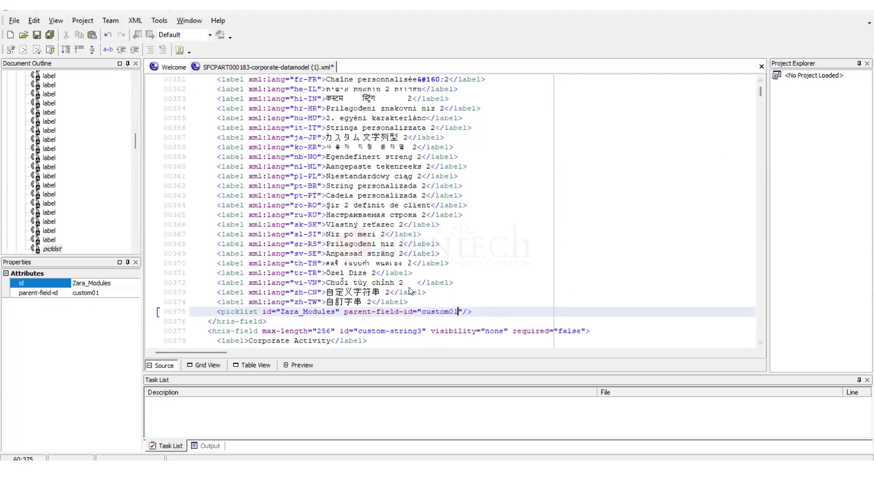
click(758, 80)
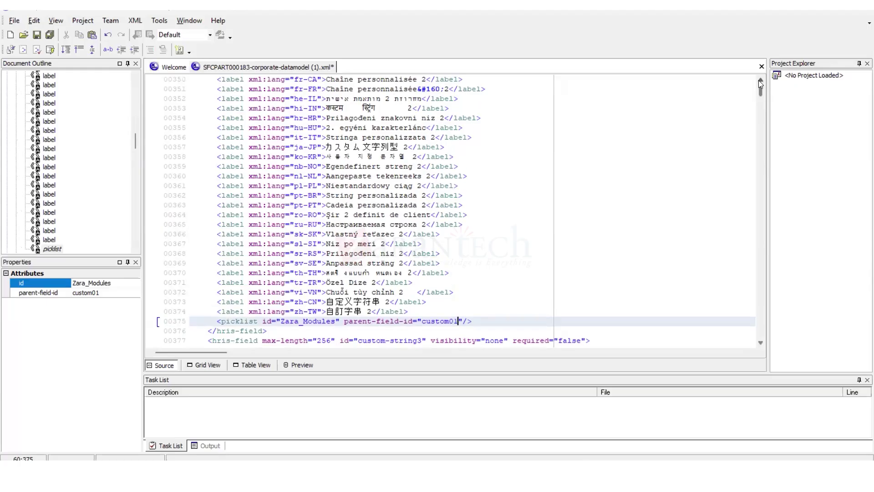
drag(758, 80, 763, 80)
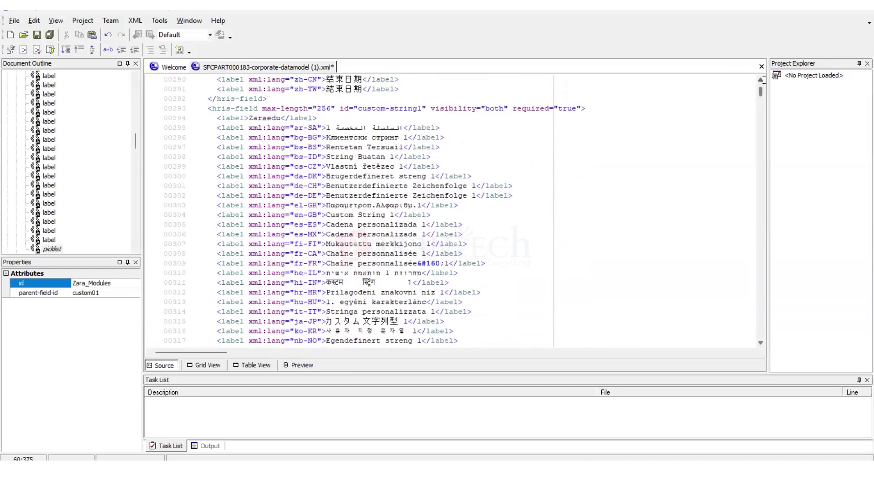
drag(423, 108, 363, 109)
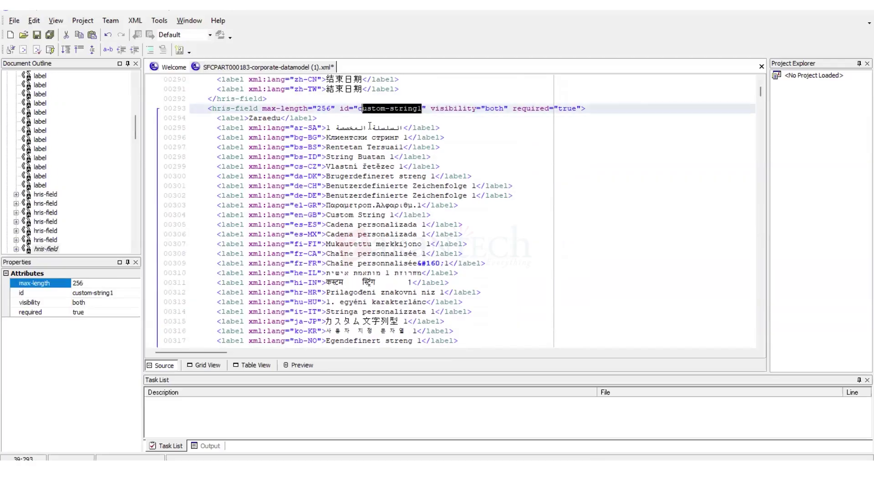
click(423, 108)
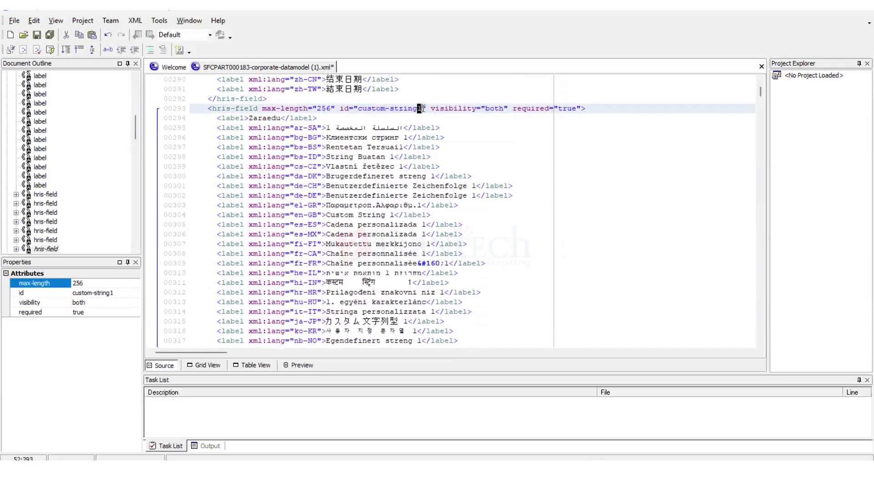
drag(423, 109, 358, 110)
key(ctrl+c)
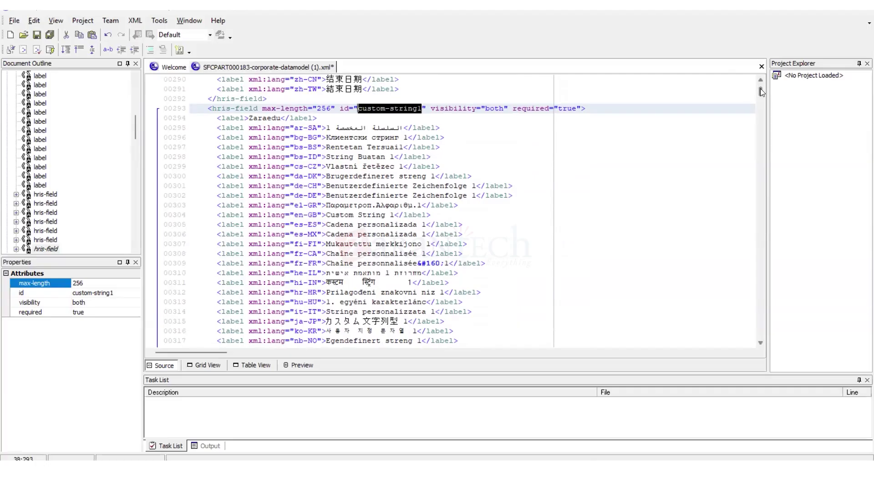
- Set the parent-field-id of custom-string2's Zara_Modules picklist to custom-string1 in the XML source
scroll(760, 88, down, 10)
drag(760, 88, 759, 83)
click(259, 366)
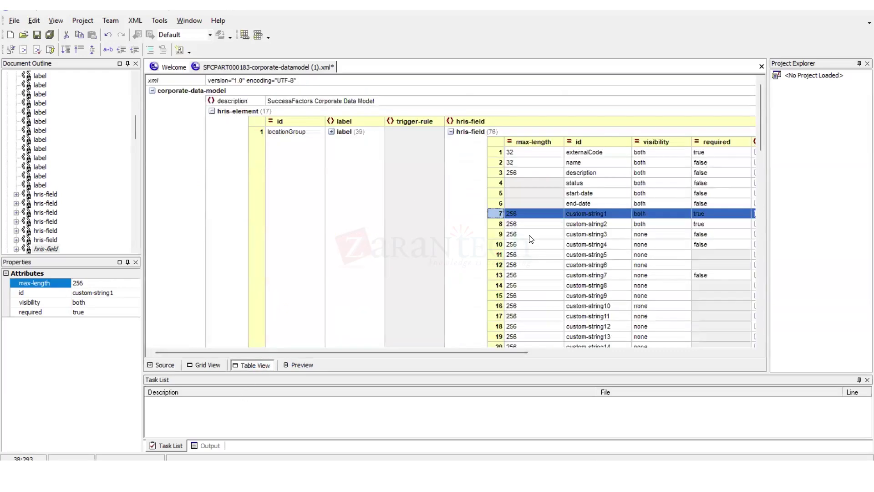
click(499, 223)
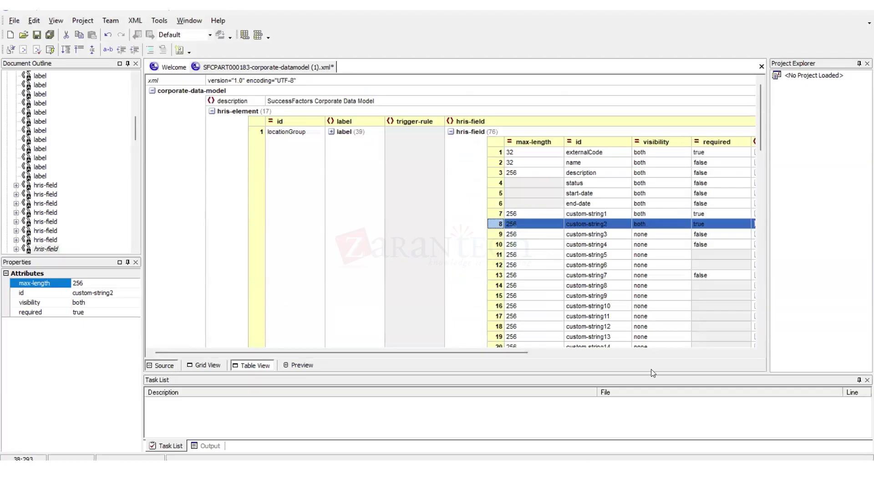
click(162, 364)
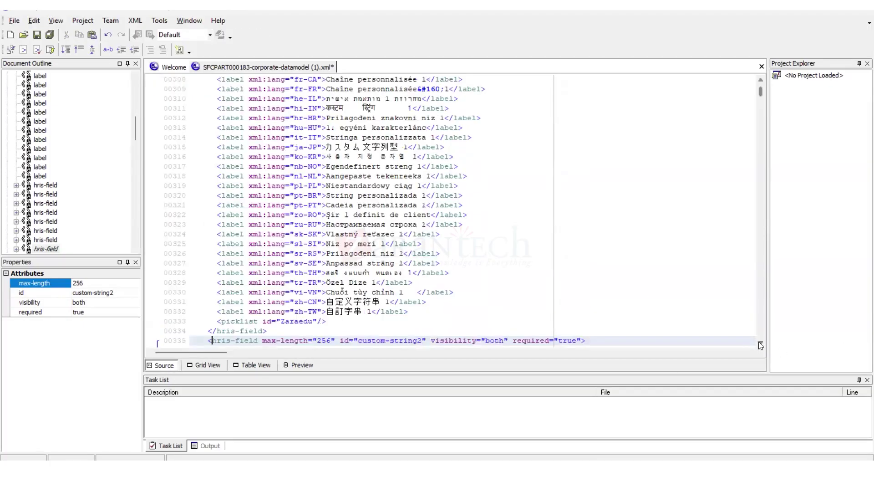
scroll(759, 343, down, 6)
scroll(759, 345, down, 10)
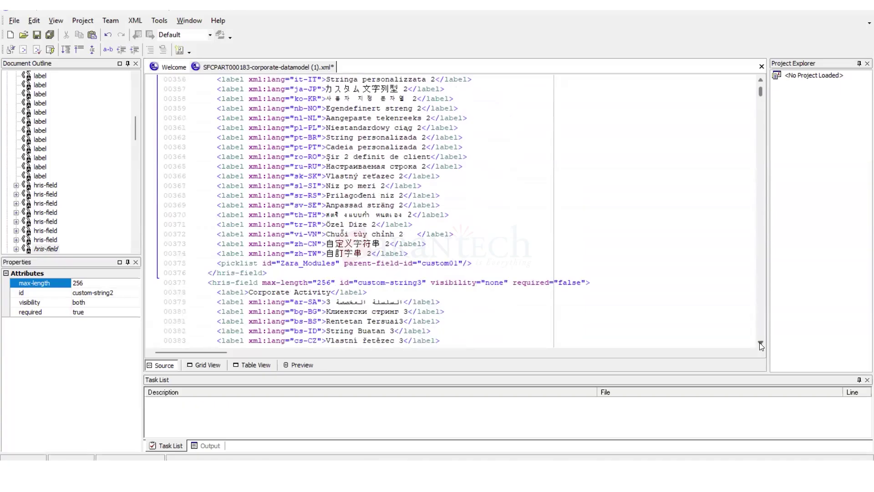
click(458, 263)
key(BackSpace)
key(BackSpace)
key(BackSpace)
key(BackSpace)
key(BackSpace)
key(BackSpace)
key(BackSpace)
key(BackSpace)
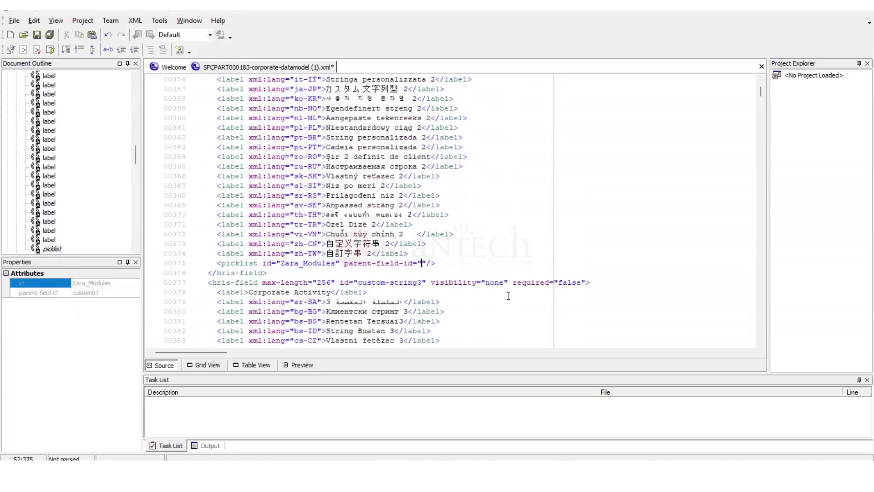
key(ctrl+v)
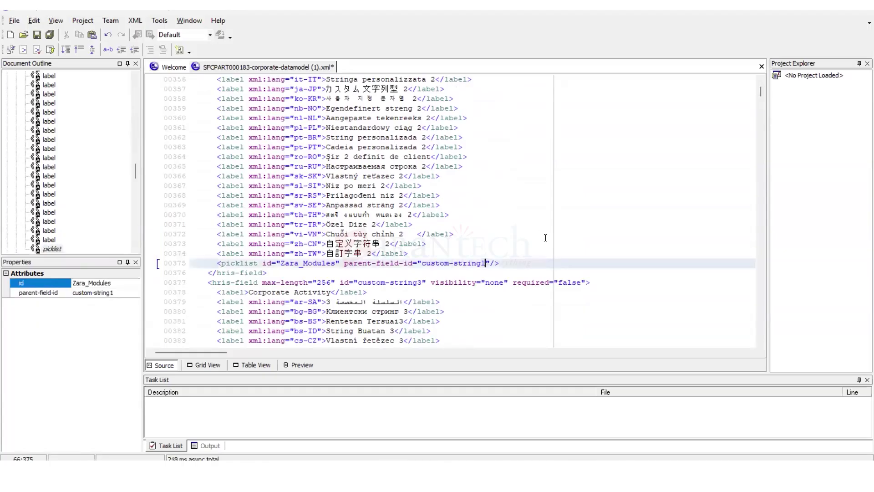
drag(545, 237, 545, 243)
drag(506, 266, 212, 264)
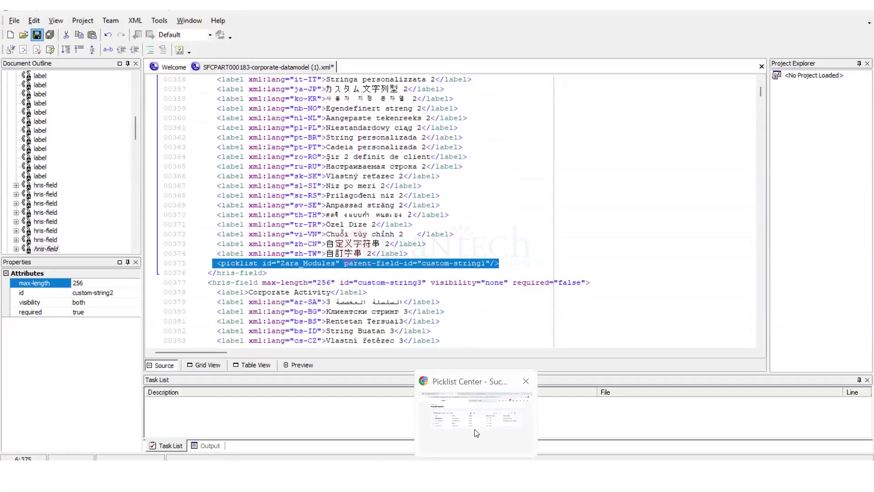
- Switch to Chrome and set the Corporate Data Model action to Import, choosing the file SFCPART000183-corporate-datamodel (1).xml from Downloads
click(476, 433)
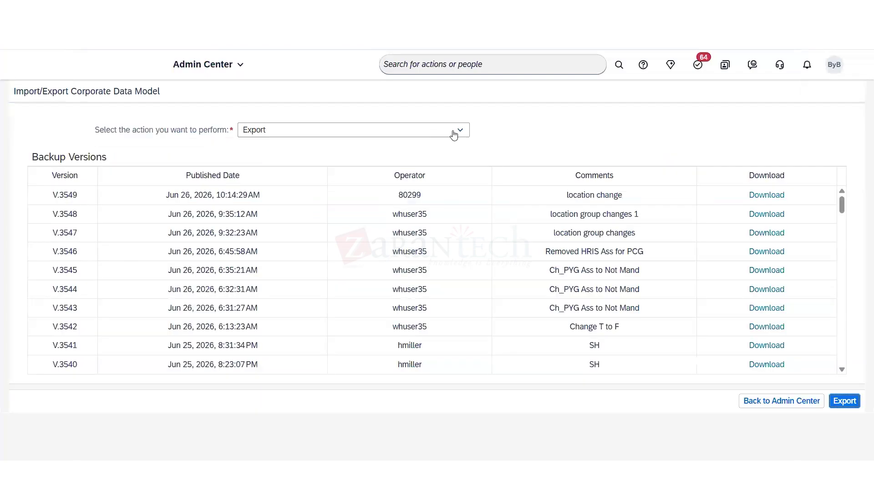
click(454, 130)
click(301, 145)
click(494, 149)
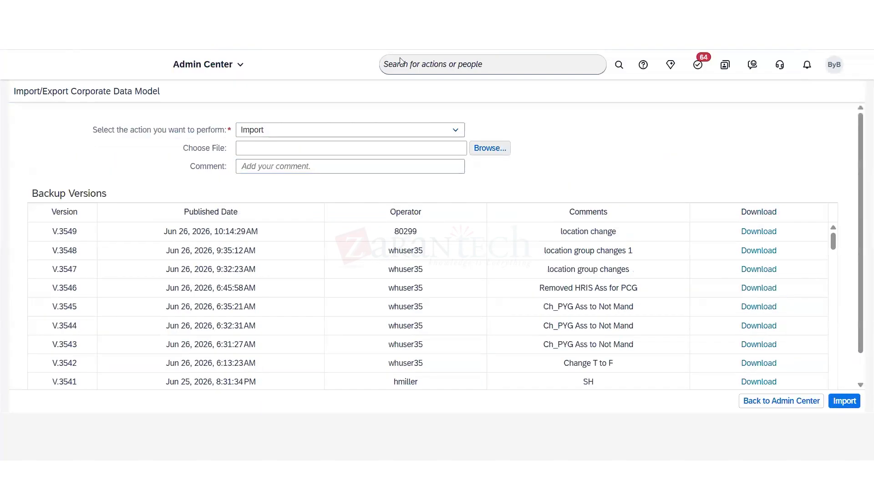
click(151, 242)
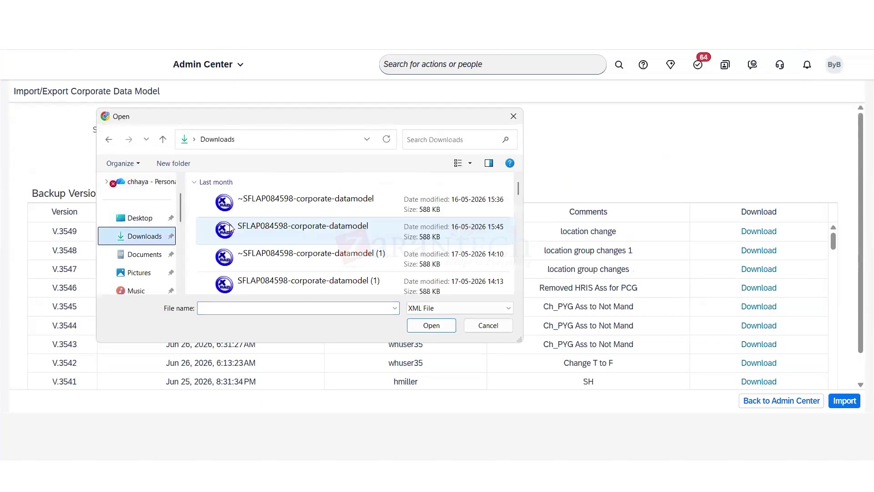
click(281, 202)
drag(519, 189, 520, 289)
click(478, 284)
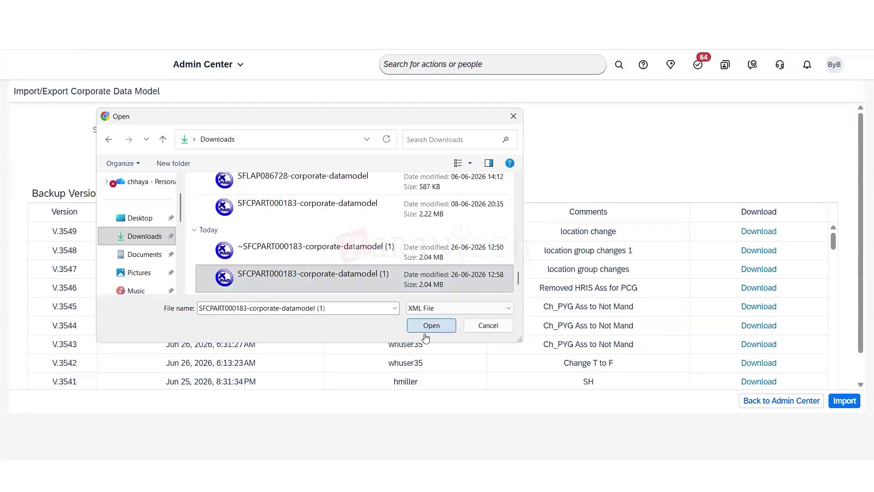
click(431, 325)
- Enter the comment "picklist" and import the selected Corporate Data Model file
click(344, 170)
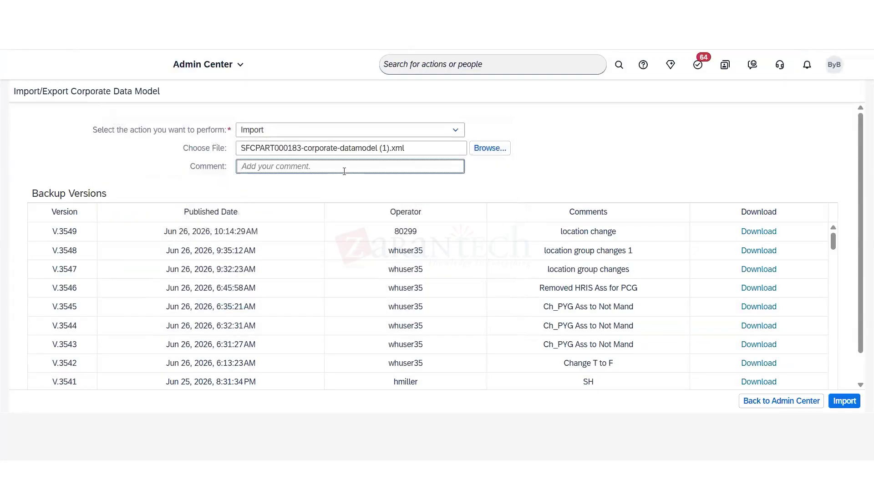
text(picklist)
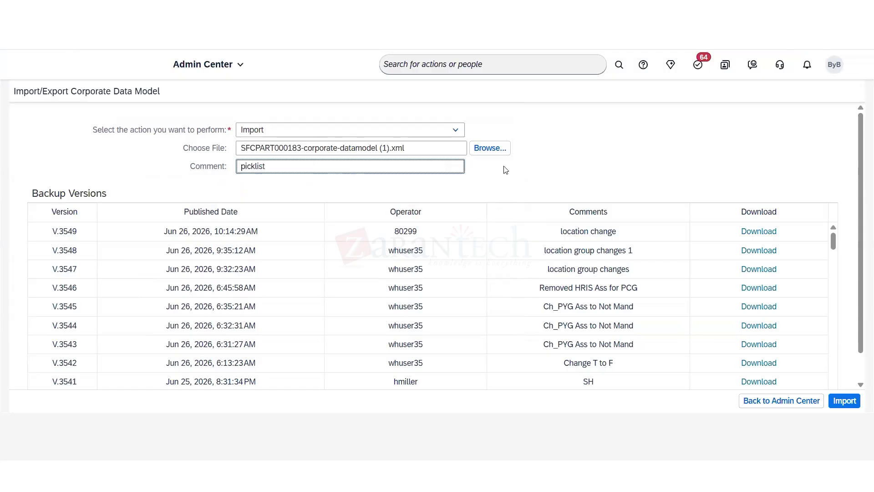
click(672, 151)
click(844, 400)
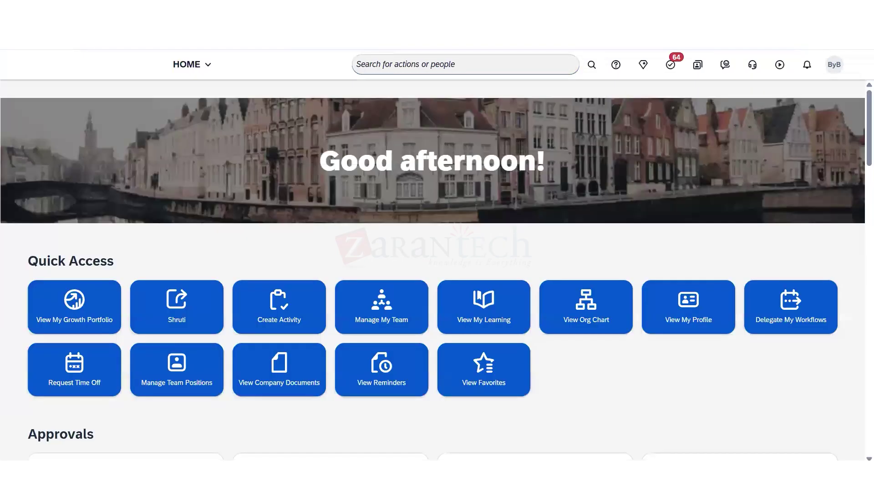
- Find and open Manage Organization, Pay and Job Structures, and start a new Location Group record
click(356, 64)
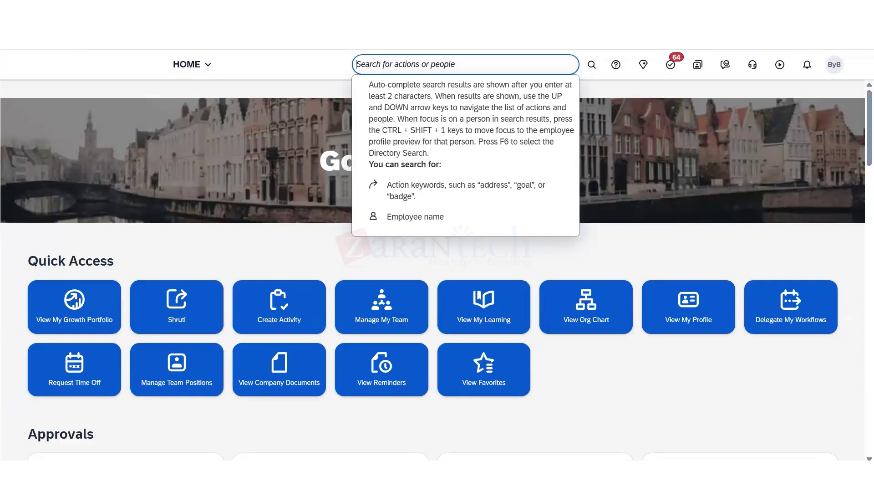
text(ma)
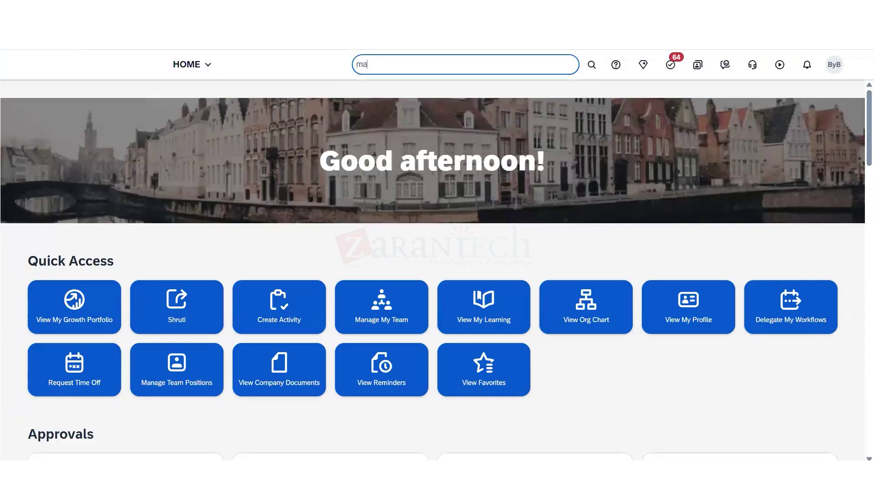
text(nage org pay)
click(437, 109)
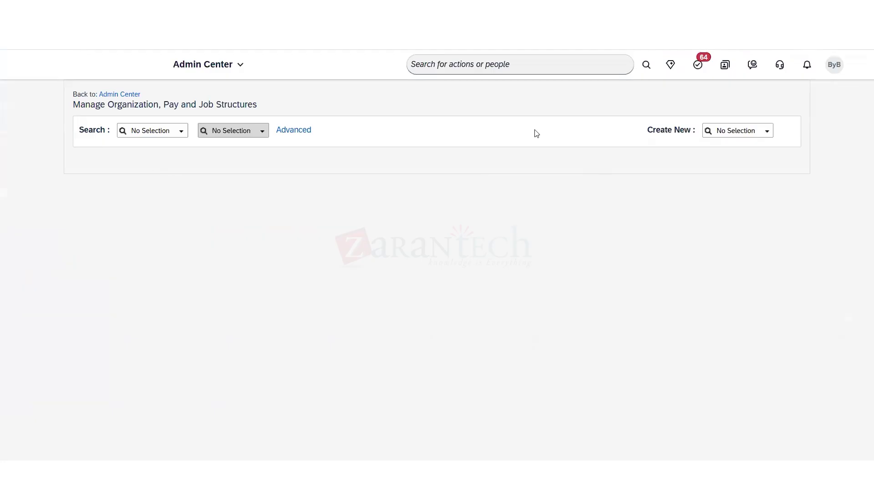
click(767, 132)
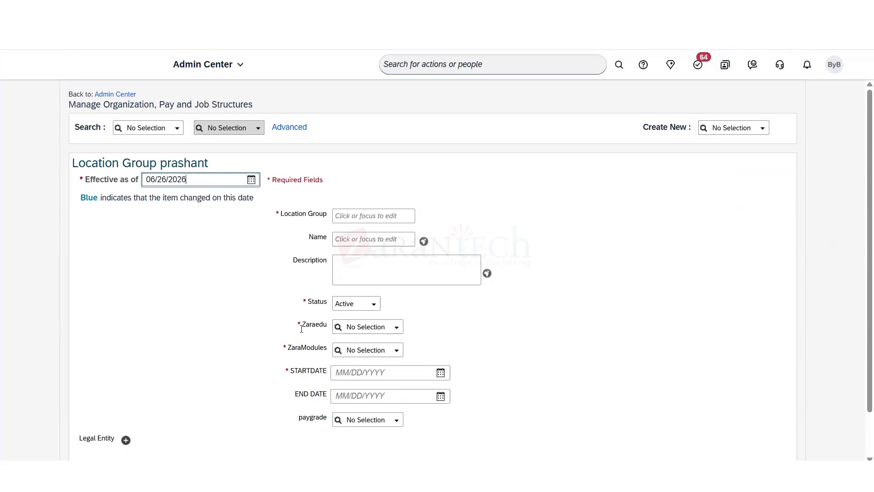
- Select SAP for Zaraedu in the new location group and display the matching ZaraModules options
drag(302, 329, 328, 333)
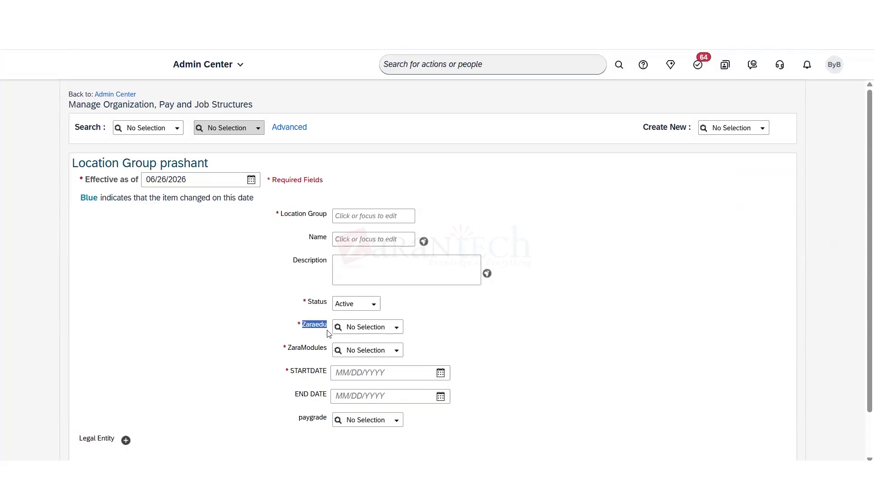
click(402, 330)
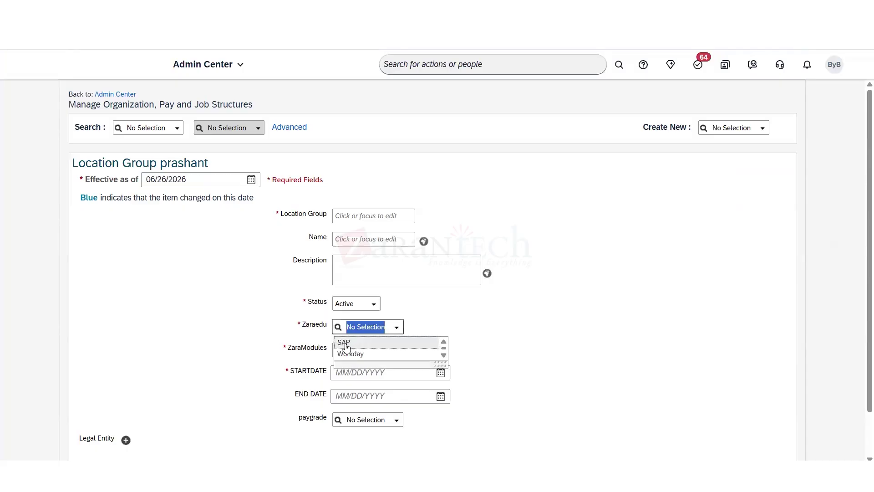
key(Return)
drag(294, 353, 390, 350)
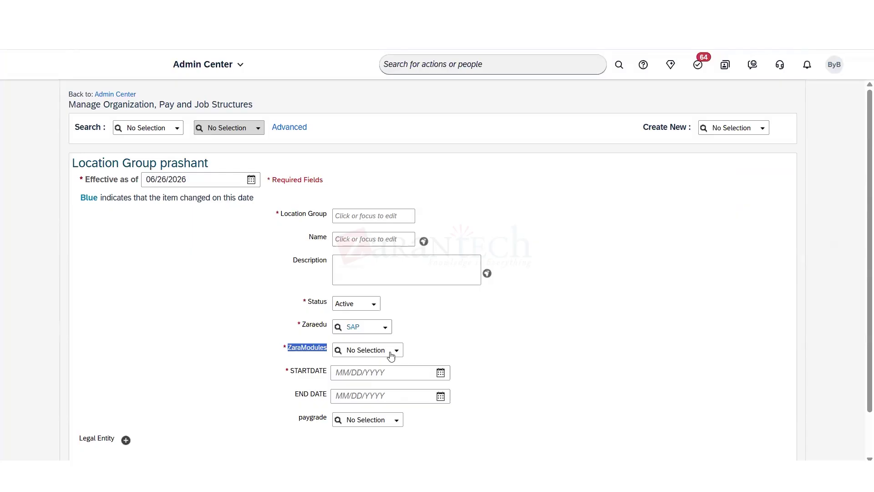
click(392, 355)
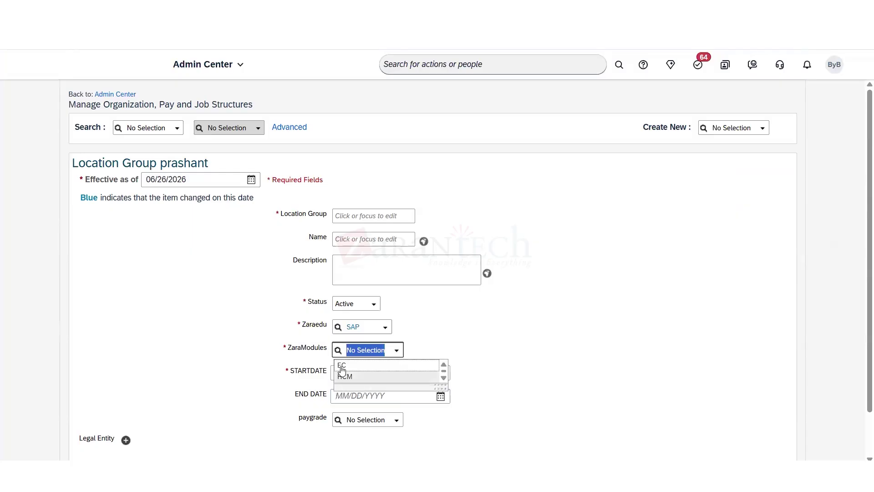
- Change Zaraedu to Workday and display the ZaraModules options for that parent value
click(385, 327)
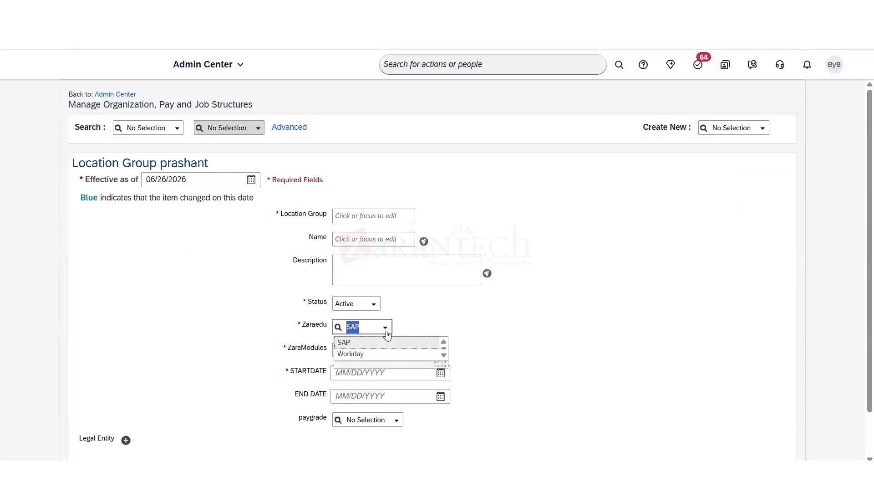
click(351, 354)
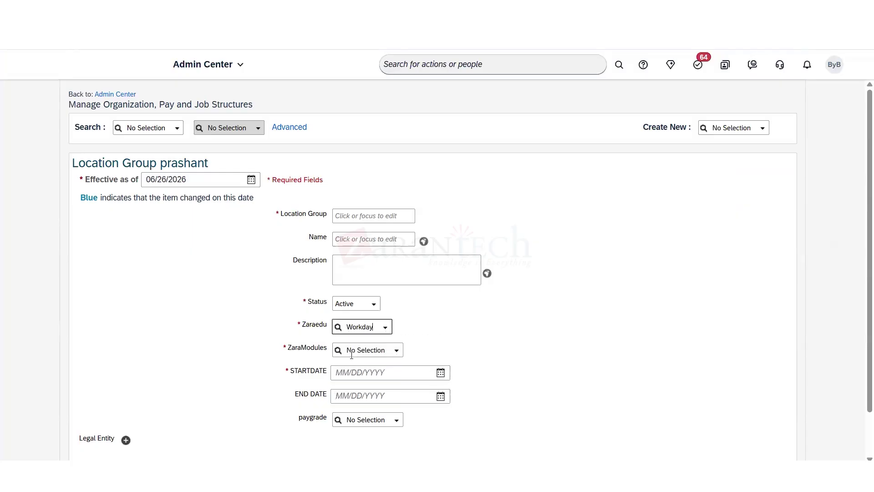
click(394, 351)
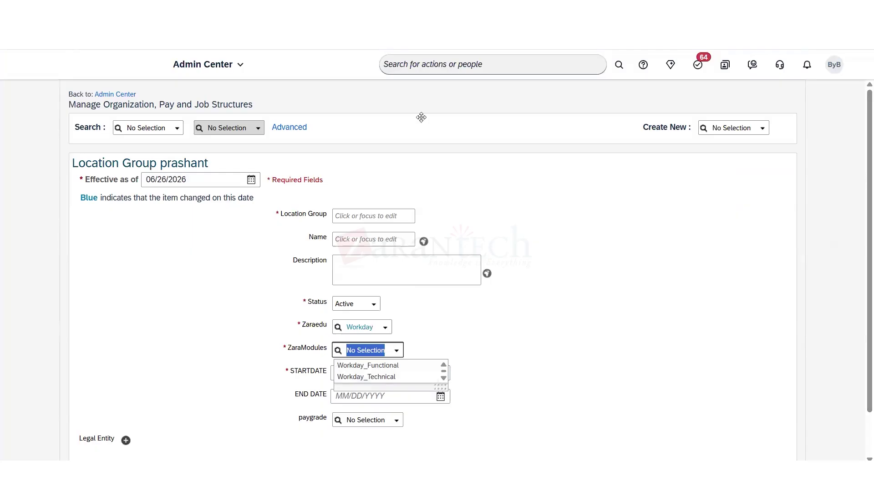
click(426, 63)
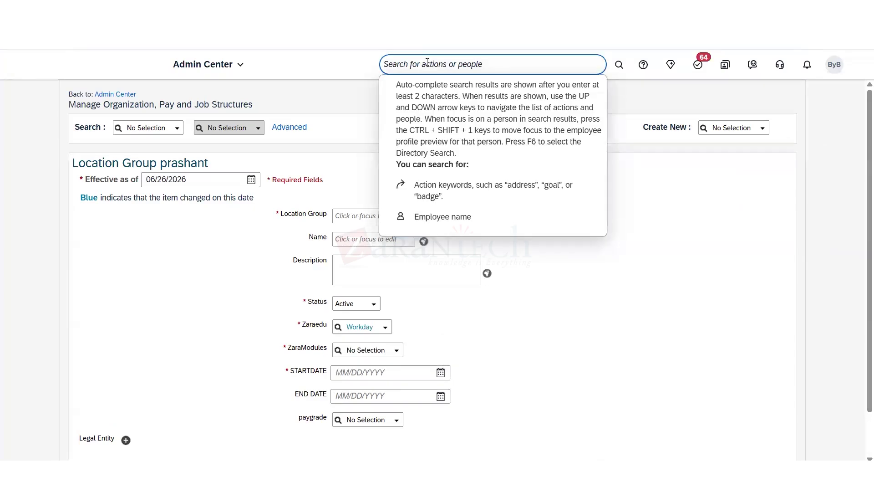
text(import)
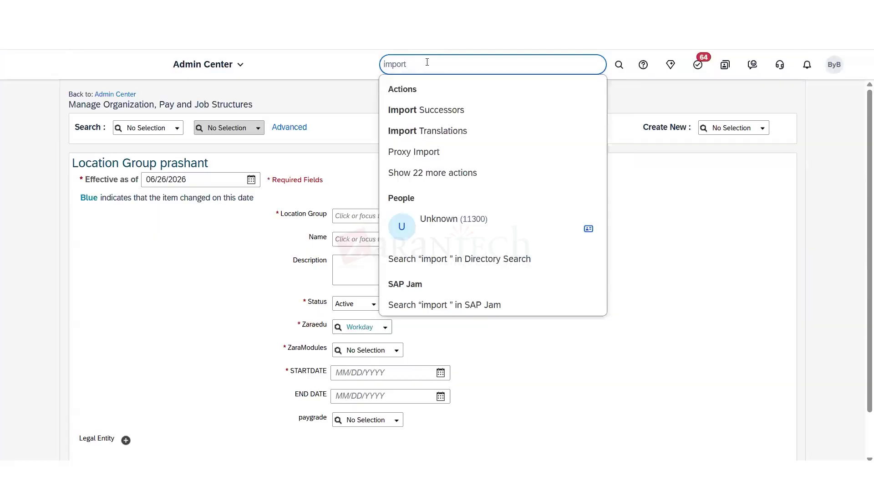
key(BackSpace)
key(BackSpace)
key(BackSpace)
key(BackSpace)
key(BackSpace)
key(BackSpace)
key(BackSpace)
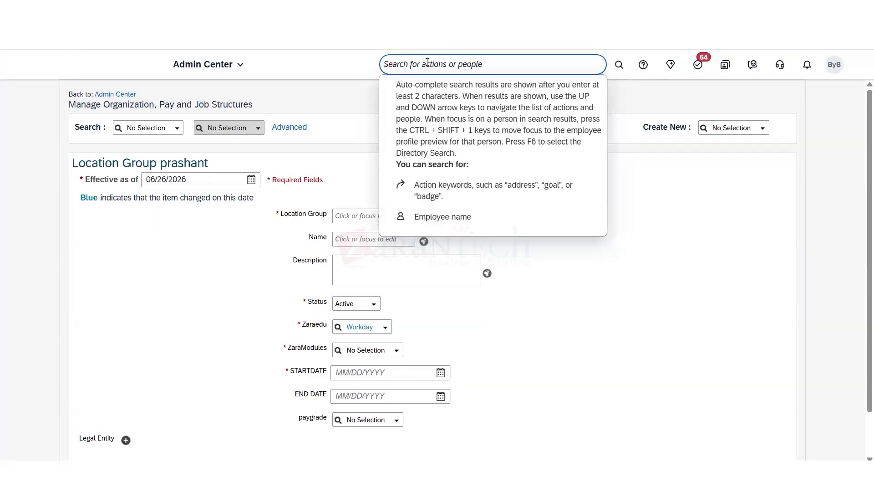
text(picklis)
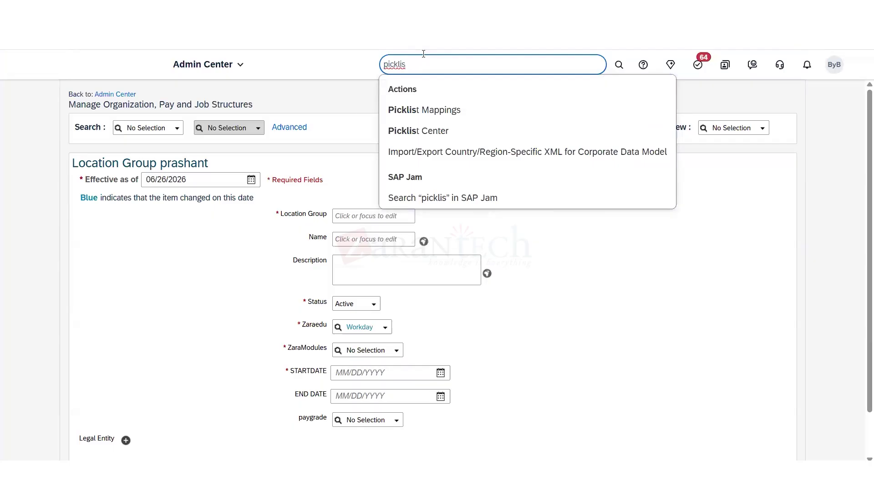
text(t)
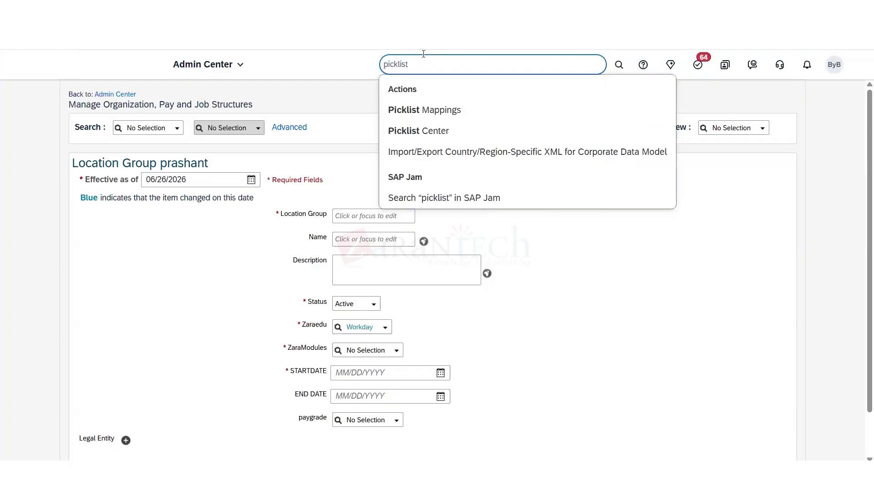
key(BackSpace)
key(BackSpace)
key(BackSpace)
key(BackSpace)
key(BackSpace)
key(BackSpace)
key(BackSpace)
key(BackSpace)
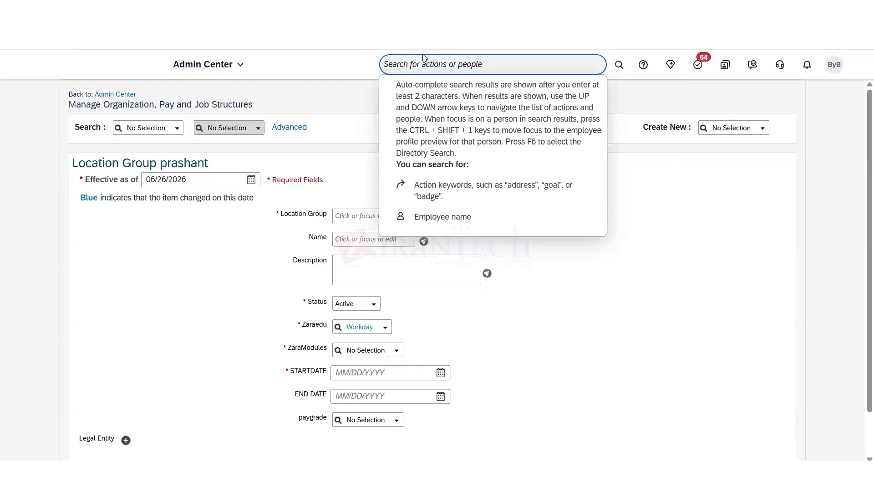
- Find and open Import and Export Data, discarding the unsaved location group entry
text(import)
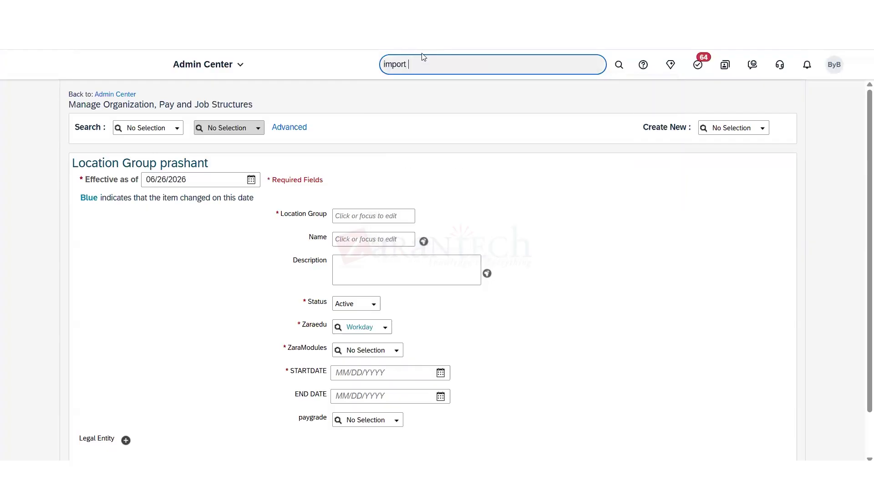
text( founadtion)
key(BackSpace)
key(BackSpace)
key(BackSpace)
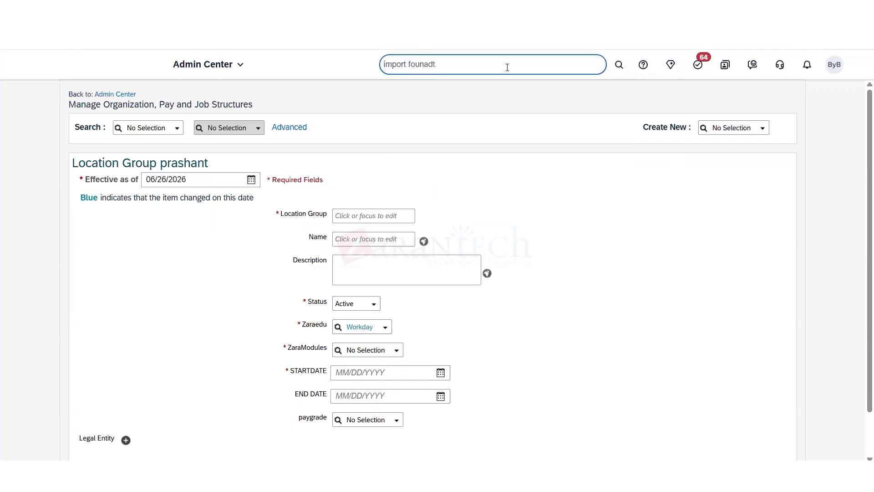
key(BackSpace)
key(BackSpace)
key(BackSpace)
key(BackSpace)
key(BackSpace)
key(BackSpace)
key(BackSpace)
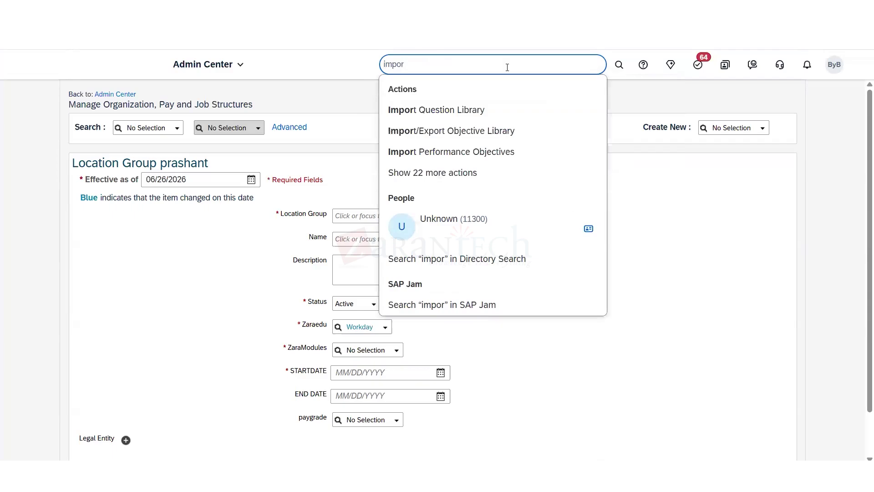
text(t a)
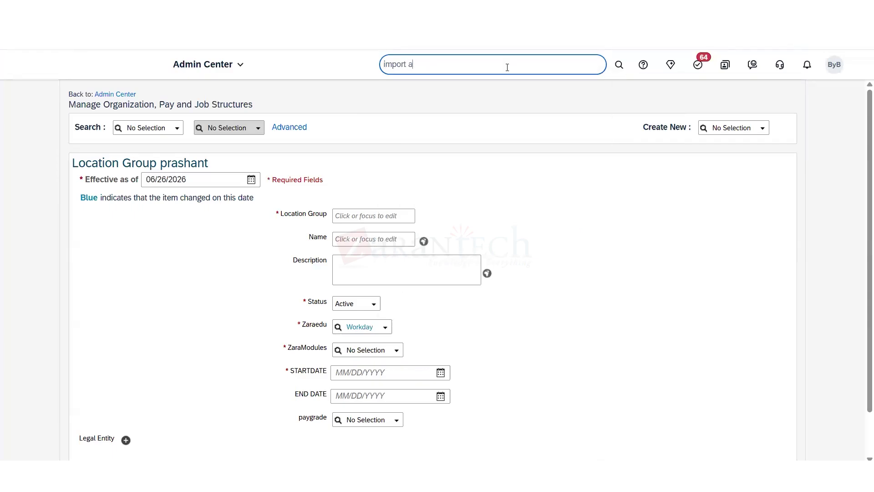
text(nd export)
click(492, 114)
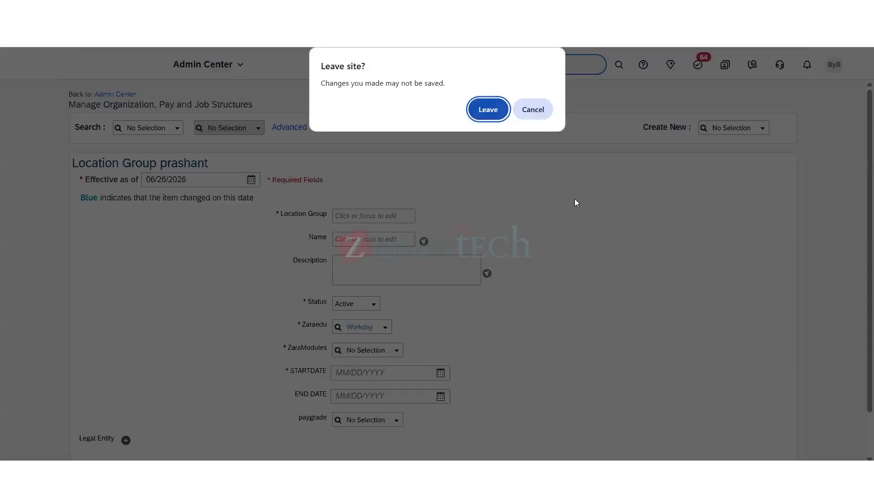
click(495, 108)
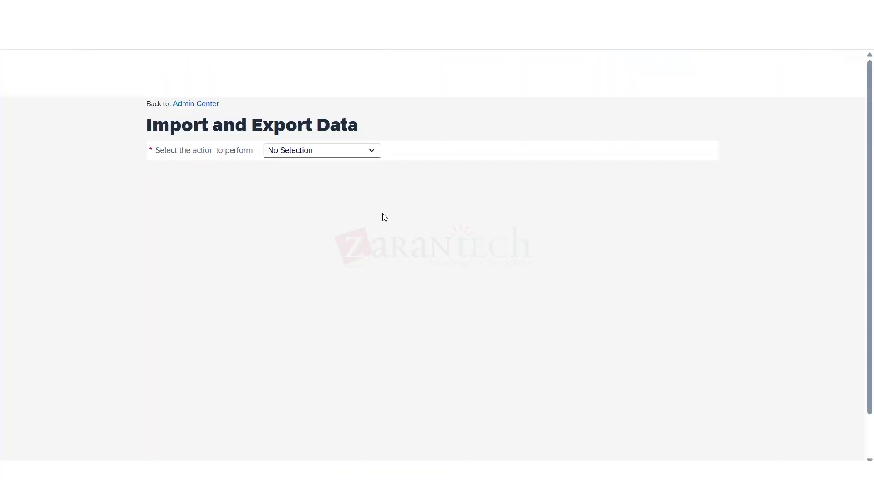
- Choose Import Data as the action and look up the generic objects matching "pick", without selecting one
click(298, 133)
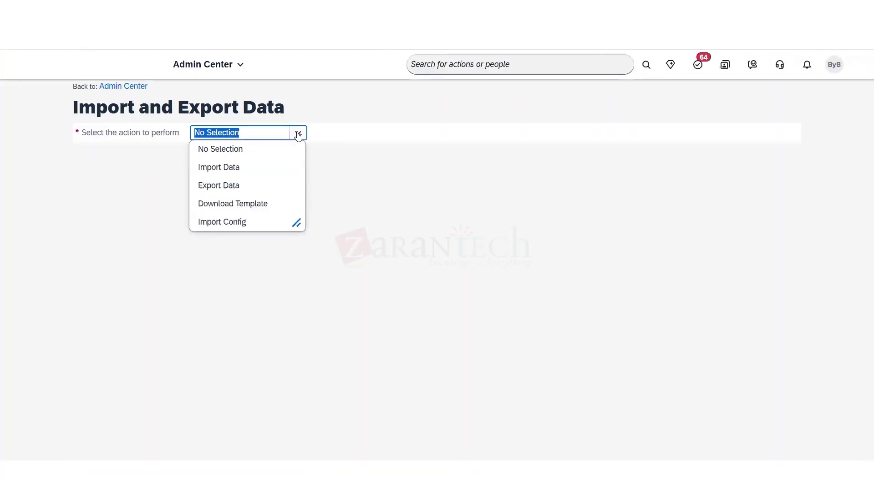
click(250, 167)
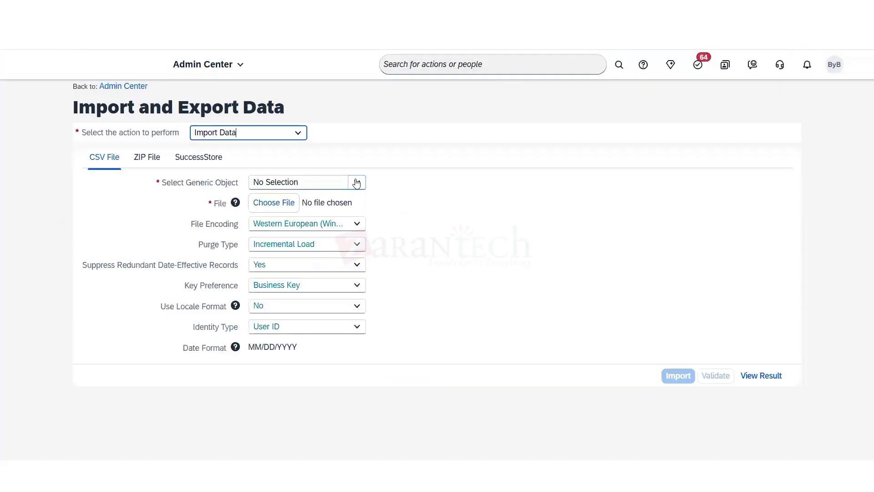
click(357, 182)
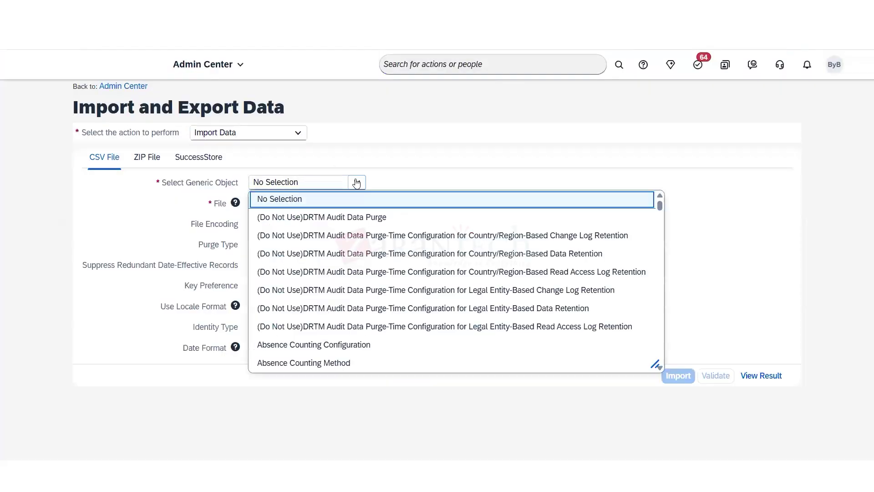
text(pi)
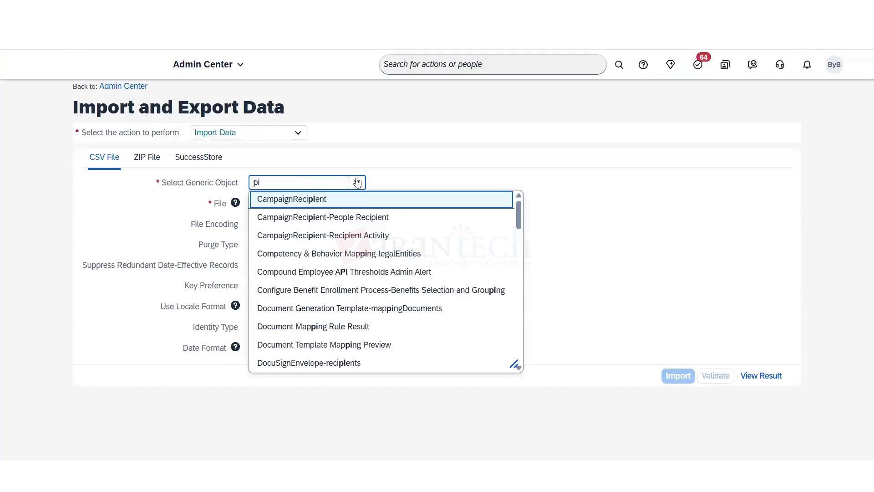
text(ck)
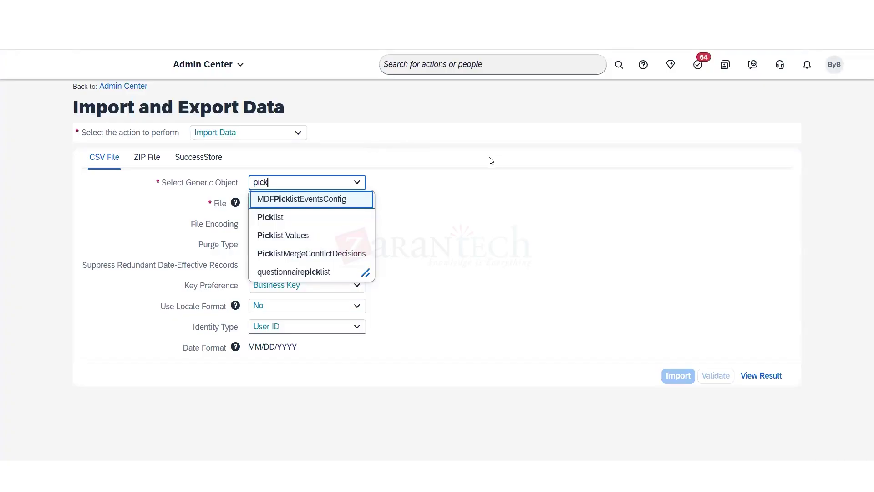
click(297, 312)
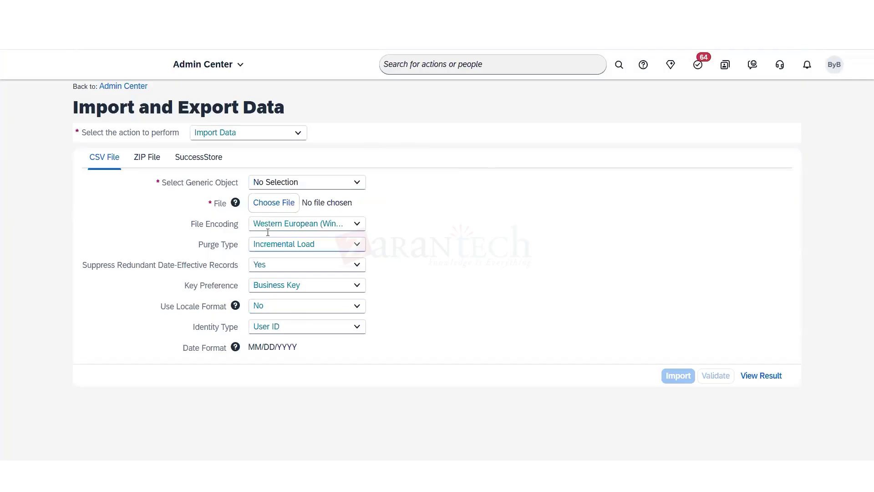
click(357, 182)
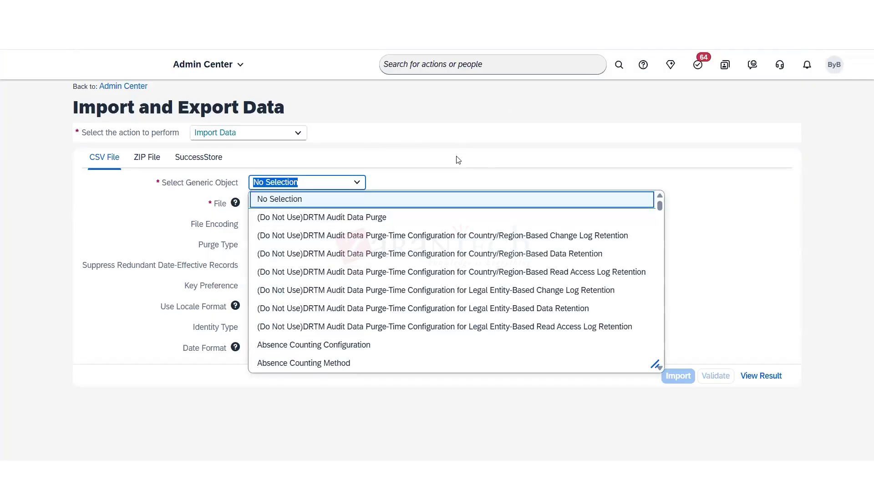
click(466, 164)
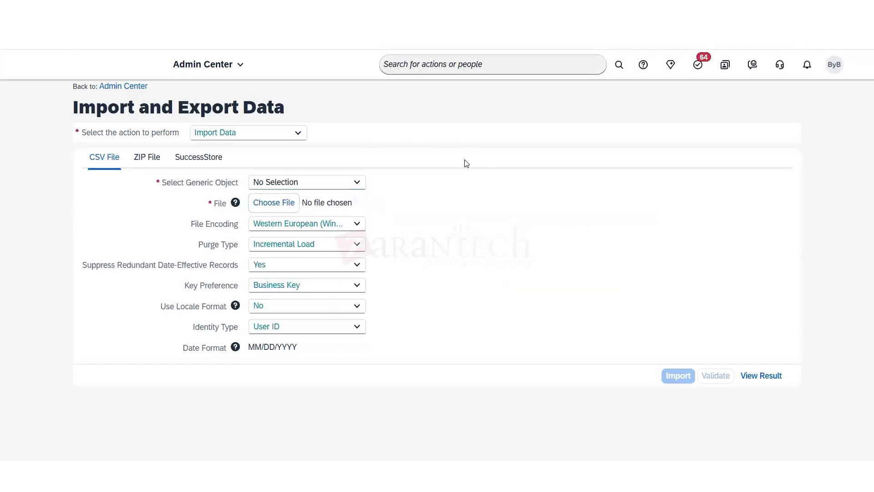
- Find and open the Upgrade Center
click(440, 66)
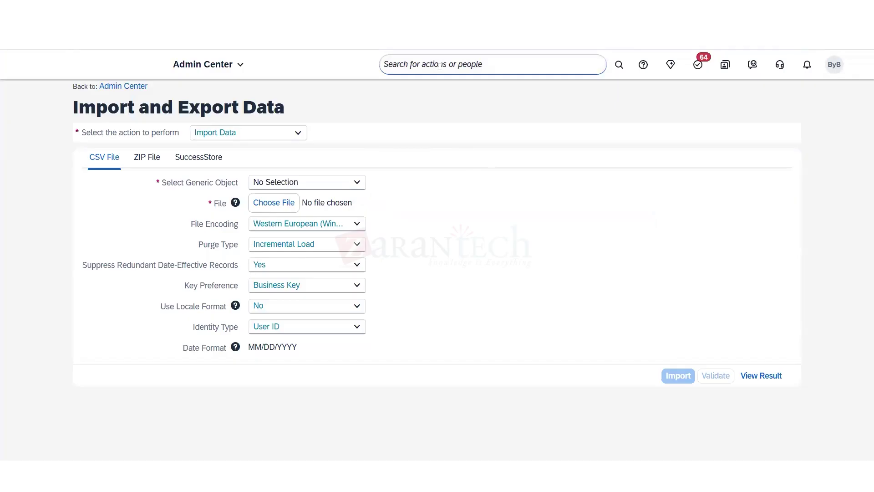
click(440, 64)
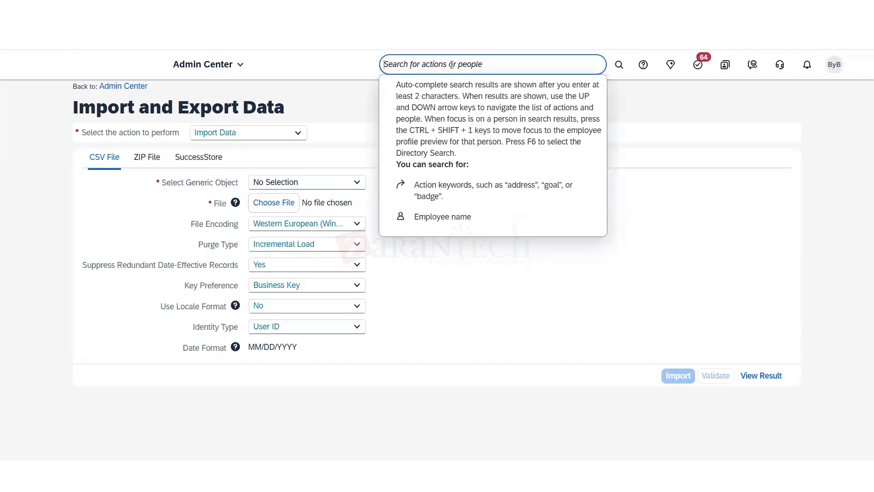
text(upgrade)
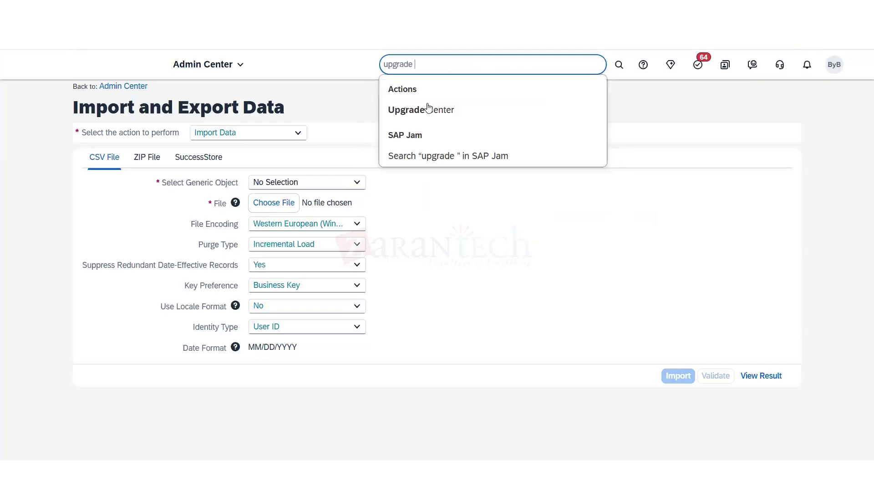
click(428, 108)
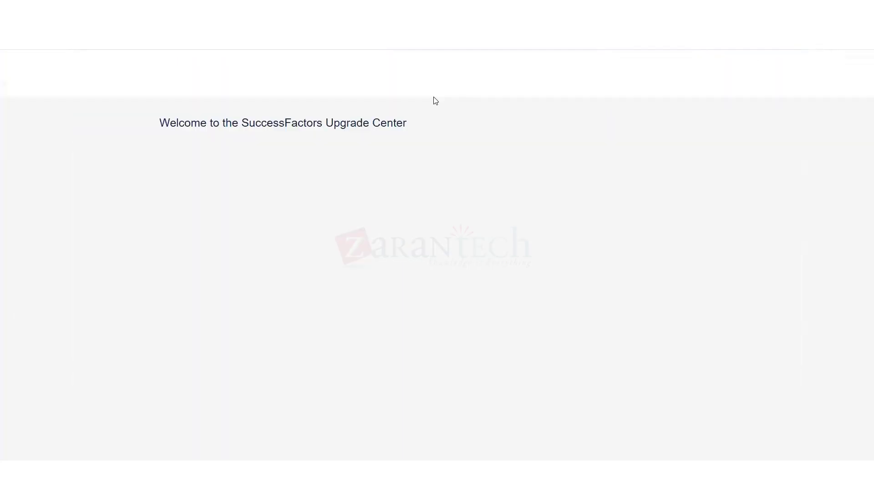
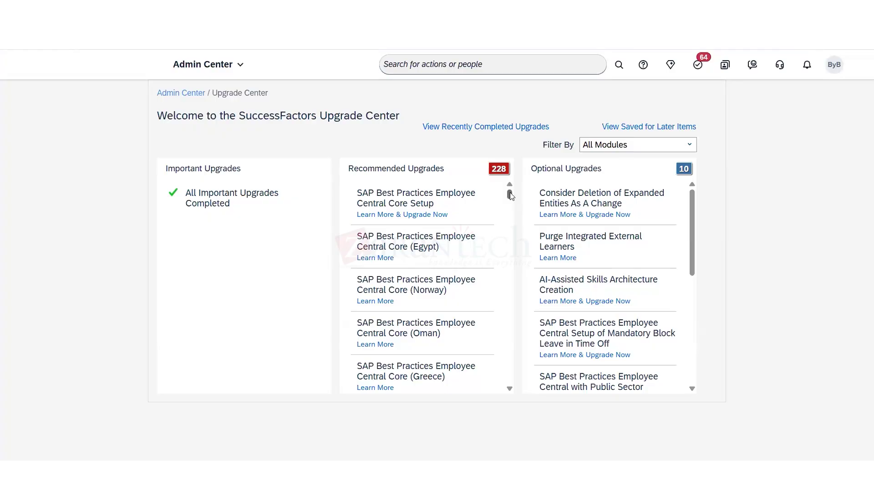
- Open SAP Best Practices Time Tracking Setup among the recommended upgrades, retry its upgrade and confirm it
drag(511, 195, 507, 267)
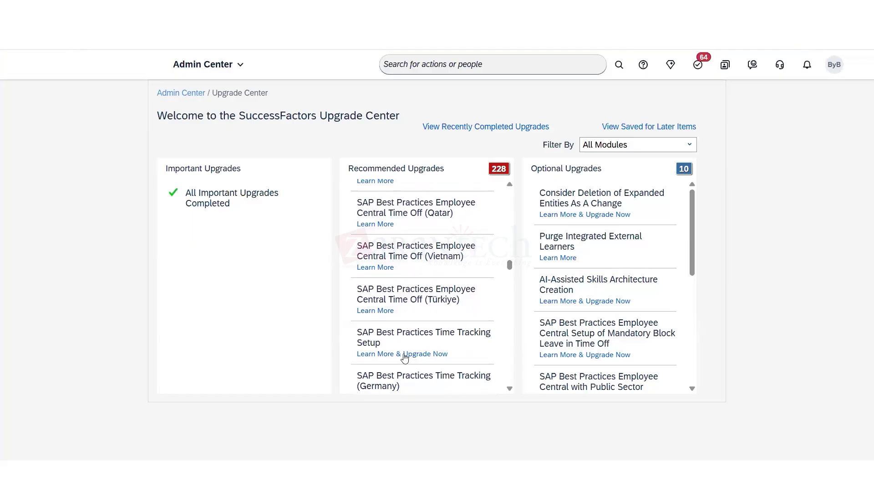
click(420, 356)
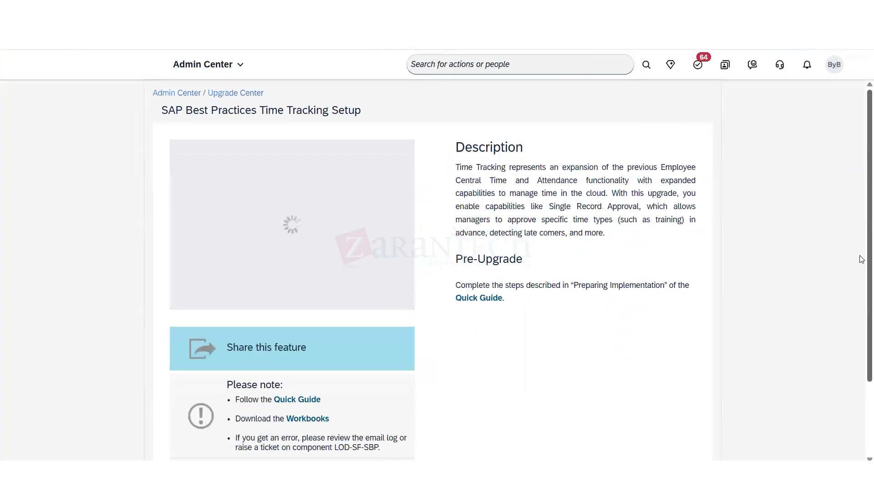
scroll(856, 324, down, 2)
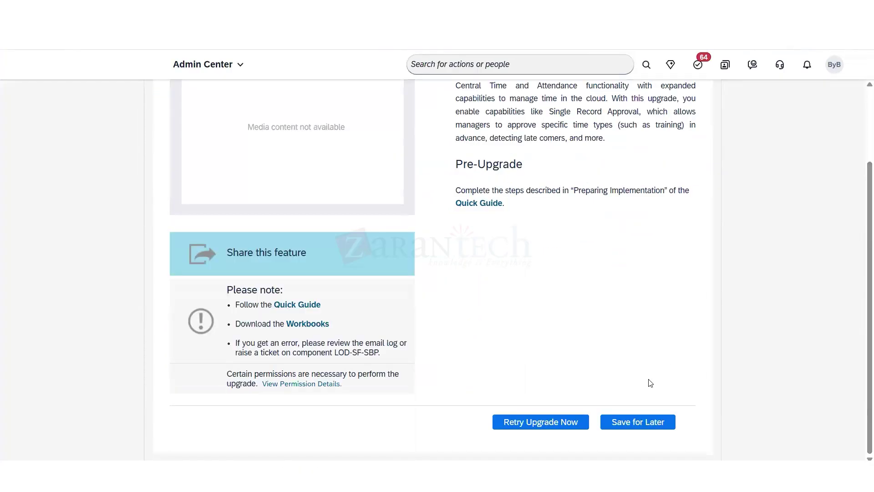
click(547, 427)
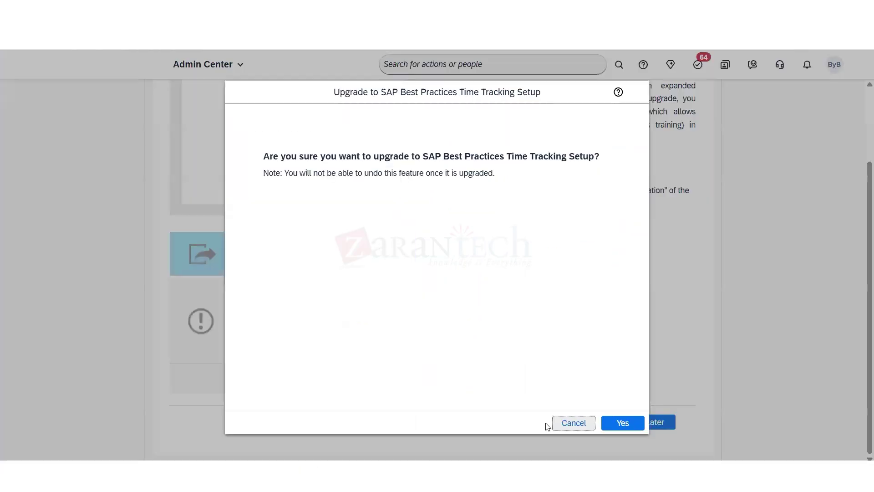
click(624, 421)
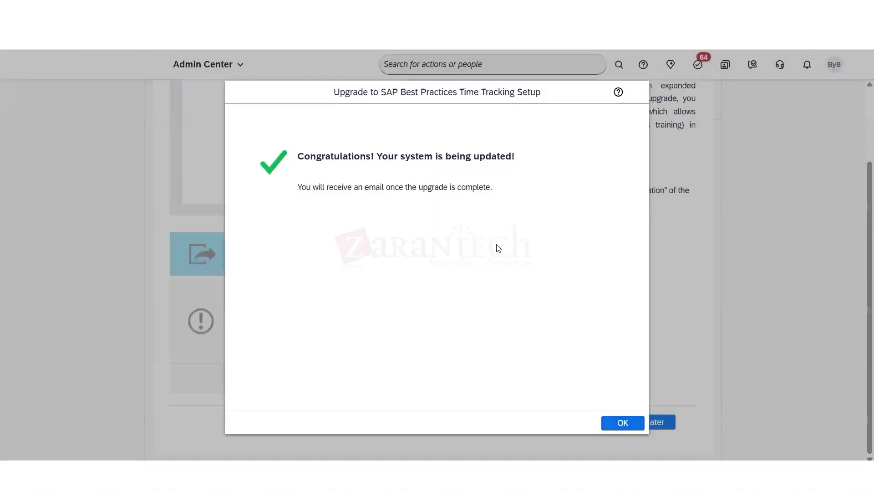
click(637, 422)
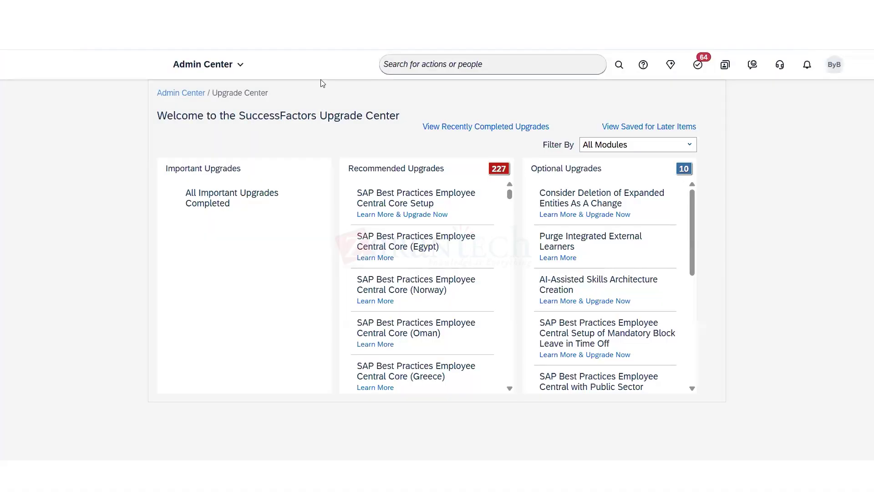
- Find and open the Check Tool
click(410, 58)
text(check to)
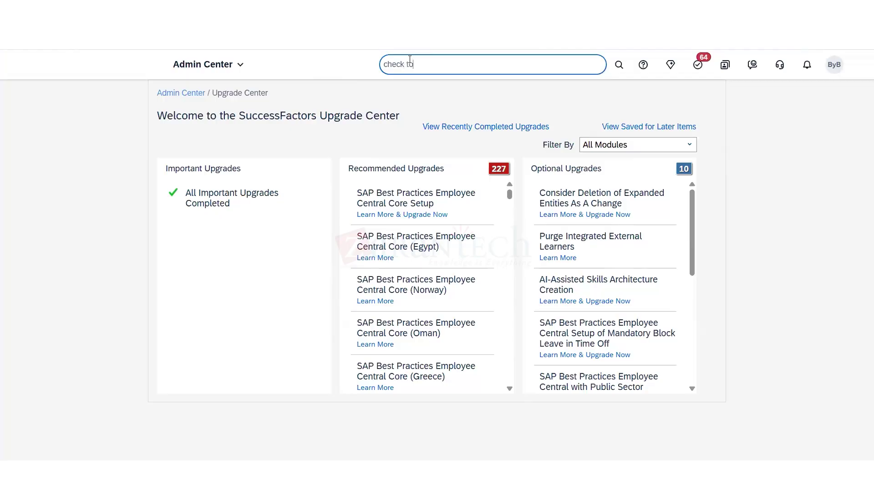
text(ol)
key(Down)
key(Return)
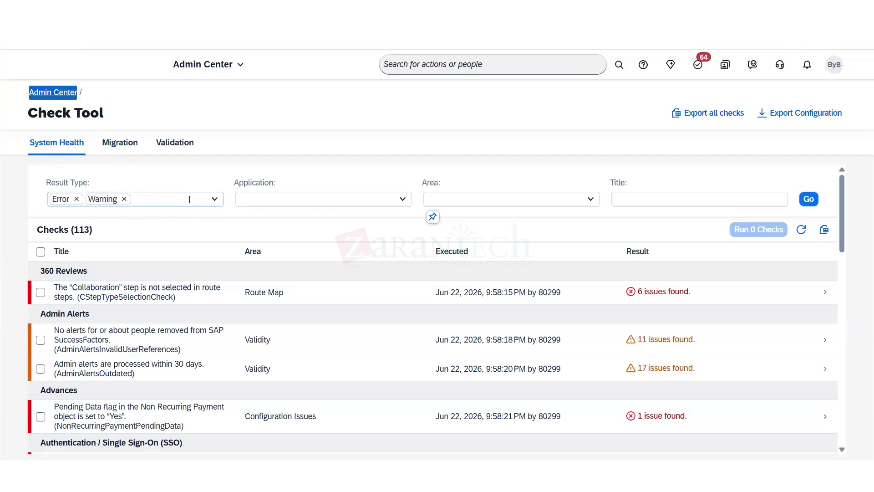
- Restrict the system health result type filter to Error only
click(214, 199)
click(61, 219)
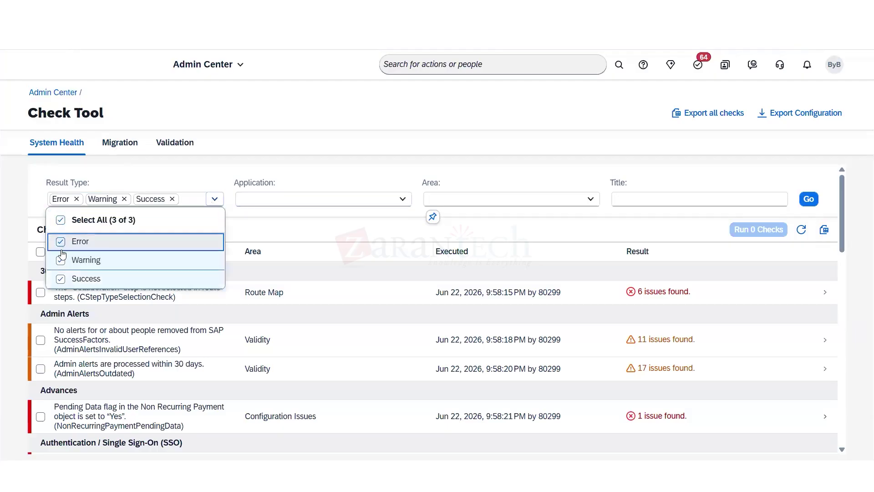
click(64, 244)
click(61, 260)
click(61, 279)
click(60, 242)
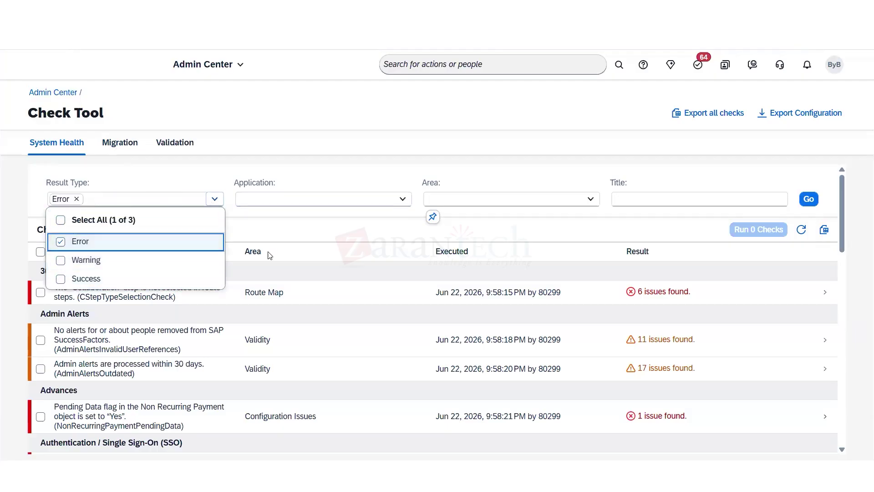
- Filter the checks by application Center of Capabilities and area Job Profile Builder, and apply the filters
click(403, 199)
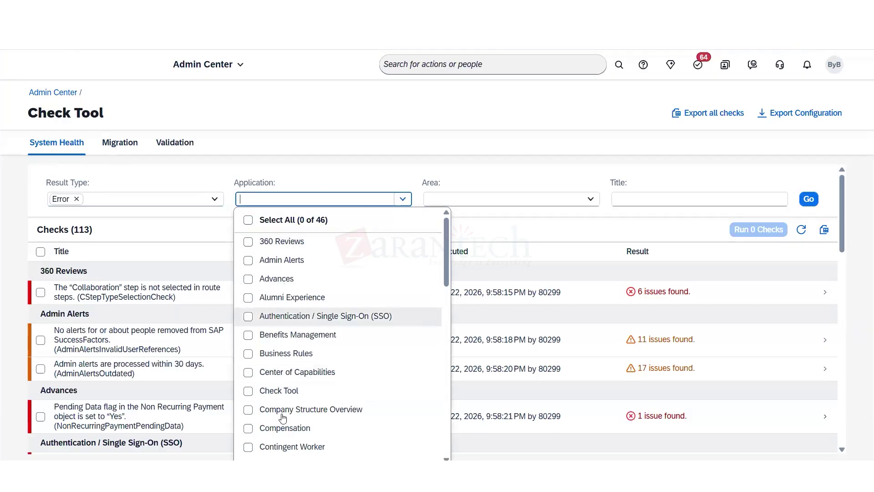
click(250, 372)
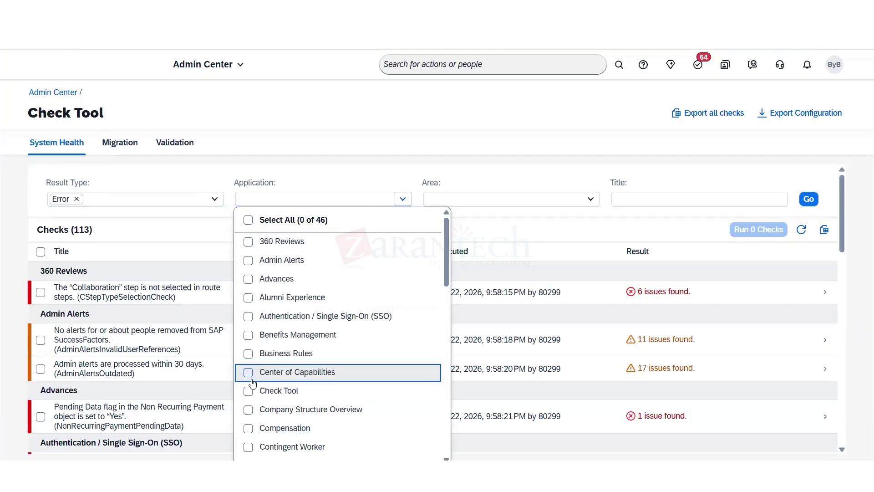
click(499, 289)
click(590, 199)
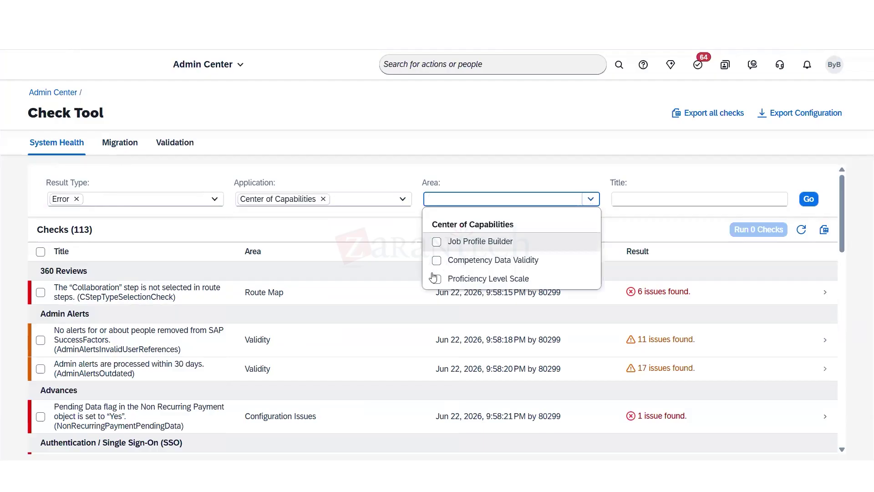
click(437, 241)
click(809, 199)
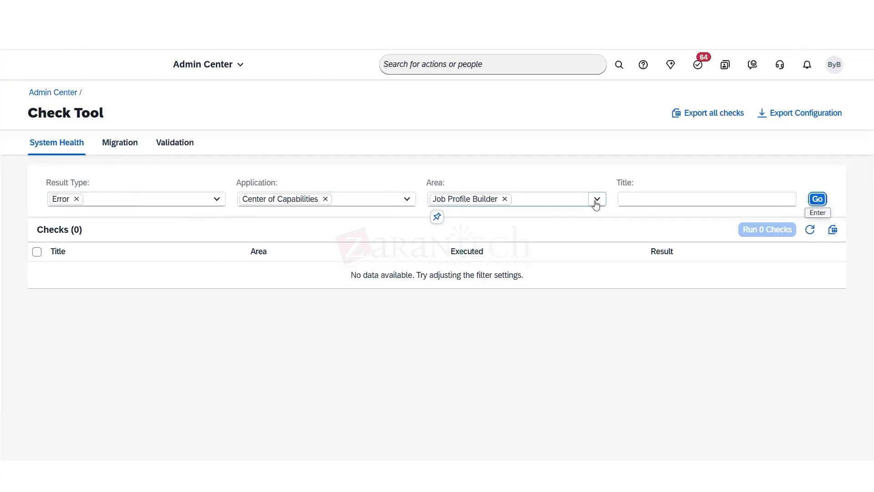
- Add Competency Data Validity to the area filter and reapply the filters
click(597, 199)
click(455, 258)
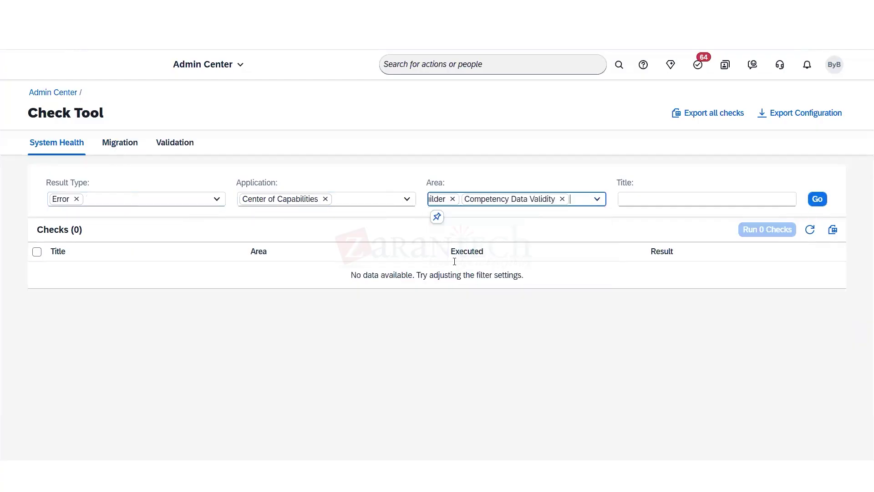
click(815, 201)
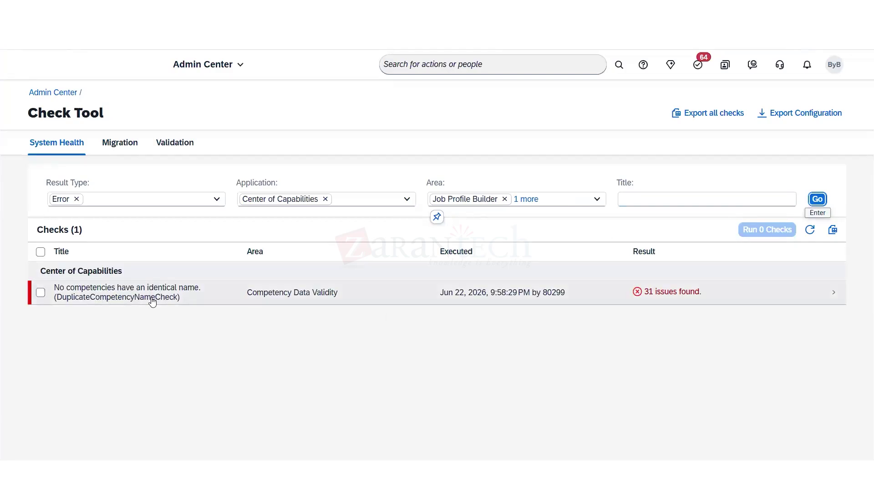
- Open the duplicate competency name check and read its proposed solution on identical names and how they are migrated
click(330, 296)
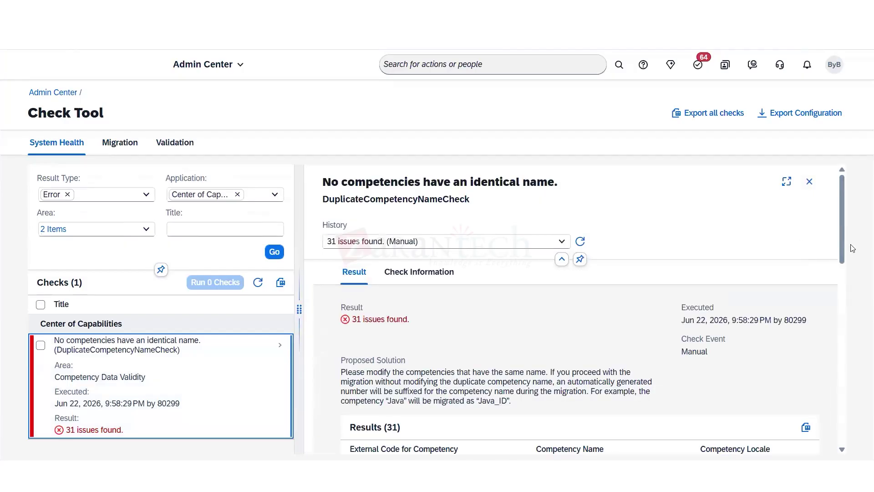
mouse_move(847, 248)
mouse_down()
mouse_move(842, 319)
mouse_move(844, 239)
mouse_up()
scroll(843, 238, down, 1)
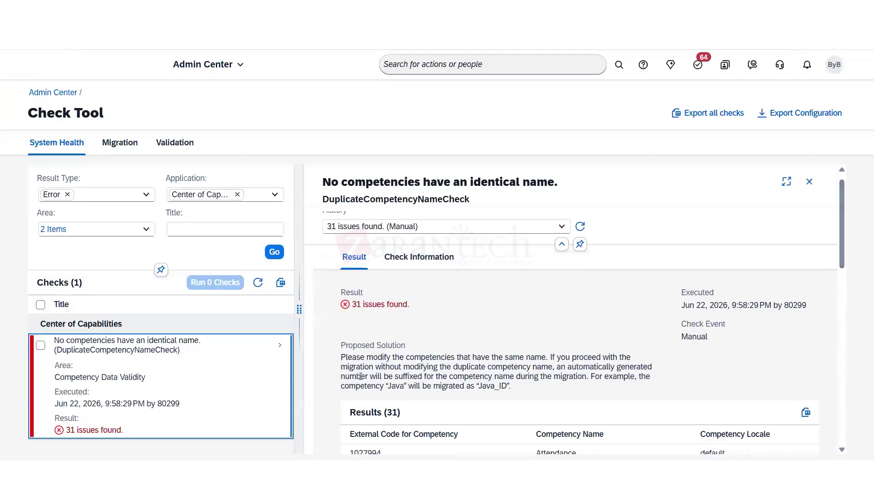
drag(356, 365, 456, 358)
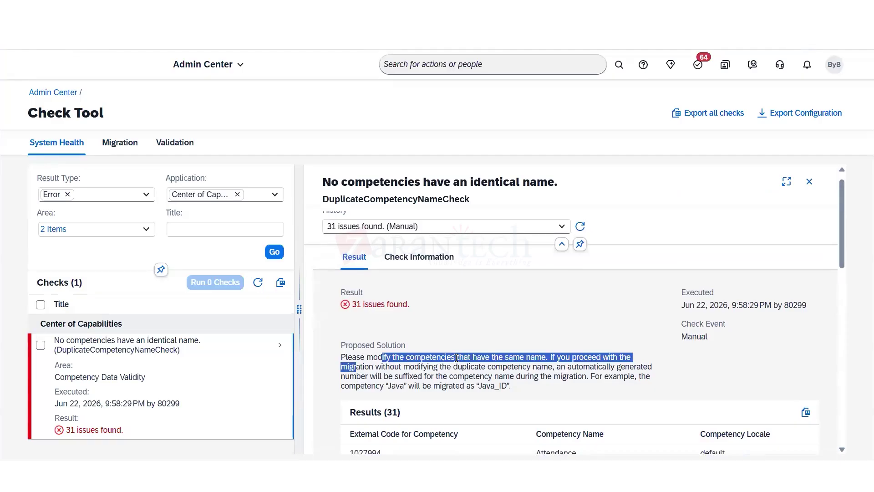
drag(554, 356, 610, 357)
drag(349, 367, 357, 367)
drag(422, 367, 641, 367)
drag(356, 376, 593, 377)
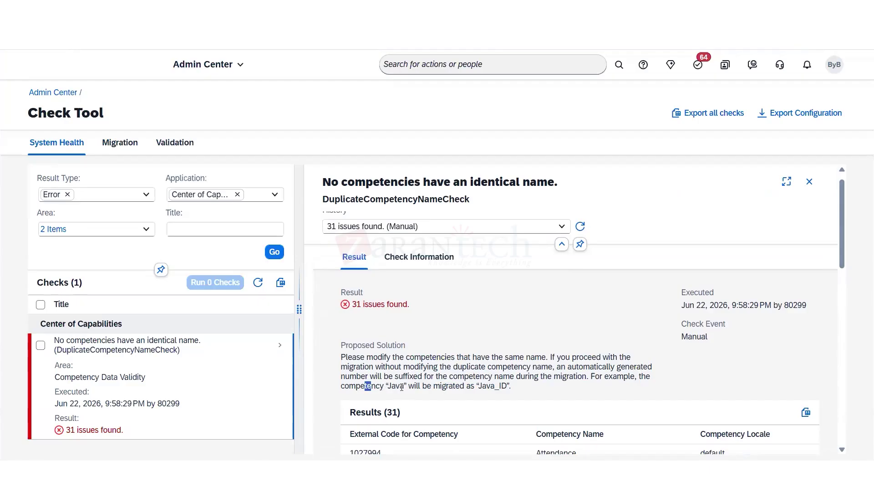
drag(395, 385, 404, 386)
drag(482, 385, 515, 386)
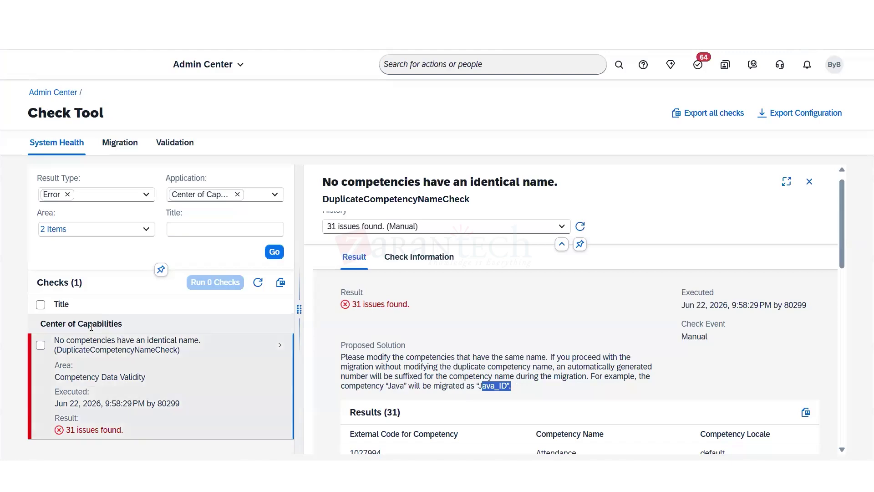
- Run the duplicate competency name check again
click(41, 345)
click(237, 283)
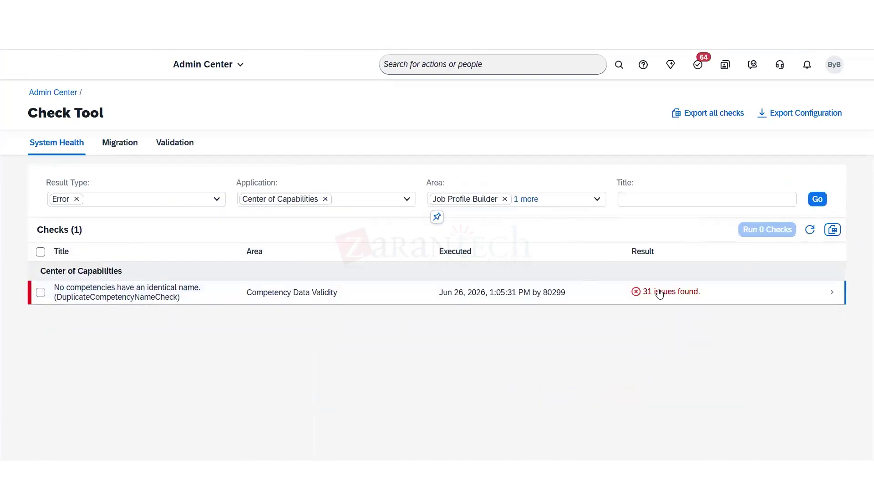
click(216, 198)
click(252, 327)
- Open the RuleTransportStabilization migration check and run its Quick Fix, Migration of Option IDs to External Codes, through final approval
click(110, 145)
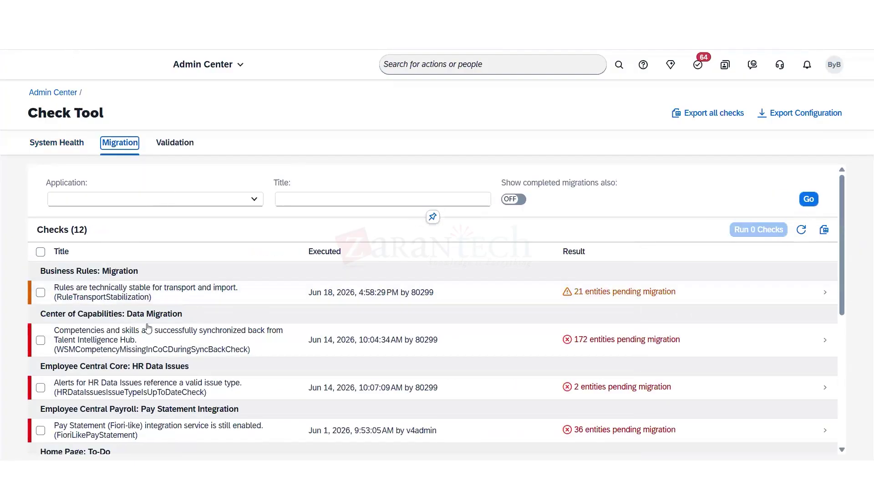
click(187, 291)
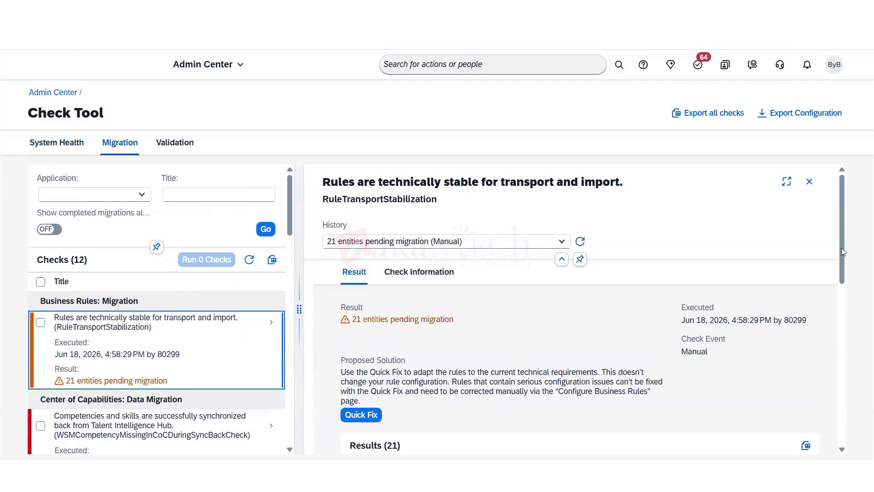
scroll(842, 255, down, 1)
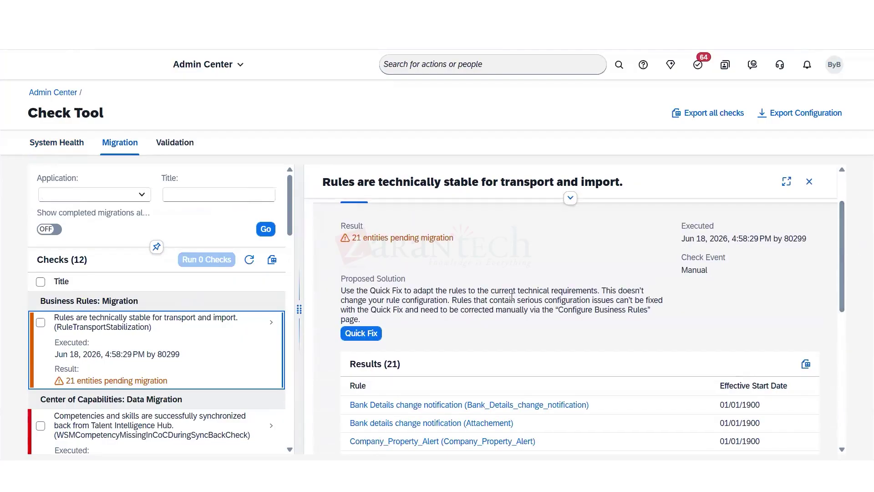
click(364, 336)
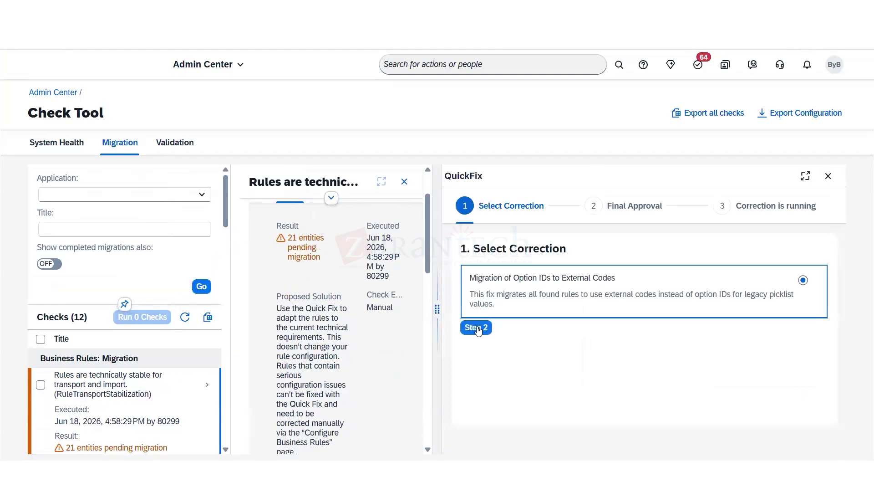
click(476, 328)
click(475, 383)
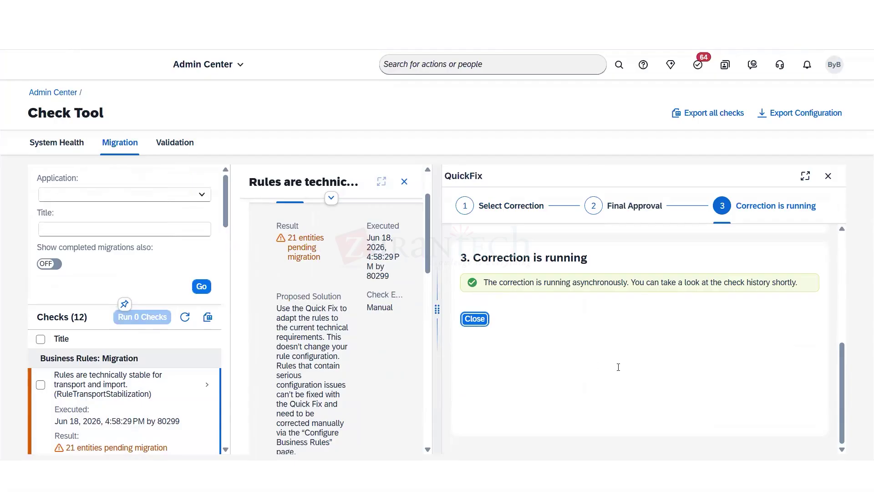
- Show the validation checks, waiting for the unresponsive pages, and filter them by the application Business Rules
click(187, 141)
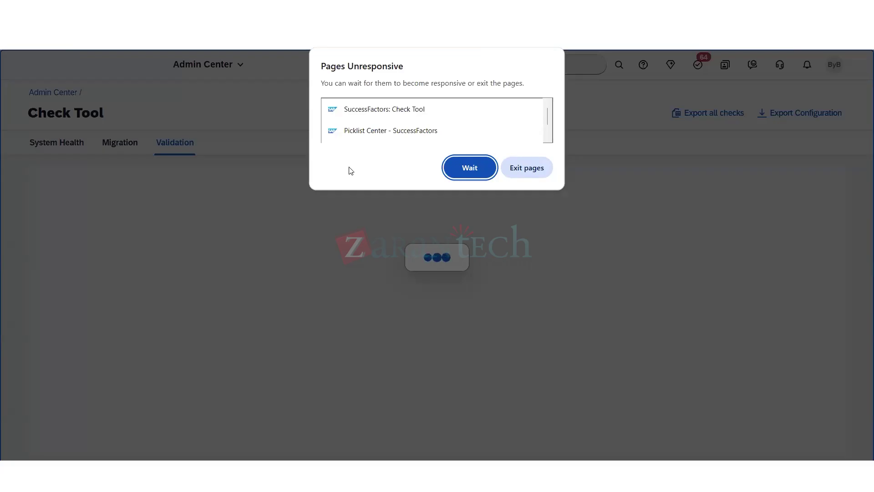
click(464, 174)
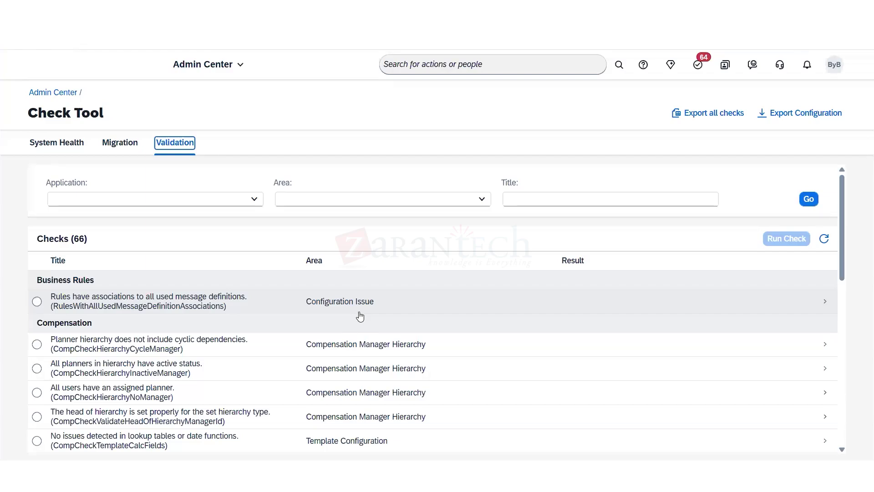
click(250, 200)
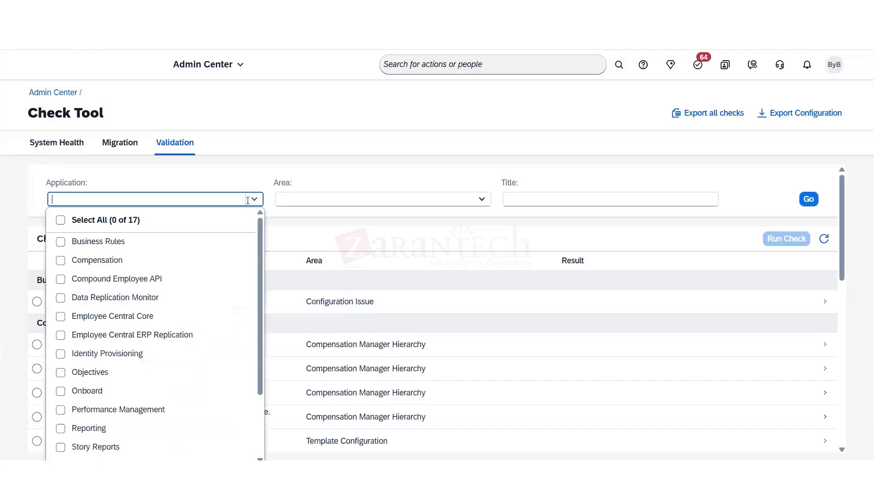
click(114, 241)
click(768, 284)
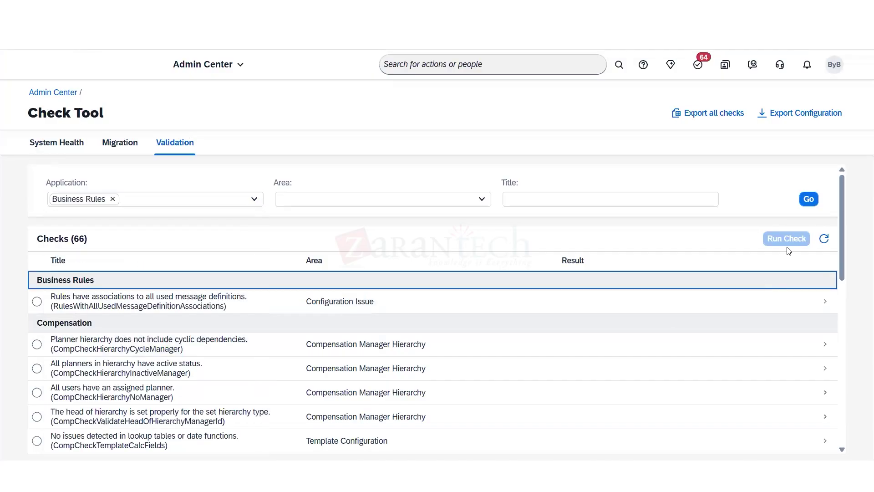
click(809, 200)
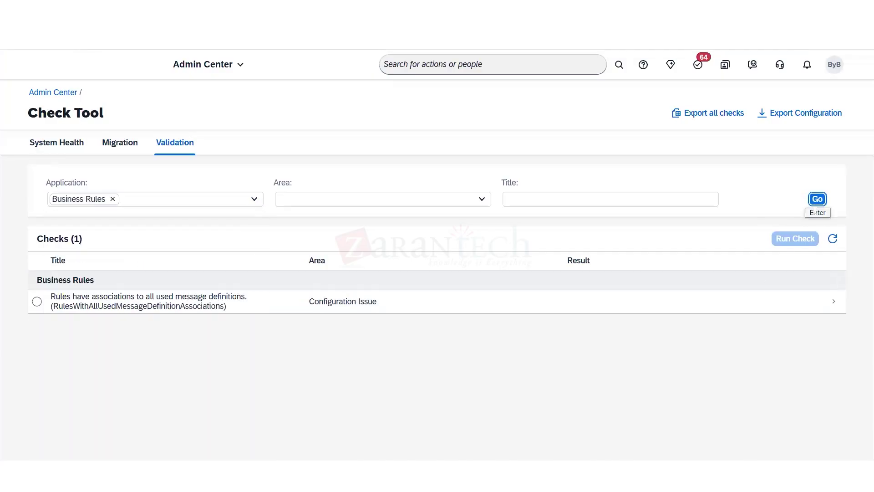
- Open the RulesWithAllUsedMessageDefinitionAssociations check and run its Quick Fix, Add Associations for All Used Message Definitions, through final approval
click(38, 302)
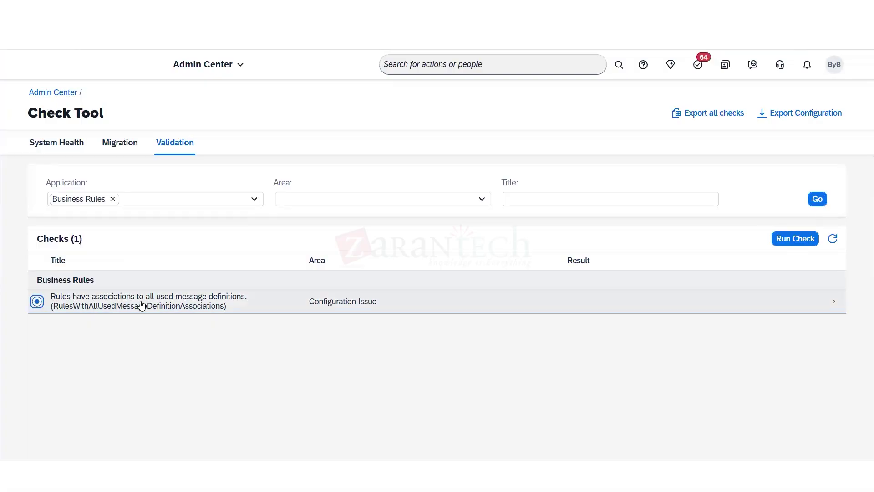
click(142, 305)
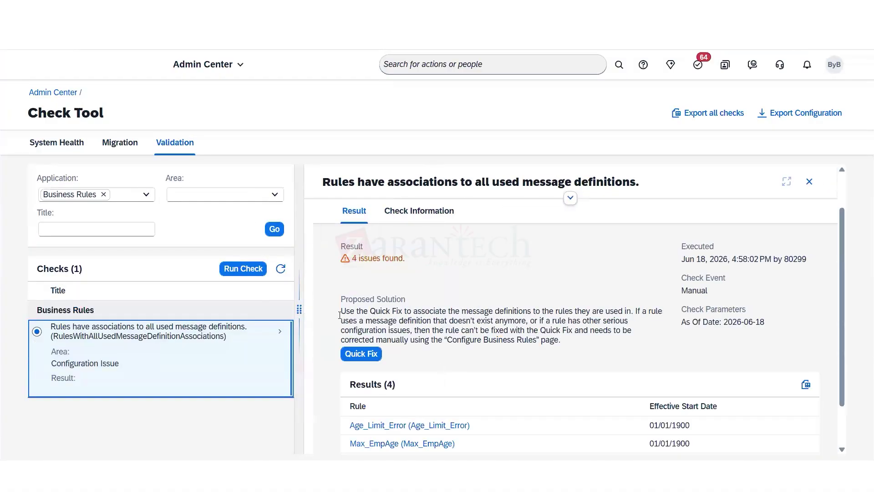
drag(406, 312, 452, 312)
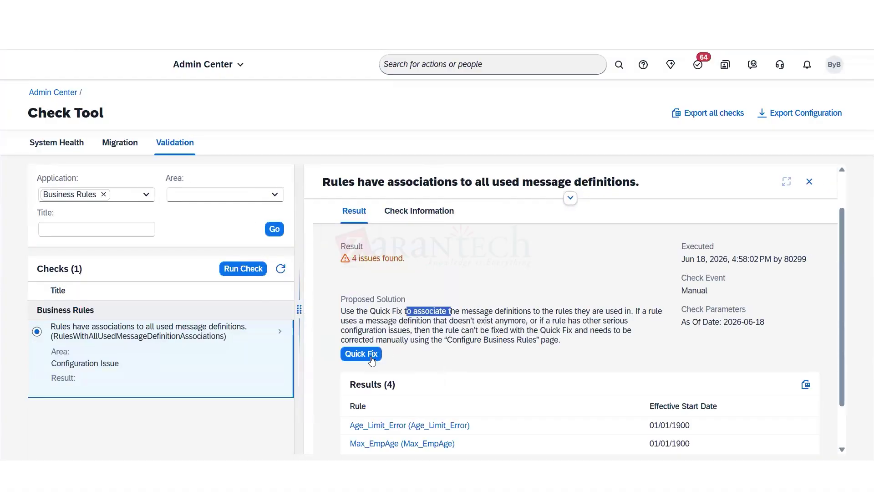
click(367, 357)
click(482, 349)
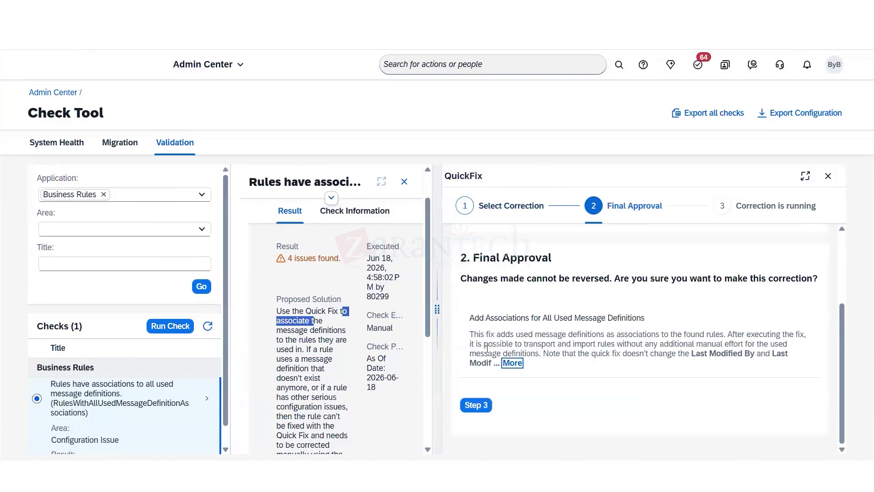
click(484, 405)
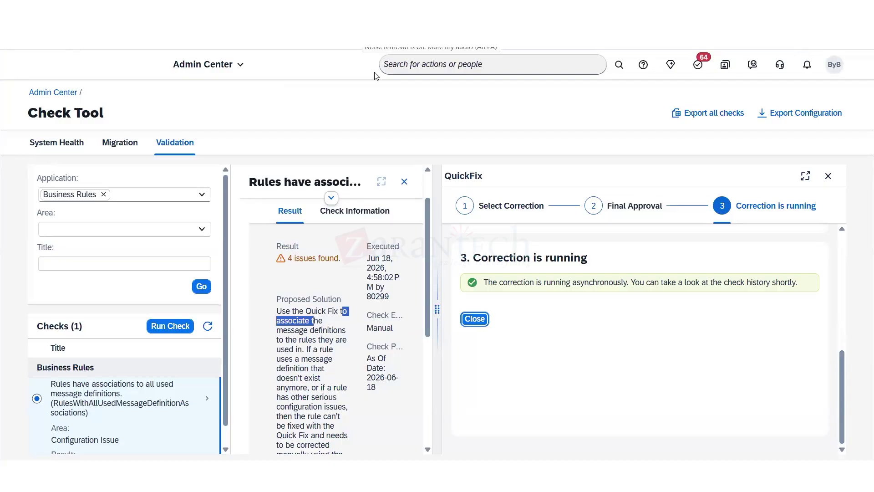
- Search the actions for "schedule" and open the Scheduled Job Manager
click(408, 65)
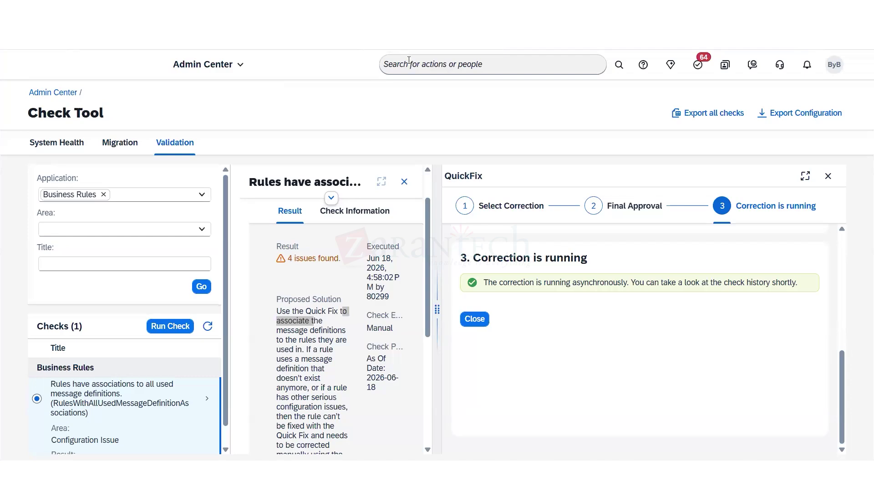
click(409, 60)
click(423, 66)
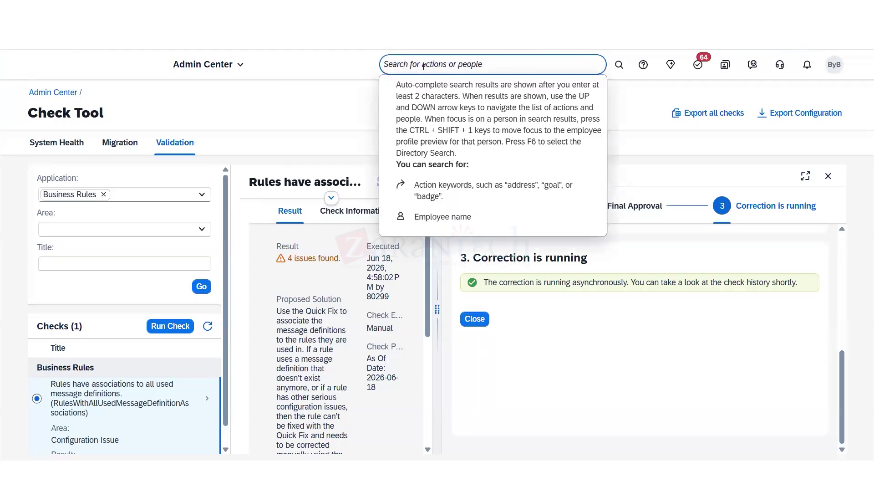
text(schd)
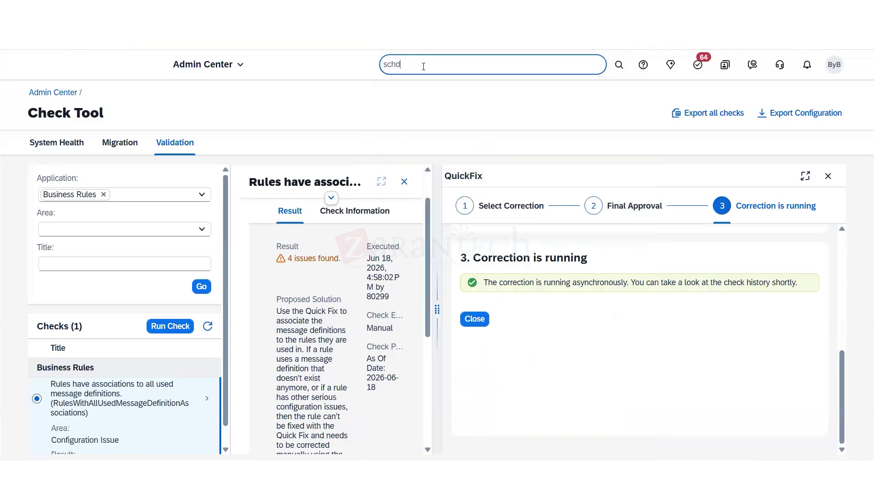
key(BackSpace)
text(e)
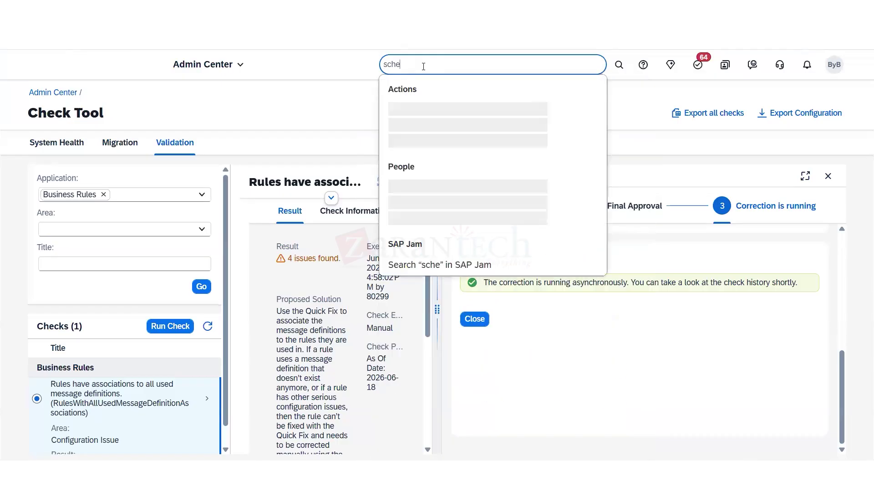
text(dule)
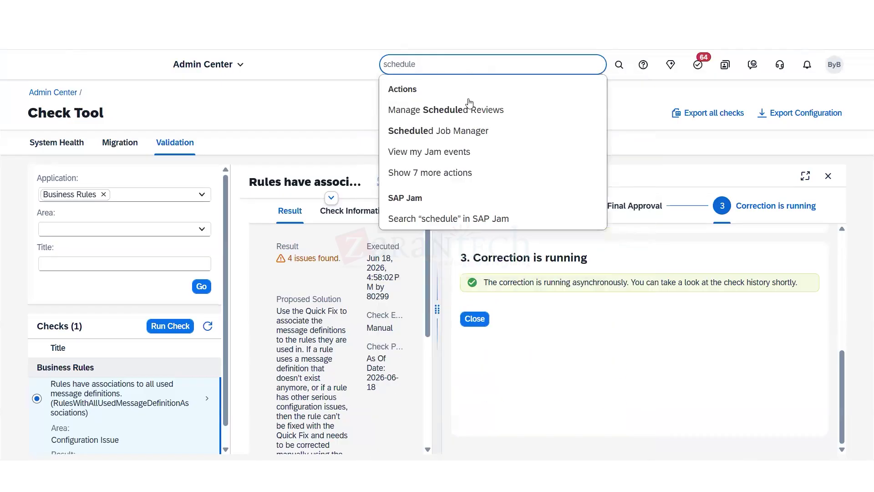
click(466, 132)
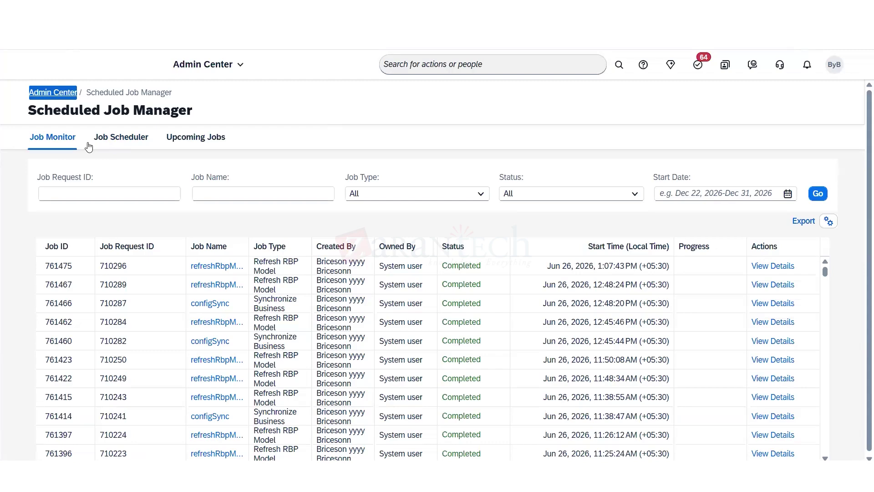
- View the upcoming jobs, and start a new job request from the Job Scheduler
click(190, 143)
mouse_move(476, 478)
click(130, 144)
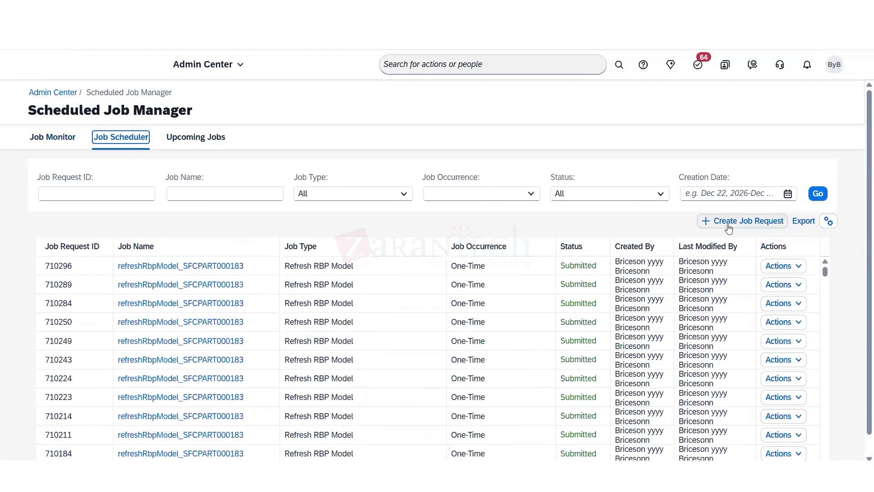
click(728, 227)
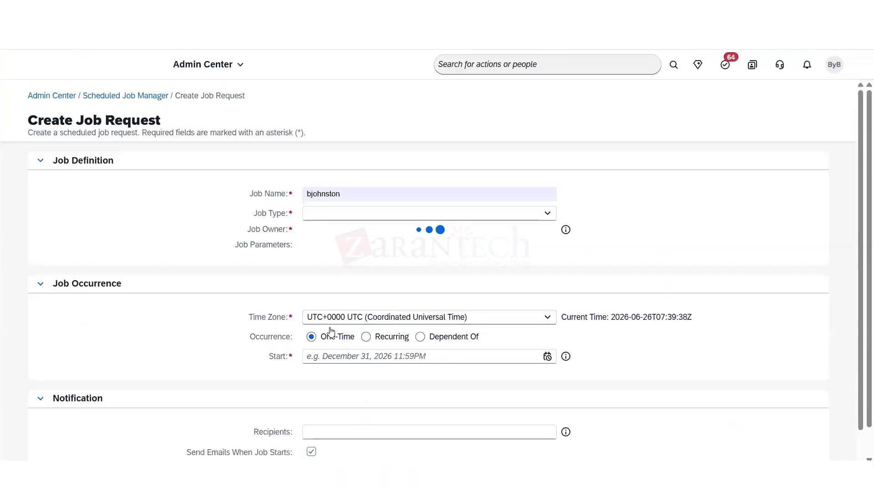
- Choose Employees Import as the job type of the new job request
click(543, 214)
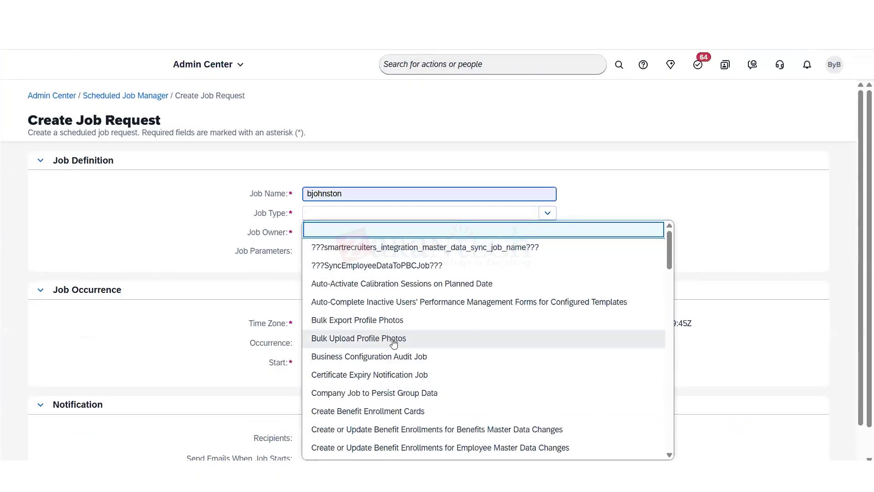
key(e)
key(e)
key(e)
key(e)
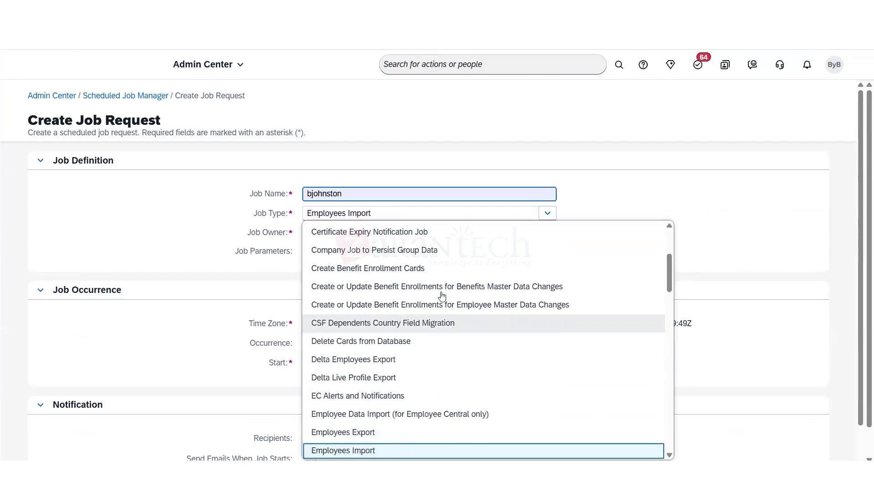
click(367, 449)
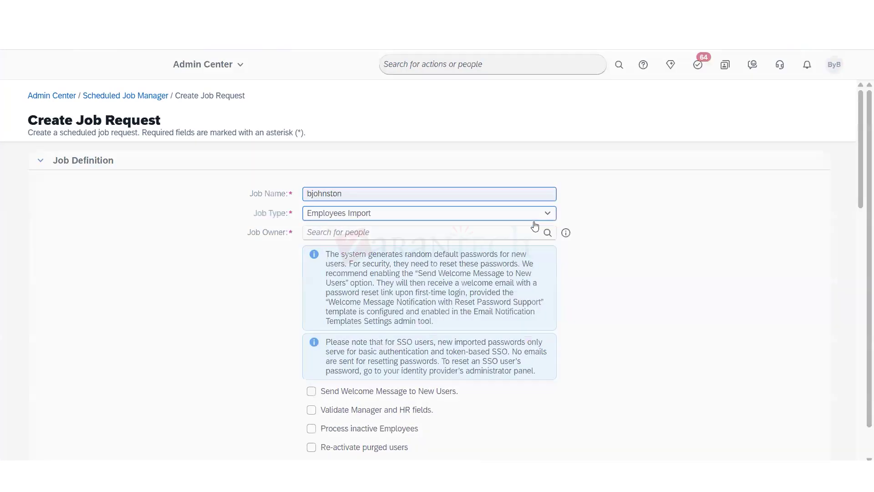
- Change the job type to Employee Data Import (for Employee Central only), and find and assign the job owner by name
click(547, 213)
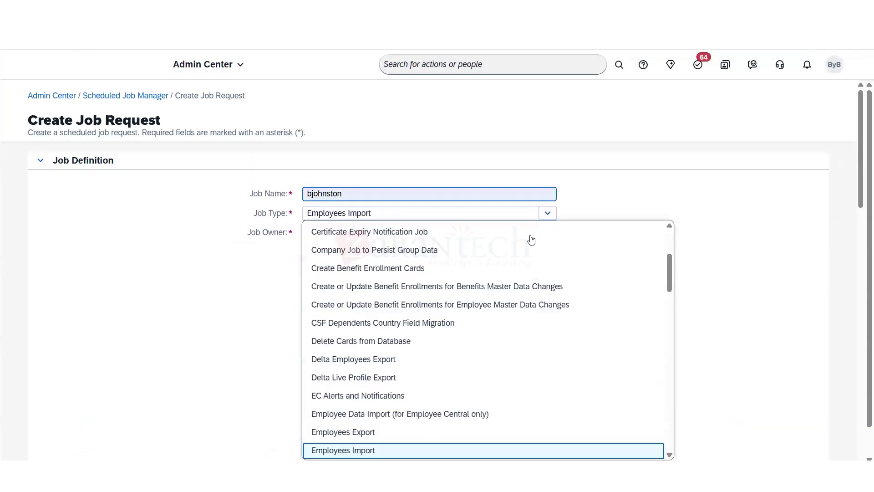
click(378, 423)
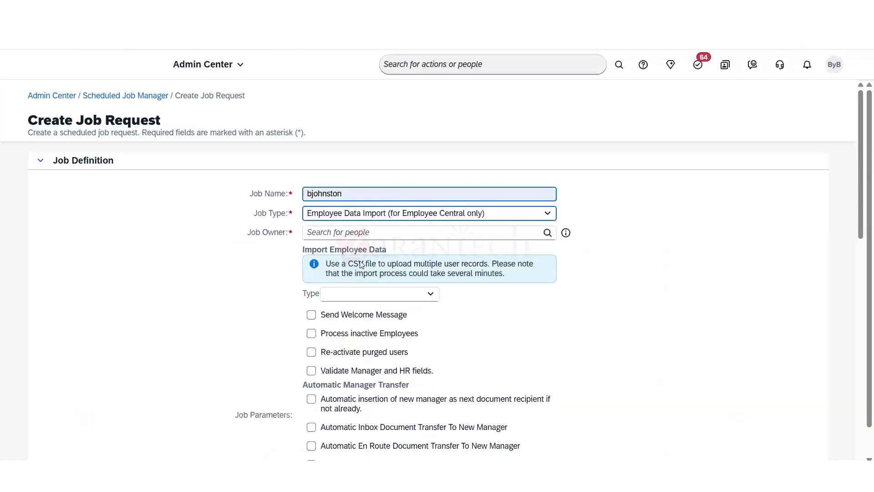
click(547, 234)
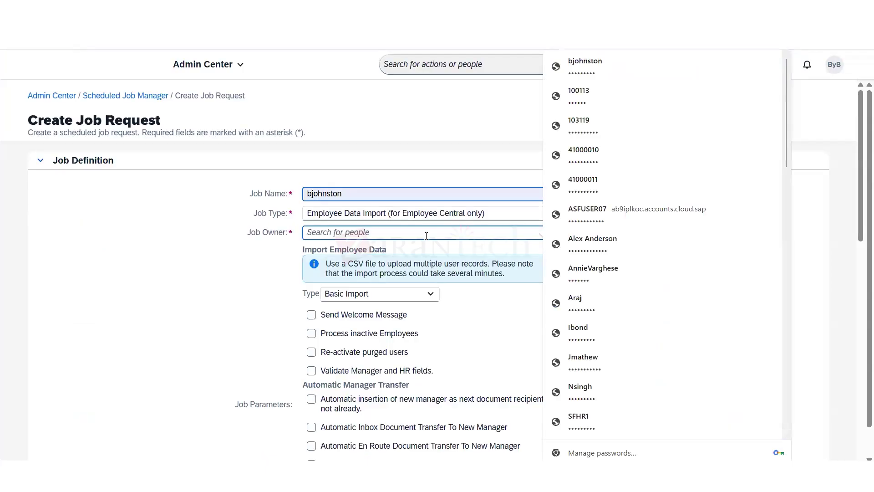
text(charles)
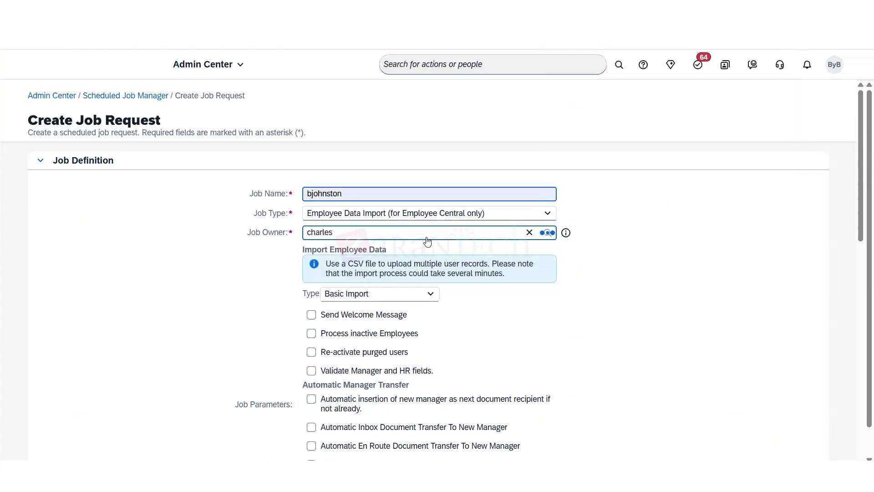
click(384, 303)
- Keep Basic Import as the import type, and enable Send Welcome Message and Validate Manager and HR fields
click(428, 295)
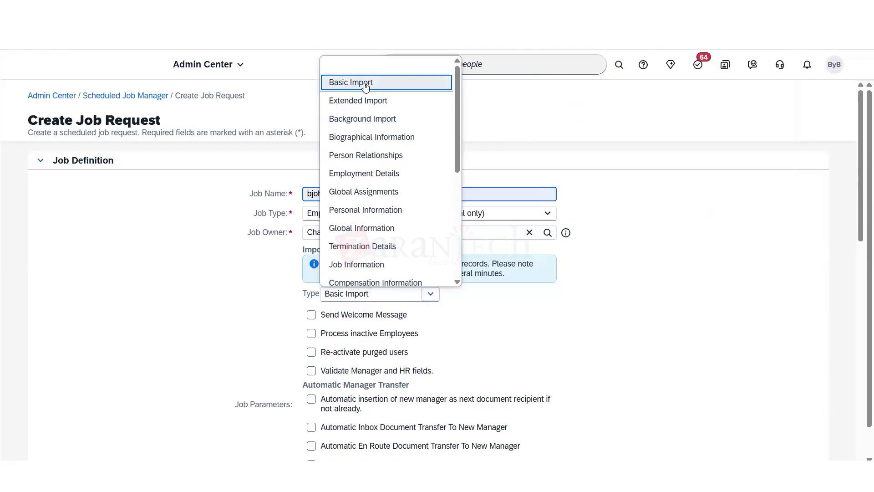
click(498, 321)
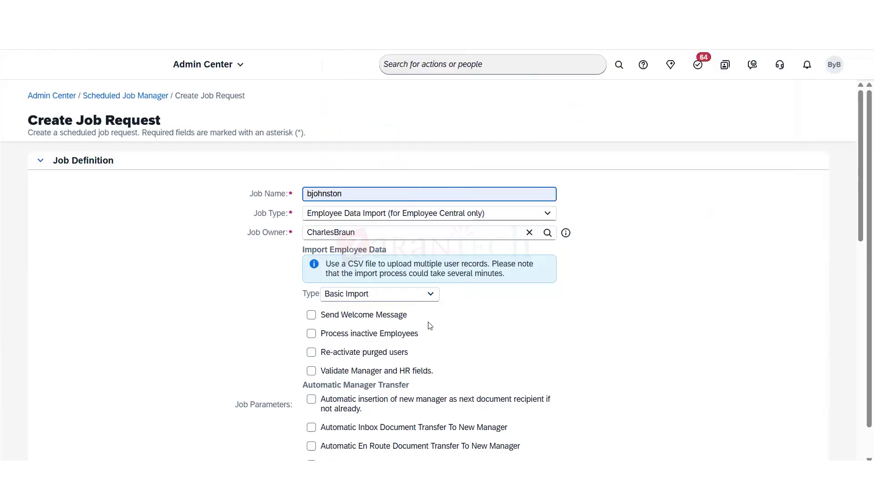
click(312, 314)
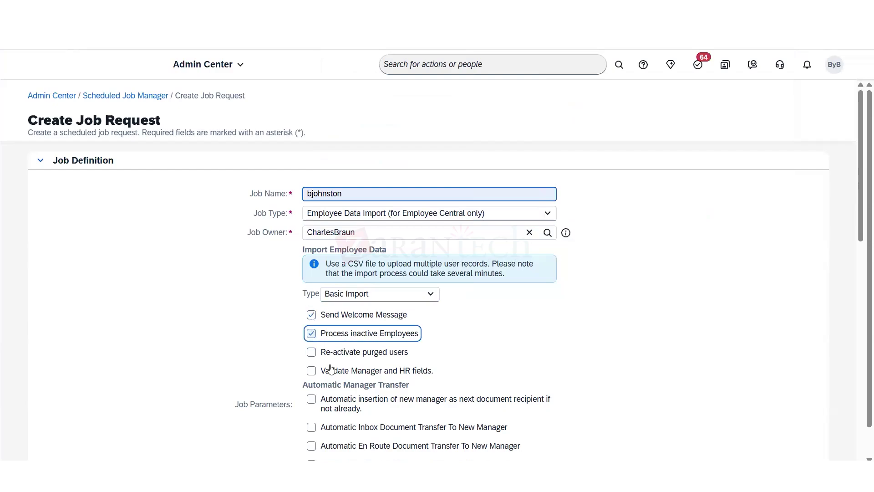
click(312, 335)
click(312, 336)
click(312, 370)
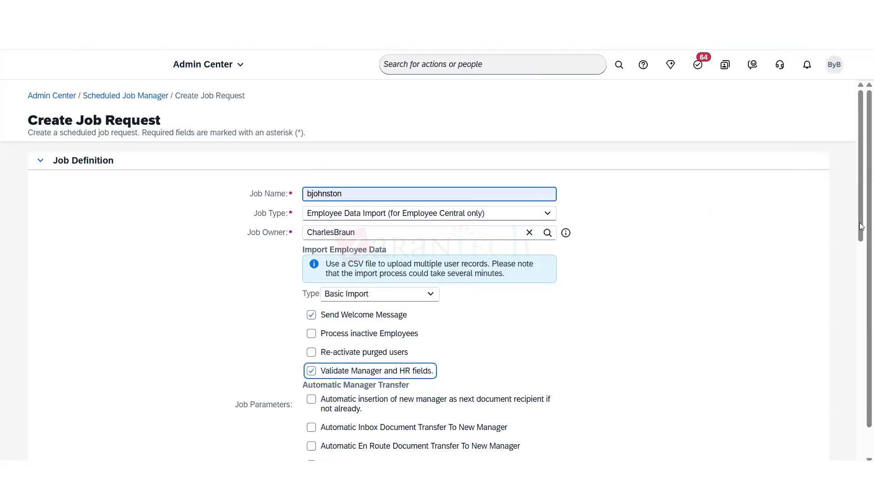
- Enable all four Automatic Manager Transfer options: next document recipient insertion, inbox transfer, en route transfer and completed document copy
scroll(859, 245, down, 1)
scroll(861, 268, down, 2)
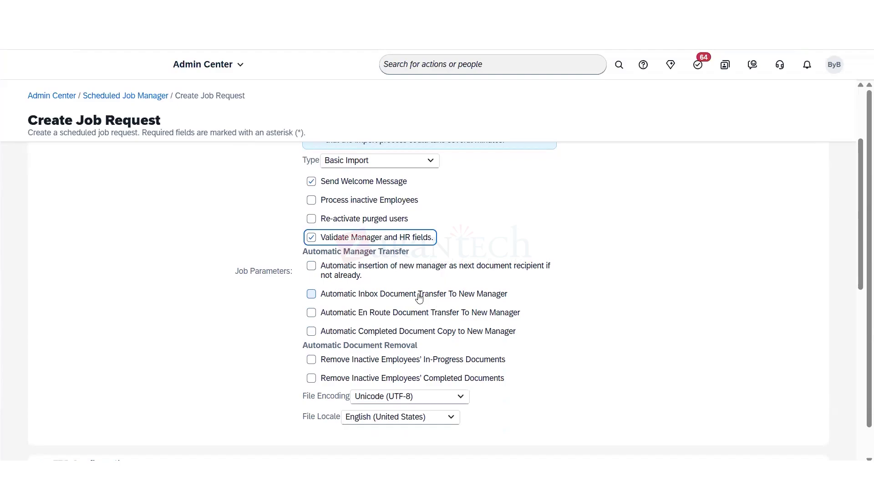
click(311, 266)
click(311, 293)
click(311, 312)
click(311, 331)
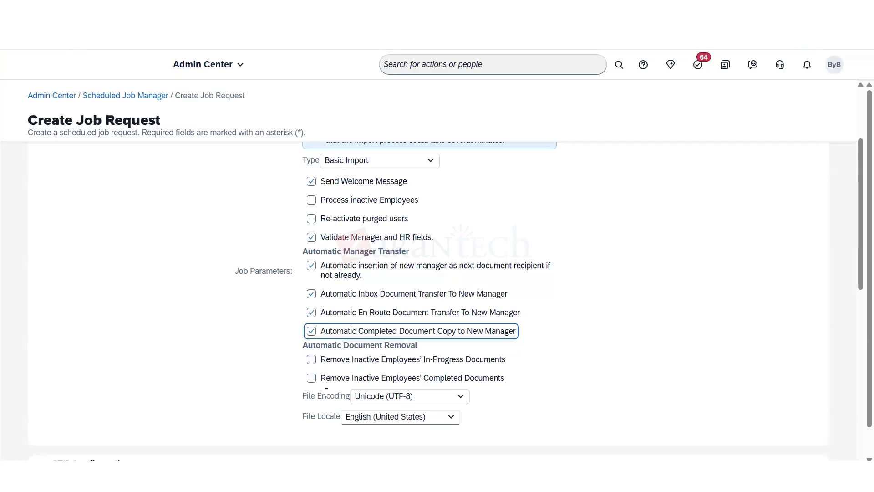
- Review the file encoding options and the FTP server access settings, keeping the SAP-Hosted SFTP Server as host
drag(310, 400, 330, 400)
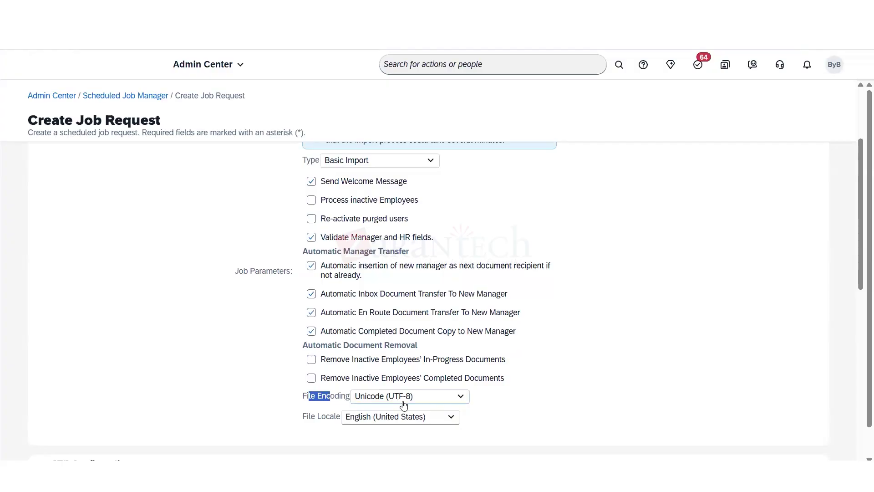
click(460, 396)
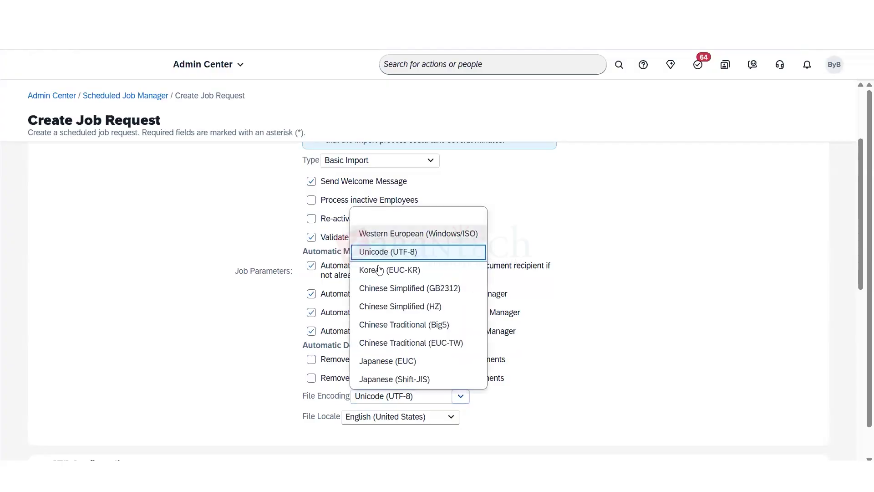
click(860, 275)
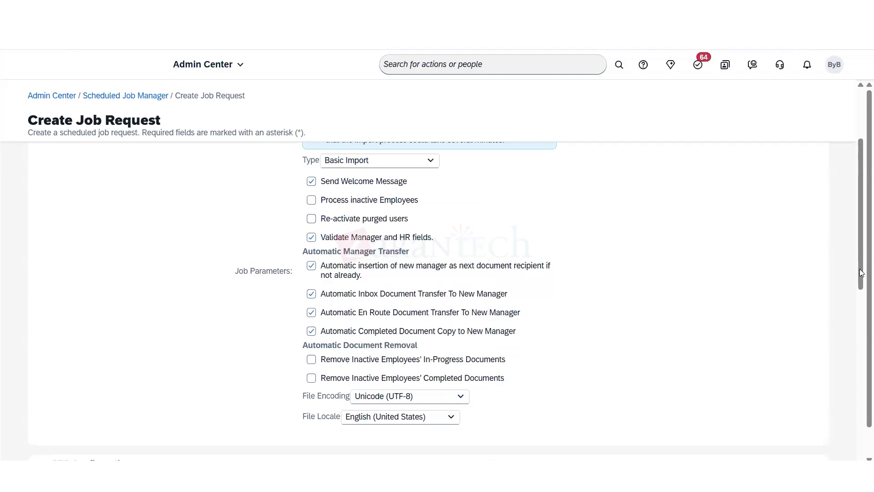
drag(860, 272, 858, 355)
drag(56, 277, 92, 282)
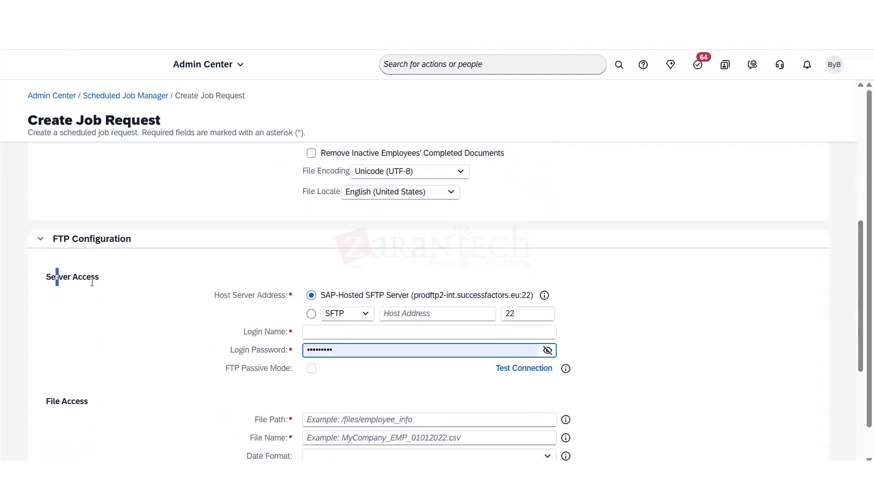
click(316, 317)
key(Up)
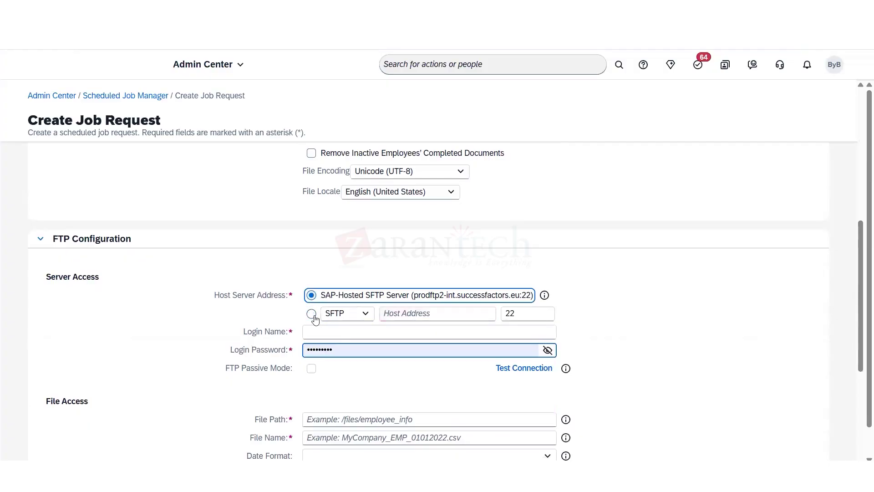
key(Tab)
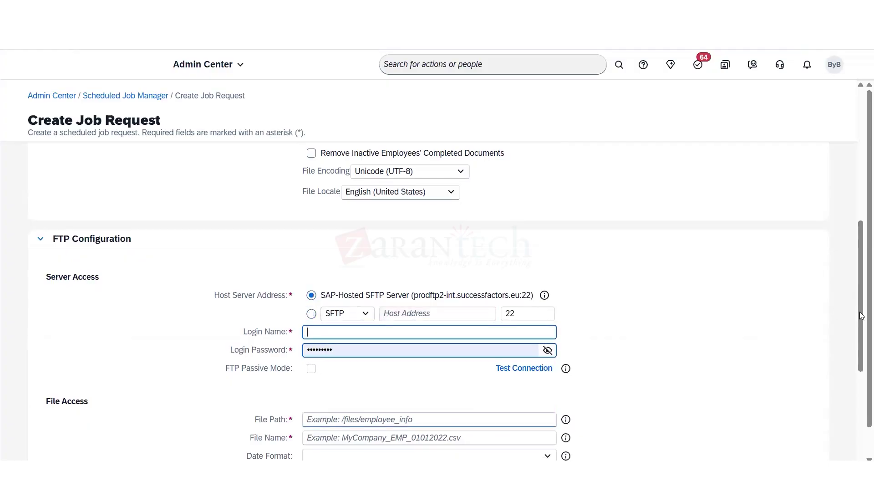
- Set the job occurrence to Recurring with the Daily pattern, and collapse the Notification section
drag(859, 313, 852, 419)
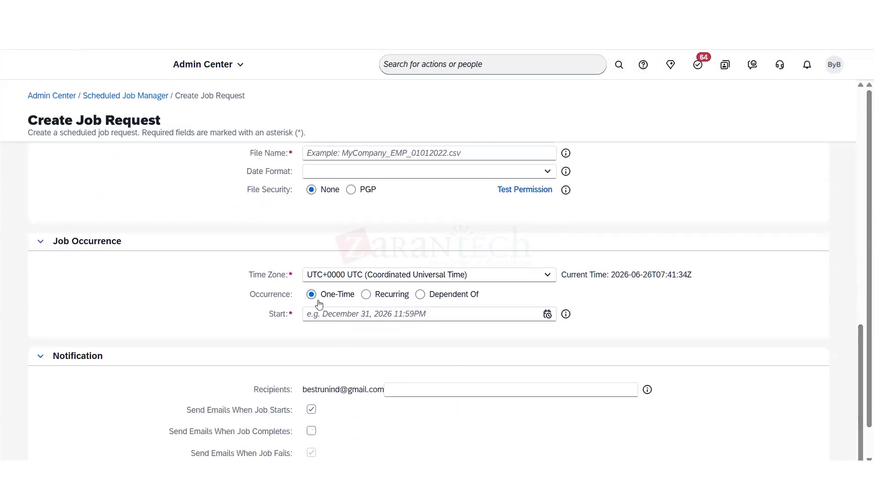
click(366, 294)
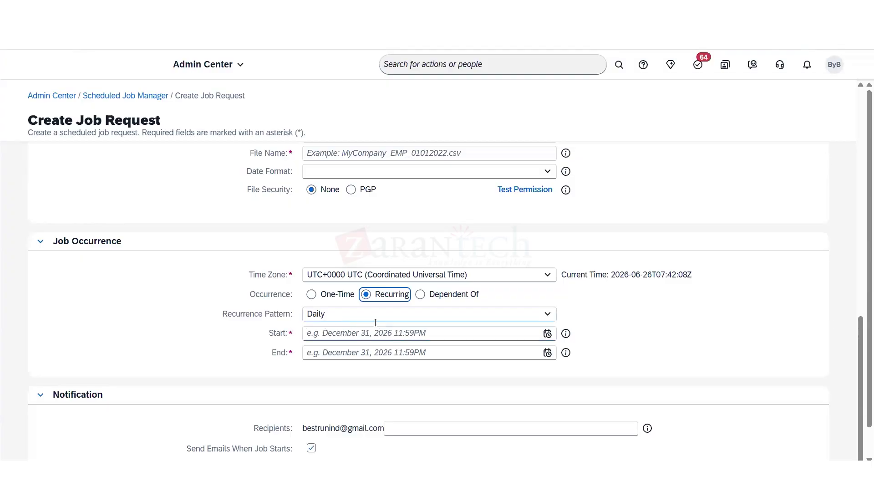
click(545, 334)
click(547, 334)
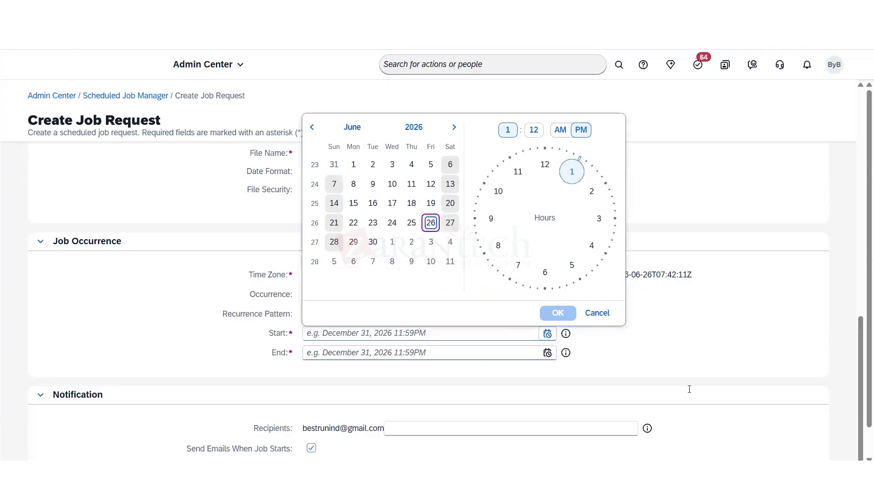
click(862, 347)
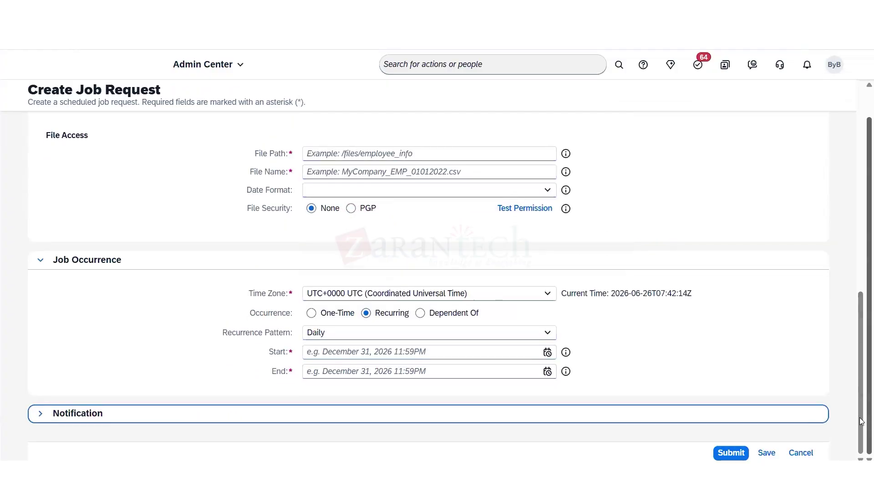
scroll(860, 409, down, 1)
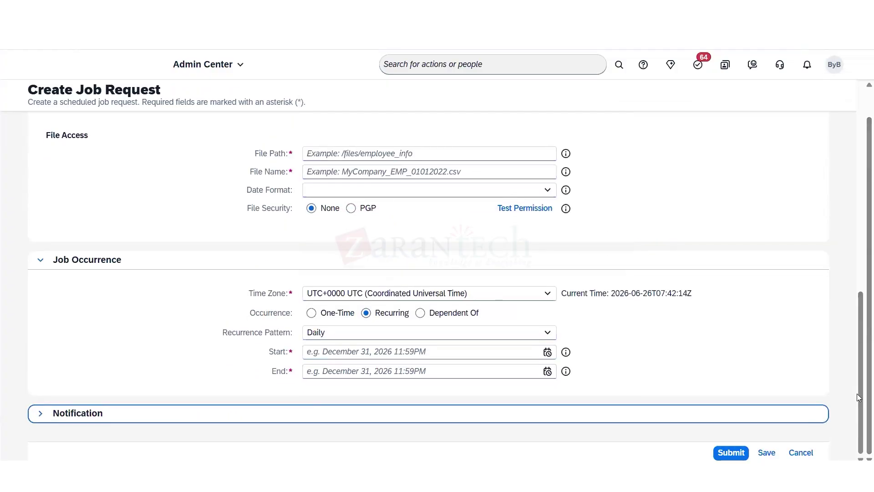
click(855, 445)
- Set the recurring job's start to June 26, 2026 1:12PM and its end to July 10, 2026 1:12PM
click(547, 352)
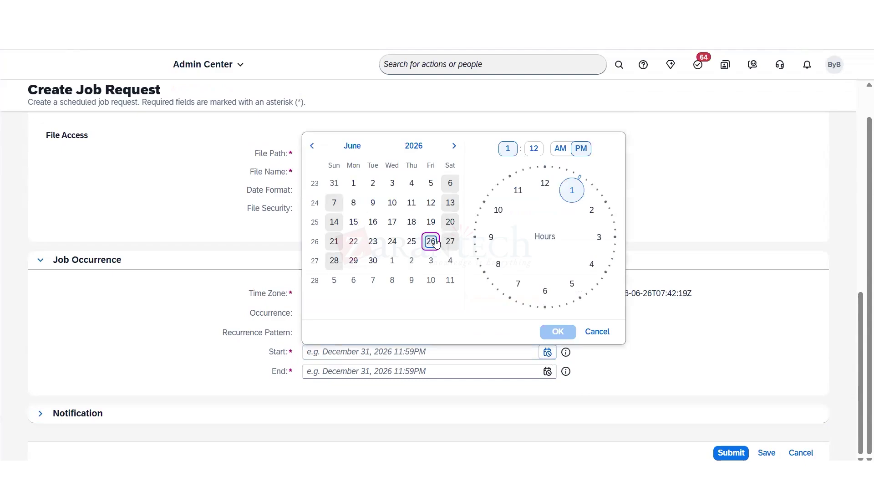
click(558, 331)
click(547, 370)
click(453, 164)
click(431, 220)
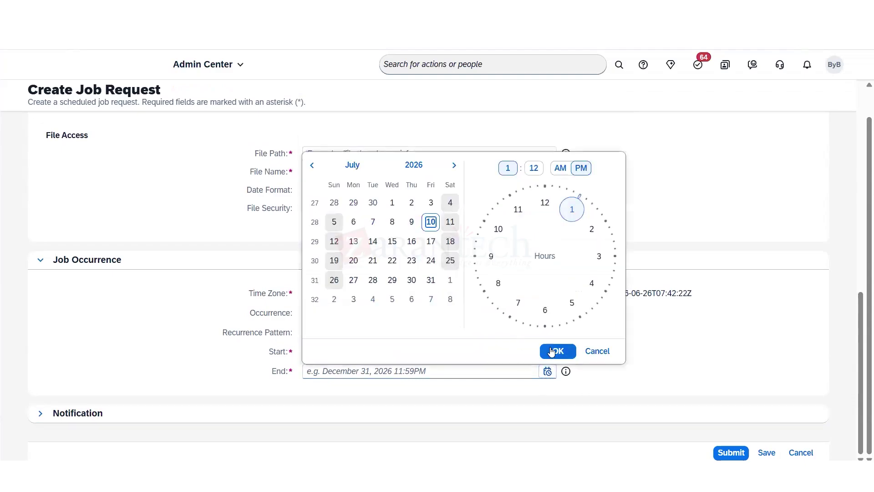
click(556, 351)
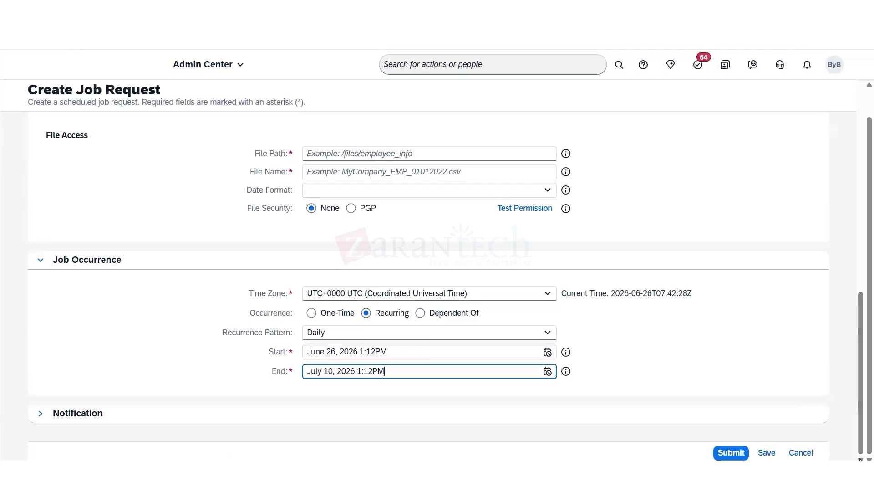
click(857, 449)
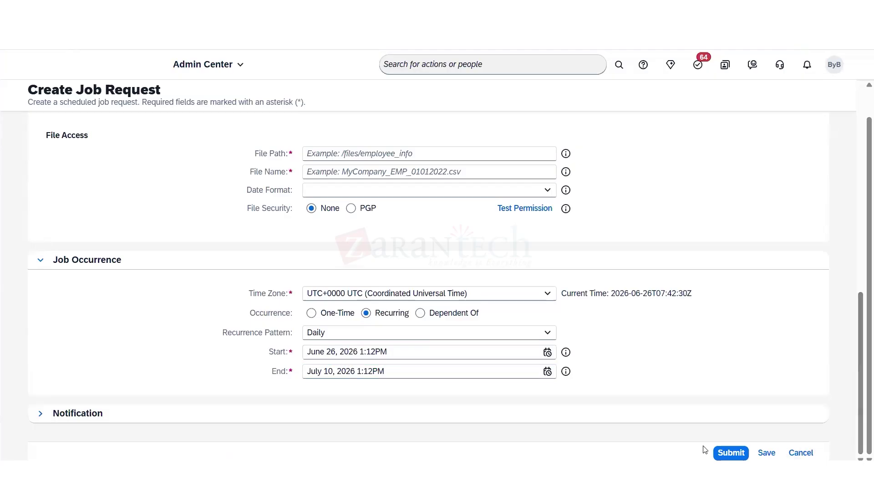
- Test the file access permission, and check the required File Path and File Name fields
click(514, 214)
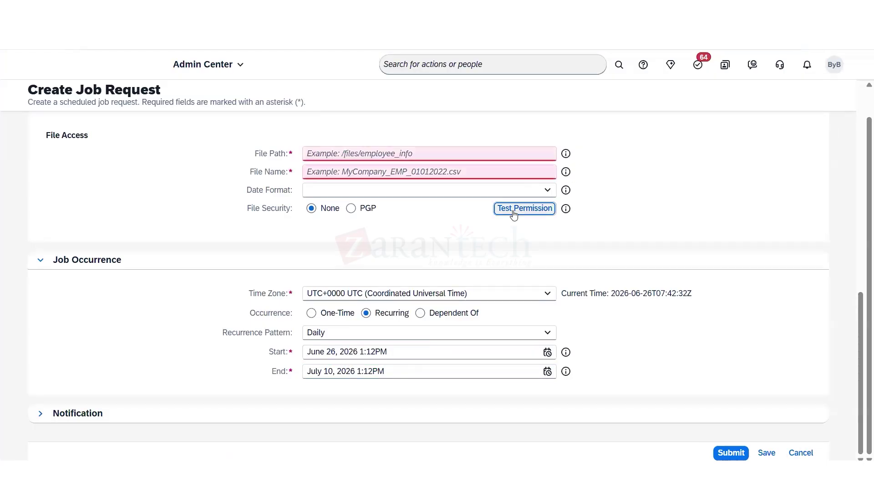
click(276, 156)
click(355, 175)
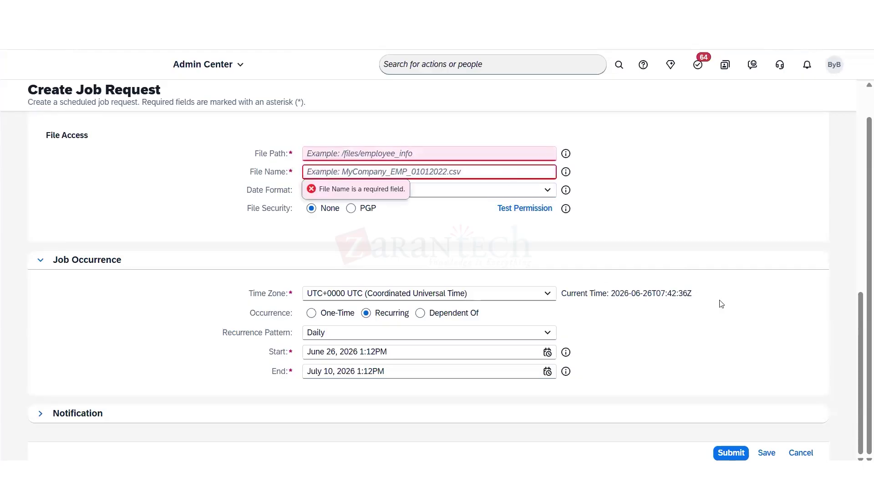
- Return to the job definition and change the job type to Export Background Information
drag(861, 326, 847, 80)
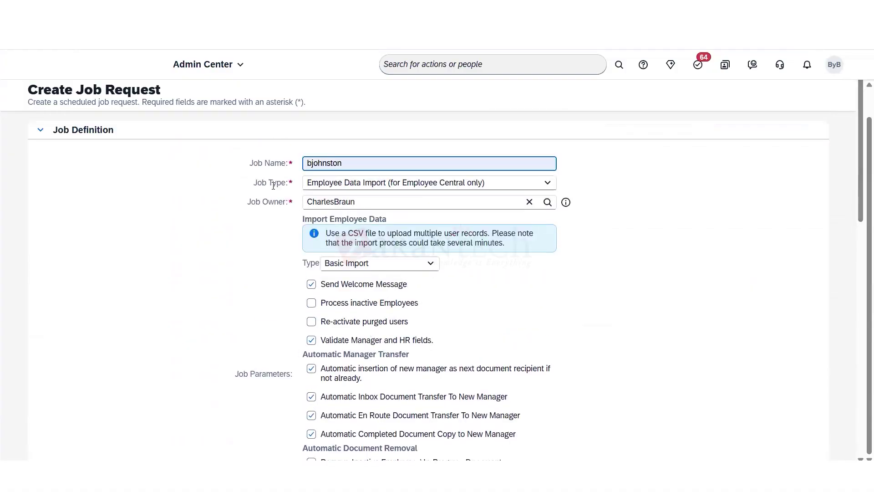
drag(253, 183, 281, 183)
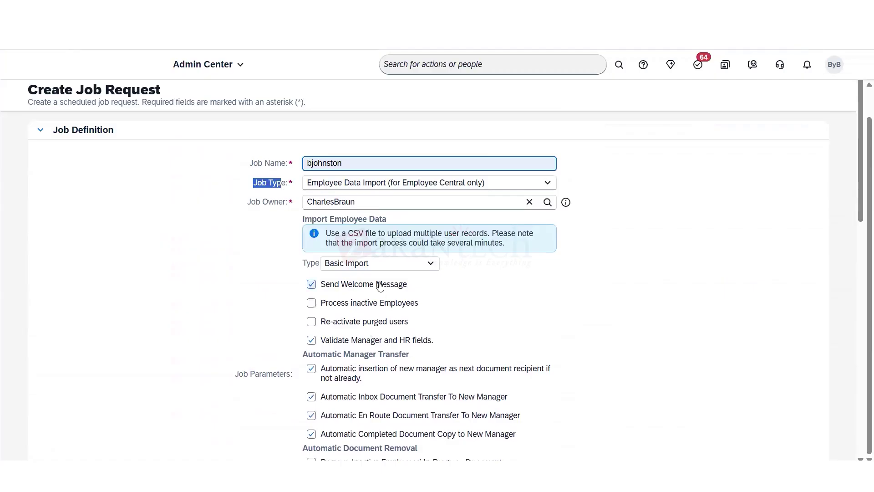
click(547, 185)
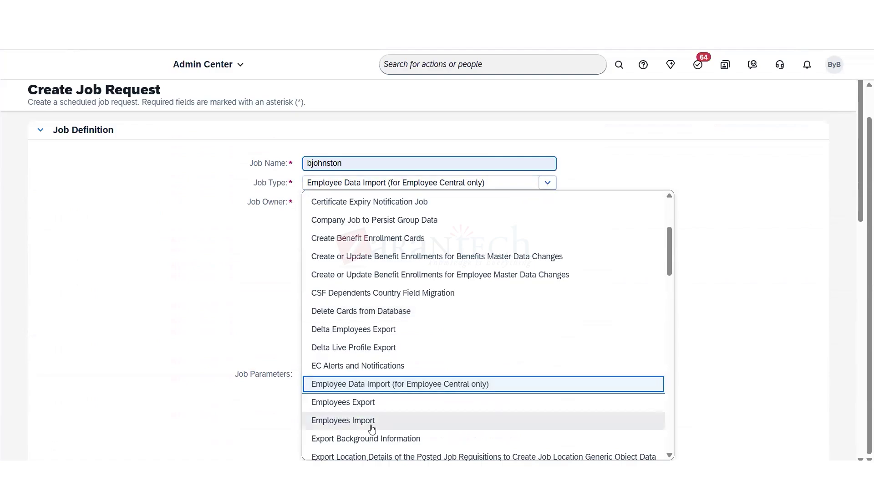
click(385, 440)
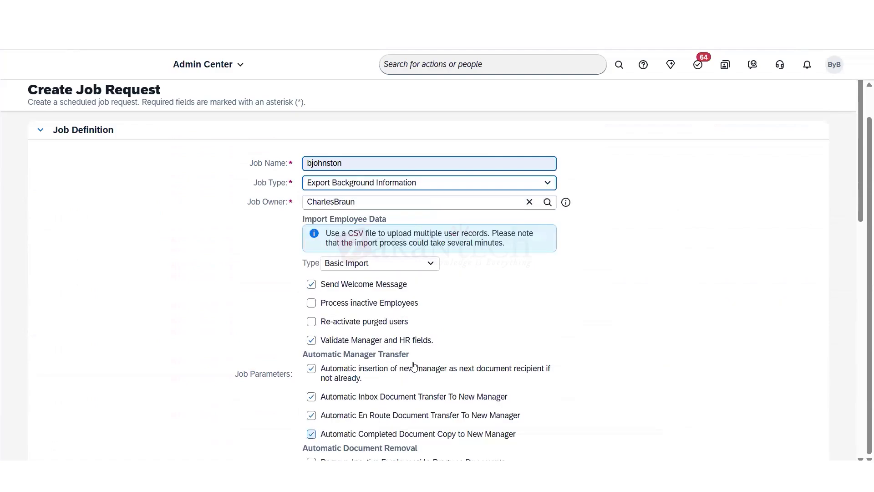
- Change the job type to Delete Cards from Database, and review its job parameters and occurrence settings
click(544, 187)
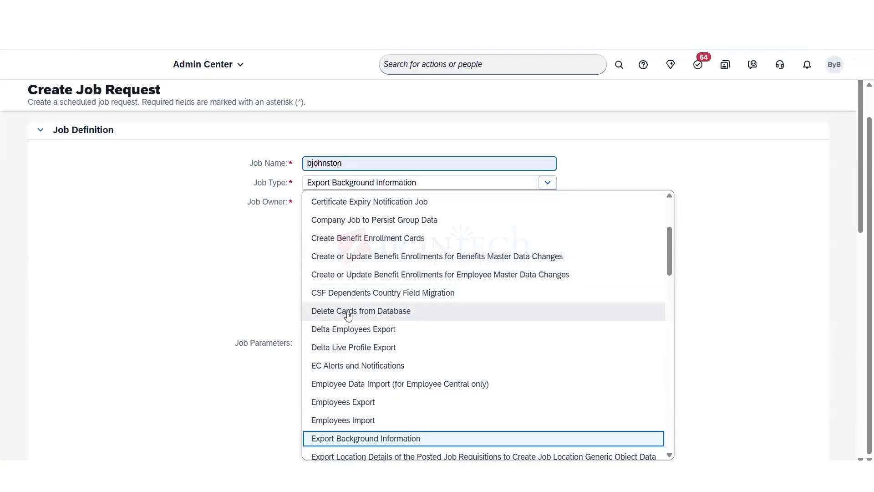
click(348, 312)
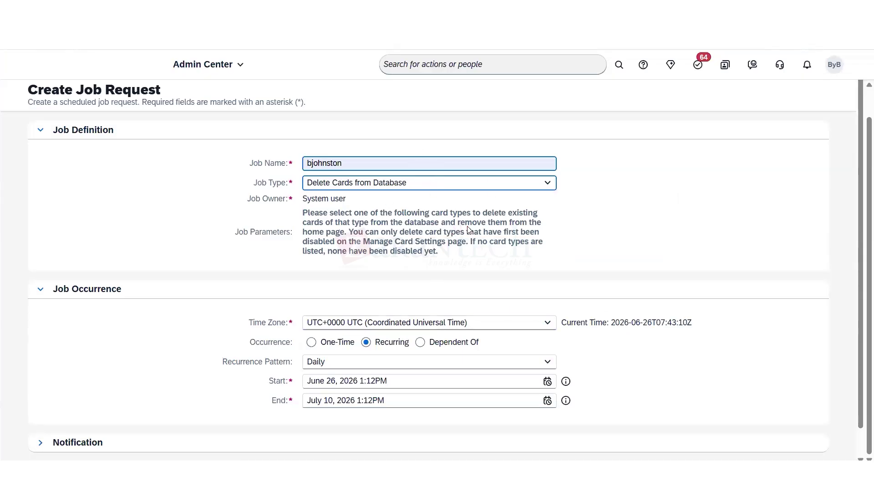
scroll(856, 416, down, 1)
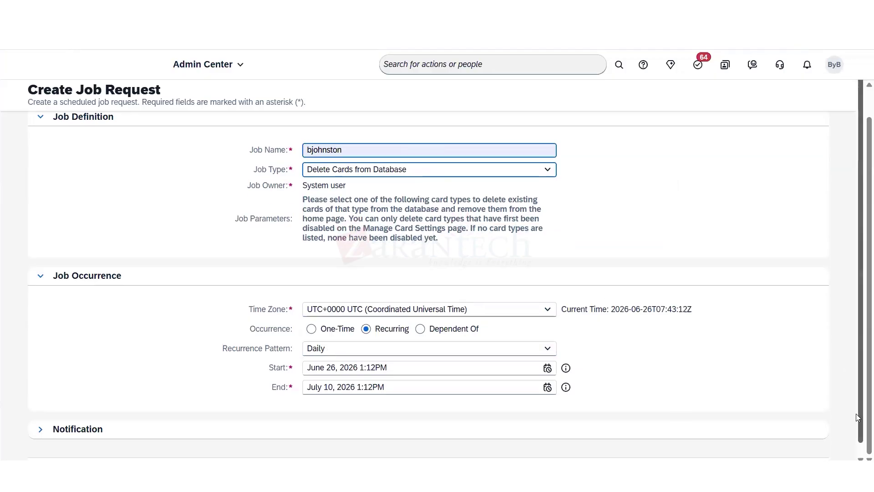
scroll(853, 423, down, 1)
scroll(851, 410, up, 2)
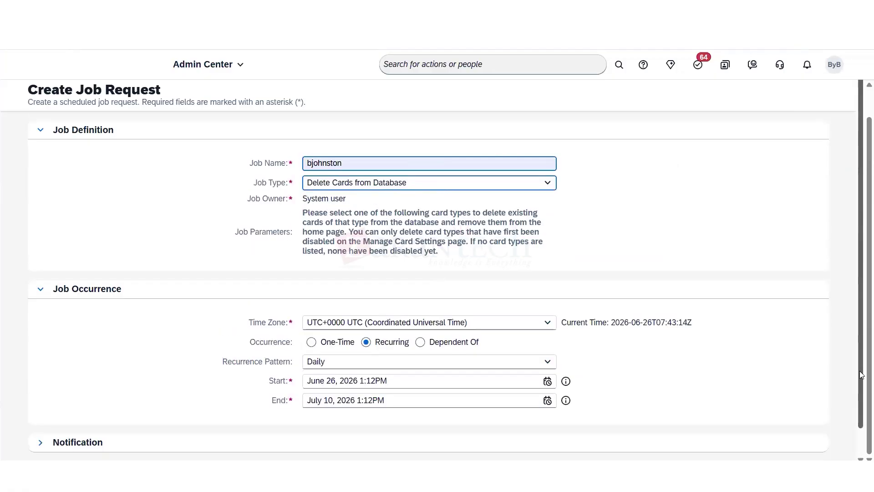
- Leave the job request without submitting it, return to Scheduled Job Manager, and review the schedule types and run times of upcoming jobs
scroll(859, 385, down, 1)
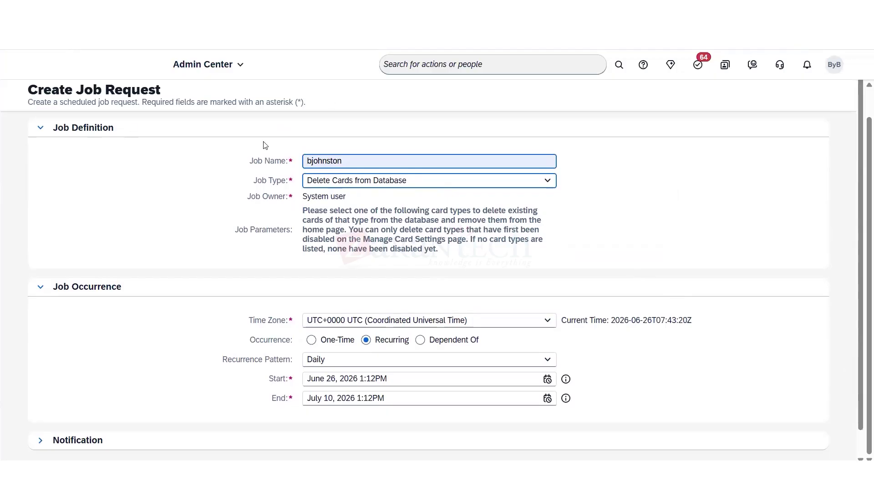
click(234, 67)
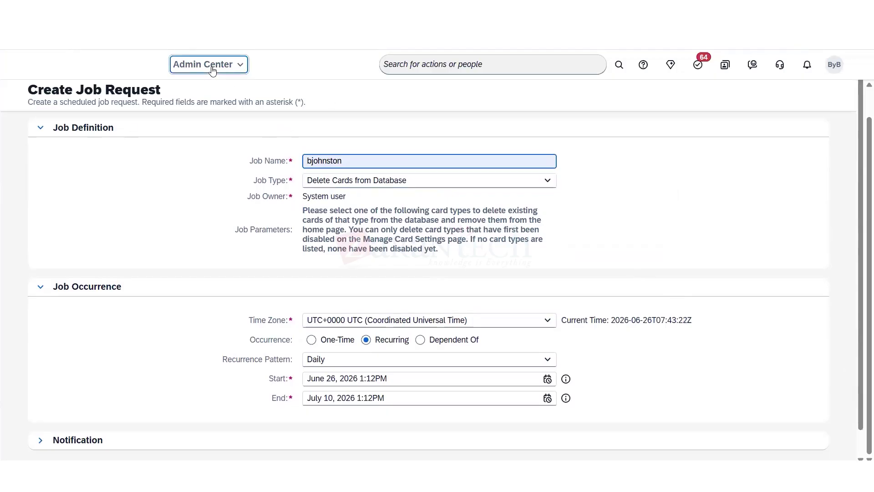
click(90, 154)
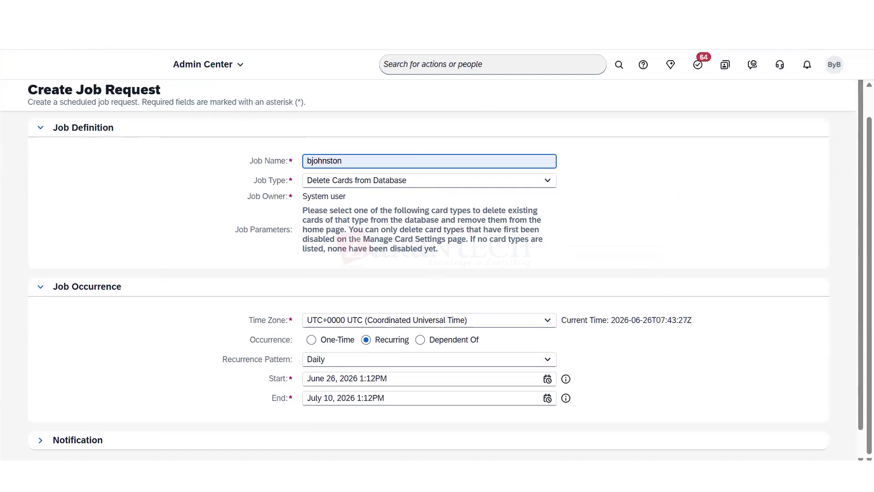
key(alt+Left)
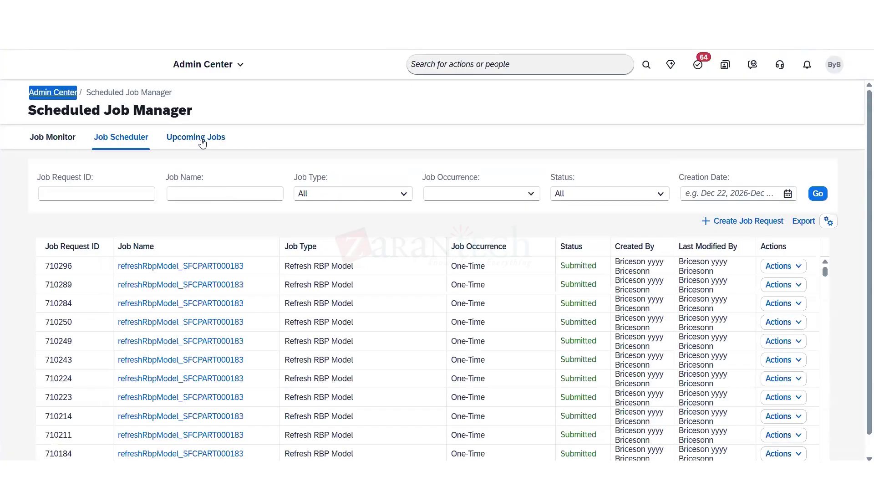
click(203, 143)
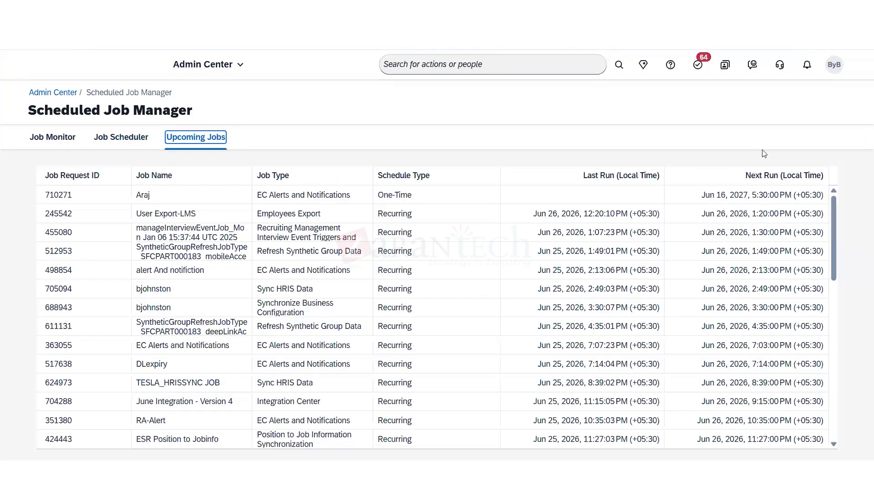
click(428, 214)
shift+click(473, 337)
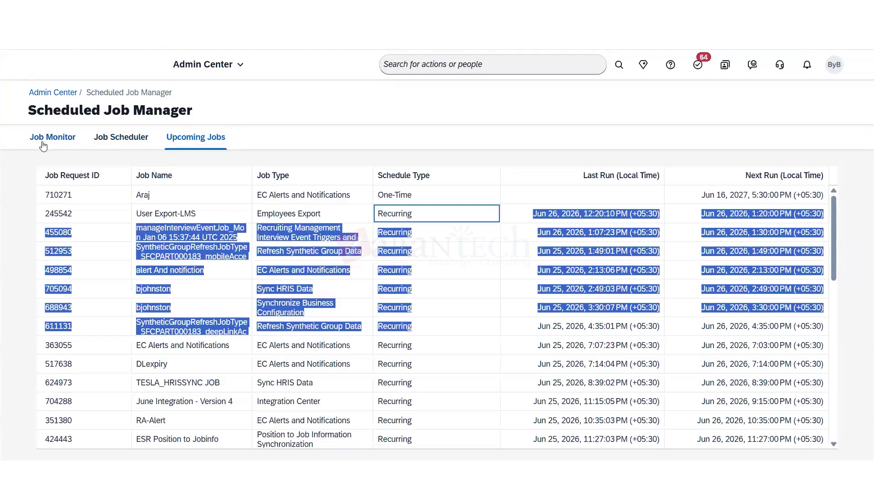
- Review the statuses of executed jobs in the Job Monitor, including completed, skipped and failed runs
click(43, 143)
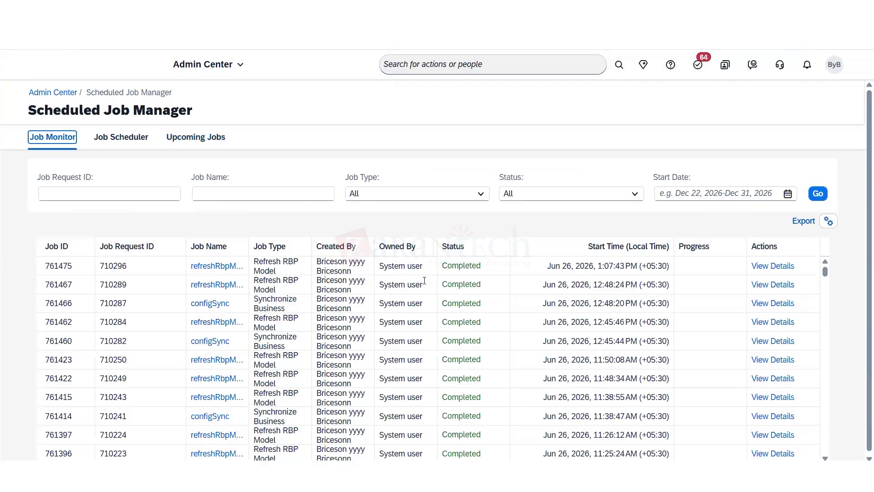
click(386, 258)
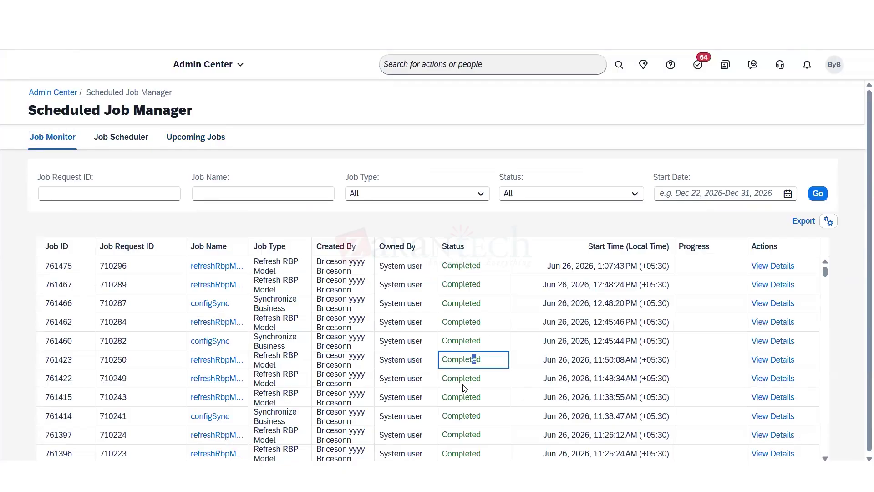
drag(465, 379, 469, 402)
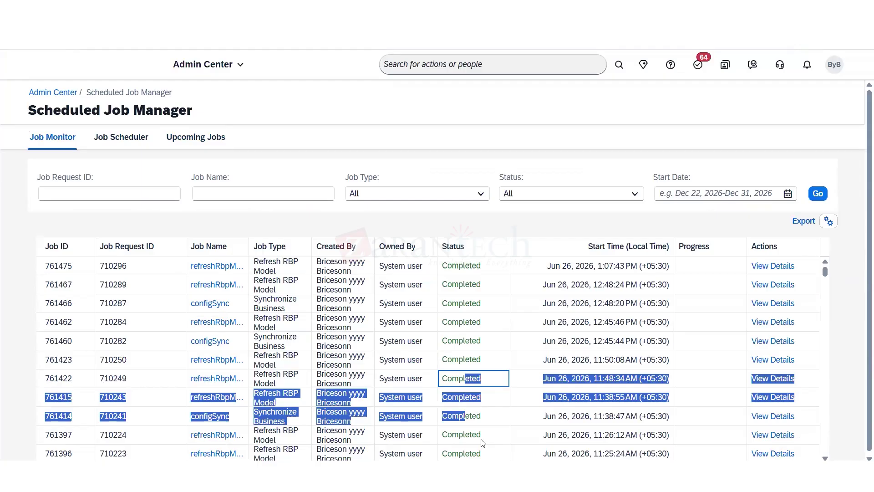
scroll(464, 411, down, 5)
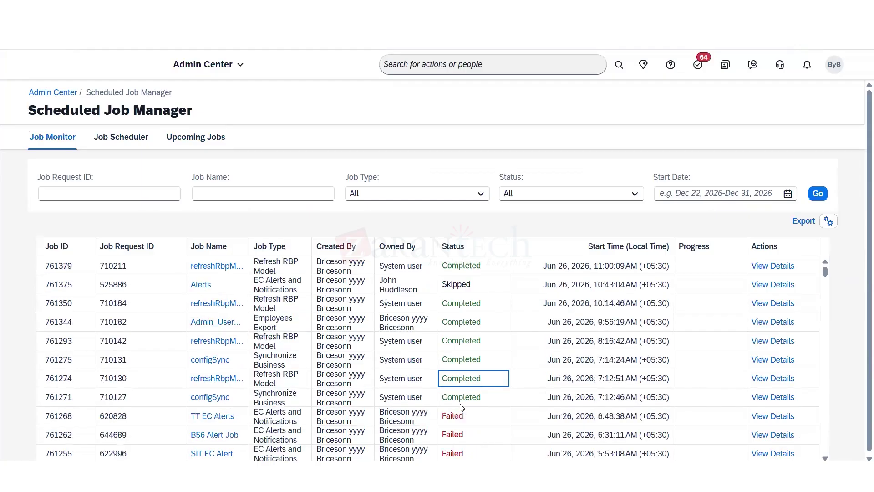
scroll(464, 411, up, 6)
scroll(464, 411, down, 1)
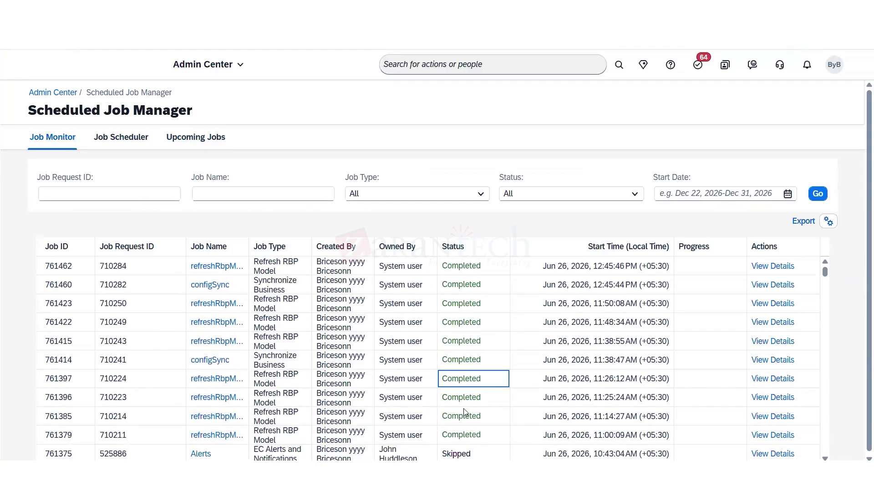
scroll(464, 411, down, 5)
scroll(464, 411, up, 5)
- Search the available actions for "execution" and open the Execution Manager Dashboard
click(433, 72)
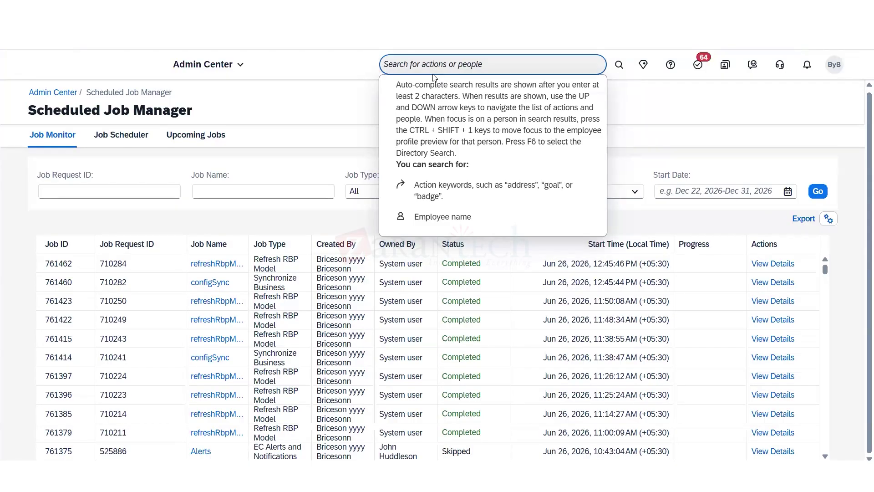
text(execu)
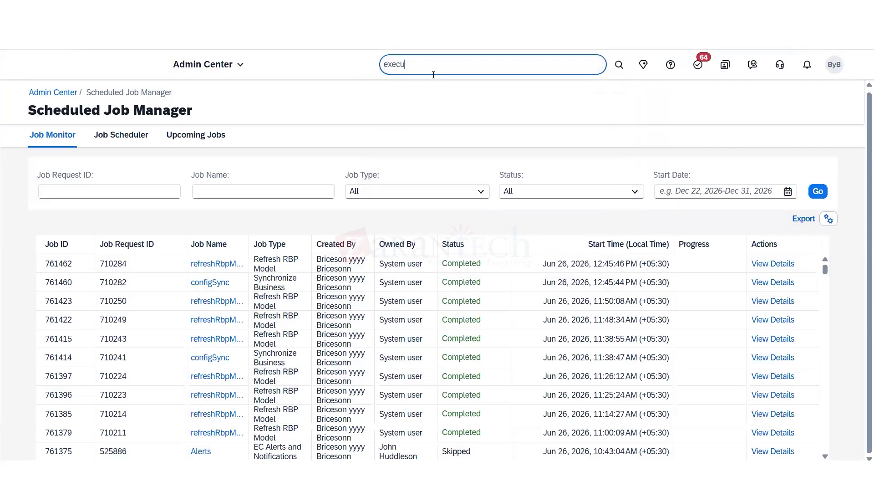
text(tion)
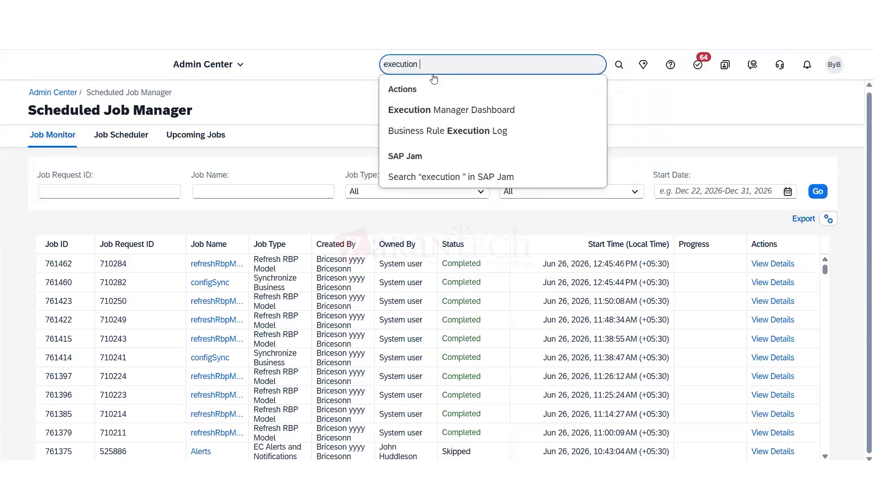
click(451, 113)
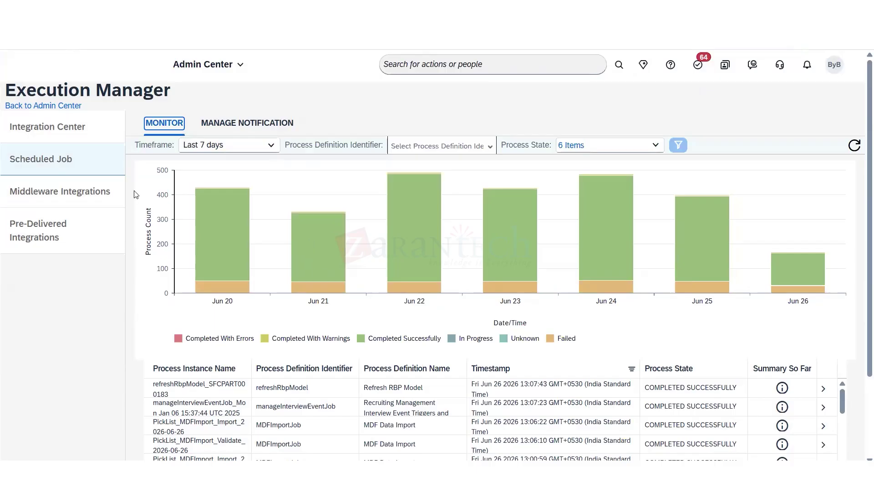
- Examine the Integration Center processes and read the summary of the latest June Integration - Version 4 run
mouse_move(216, 235)
click(46, 130)
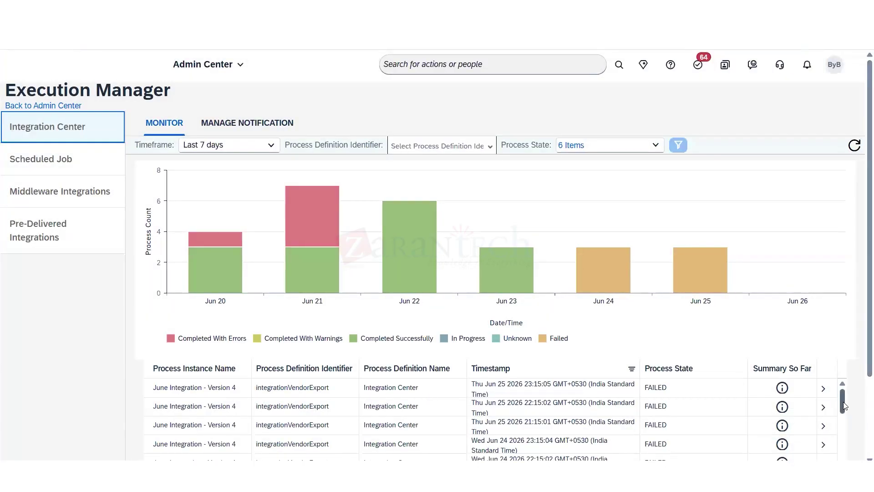
scroll(842, 405, down, 5)
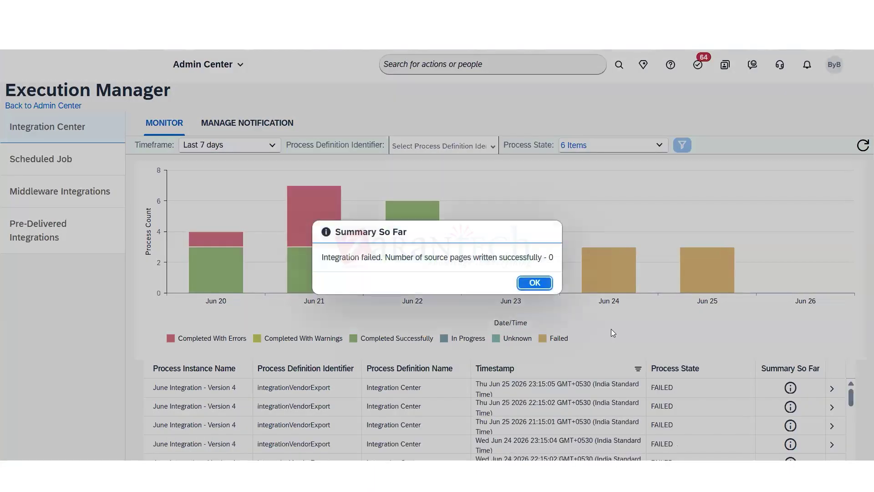
click(783, 388)
drag(322, 257, 486, 257)
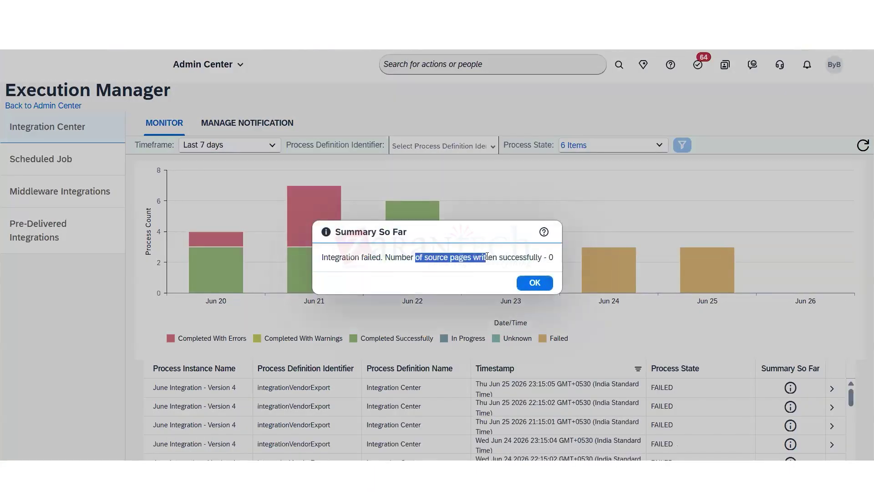
click(534, 282)
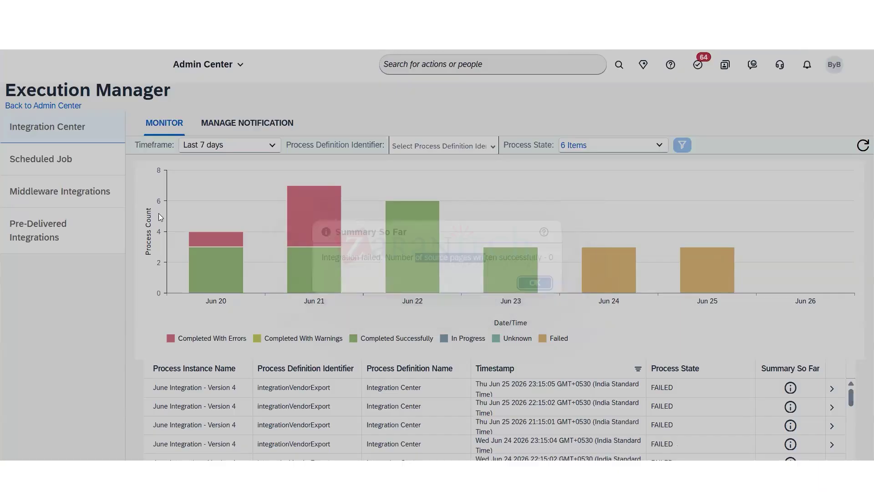
- Examine the Scheduled Job processes and check the summary of the latest Refresh RBP Model run
click(57, 166)
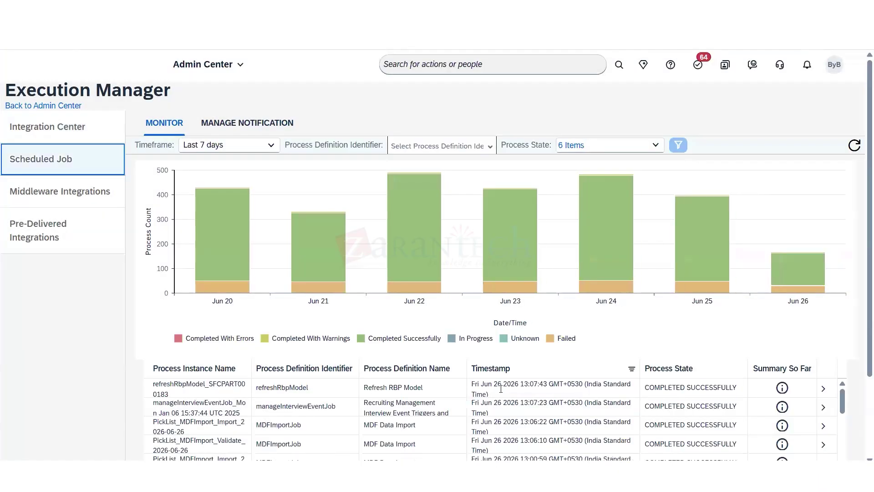
drag(488, 385, 830, 392)
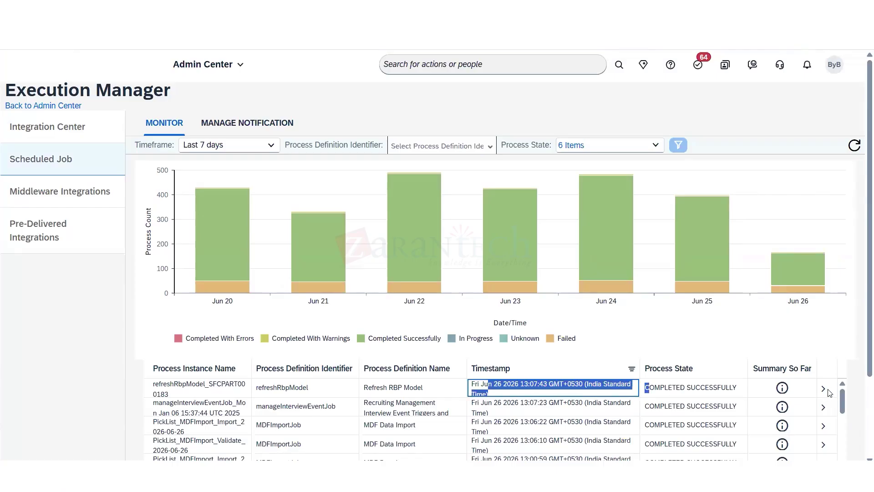
click(781, 388)
click(500, 283)
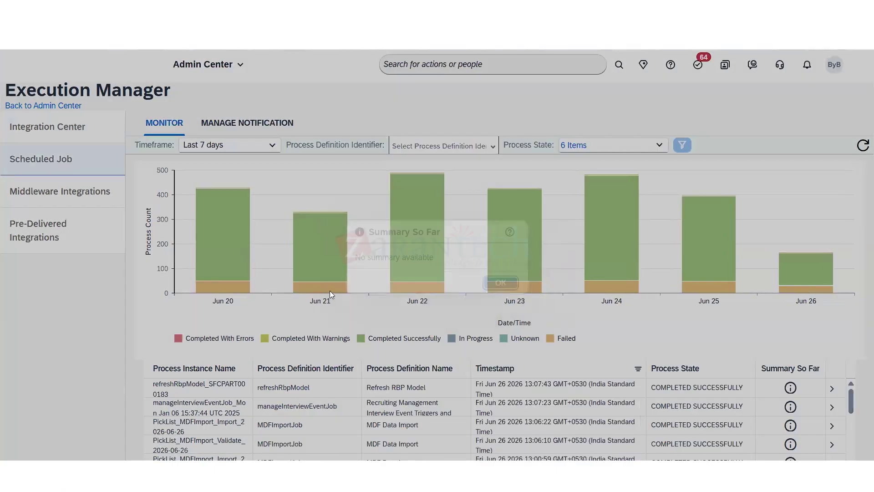
- Review the identifiers, names and states of the Middleware Integrations processes, and view the Pre-Delivered Integrations monitor
click(60, 191)
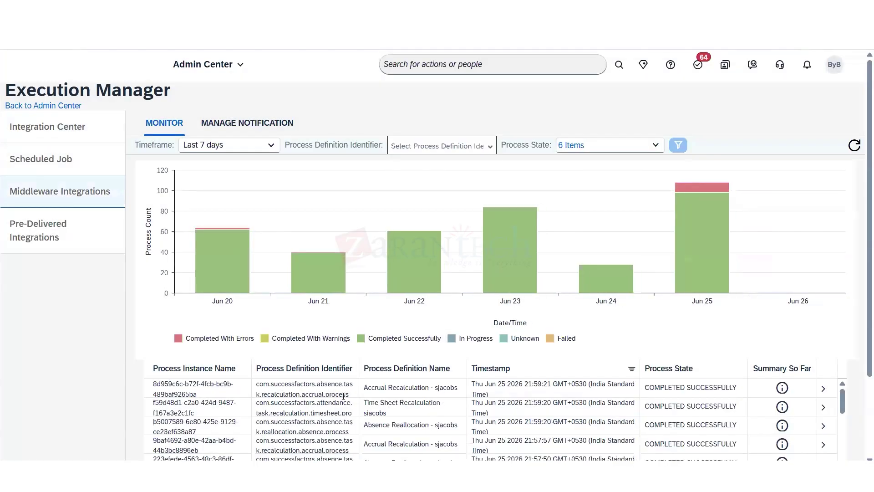
drag(292, 384, 336, 394)
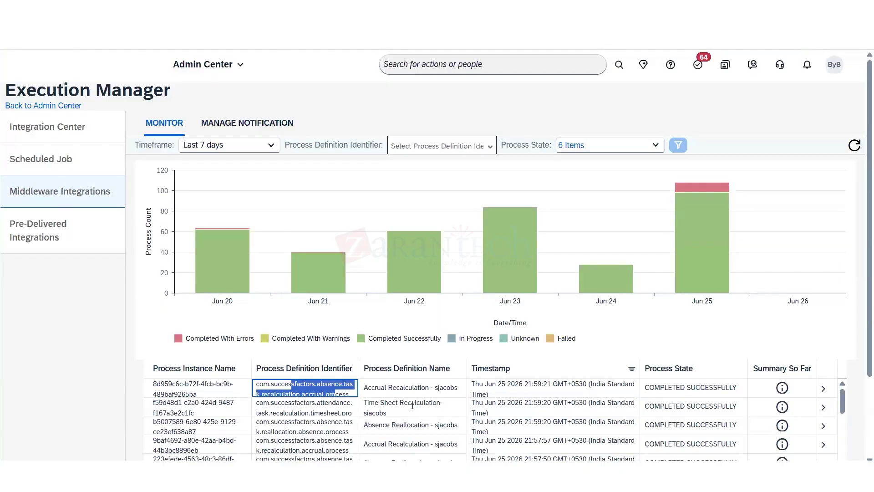
drag(425, 403, 614, 430)
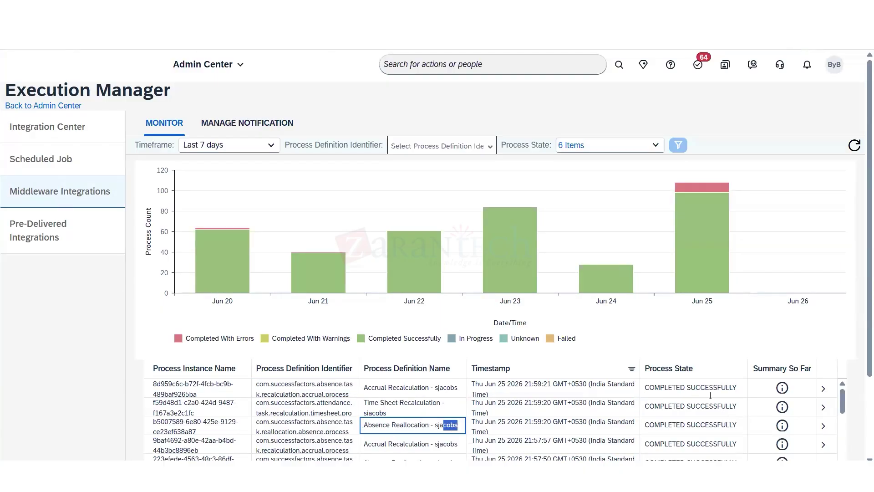
drag(693, 391, 768, 395)
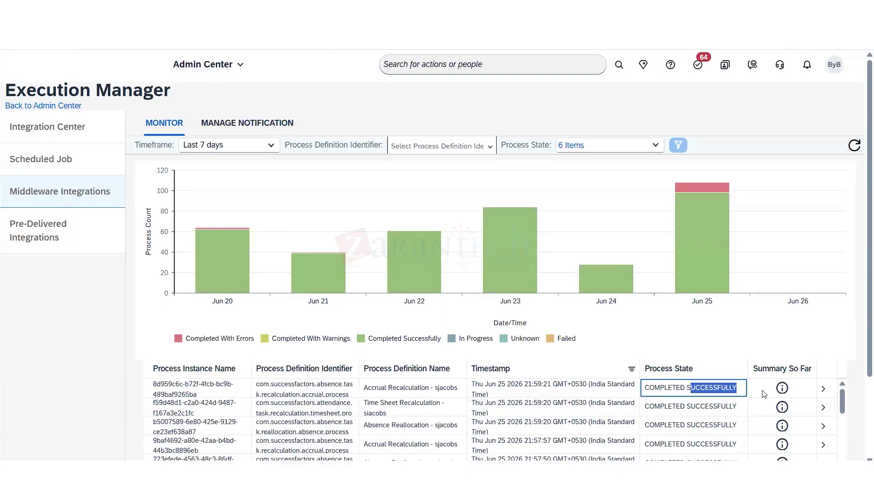
click(53, 242)
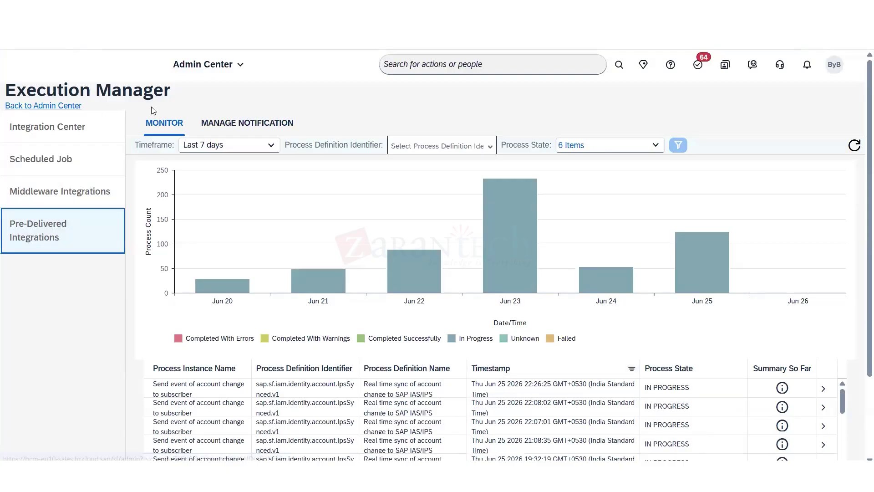
click(175, 127)
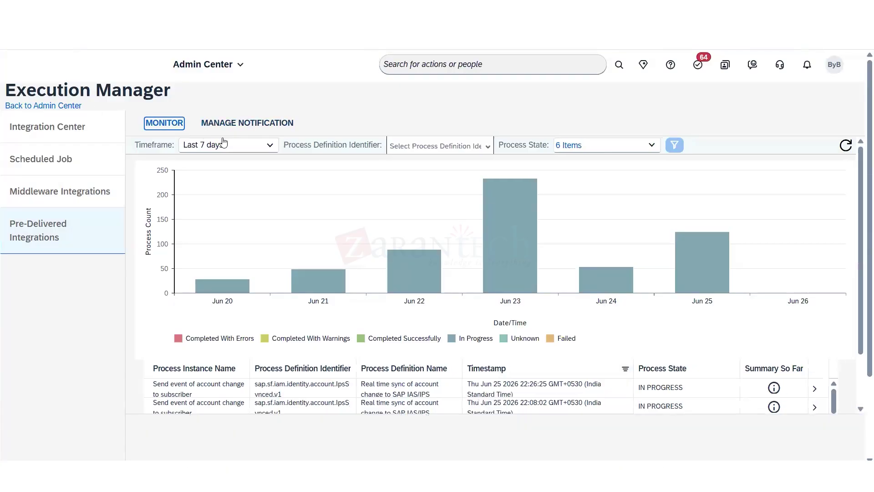
- Create and save a Pre-Delivered Integrations notification for the Failed state of the process External Event Notification - ( Hire )
click(232, 130)
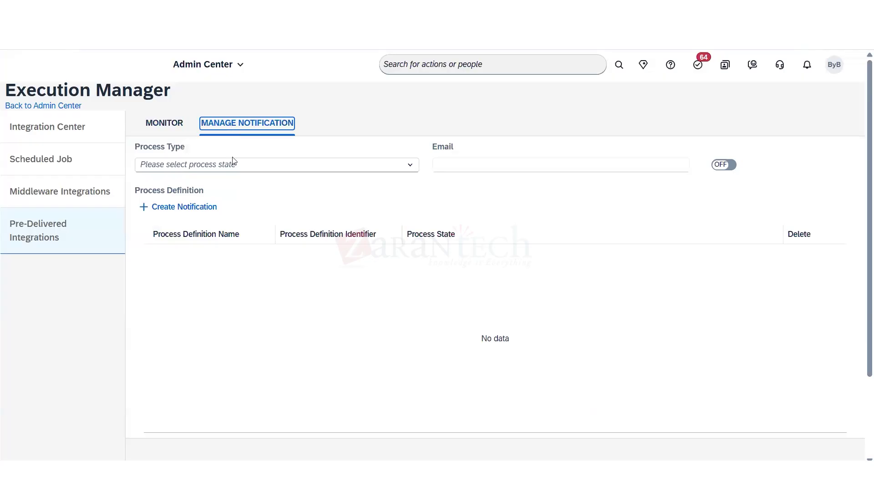
click(187, 206)
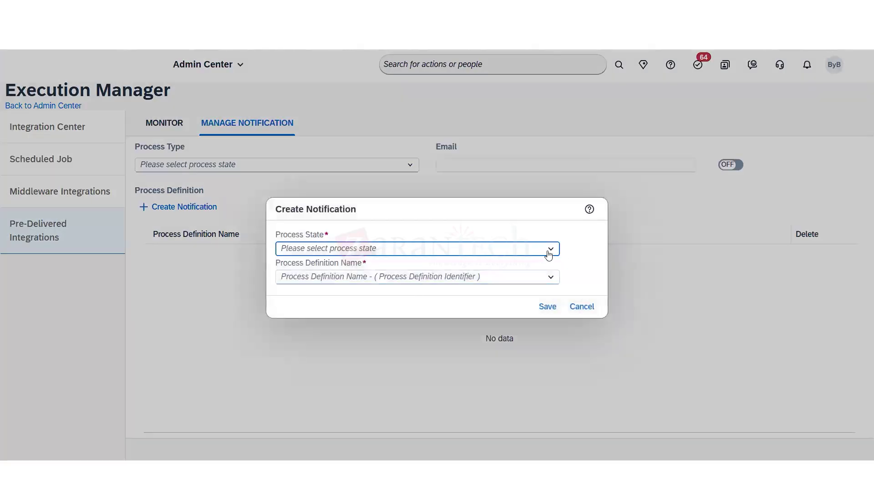
click(550, 249)
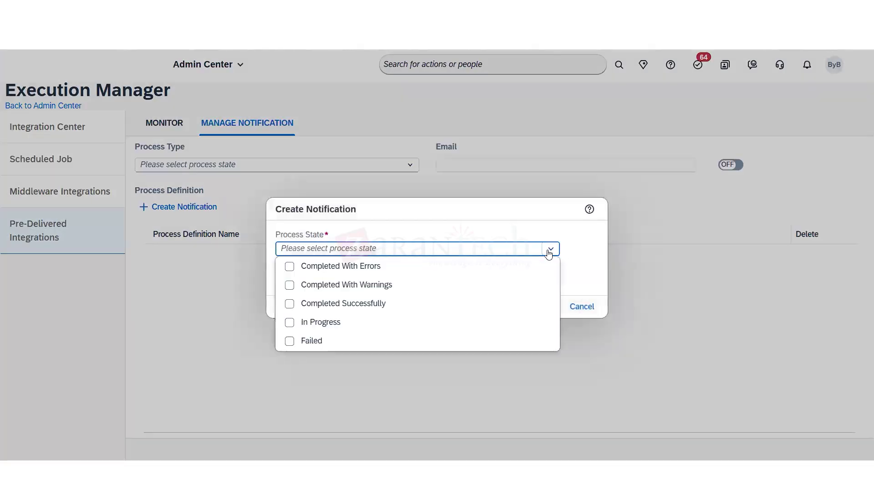
click(290, 341)
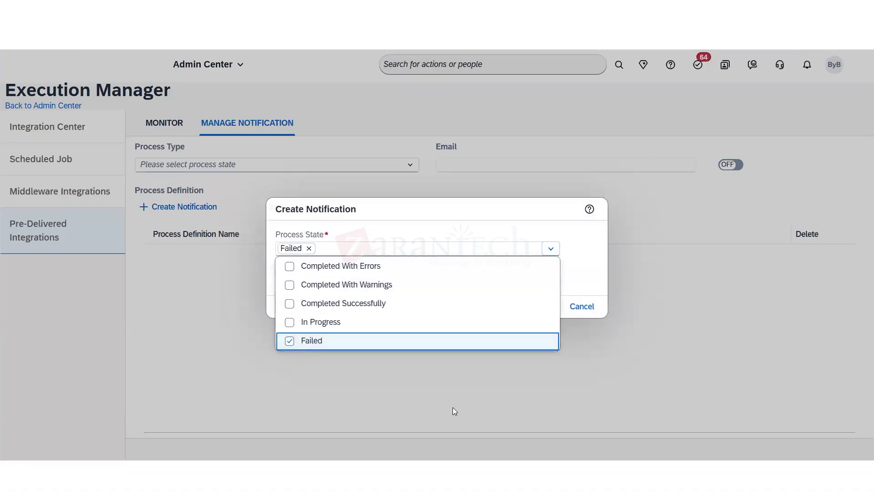
click(453, 407)
click(366, 276)
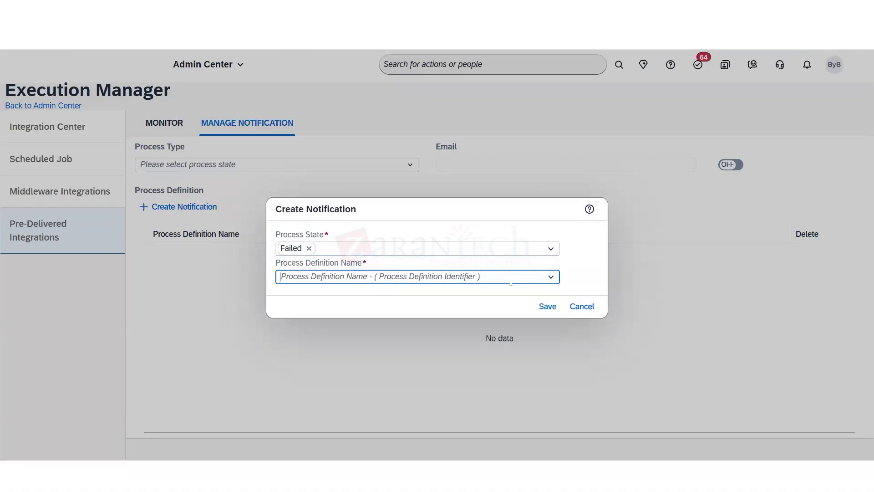
click(548, 278)
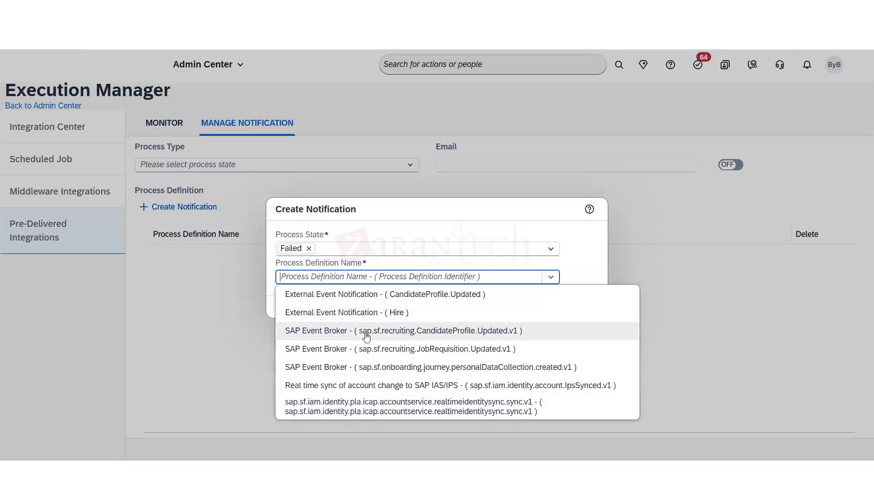
click(364, 313)
click(554, 308)
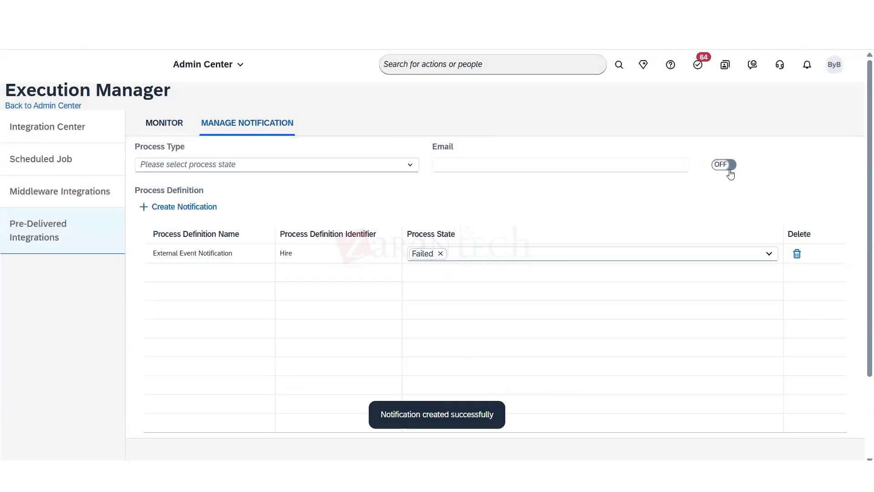
- Turn on the process type notification for Pre-Delivered Integrations, select the Failed state, and activate its email field for entry
click(726, 169)
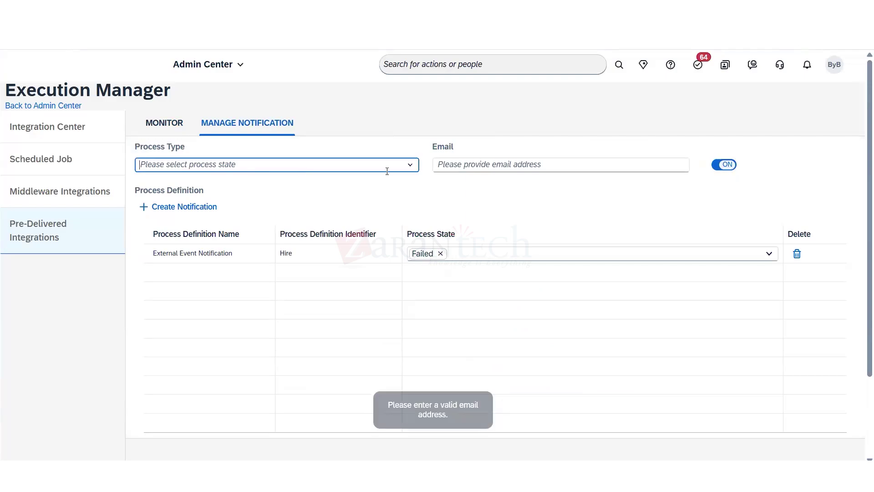
click(410, 166)
click(148, 257)
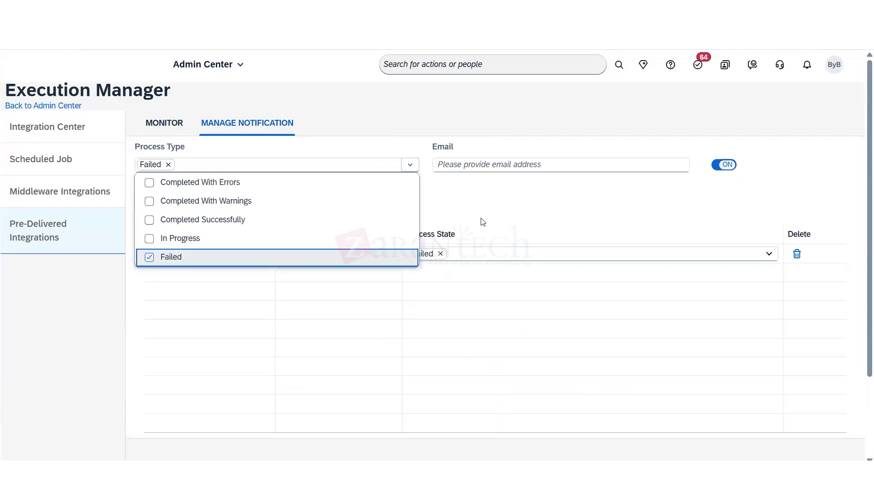
click(484, 214)
click(471, 170)
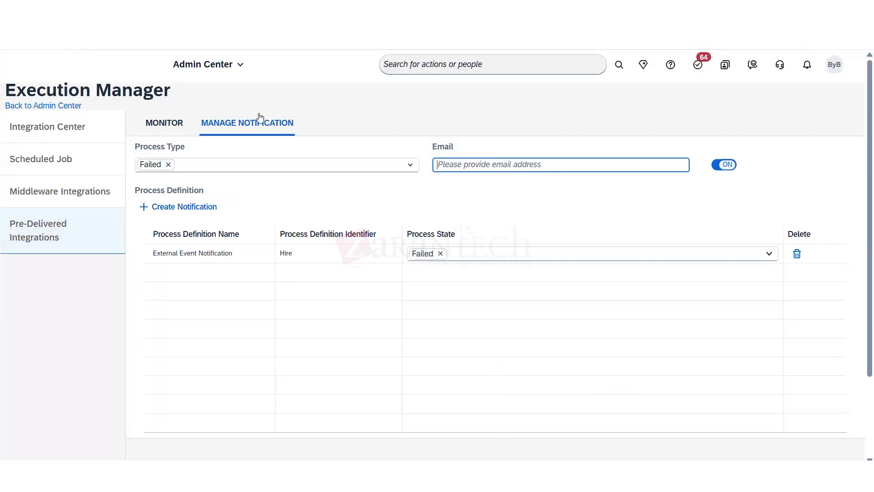
- Review the notification settings of Middleware Integrations, Scheduled Job and Integration Center in turn
click(95, 196)
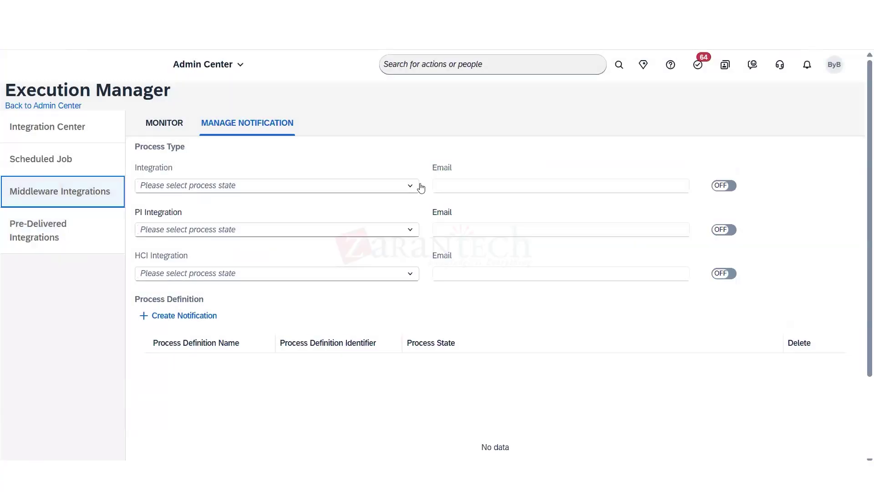
click(418, 185)
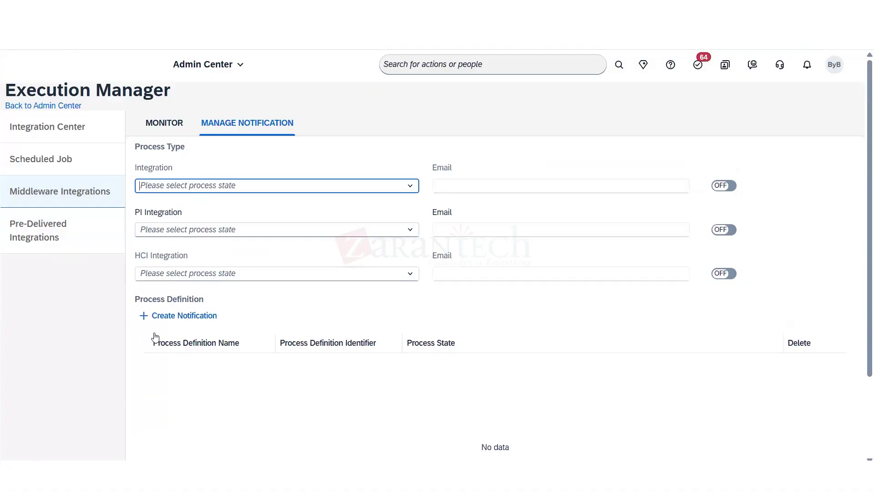
click(56, 159)
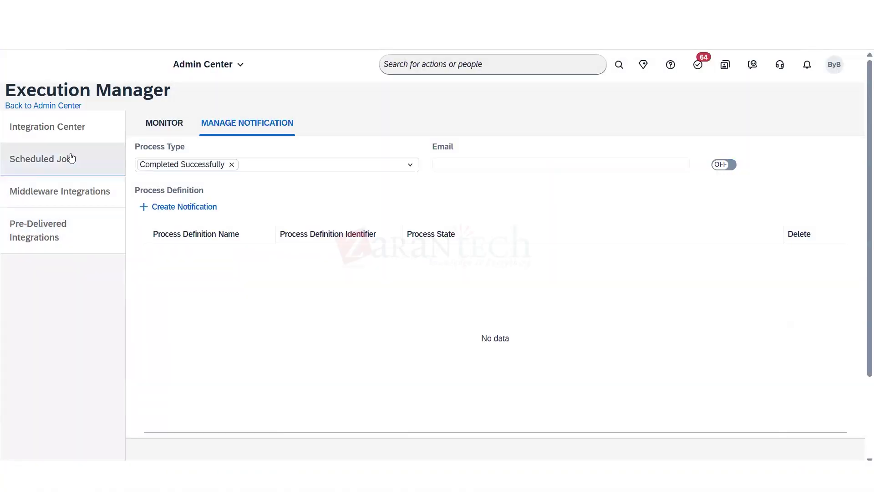
click(65, 130)
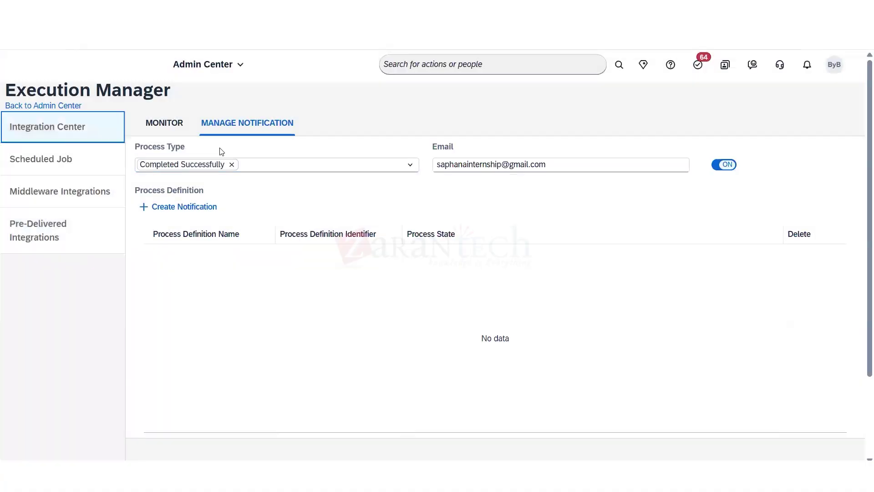
click(172, 132)
click(253, 128)
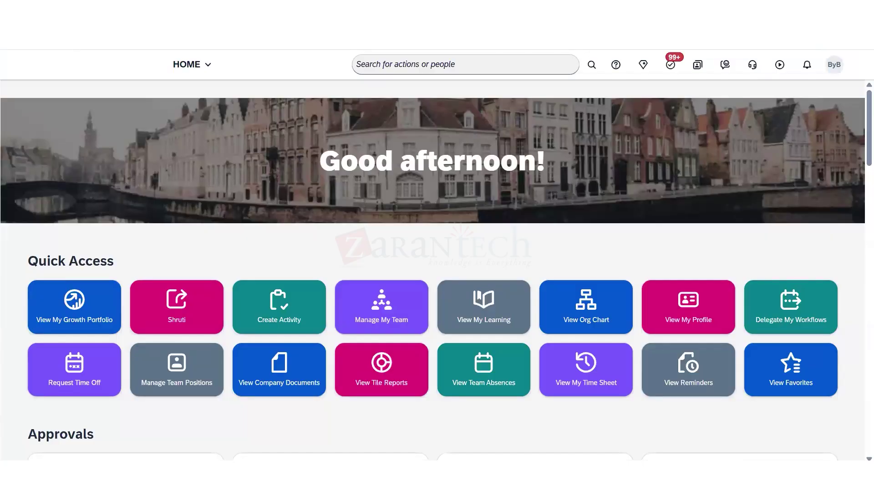
- Search the actions for "manage perm" and open the Manage Permission Roles page
click(406, 63)
text(mana)
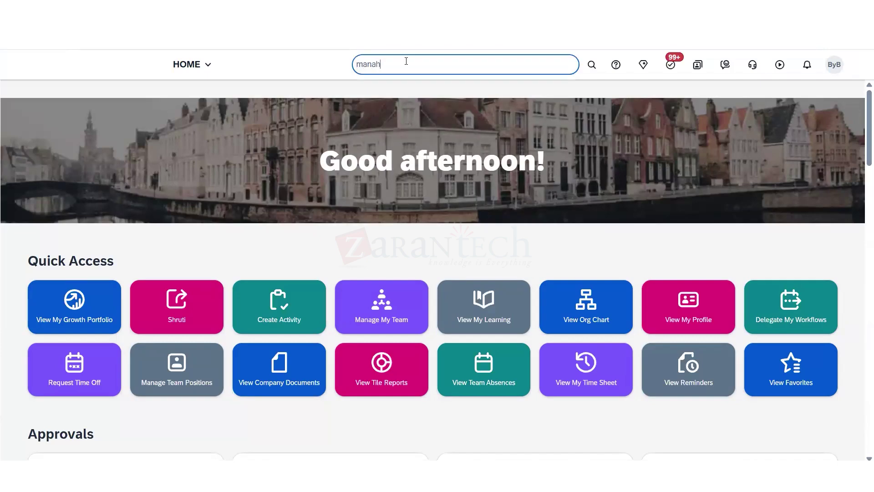
text(ge)
key(BackSpace)
key(BackSpace)
text(ge perm)
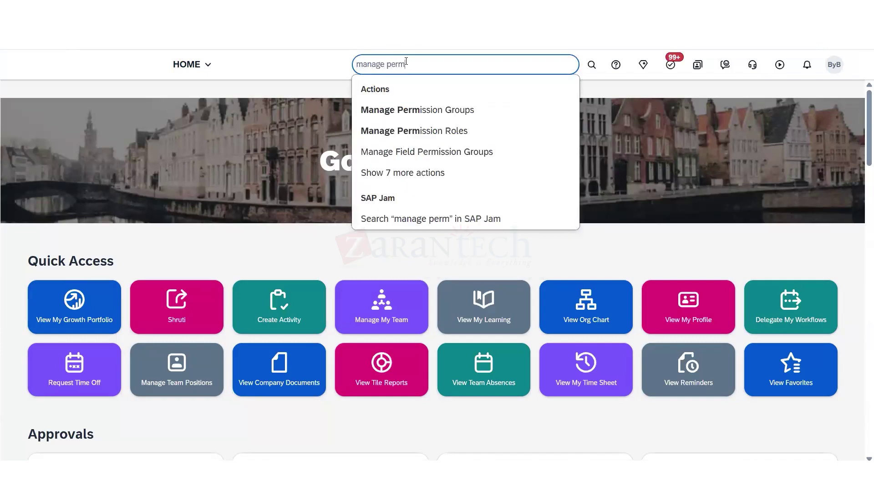
key(Down)
key(Return)
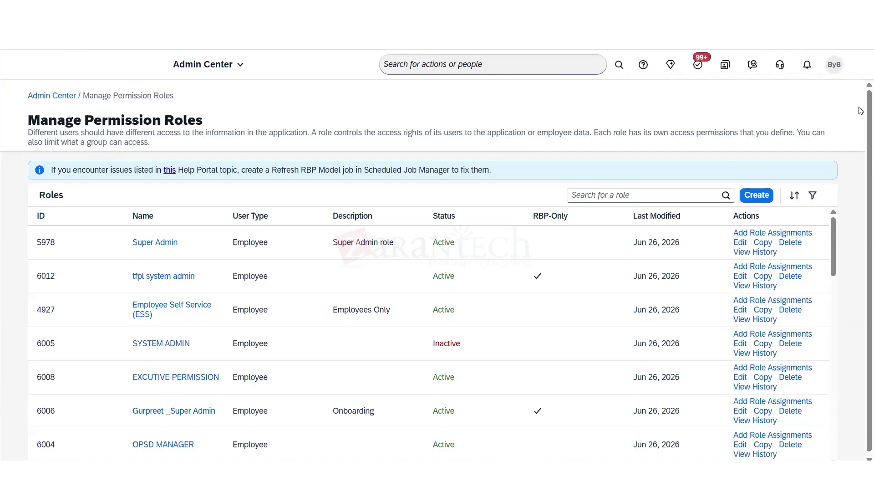
- Edit the Super Admin role and look up the "company system and logo" permission in its Add Permissions stage
click(740, 243)
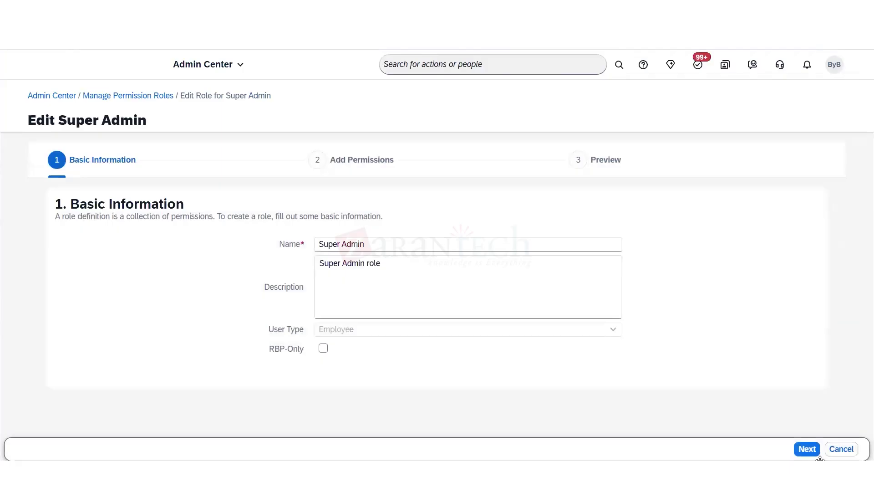
click(806, 449)
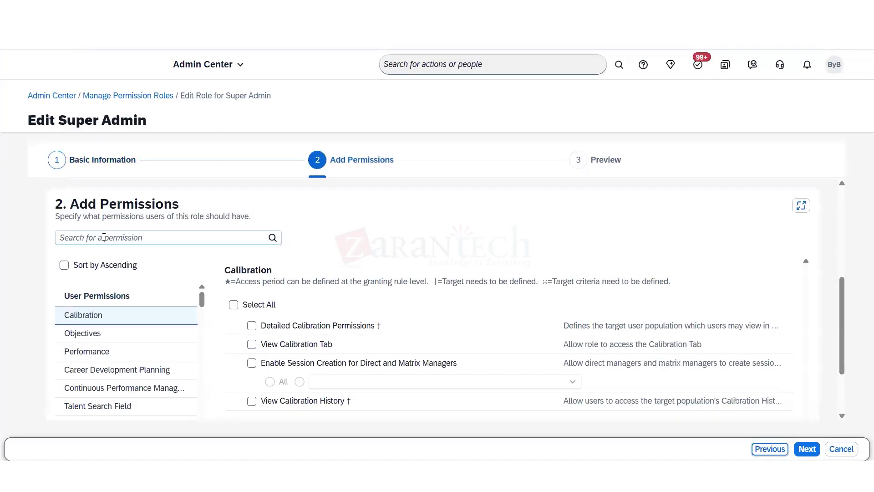
click(103, 237)
text(company )
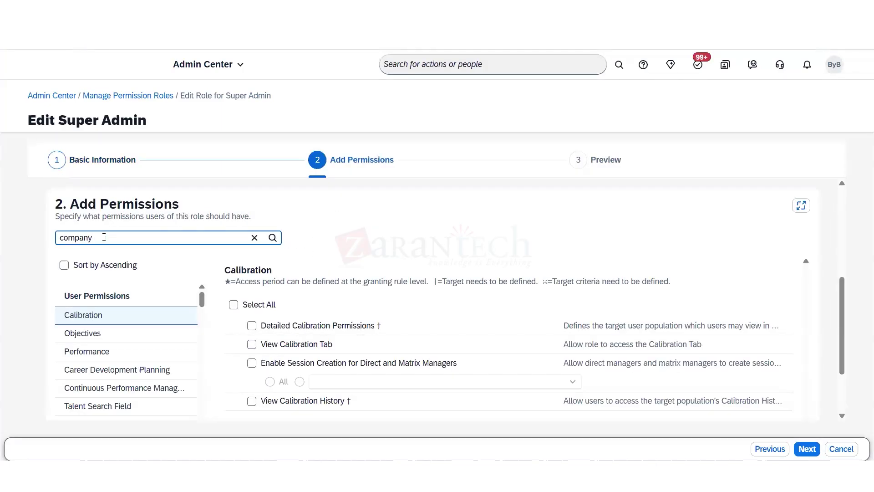
text(system and logo)
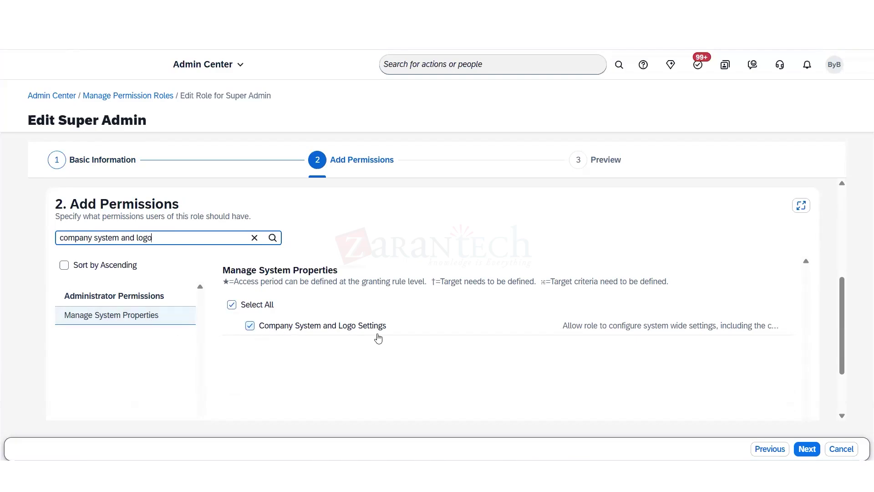
- Search the actions for "company" and open the Upload Company Logo page to view it
click(436, 64)
text(company)
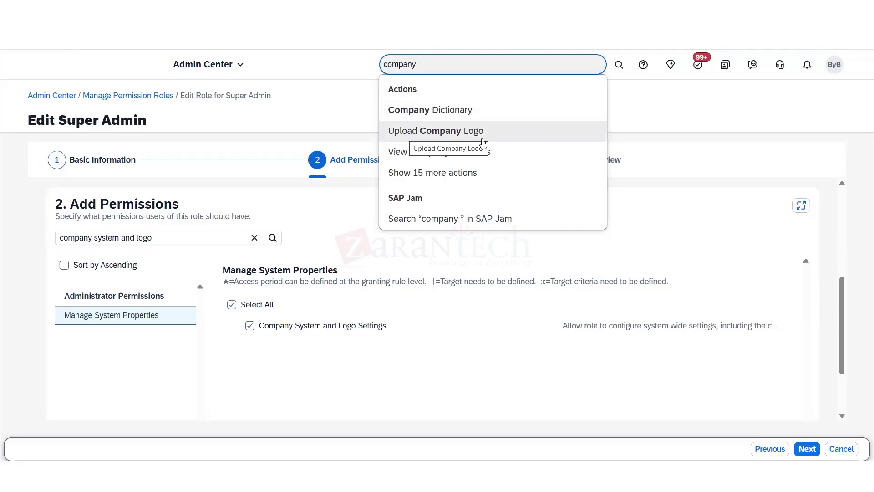
click(454, 137)
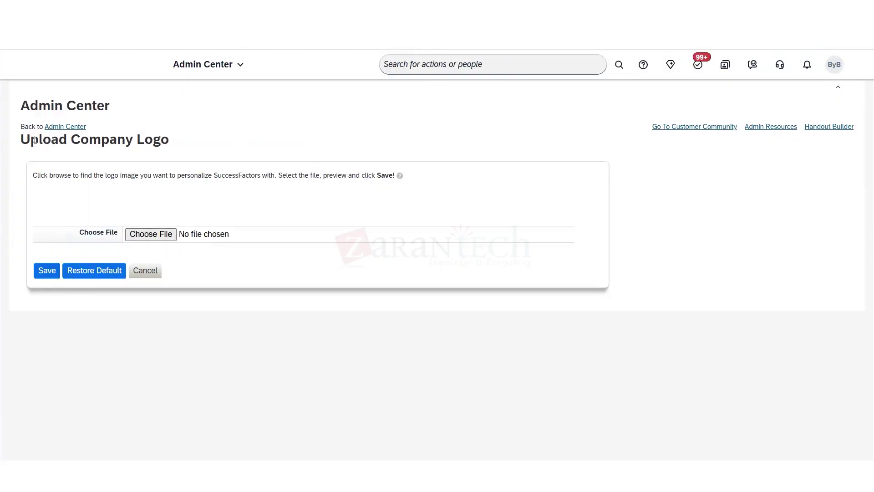
drag(30, 139, 185, 156)
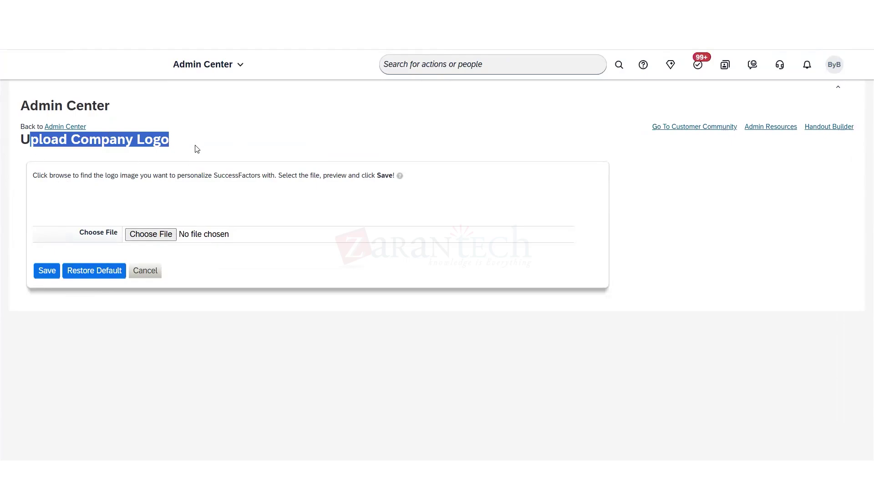
- Search the actions for "company system" and open Company System and Logo Settings
click(436, 56)
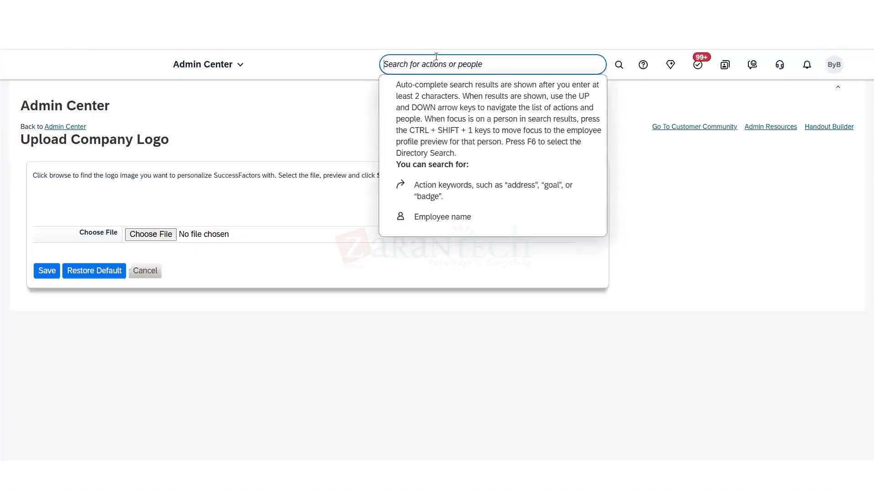
text(company )
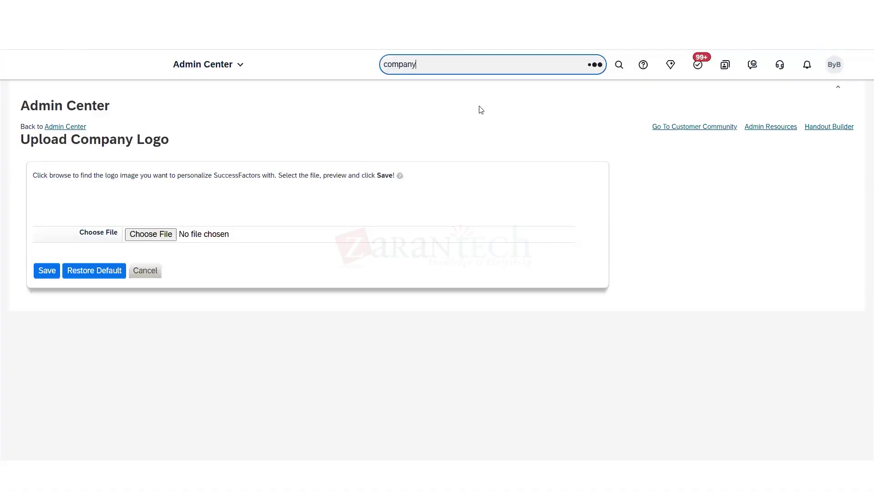
text(system)
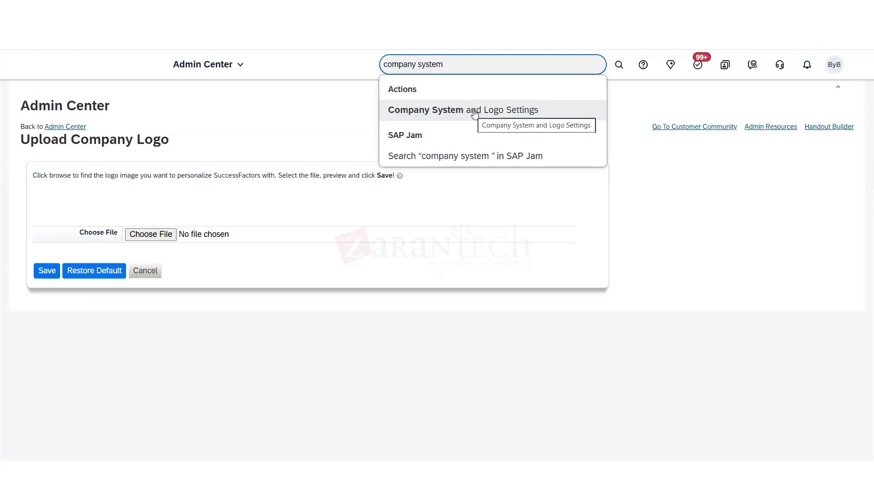
click(474, 112)
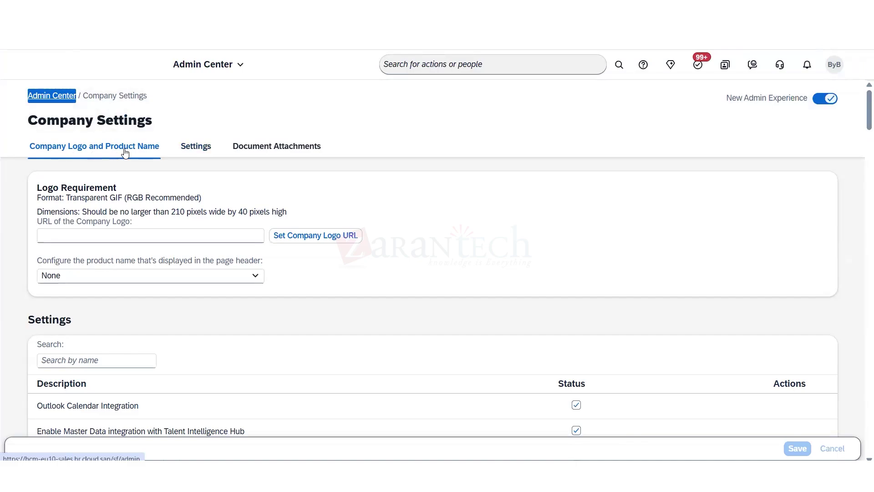
- Look through the Settings and Document Attachments sections, and review the logo URL and product name fields under Company Logo and Product Name
click(195, 146)
click(269, 148)
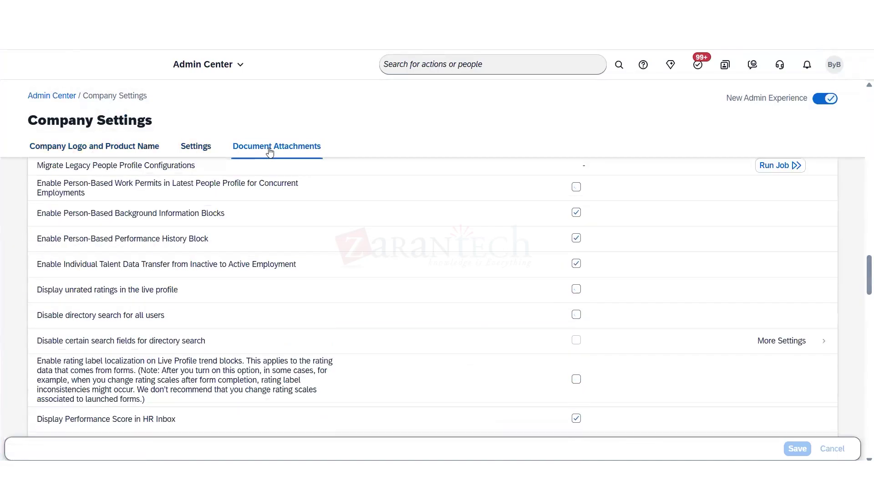
scroll(846, 273, up, 15)
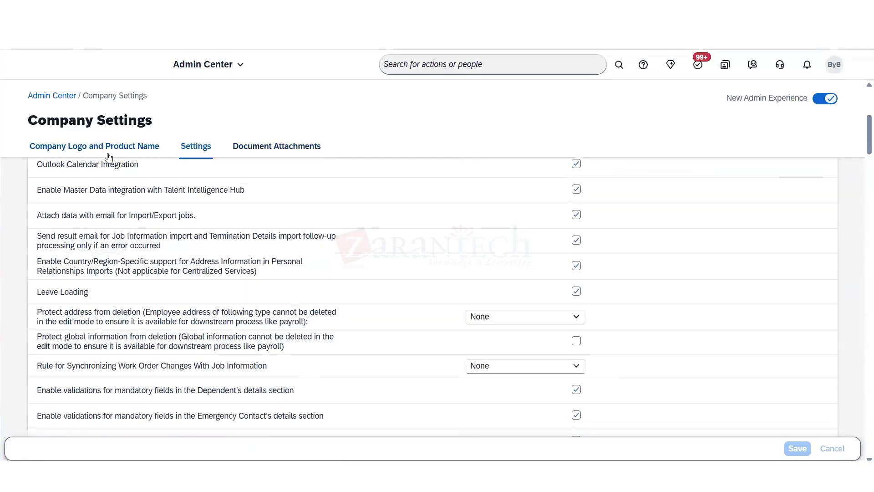
click(111, 148)
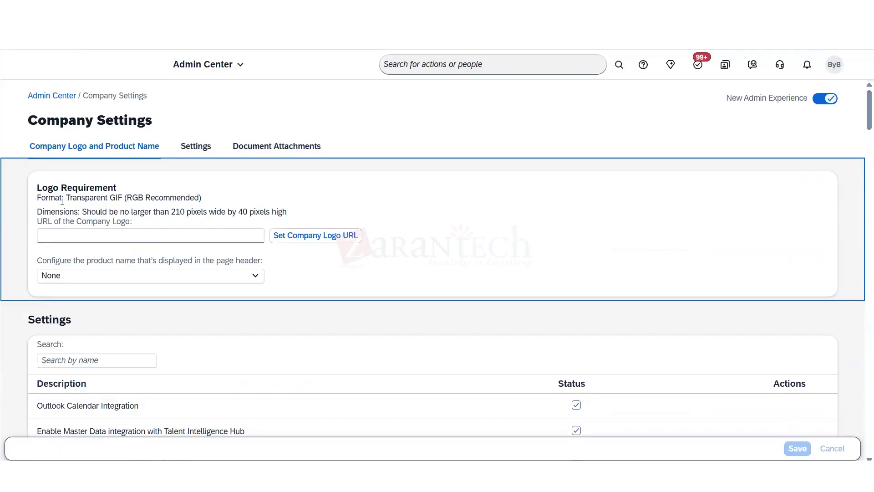
click(55, 234)
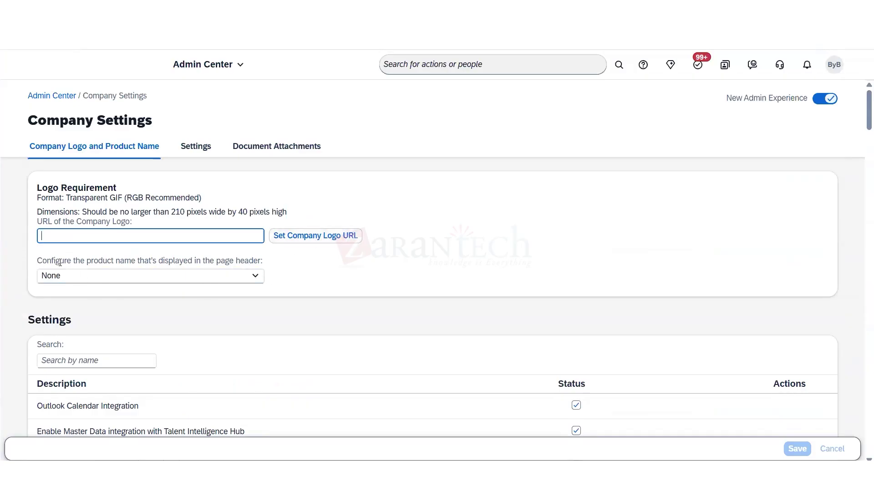
drag(60, 263, 141, 263)
- Try the SuccessFactors (default) and Custom options for the page header's product name and return the selection to None
click(258, 281)
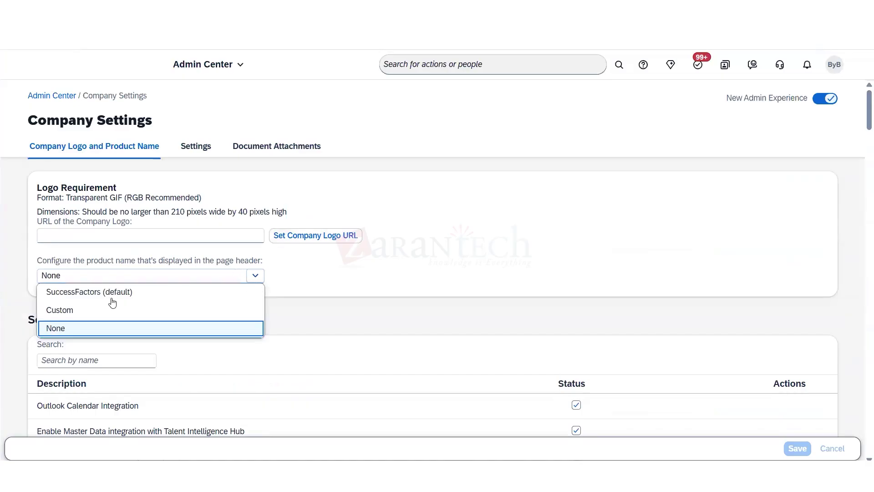
click(94, 292)
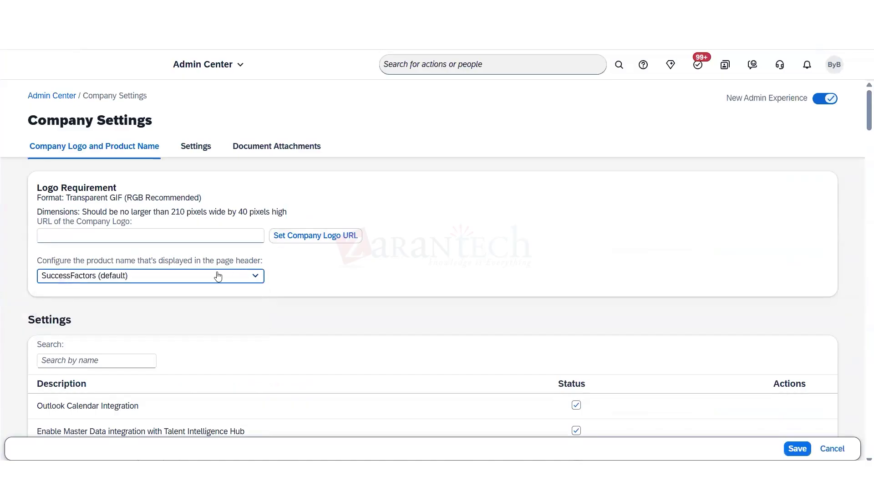
click(255, 276)
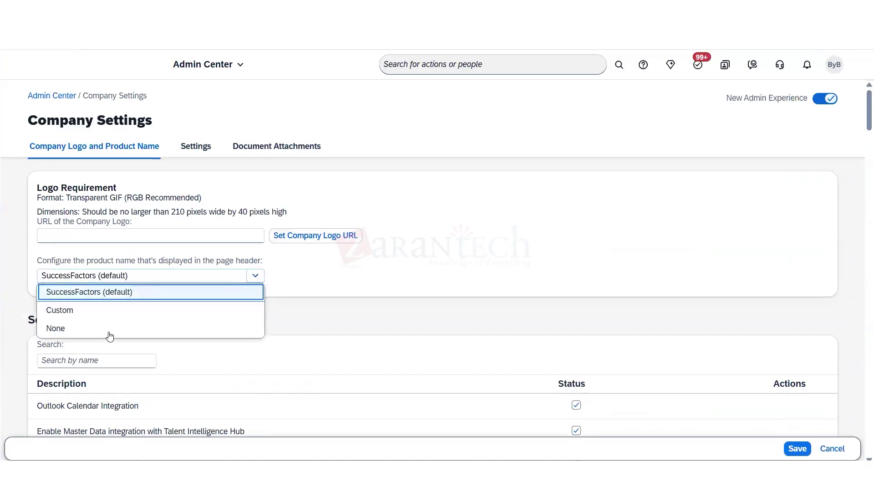
click(57, 311)
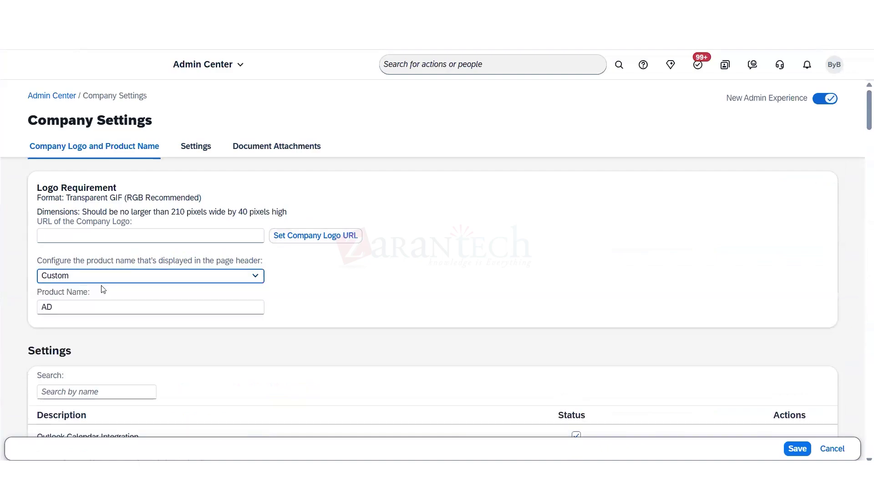
click(254, 275)
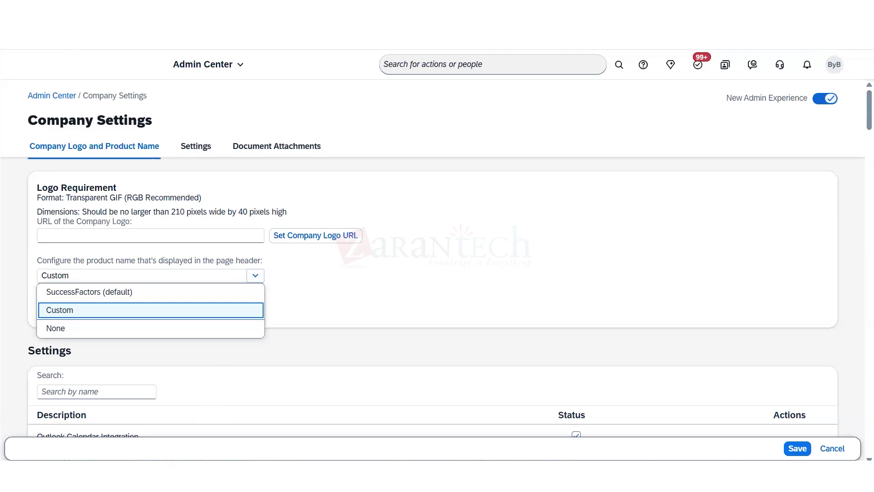
click(83, 326)
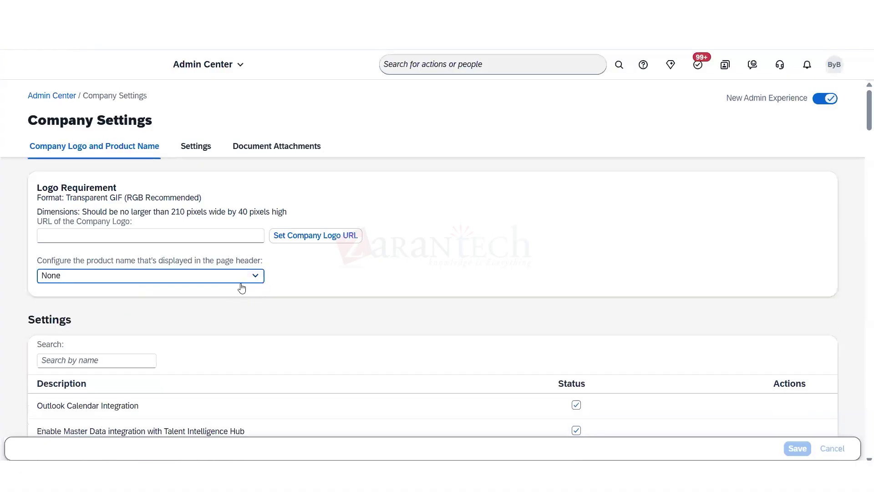
- Set the page header's product name to Custom with the name HCL and save the company settings
click(177, 280)
click(71, 314)
drag(77, 306, 19, 313)
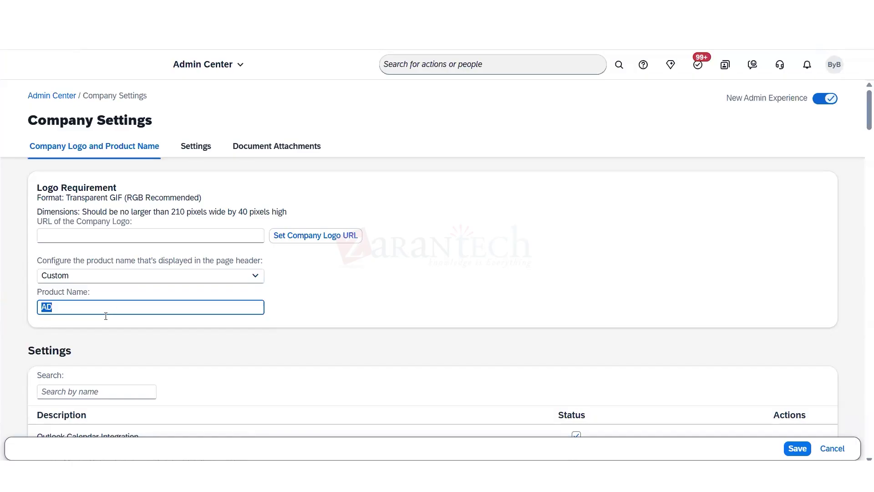
key(BackSpace)
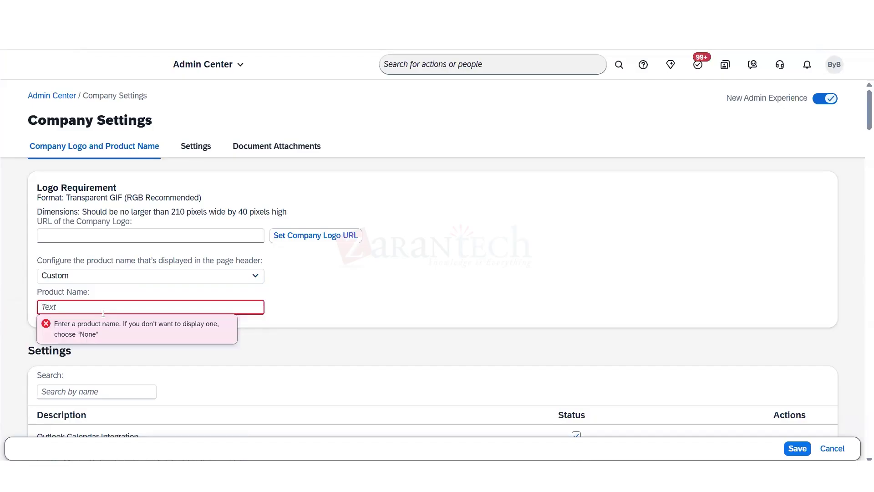
text(HCL)
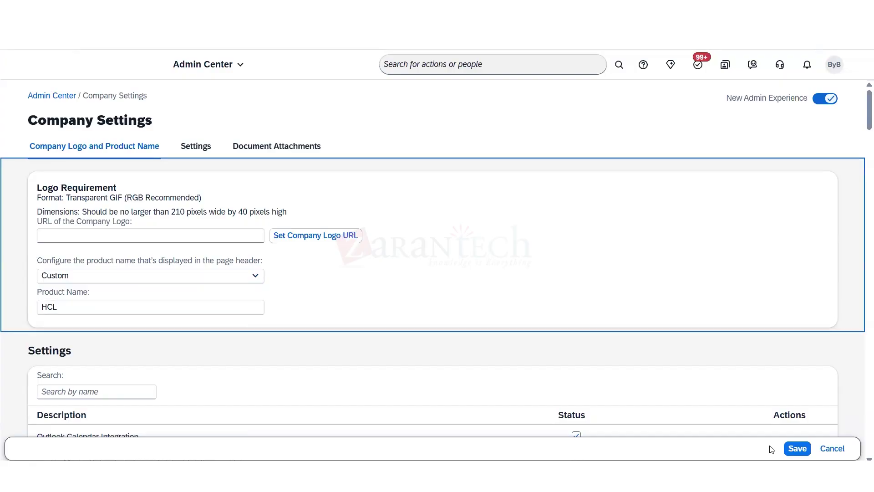
click(790, 451)
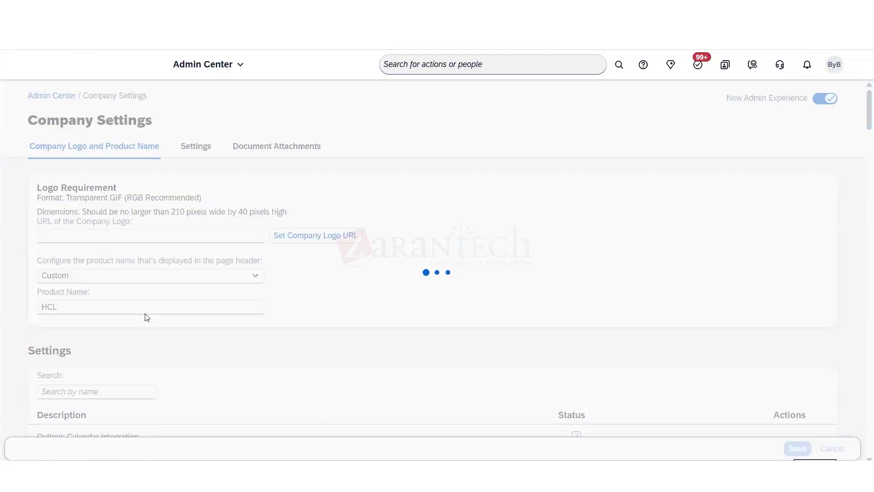
- Go to the home page and reopen Company System and Logo Settings by searching for "company system and logo"
click(228, 72)
click(207, 85)
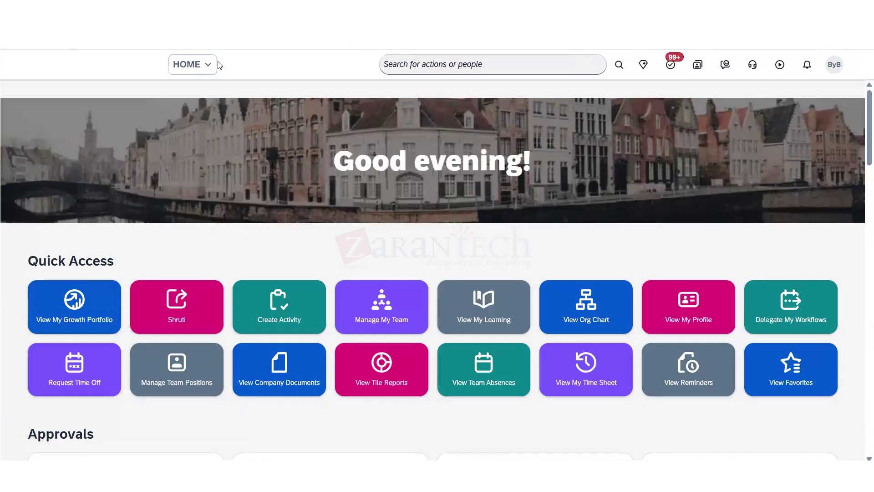
click(404, 66)
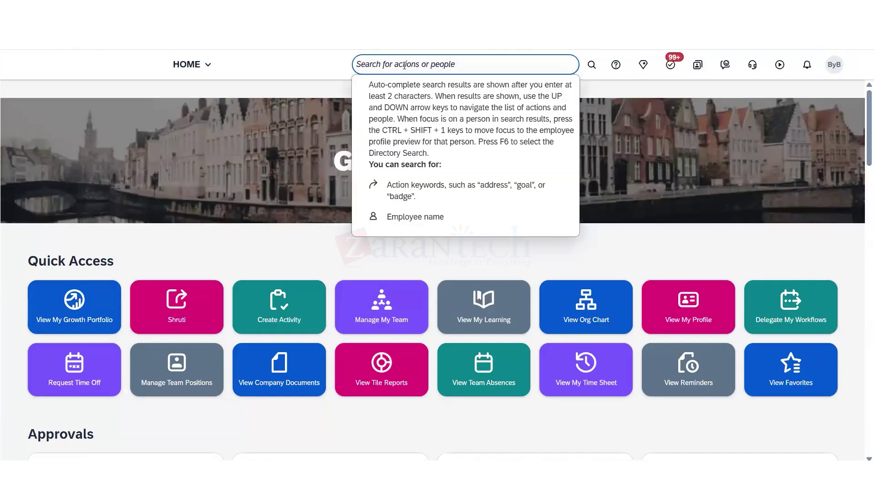
text(company sys)
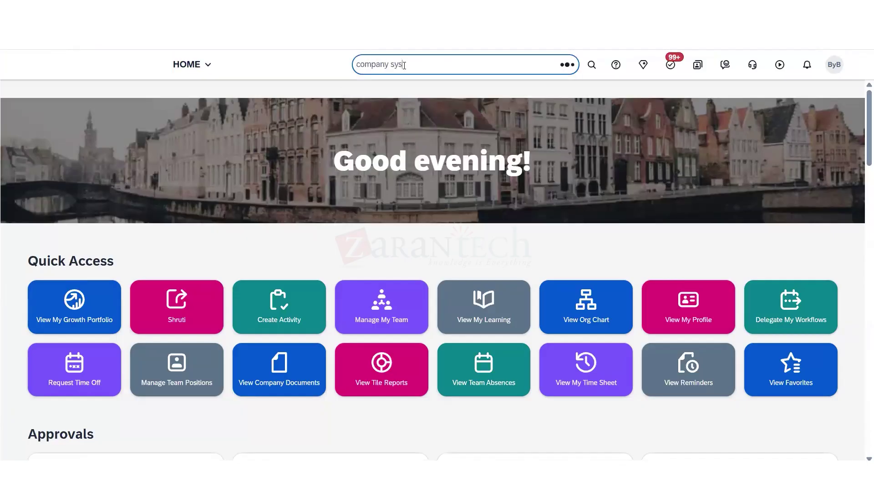
text(tem and logo)
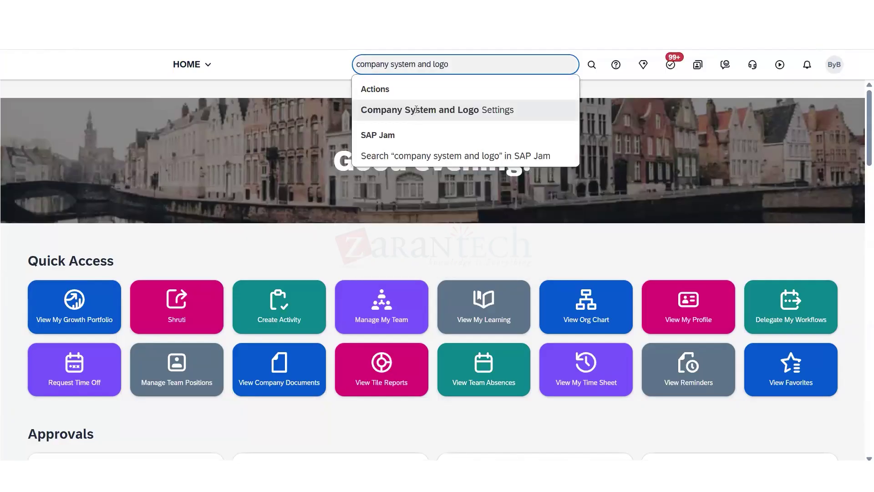
click(416, 110)
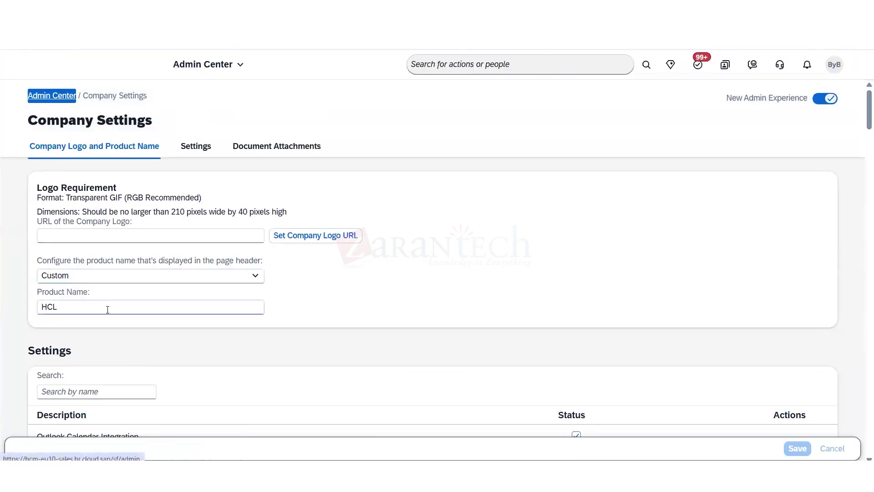
- Set the page header's product name to SuccessFactors (default), save the company settings and reload the home page to check the header
click(250, 277)
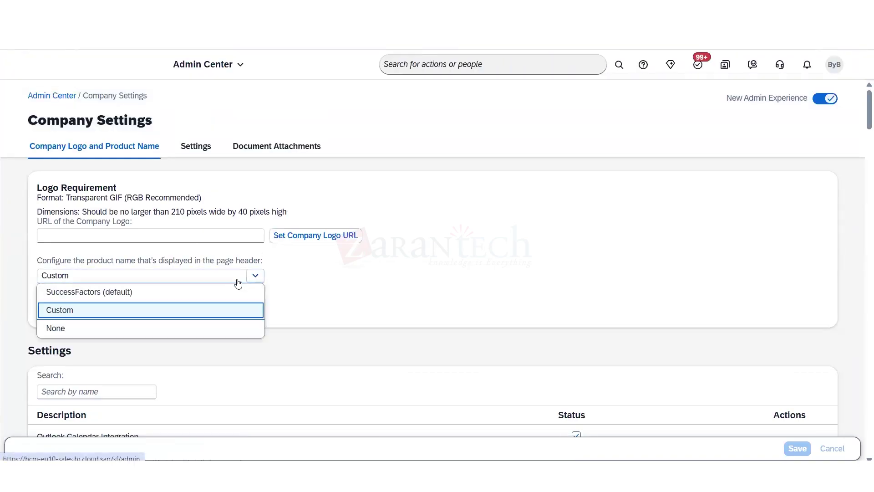
click(91, 296)
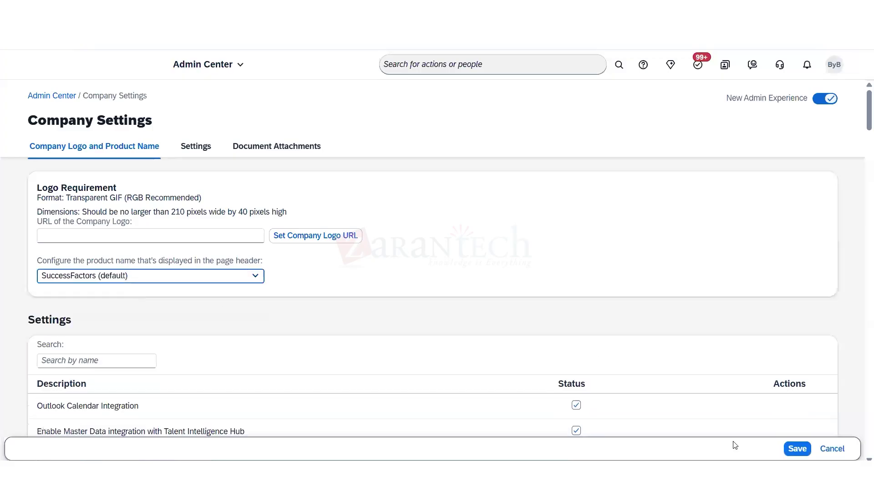
click(797, 449)
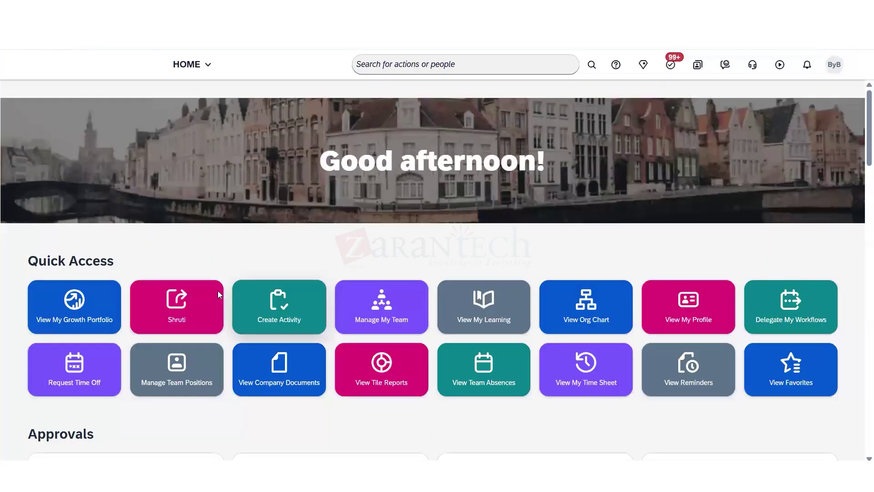
key(F5)
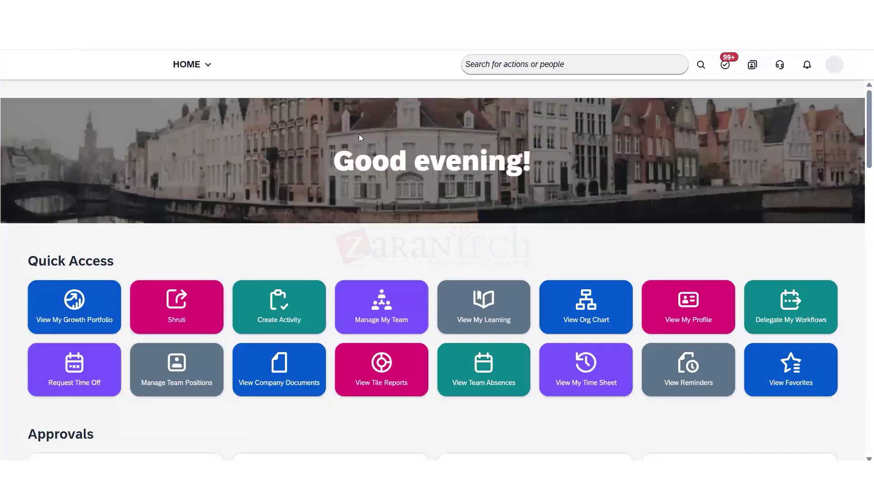
click(106, 67)
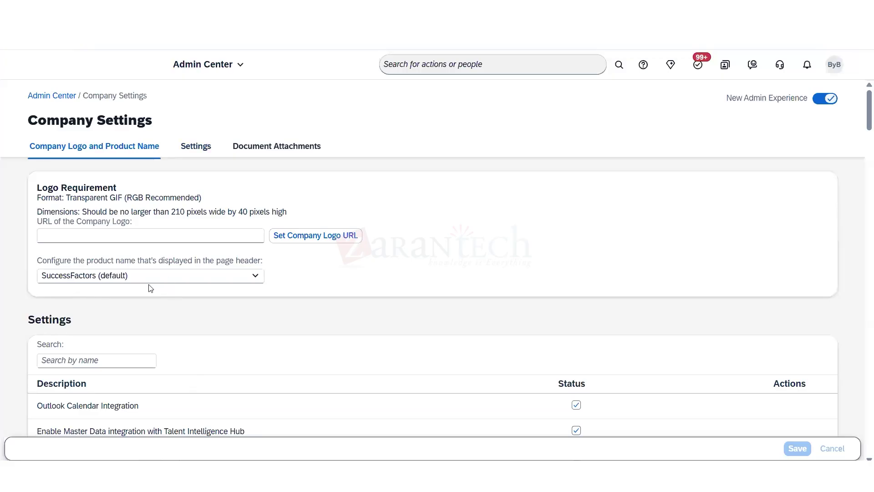
- Review the page-header product name field, search the Settings list for "people" and clear the search
drag(93, 257, 371, 262)
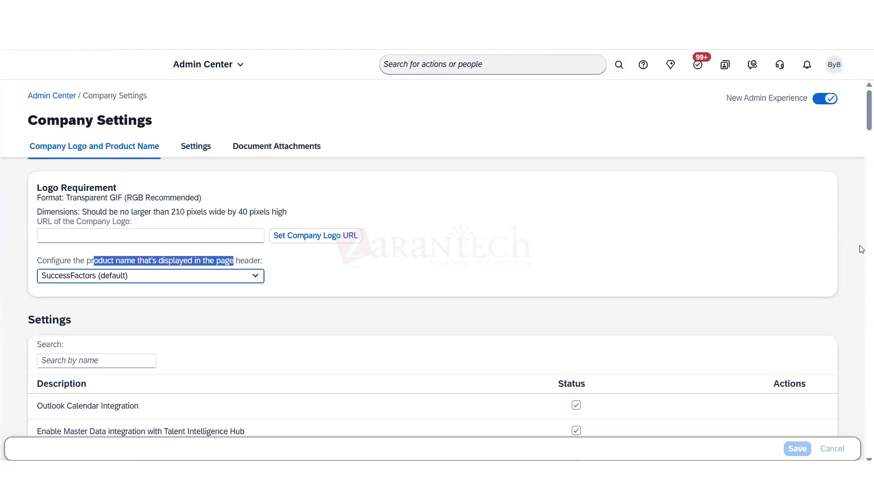
scroll(862, 141, down, 3)
scroll(862, 130, up, 3)
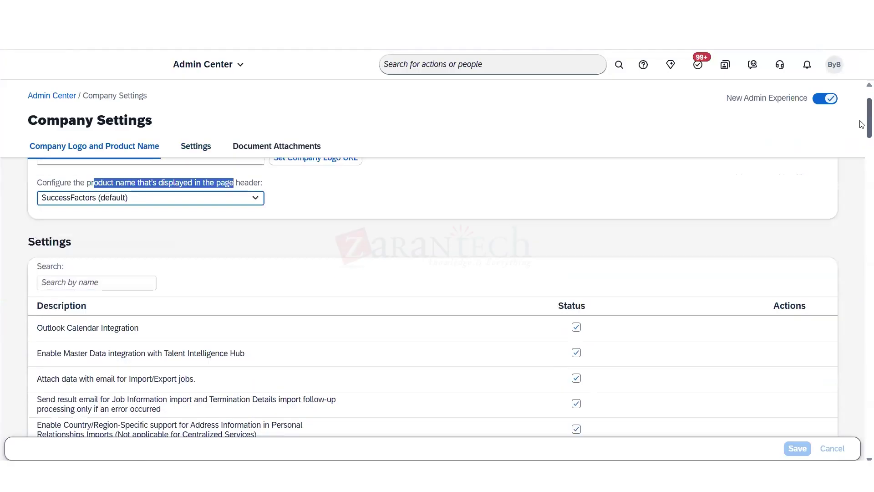
drag(113, 302, 41, 303)
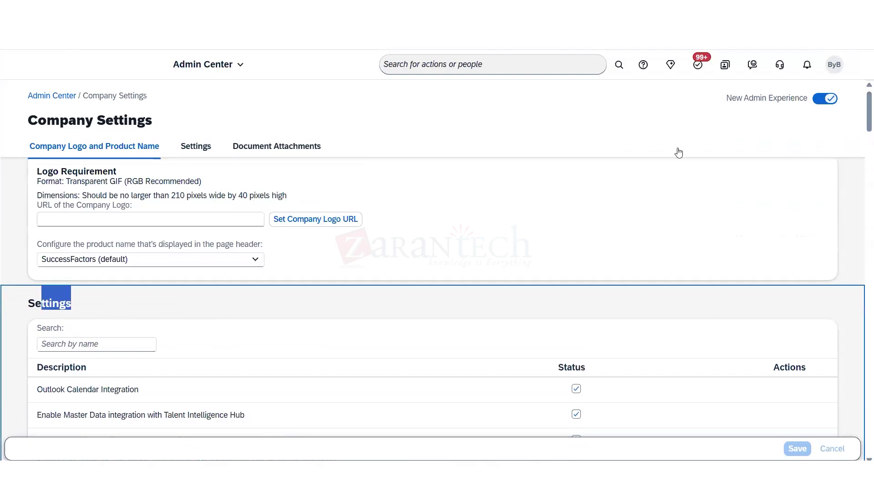
click(96, 345)
text(p)
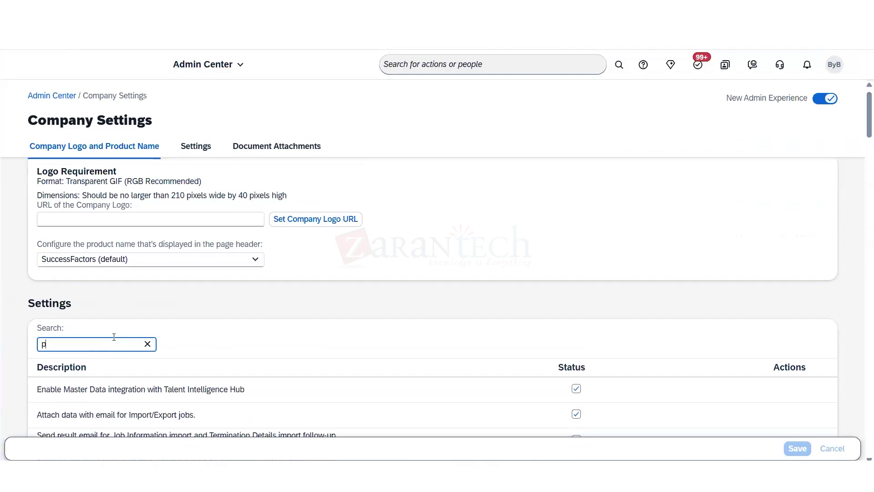
text(eople)
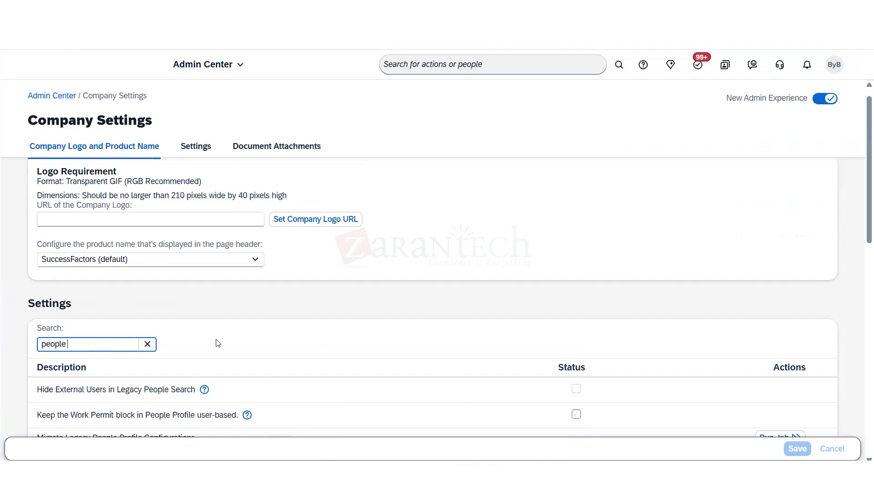
mouse_move(862, 219)
mouse_down()
mouse_move(864, 250)
mouse_move(863, 226)
mouse_up()
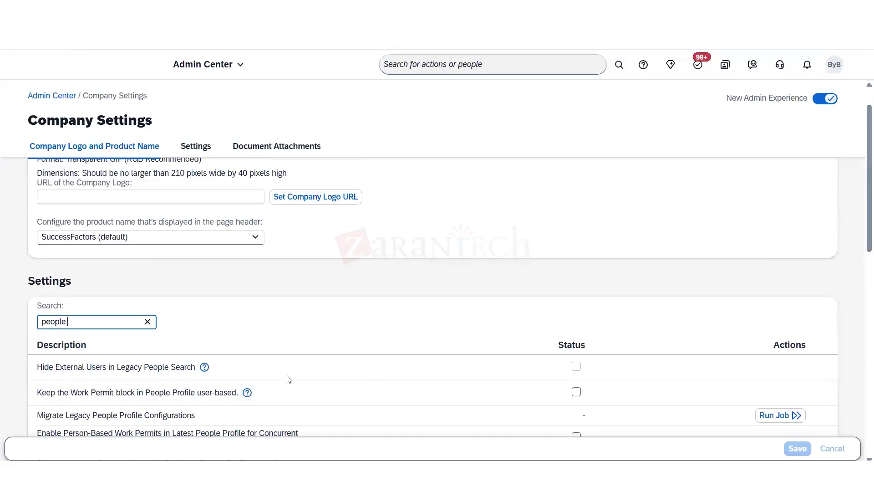
click(148, 321)
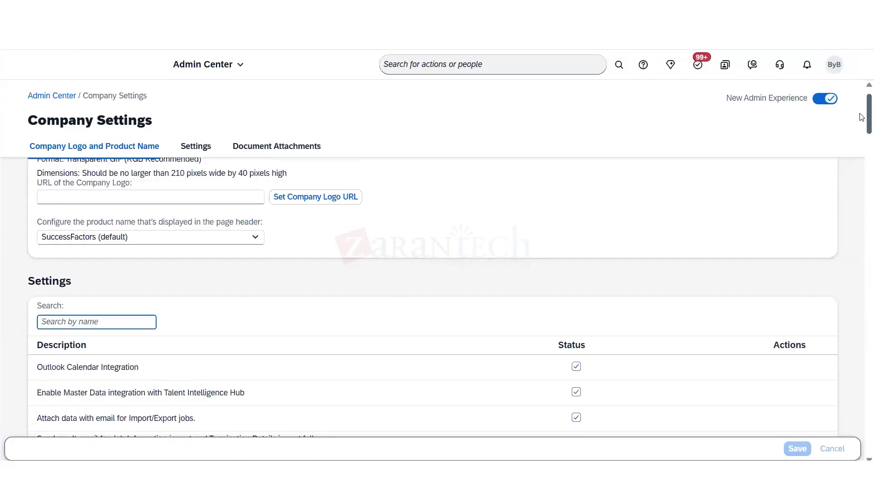
- Examine the settings for Outlook Calendar Integration, Master Data integration with Talent Intelligence Hub, and attaching data with email for Import/Export jobs
scroll(862, 119, down, 1)
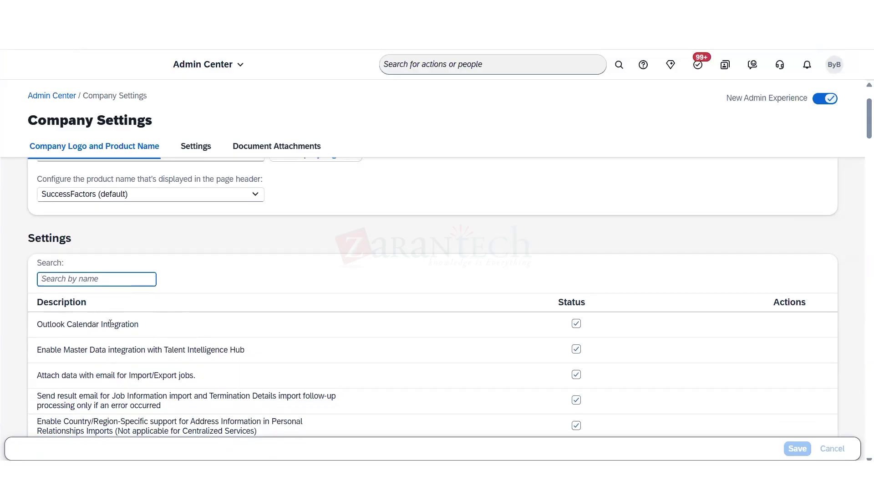
drag(112, 323, 156, 325)
click(714, 334)
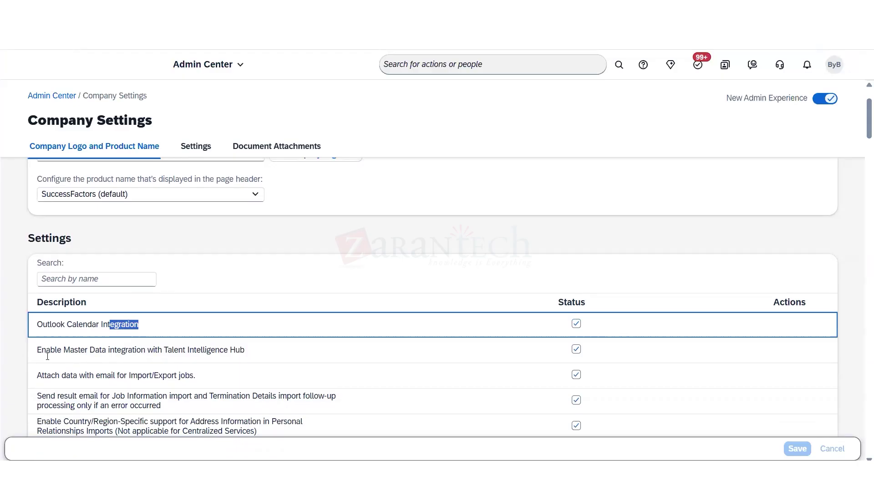
drag(112, 354, 277, 354)
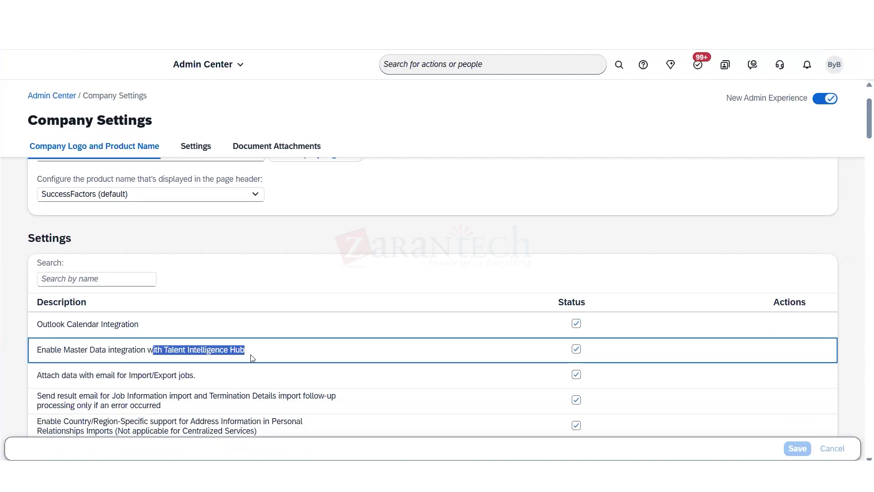
drag(57, 349, 121, 350)
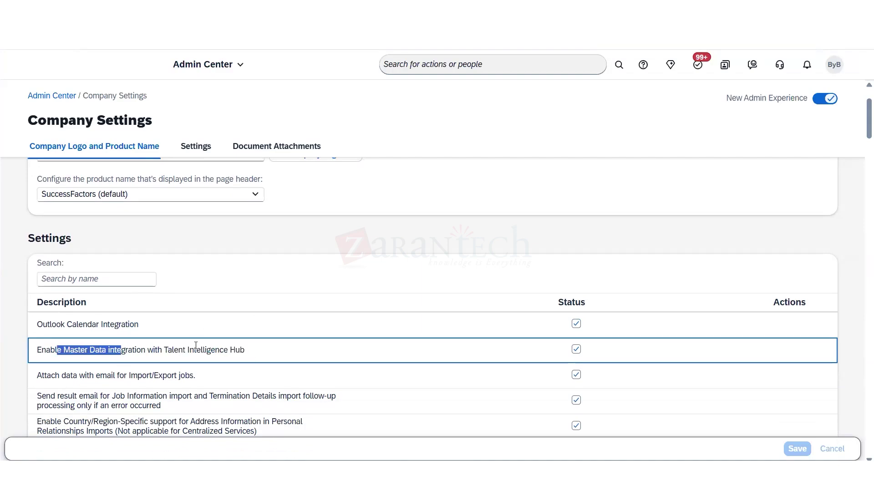
drag(174, 350, 303, 347)
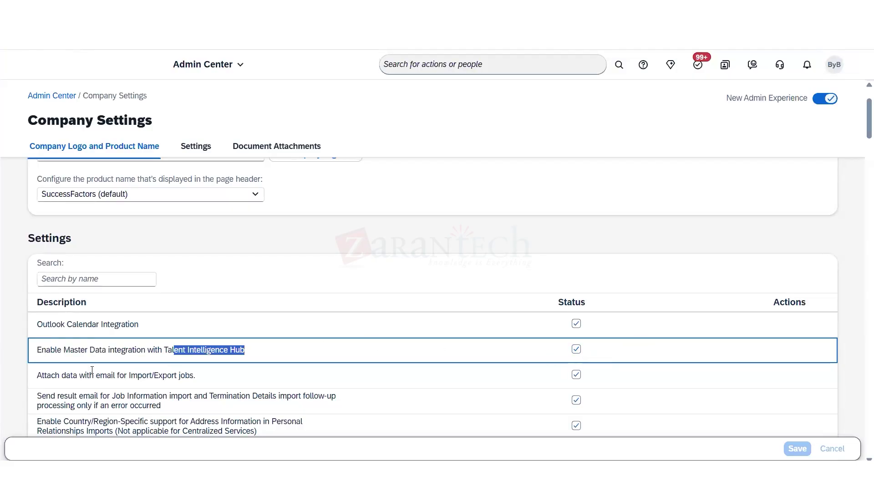
drag(48, 375, 195, 373)
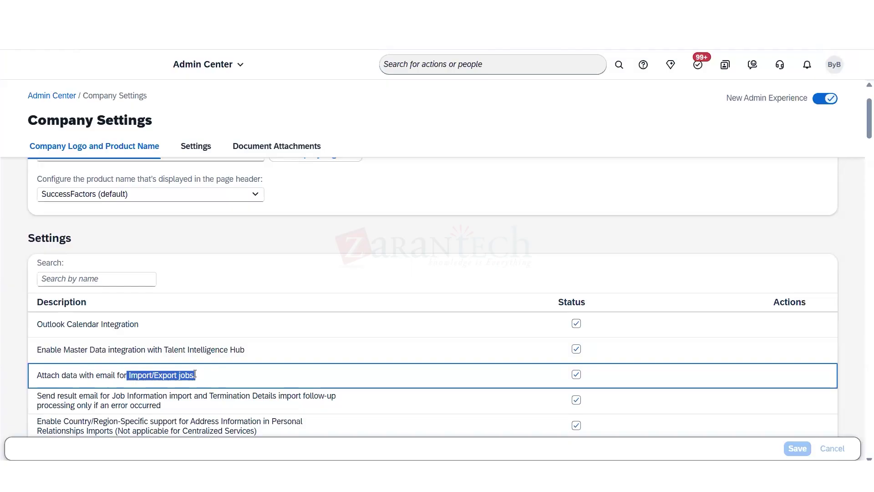
drag(195, 374, 210, 378)
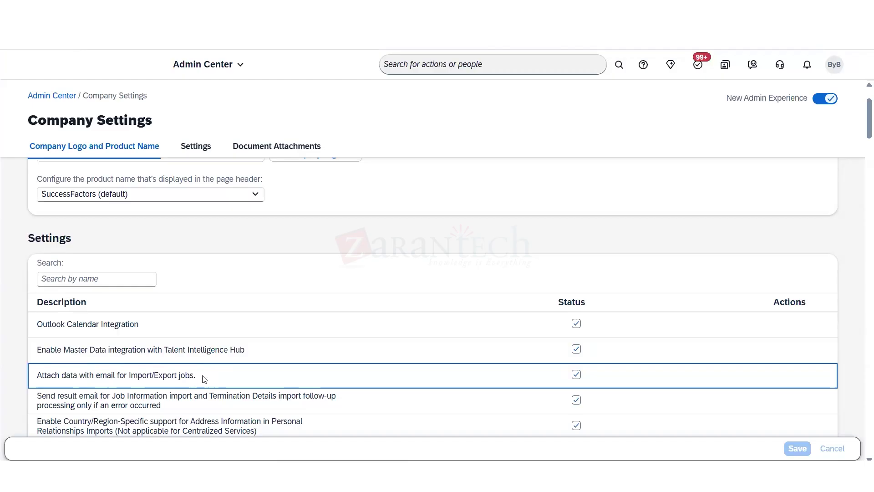
- Read the settings for Job Information and Termination Details import result emails and for country/region-specific address support in Personal Relationships imports
drag(42, 395, 282, 396)
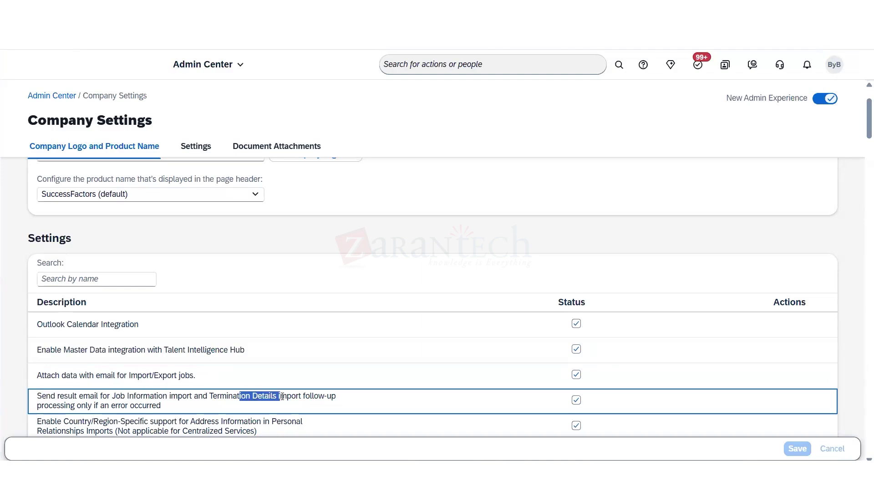
drag(74, 405, 223, 406)
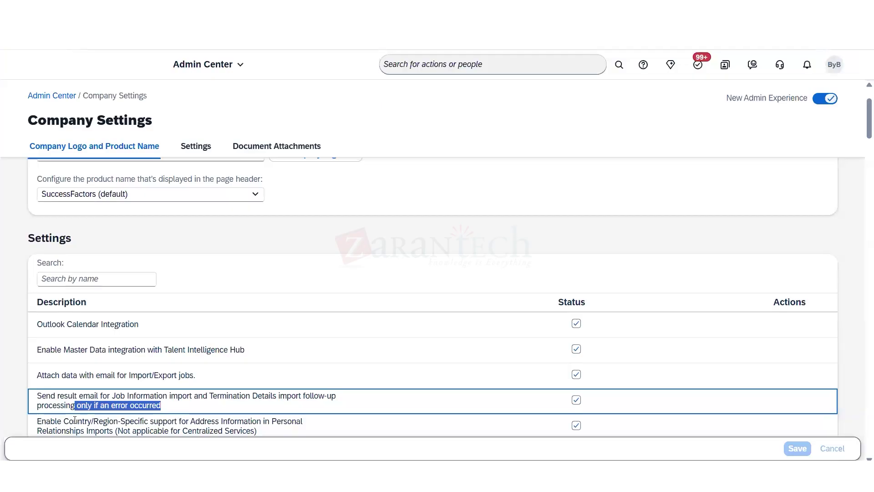
drag(57, 421, 238, 419)
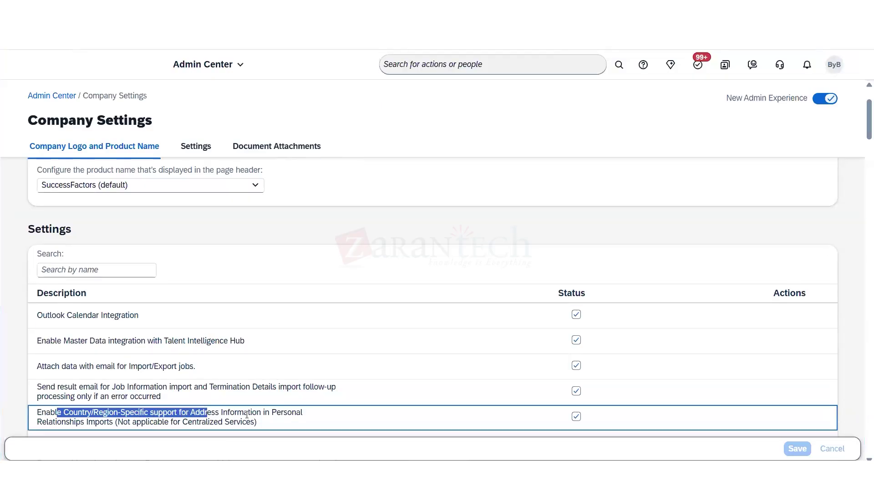
drag(46, 421, 256, 422)
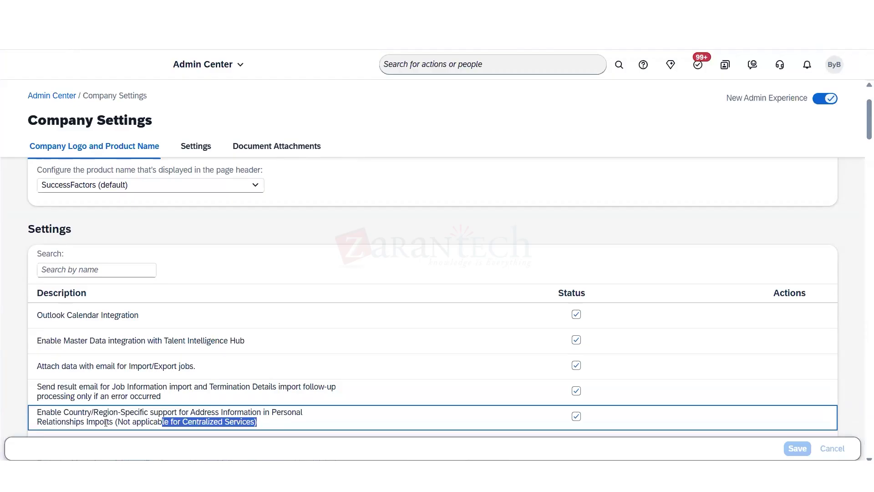
drag(87, 413, 175, 413)
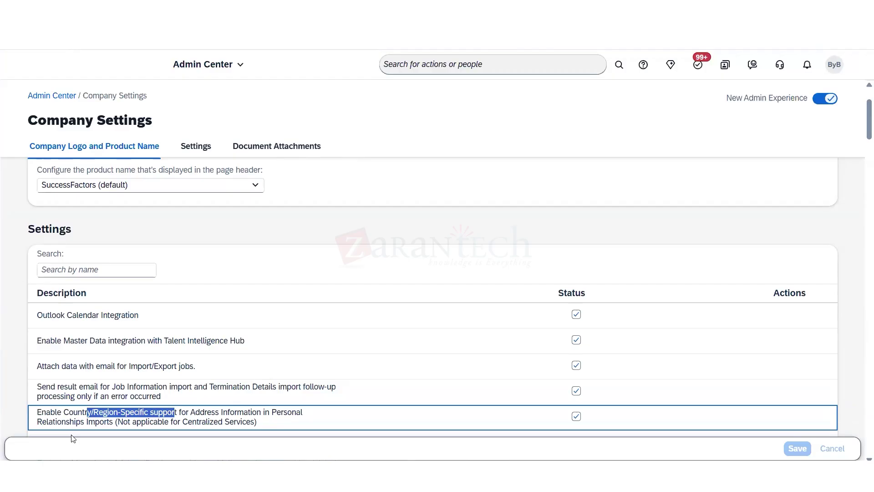
drag(88, 422, 113, 421)
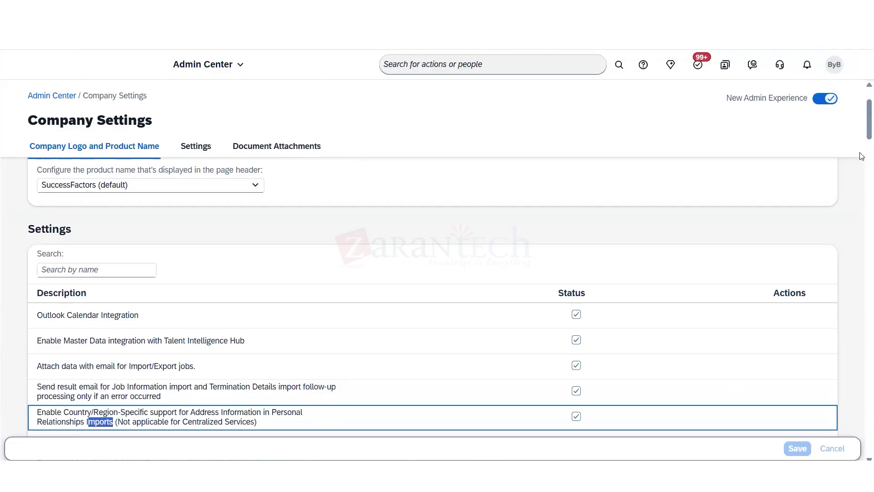
- Review the address types available for the "Protect address from deletion" setting without changing the selection
scroll(861, 142, down, 1)
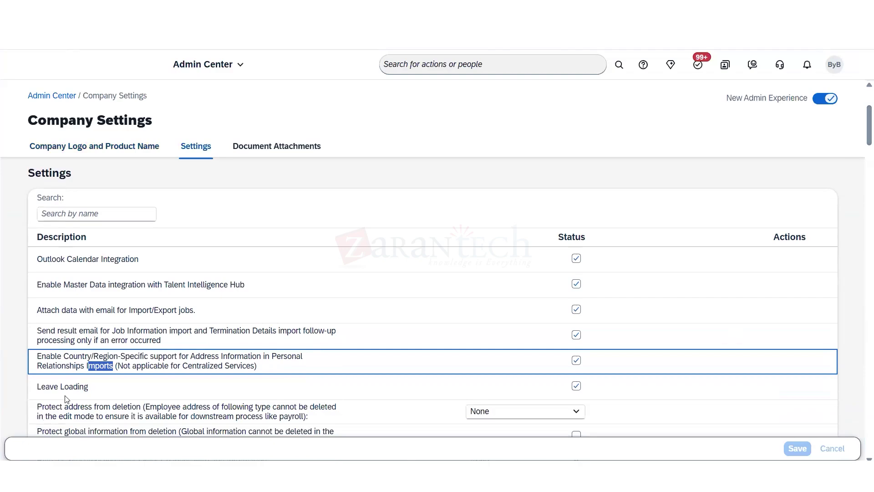
drag(49, 407, 137, 406)
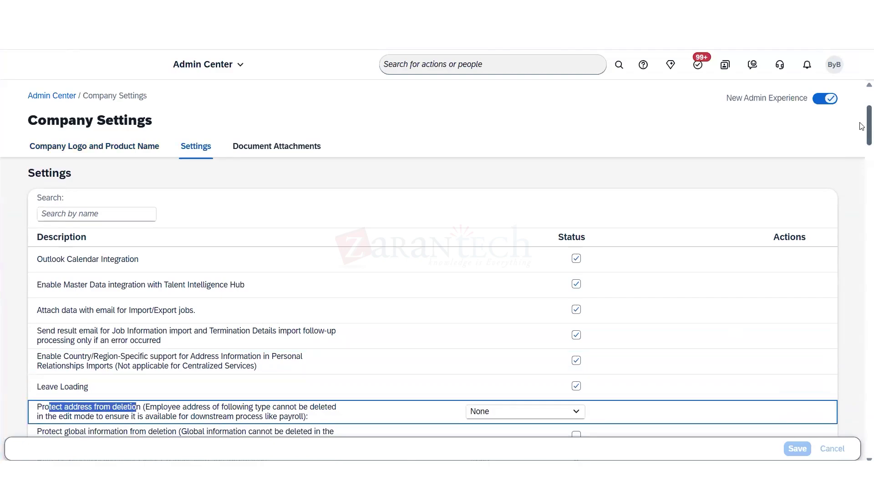
scroll(862, 127, down, 1)
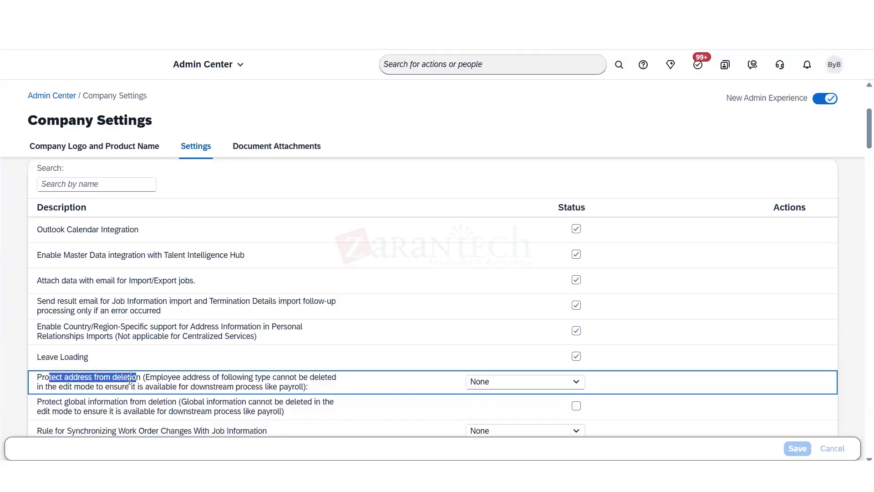
click(575, 381)
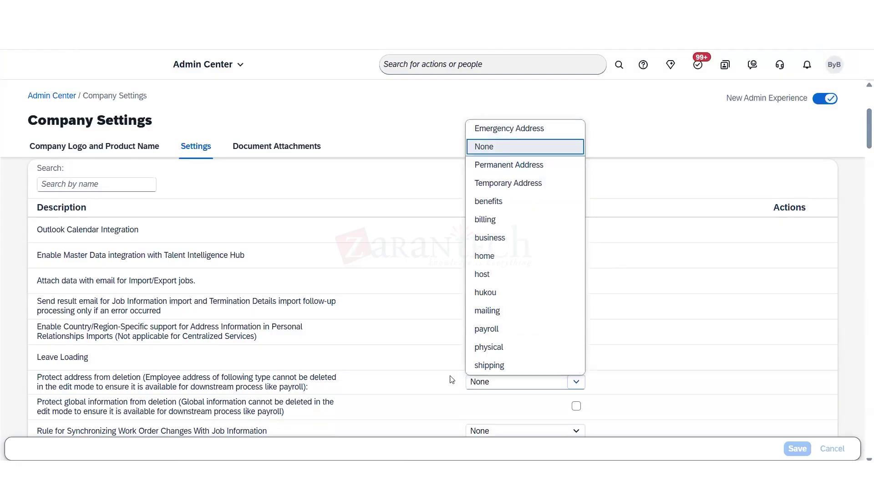
click(342, 416)
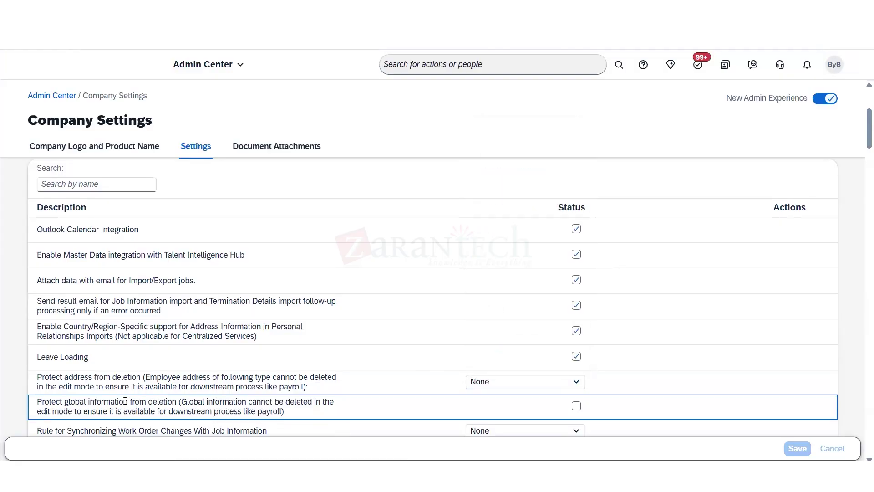
- Enable the "Protect global information from deletion" setting
drag(76, 402, 198, 404)
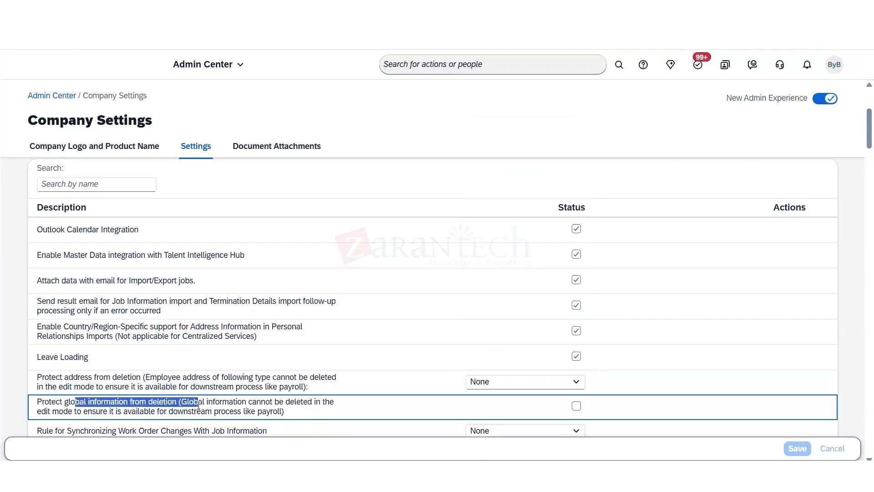
click(80, 406)
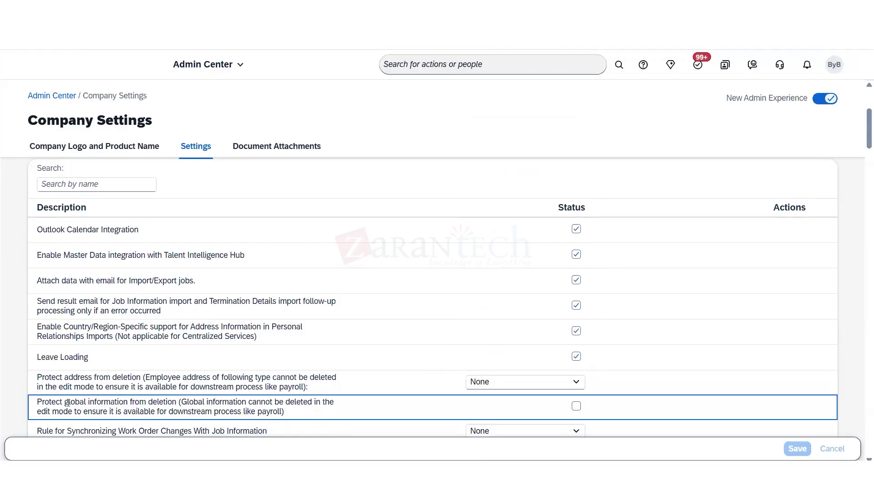
drag(68, 402, 167, 403)
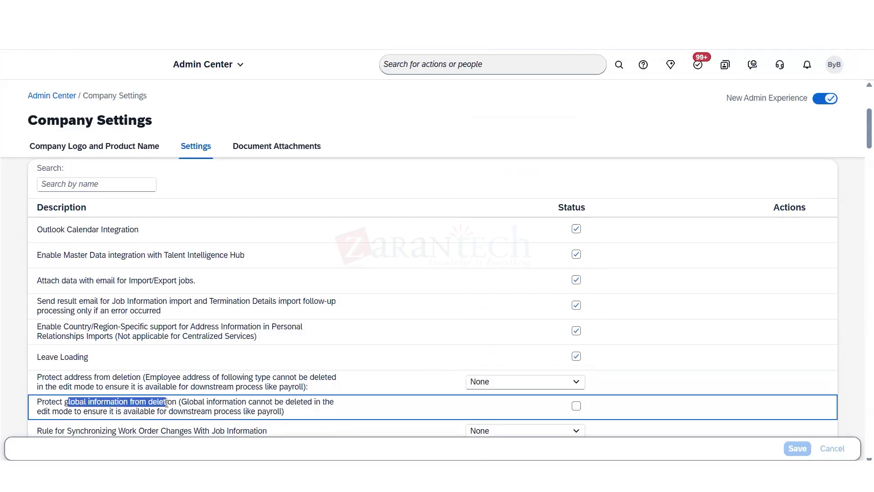
drag(167, 403, 186, 404)
click(576, 407)
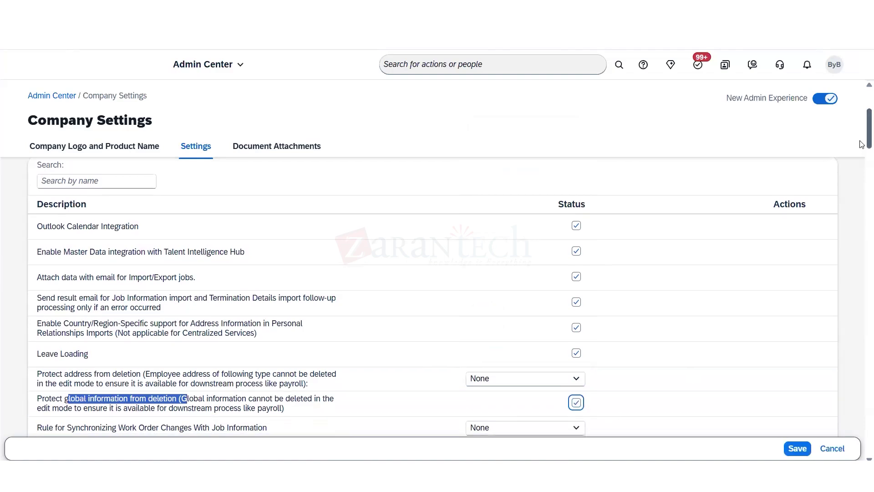
scroll(861, 151, down, 2)
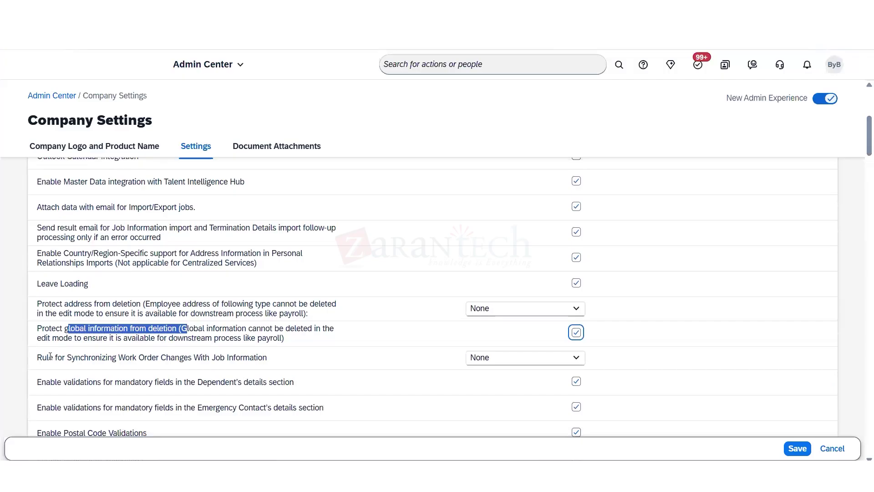
- Review the choices available for "Rule for Synchronizing Work Order Changes With Job Information" without changing the selection
drag(49, 356, 276, 358)
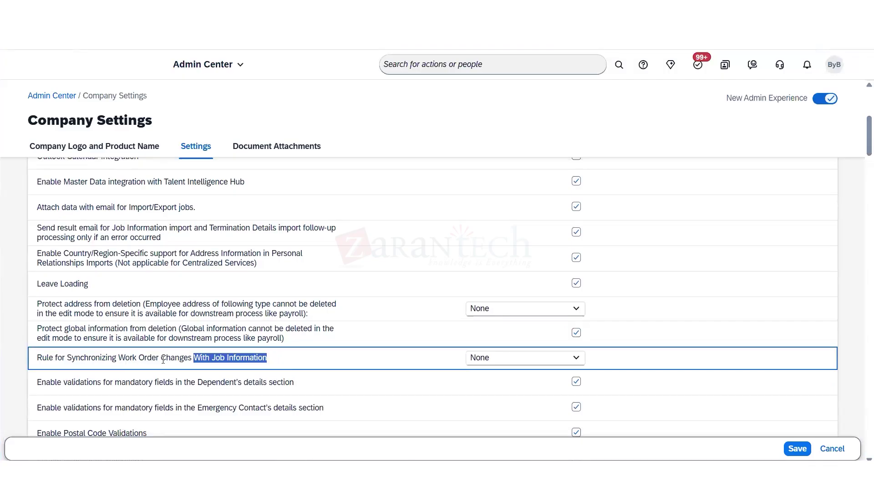
drag(125, 357, 182, 358)
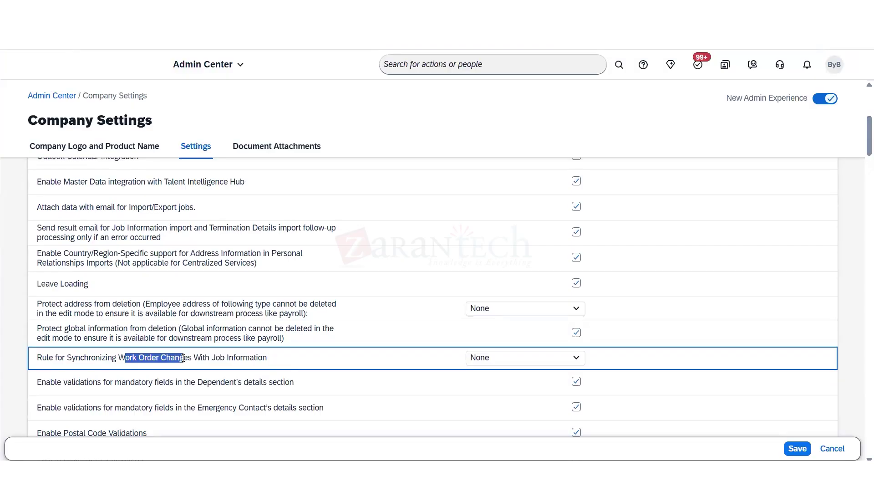
drag(57, 358, 289, 361)
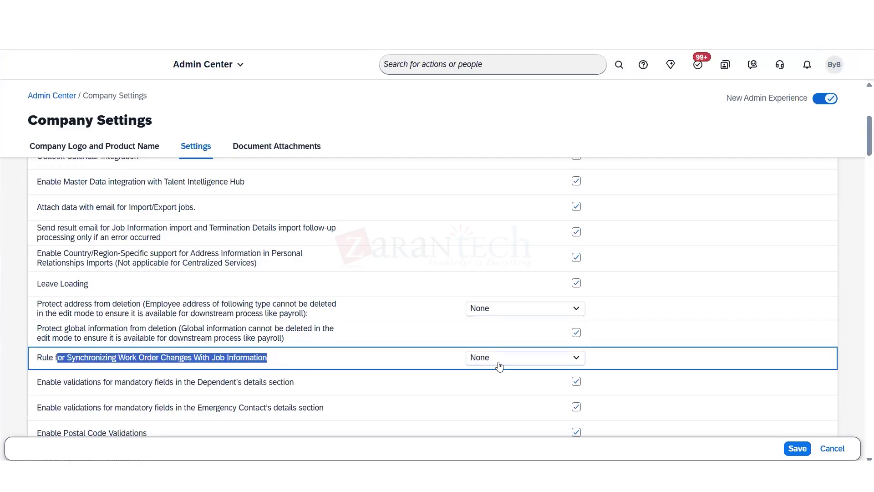
click(577, 358)
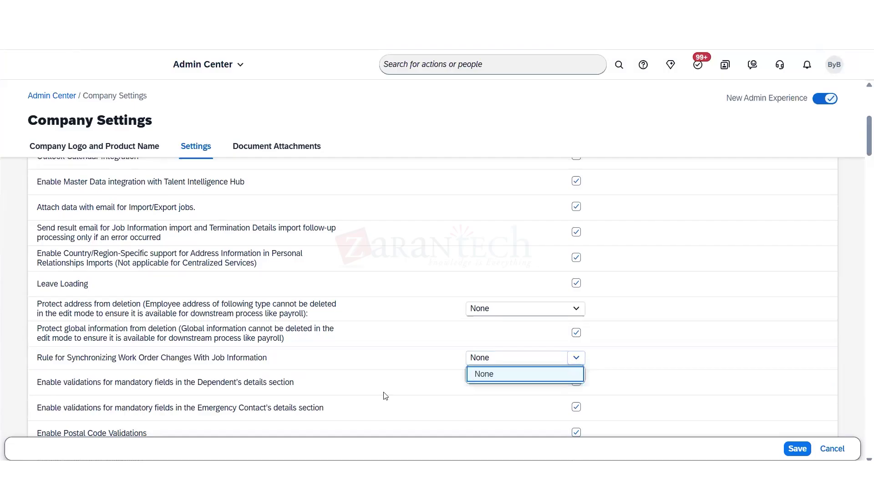
click(54, 381)
- Read the settings that enable mandatory field validations in the Dependent's details and Emergency Contact's details sections
drag(46, 381, 294, 385)
drag(214, 407, 320, 405)
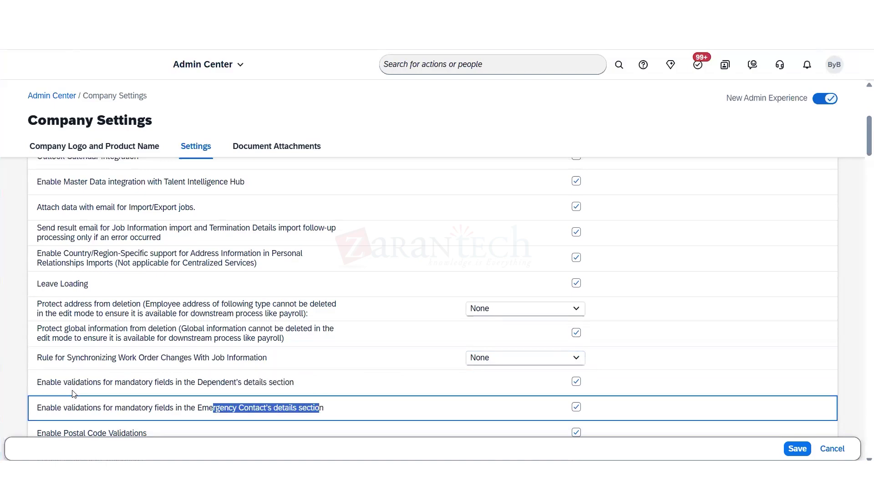
drag(214, 383, 285, 406)
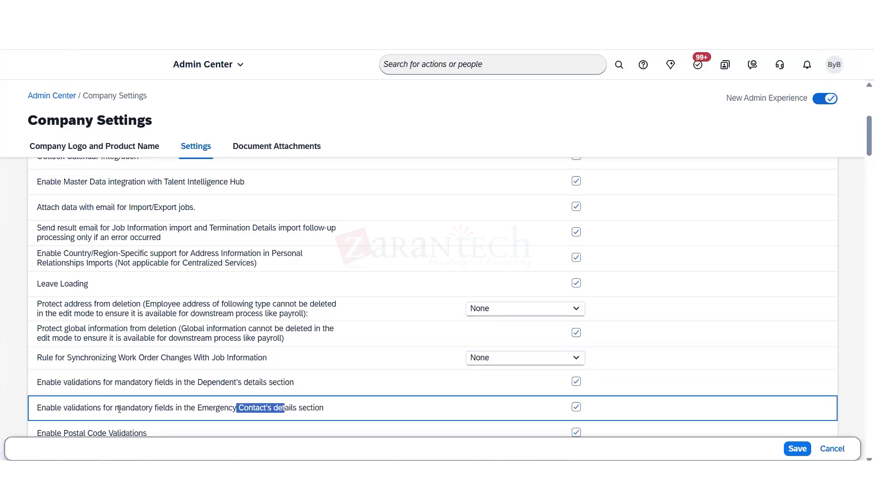
drag(84, 407, 164, 408)
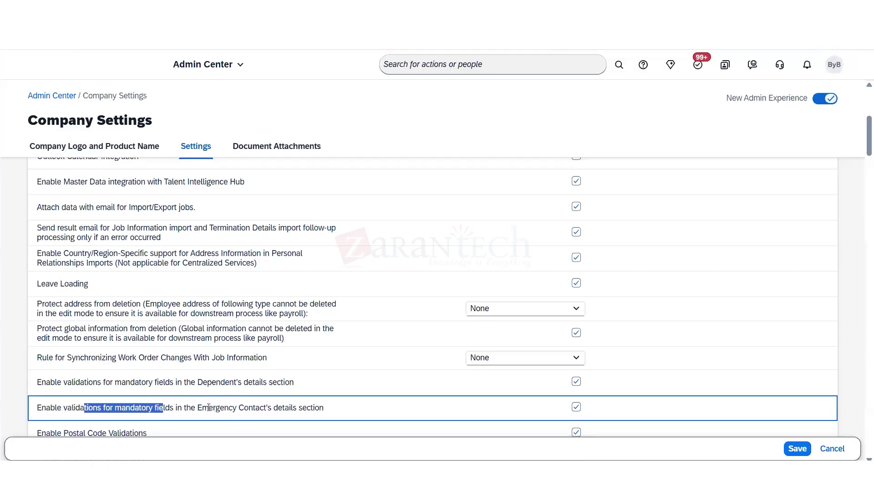
drag(208, 406, 329, 411)
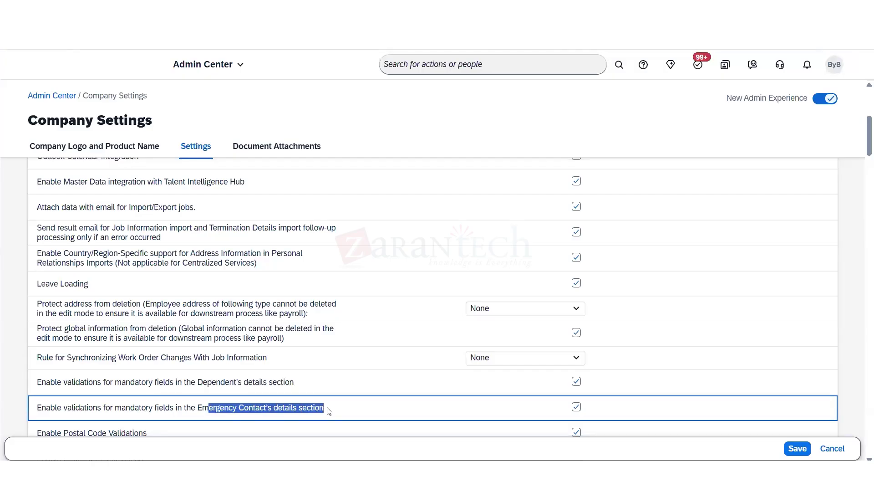
drag(202, 381, 283, 381)
drag(125, 407, 191, 407)
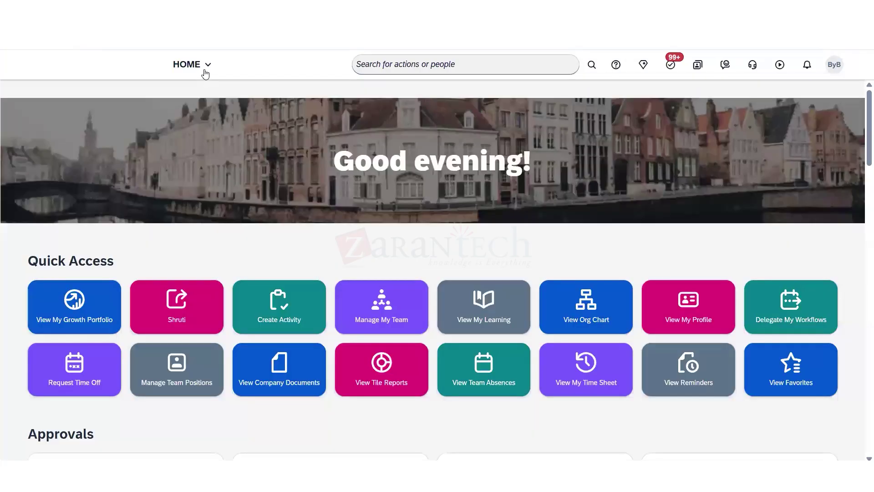
- Open Employee Files and look through the Personal Information section of the People Profile
click(206, 68)
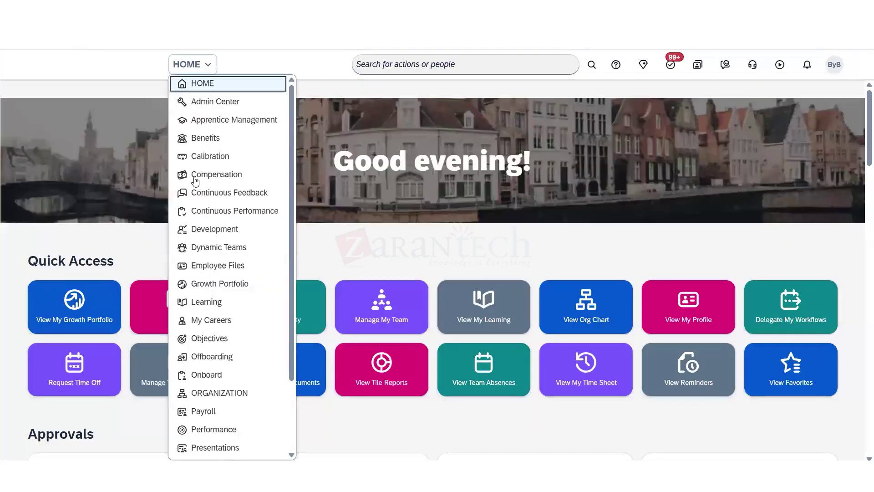
click(218, 266)
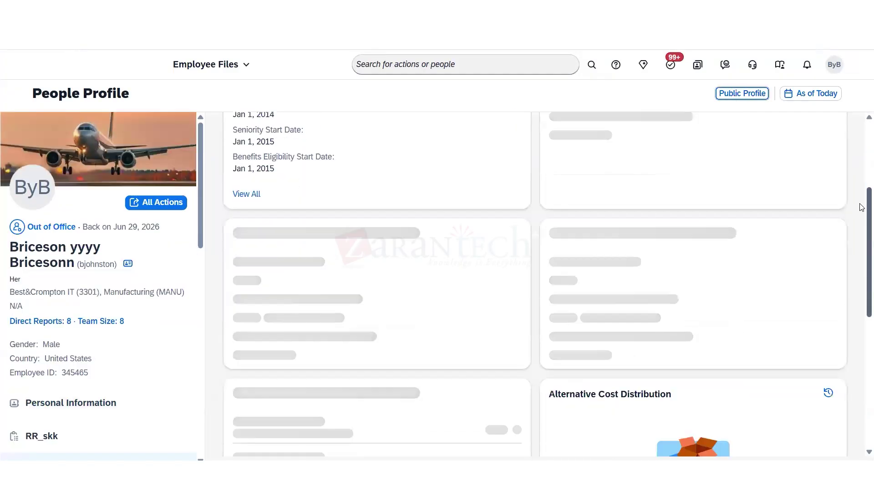
drag(860, 212, 858, 130)
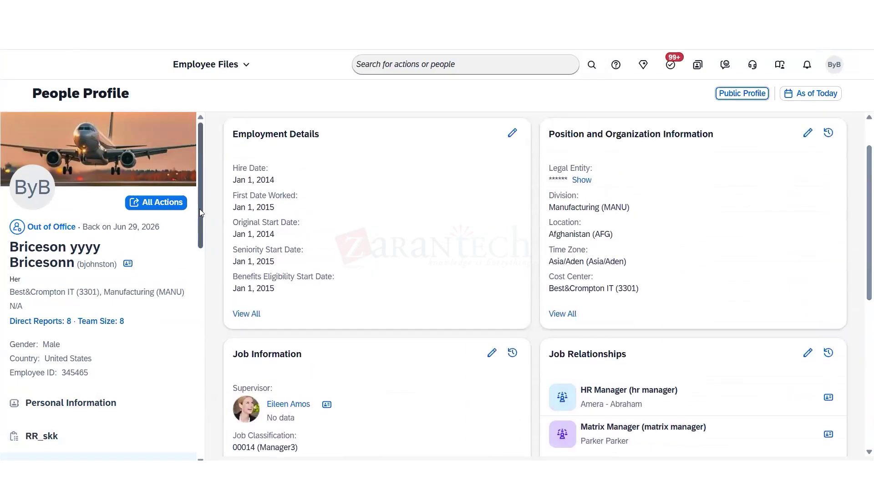
scroll(79, 293, down, 3)
click(97, 298)
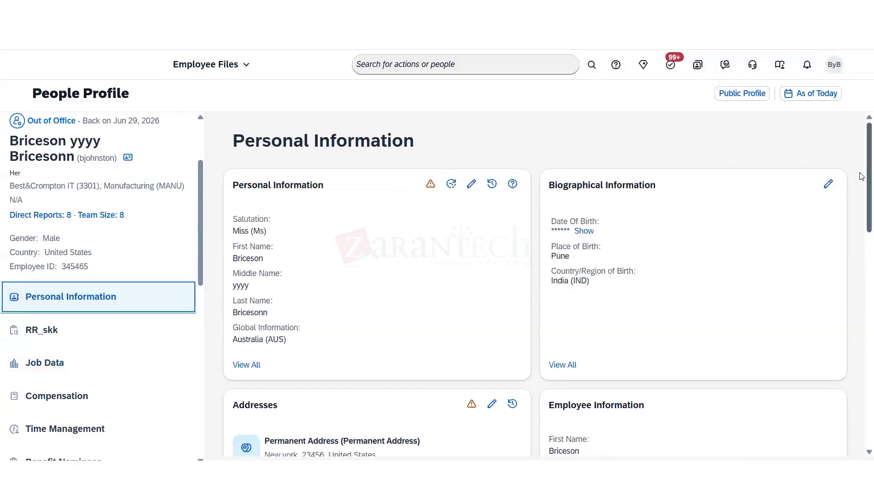
scroll(857, 220, down, 4)
scroll(858, 242, down, 3)
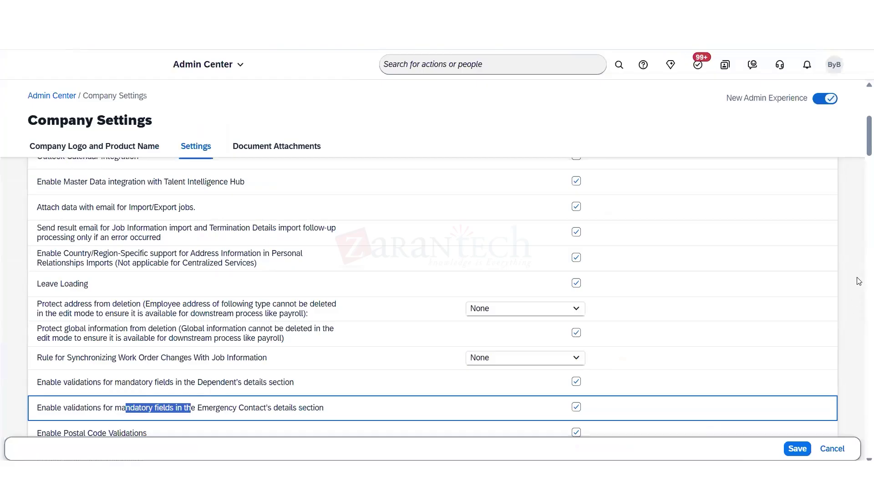
- Return to Company Settings and read the setting that disables the filter for custom fields of type Foundation Object
scroll(862, 152, down, 3)
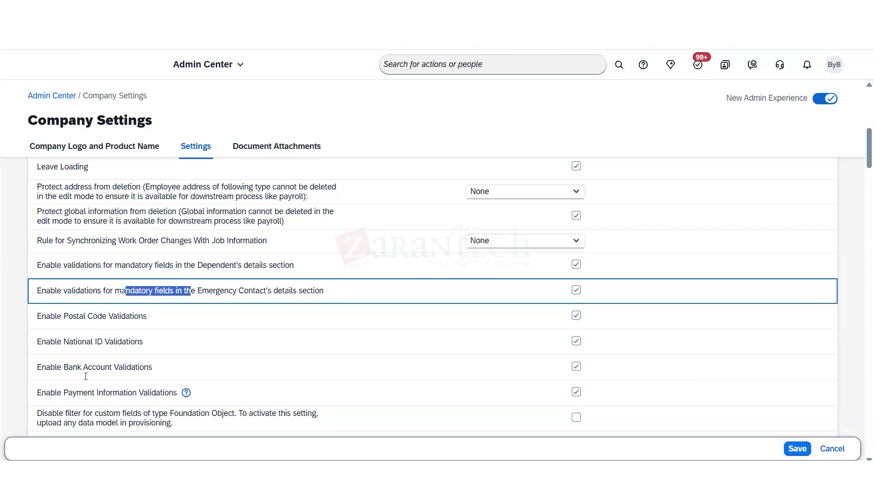
drag(114, 412, 139, 412)
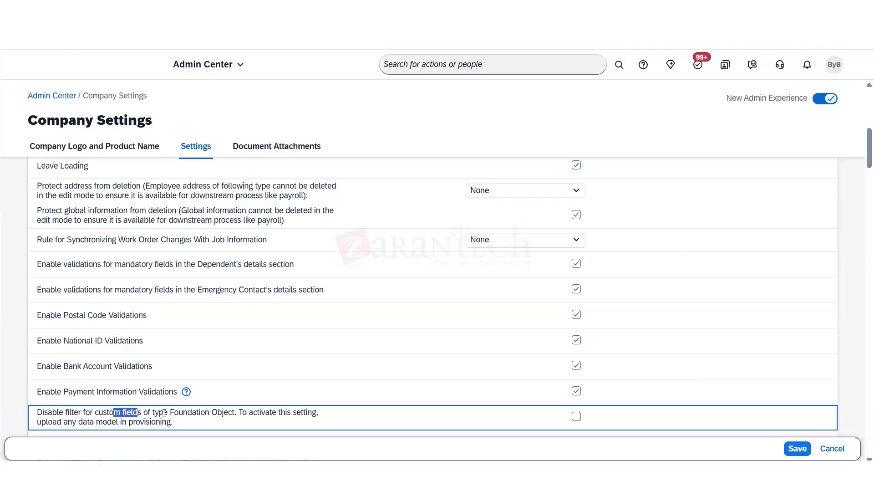
drag(301, 412, 271, 411)
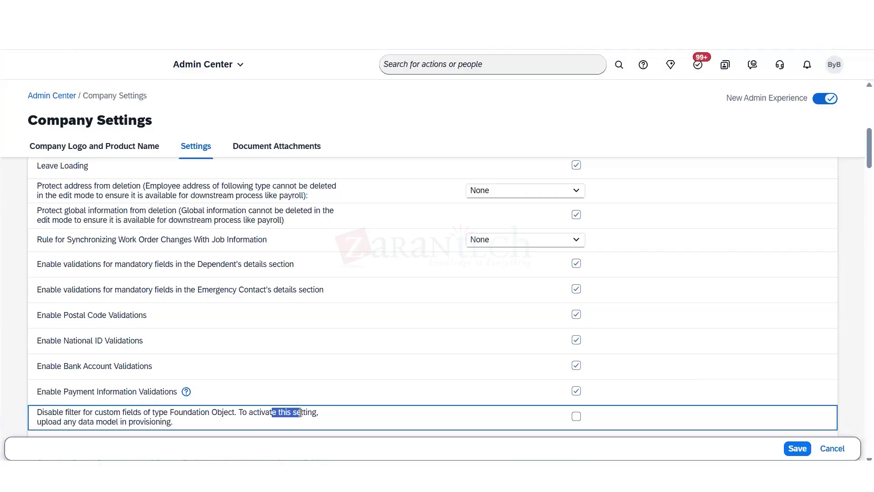
drag(96, 422, 179, 422)
- Read the settings for ignoring FTE and for handling unset or zero fields in Compa Ratio and Range Penetration calculations
drag(862, 166, 862, 181)
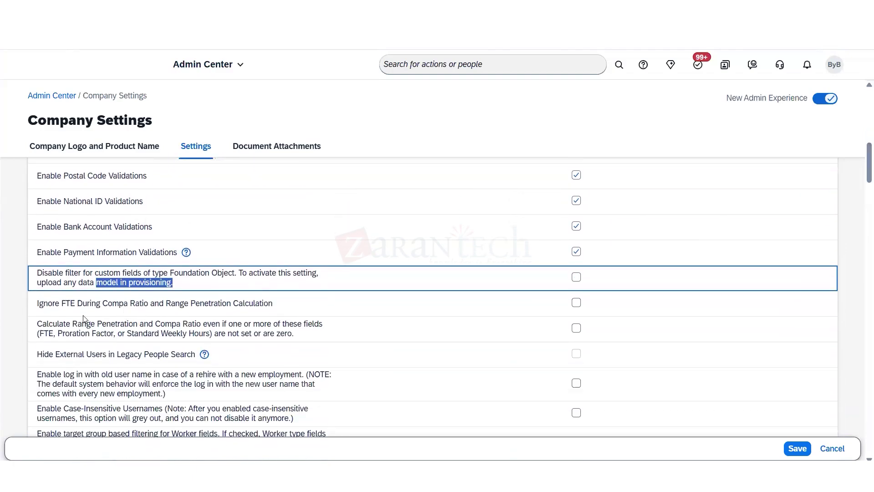
drag(42, 273, 300, 305)
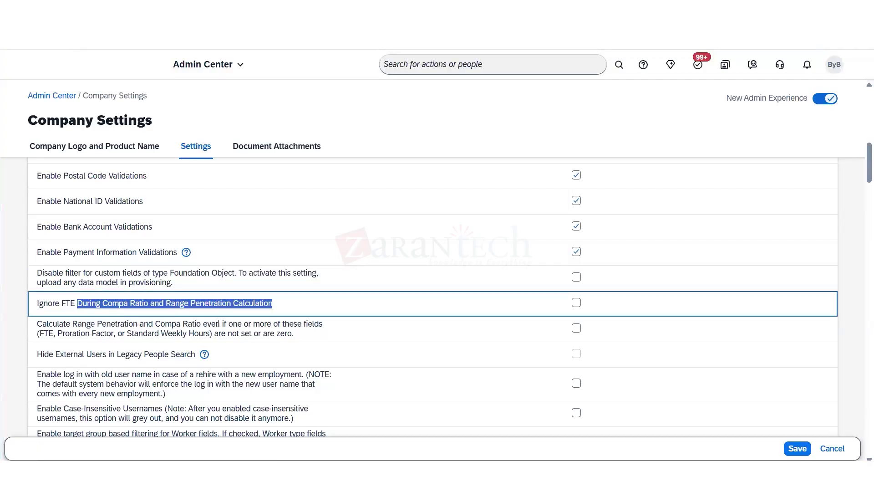
drag(62, 333, 284, 340)
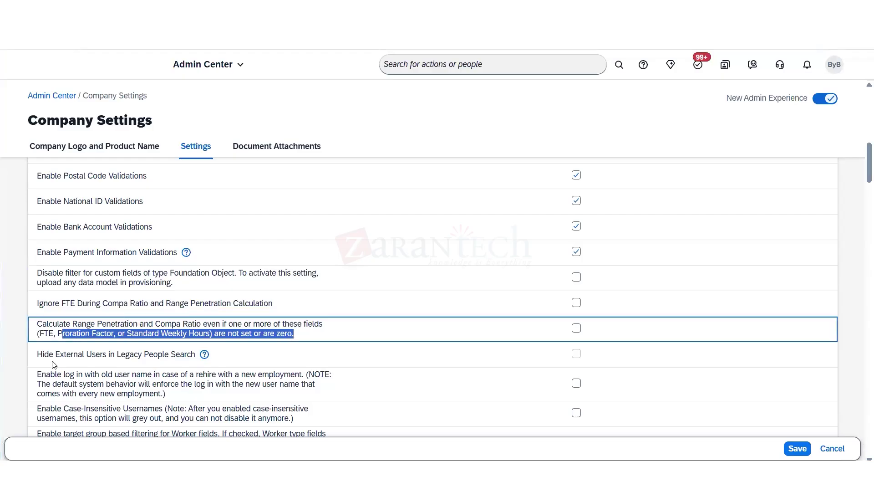
- Check the help note for the "Hide External Users in Legacy People Search" setting
drag(54, 354, 192, 357)
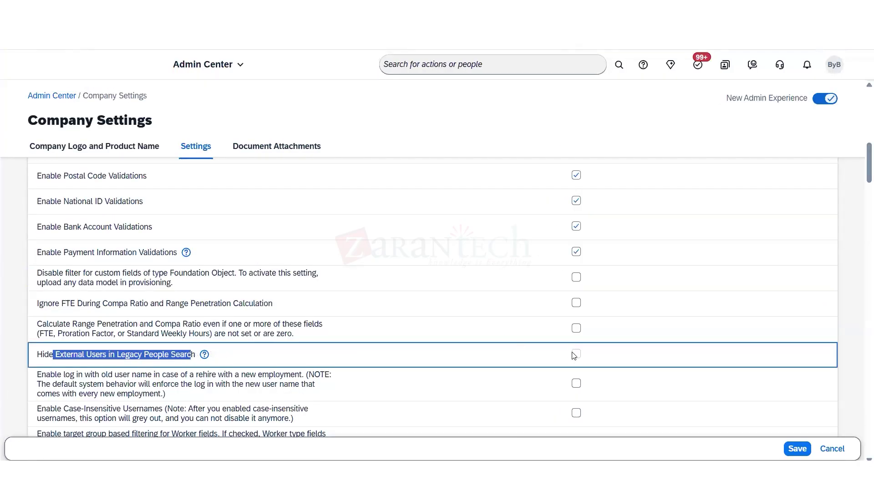
click(206, 355)
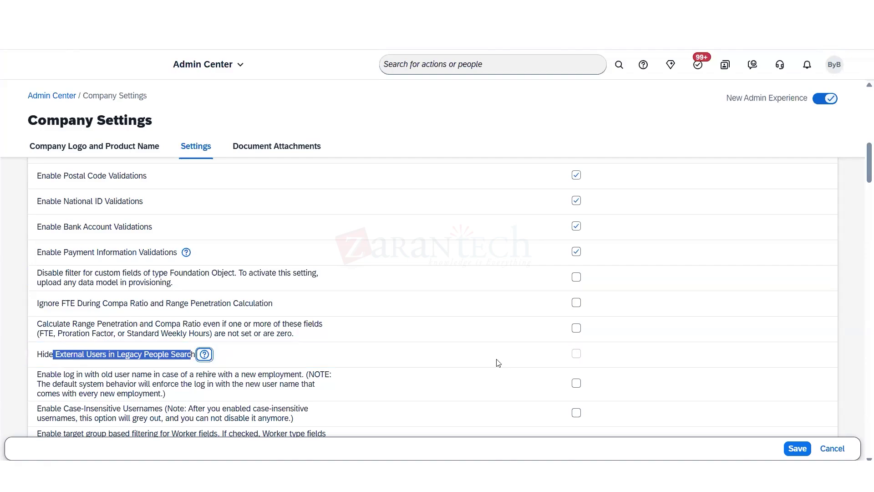
click(205, 354)
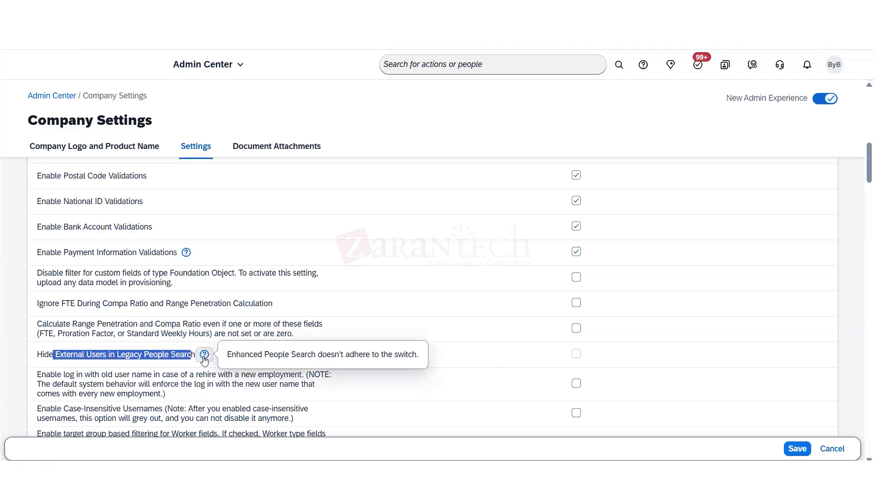
click(373, 406)
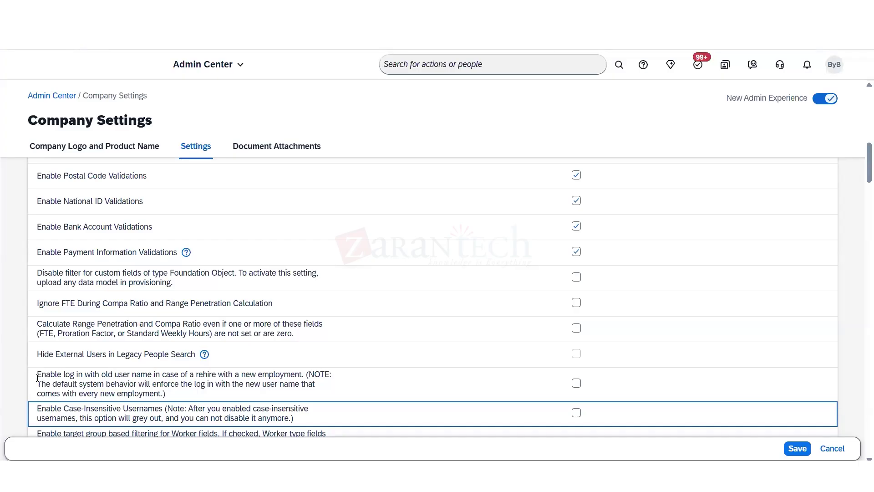
- Try enabling log in with the old user name for a rehire with a new employment, and clear the option again
drag(79, 382, 46, 374)
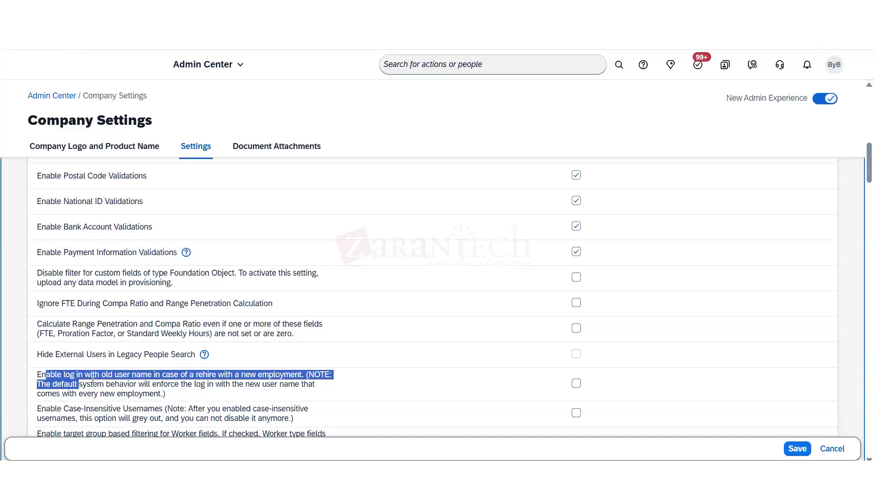
click(142, 383)
drag(141, 374, 155, 374)
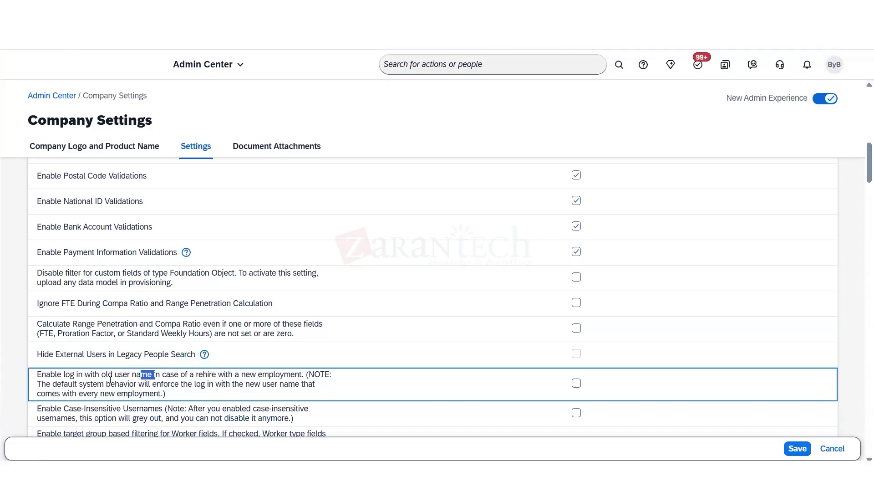
click(576, 384)
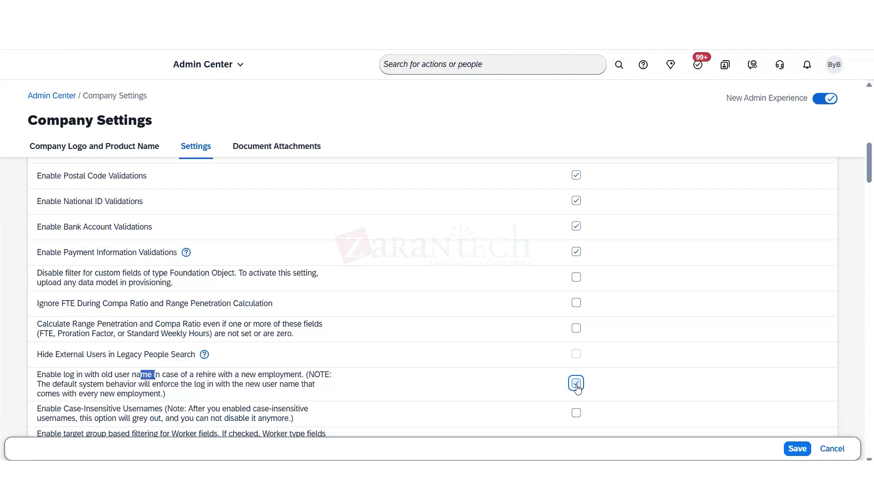
click(576, 384)
- Read the settings for case-insensitive usernames and target group based filtering for Worker fields
drag(86, 409, 41, 409)
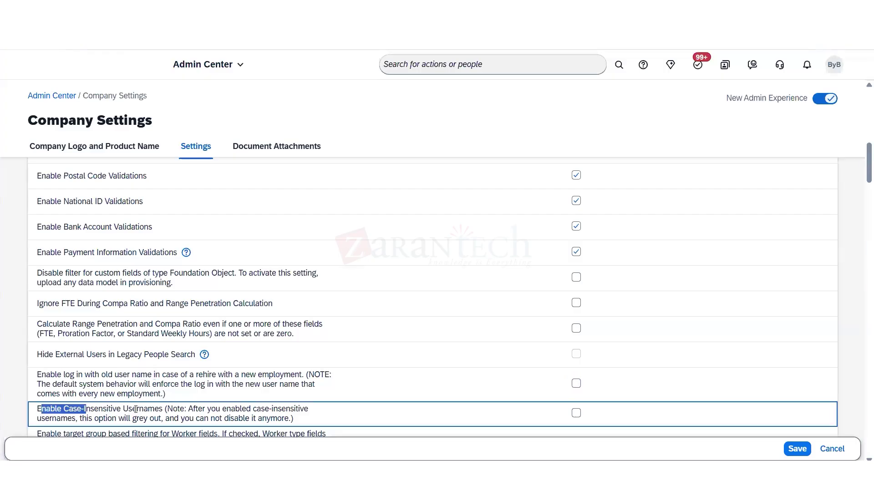
drag(112, 409, 163, 409)
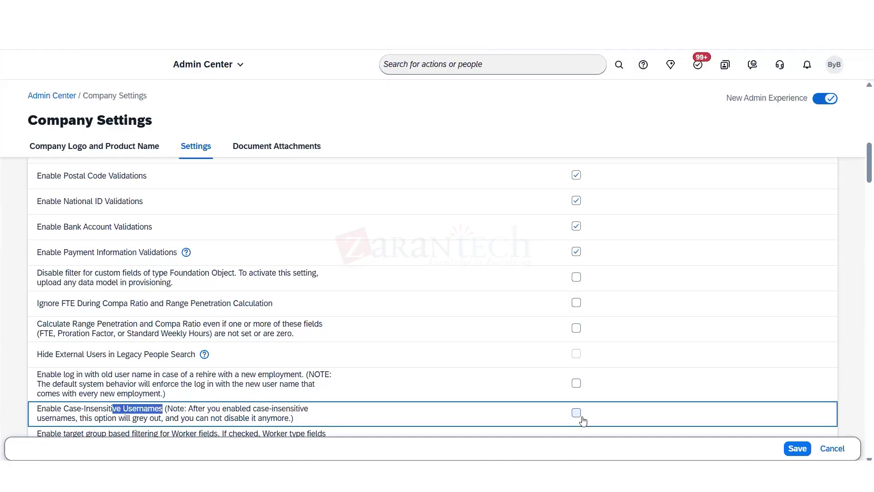
scroll(861, 166, down, 3)
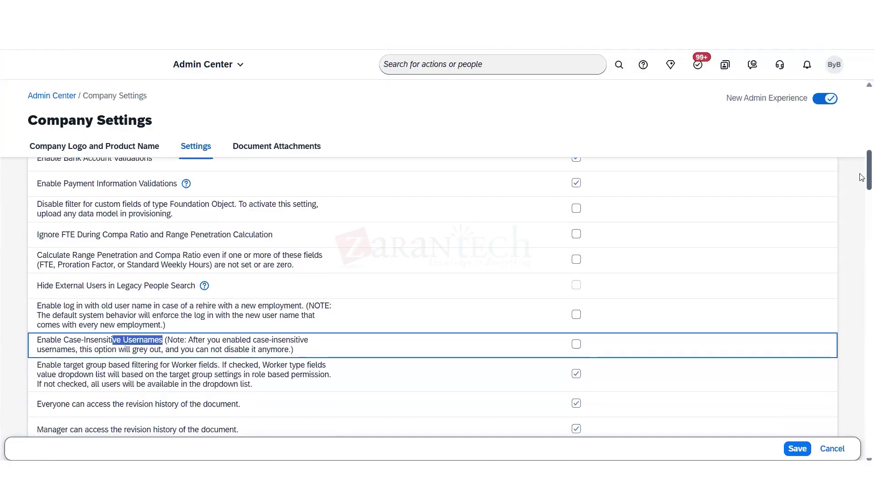
drag(70, 308, 106, 308)
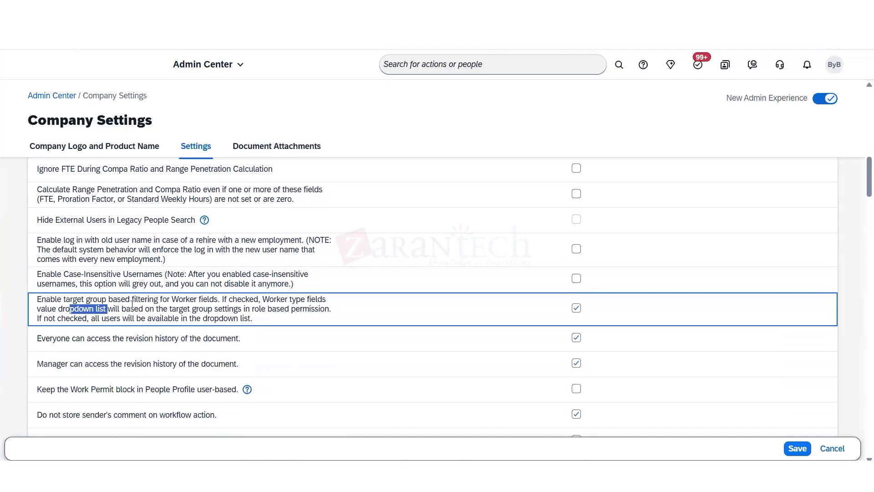
drag(114, 301, 213, 302)
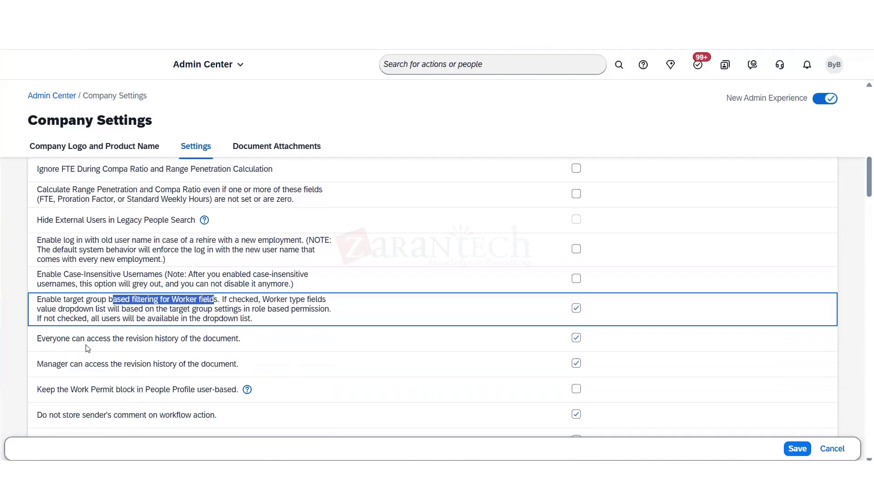
- Read the settings that let everyone and managers access the revision history of the document
drag(124, 338, 248, 346)
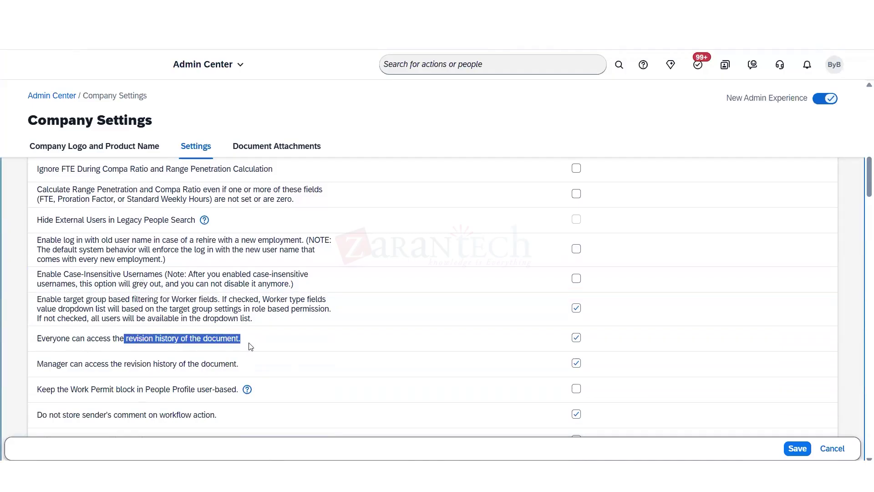
click(514, 341)
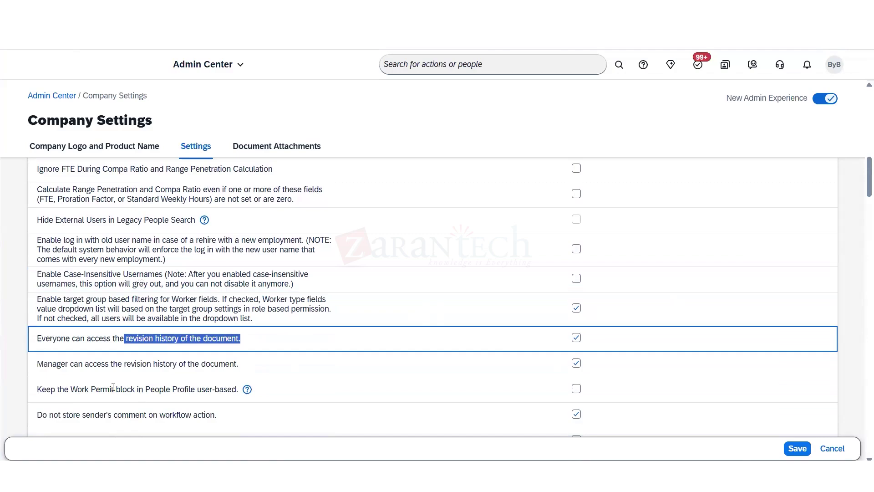
drag(83, 363, 246, 367)
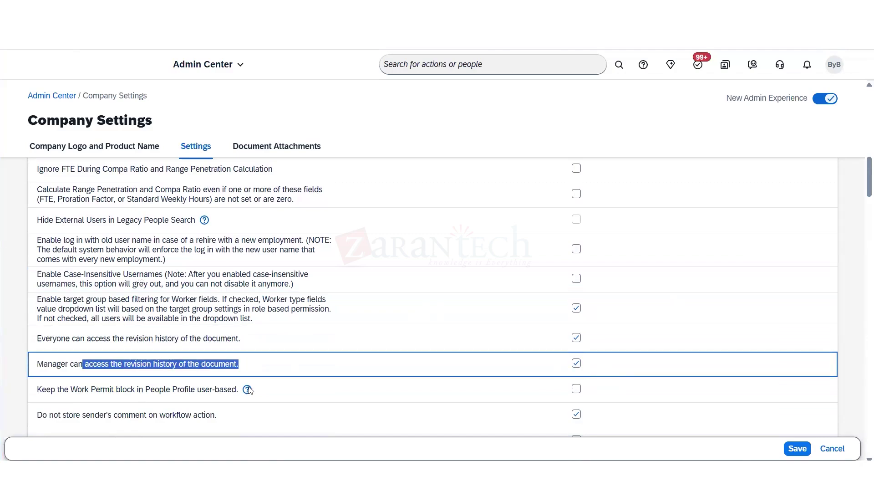
- Read the user-based Work Permit block setting and check the Work Permit Info block in the employee's Job Data
drag(91, 389, 227, 389)
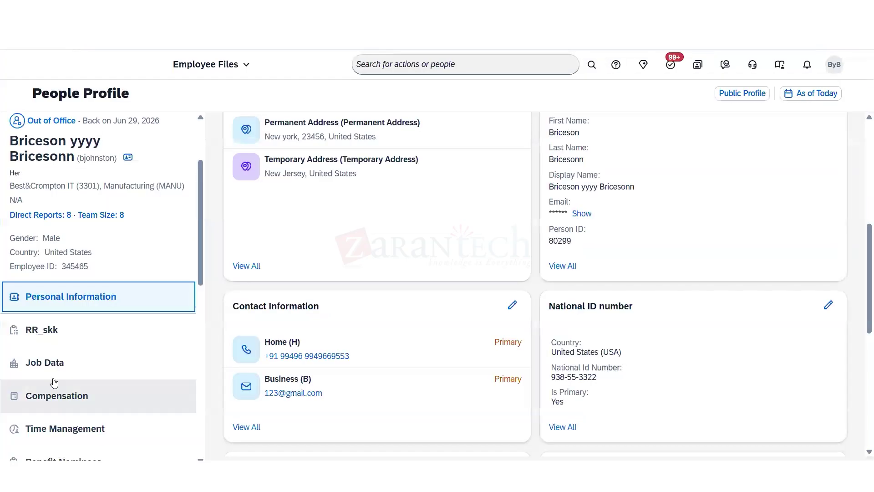
click(45, 363)
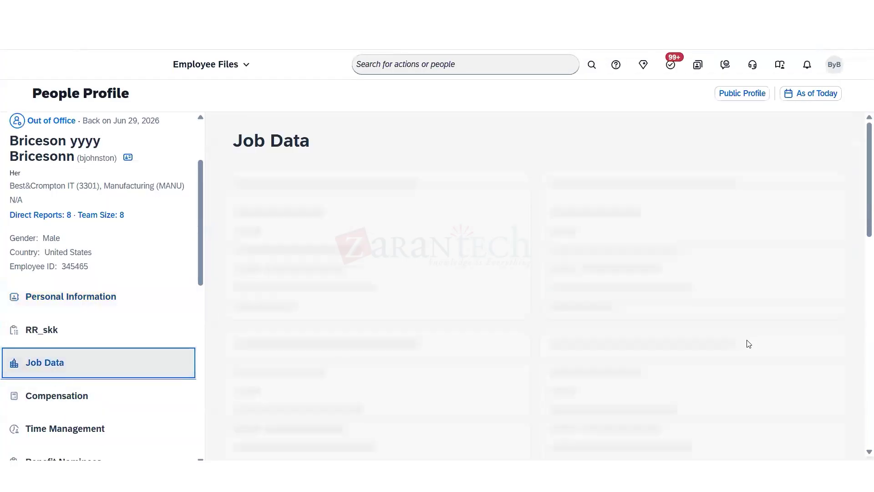
scroll(862, 223, down, 1)
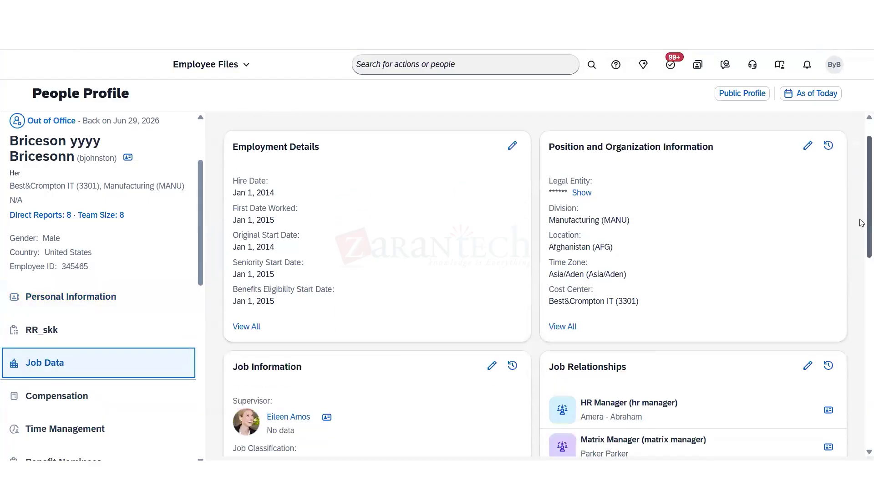
scroll(860, 302, down, 10)
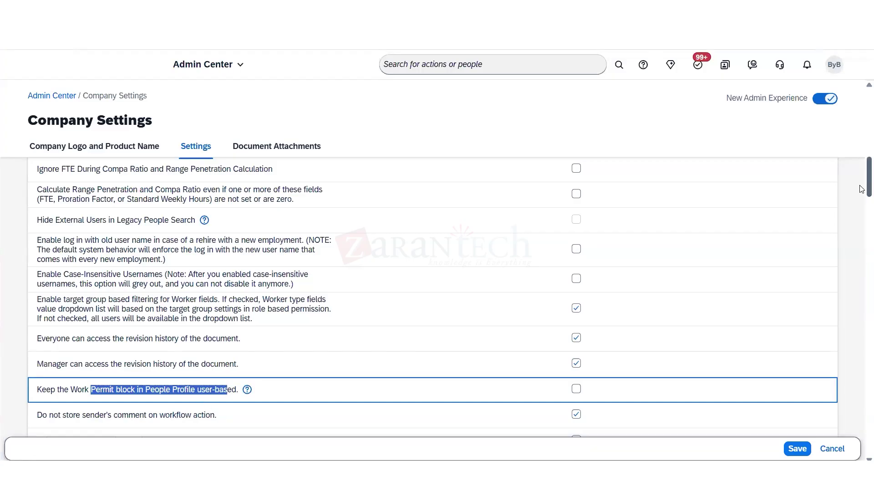
- Enable keeping the Work Permit block in People Profile user-based, and clear "Do not store sender's comment on workflow action."
click(575, 389)
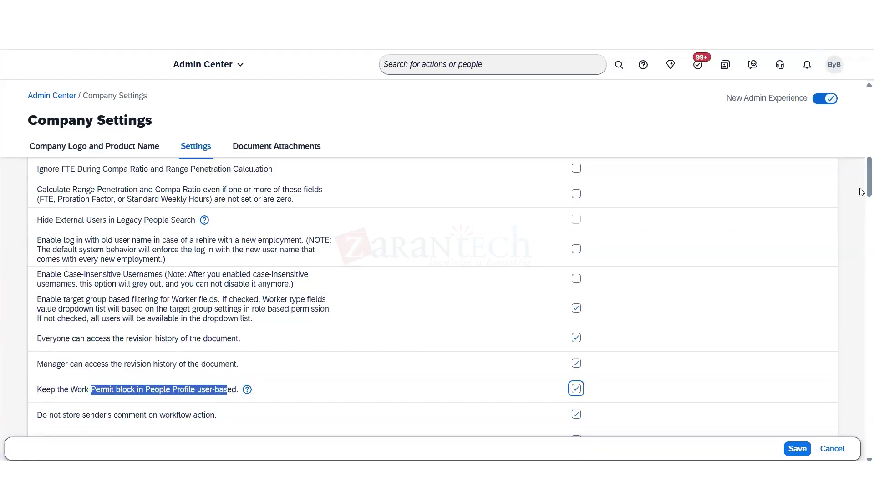
scroll(861, 193, down, 1)
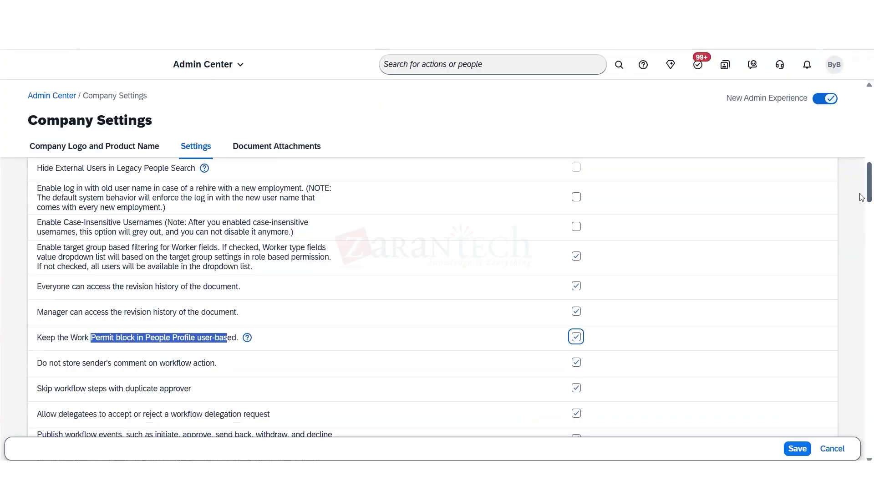
scroll(862, 198, down, 2)
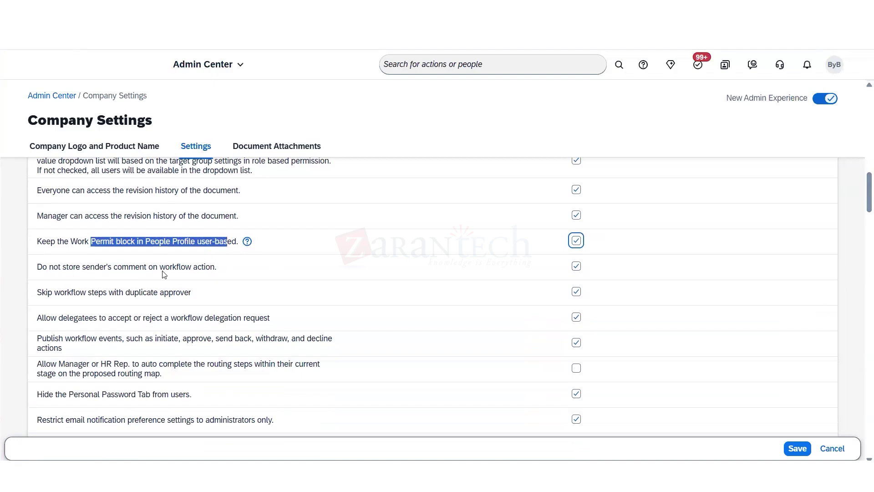
drag(104, 268, 248, 271)
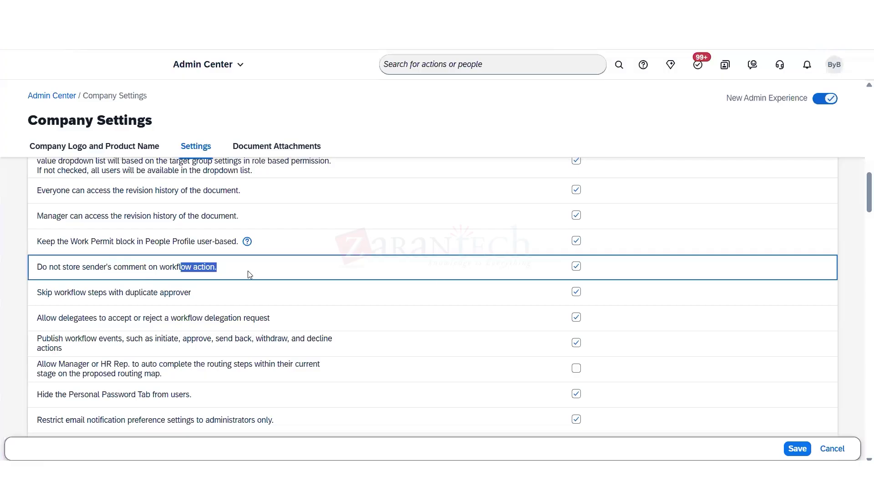
click(576, 267)
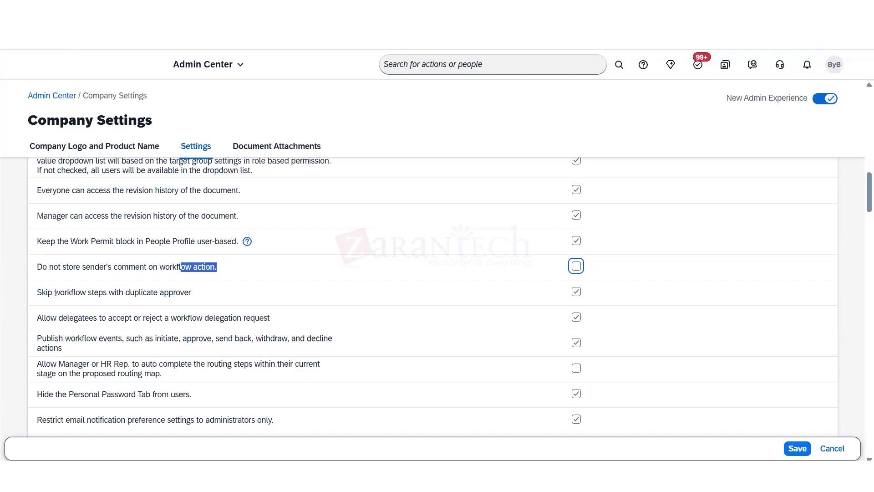
- Read the workflow settings for skipping duplicate approvers, delegatees accepting or rejecting delegation requests, and publishing workflow events
drag(56, 293, 192, 300)
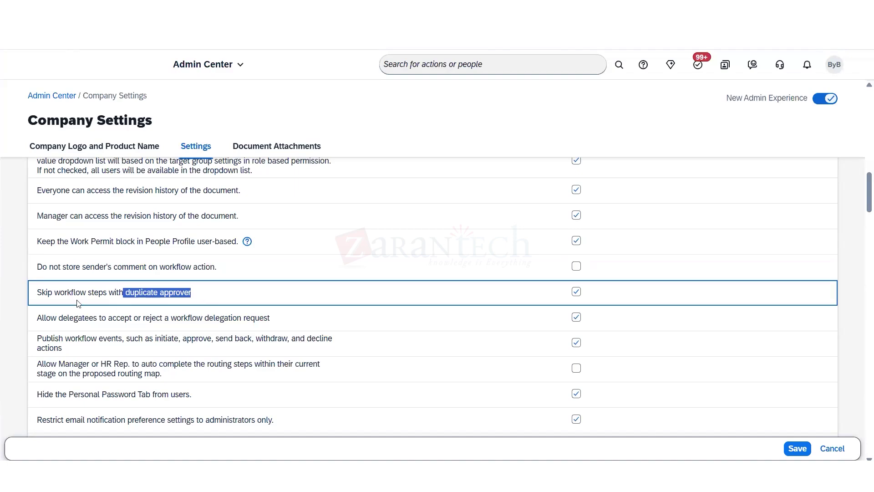
drag(76, 295, 184, 295)
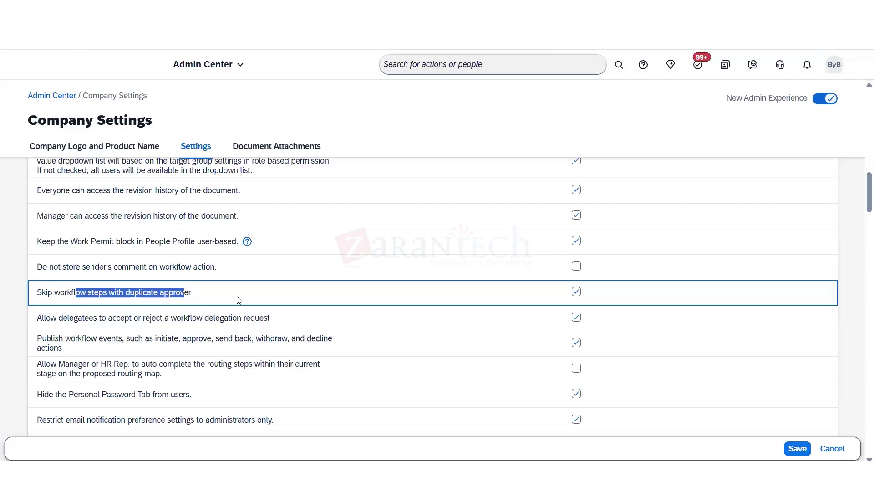
drag(46, 318, 99, 319)
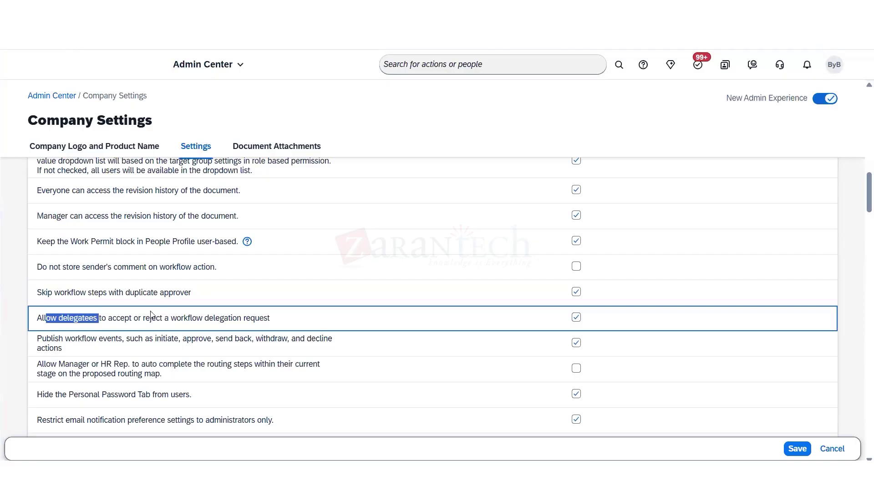
drag(156, 318, 246, 320)
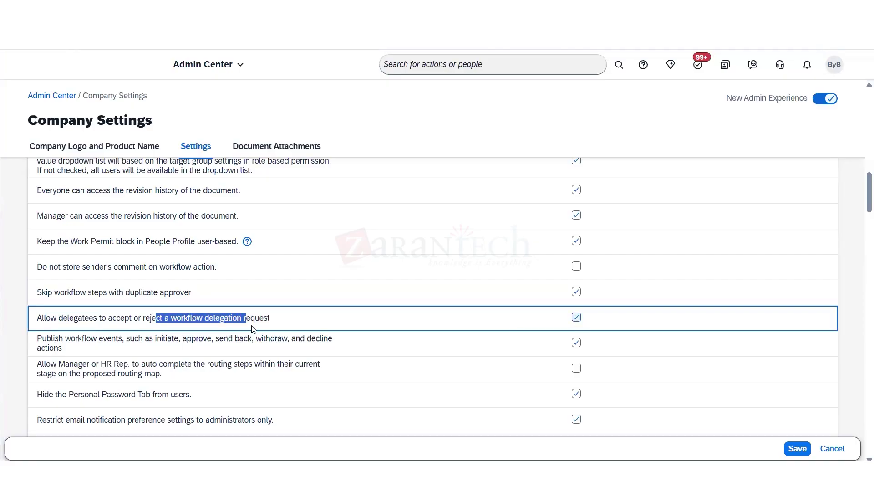
drag(55, 339, 331, 340)
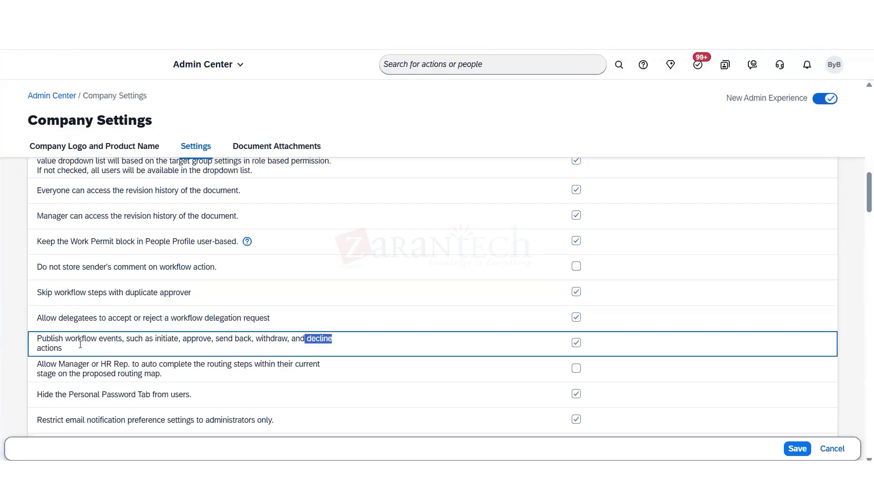
drag(62, 347, 36, 340)
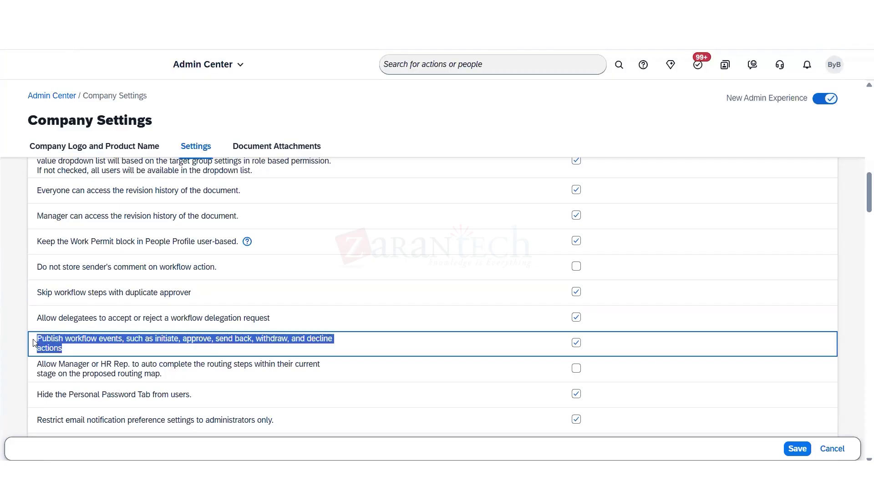
- Read the settings for Manager or HR Rep. auto-completion of routing steps and for hiding the Personal Password Tab
drag(74, 364, 41, 363)
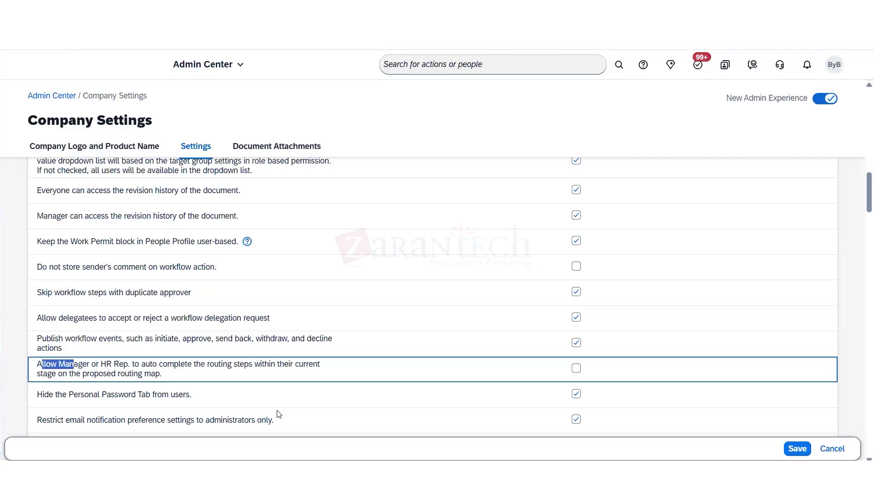
drag(114, 364, 246, 363)
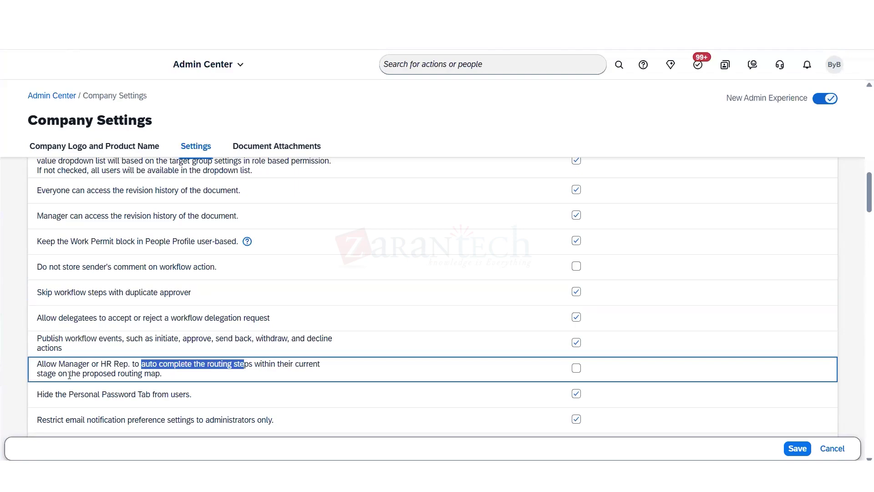
drag(69, 374, 165, 373)
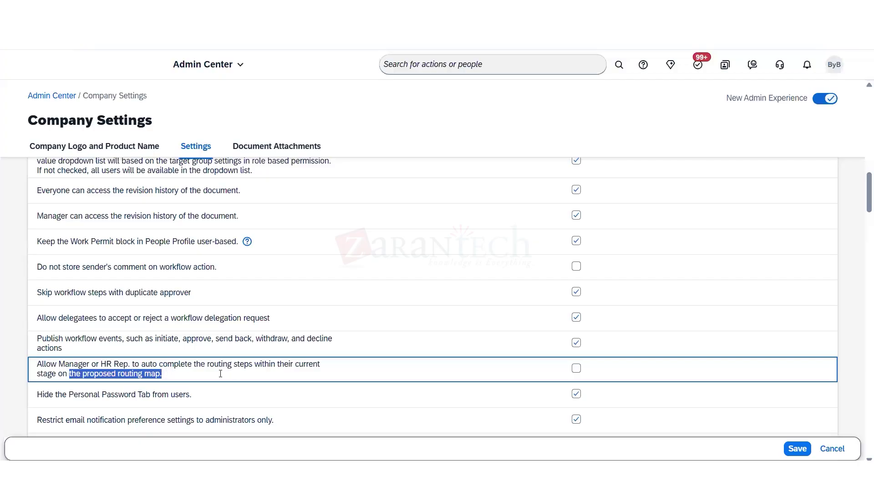
drag(101, 364, 156, 365)
drag(233, 364, 163, 374)
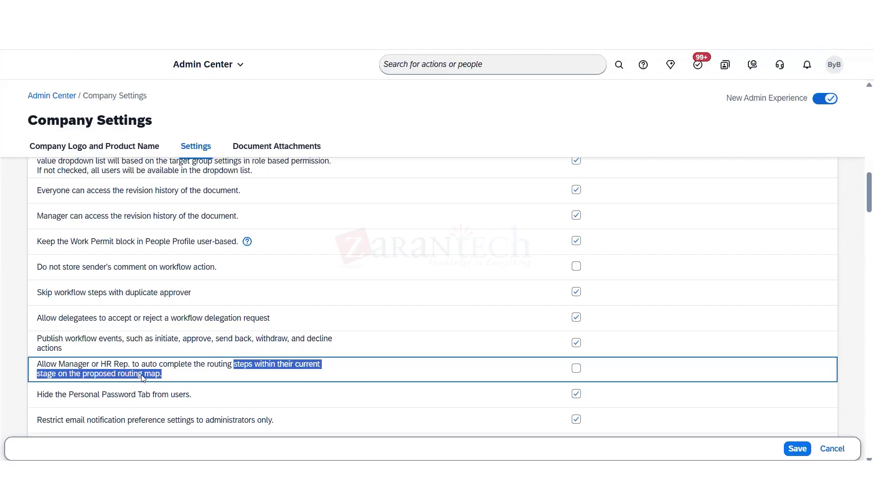
drag(55, 394, 189, 395)
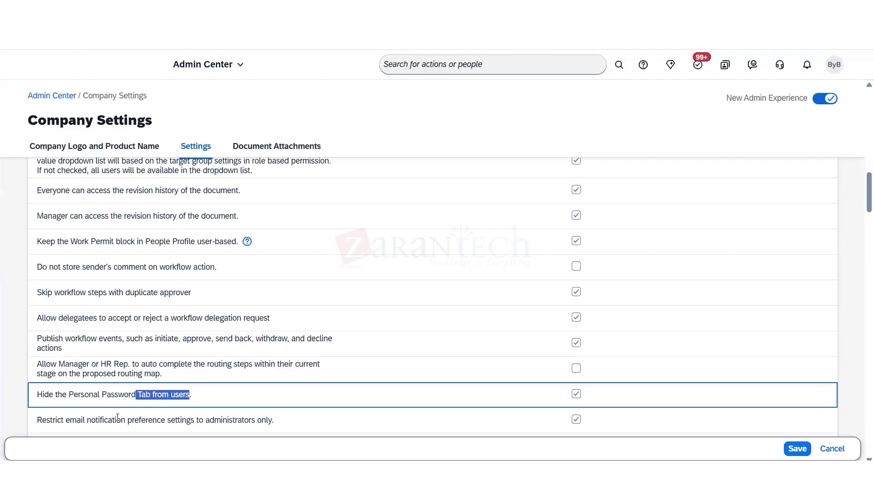
- Read the email notification preference restriction and check the Notifications page in the personal user settings
drag(70, 419, 305, 423)
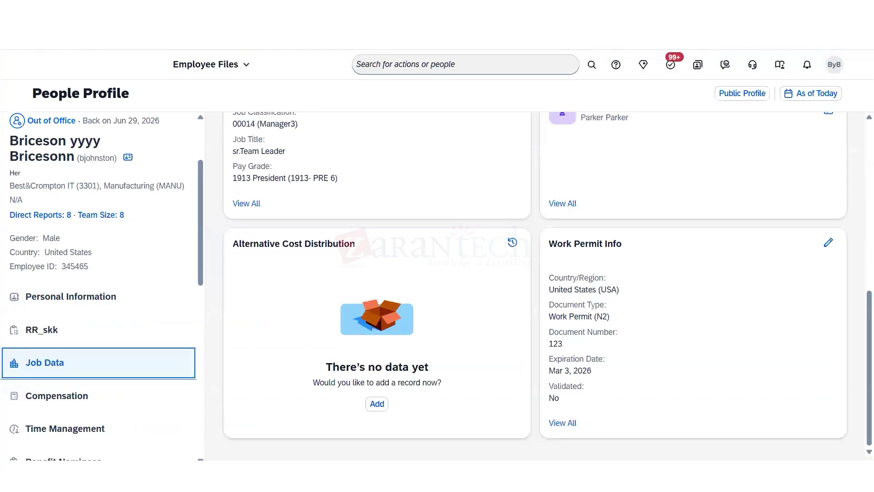
click(834, 64)
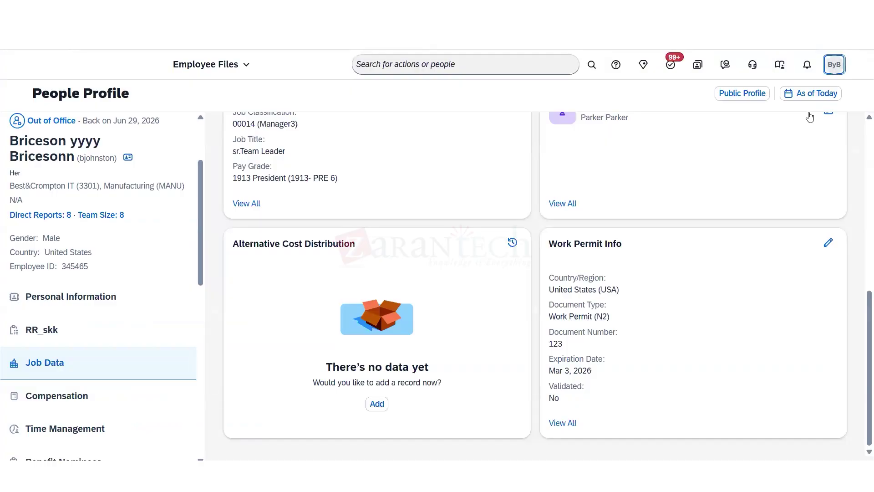
click(747, 183)
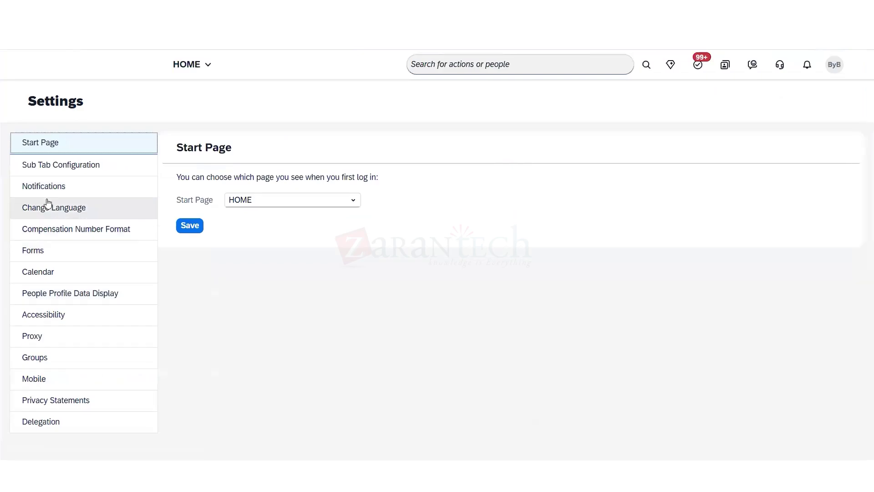
click(52, 190)
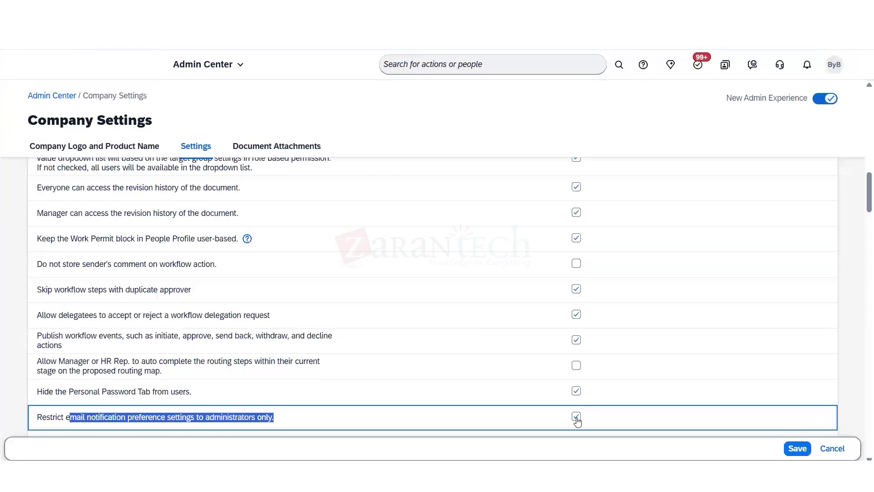
- Clear "Restrict email notification preference settings to administrators only", save the company settings, and reload the personal Notifications page
click(575, 416)
click(797, 448)
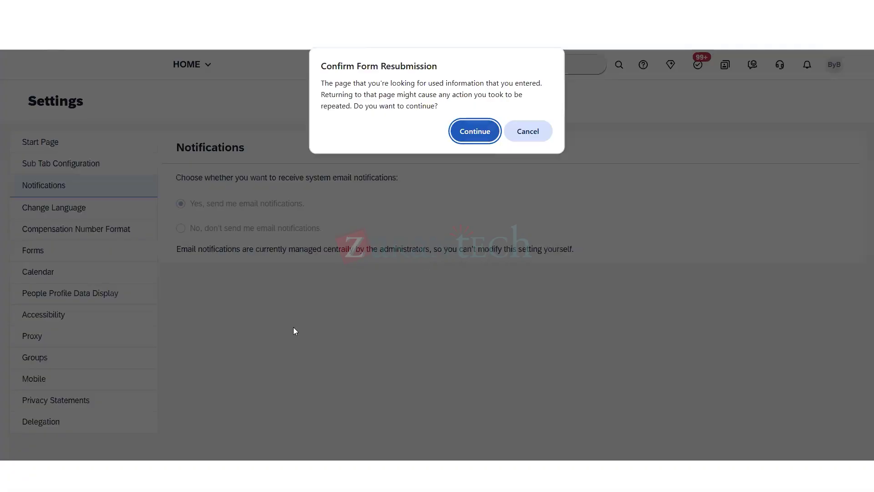
key(Return)
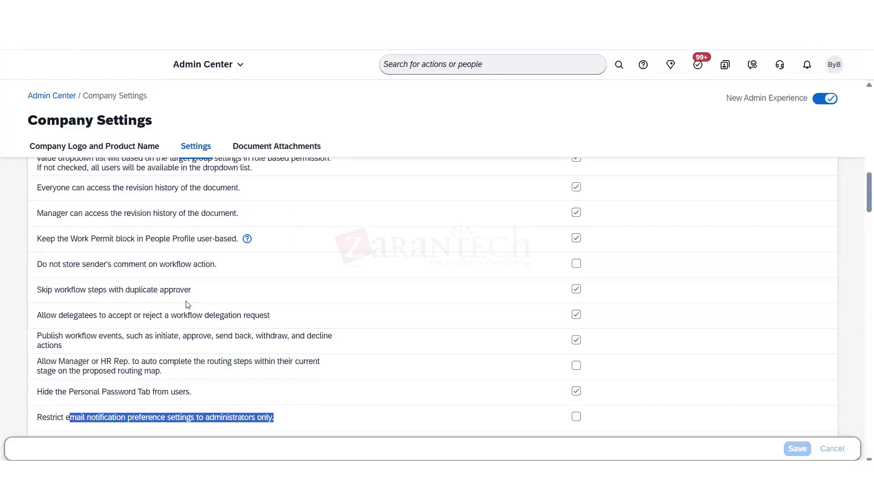
- Restrict email notification preference settings to administrators only again and save the company settings
click(576, 416)
click(791, 449)
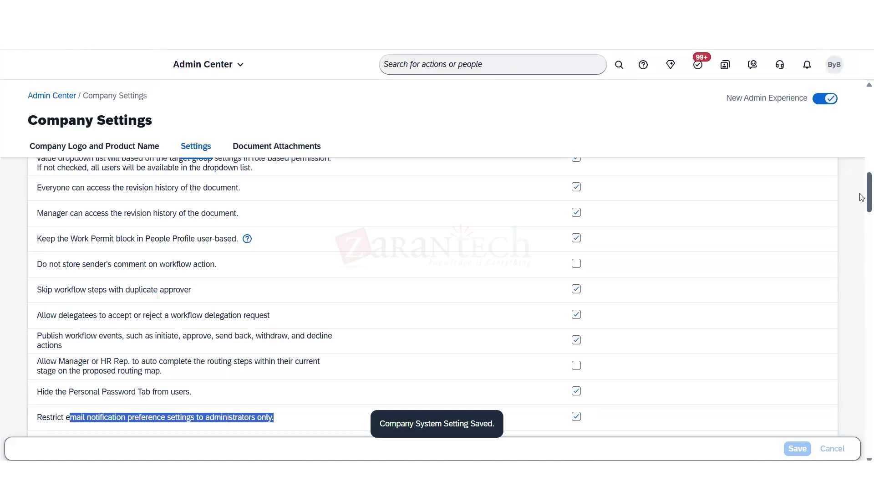
- Read the HTML email notifications setting and enable the Advance My Proficiency section in the Growth Portfolio
scroll(862, 197, down, 3)
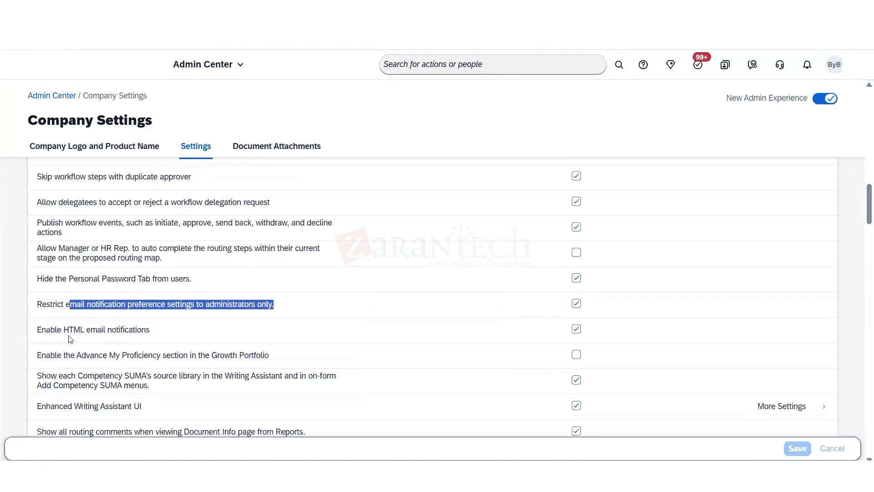
drag(69, 329, 153, 331)
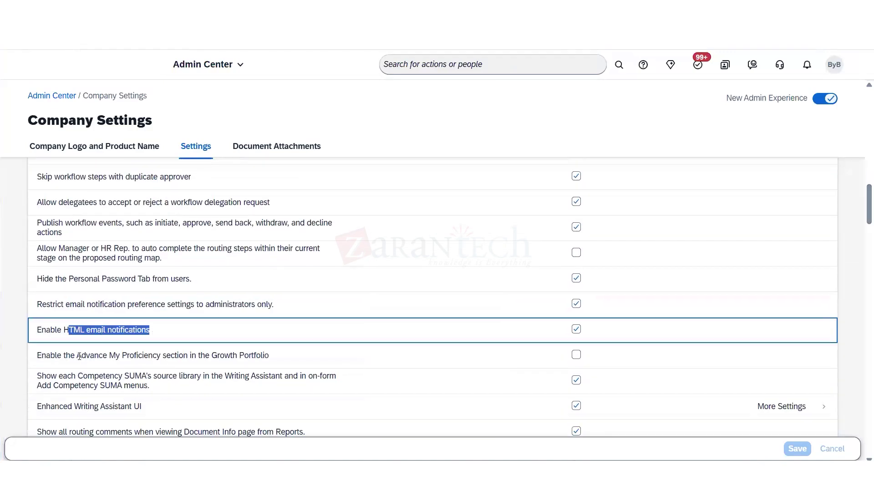
drag(61, 356, 311, 360)
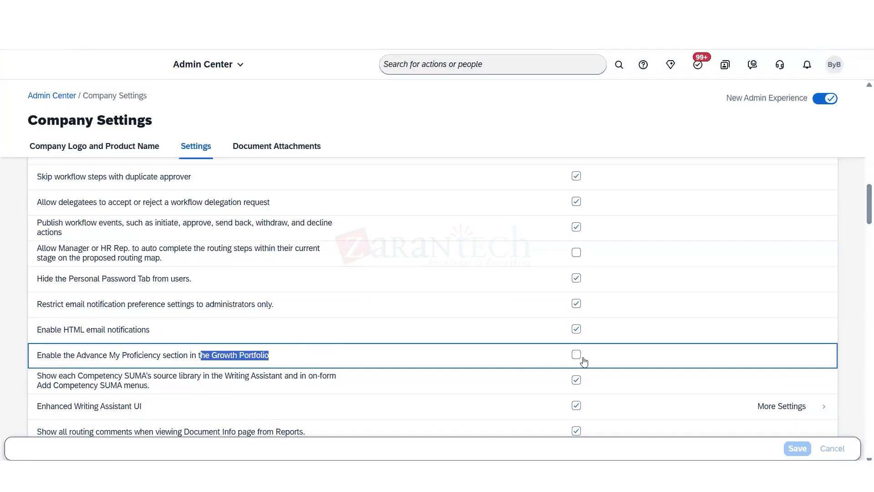
click(576, 355)
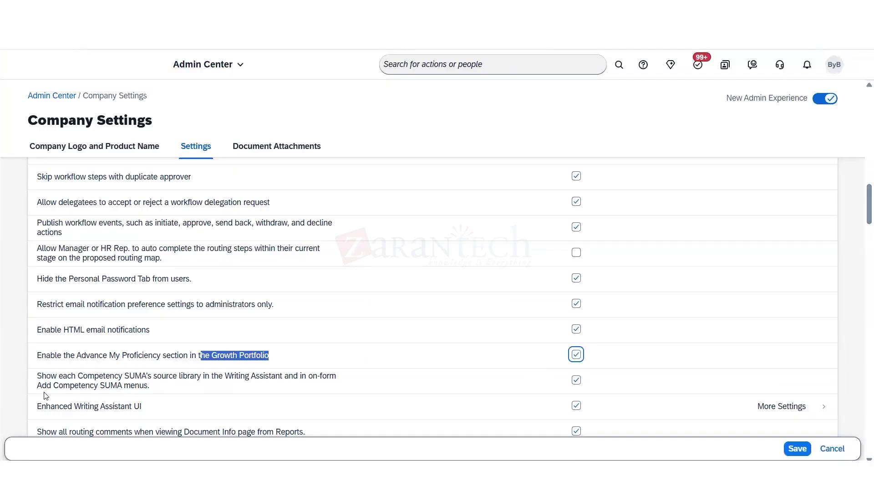
- Read the setting for showing each Competency SUMA's source library, and open the additional settings of Enhanced Writing Assistant UI
drag(42, 378, 308, 378)
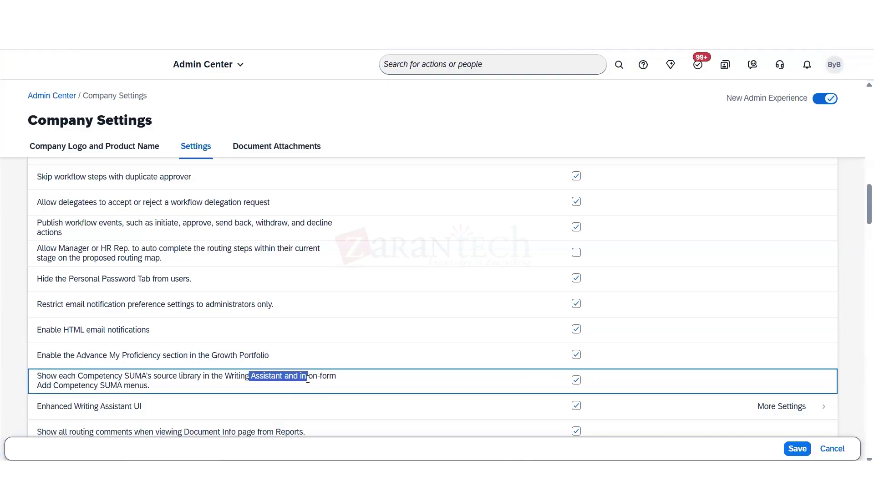
drag(140, 385, 189, 387)
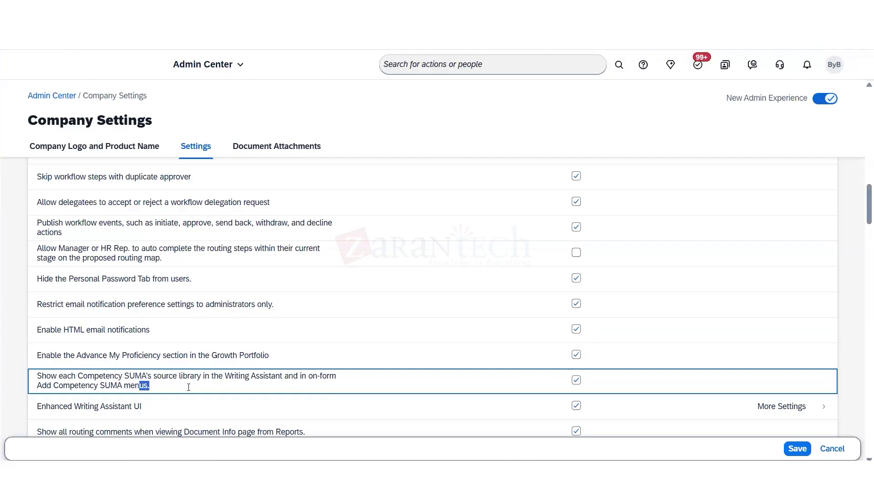
drag(55, 406, 148, 411)
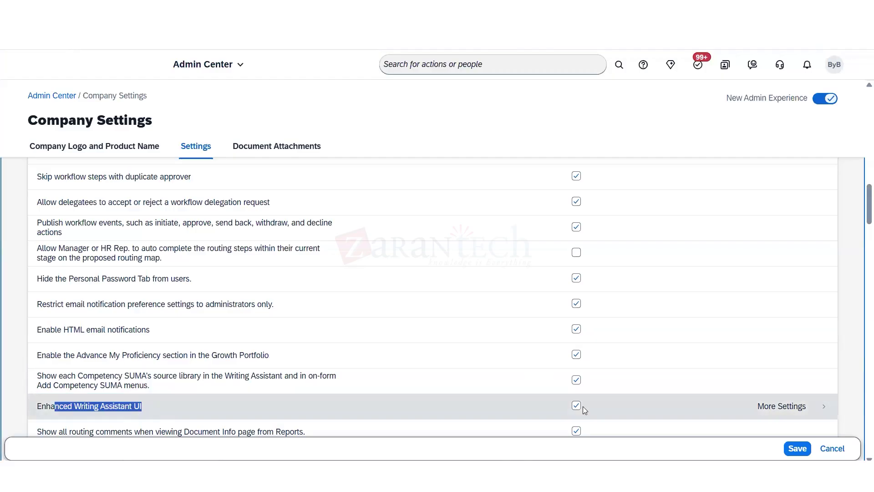
click(781, 406)
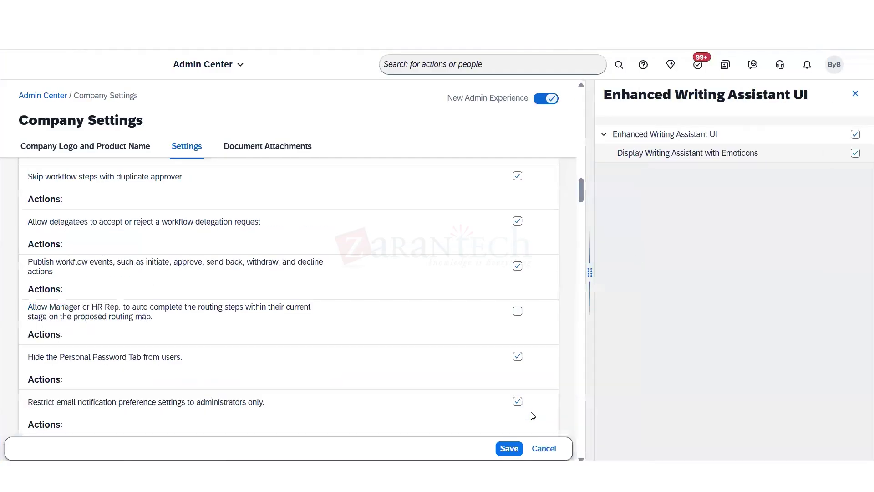
- Close the Enhanced Writing Assistant UI settings and read the options for routing comments and disabled form templates in reports
click(855, 91)
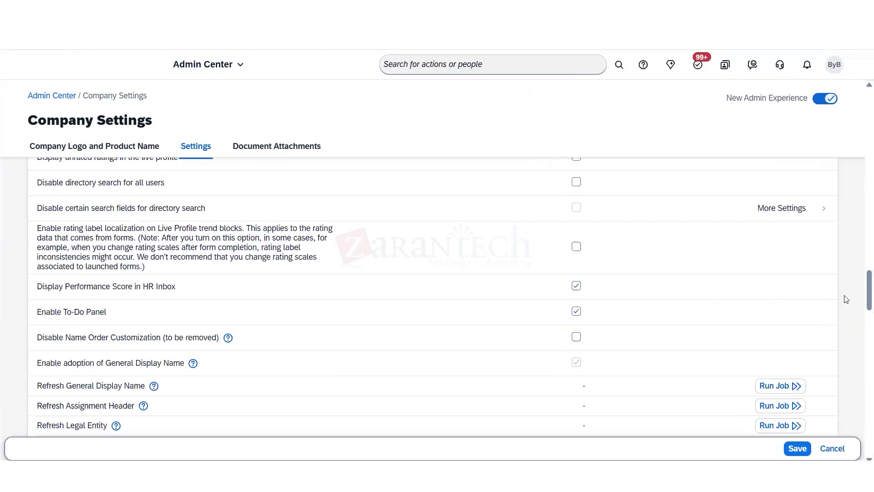
scroll(862, 277, up, 4)
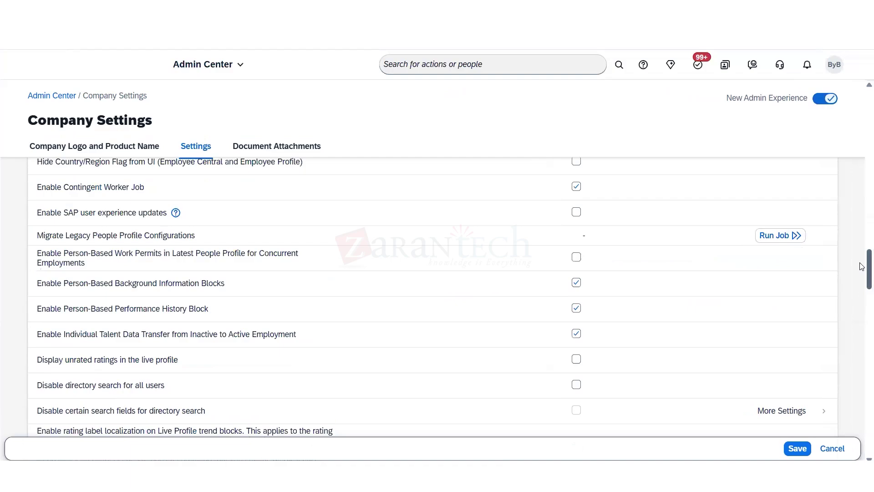
scroll(862, 262, up, 4)
scroll(862, 241, up, 5)
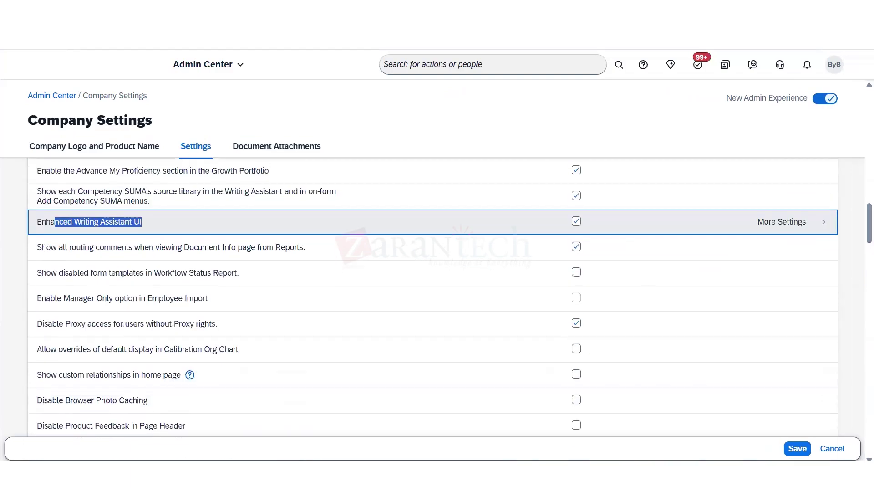
drag(46, 250, 325, 248)
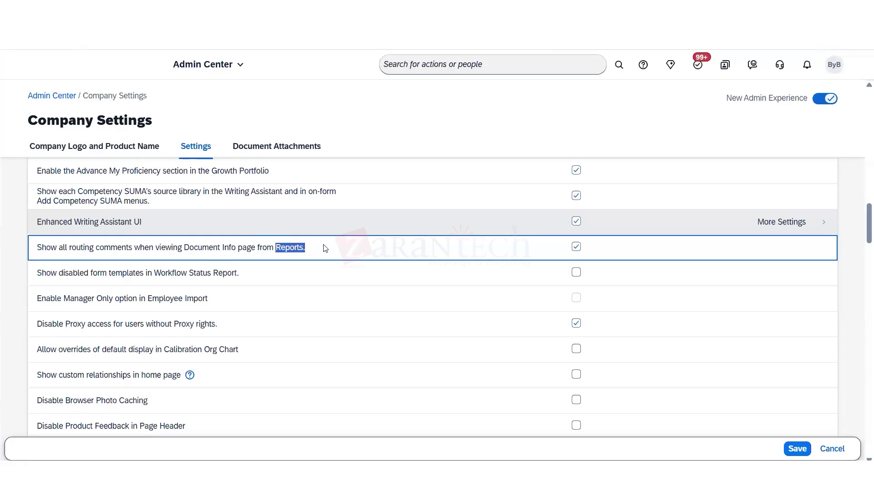
drag(41, 273, 255, 276)
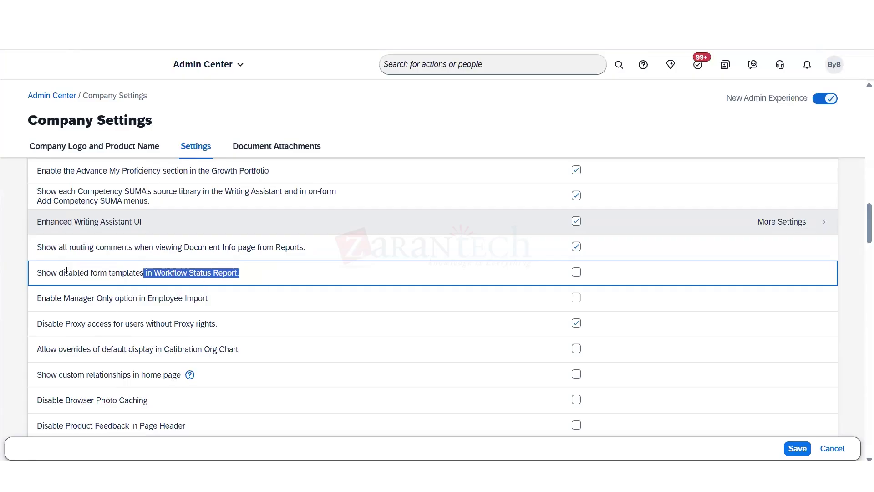
drag(46, 271, 125, 271)
- Read the Manager Only employee import and Proxy access options, and show the Proxy Now entry among the account options
drag(46, 302, 212, 300)
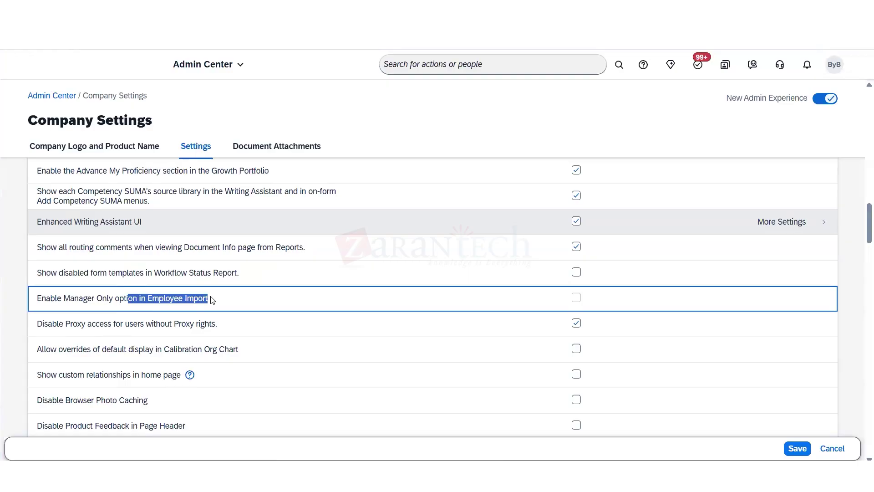
click(134, 308)
drag(147, 299, 210, 302)
drag(74, 299, 112, 300)
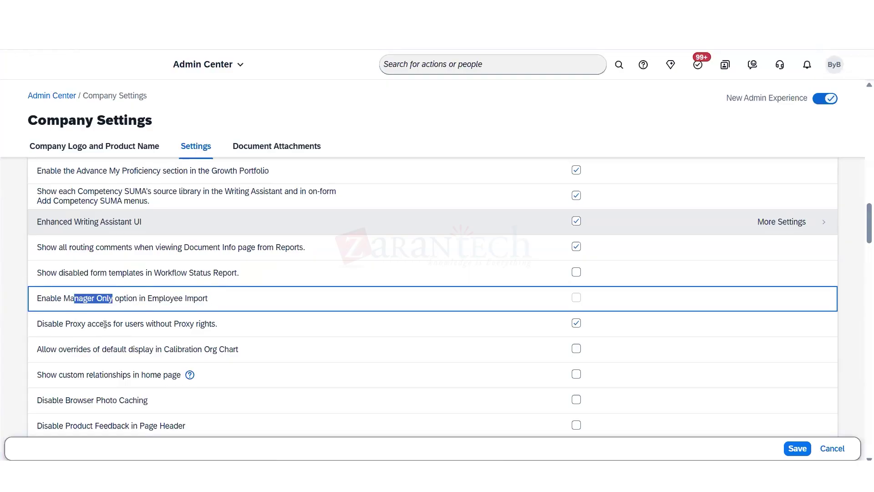
drag(48, 324, 230, 327)
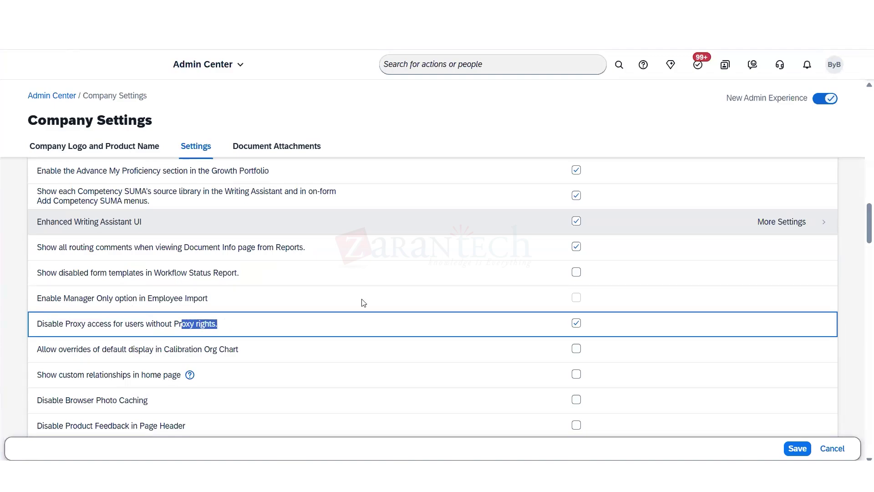
click(834, 64)
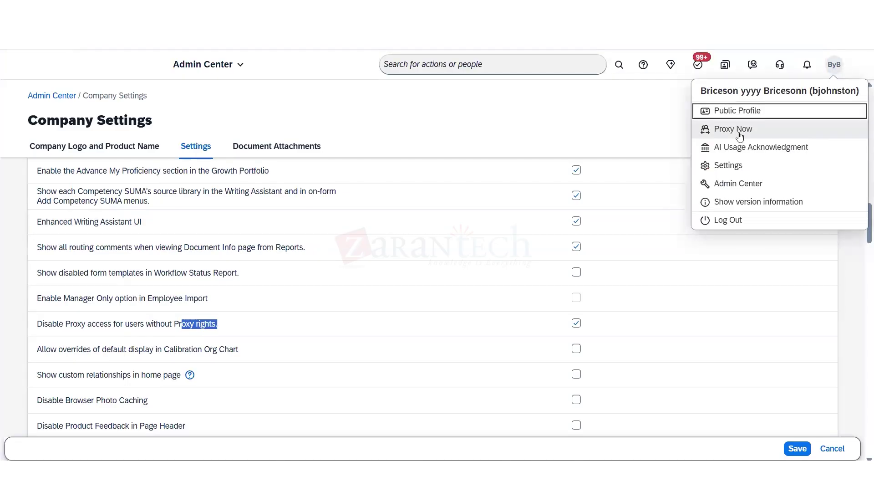
- Read the option for showing custom relationships in the home page together with its help text
drag(134, 349, 188, 378)
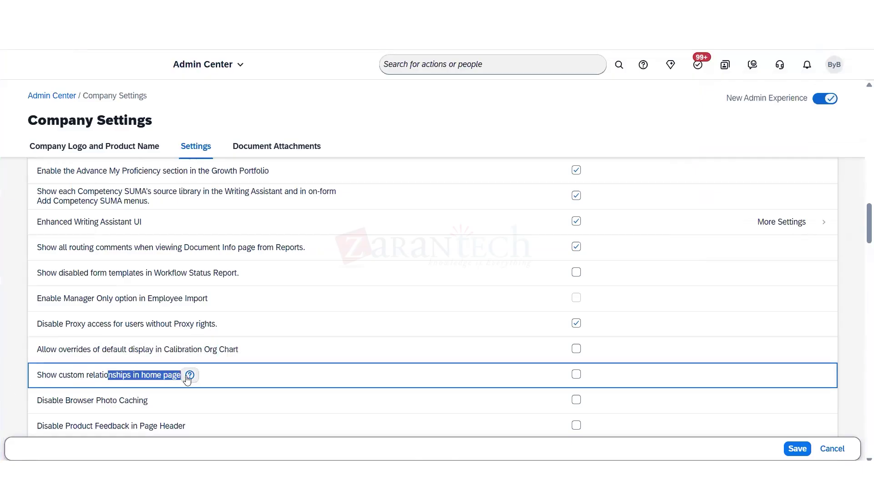
click(190, 379)
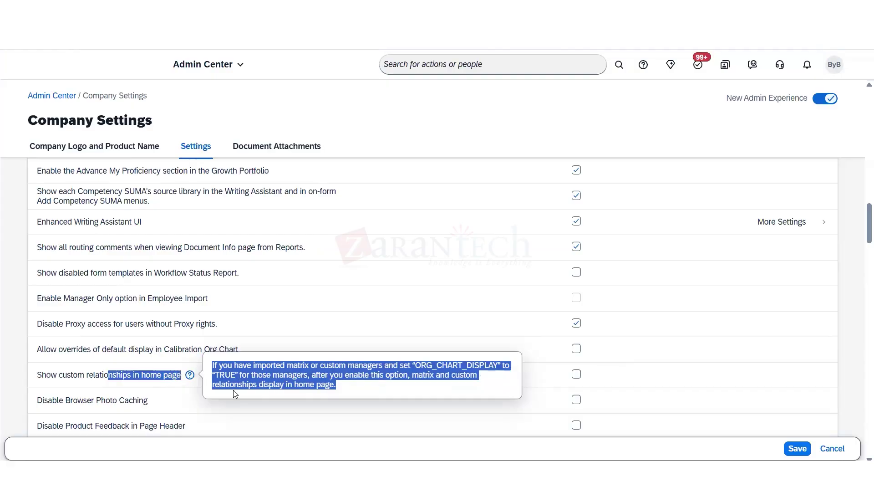
click(279, 415)
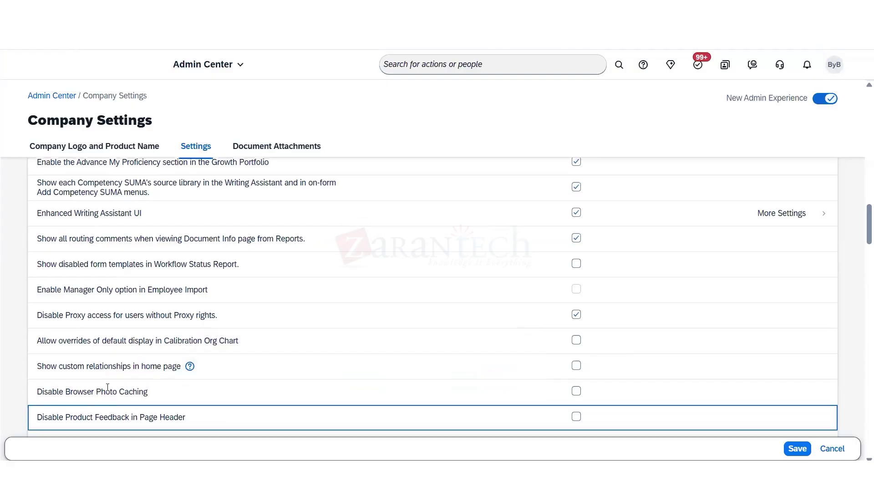
- Read the browser photo caching and product feedback options, and enable Display WalkMe Content for Administrators
drag(108, 389, 159, 417)
scroll(861, 238, down, 1)
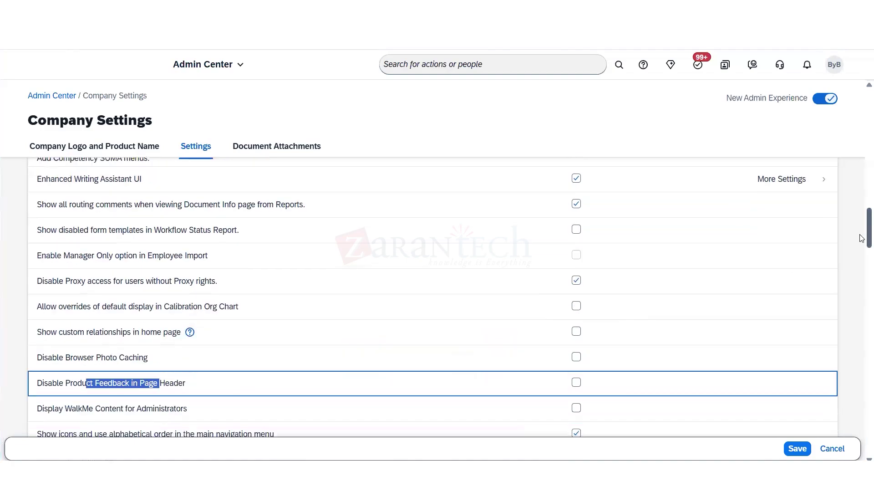
scroll(862, 238, down, 2)
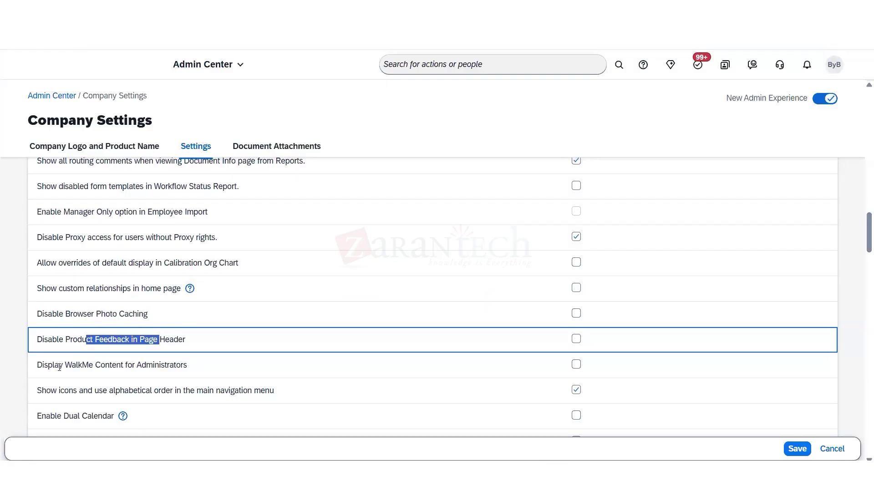
drag(42, 364, 71, 366)
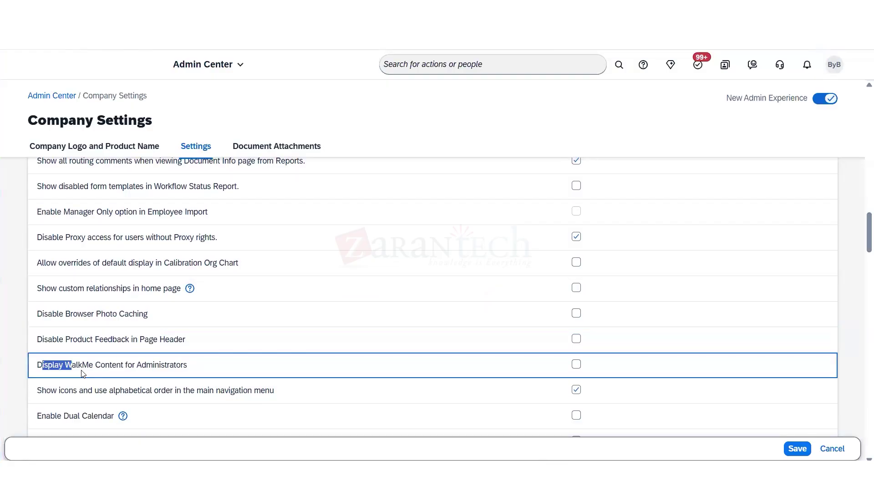
click(576, 364)
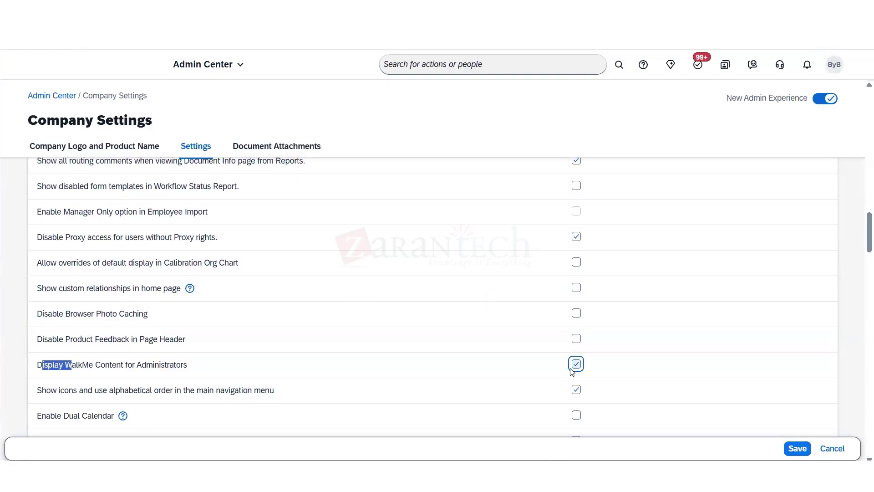
- Read the option for icons and alphabetical order in main navigation, and check how the module list is displayed
drag(42, 392, 73, 392)
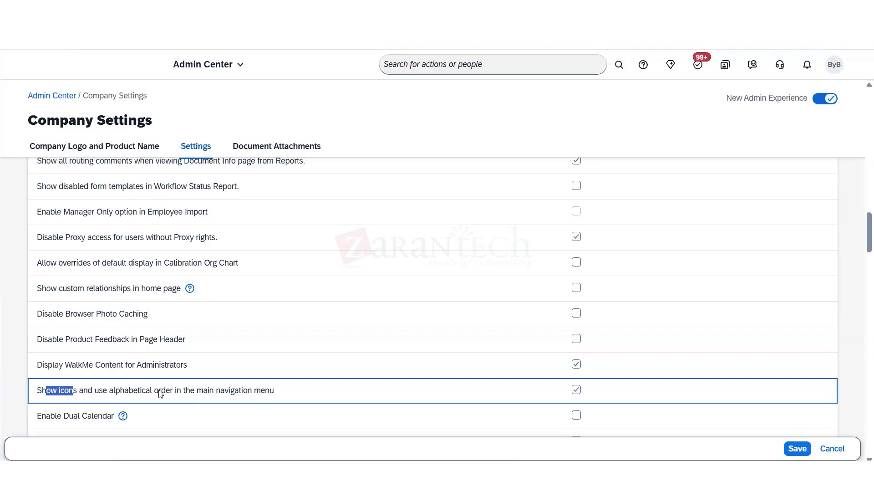
drag(155, 393, 222, 393)
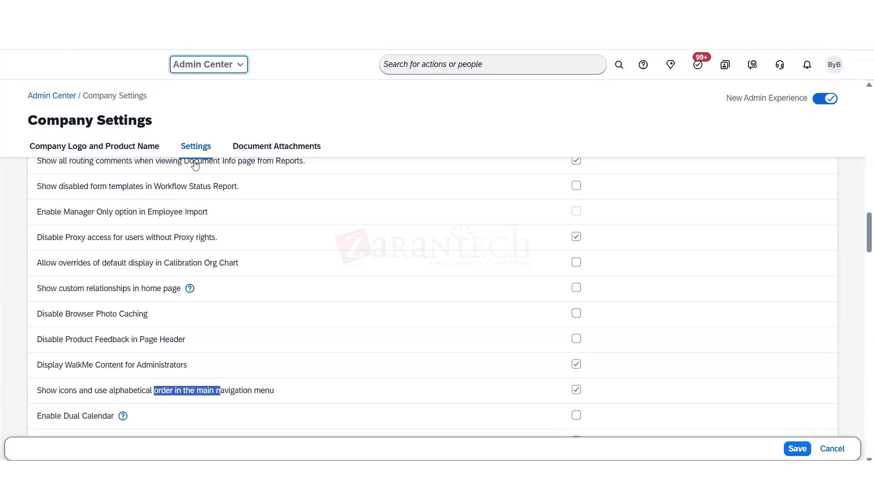
click(233, 68)
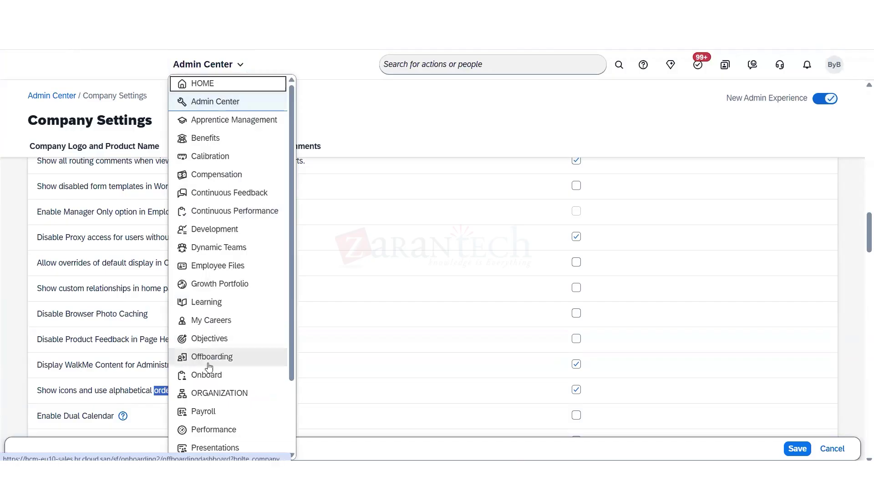
click(428, 371)
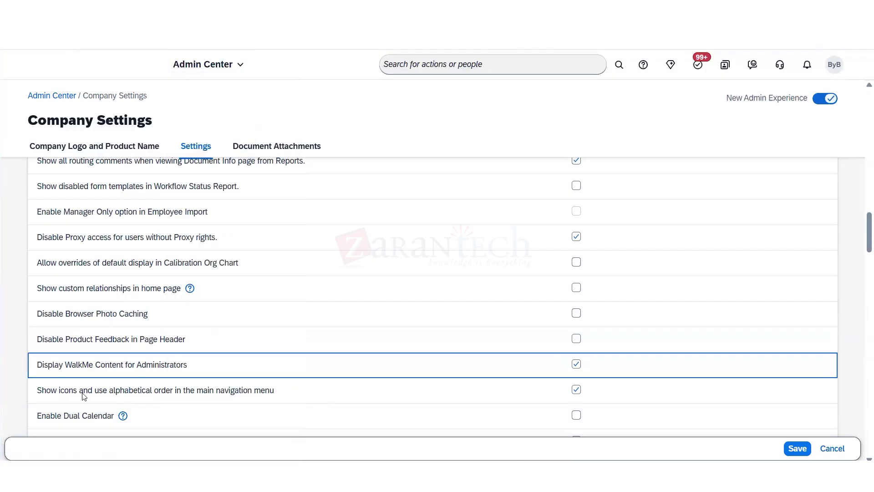
- Read the Enable Dual Calendar option and open the Calendar page of the personal settings
drag(102, 416, 46, 415)
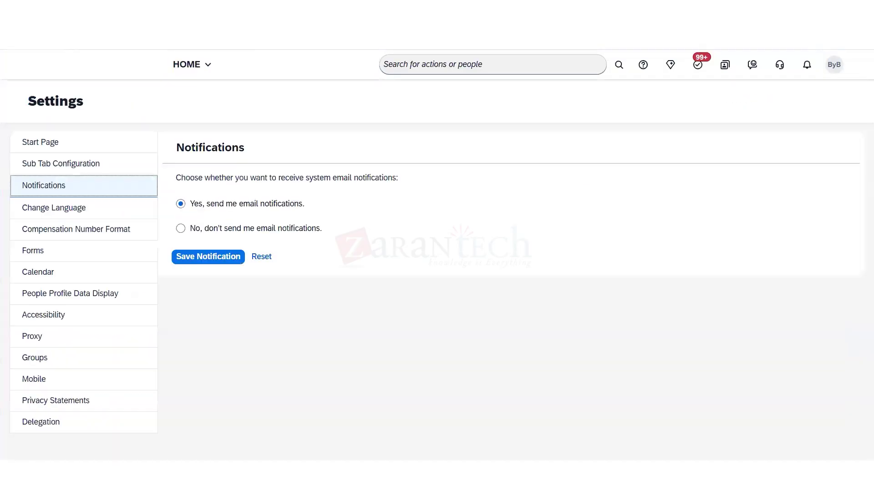
click(833, 64)
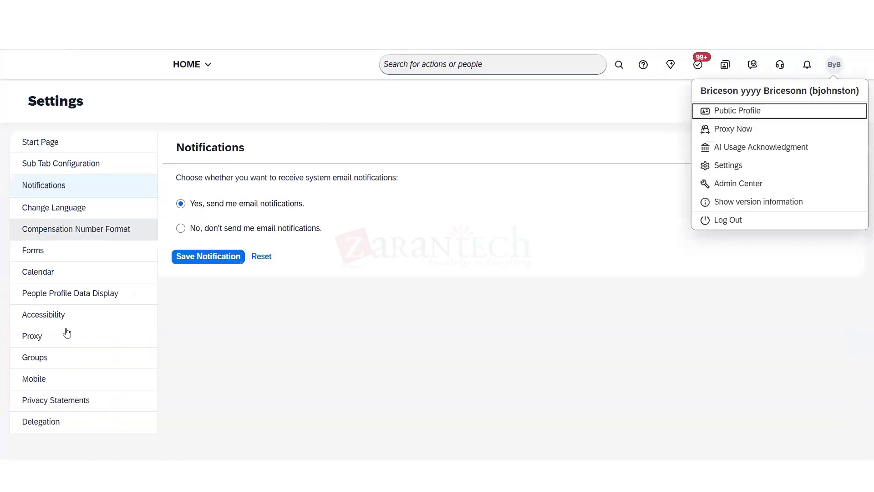
click(71, 271)
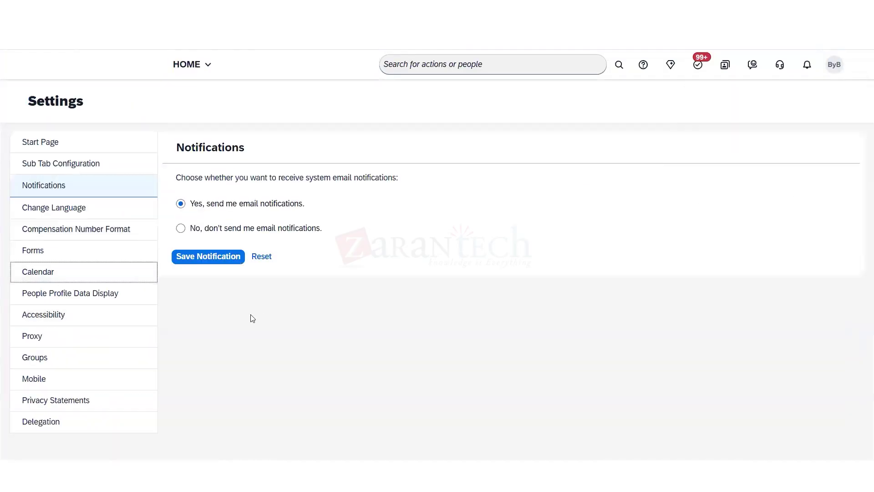
click(35, 276)
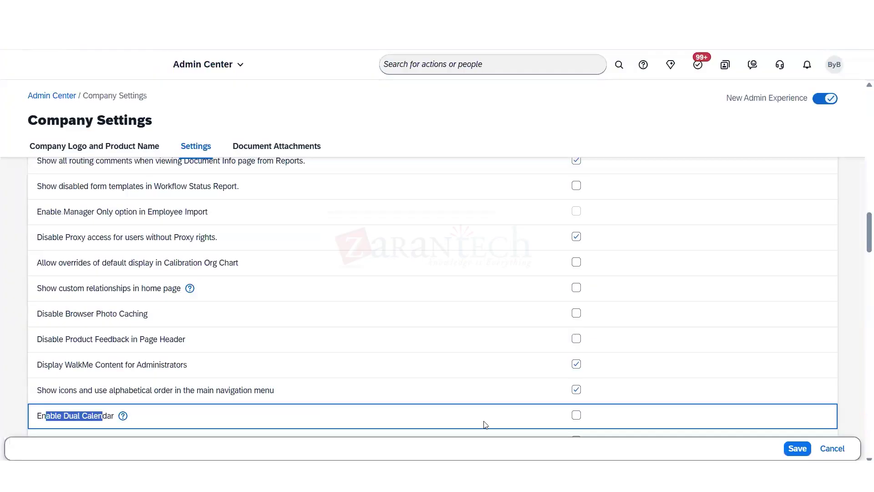
- Enable Dual Calendar, save the company settings, and try Show Secondary Calendar on the reloaded personal Calendar page
click(578, 417)
click(798, 452)
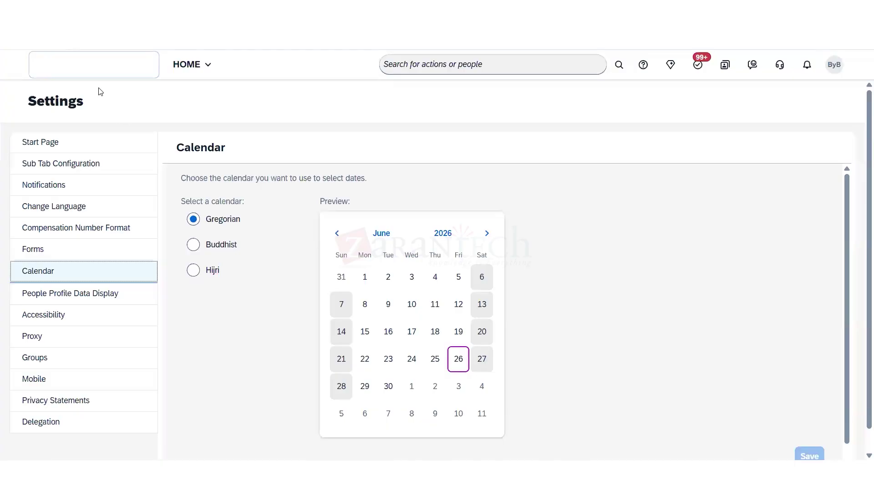
key(F5)
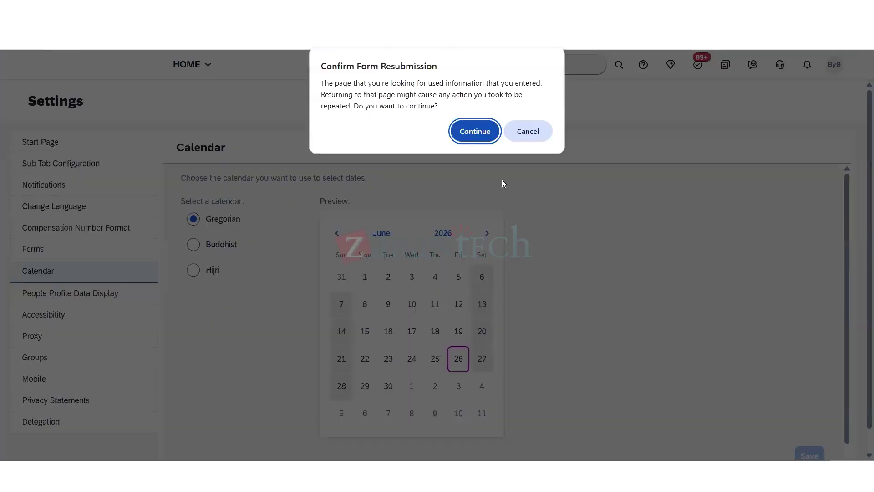
key(Escape)
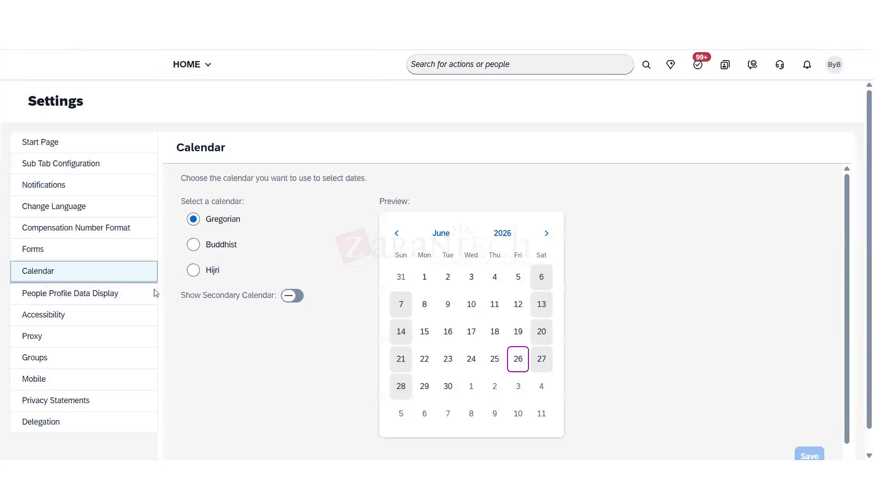
click(293, 296)
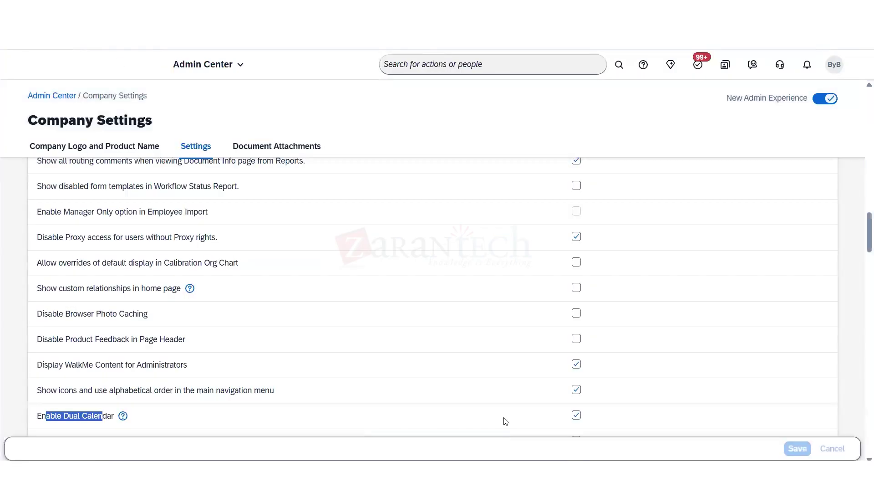
- Clear Enable Dual Calendar and save the company settings
click(579, 415)
click(796, 449)
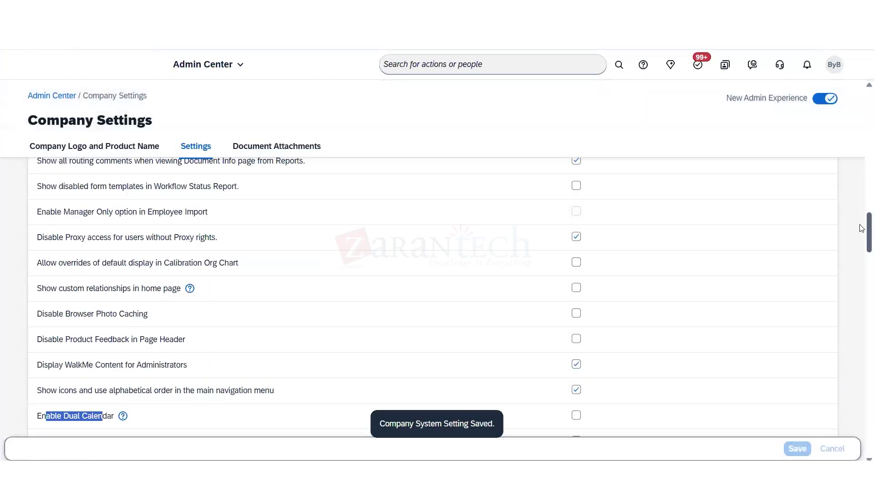
- Read the options for personal calendar settings, Last-Visited Page, Personal Start Page, and hiding the country/region flag
drag(862, 228, 861, 239)
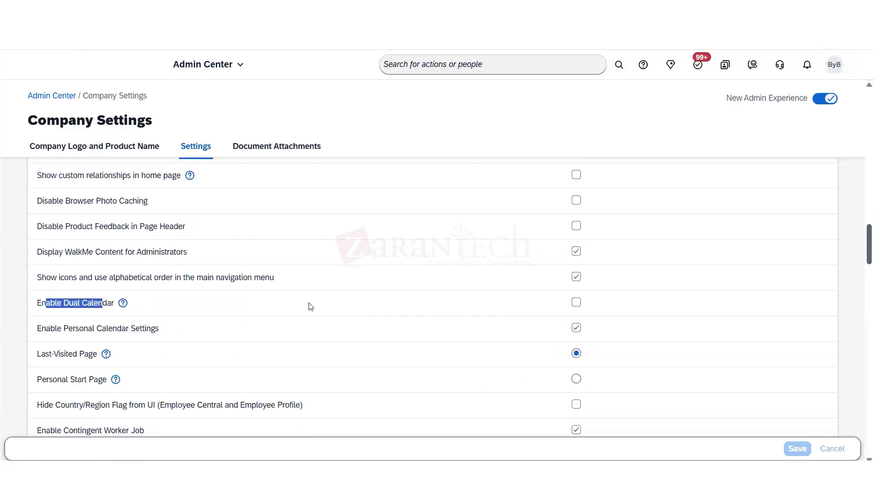
drag(46, 333, 173, 330)
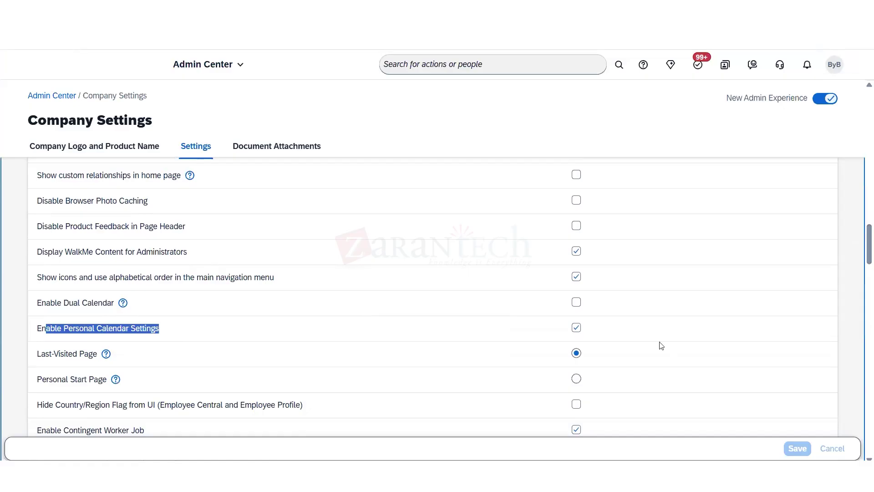
click(628, 339)
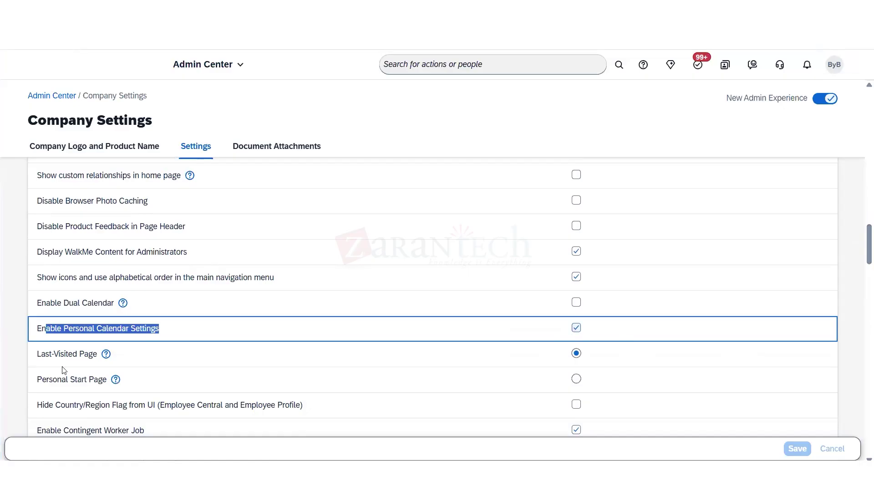
drag(49, 354, 486, 353)
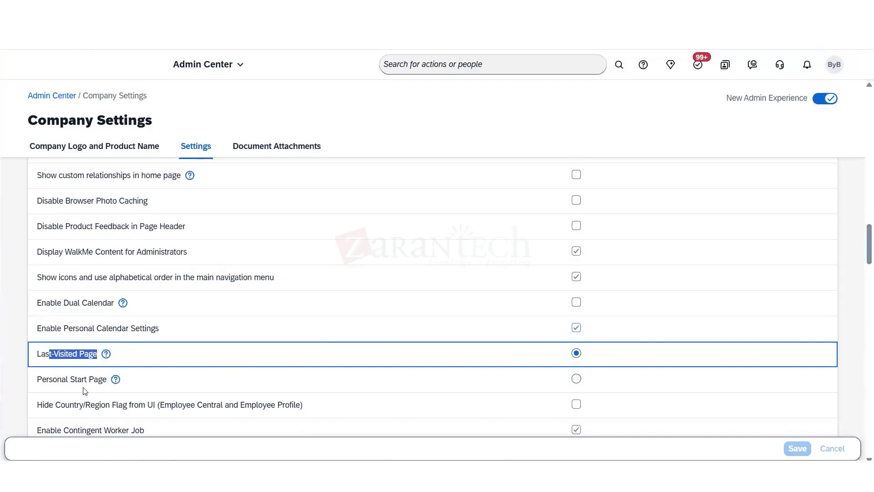
drag(58, 379, 564, 388)
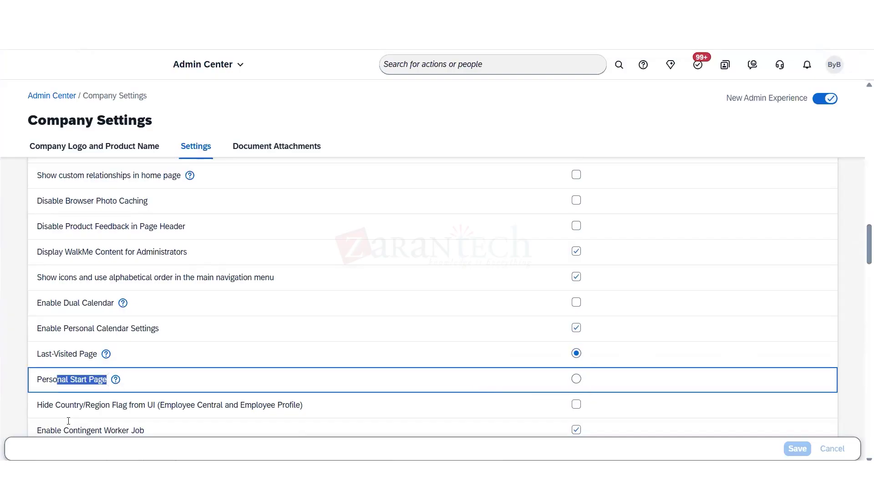
drag(91, 405, 296, 405)
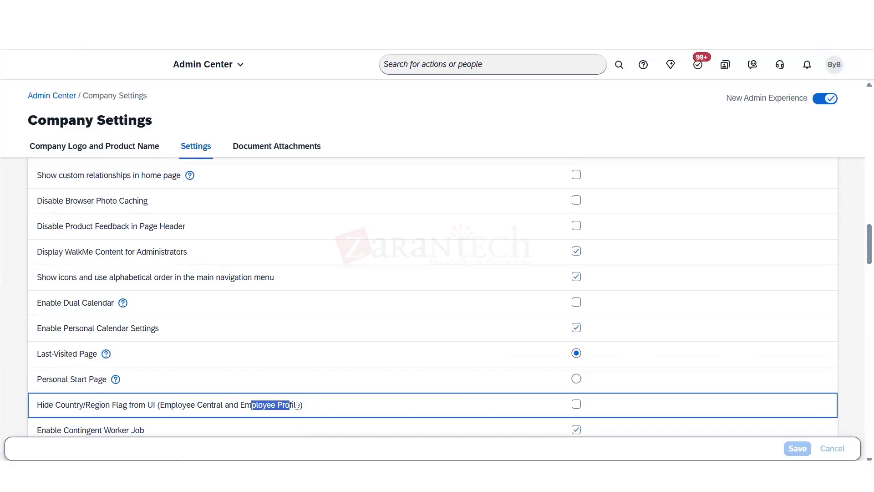
- Read the Hide Country/Region Flag from UI option for Employee Central and Employee Profile
drag(48, 406, 155, 405)
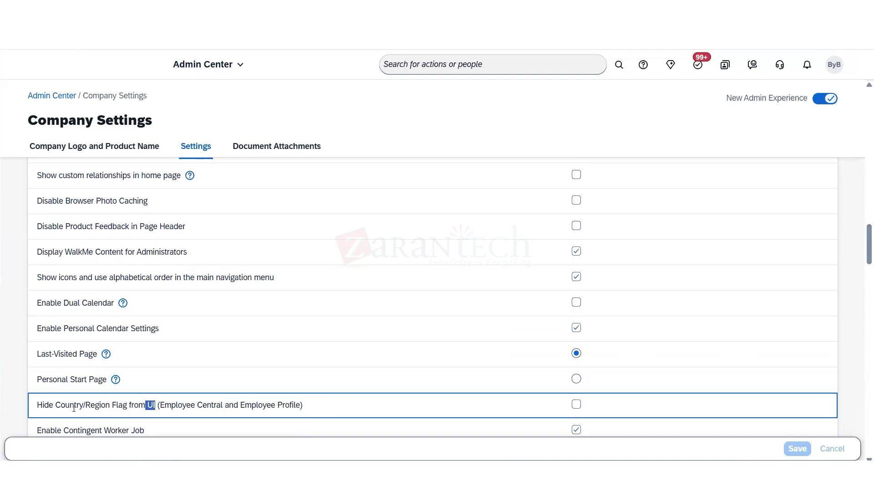
drag(73, 405, 166, 405)
drag(285, 407, 245, 410)
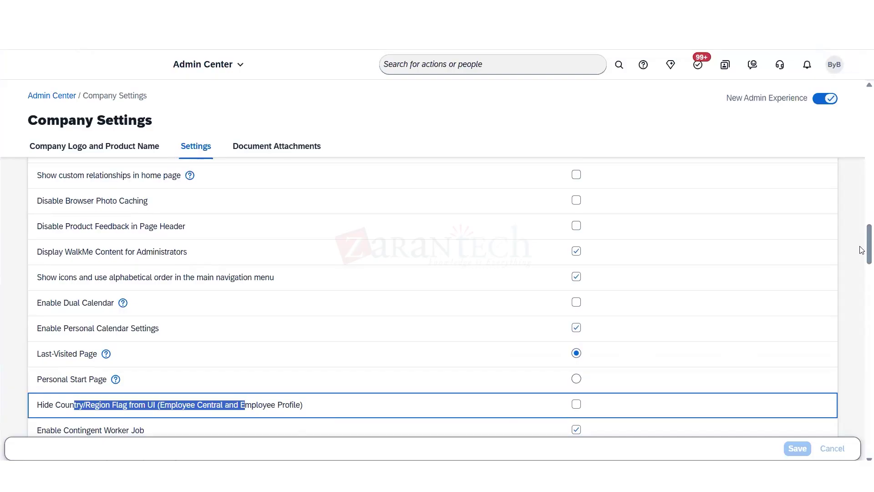
scroll(861, 261, down, 2)
scroll(862, 261, down, 2)
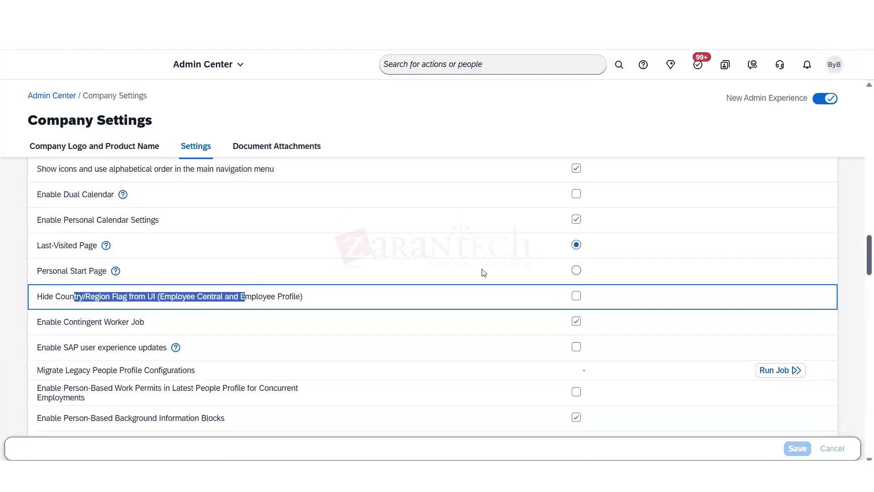
- Review Enable Contingent Worker Job and turn on Enable SAP user experience updates
drag(59, 323, 140, 322)
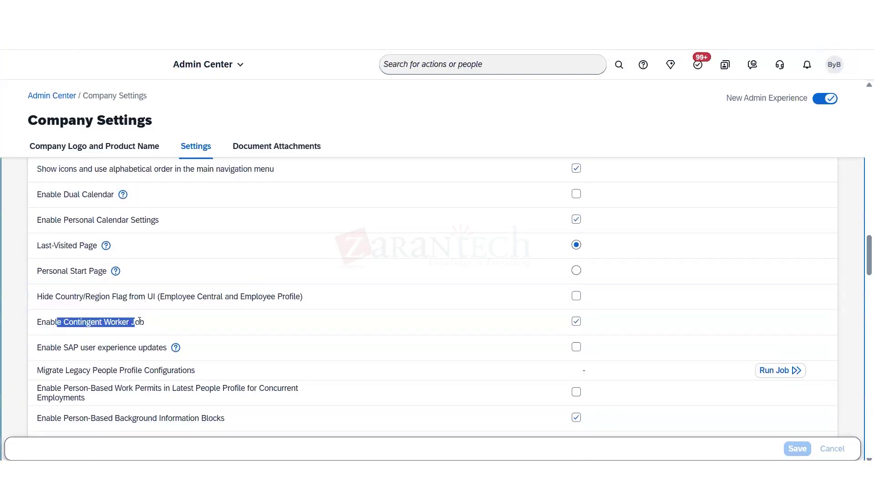
click(612, 327)
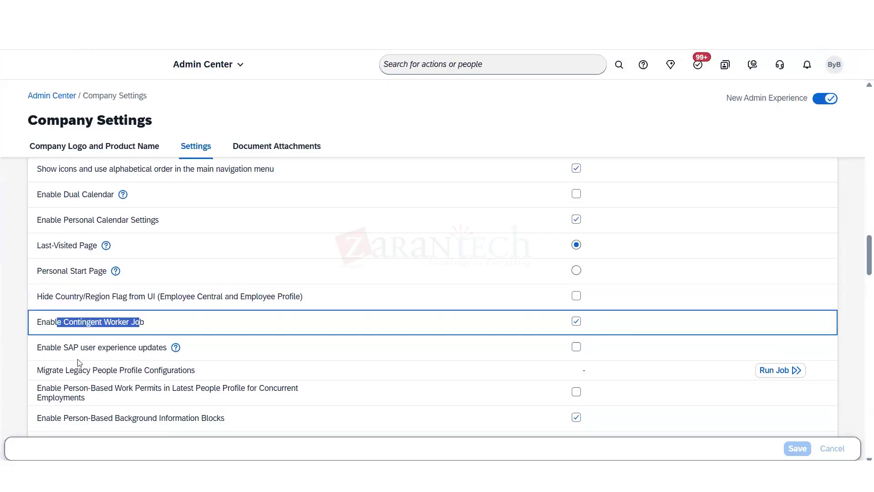
drag(50, 348, 155, 351)
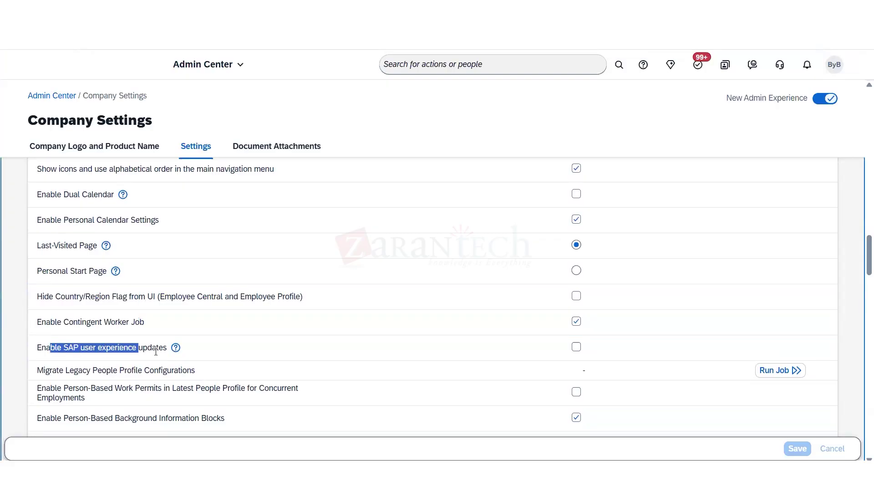
click(576, 347)
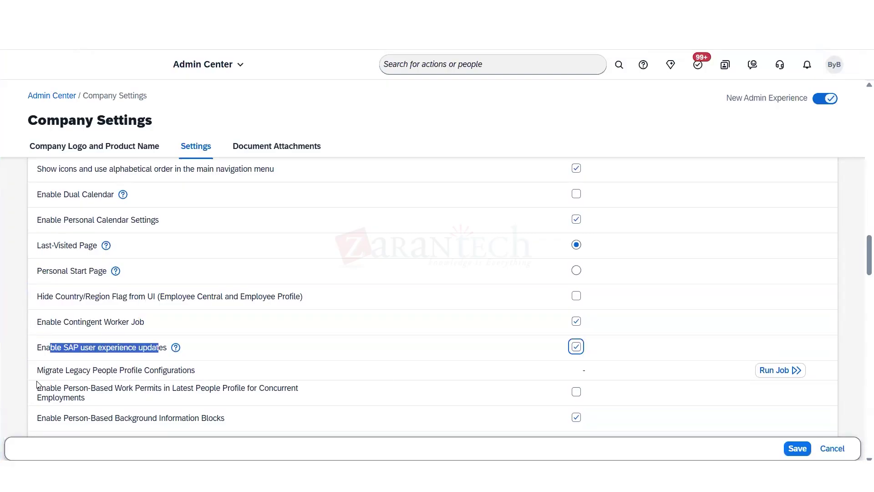
- Read the Migrate Legacy People Profile Configurations option and open Employee Files from the personal settings page
drag(45, 371, 211, 374)
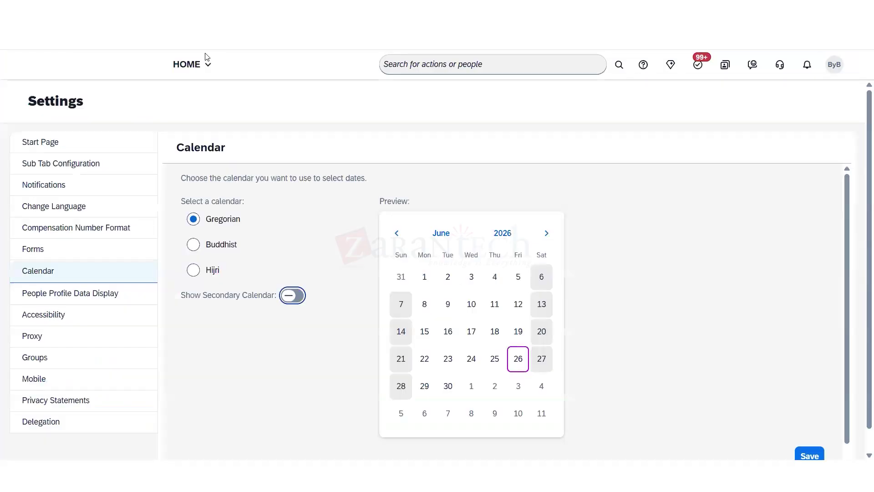
click(197, 67)
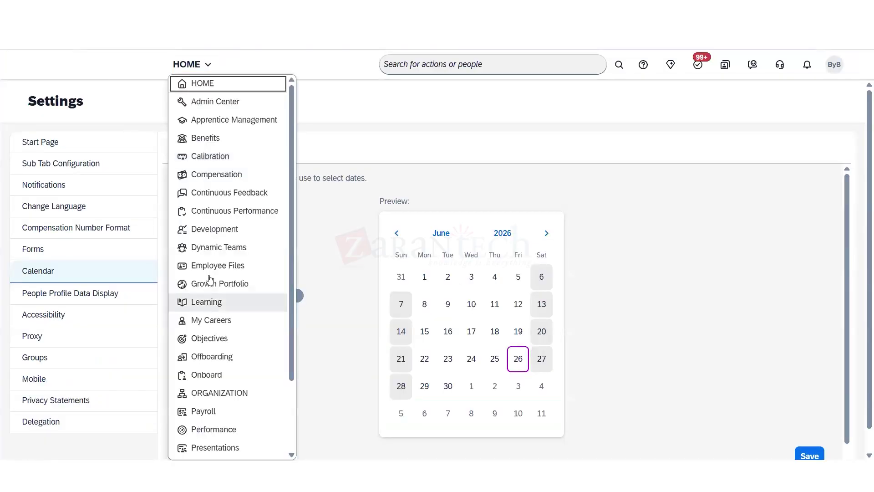
click(214, 271)
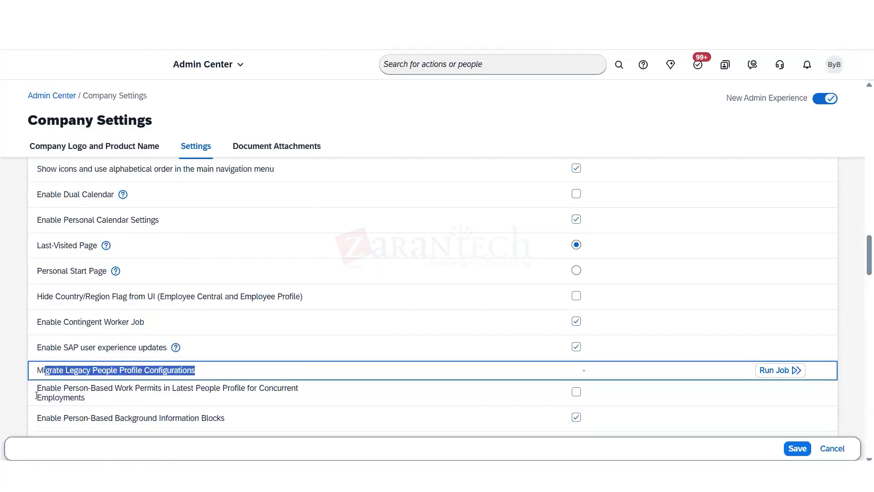
- Read the company options for person-based work permits and person-based background information blocks
drag(45, 389, 291, 390)
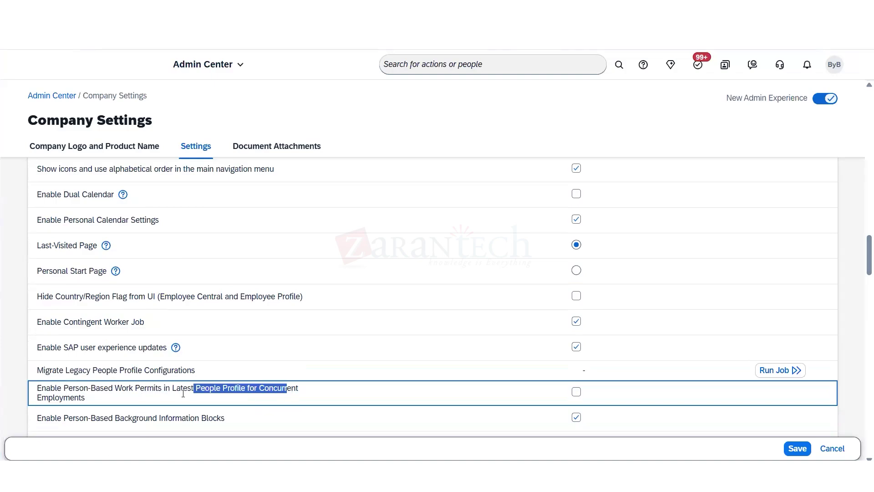
drag(85, 399, 61, 400)
drag(115, 388, 169, 388)
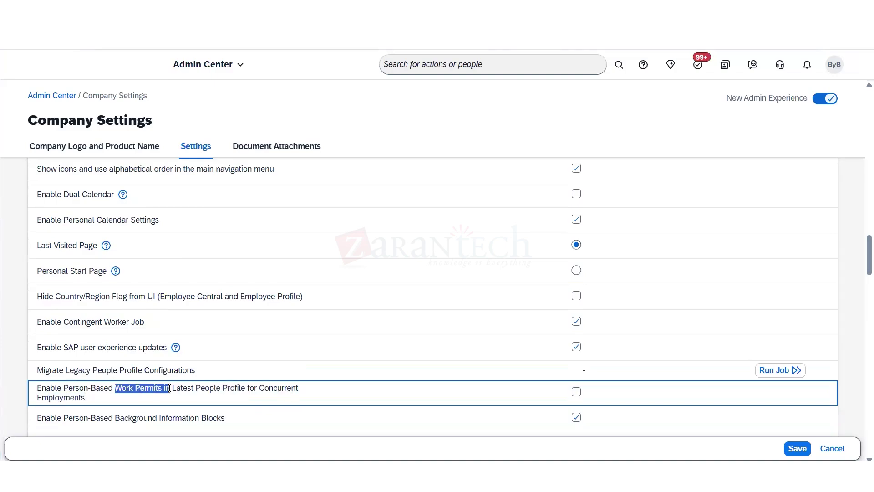
scroll(862, 273, down, 1)
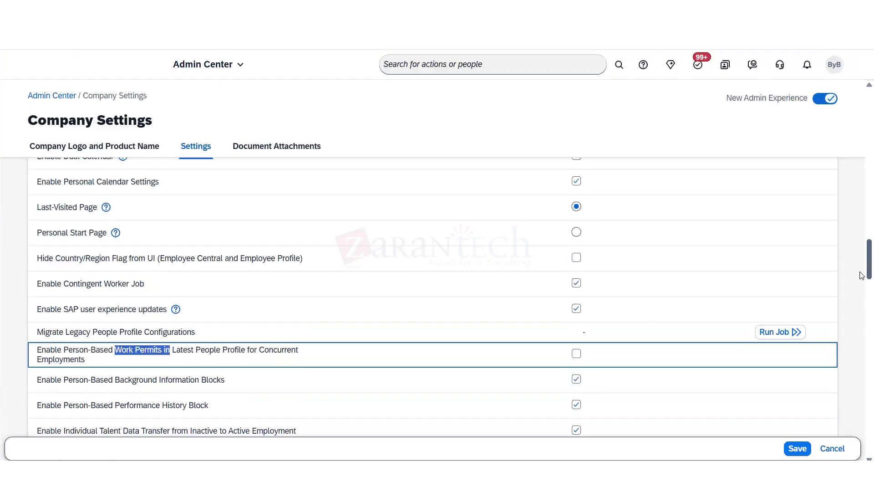
drag(38, 358, 218, 358)
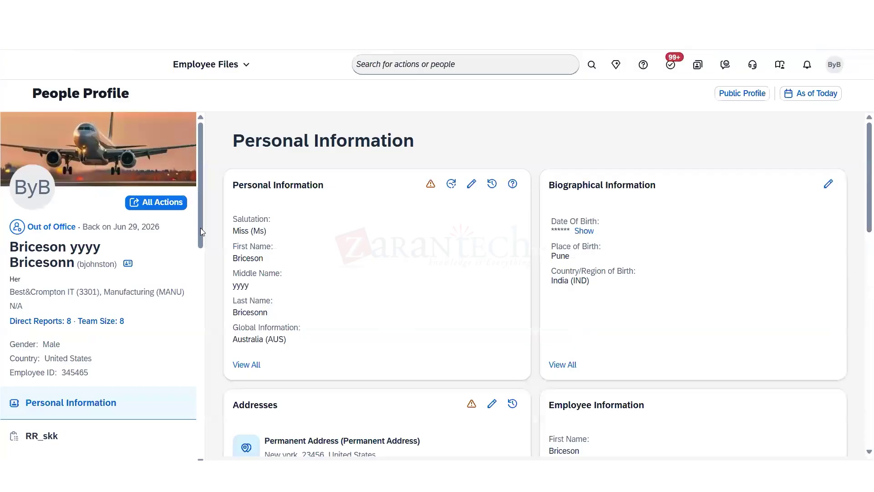
- Look through the People Profile section list and the blocks of its Personal Information section
scroll(200, 230, down, 3)
scroll(202, 272, down, 5)
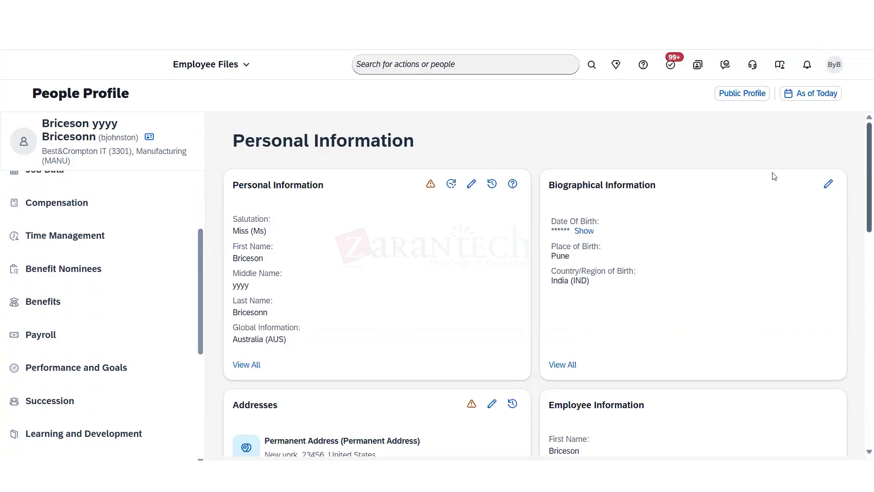
drag(861, 225, 860, 413)
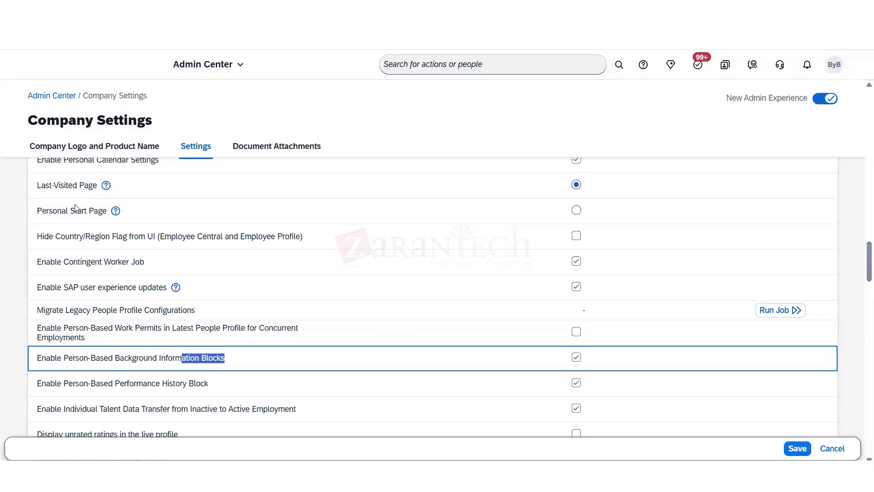
- Read the company options for individual talent data transfer, unrated ratings in the live profile, and disabling directory search for all users
drag(62, 408, 226, 406)
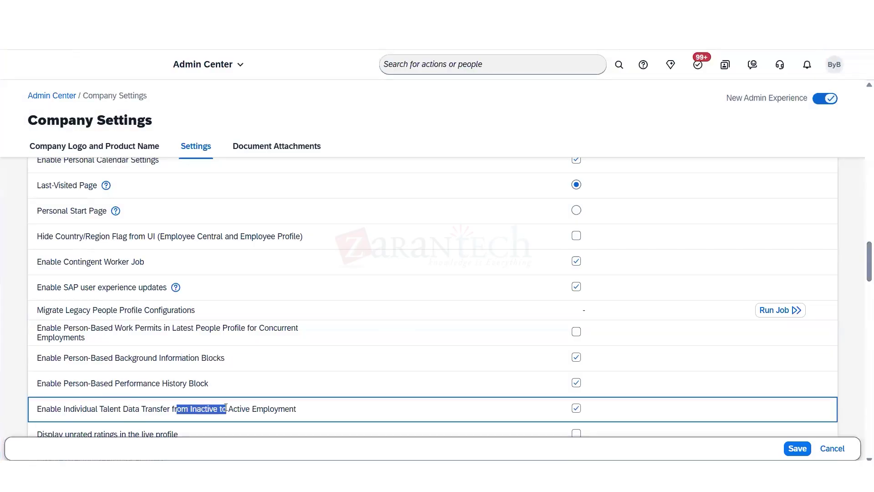
double_click(327, 412)
drag(862, 269, 861, 279)
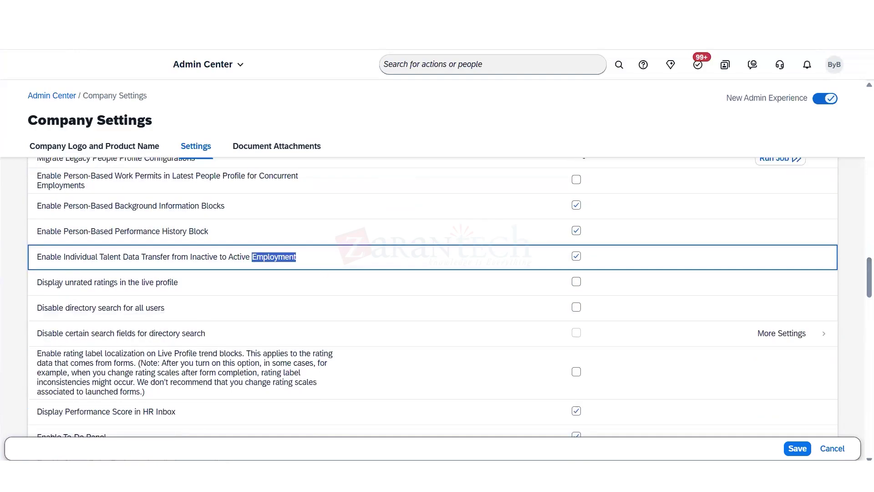
drag(77, 283, 211, 291)
drag(44, 310, 97, 311)
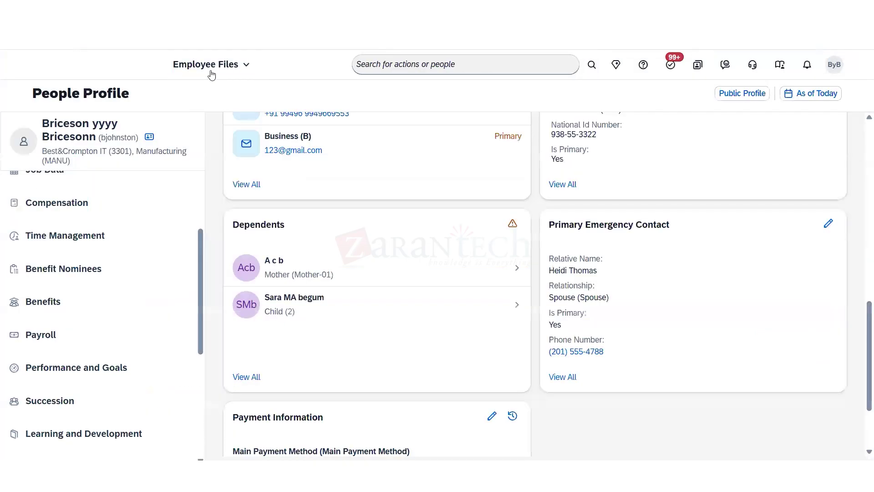
- Open the Directory search page of the Organization module from the People Profile
click(200, 70)
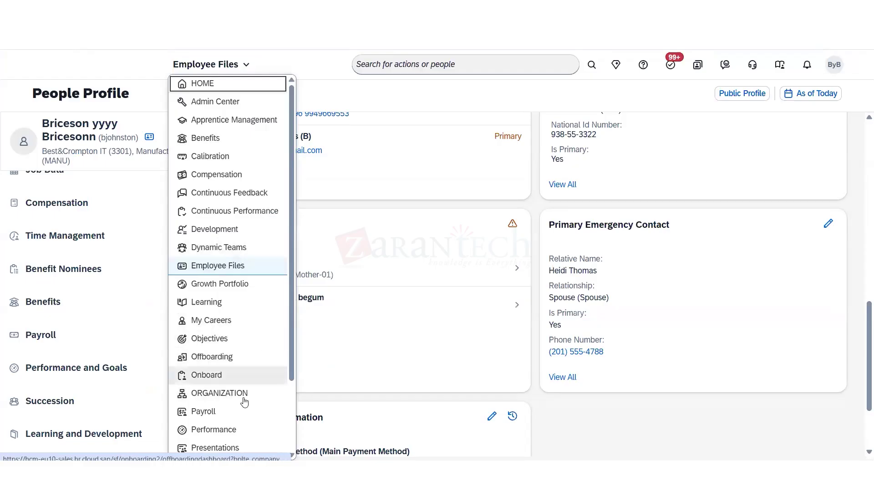
click(221, 392)
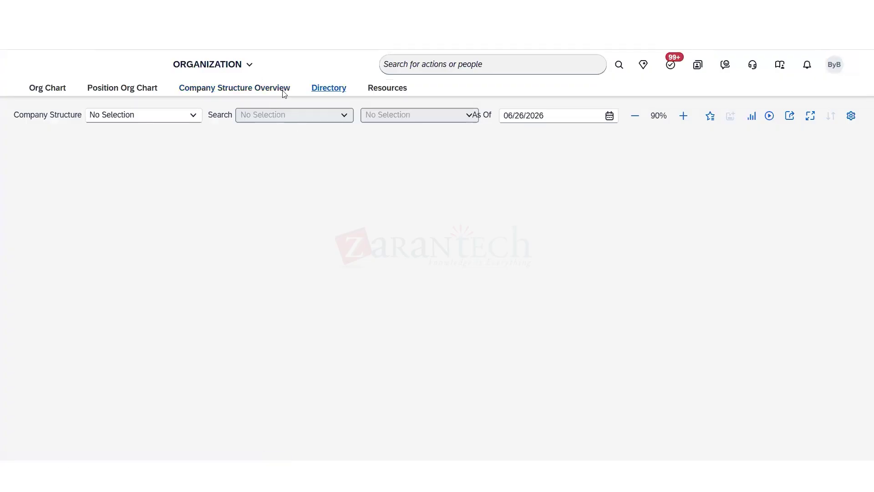
click(120, 93)
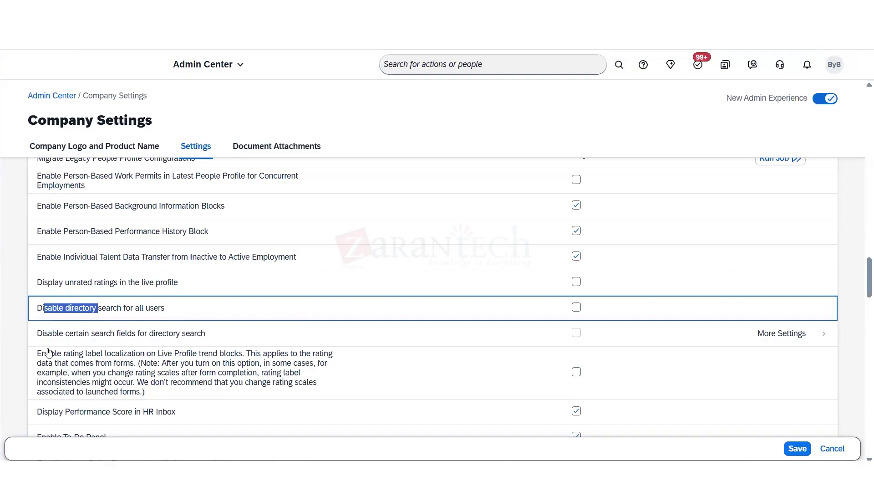
- Examine which fields can be excluded under Disable certain search fields for directory search, and close the settings without changes
drag(48, 337, 92, 341)
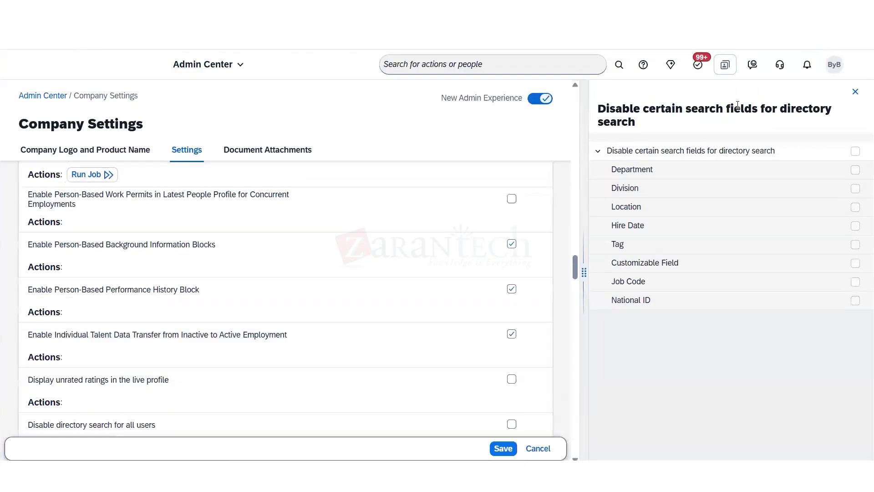
click(855, 100)
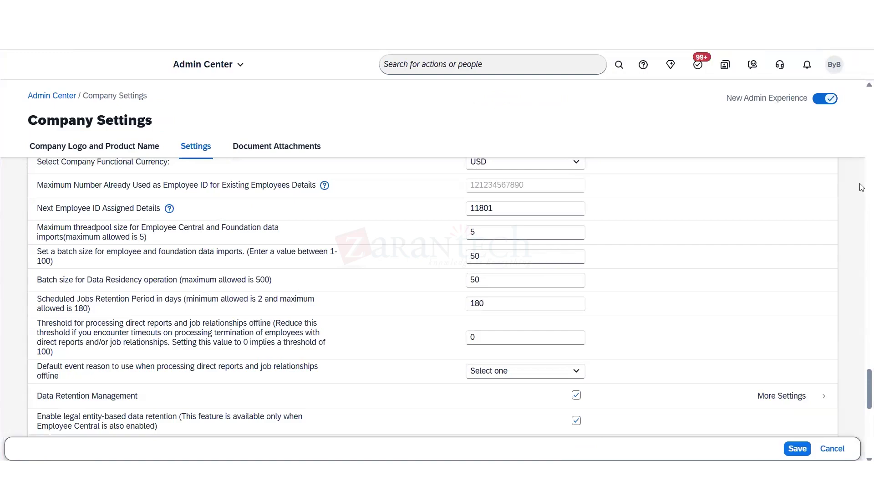
drag(862, 387, 861, 280)
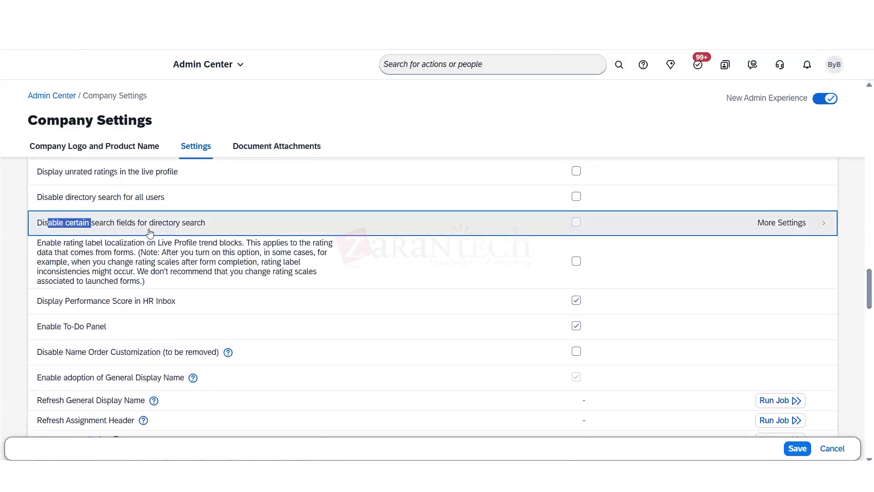
click(781, 224)
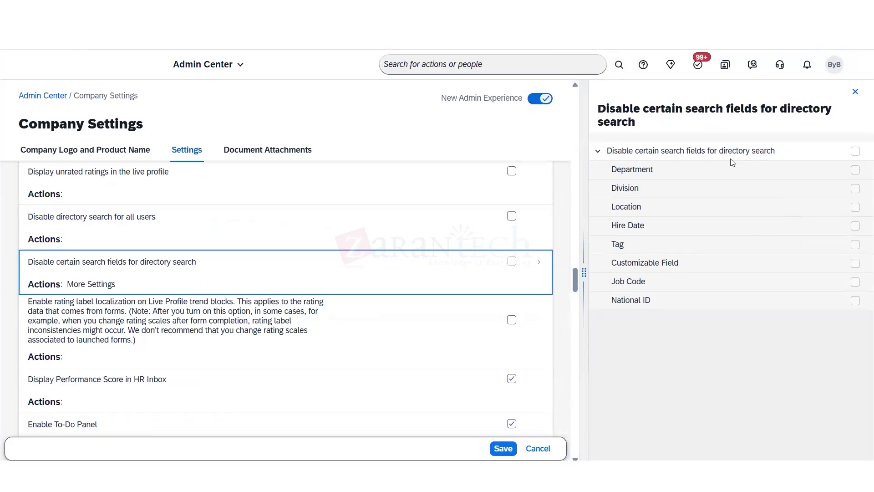
click(855, 91)
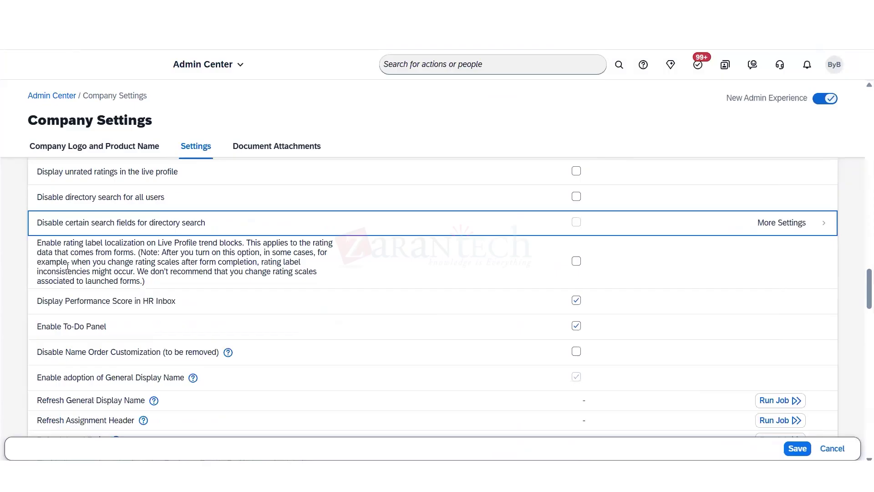
- Read the rating label localization, HR Inbox performance score and To-Do Panel options, and check the to-do entry in the Directory page header
drag(74, 252, 173, 243)
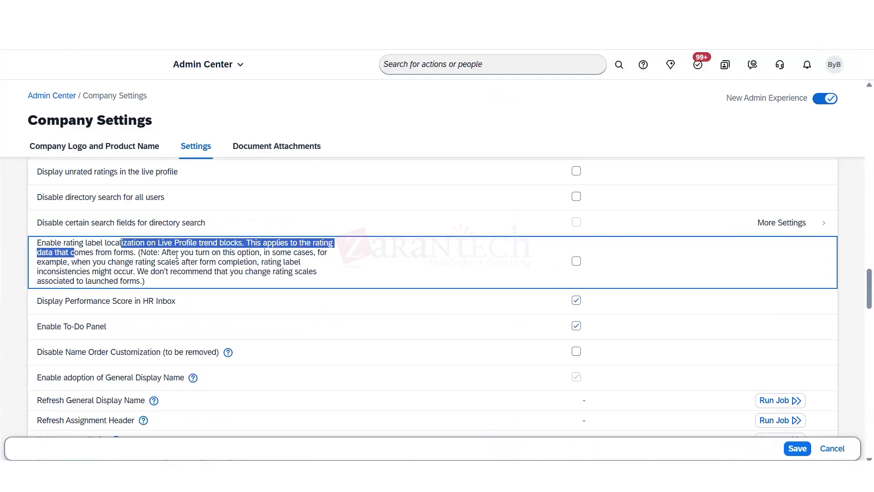
drag(220, 253, 243, 262)
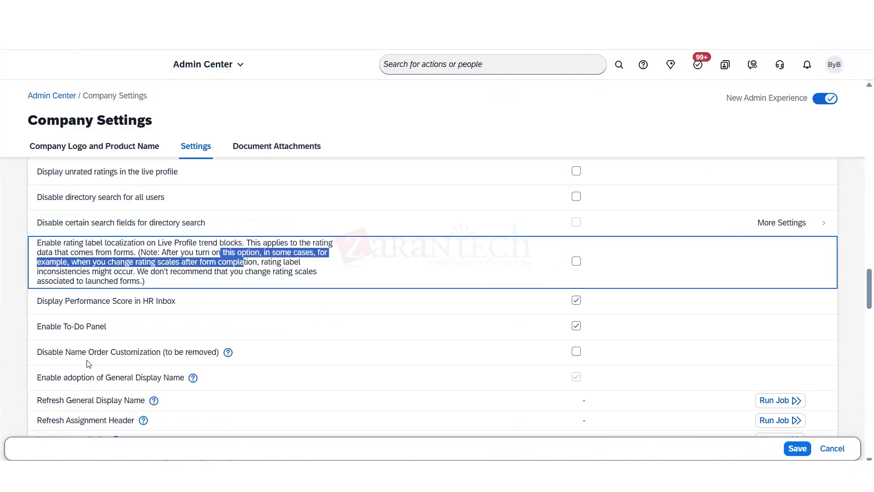
drag(52, 301, 157, 301)
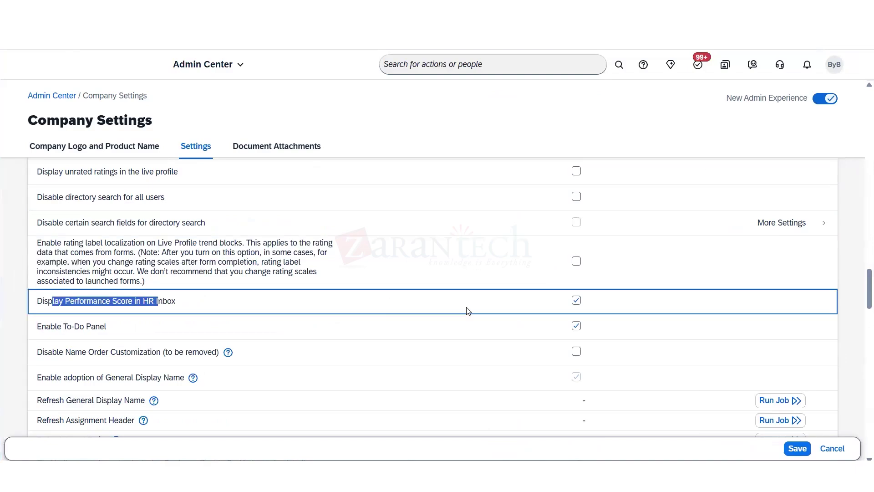
drag(109, 328, 79, 327)
key(ctrl+Tab)
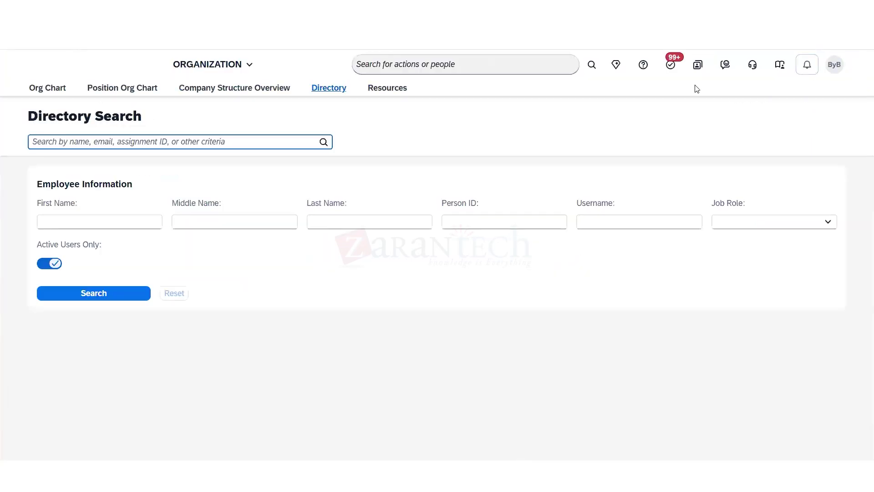
click(668, 69)
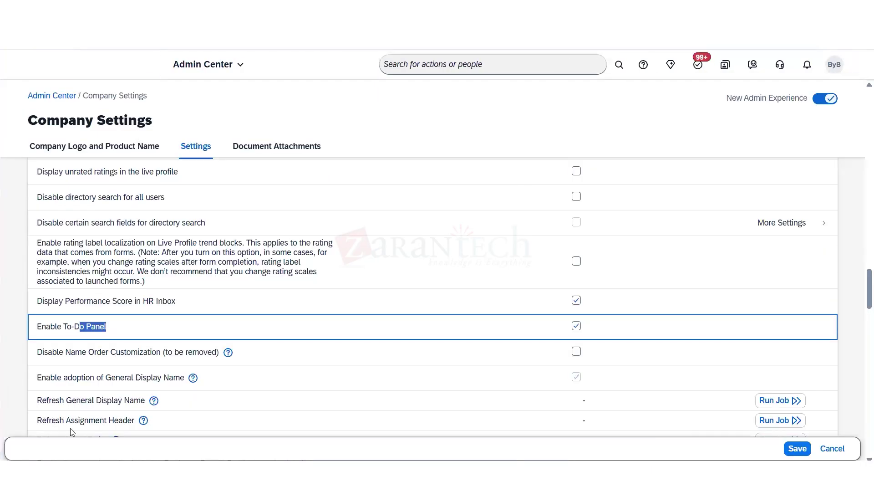
- Read the options for disabling Name Order Customization, adopting General Display Name, and refreshing General Display Name
double_click(51, 352)
drag(109, 352, 218, 351)
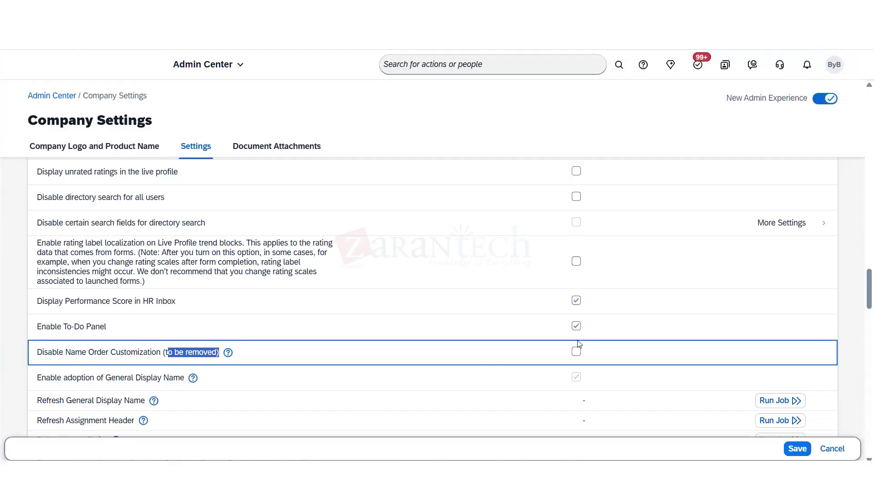
double_click(38, 379)
drag(105, 377, 166, 377)
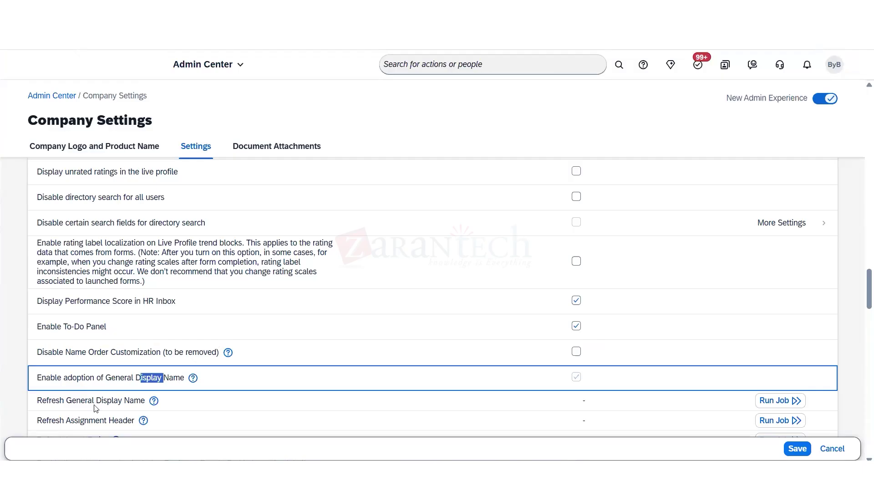
drag(51, 401, 158, 414)
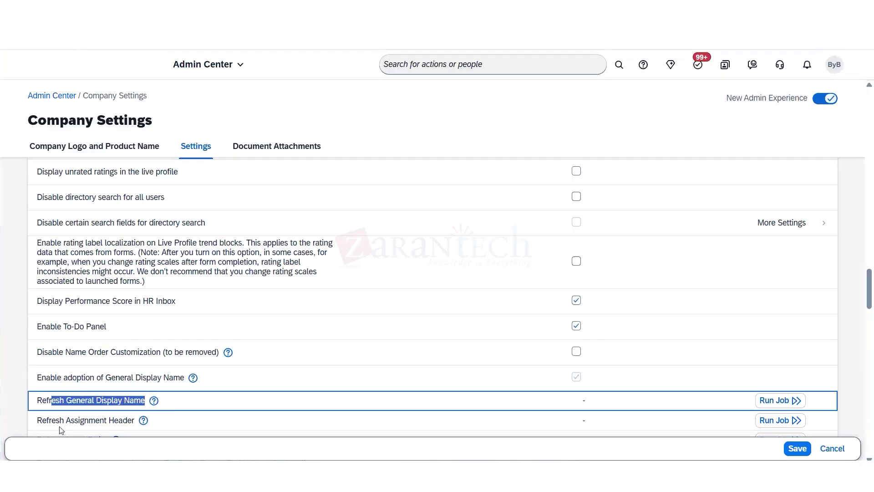
- Read the options for refreshing Assignment Header and Legal Entity, and for applying the Configure People Profile name format globally
drag(52, 420, 135, 421)
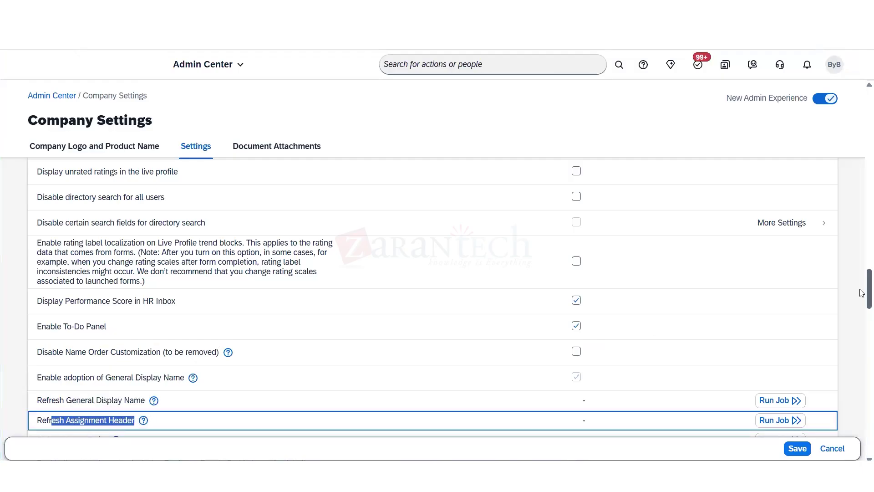
scroll(861, 296, down, 2)
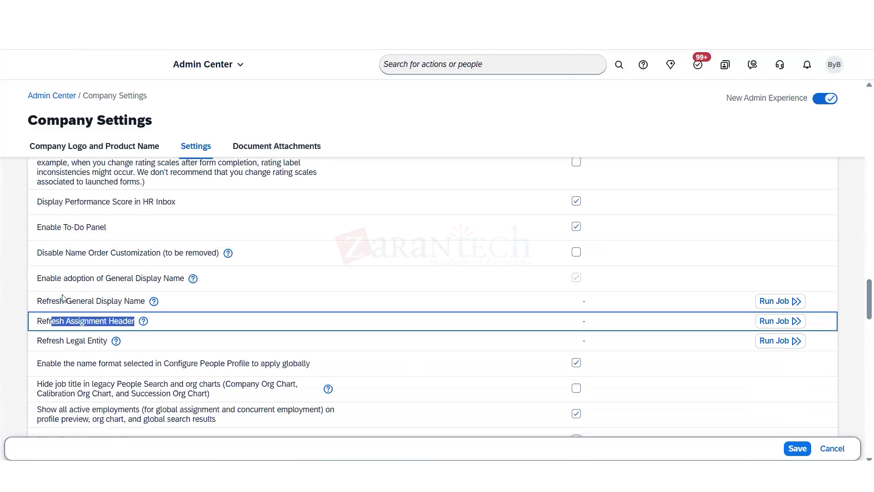
drag(54, 308, 66, 322)
drag(119, 363, 66, 362)
double_click(184, 366)
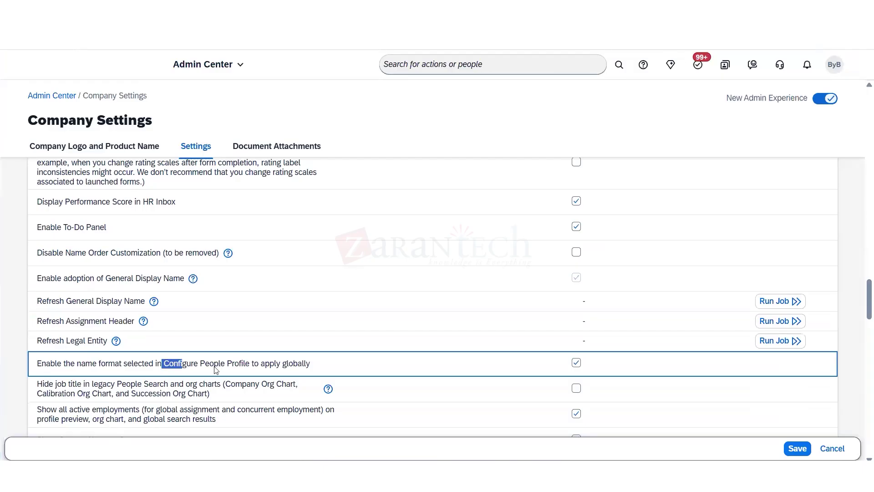
drag(214, 365, 330, 365)
drag(81, 363, 306, 365)
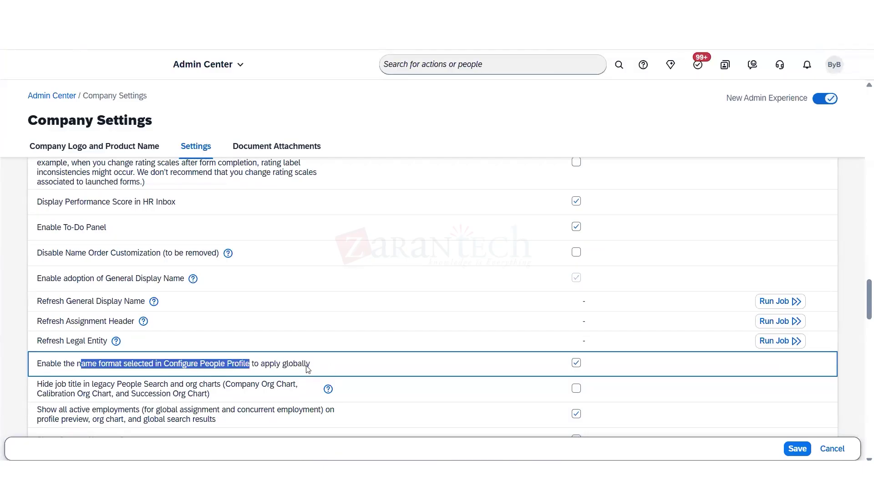
shift+click(317, 365)
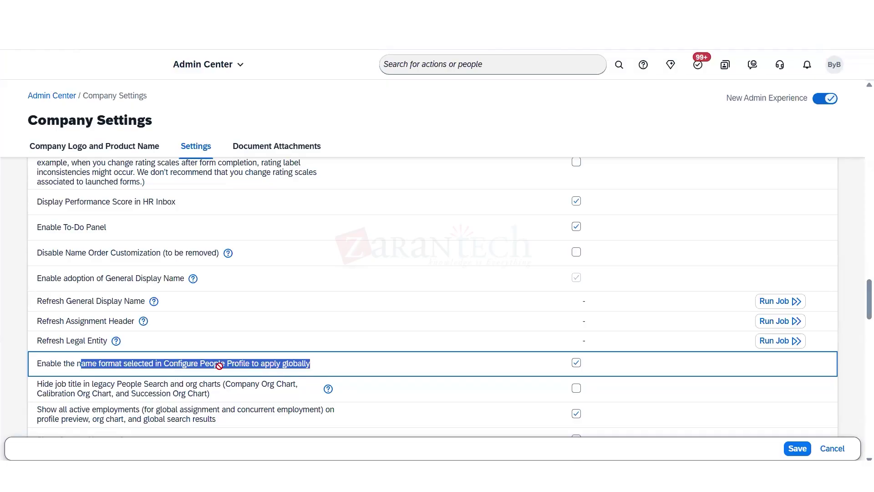
- Read the options for hiding job titles in legacy People Search and org charts, and for showing all active employments
drag(42, 384, 109, 383)
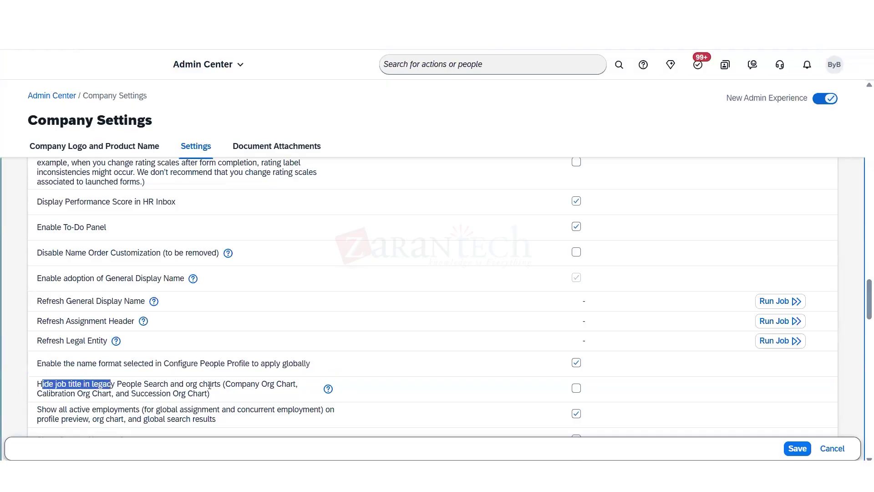
drag(209, 384, 246, 395)
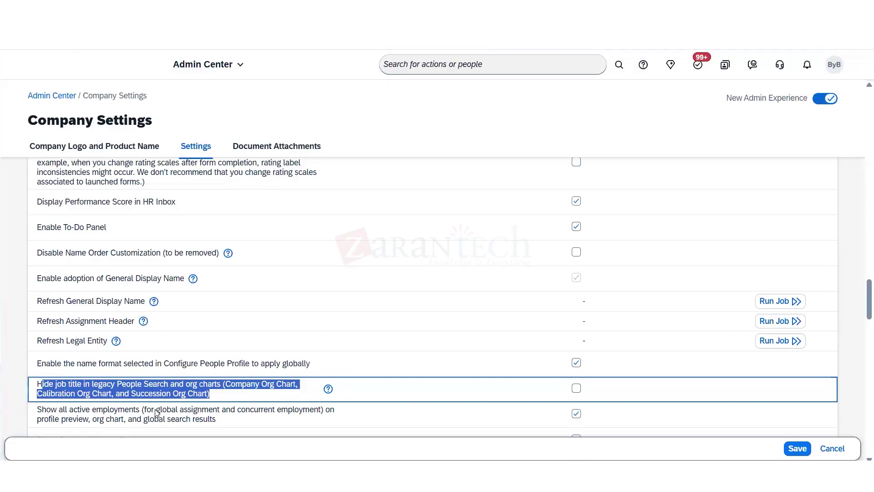
drag(50, 409, 151, 409)
scroll(263, 322, down, 1)
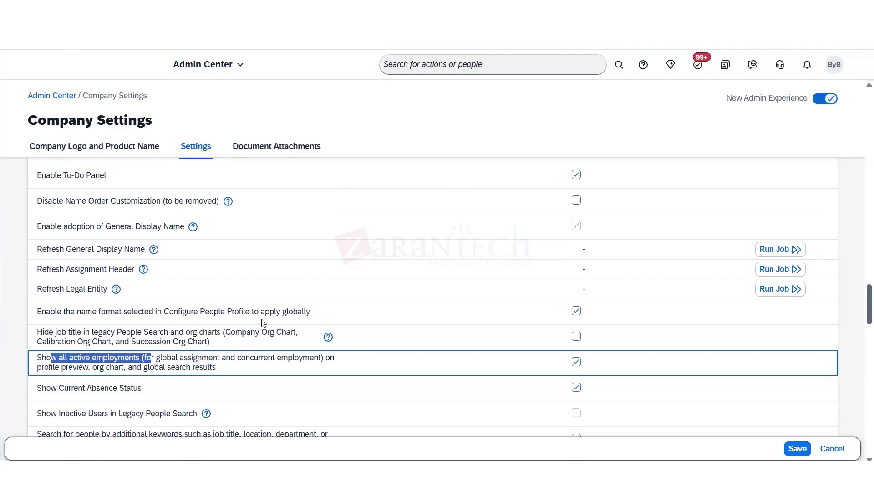
click(177, 357)
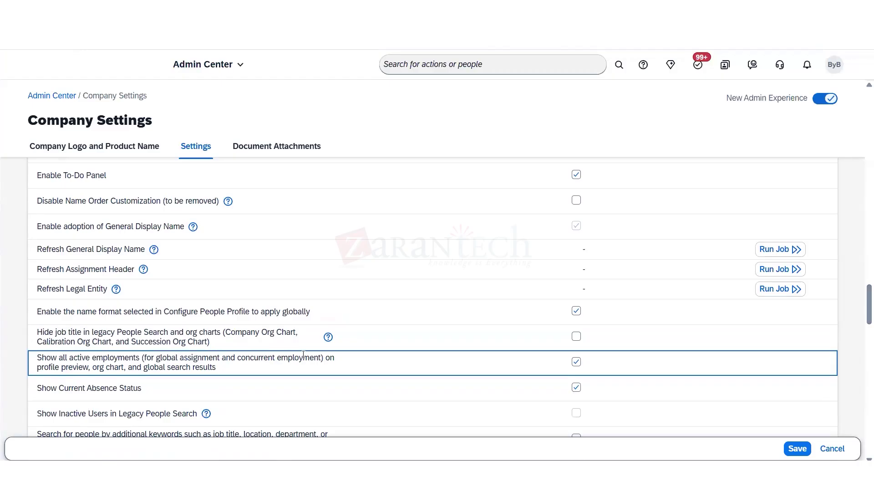
drag(304, 357, 263, 357)
drag(41, 371, 220, 370)
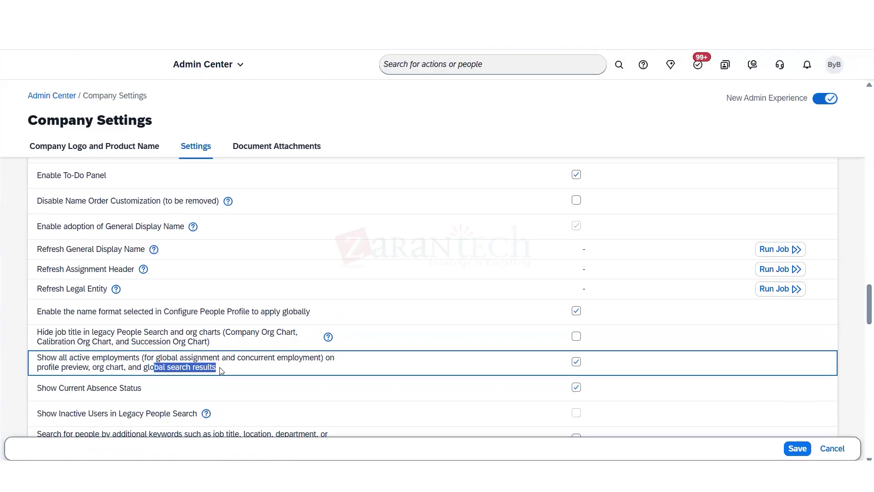
- Read the Current Absence Status and inactive users options, and open Employee Files from the Organization module's Directory page
drag(57, 388, 146, 388)
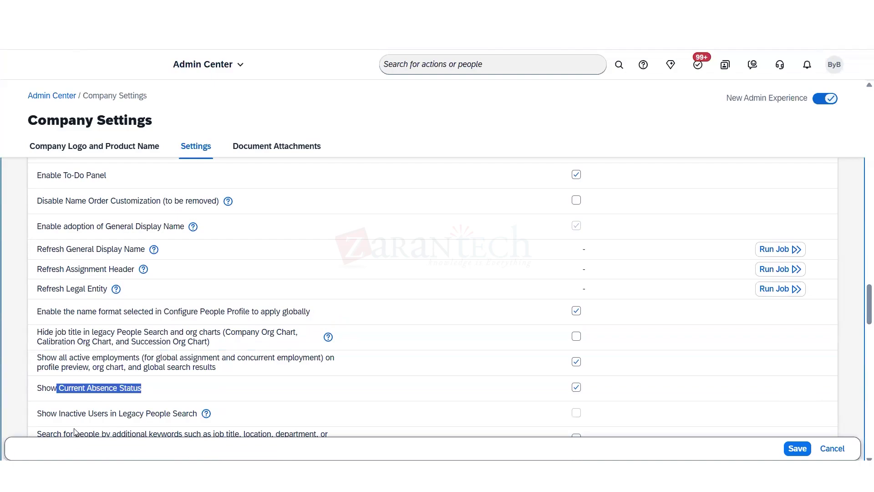
drag(57, 414, 205, 414)
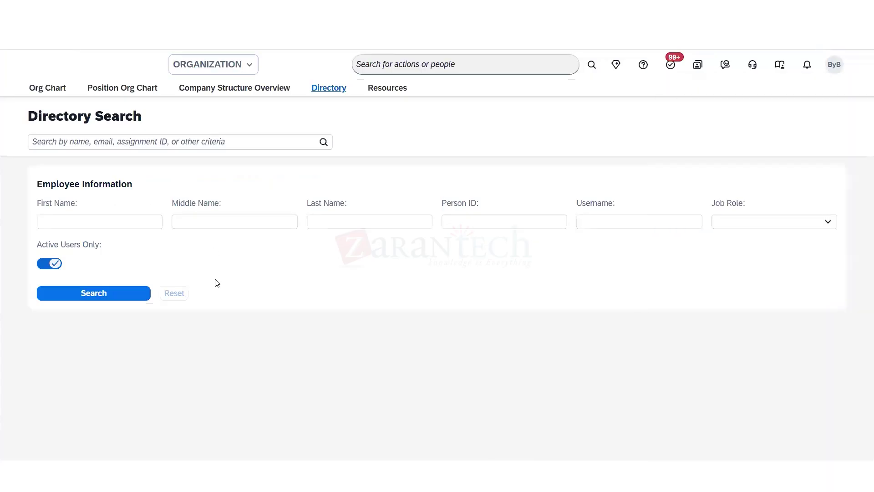
click(244, 63)
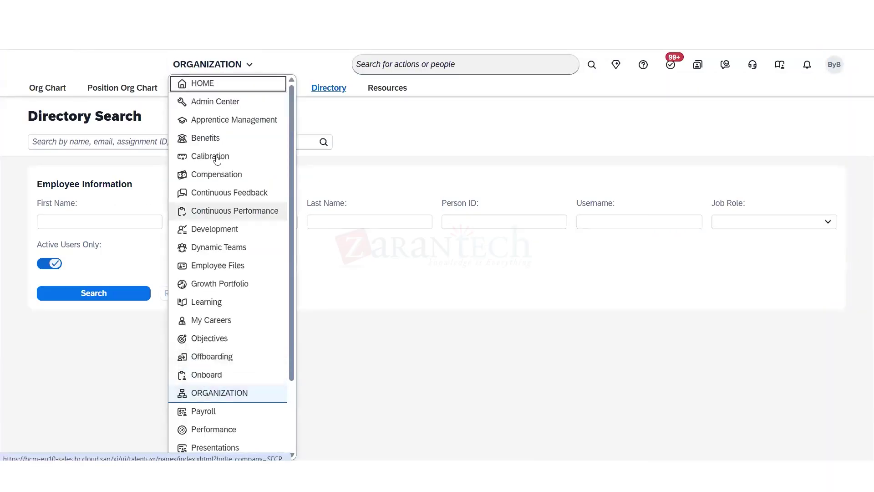
click(214, 269)
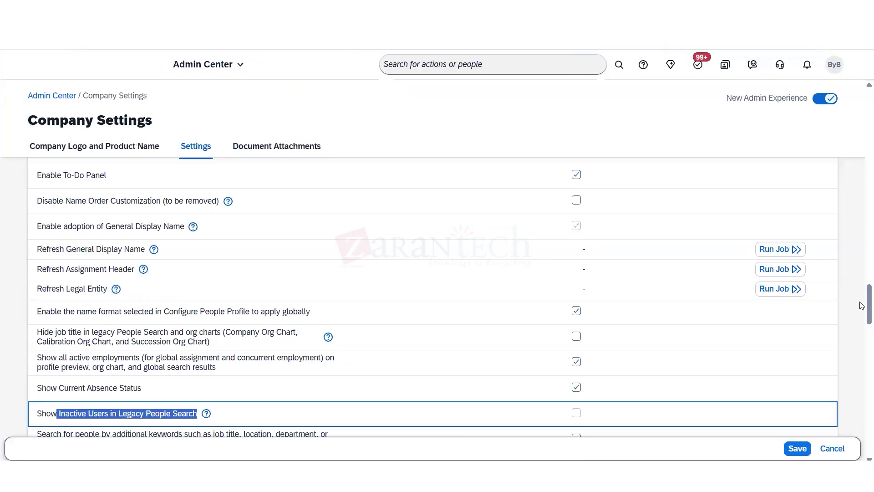
- Read the People Search options for additional keywords, Employee Central name fields, fuzzy search, Company Onboarding and National ID
scroll(862, 309, down, 1)
scroll(861, 309, down, 2)
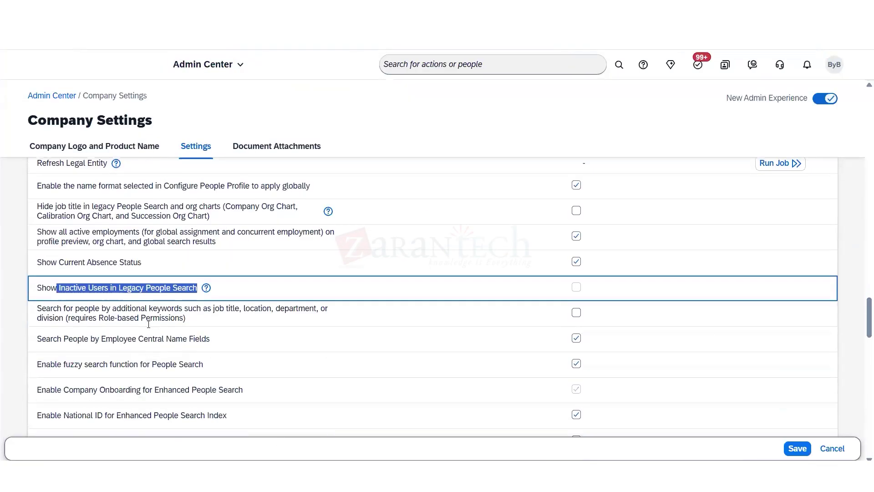
drag(153, 308, 293, 308)
drag(37, 318, 201, 339)
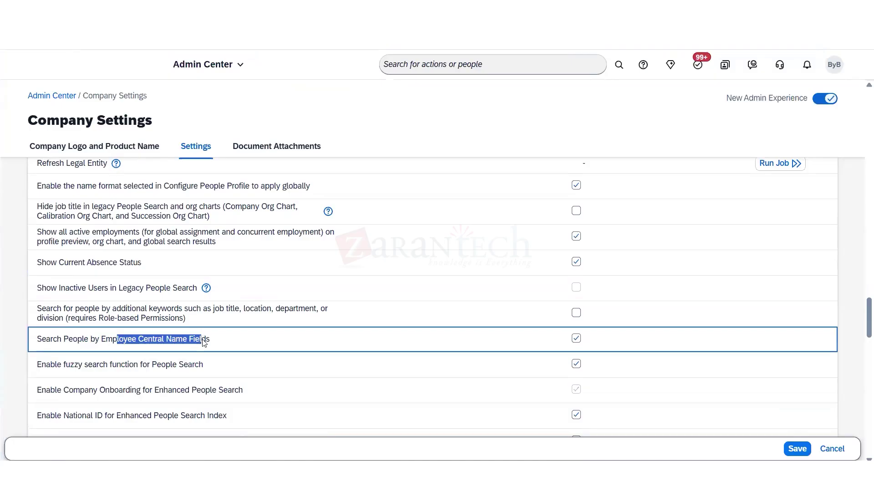
drag(46, 364, 166, 365)
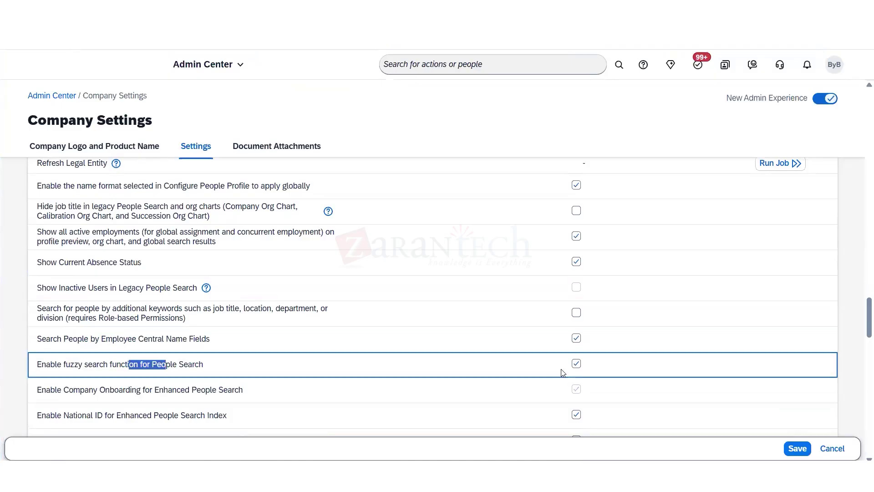
drag(96, 387, 239, 392)
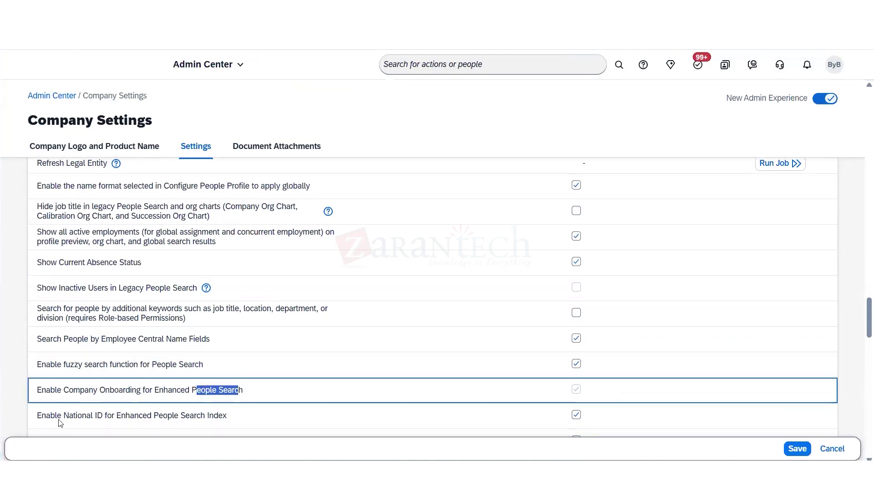
drag(104, 416, 258, 425)
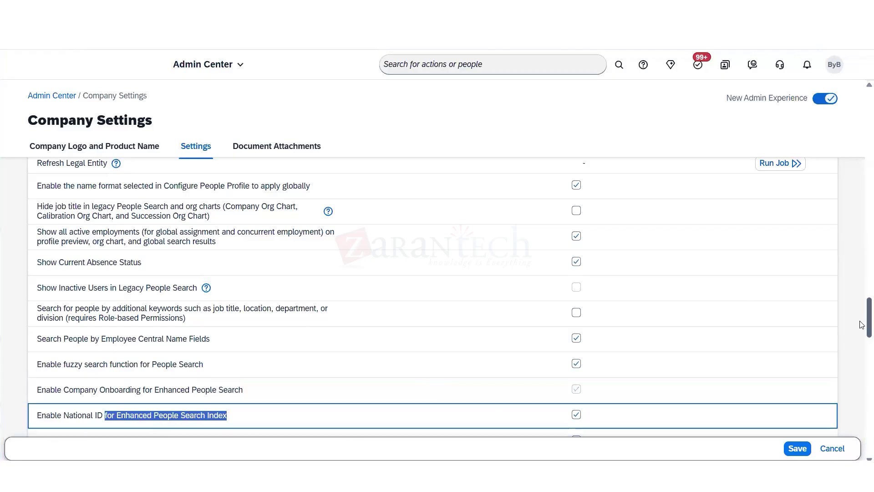
- Examine the Enable Enhanced People Search sub-settings, including the directory search fields, and close them without changes
scroll(861, 325, down, 1)
scroll(861, 326, down, 1)
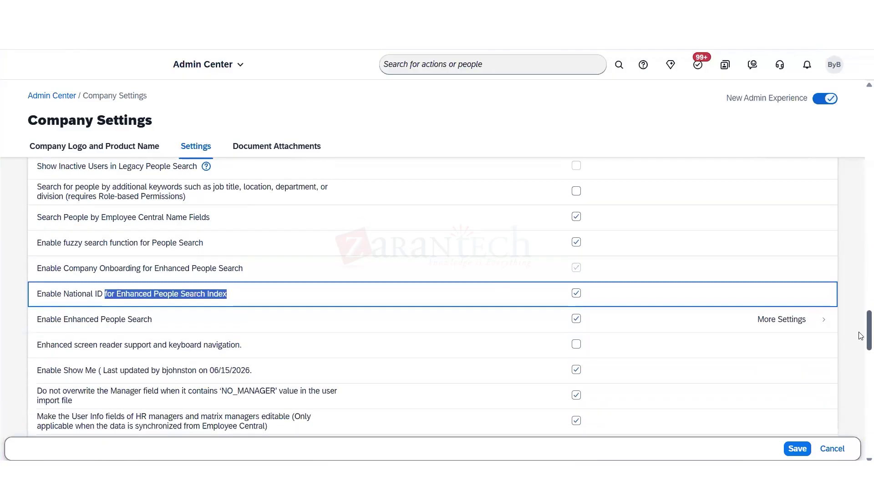
drag(50, 370, 92, 370)
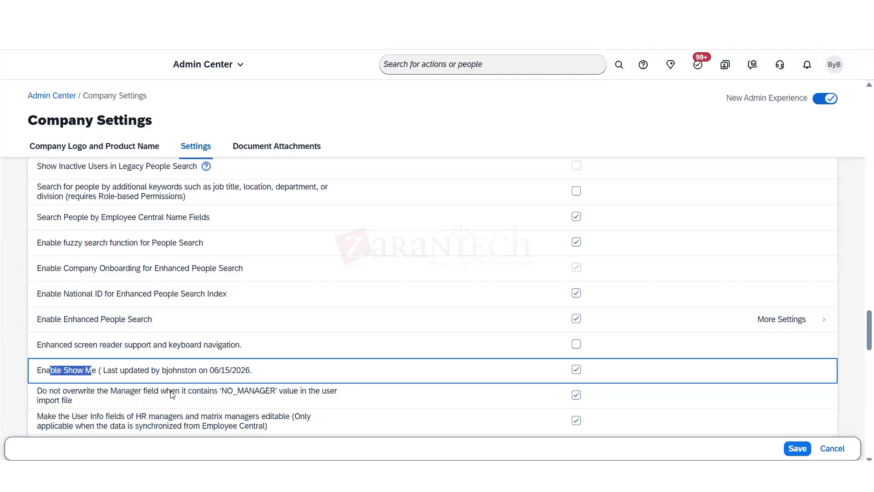
click(208, 339)
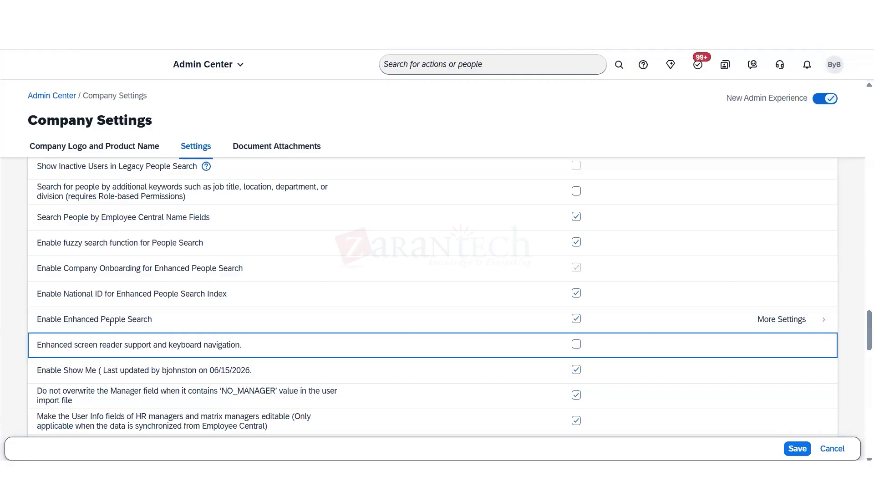
drag(77, 319, 92, 321)
click(781, 319)
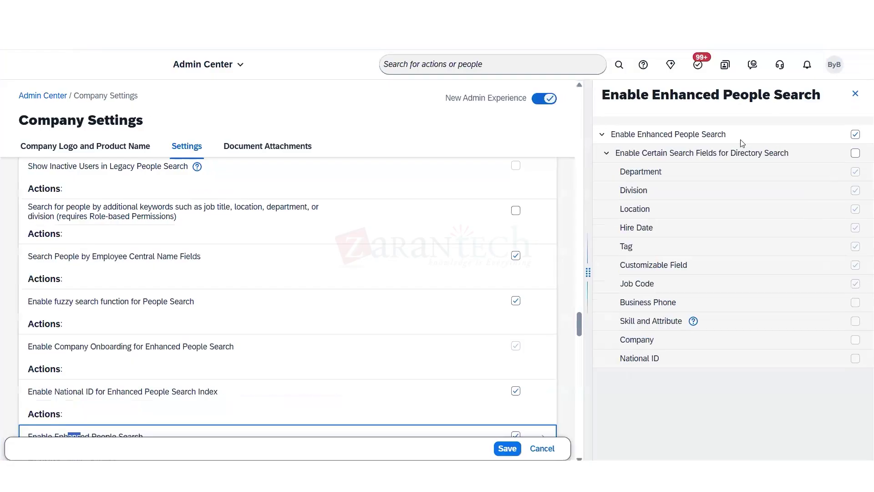
click(860, 108)
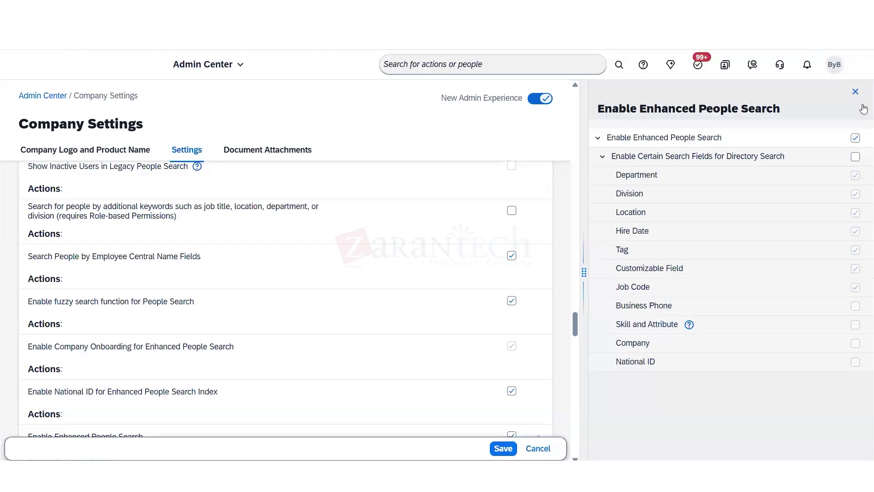
click(855, 91)
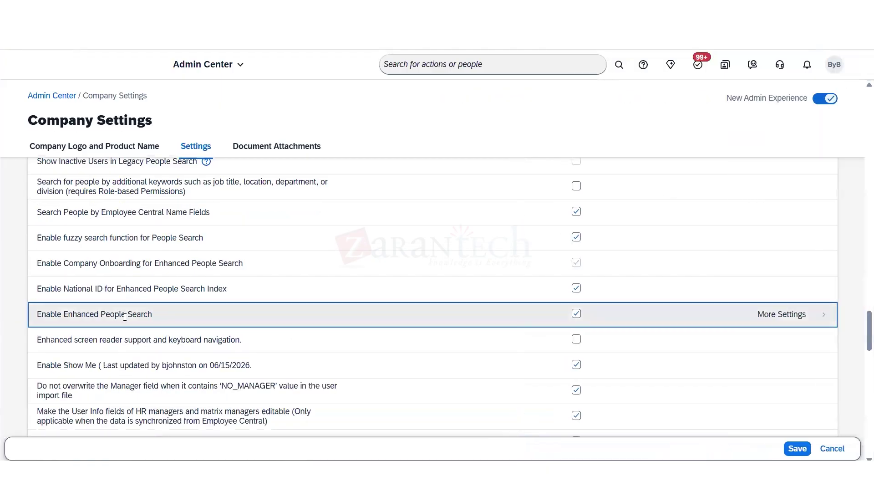
click(78, 243)
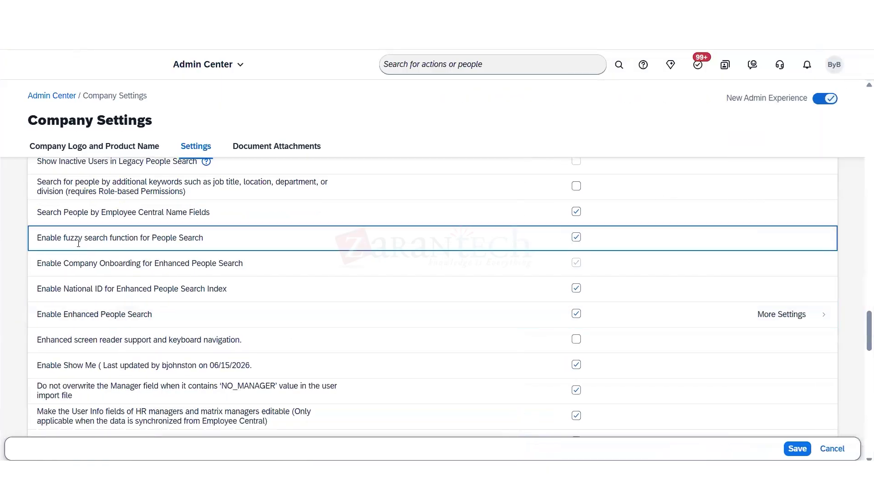
click(70, 314)
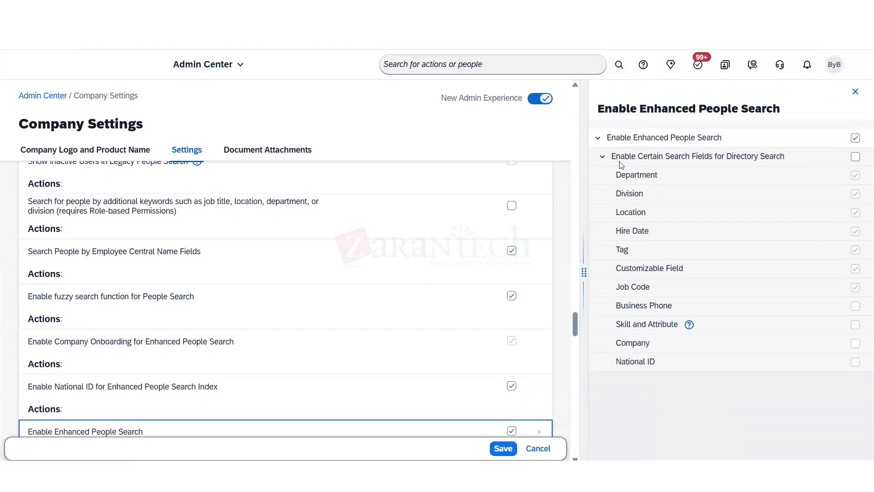
drag(620, 162, 686, 165)
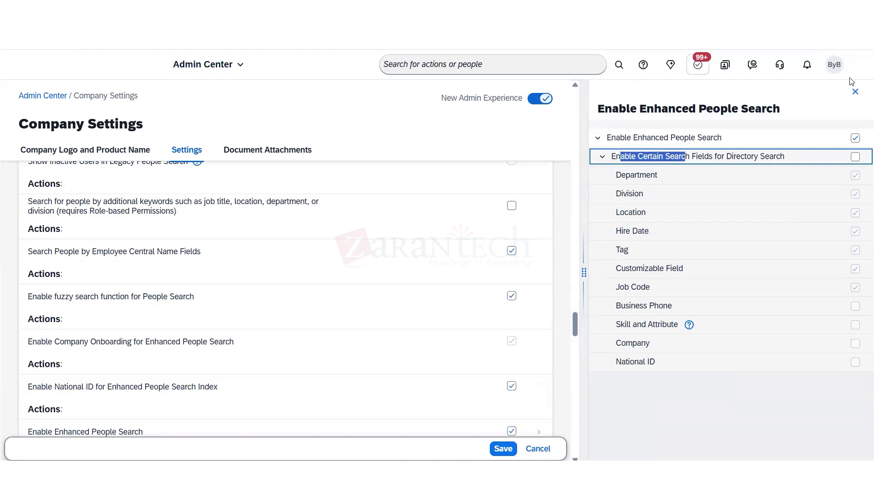
click(855, 92)
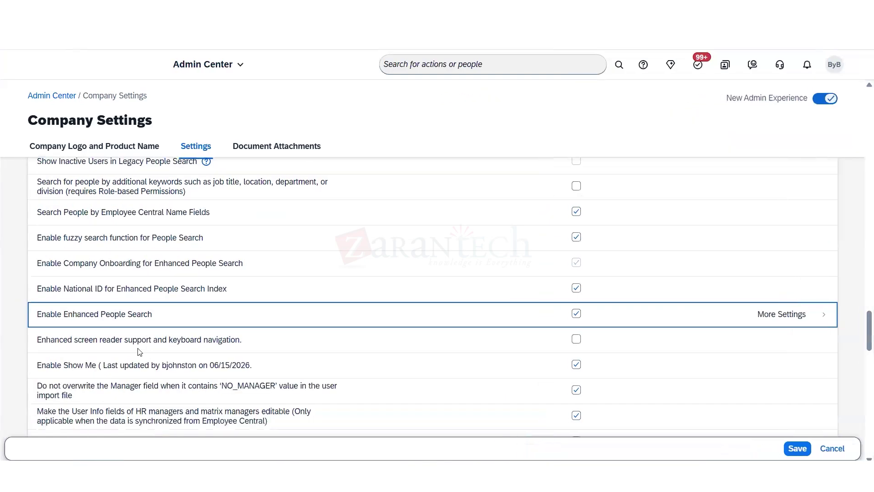
- Read the options for screen reader support, Show Me, the 'NO_MANAGER' import value, and editable HR and matrix manager fields
click(134, 339)
drag(63, 341, 239, 342)
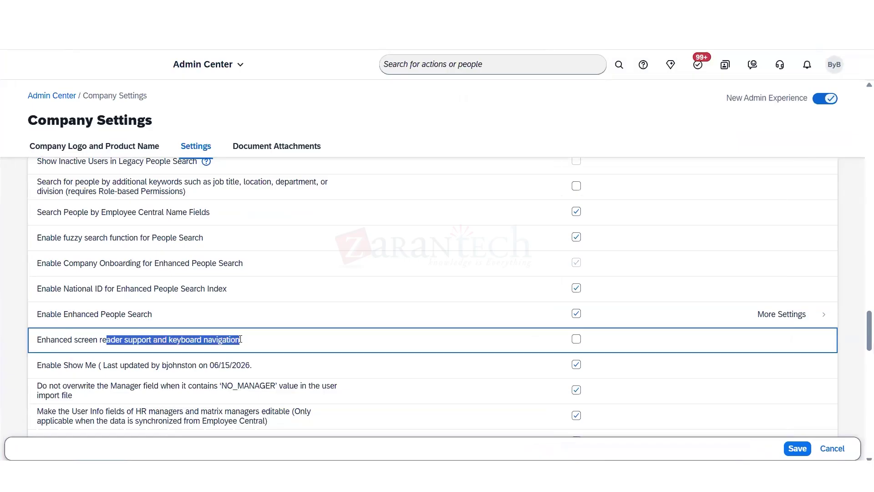
drag(38, 368, 130, 367)
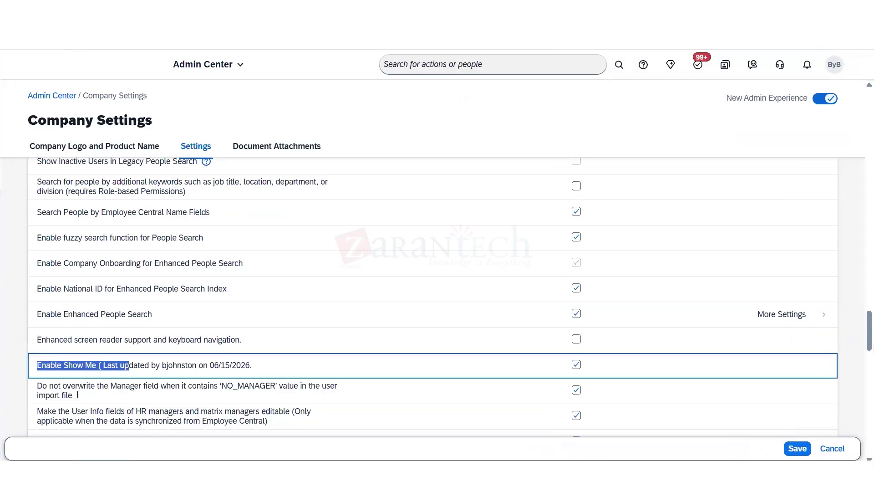
drag(53, 387, 99, 386)
drag(184, 386, 134, 386)
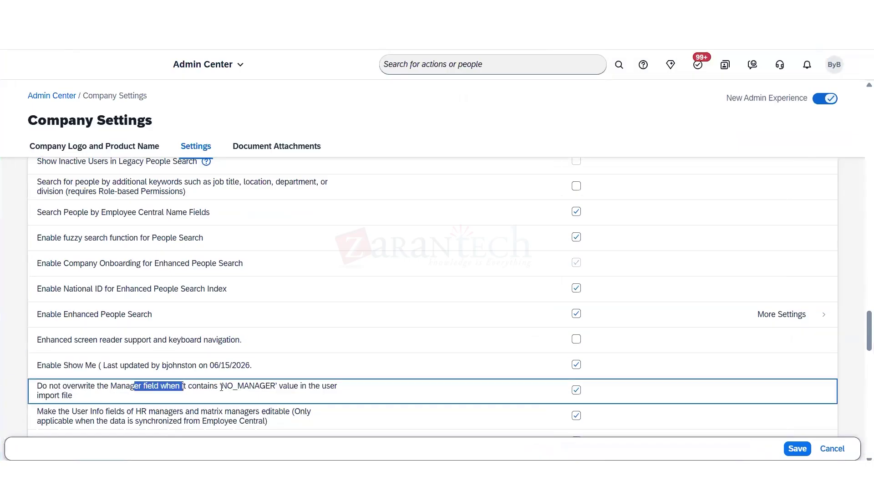
drag(221, 386, 289, 386)
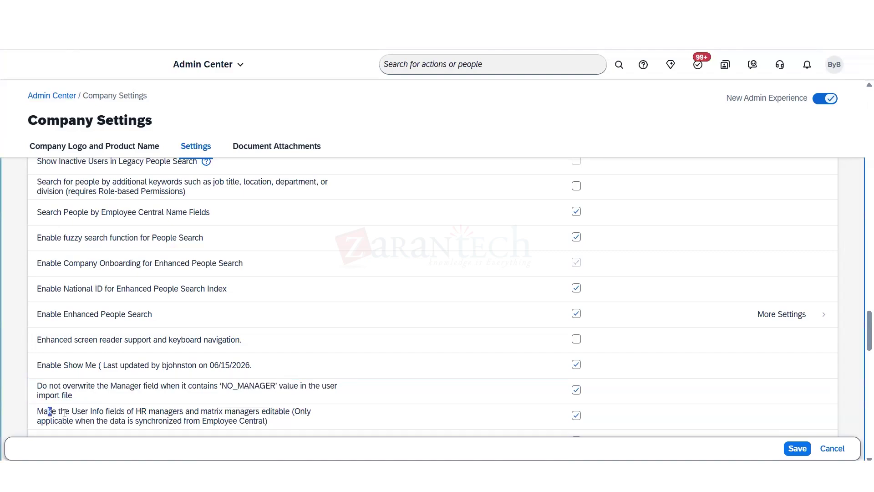
drag(48, 411, 51, 411)
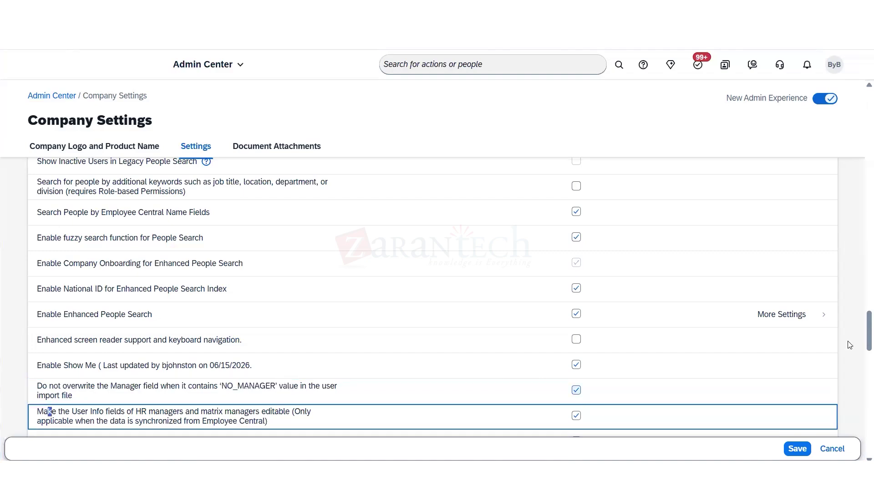
scroll(861, 346, down, 1)
scroll(862, 347, down, 1)
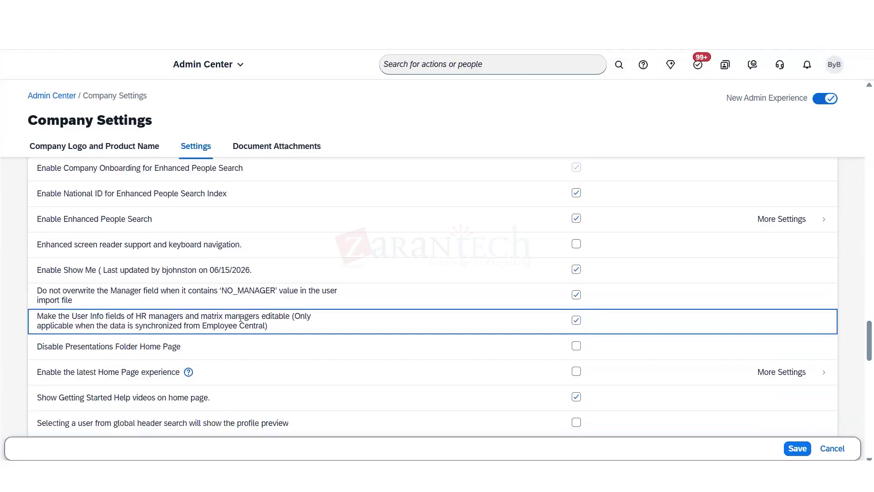
- Read the options for editable HR and matrix manager User Info fields and for disabling the Presentations Folder Home Page
drag(200, 318, 285, 318)
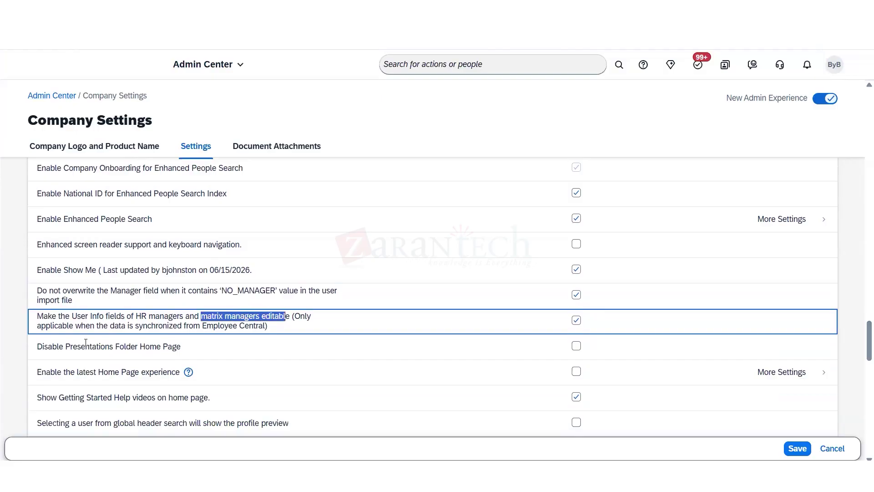
drag(52, 347, 173, 349)
click(173, 348)
- Examine the latest Home Page experience sub-settings alongside the Employee Files navigation, and close the sub-settings without changes
drag(55, 376, 123, 375)
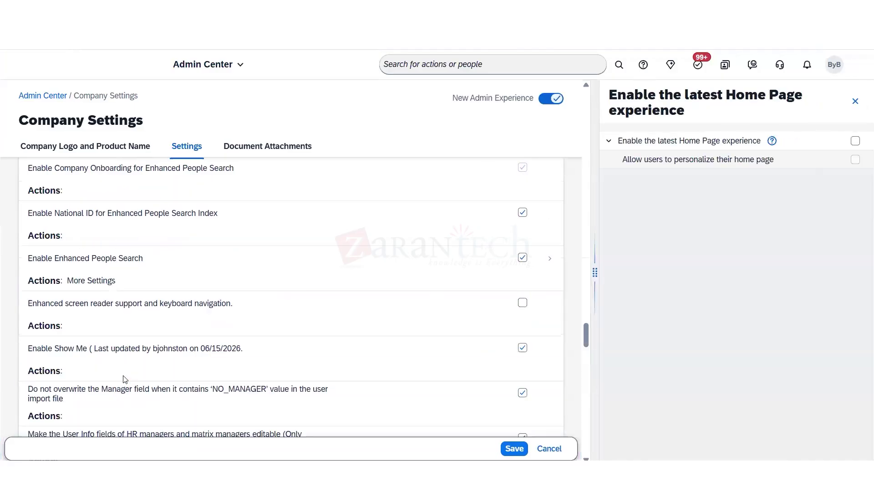
click(296, 356)
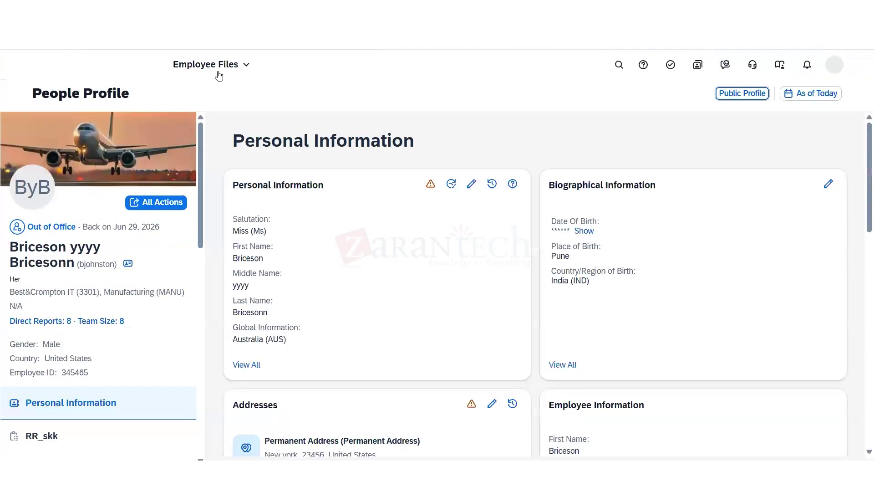
click(221, 71)
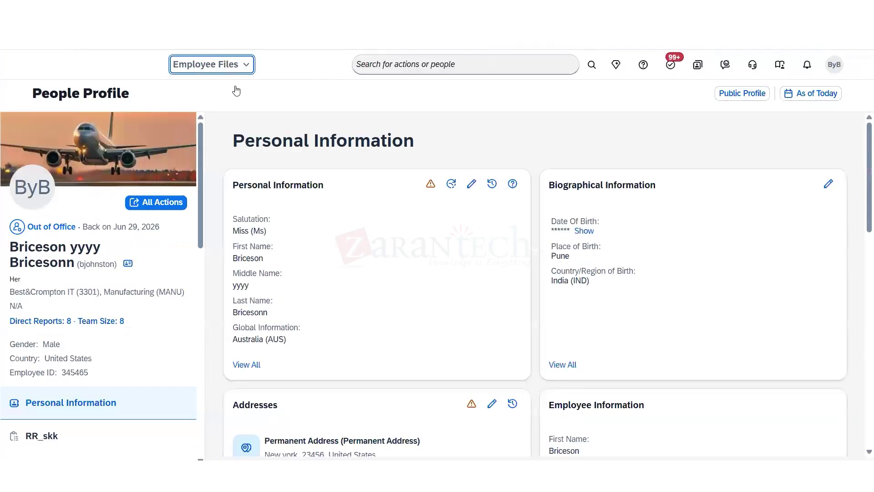
click(212, 86)
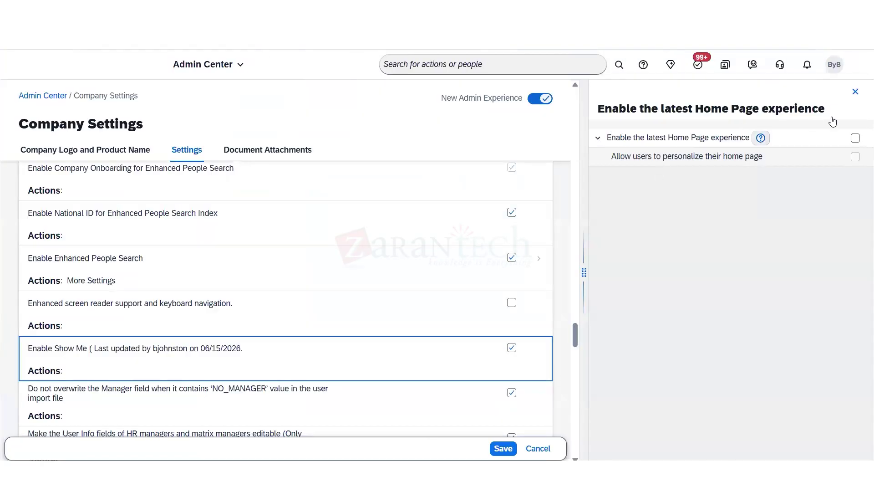
click(855, 93)
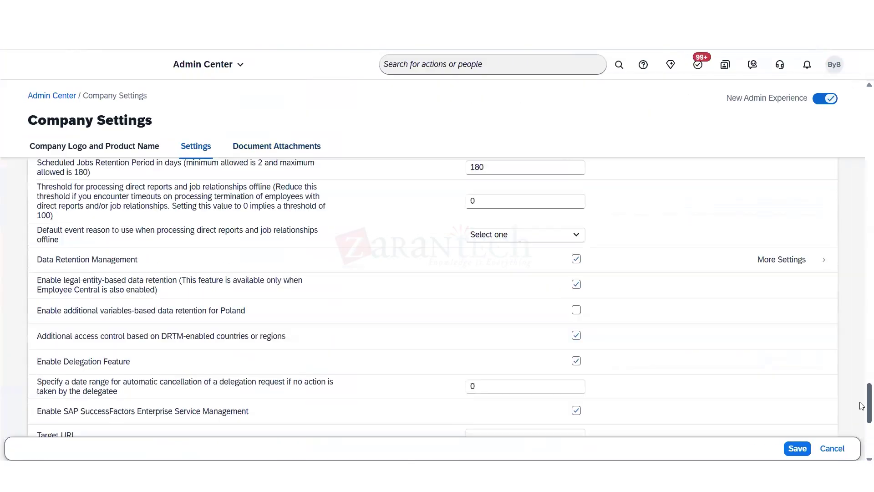
- Read the options for Getting Started Help videos, profile preview from global search, hiding the Global Navigation Menu, and system-generated passwords
scroll(861, 409, up, 10)
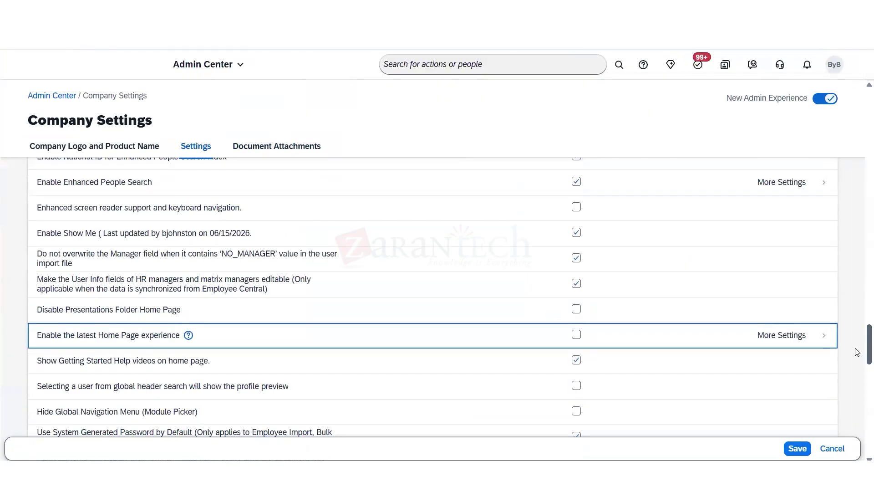
scroll(857, 348, down, 1)
drag(51, 331, 103, 332)
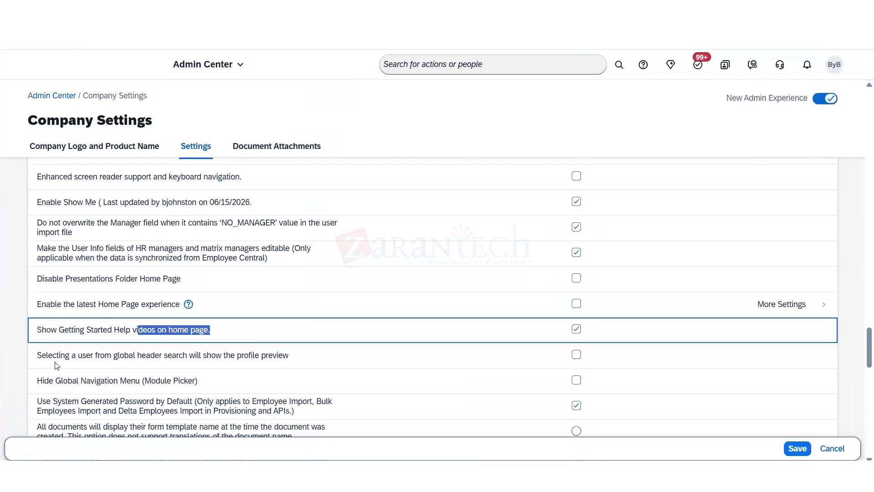
drag(59, 355, 83, 355)
drag(160, 355, 129, 355)
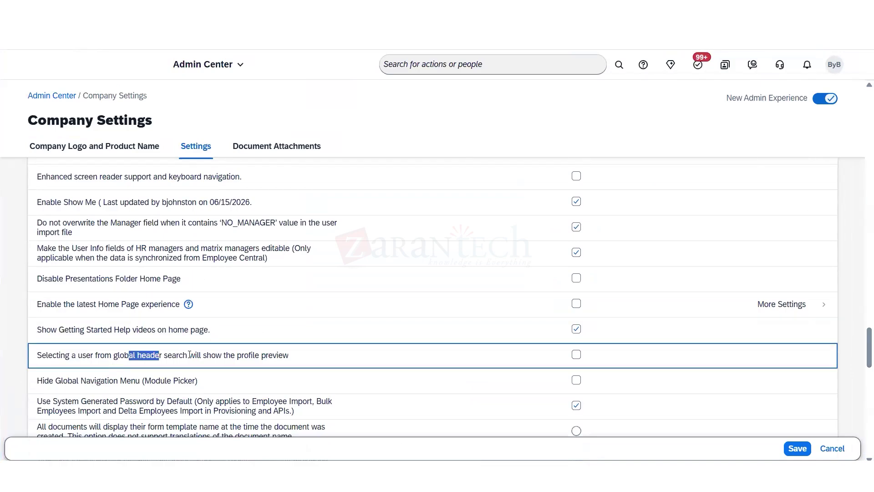
drag(189, 355, 303, 359)
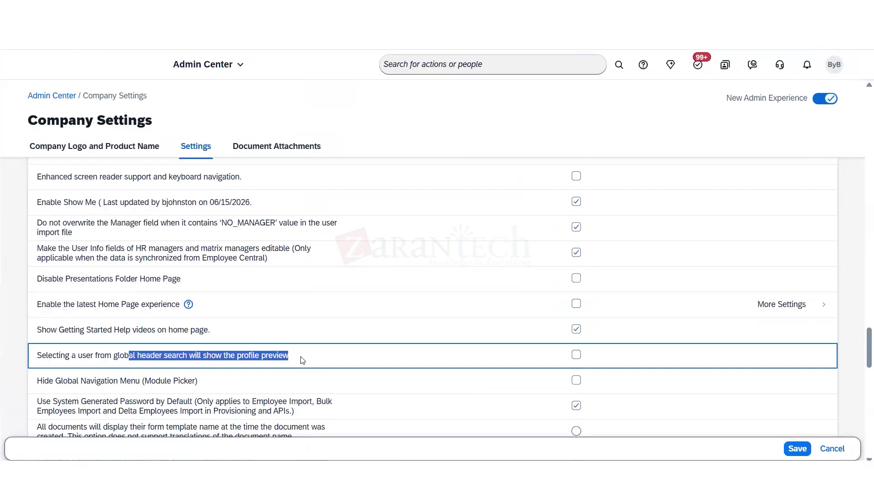
drag(55, 380, 159, 381)
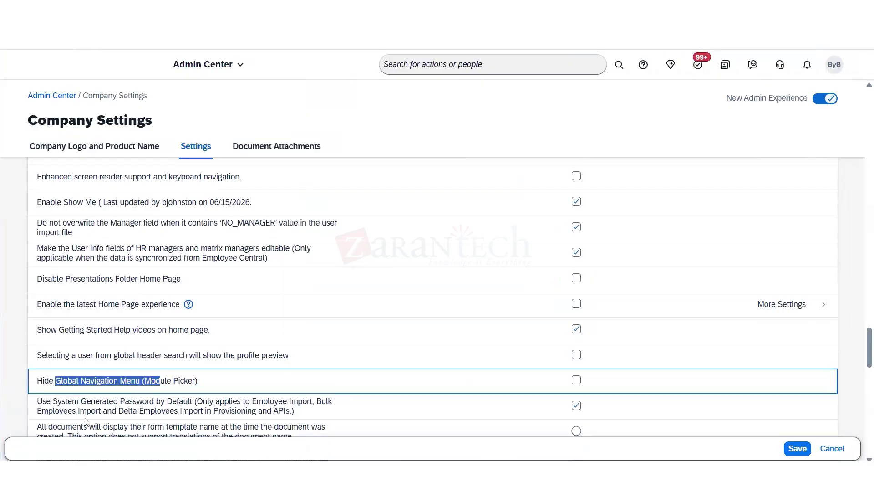
drag(46, 401, 199, 403)
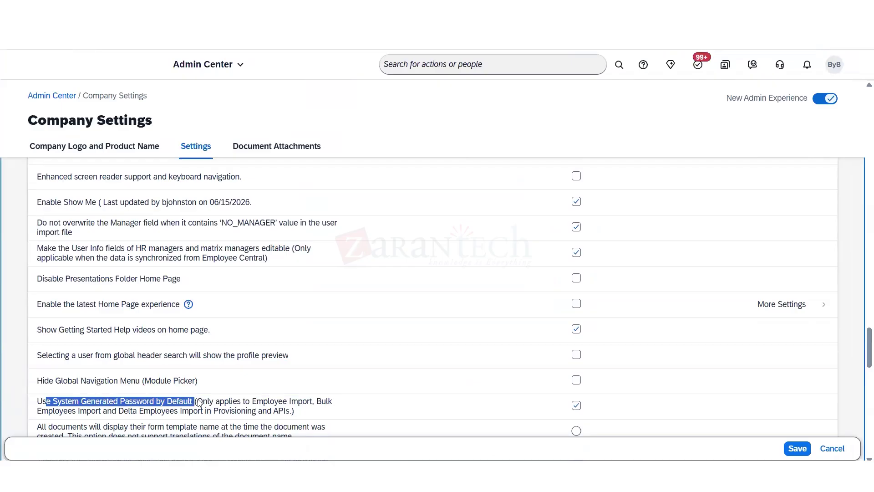
- Read the two form template name display options and examine the Company Resource Center URL setting for Quick Links
click(862, 358)
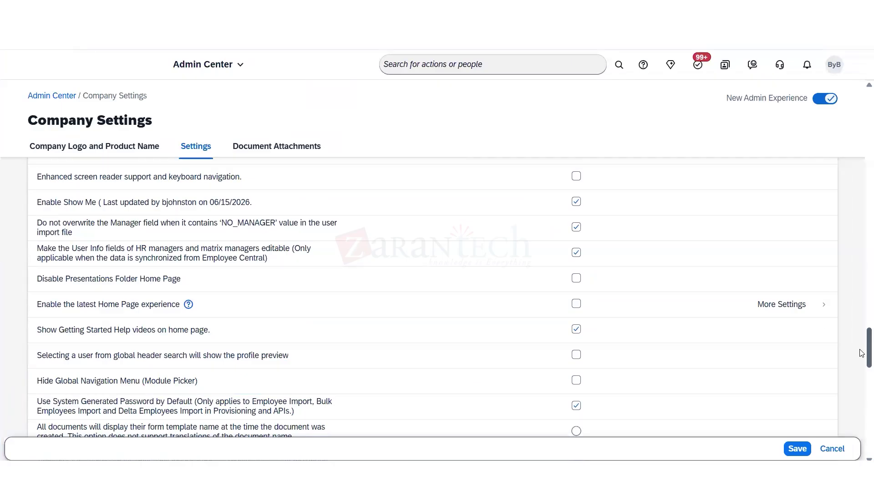
scroll(861, 362, down, 2)
scroll(862, 364, down, 1)
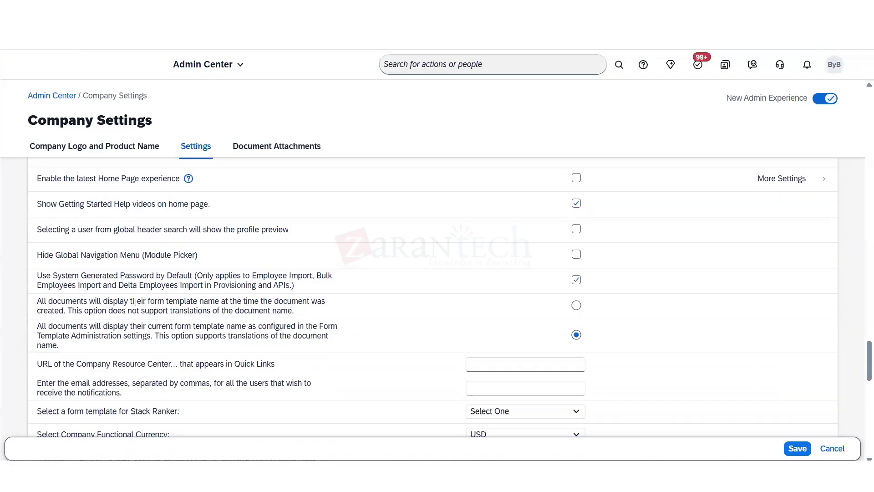
drag(137, 301, 276, 301)
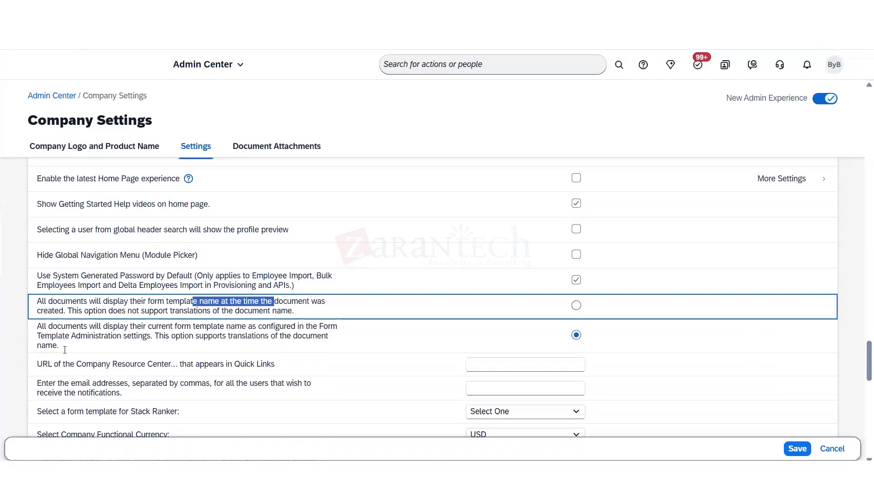
drag(89, 326, 235, 326)
drag(102, 363, 347, 370)
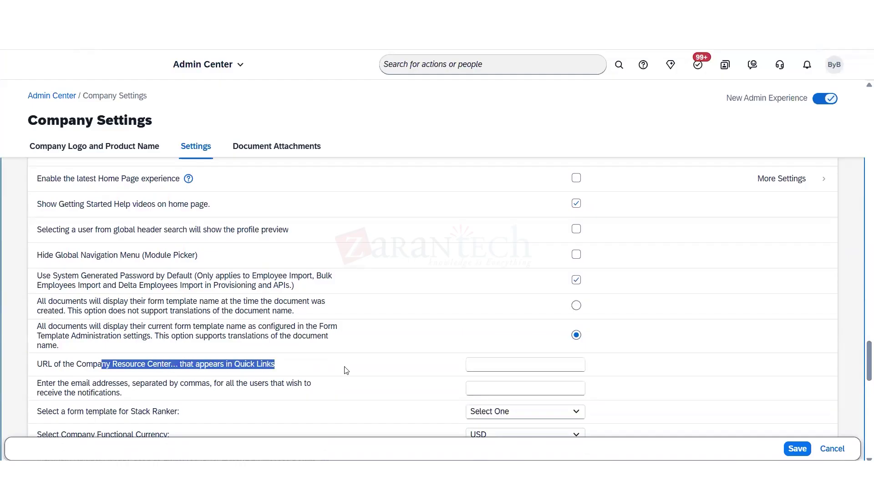
click(522, 364)
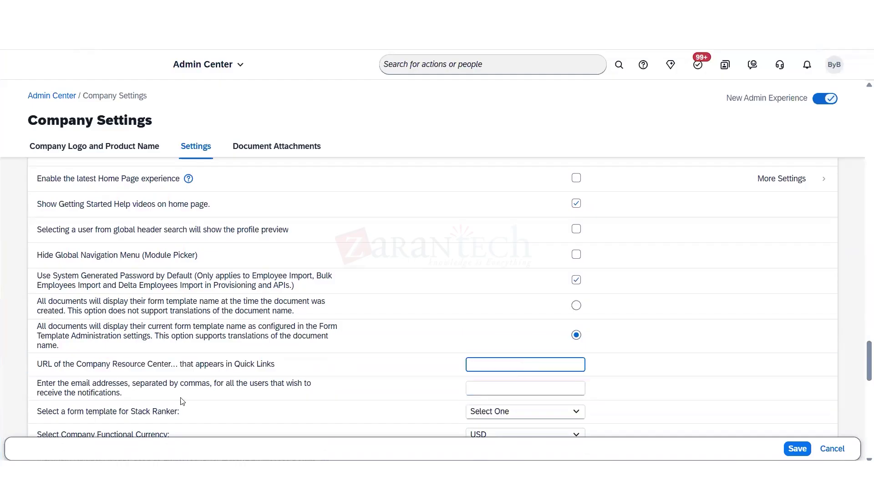
- Examine the notification email addresses field and the choices for the Stack Ranker form template and Company Functional Currency without changing them
click(130, 383)
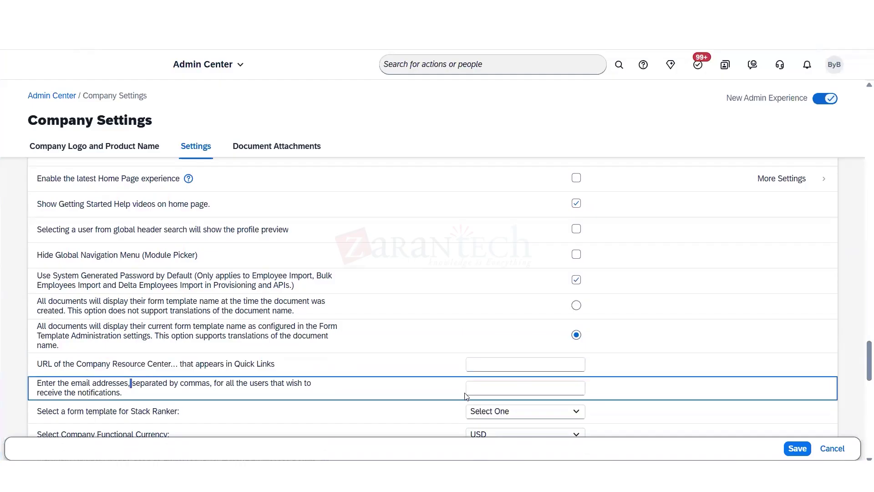
click(486, 384)
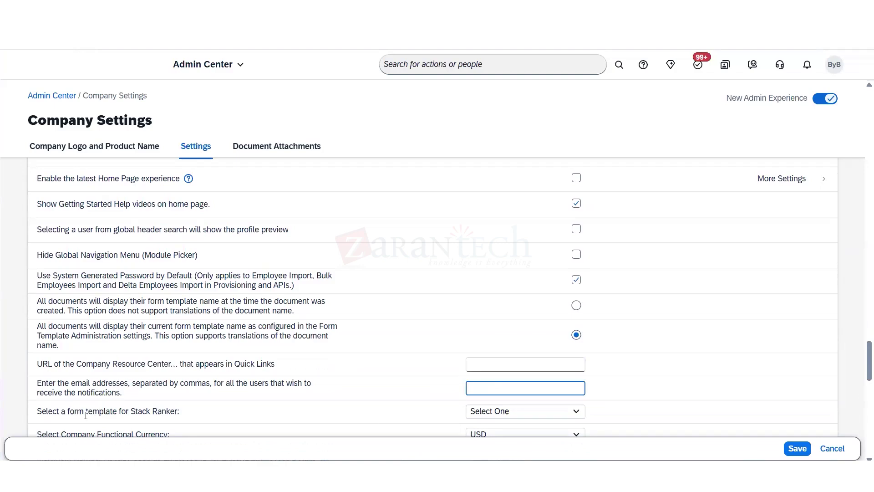
drag(135, 412, 86, 412)
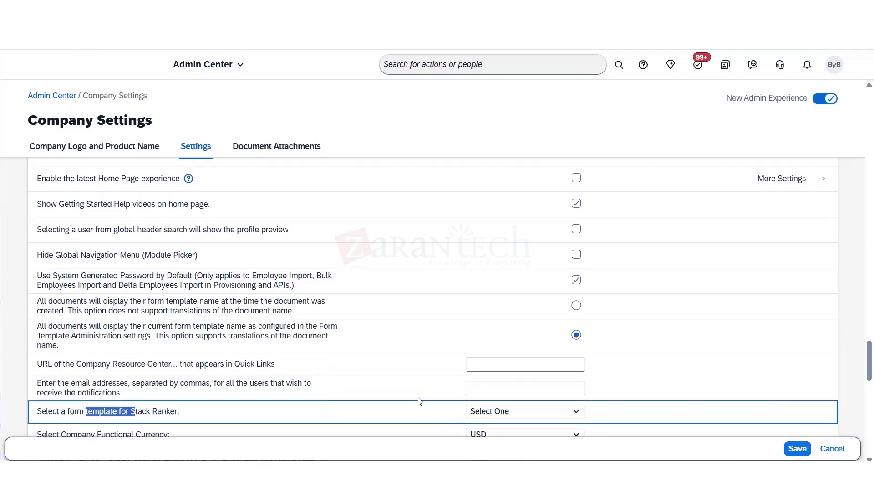
click(565, 413)
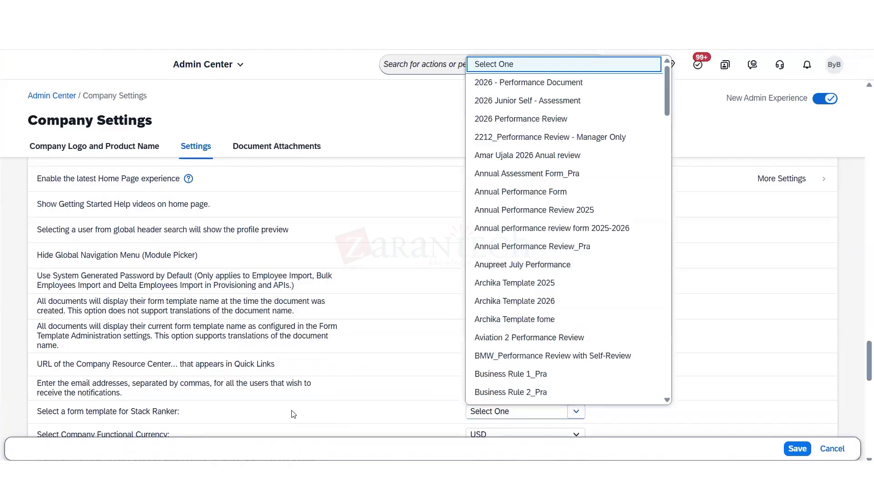
click(404, 414)
scroll(795, 392, down, 2)
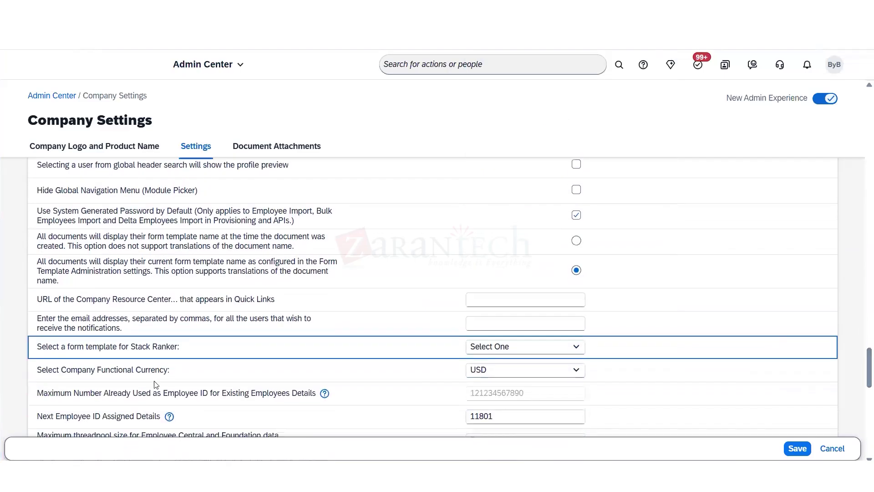
click(576, 369)
click(317, 383)
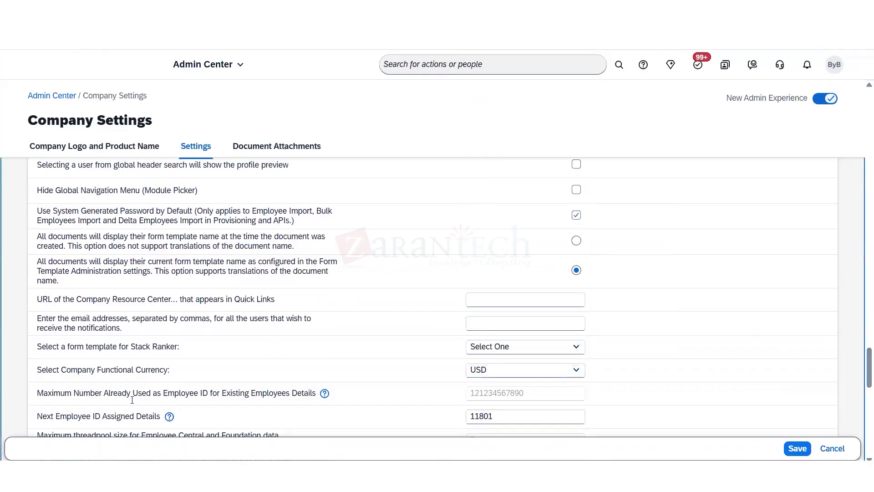
- Examine the settings for the maximum number already used as Employee ID and the next Employee ID assigned
drag(60, 392, 223, 394)
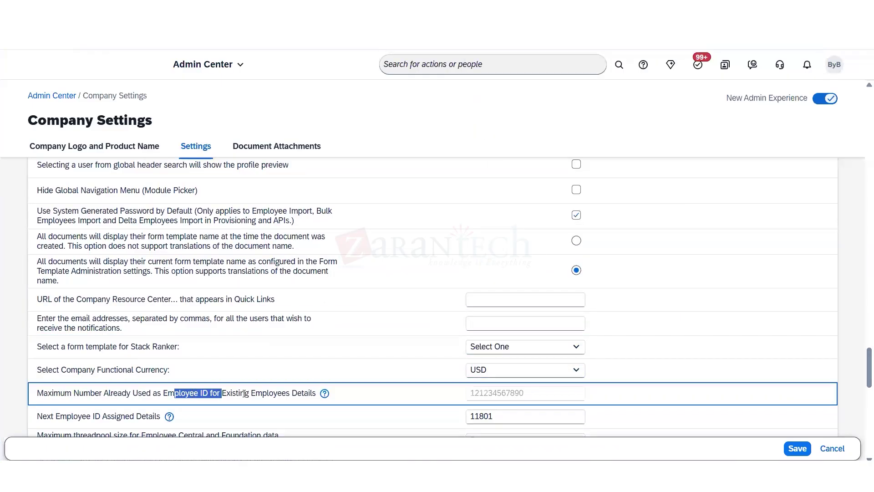
click(464, 398)
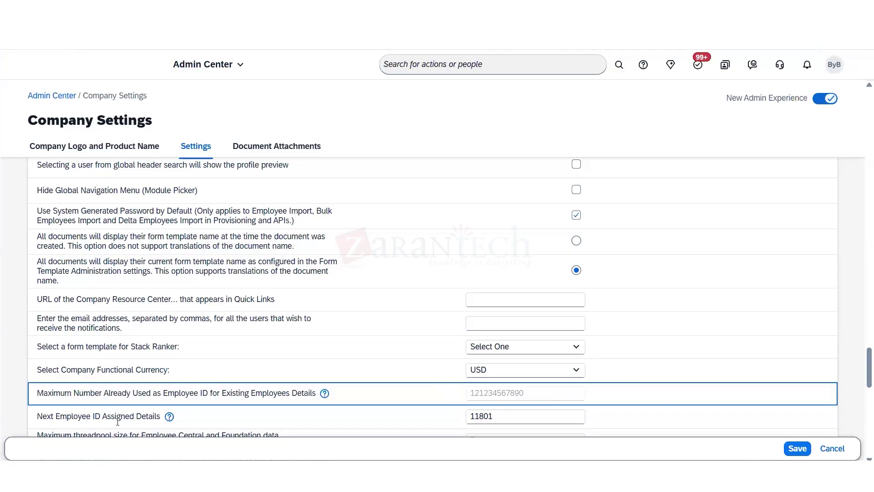
drag(90, 416, 37, 416)
key(Tab)
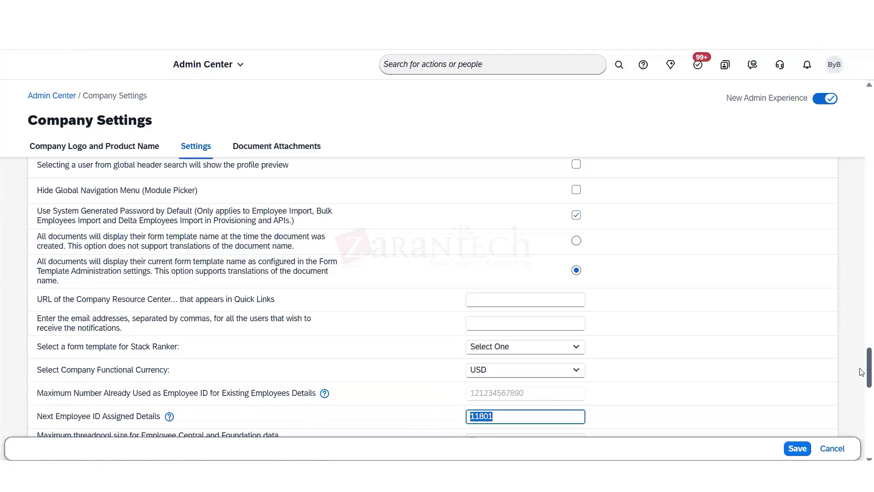
- Examine the maximum threadpool size and the batch sizes for employee and foundation data imports and Data Residency operation
scroll(862, 371, down, 3)
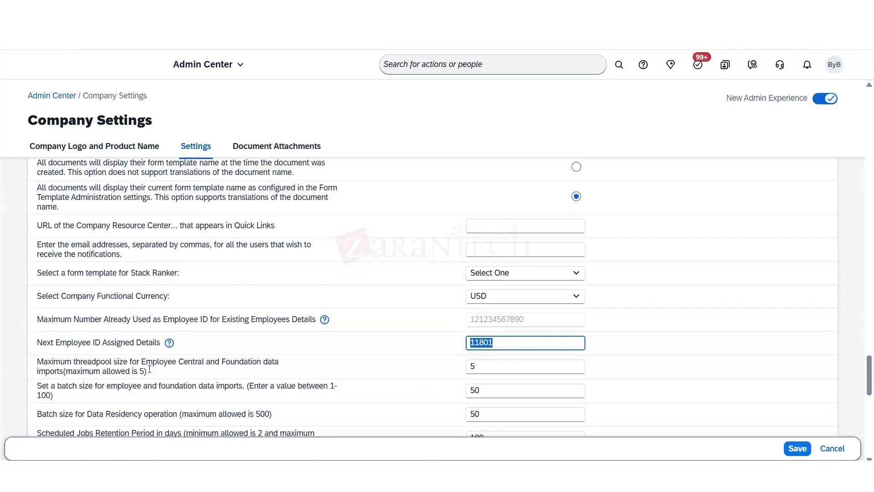
drag(60, 372, 73, 371)
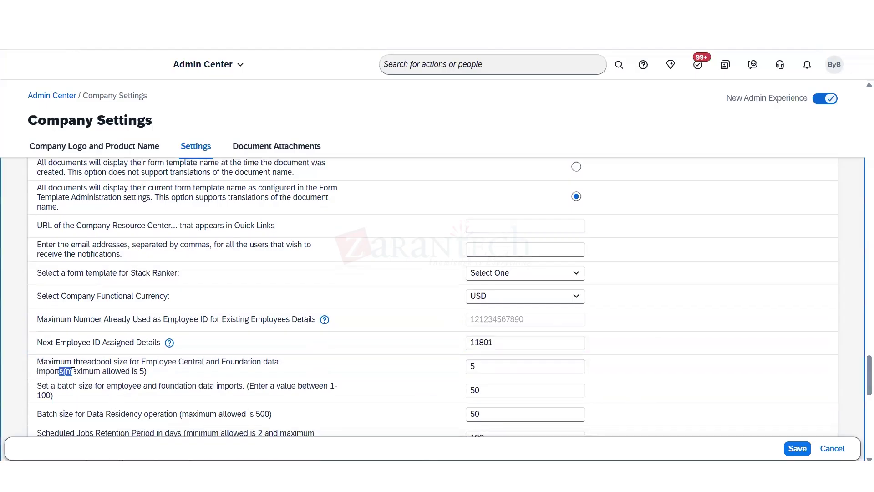
click(483, 362)
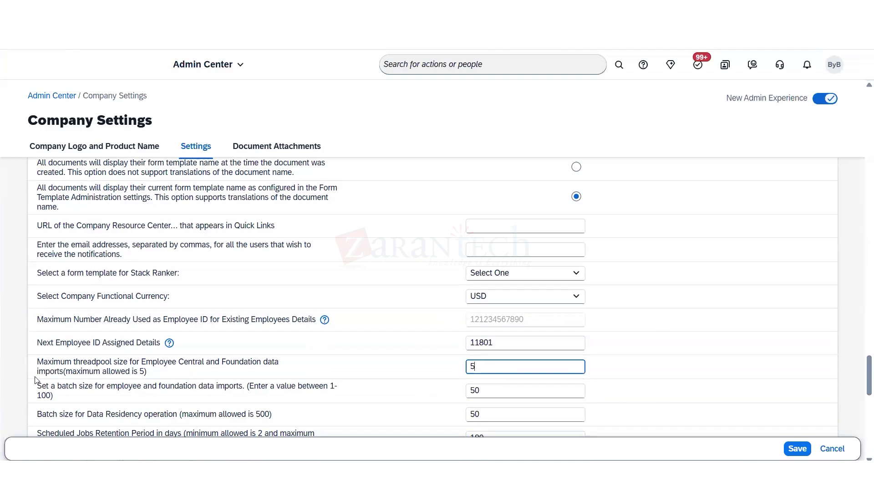
drag(69, 387, 191, 397)
drag(137, 385, 297, 384)
click(359, 393)
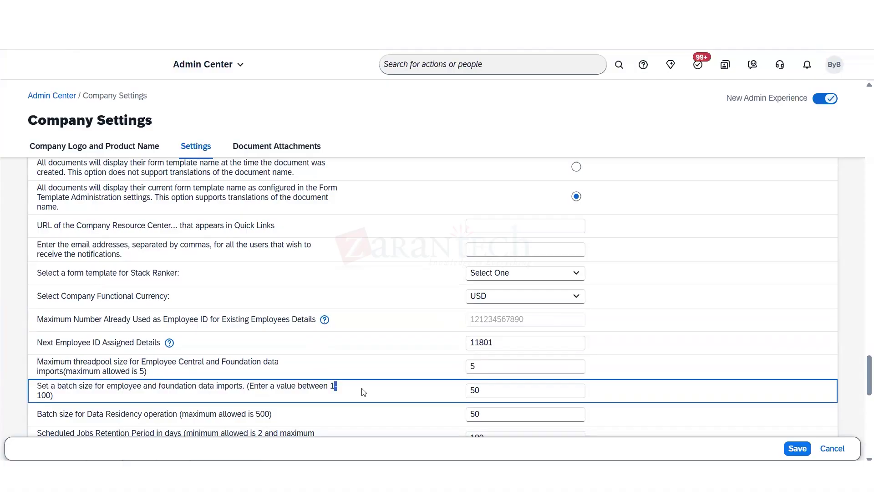
click(473, 394)
drag(479, 394, 457, 400)
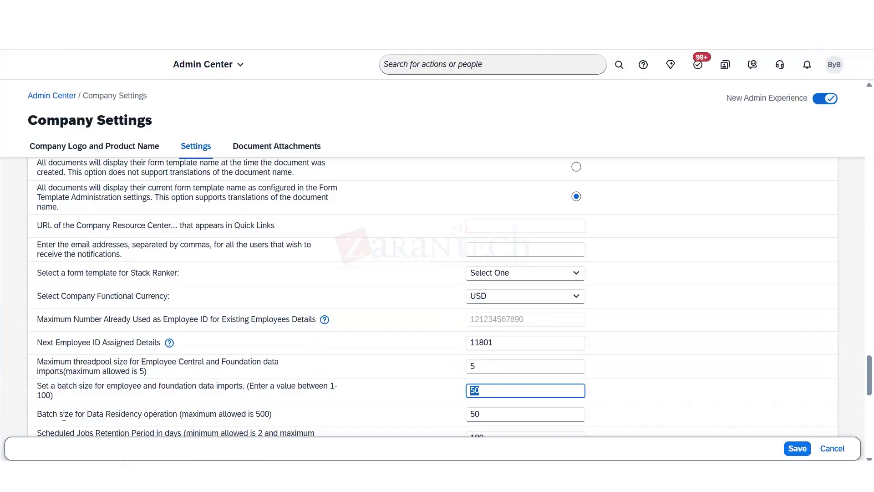
drag(46, 414, 204, 415)
double_click(496, 414)
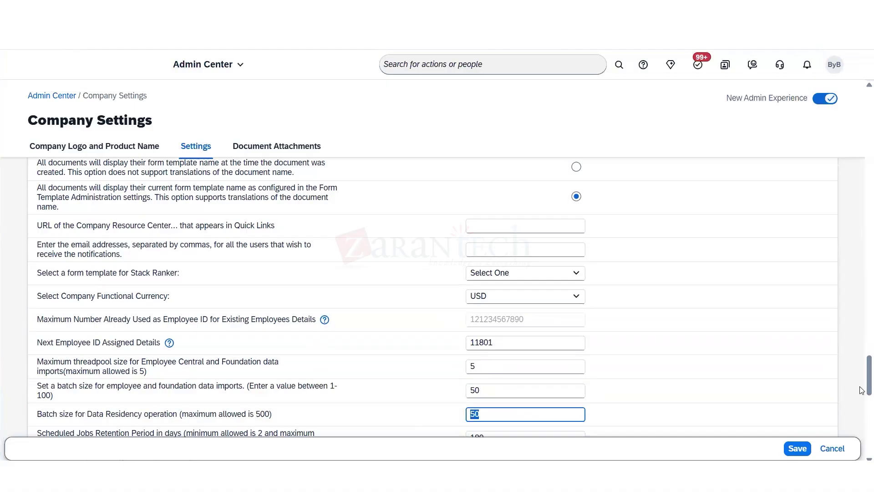
- Examine the Scheduled Jobs Retention Period, the offline processing threshold for direct reports and job relationships, and the default event reason choices
scroll(861, 392, down, 2)
scroll(862, 392, down, 3)
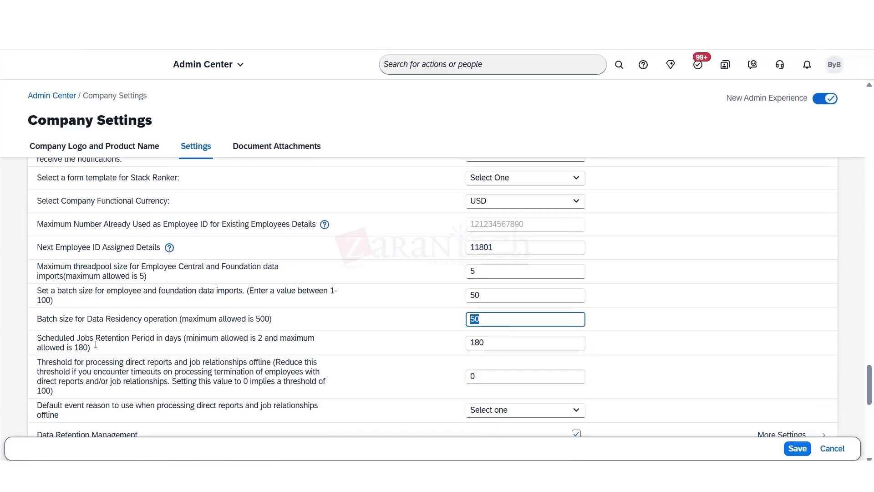
double_click(41, 339)
drag(85, 338, 176, 339)
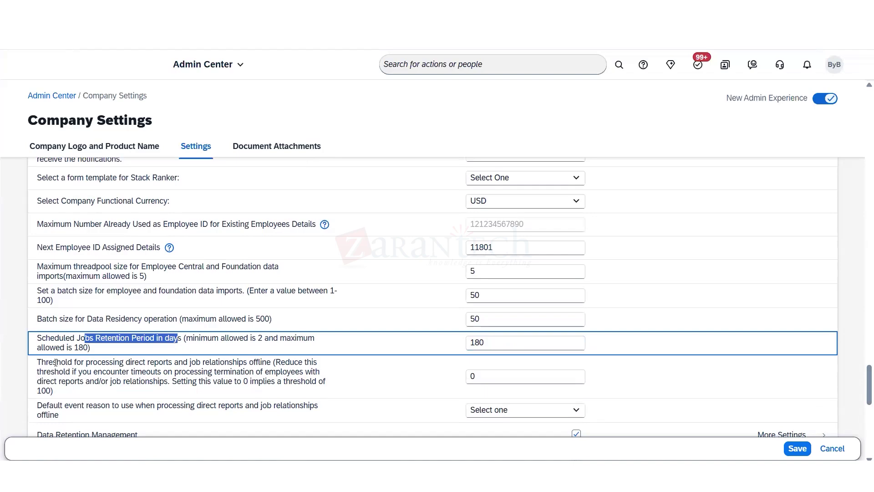
drag(49, 362, 267, 363)
drag(58, 405, 271, 405)
click(575, 410)
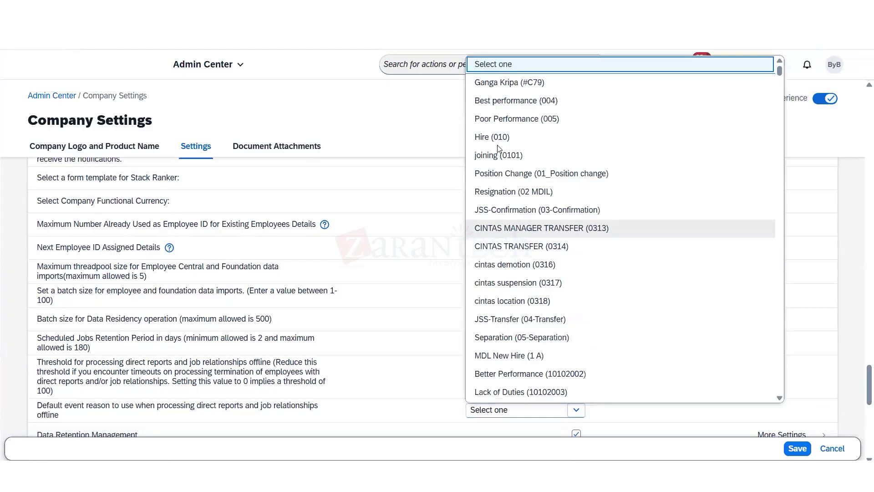
click(861, 384)
- Examine the additional Data Retention Management settings for minimal number of approvers and retention time of finished purge requests, leaving them as they are
drag(861, 383, 861, 389)
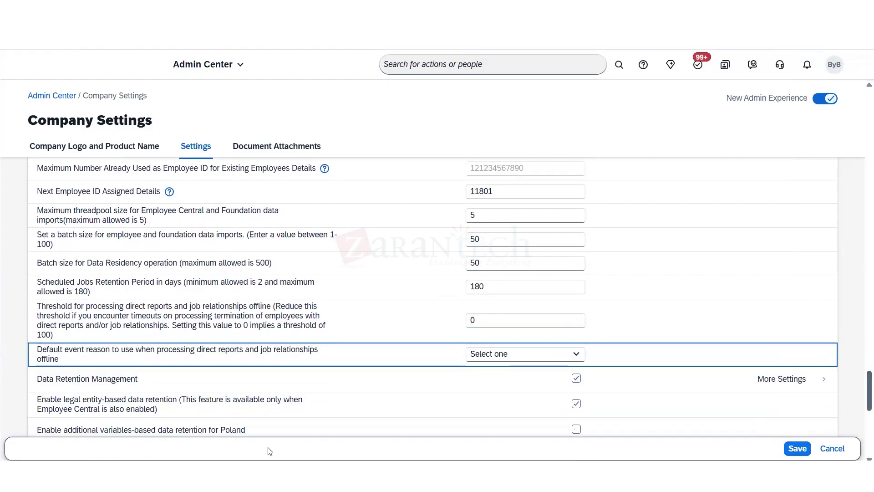
click(779, 380)
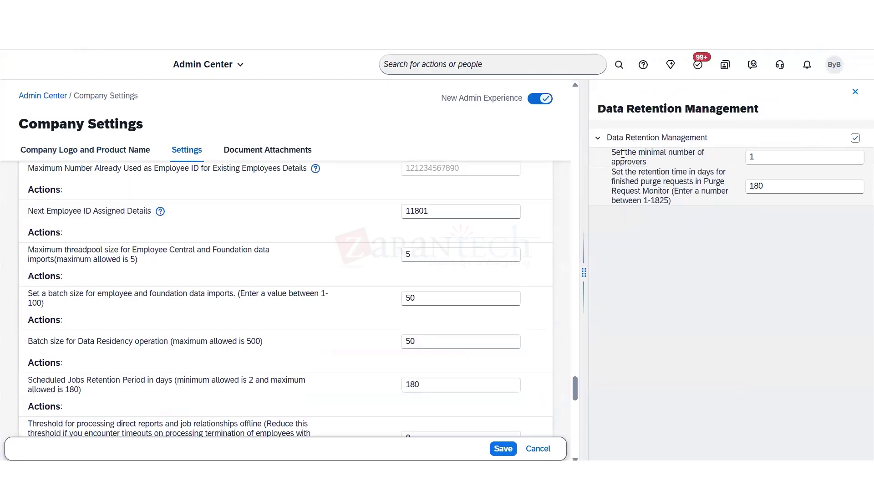
drag(623, 154, 726, 153)
click(773, 160)
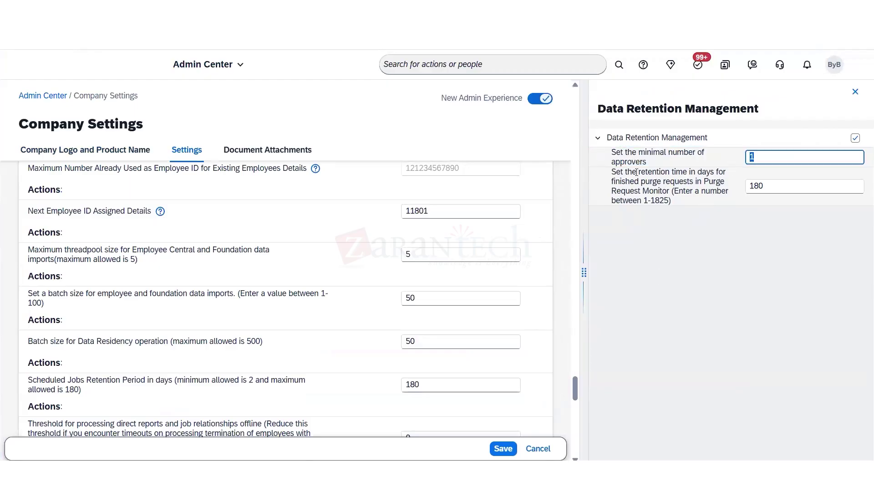
drag(623, 172, 696, 172)
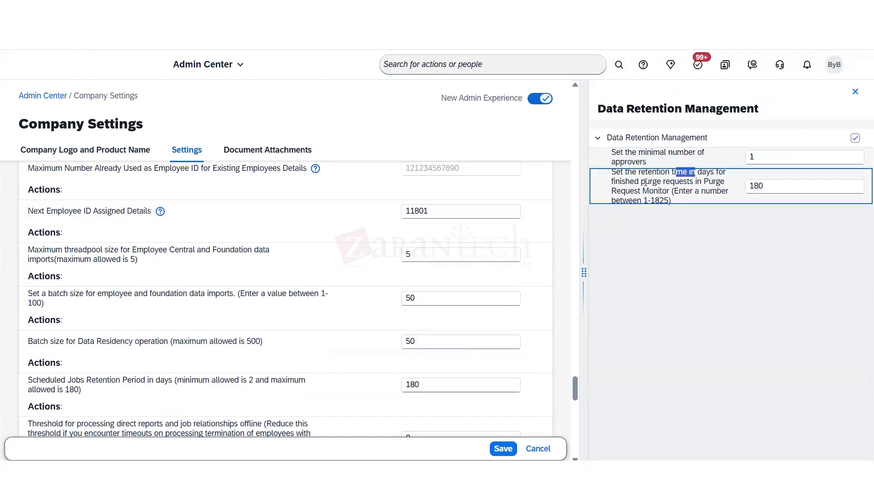
drag(627, 182, 697, 181)
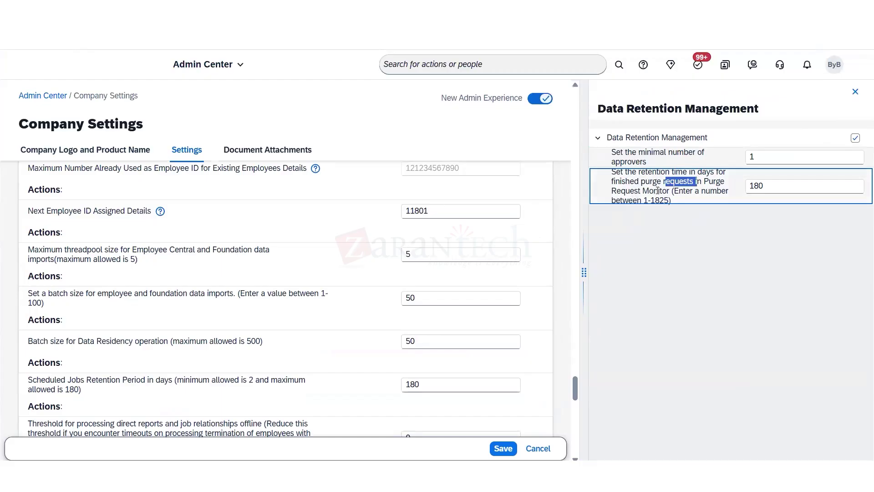
drag(634, 190, 670, 200)
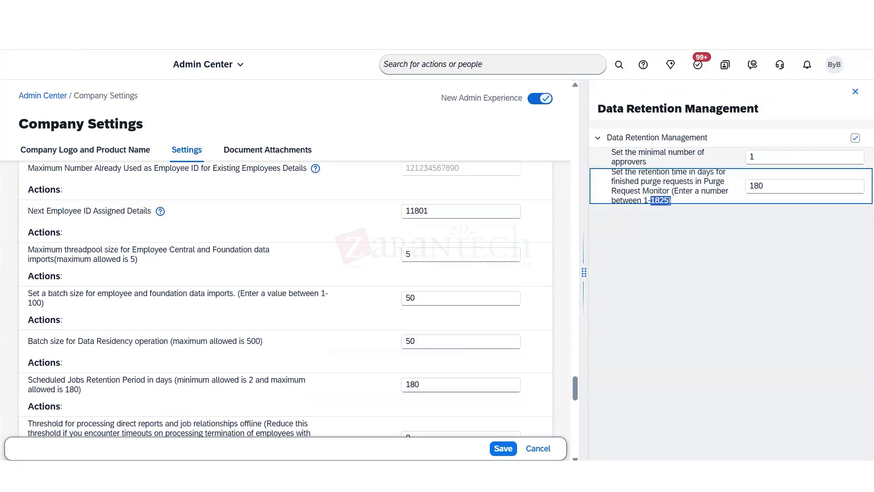
click(855, 92)
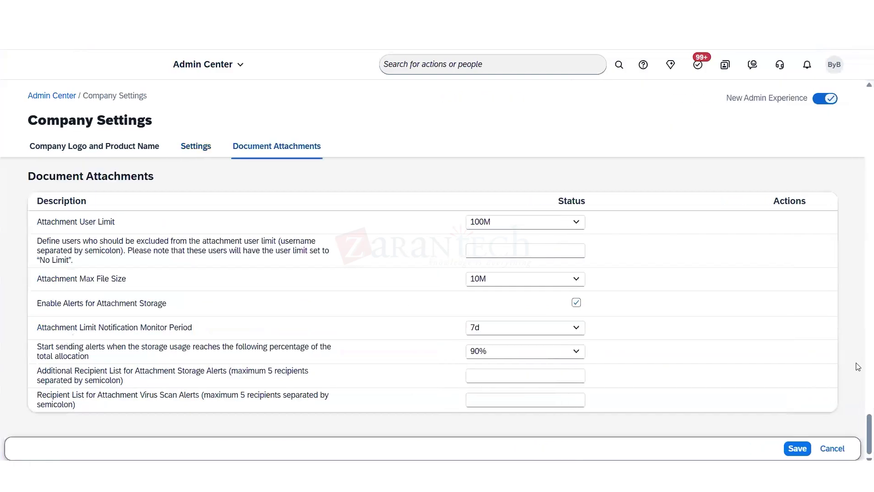
- Examine the options for legal entity-based data retention, additional variables-based retention for Poland, and access control based on DRTM-enabled countries or regions
drag(862, 428, 861, 402)
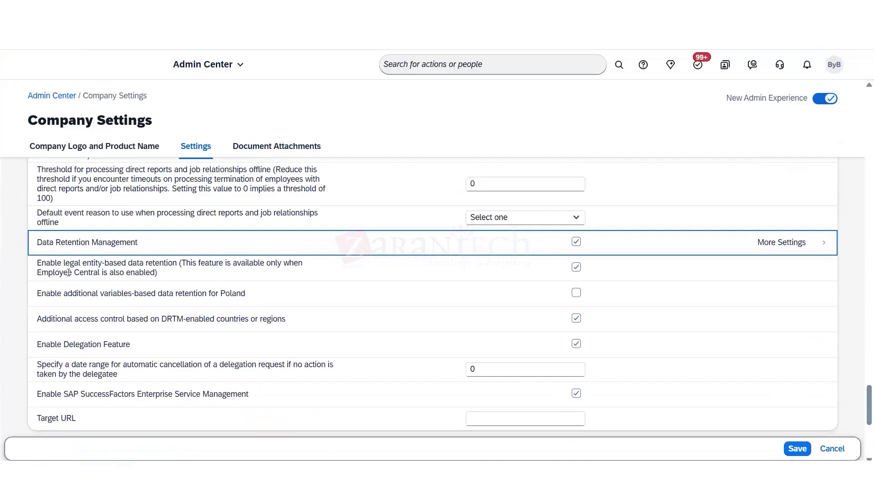
drag(54, 263, 166, 263)
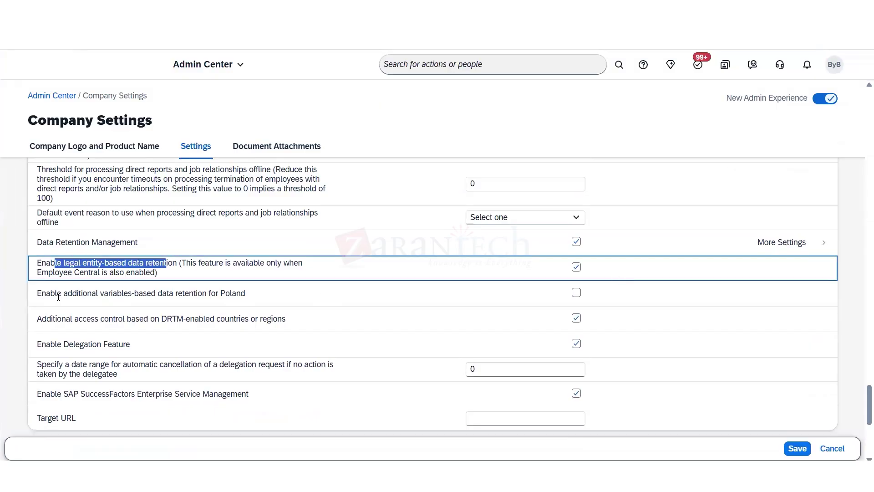
drag(54, 293, 67, 296)
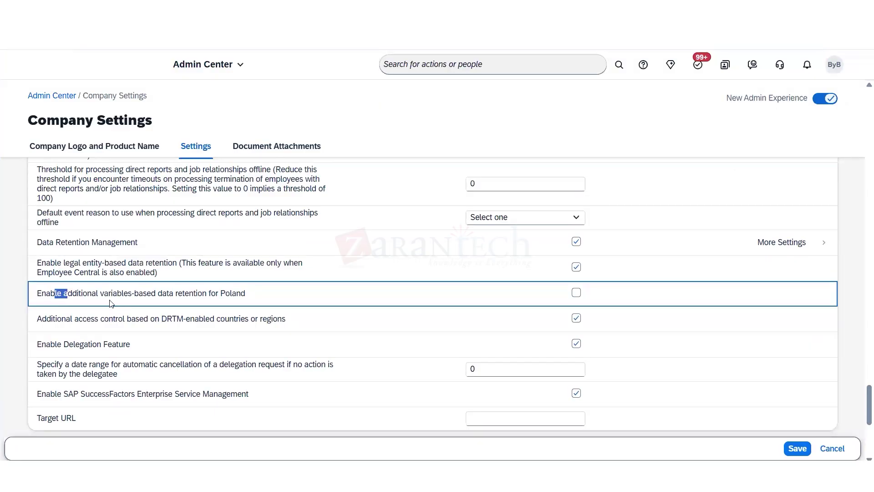
click(83, 293)
drag(239, 292, 161, 293)
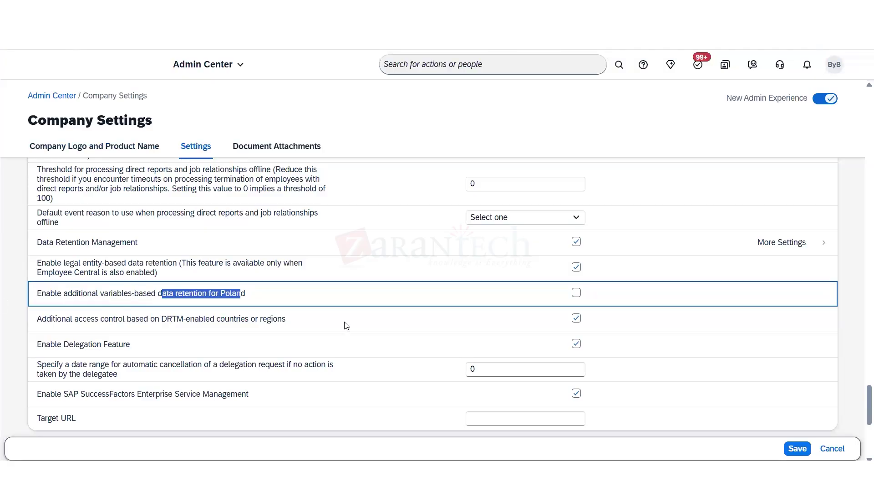
drag(302, 317, 193, 321)
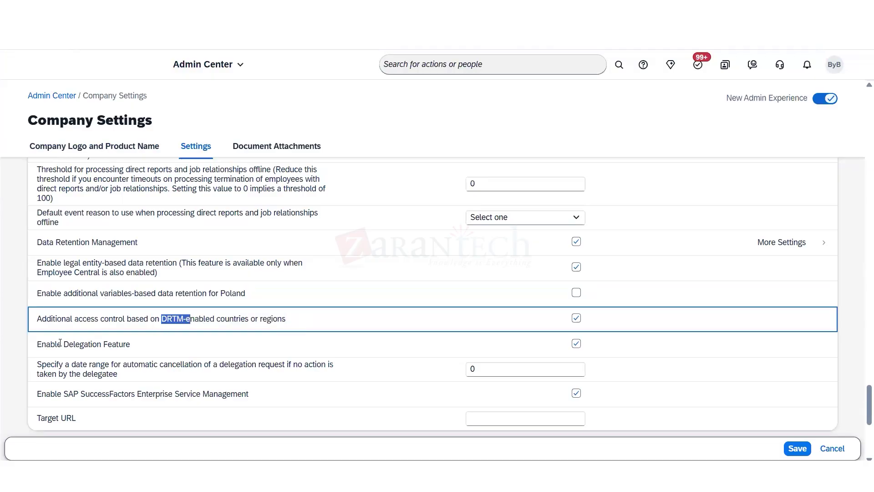
- Examine the Enable Delegation Feature option and the date range for automatic cancellation of delegation requests without changing them
drag(41, 345, 131, 345)
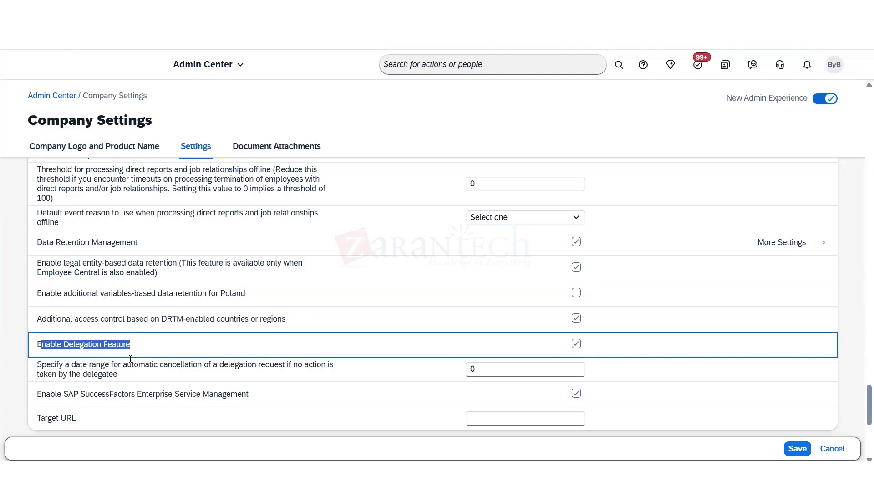
drag(60, 364, 266, 365)
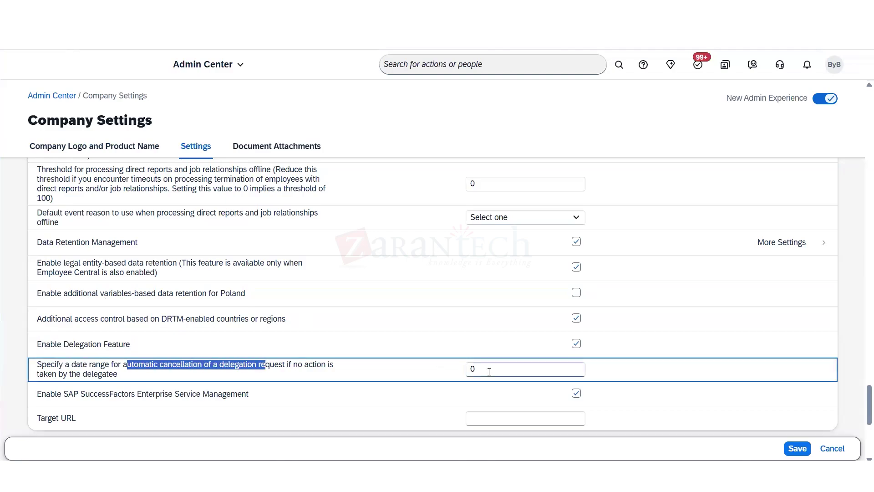
double_click(470, 368)
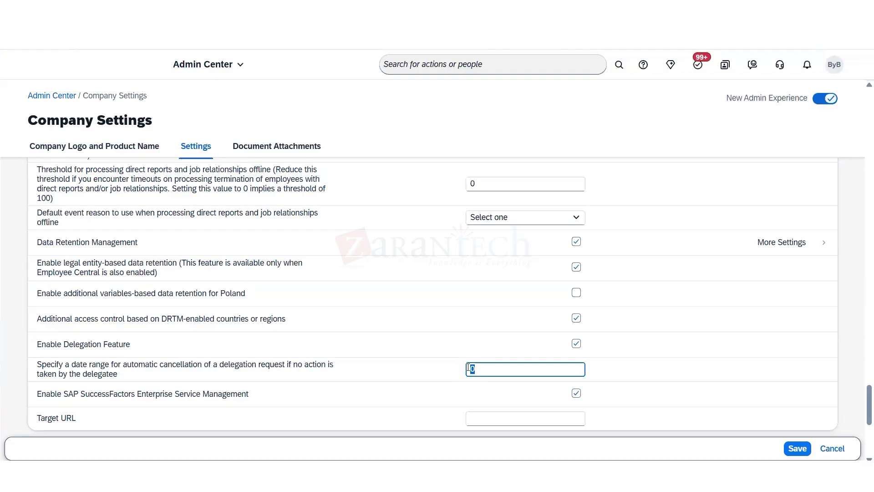
text(3)
- Examine the Enable SAP SuccessFactors Enterprise Service Management option and its Target URL field
drag(80, 395, 201, 396)
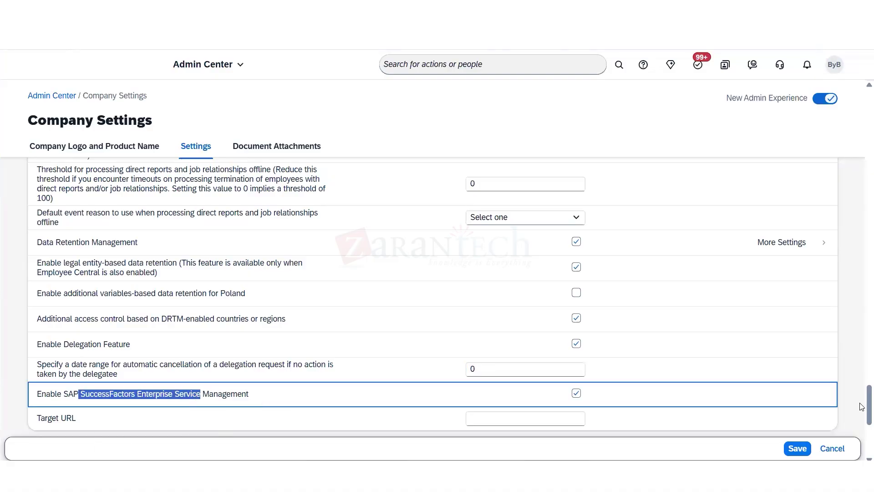
scroll(862, 409, down, 1)
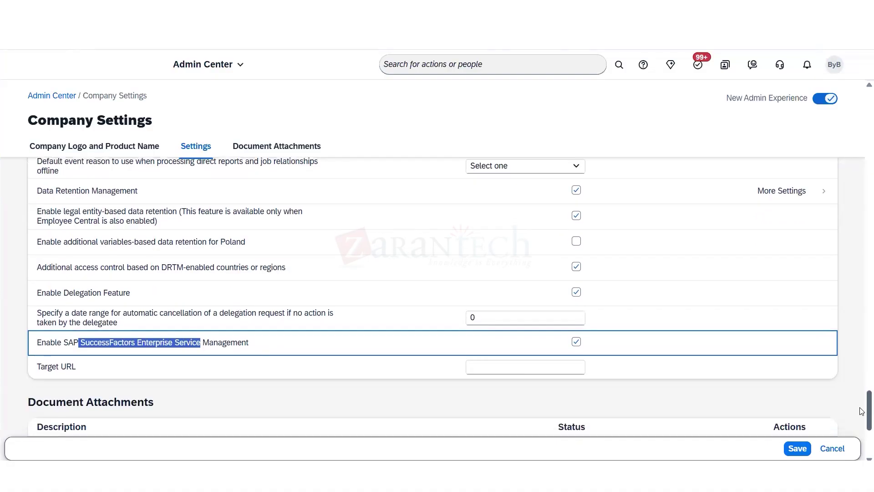
click(526, 368)
- Examine the Document Attachments settings for attachment user limit, users excluded from that limit, and maximum file size
scroll(862, 407, down, 4)
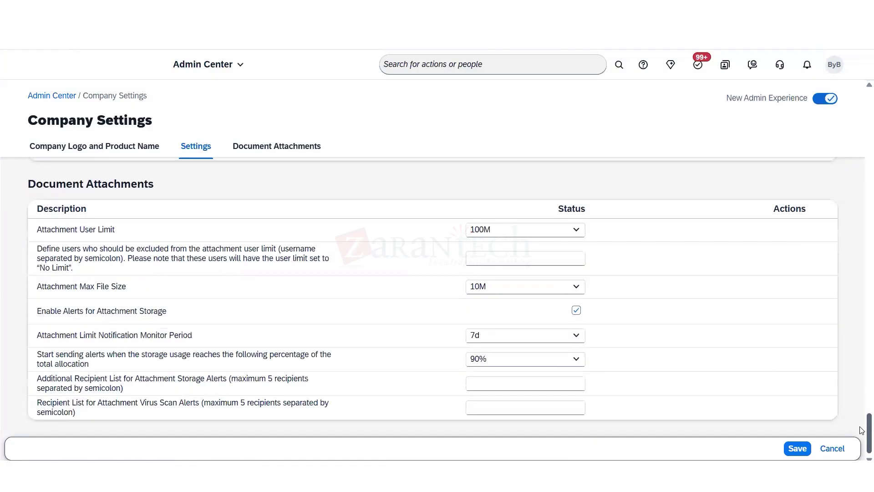
drag(88, 226, 382, 215)
drag(62, 246, 269, 249)
drag(44, 283, 187, 287)
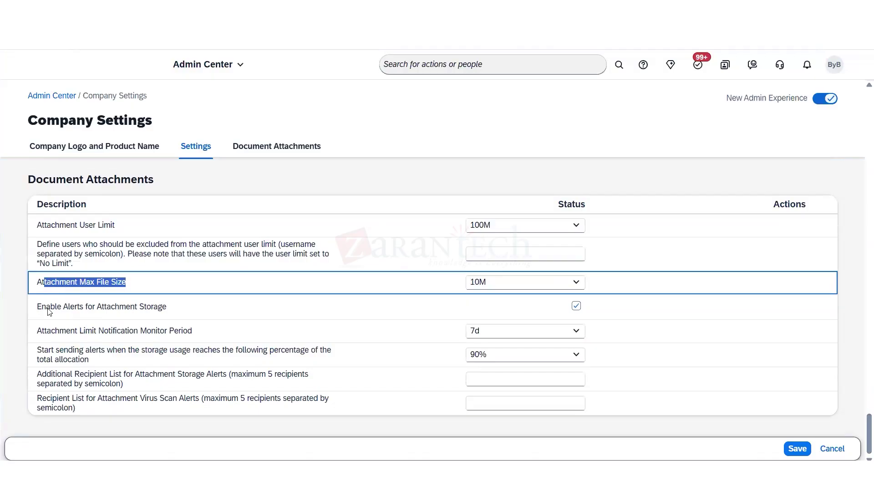
- Examine the attachment storage alerts option and the choices for the Attachment Limit Notification Monitor Period without changing them
drag(47, 308, 173, 313)
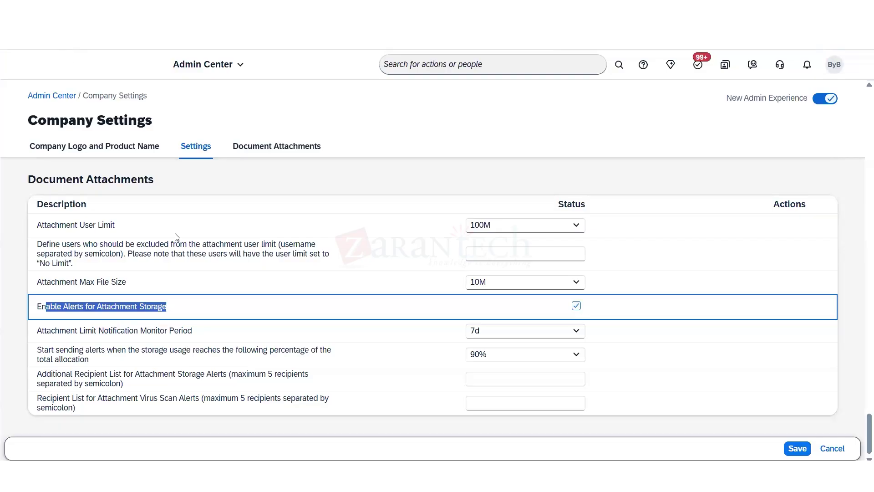
drag(86, 331, 187, 331)
click(576, 330)
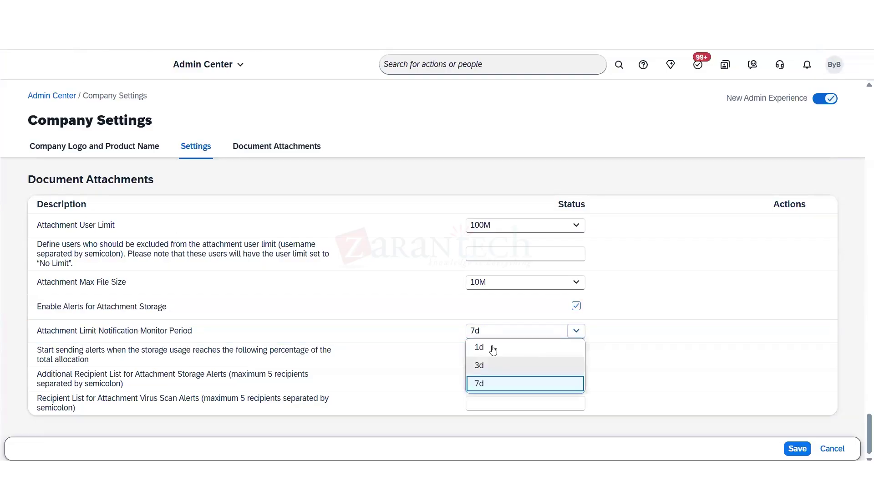
click(268, 371)
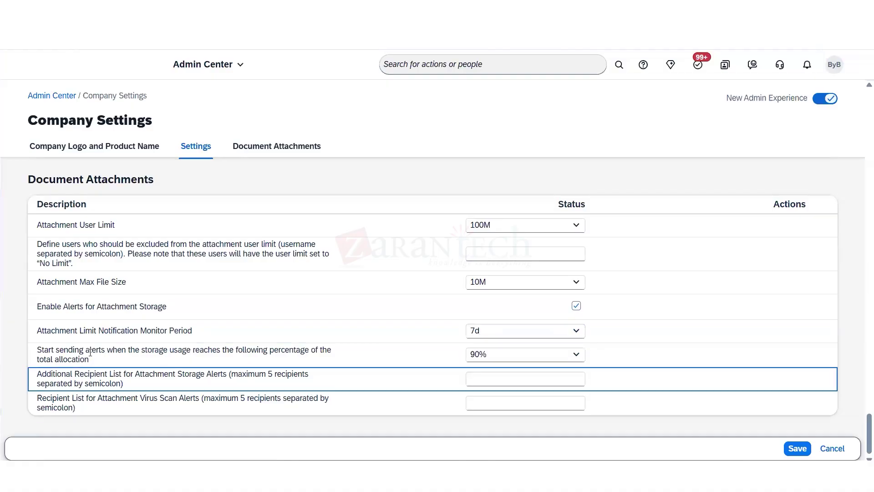
- Examine the setting for the storage usage percentage that triggers alerts, including its available choices
click(41, 350)
drag(101, 350, 240, 350)
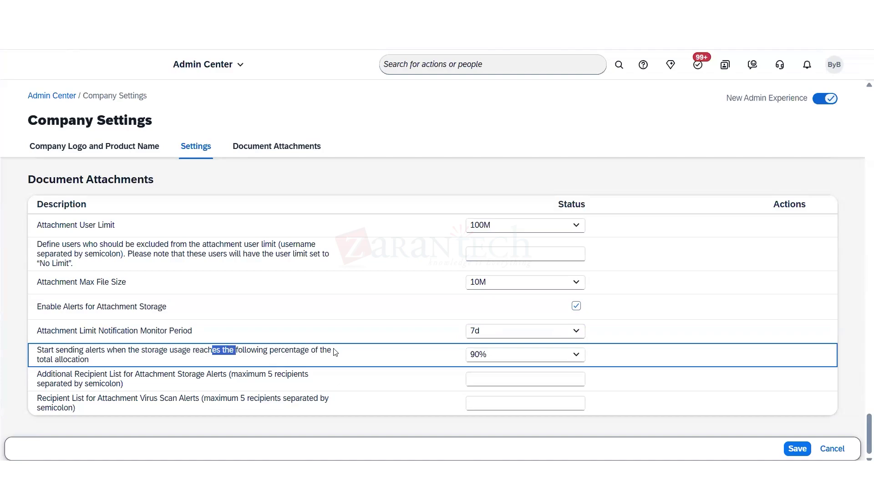
drag(304, 350, 332, 350)
drag(135, 364, 80, 361)
click(576, 354)
click(483, 355)
- Examine the Additional Recipient List for Attachment Storage Alerts, including its recipient maximum and semicolon separator, without filling it in
click(89, 377)
drag(175, 374, 226, 374)
drag(273, 375, 298, 376)
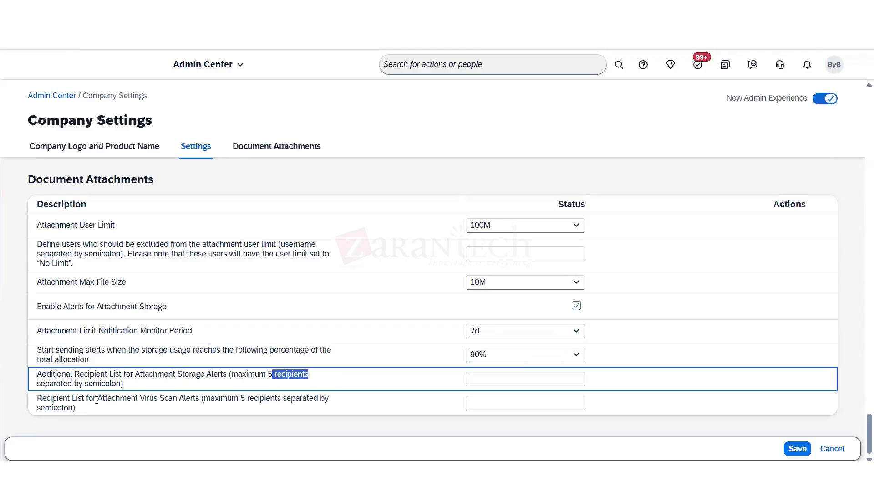
drag(93, 384, 117, 384)
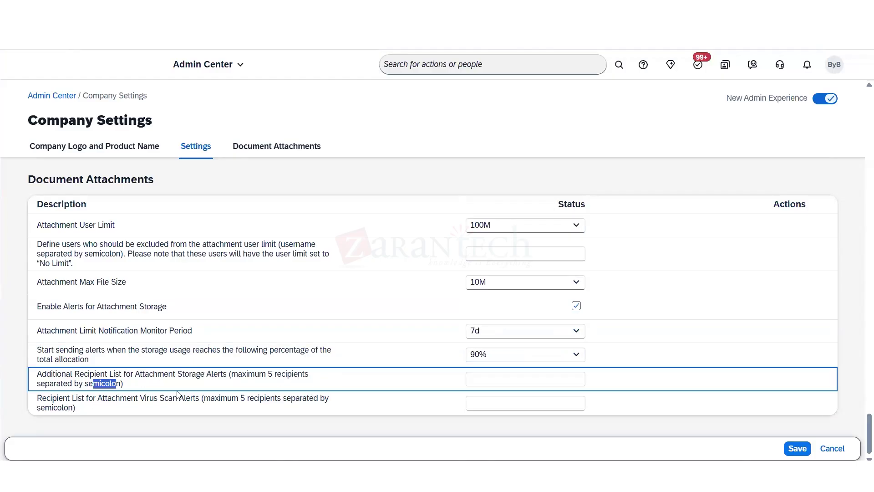
click(557, 376)
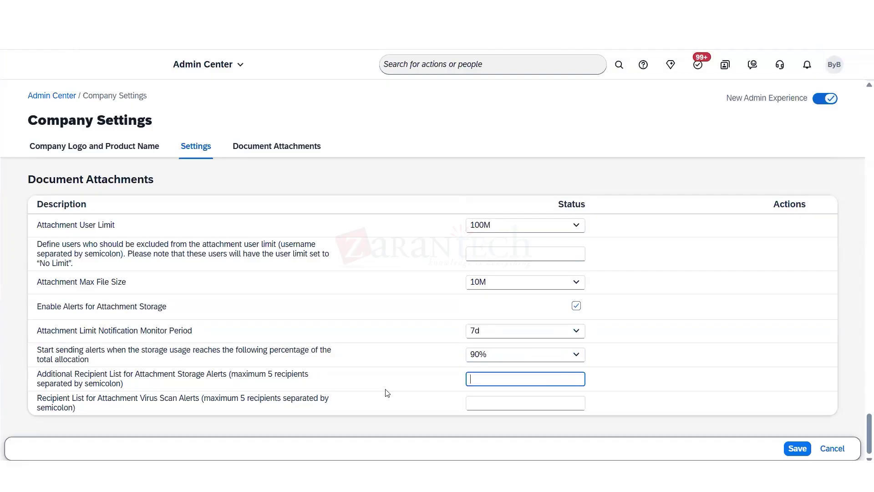
drag(133, 373, 51, 374)
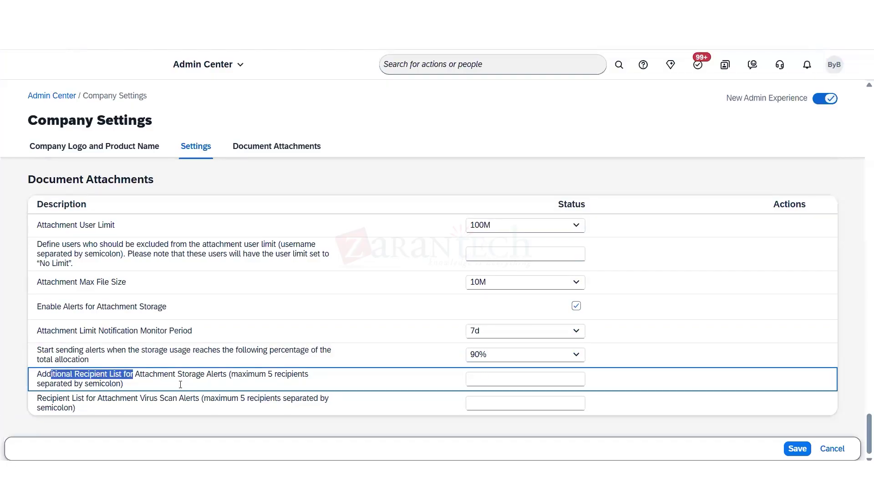
- Examine the Recipient List for Attachment Virus Scan Alerts and go to the Document Attachments section
drag(51, 398, 199, 398)
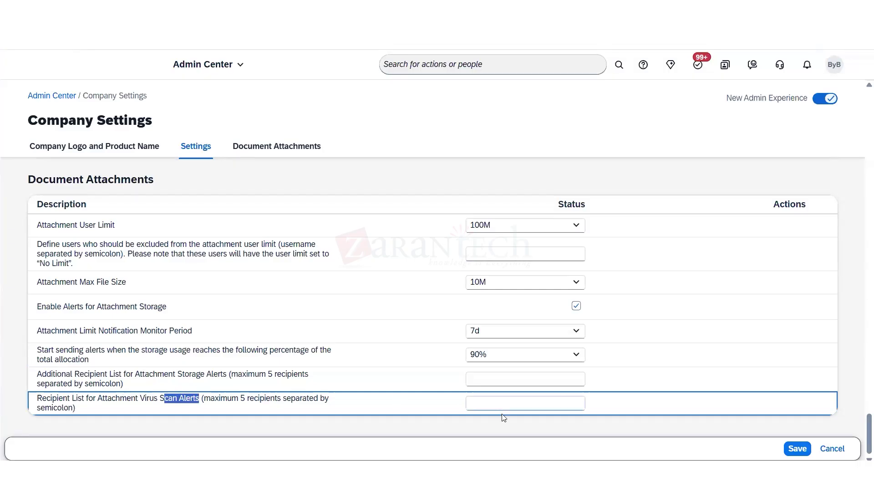
click(502, 407)
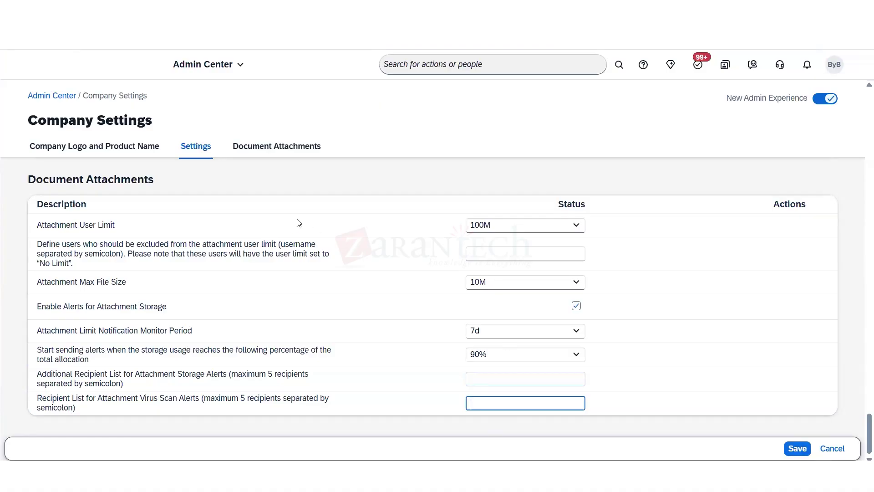
click(283, 146)
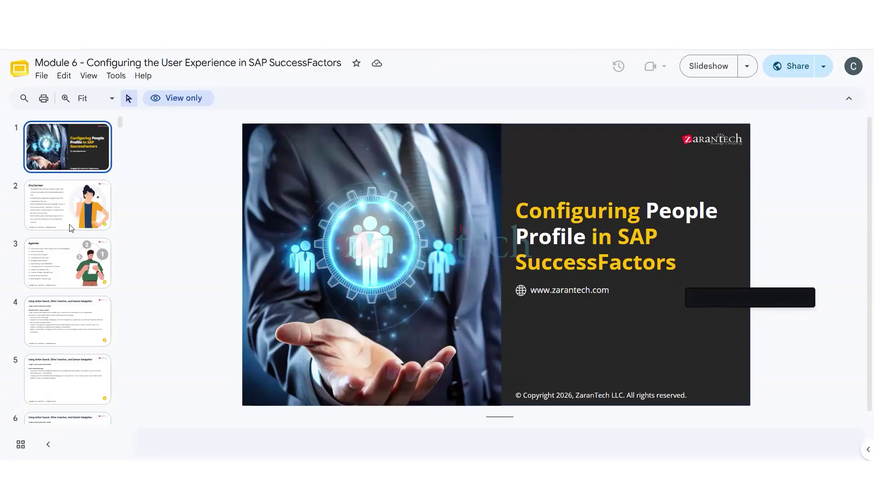
- Switch to the Module 6 presentation in Google Slides and view the Agenda and the People Search and Action Search slide
click(79, 280)
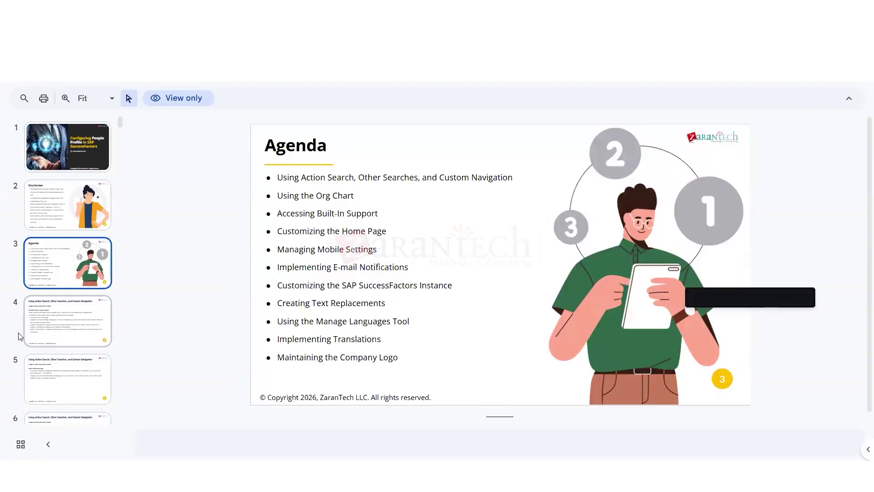
click(46, 326)
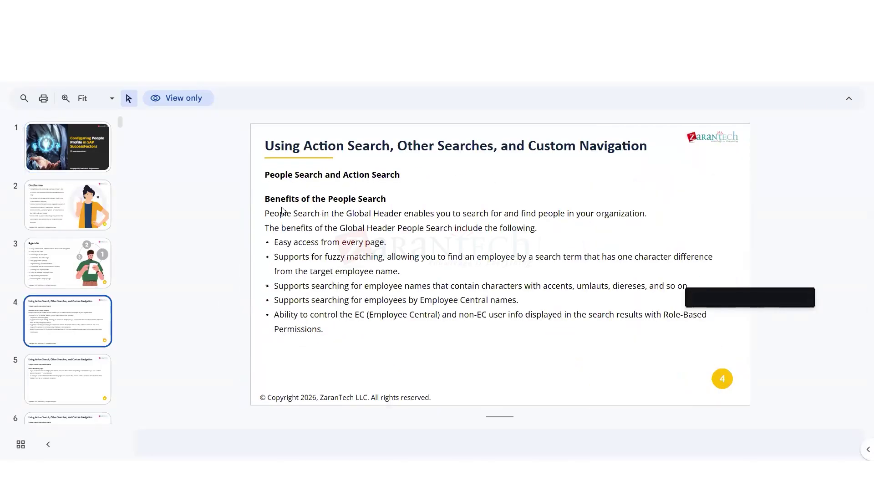
- Examine the Benefits of the People Search on slide 4 and open slide 5 of the Google Slides presentation
drag(281, 203, 387, 199)
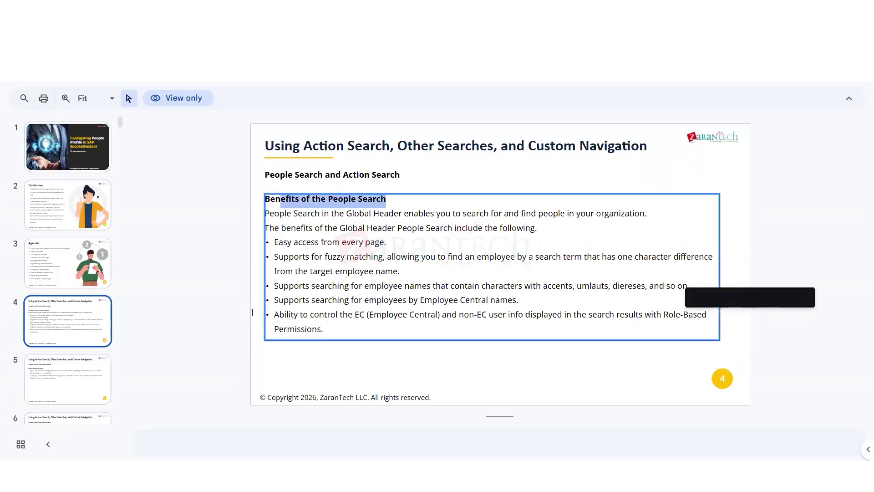
drag(300, 288, 273, 287)
click(61, 388)
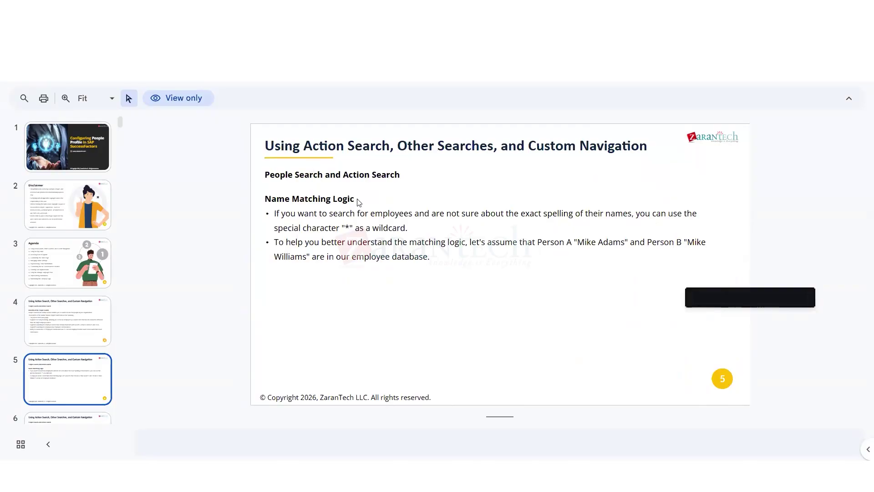
- Read the Name Matching Logic slide, highlighting the uncertain spelling case, the "*" wildcard and the employee database example
drag(355, 200, 316, 215)
drag(371, 215, 390, 215)
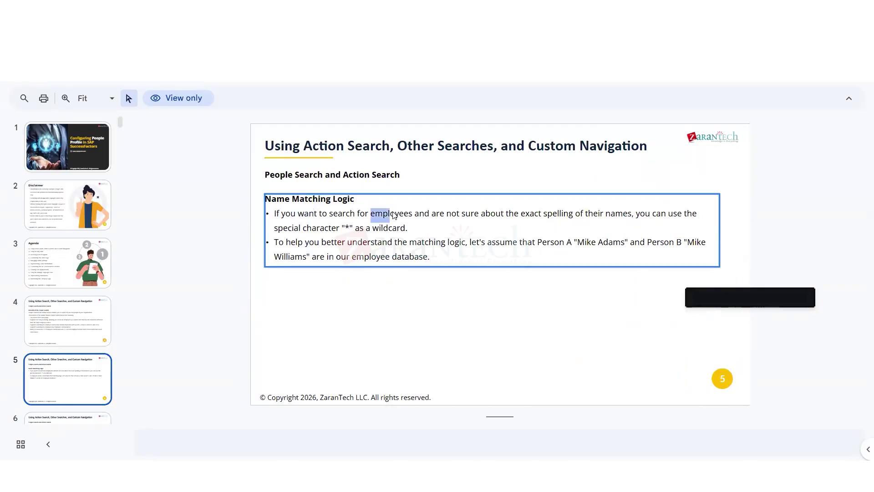
drag(451, 215, 474, 215)
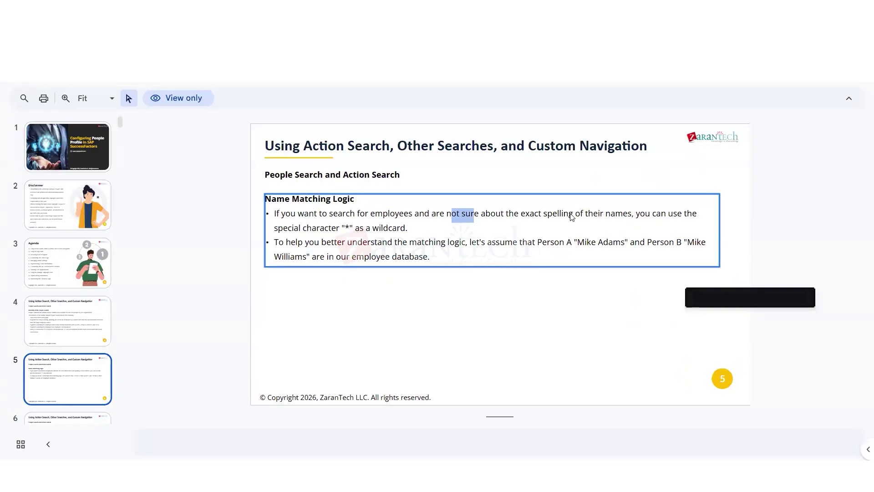
drag(534, 215, 611, 214)
drag(283, 233, 422, 231)
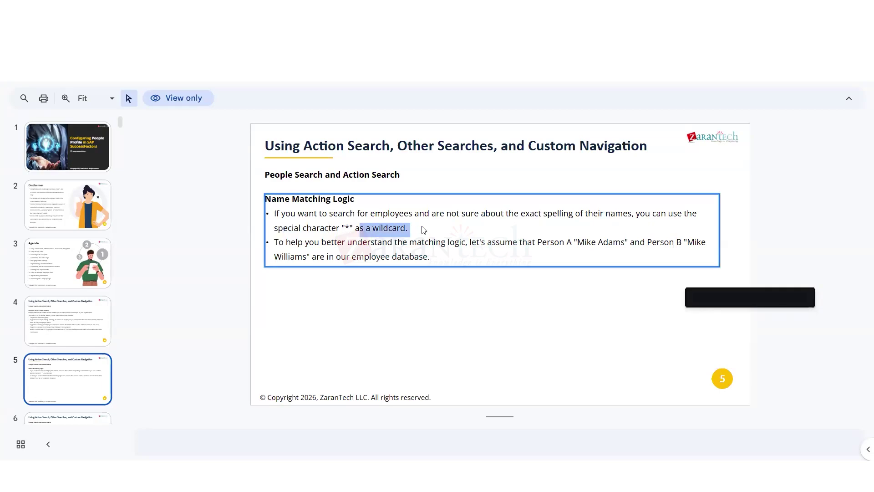
click(353, 233)
drag(349, 228, 339, 227)
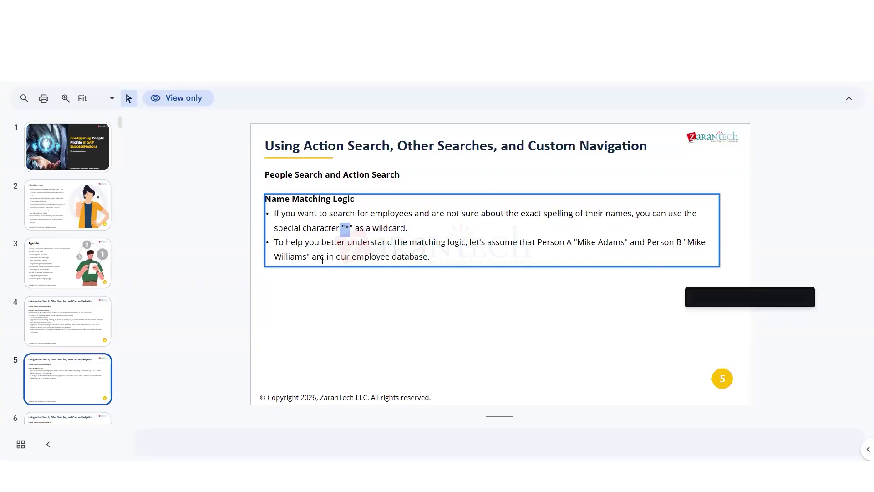
drag(320, 260, 423, 258)
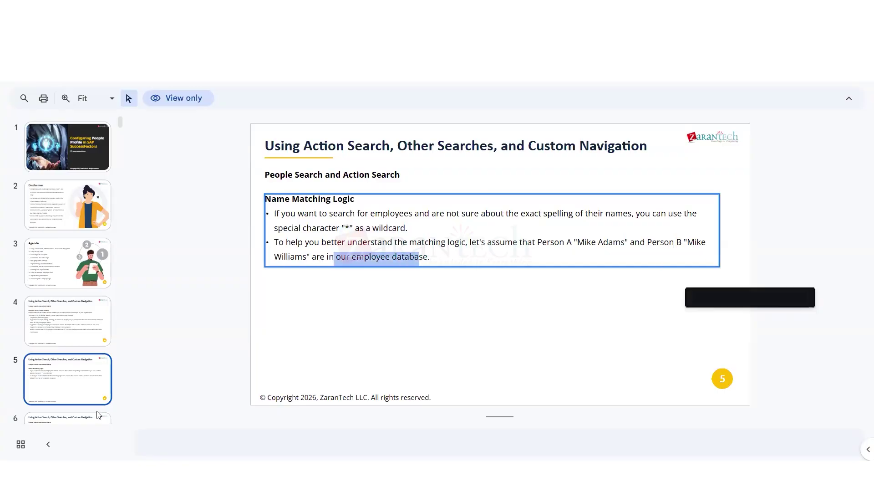
- View the Fuzzy Search in People Search slide and the slide on inactive users in the Global Header People Search
click(70, 418)
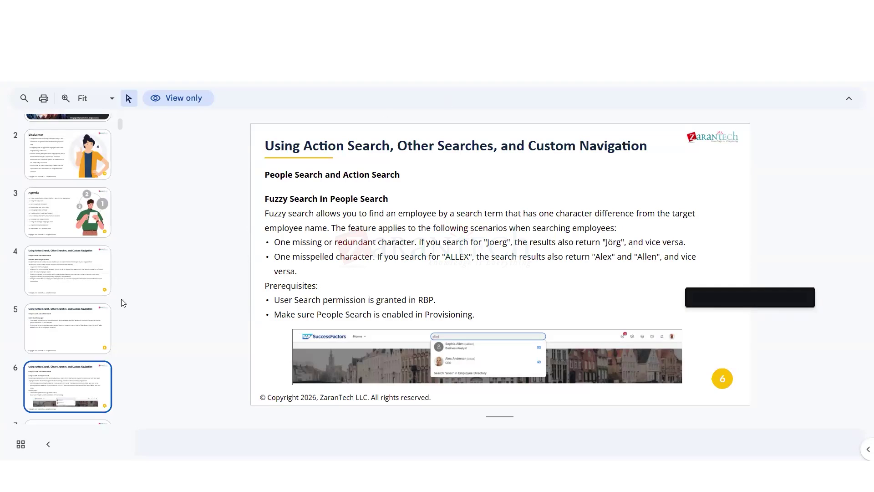
scroll(70, 386, down, 2)
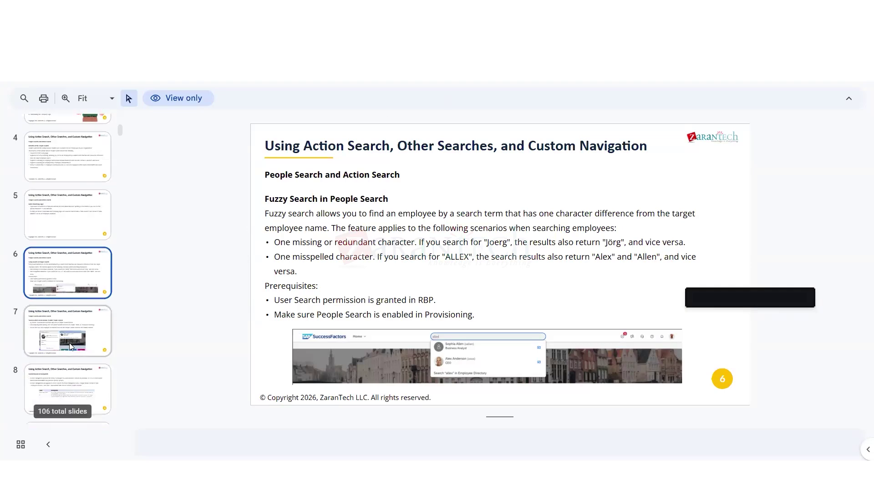
click(70, 348)
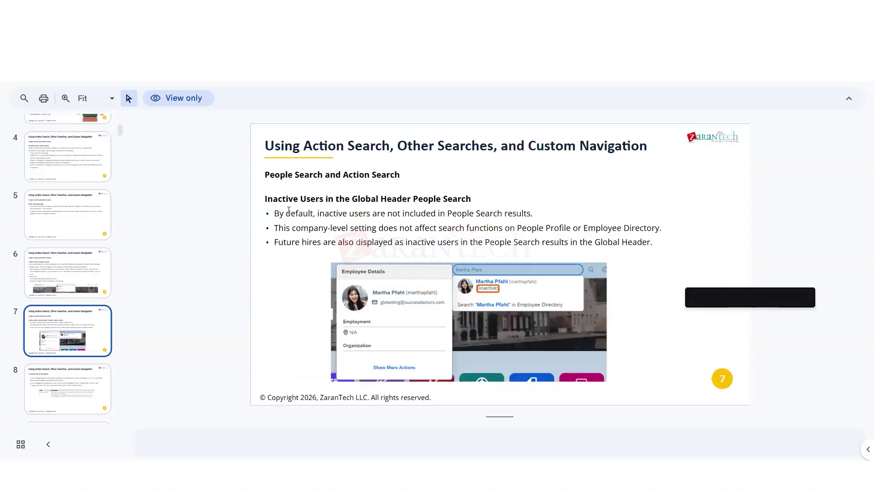
drag(295, 199, 452, 194)
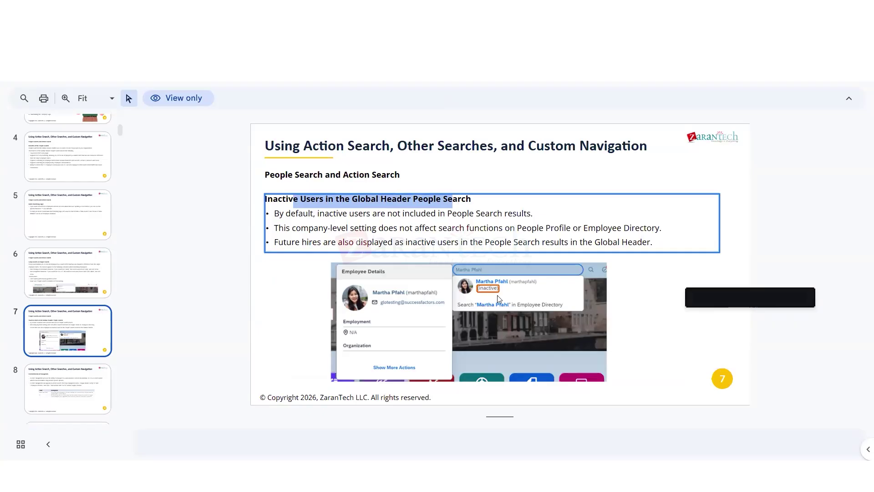
- Switch to the SAP SuccessFactors home page and search for an employee by name in the global header
click(430, 9)
click(455, 69)
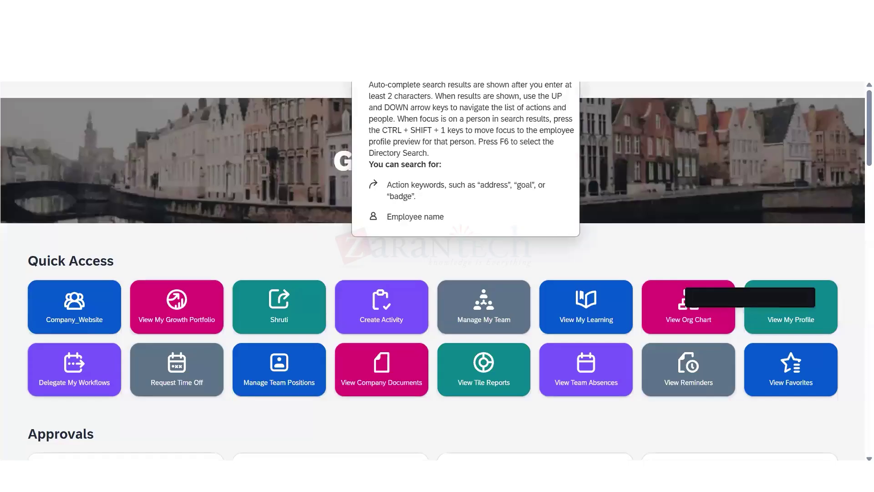
text(aaya)
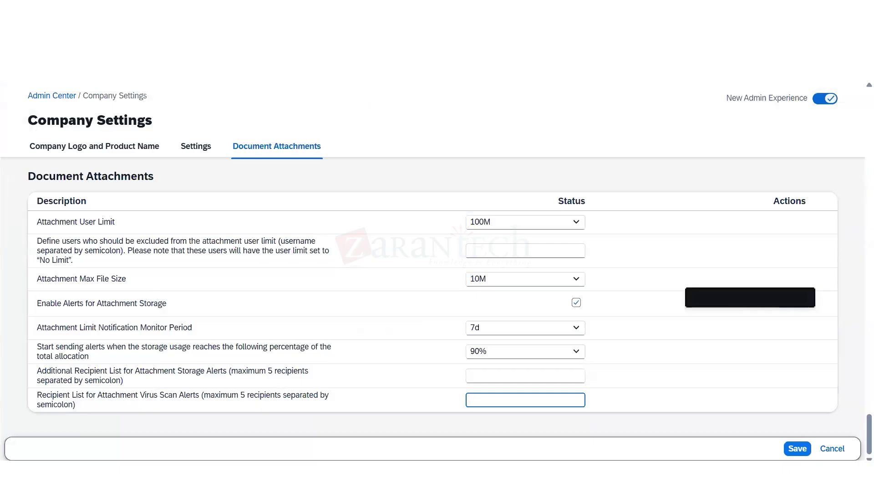
key(ctrl+f)
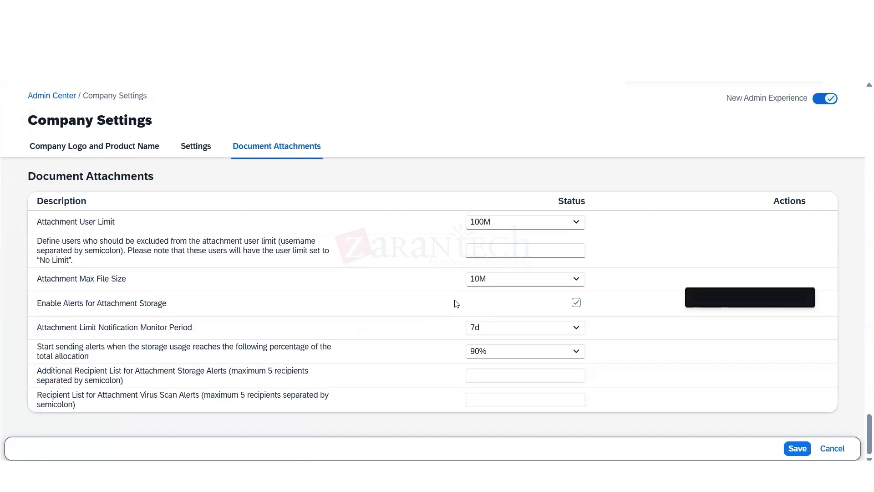
text(in)
key(Escape)
- Search the Company Settings for "inactive" and examine the Show Inactive Users in Legacy People Search option
drag(863, 428, 862, 98)
click(65, 317)
text(inactive)
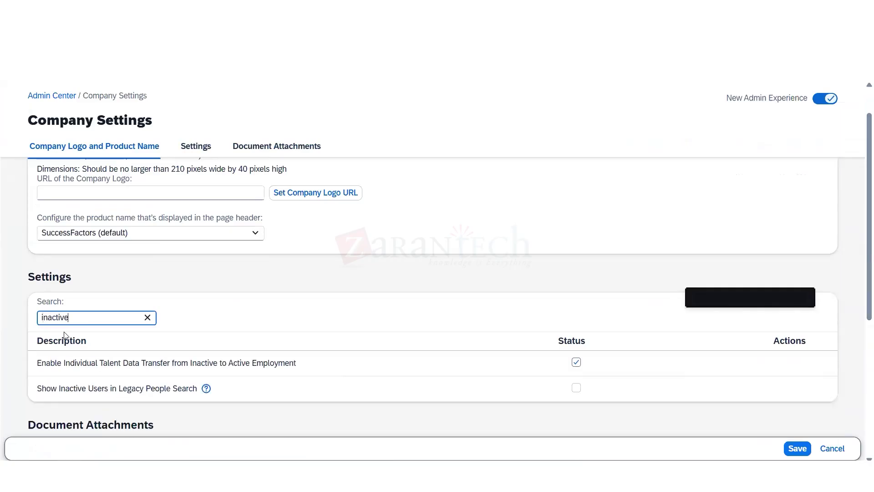
scroll(824, 132, up, 1)
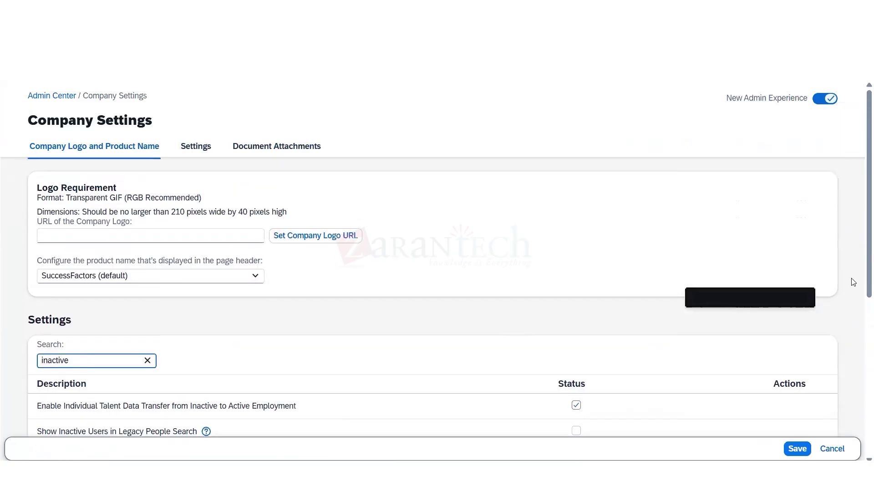
drag(861, 253, 758, 313)
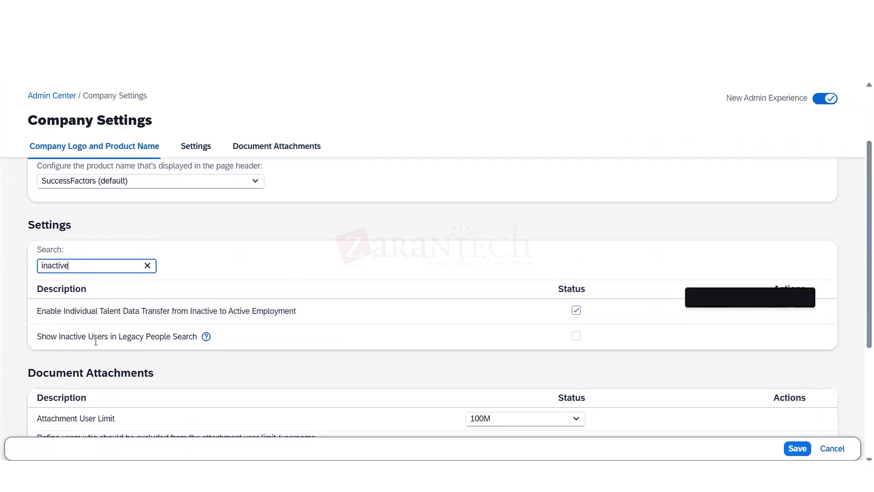
drag(50, 337, 503, 357)
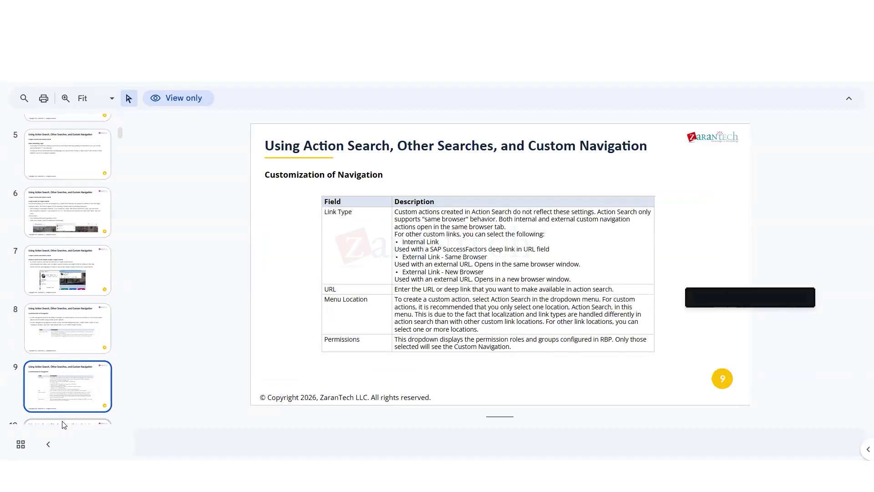
- Switch to the presentation and view the Joule Support slide, glancing ahead at the AI Services Administration slide and returning to slide 10
click(64, 422)
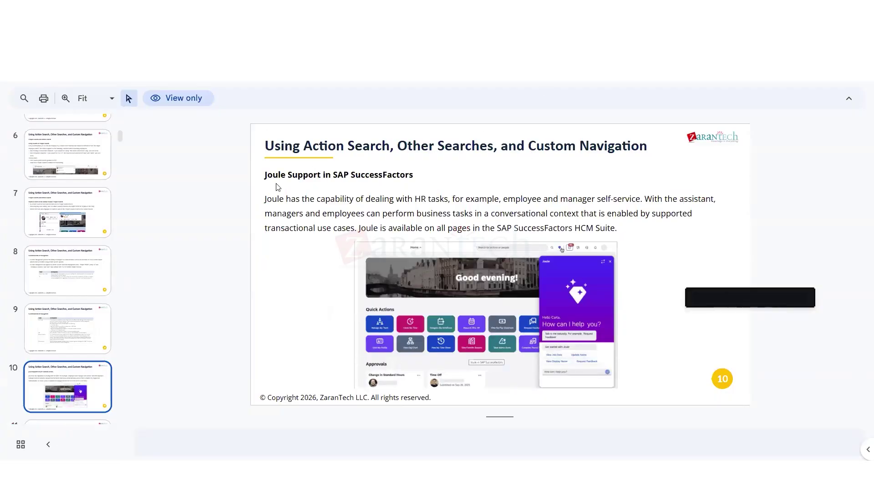
drag(266, 175, 448, 173)
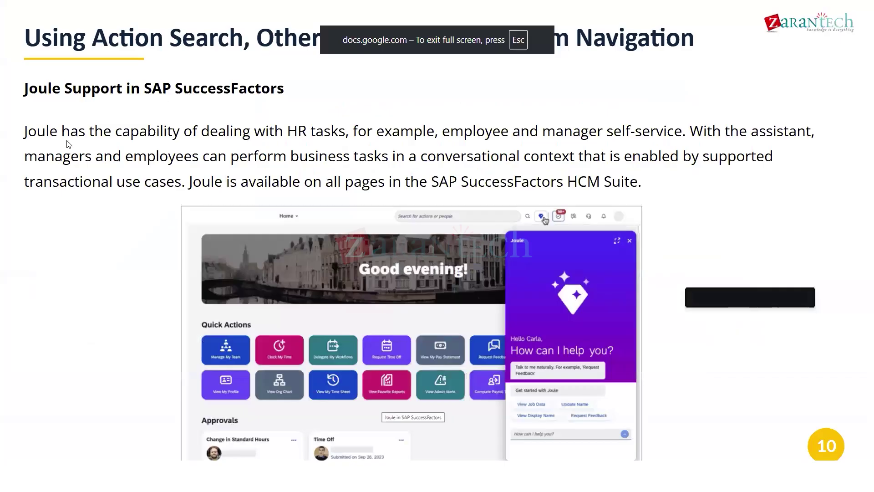
key(Right)
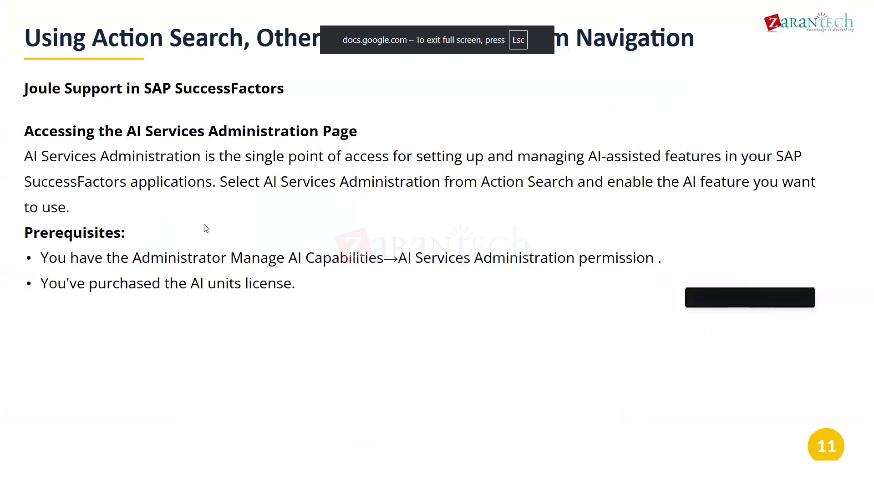
key(Left)
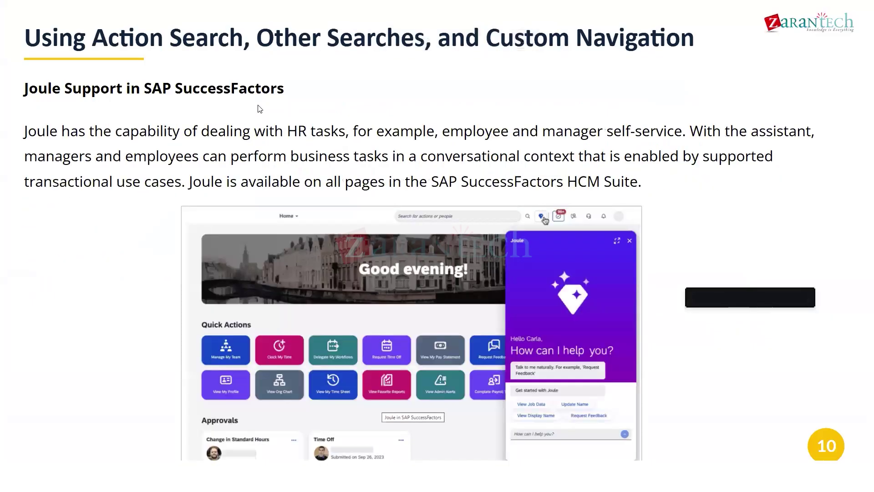
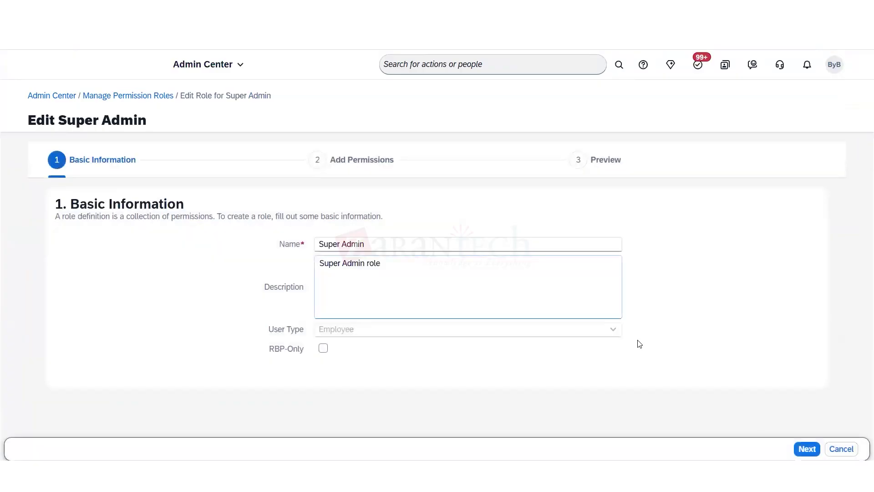
- In the Super Admin role in SAP SuccessFactors, find the "ai" permissions and grant all AI Access user permissions
click(818, 453)
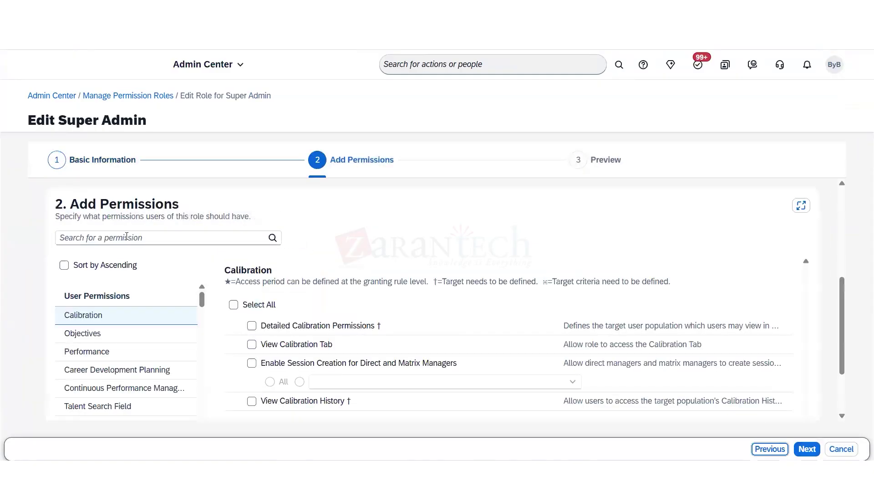
click(126, 237)
text(ai)
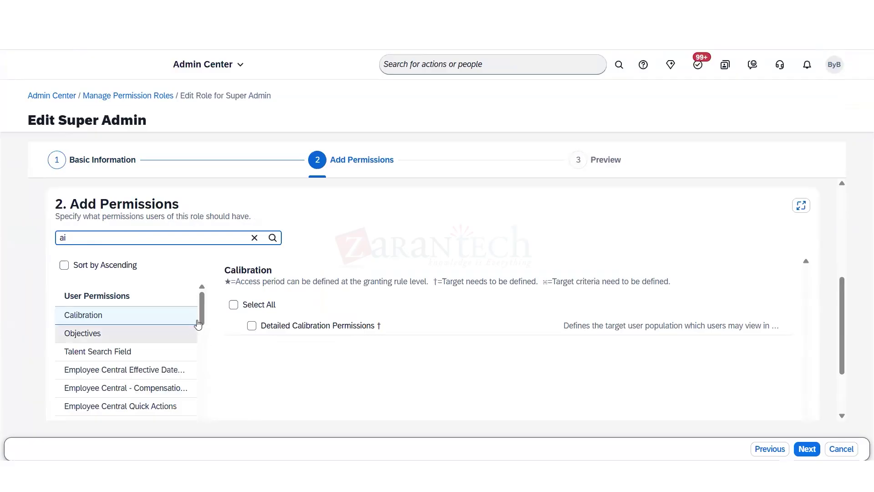
drag(203, 317, 194, 392)
click(107, 323)
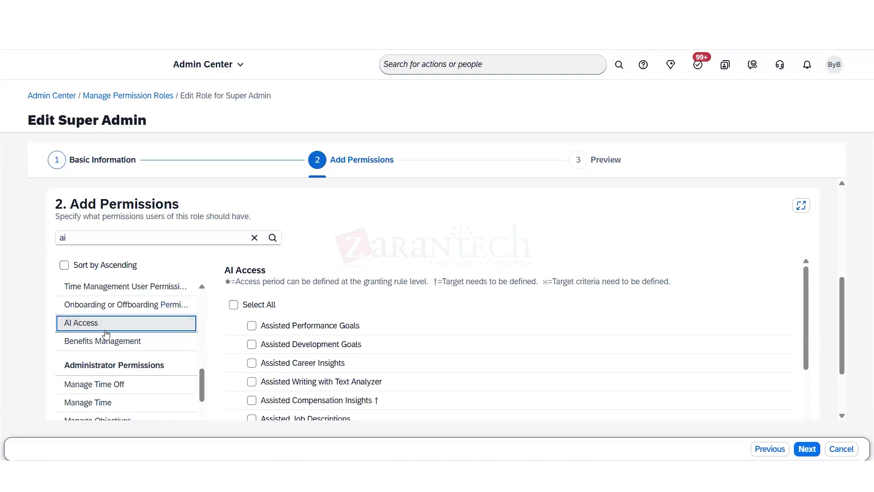
click(234, 305)
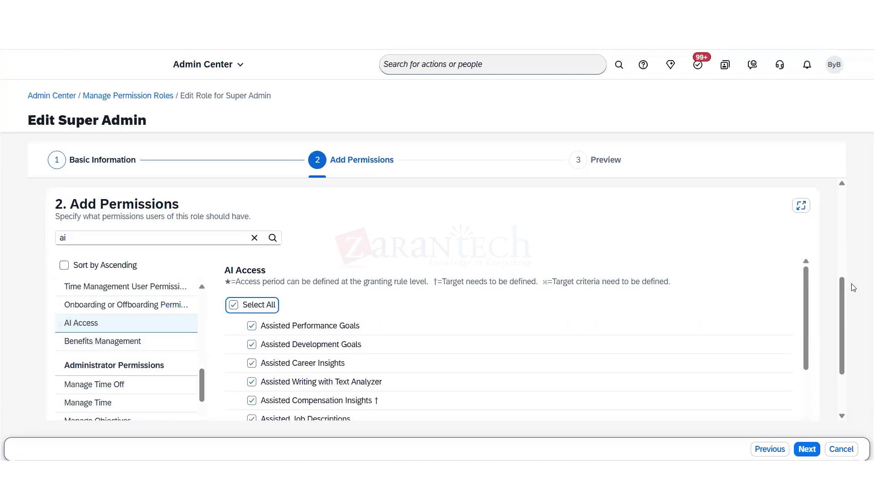
drag(802, 308, 796, 427)
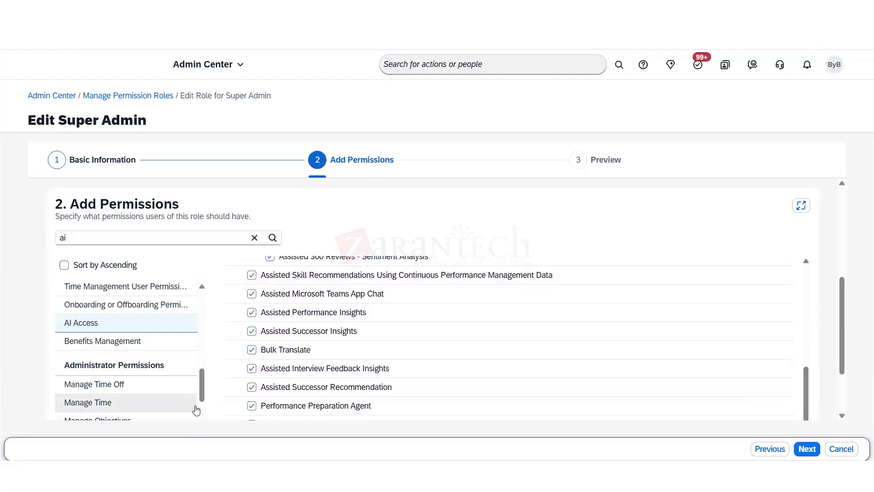
- Grant the Super Admin role all Manage AI Capabilities administrator permissions and proceed to the next stage of the role editor
drag(201, 392, 201, 457)
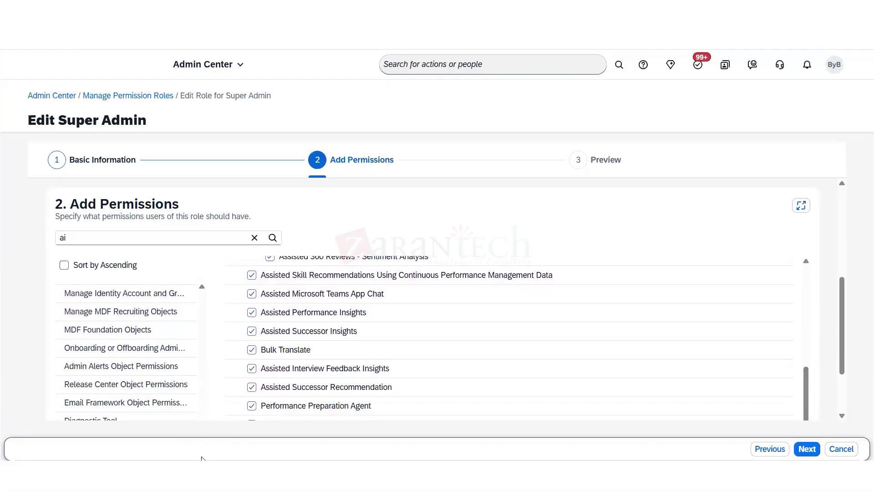
drag(842, 371, 843, 411)
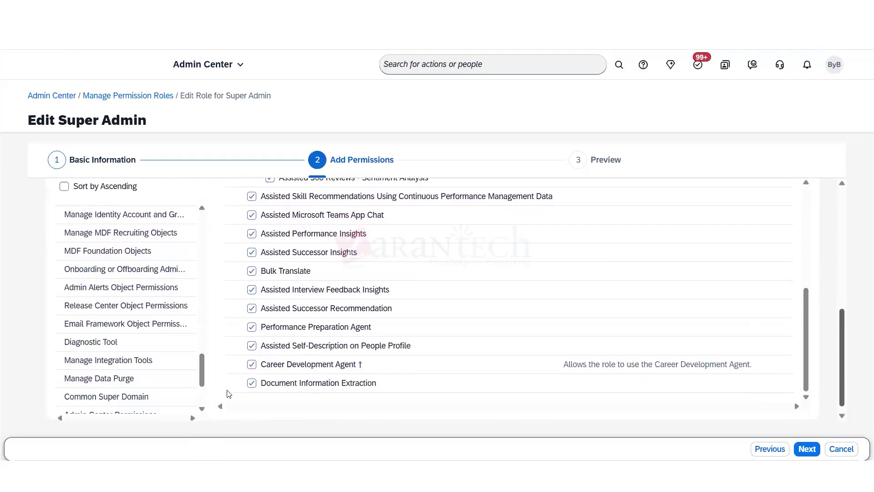
drag(202, 371, 202, 395)
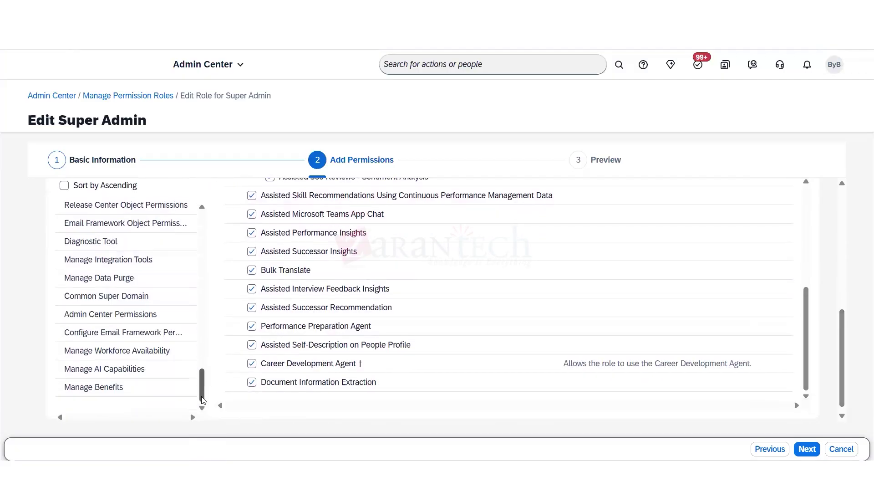
click(132, 368)
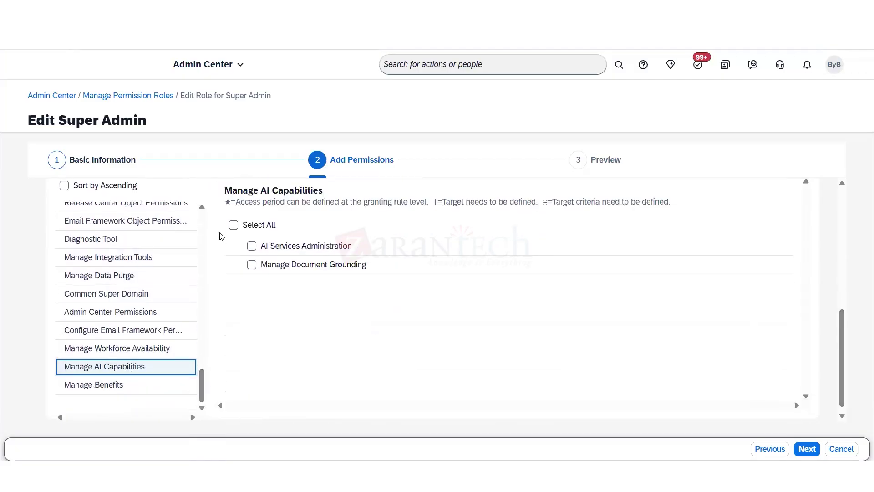
click(234, 224)
click(802, 449)
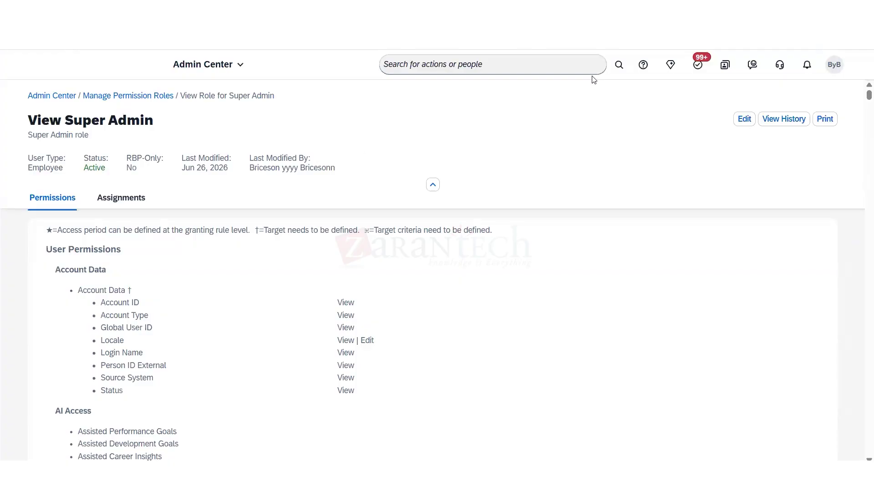
- Search the actions for "ai admi" and open the AI Services Administration page
triple_click(152, 97)
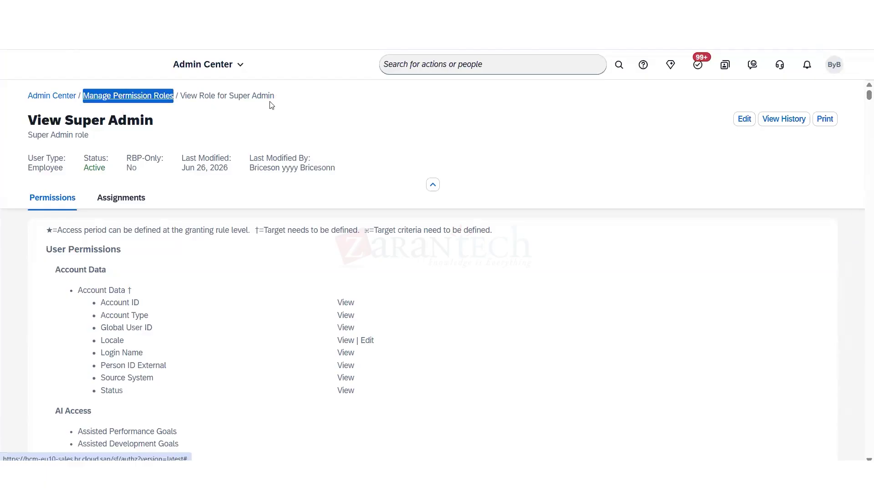
click(409, 70)
text(ai )
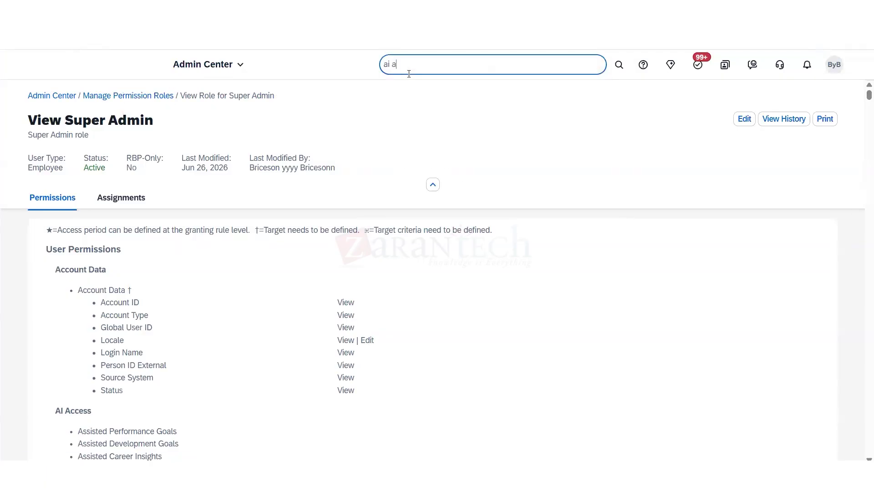
text(admi)
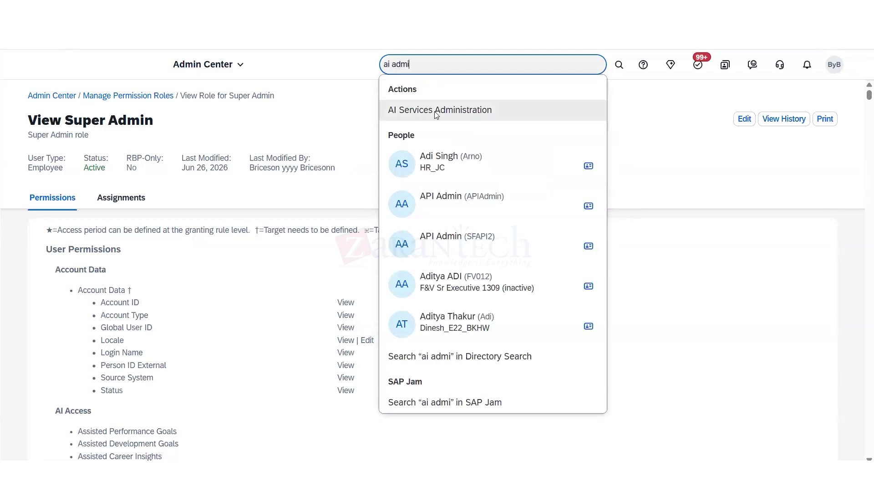
click(428, 109)
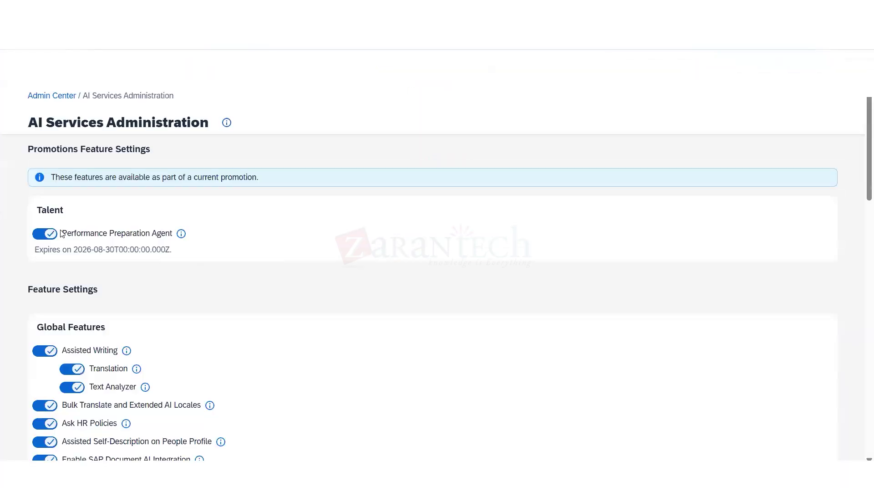
- Examine the Promotions Feature Settings, including the expiry note of the Performance Preparation Agent
scroll(861, 200, down, 3)
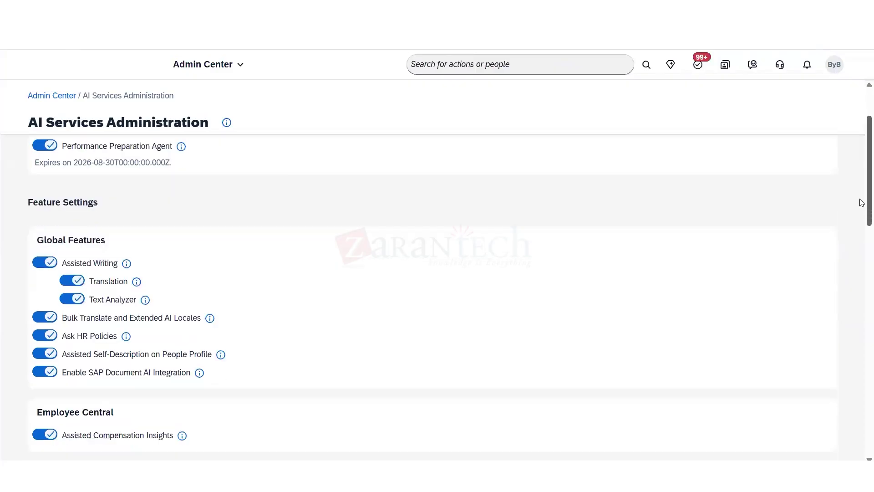
scroll(862, 215, up, 2)
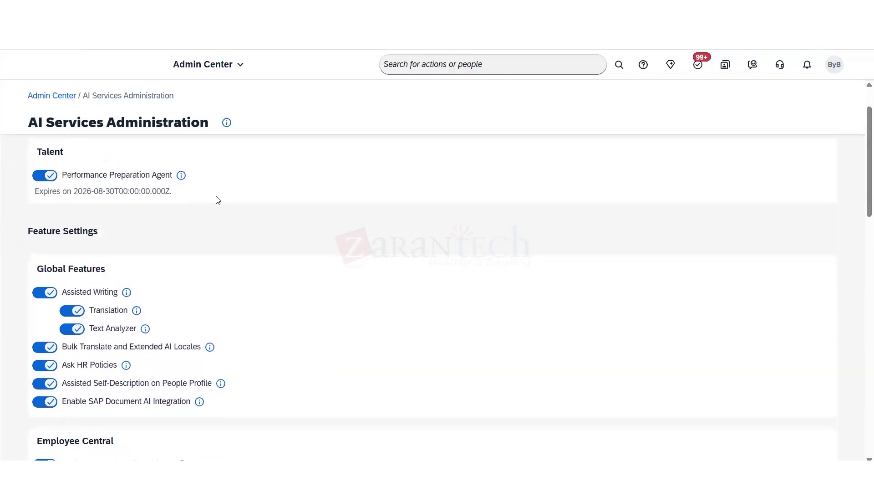
drag(38, 196, 62, 195)
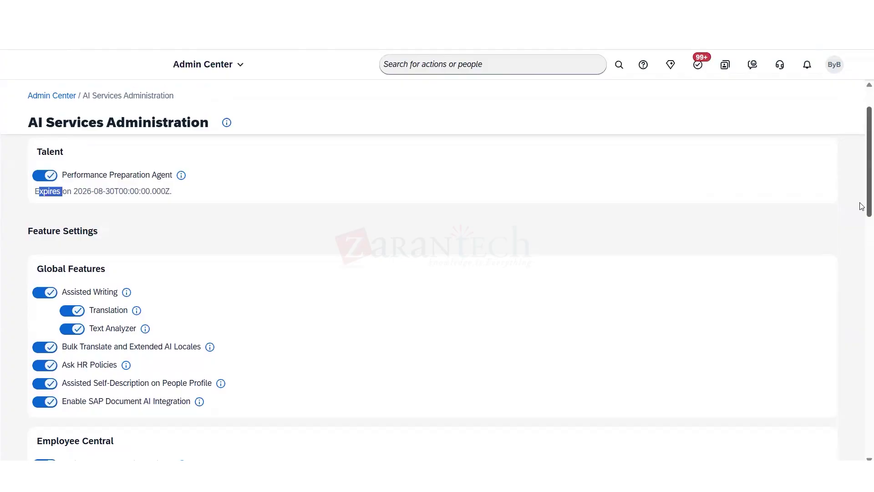
- Enable Assisted Ratings for Inferred Skills in the Learning feature settings
scroll(862, 207, down, 1)
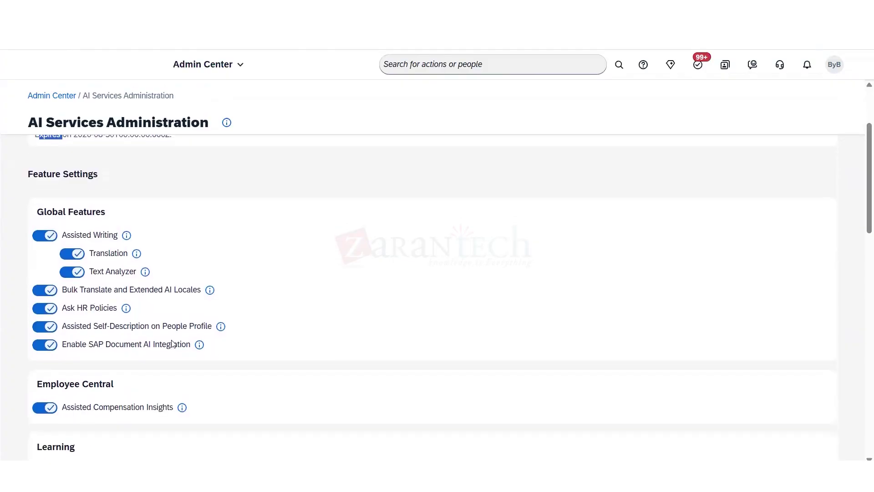
scroll(861, 239, down, 1)
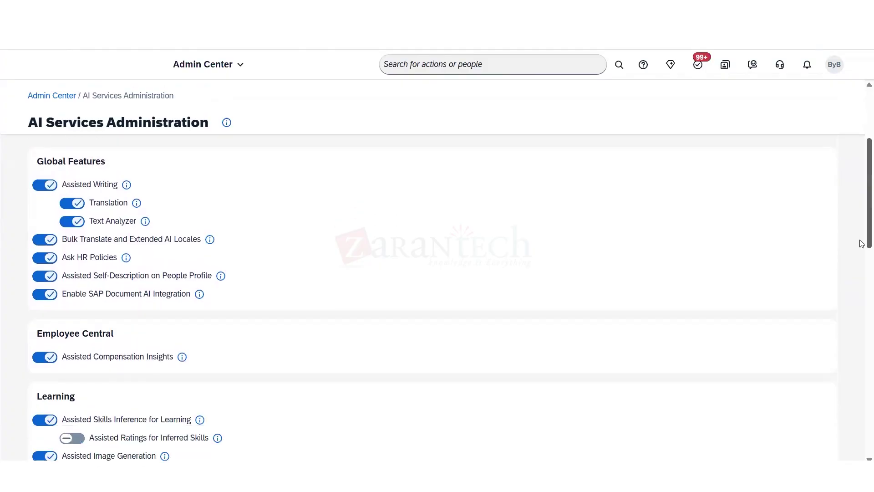
scroll(862, 249, down, 1)
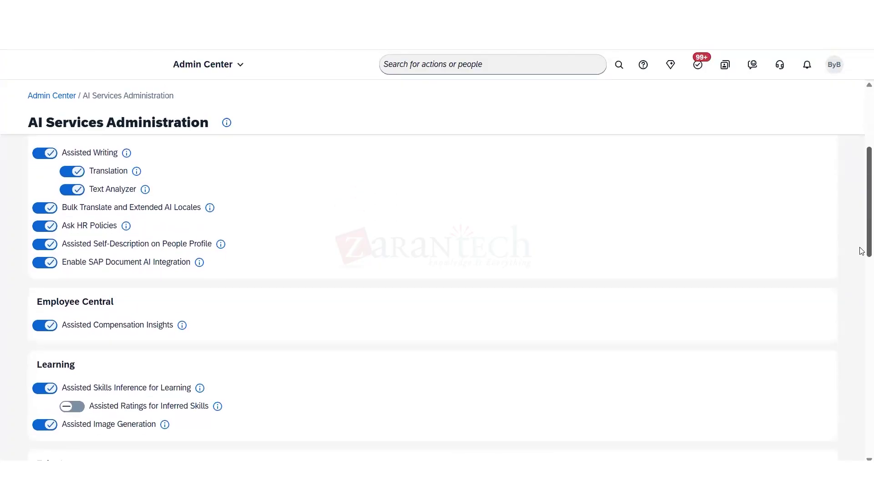
scroll(861, 252, down, 1)
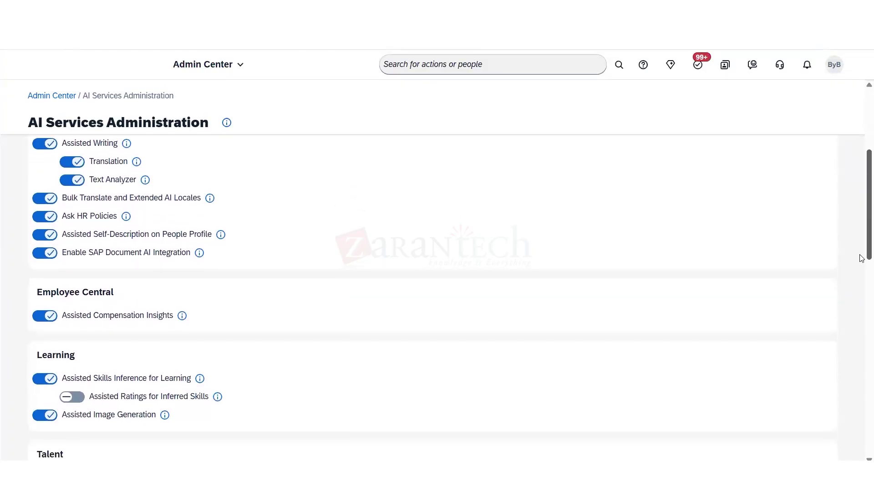
scroll(861, 259, down, 2)
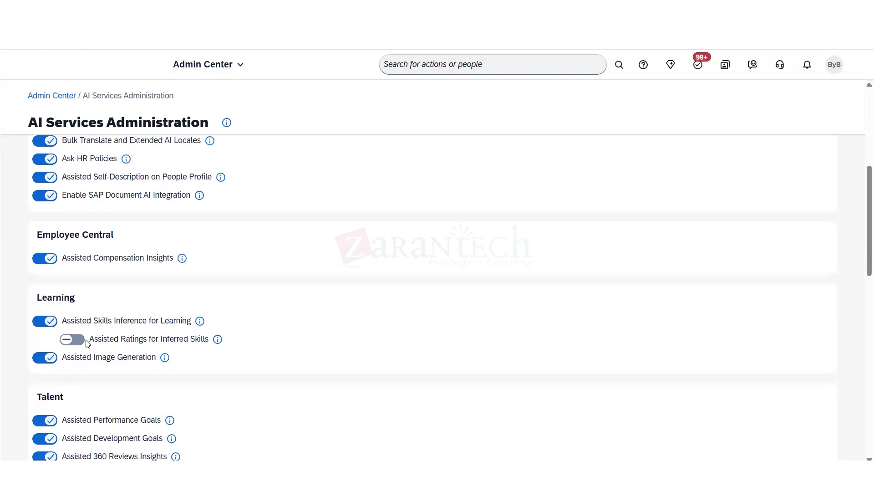
click(81, 339)
- Review the remaining AI feature settings from Talent through Payroll, down to the Business AI Consumption Dashboard section
scroll(861, 270, down, 3)
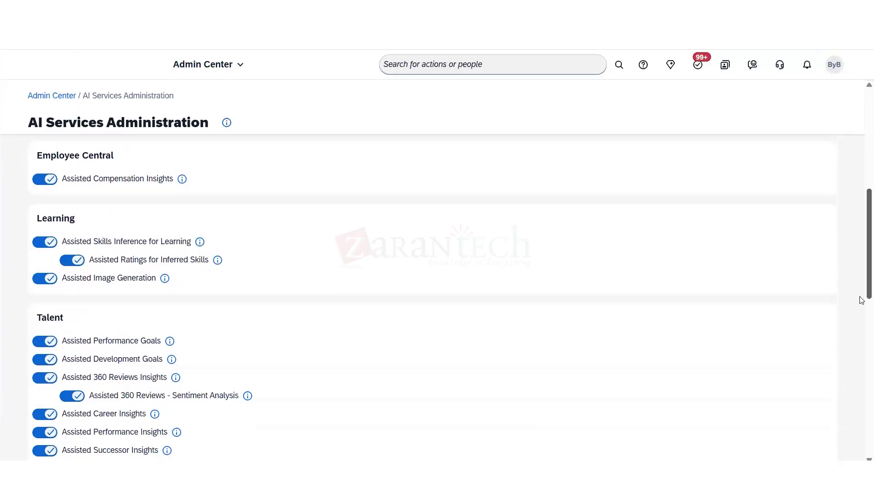
scroll(860, 308, down, 6)
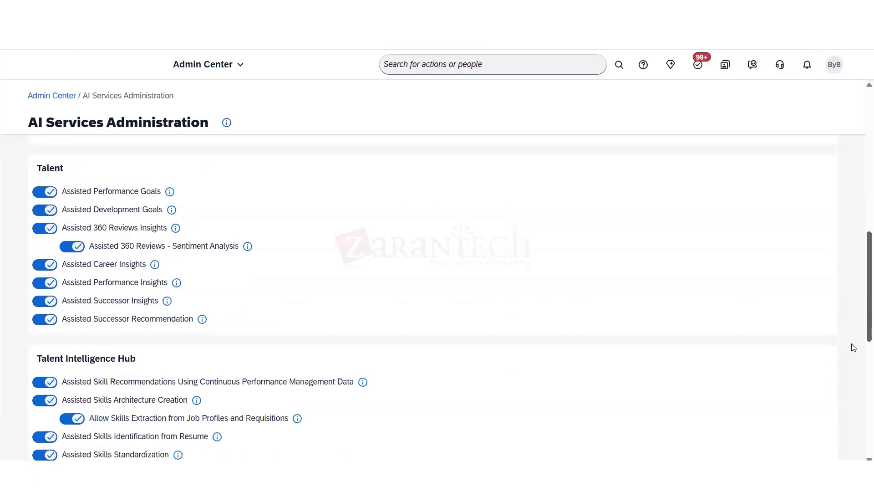
scroll(850, 362, down, 3)
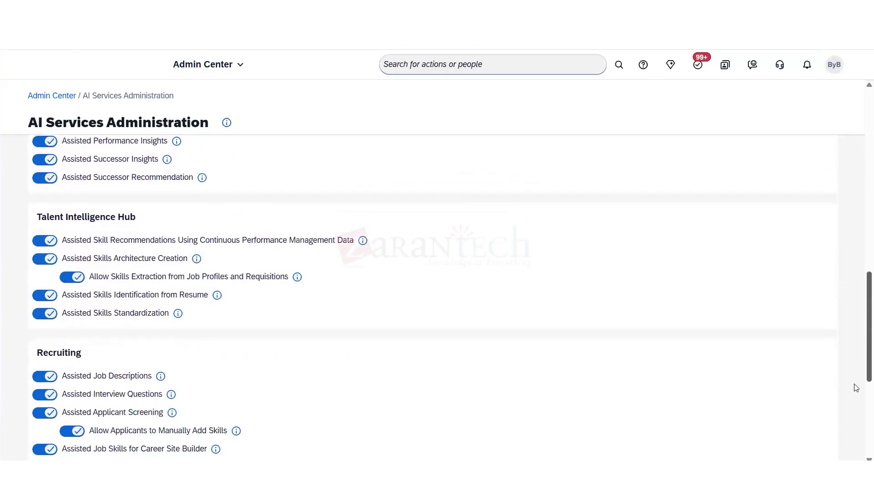
scroll(857, 392, down, 3)
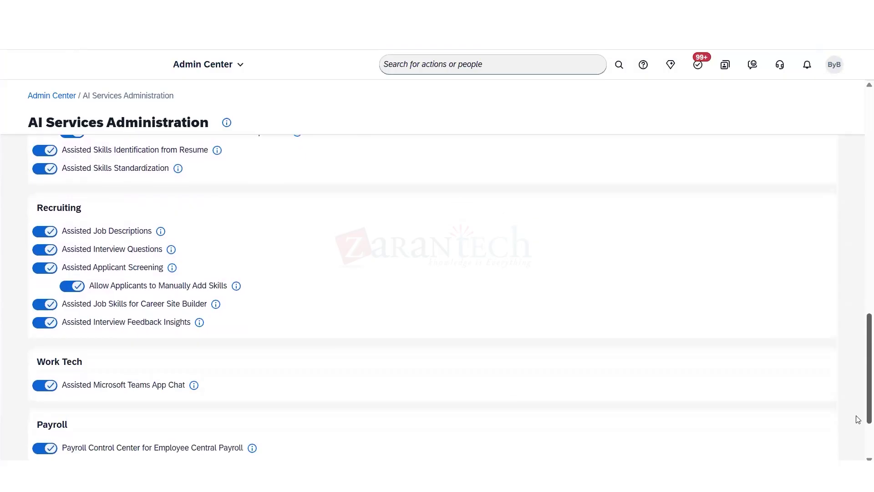
scroll(858, 423, down, 3)
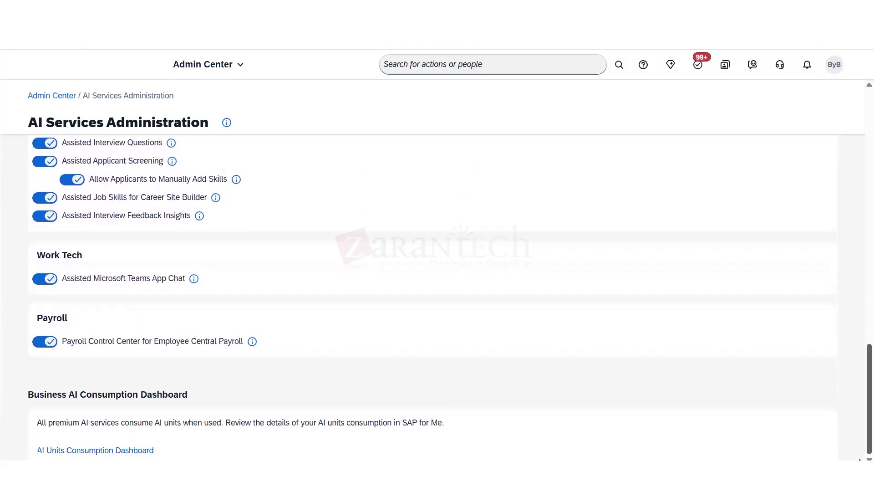
scroll(776, 330, up, 15)
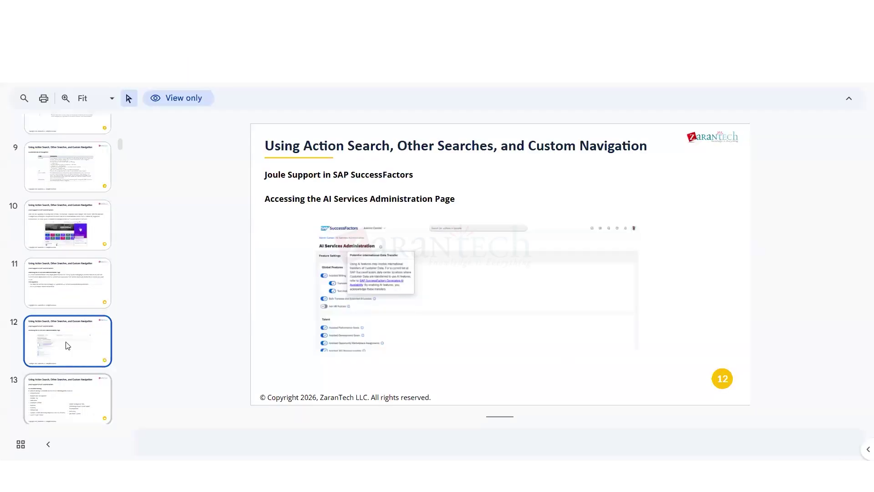
- In the presentation, view the AI-Assisted Writing slides 13 and 14, covering its product areas and features
click(64, 406)
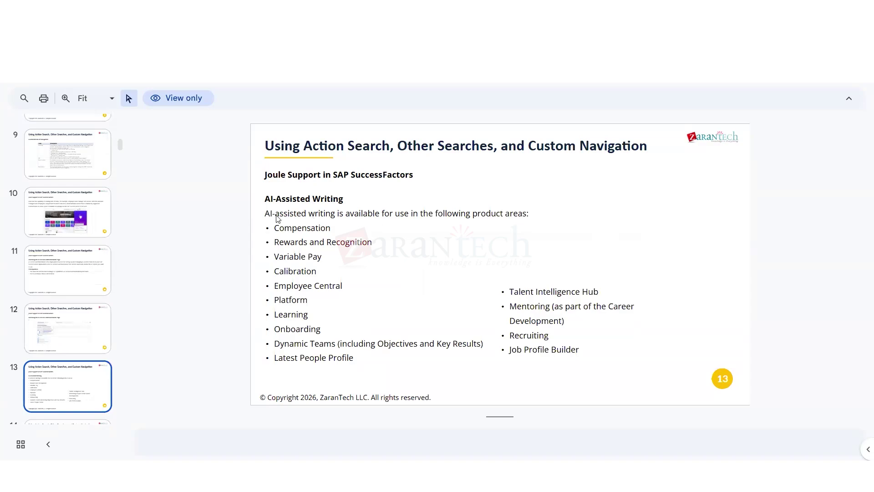
drag(367, 216, 540, 220)
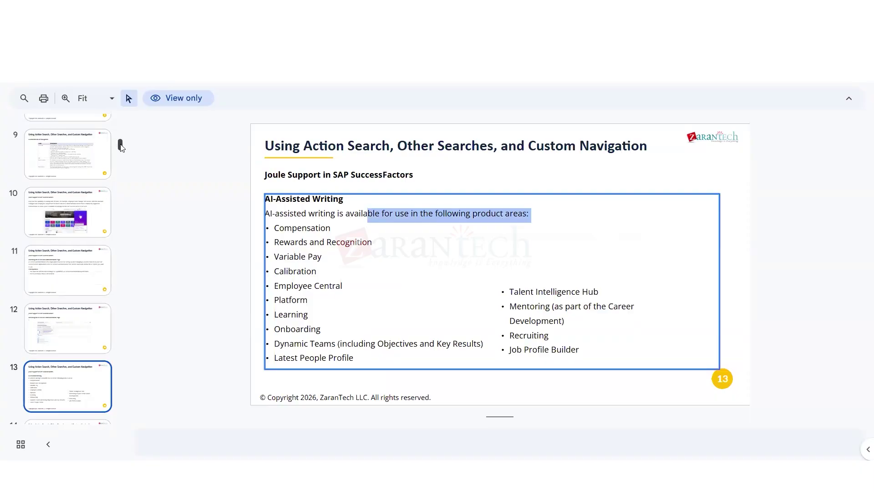
scroll(120, 145, down, 3)
click(74, 322)
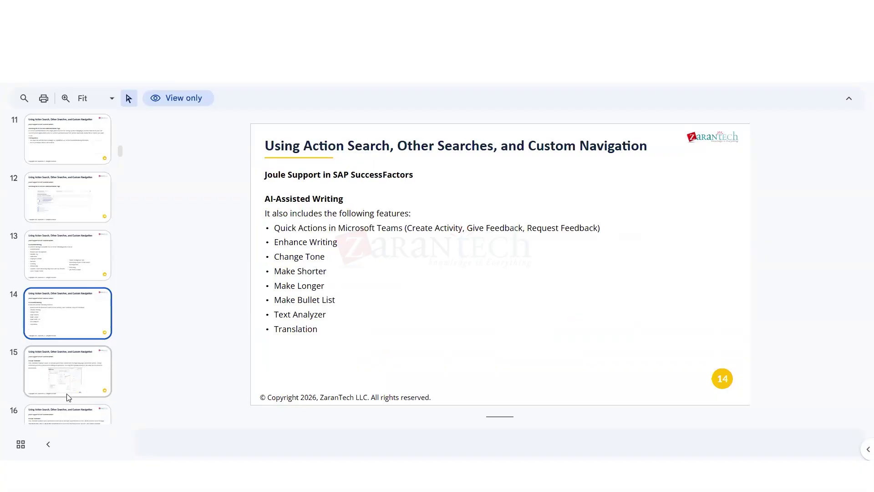
click(71, 386)
click(74, 316)
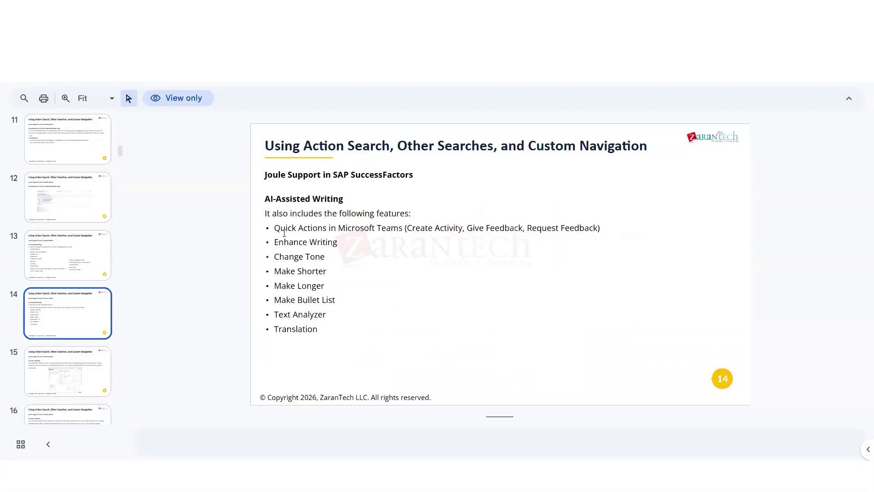
- View the AI-Bulk Translate slides 15 to 17, ending with the list of supported pages
click(80, 384)
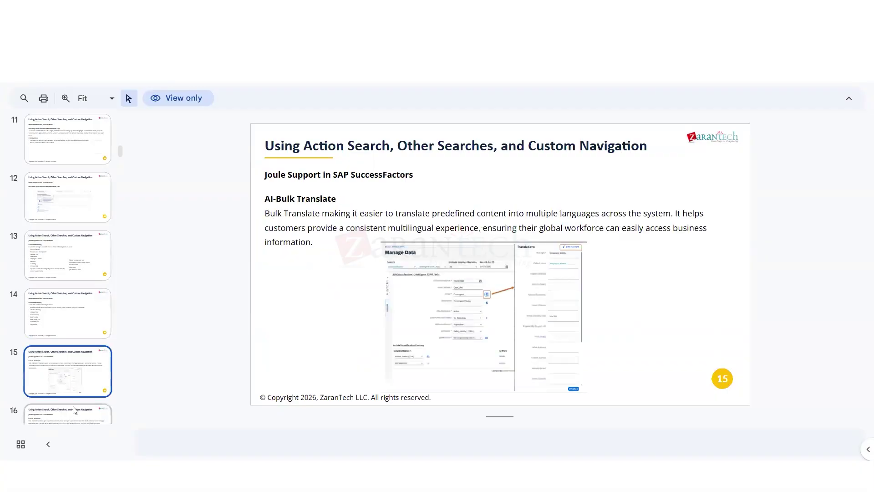
click(79, 413)
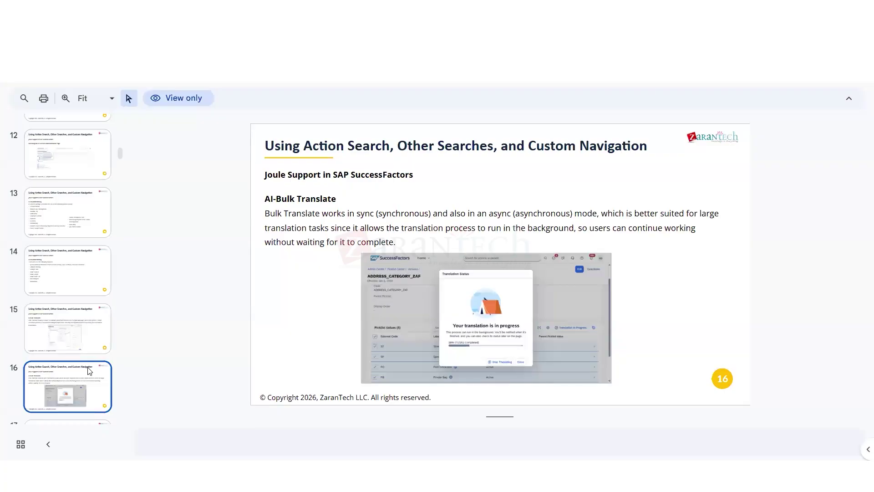
scroll(77, 391, down, 5)
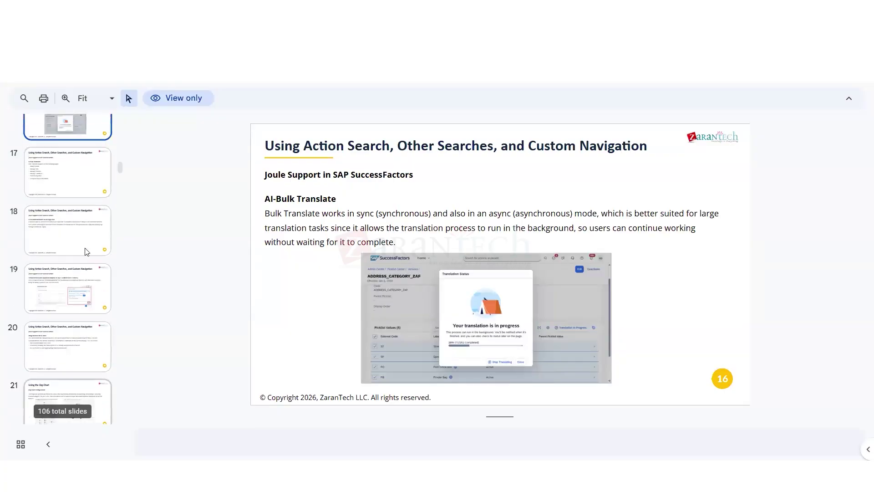
scroll(74, 347, up, 3)
click(74, 347)
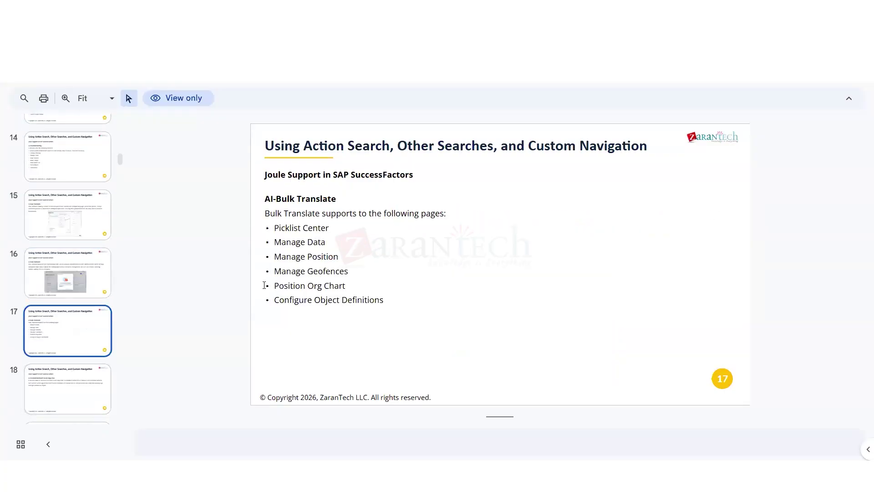
drag(309, 214, 460, 212)
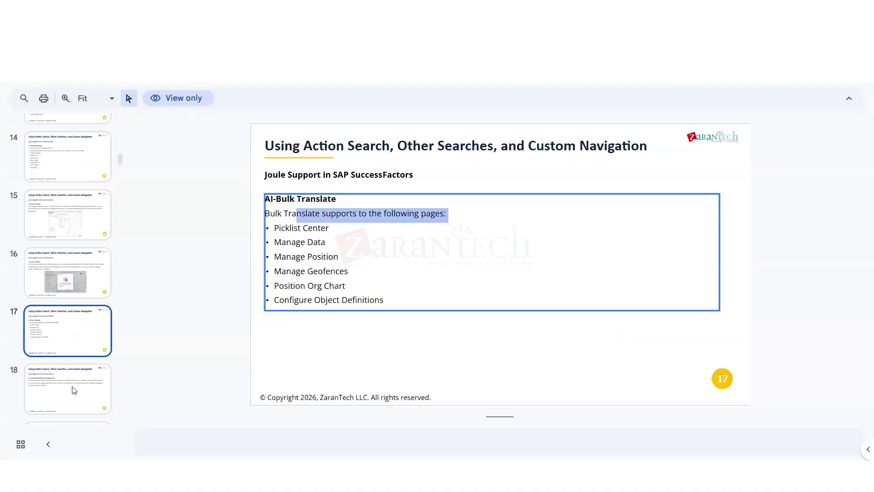
- View the AI-Assisted Microsoft Teams App Chat slide and move on to the Usage Metrics for AI Units slide 20
click(71, 396)
drag(290, 199, 421, 200)
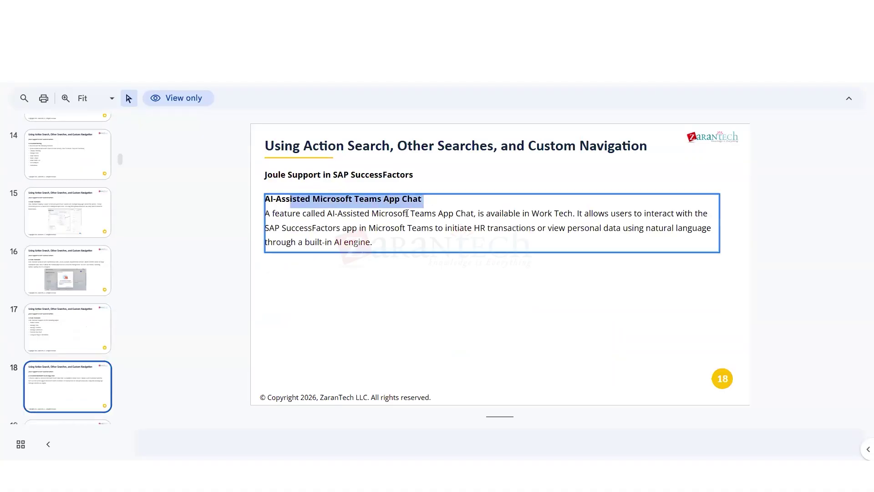
scroll(73, 351, down, 1)
scroll(73, 351, down, 4)
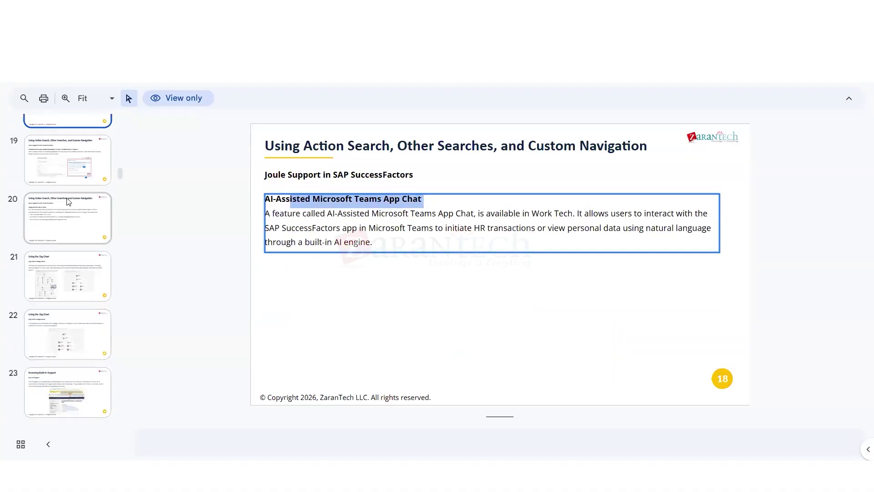
key(Down)
click(66, 215)
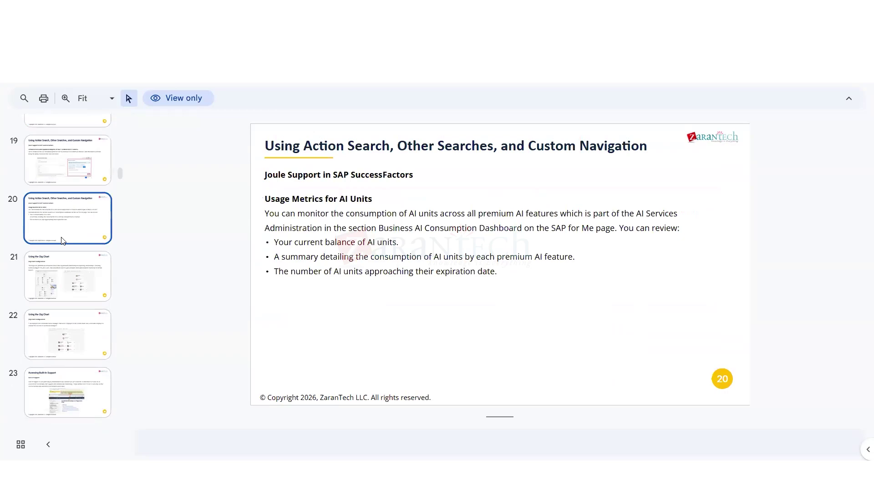
- View the Using the Org Chart slides 21 and 22 and skim ahead to the Customizing the Home Page slides
click(68, 271)
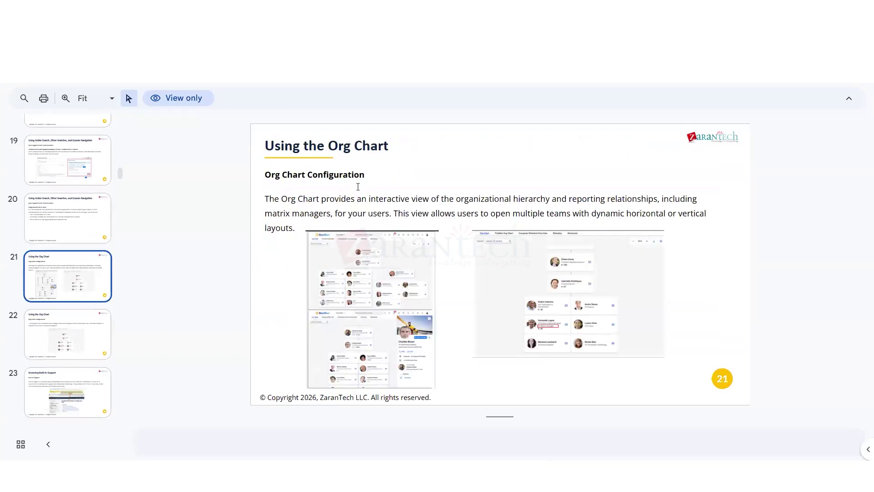
drag(495, 199, 673, 214)
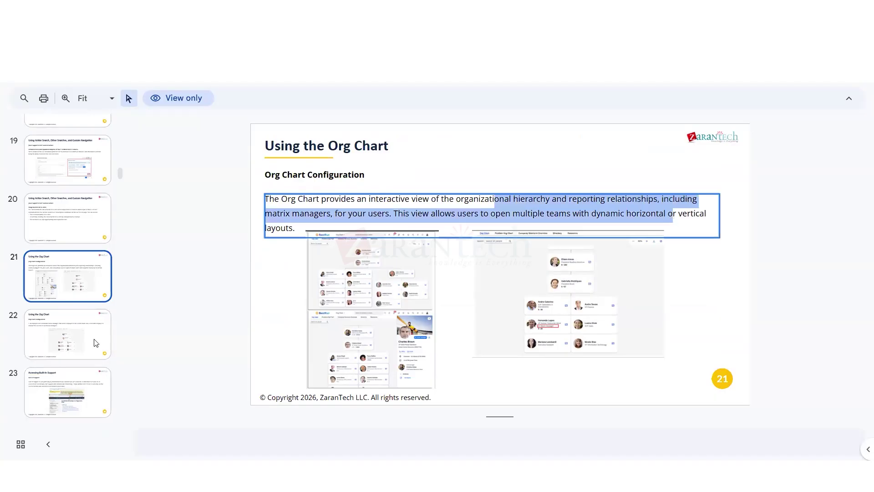
click(78, 350)
scroll(112, 264, down, 5)
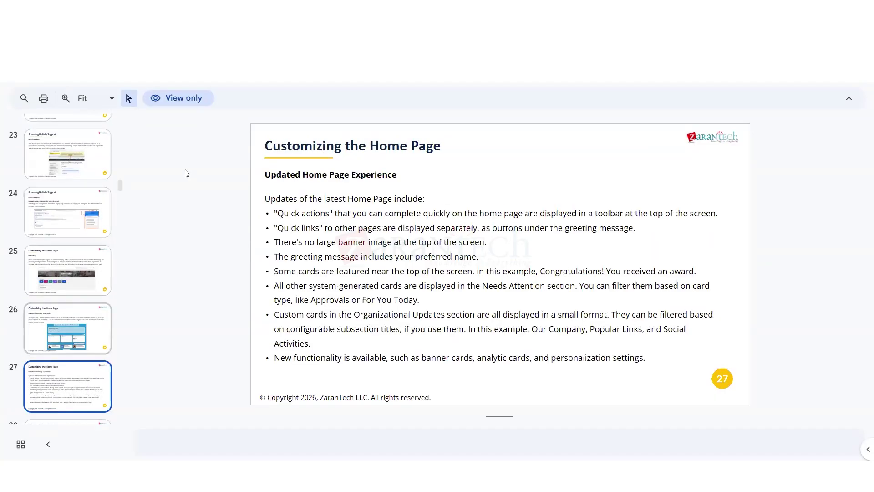
drag(122, 188, 121, 171)
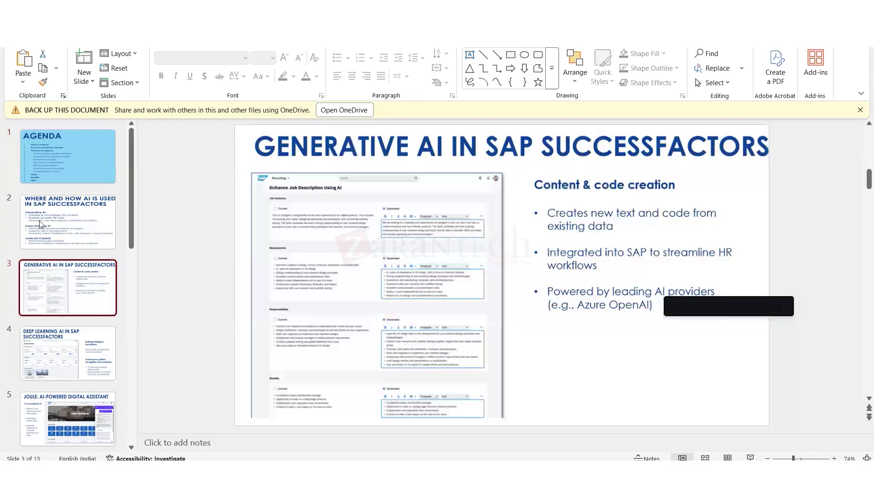
- Switch to the PowerPoint deck on AI in SAP SuccessFactors and view slide 2 on where and how AI is used
click(37, 227)
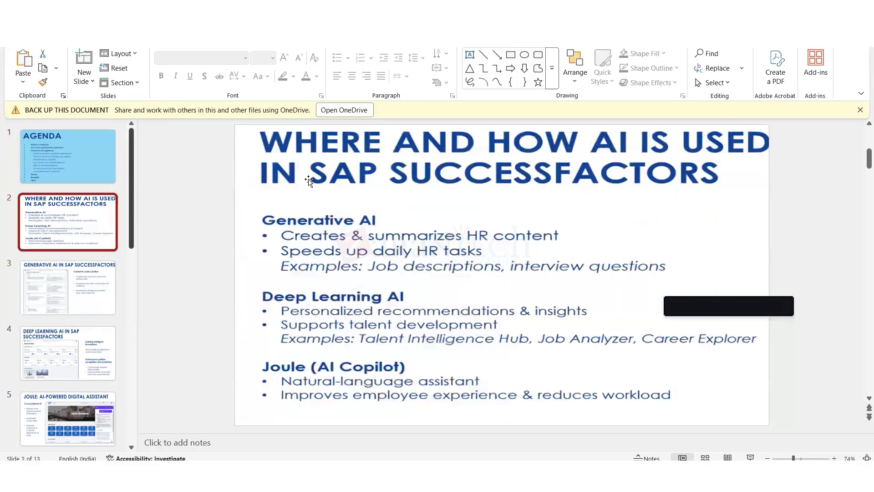